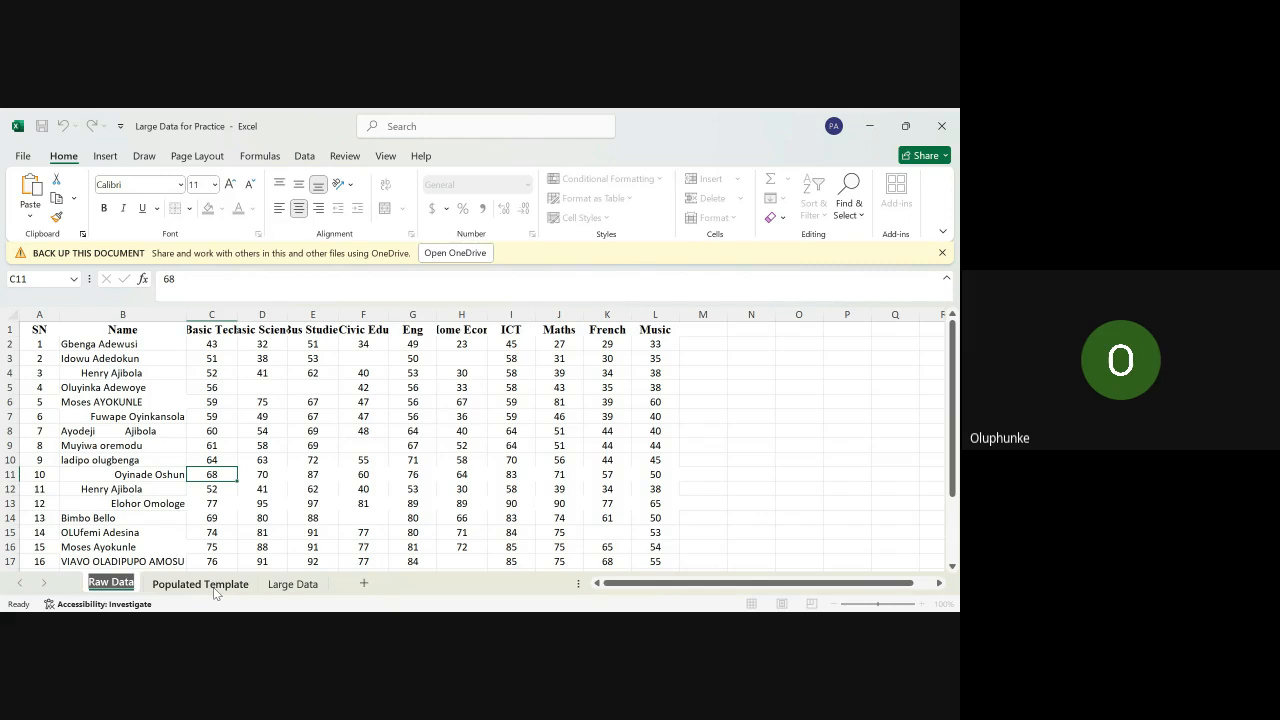
Step: Open the Large Data sheet, select everything from the first record to the last used cell, and return to the top
left_click(293, 584)
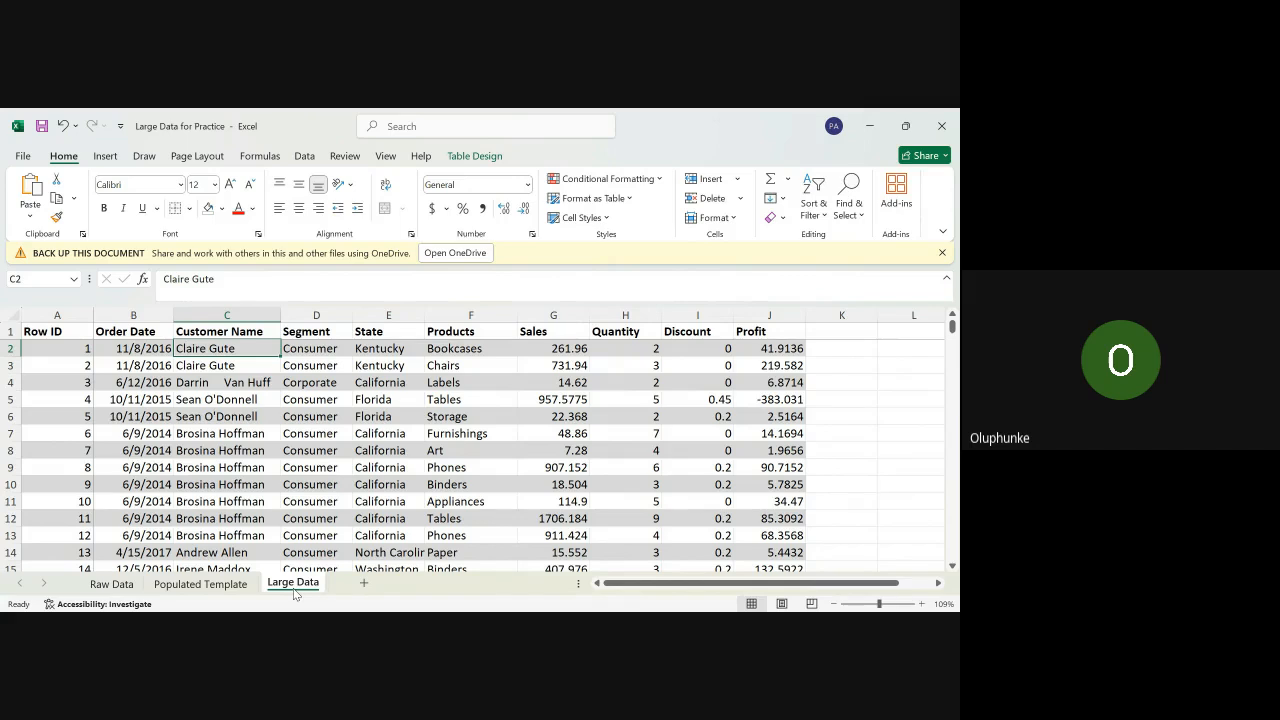
left_click(75, 350)
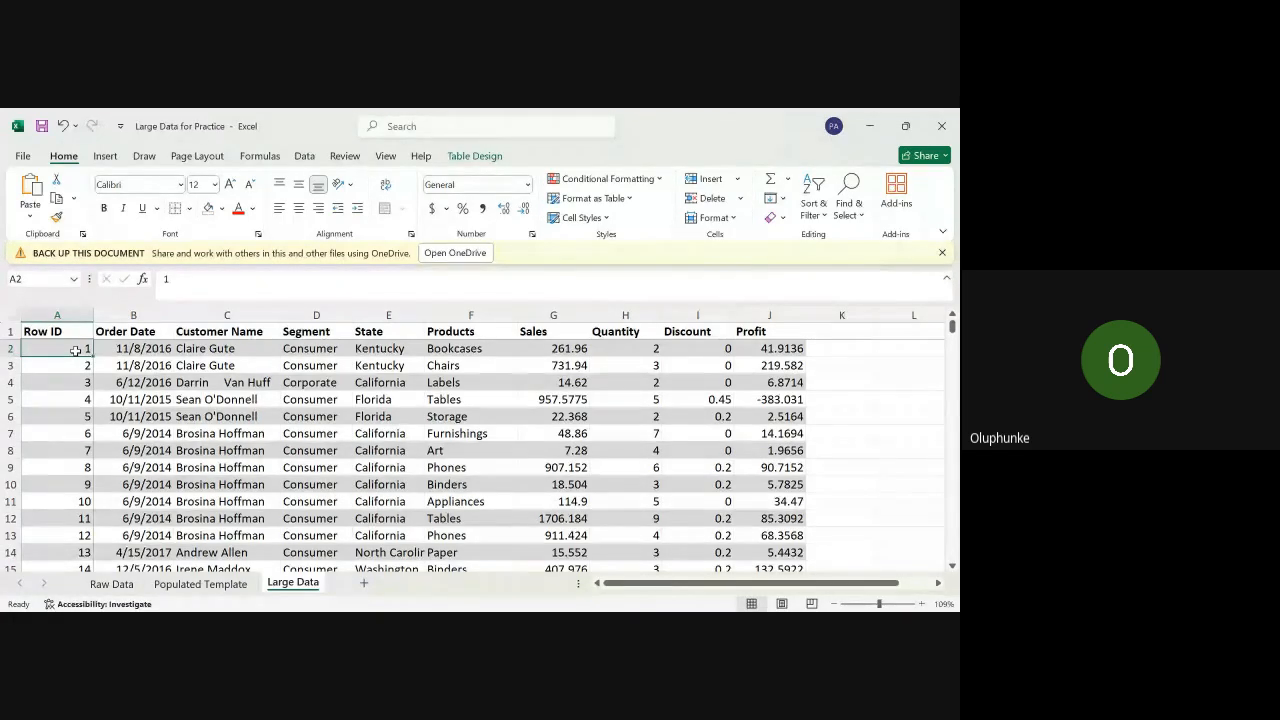
key("ctrl+shift+End")
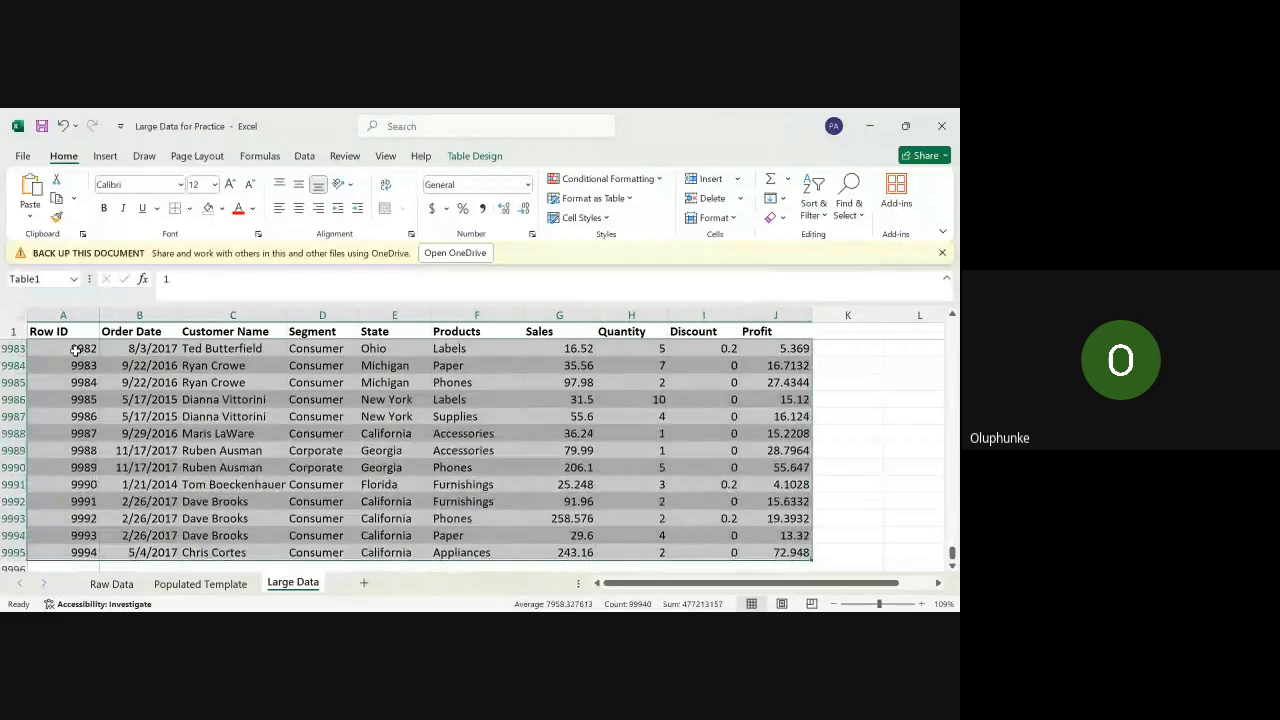
key("Up")
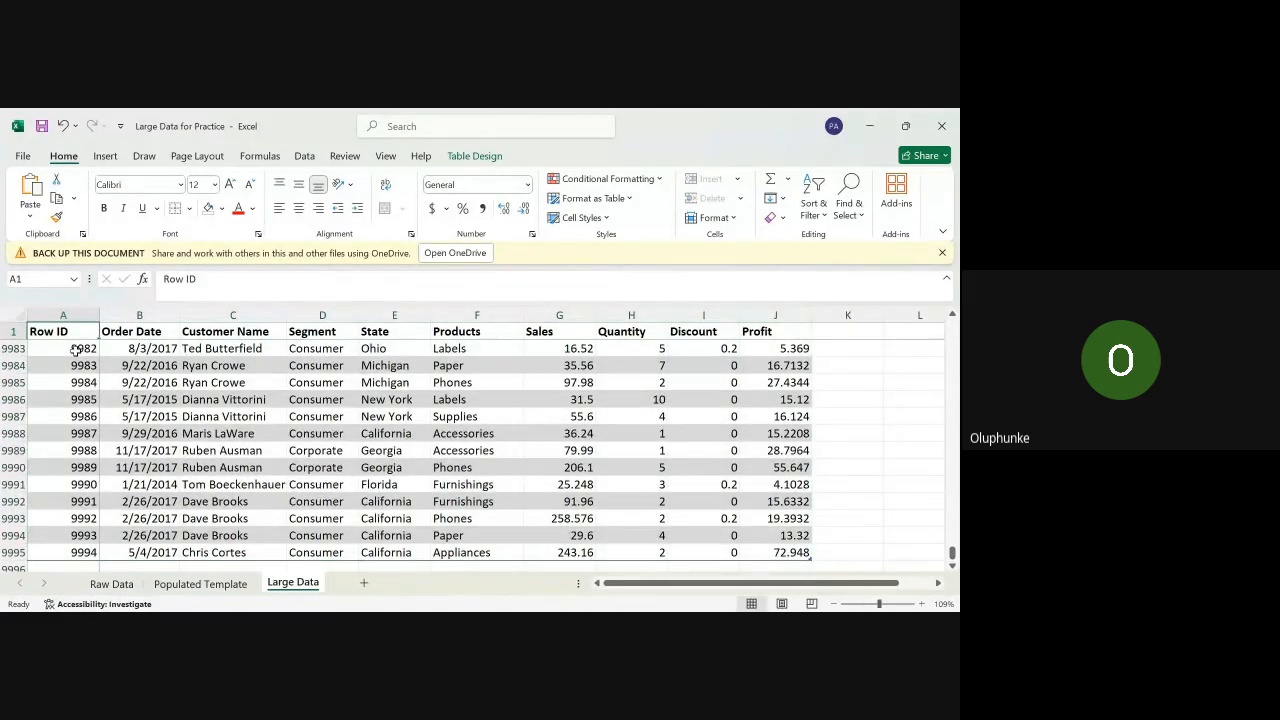
key("ctrl+Home")
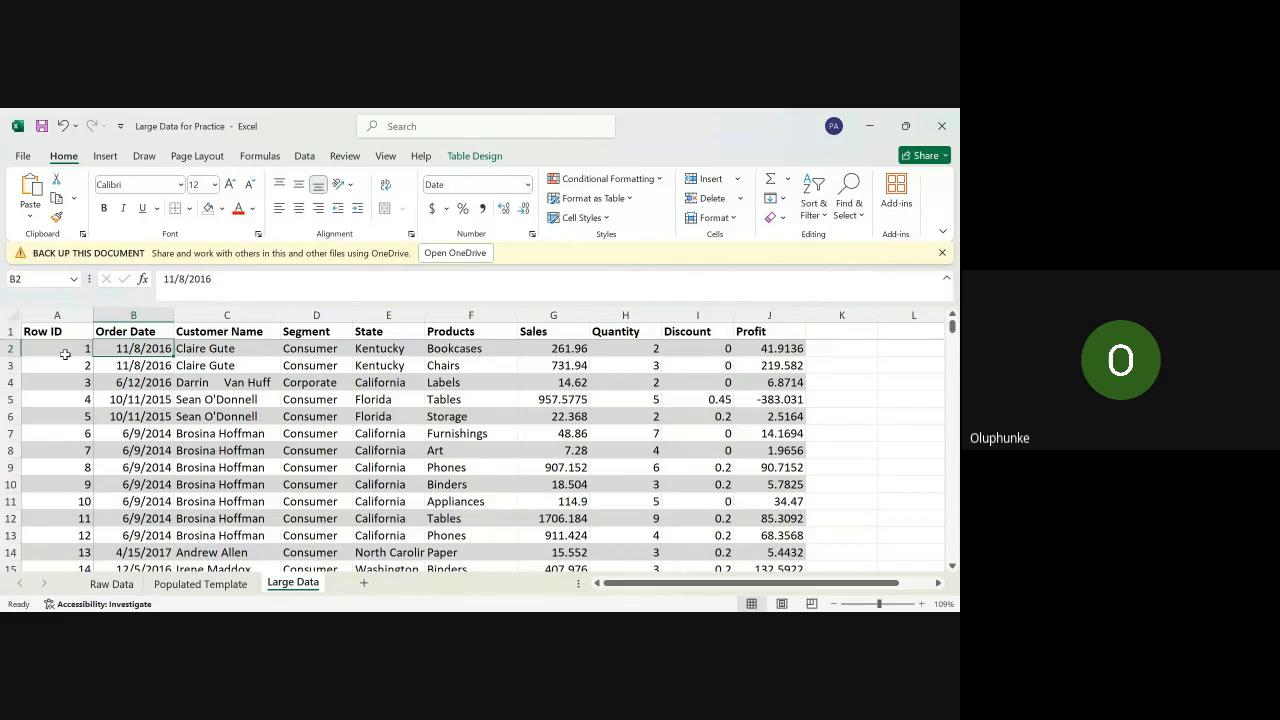
Step: Go to the last record of the Large Data sheet and fill its Row ID cell, A9995, with green
left_click(65, 352)
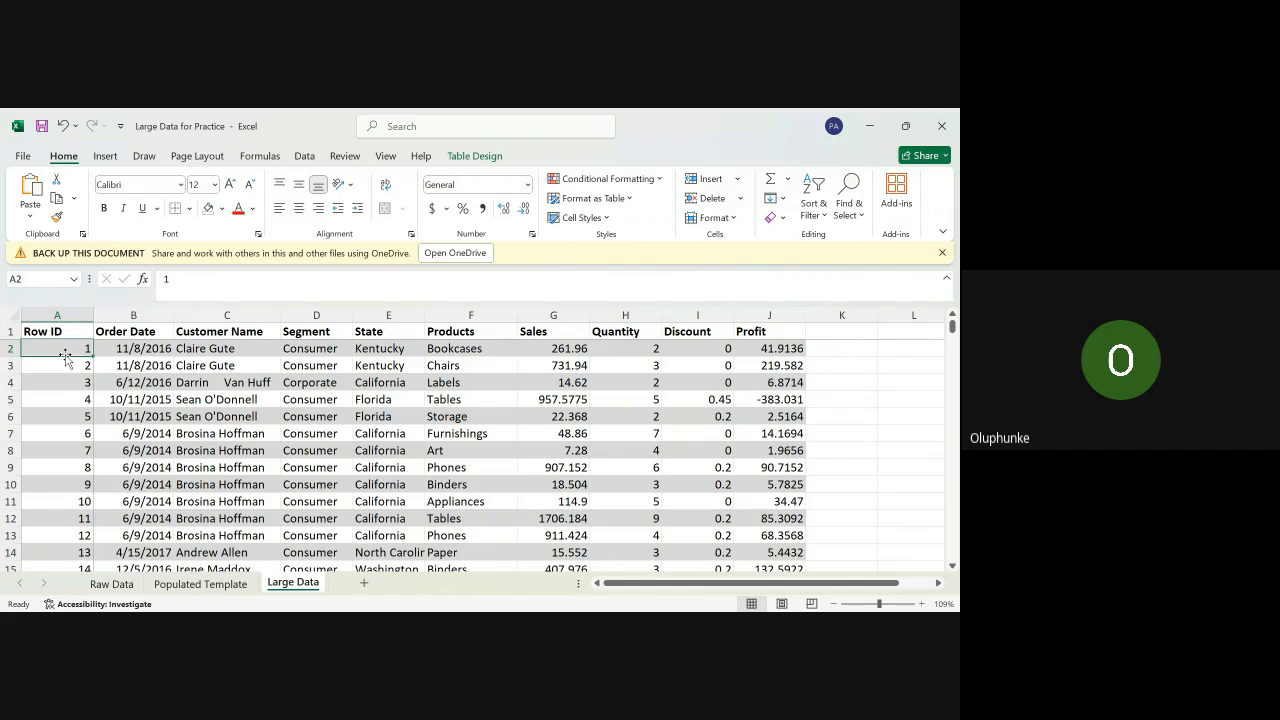
key("ctrl+End")
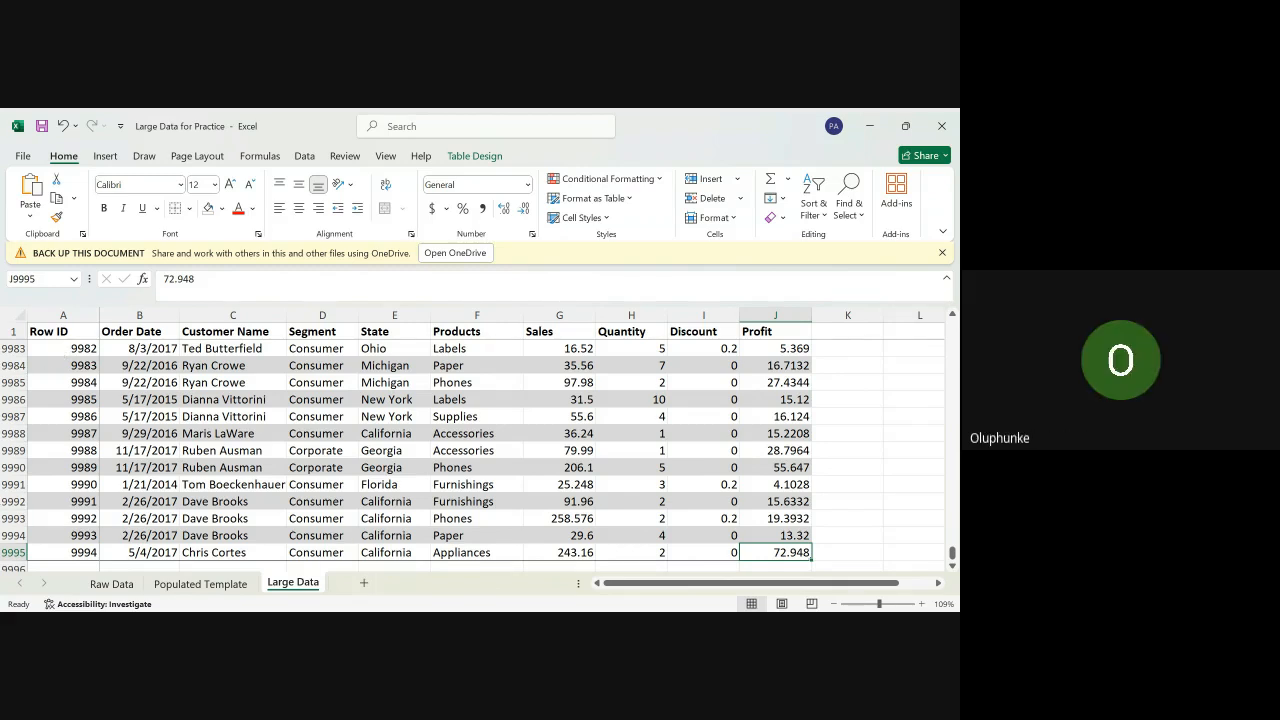
left_click(76, 552)
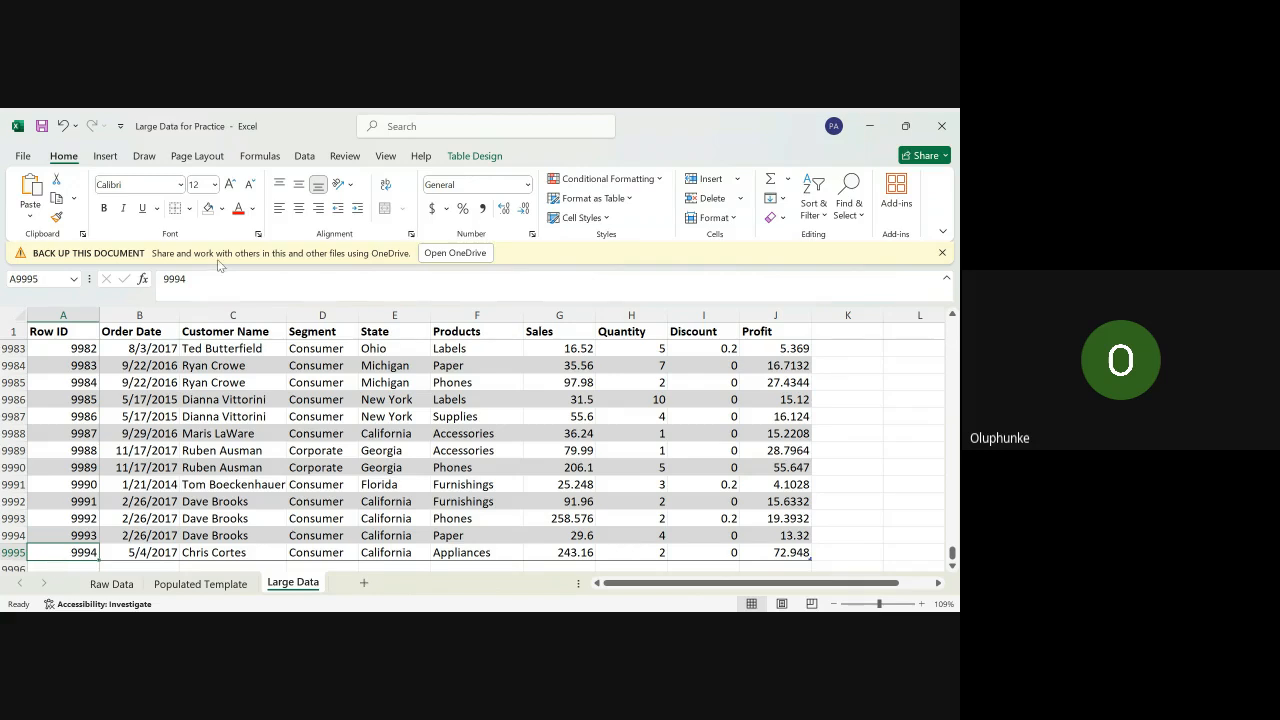
left_click(209, 207)
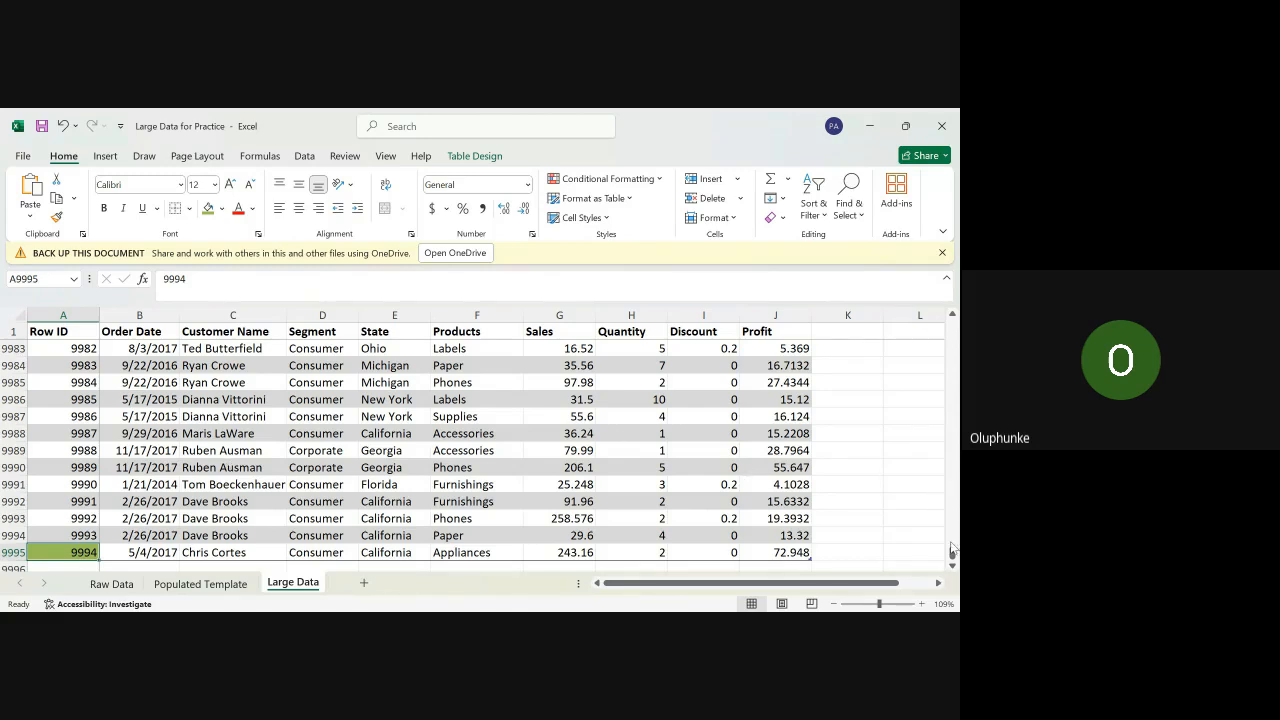
Step: Move from the first record of the Large Data sheet to its last used cell and back to the top
left_click_drag(952, 549, 952, 326)
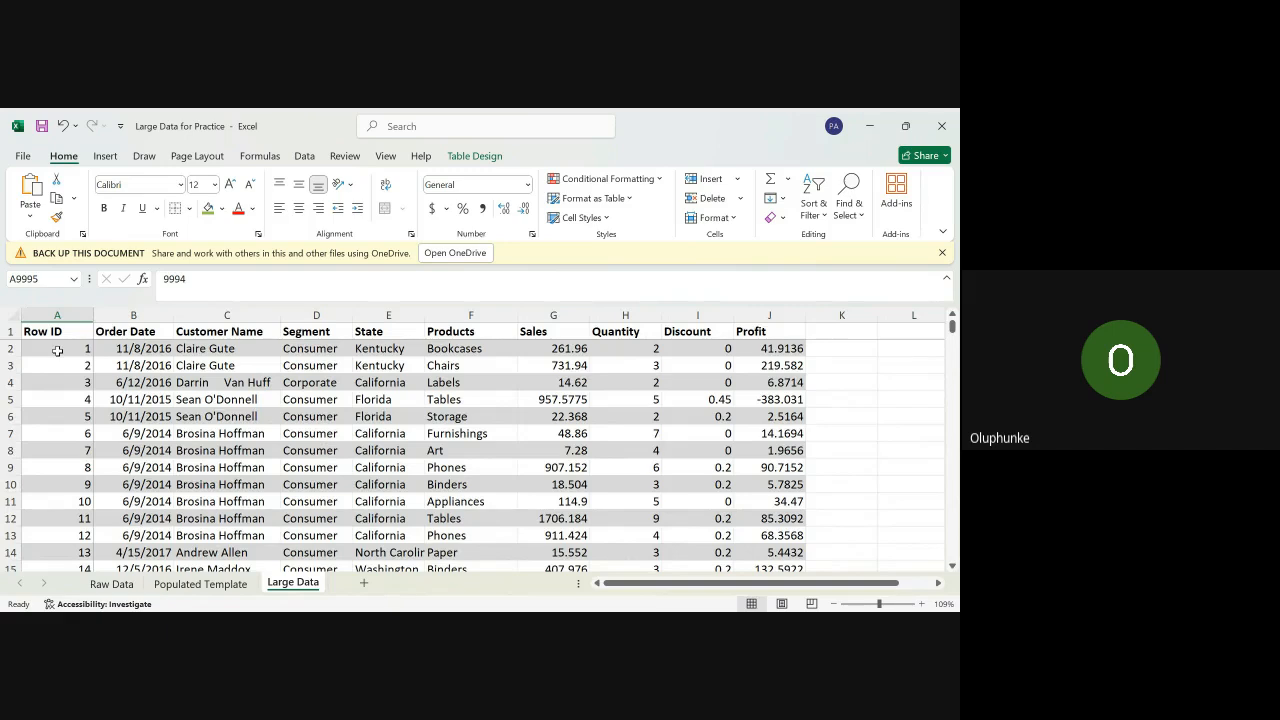
left_click(58, 350)
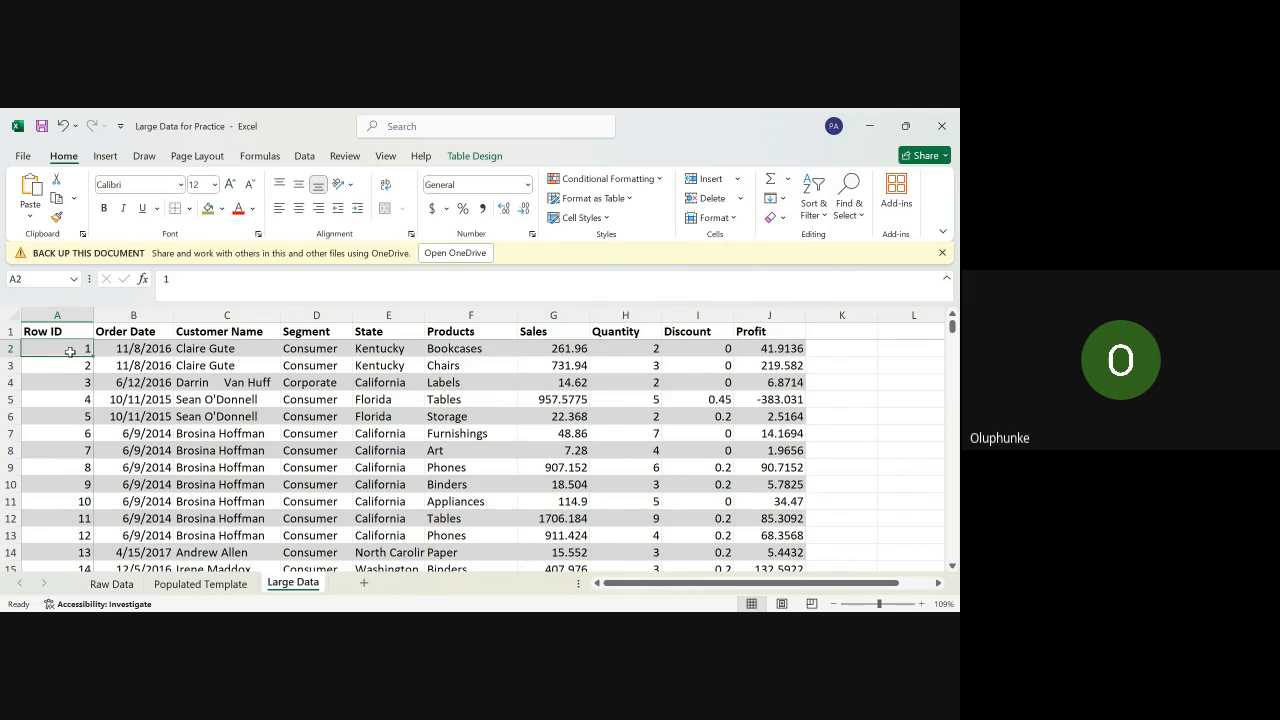
key("ctrl+End")
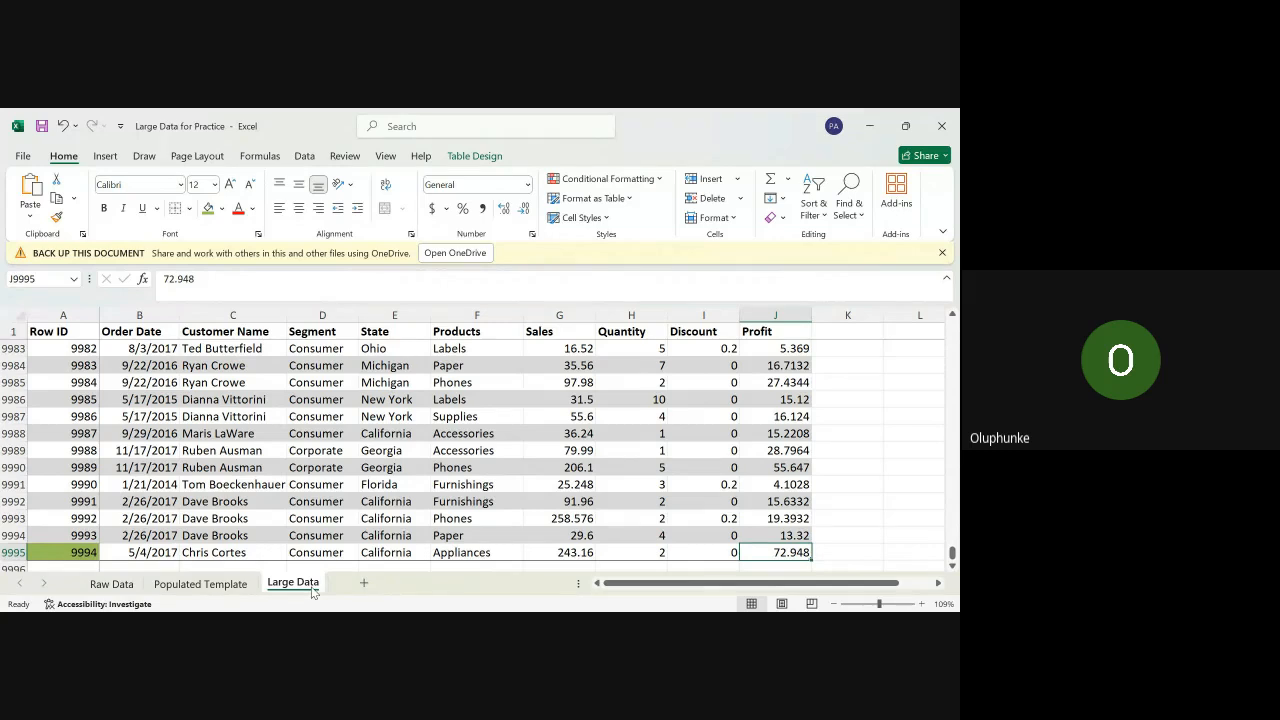
key("ctrl+Home")
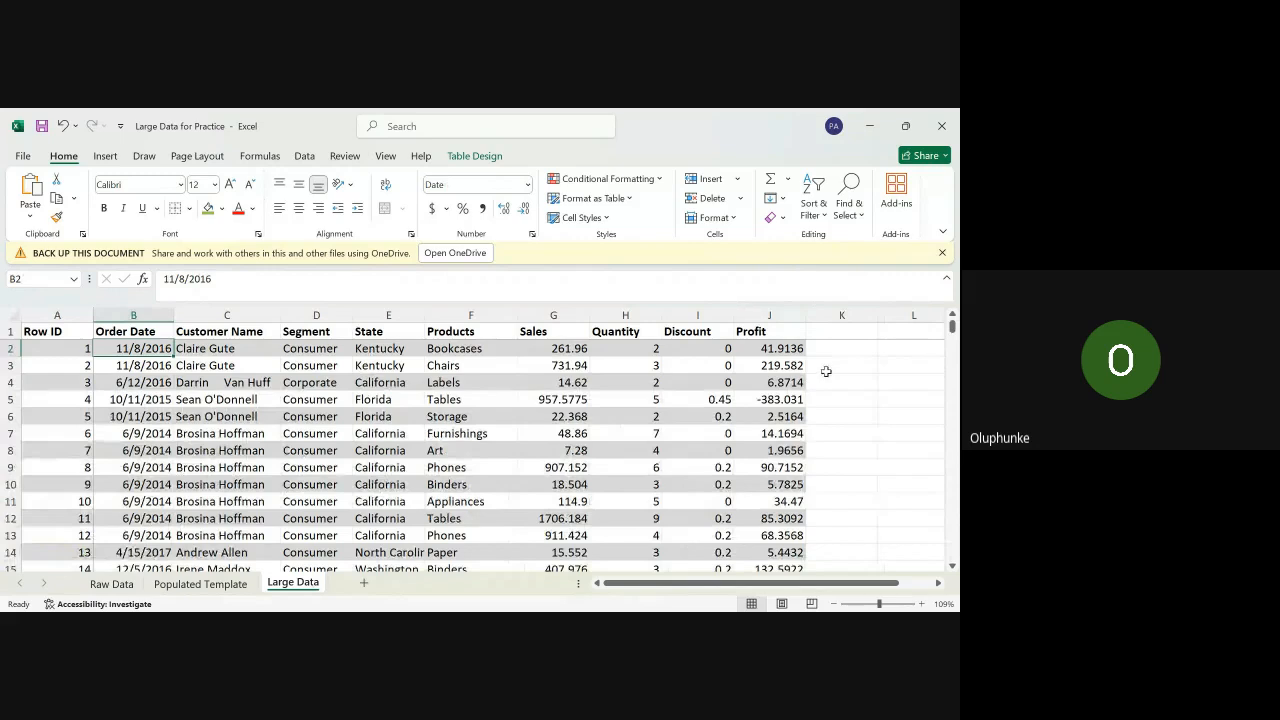
left_click(840, 366)
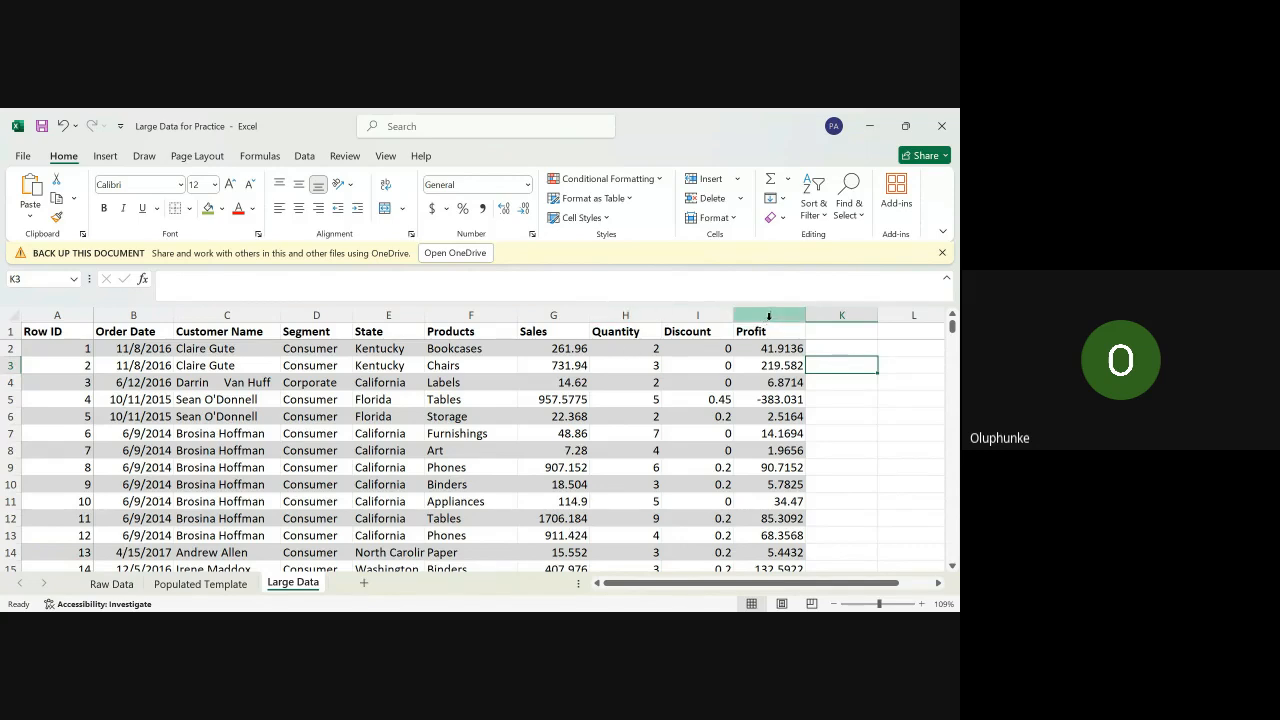
left_click(768, 318)
left_click(827, 369)
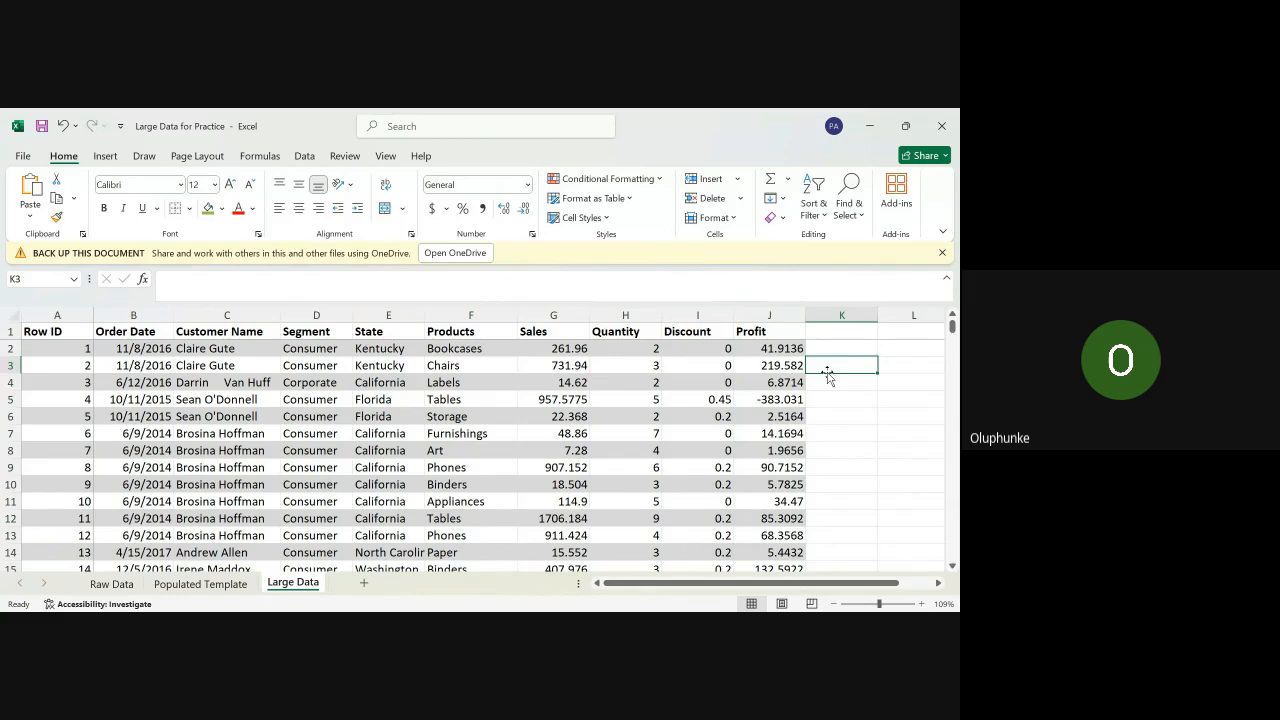
Step: Switch to the Populated Template sheet and examine its student records from the first row to the last used cell
left_click(184, 590)
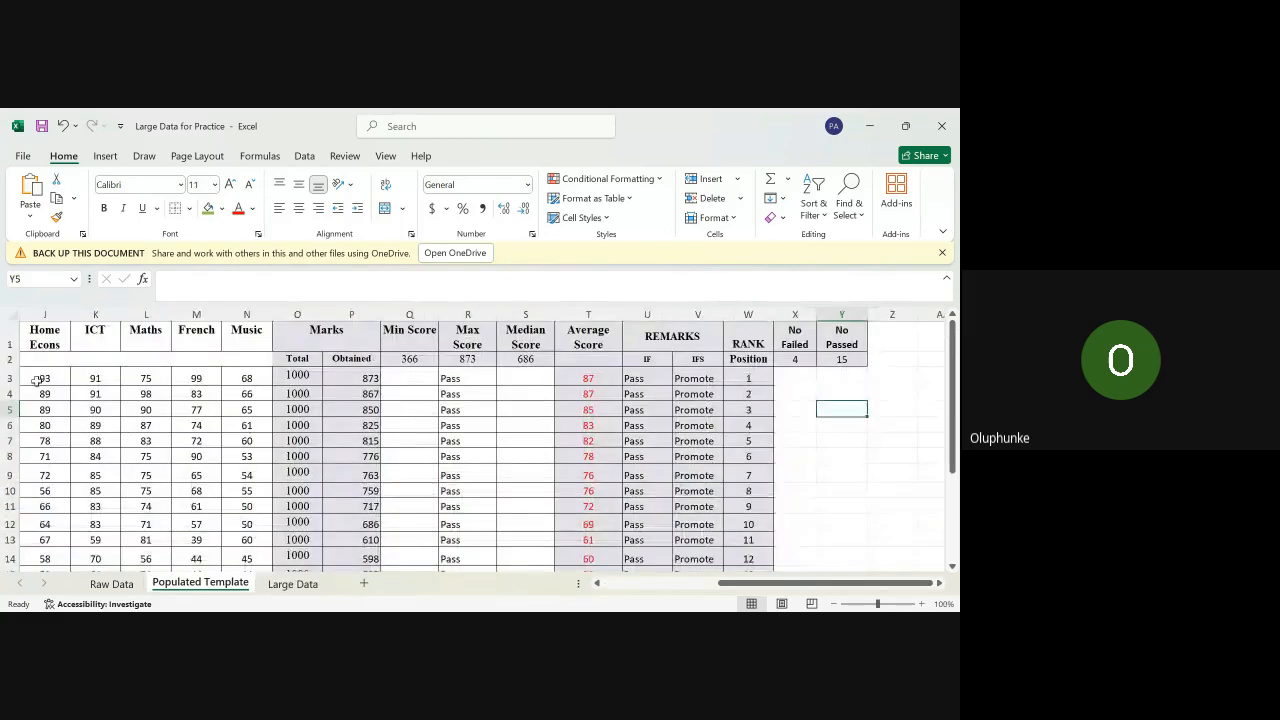
scroll(75, 384, "left", 5)
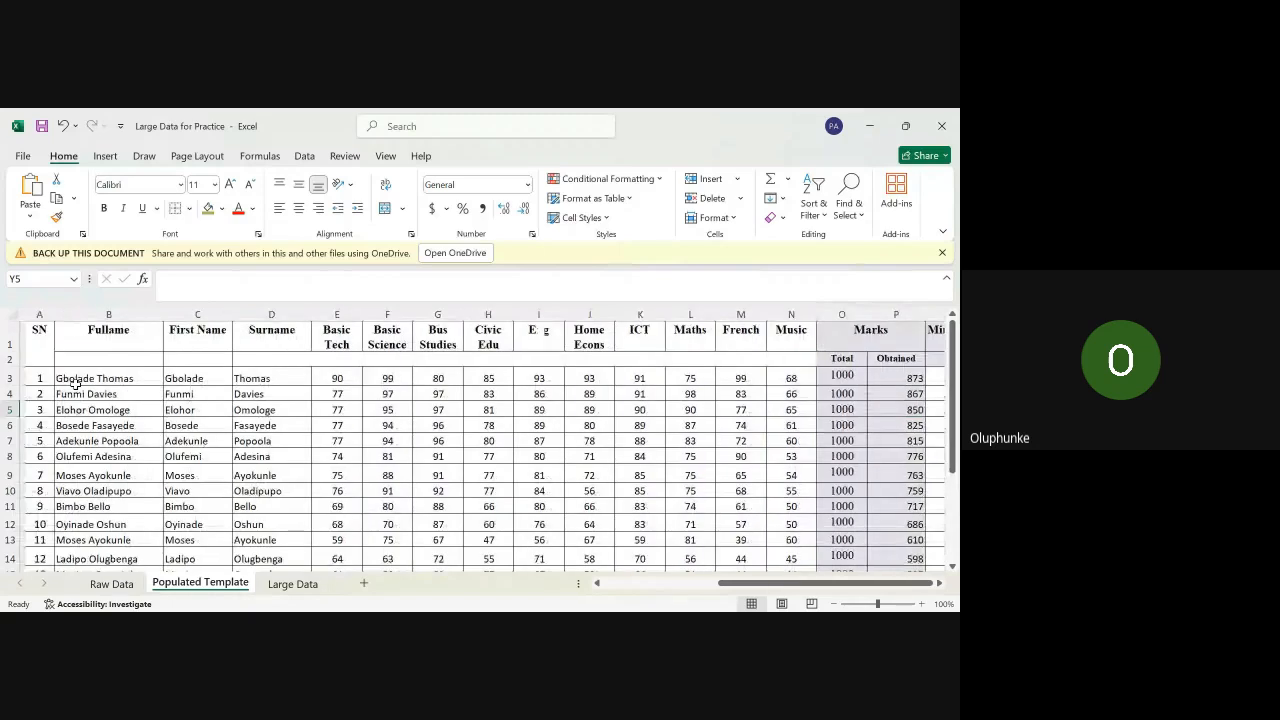
left_click(88, 378)
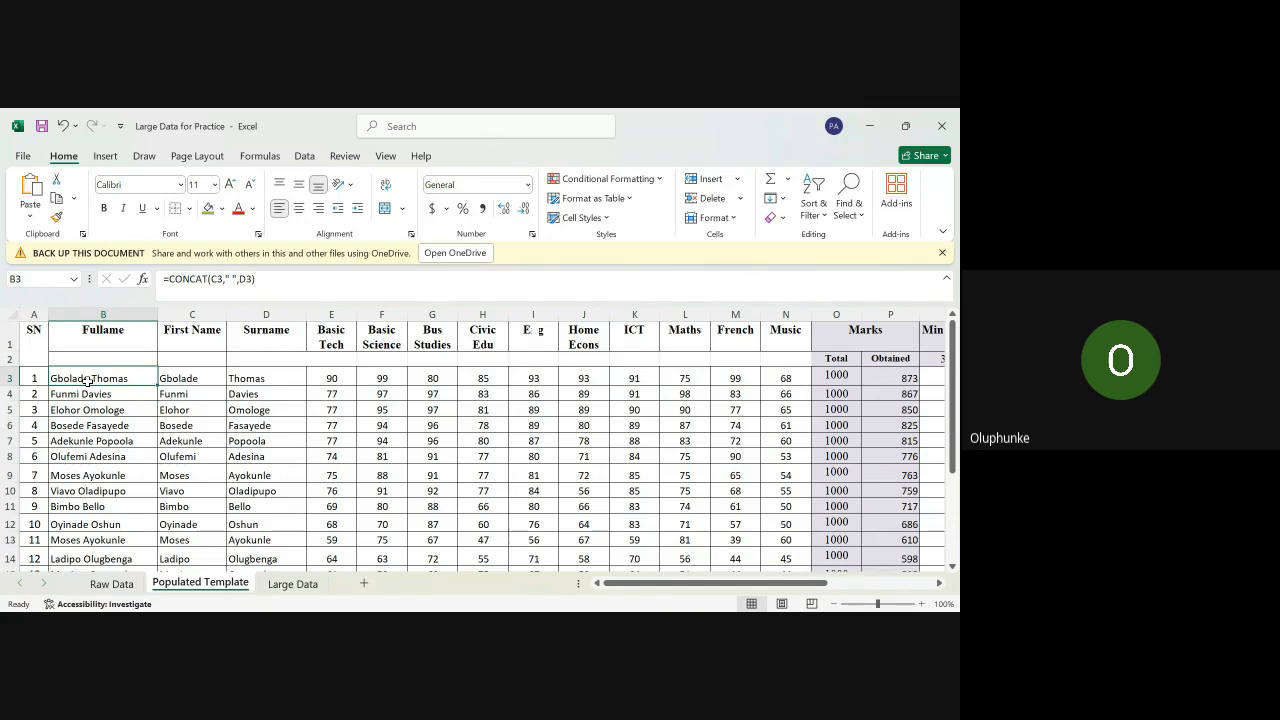
key("ctrl+End")
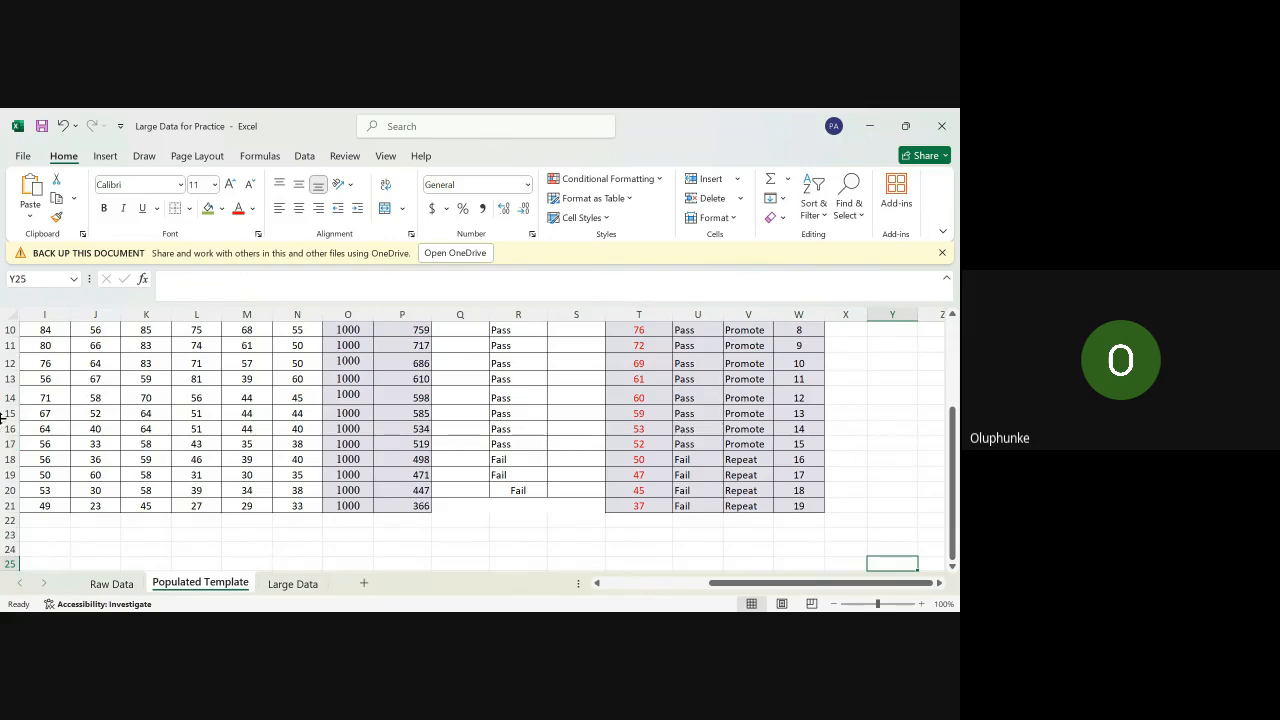
left_click(48, 507)
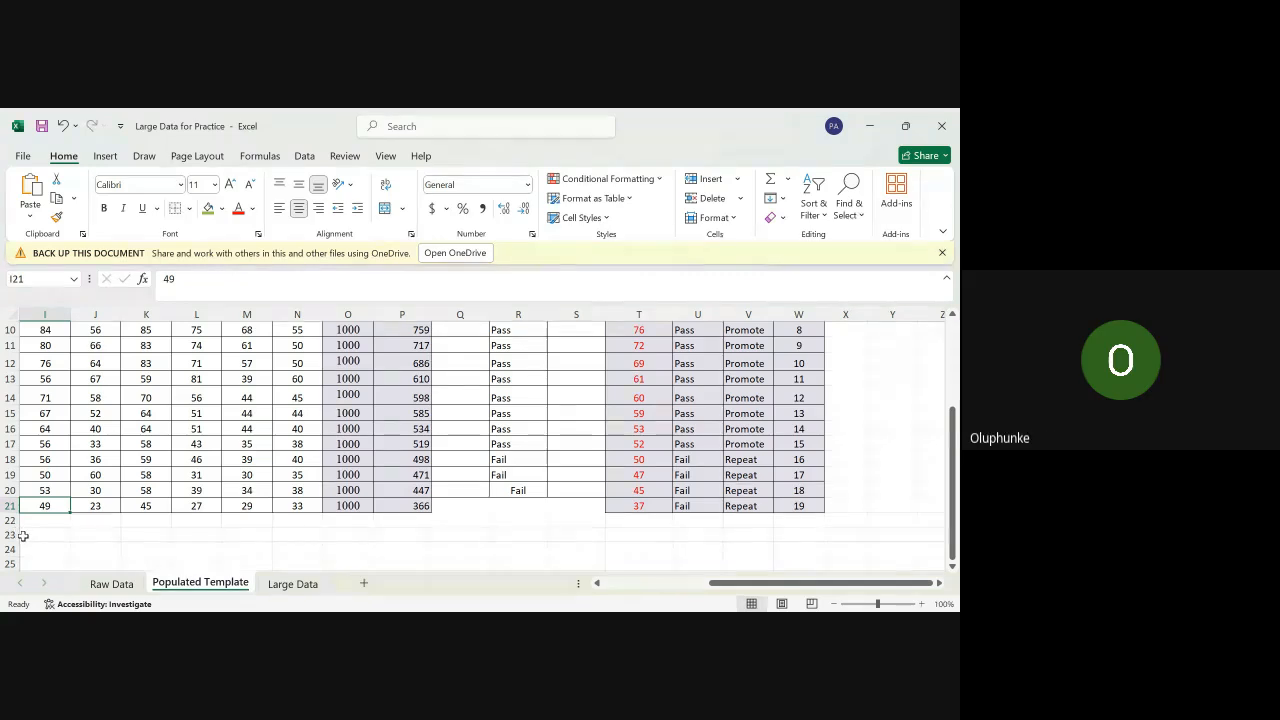
scroll(22, 536, "up", 3)
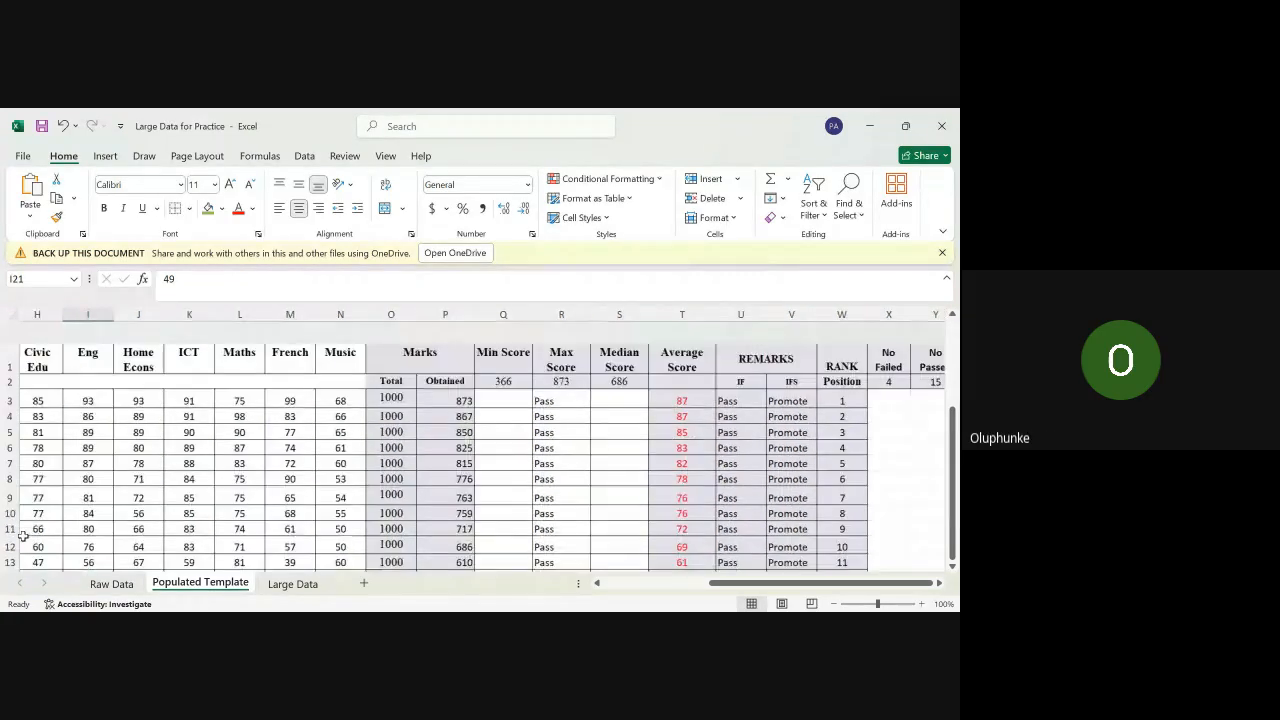
left_click(45, 379)
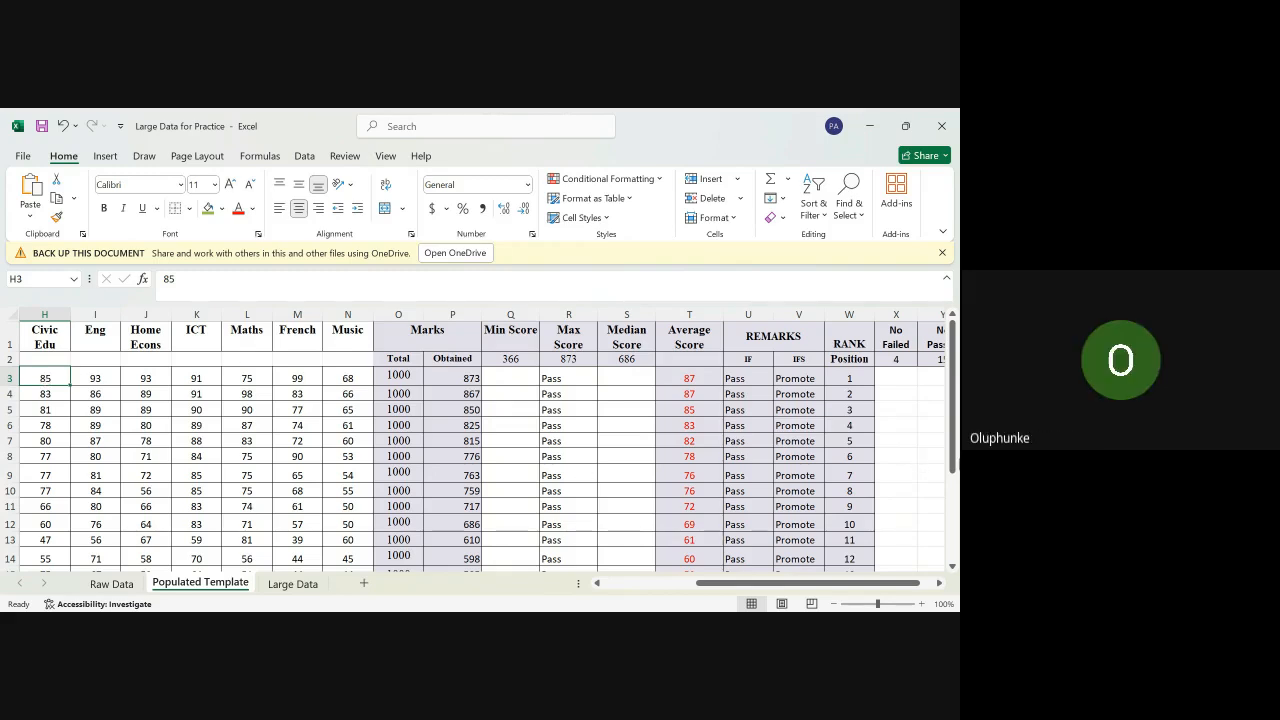
left_click_drag(952, 465, 938, 345)
scroll(338, 444, "left", 7)
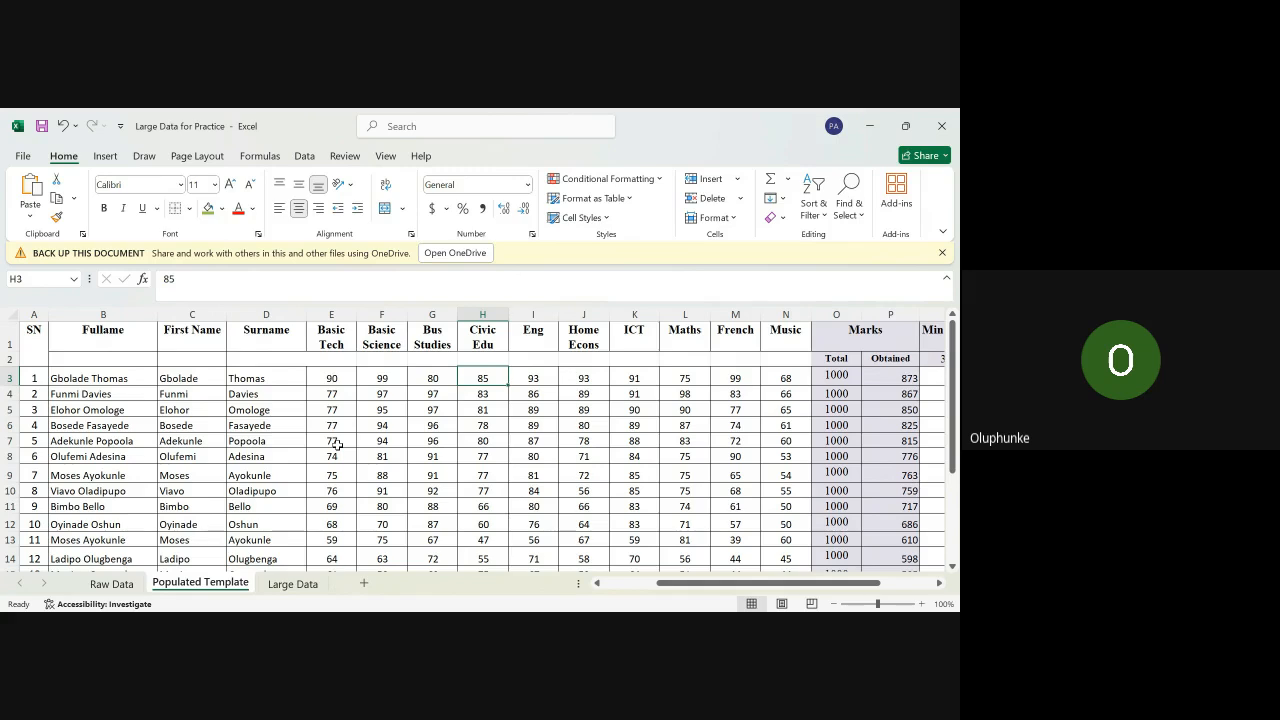
Step: Enter 19 as the missing serial number for the last student in the SN column, cell A21
scroll(338, 444, "down", 2)
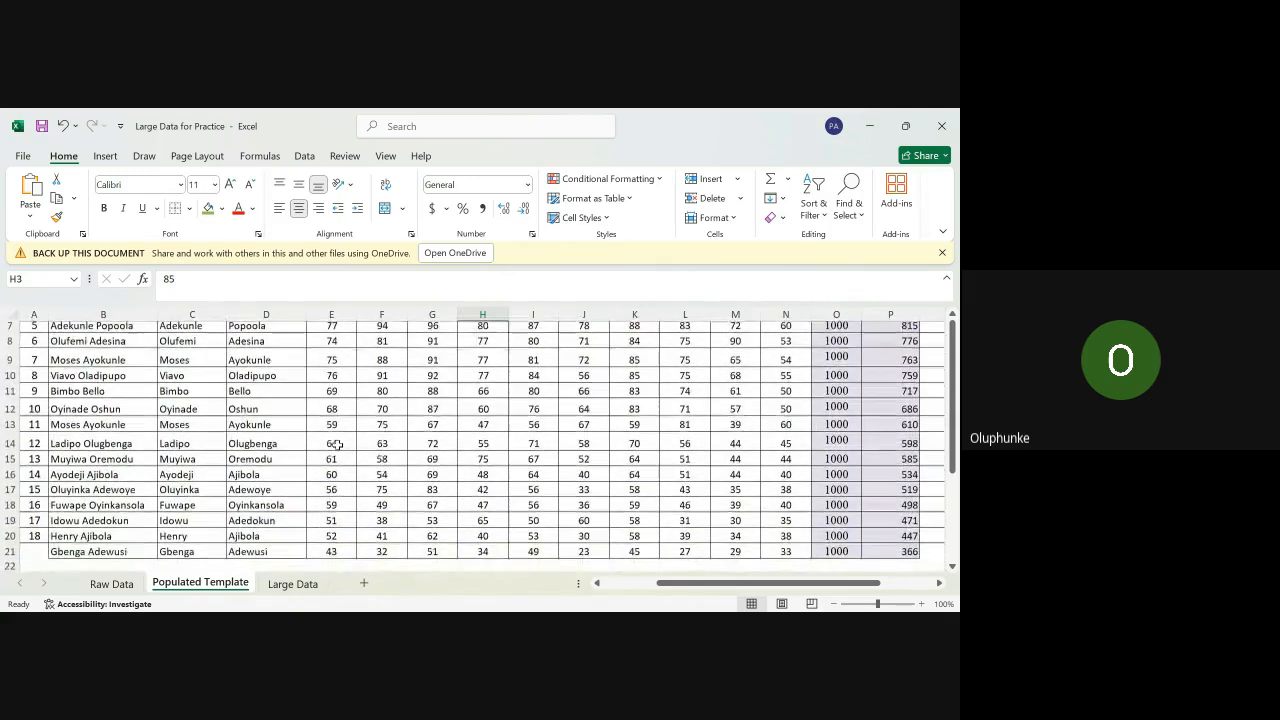
scroll(338, 444, "down", 1)
scroll(338, 444, "up", 1)
scroll(338, 444, "down", 1)
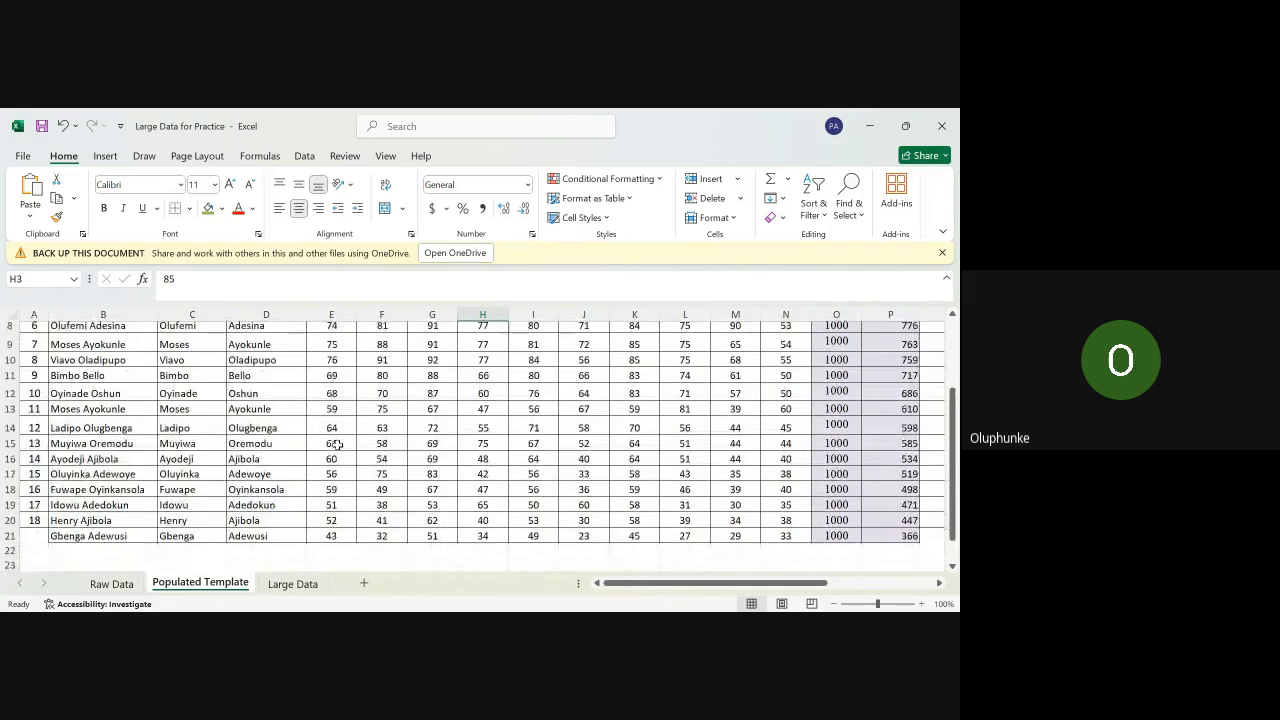
left_click(34, 540)
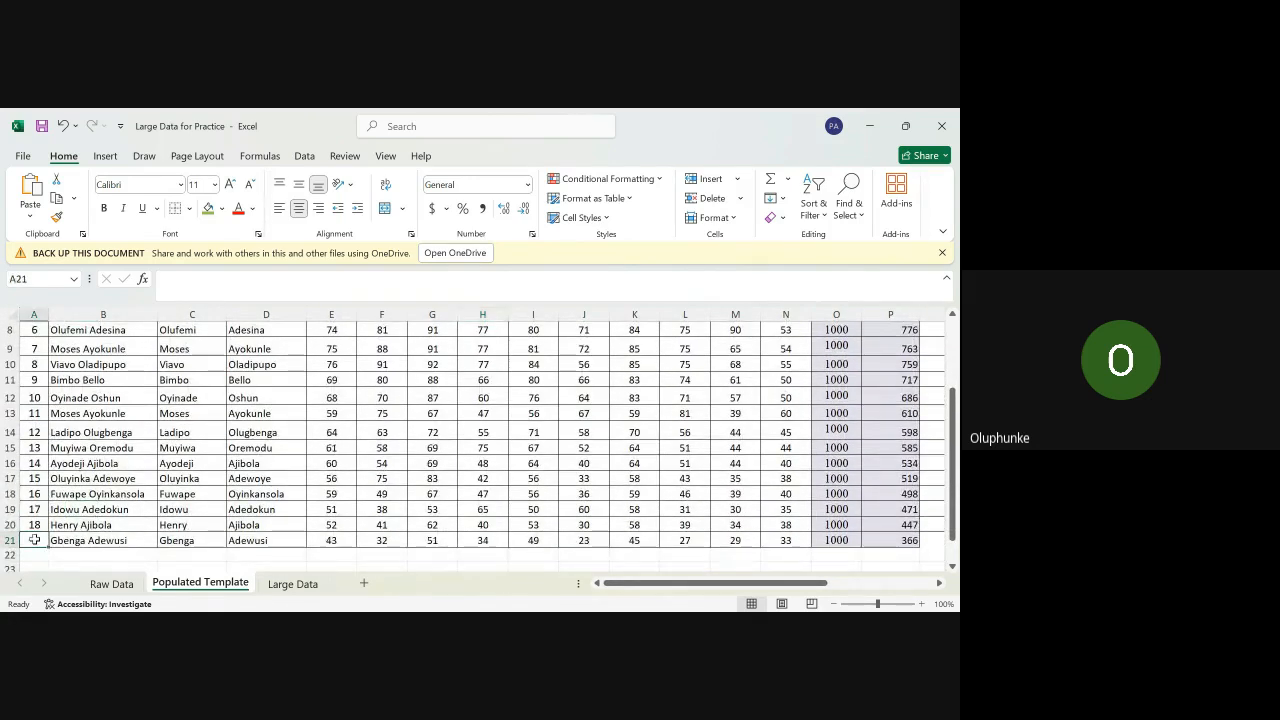
type("19")
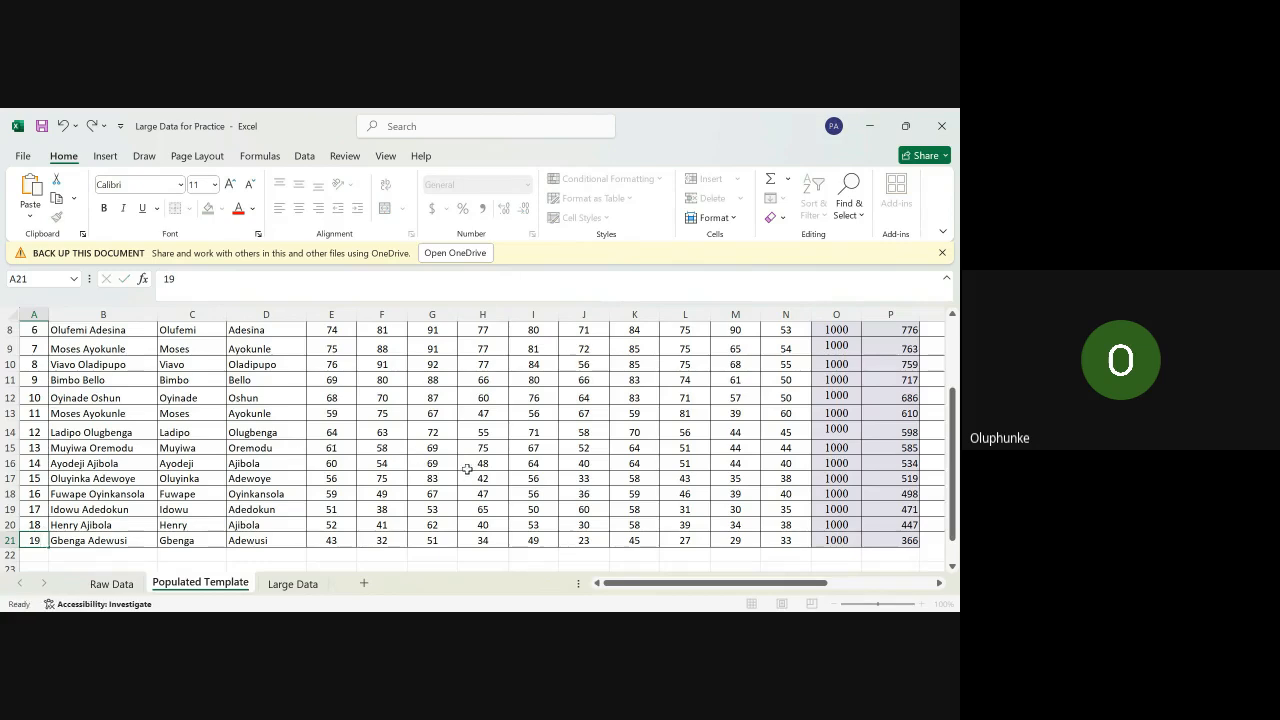
left_click(467, 469)
Step: Clear the Obtained marks of all students in column P, from row 3 down to the end of the list
scroll(467, 469, "up", 3)
scroll(820, 457, "right", 3)
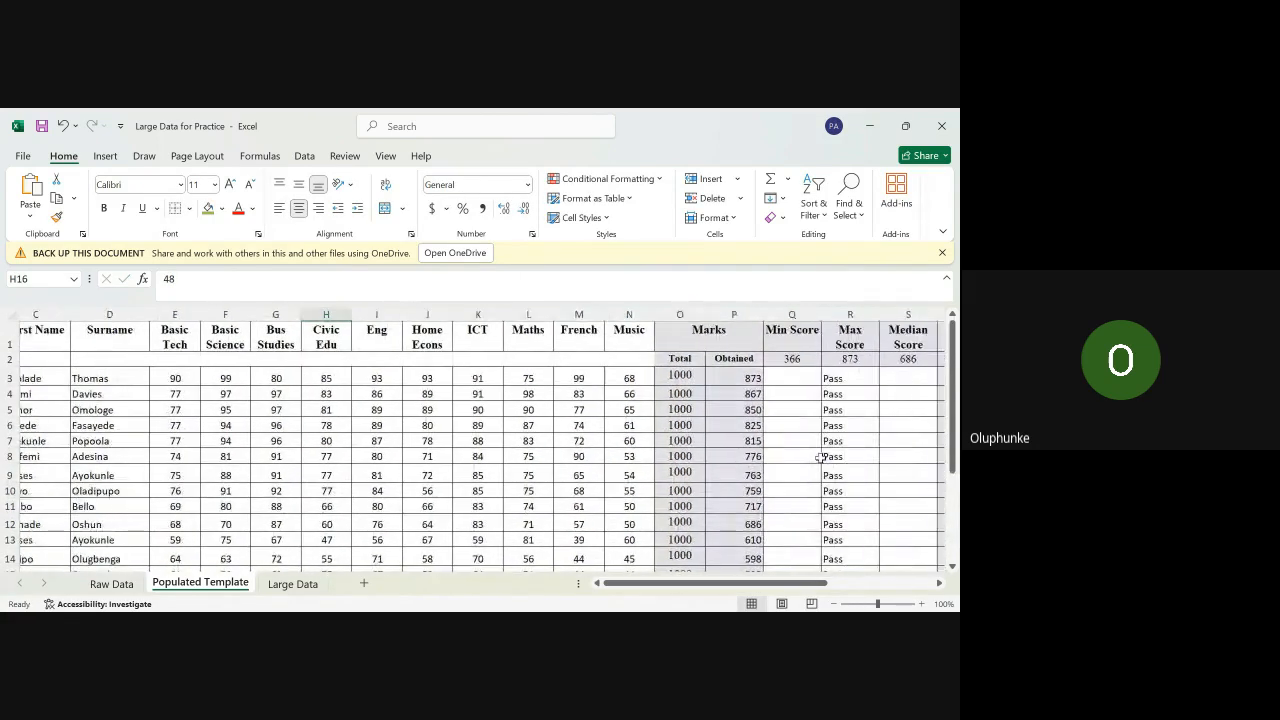
scroll(820, 457, "right", 2)
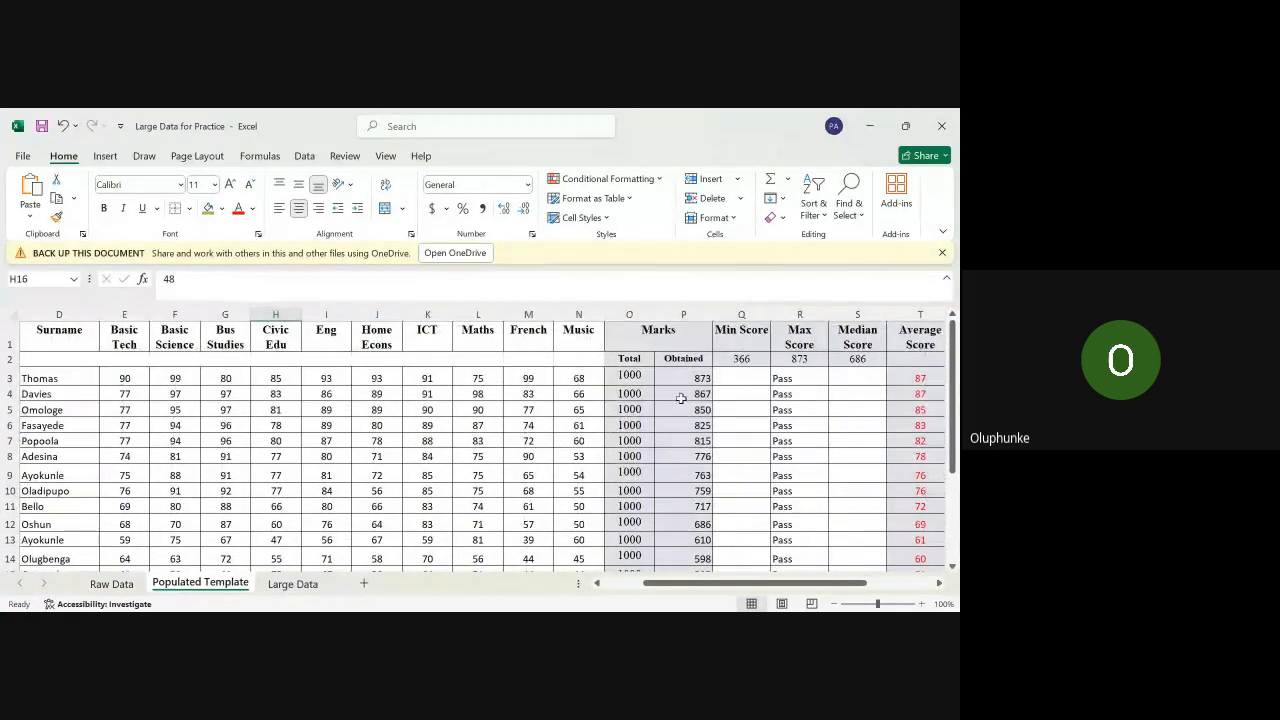
left_click(702, 378)
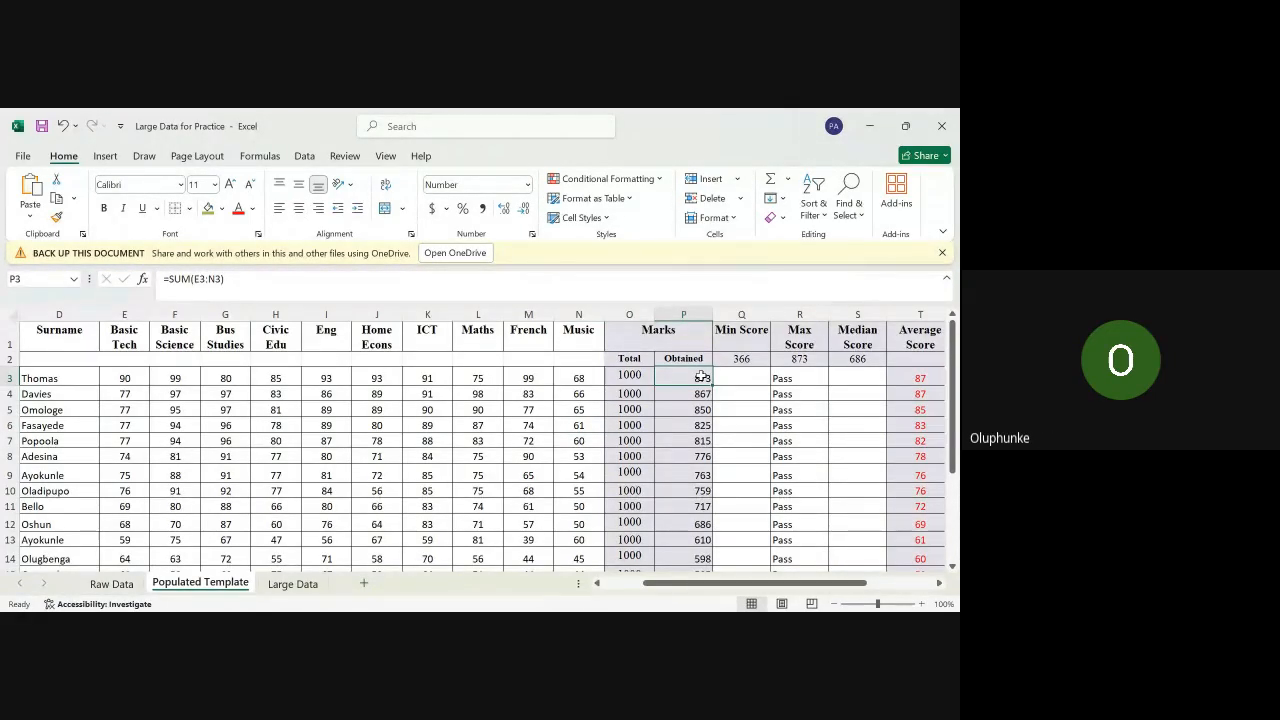
key("shift+Down")
key("shift+Down")
key("shift+Down")
key("shift+Down")
key("shift+Down")
key("shift+Down")
key("shift+Down")
key("shift+Down")
key("shift+Down")
key("shift+Down")
key("shift+Down")
key("shift+Down")
key("shift+Down")
key("shift+Down")
key("shift+Down")
key("shift+Down")
key("shift+Down")
key("shift+Down")
key("shift+Down")
key("shift+Down")
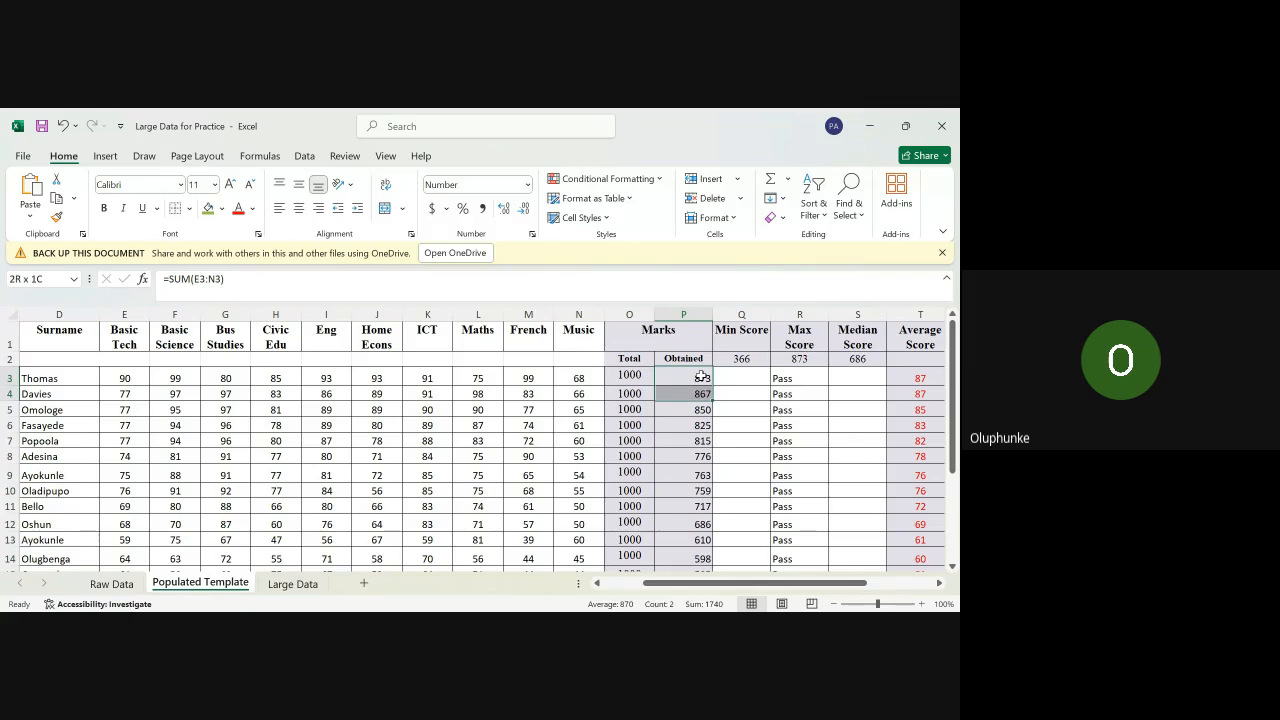
key("shift+Up")
key("shift+Up")
key("shift+Up")
key("shift+Up")
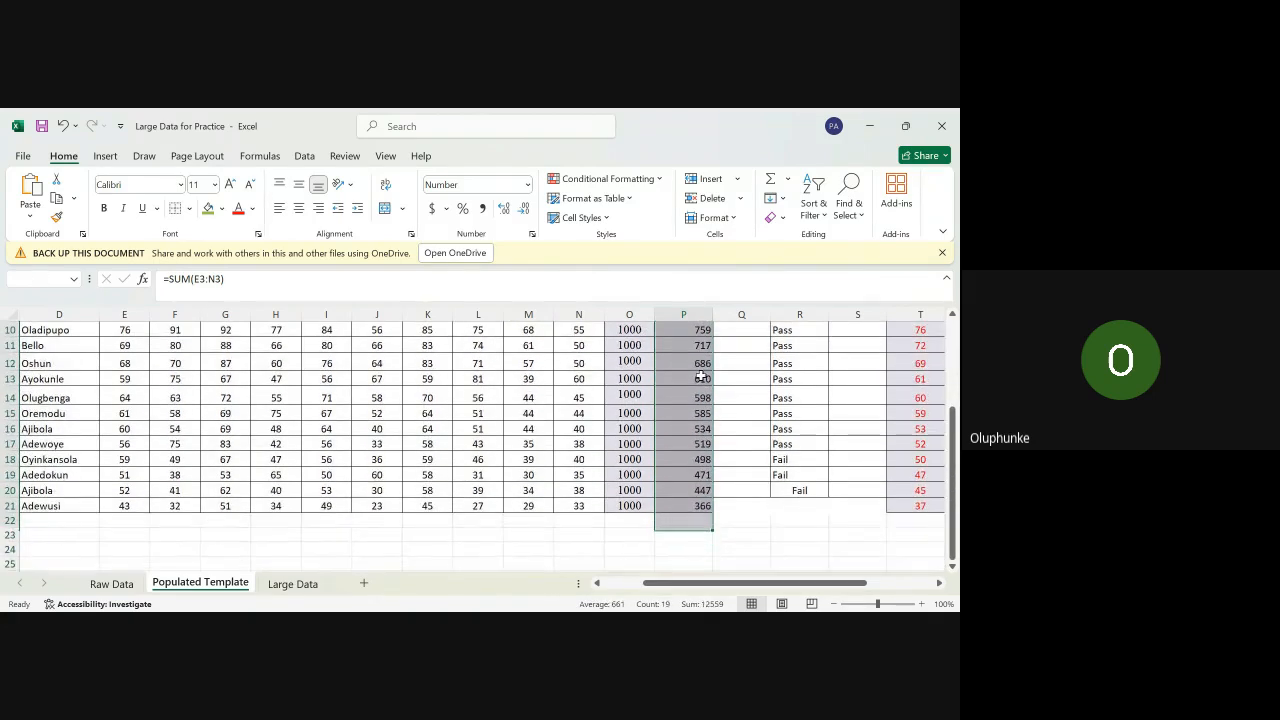
key("Delete")
scroll(700, 376, "up", 3)
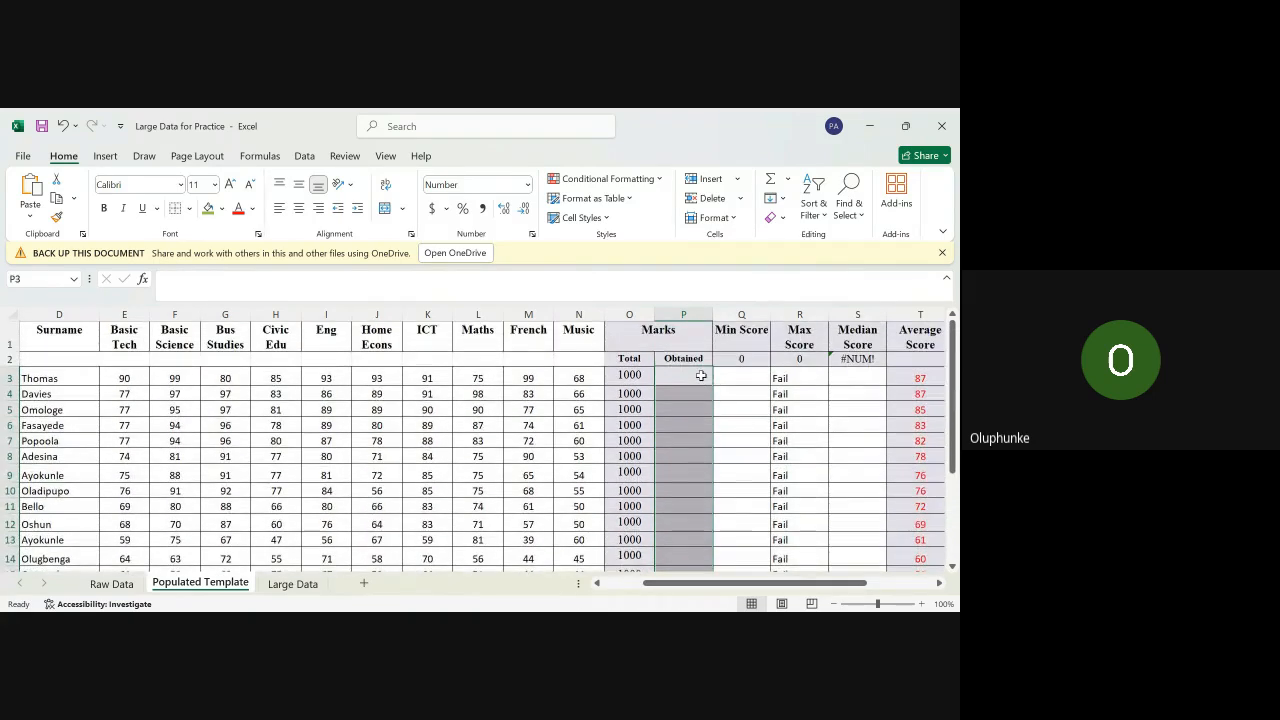
Step: Enter =SUM(E3:N3) in P3 to total the first student's subject scores as the Obtained mark
left_click(617, 375)
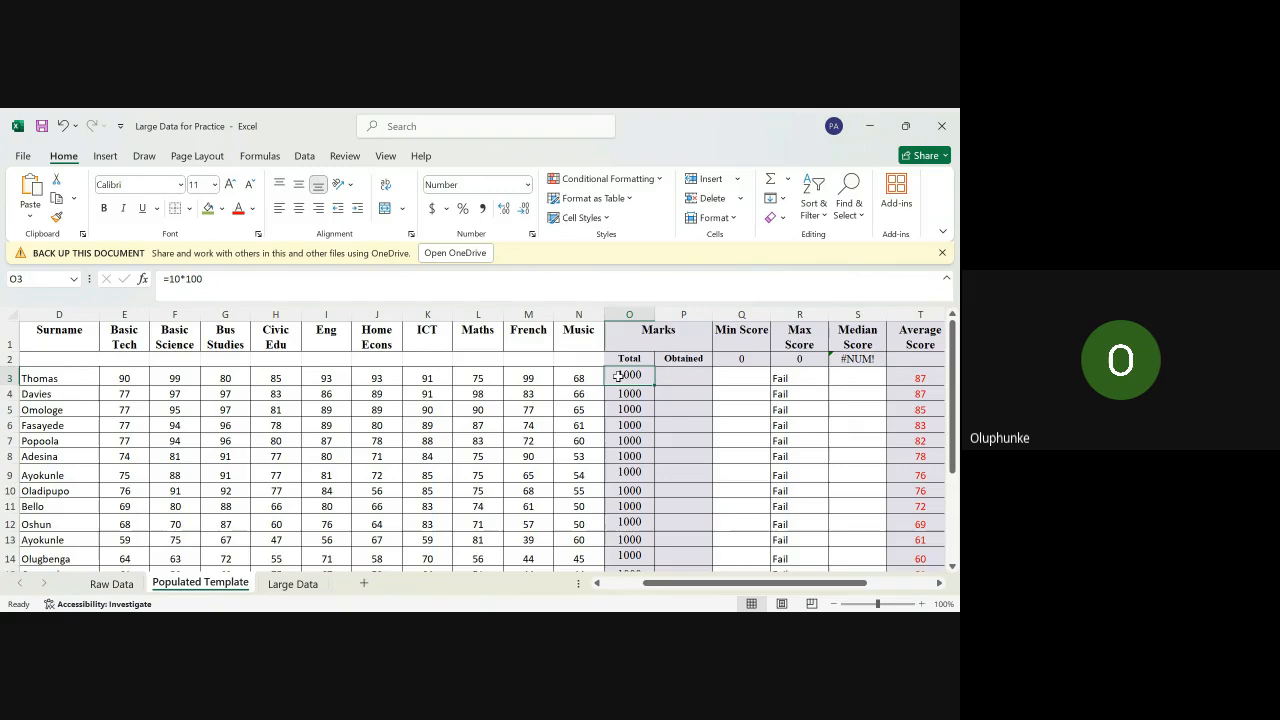
left_click(683, 380)
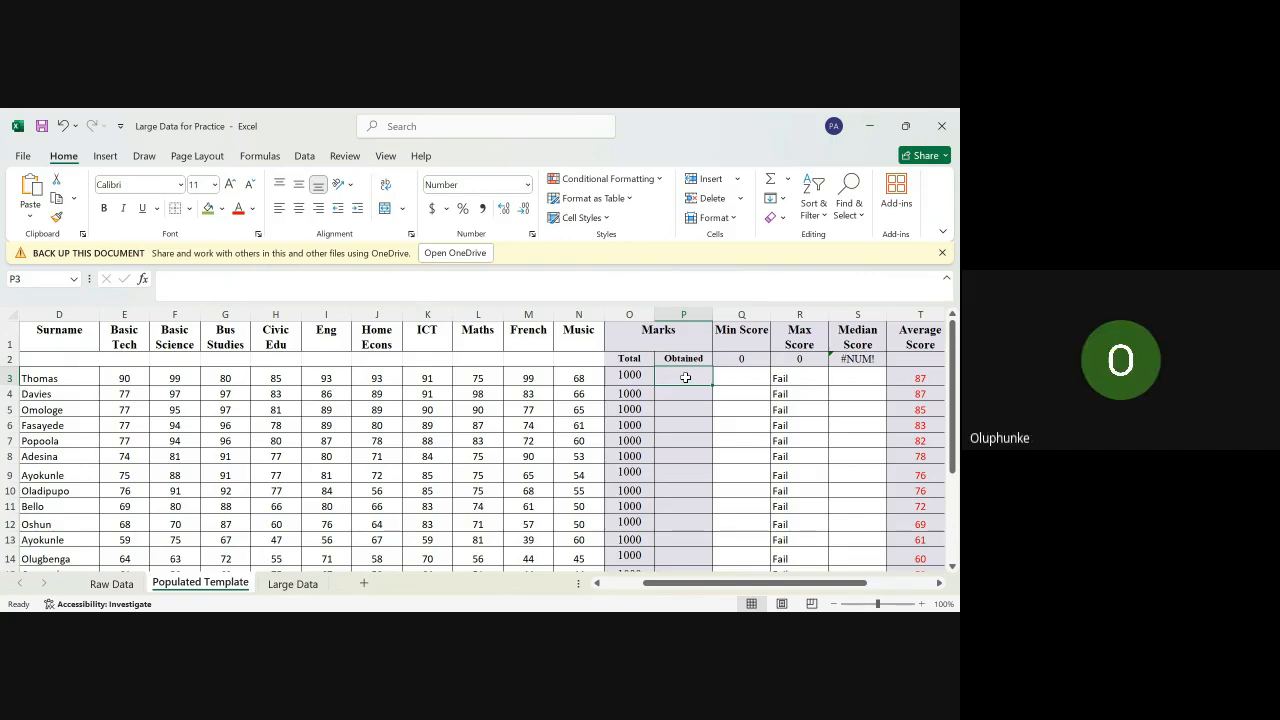
key("Left")
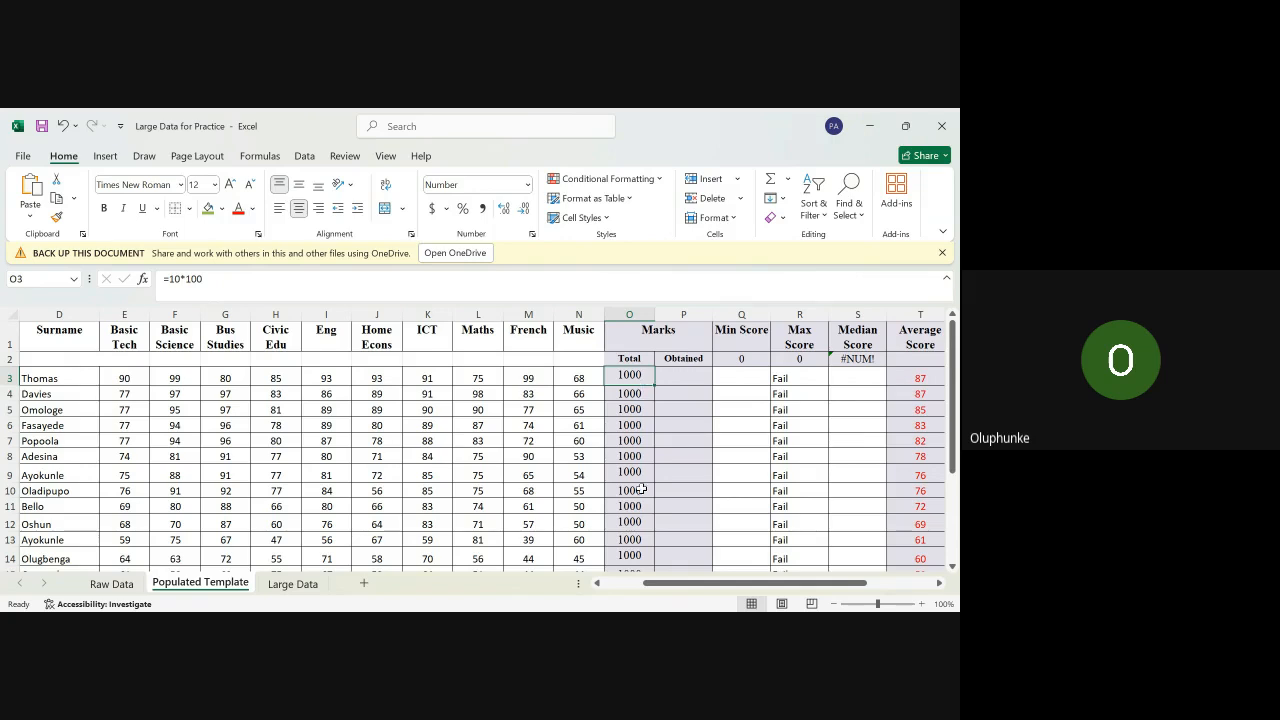
left_click(682, 378)
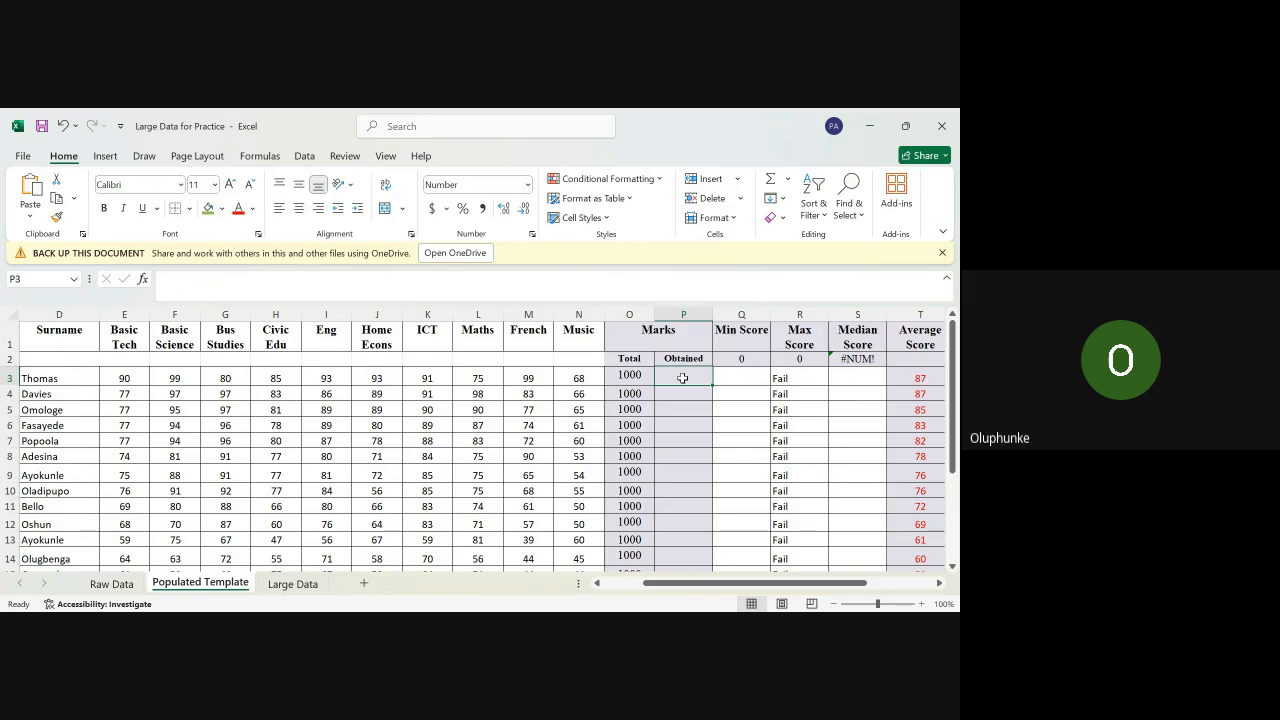
type("=")
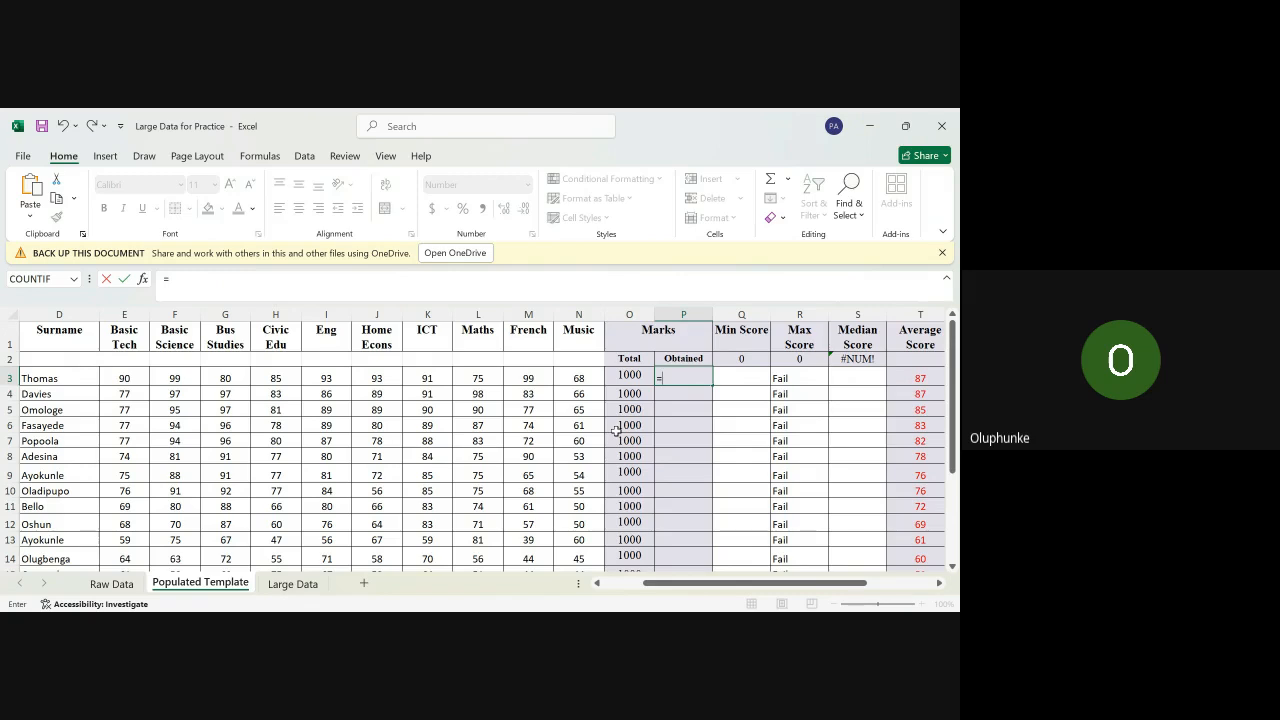
type("sum(")
left_click(122, 379)
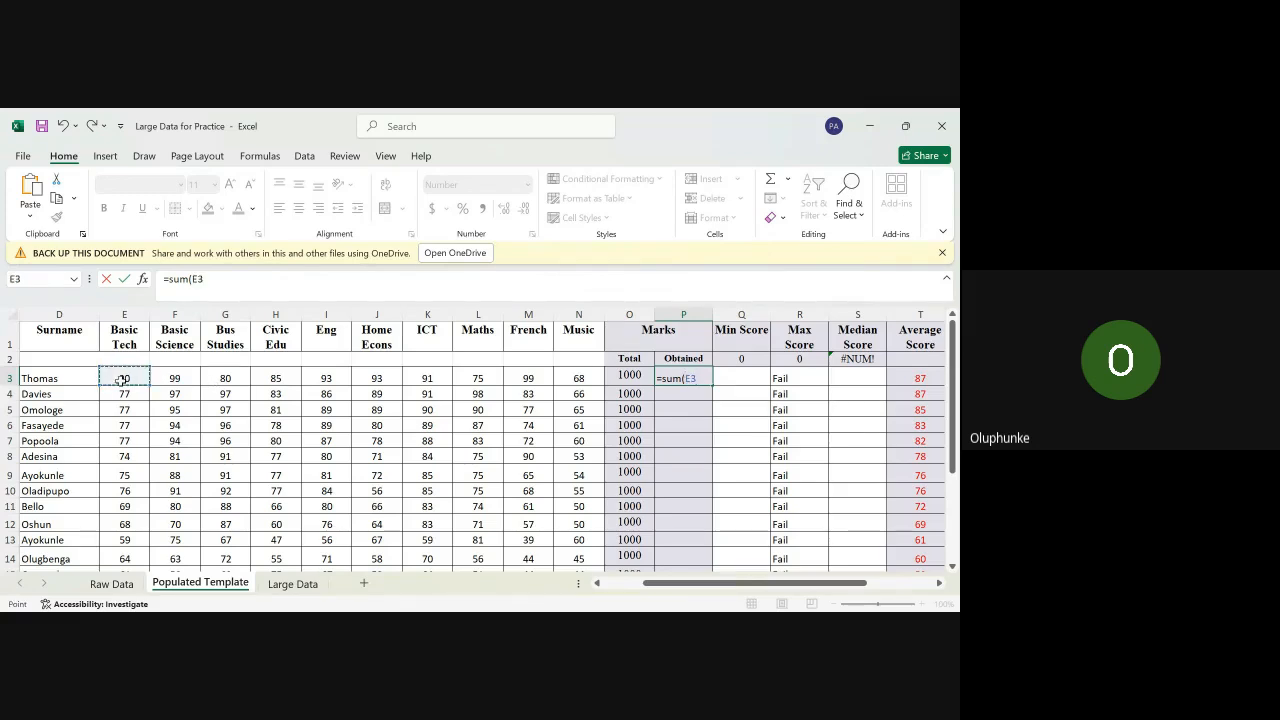
left_click_drag(122, 379, 578, 377)
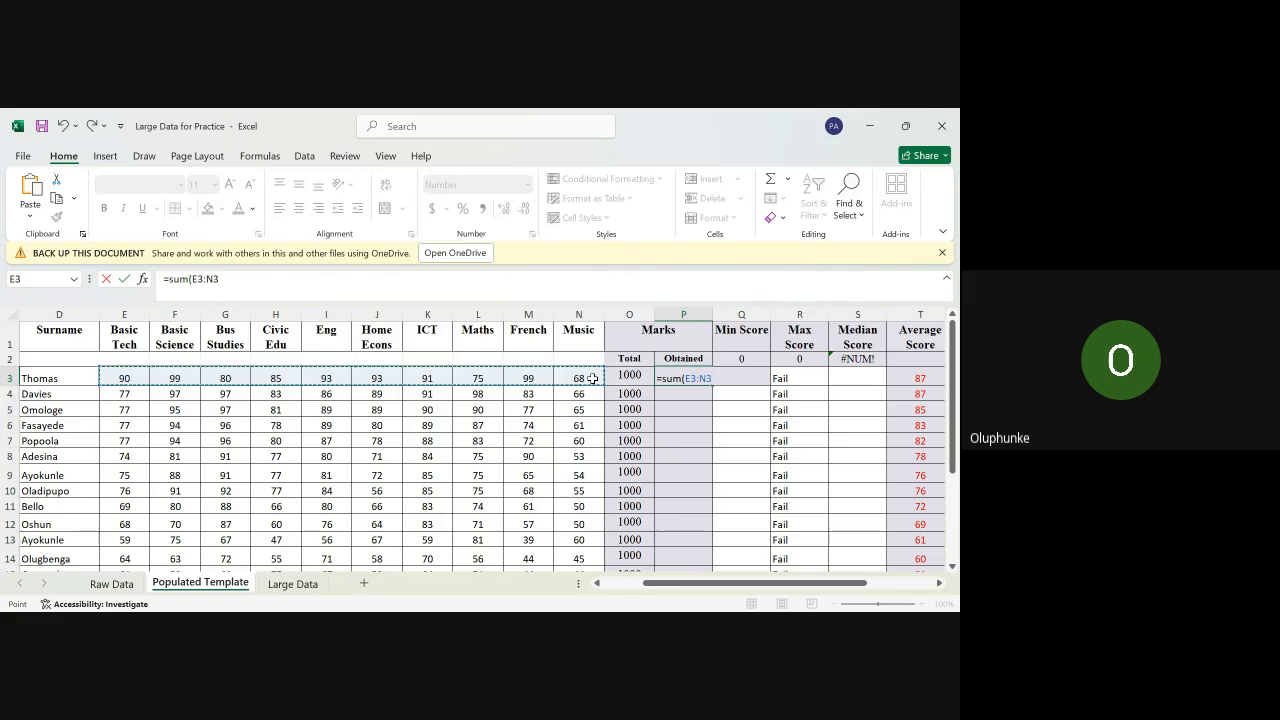
type(")")
key("Return")
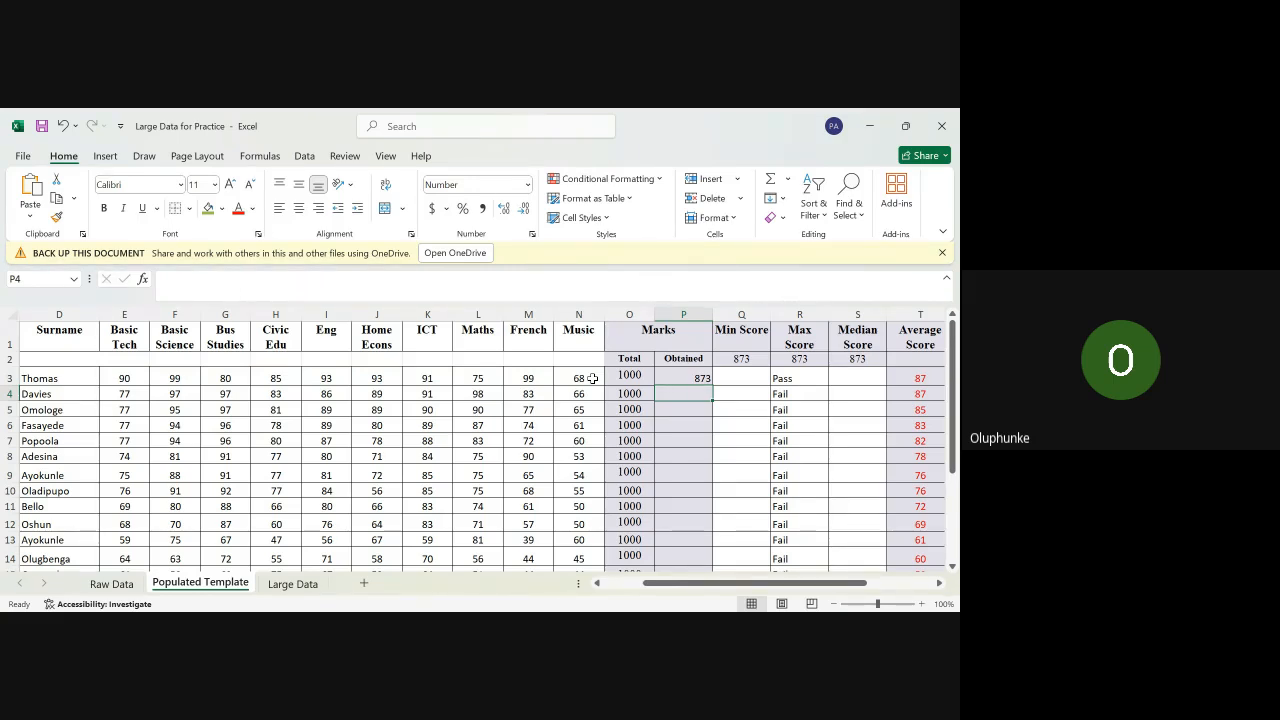
Step: Try building the P3 formula cell by cell as =E3+F3+G3+H3, then cut it back to =E3
key("Up")
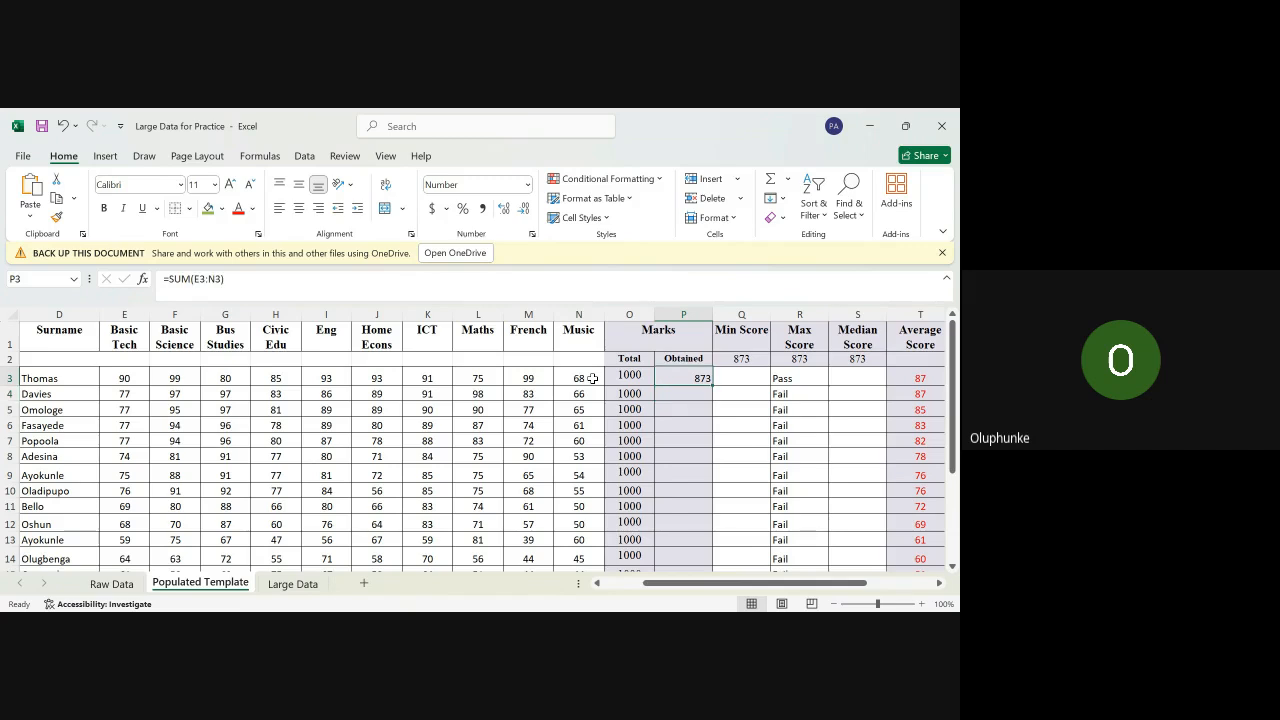
type("=")
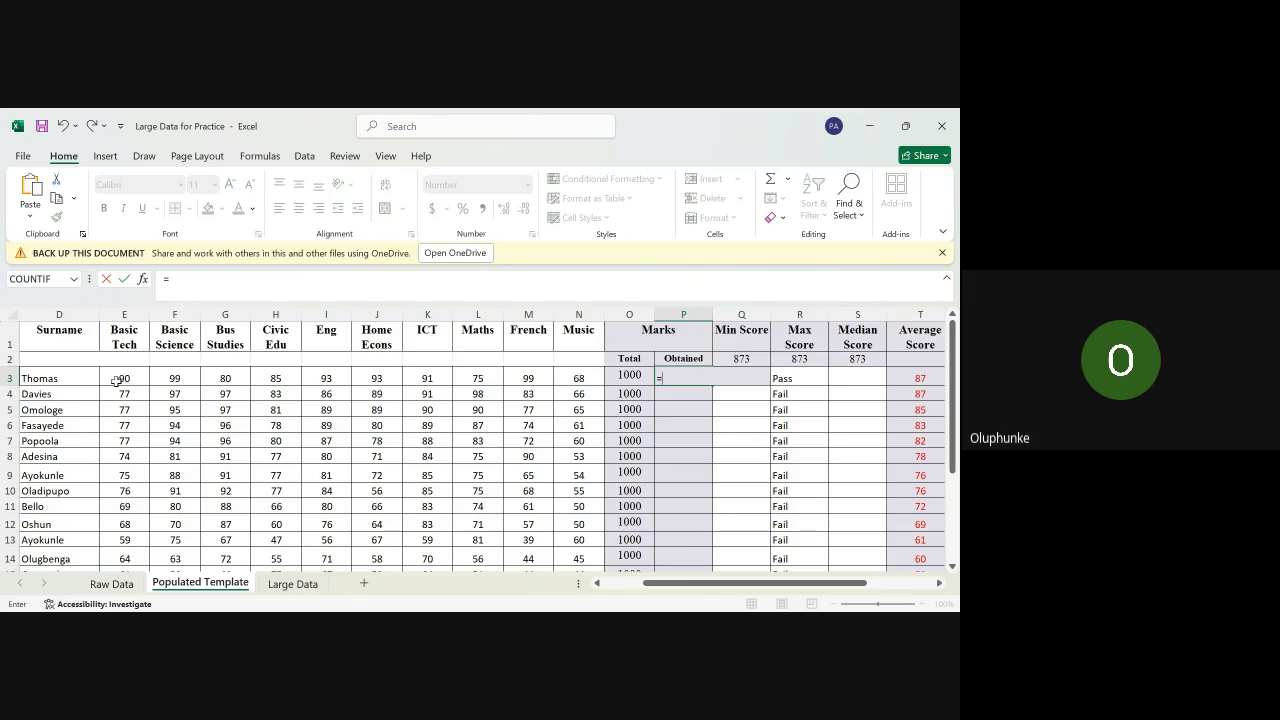
left_click(118, 380)
type("+")
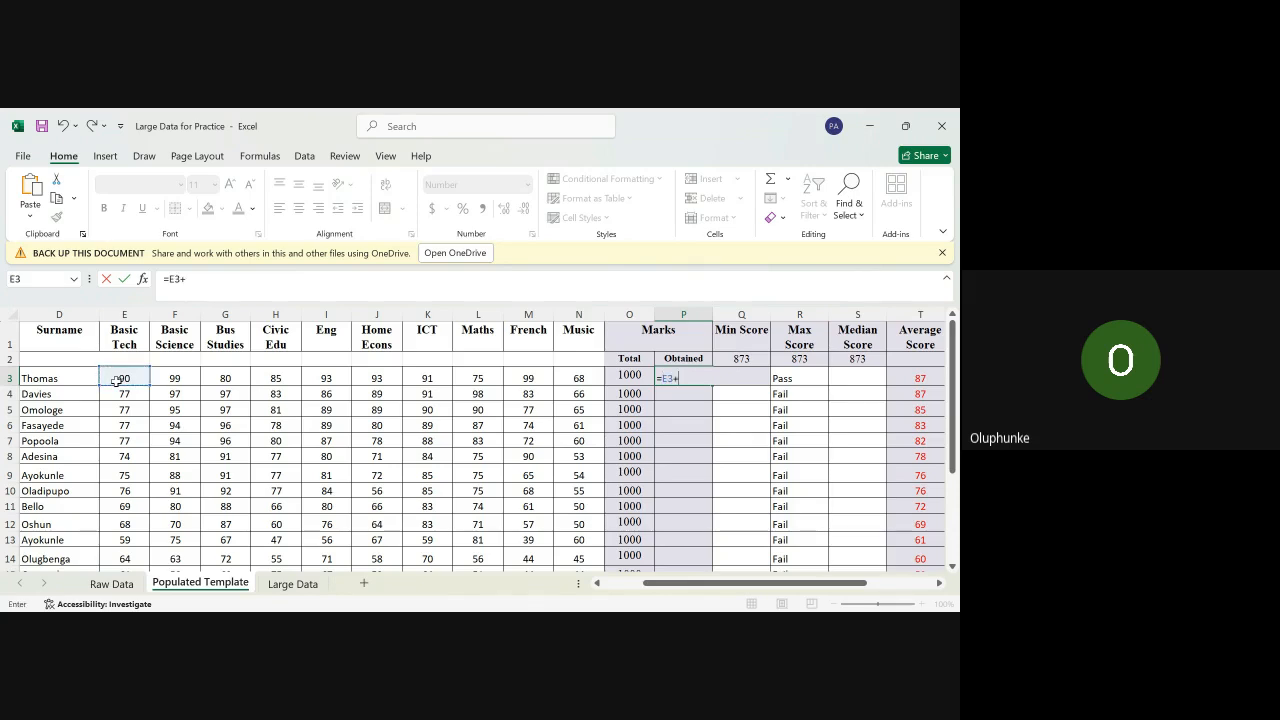
left_click(177, 380)
type("+")
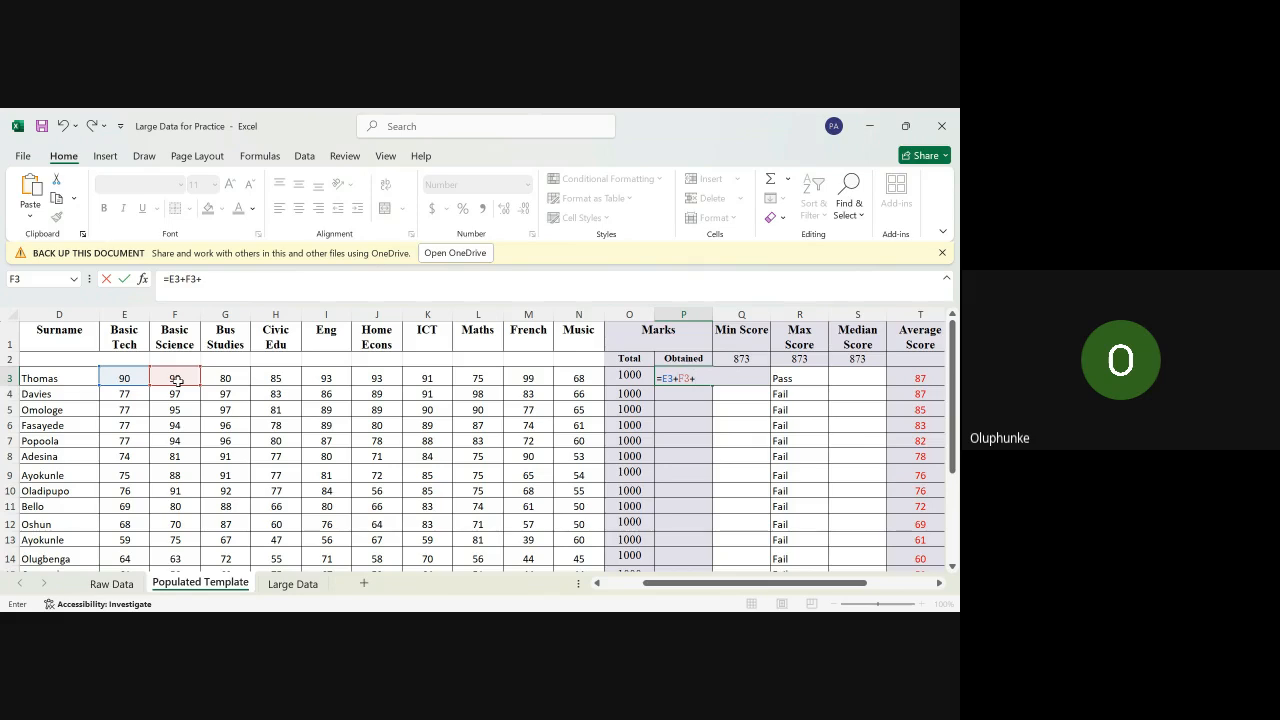
left_click(233, 376)
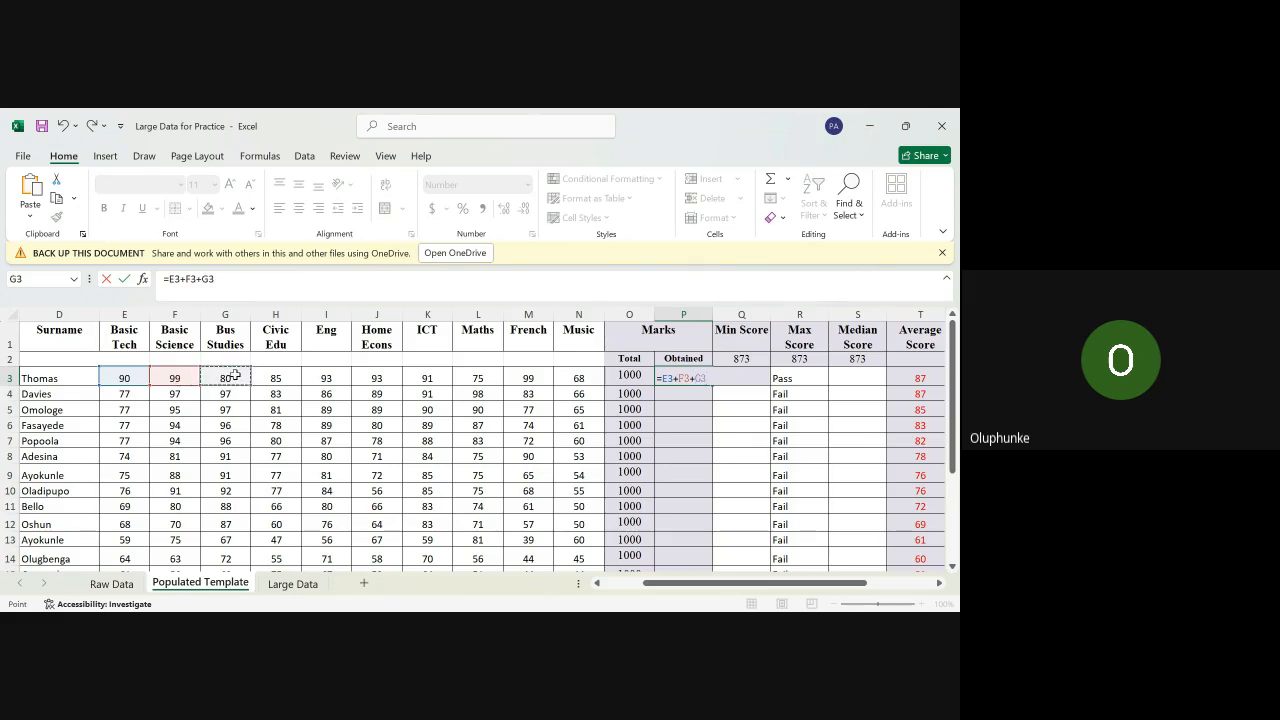
type("+")
left_click(276, 376)
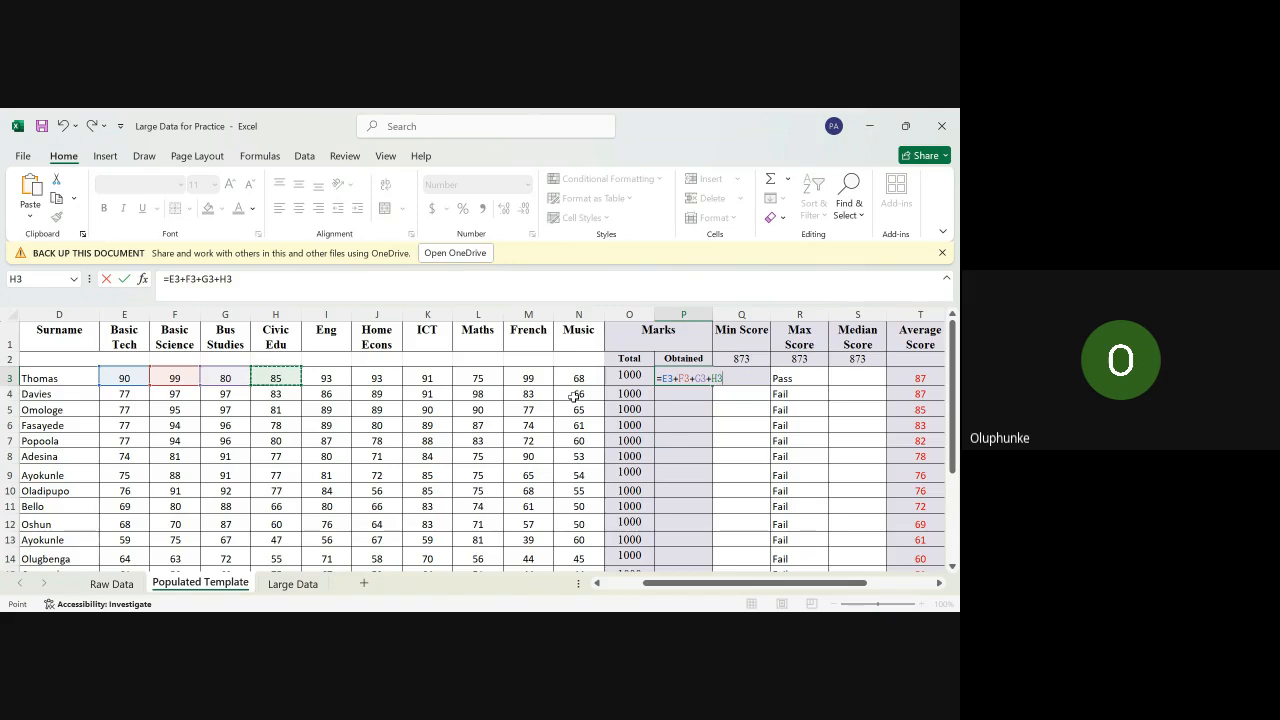
key("BackSpace")
key("BackSpace")
key("BackSpace")
key("BackSpace")
key("BackSpace")
key("BackSpace")
key("BackSpace")
key("BackSpace")
key("BackSpace")
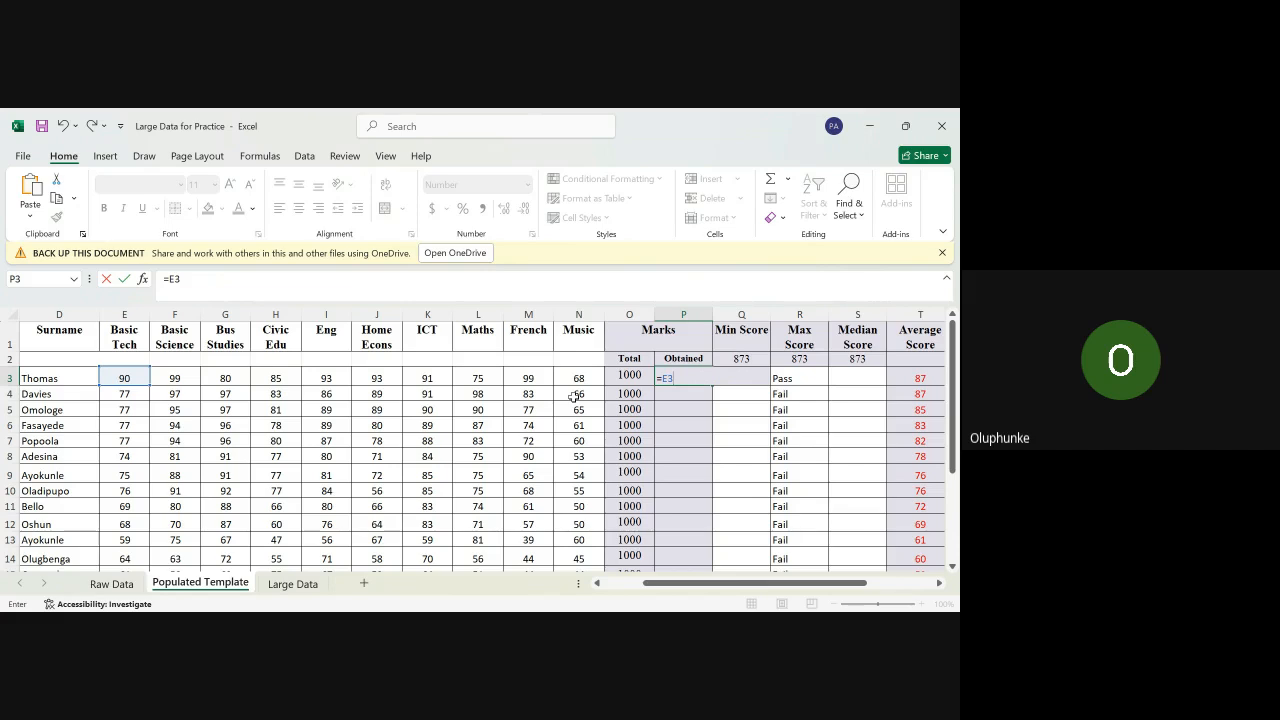
Step: Complete the P3 formula with scattered, non-adjacent cells as =E3+I10+G12+E10
type("+")
left_click(329, 491)
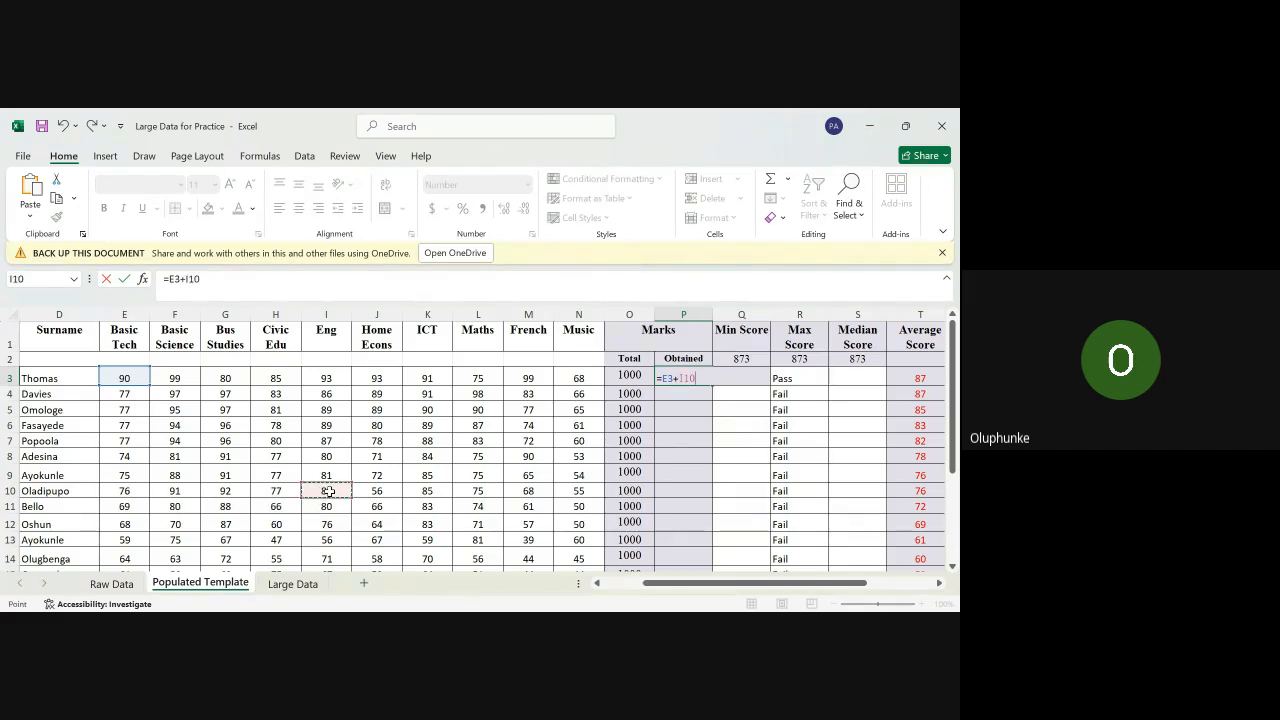
type("+")
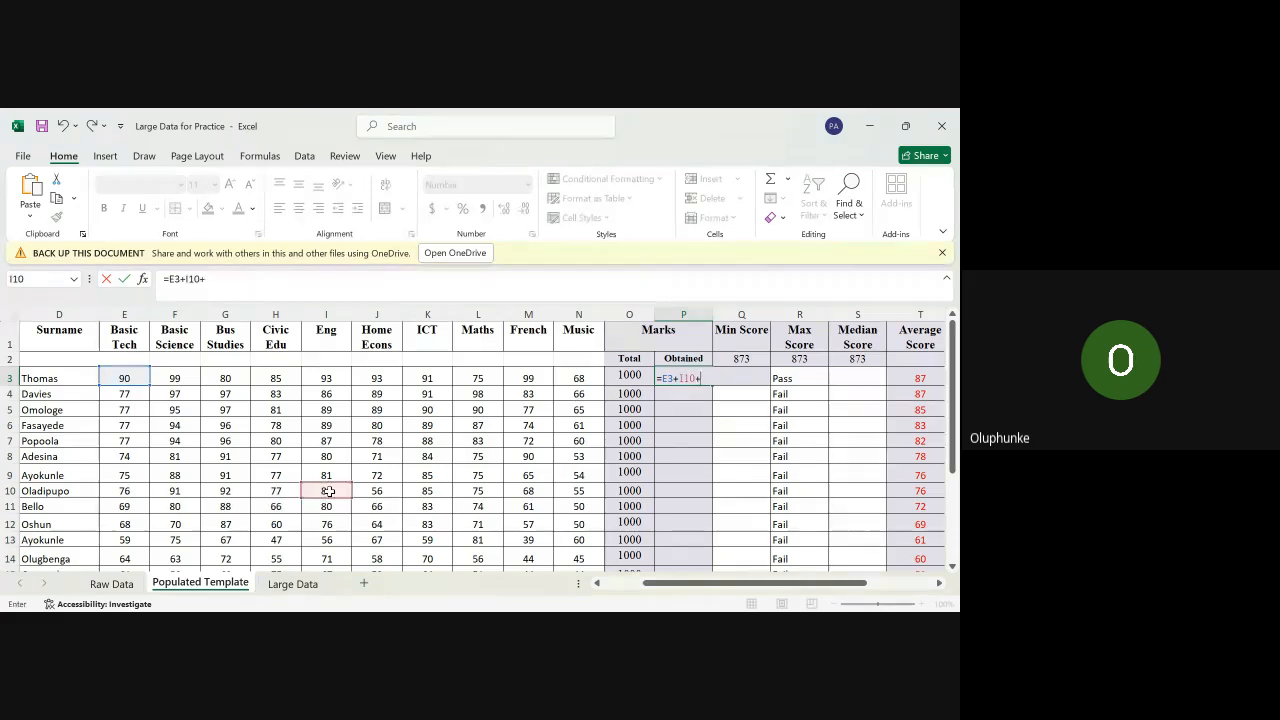
left_click(226, 524)
type("+")
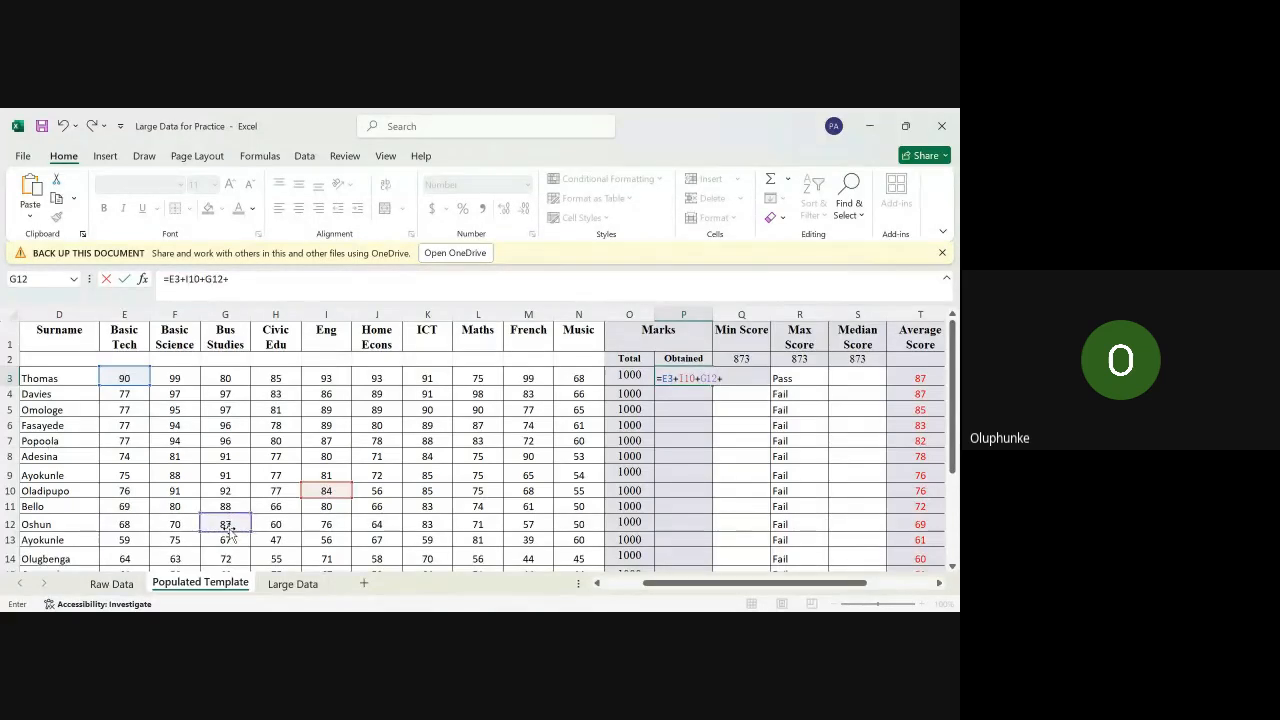
left_click(124, 491)
key("Return")
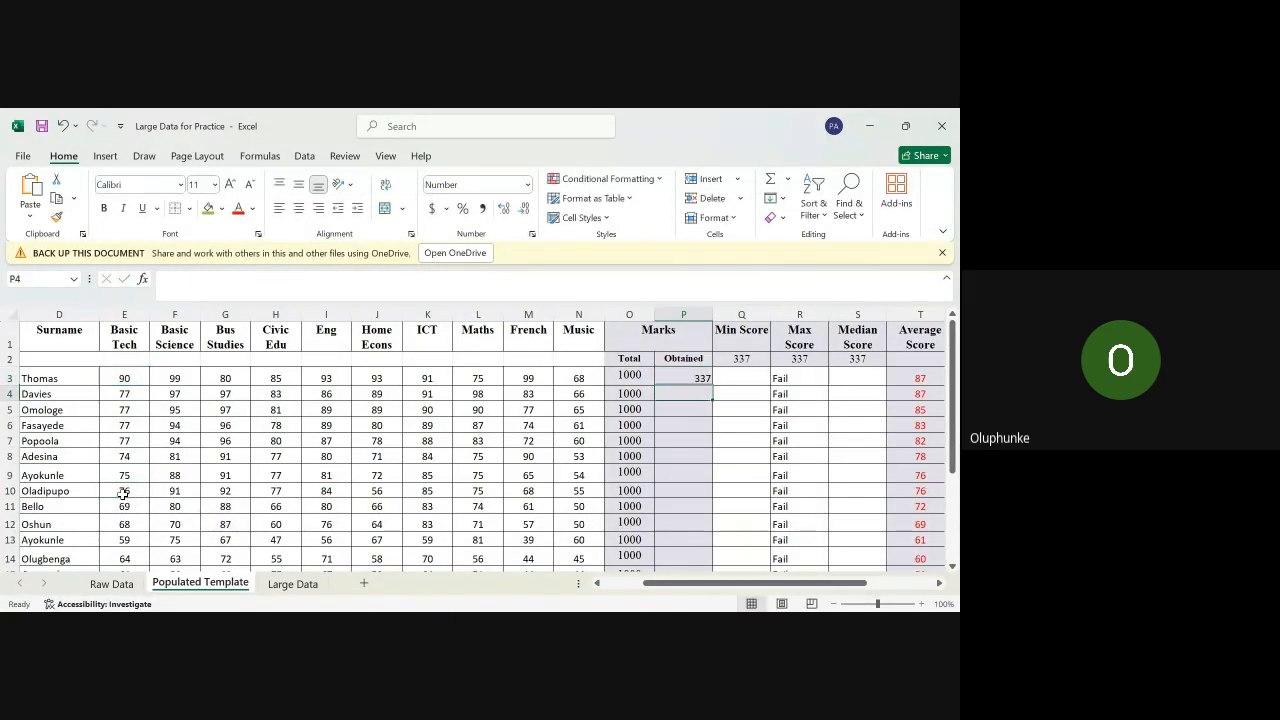
Step: Replace the formula in P3 with =SUM(E3:N3) so it adds all ten subject scores of the first student
left_click(682, 378)
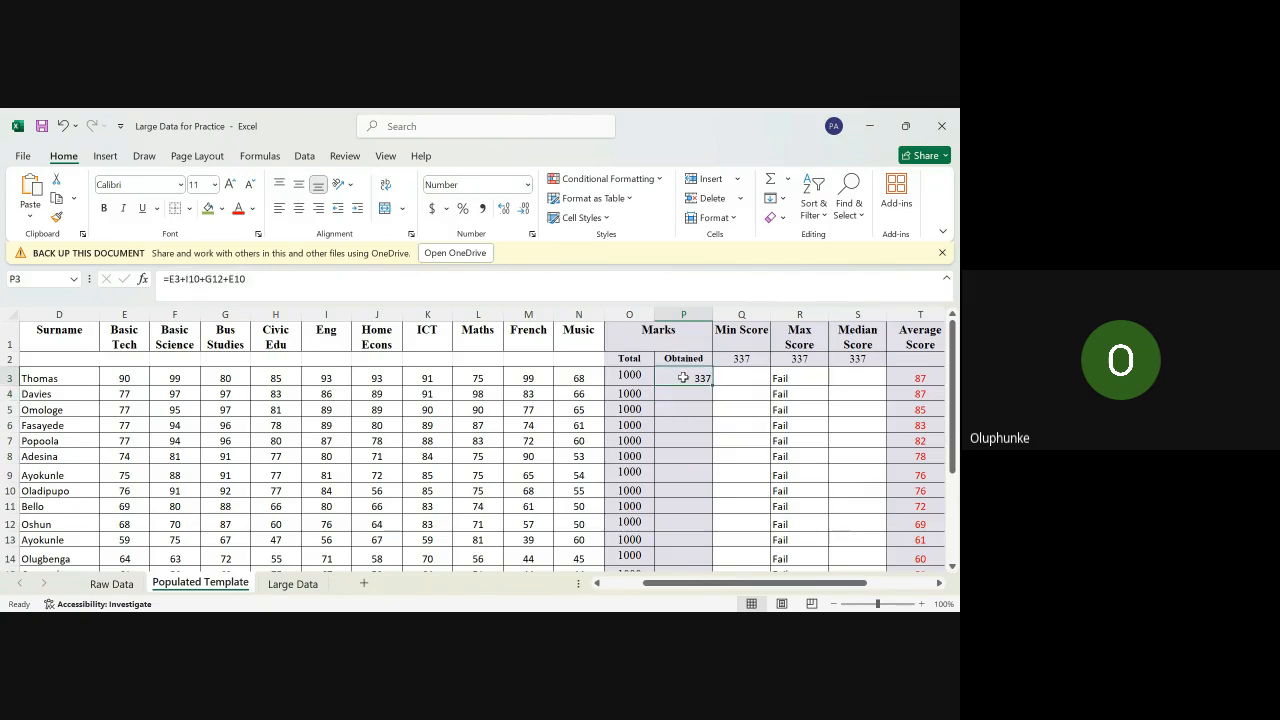
type("=")
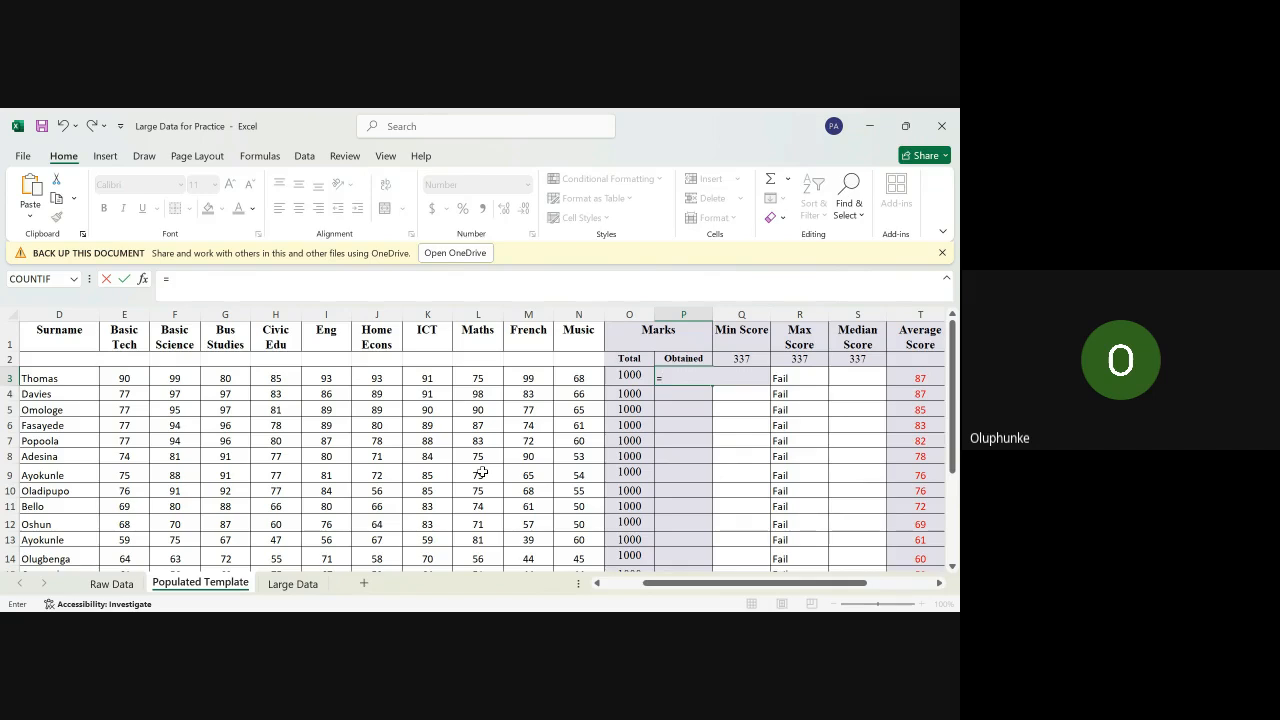
type("Sum(")
left_click(119, 379)
left_click_drag(119, 379, 568, 374)
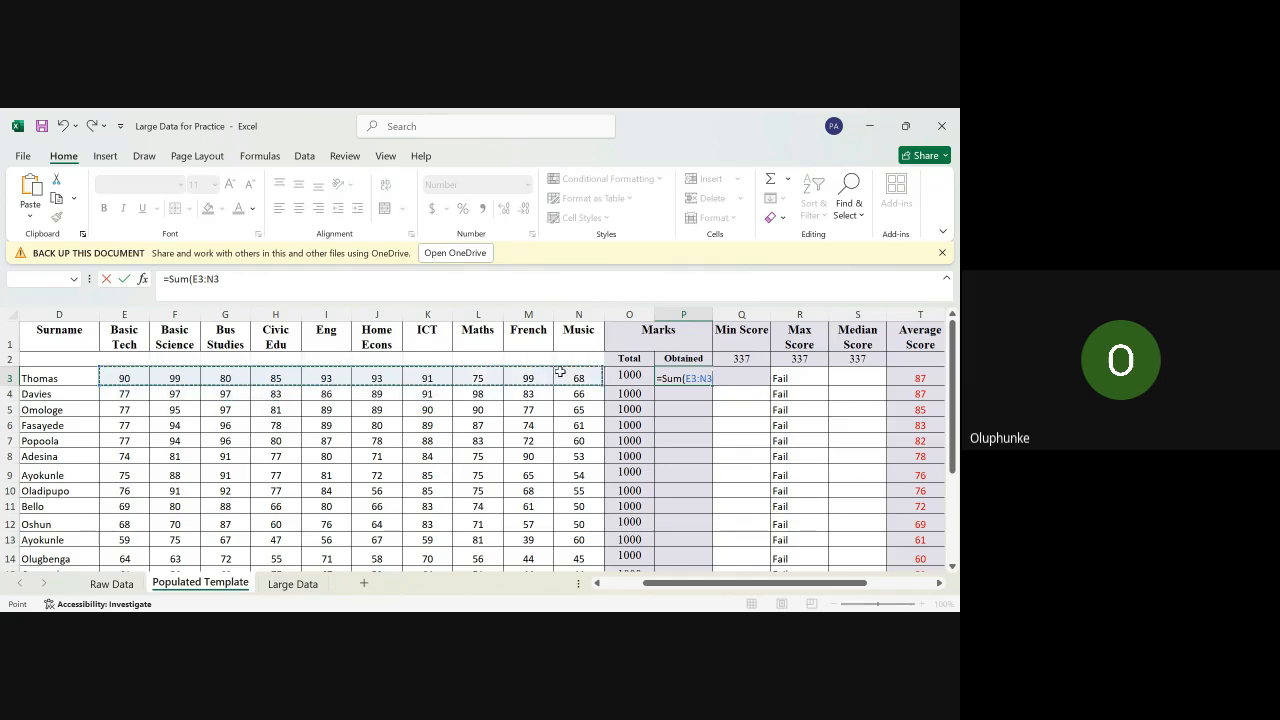
type(")")
key("Return")
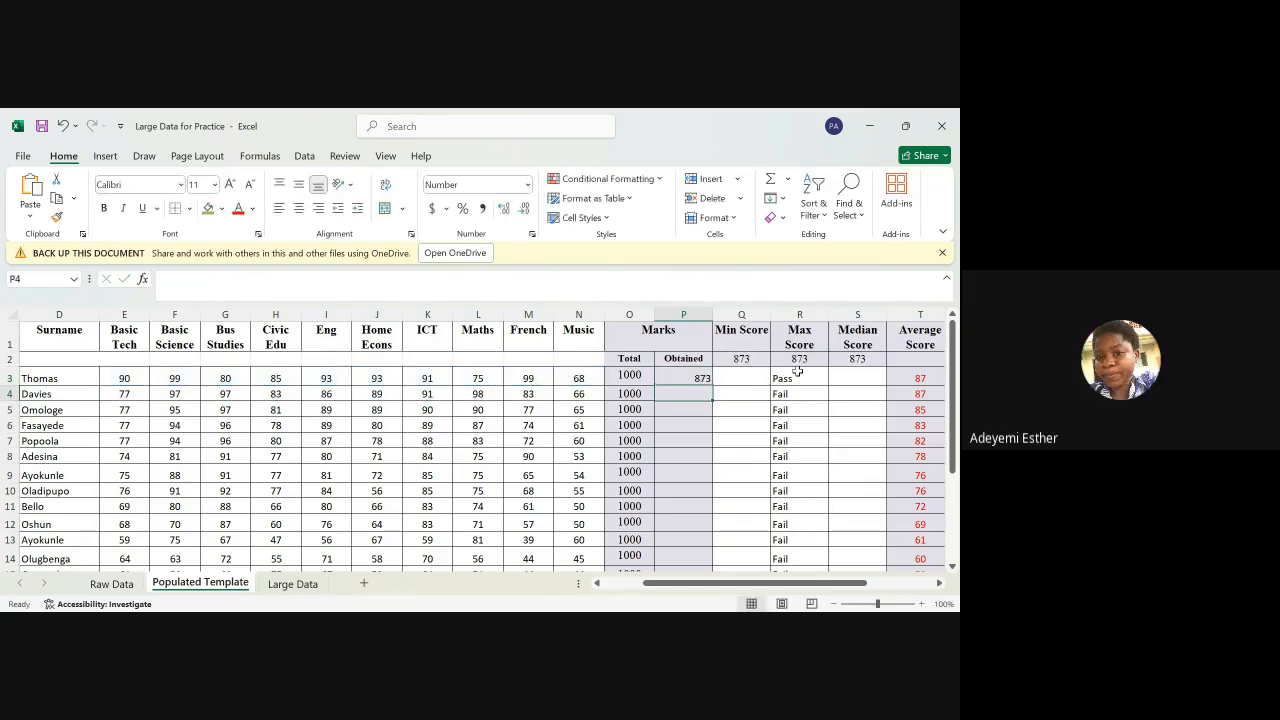
Step: Fill the P3 sum formula down the Obtained column to the last student in row 21 and check the filled rows
left_click(700, 378)
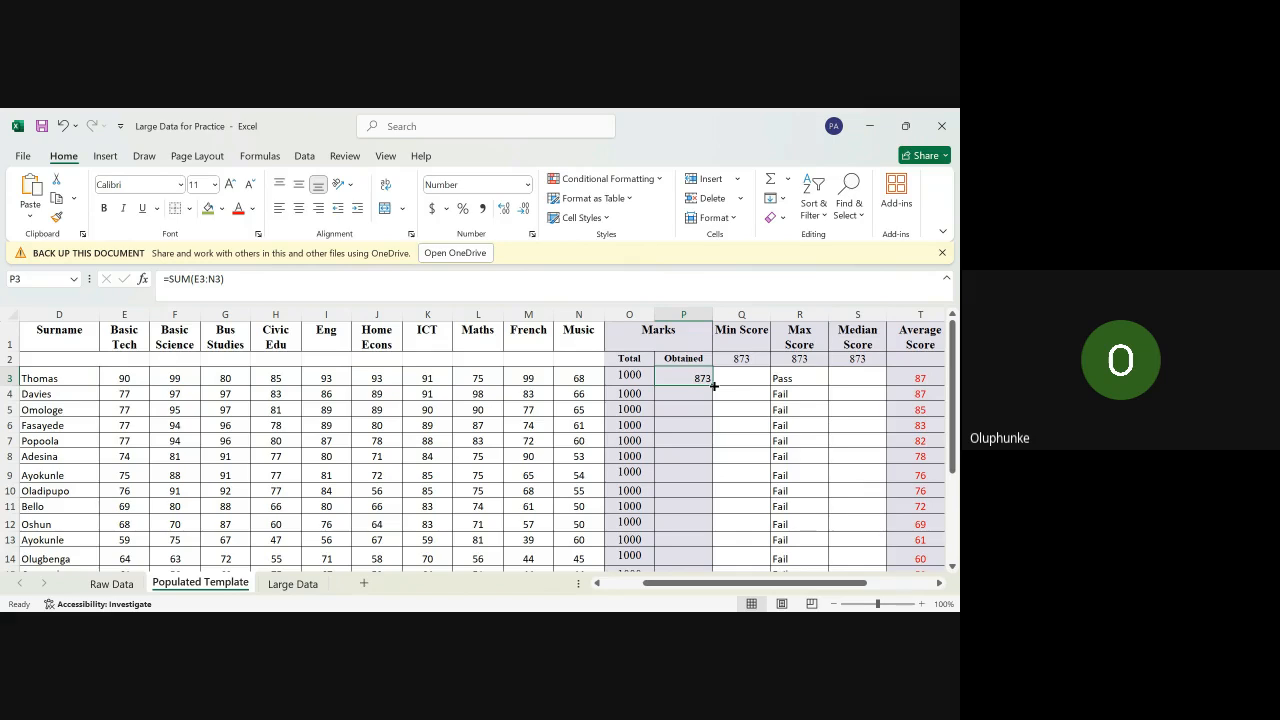
double_click(713, 385)
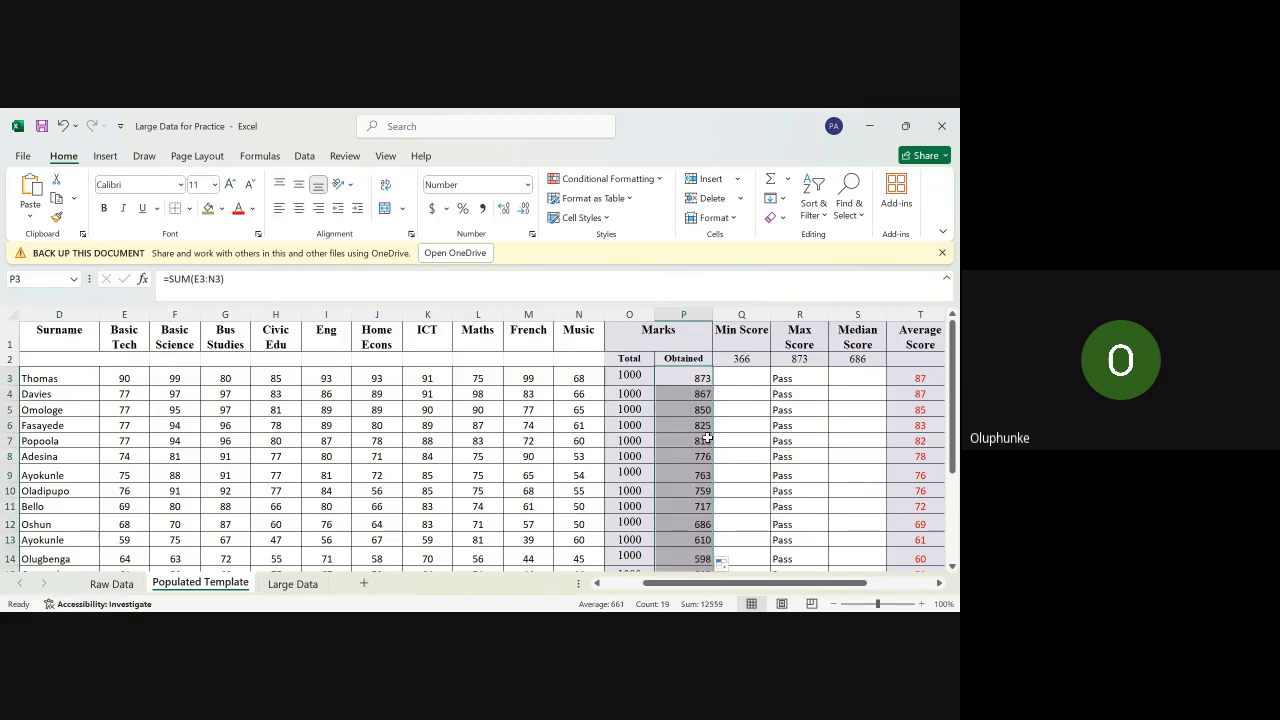
scroll(699, 504, "down", 4)
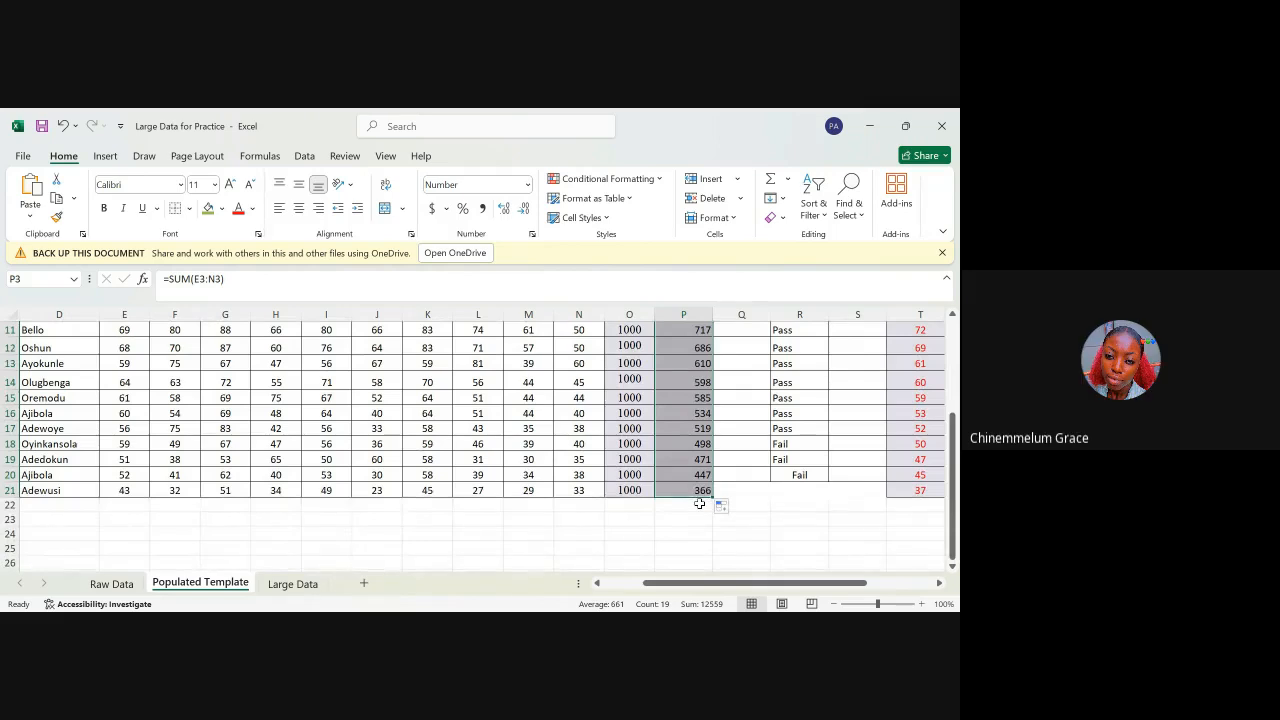
scroll(699, 503, "up", 4)
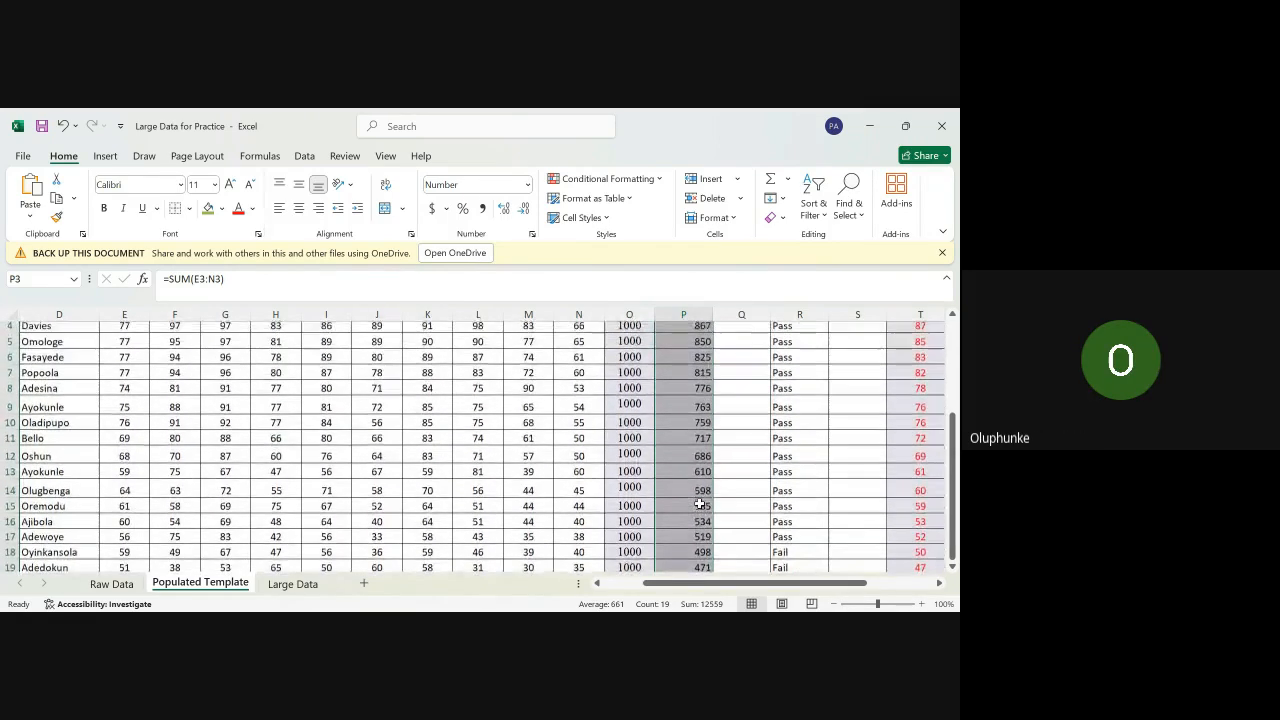
Step: Total the Basic Tech scores of all students in E22, below the last record, with =SUM(E3:E21)
scroll(699, 503, "down", 4)
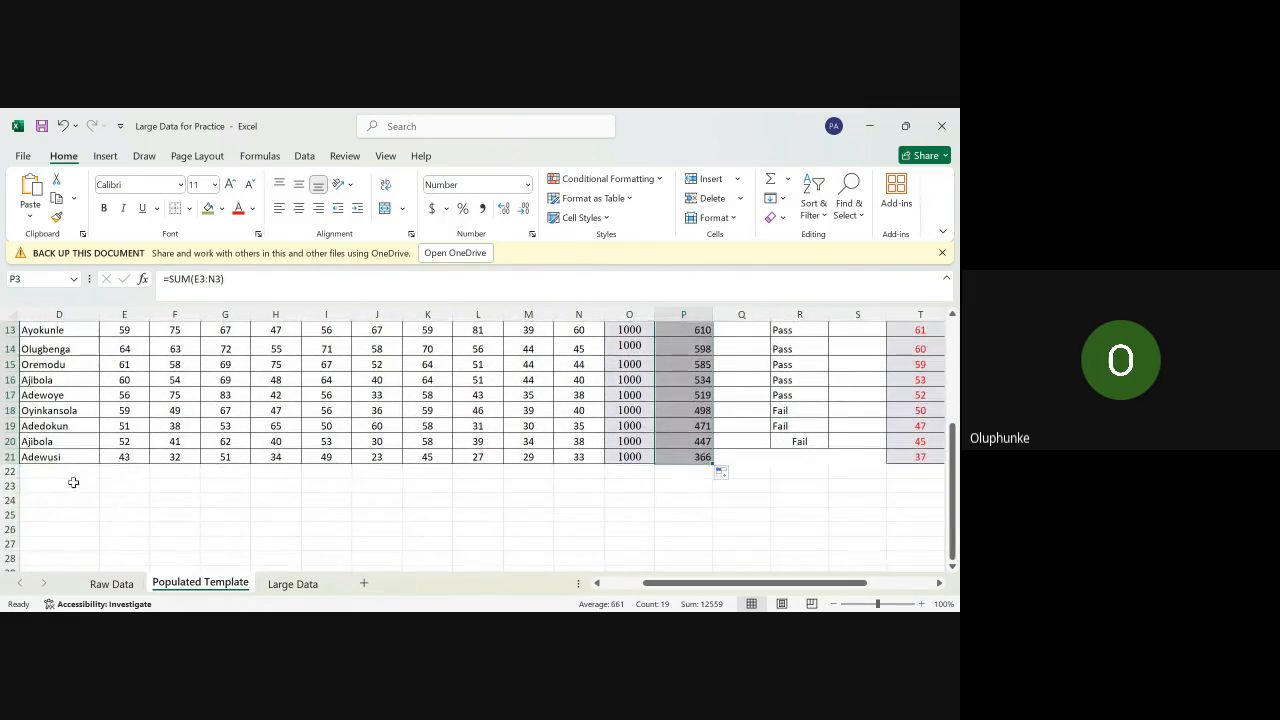
left_click(118, 471)
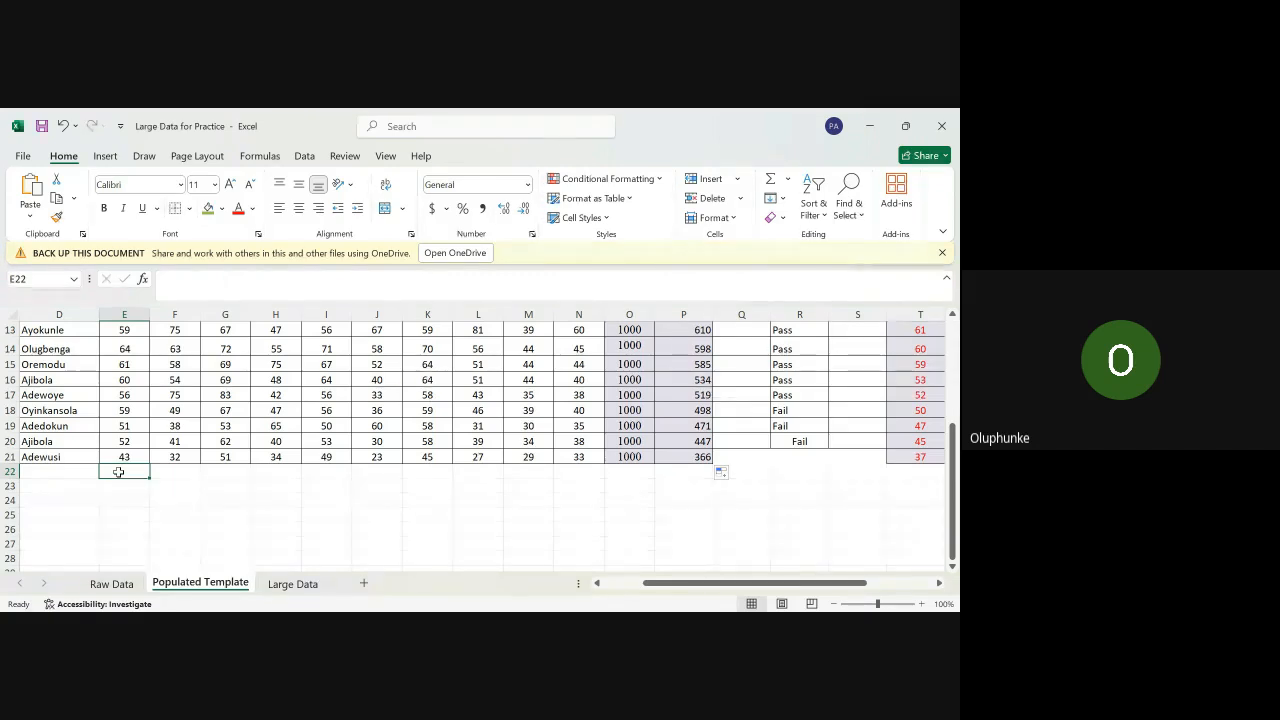
type("=")
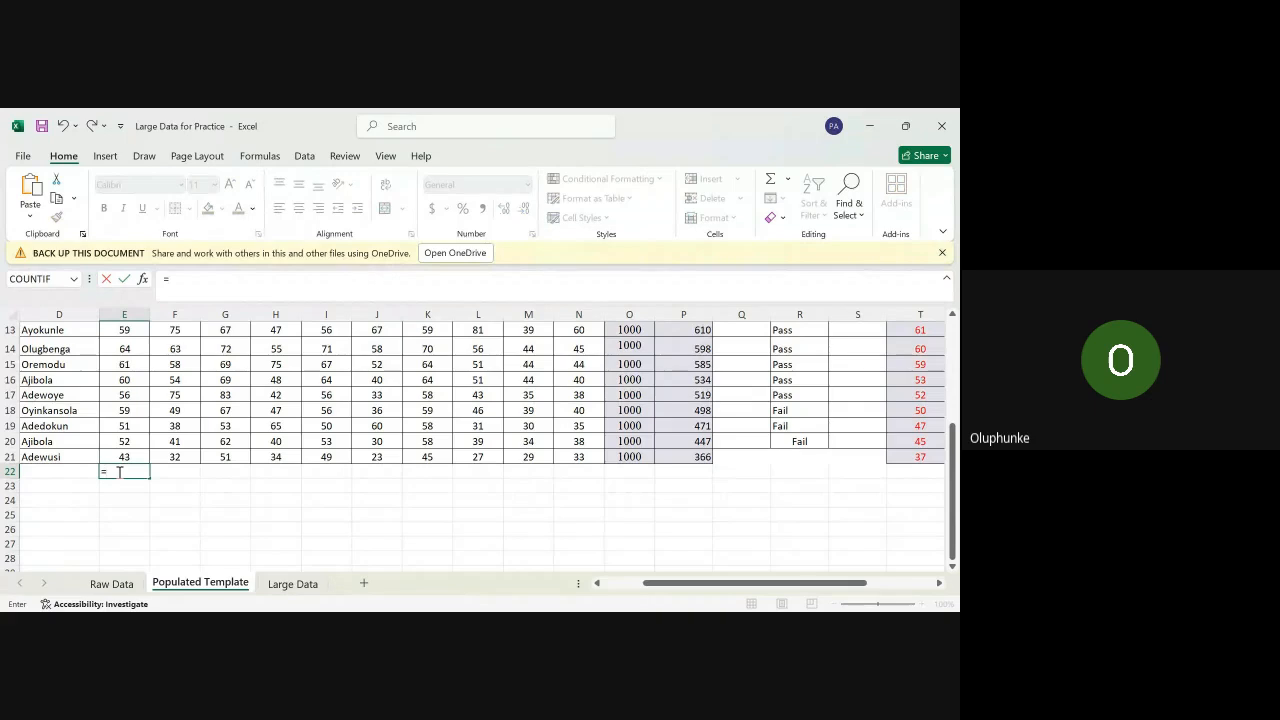
type("Sum")
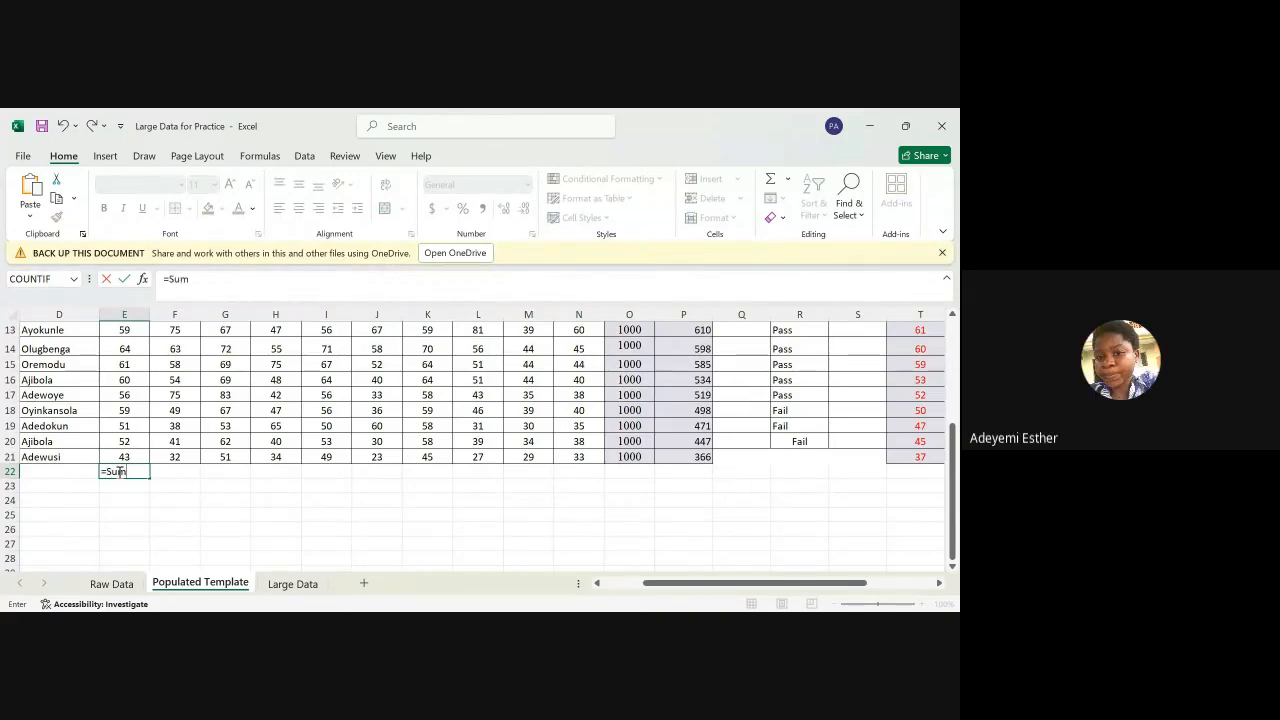
type("(")
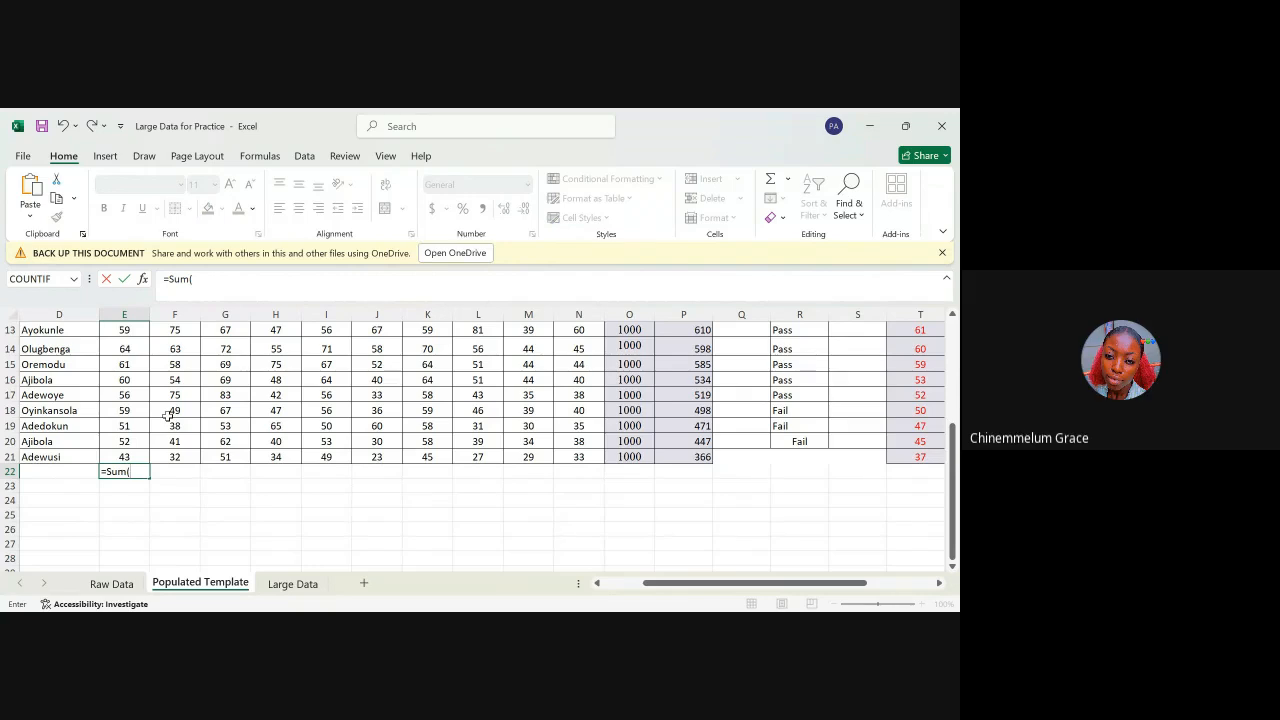
scroll(168, 415, "up", 4)
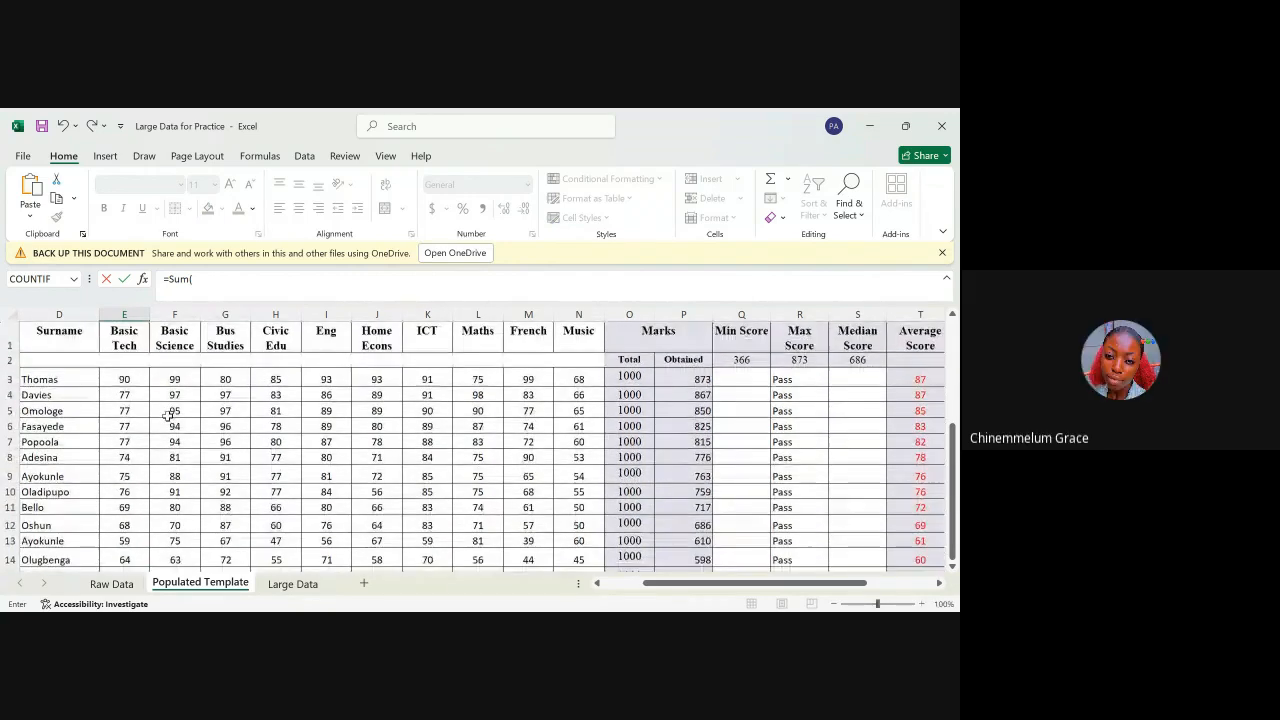
left_click_drag(124, 379, 115, 527)
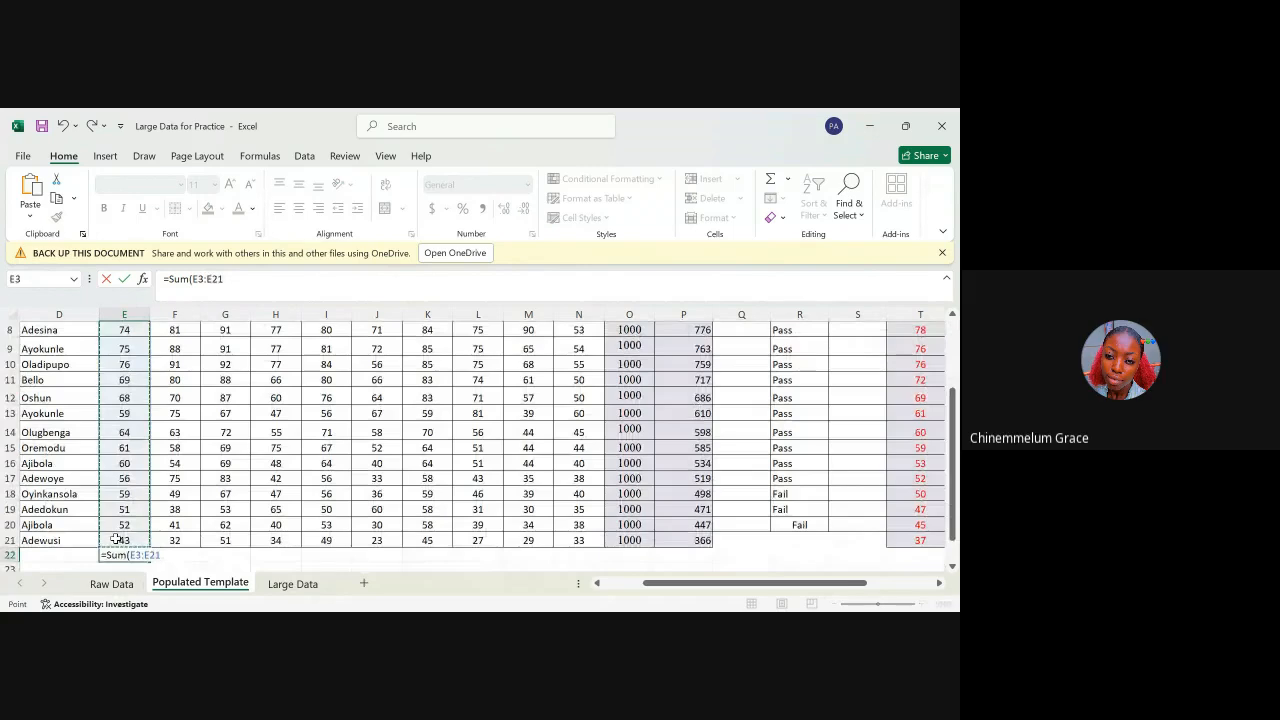
key("Return")
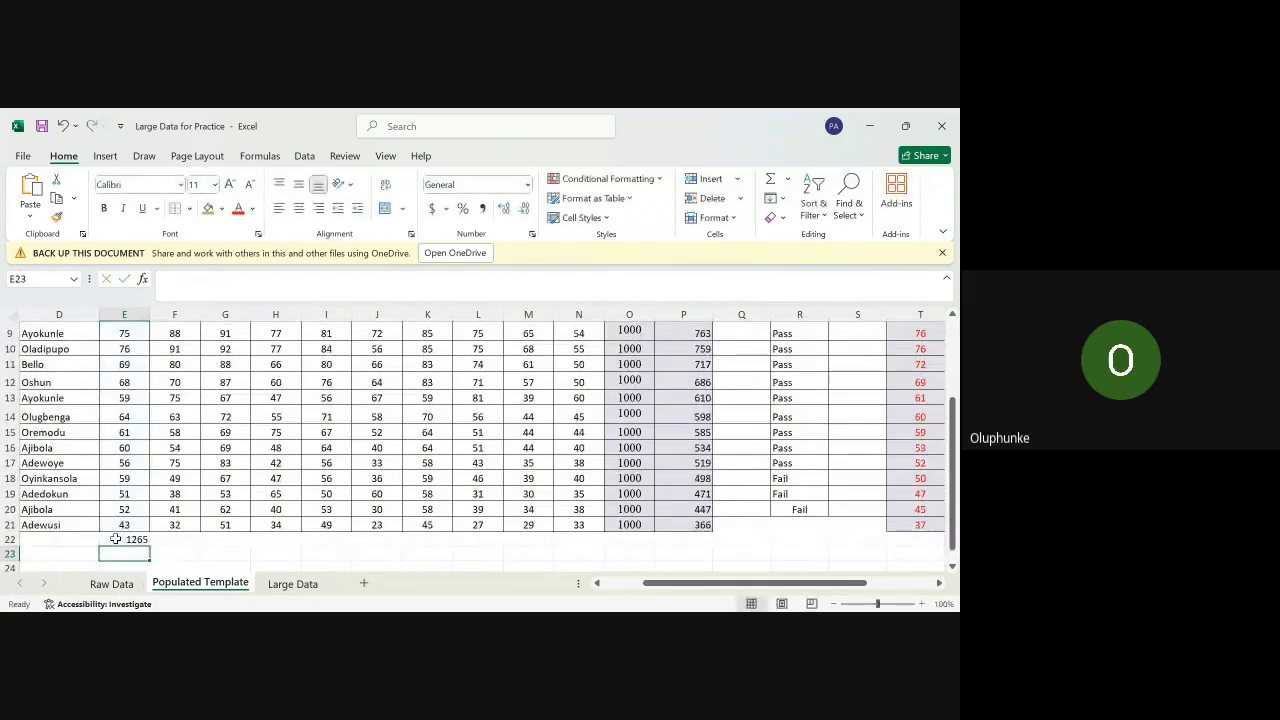
Step: Fill the Basic Tech total in E22 across row 22 to the Music column, and clear the row of totals
left_click(193, 551)
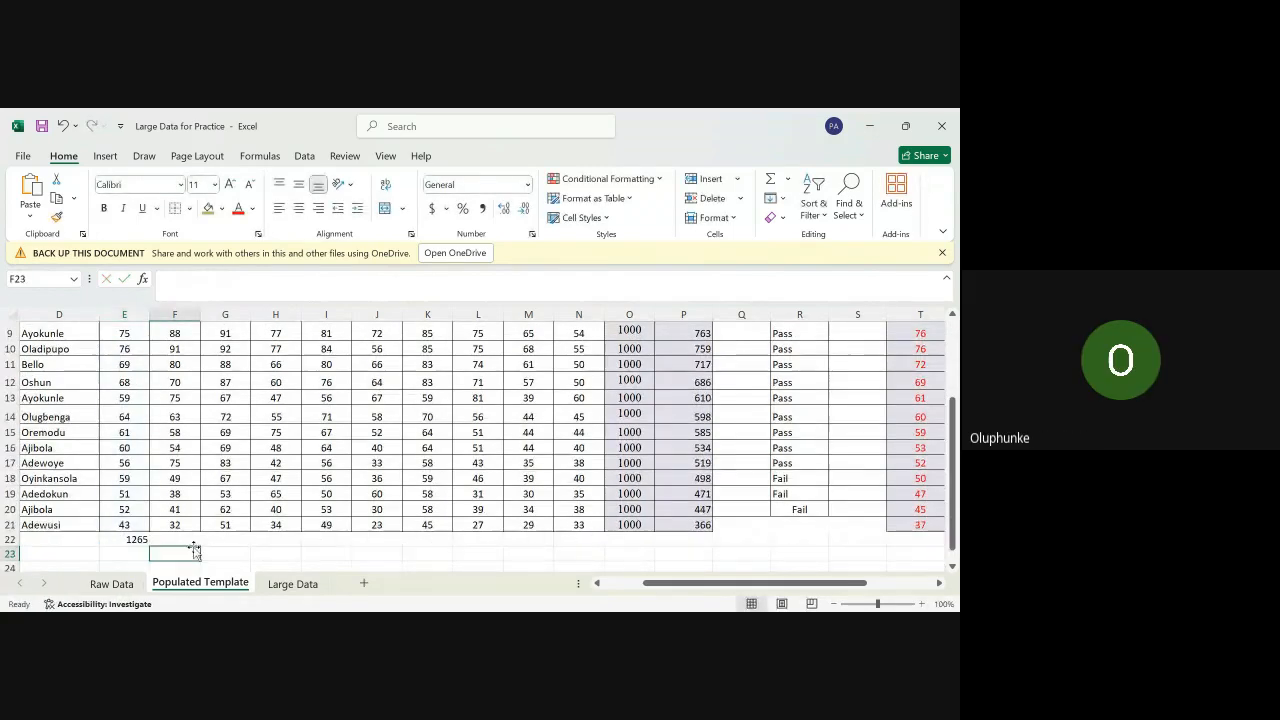
left_click(133, 542)
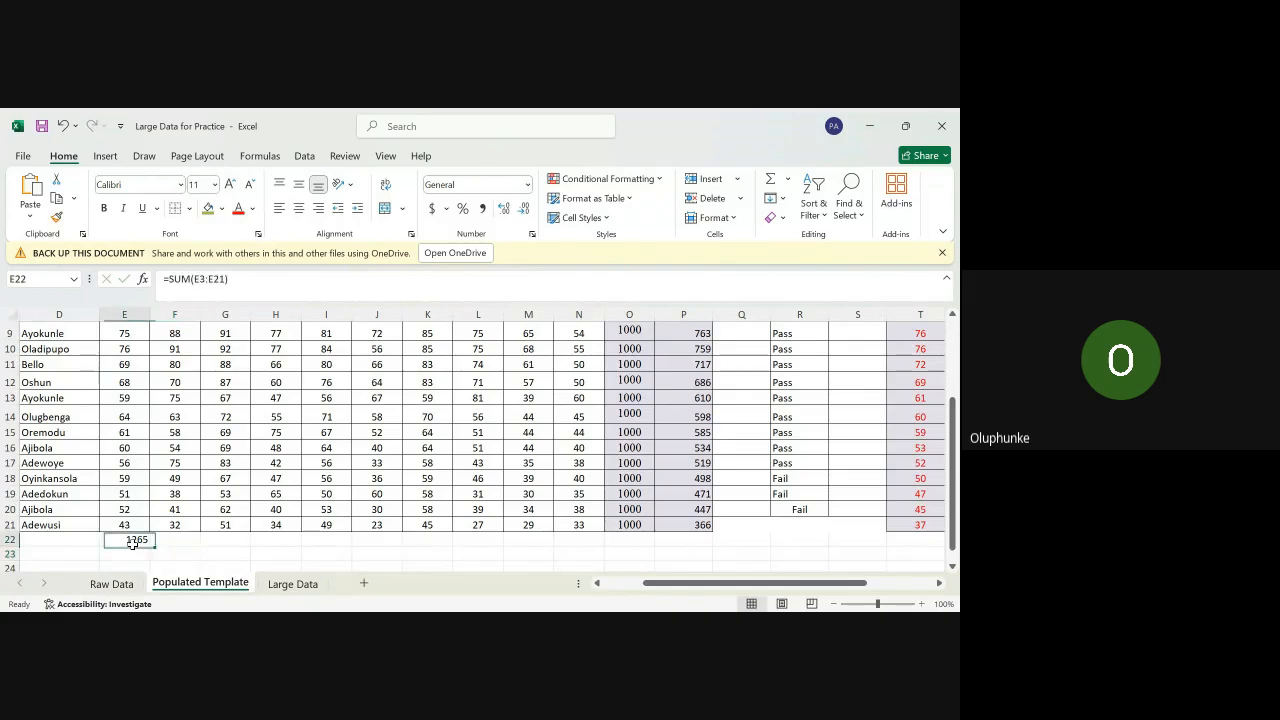
left_click_drag(150, 546, 594, 535)
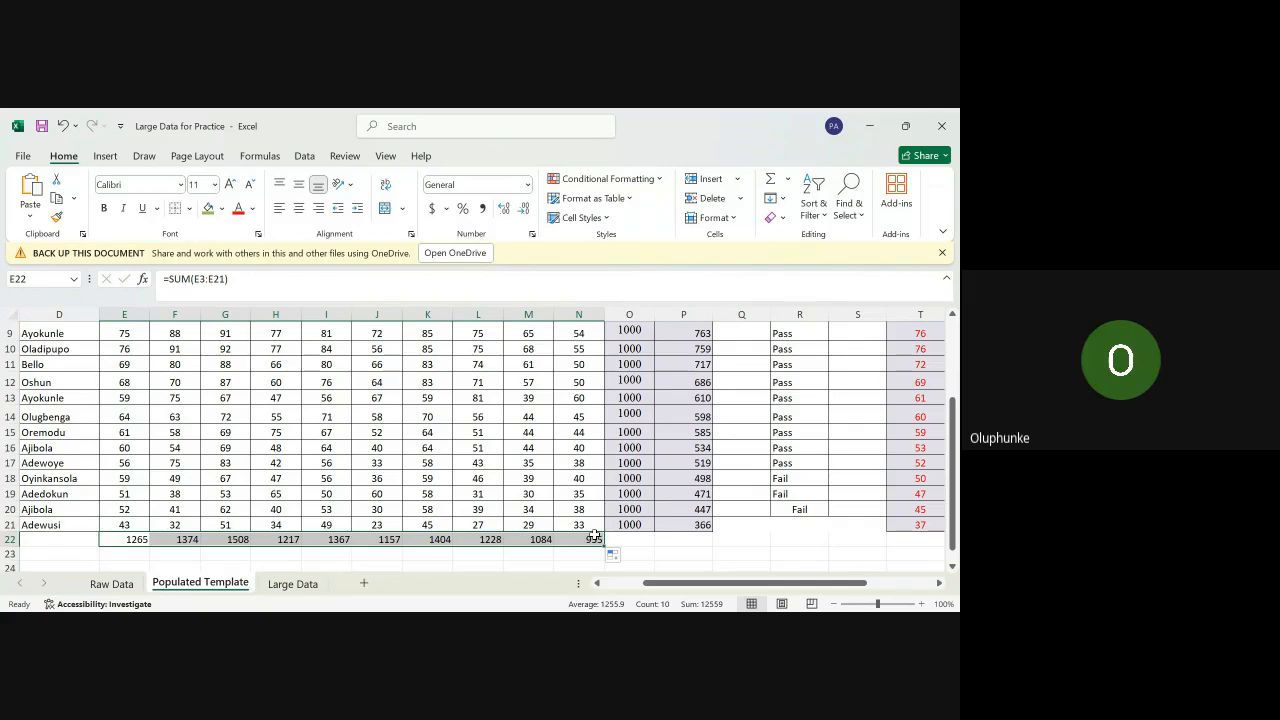
left_click(687, 557)
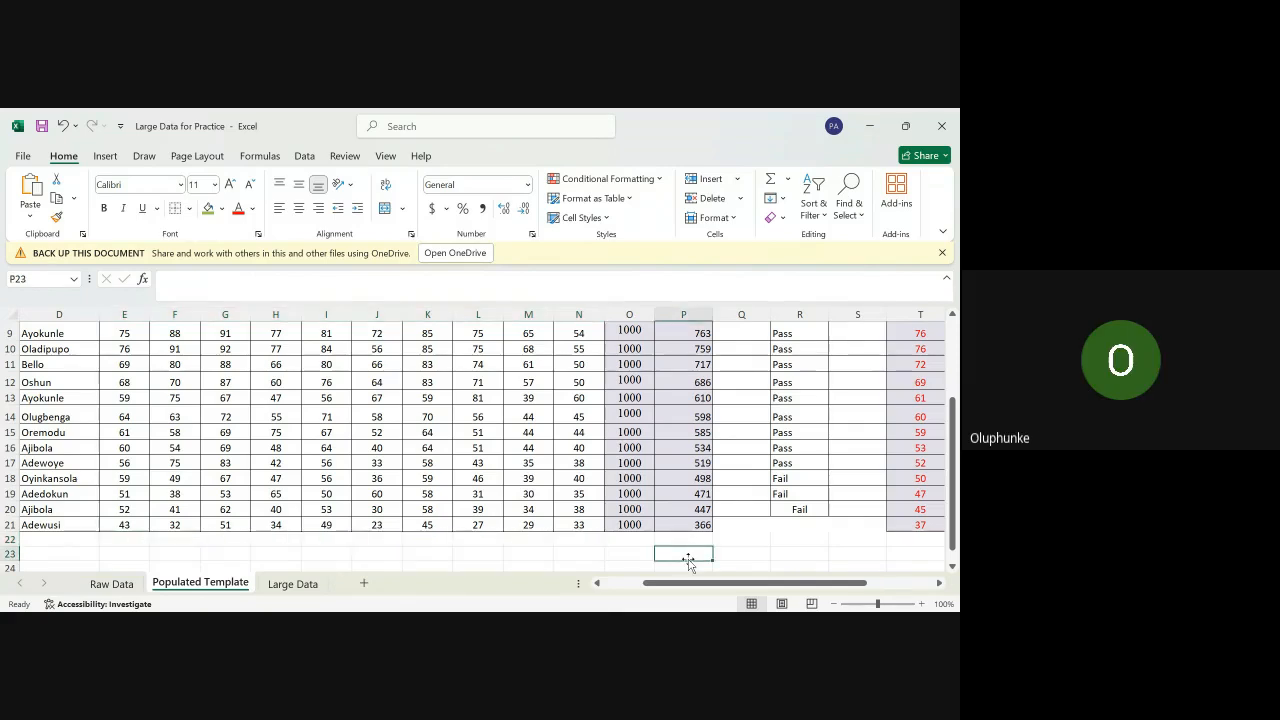
Step: Subtract the last student's Basic Tech score from the one above it by entering =E20-E21 in E22
left_click(124, 541)
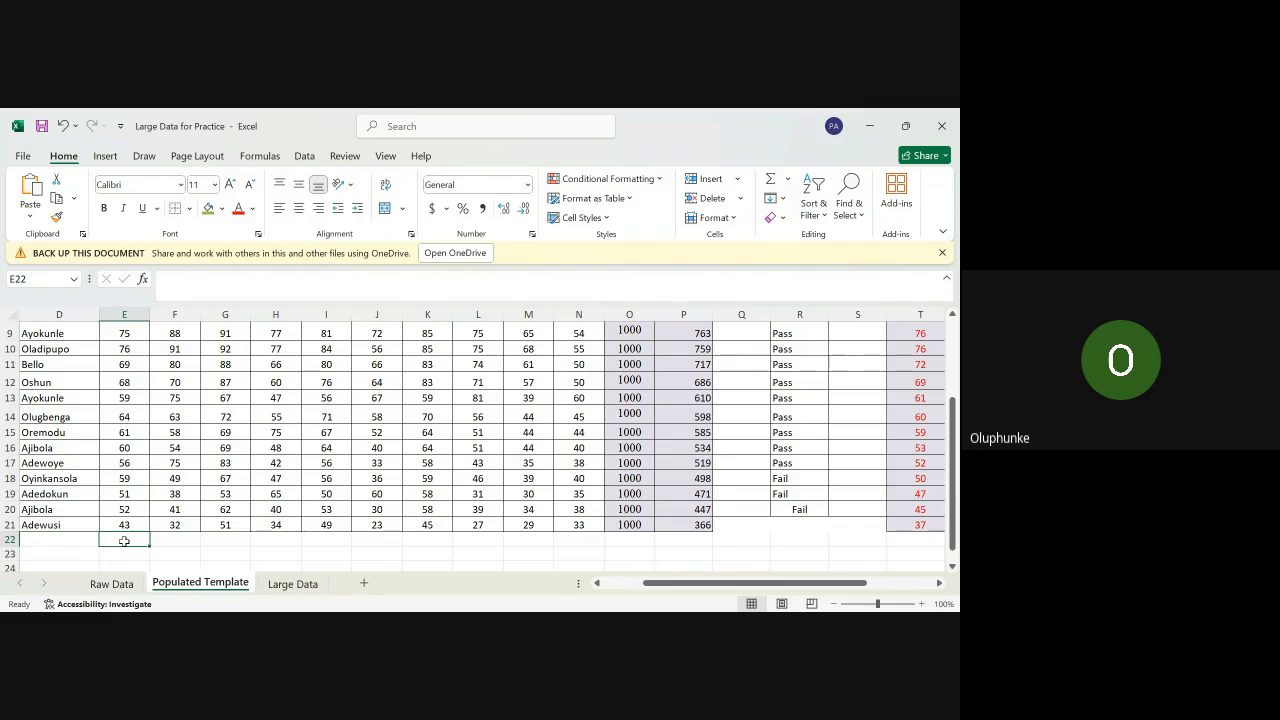
type("=")
left_click(114, 510)
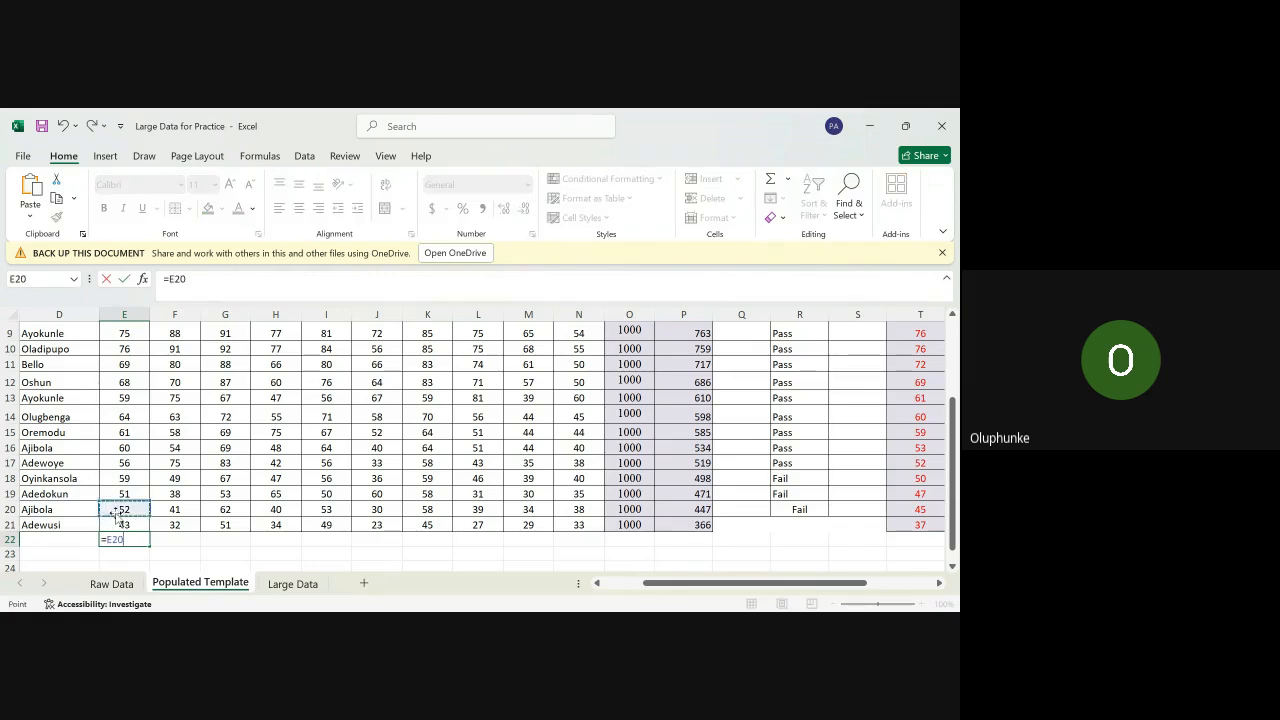
type("-")
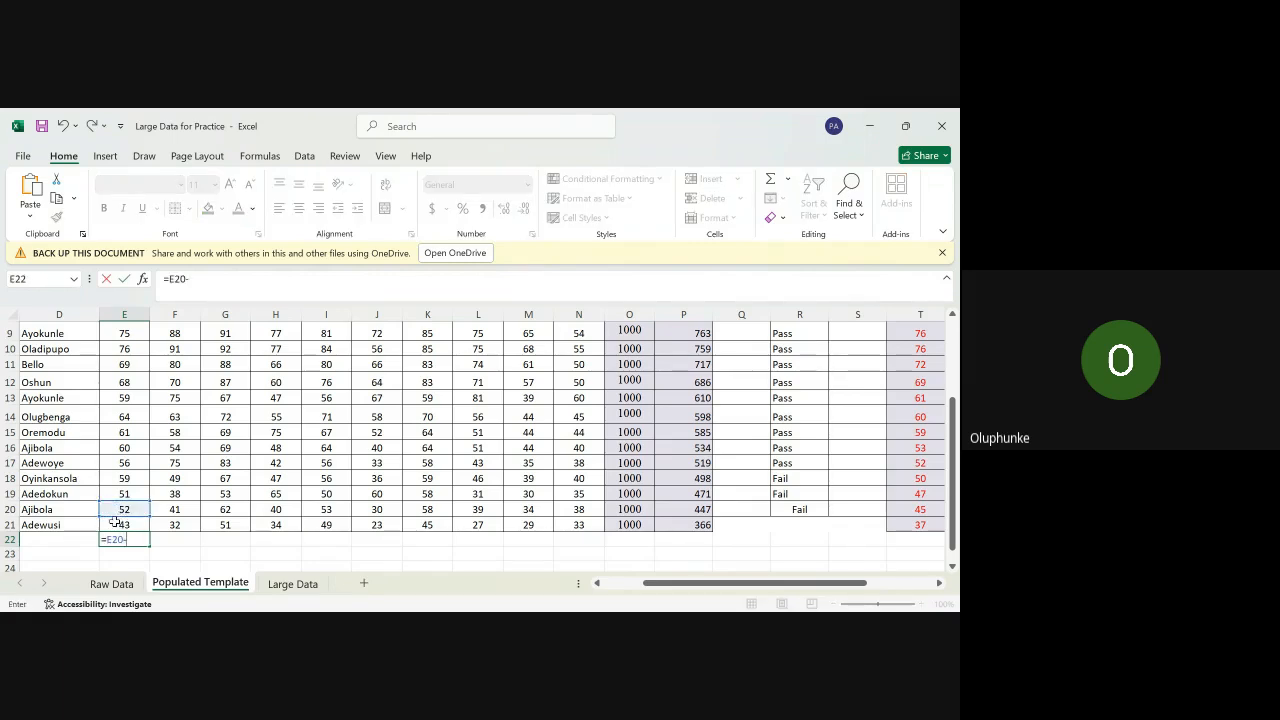
left_click(115, 525)
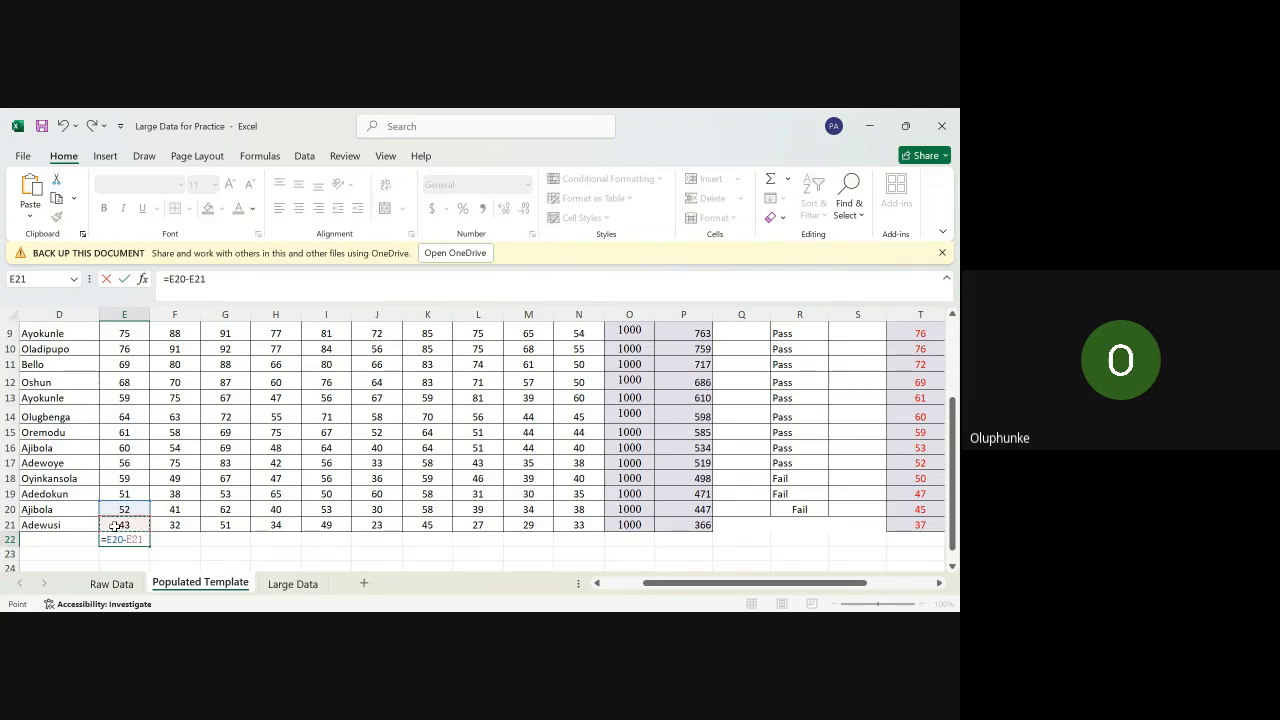
key("Return")
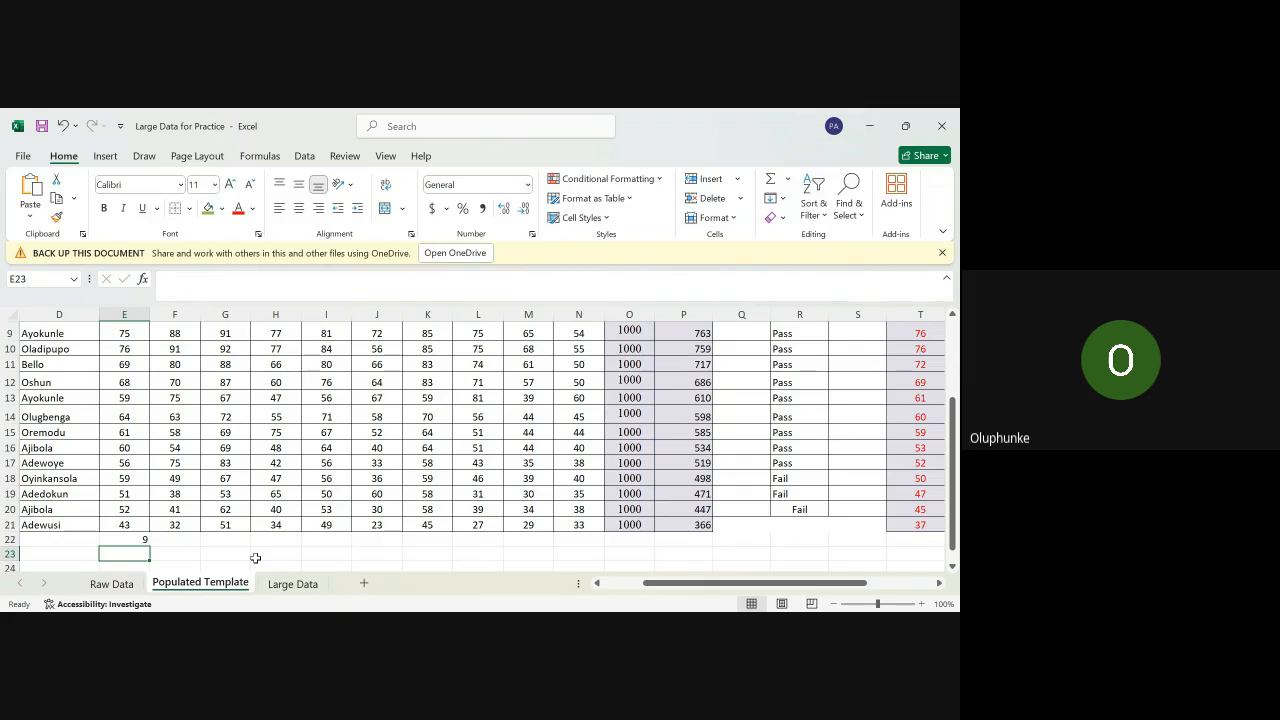
Step: Review the subtraction formula in E22 and clear the cell below the Basic Tech scores
left_click(133, 538)
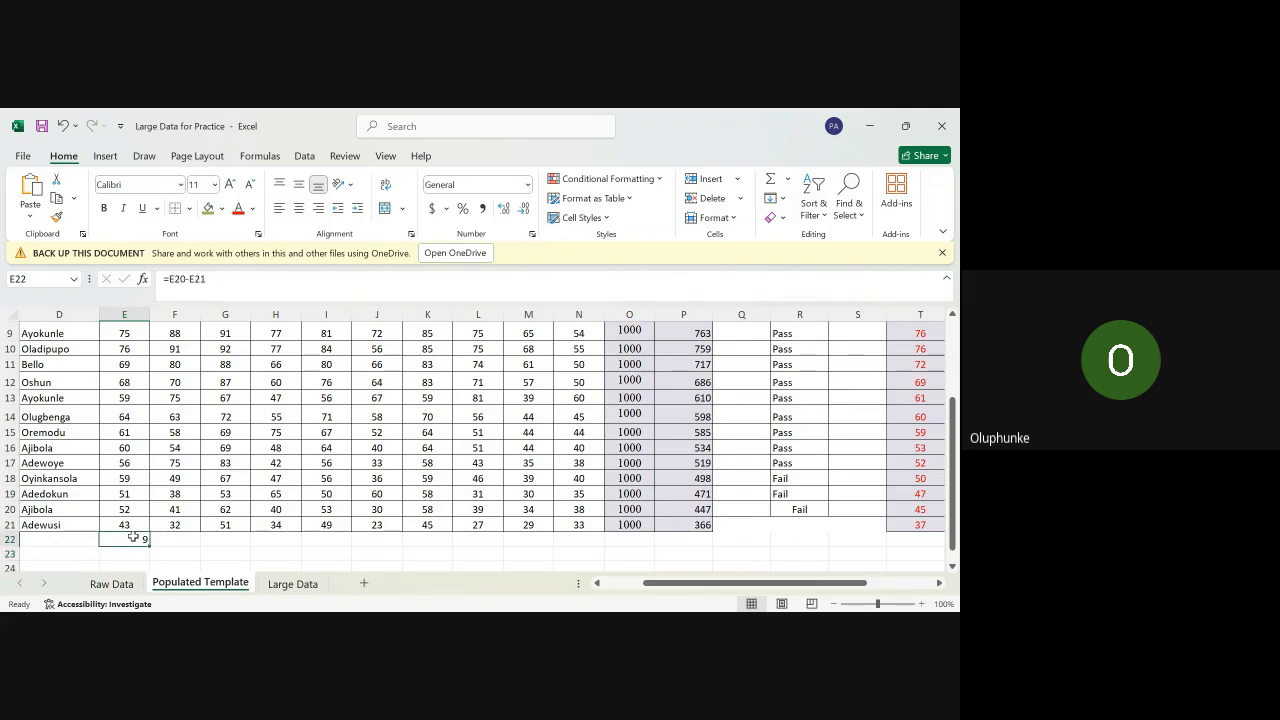
double_click(133, 538)
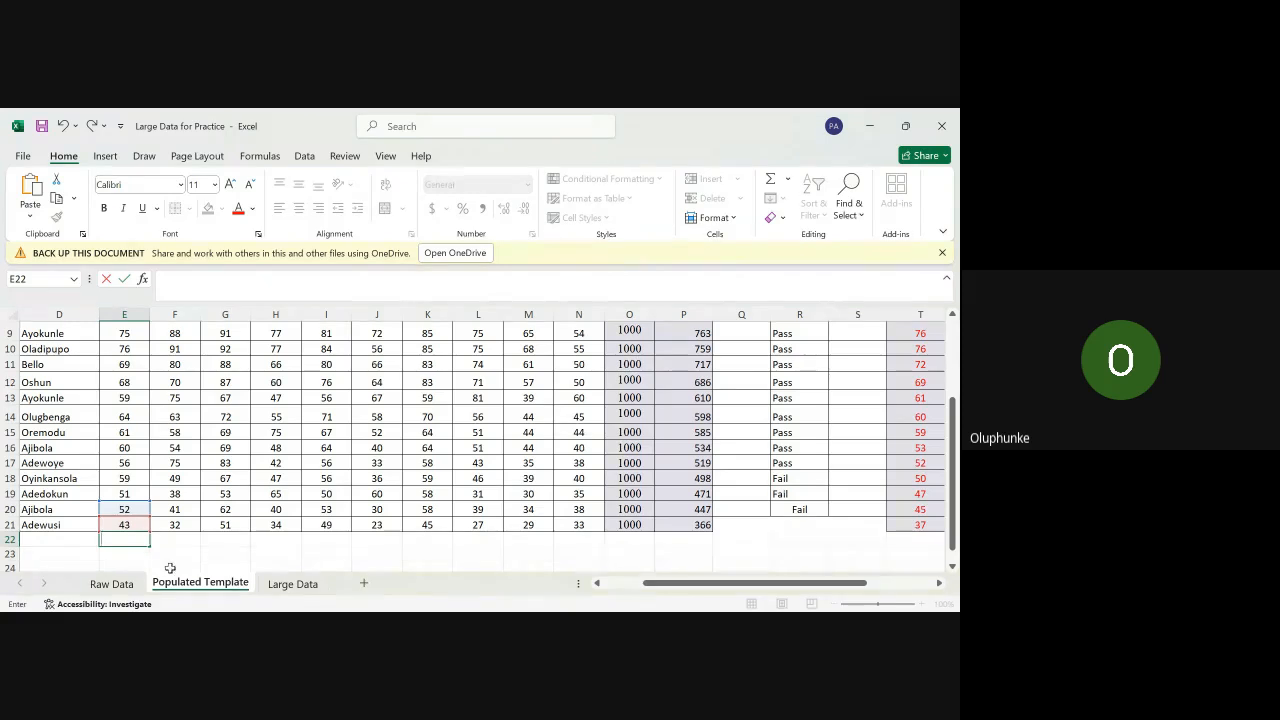
key("Escape")
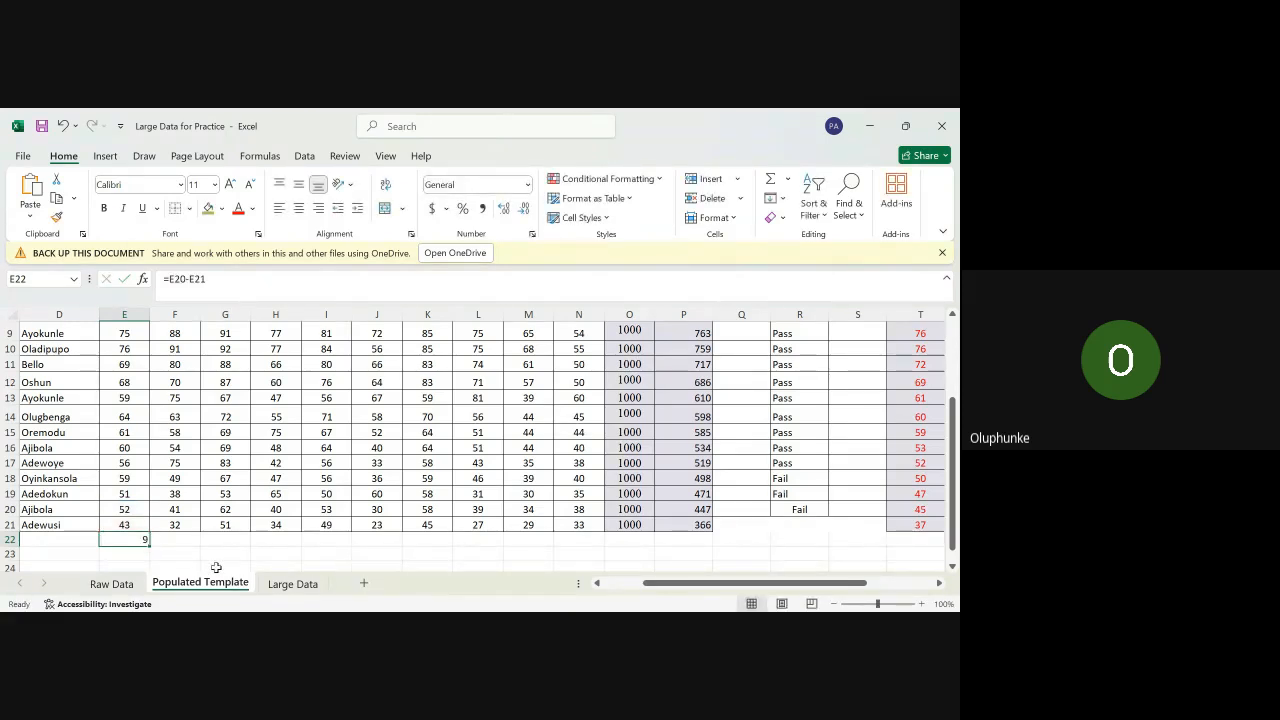
key("Delete")
left_click(290, 552)
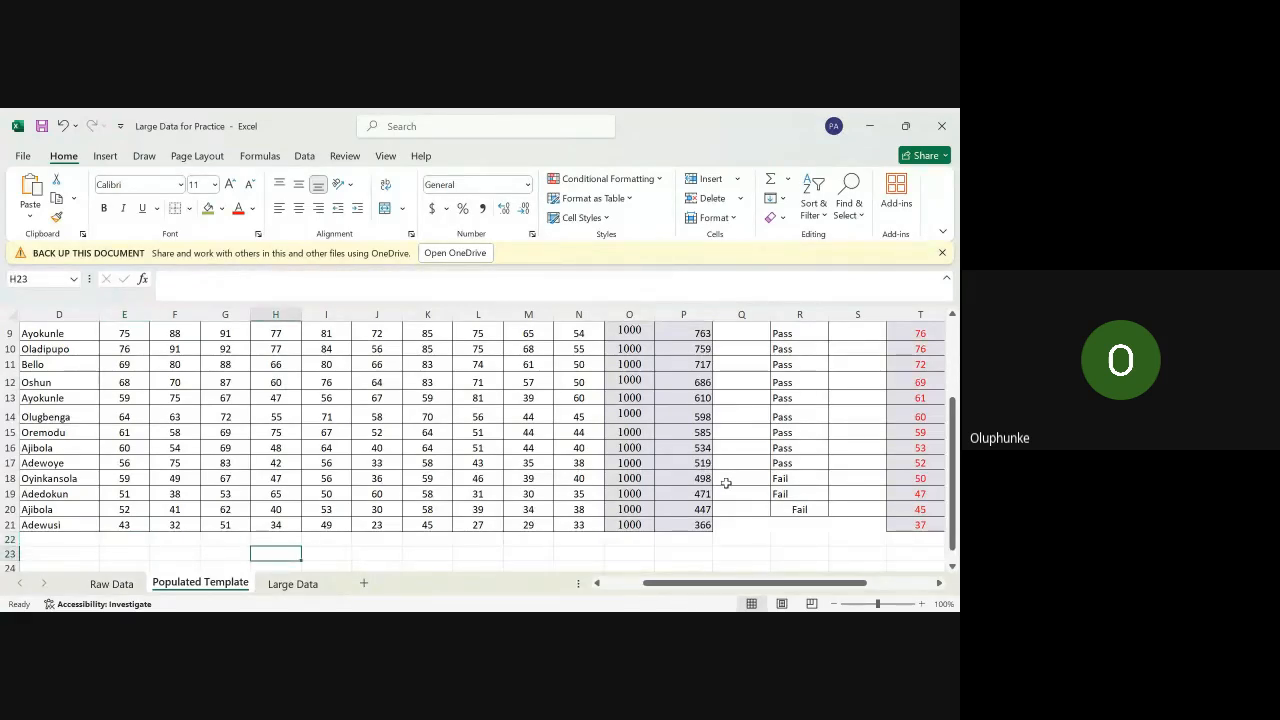
Step: Insert a blank column between the Obtained marks and Min Score, and select its cell Q3
scroll(726, 483, "up", 3)
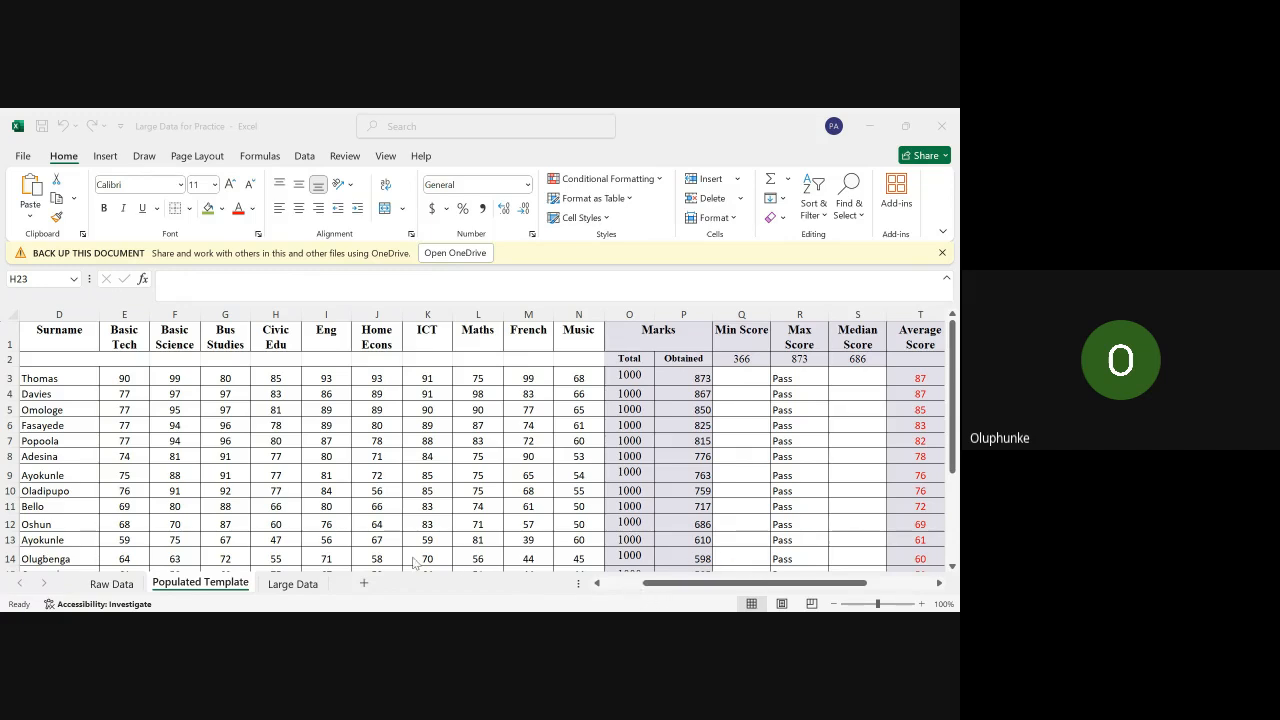
left_click(341, 581)
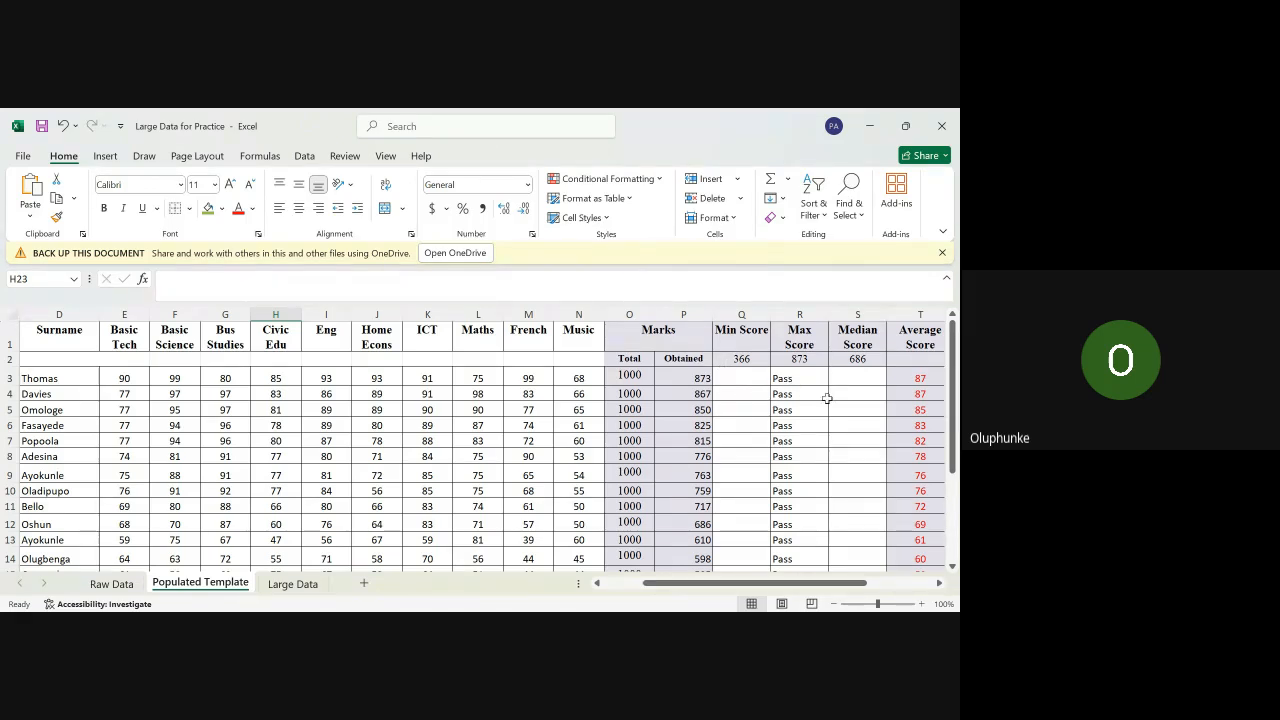
scroll(827, 396, "right", 1)
scroll(827, 398, "right", 5)
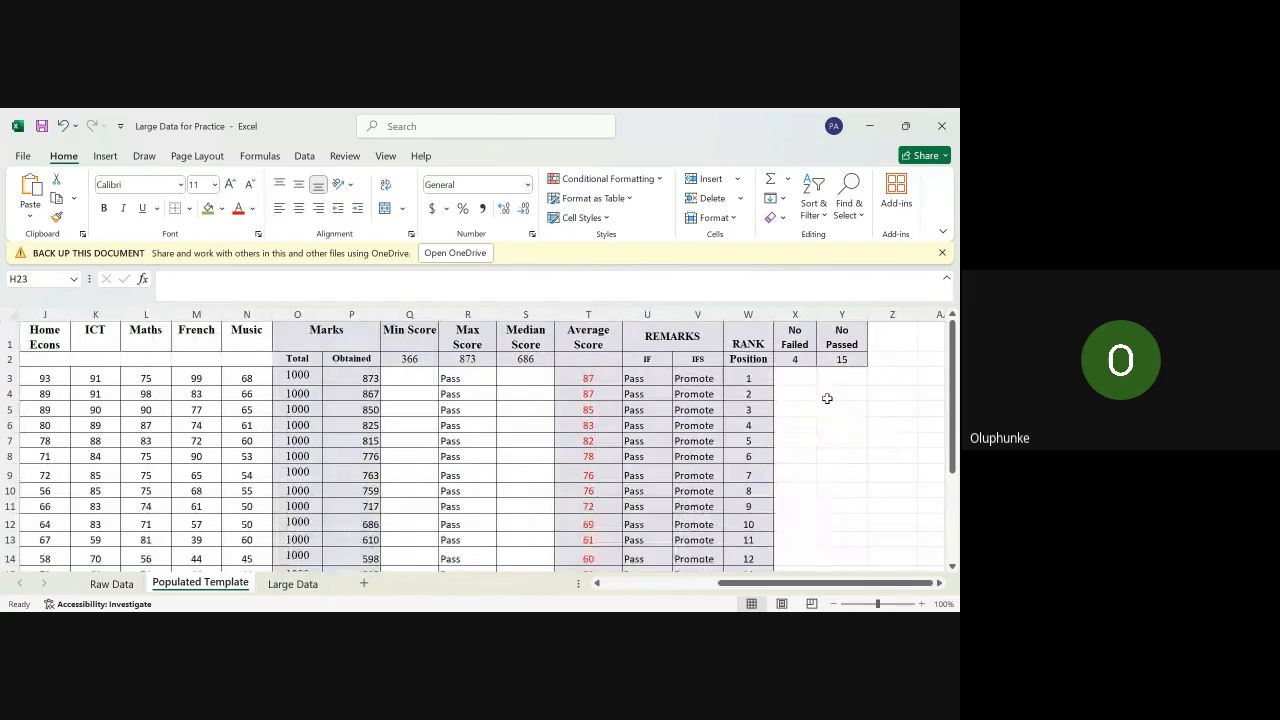
left_click(413, 308)
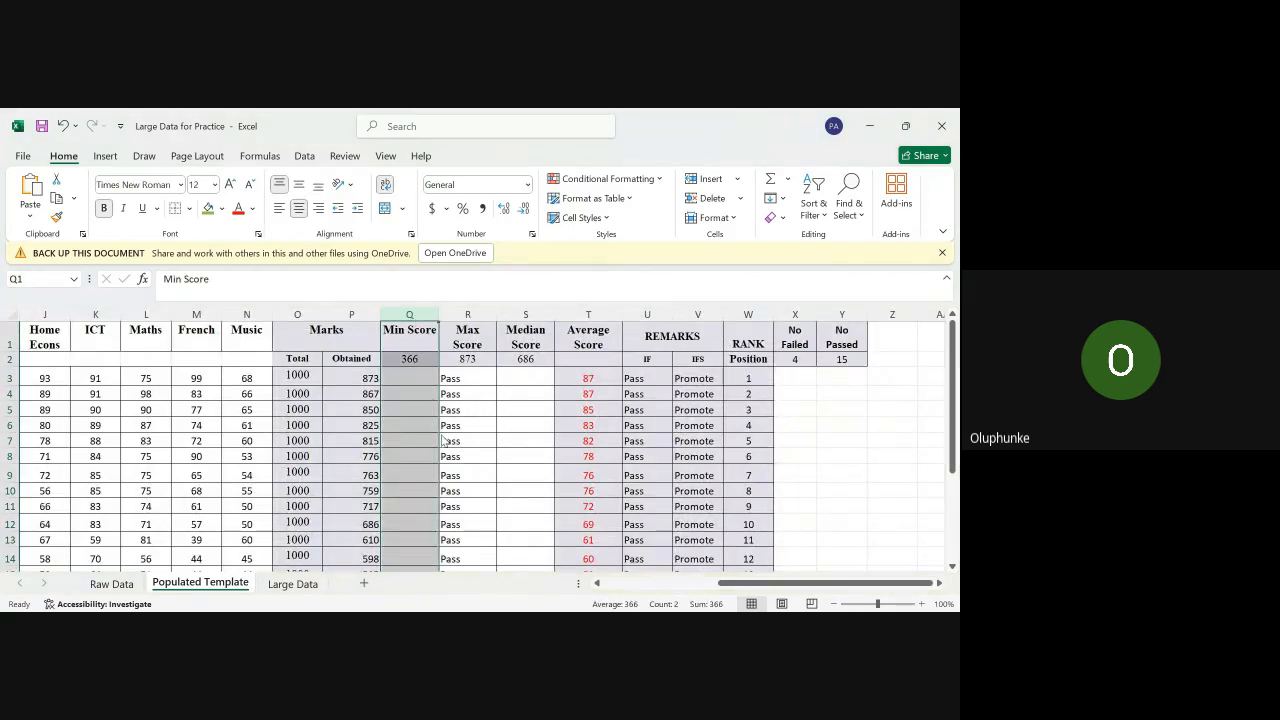
key("ctrl+shift+plus")
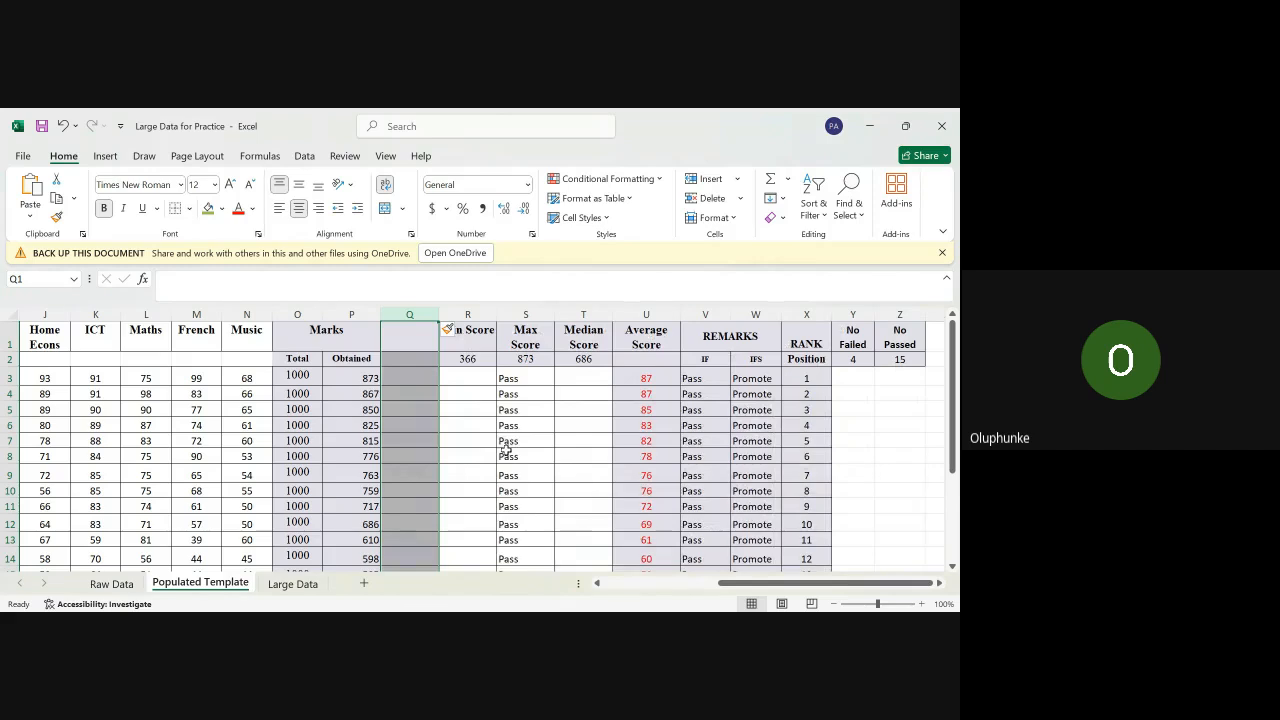
left_click(479, 452)
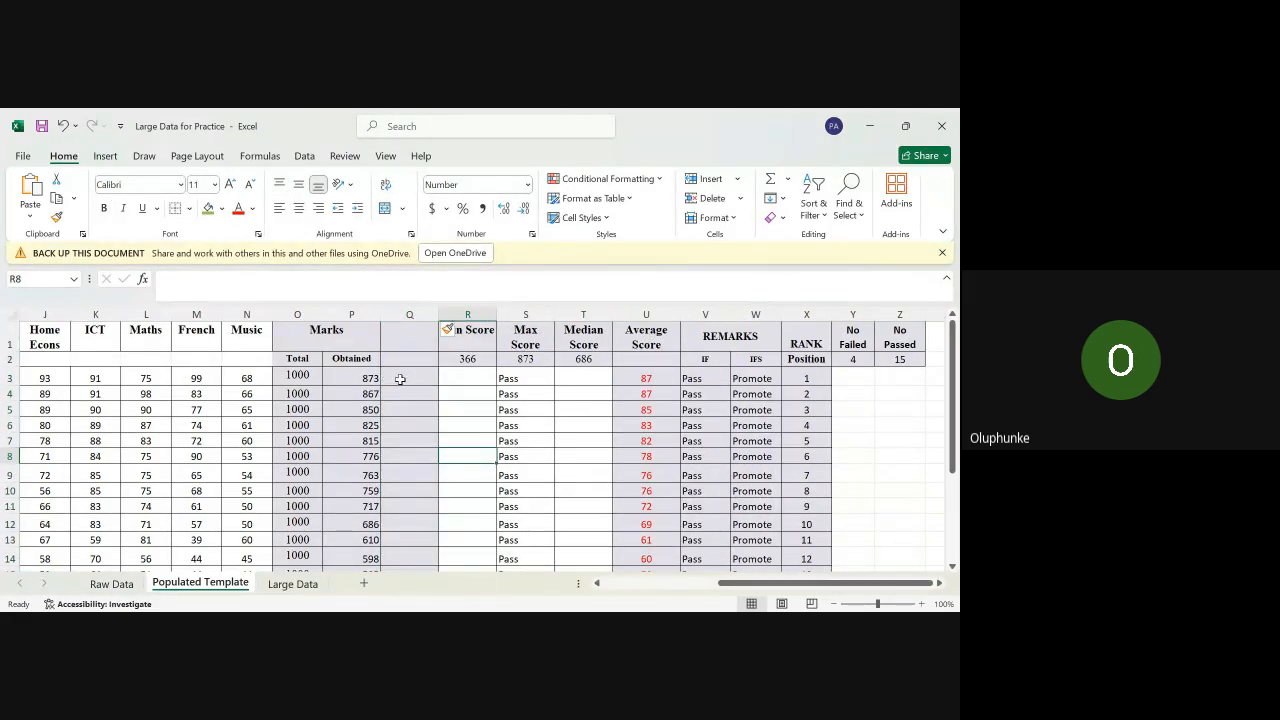
left_click(397, 377)
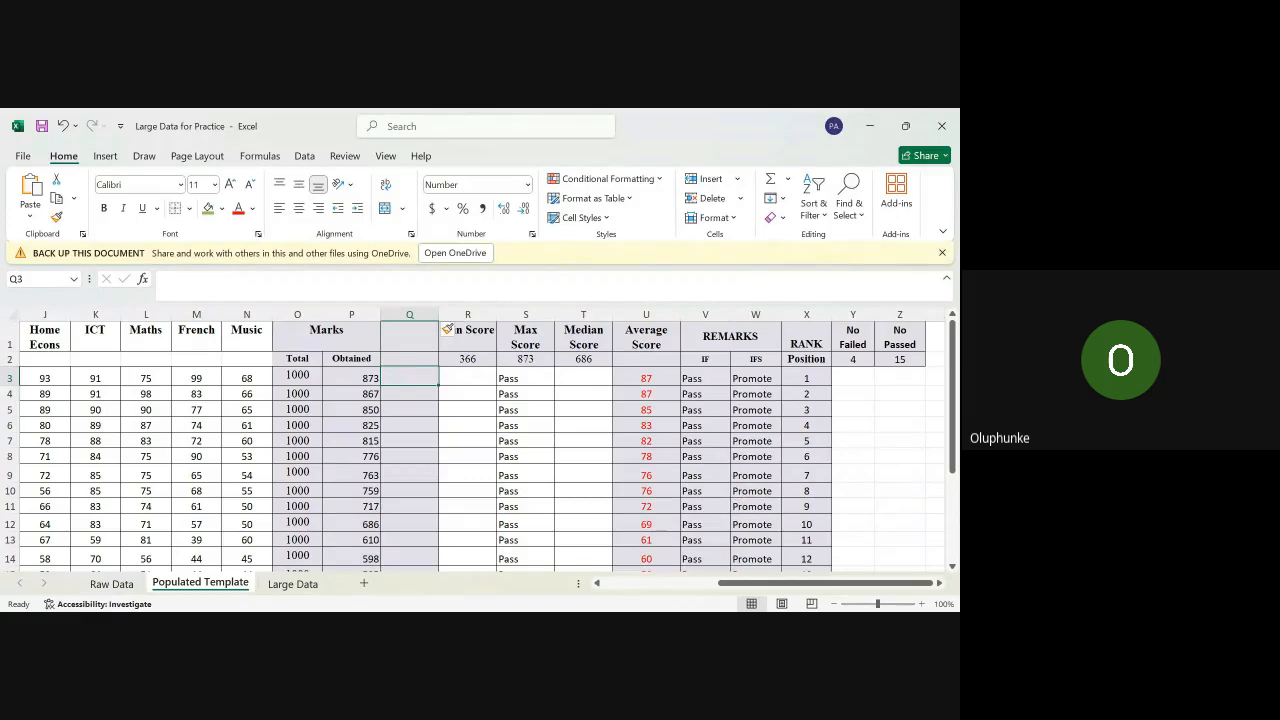
key("alt+Tab")
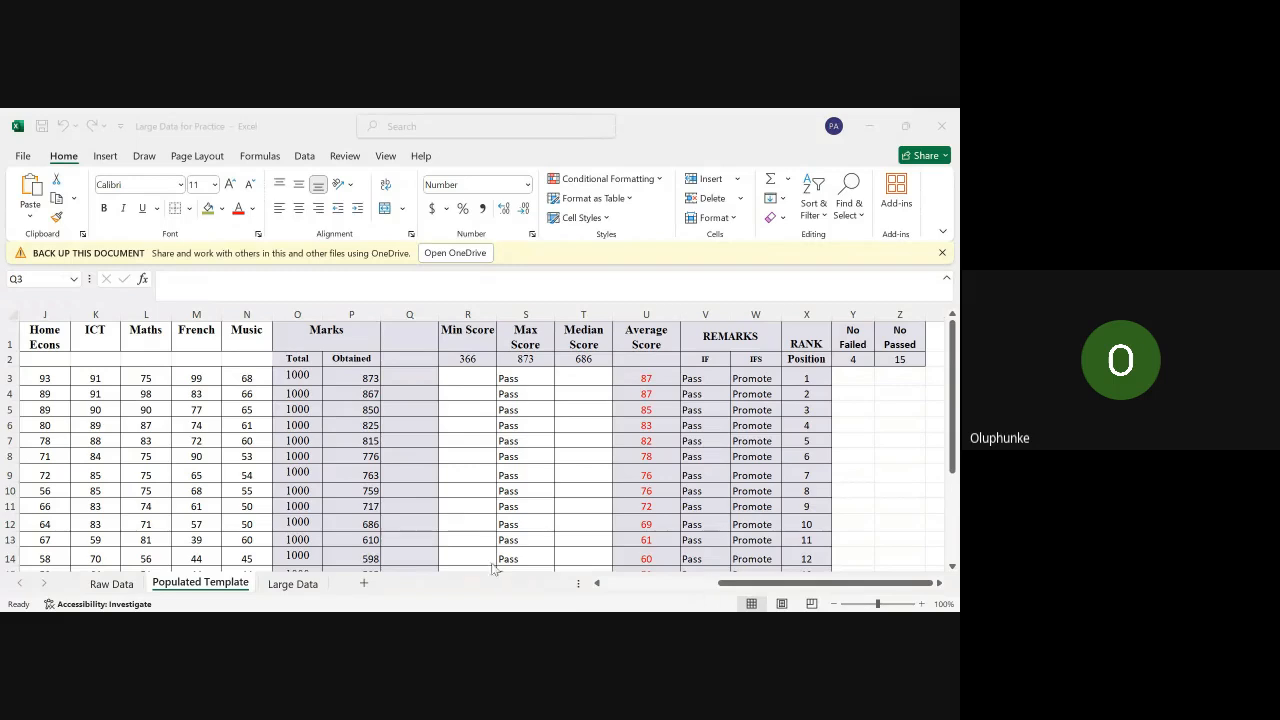
left_click(322, 575)
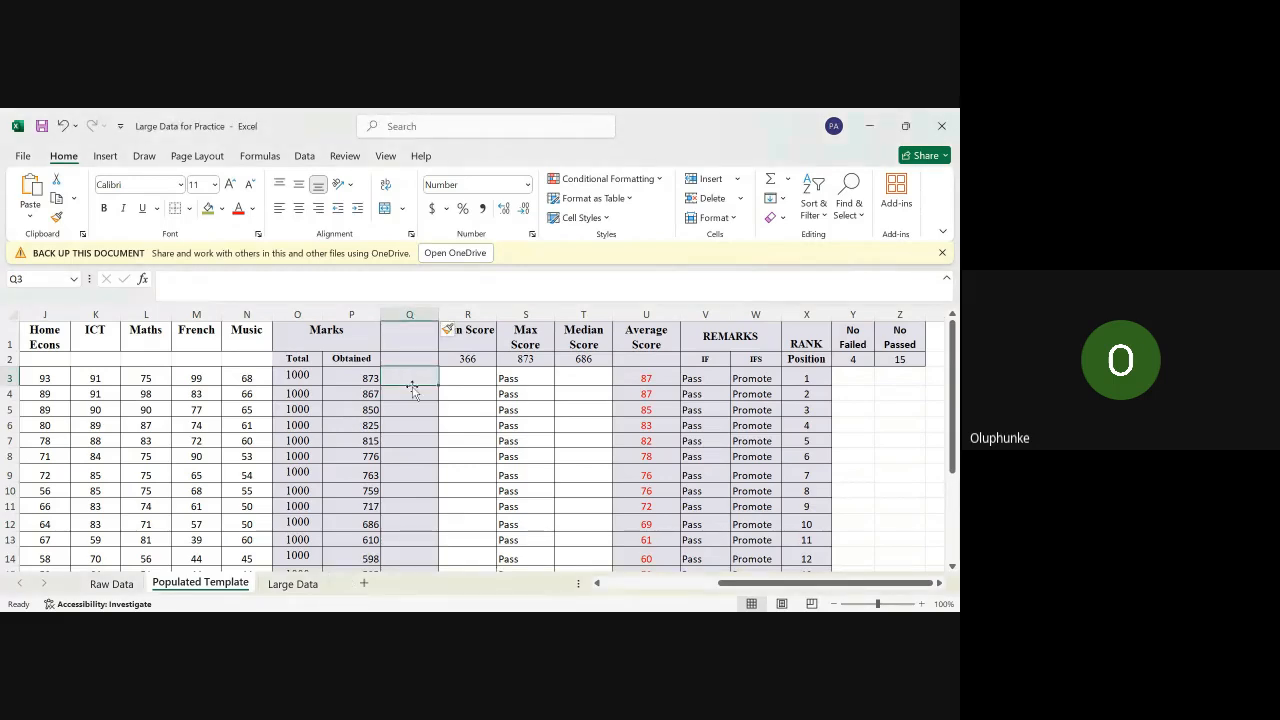
left_click(408, 448)
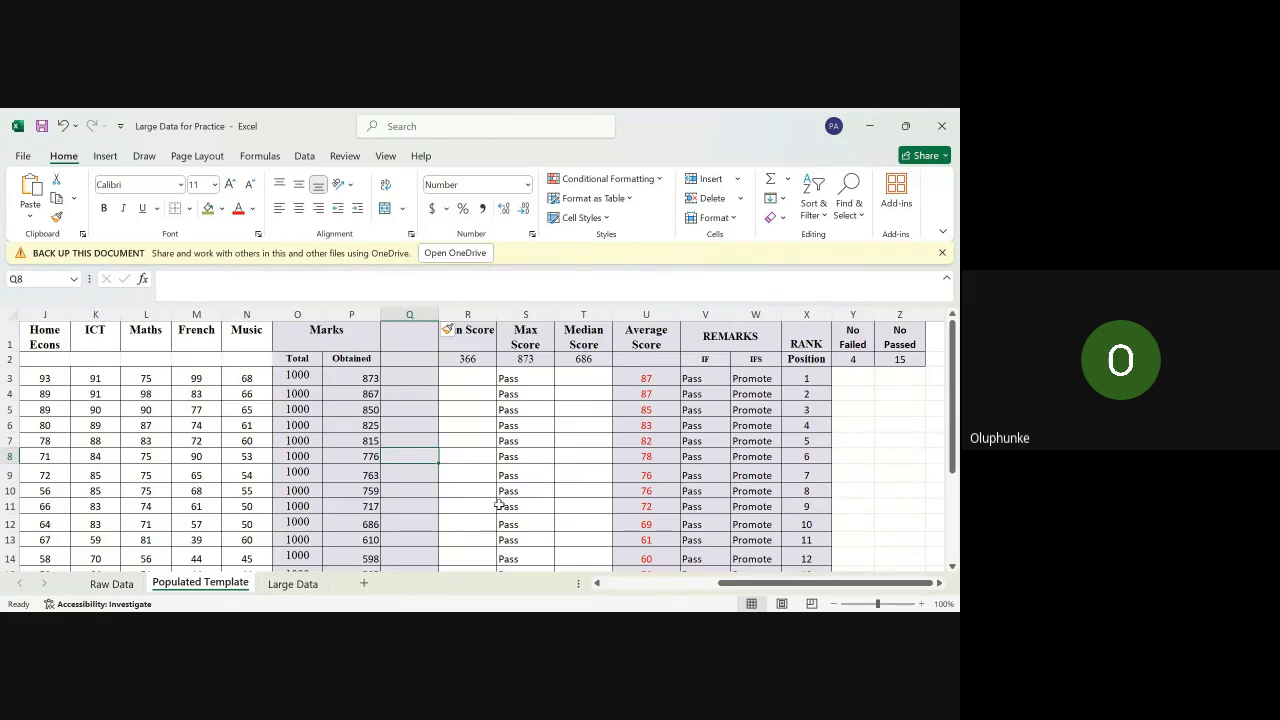
Step: Find the first student's highest subject score in Q3 with =MAX(E3:N3)
left_click(412, 376)
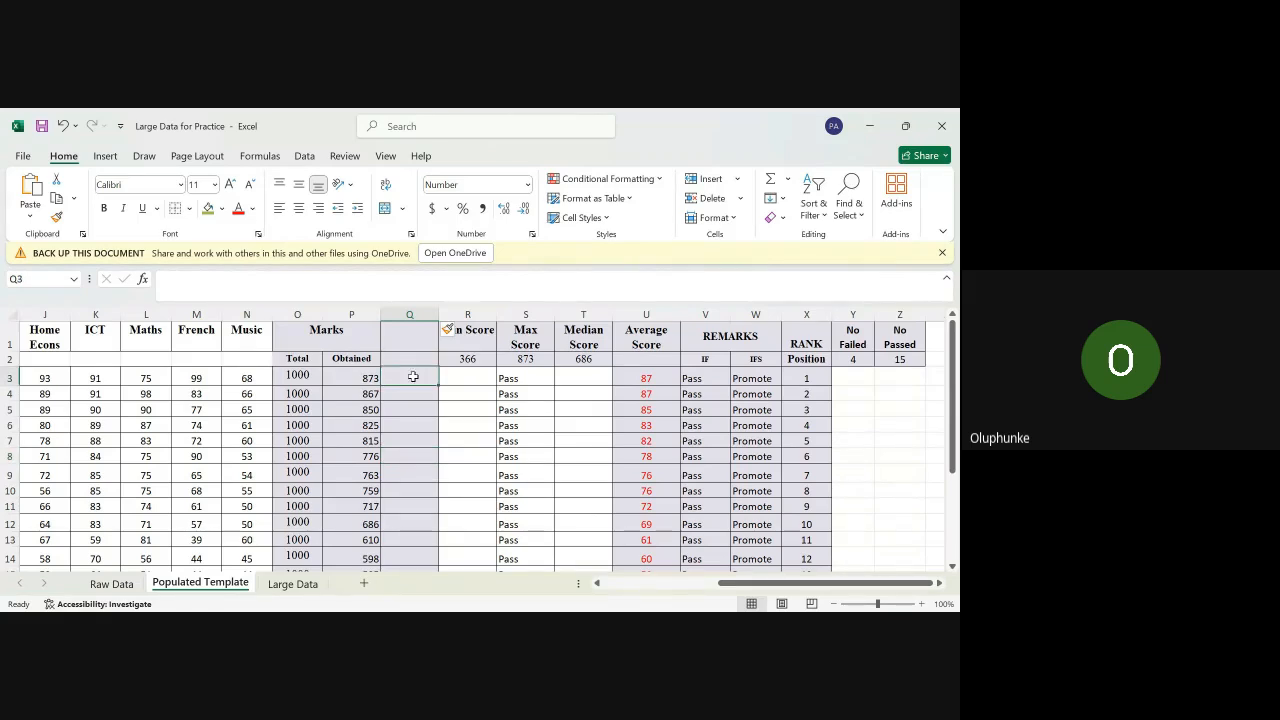
type("=")
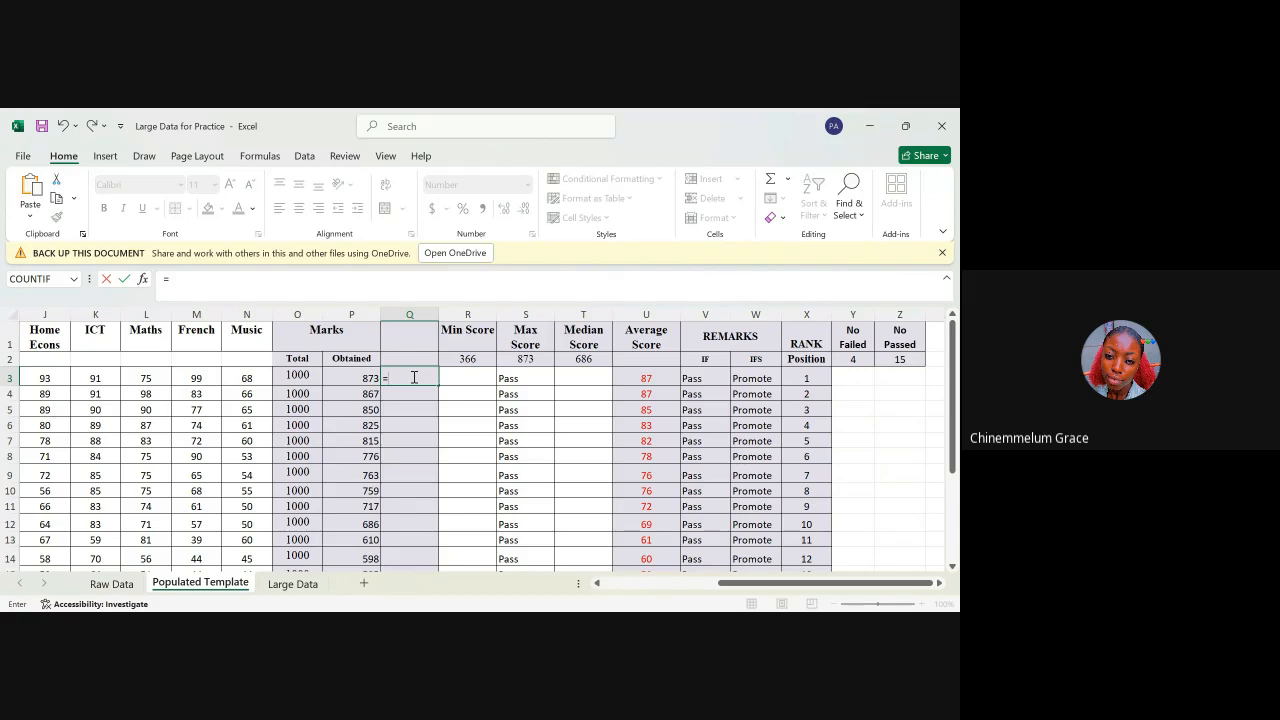
type("max(")
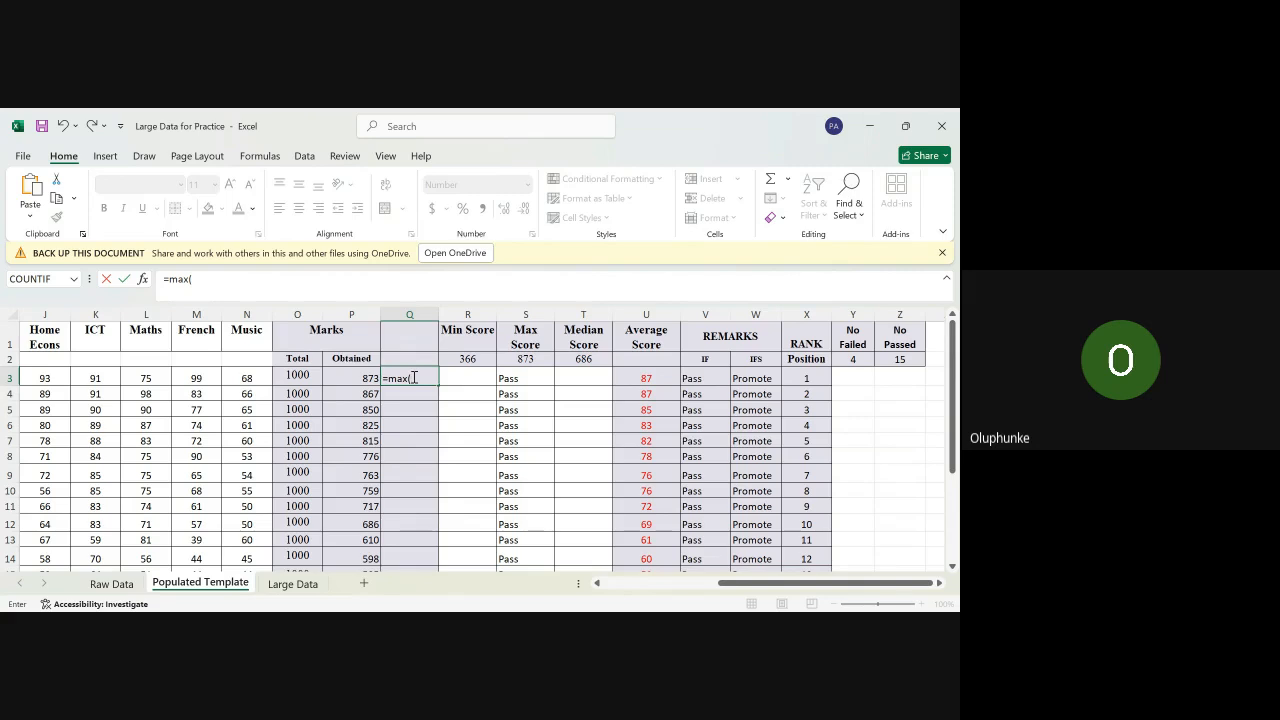
scroll(142, 414, "left", 3)
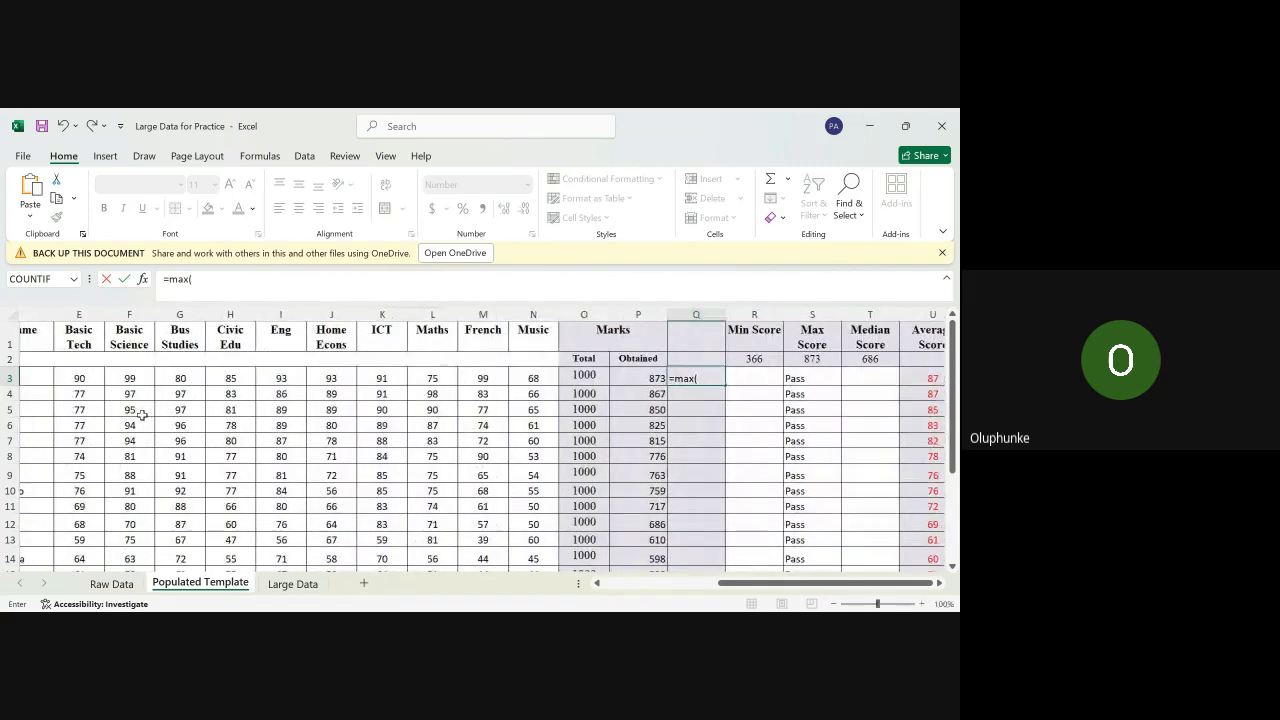
scroll(142, 414, "left", 2)
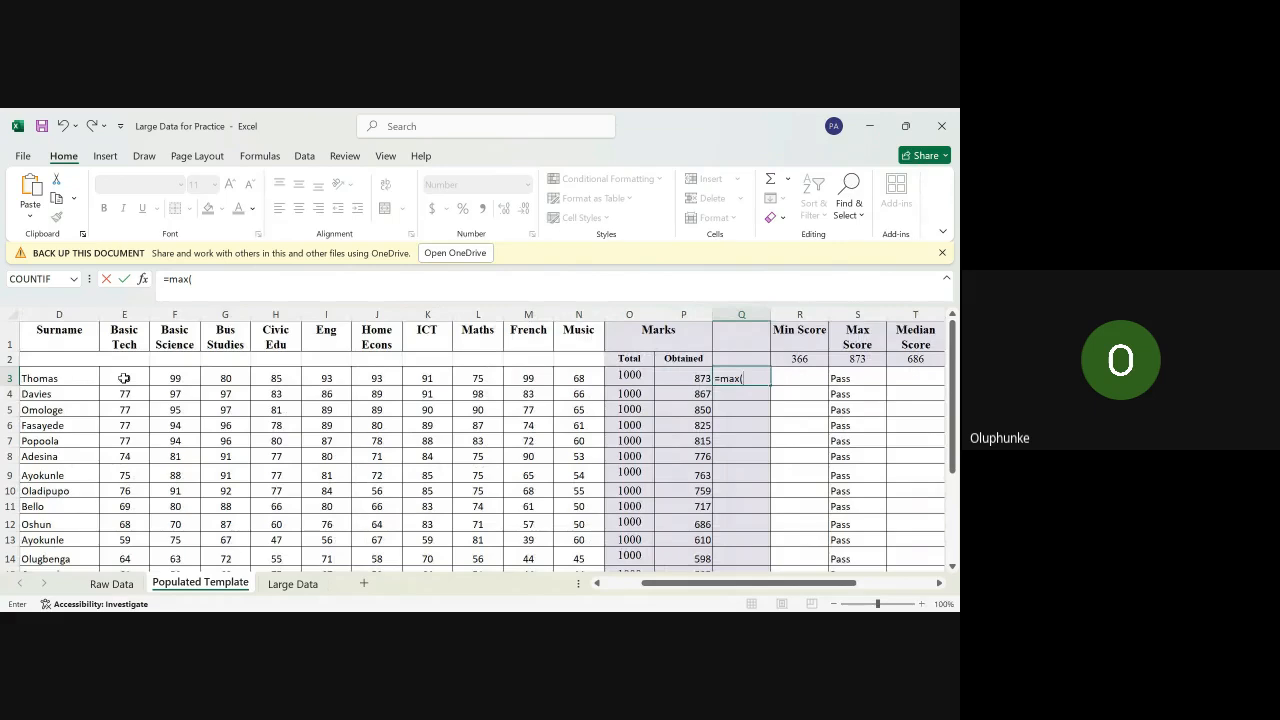
left_click_drag(124, 378, 592, 388)
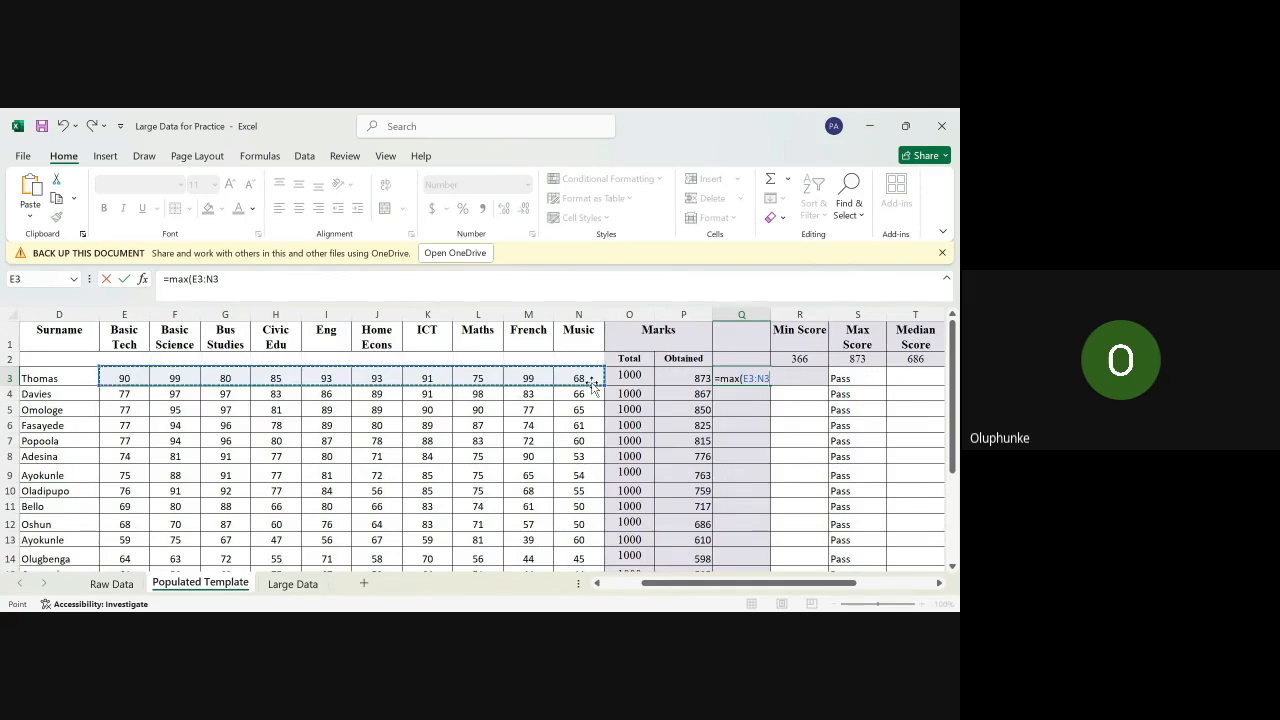
type(")")
key("Return")
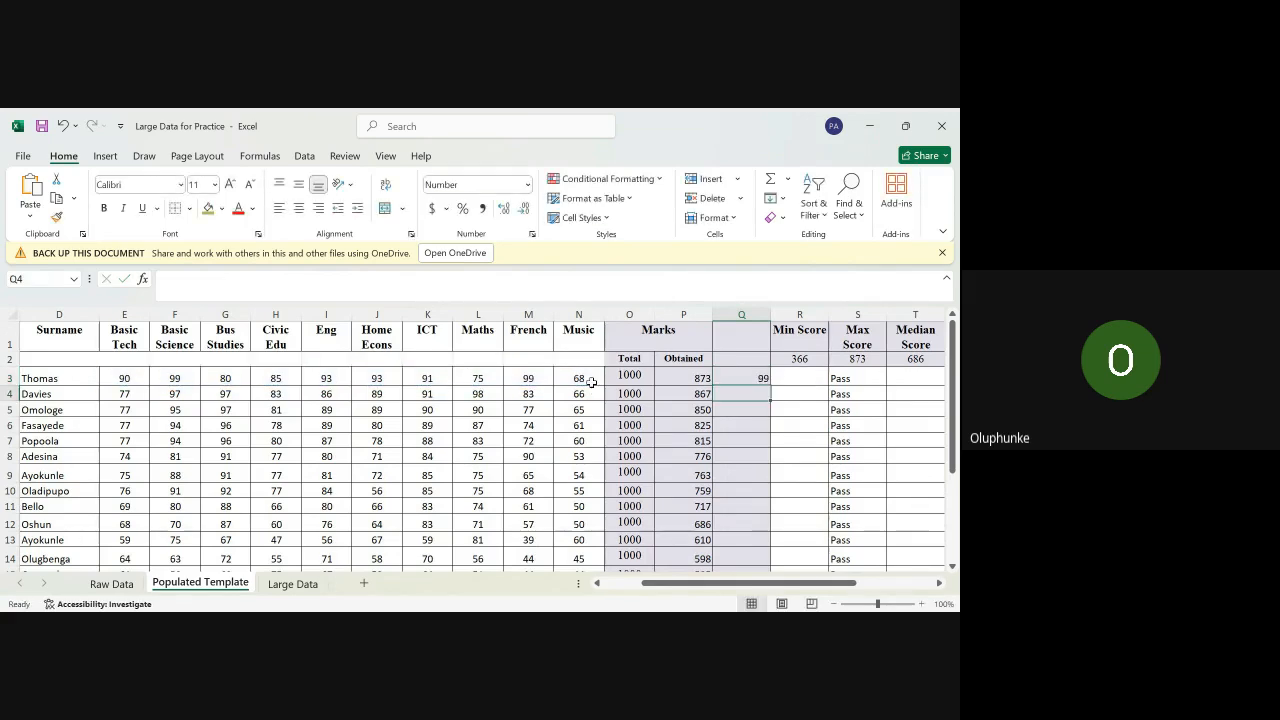
Step: Try to change the range of the MAX formula in Q3 so that it covers all students' subject scores down to row 21
left_click(751, 377)
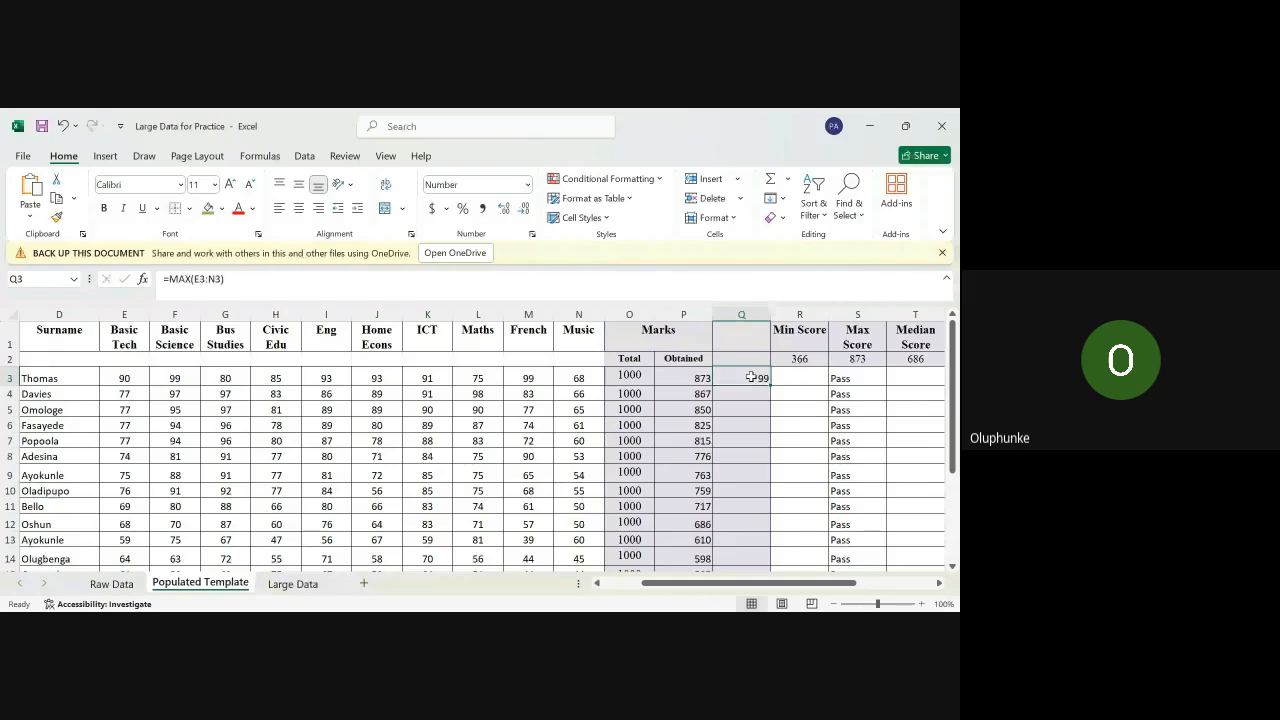
double_click(751, 377)
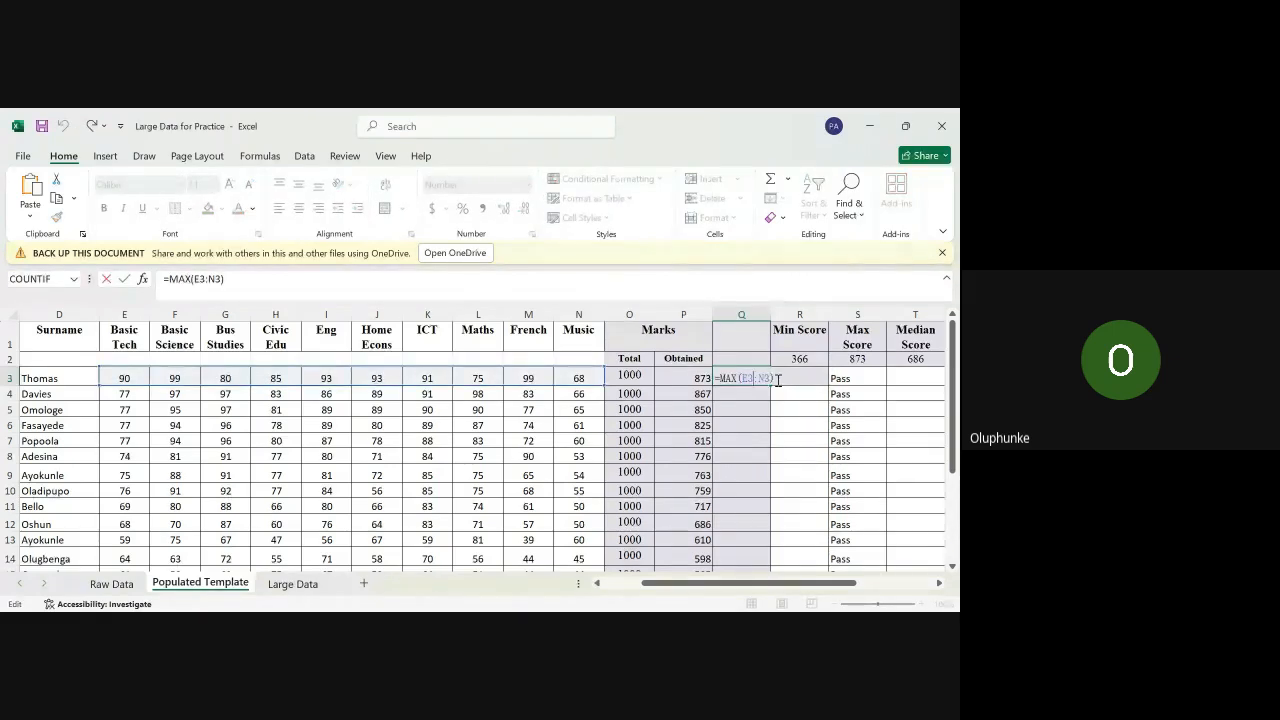
key("BackSpace")
key("BackSpace")
key("BackSpace")
key("BackSpace")
key("BackSpace")
key("BackSpace")
key("BackSpace")
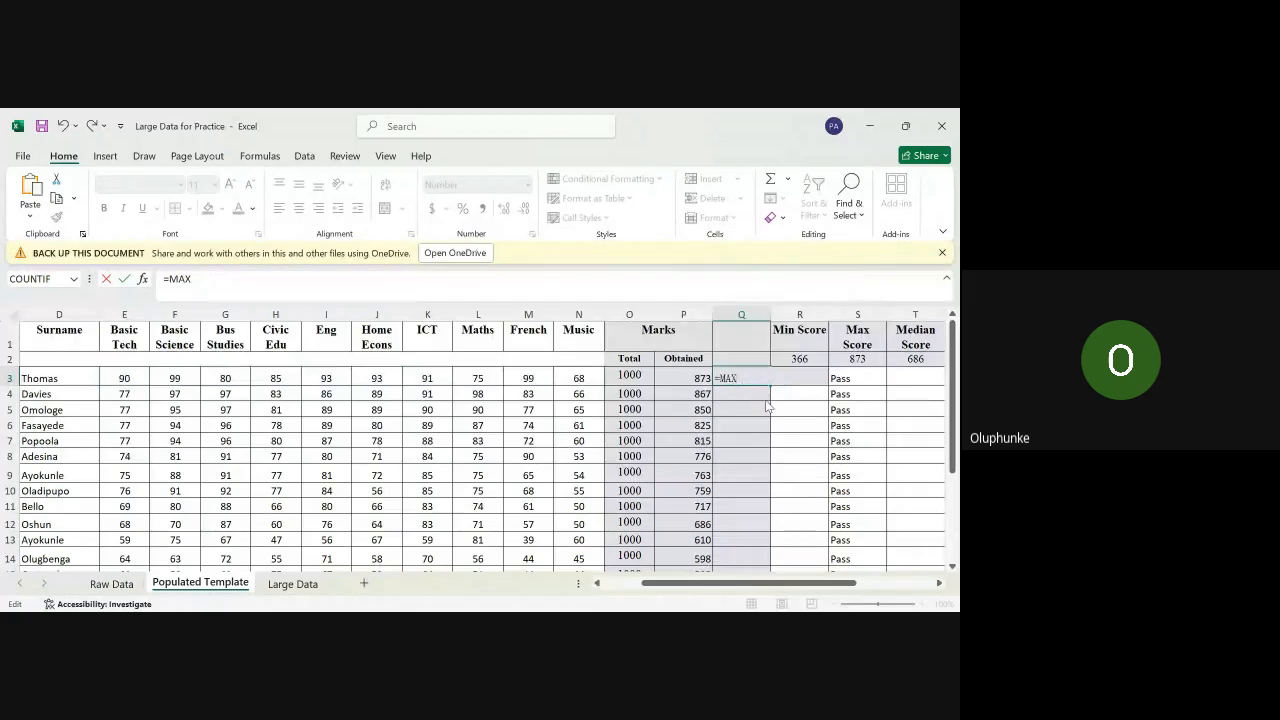
left_click_drag(123, 375, 578, 541)
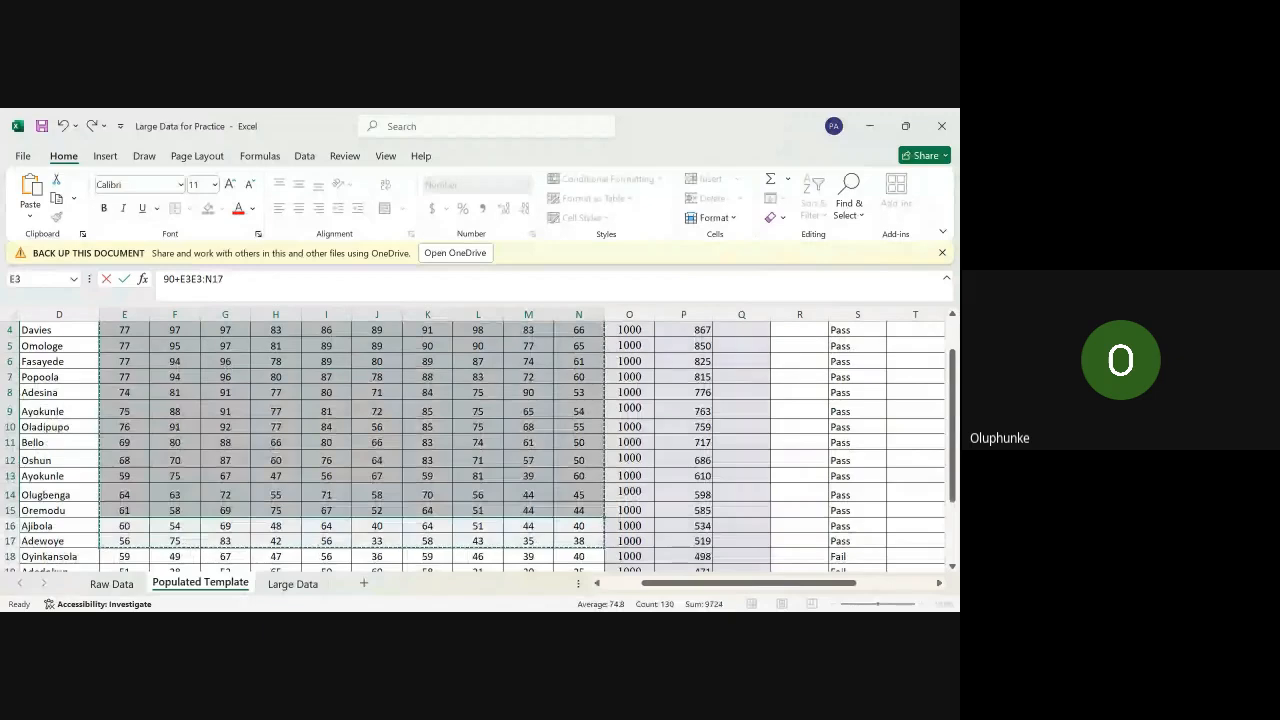
scroll(516, 478, "down", 3)
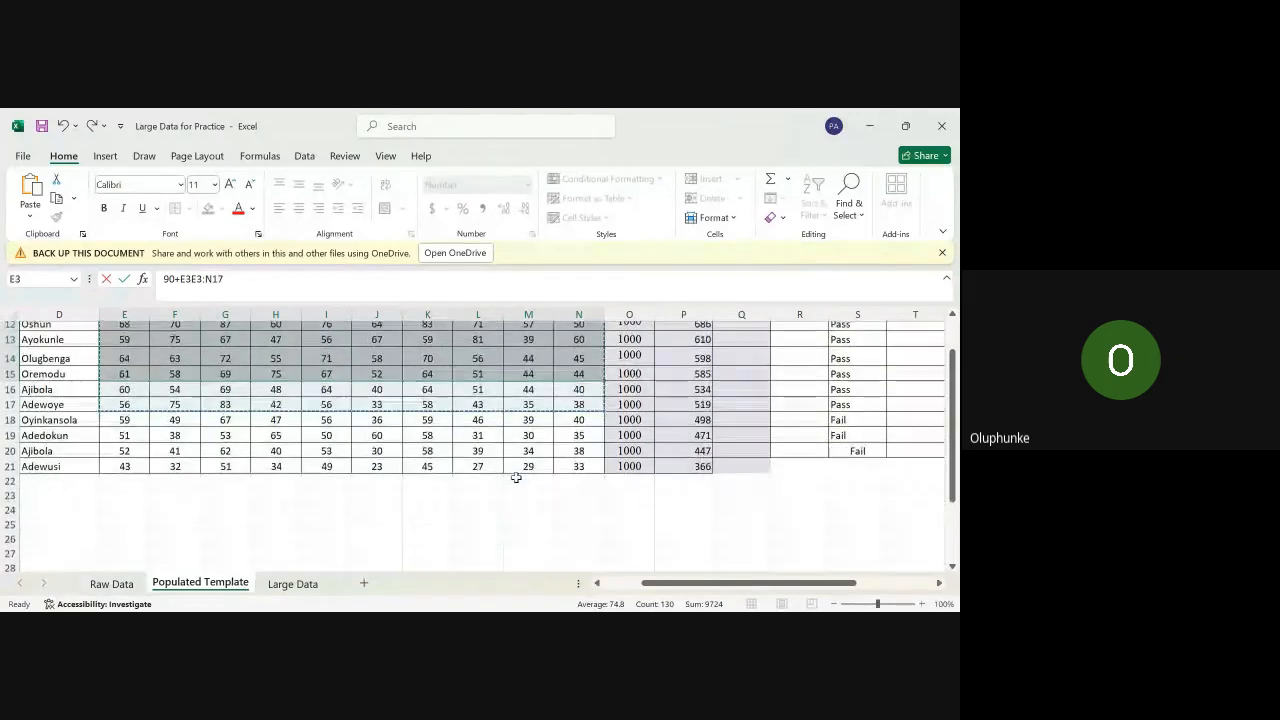
key("shift+Down")
key("shift+Down")
key("shift+Down")
key("shift+Down")
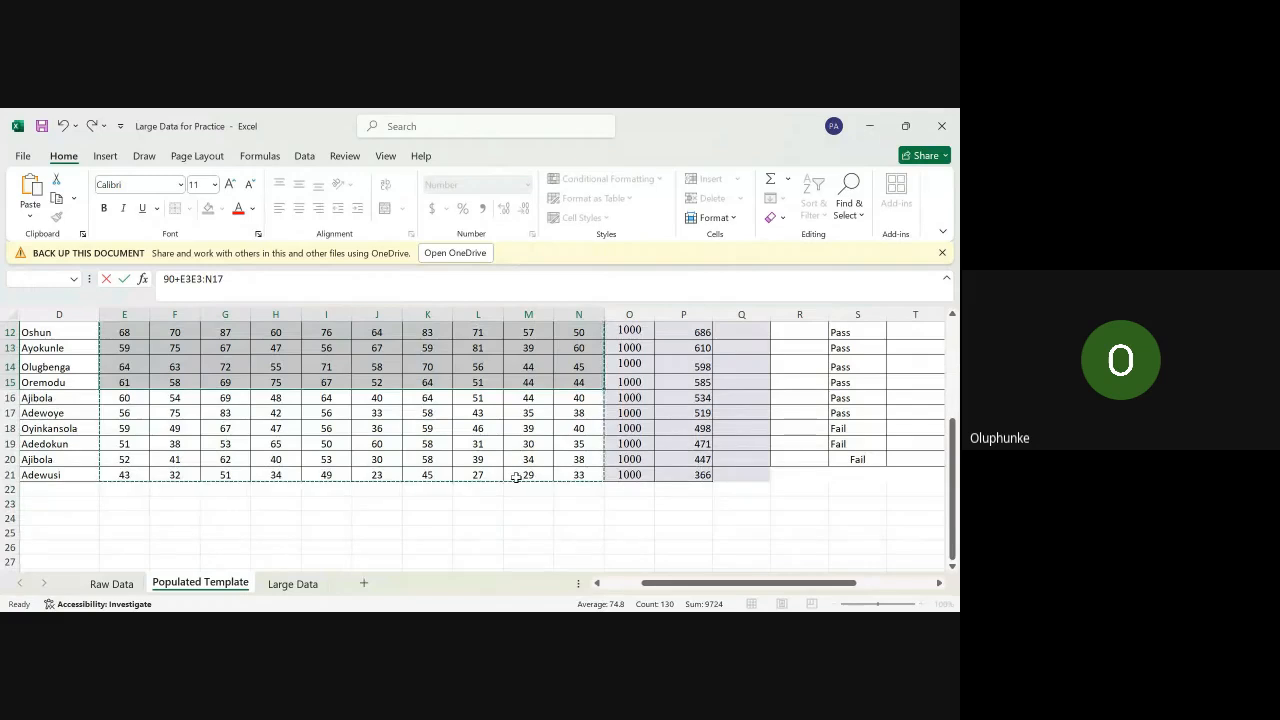
scroll(516, 478, "up", 4)
scroll(516, 478, "right", 2)
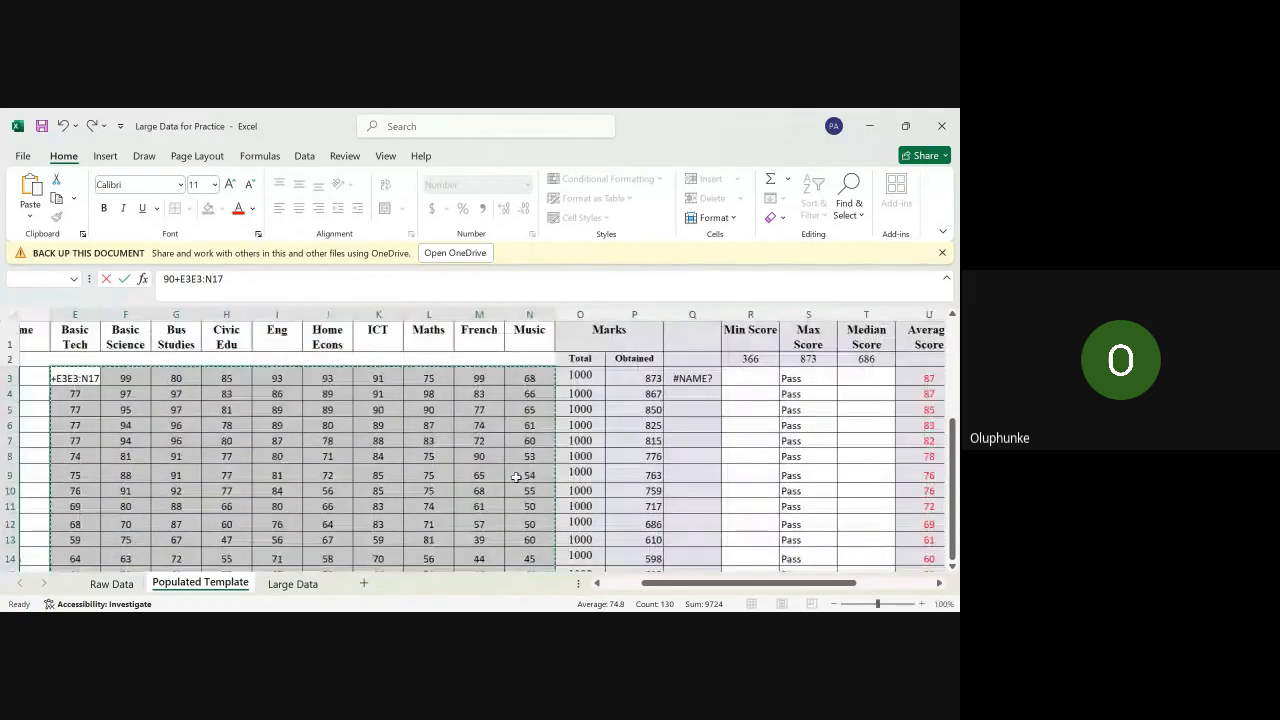
scroll(516, 478, "right", 1)
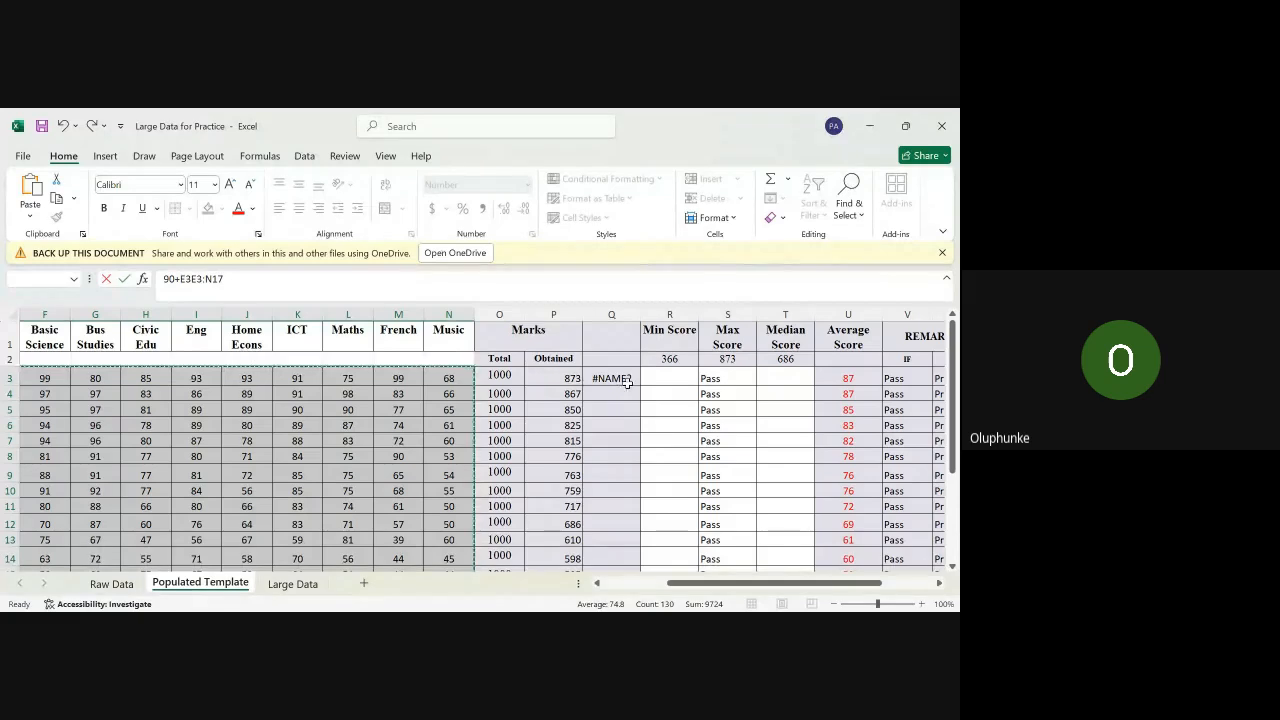
key("Return")
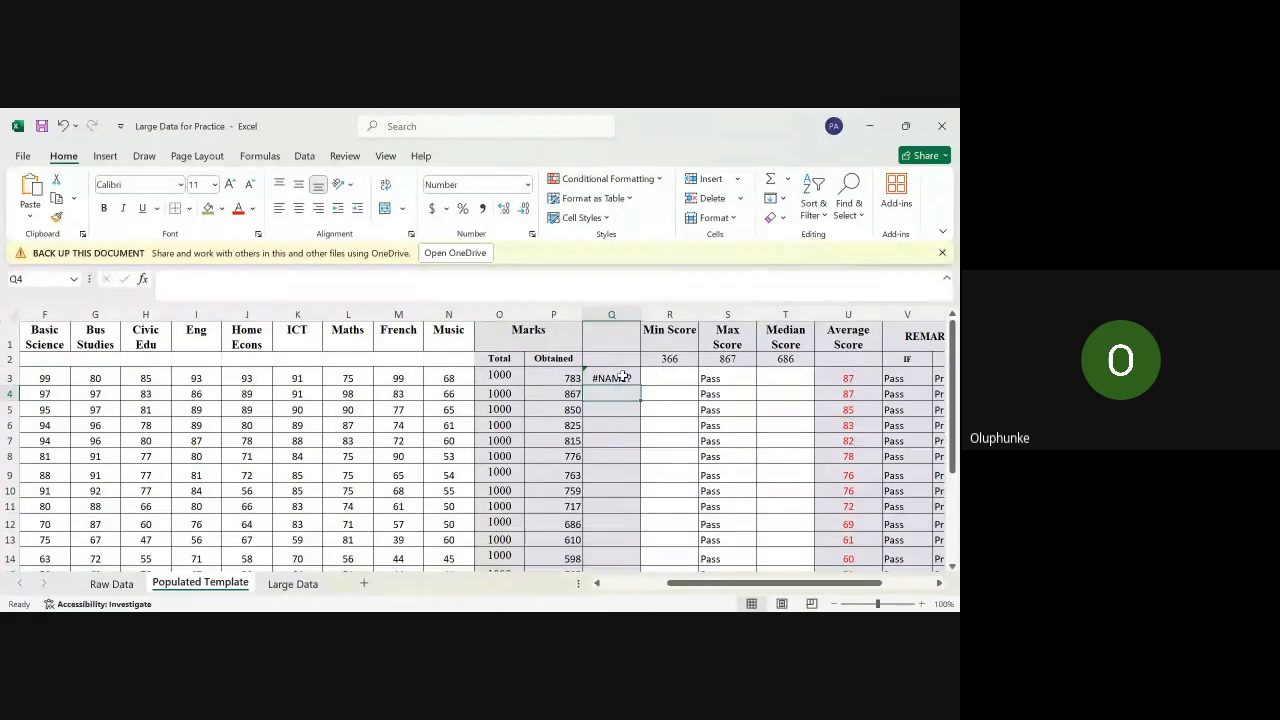
left_click(620, 378)
type("=MAX")
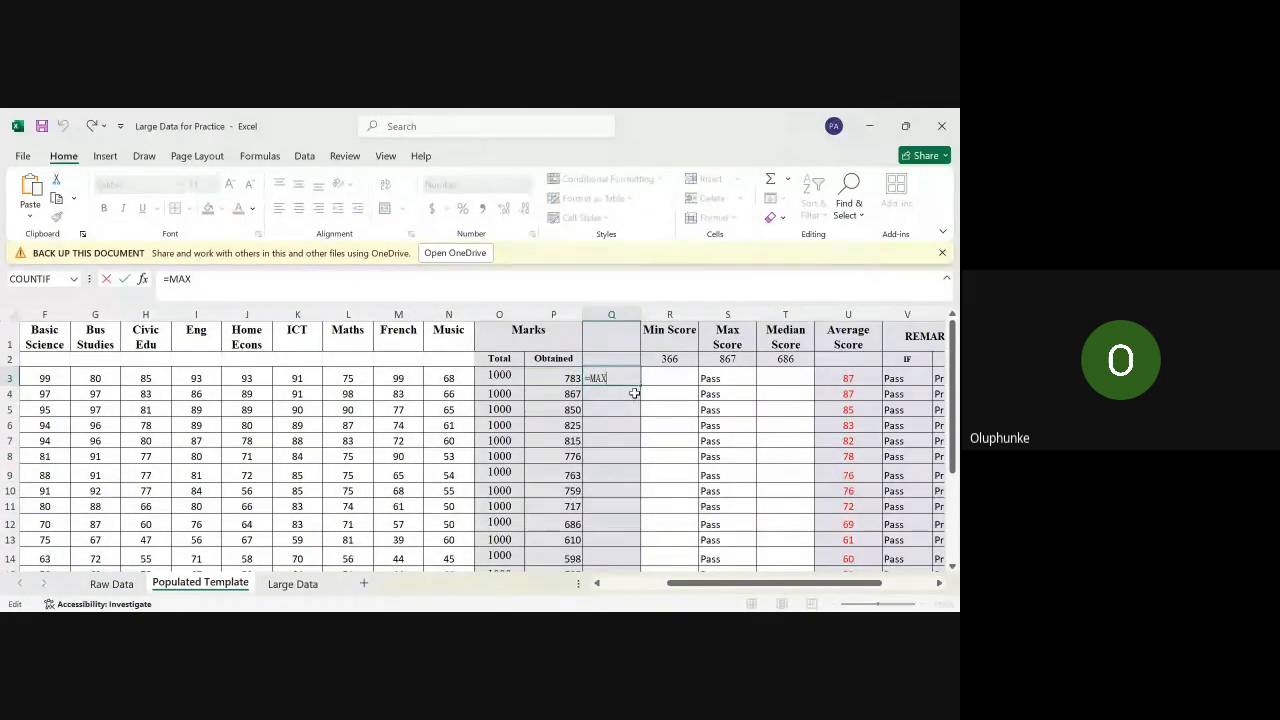
type("(")
scroll(320, 457, "left", 4)
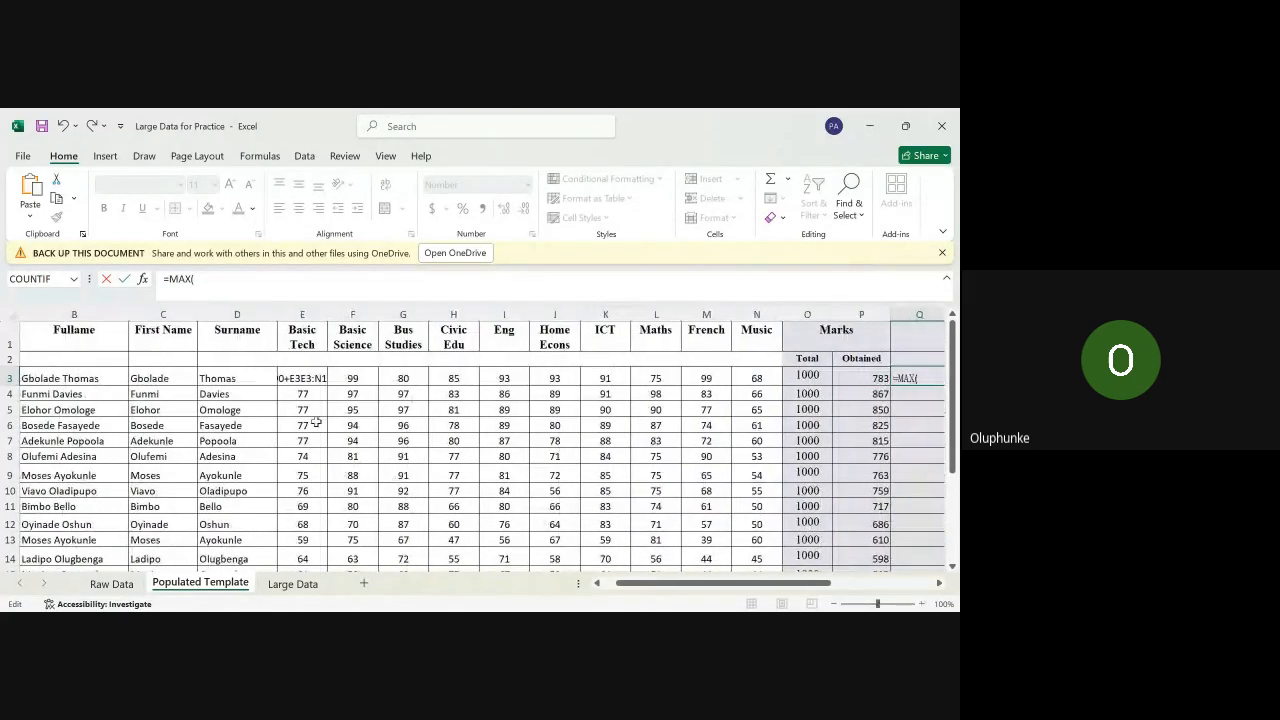
key("Escape")
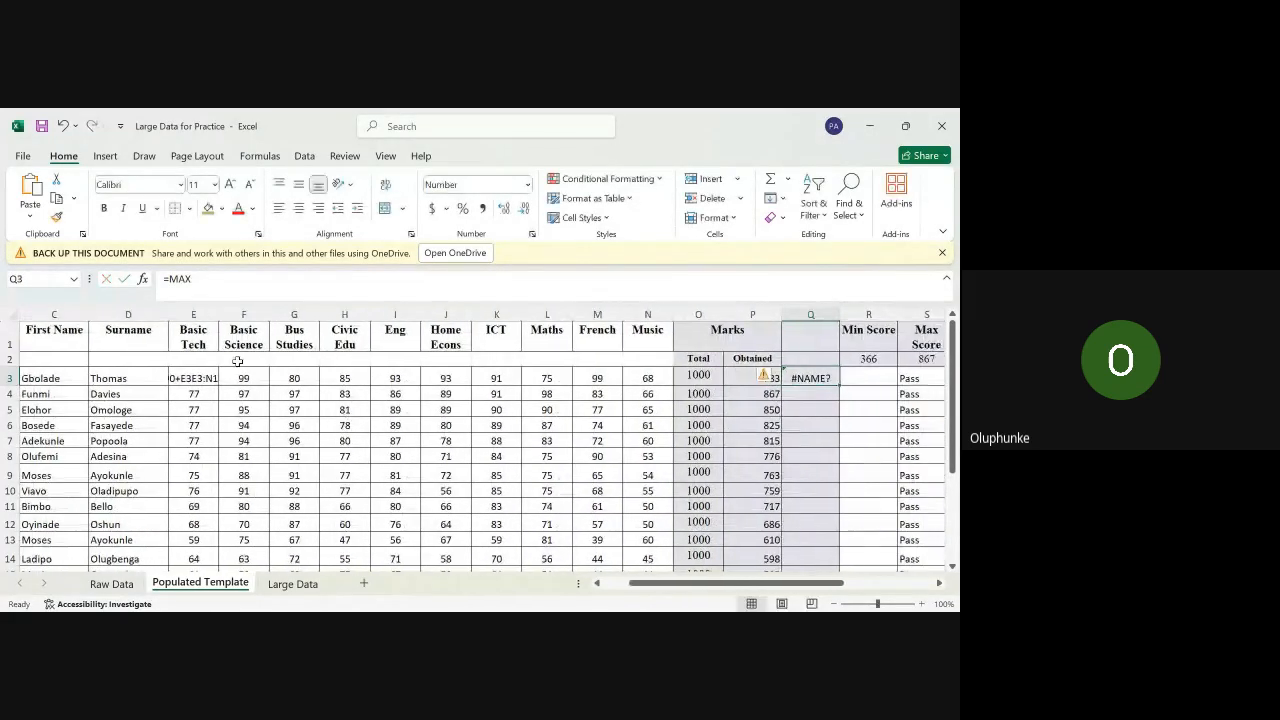
Step: Undo the stray entry in the first student's Basic Tech cell E3 and the last edit of the formula in Q3
left_click(189, 379)
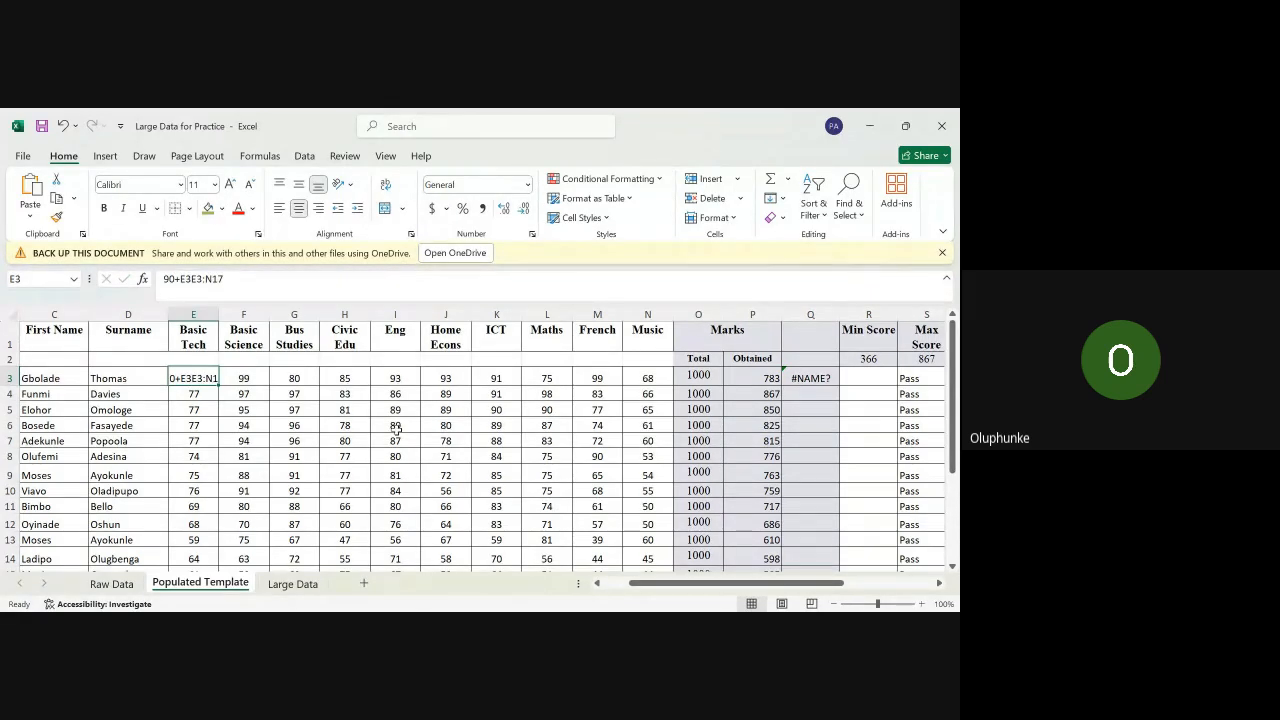
key("ctrl+z")
key("ctrl+z")
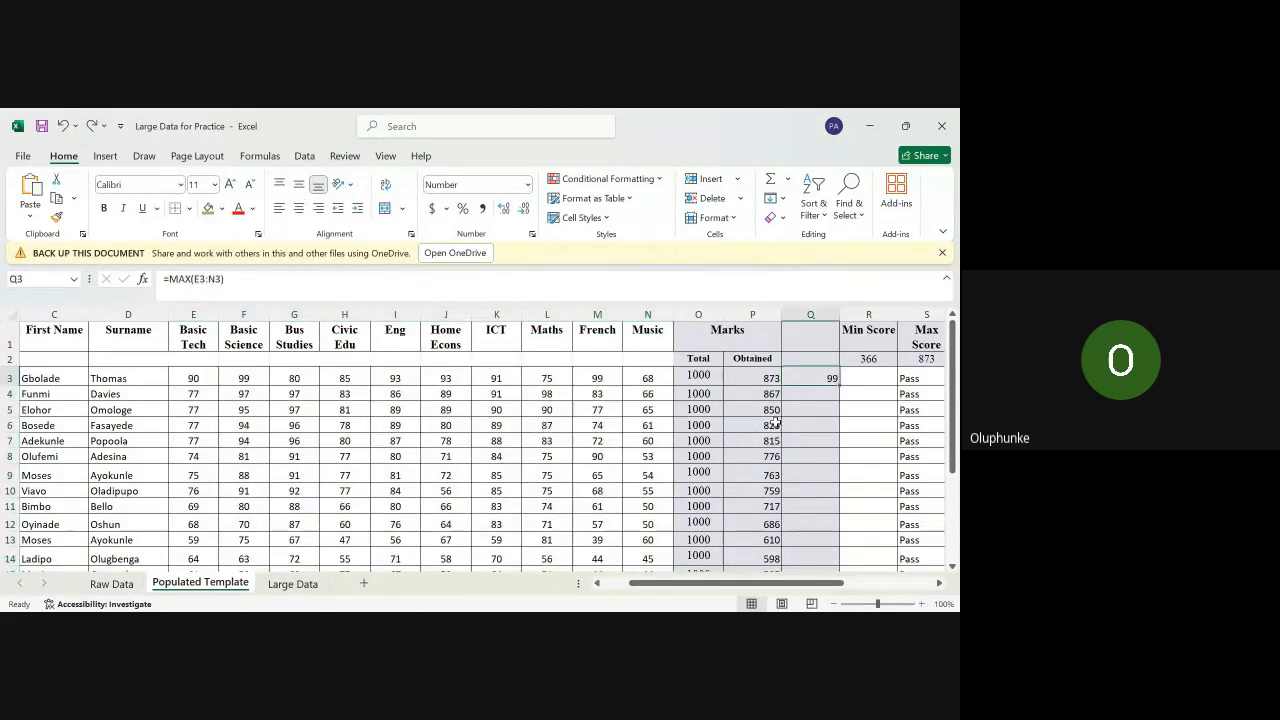
Step: Replace the formula in Q3 with =MAX(E3:N21) to find the highest score across all students and subjects
left_click(846, 430)
left_click(817, 381)
key("Delete")
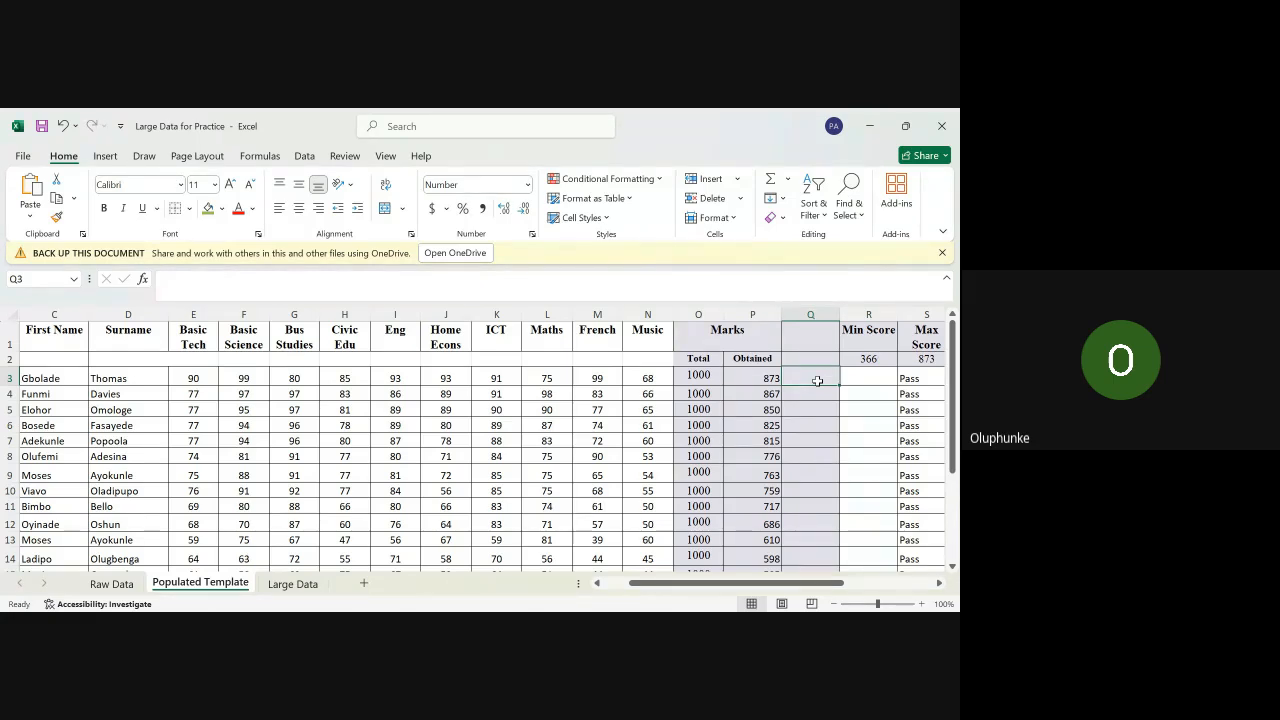
type("=m")
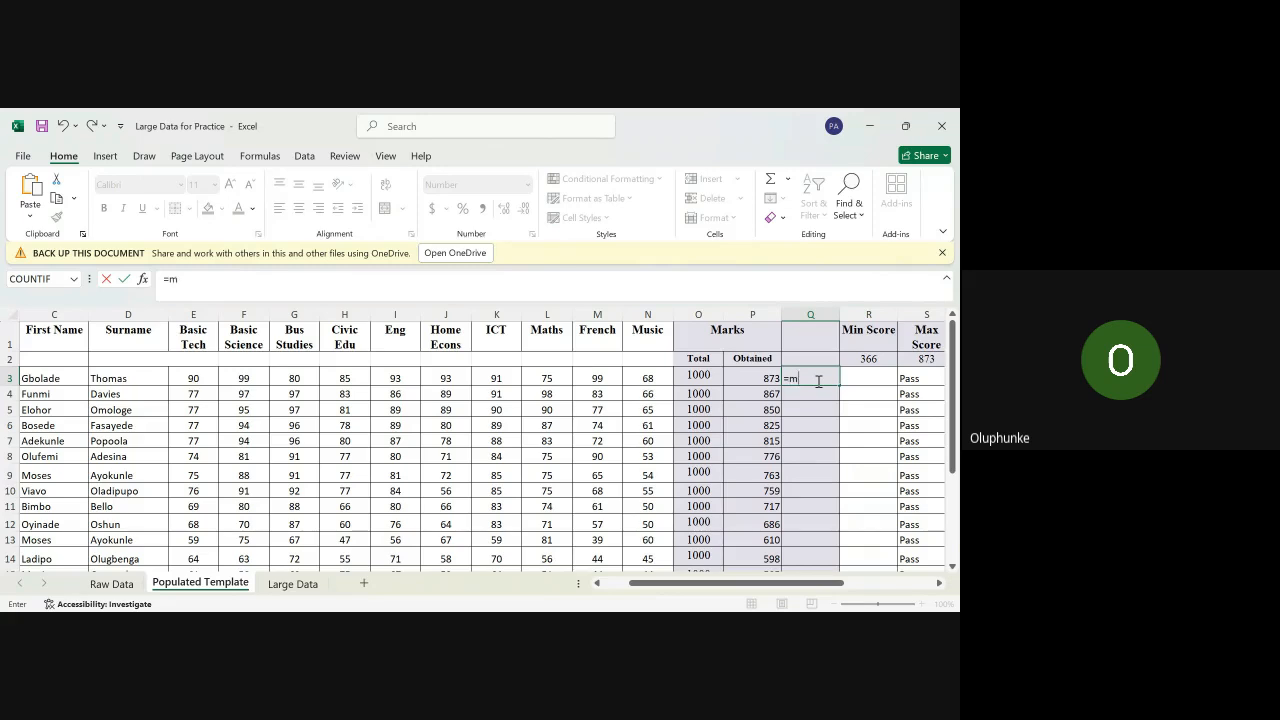
type("ax(")
left_click_drag(194, 378, 640, 514)
scroll(776, 456, "up", 3)
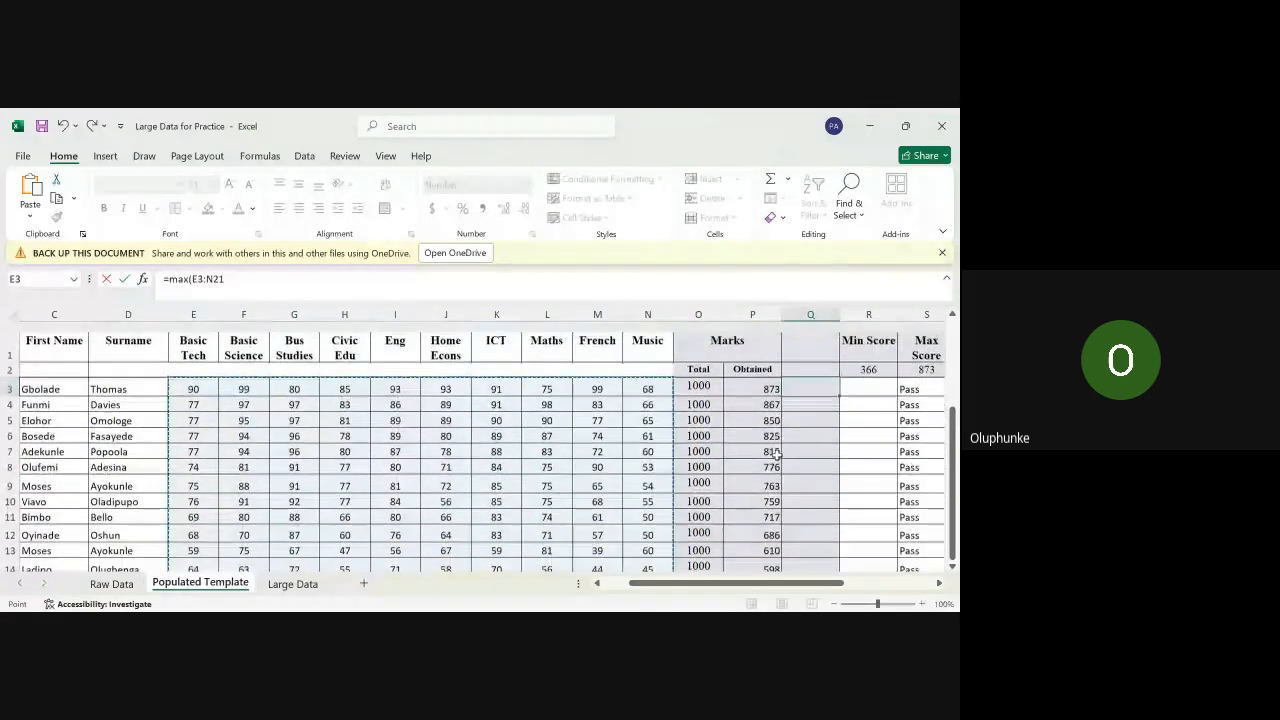
type(")")
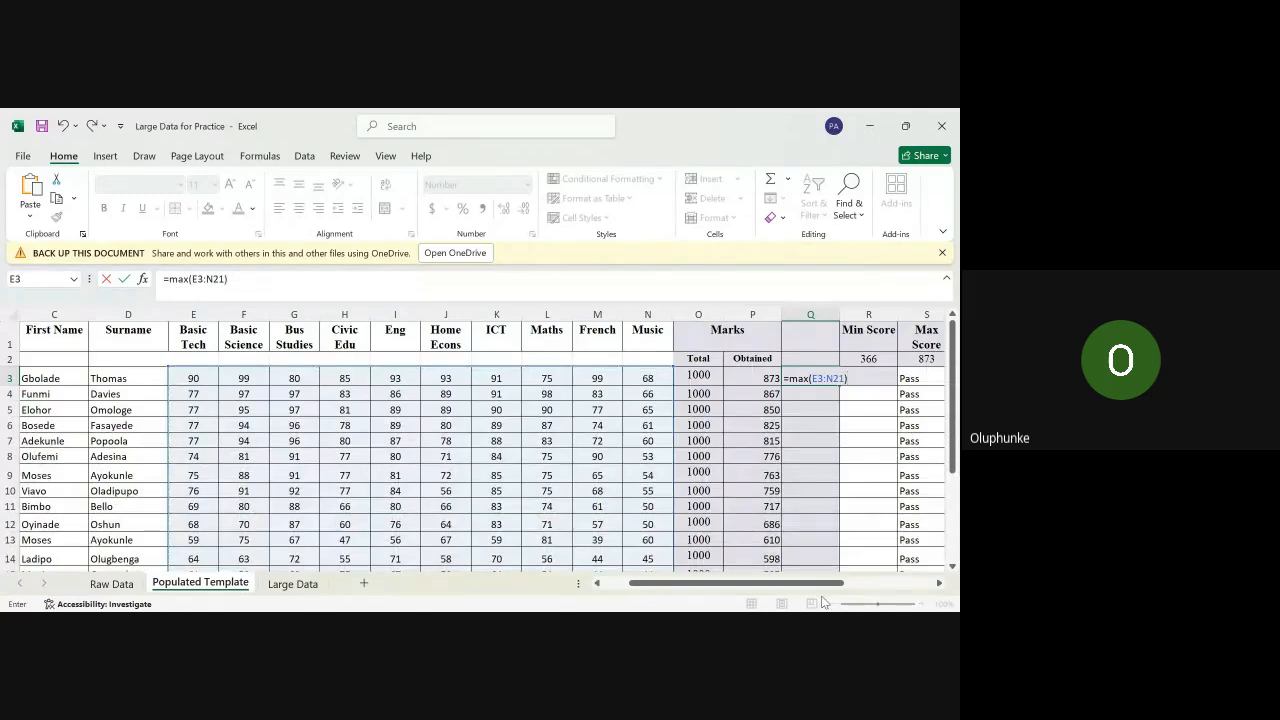
key("Return")
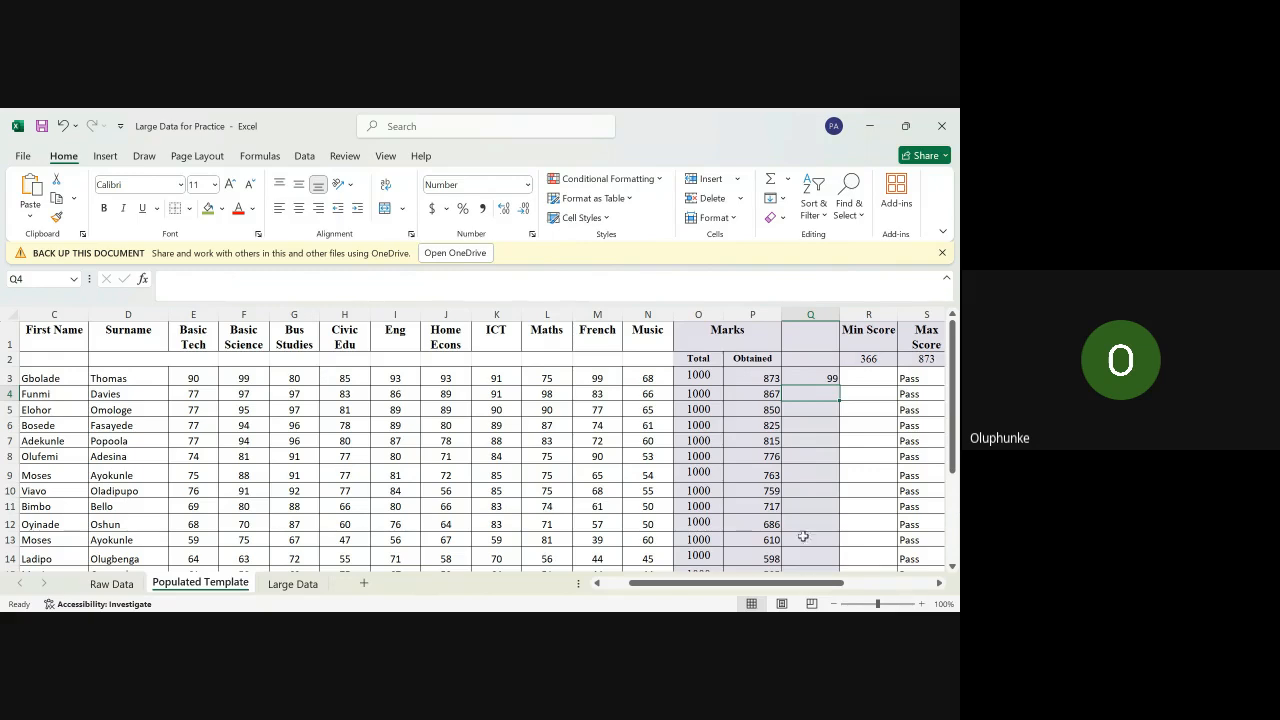
Step: Enter the heading Max in Q1 for the column beside the Obtained marks
left_click(824, 377)
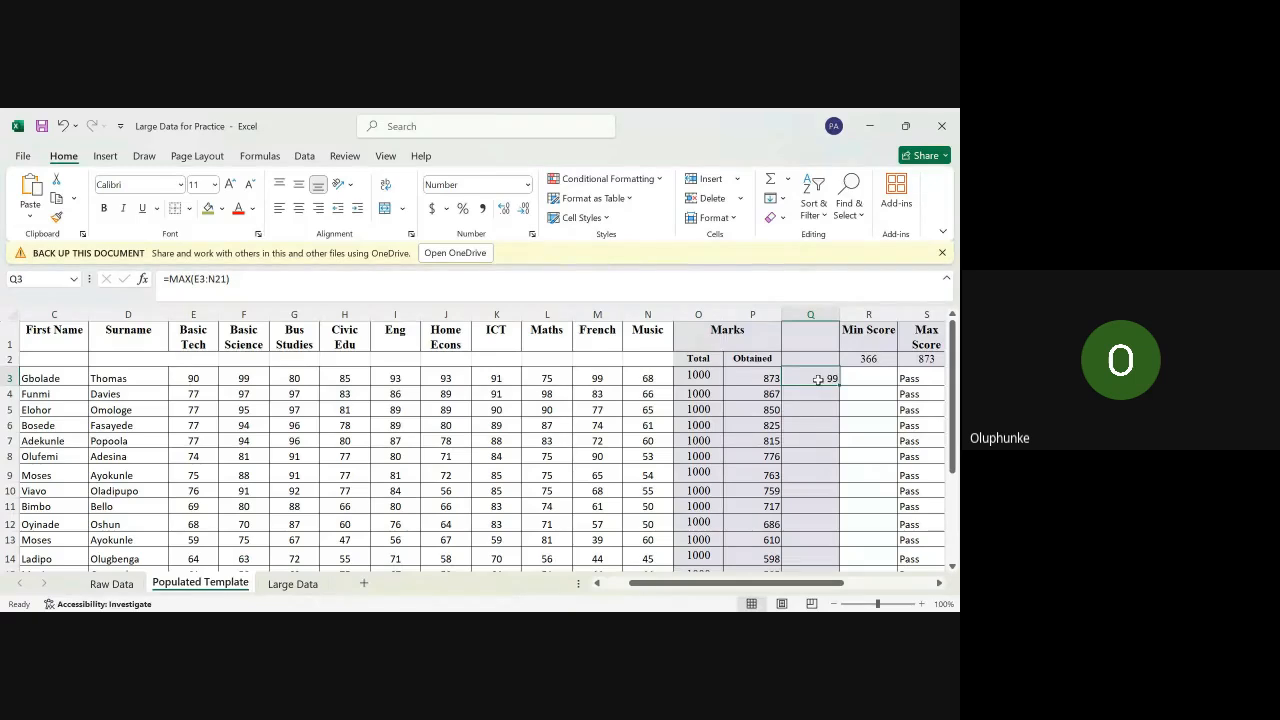
left_click(798, 340)
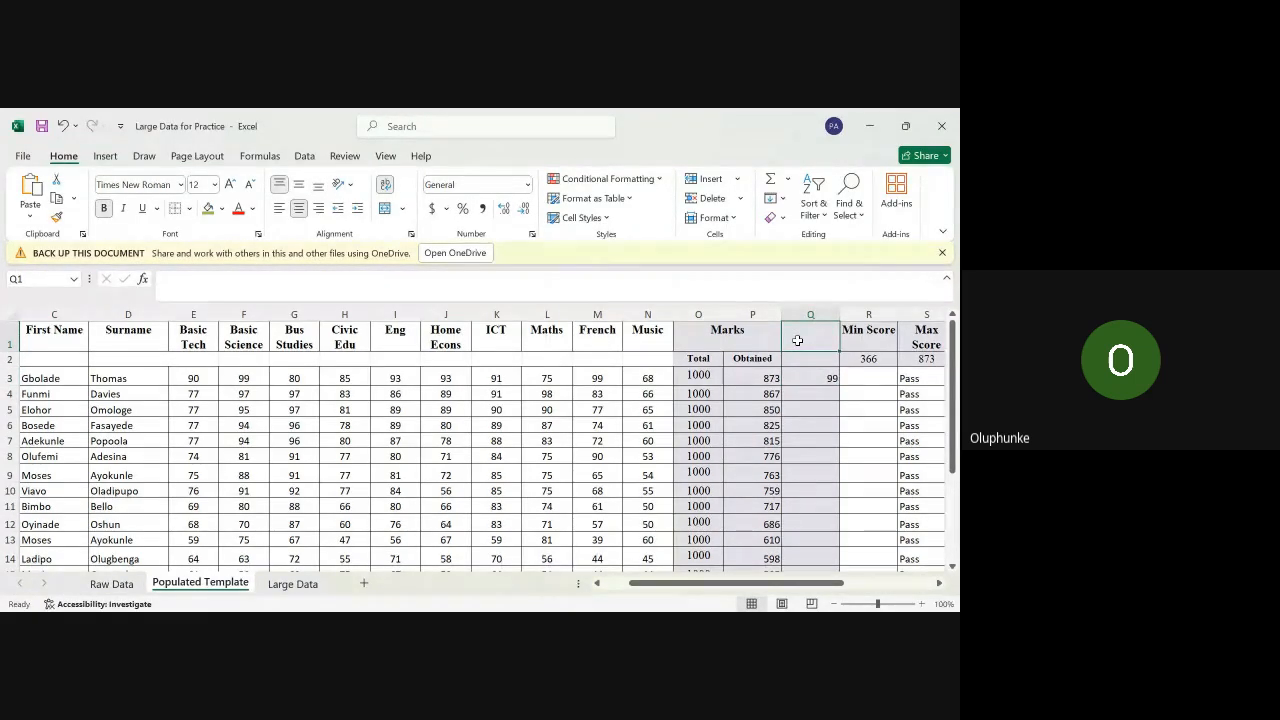
type("Max")
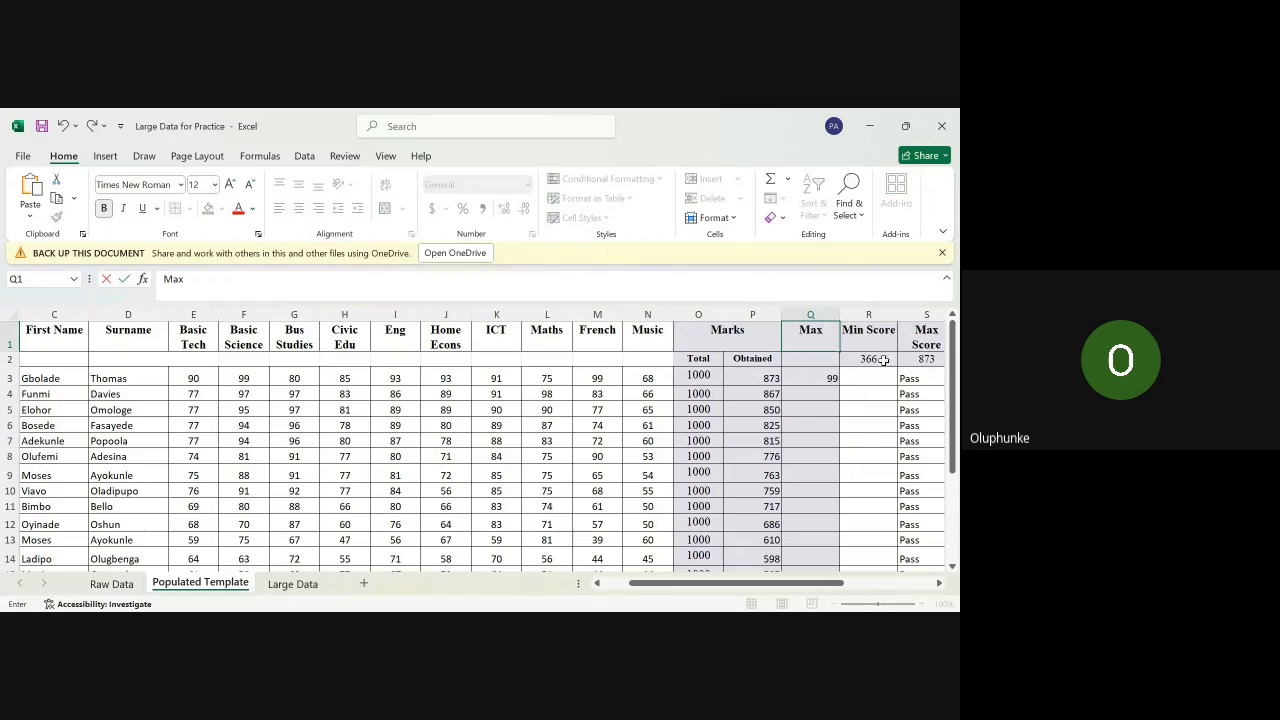
Step: Insert a blank column before Min Score and enter the heading Min in R1
left_click(880, 313)
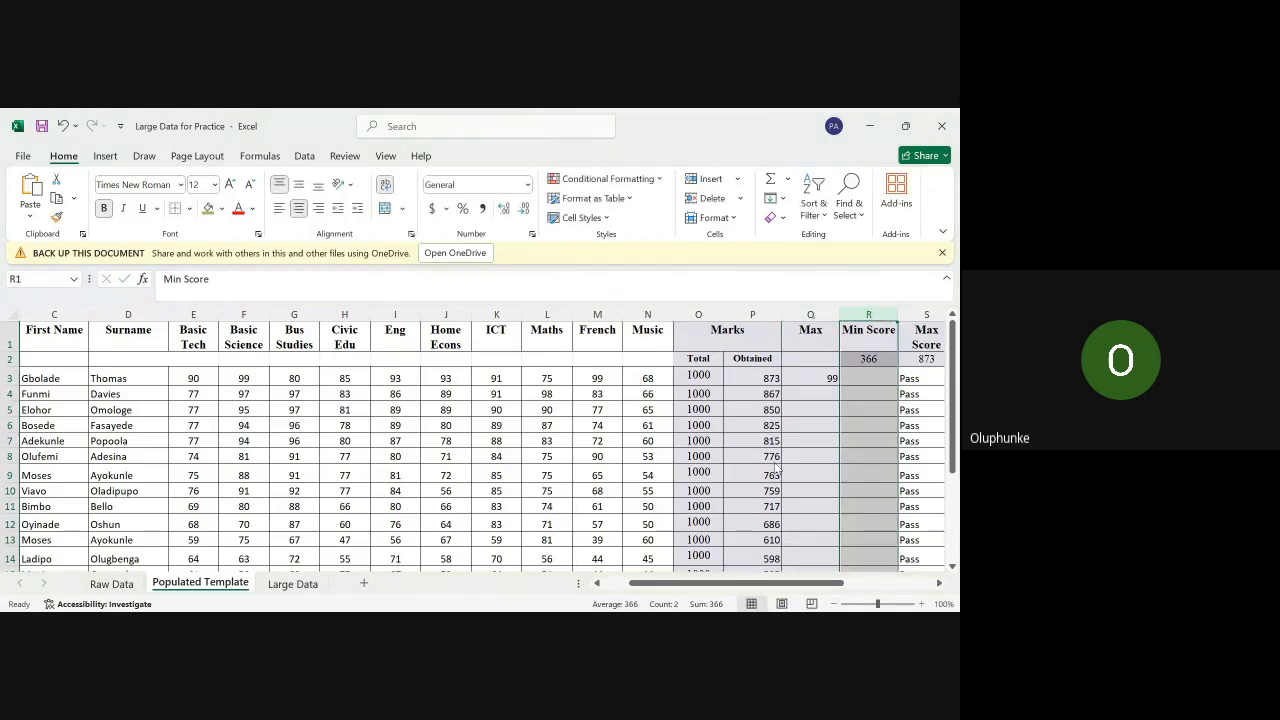
key("ctrl+shift+equal")
left_click(872, 342)
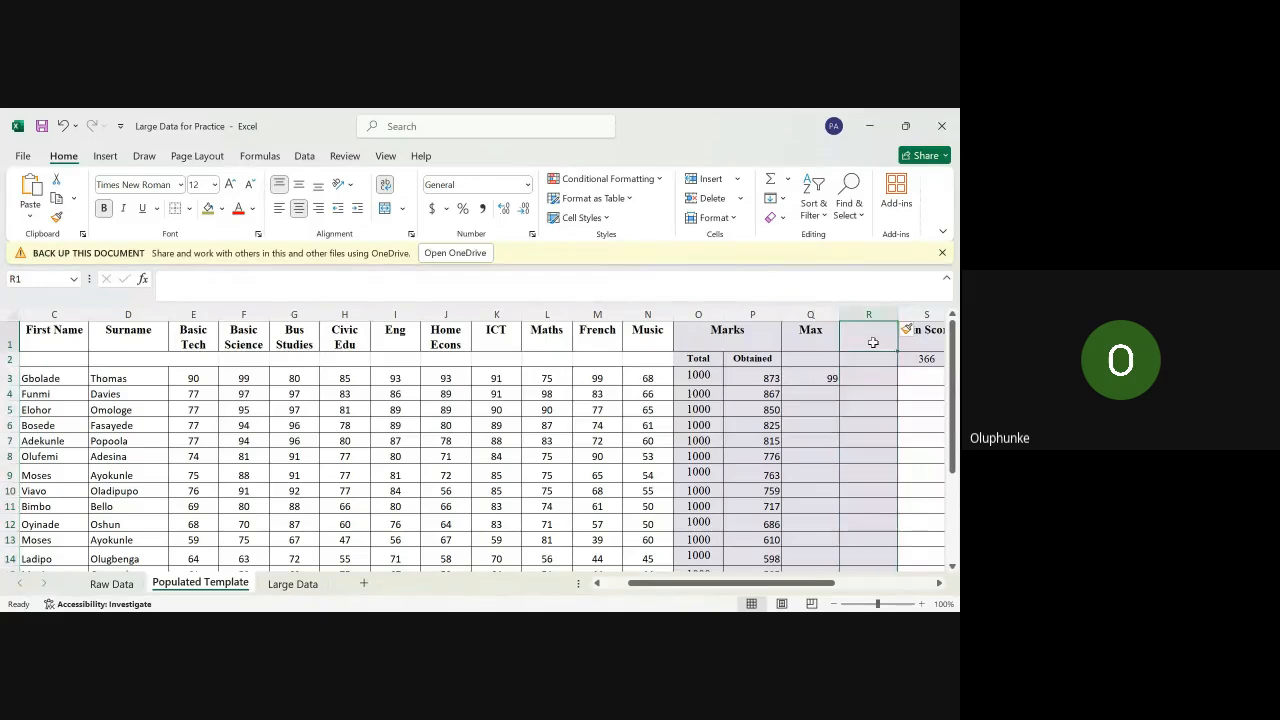
type("Min")
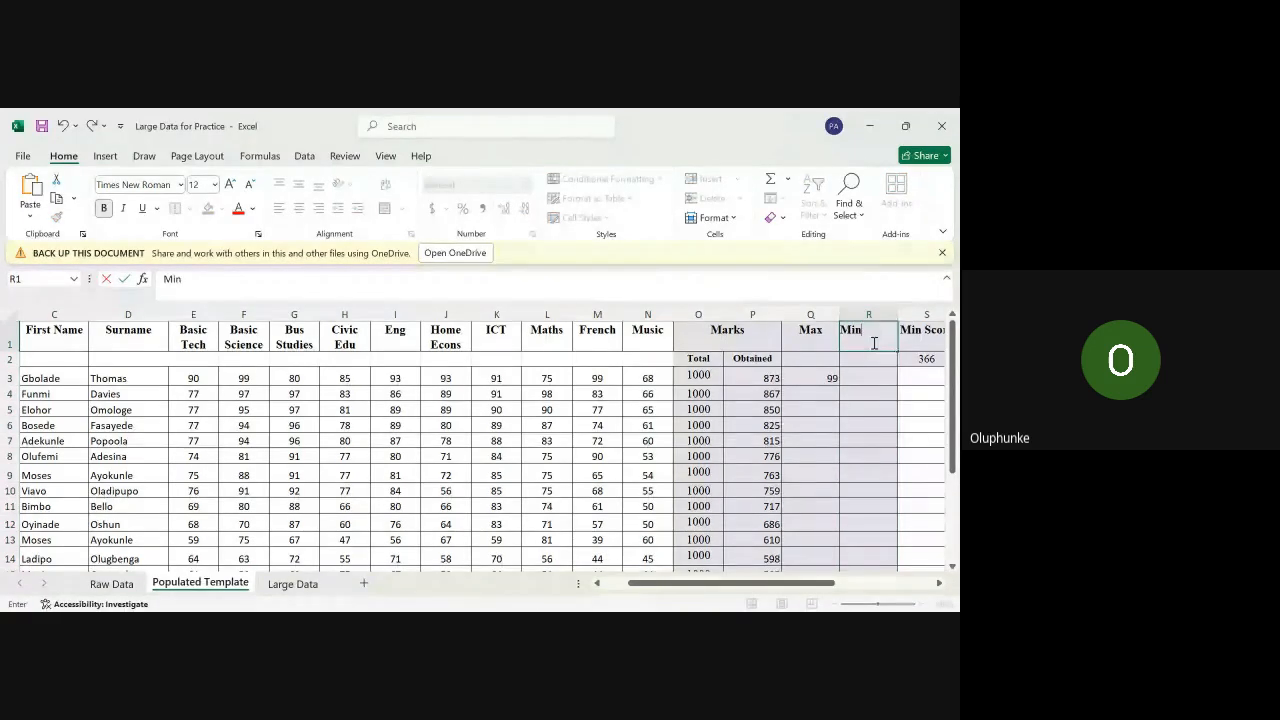
left_click(862, 452)
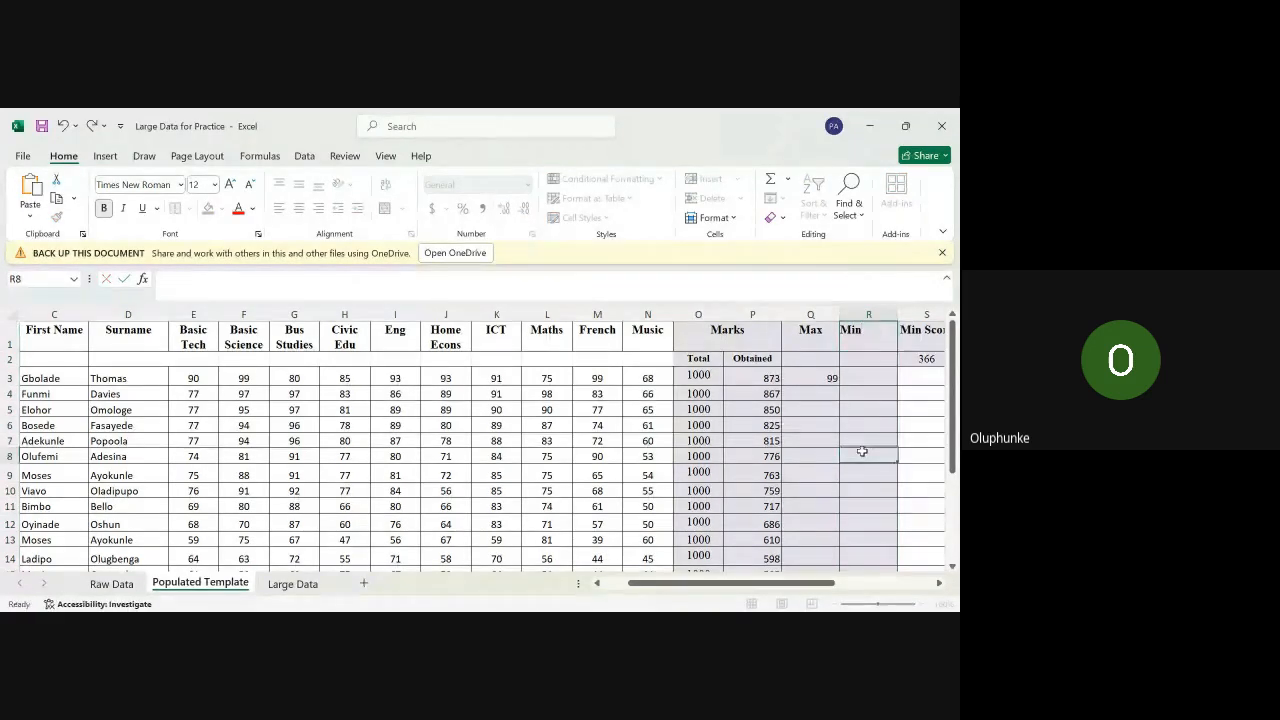
Step: Clear the all-students MAX formula from Q3 and begin a new formula in the same cell
double_click(826, 378)
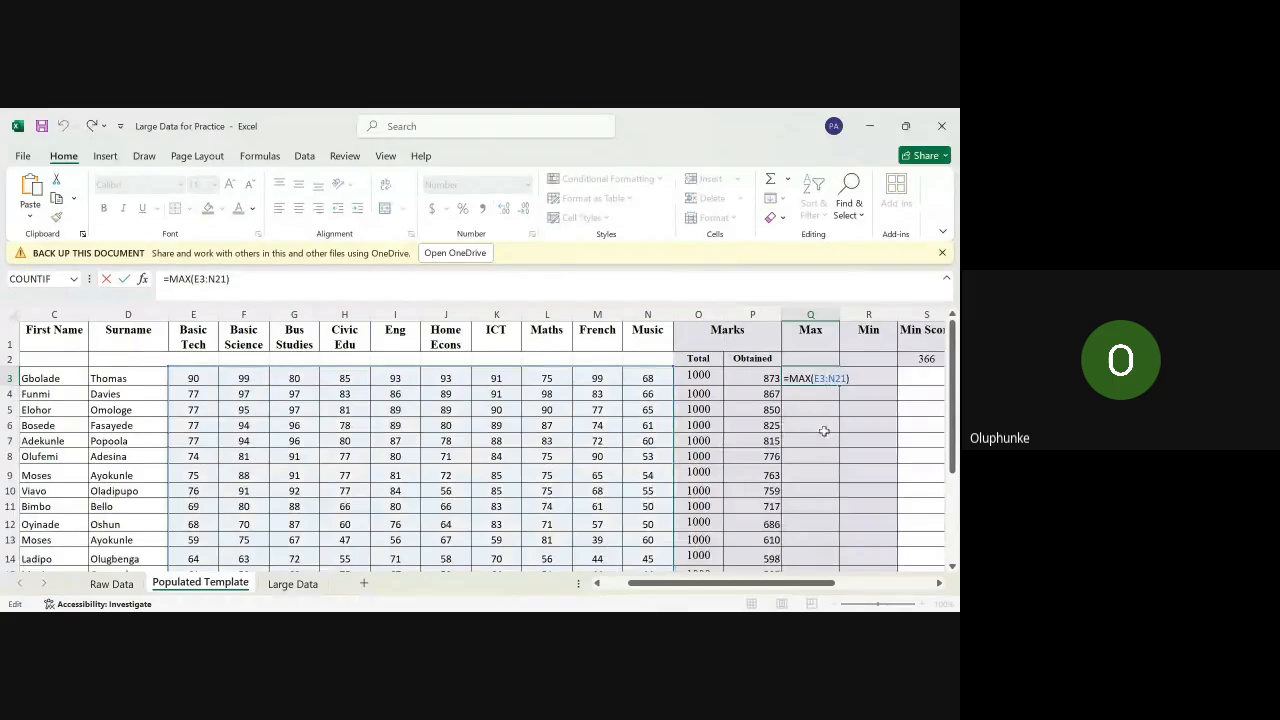
key("Escape")
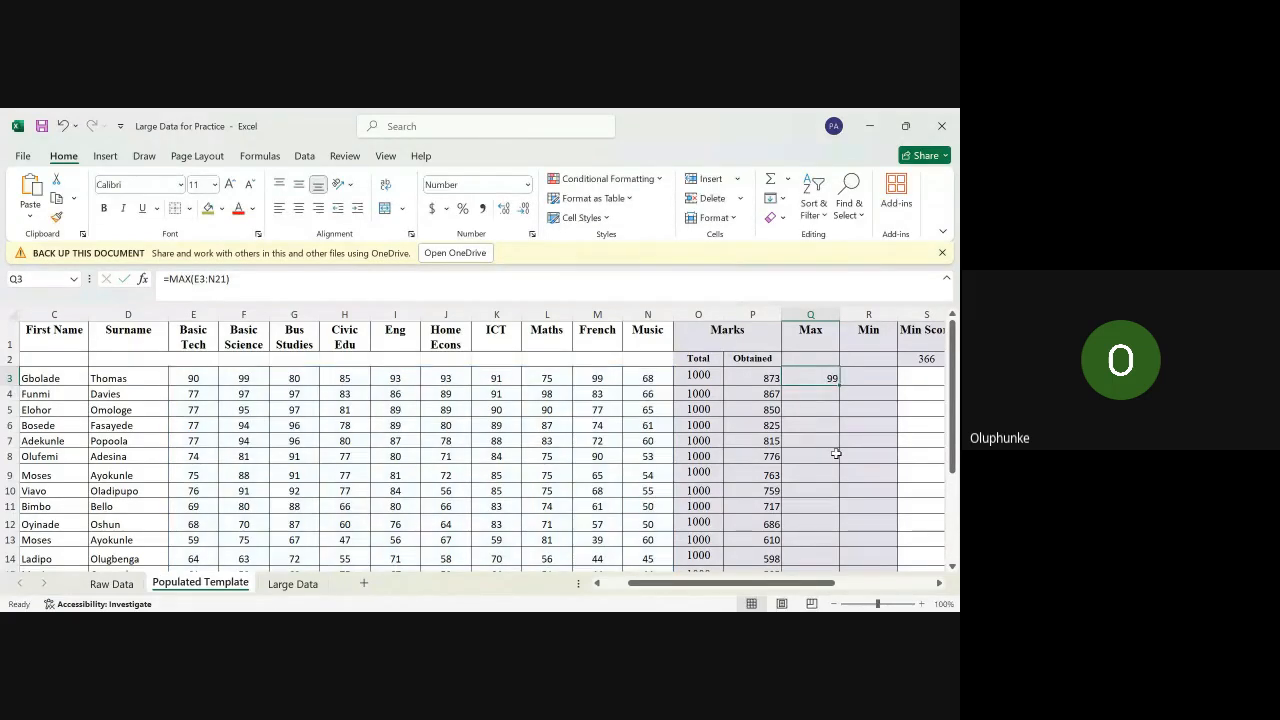
key("Delete")
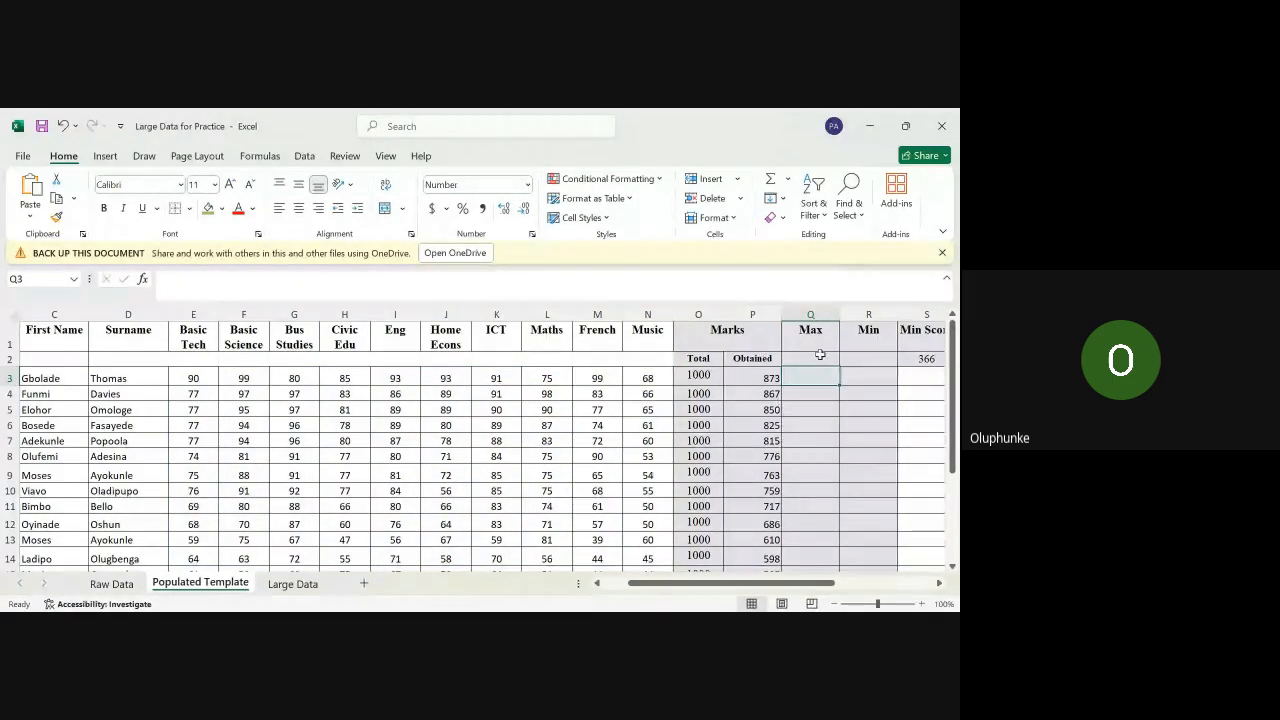
type("=")
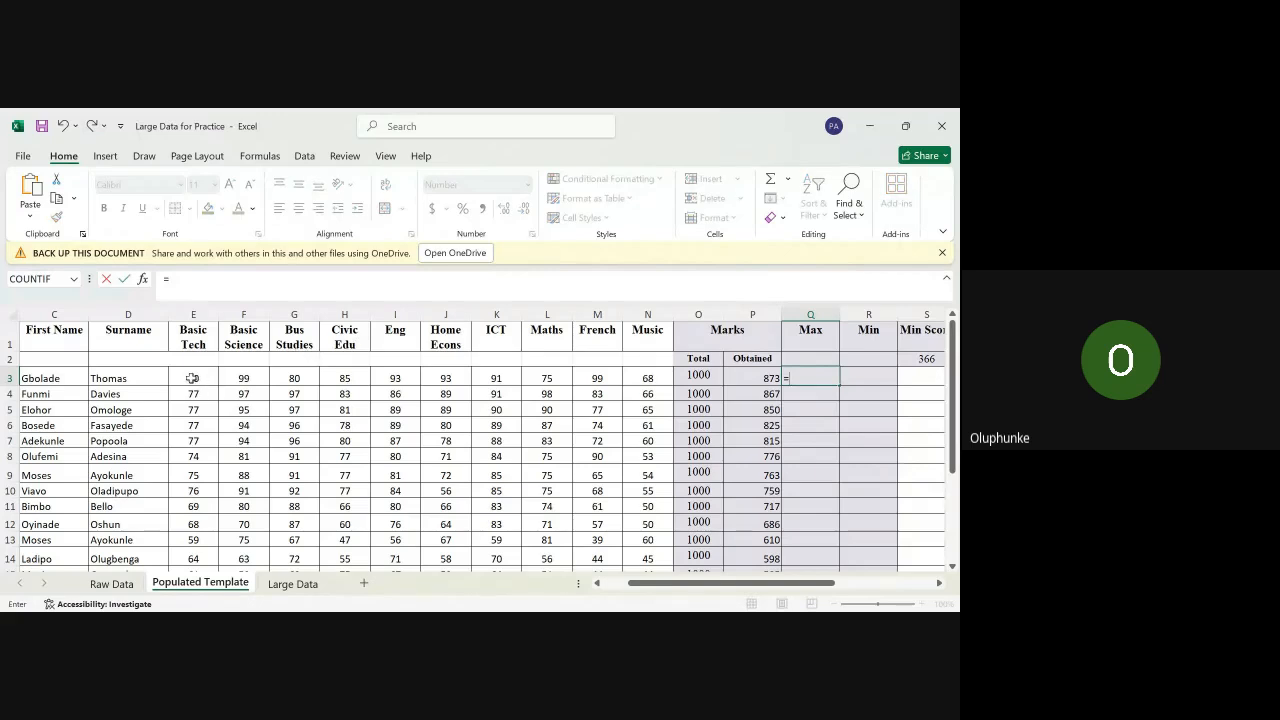
left_click_drag(192, 378, 648, 381)
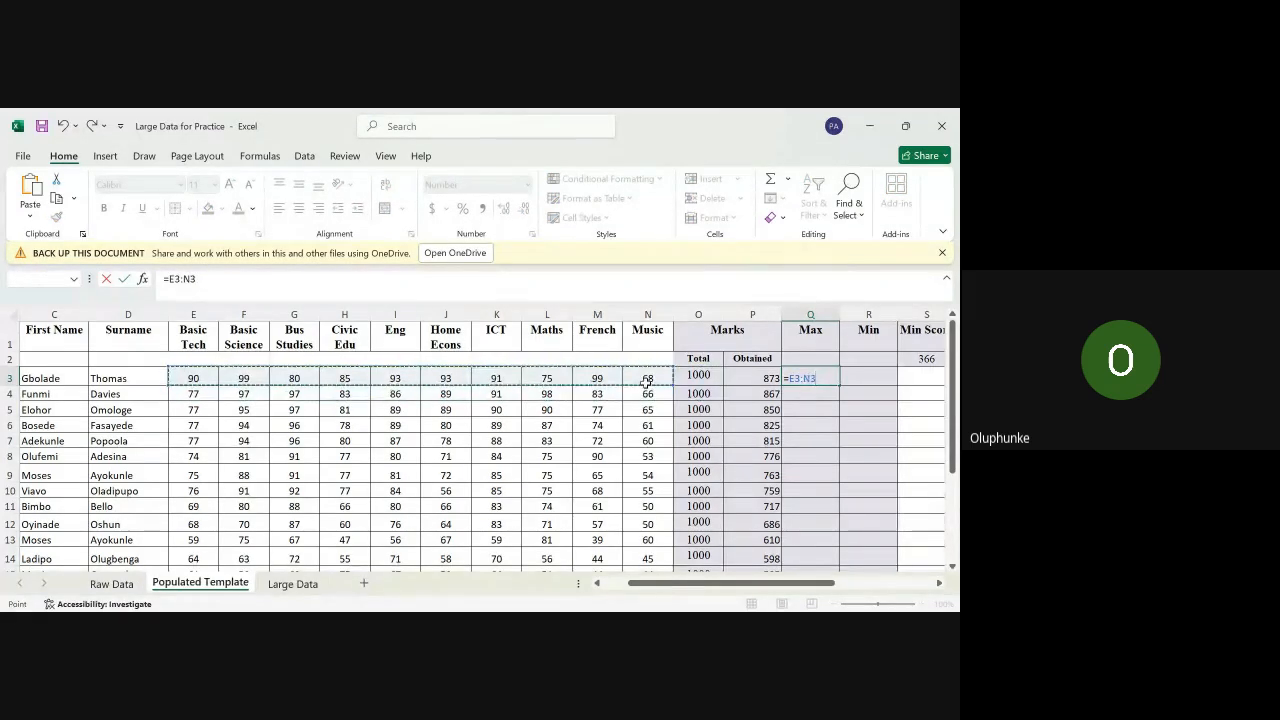
key("BackSpace")
key("BackSpace")
key("BackSpace")
key("BackSpace")
key("BackSpace")
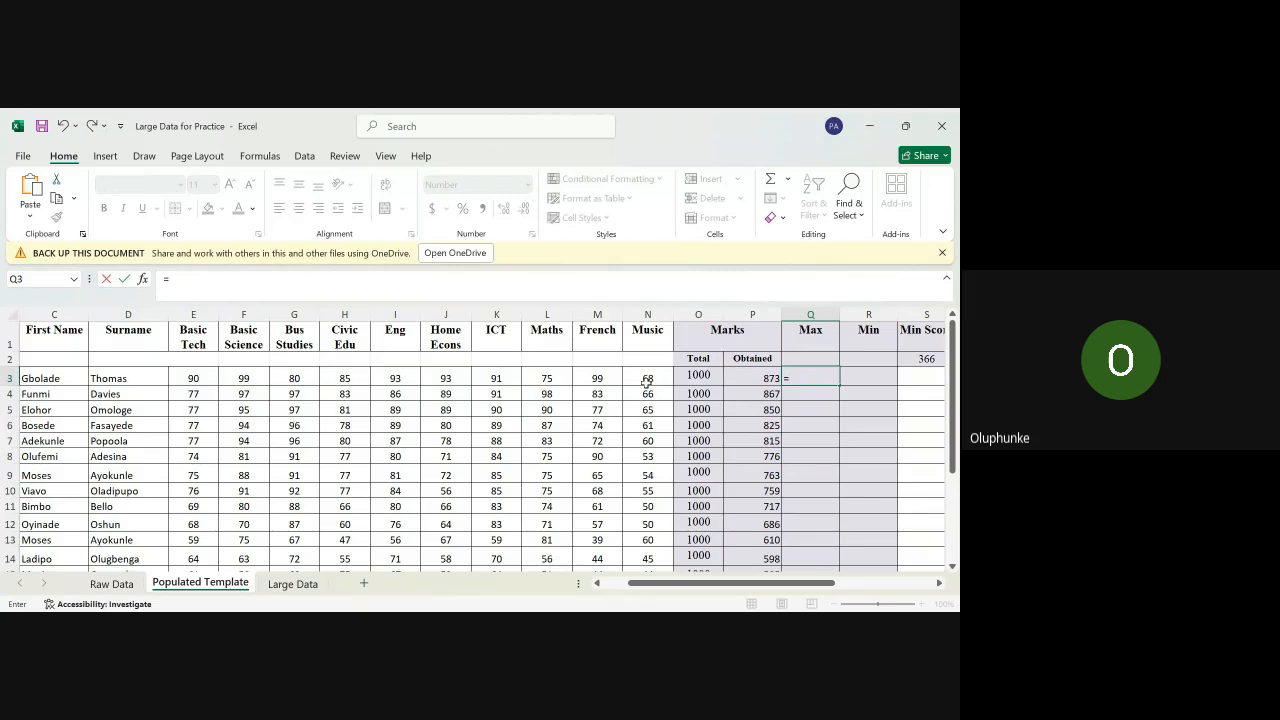
Step: Complete the formula in Q3 as =MAX(E3:N3) to find the first student's highest subject score, and reselect the cell
type("Max(")
left_click_drag(194, 378, 635, 377)
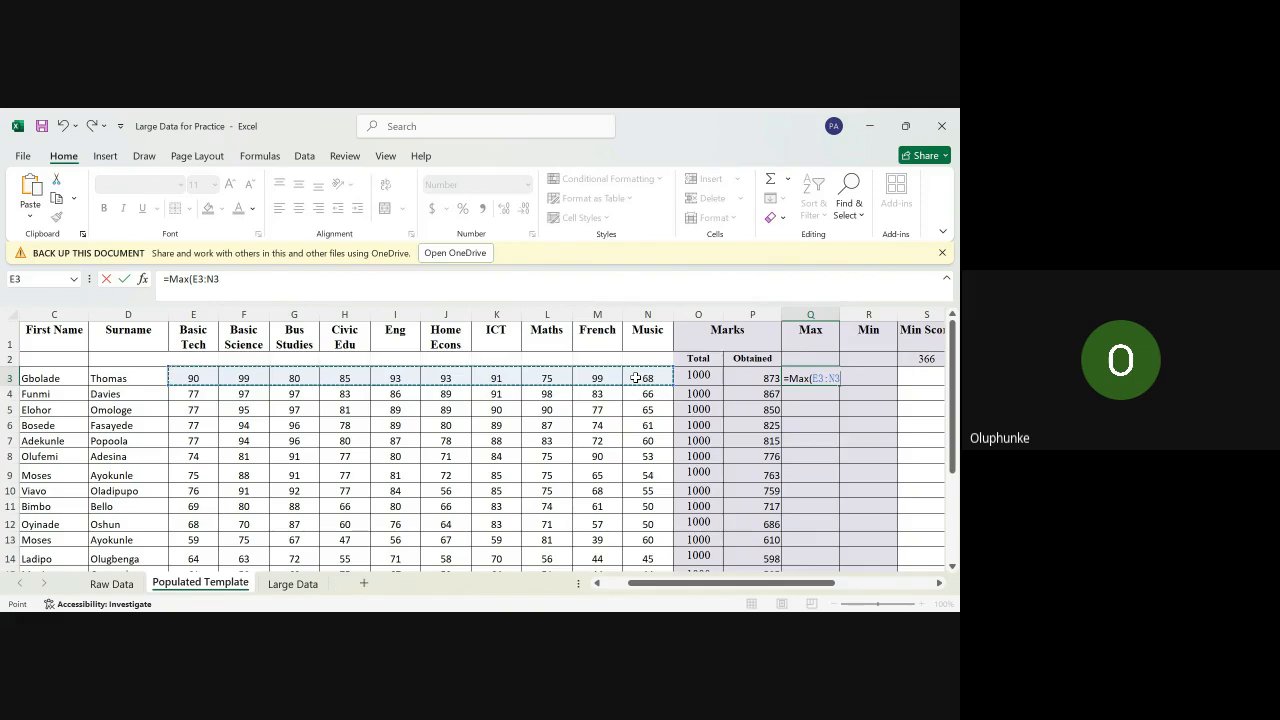
type(")")
key("Return")
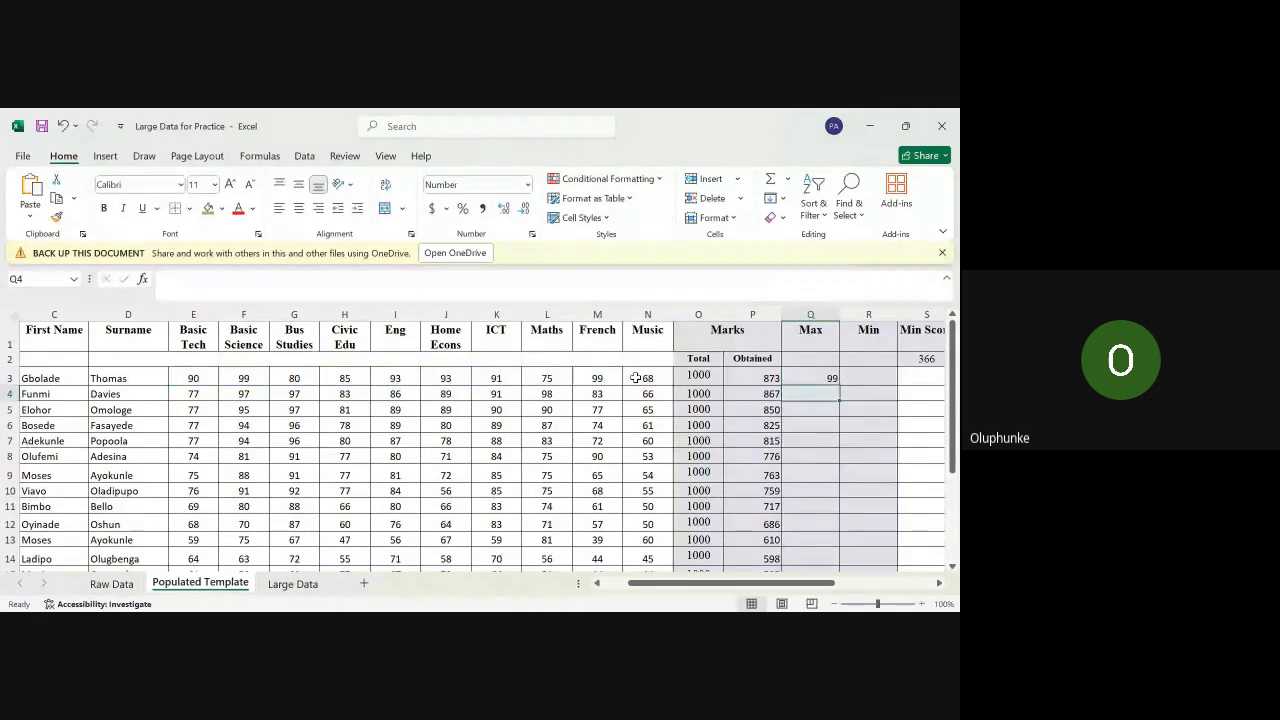
left_click(820, 378)
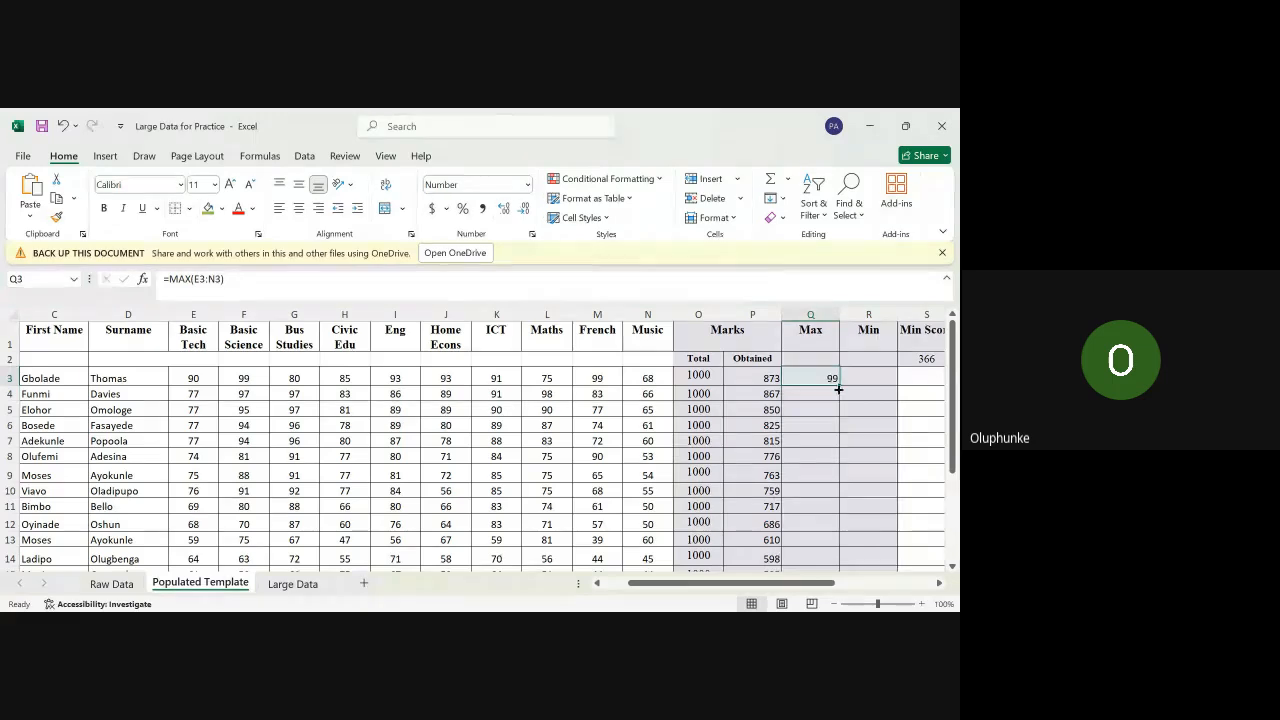
Step: Fill the MAX formula from Q3 down the Max column for all students through row 21
double_click(842, 387)
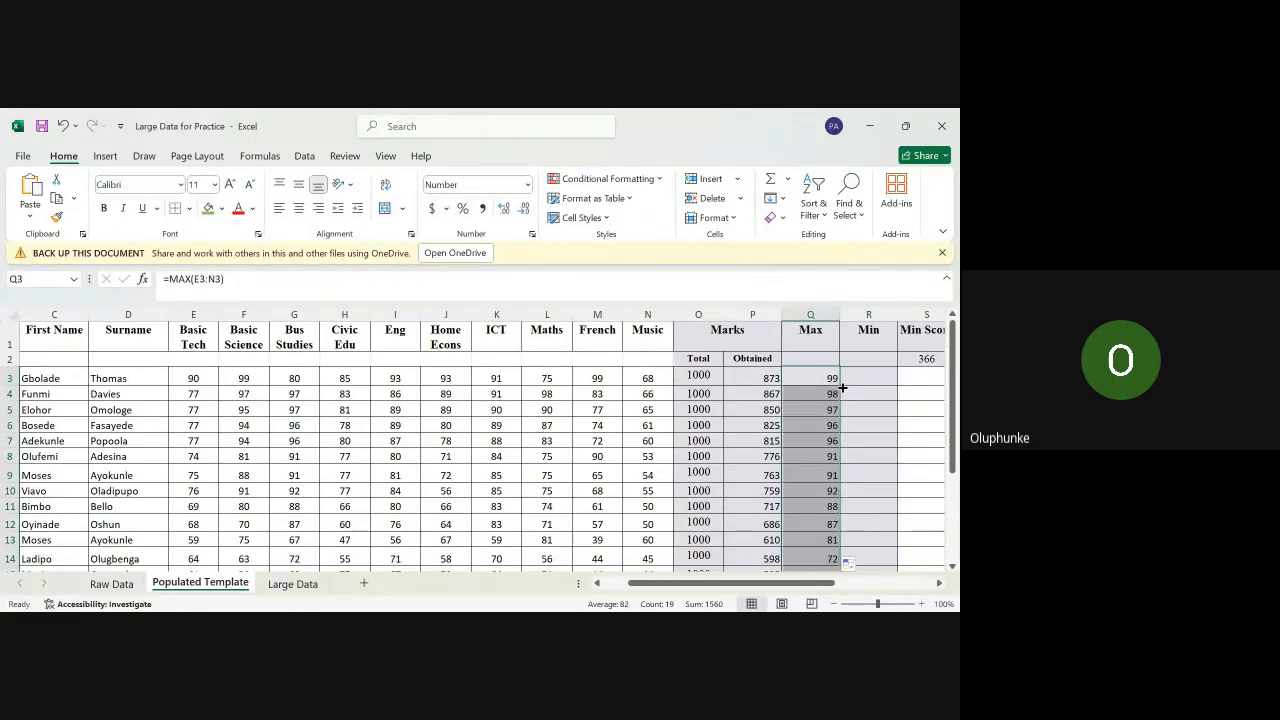
scroll(772, 505, "down", 4)
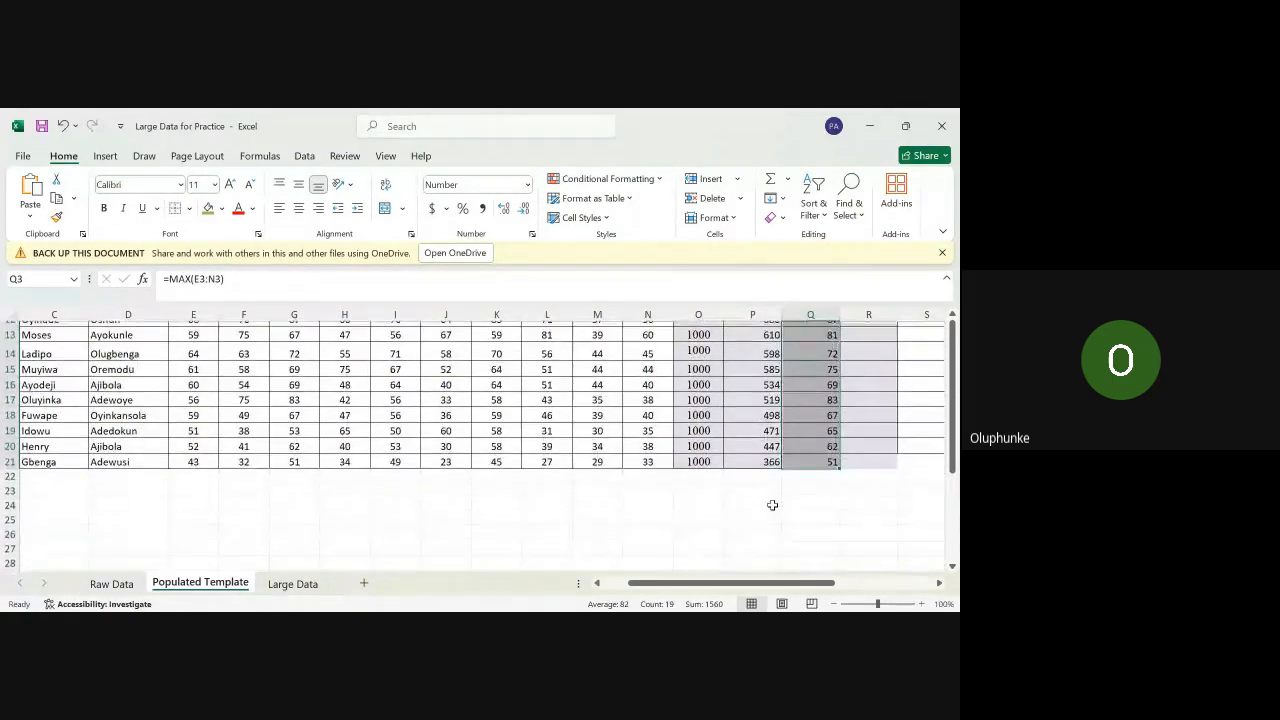
scroll(772, 505, "up", 1)
scroll(772, 505, "up", 3)
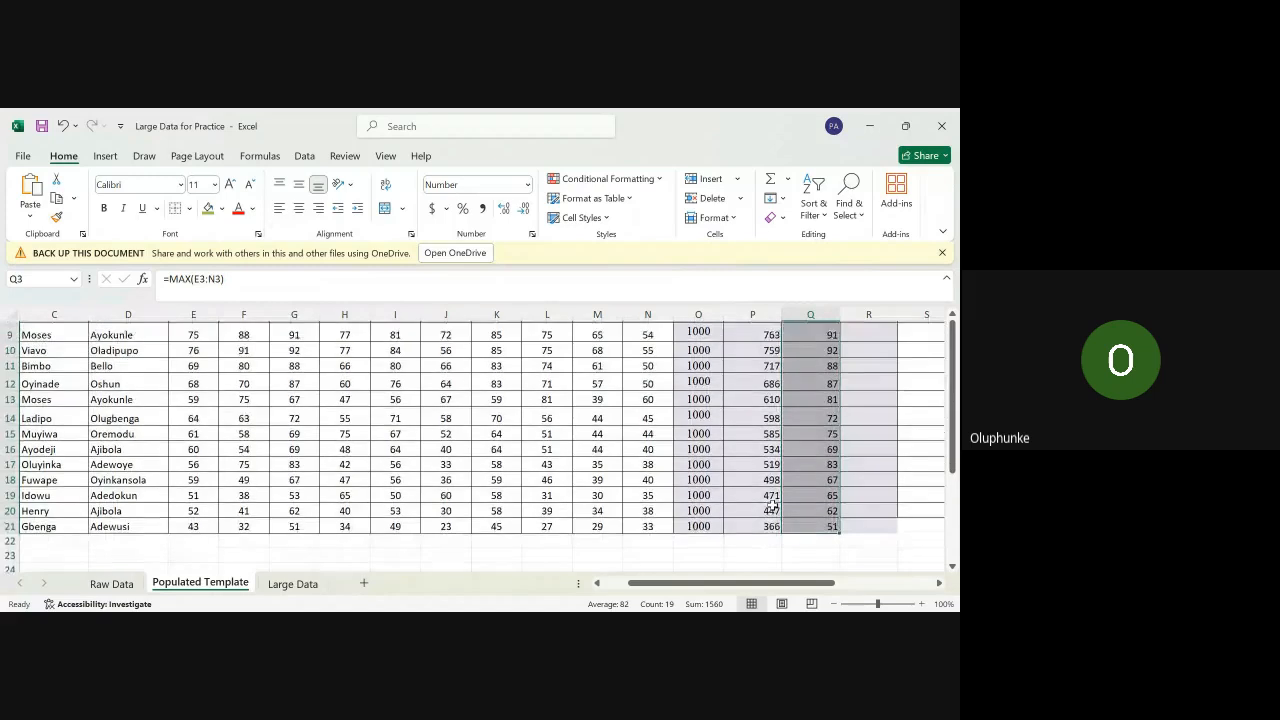
scroll(772, 505, "up", 1)
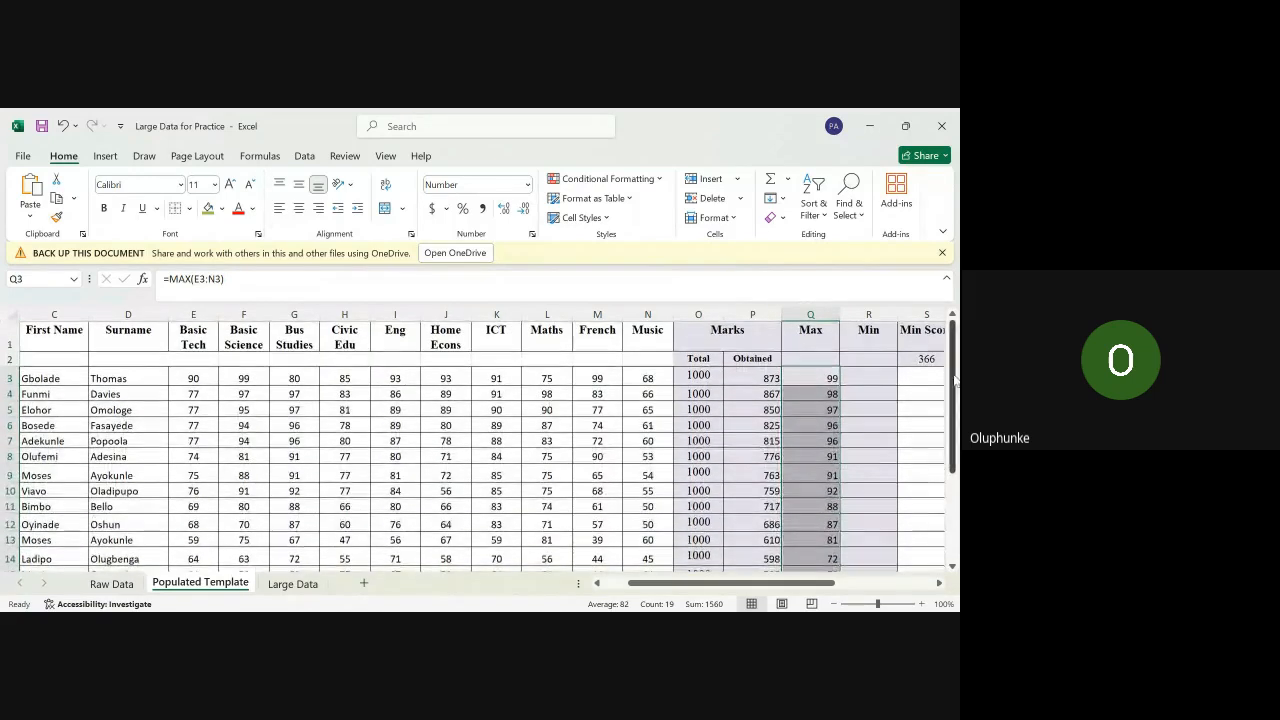
Step: Enter =MIN(E3:N3) in R3 to find the first student's lowest subject score
left_click(876, 372)
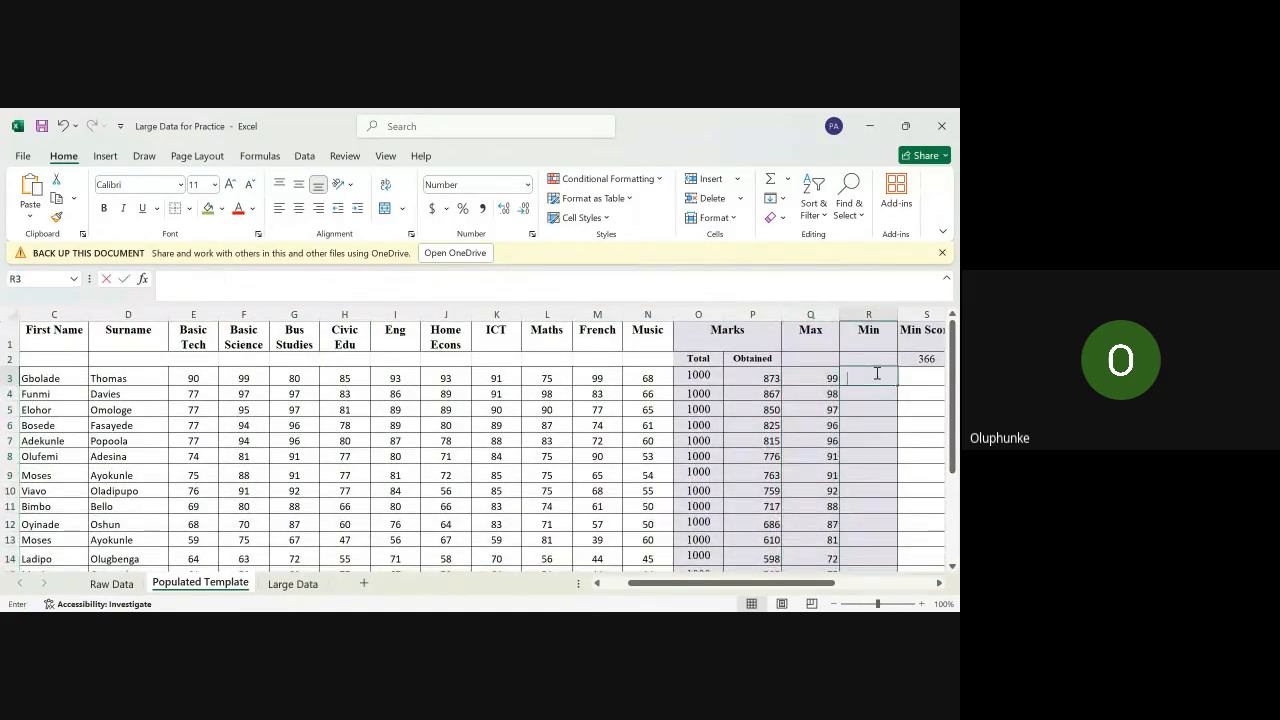
type("=Mai")
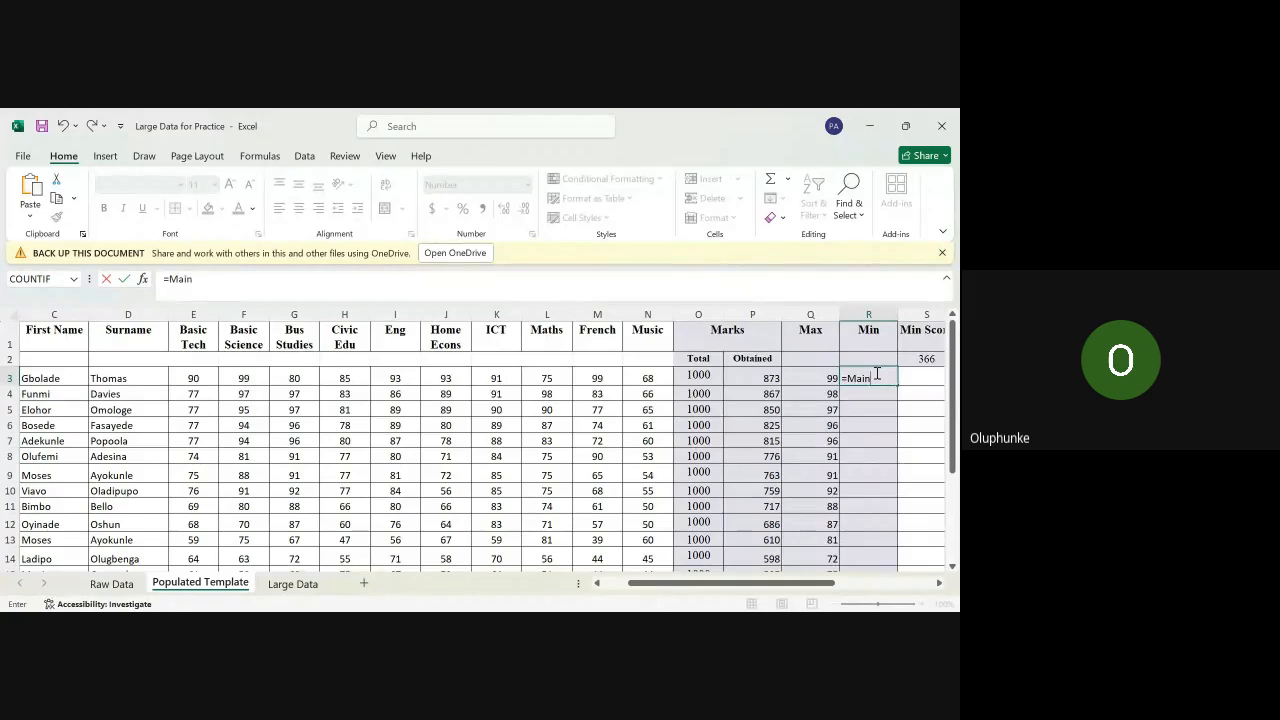
type("n")
key("BackSpace")
key("BackSpace")
key("BackSpace")
type("in(")
left_click_drag(189, 377, 634, 381)
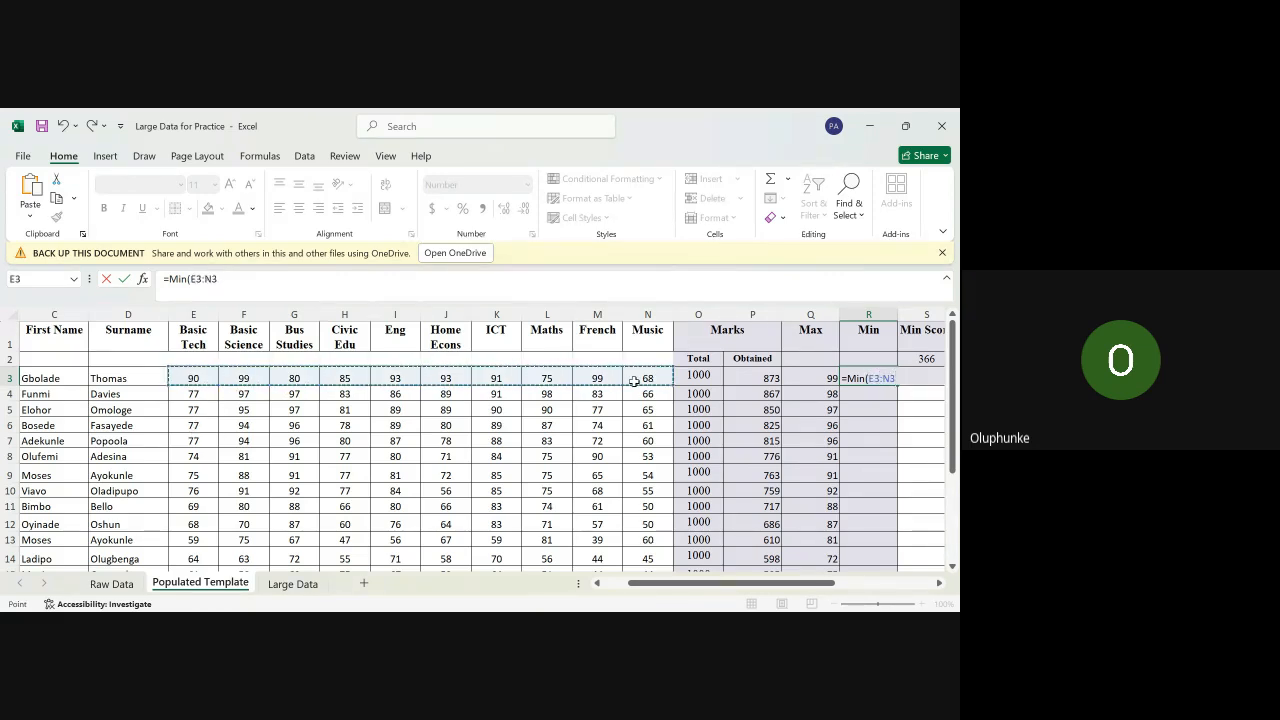
type(")")
key("Return")
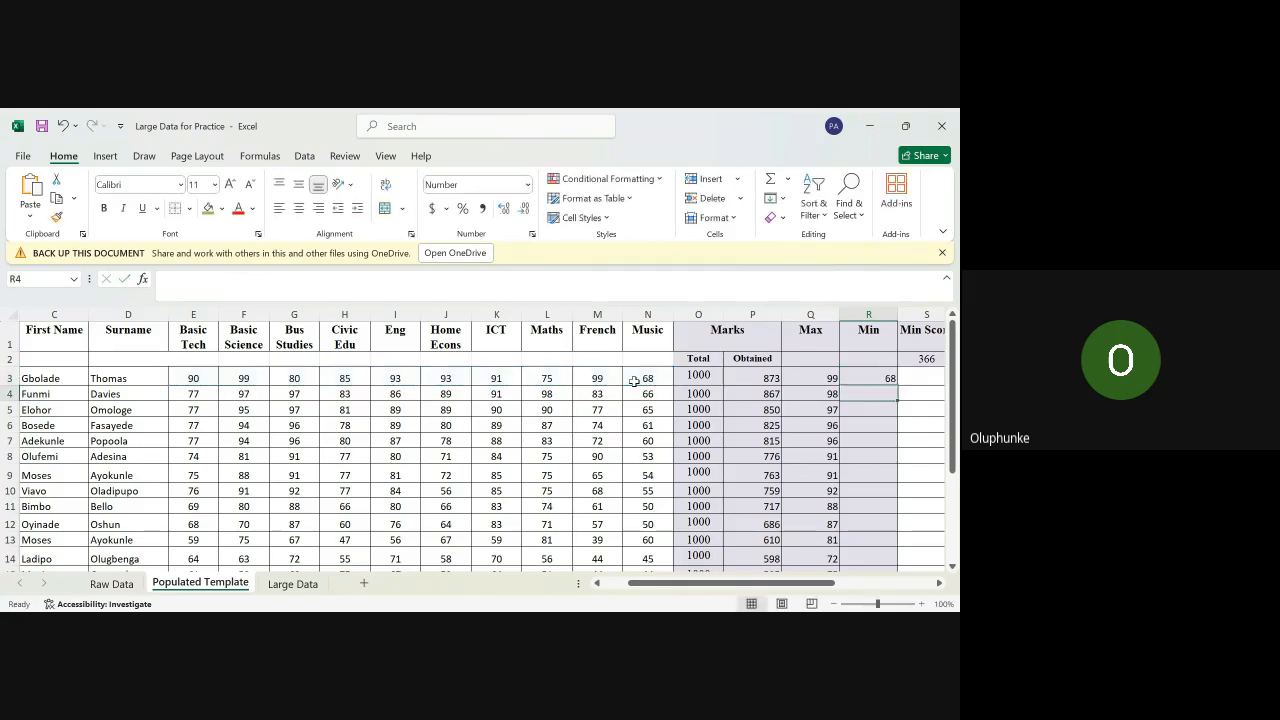
Step: Fill the MIN formula from R3 down the Min column for all students and review the filled column
left_click(857, 377)
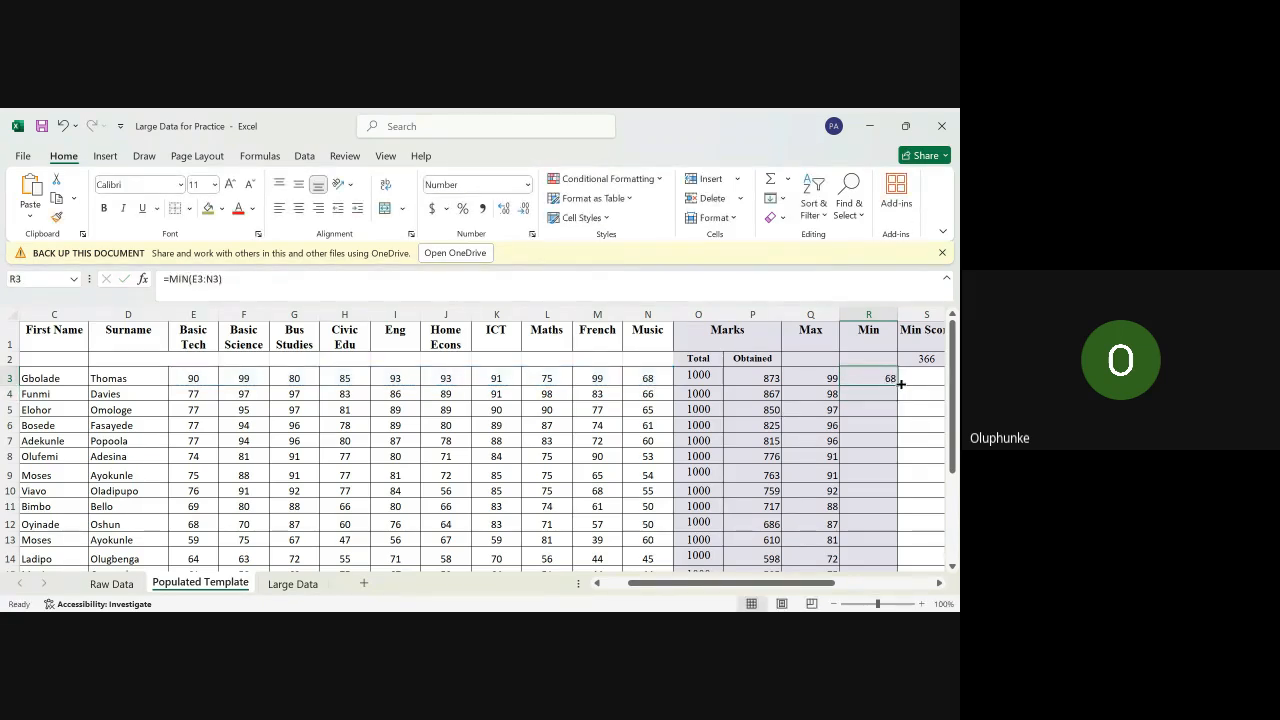
double_click(900, 383)
scroll(833, 457, "down", 3)
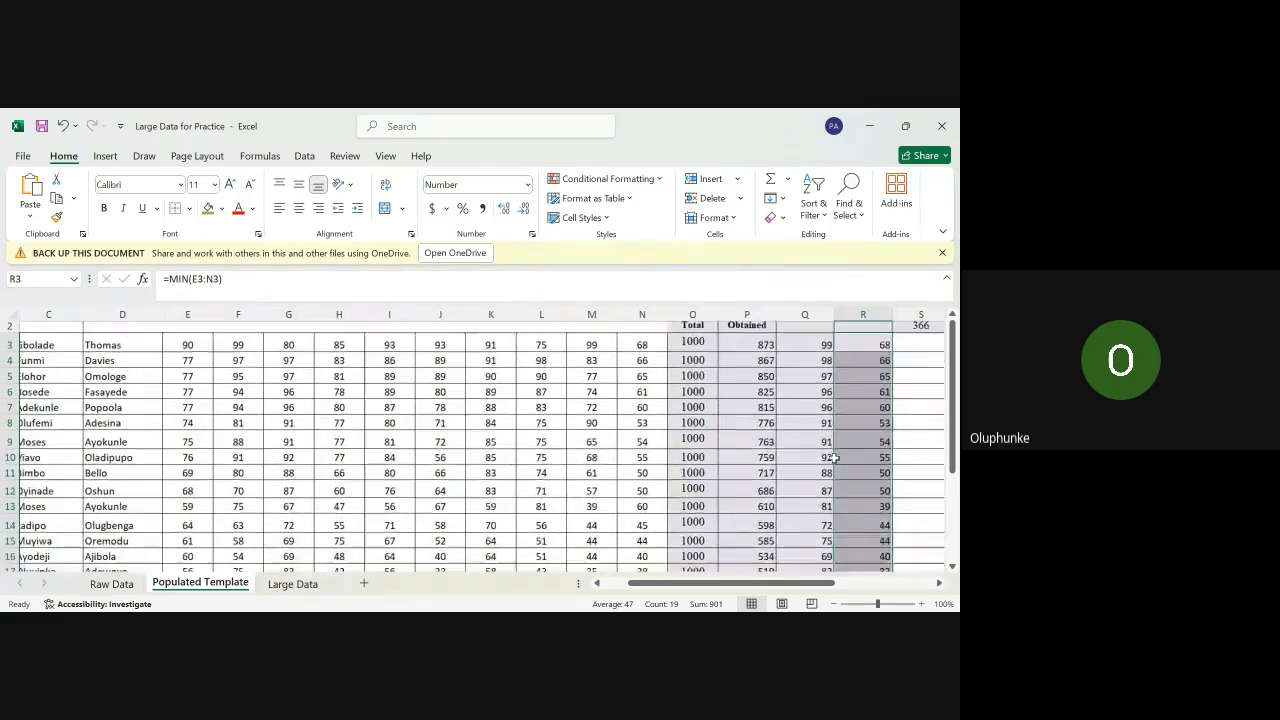
scroll(833, 457, "up", 3)
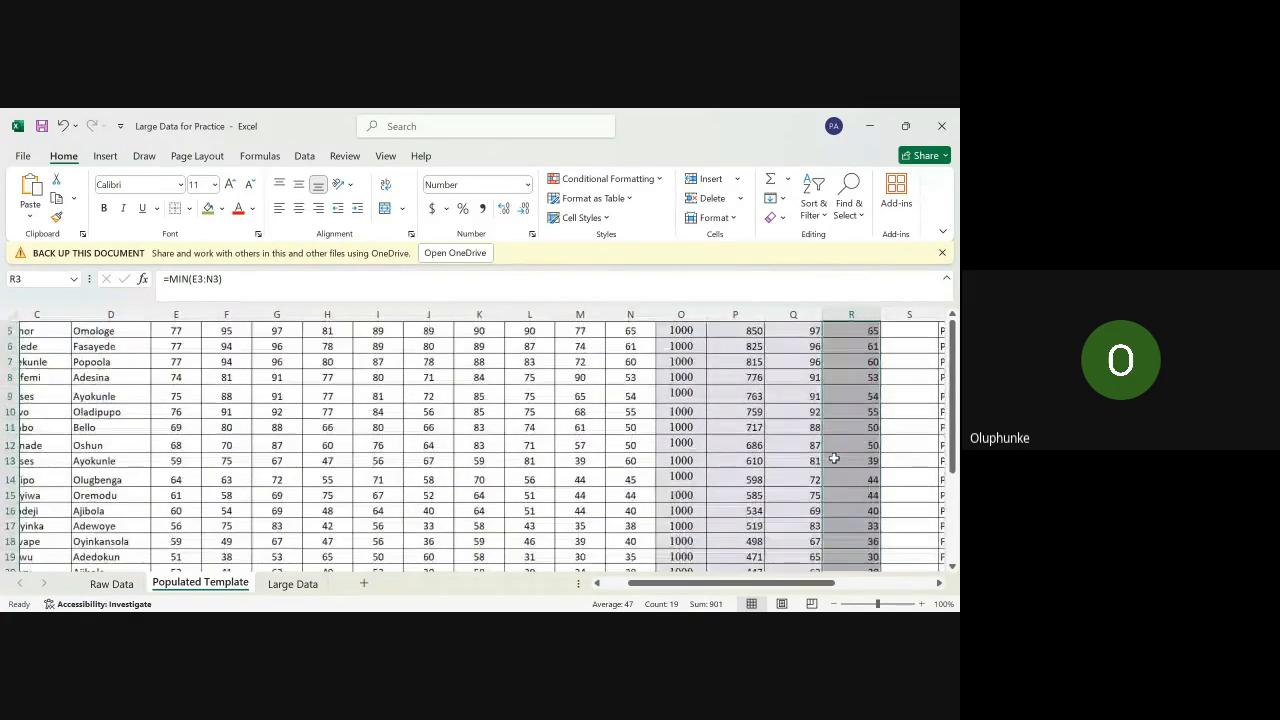
scroll(833, 457, "left", 1)
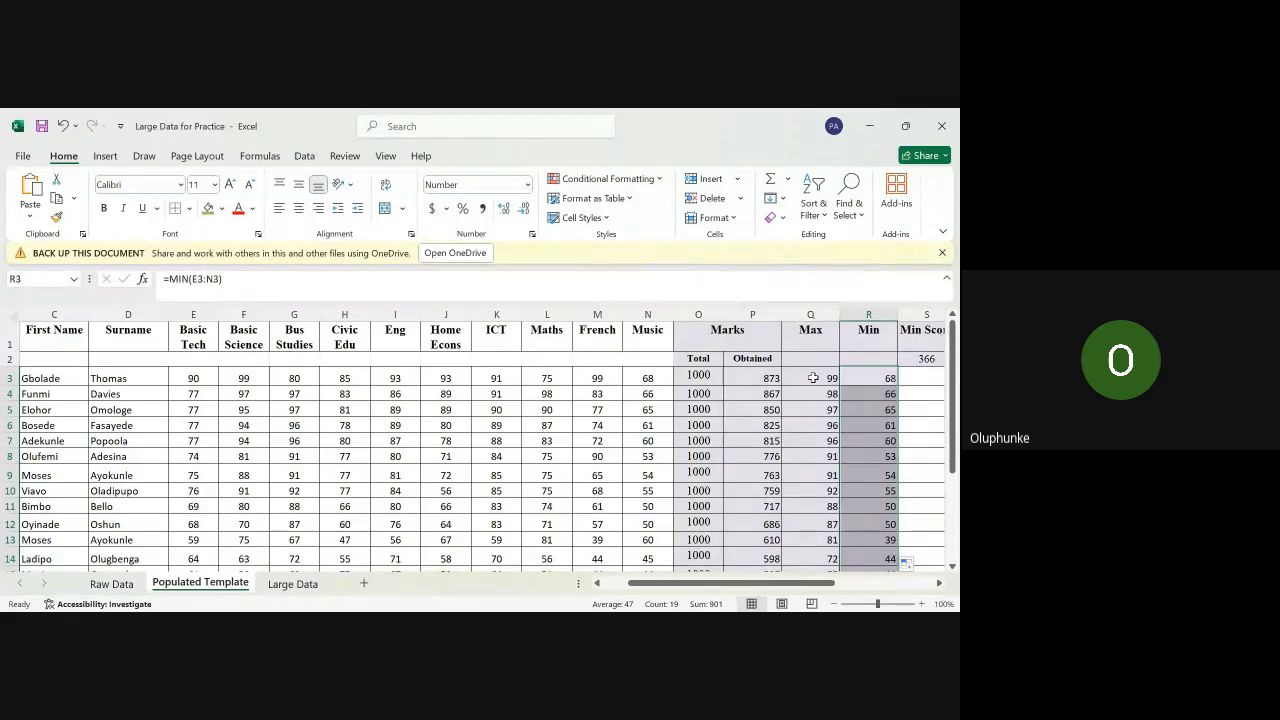
scroll(813, 378, "right", 1)
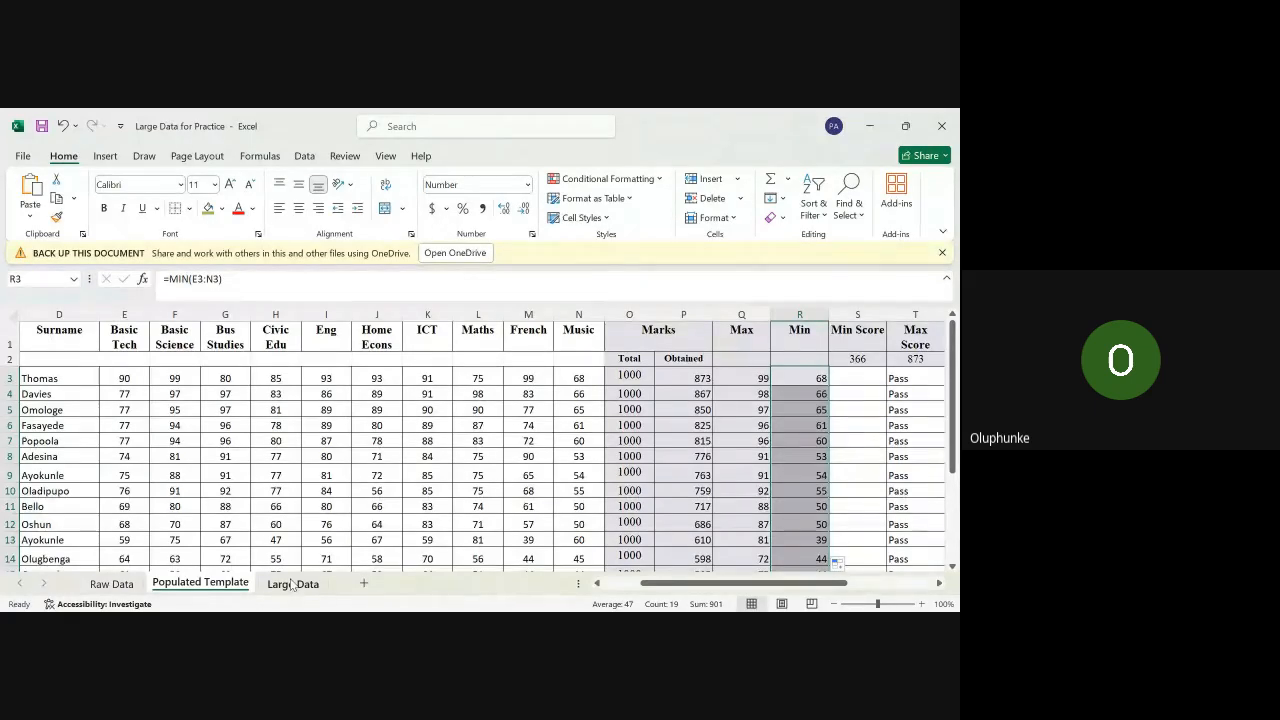
Step: On the Large Data sheet, enter =MAX([Sales]) in K2 to find the highest value in the whole Sales column
left_click(292, 584)
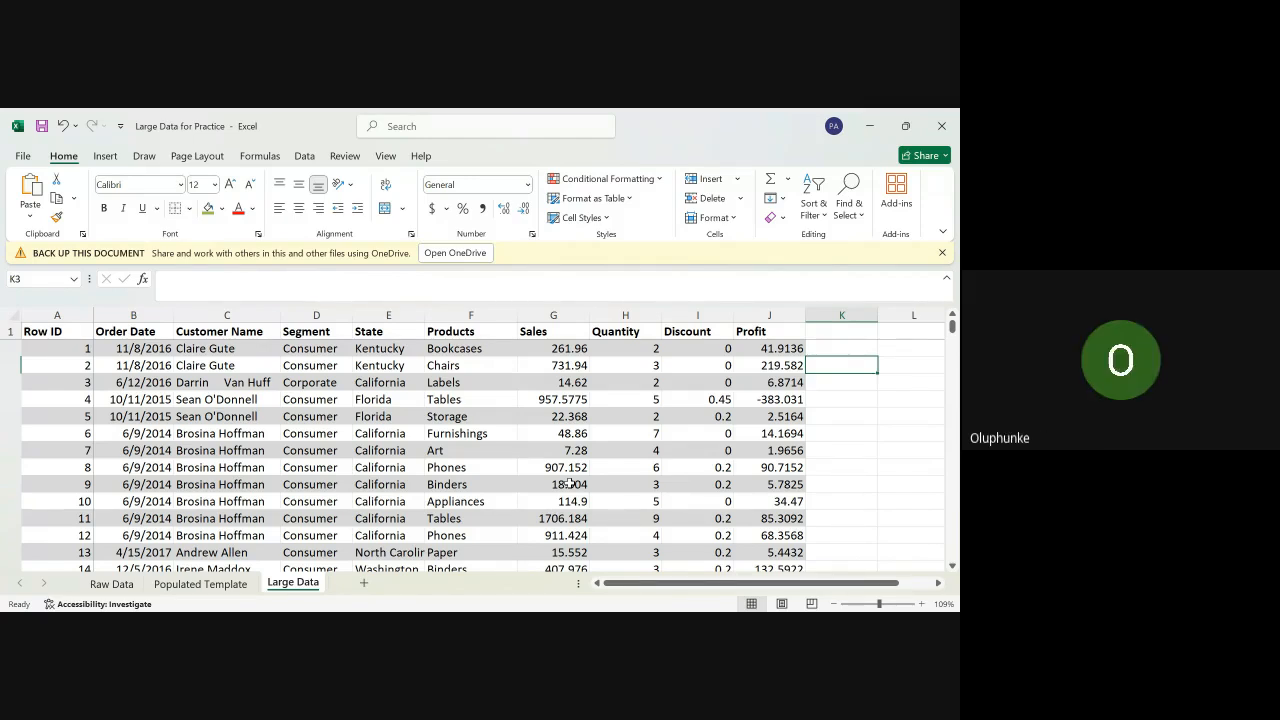
left_click(700, 384)
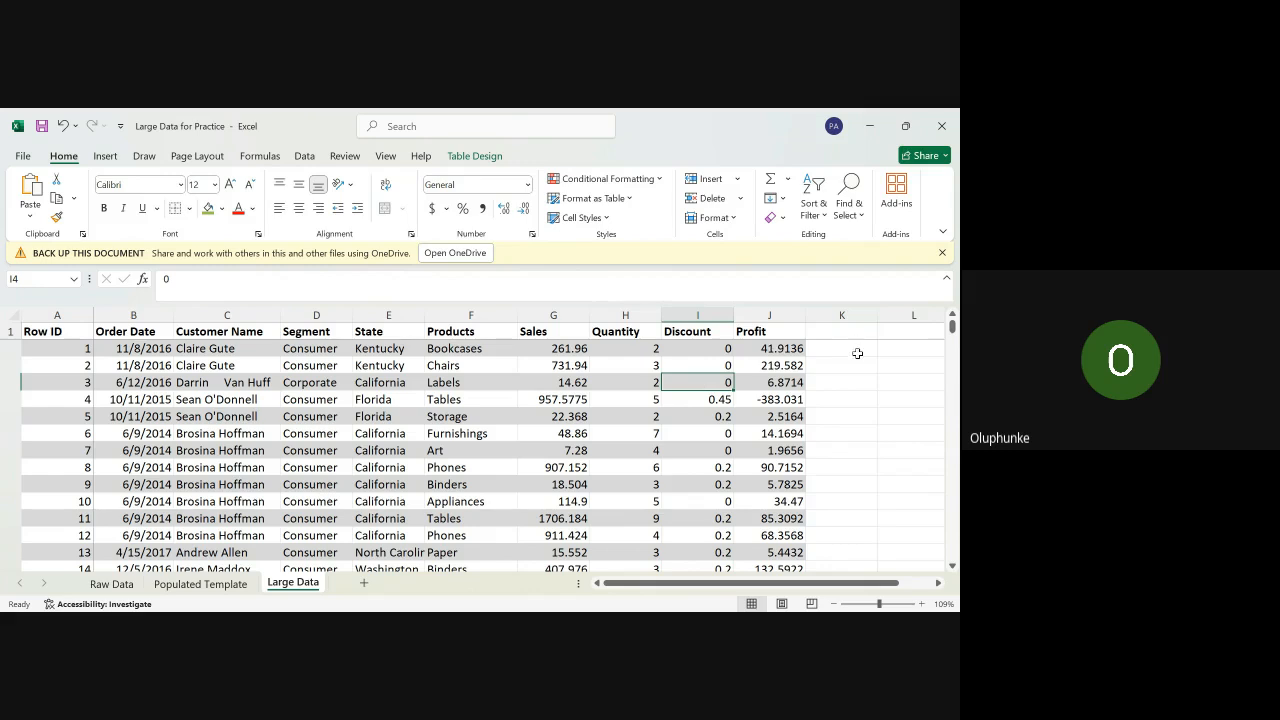
left_click(855, 347)
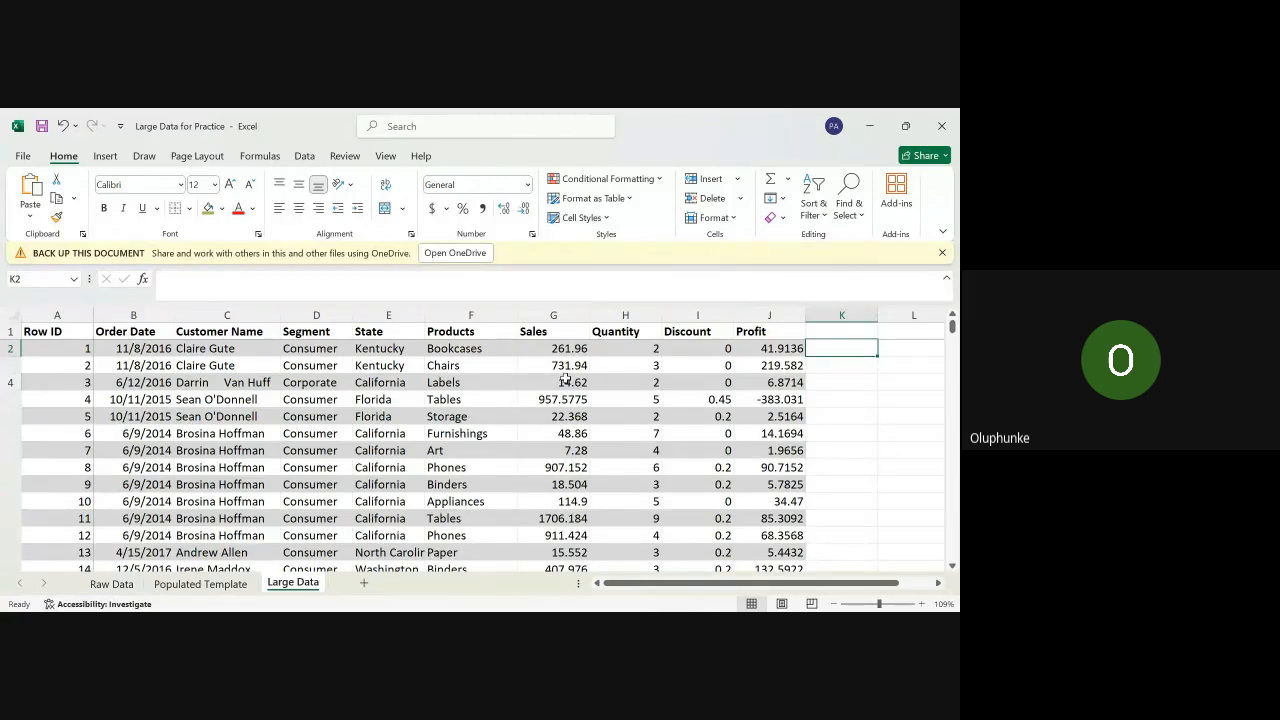
type("=")
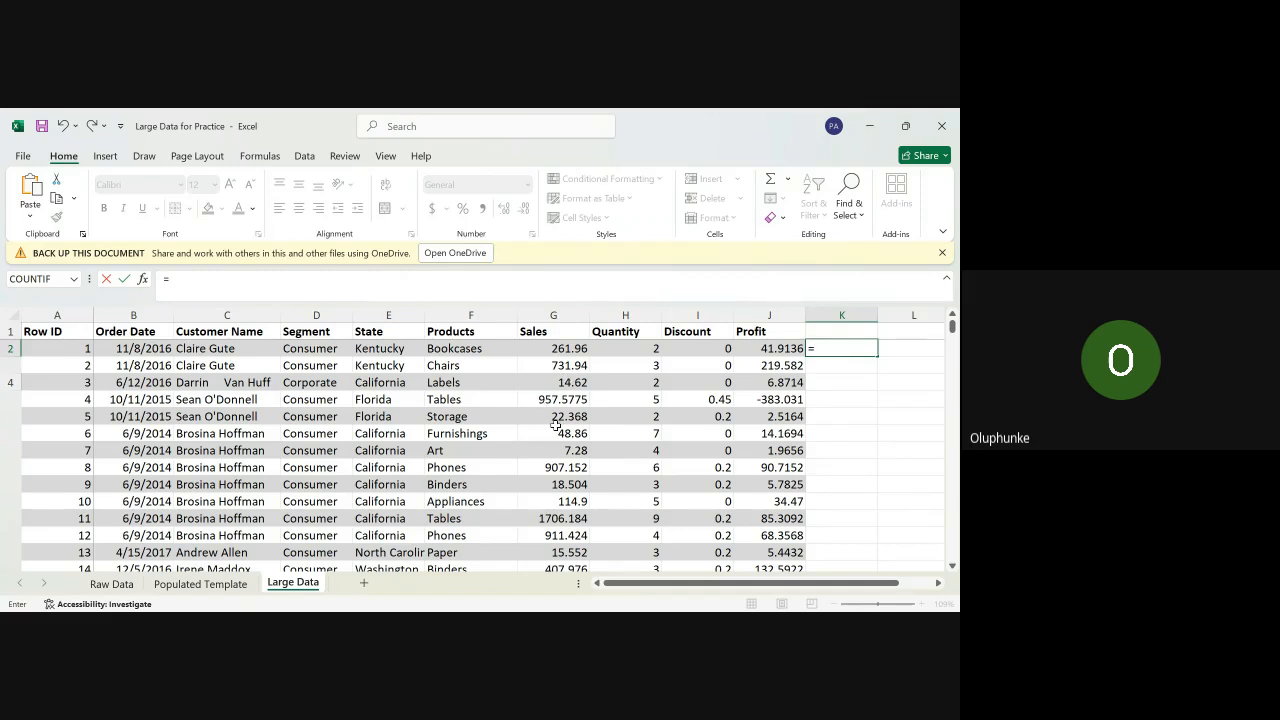
type("max(")
left_click(566, 352)
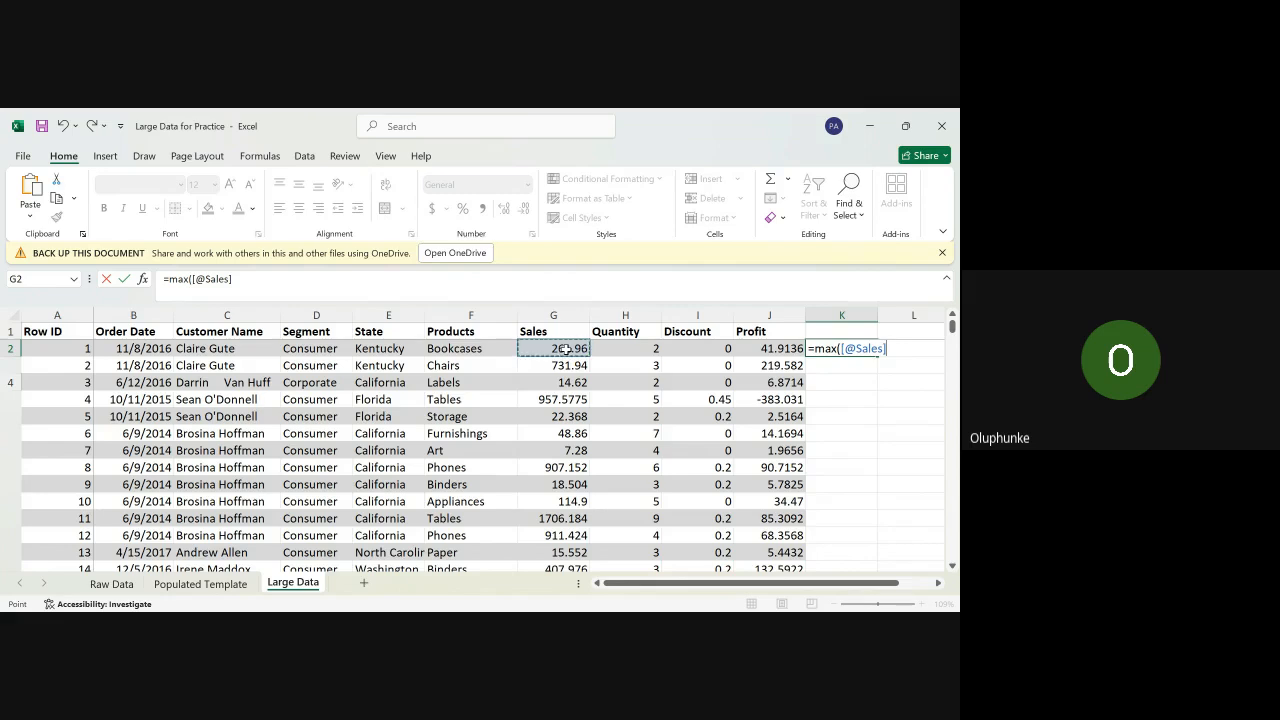
key("ctrl+shift+Down")
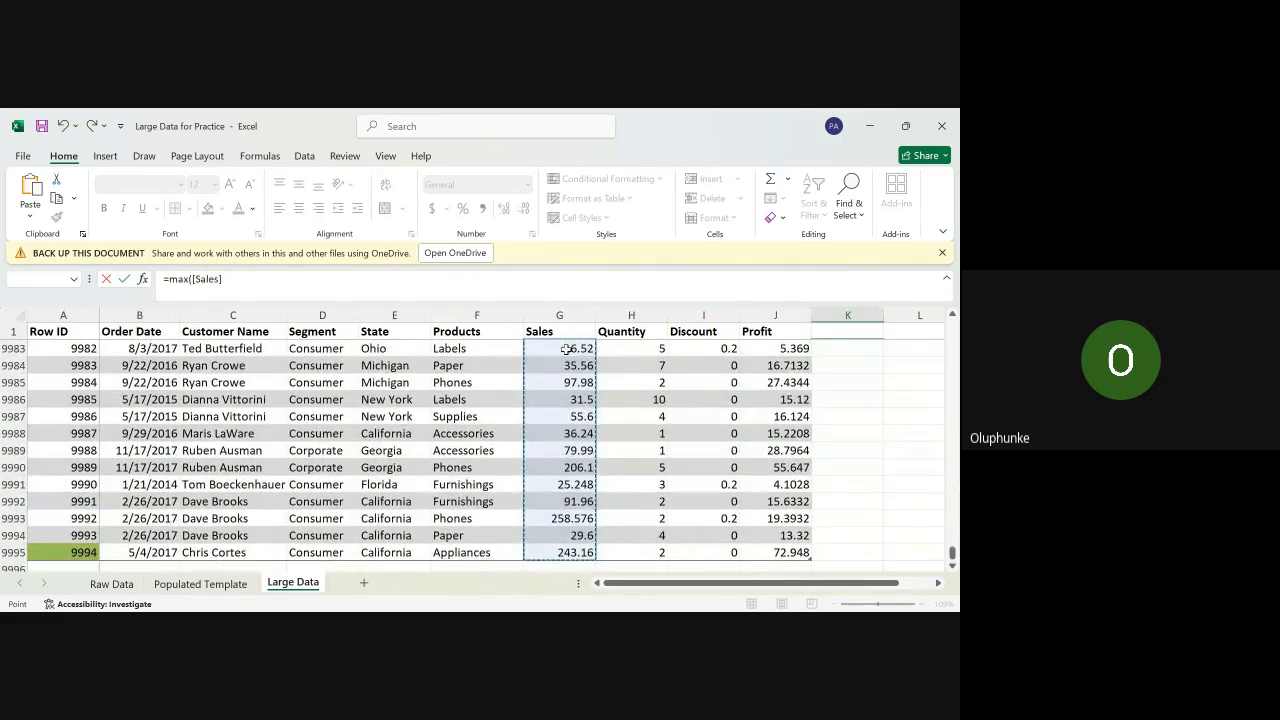
type(")")
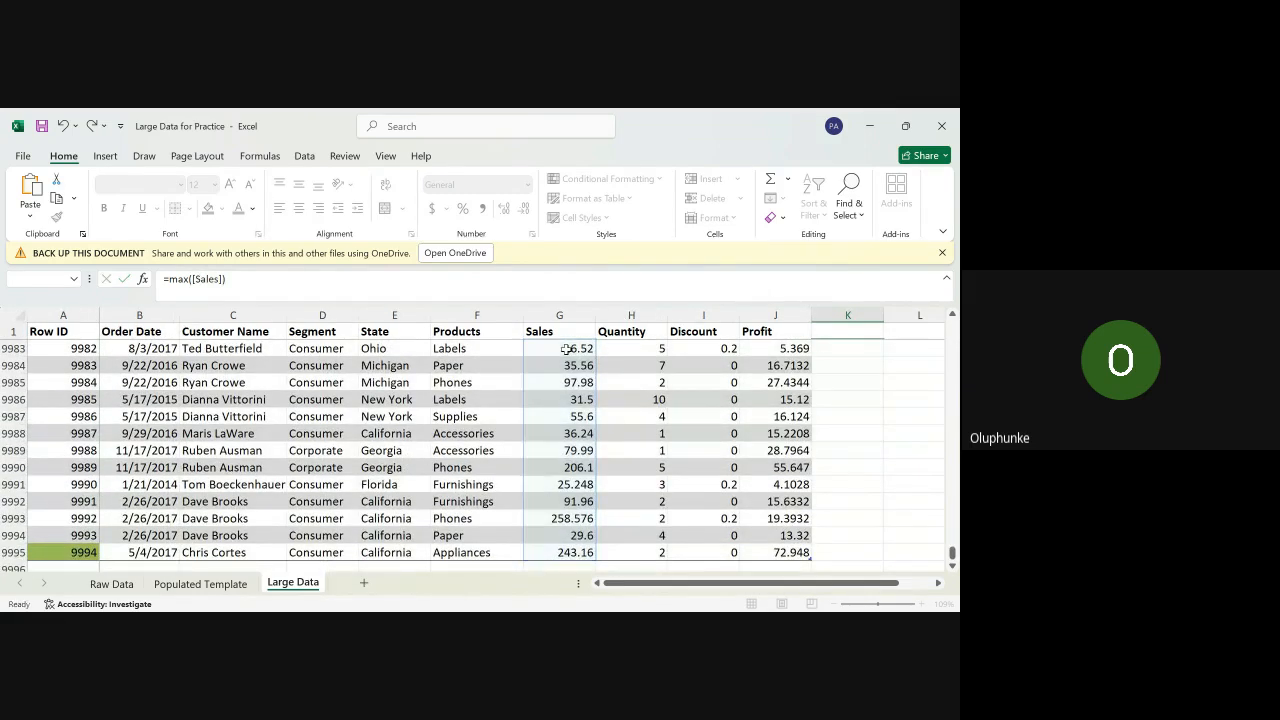
key("Return")
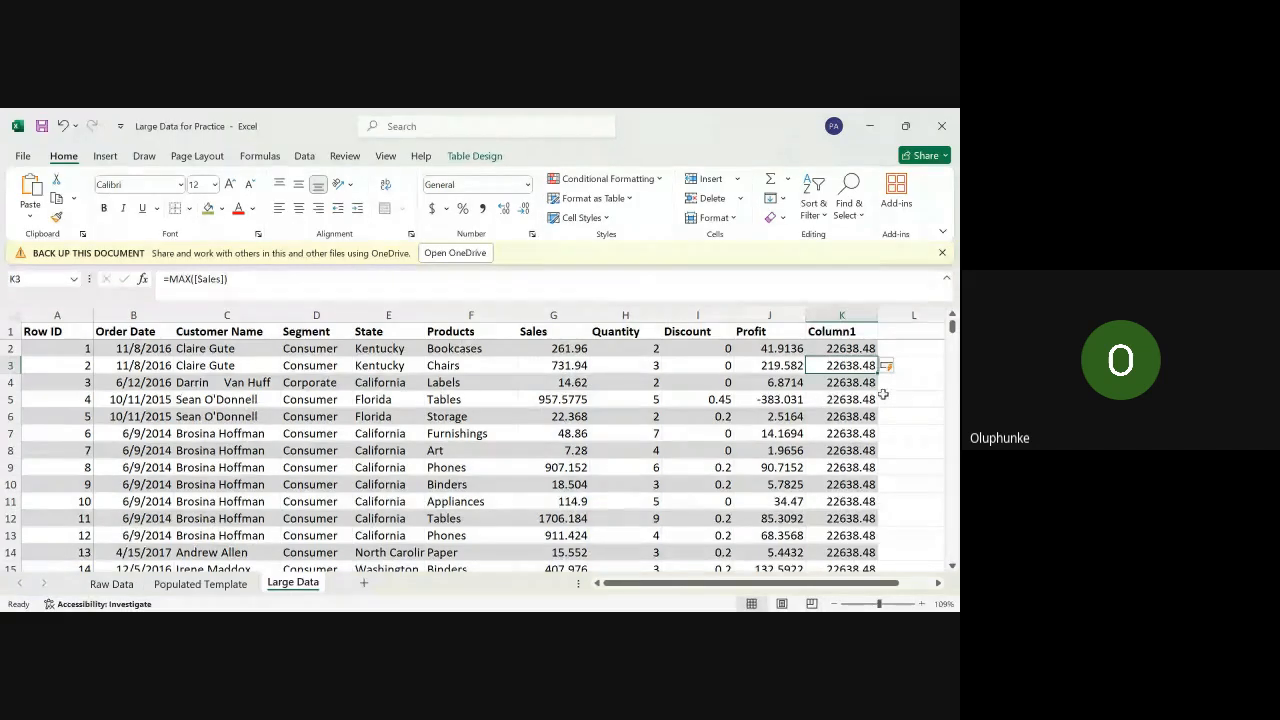
Step: Undo the automatic fill of the MAX formula down column K, keeping the formula only in K2
left_click(910, 352)
left_click(838, 345)
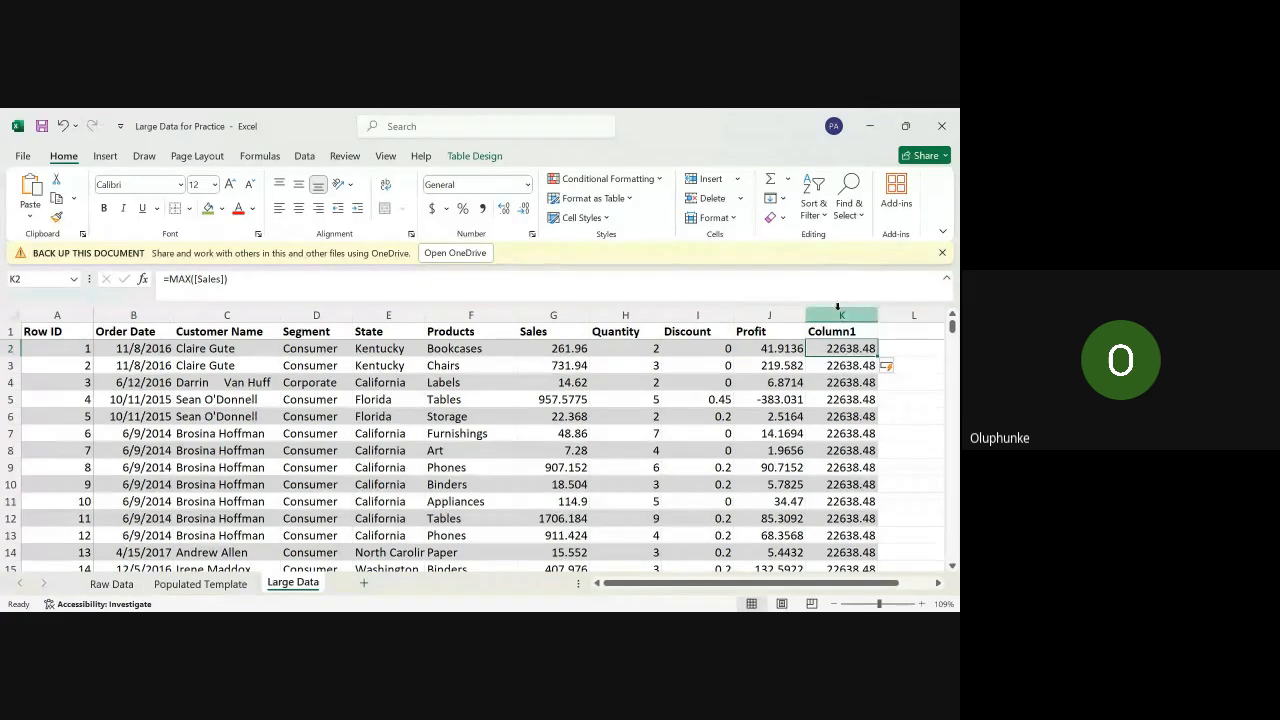
left_click(836, 365)
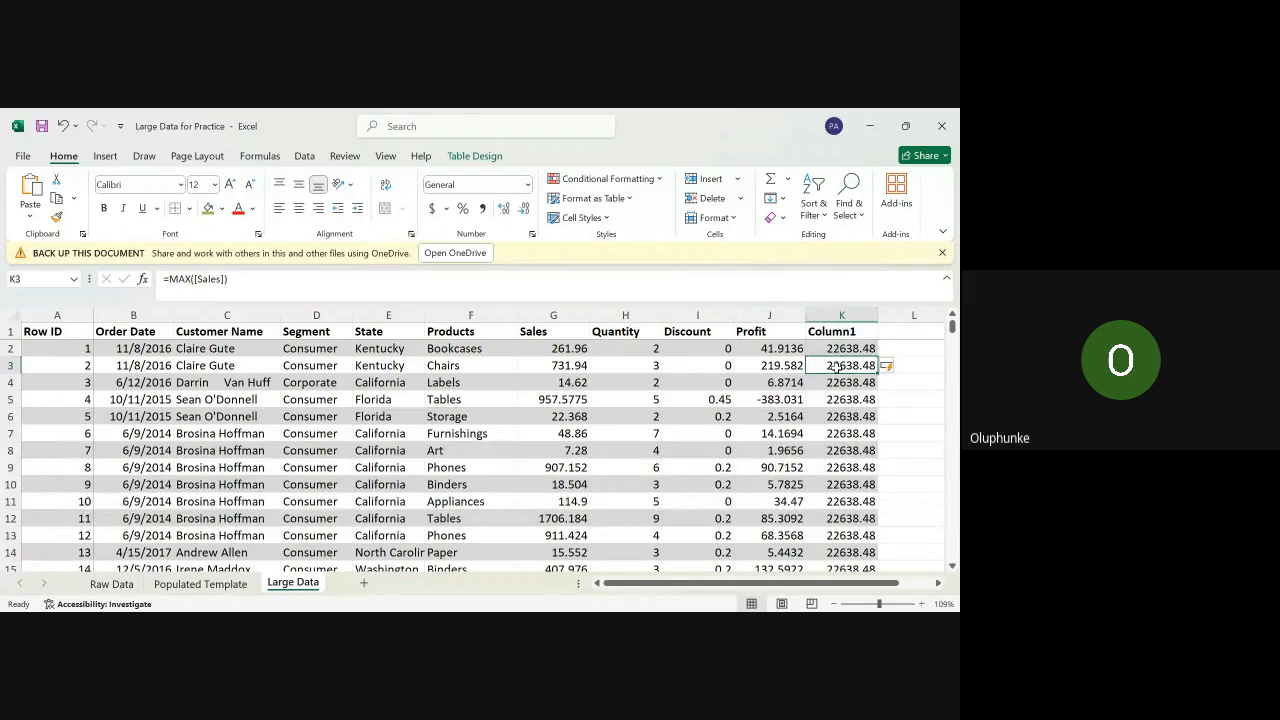
key("ctrl+z")
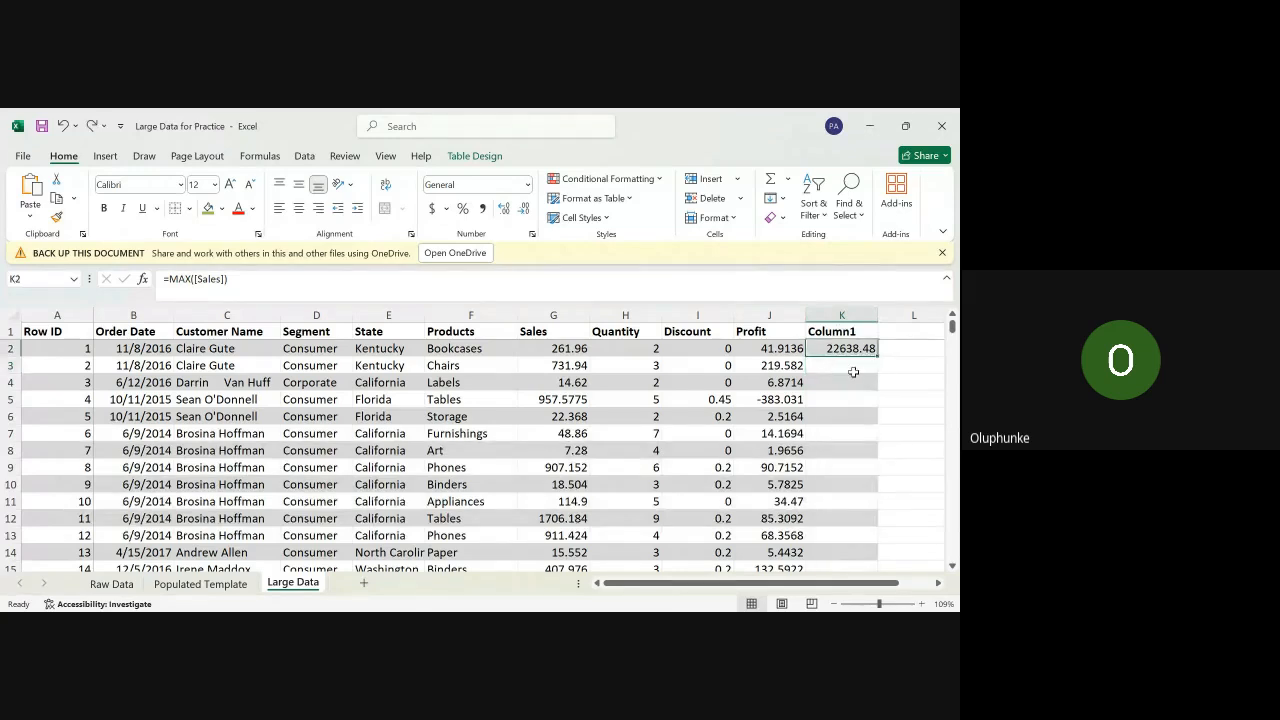
Step: Enter =MIN([Sales]) in K3 to find the lowest value in the whole Sales column, and reselect the cell
left_click(851, 377)
left_click(858, 364)
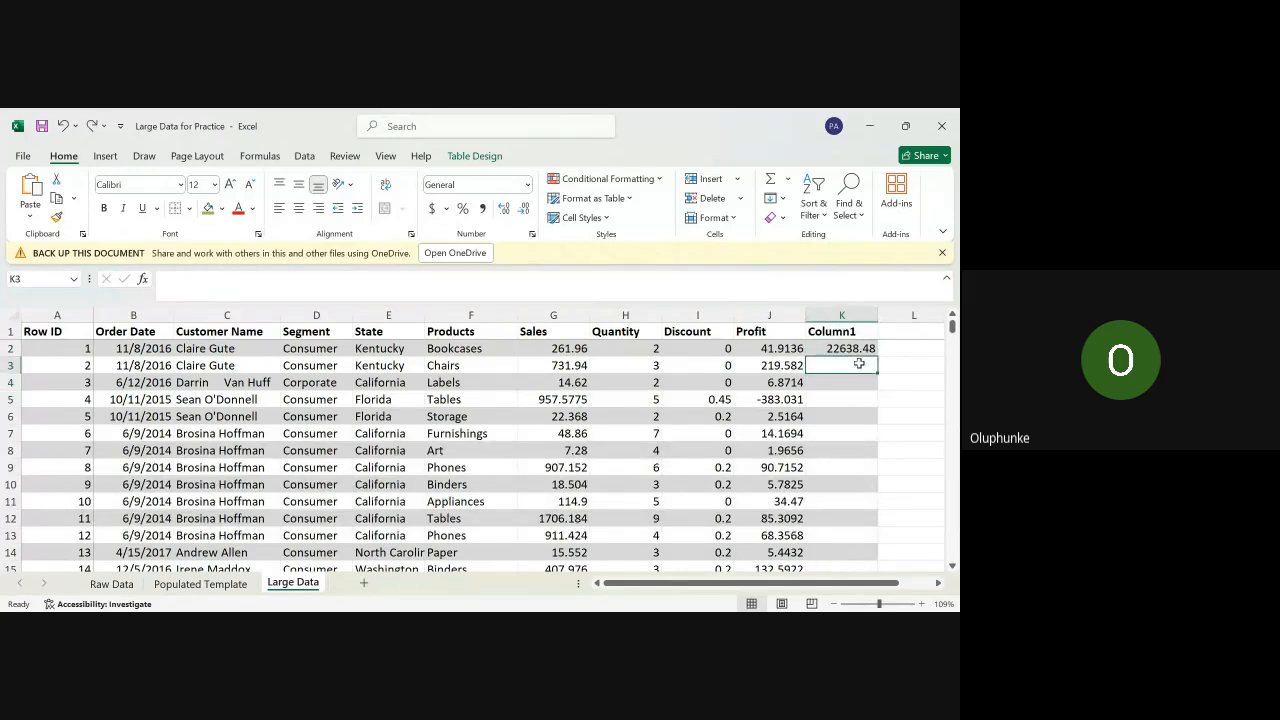
type("=")
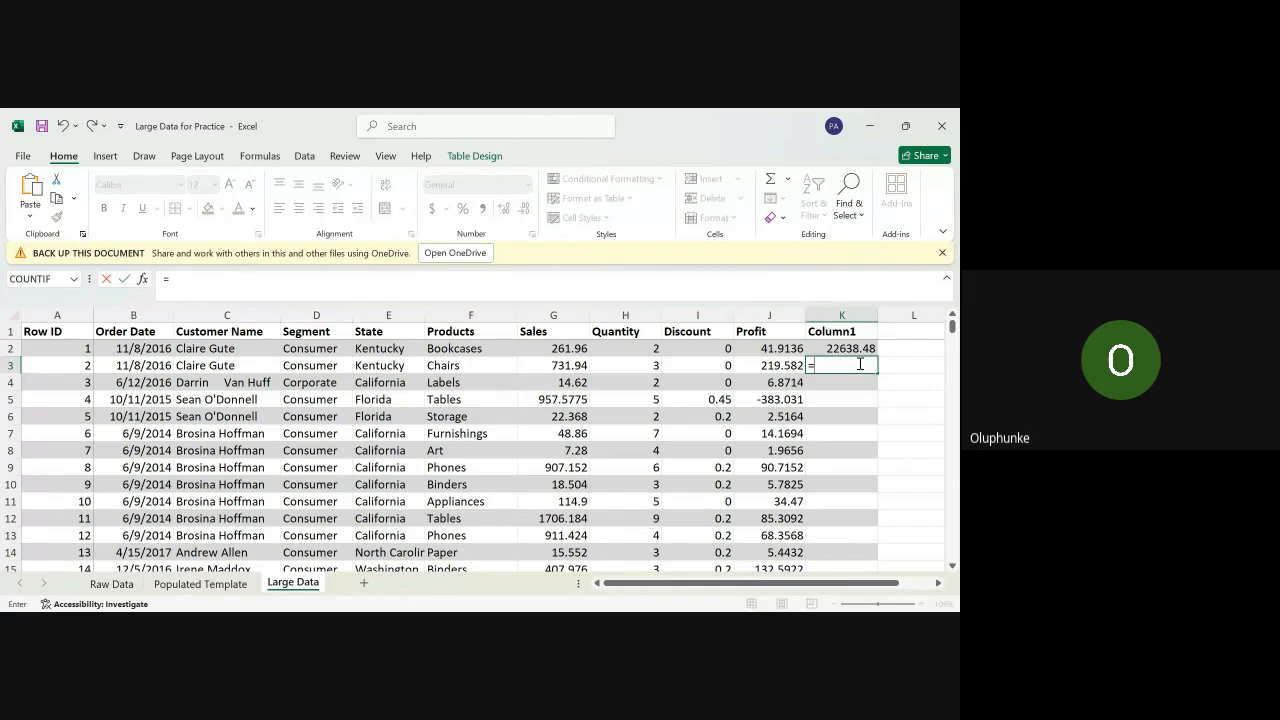
type("min(")
left_click(562, 348)
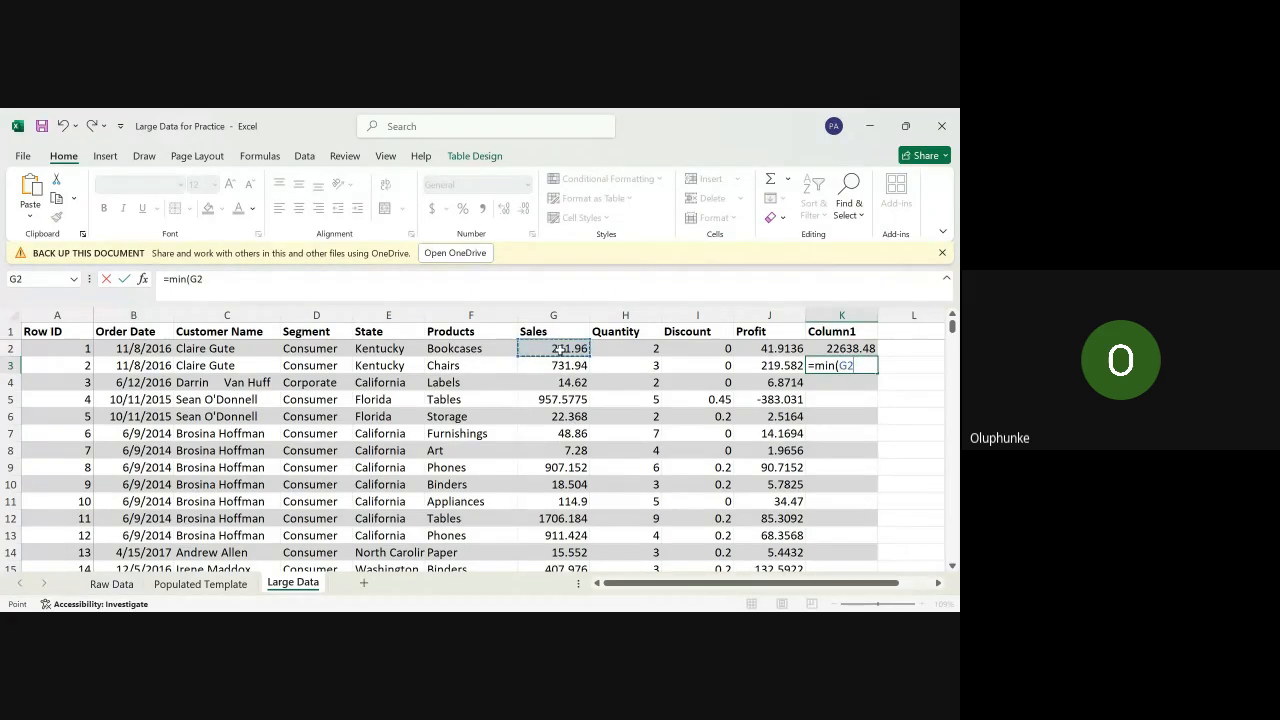
key("ctrl+shift+Down")
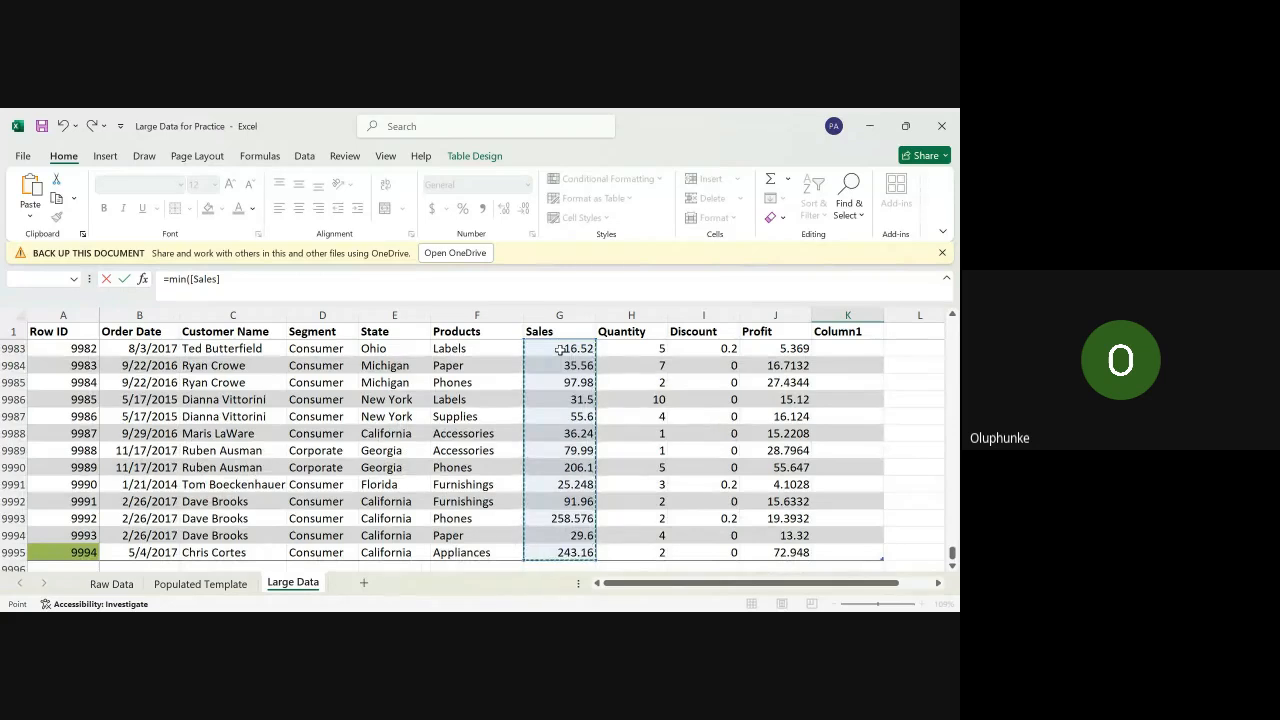
type(")")
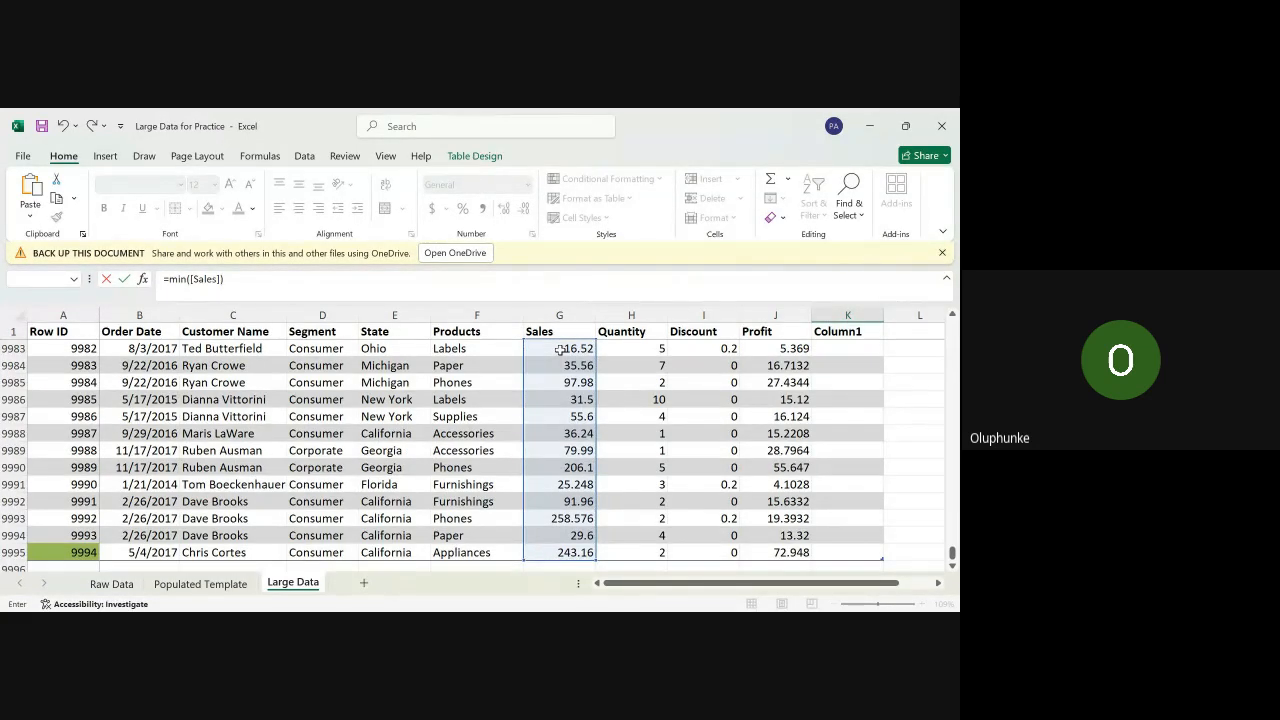
key("Return")
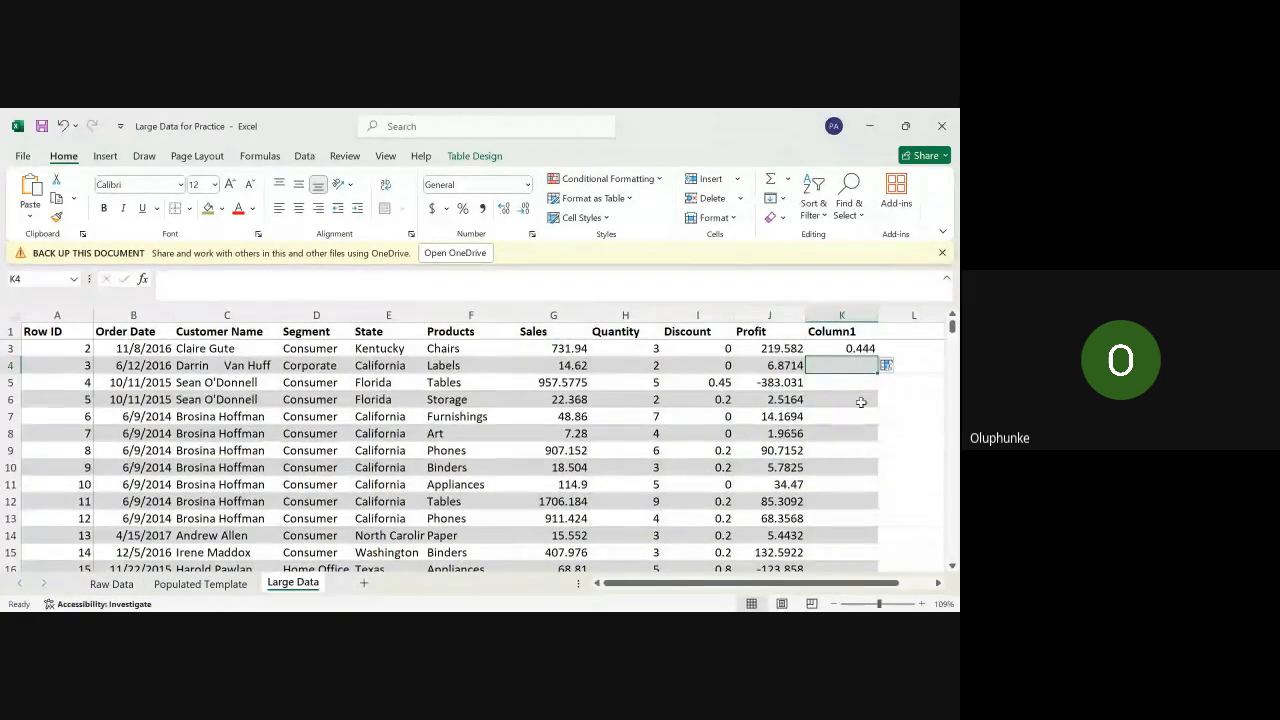
scroll(850, 438, "up", 1)
scroll(850, 438, "down", 1)
left_click(837, 365)
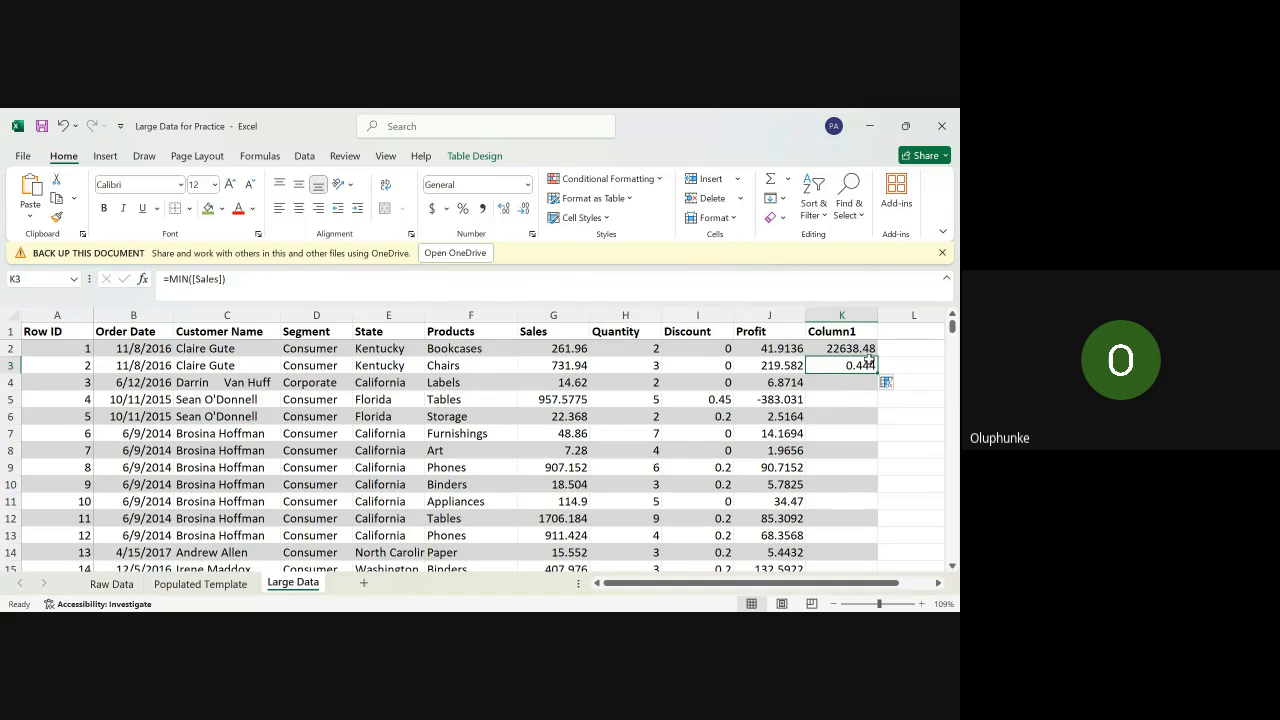
Step: Return to the Populated Template sheet and inspect the Min Score formula in S2
left_click(187, 584)
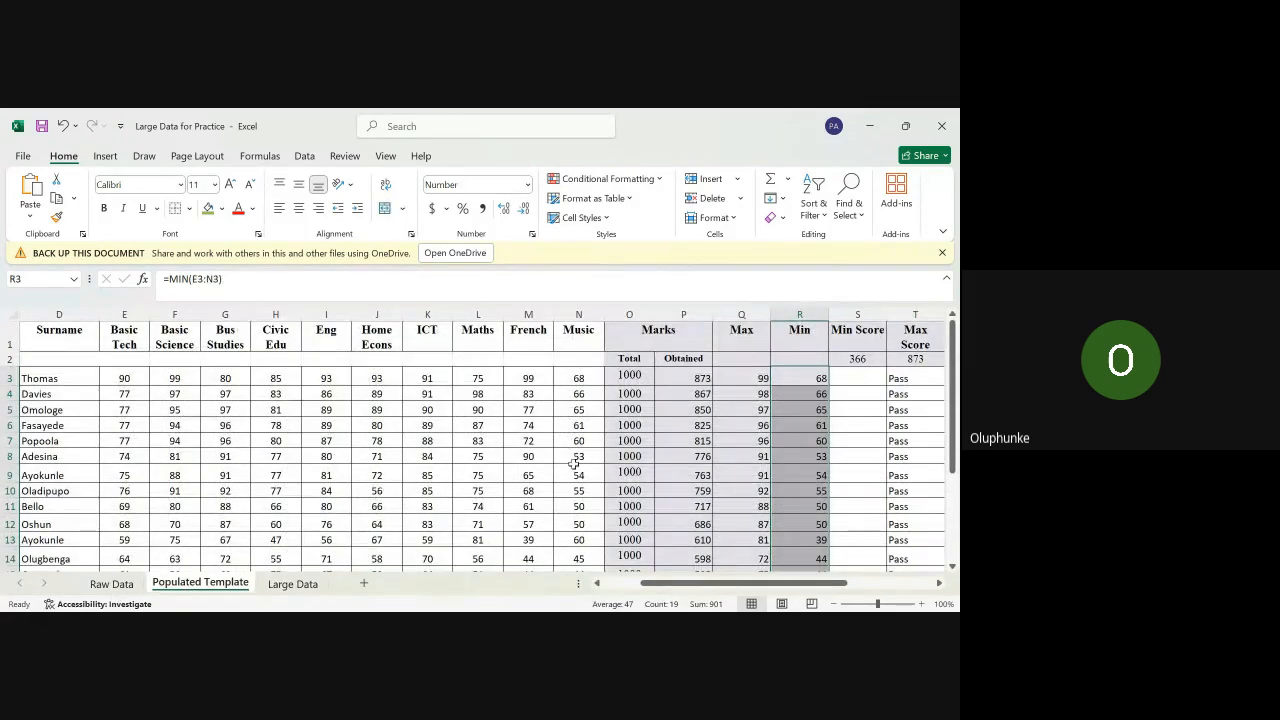
scroll(733, 424, "right", 3)
scroll(733, 424, "right", 2)
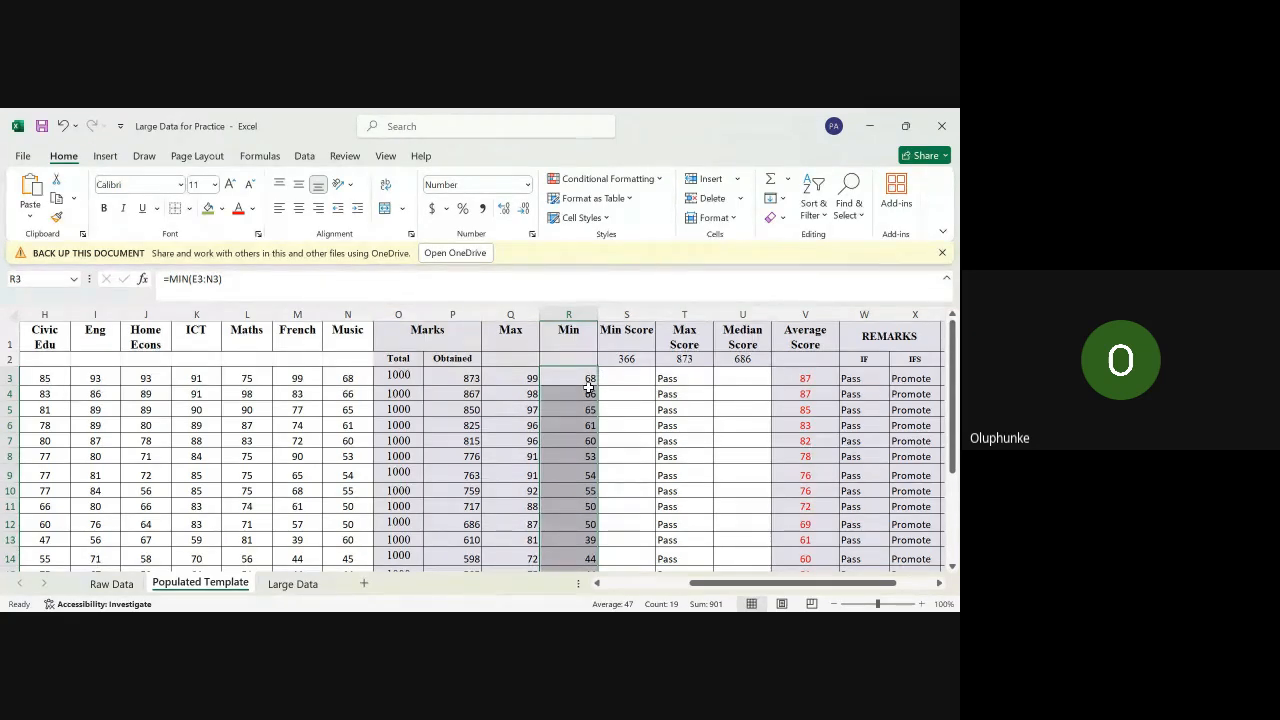
left_click(628, 356)
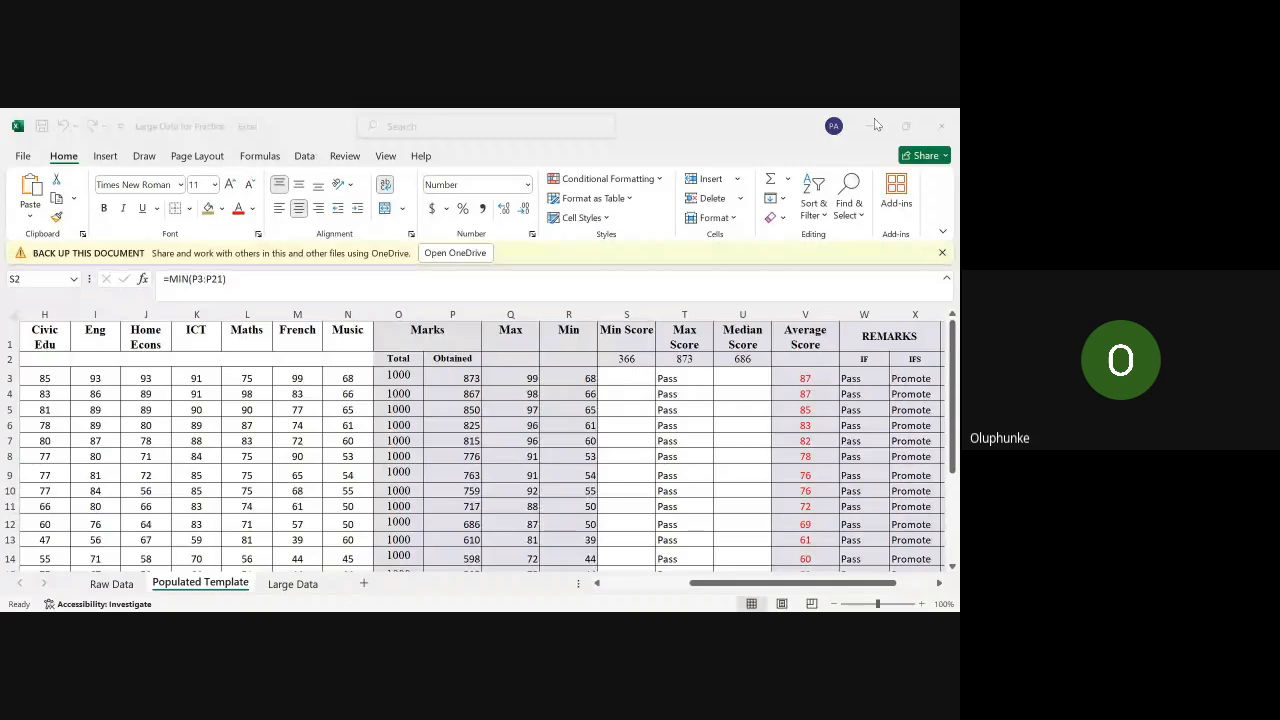
left_click(874, 120)
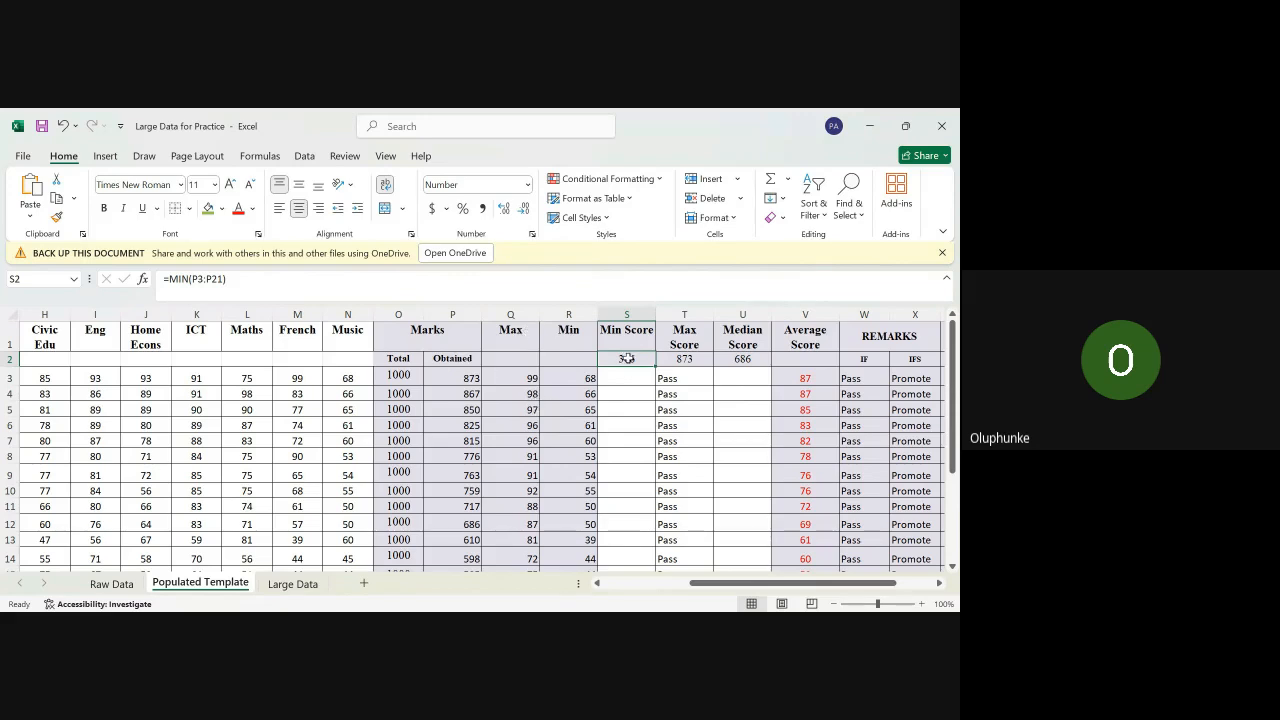
Step: Look through the Obtained marks in column P from the first student to below the last one and back
left_click(466, 381)
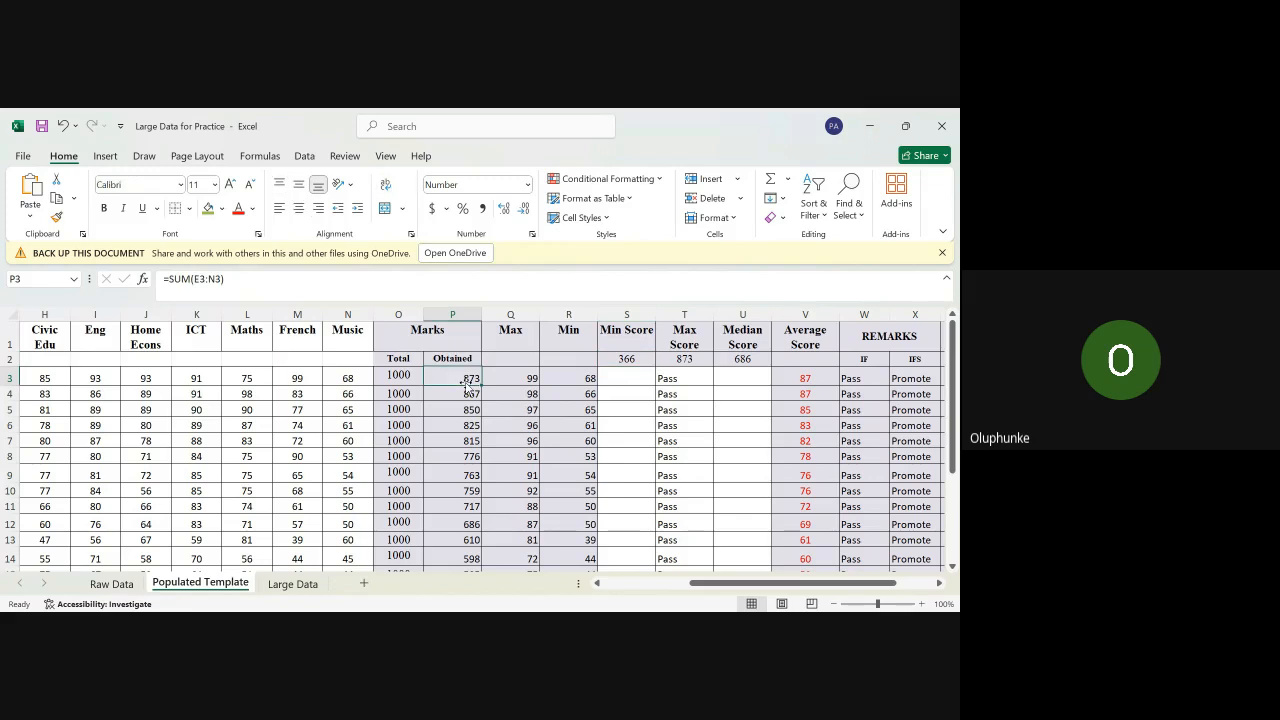
key("Down")
key("Down")
key("Down")
key("Down")
key("Down")
key("Down")
key("Down")
key("Down")
key("Down")
key("Down")
key("Down")
key("Down")
key("Down")
key("Down")
key("Down")
key("Down")
key("Down")
key("Down")
key("Down")
key("Down")
key("Down")
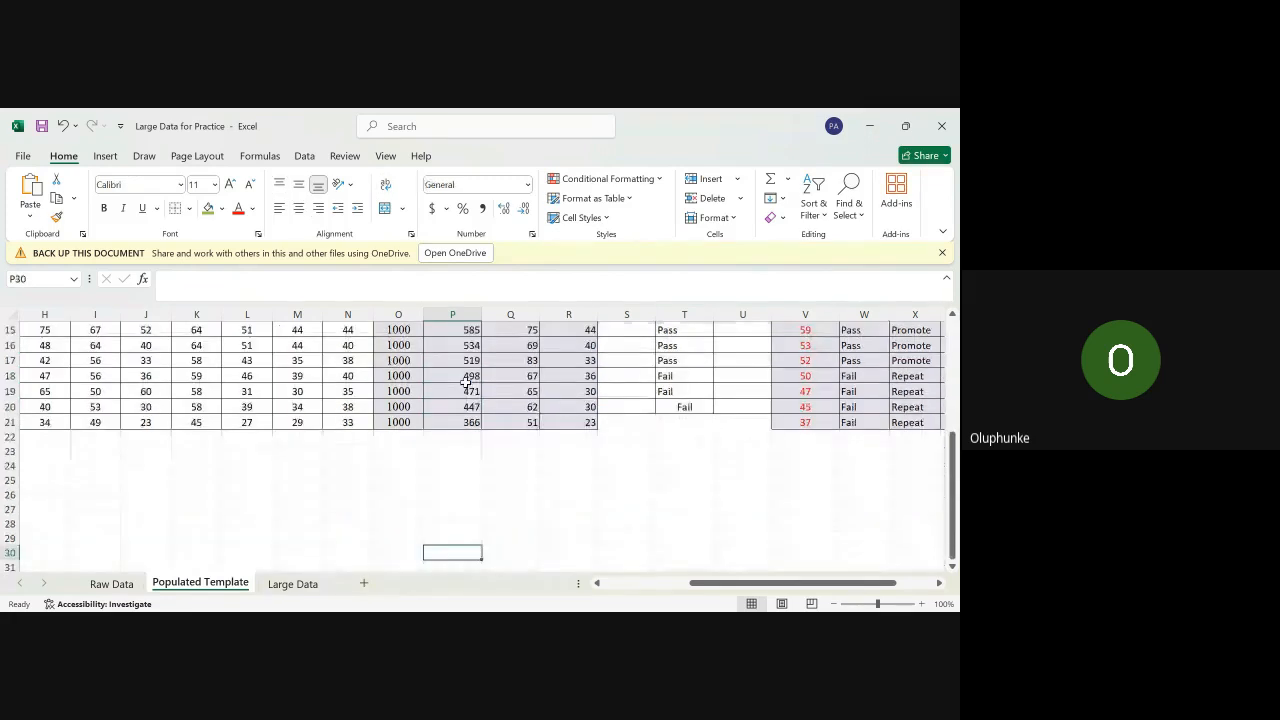
key("Up")
key("Up")
key("Up")
key("Up")
key("Up")
key("Up")
key("Up")
key("Up")
key("Up")
key("Up")
key("Up")
key("Up")
key("Up")
key("Up")
key("Up")
key("Up")
key("Up")
key("Up")
key("Up")
key("Up")
key("Up")
key("Up")
key("Up")
key("Up")
key("Up")
key("Up")
key("Up")
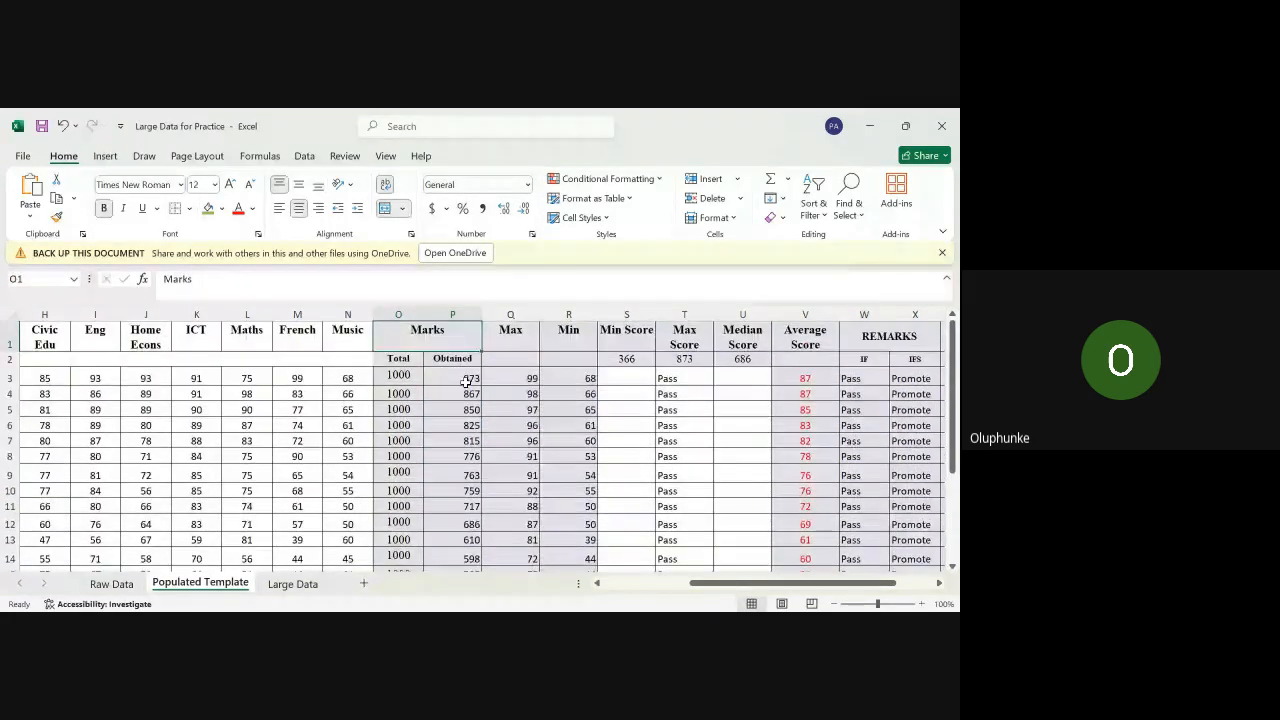
Step: Inspect the cell range referenced by the Min Score formula in S2 without changing it
left_click(628, 359)
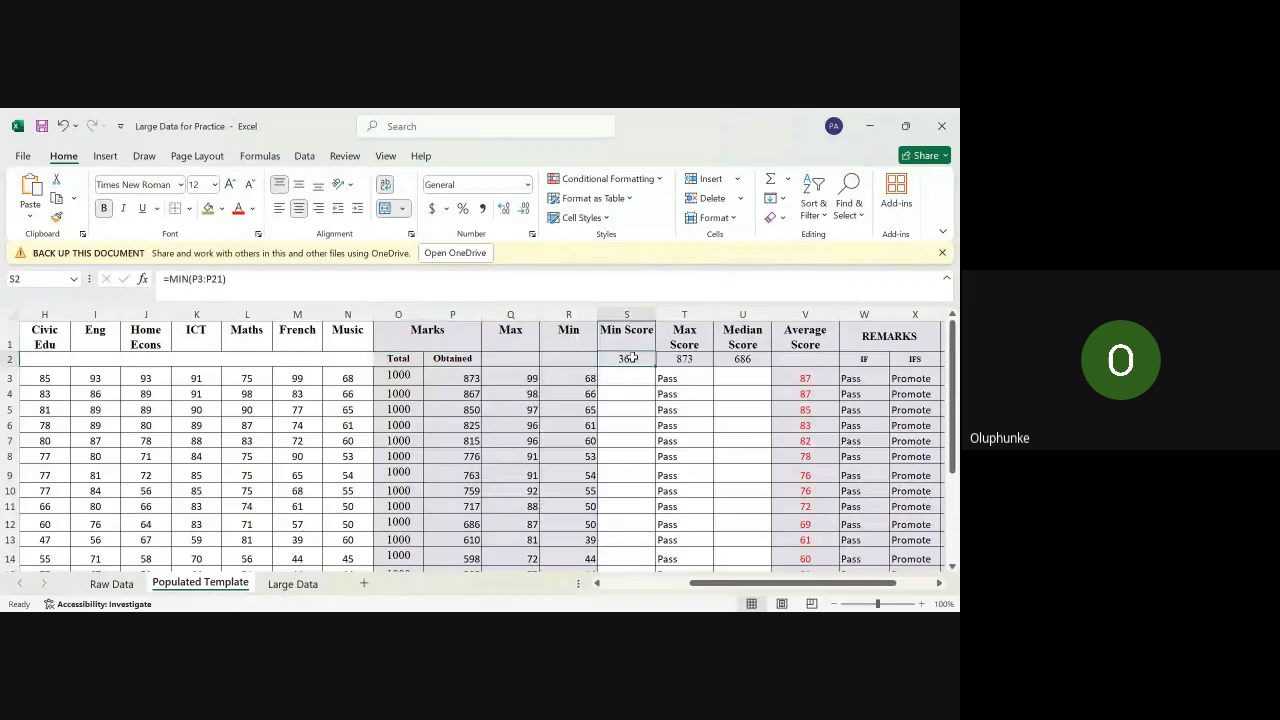
double_click(630, 360)
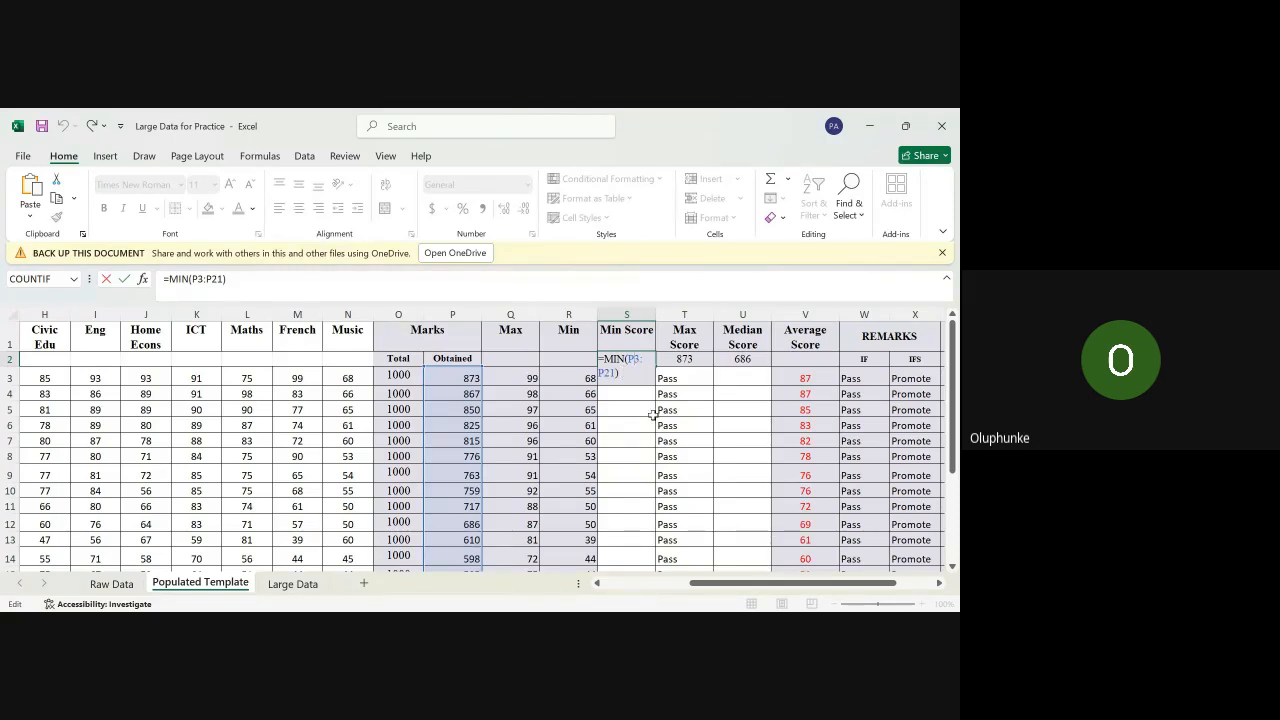
left_click(627, 469)
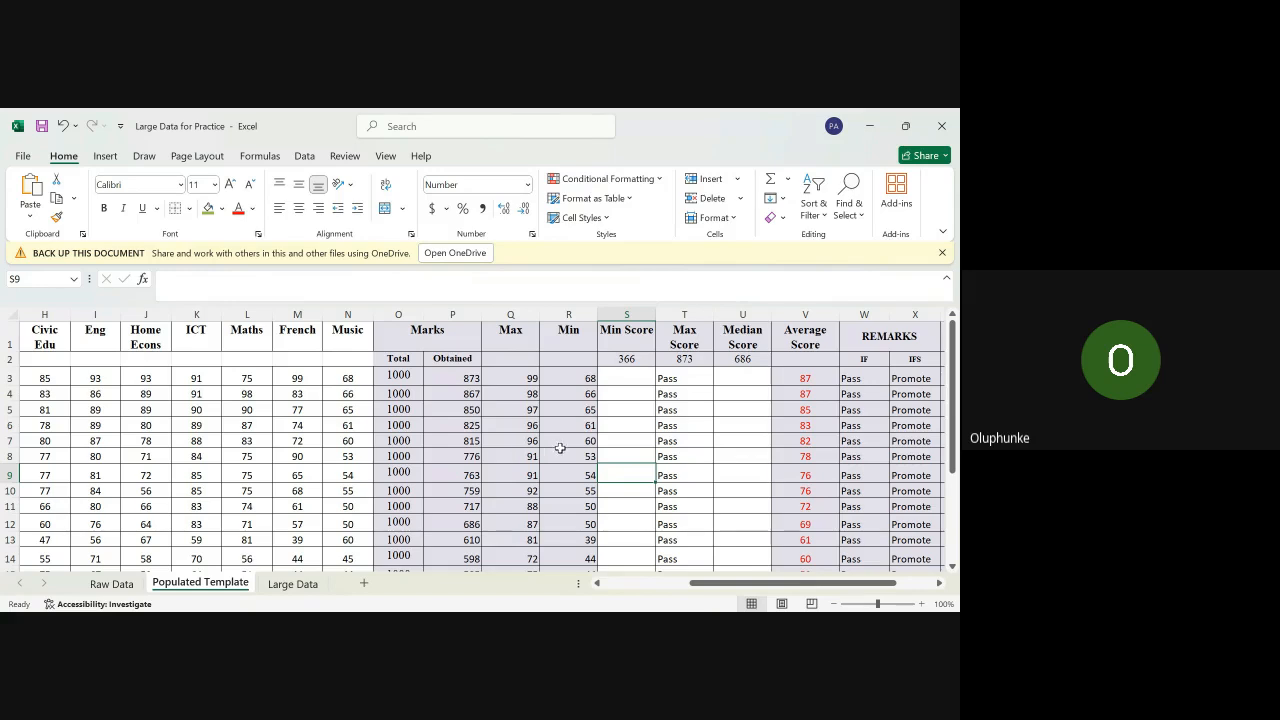
Step: Re-enter the Min Score formula in S2 as =MIN(P3:P21), covering all students' Obtained marks
left_click(631, 360)
type("=")
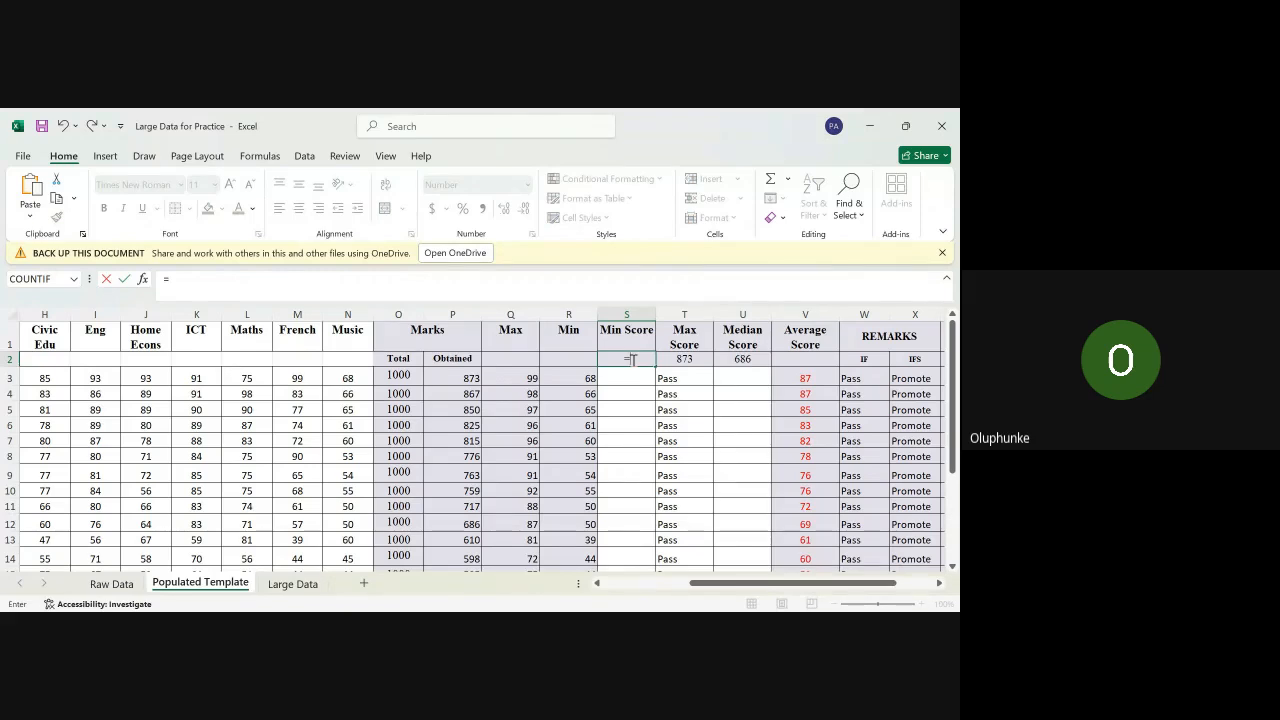
type("min(")
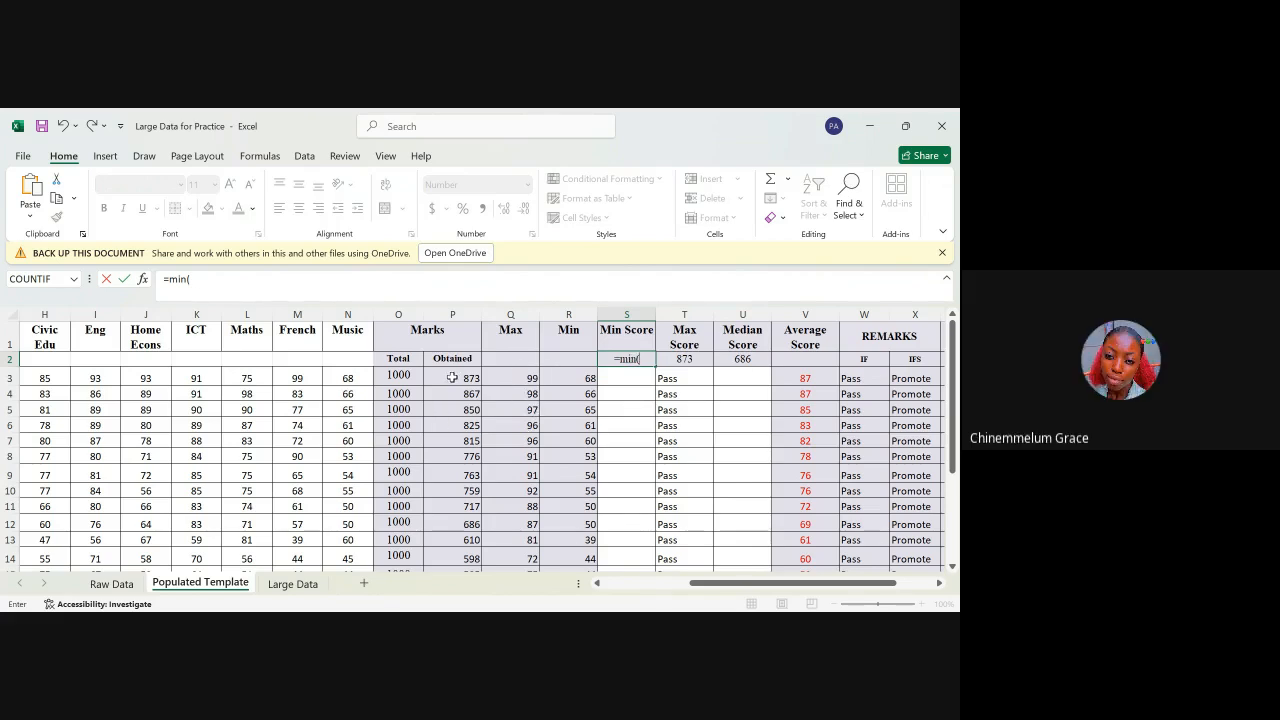
left_click_drag(450, 377, 450, 542)
type(")")
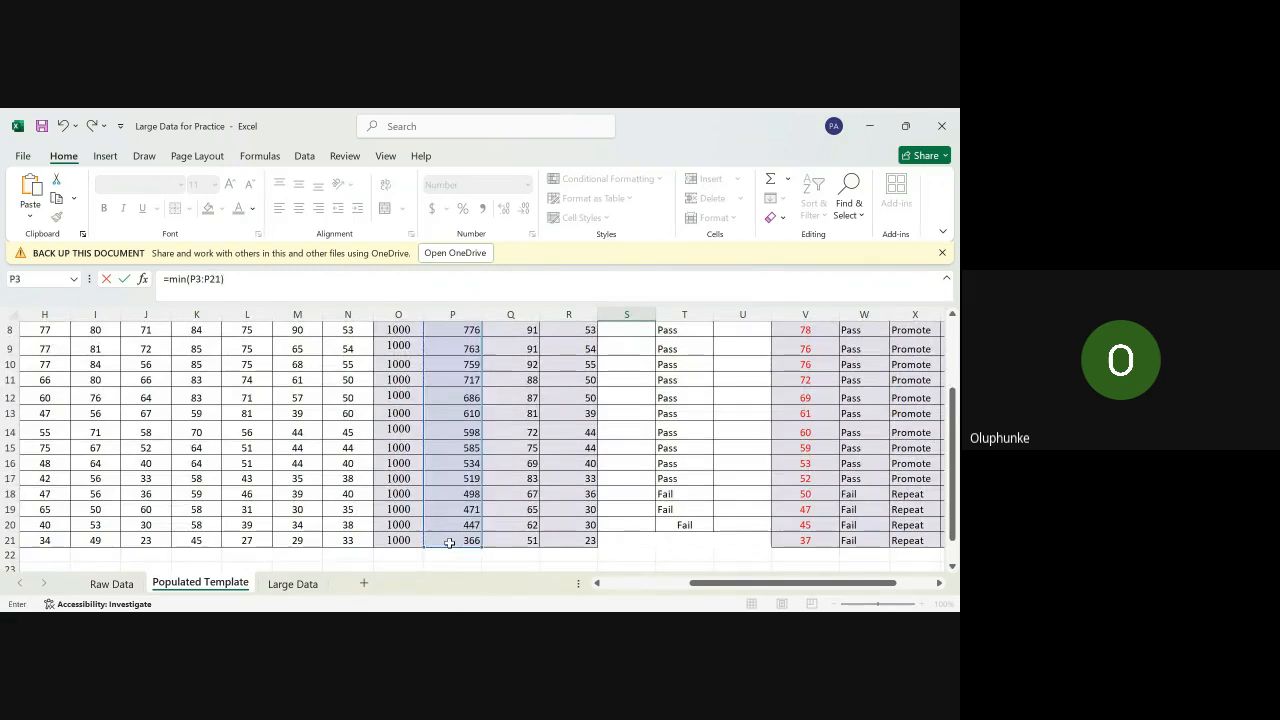
key("Return")
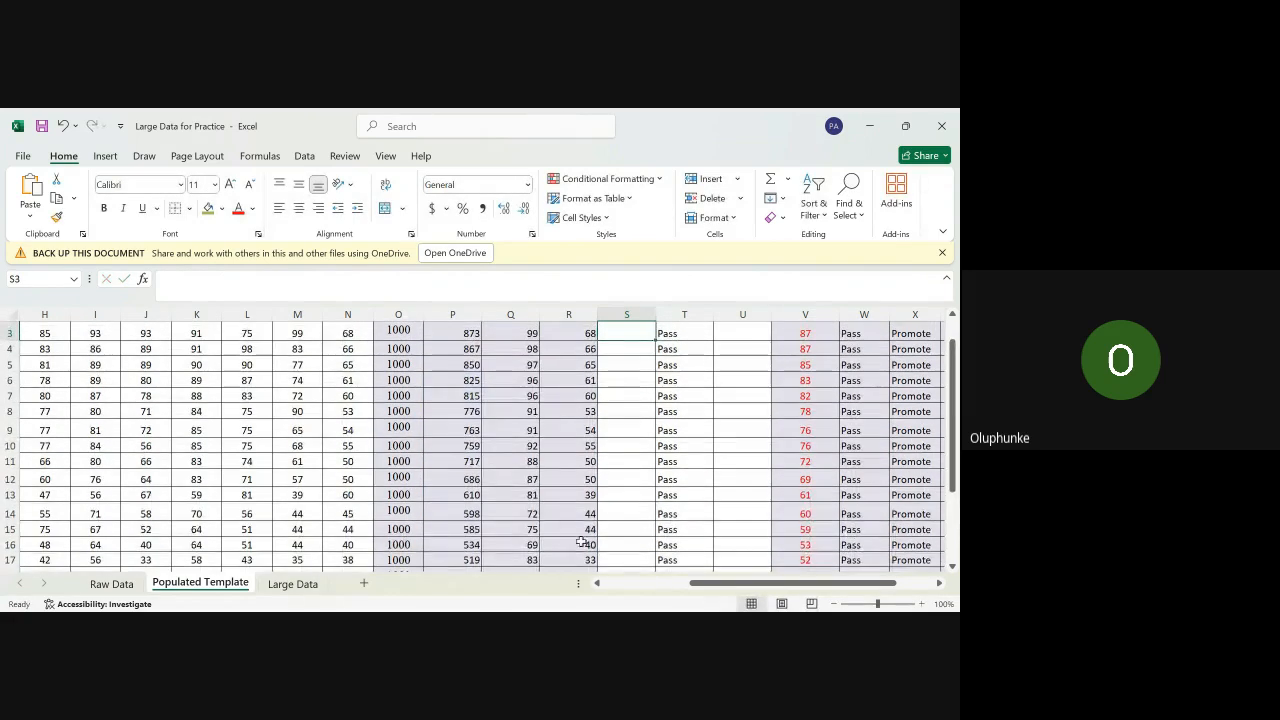
Step: Inspect the Max Score formula in T2 and the Median Score formula in U2
scroll(643, 433, "up", 1)
scroll(643, 433, "down", 1)
left_click(690, 360)
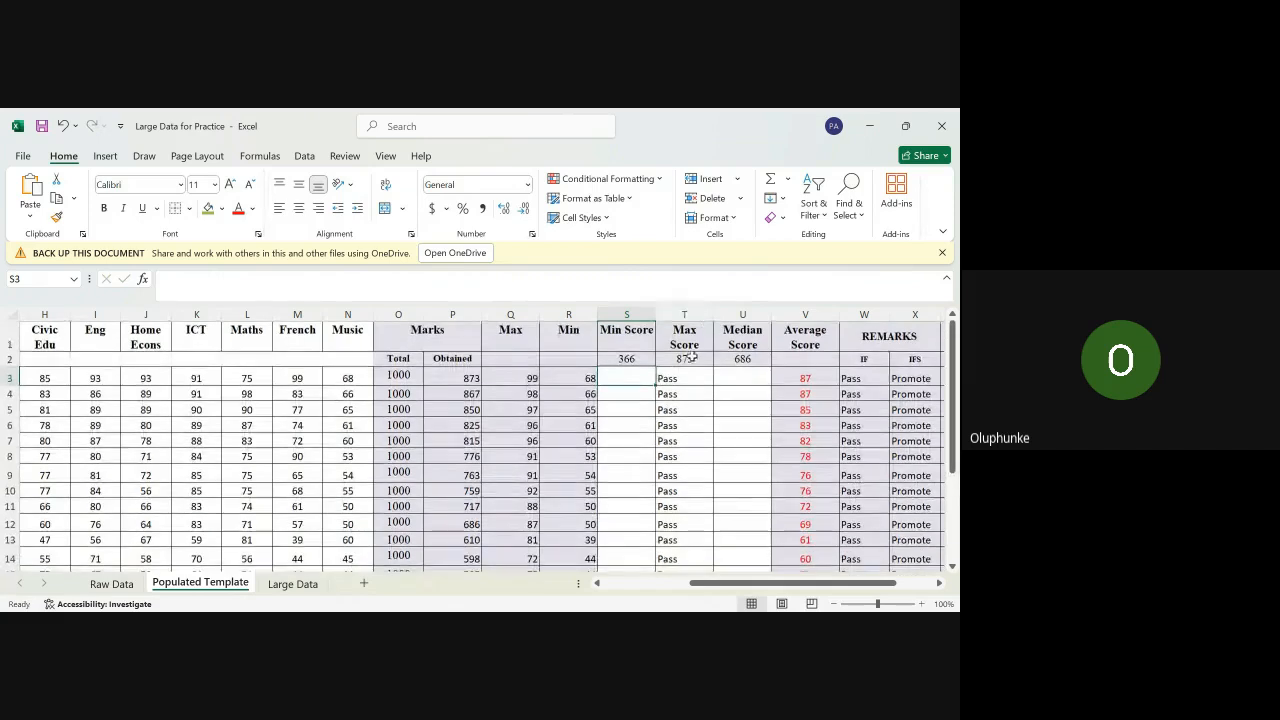
double_click(694, 360)
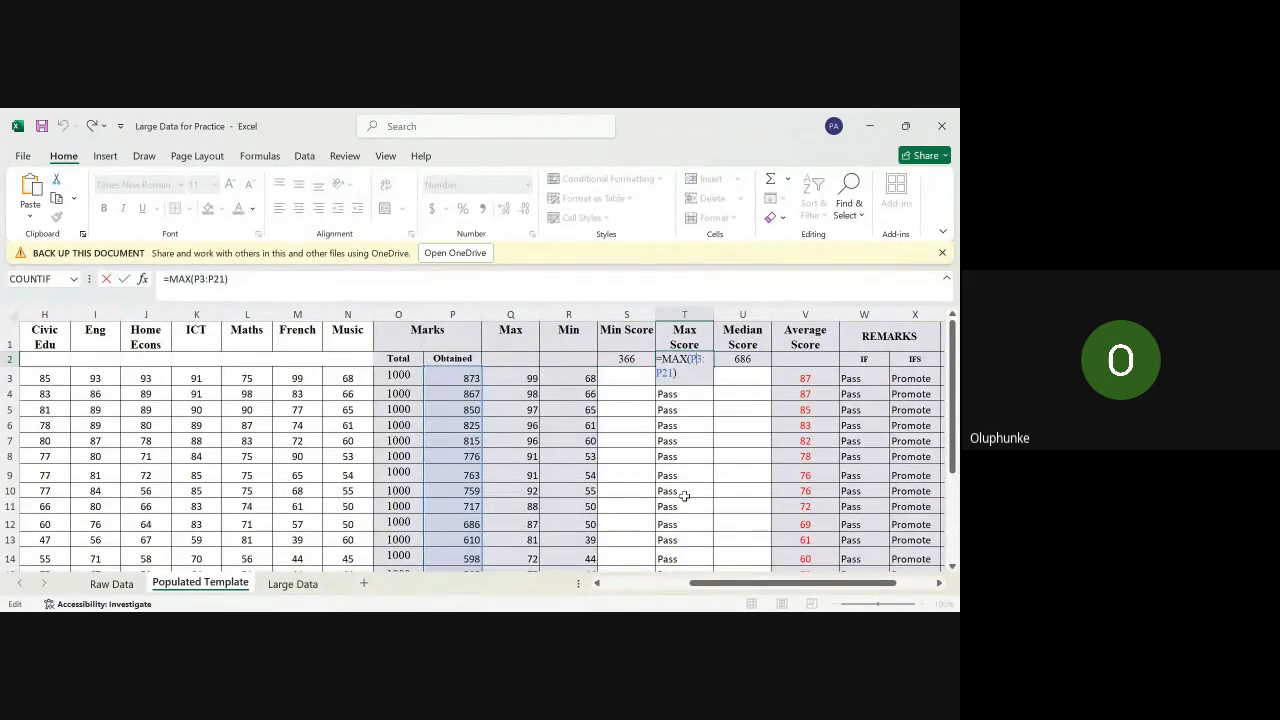
key("Escape")
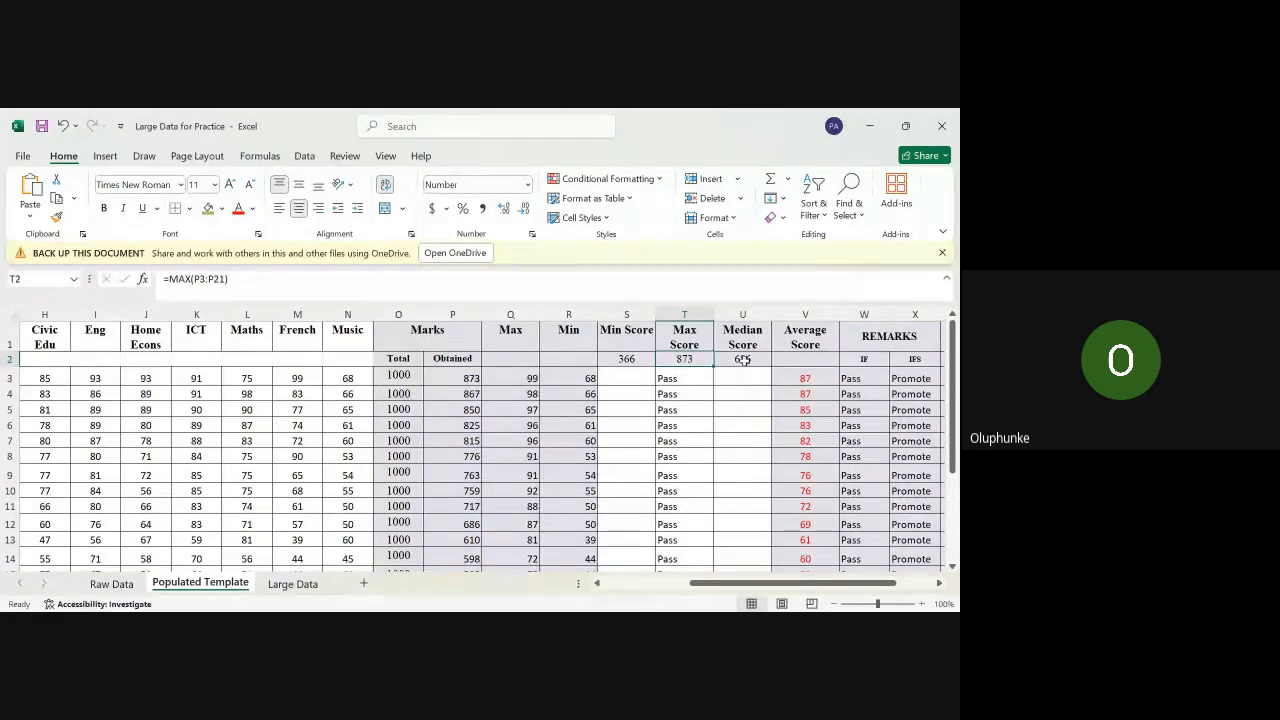
left_click(743, 360)
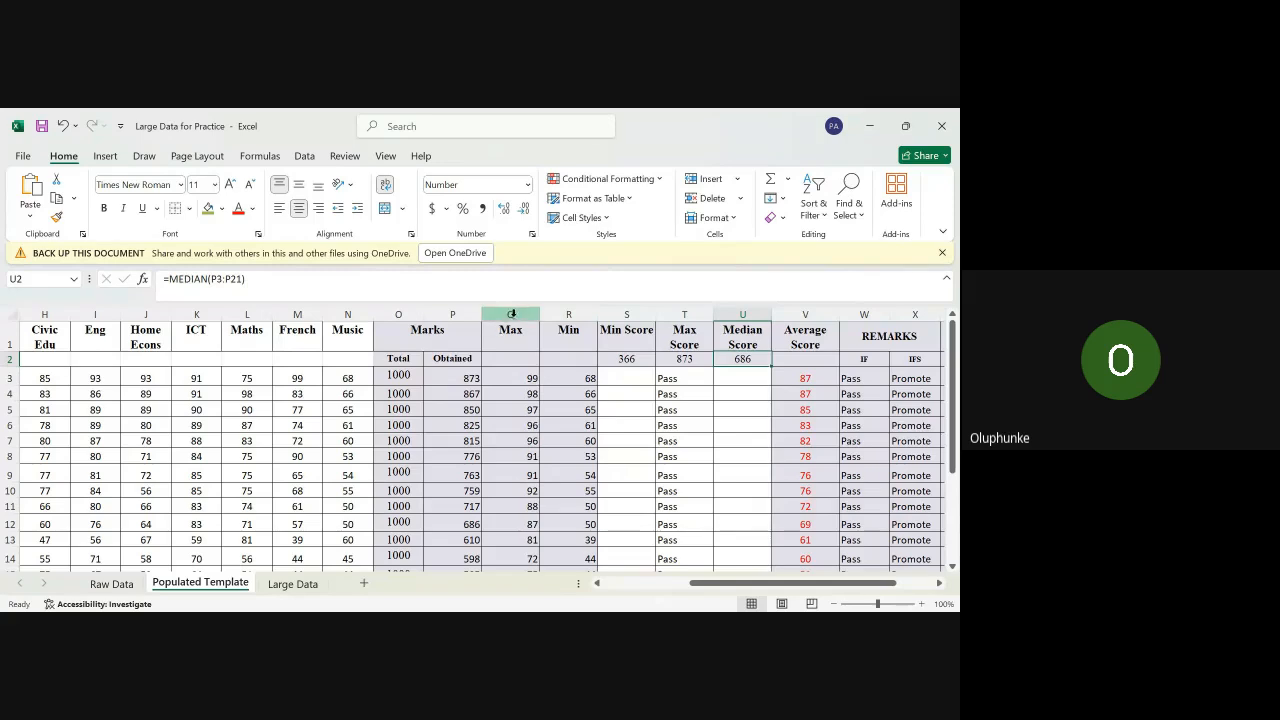
Step: Hide columns Q to U, from Max through Median Score
left_click_drag(510, 314, 742, 314)
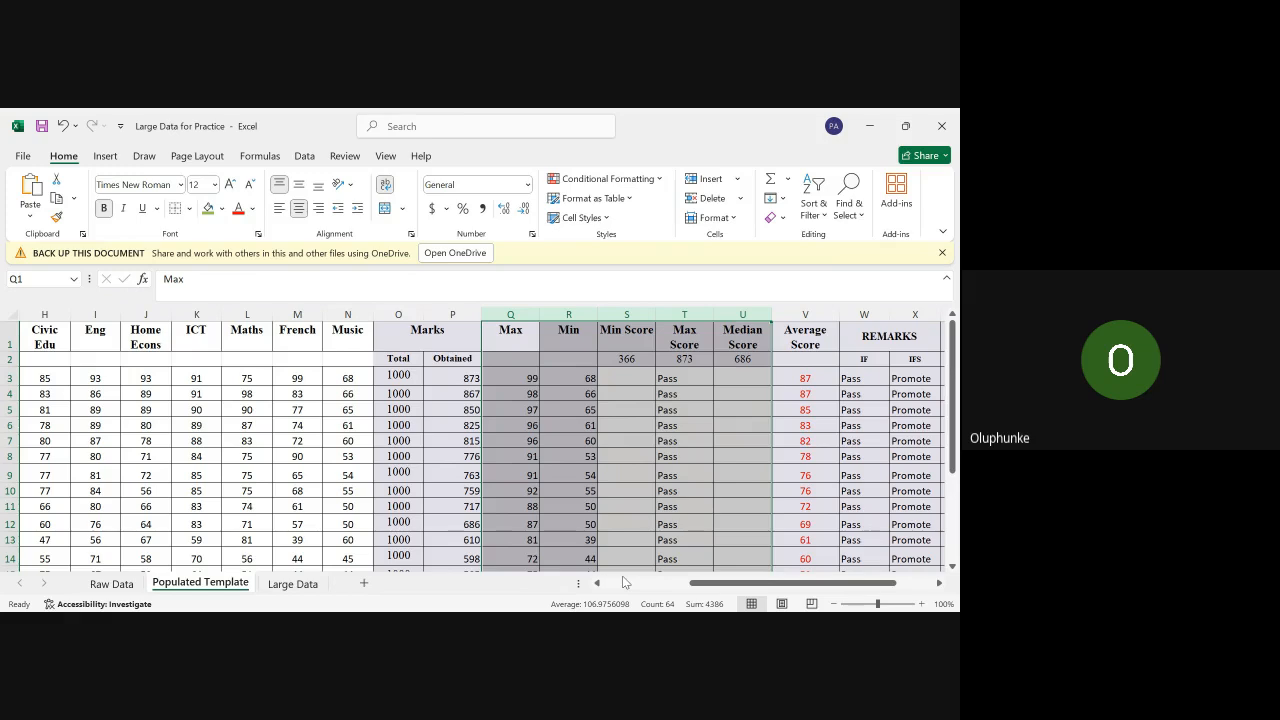
key("ctrl+0")
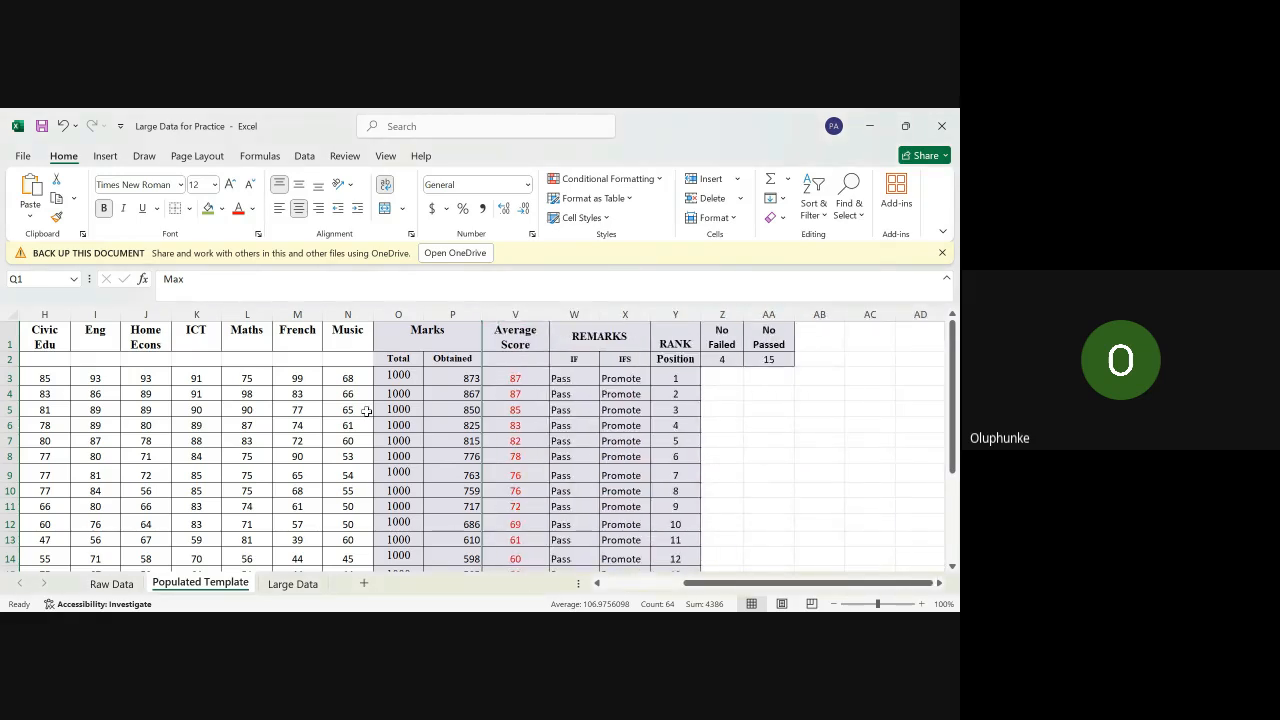
Step: Inspect the Average Score formula in V3 and the subject scores it covers, leaving the formula as it is
left_click(519, 377)
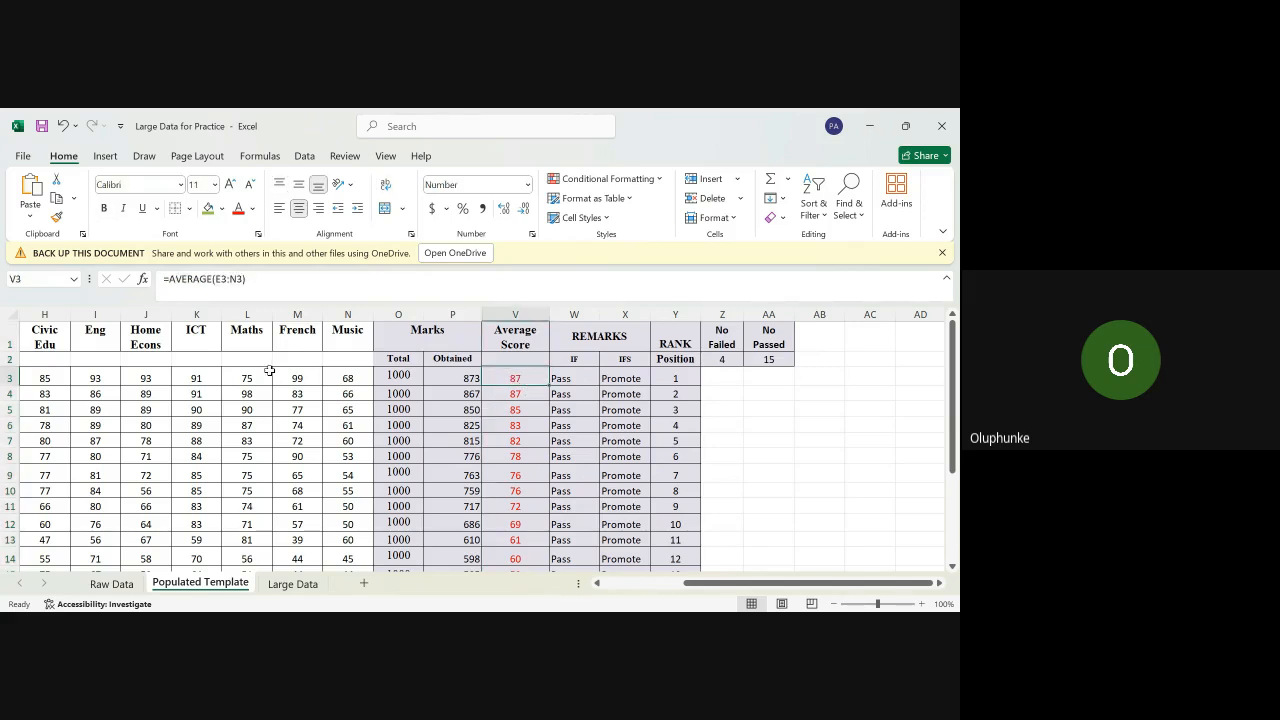
scroll(262, 373, "left", 3)
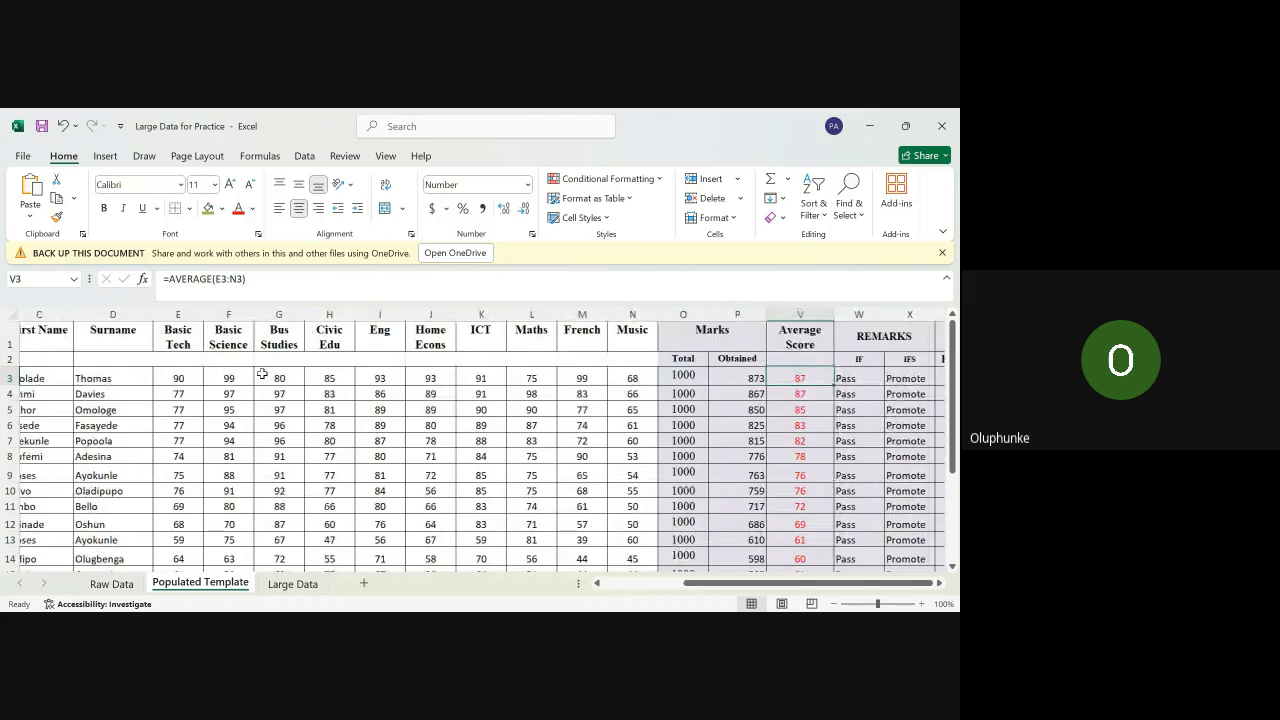
scroll(262, 373, "left", 2)
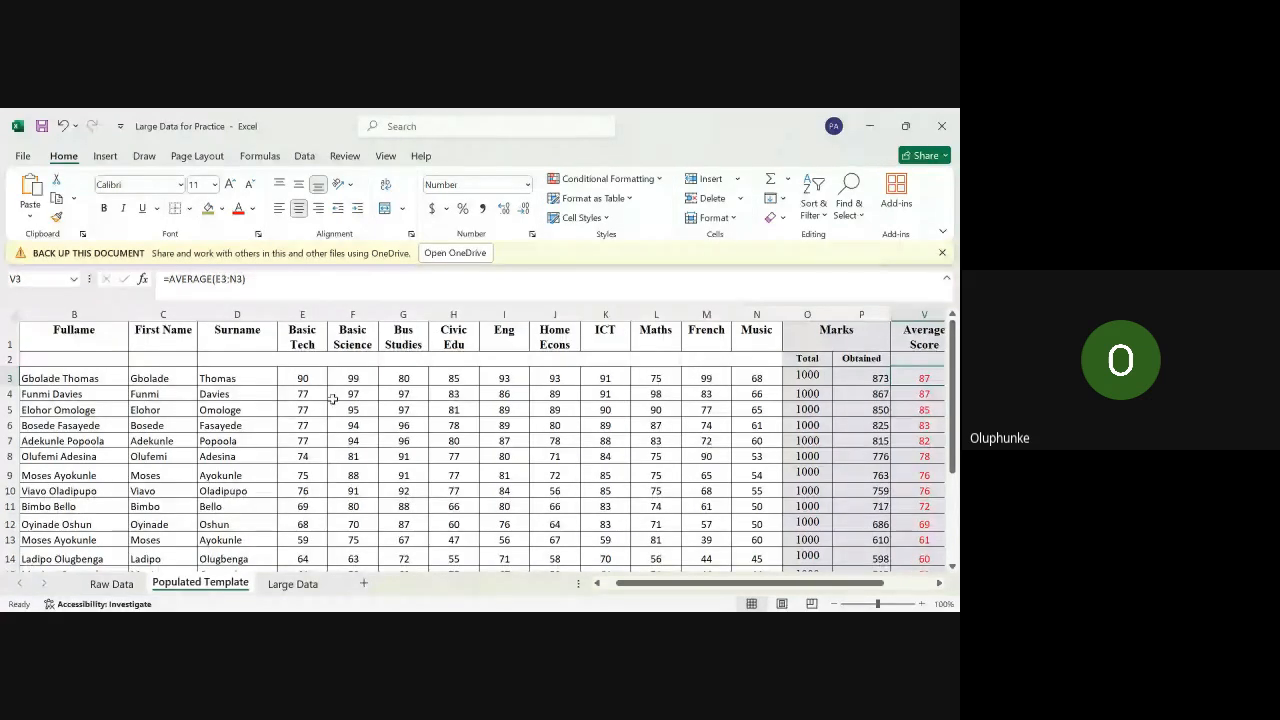
scroll(626, 406, "right", 3)
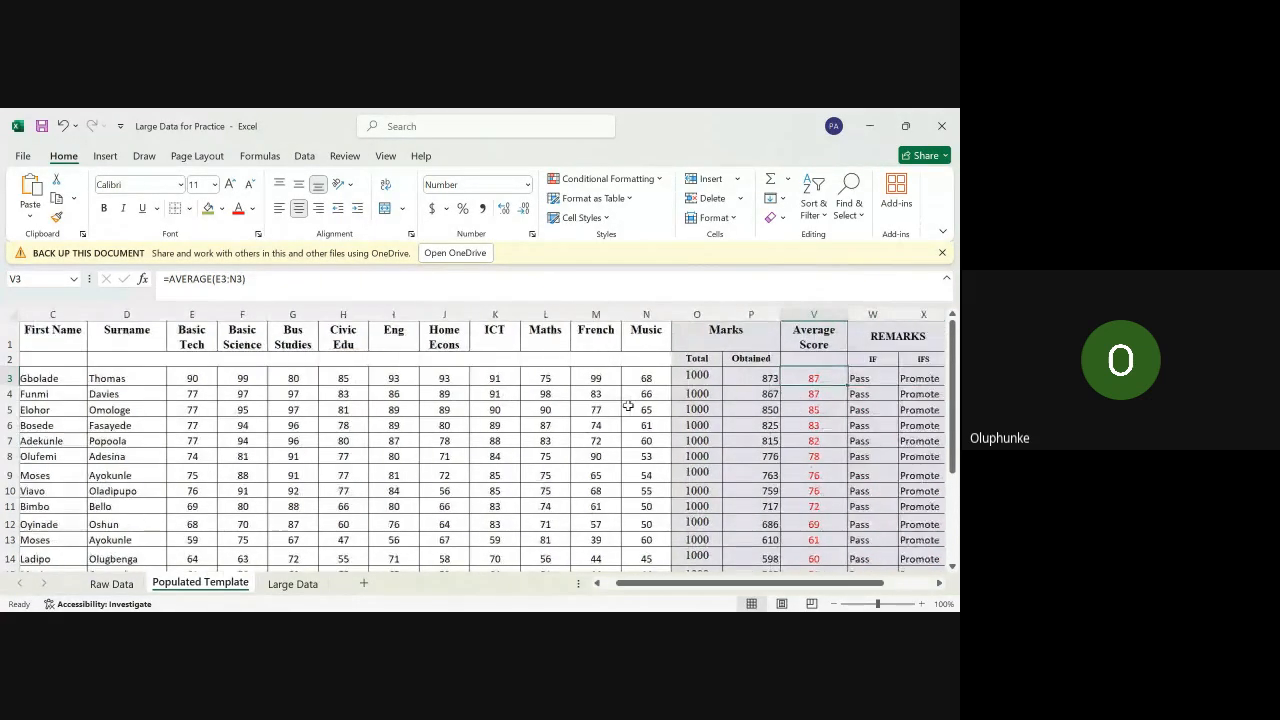
scroll(640, 398, "right", 1)
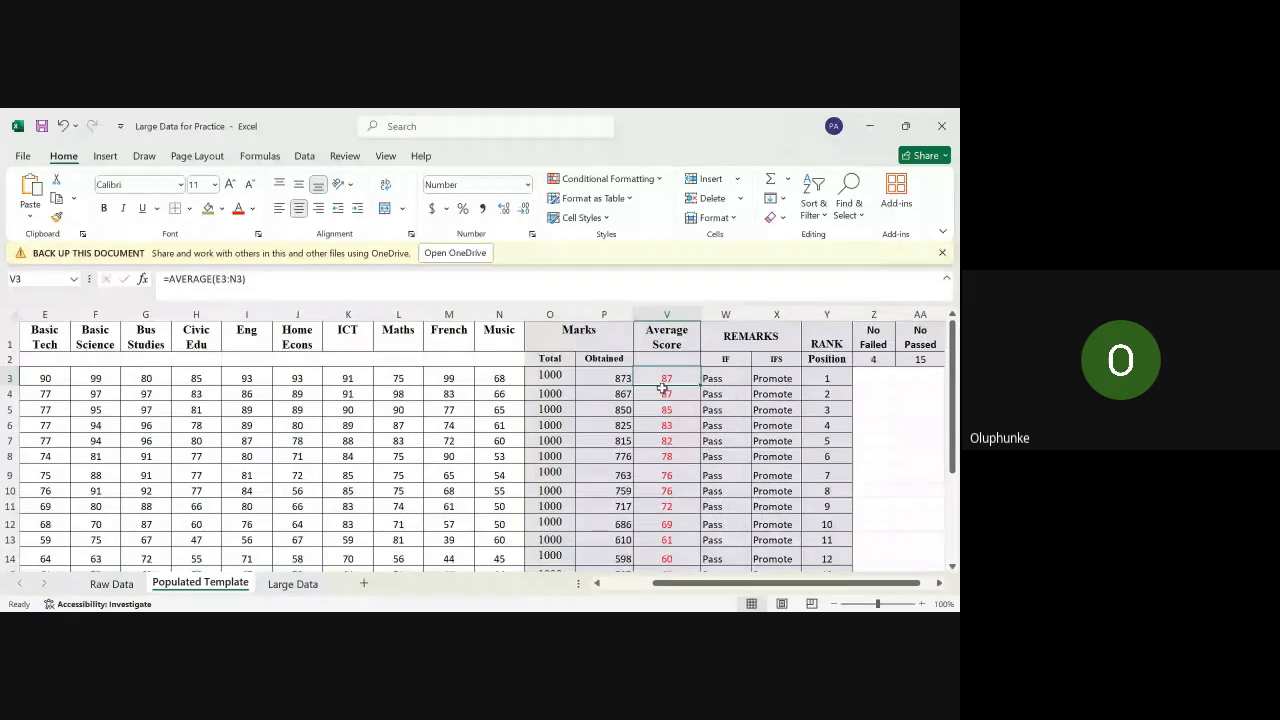
double_click(668, 378)
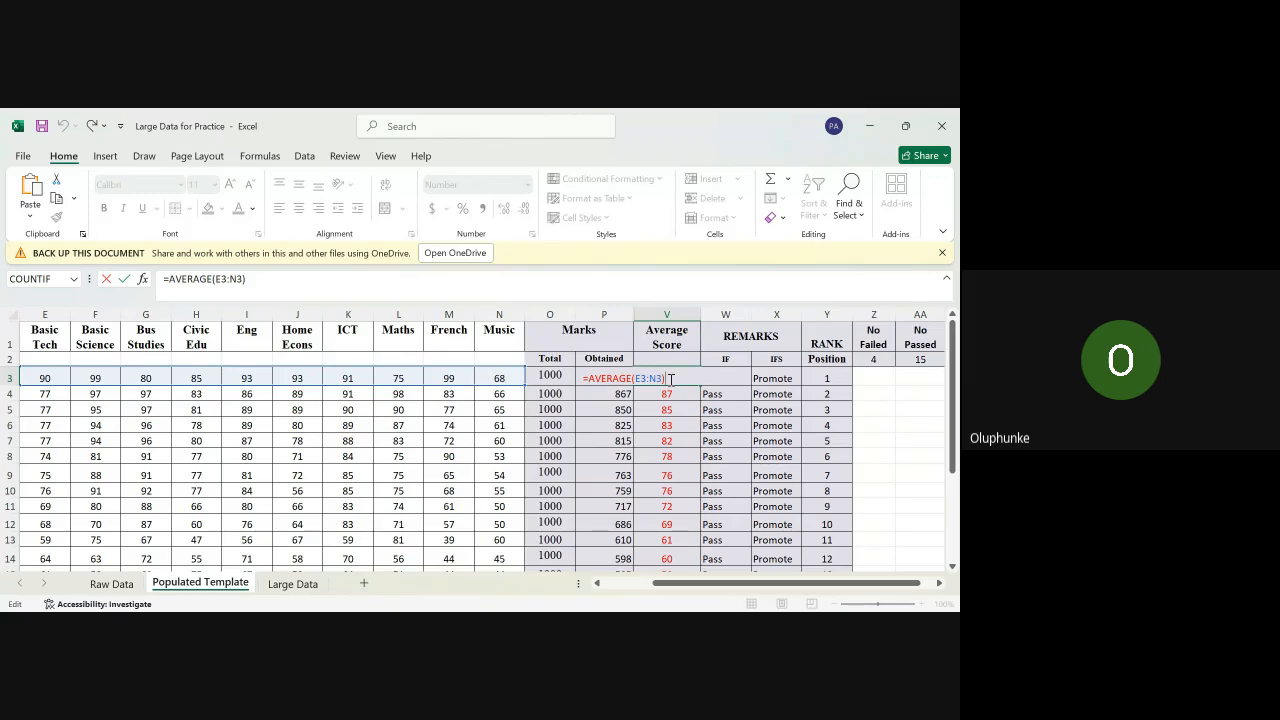
key("ctrl+Return")
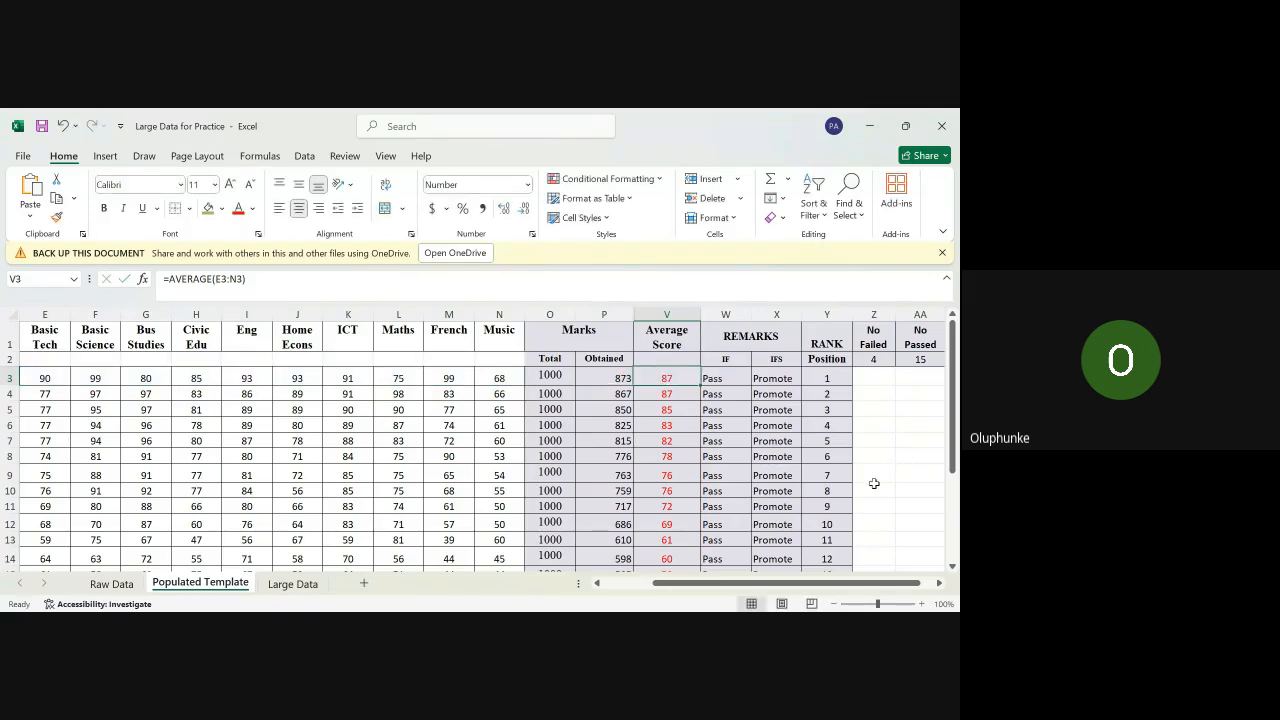
Step: Look over the results table, including the averages, remarks and ranks, down to the last student row
scroll(874, 483, "down", 3)
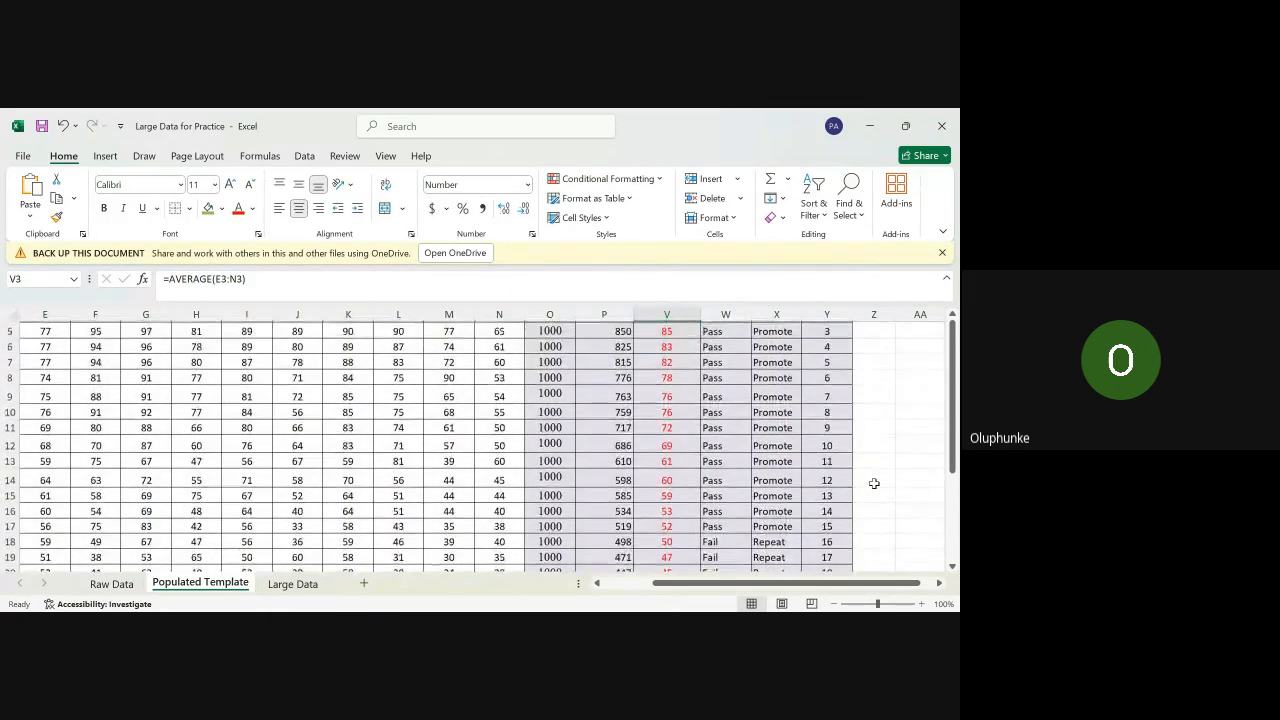
scroll(874, 483, "up", 3)
scroll(874, 483, "right", 1)
scroll(874, 483, "up", 1)
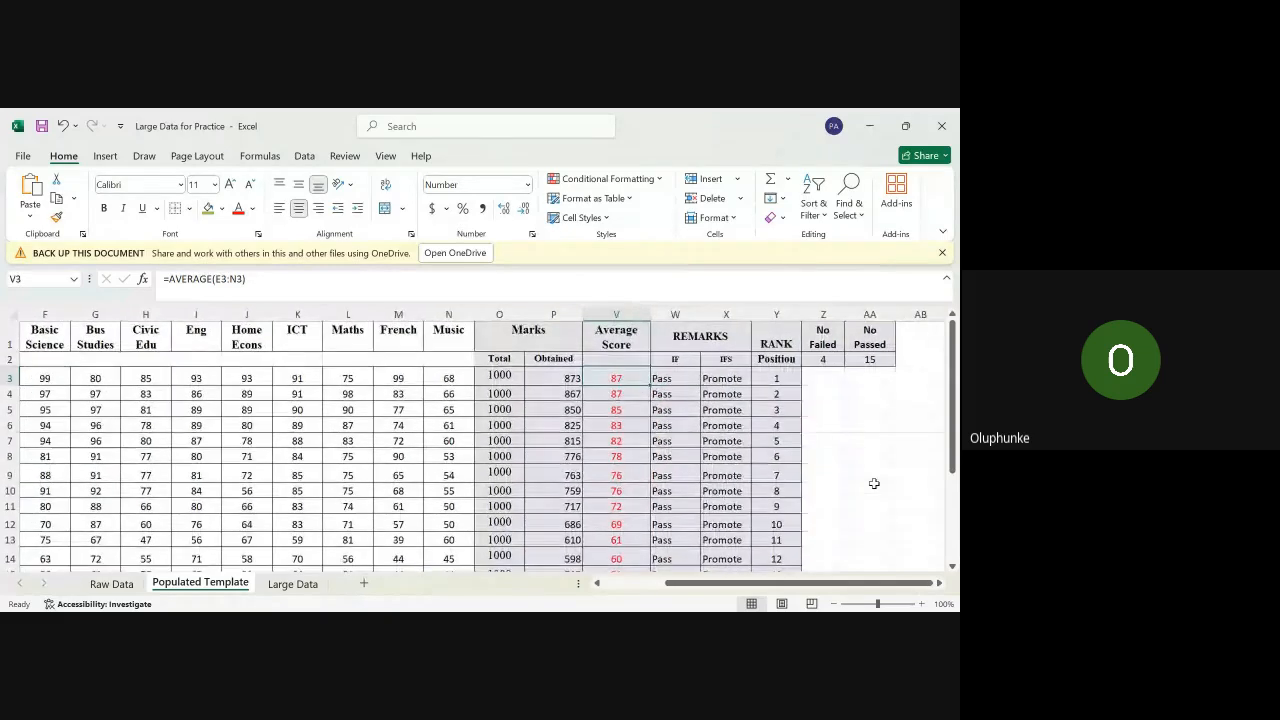
scroll(874, 483, "left", 1)
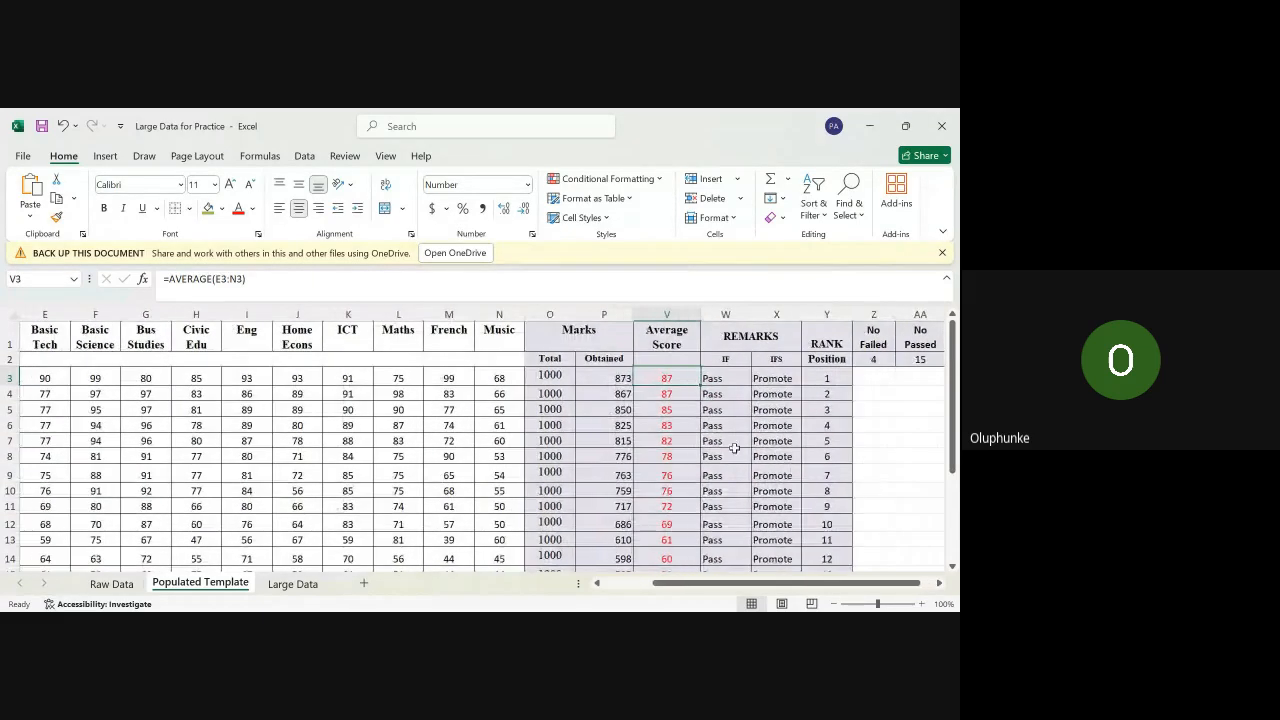
scroll(723, 381, "left", 1)
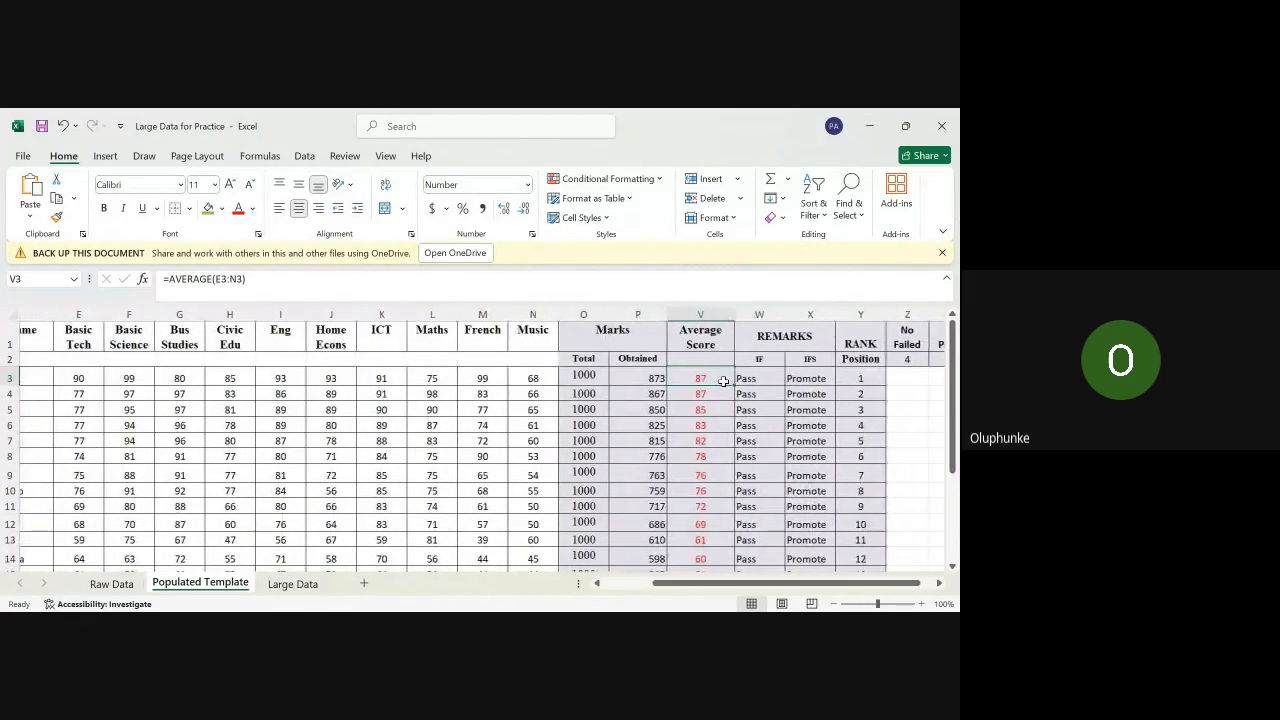
scroll(723, 381, "right", 1)
scroll(723, 381, "left", 2)
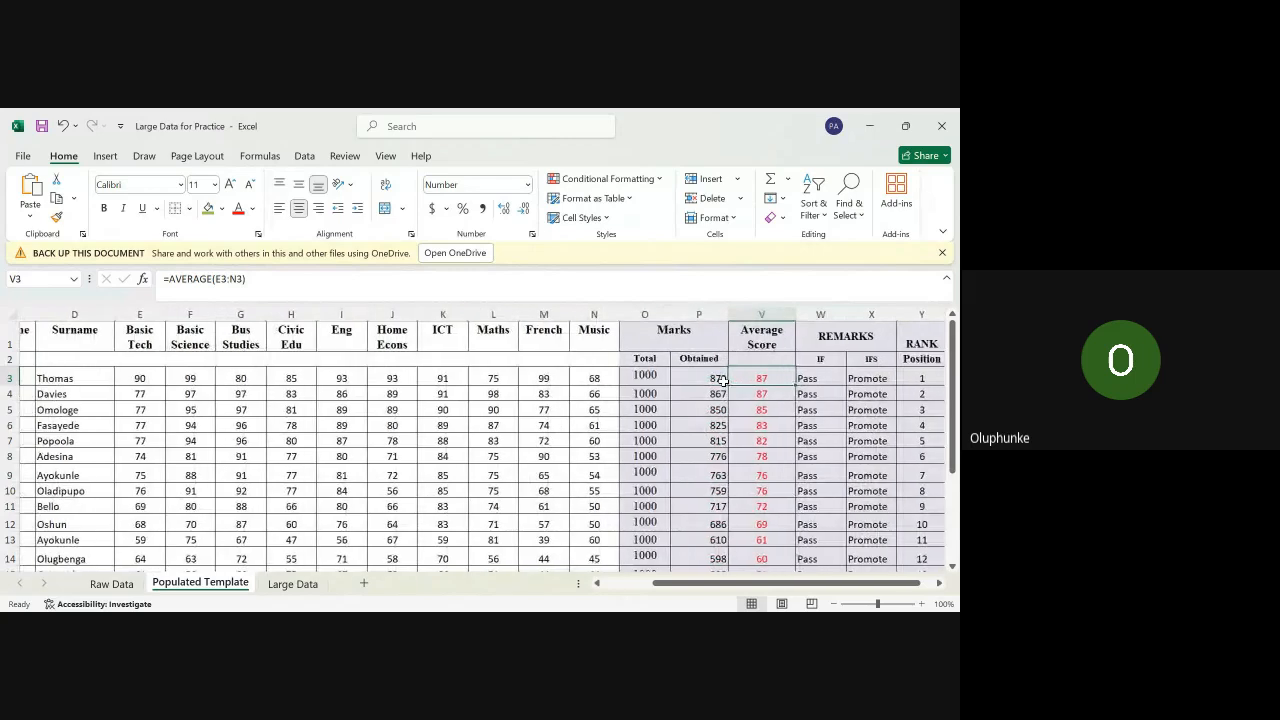
scroll(723, 381, "left", 1)
scroll(723, 381, "down", 3)
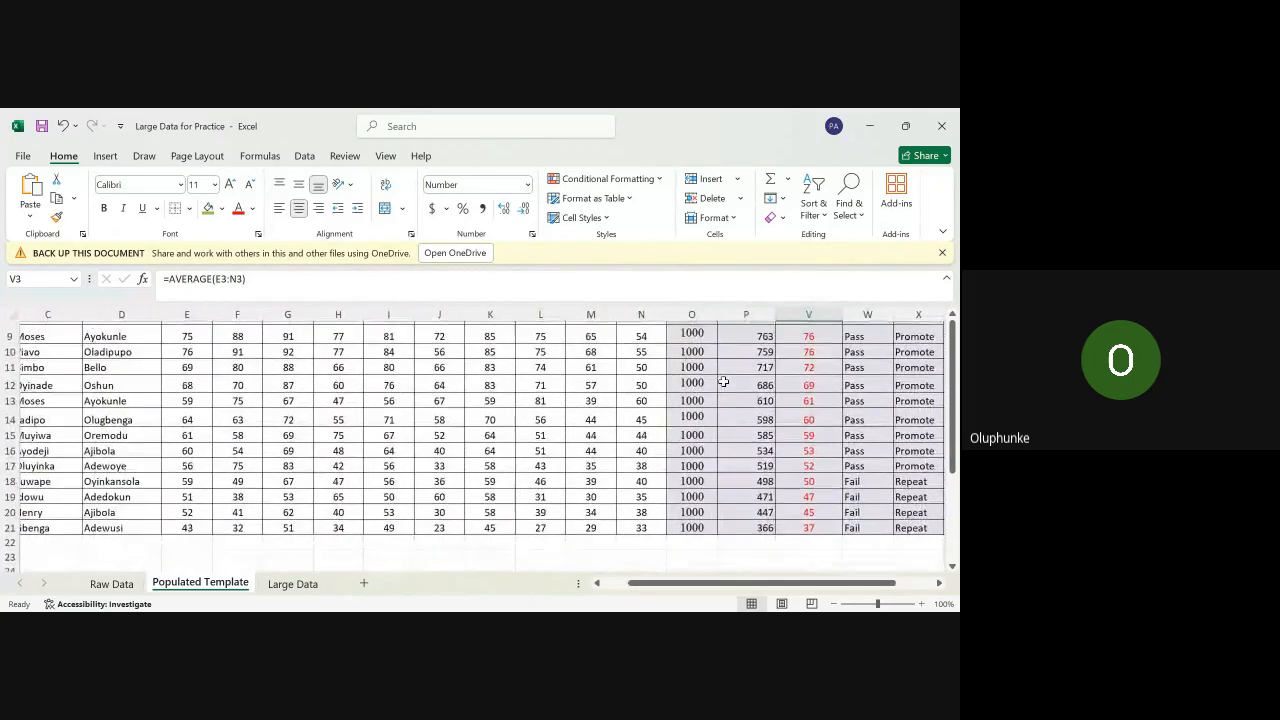
scroll(723, 381, "up", 1)
scroll(723, 381, "down", 1)
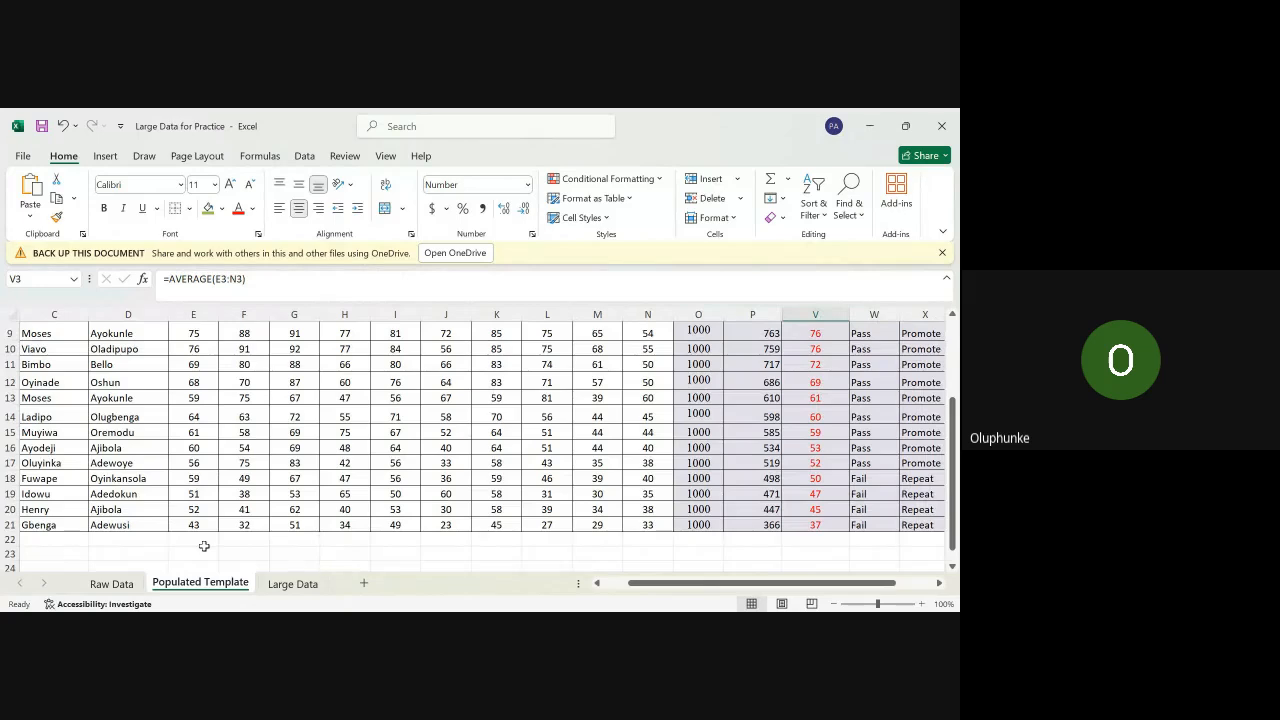
Step: Enter the label Count in D23 below the student rows and select E23 beside it
left_click(203, 539)
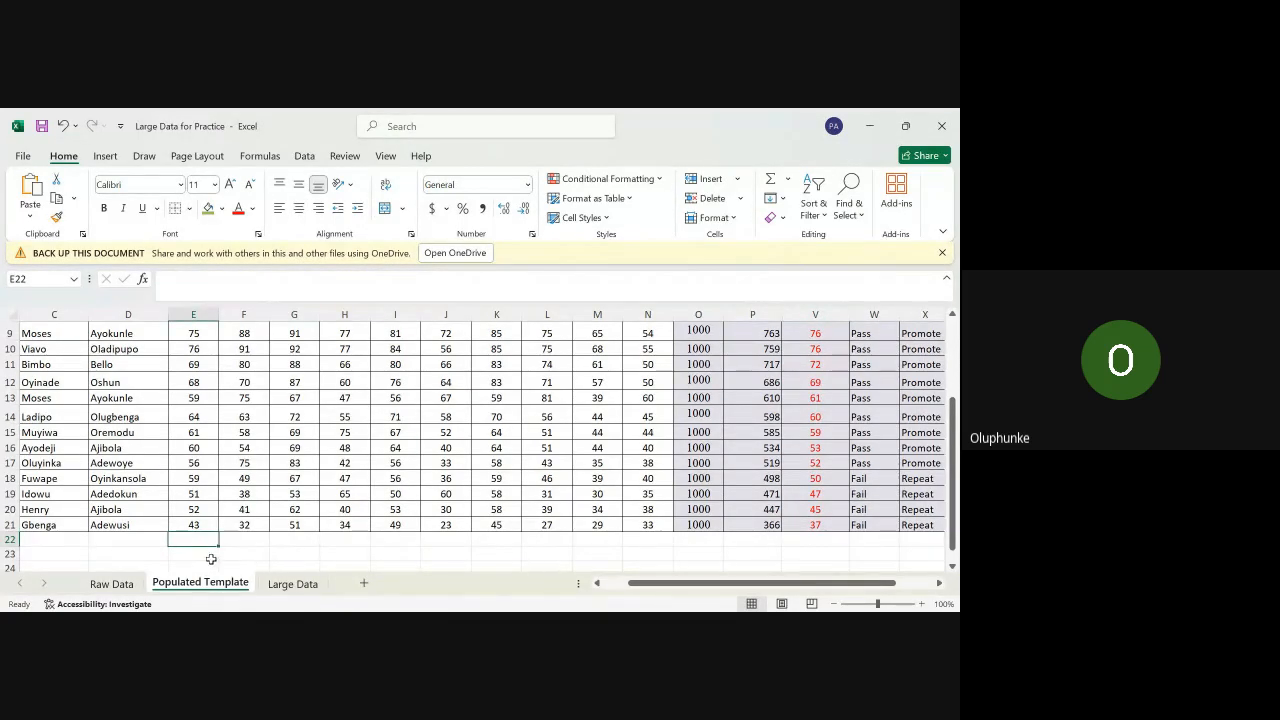
left_click(125, 555)
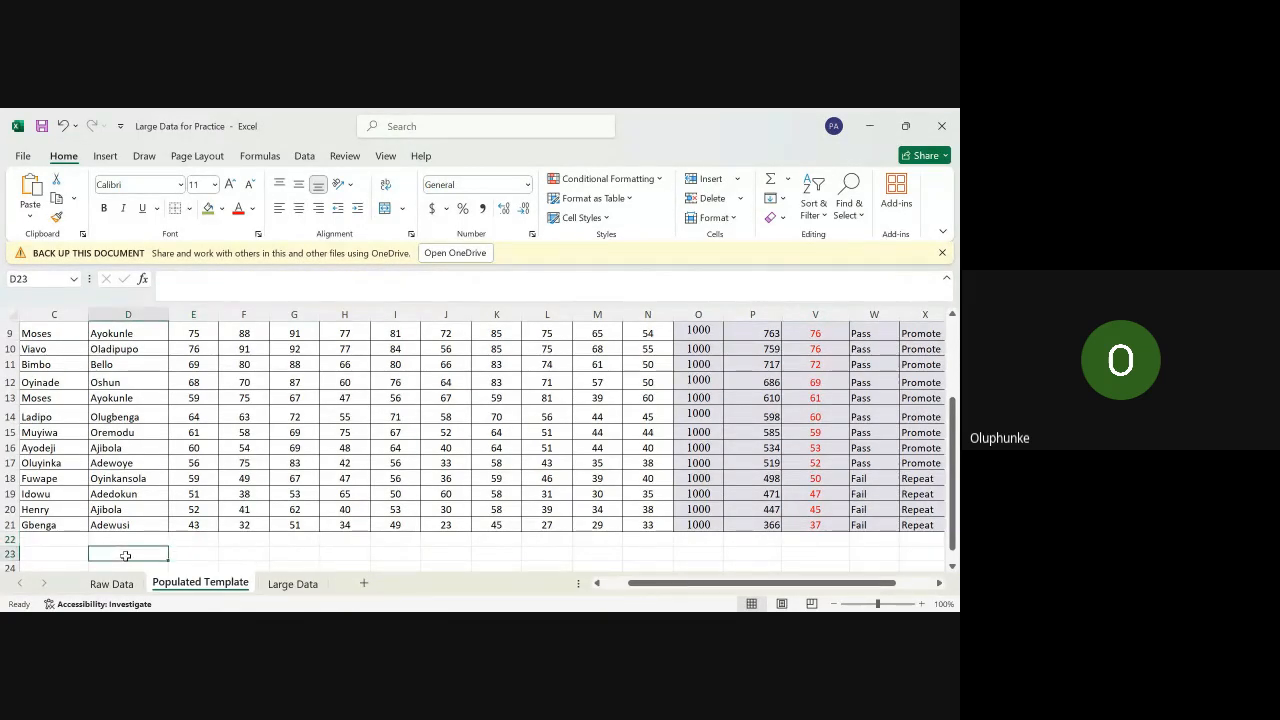
type("Cou")
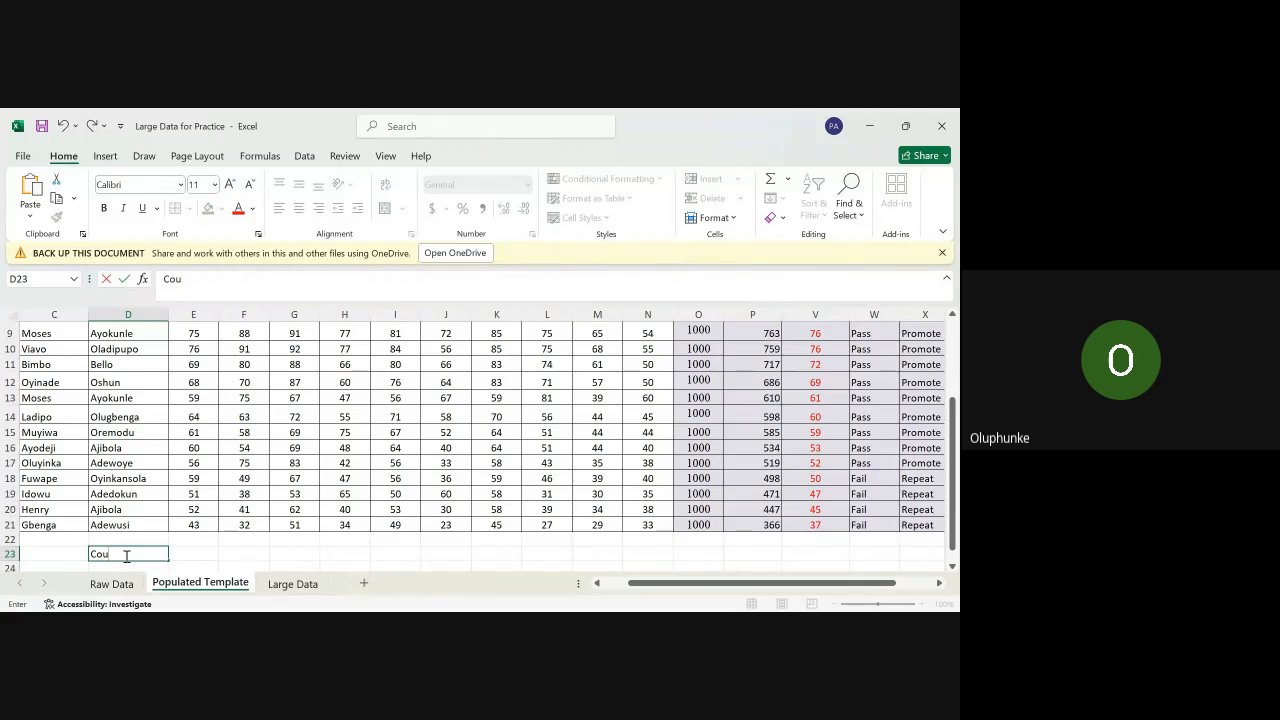
type("nt")
left_click(197, 552)
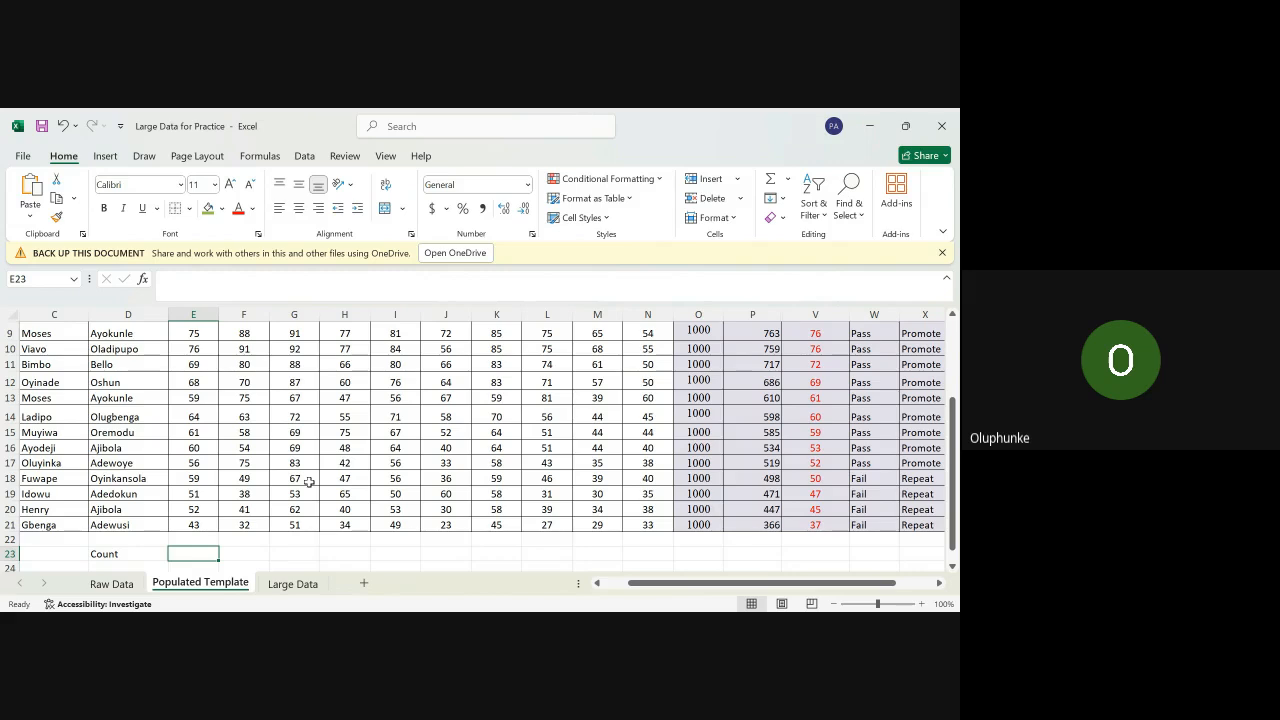
scroll(300, 452, "up", 3)
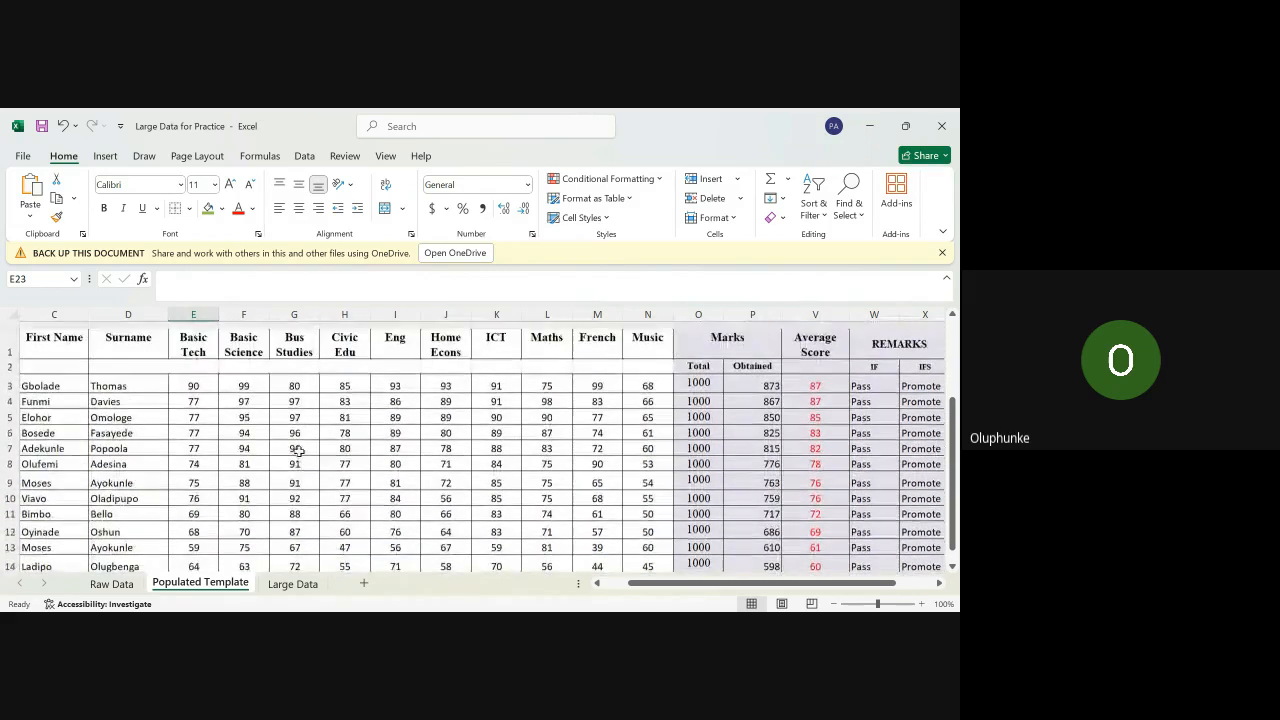
Step: Replace the Basic Tech score in E9 with the text Snacks
scroll(298, 452, "down", 1)
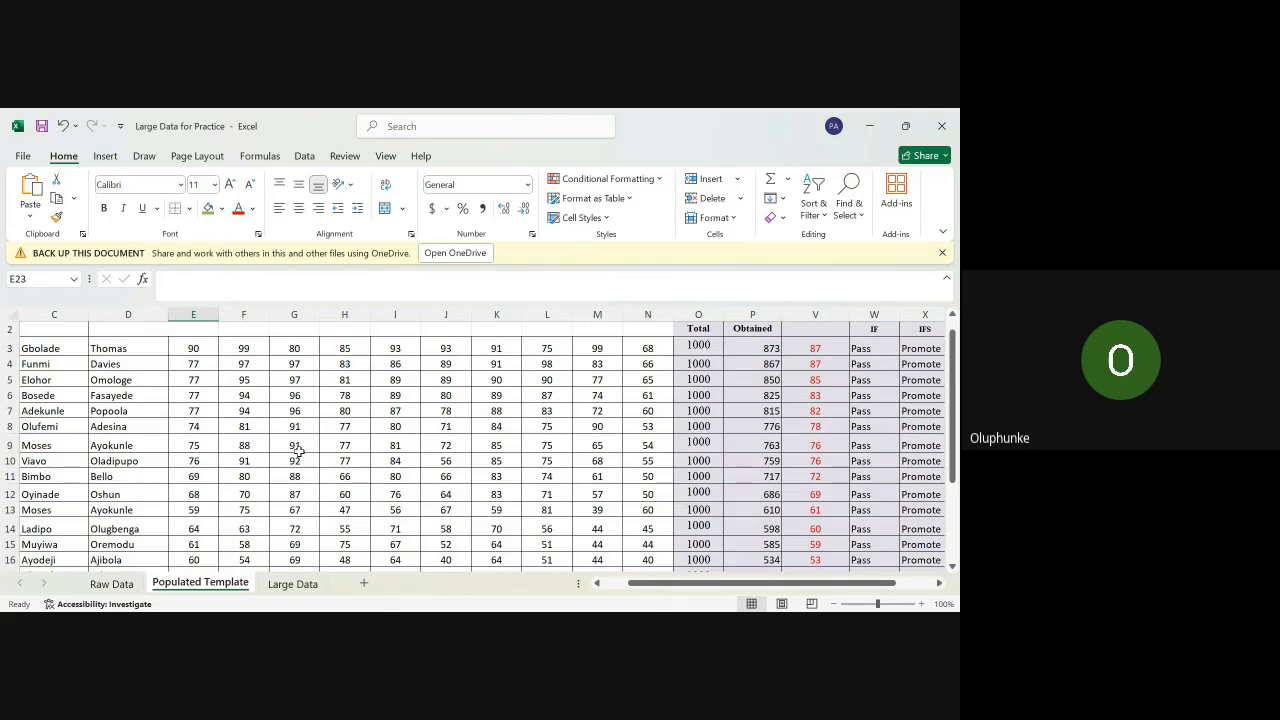
left_click(210, 446)
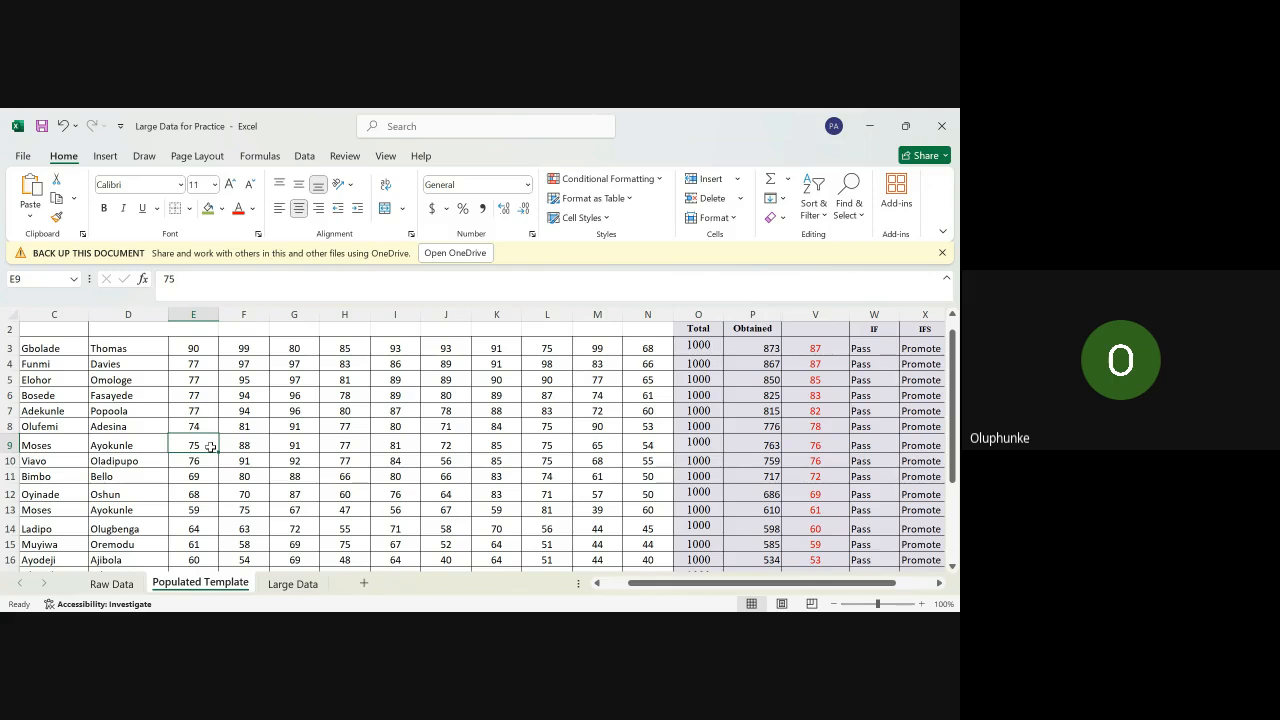
key("Delete")
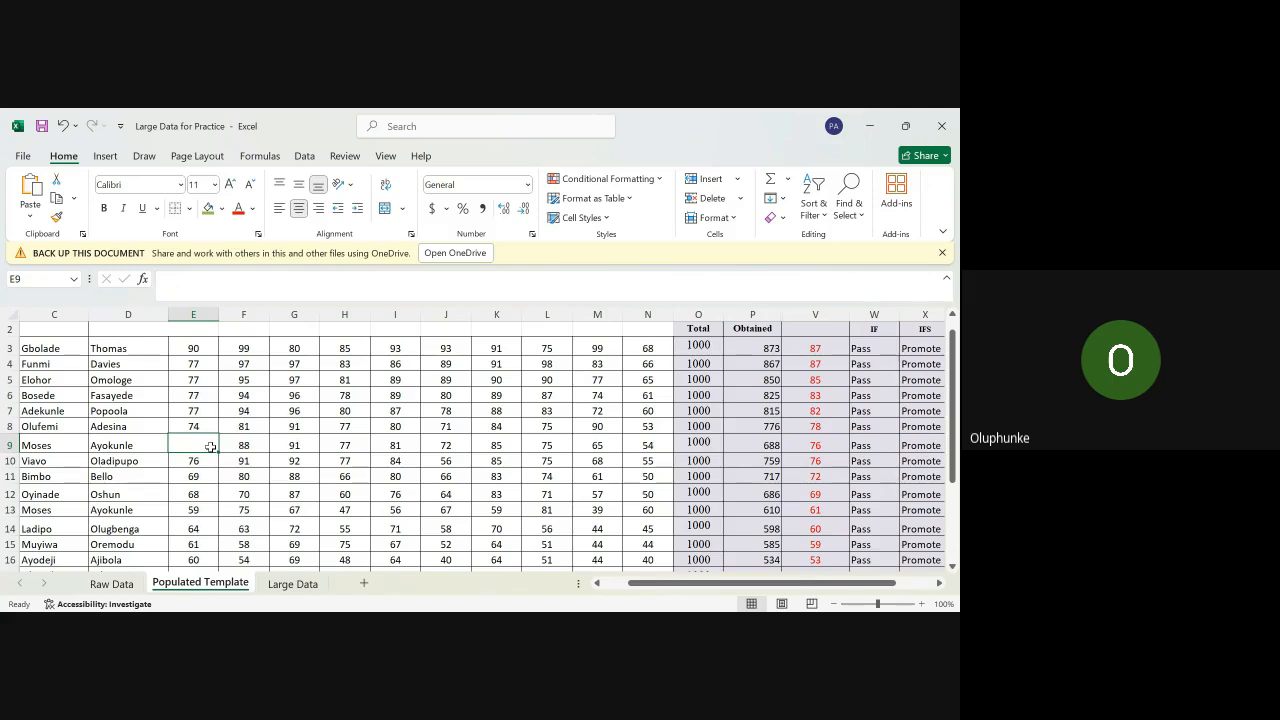
left_click(197, 506)
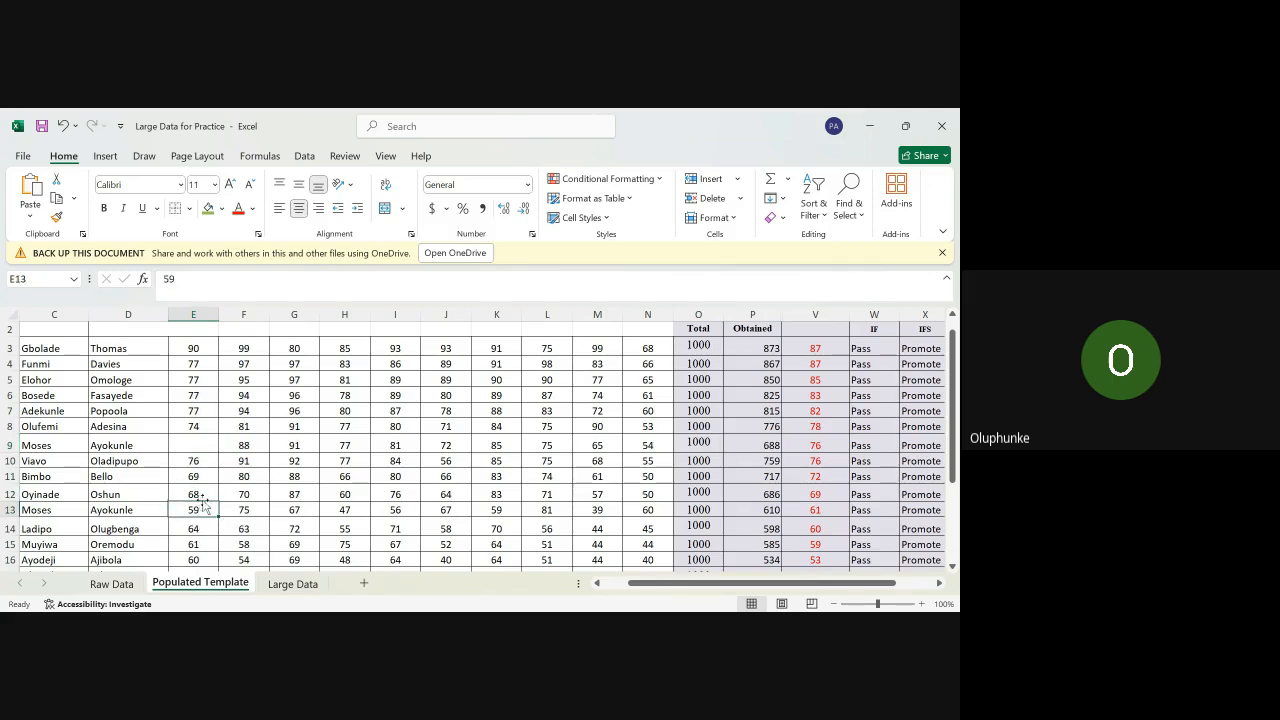
left_click(192, 446)
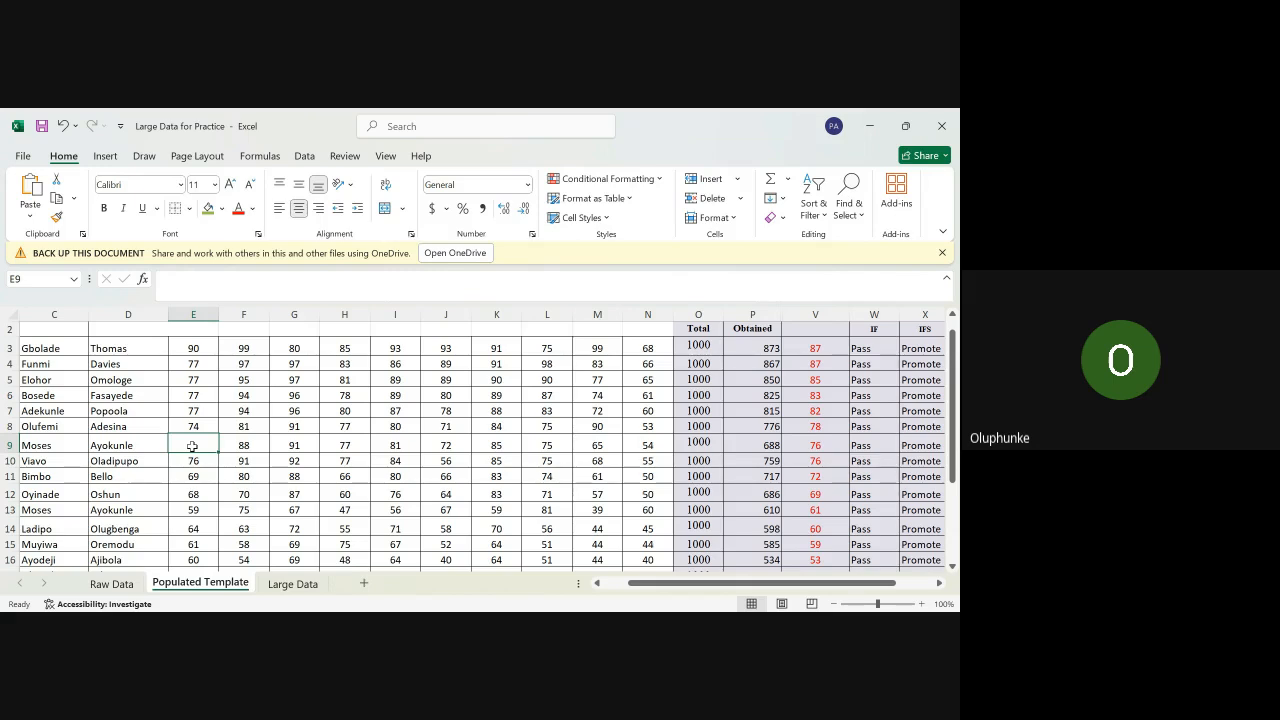
type("5")
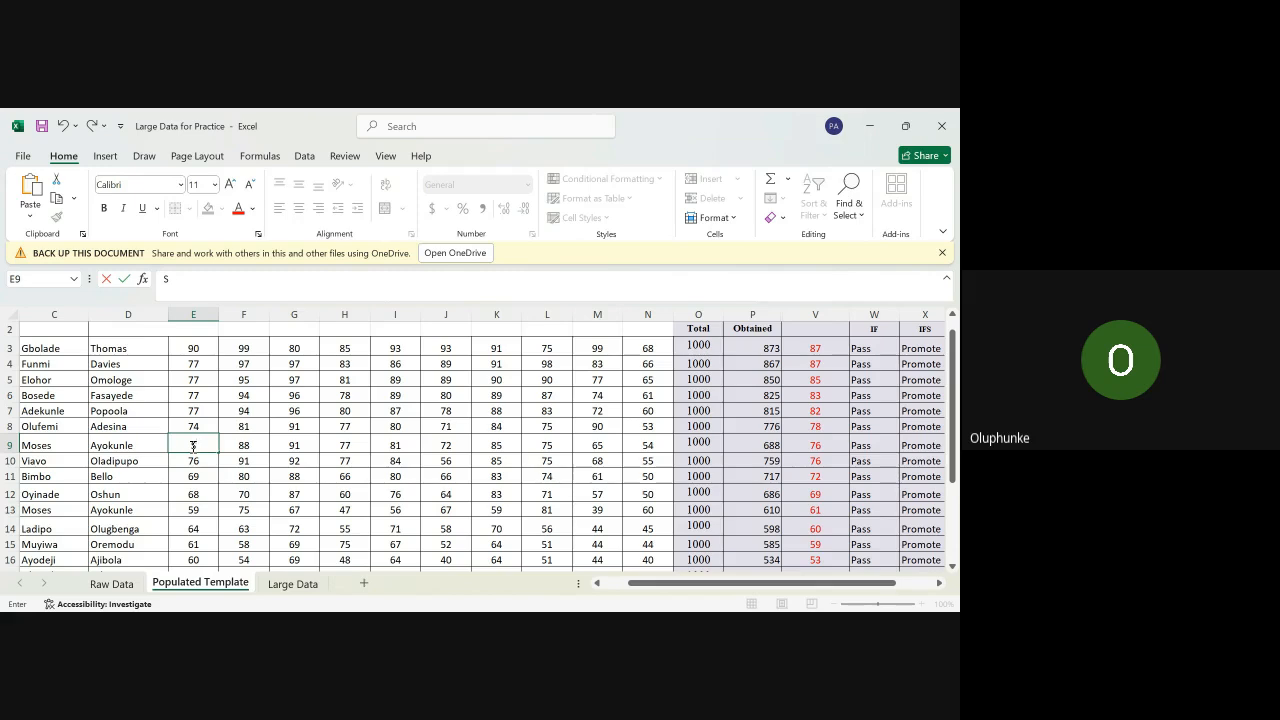
type("nacks")
left_click(280, 482)
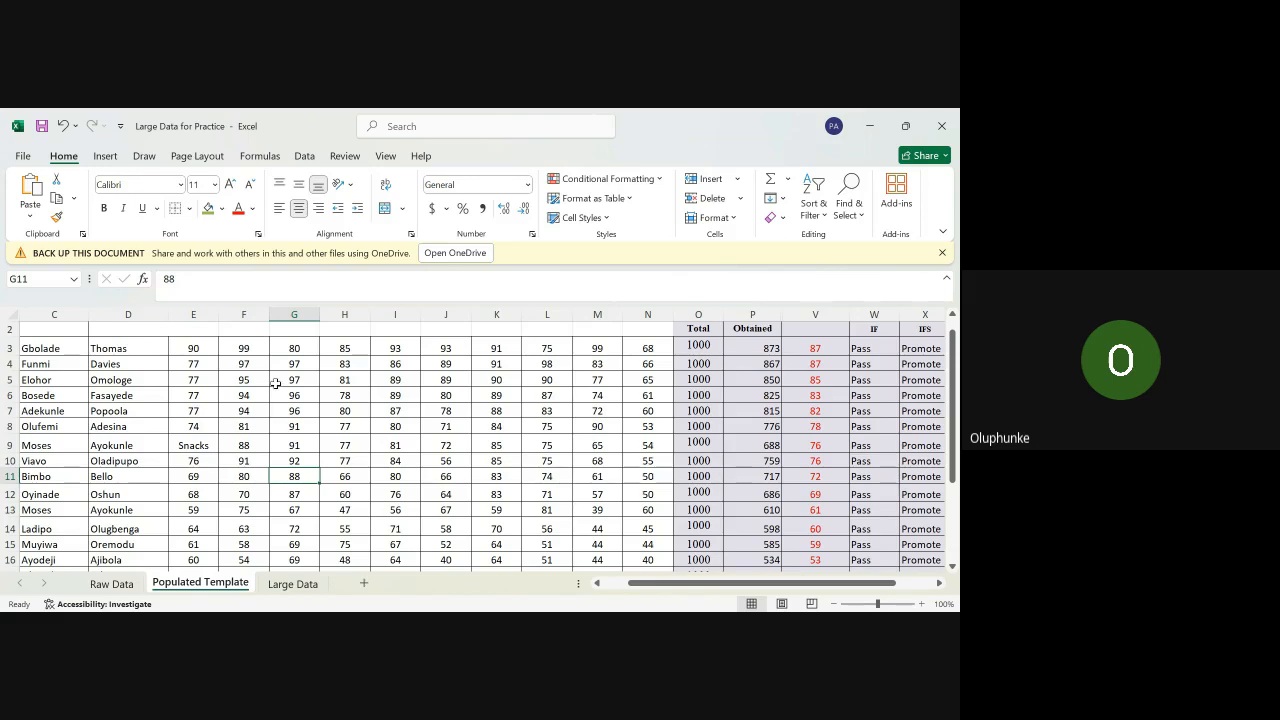
Step: Clear the Eng score in cell I19
scroll(275, 384, "up", 1)
scroll(275, 384, "down", 2)
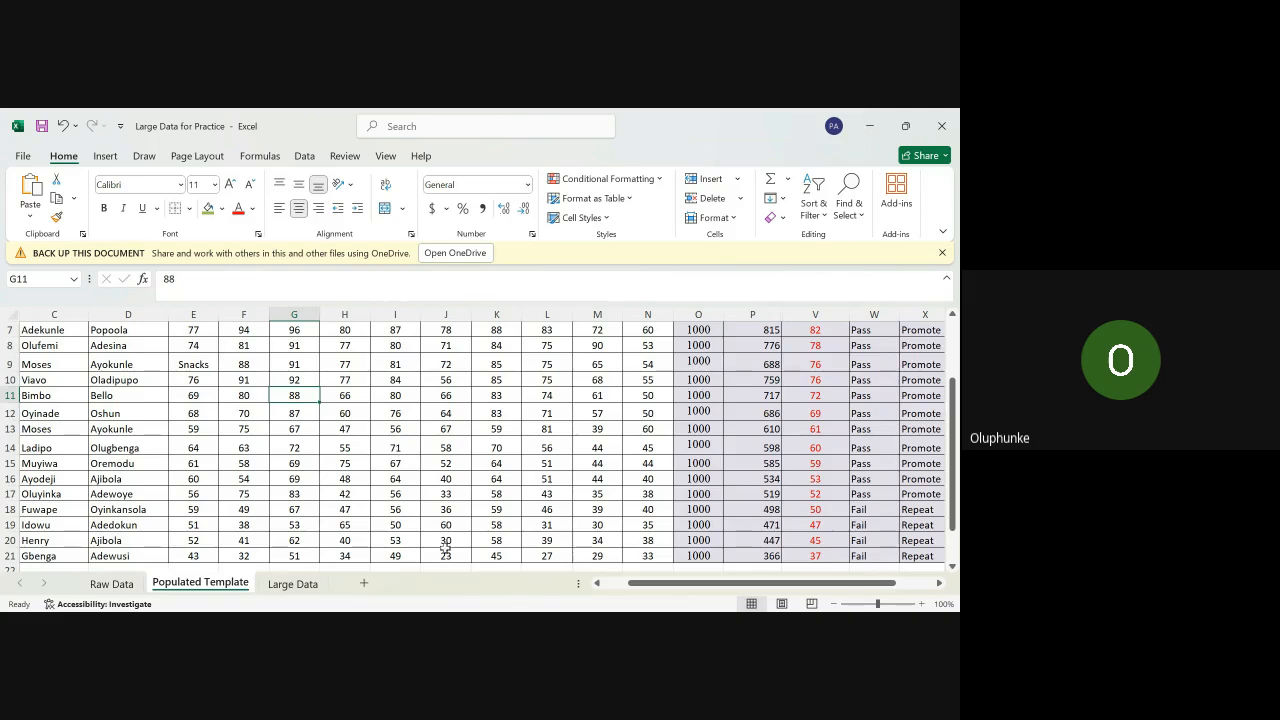
left_click(395, 526)
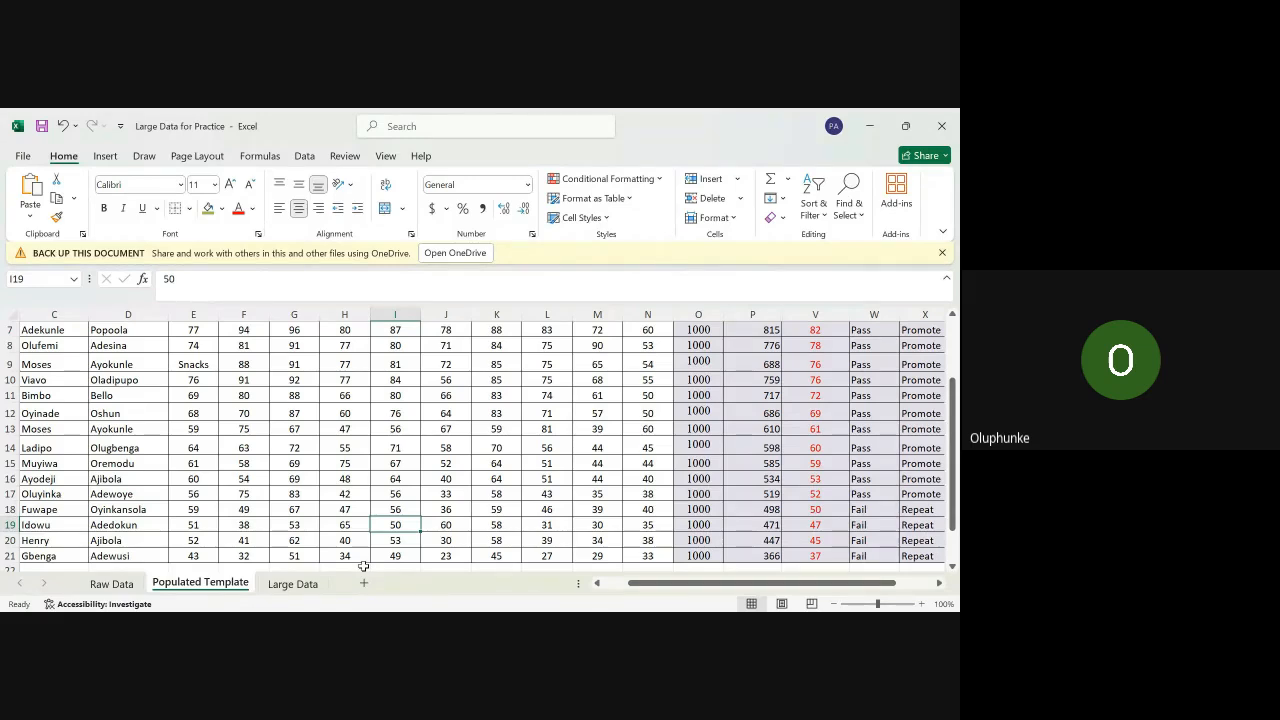
key("Delete")
Step: Enter =COUNT(E3:E21) in E23, beside the Count label, to count the numeric Basic Tech scores
scroll(363, 566, "down", 2)
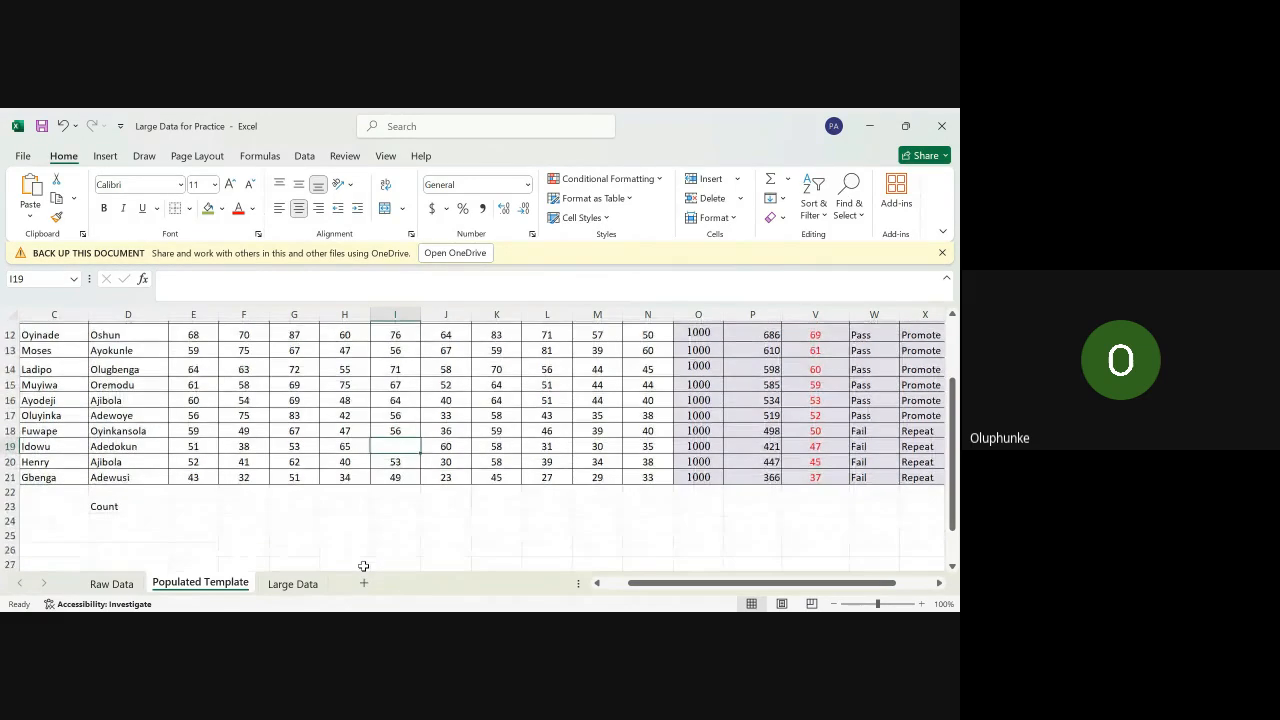
left_click(196, 507)
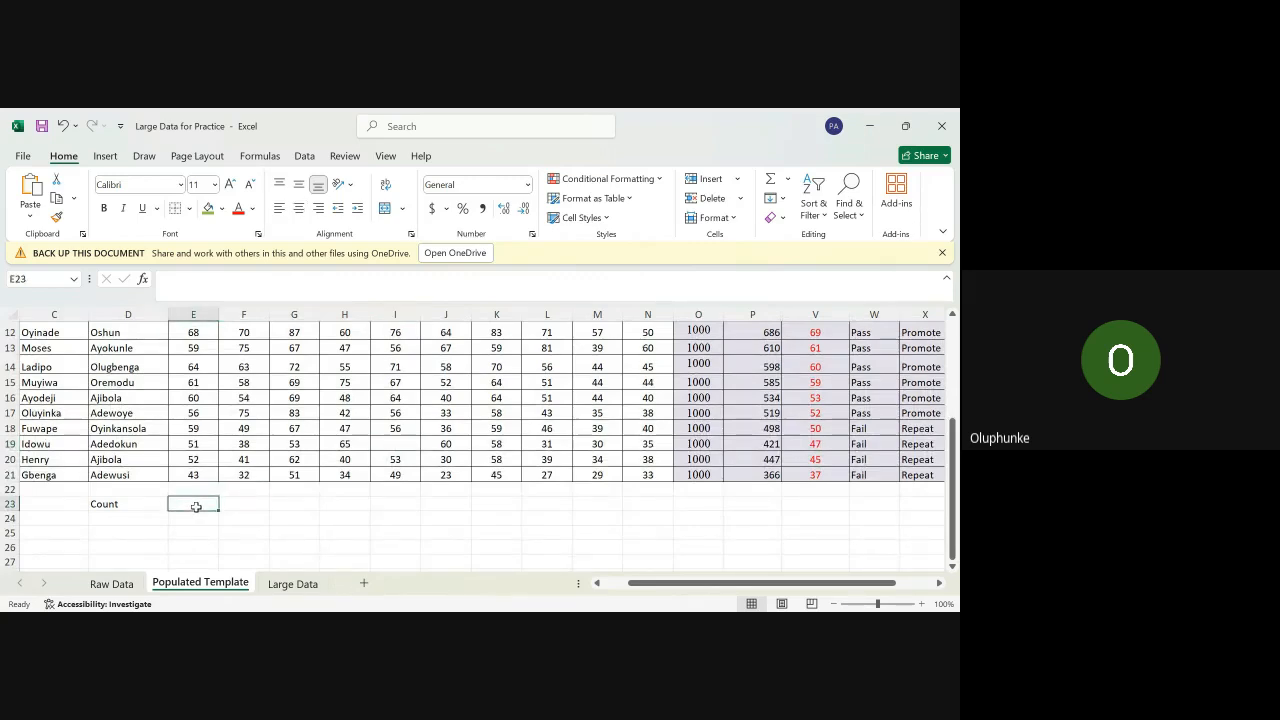
type("=")
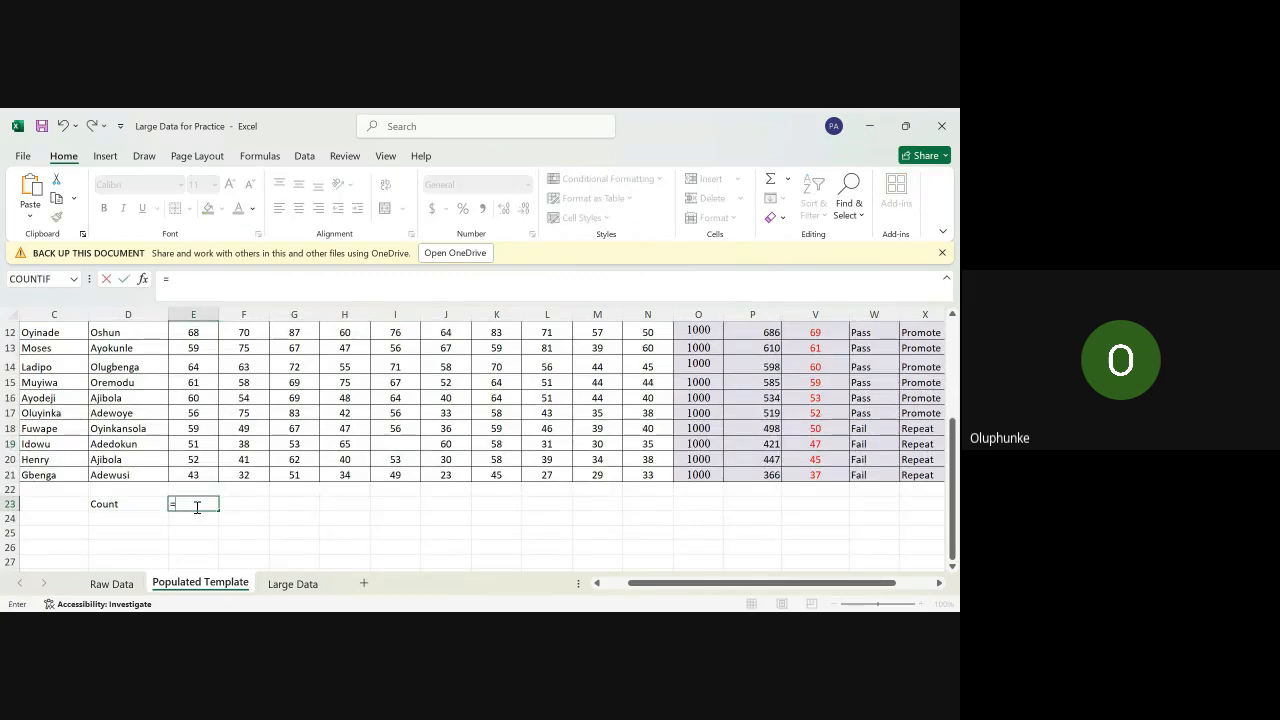
type("count(")
scroll(313, 468, "up", 4)
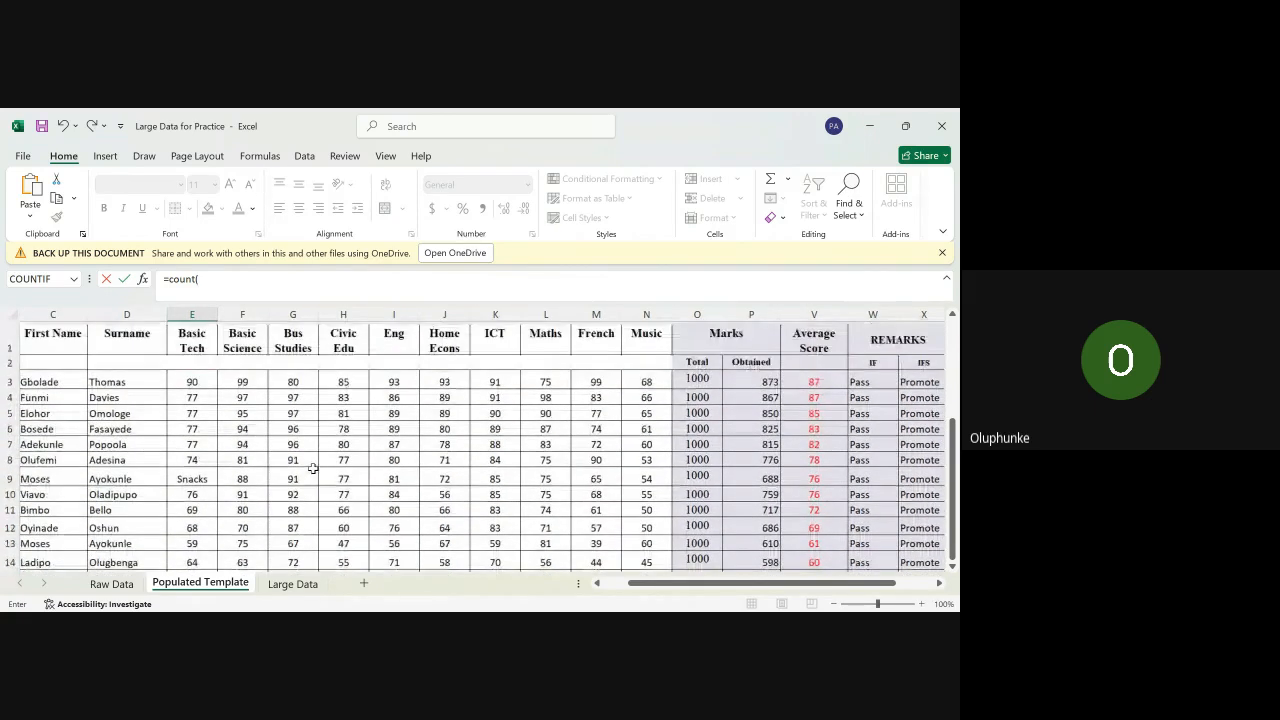
left_click_drag(198, 377, 192, 538)
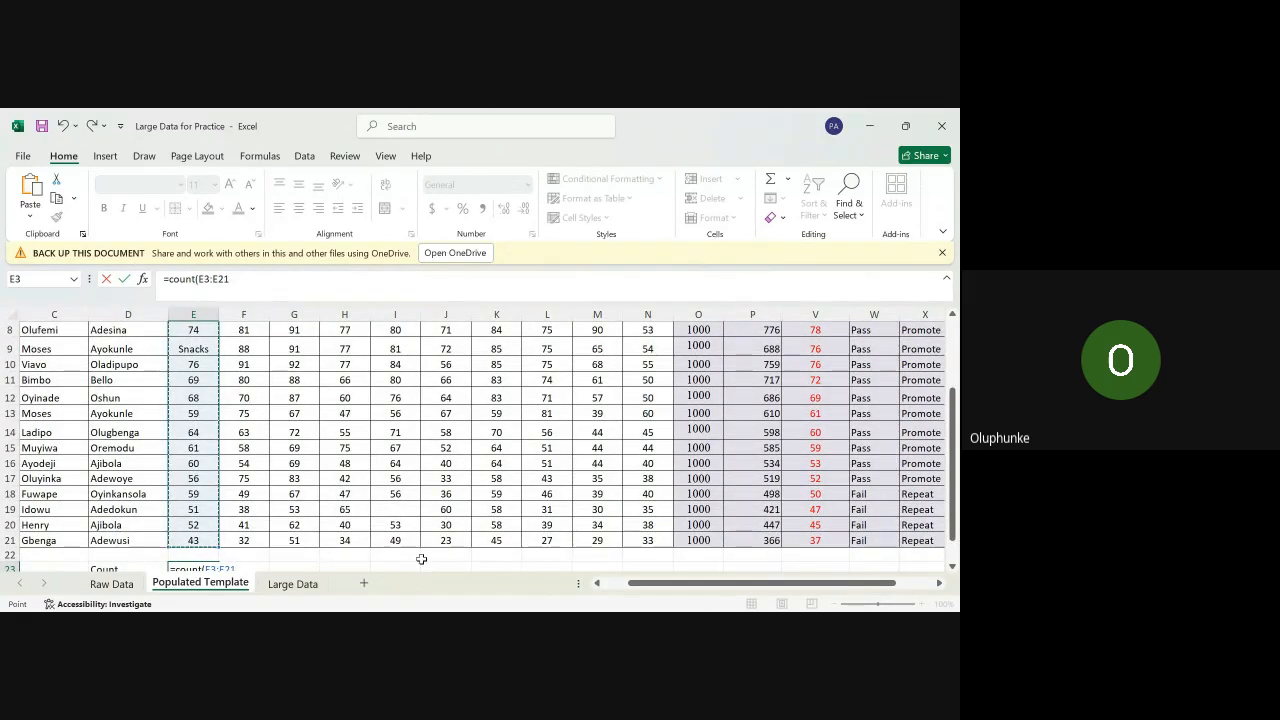
type(")")
key("Return")
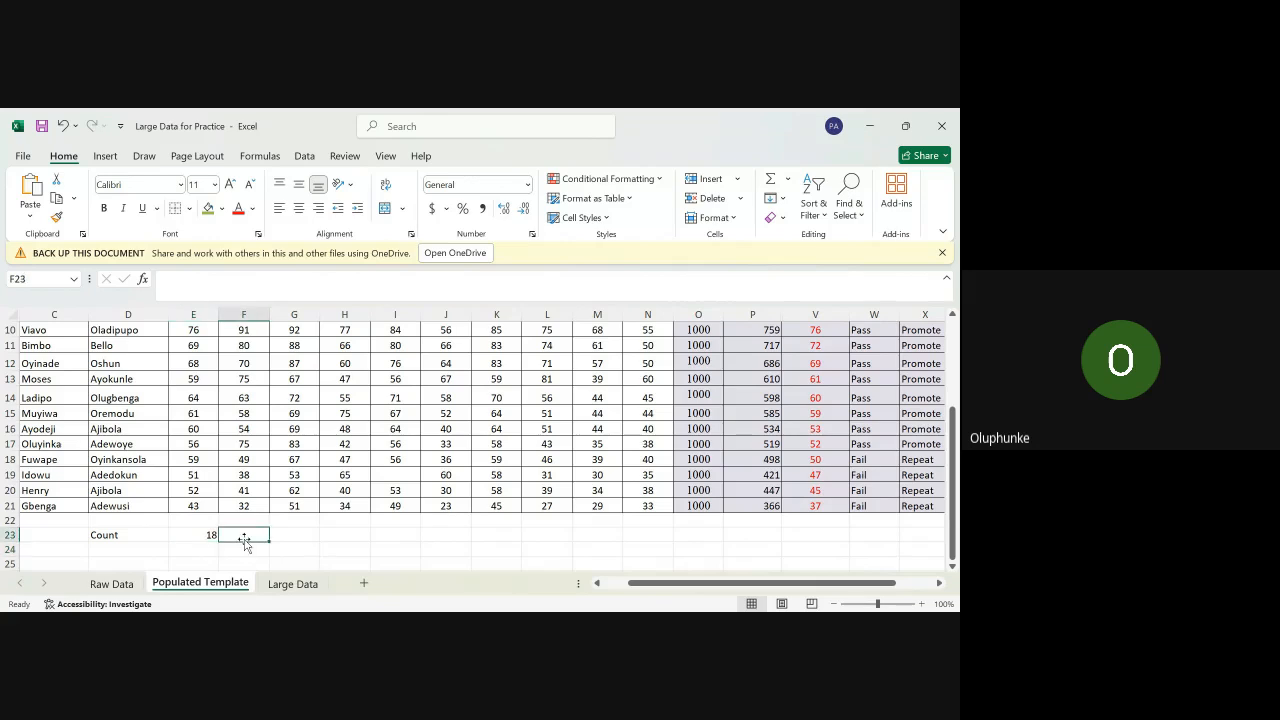
Step: Copy the COUNT formula from E23 across to F23 for the Basic Science scores
left_click(198, 534)
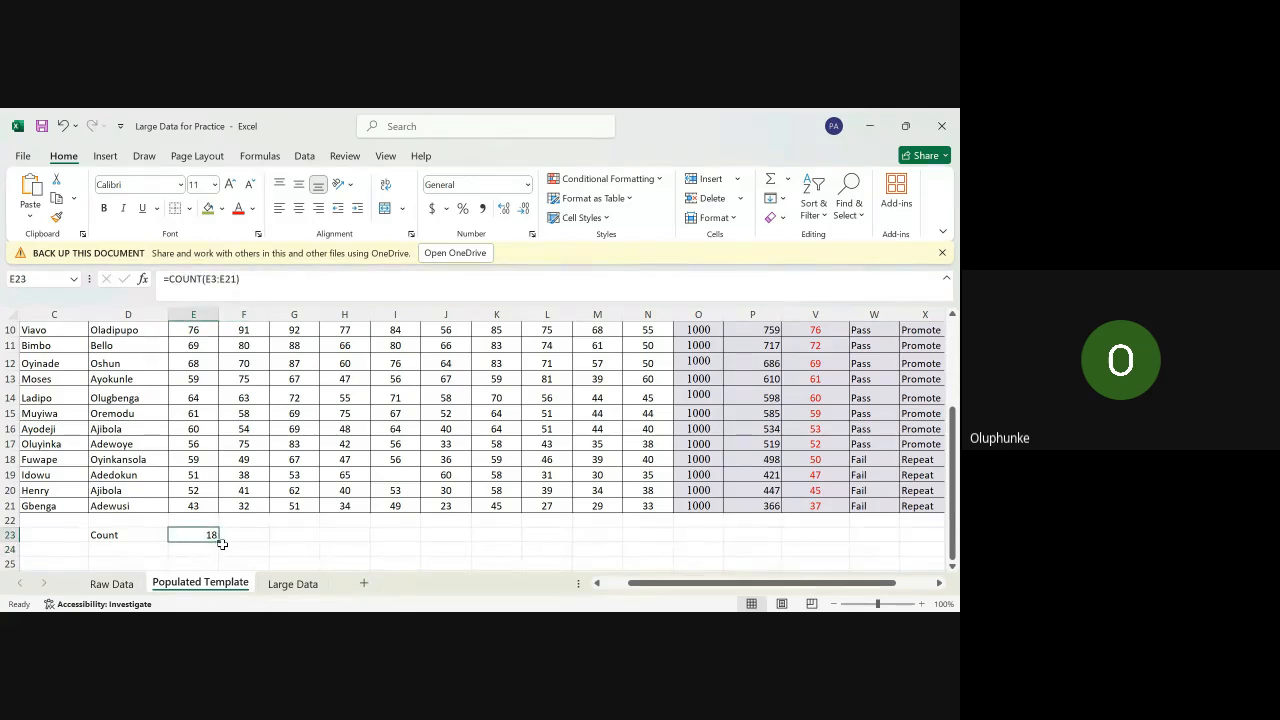
left_click(222, 546)
left_click(203, 535)
left_click_drag(217, 540, 265, 537)
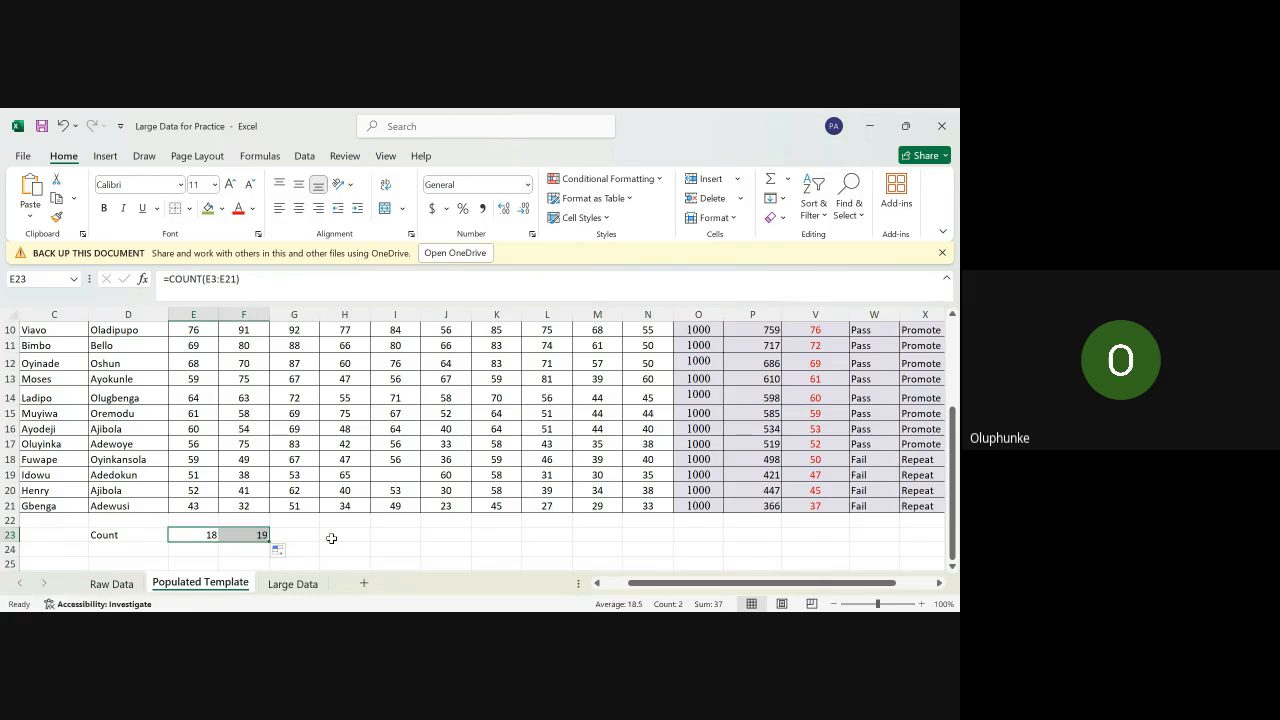
left_click(333, 537)
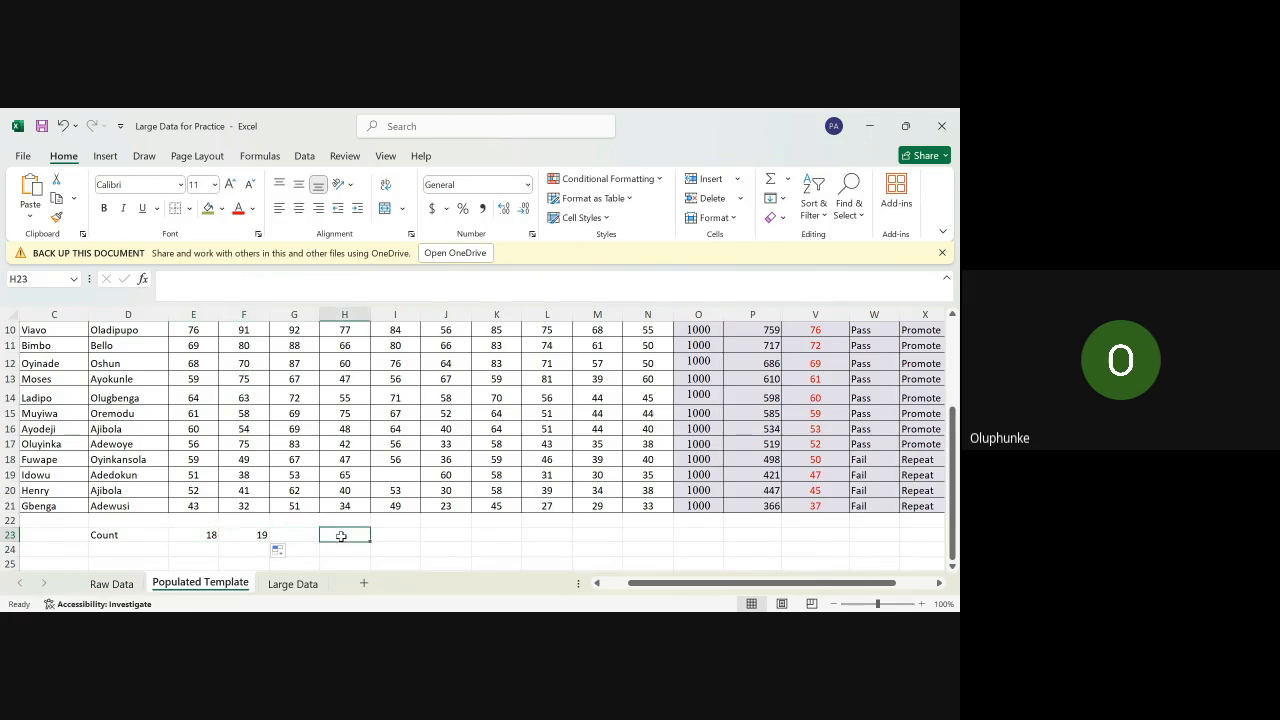
Step: Compare the Basic Tech column, including the text entry in E9, with Basic Science and check the counts in row 23
scroll(226, 468, "up", 3)
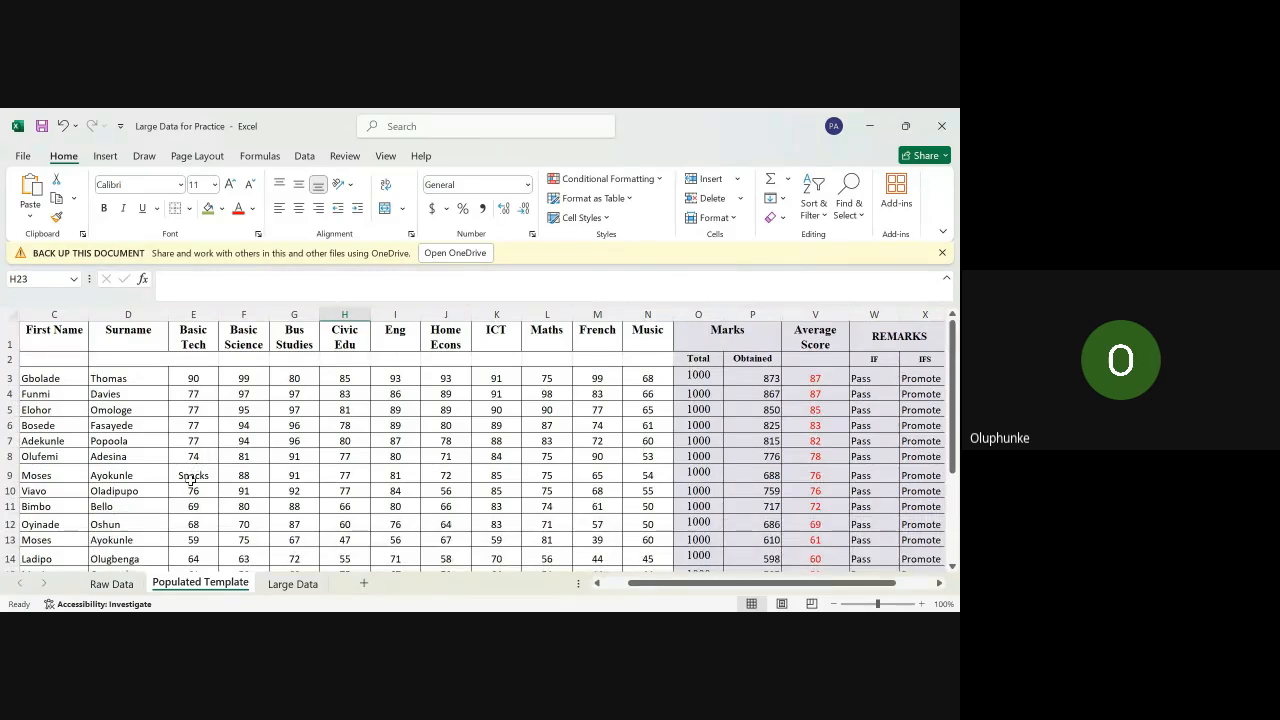
left_click(191, 477)
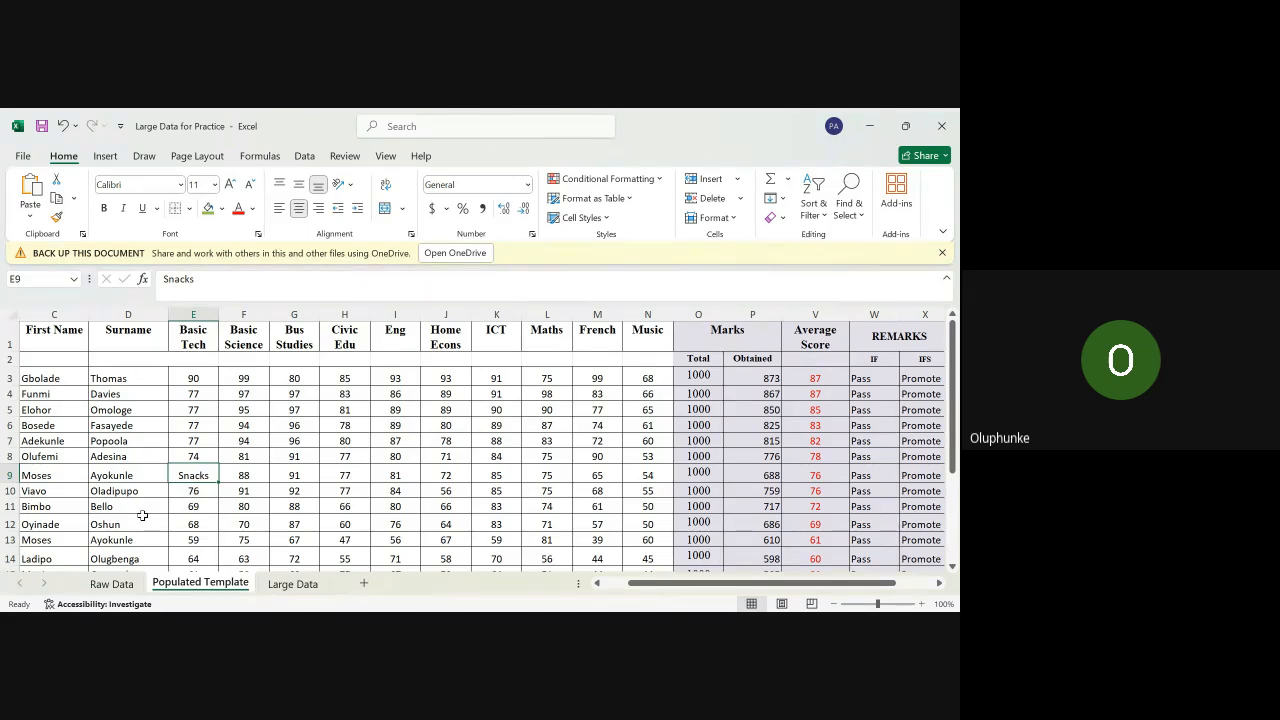
scroll(142, 515, "down", 5)
scroll(142, 515, "left", 1)
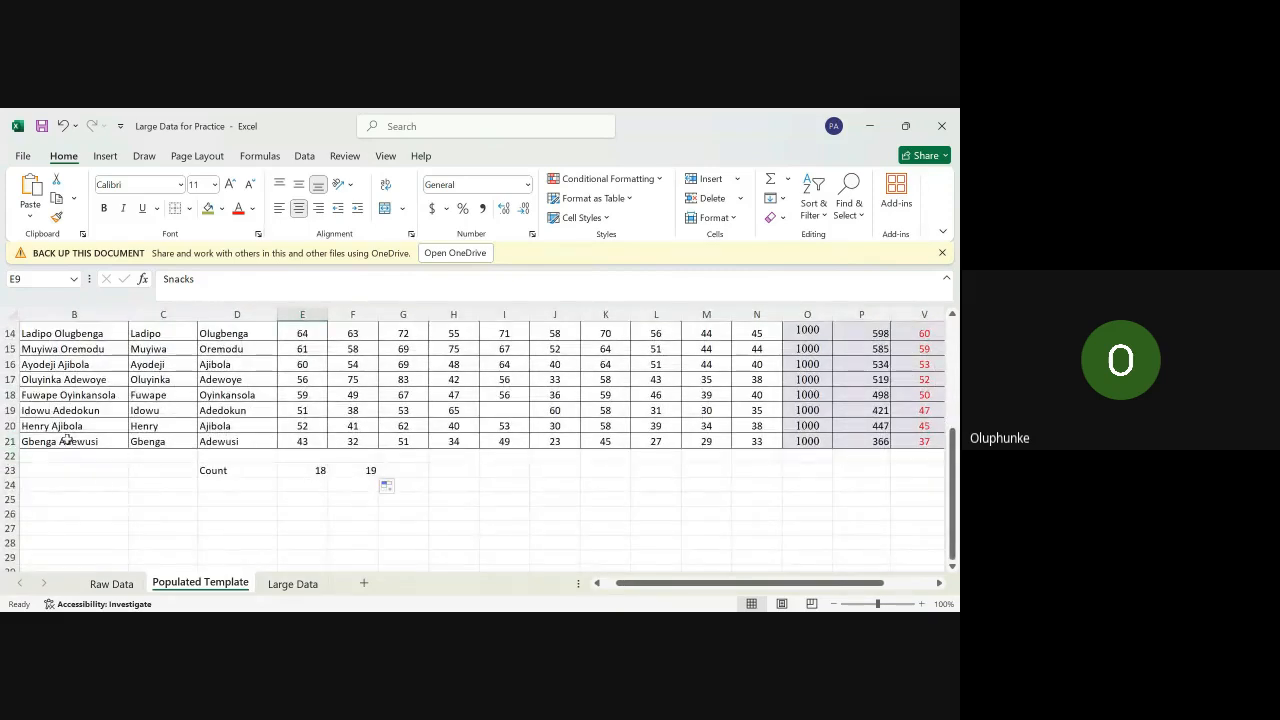
scroll(38, 441, "up", 5)
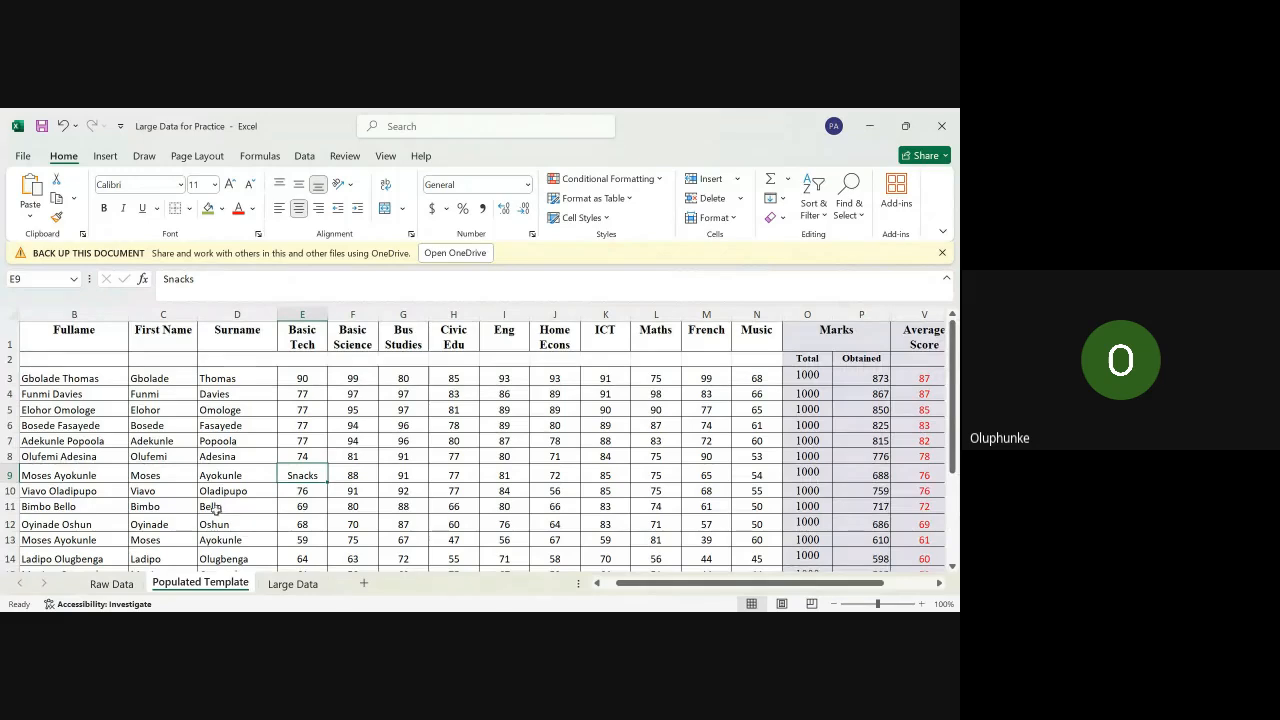
scroll(218, 510, "down", 1)
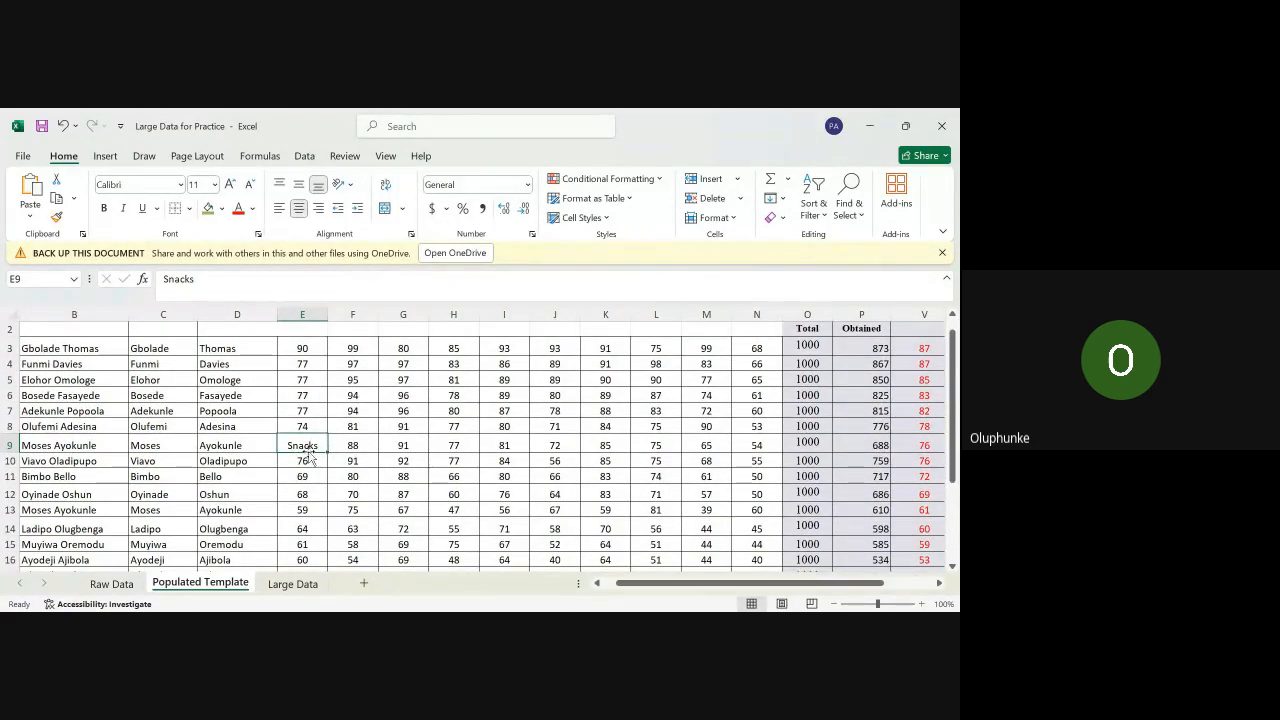
scroll(310, 455, "down", 3)
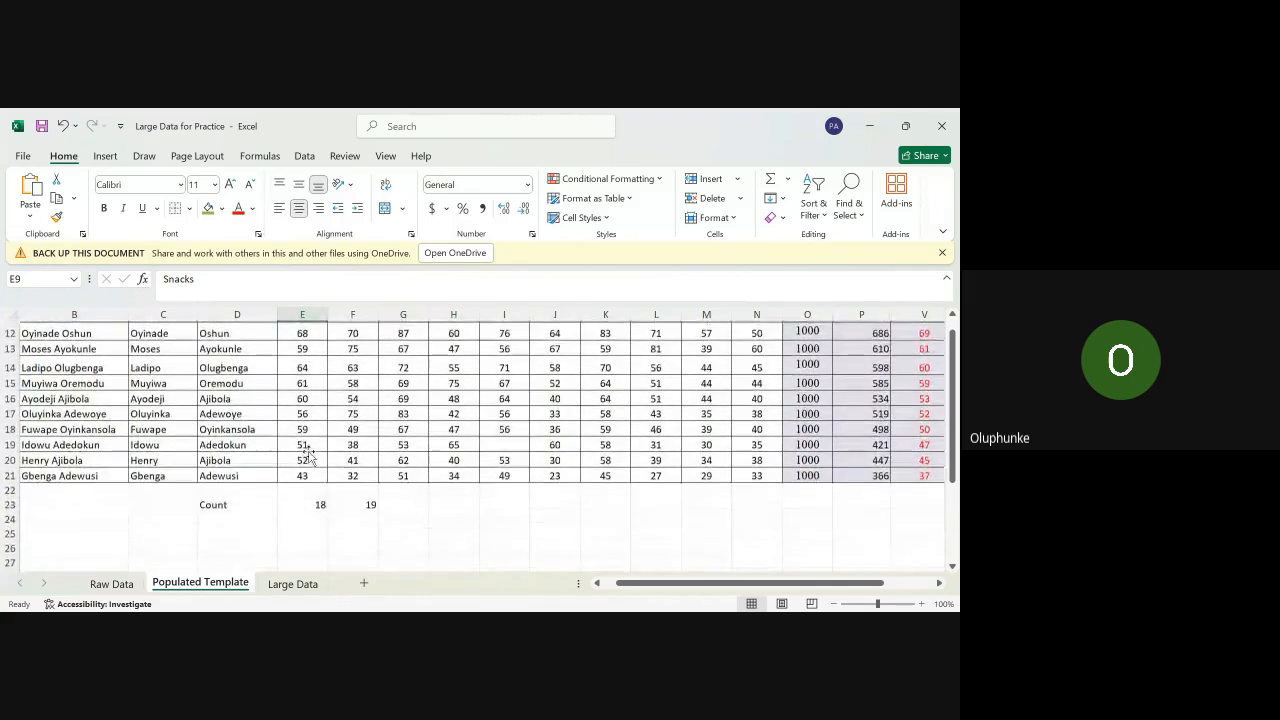
left_click(367, 502)
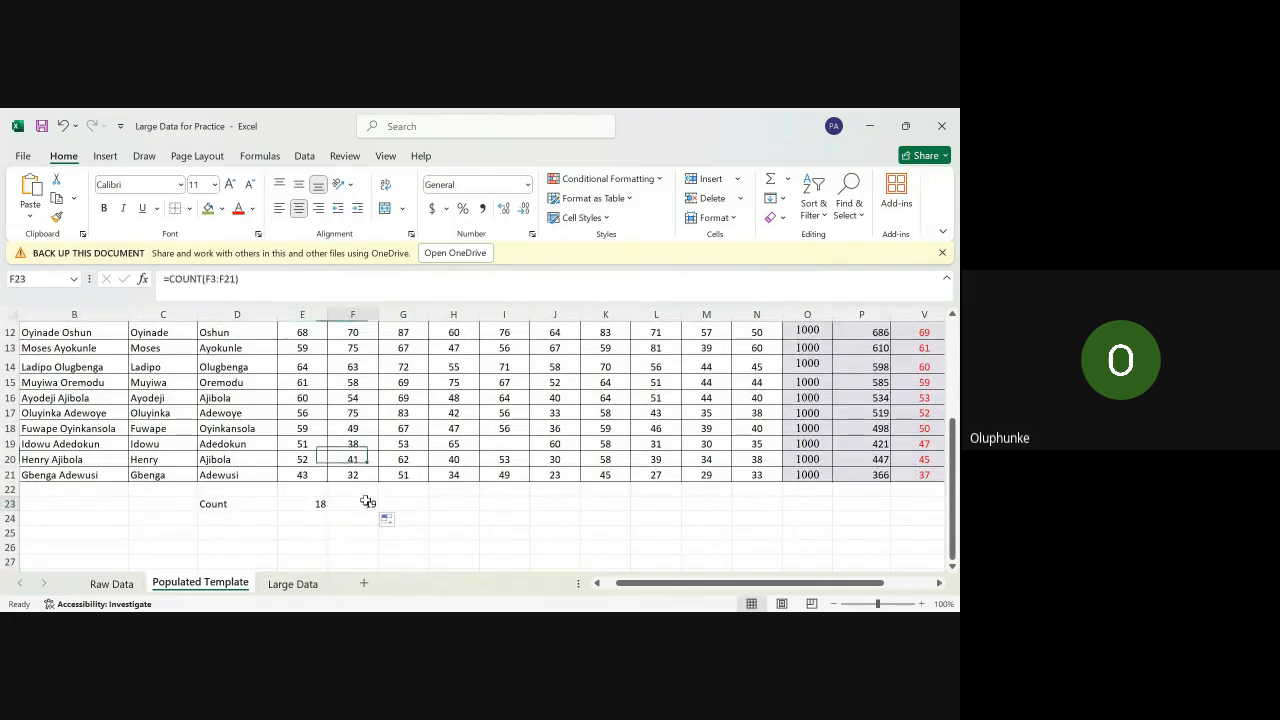
scroll(367, 502, "up", 4)
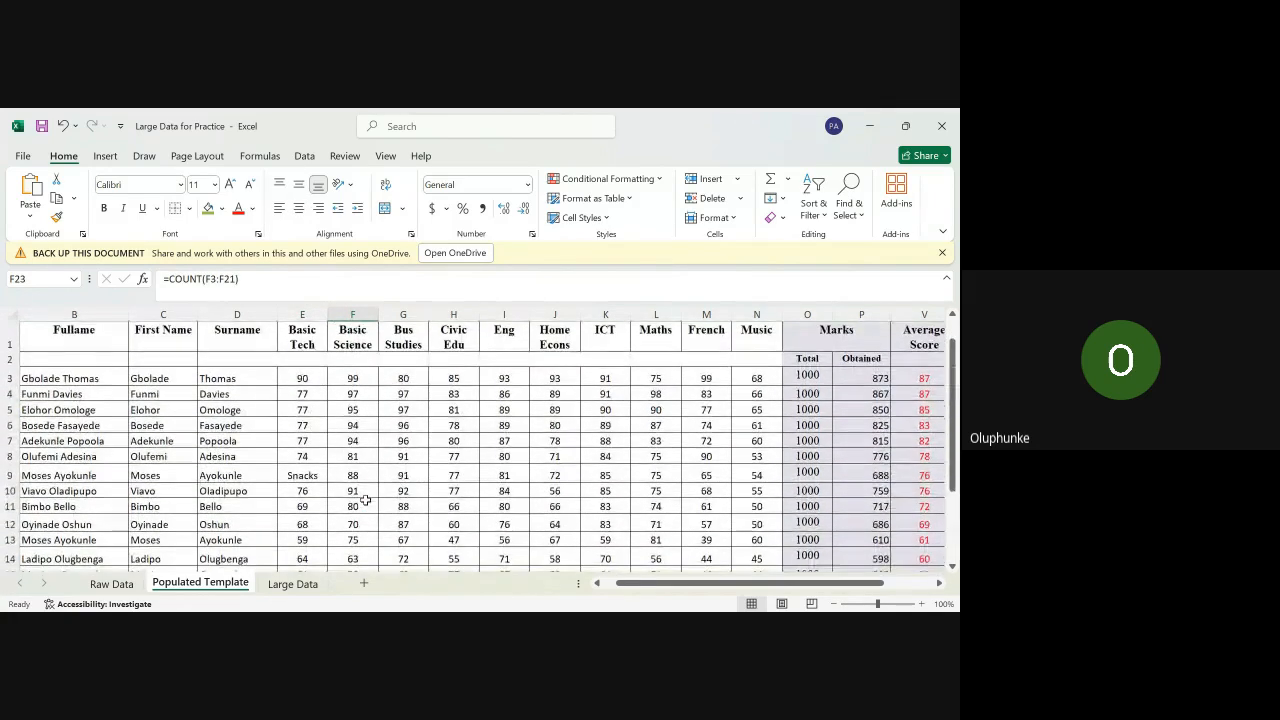
scroll(366, 500, "down", 4)
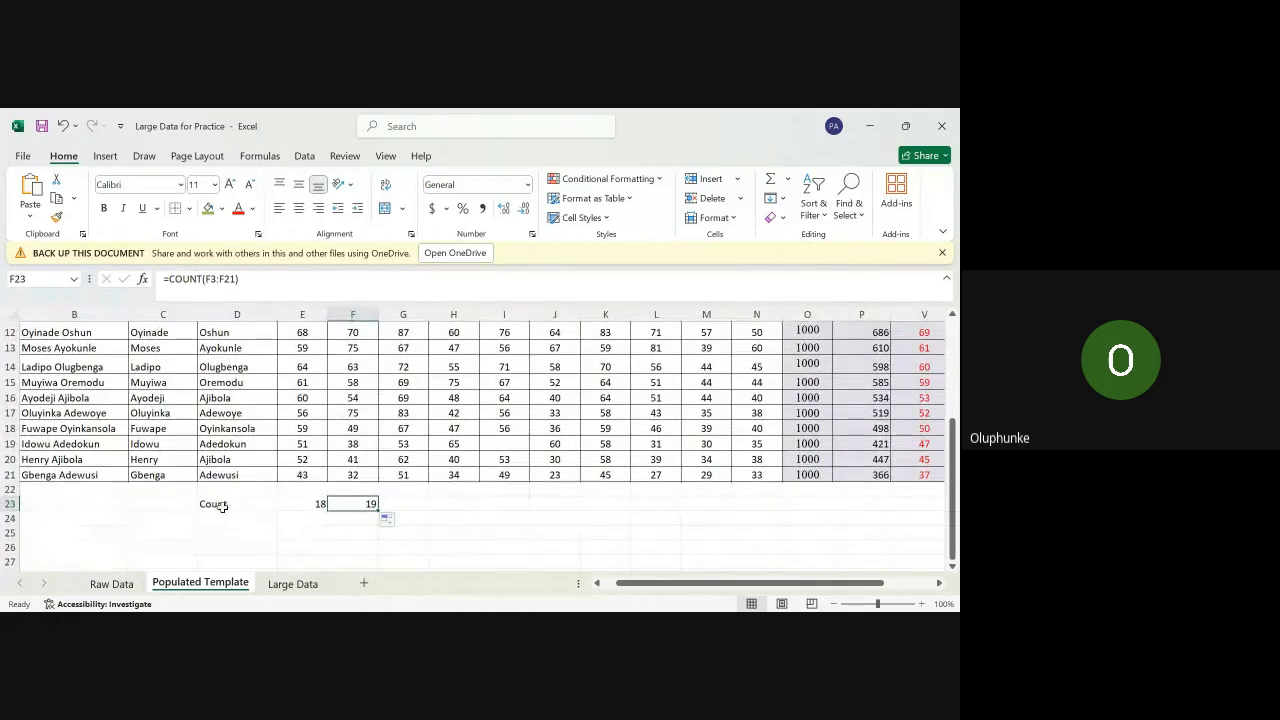
Step: Enter the label CountA in D24, directly below the Count label
left_click(220, 518)
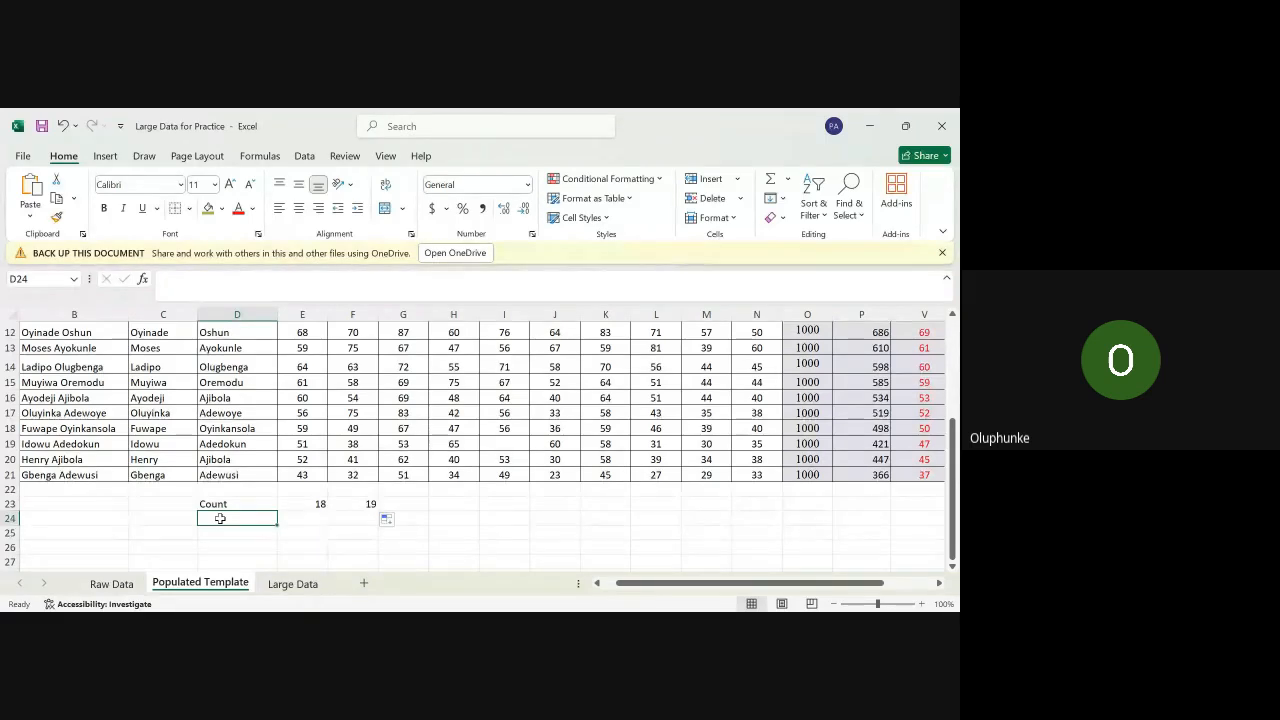
type("count")
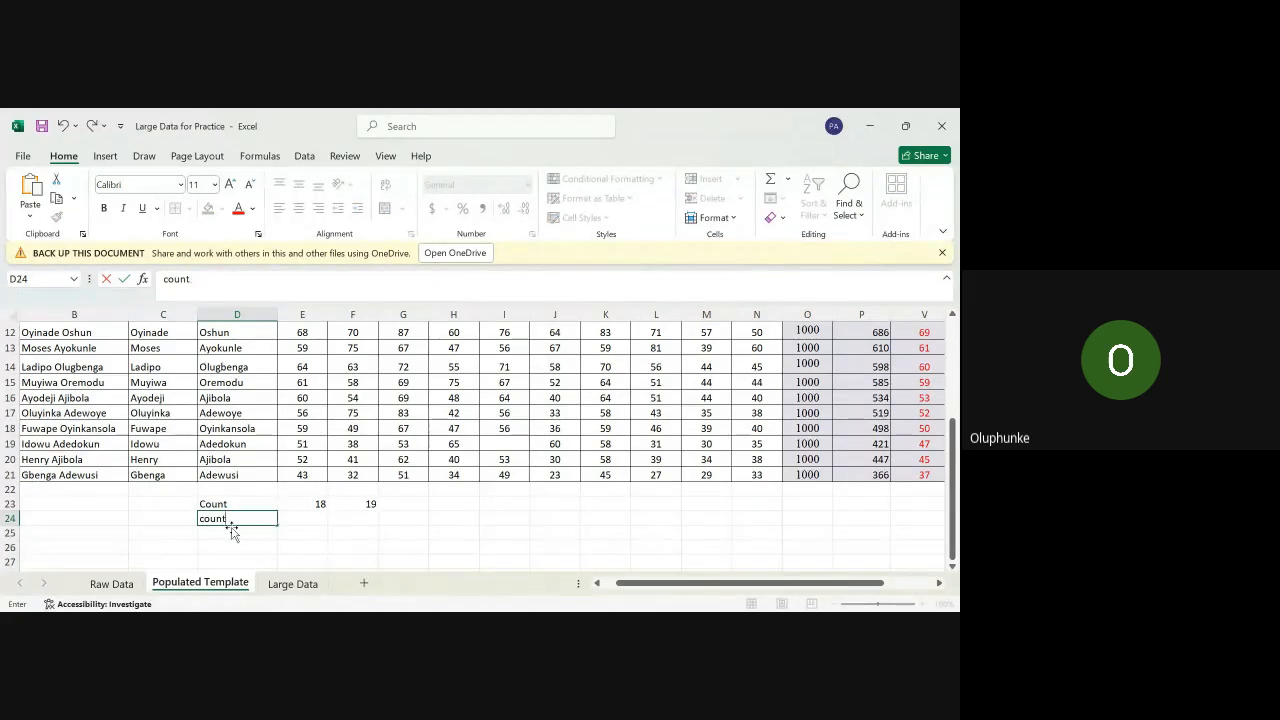
key("BackSpace")
key("BackSpace")
key("BackSpace")
key("BackSpace")
key("BackSpace")
type("C")
type("A")
Step: Enter =COUNTA(E3:E21) in E24 to count all non-empty Basic Tech cells, and review the formula against the column
left_click(318, 522)
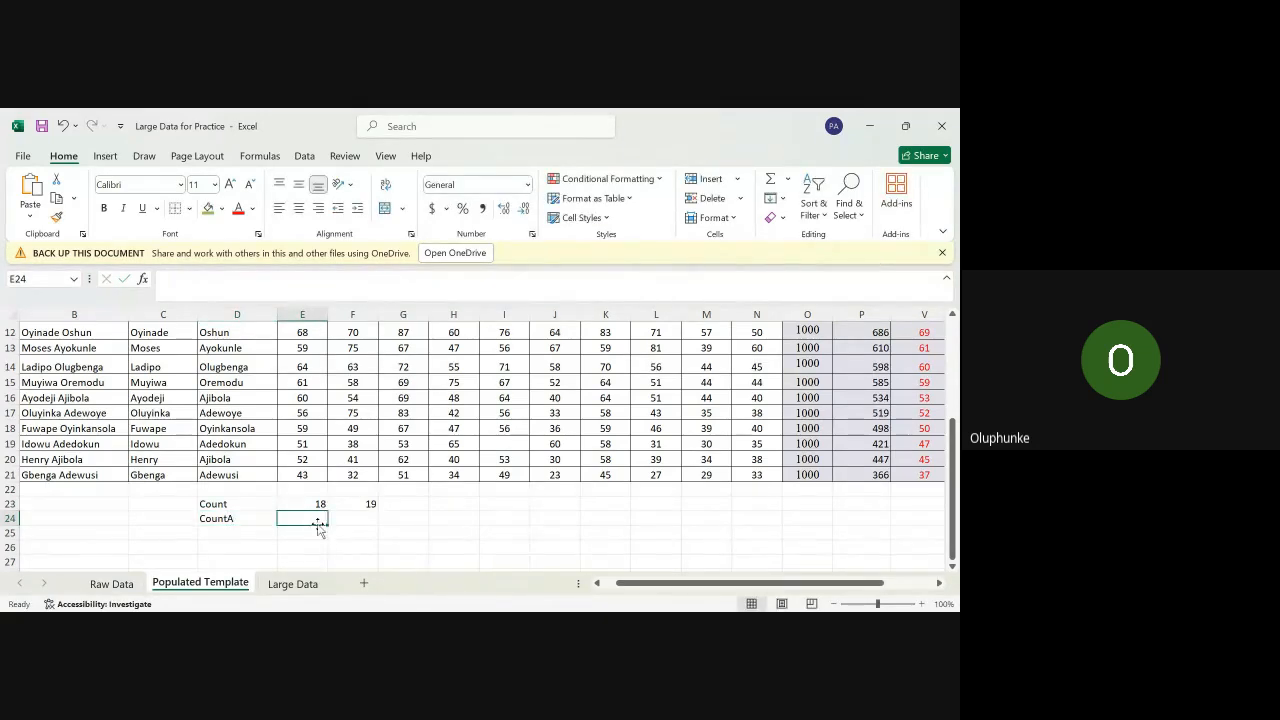
type("=")
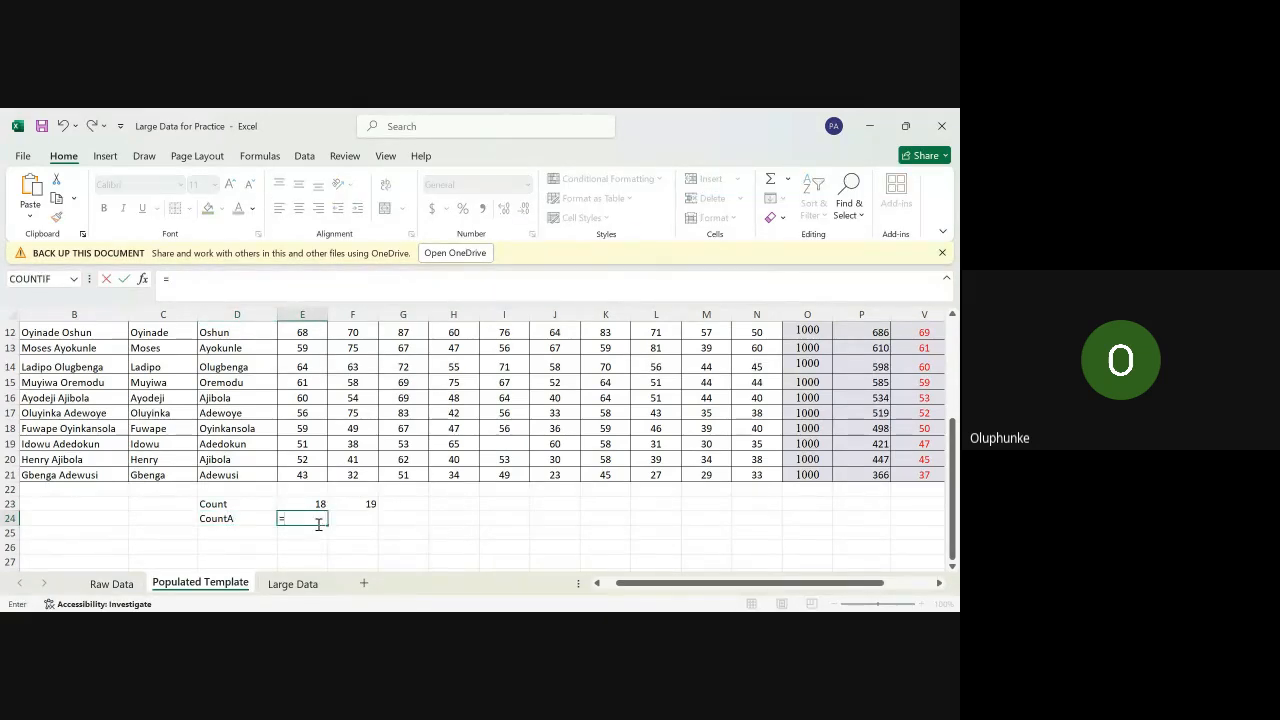
type("counta(")
scroll(302, 418, "up", 4)
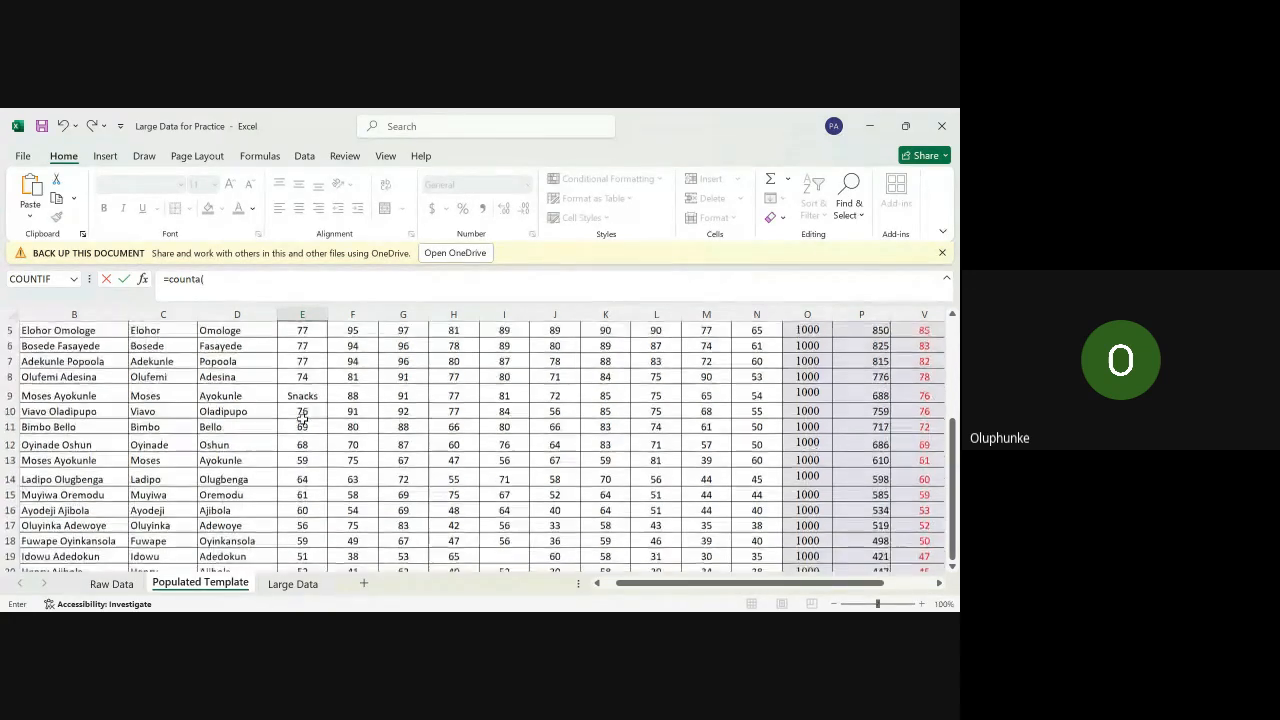
left_click_drag(300, 381, 300, 489)
key("Return")
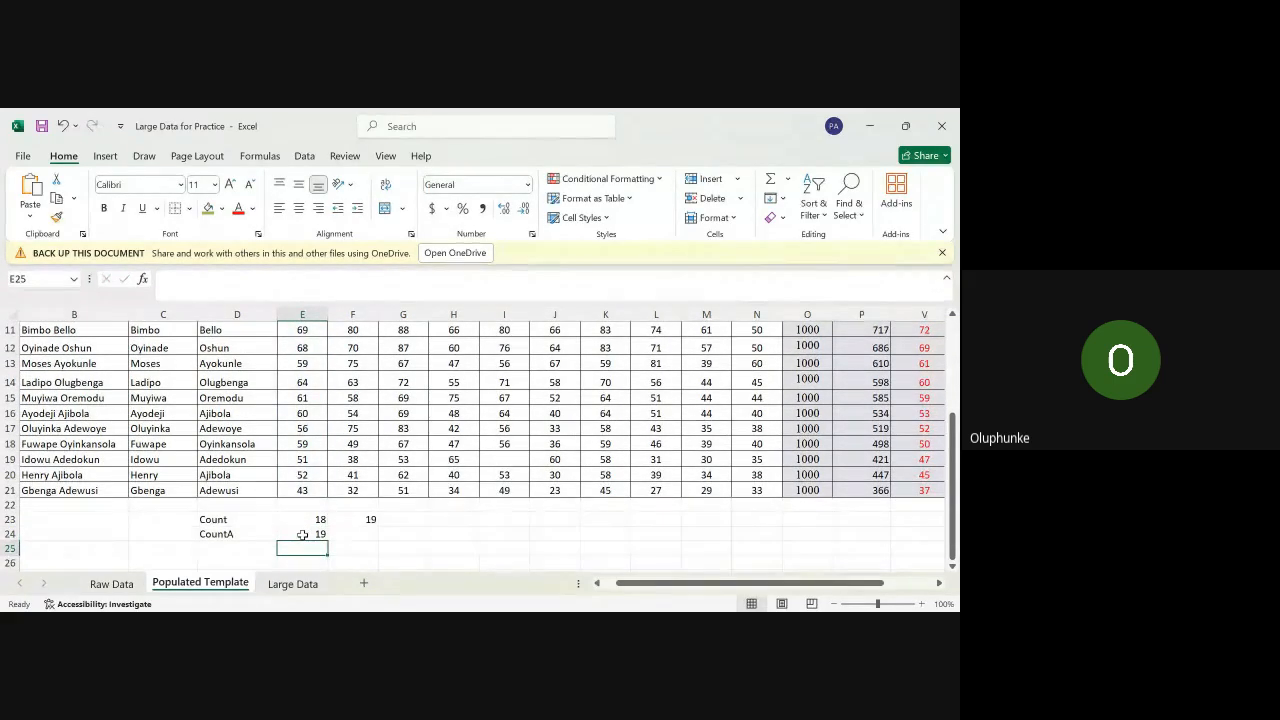
left_click(302, 535)
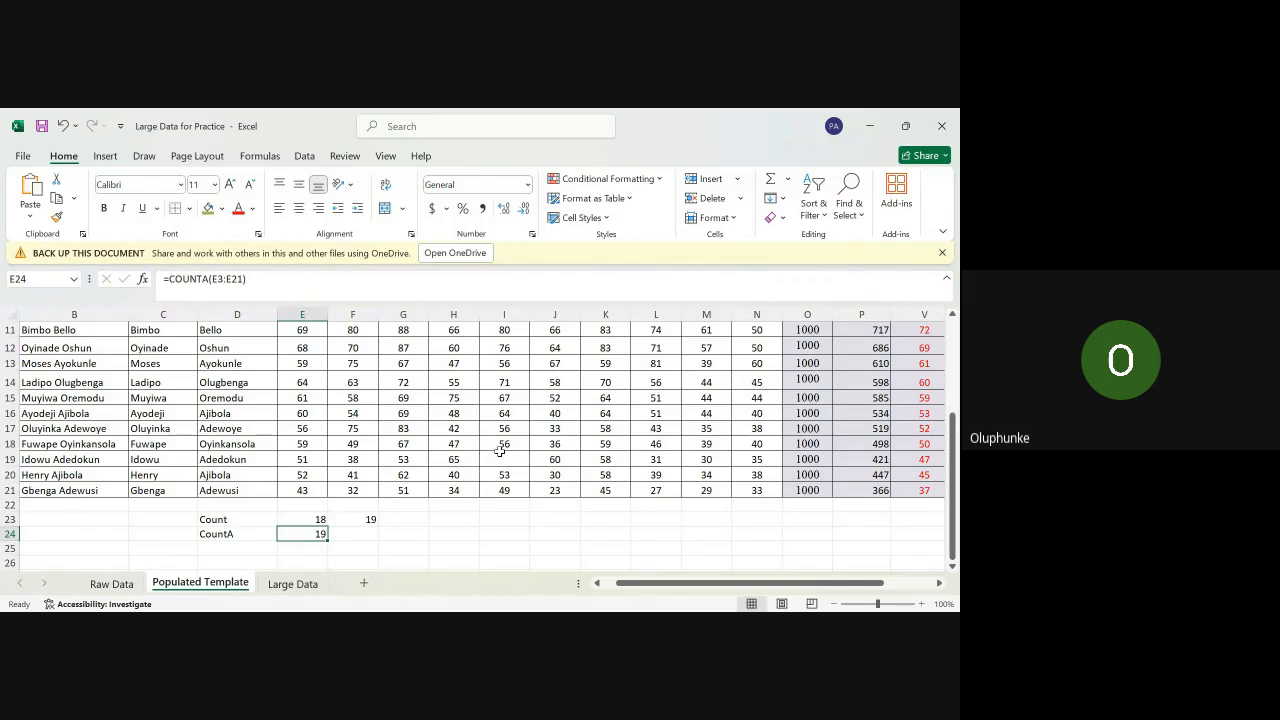
scroll(499, 451, "up", 1)
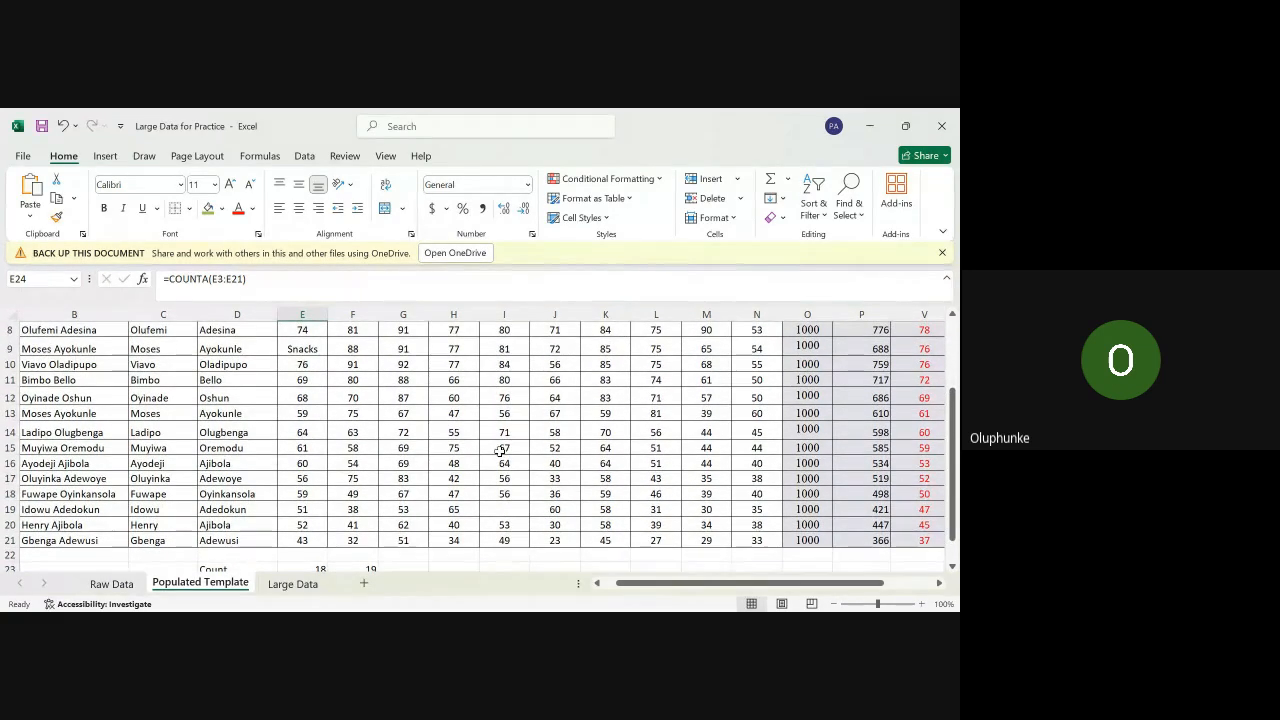
Step: Examine the student scores, including the Basic Tech column, against the Count and CountA rows beneath the table
scroll(509, 479, "down", 2)
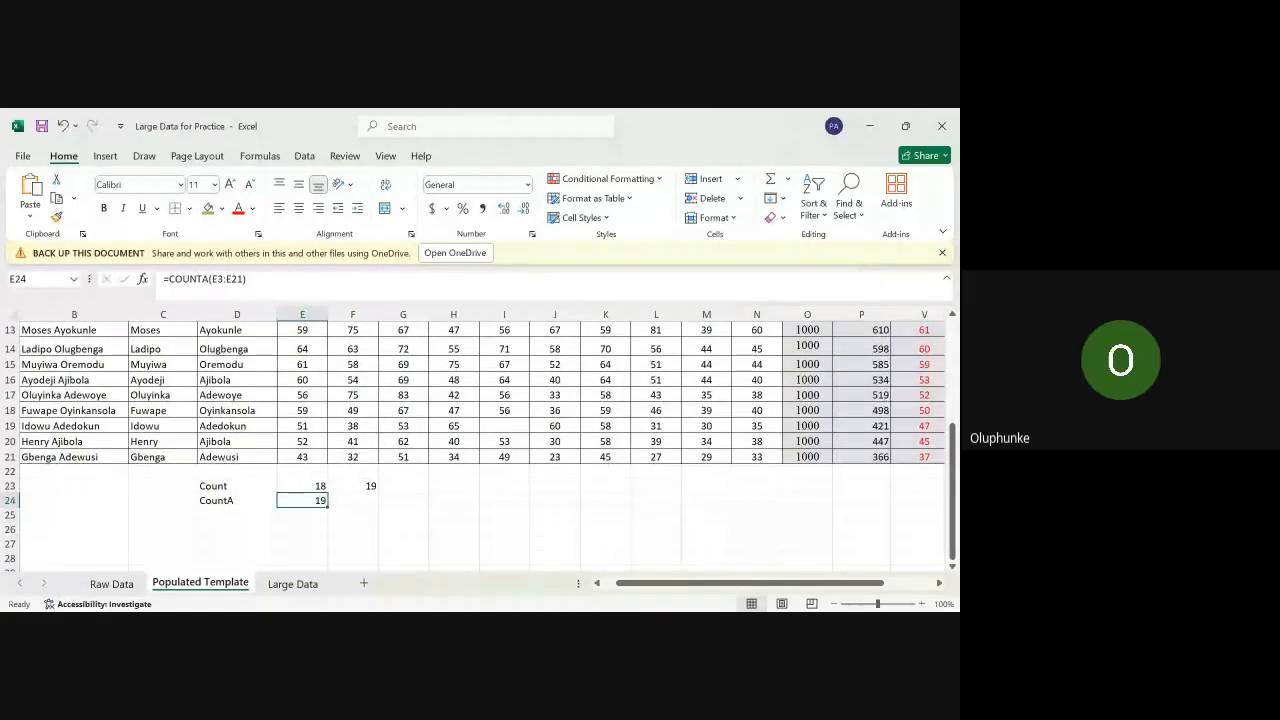
left_click(316, 567)
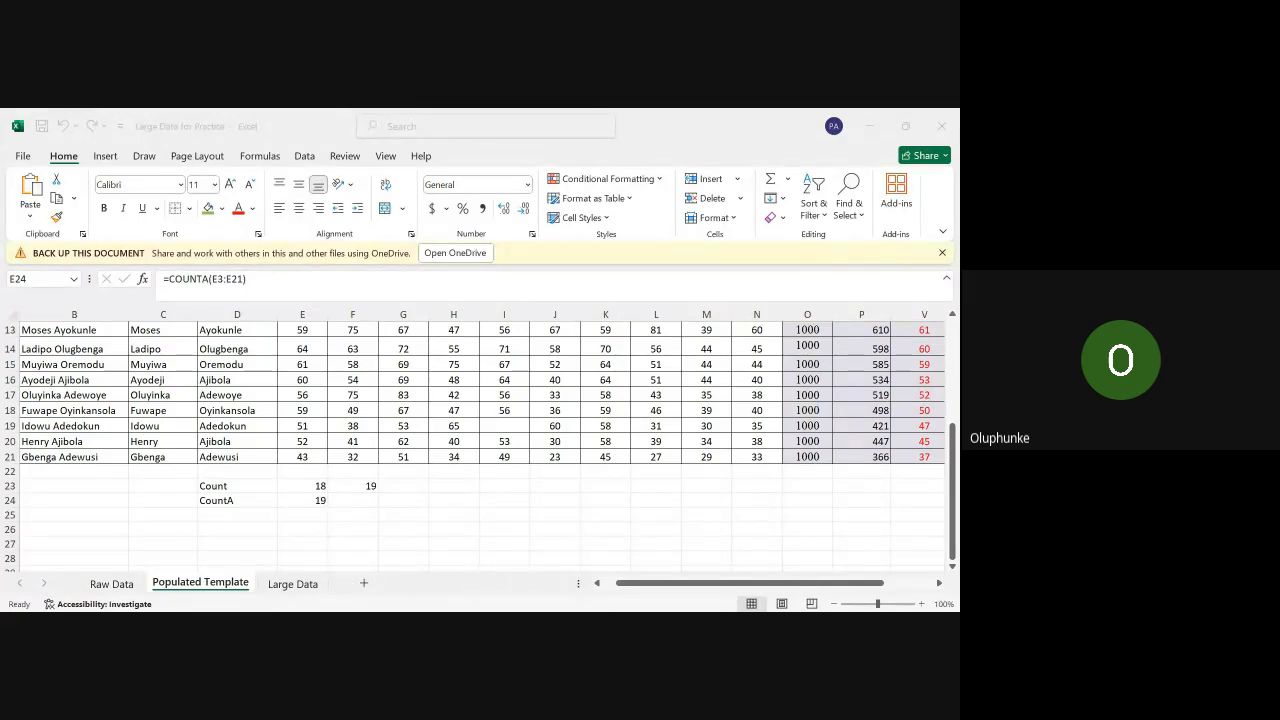
left_click(305, 582)
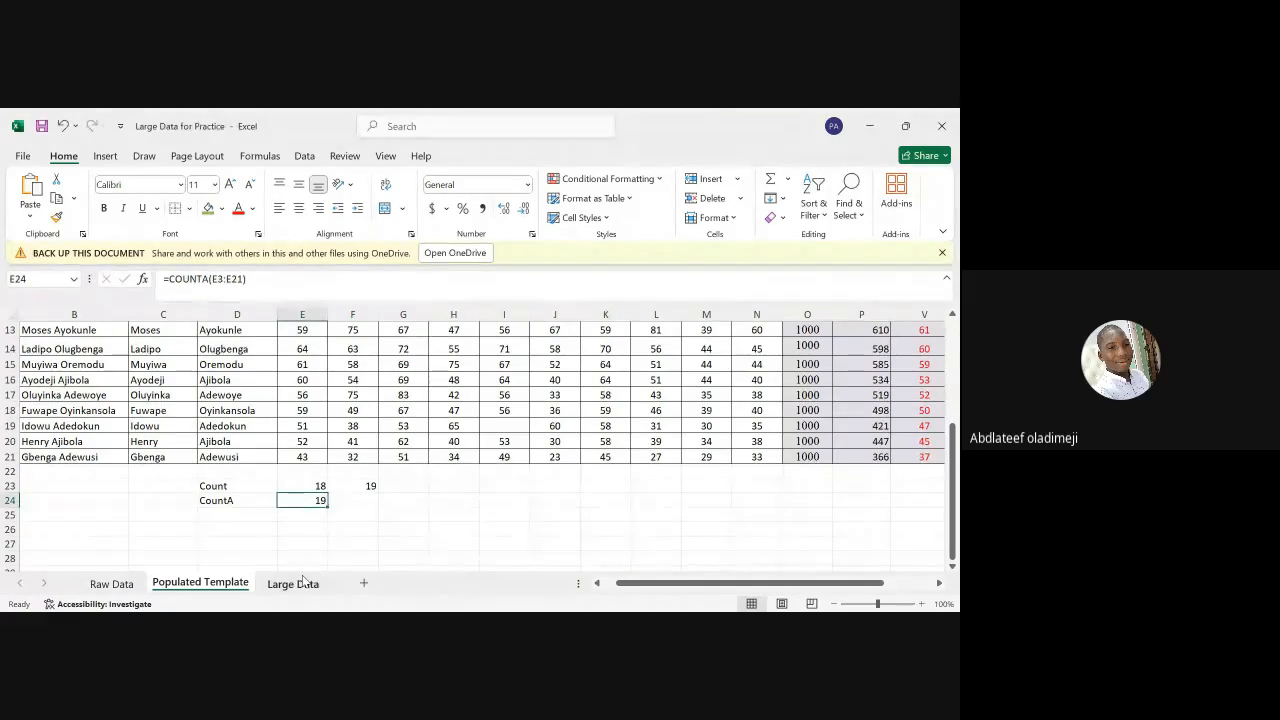
left_click(288, 527)
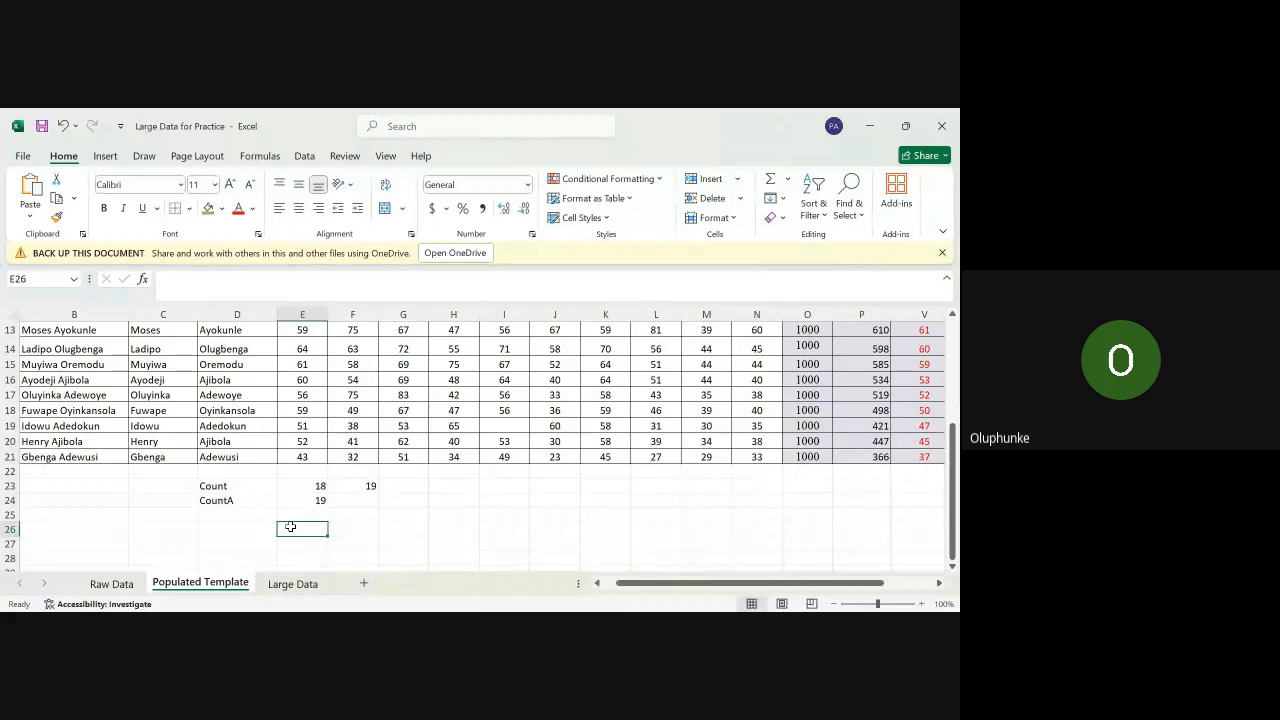
scroll(290, 526, "up", 4)
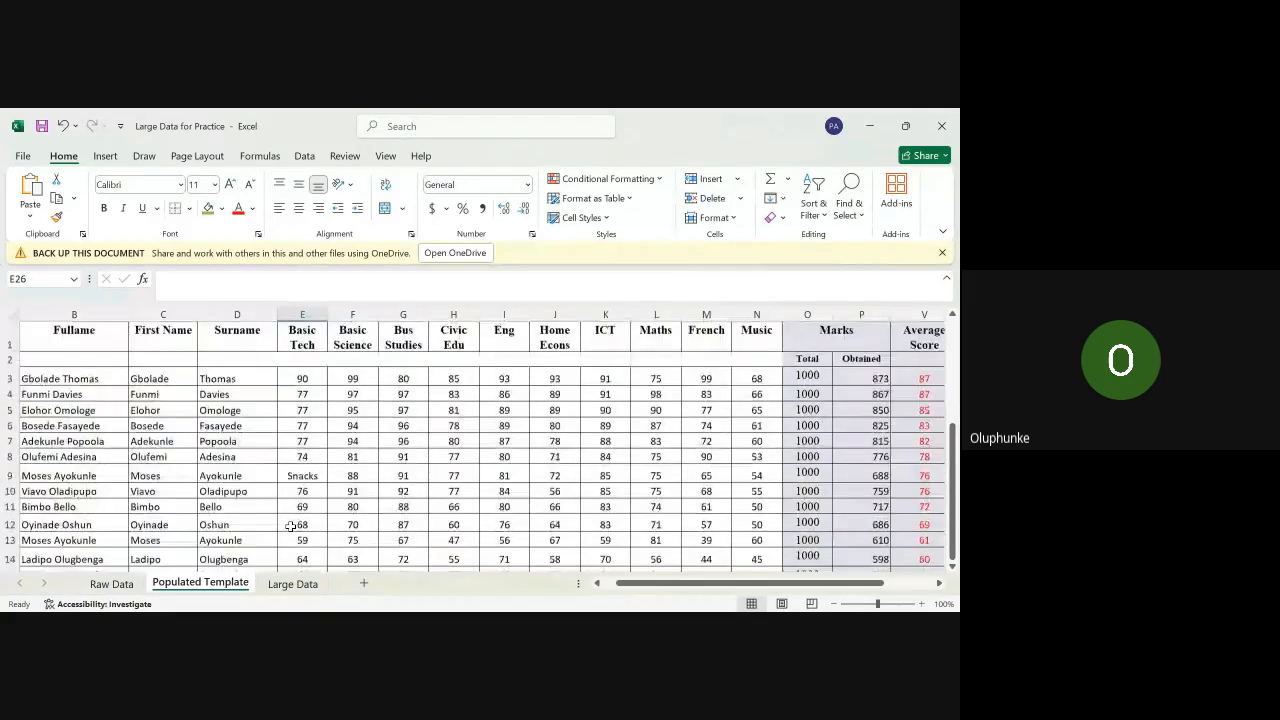
scroll(290, 526, "down", 1)
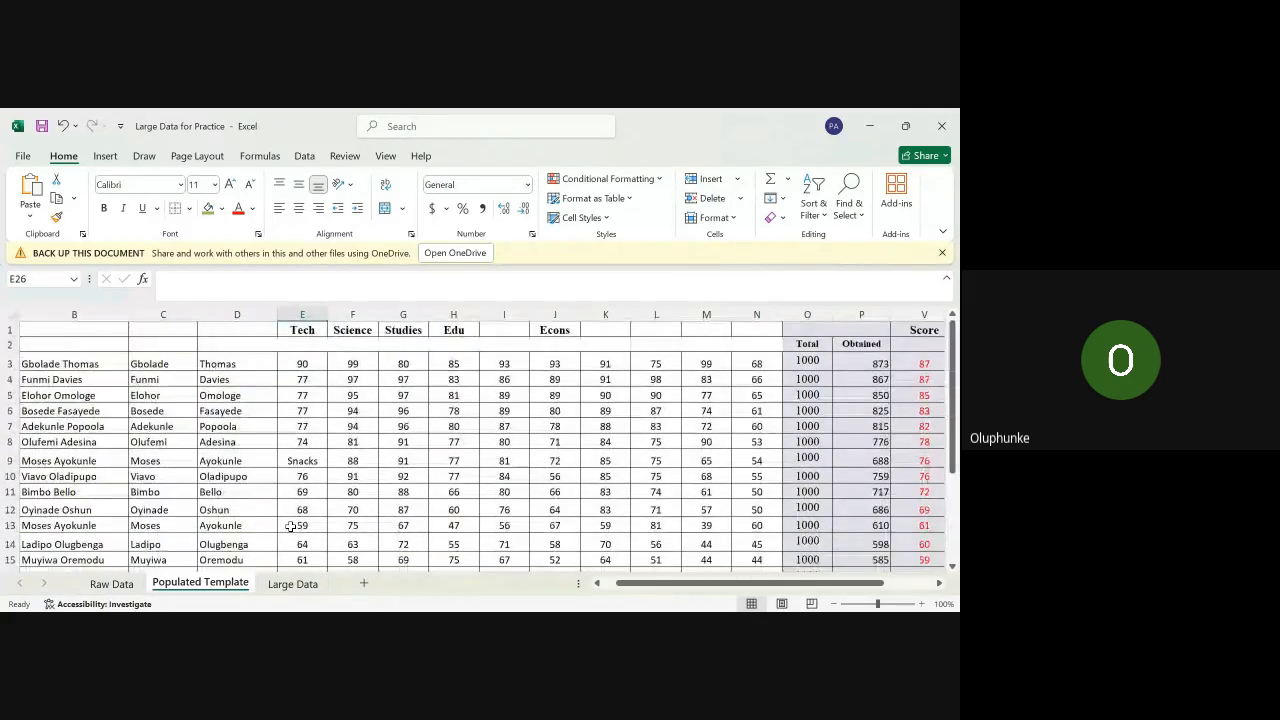
scroll(290, 526, "down", 1)
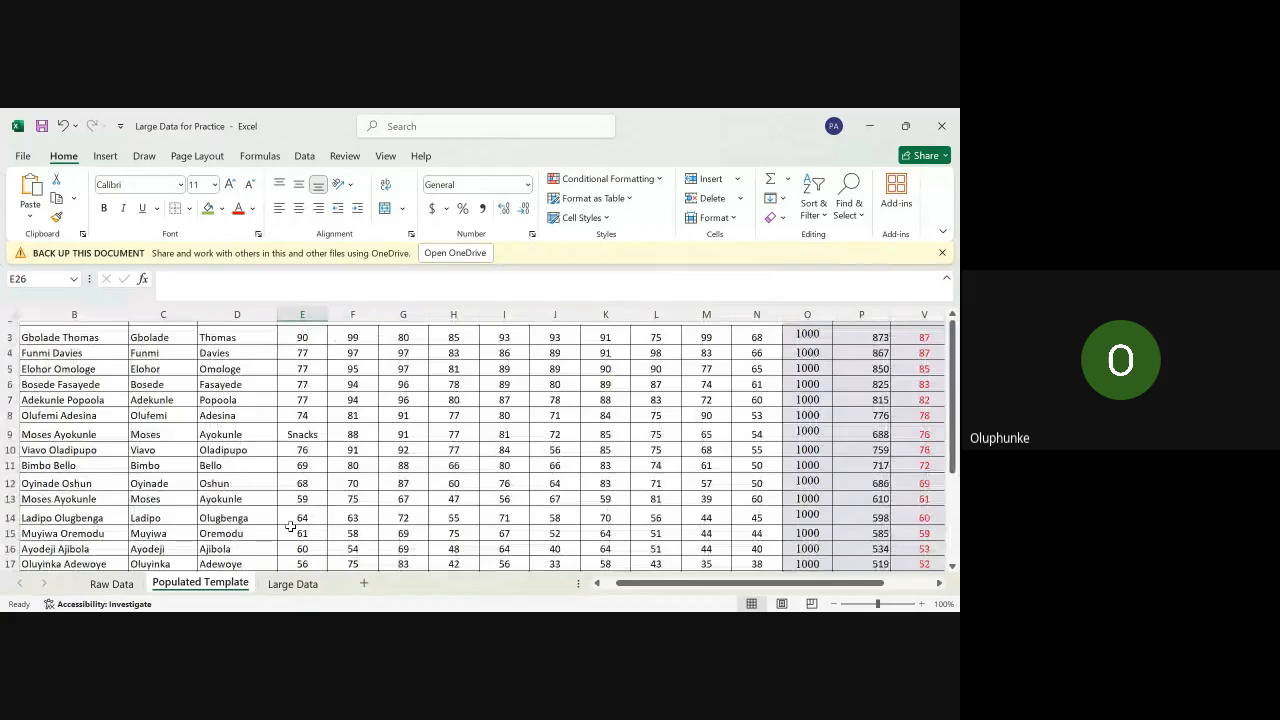
scroll(290, 526, "down", 3)
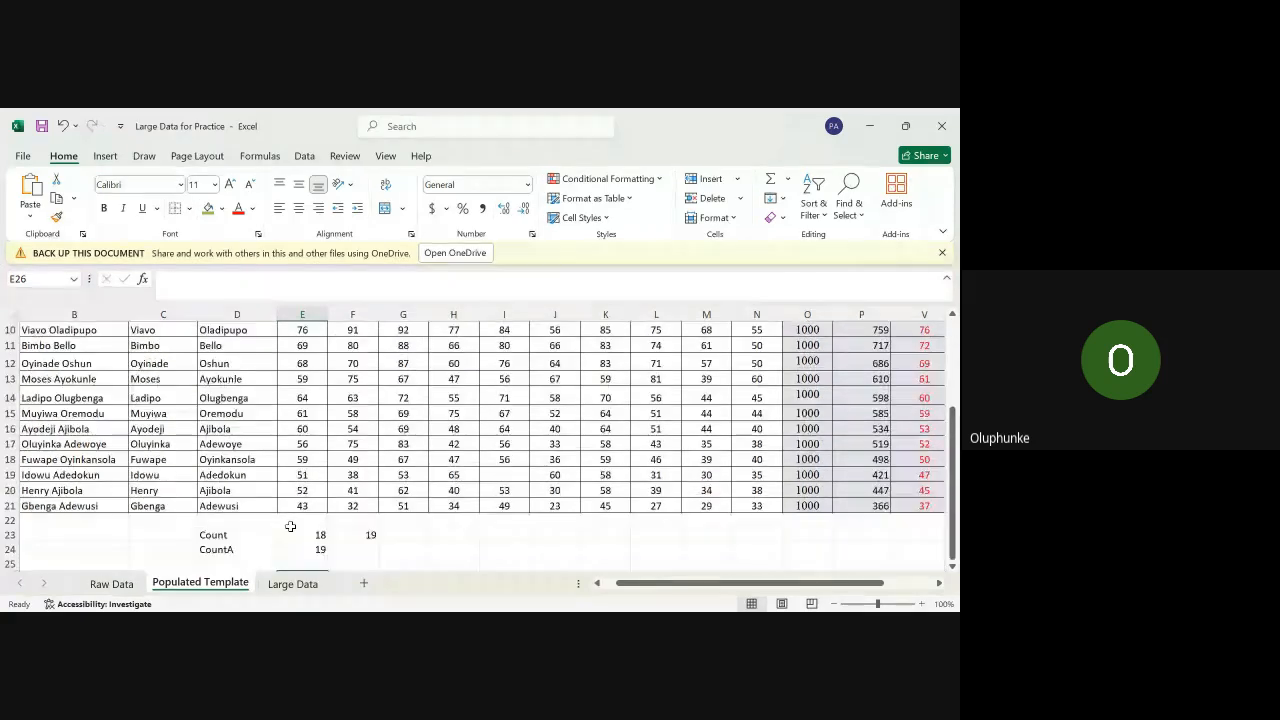
Step: Replace the Count formula in E23 with =COUNT(E3:N21) to cover all subject scores
left_click(310, 534)
left_click(310, 534)
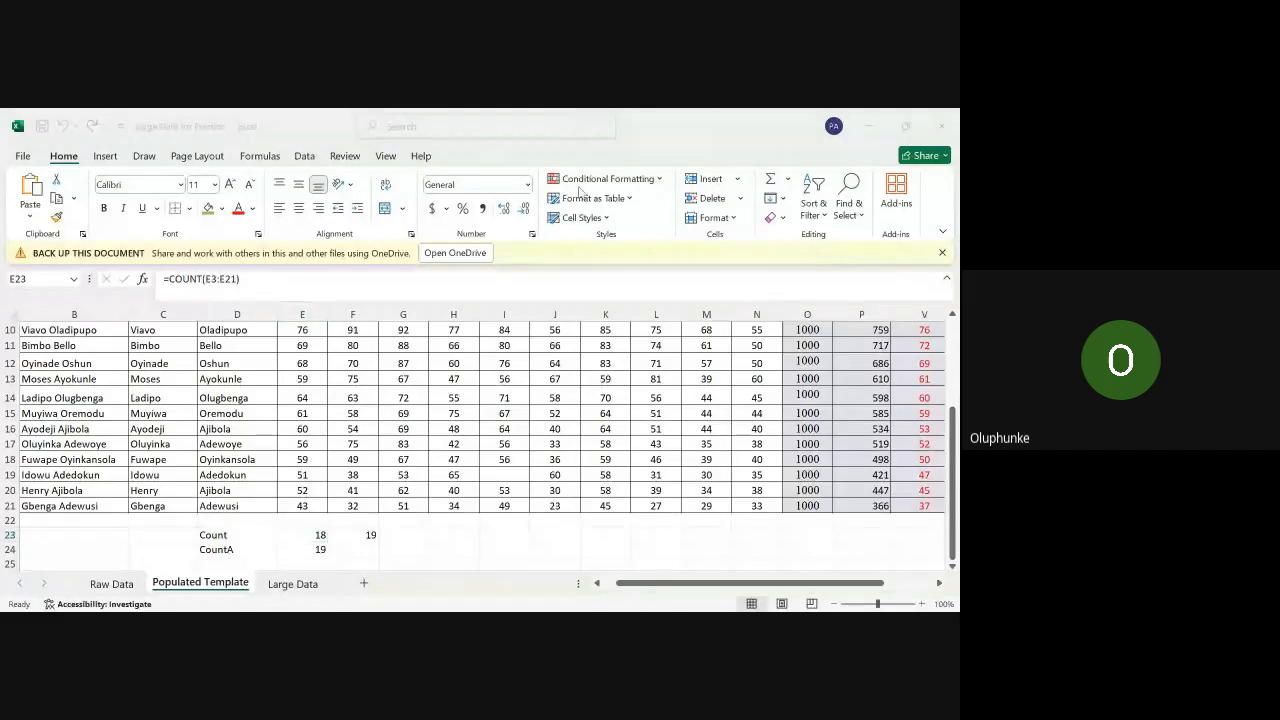
left_click(296, 532)
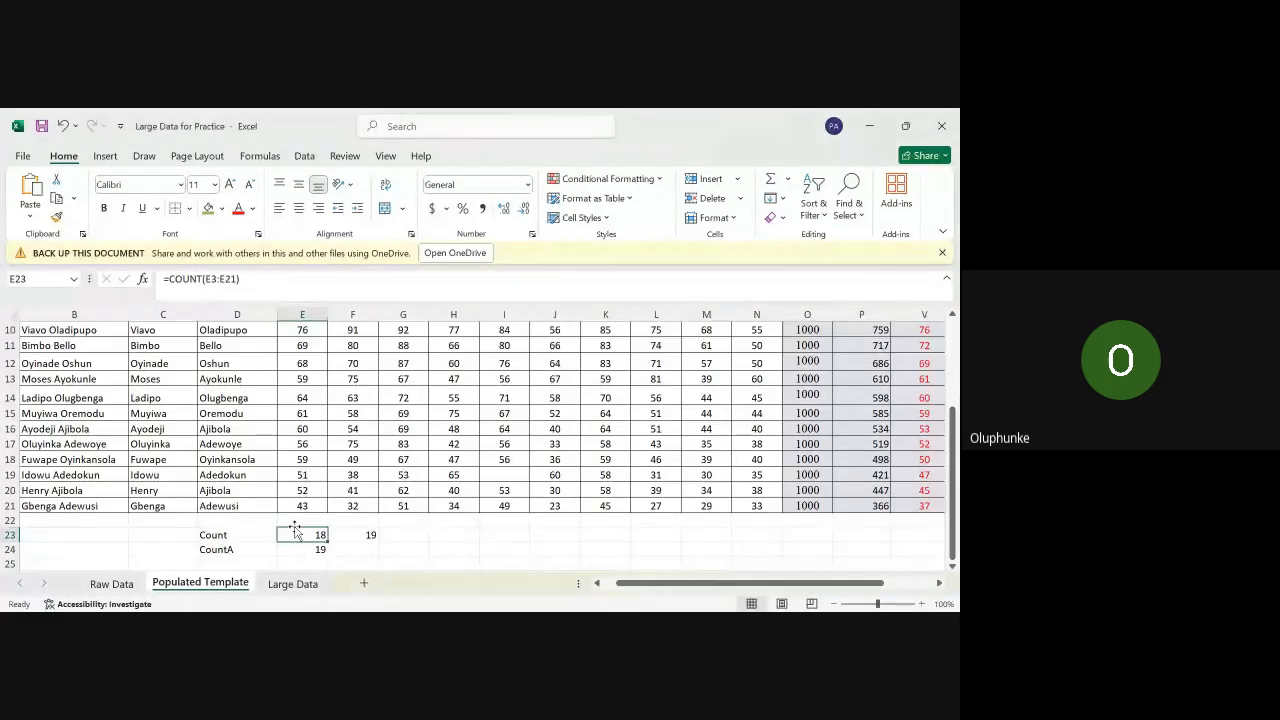
type("=")
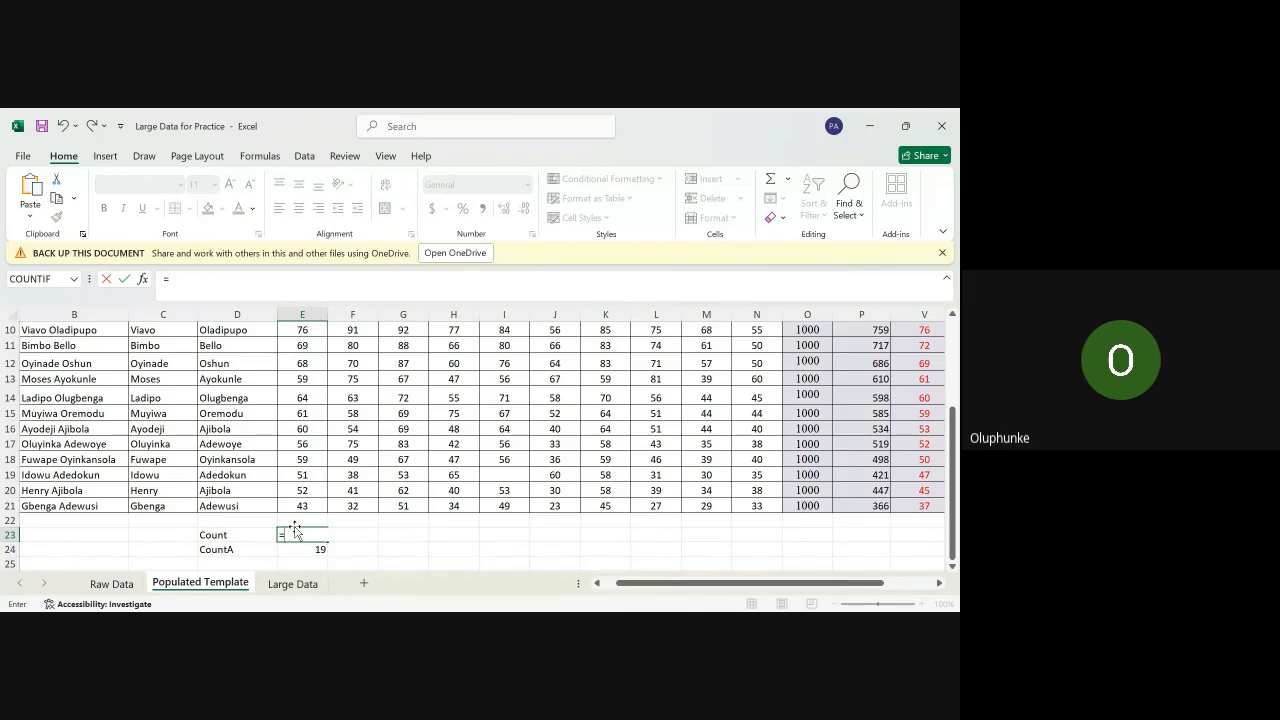
type("count(")
scroll(422, 398, "up", 3)
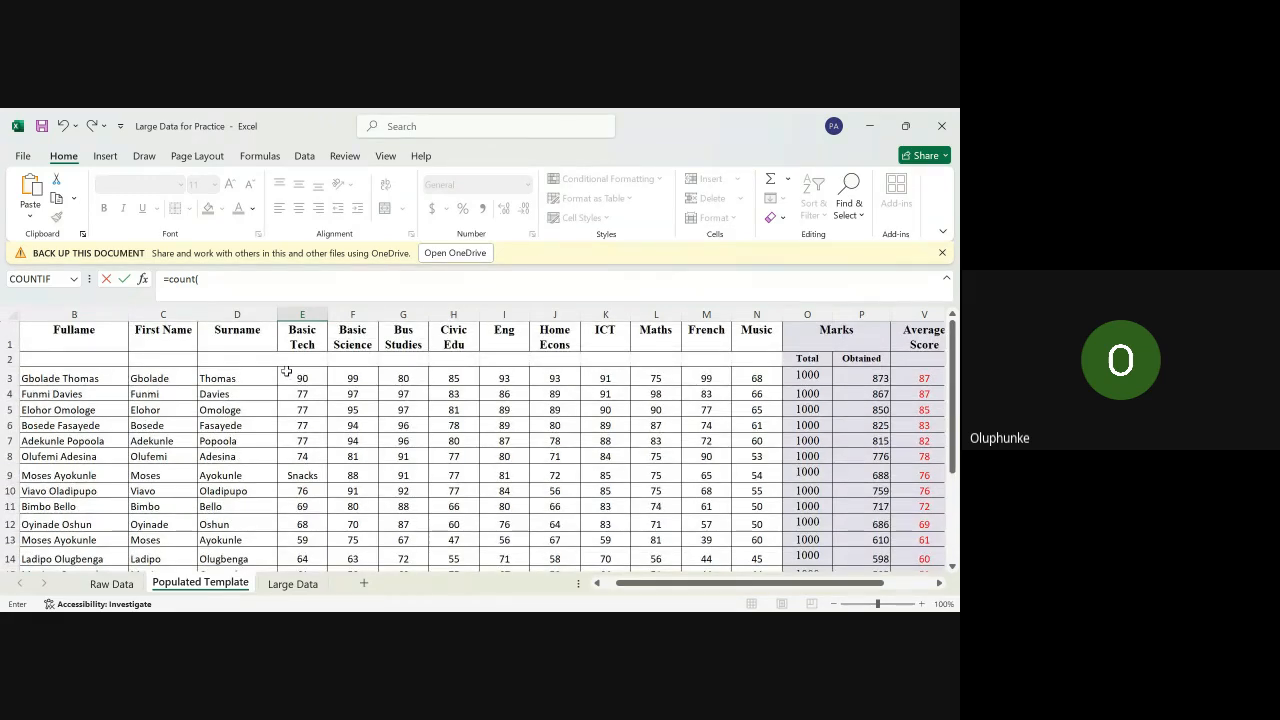
left_click_drag(297, 377, 754, 523)
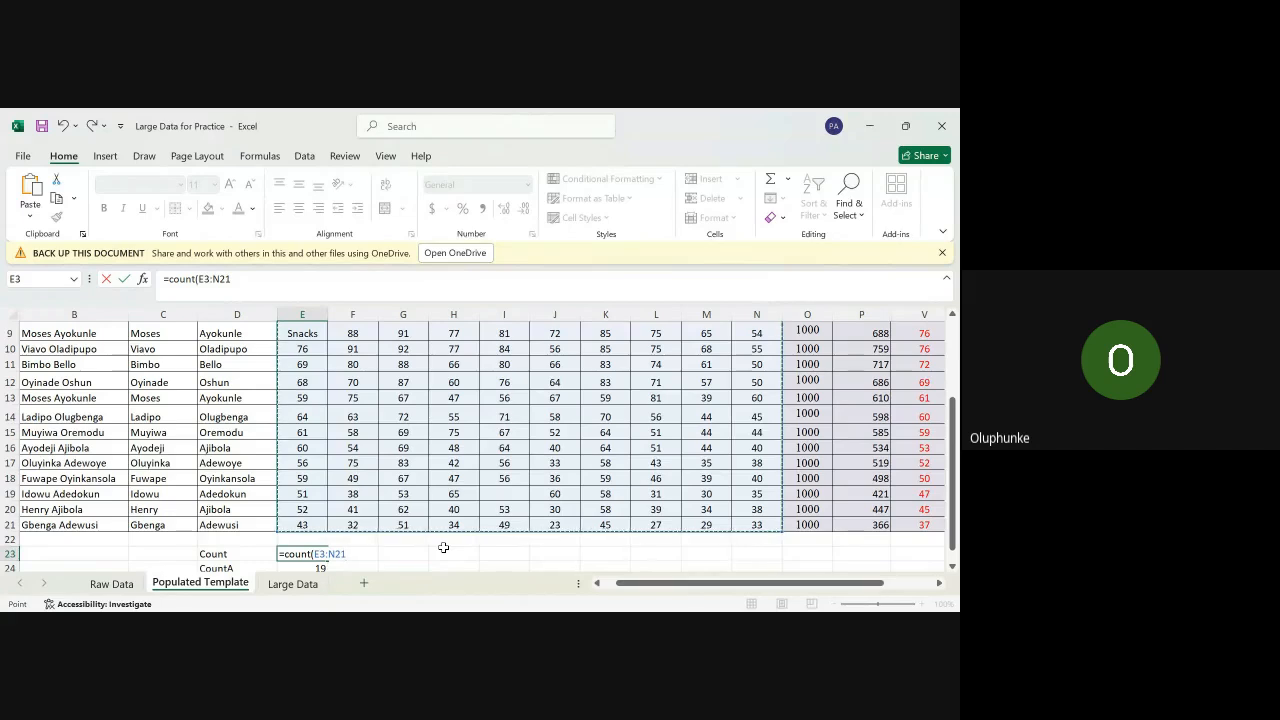
type(")")
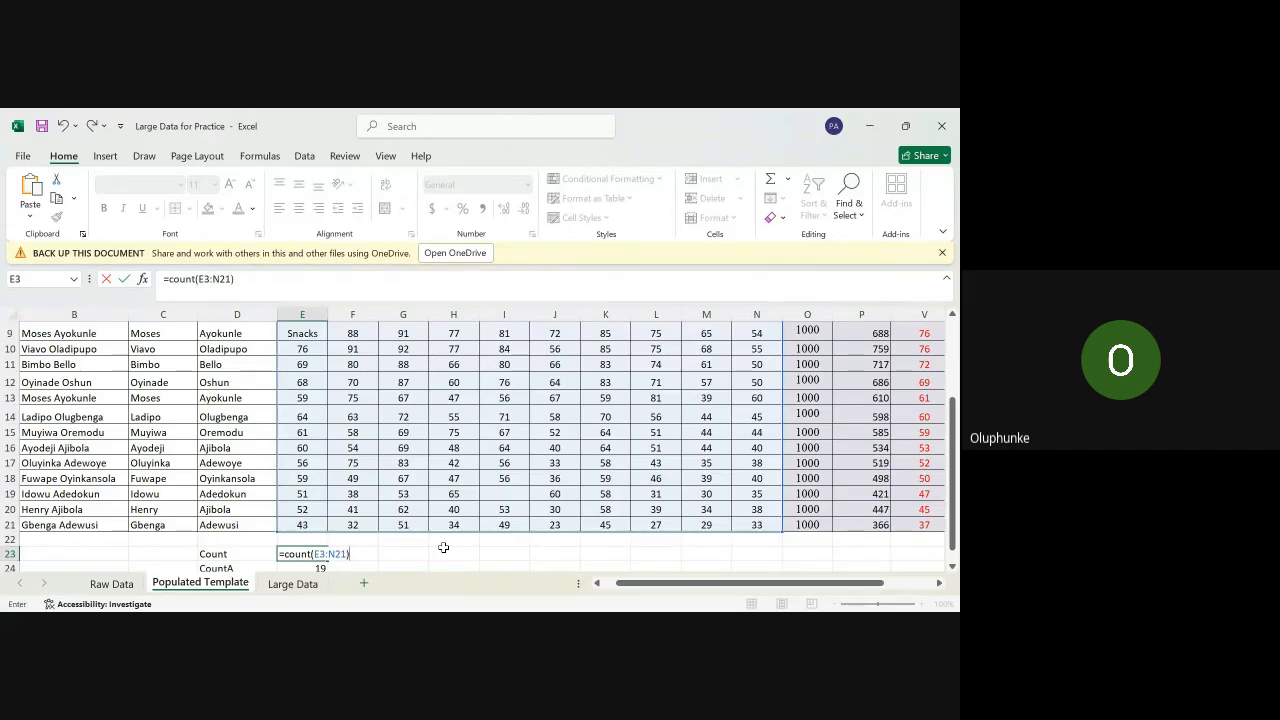
key("Return")
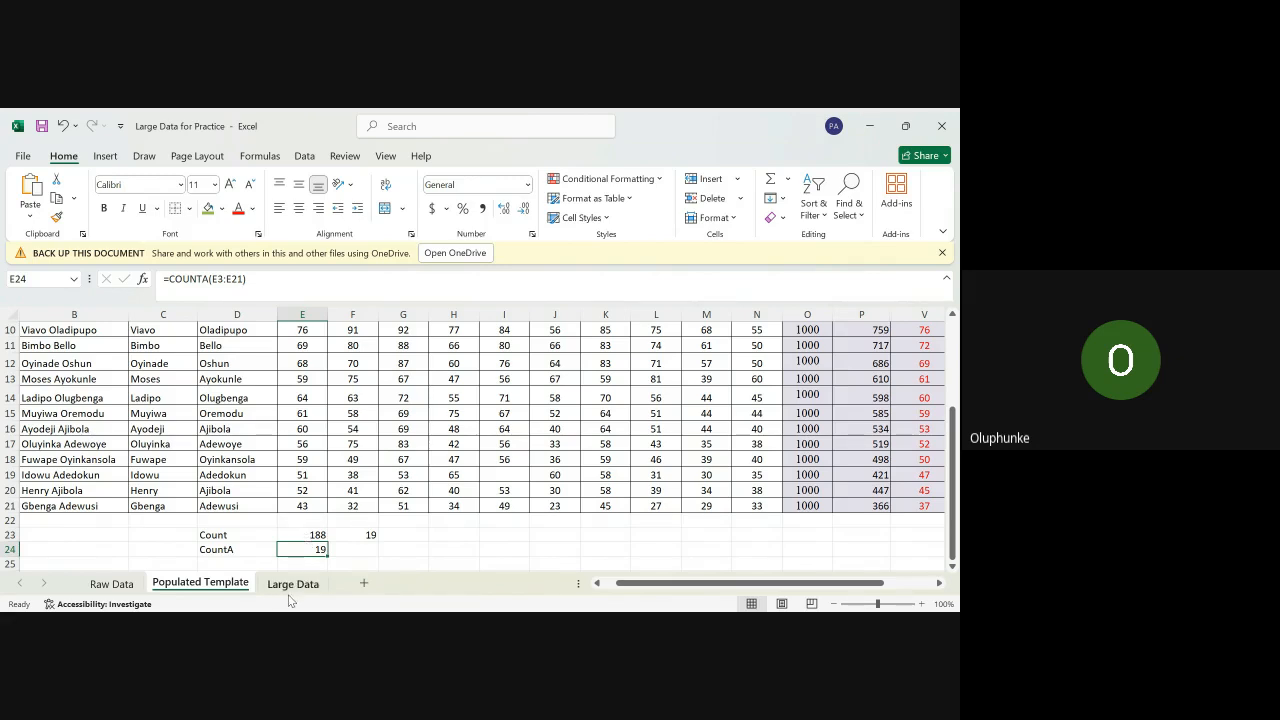
Step: On the Large Data sheet, enter =COUNT(G4:J57) in L2 to count numeric cells from Sales through Profit
left_click(293, 584)
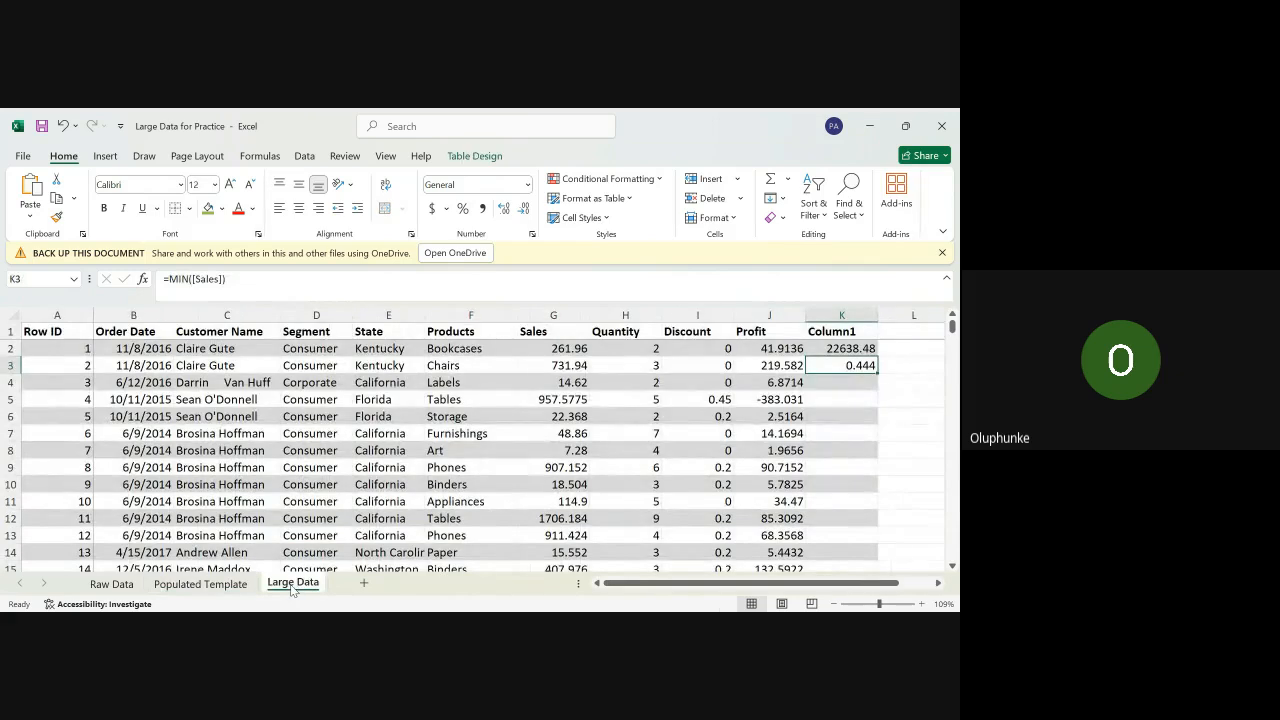
scroll(716, 516, "right", 2)
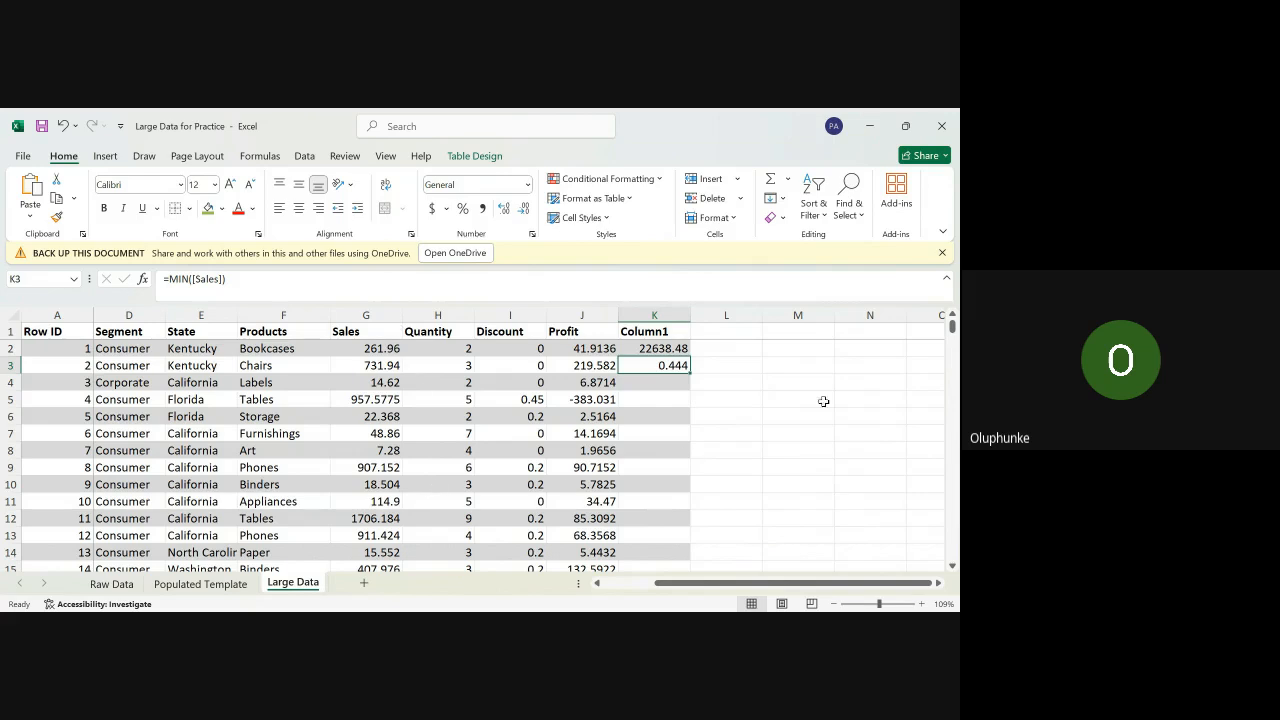
left_click(749, 360)
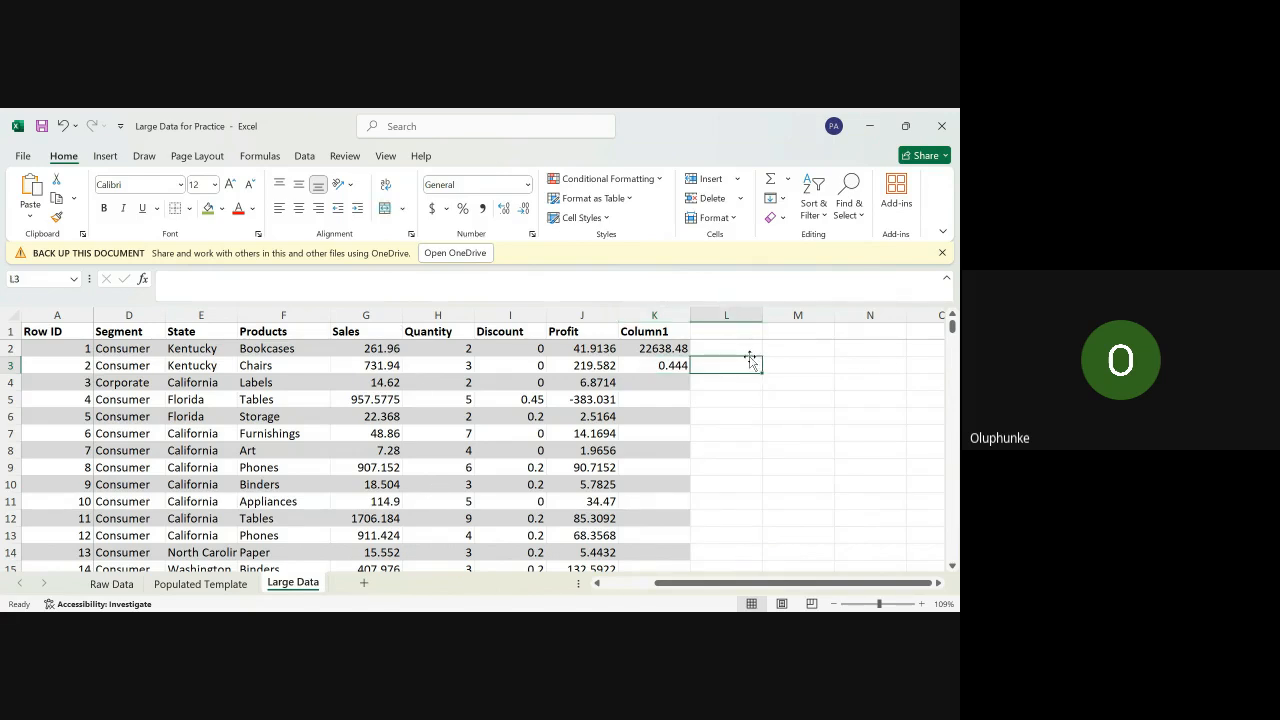
left_click(752, 347)
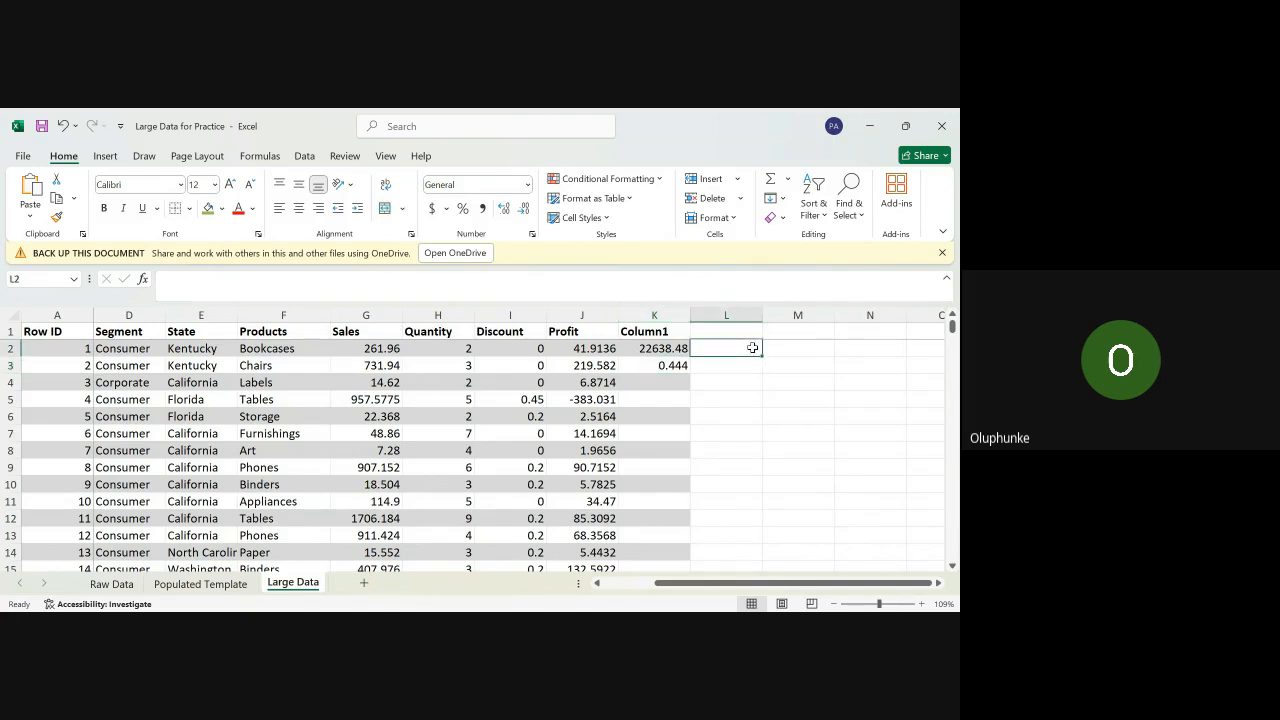
type("=c")
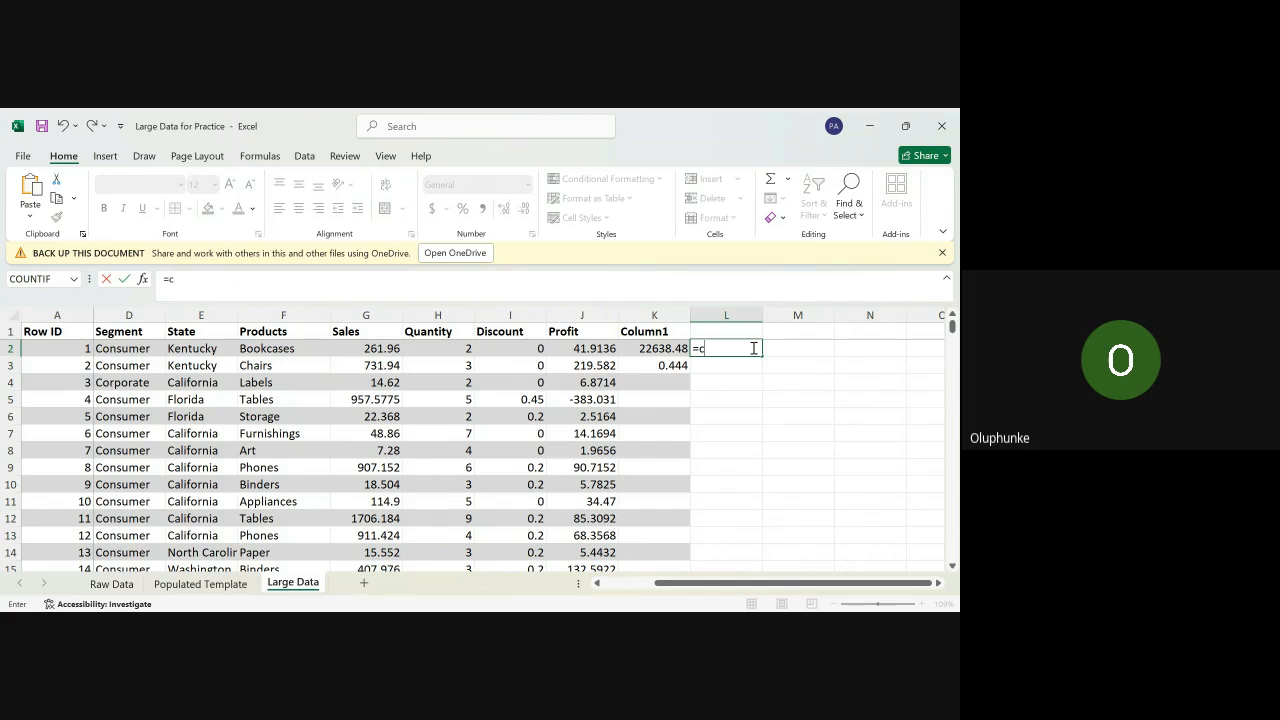
type("ount(")
left_click_drag(356, 382, 578, 560)
type(")")
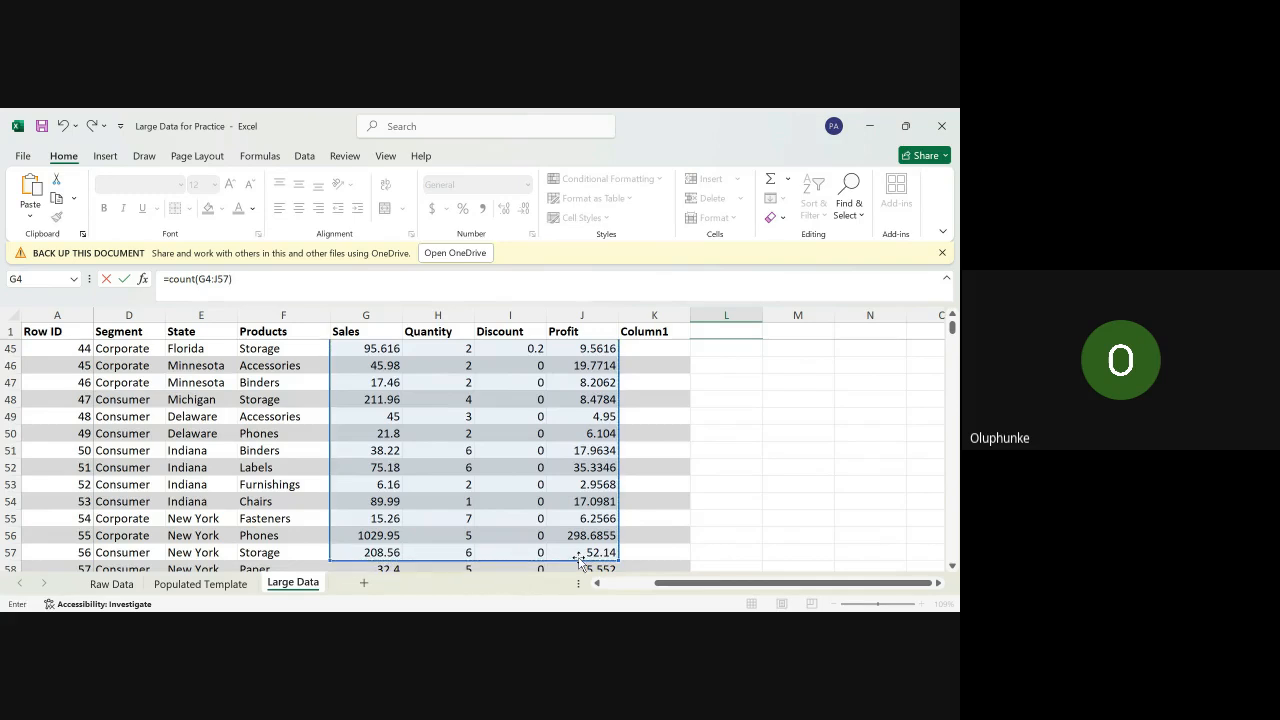
key("Return")
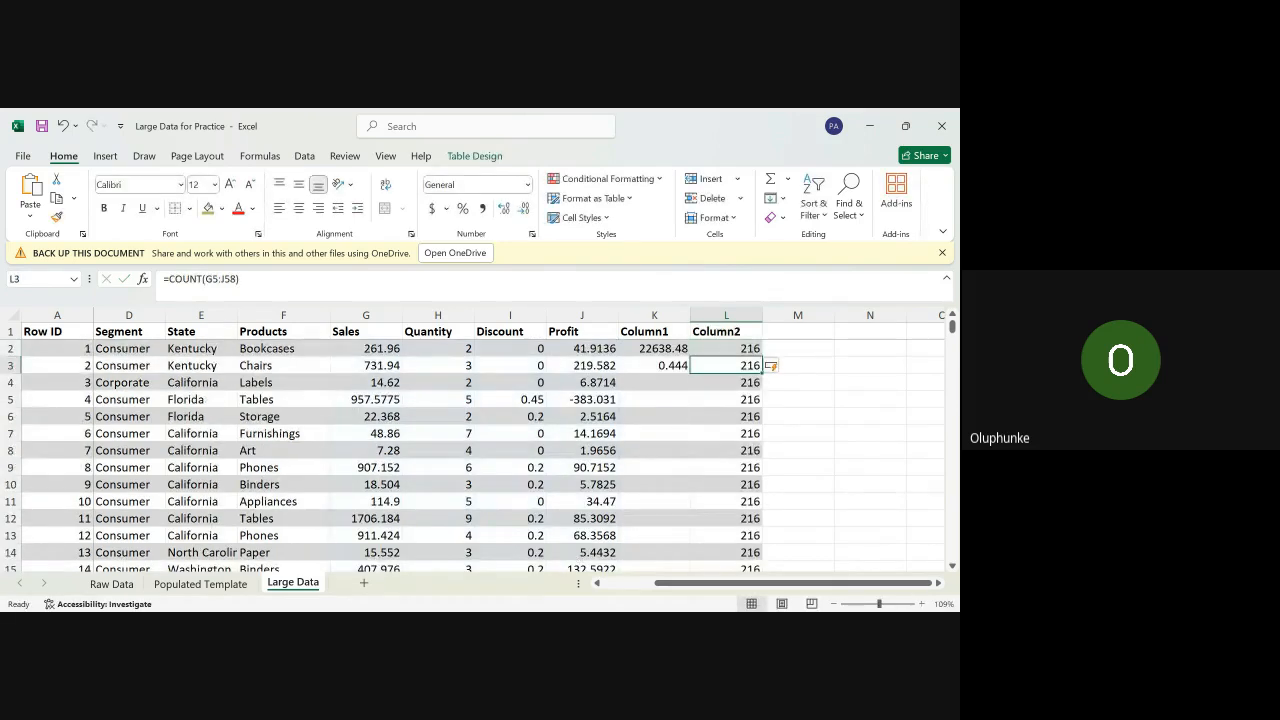
Step: Clear the count in L3, check how far the filled formulas extend, and delete the whole Column2 (column L)
key("Delete")
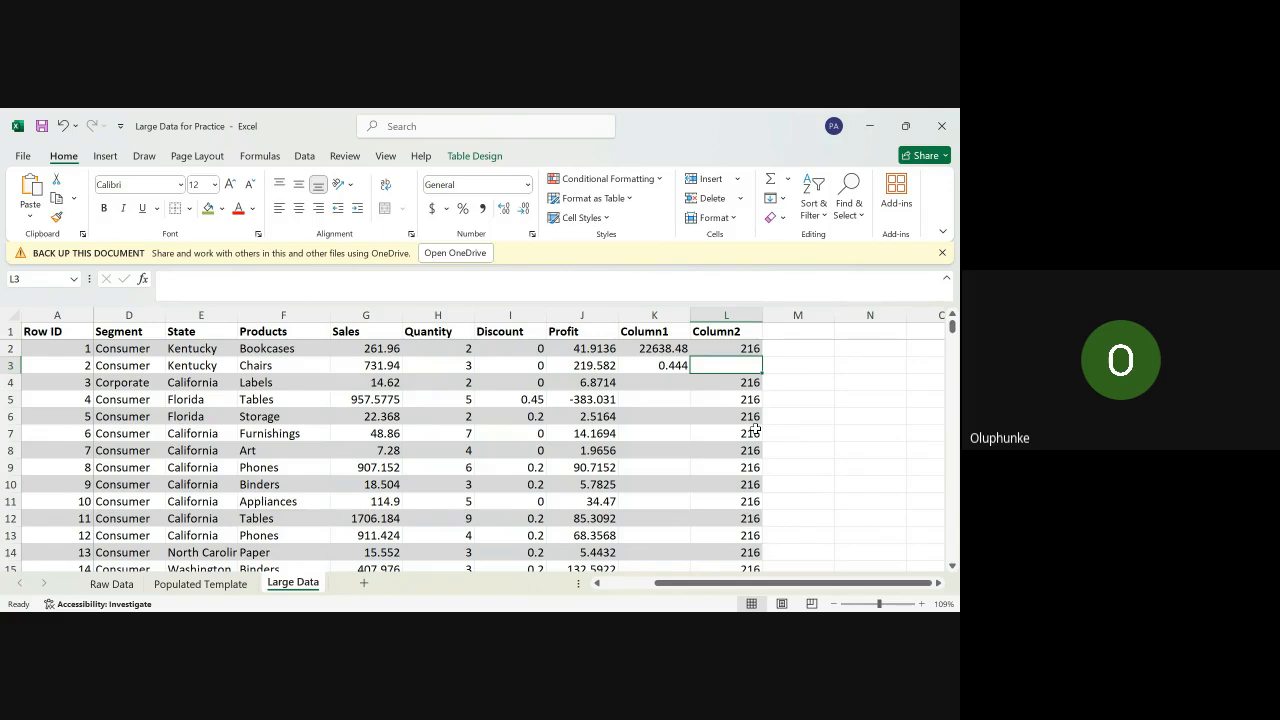
key("shift+Down")
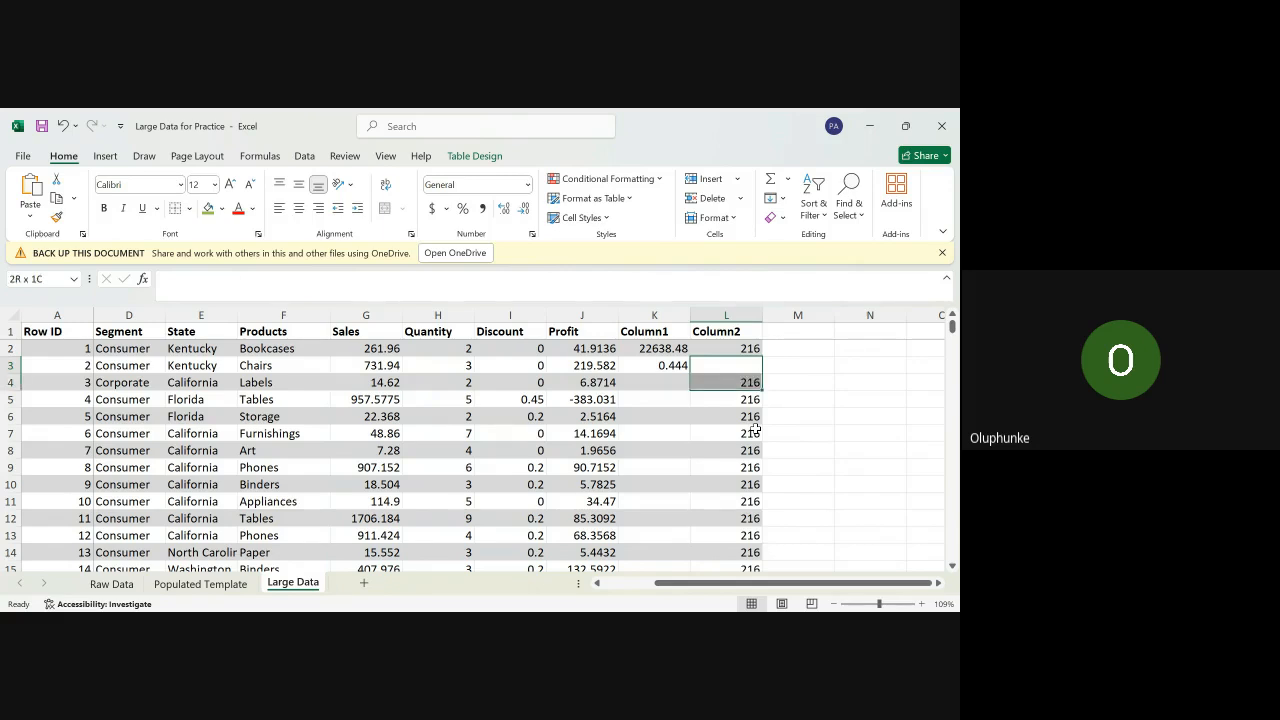
key("Down")
key("ctrl+Down")
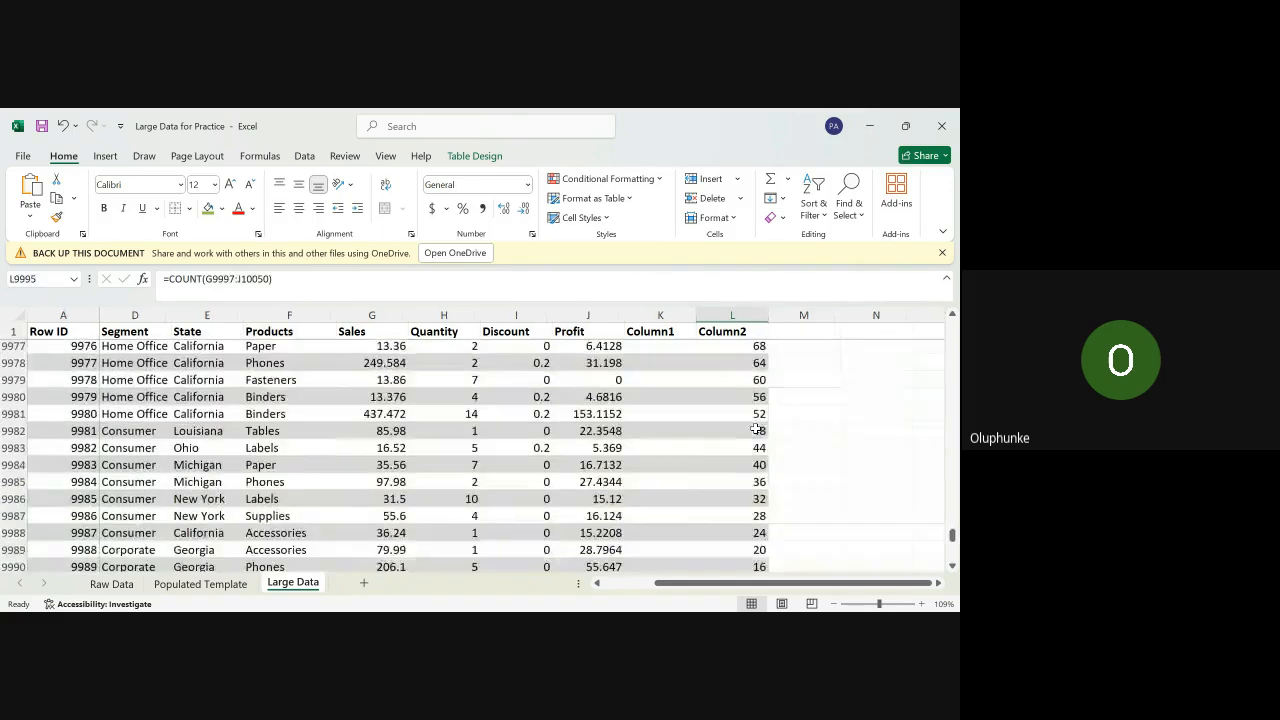
key("Up")
key("Up")
key("Up")
key("Up")
key("Up")
key("Up")
key("Up")
key("Up")
key("Up")
key("Up")
key("Up")
key("Up")
key("Up")
key("Up")
key("Up")
key("Up")
key("Up")
key("Up")
key("Up")
key("Up")
key("Up")
key("Up")
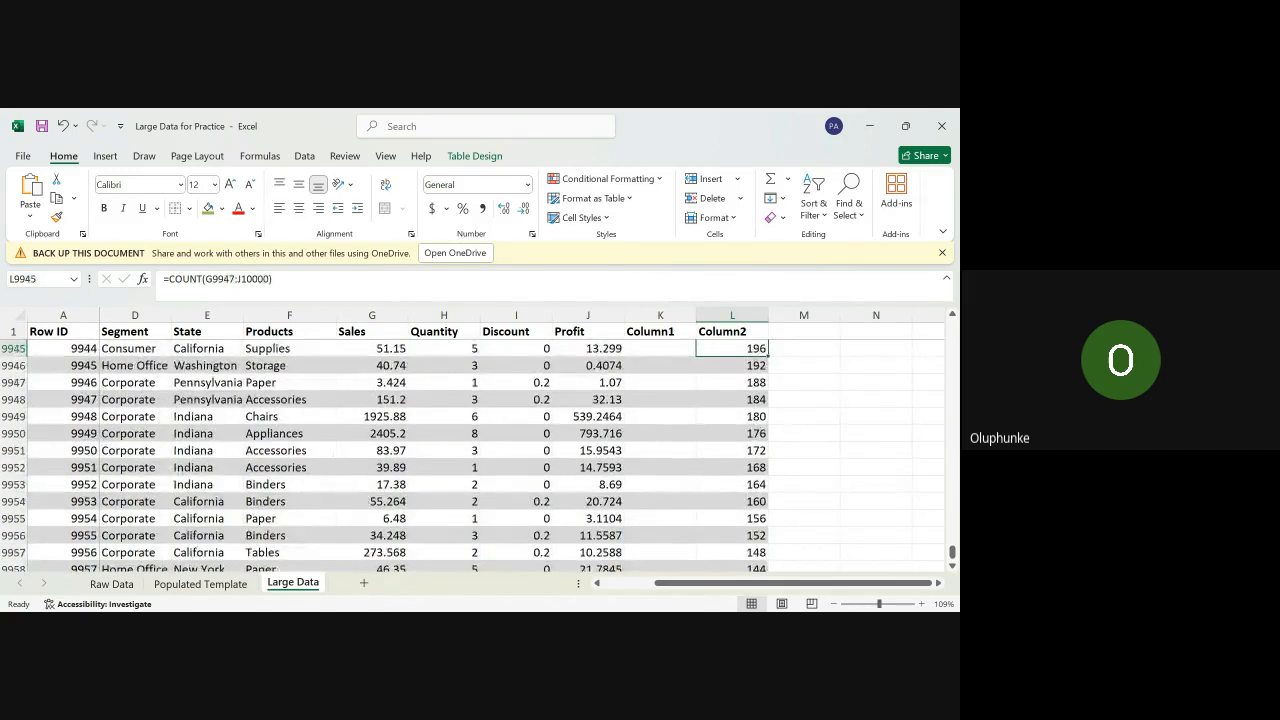
left_click_drag(952, 553, 946, 257)
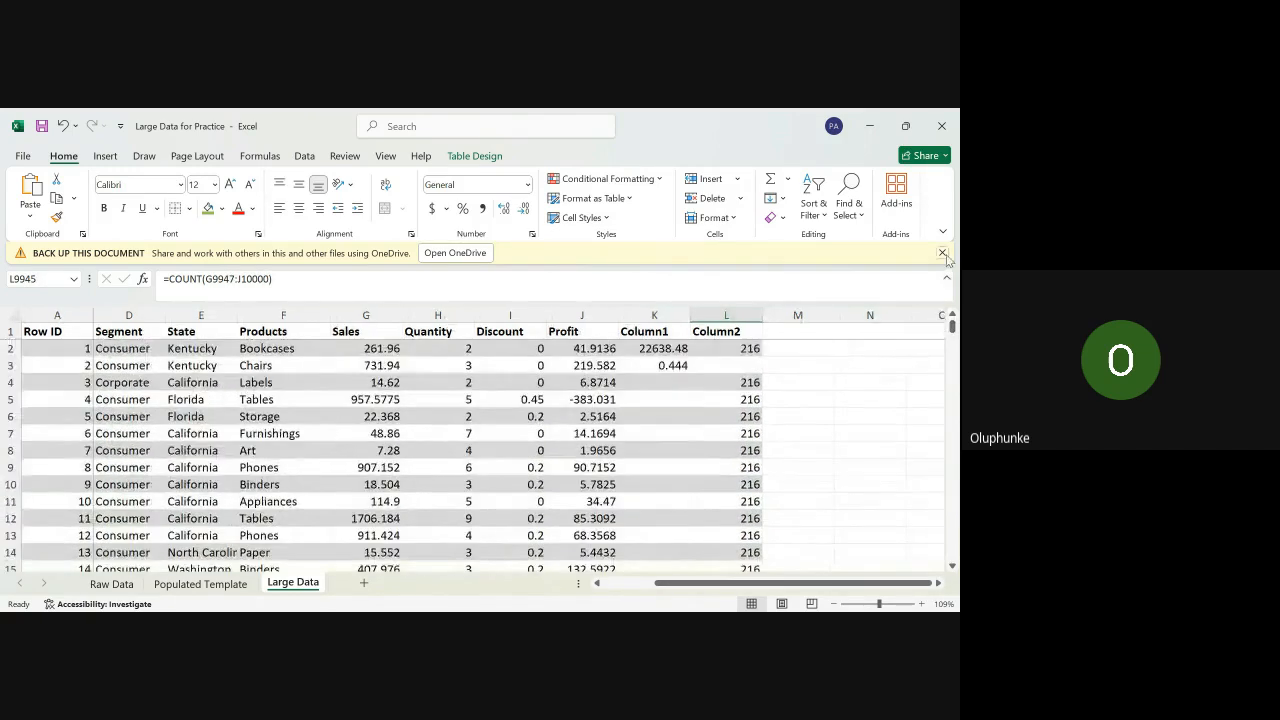
left_click(742, 316)
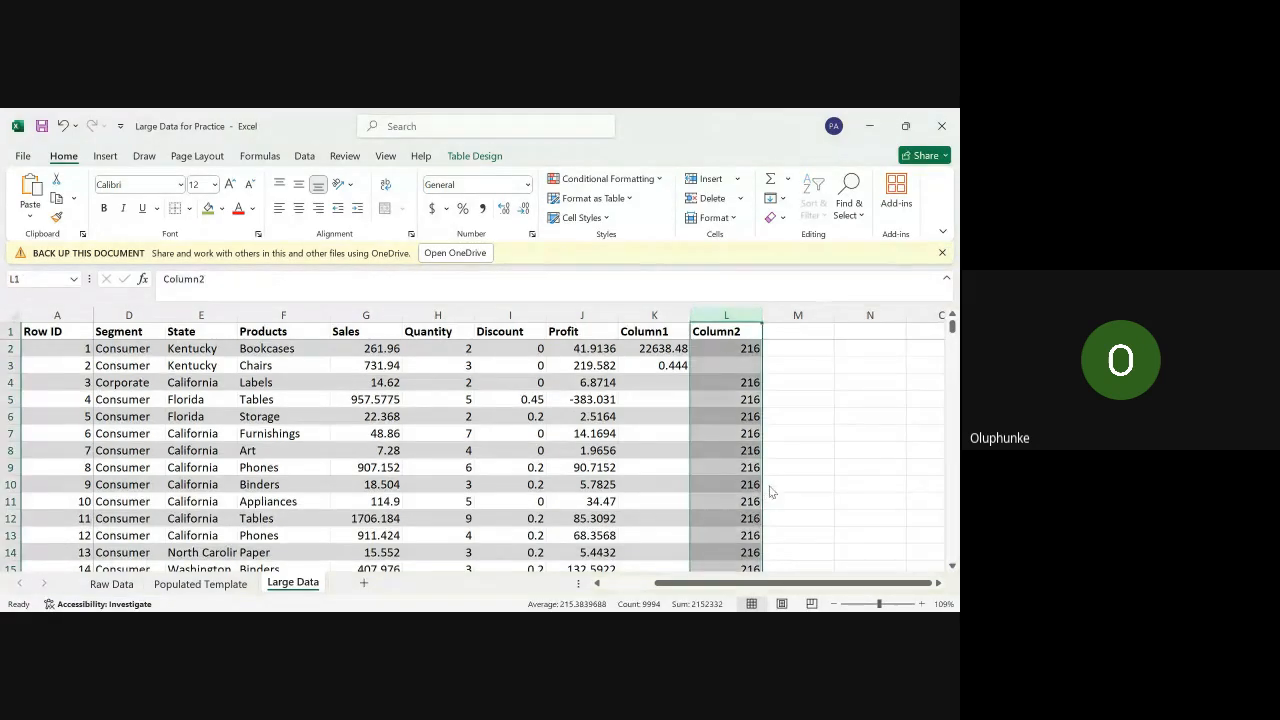
key("ctrl+minus")
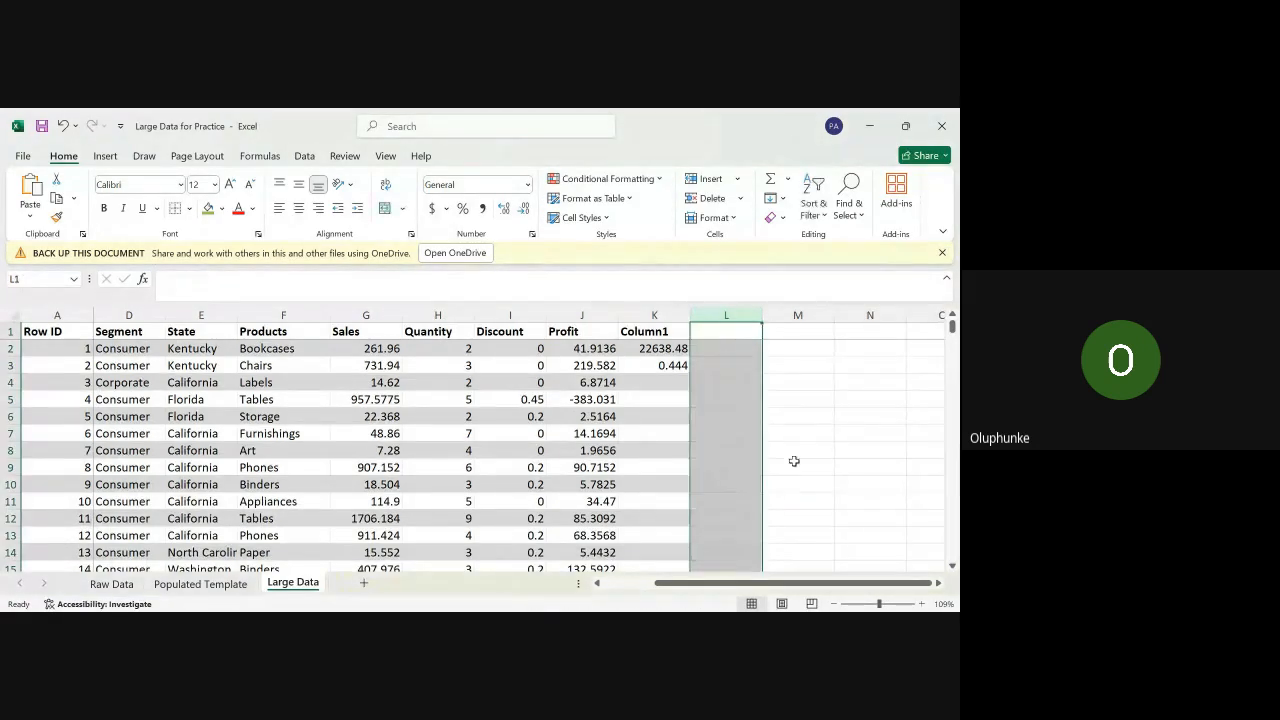
Step: Return to the Populated Template sheet and inspect the text entry in E9 and the COUNT formula in E23
left_click(190, 584)
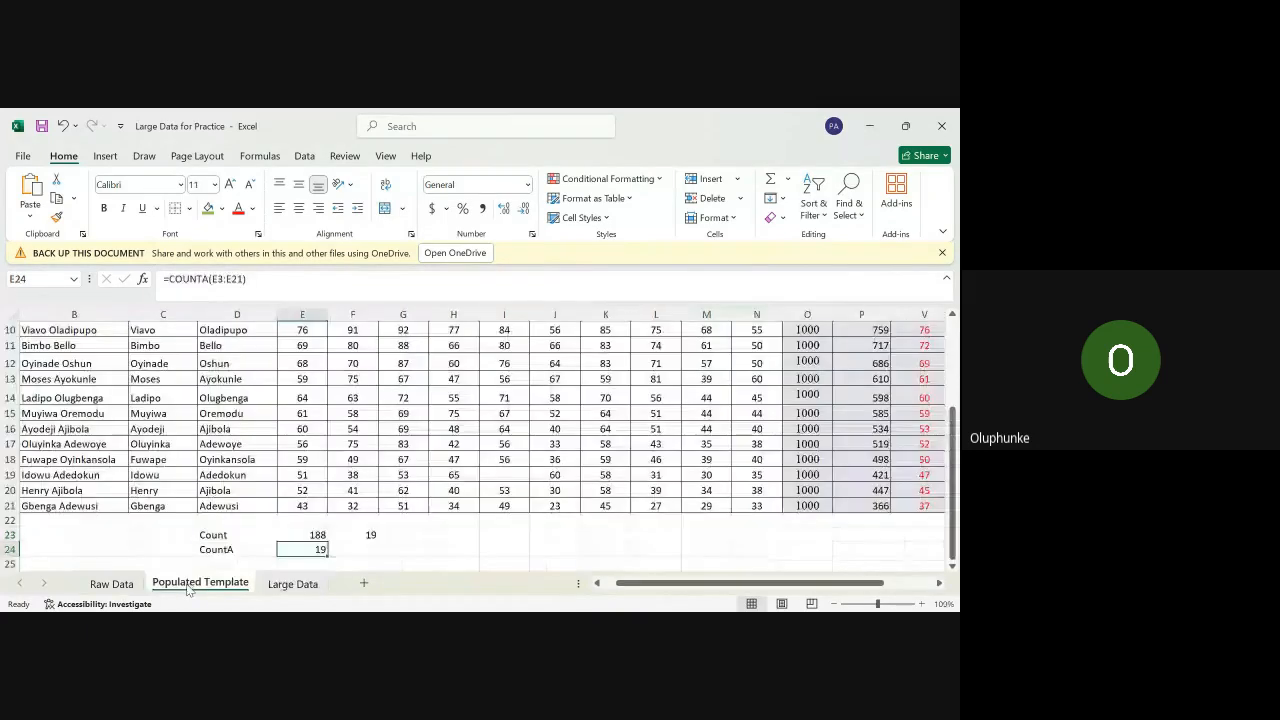
left_click(423, 564)
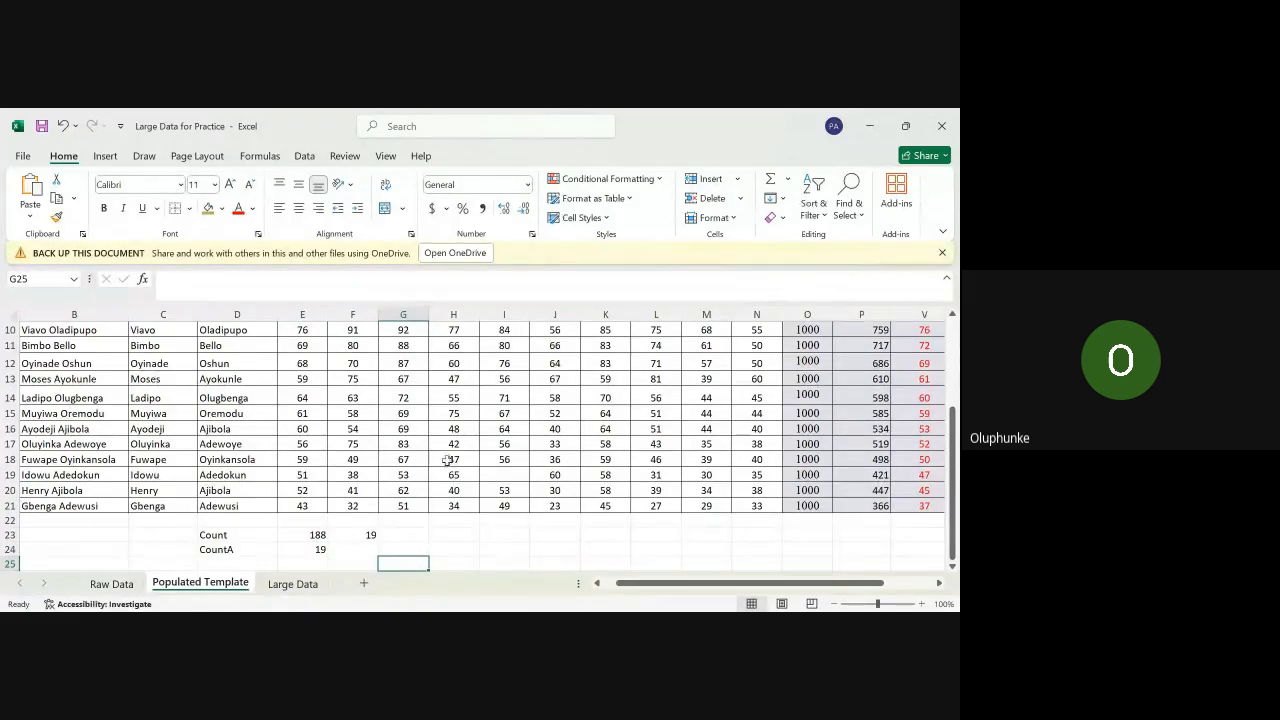
scroll(448, 460, "up", 3)
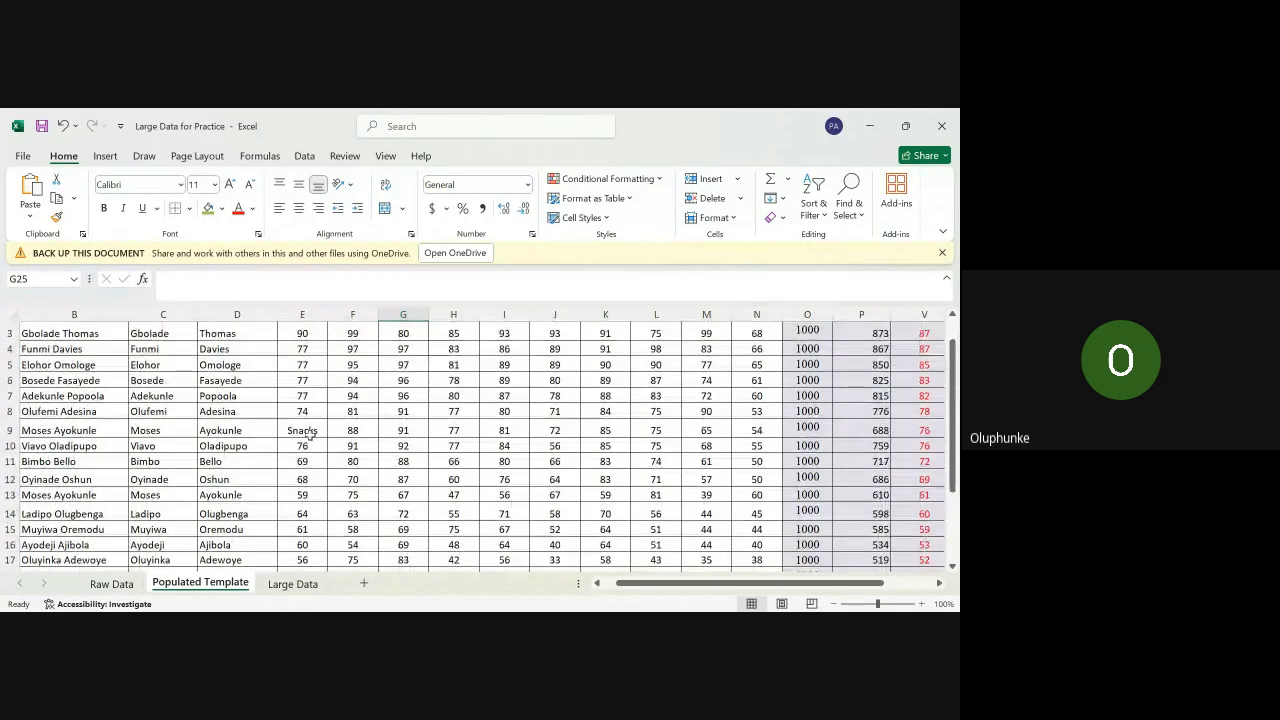
left_click(307, 430)
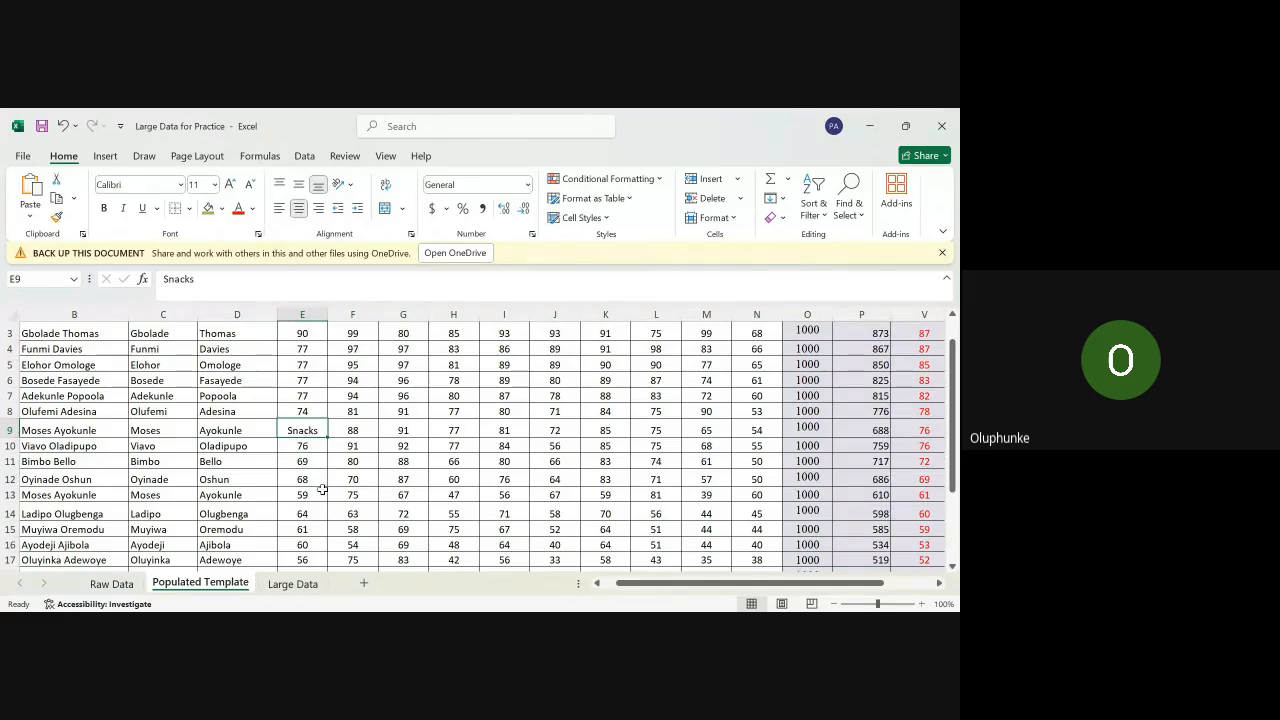
scroll(322, 489, "down", 4)
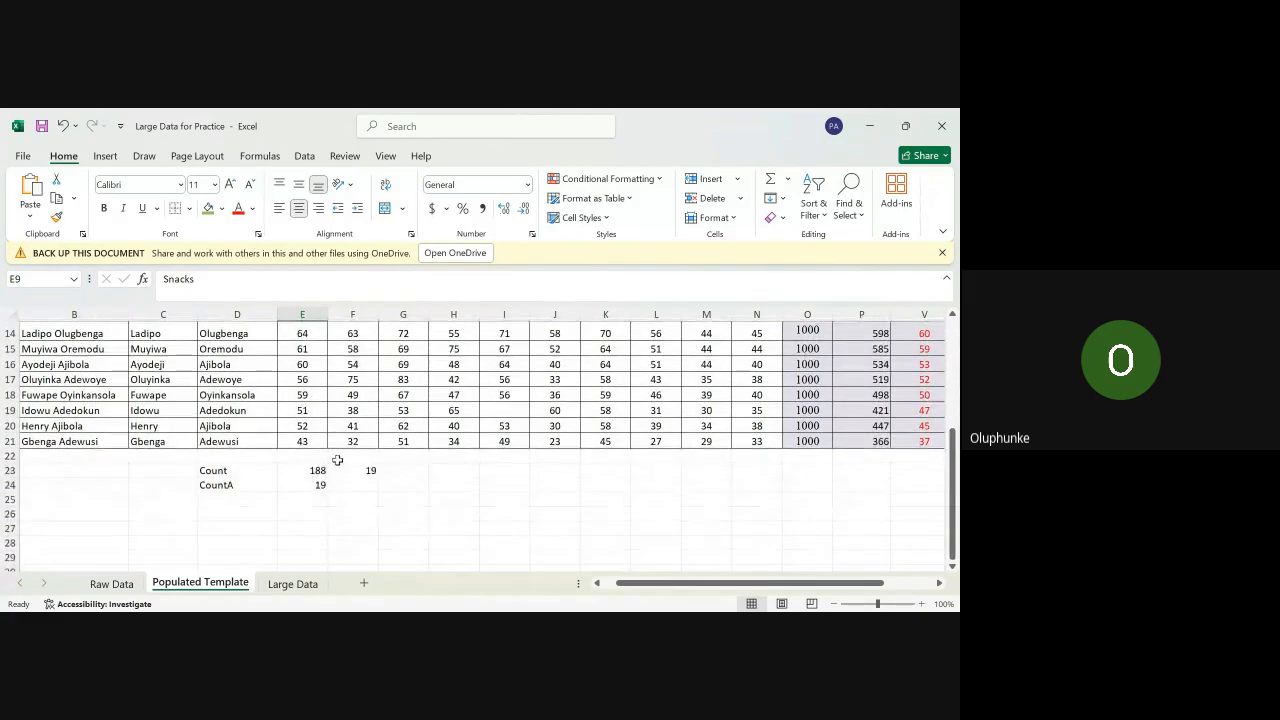
left_click(315, 472)
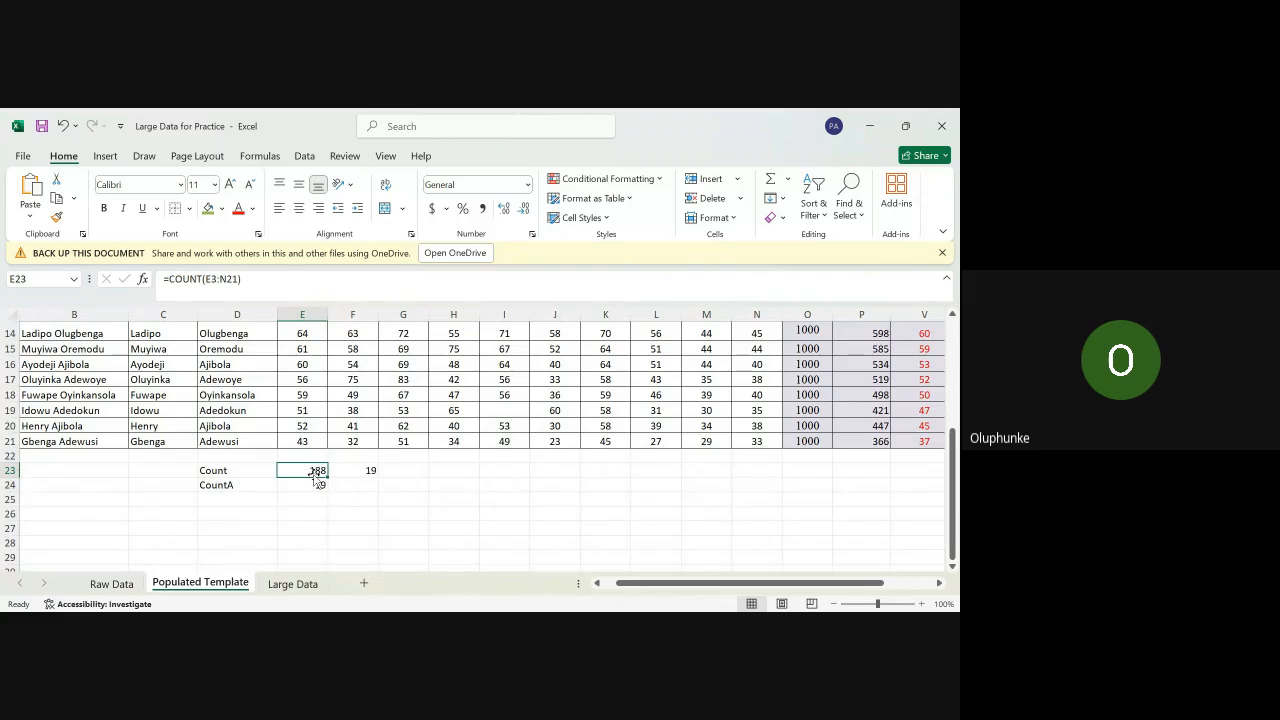
Step: Replace the Count formula in E23 with =COUNT(E3:E21) to cover only the Basic Tech scores
scroll(315, 478, "up", 5)
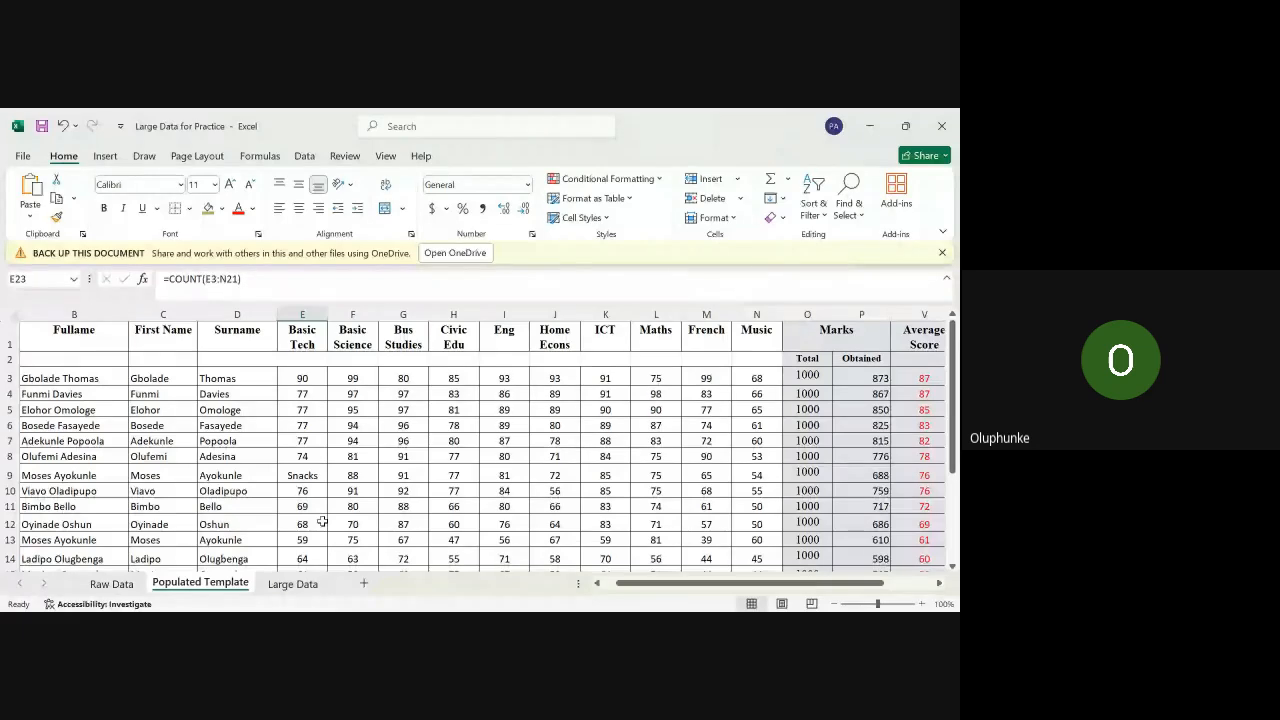
scroll(306, 519, "down", 3)
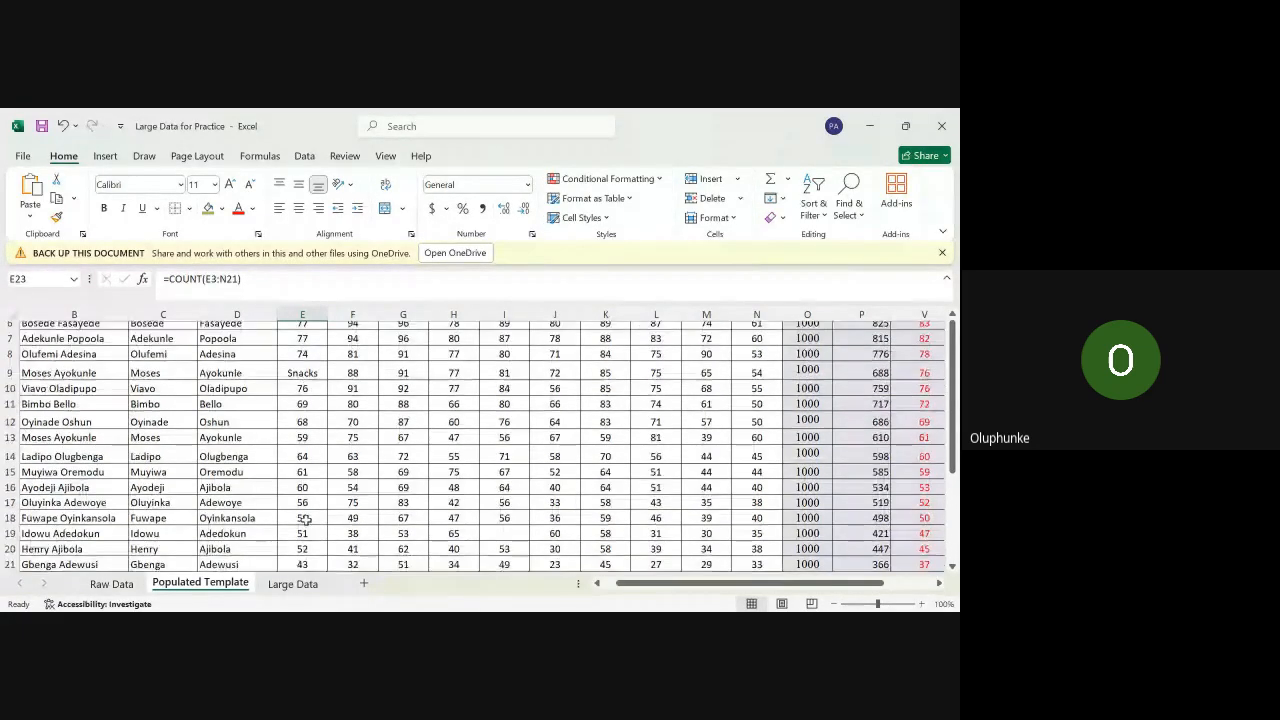
type("=")
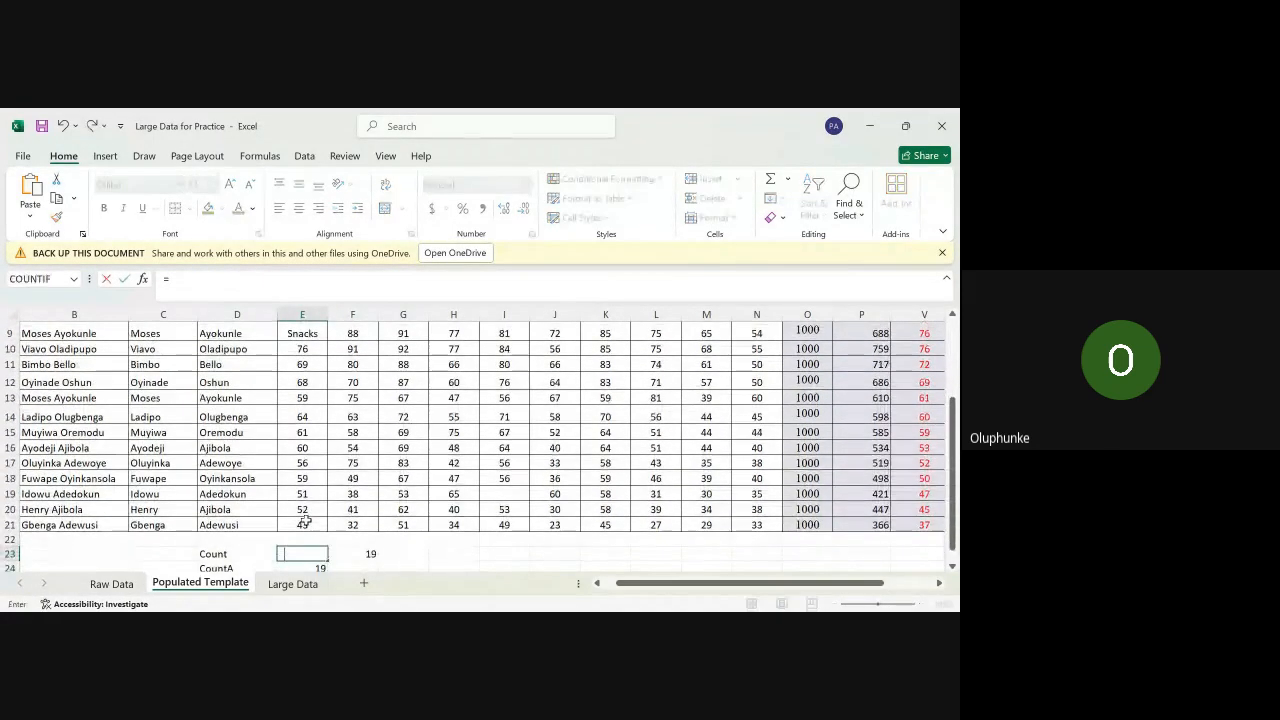
type("count(")
scroll(329, 367, "up", 3)
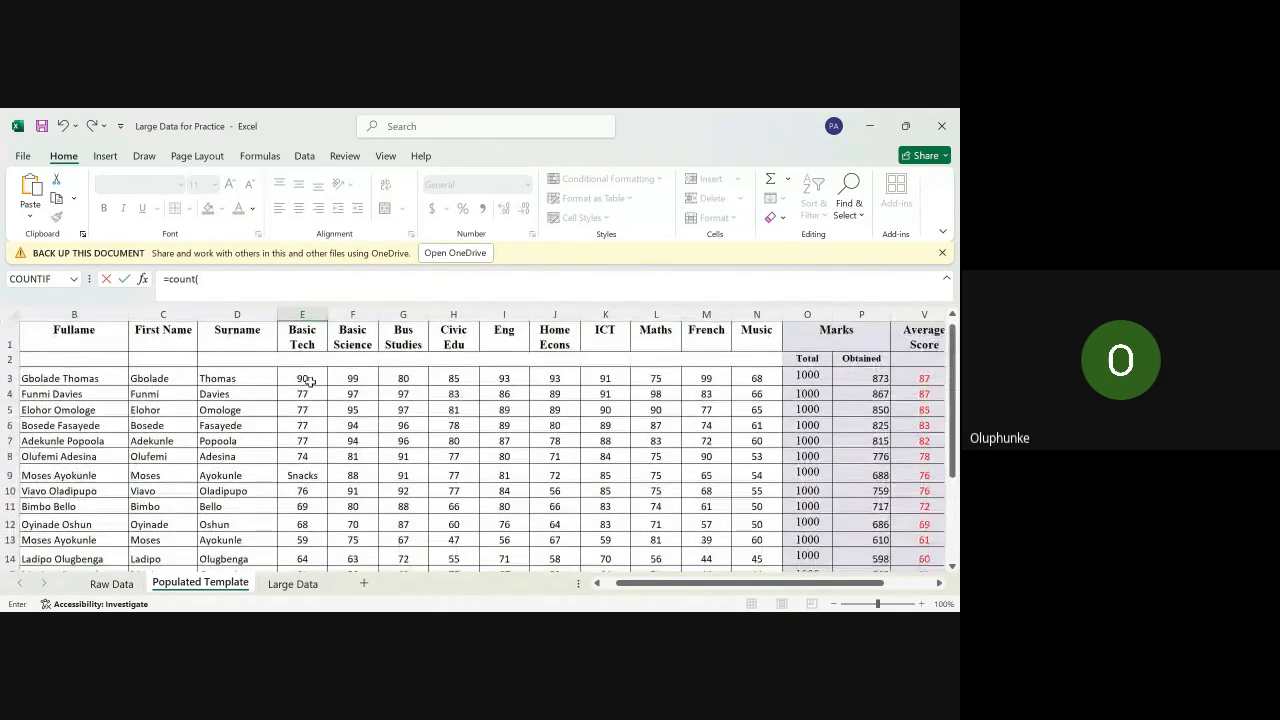
left_click_drag(305, 381, 319, 530)
type(")")
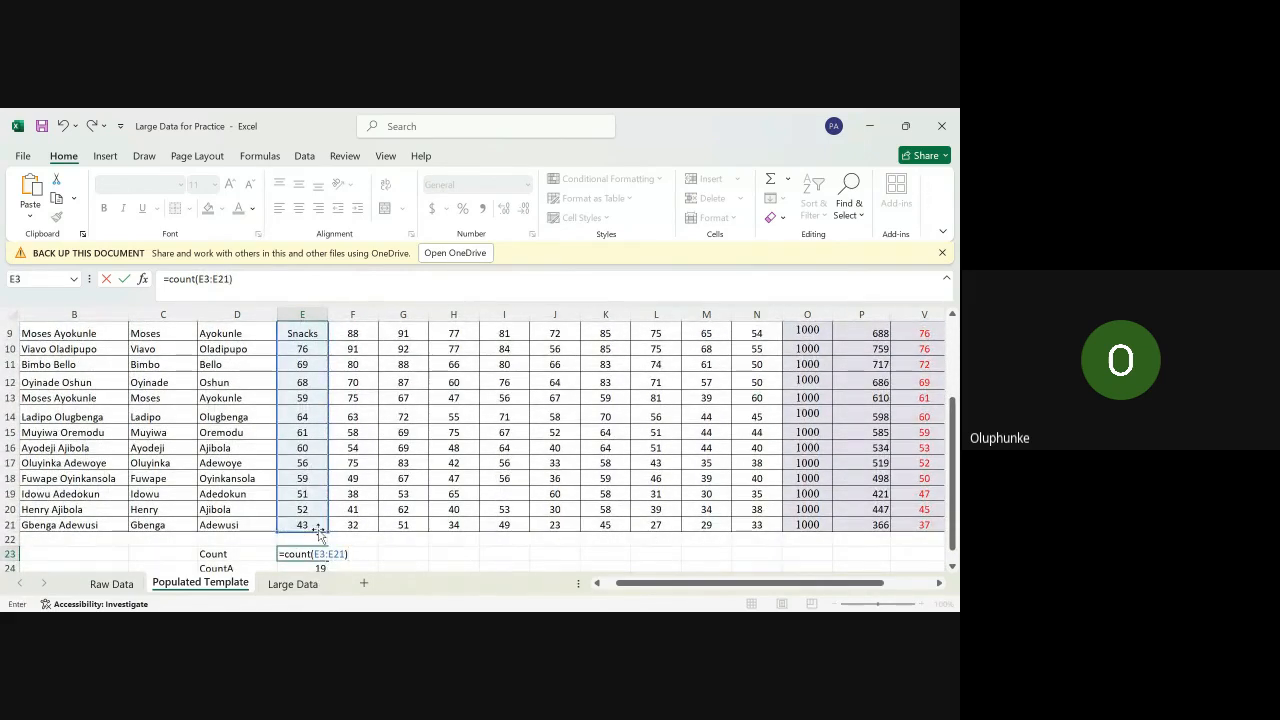
key("Return")
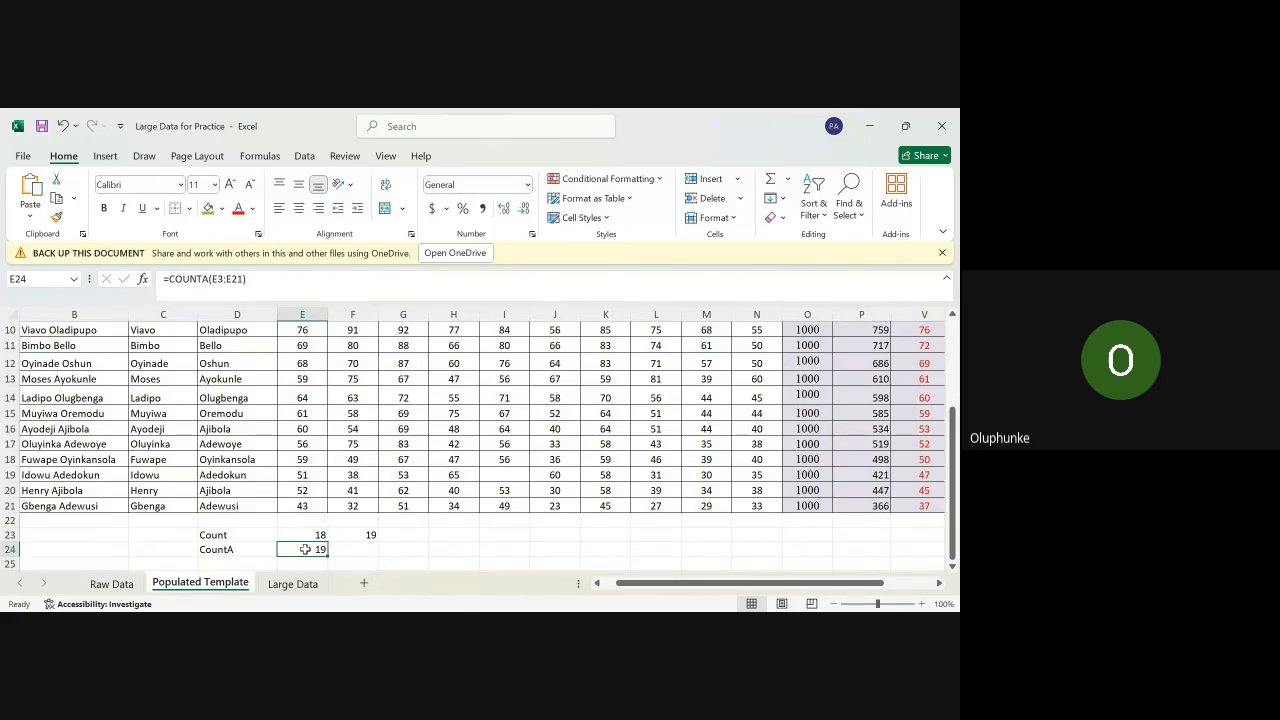
Step: Inspect the range referenced by the CountA formula in E24 against the Basic Tech column, and leave the formula without changing it
double_click(305, 549)
scroll(415, 374, "up", 3)
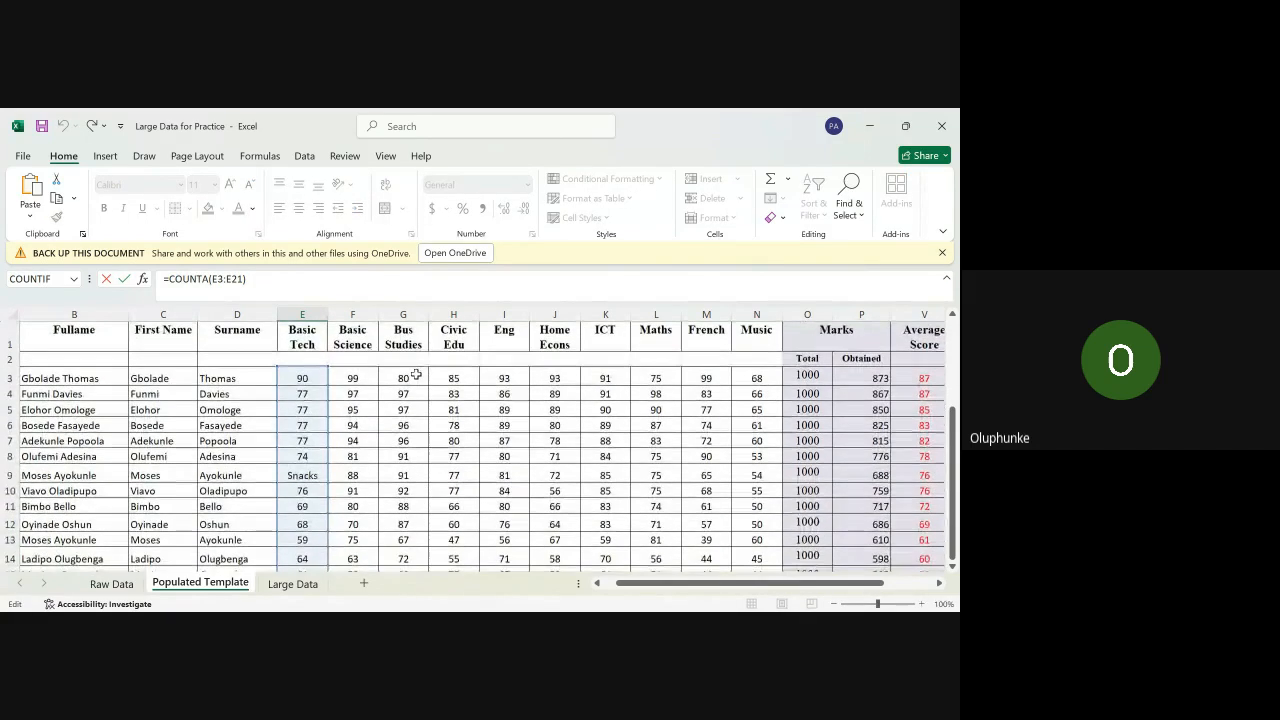
left_click(434, 507)
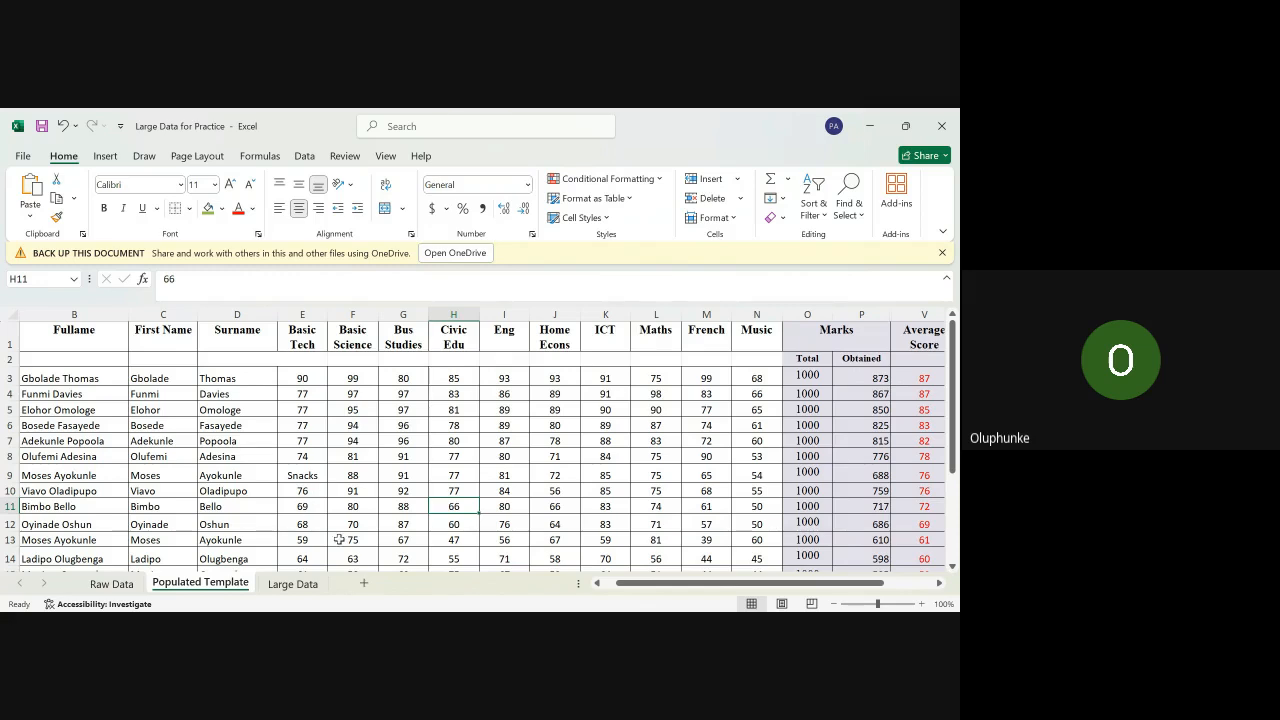
Step: Replace the text entry in cell E9 of the Basic Tech column with a score of 70
scroll(393, 501, "down", 5)
scroll(393, 501, "down", 1)
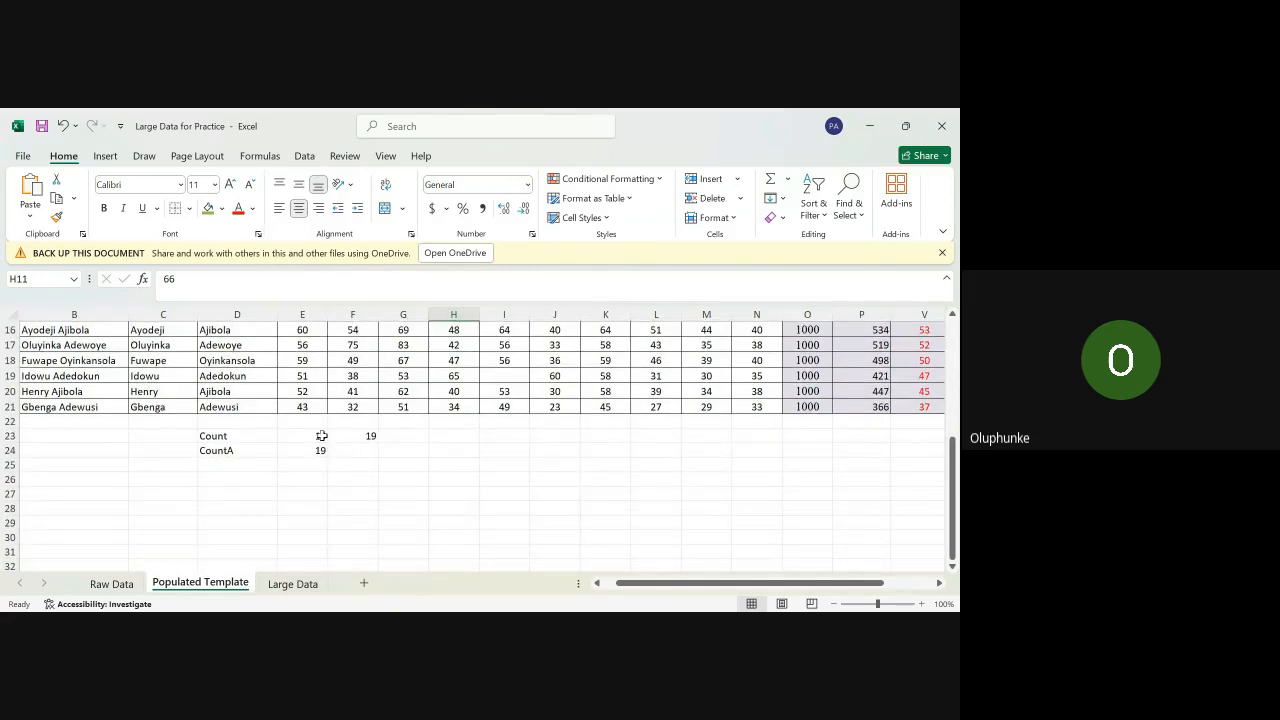
left_click(322, 436)
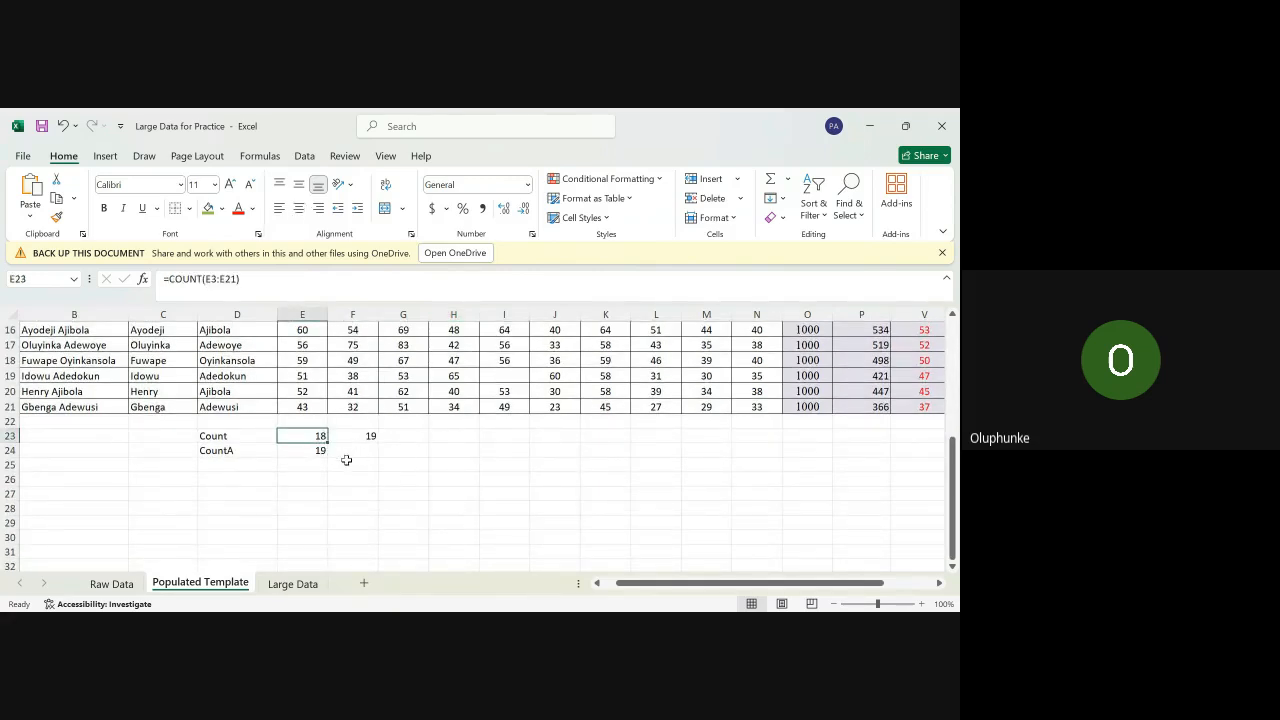
scroll(405, 390, "up", 5)
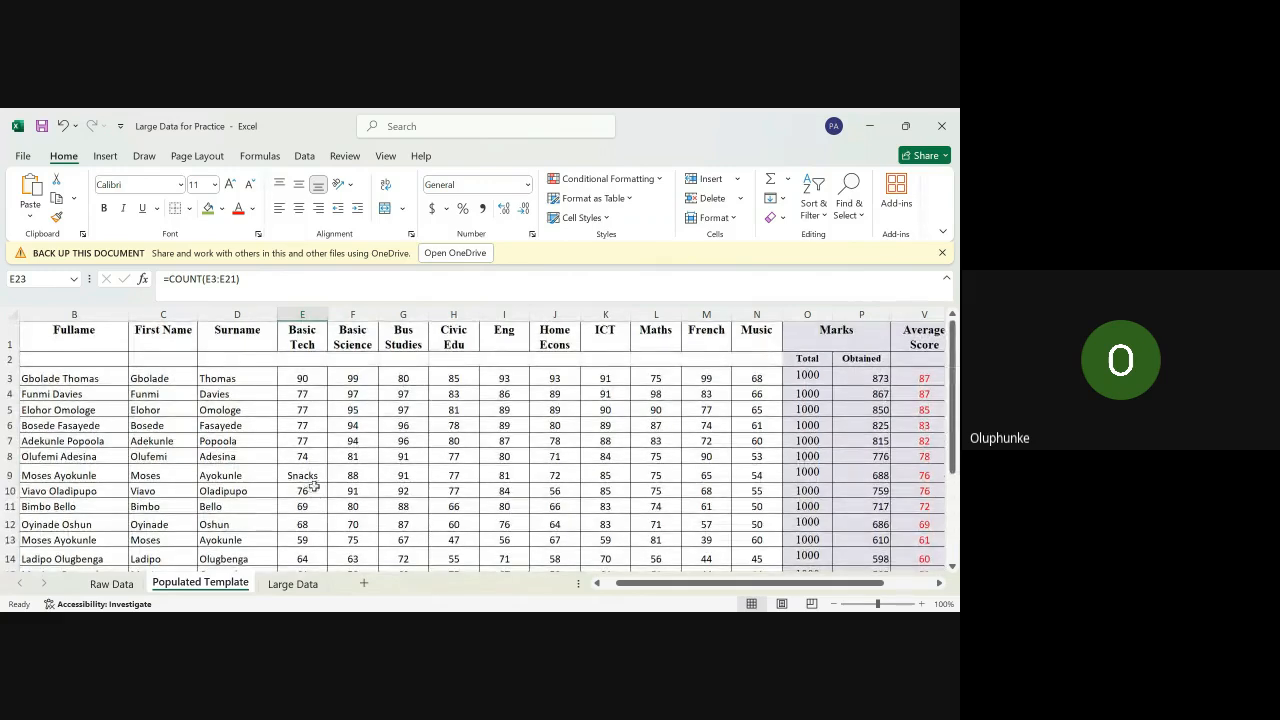
left_click(315, 477)
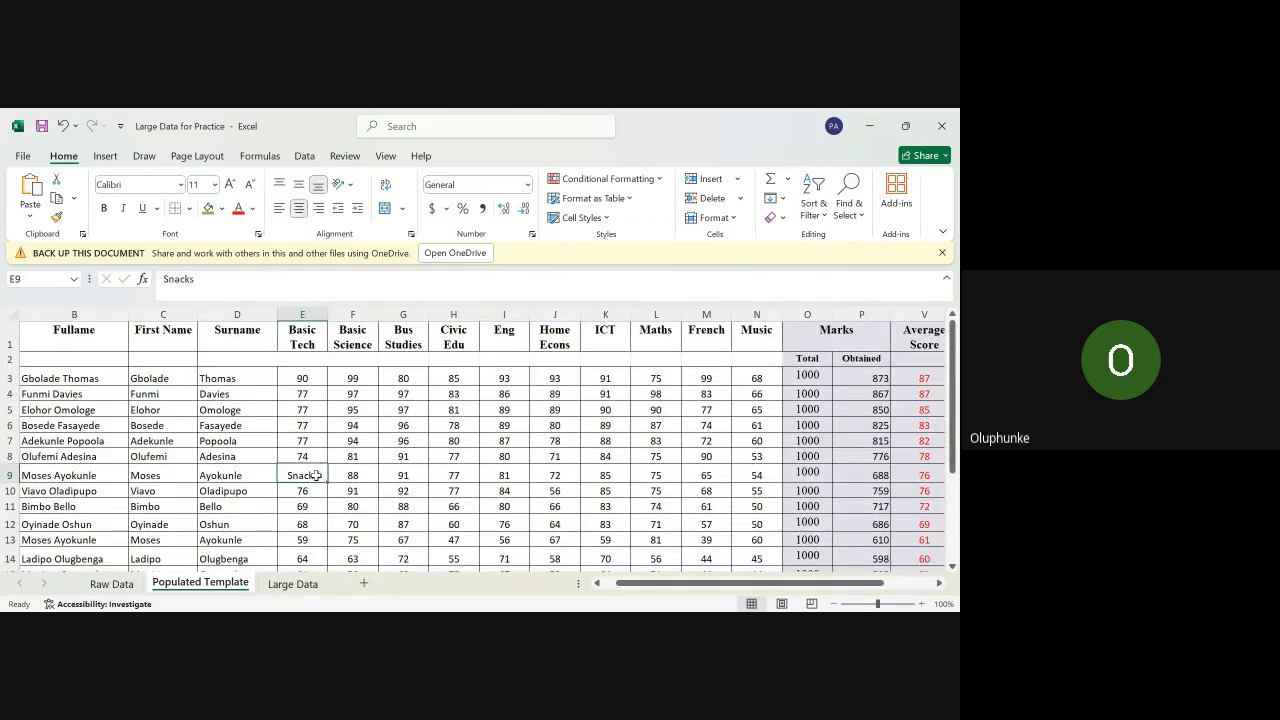
type("70")
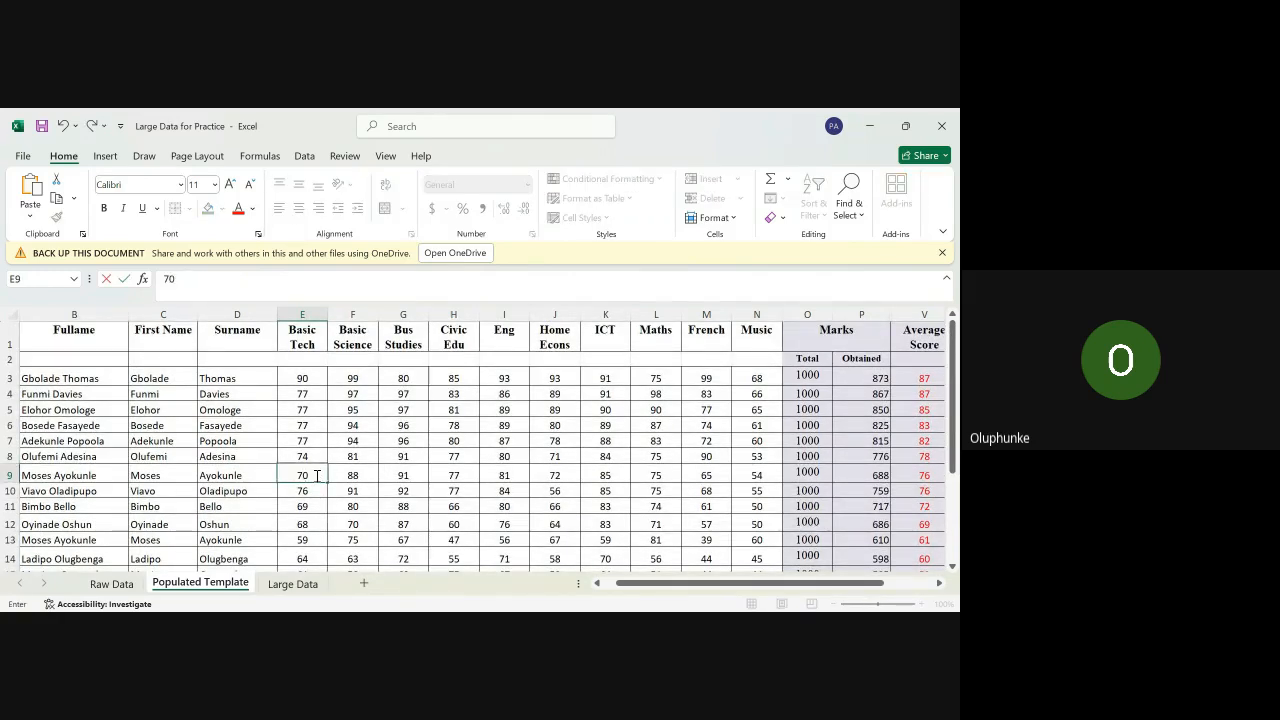
key("Return")
Step: Fill the empty Eng score in cell I19 with 60
key("Down")
key("Down")
key("Down")
key("Down")
key("Down")
key("Down")
key("Down")
key("Down")
key("Down")
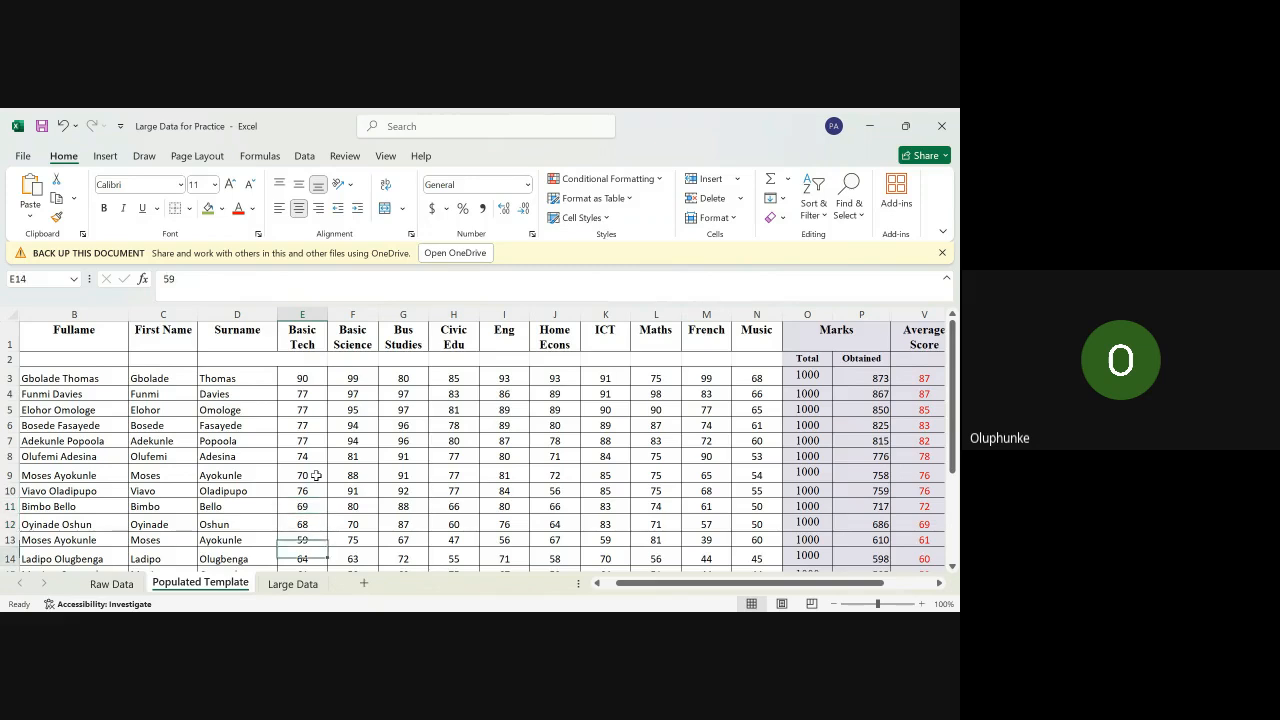
key("Down")
key("Down")
key("Down")
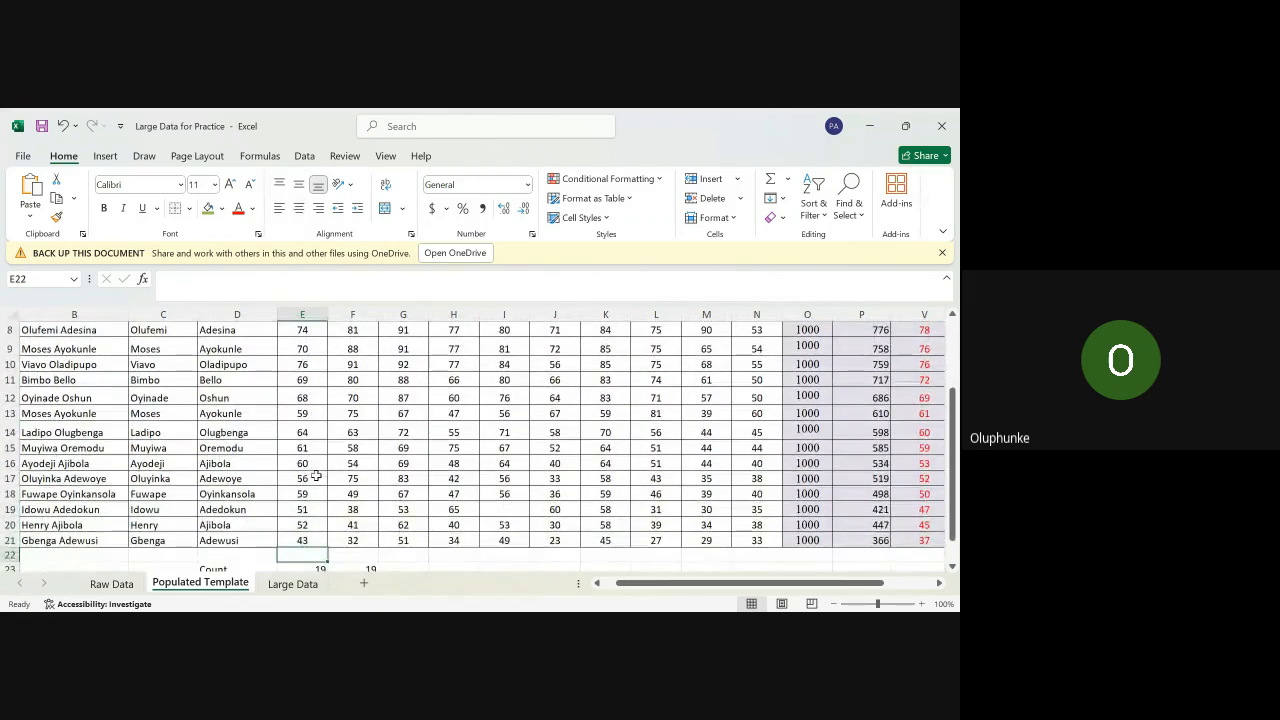
key("Up")
key("Up")
key("Up")
key("Right")
key("Right")
key("Right")
key("Right")
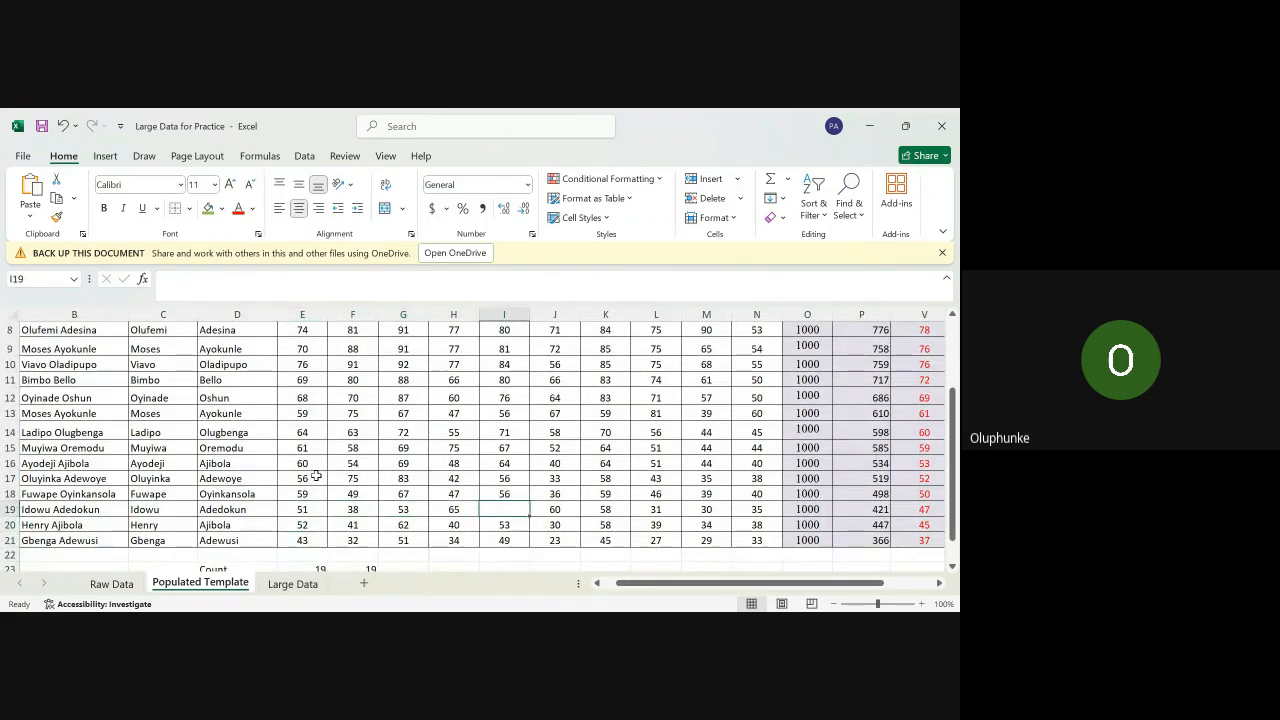
type("6")
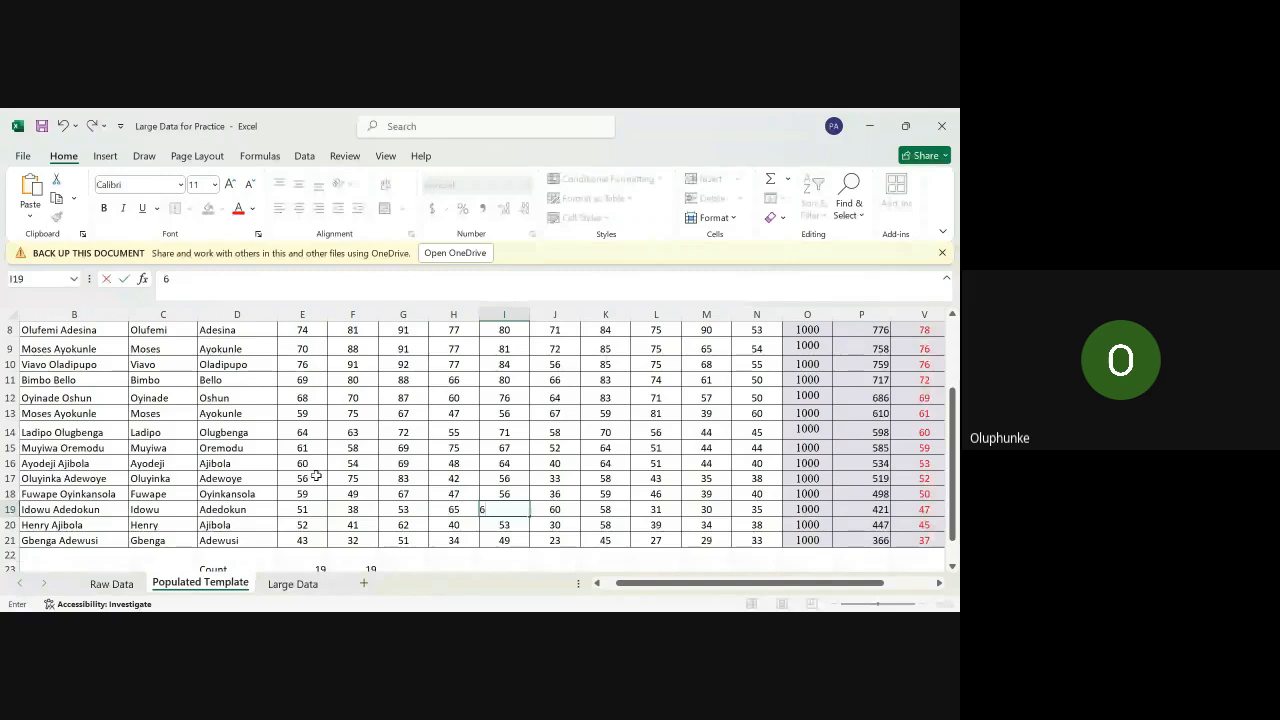
type("0")
left_click(568, 540)
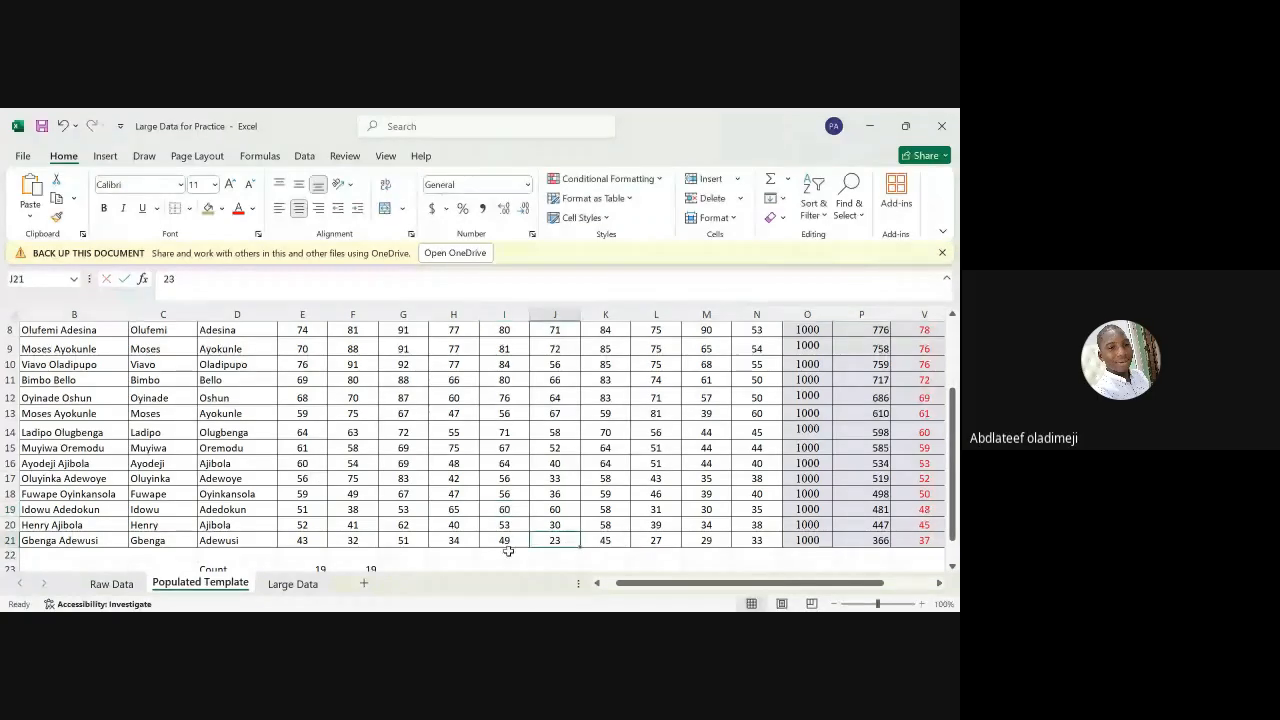
scroll(367, 500, "down", 2)
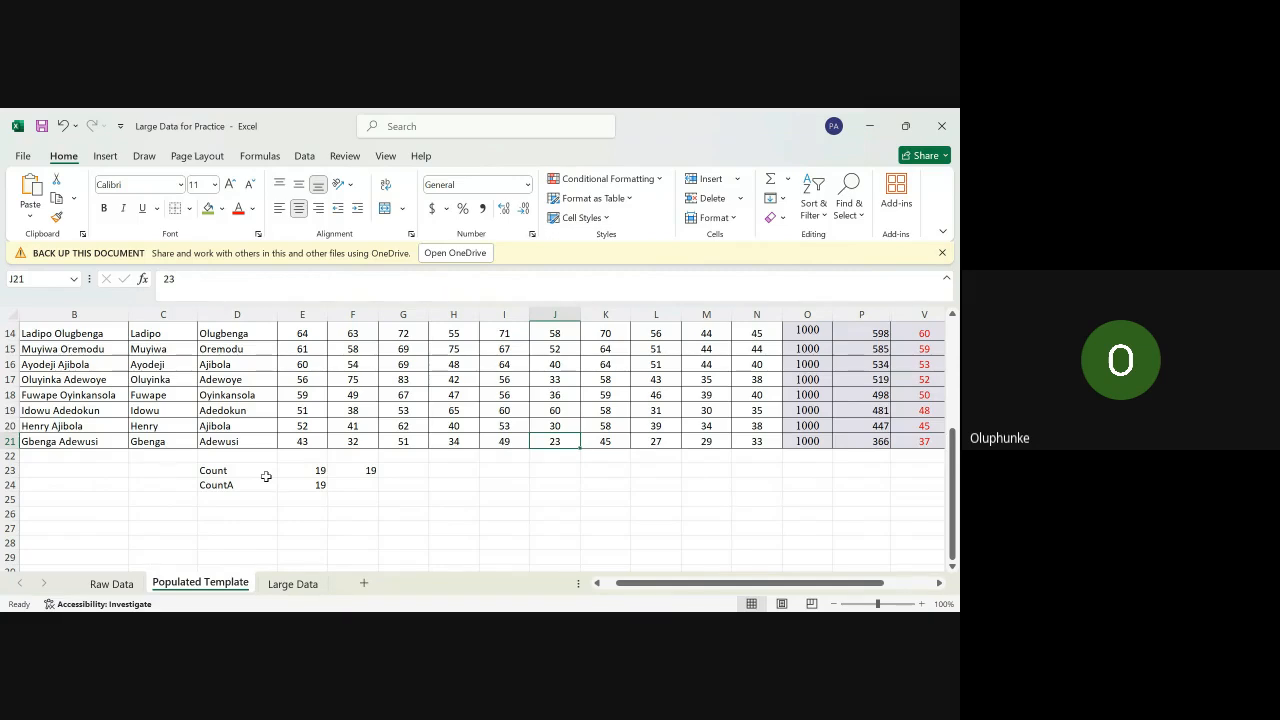
left_click(312, 470)
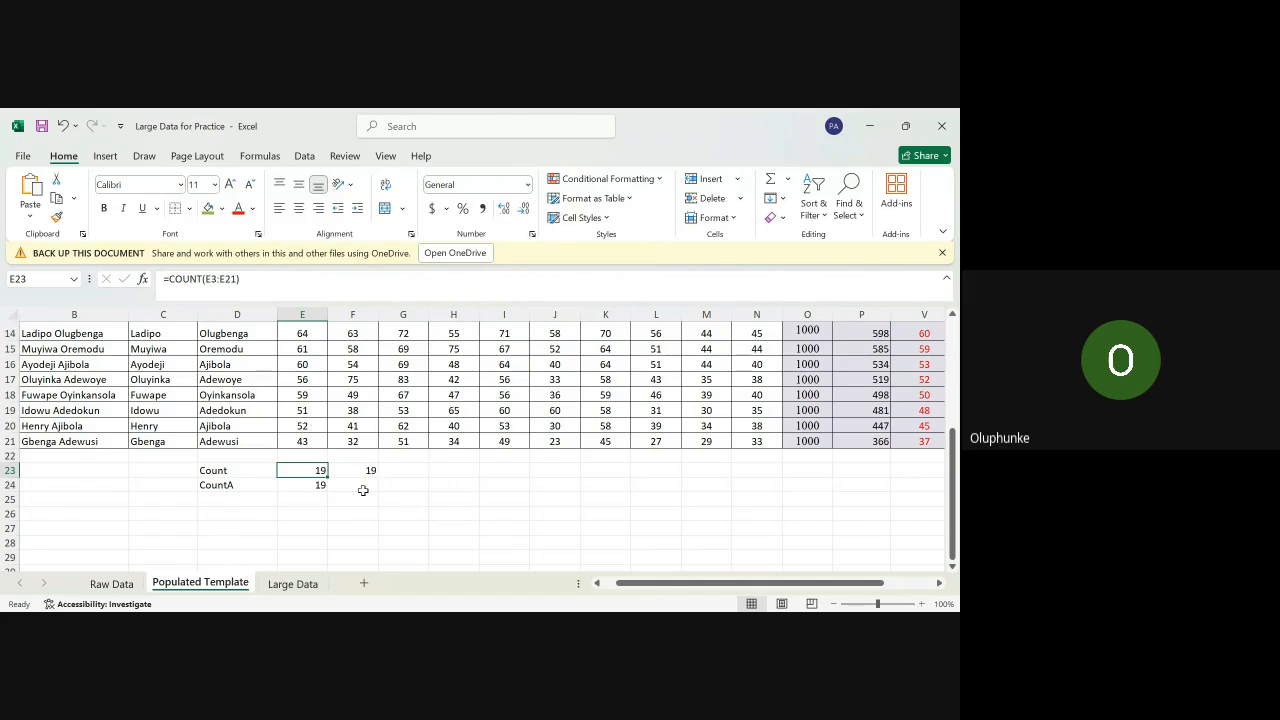
left_click(363, 490)
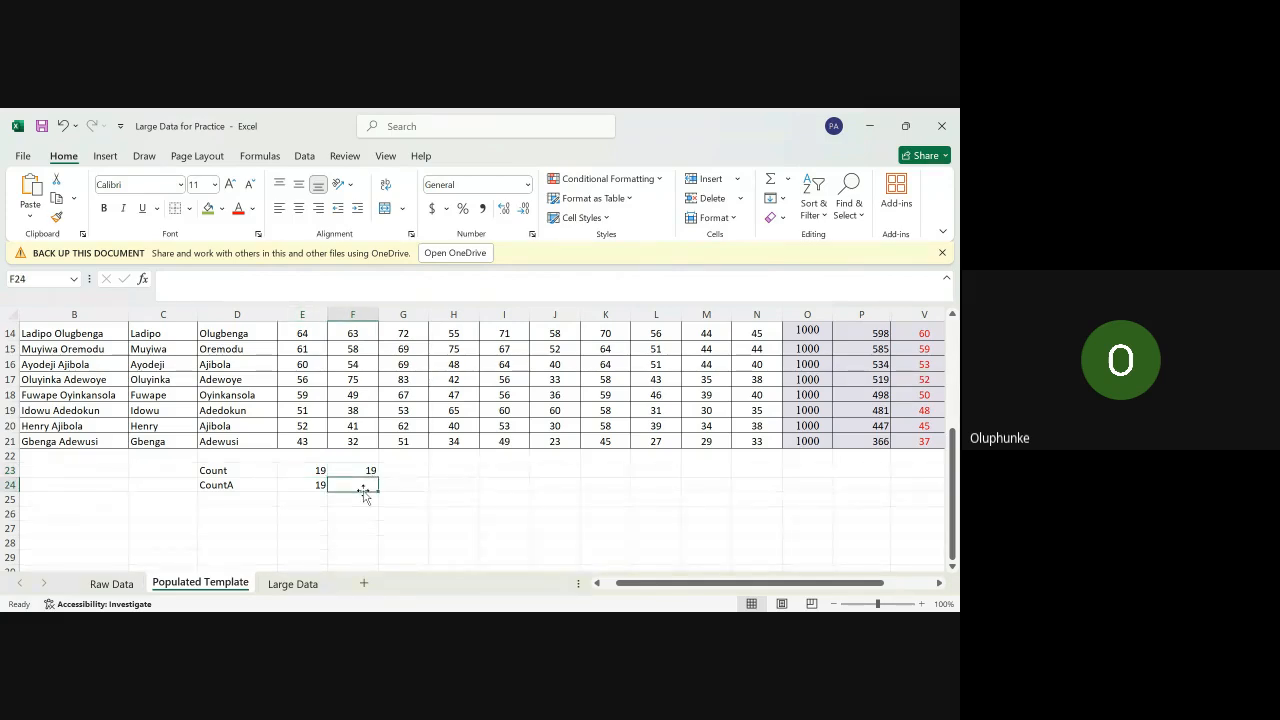
type("=")
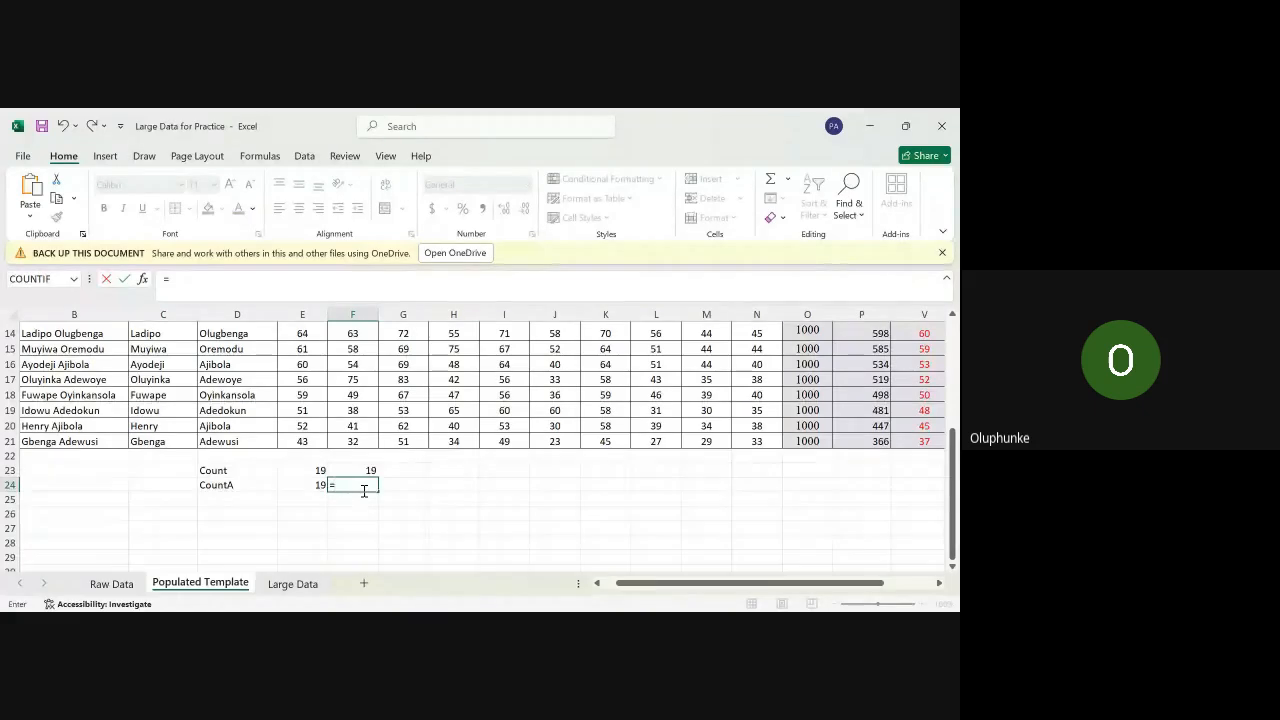
type("count")
key("BackSpace")
type("a9")
key("BackSpace")
type("(")
key("Escape")
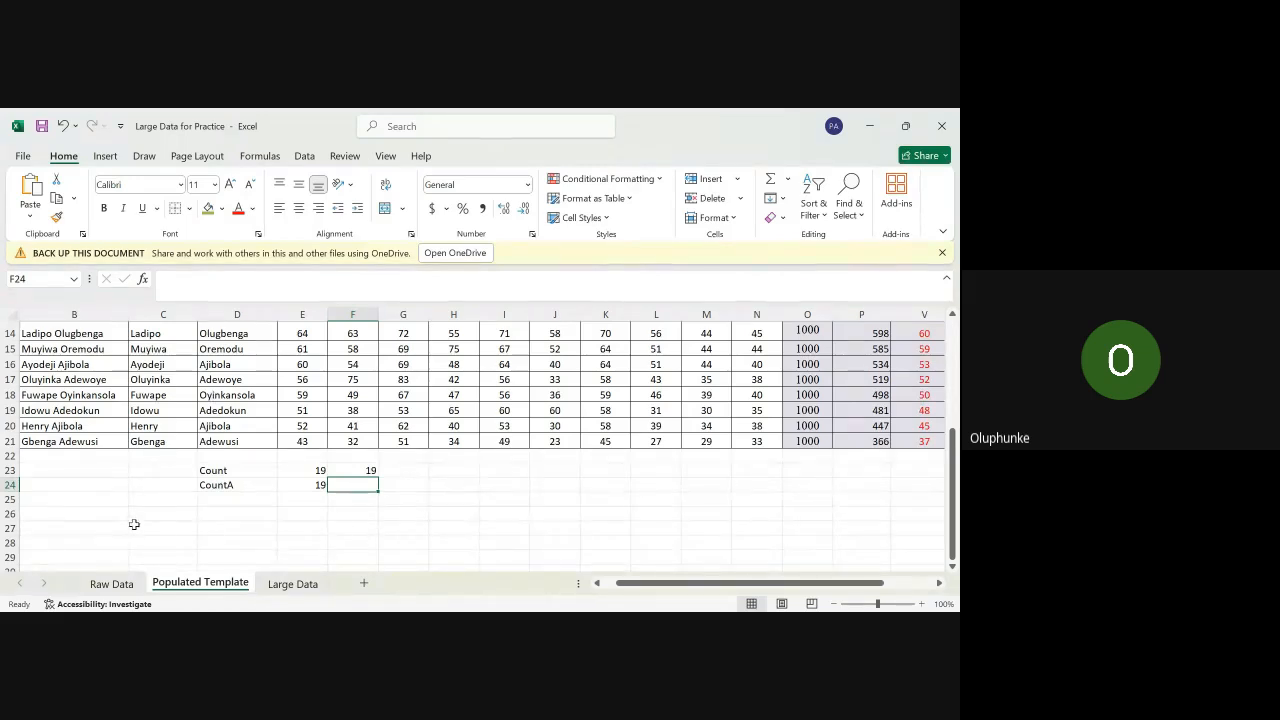
Step: Add the label Concatenate in cell D25, below the CountA label
left_click(208, 498)
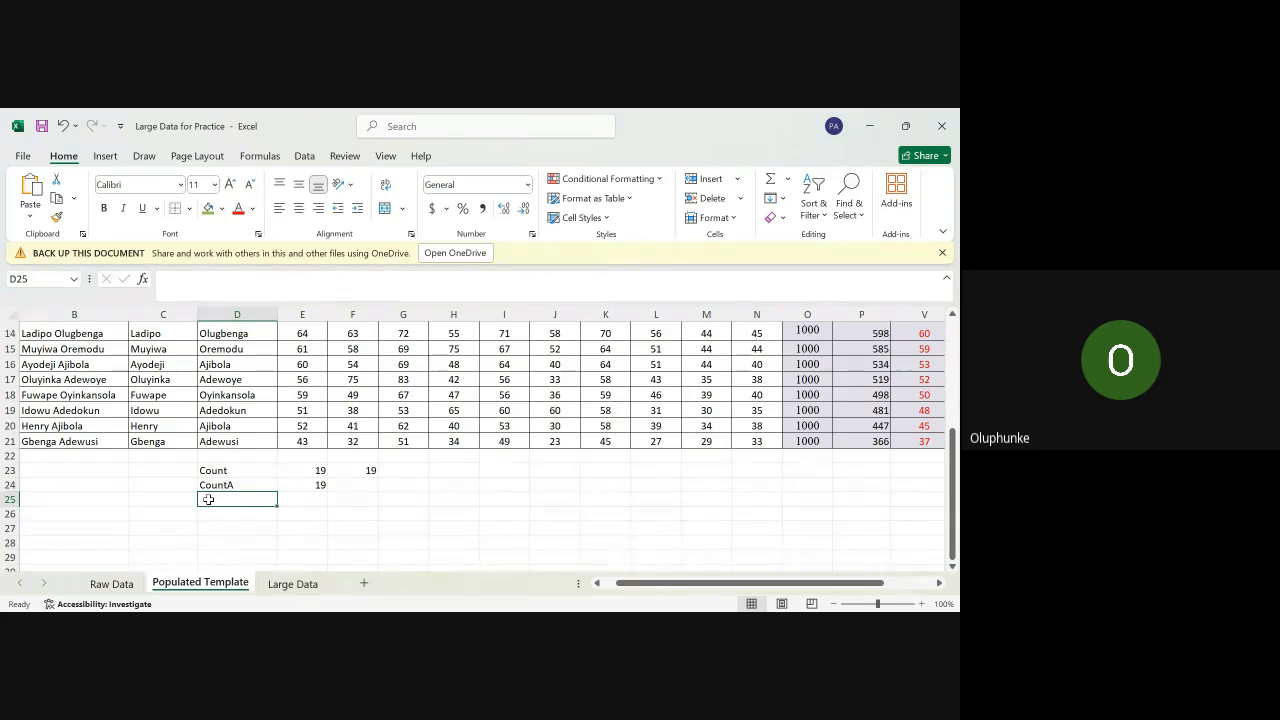
type("Conc")
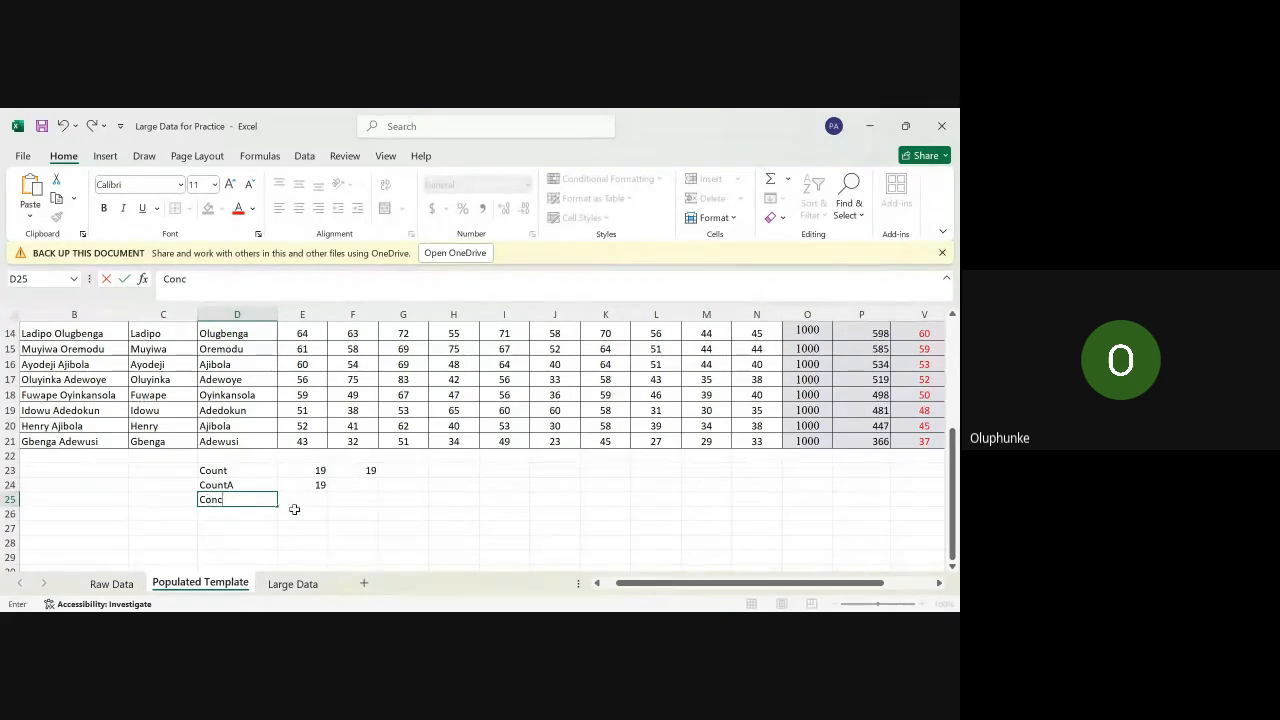
type("atenate")
left_click(354, 511)
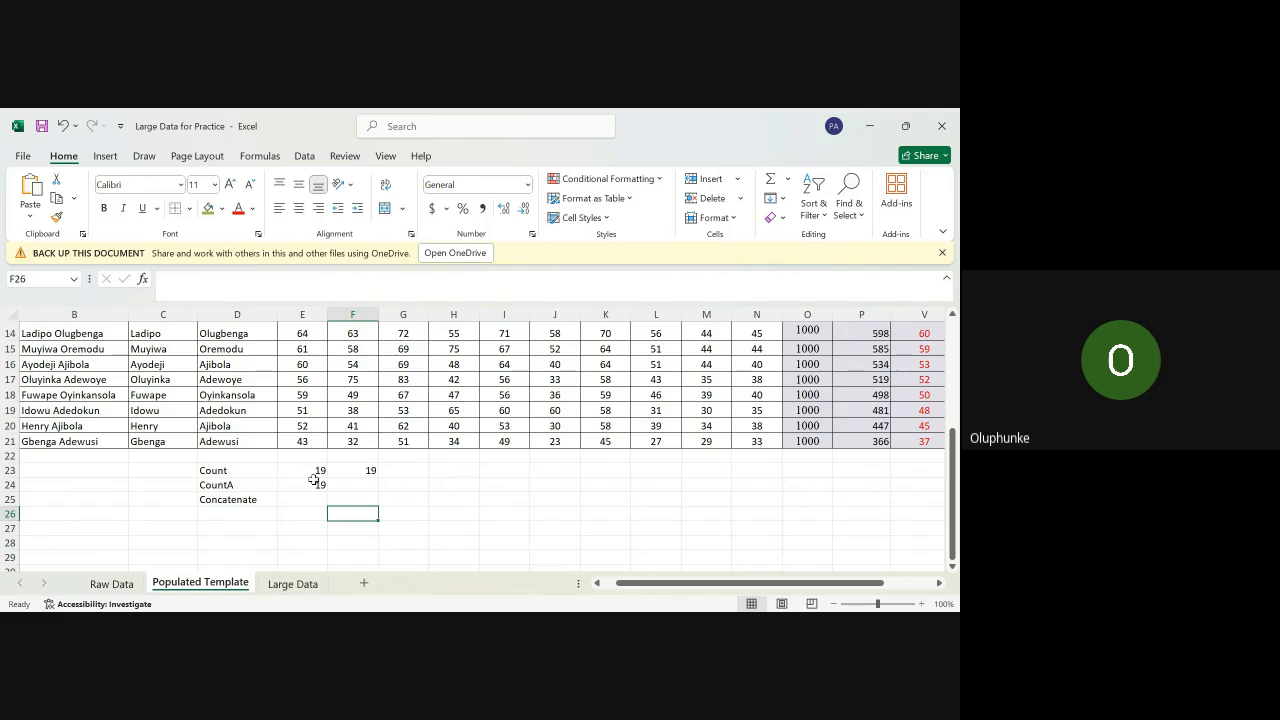
Step: Move the Count, CountA and Concatenate block from D23:F25 one column over to E23:G25
left_click(238, 498)
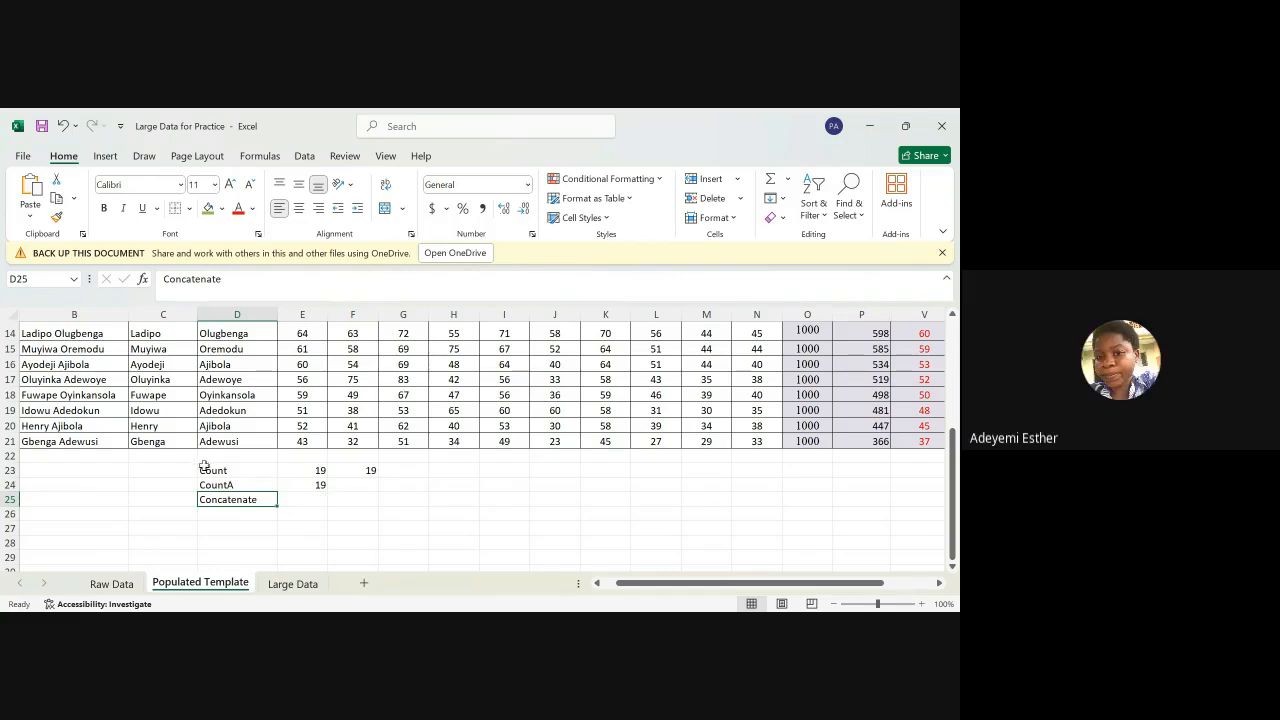
left_click_drag(205, 484, 352, 503)
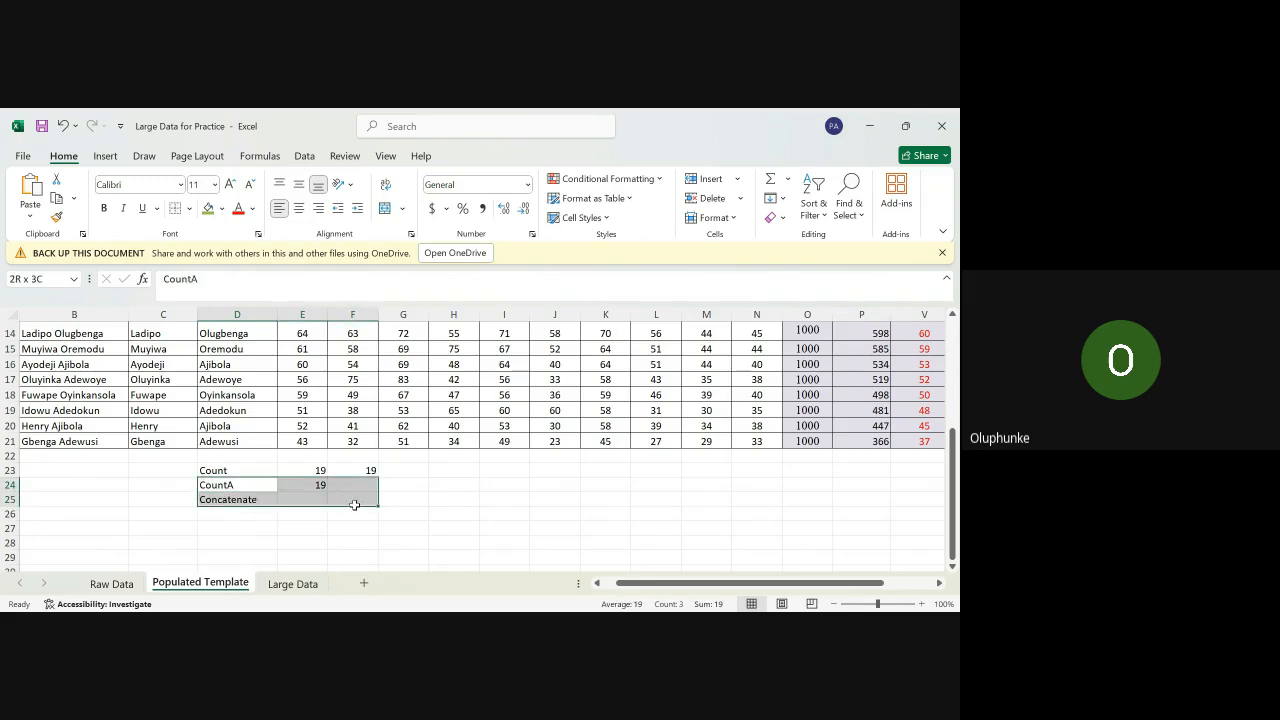
left_click_drag(202, 470, 394, 494)
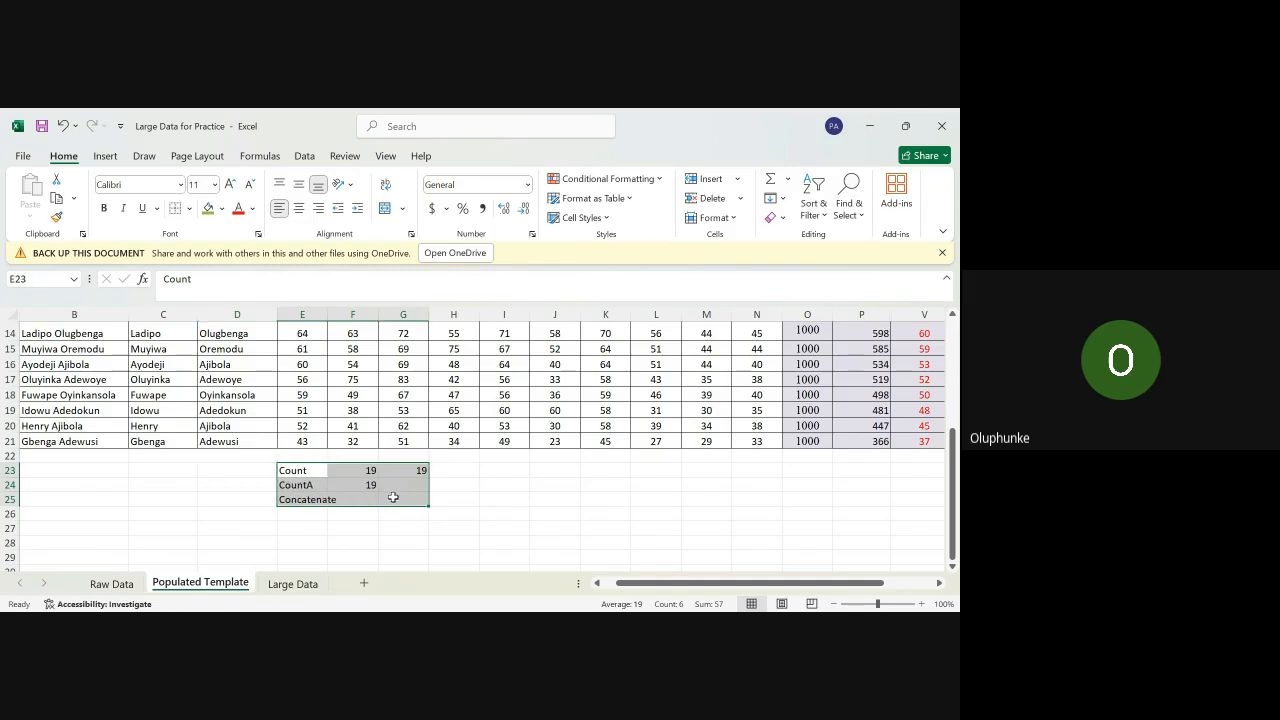
left_click(80, 474)
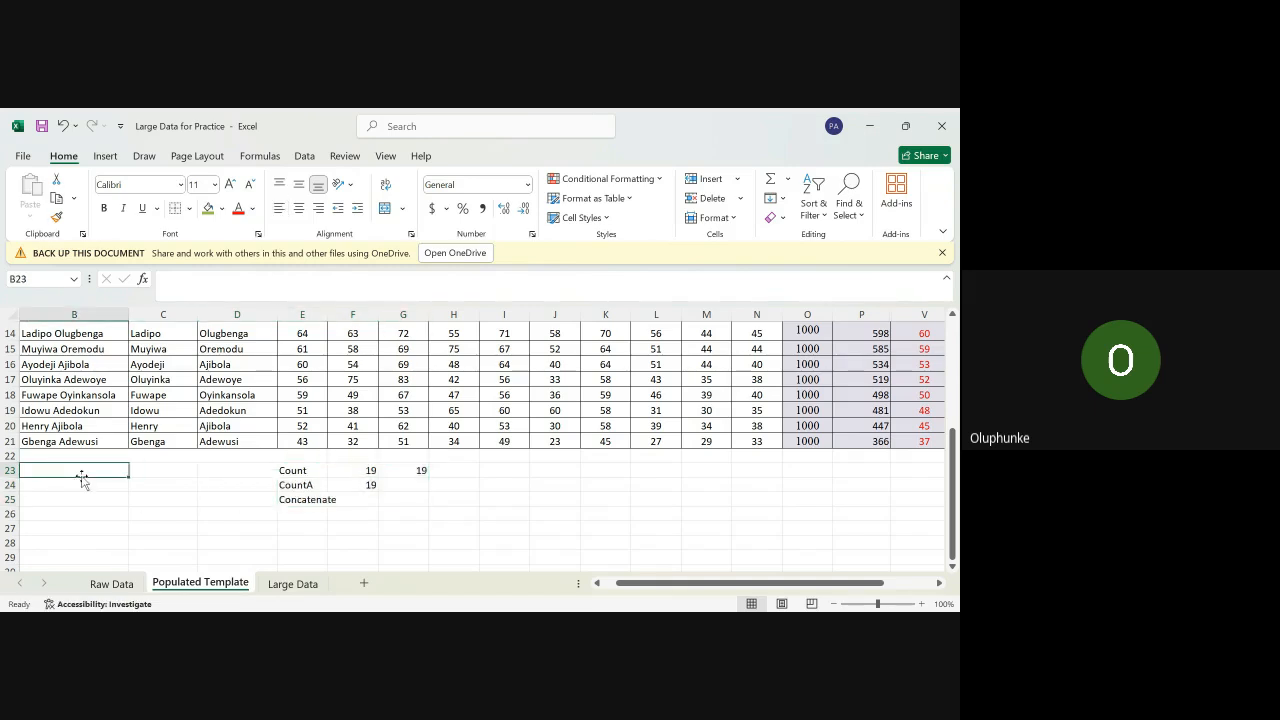
Step: Examine the formula that builds the full name in cell B3
scroll(220, 400, "up", 5)
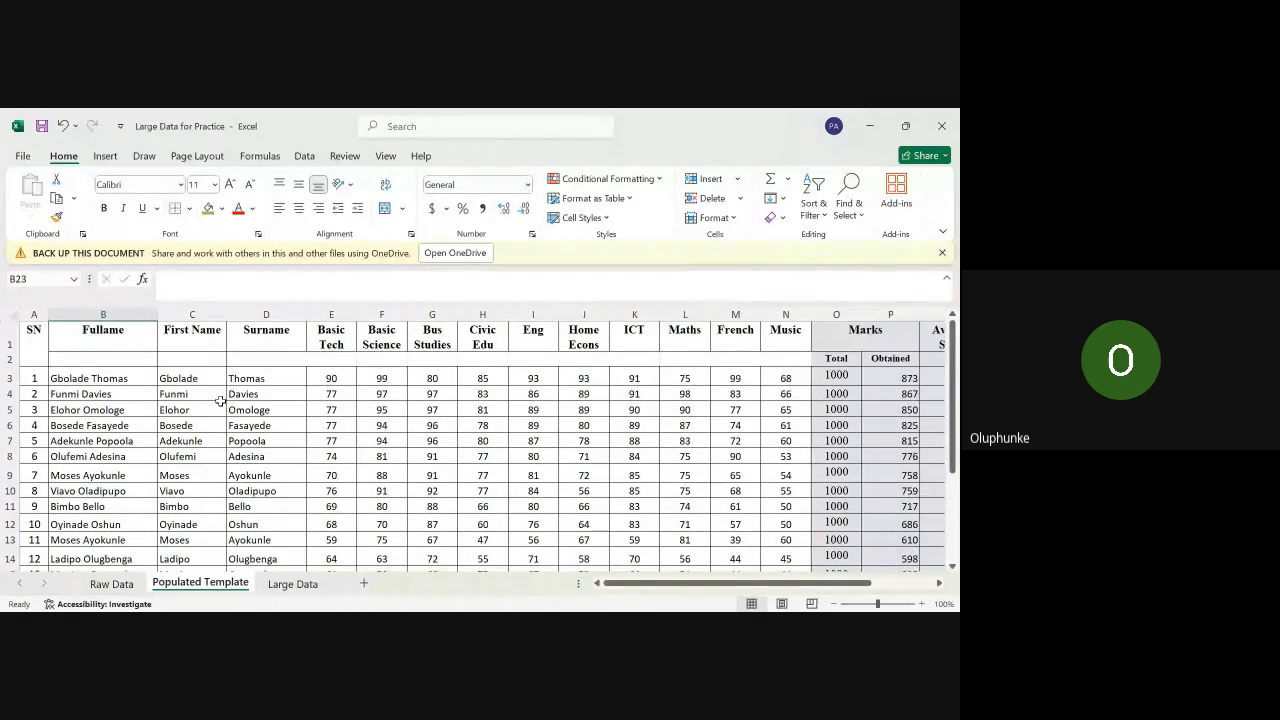
scroll(220, 400, "down", 5)
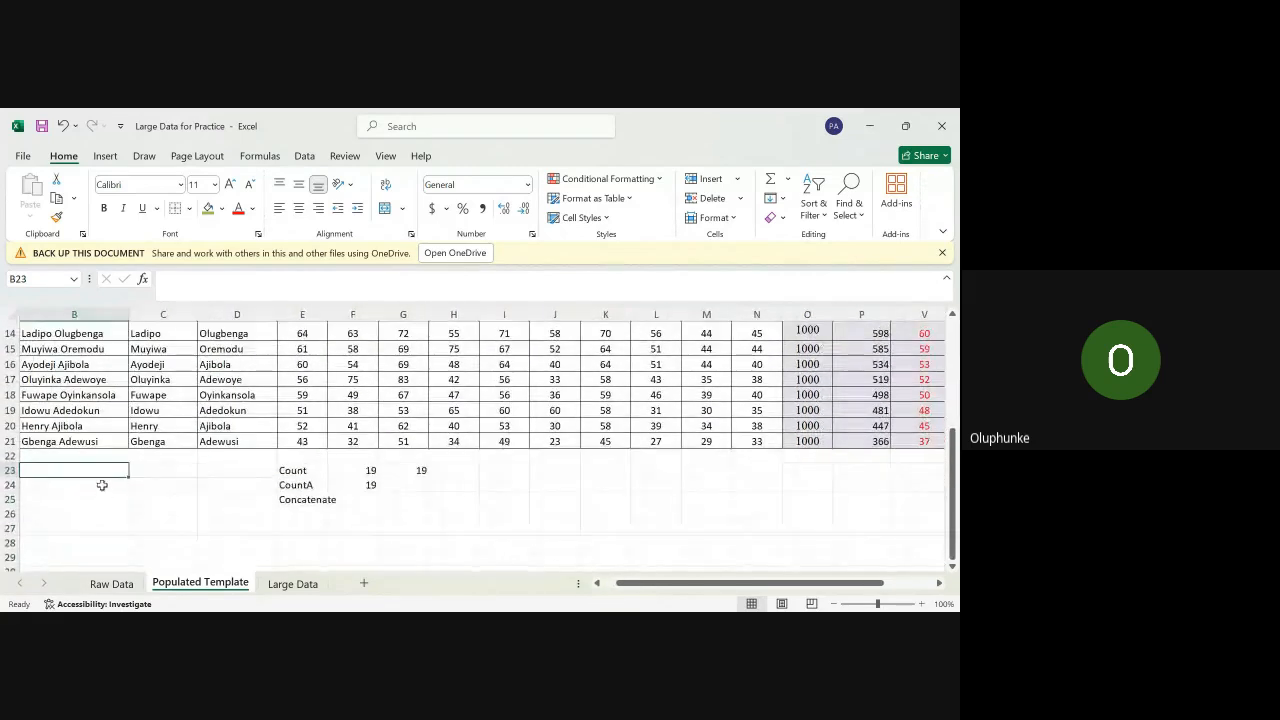
scroll(102, 480, "up", 5)
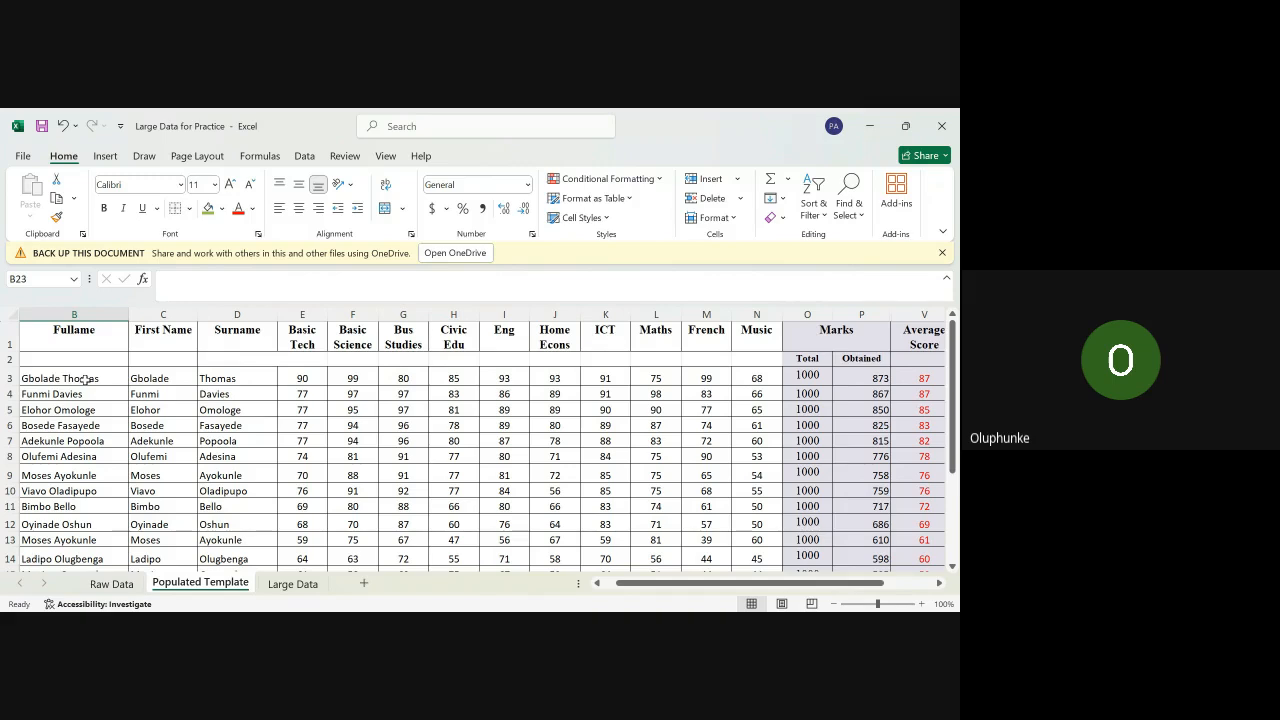
left_click(85, 378)
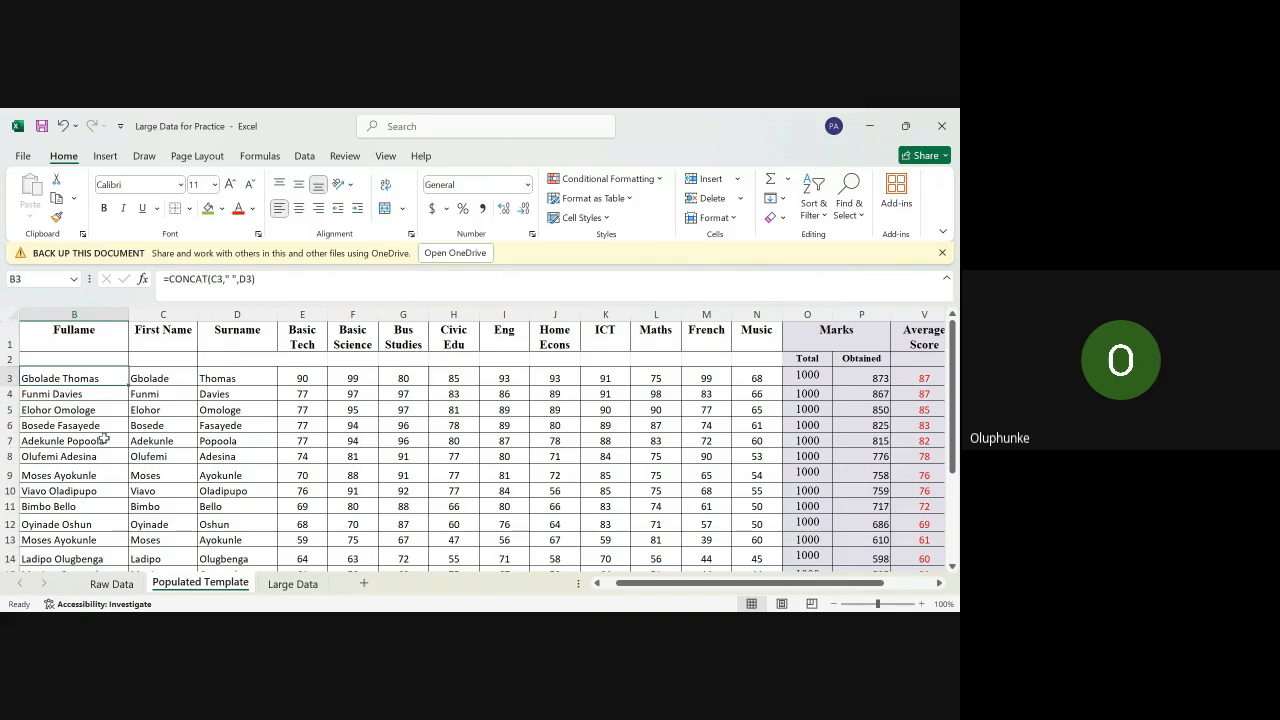
scroll(104, 438, "down", 5)
scroll(104, 438, "down", 1)
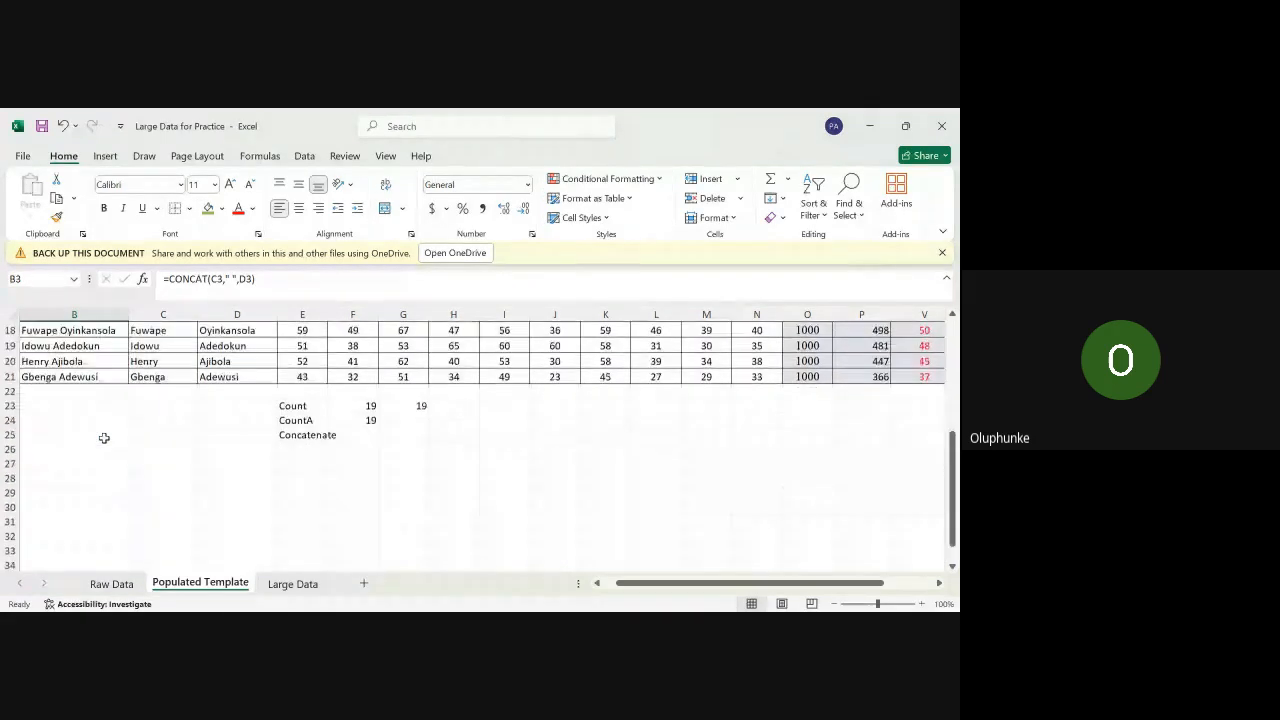
left_click(82, 392)
scroll(85, 403, "up", 1)
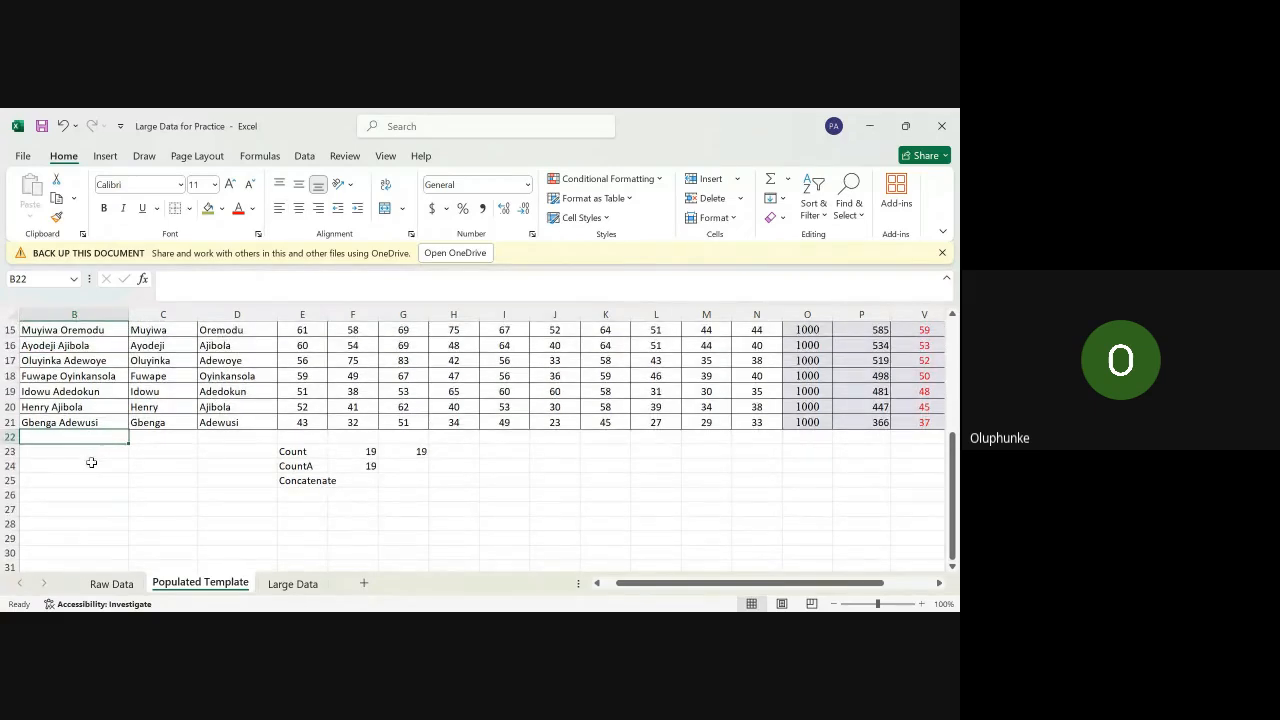
scroll(89, 456, "up", 1)
left_click(99, 505)
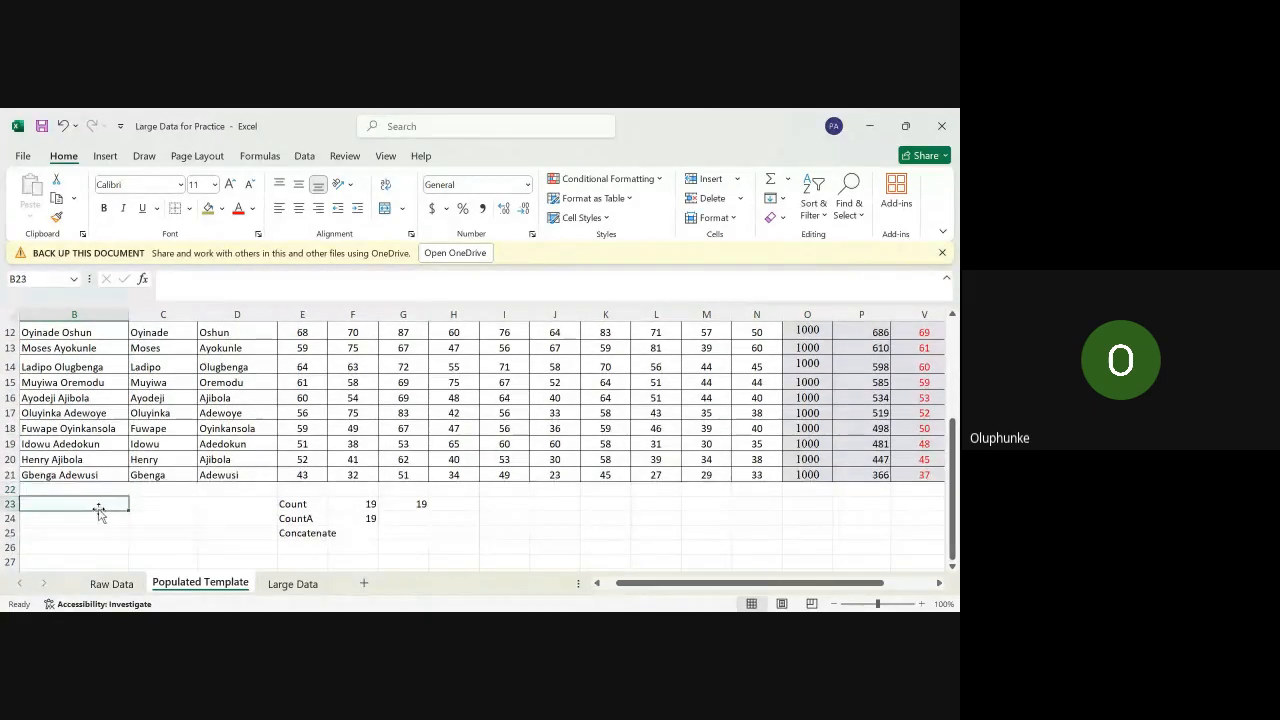
type("=")
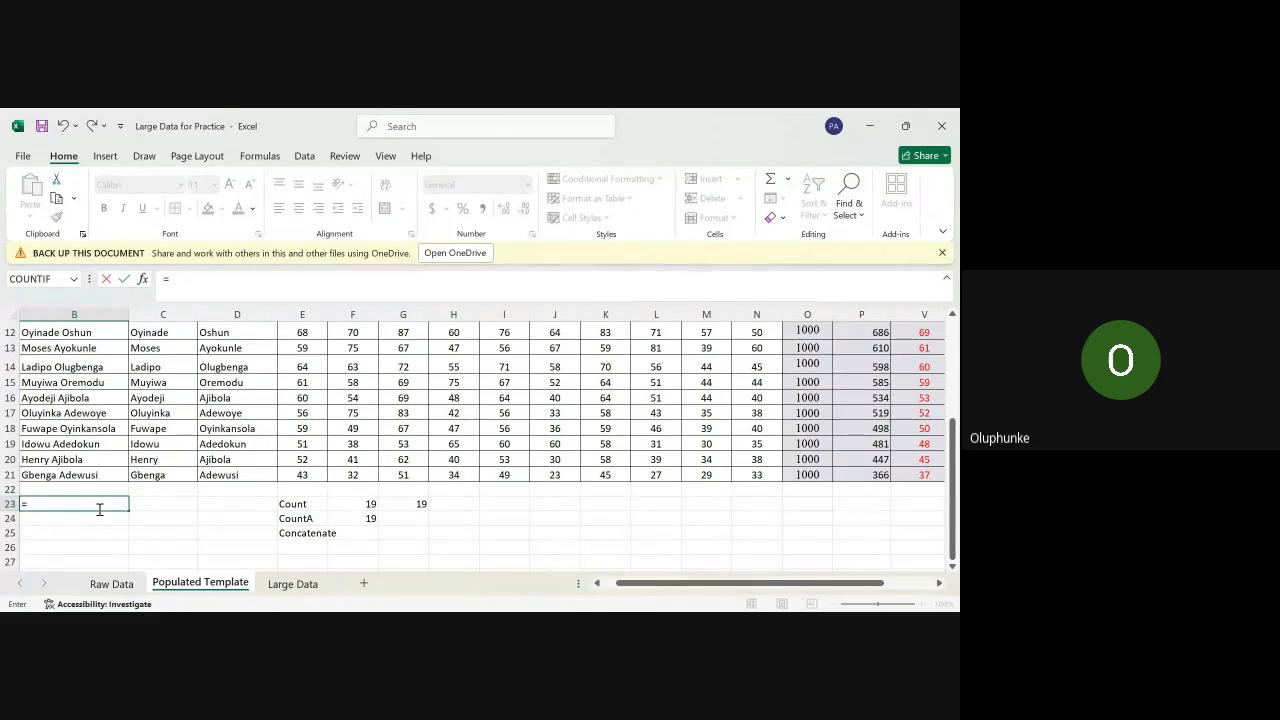
type("concat")
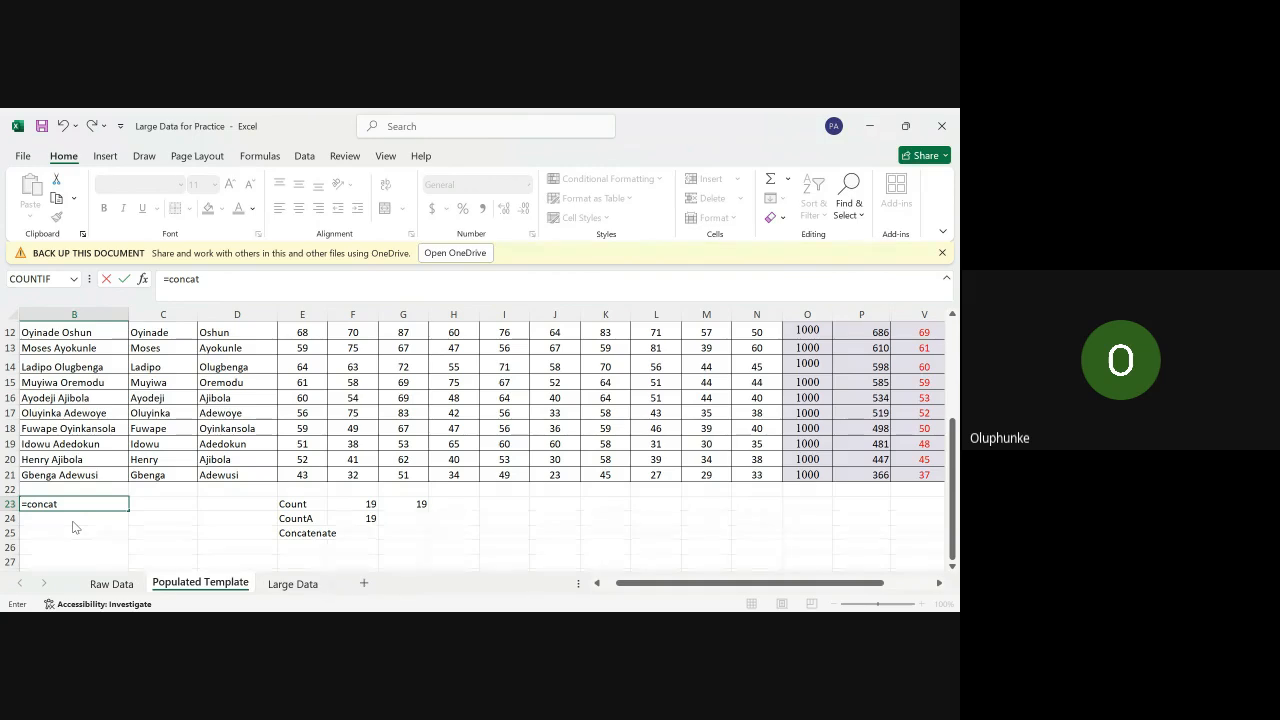
type("(")
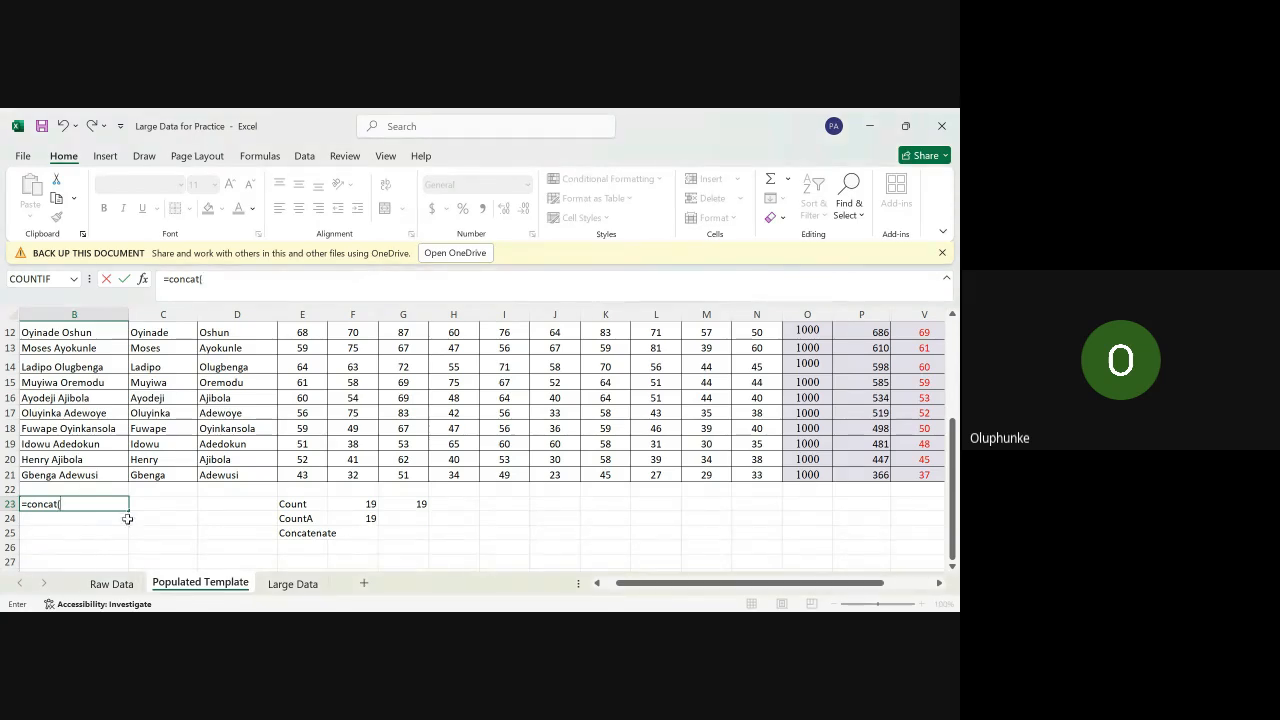
scroll(128, 430, "up", 4)
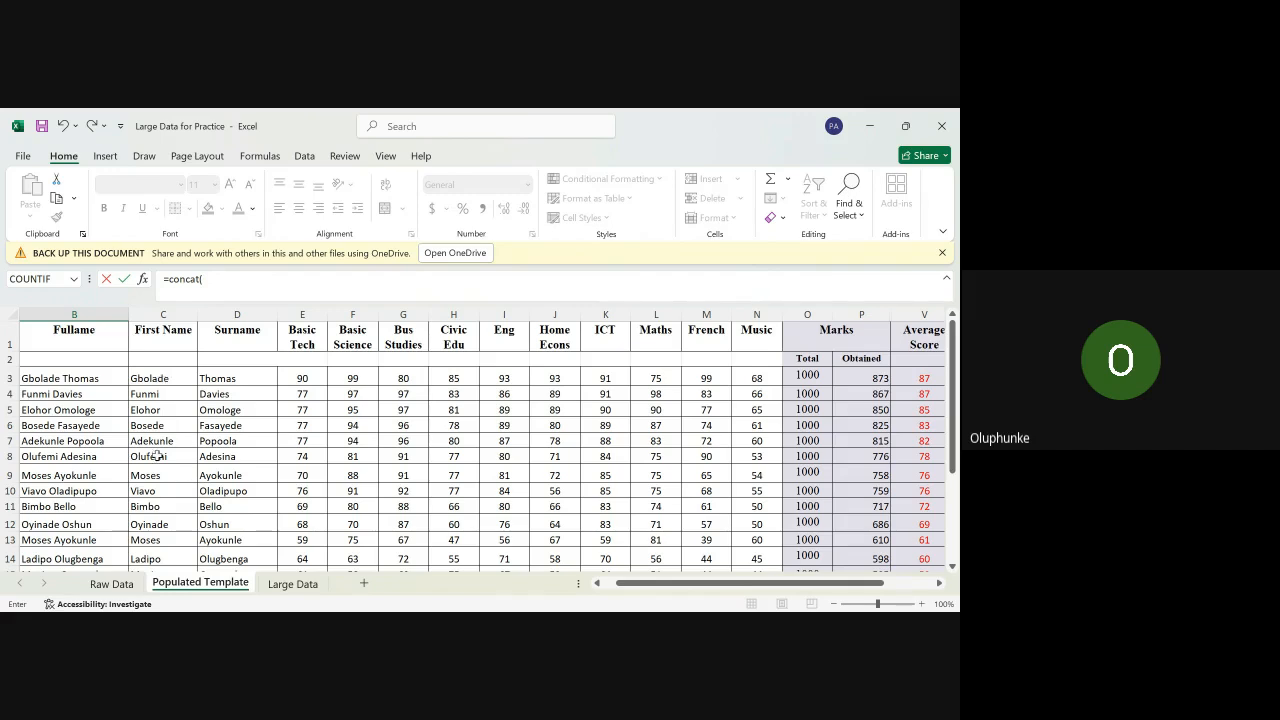
scroll(268, 510, "down", 3)
scroll(268, 510, "up", 1)
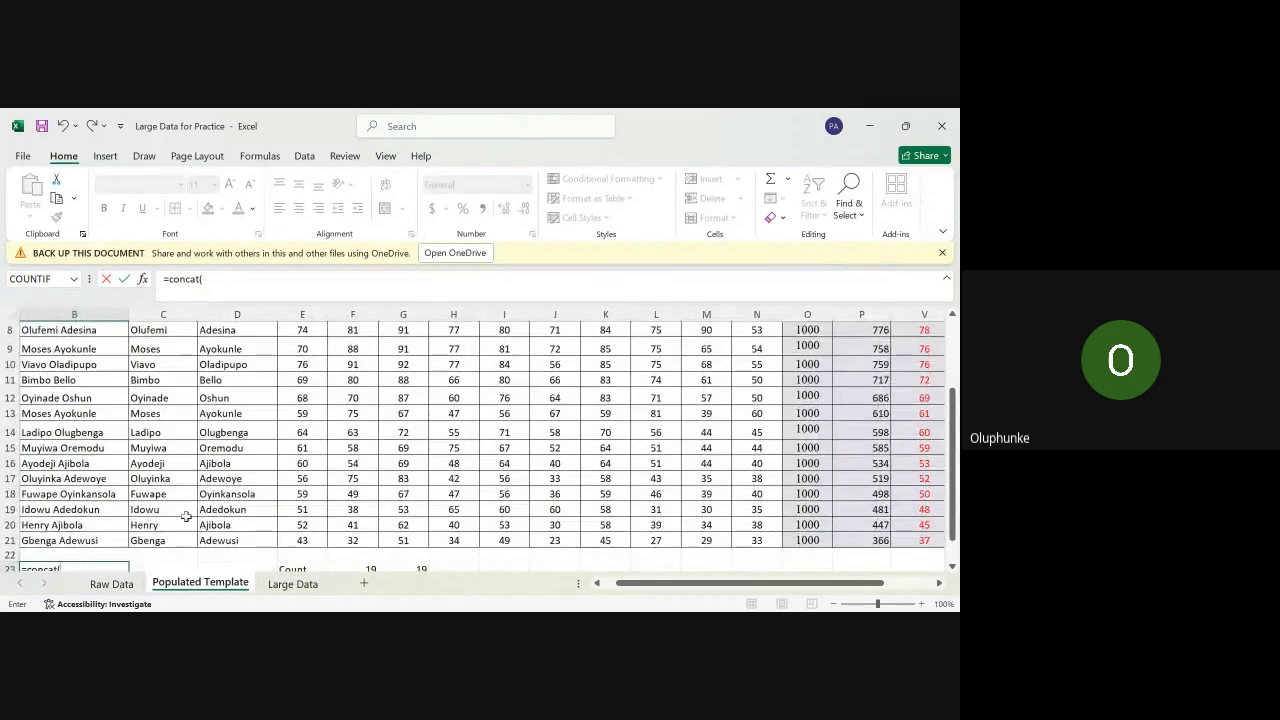
scroll(256, 549, "down", 3)
scroll(256, 549, "up", 5)
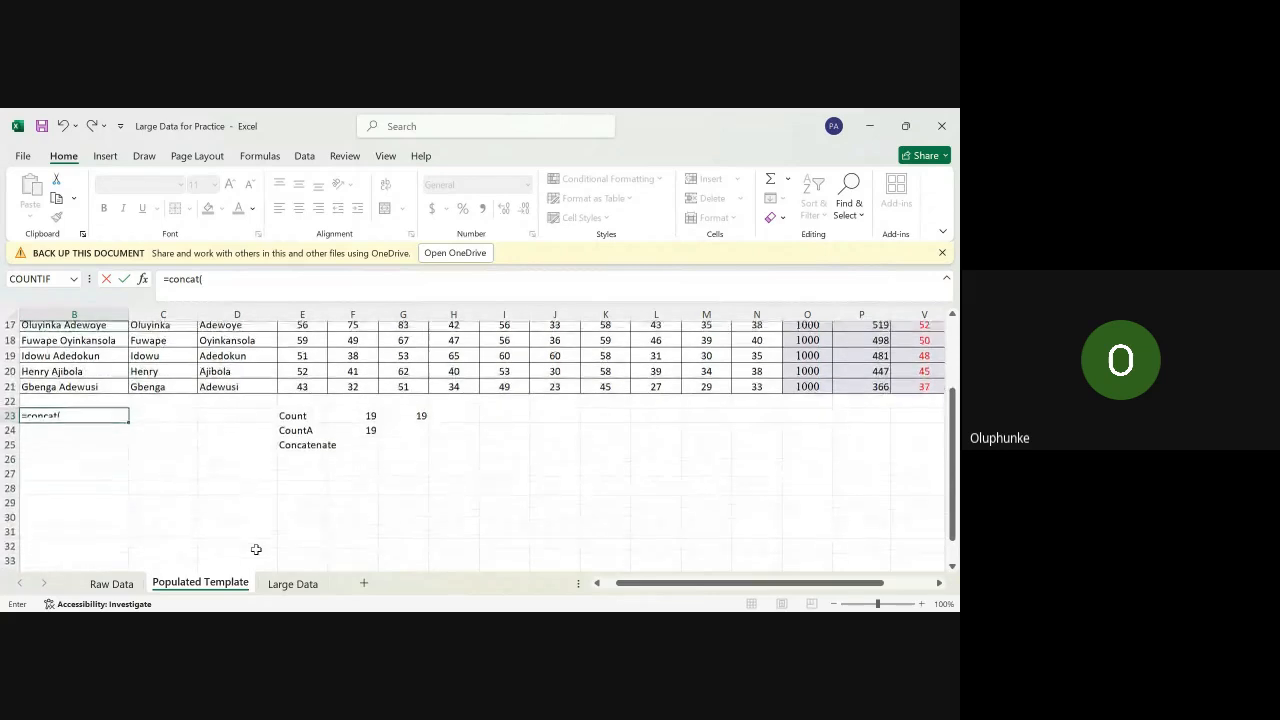
scroll(256, 549, "up", 1)
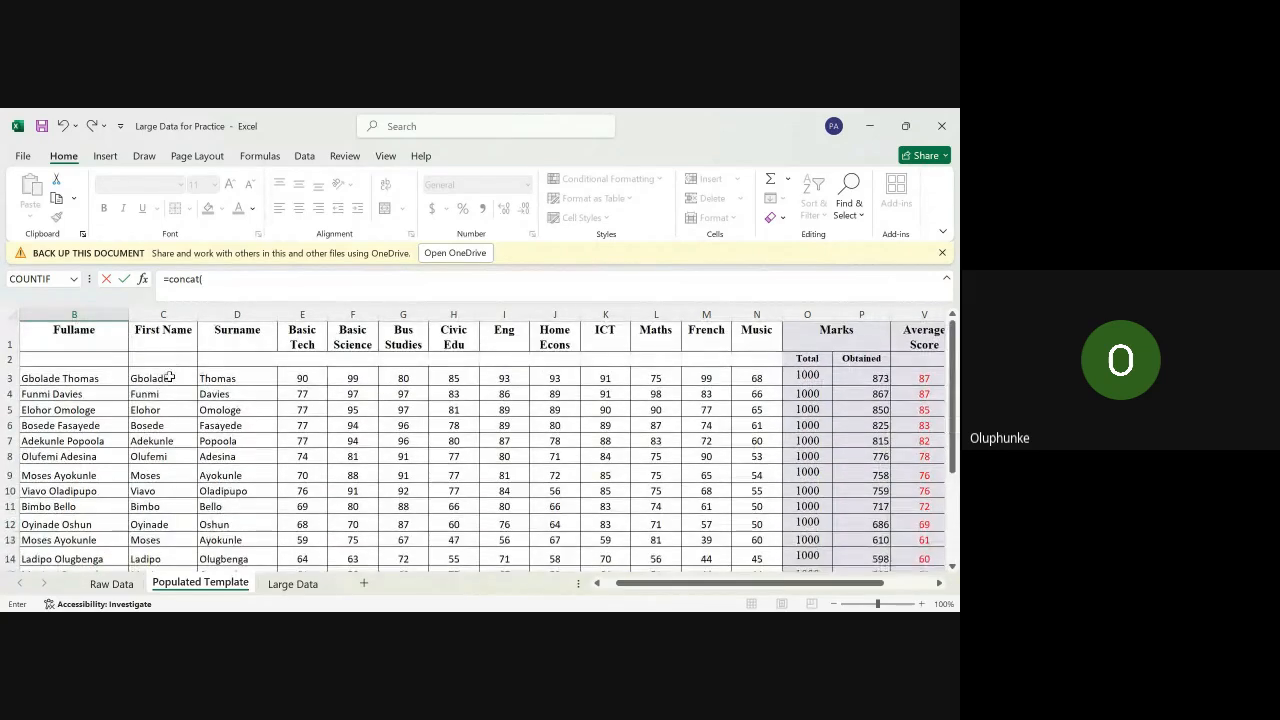
left_click(165, 378)
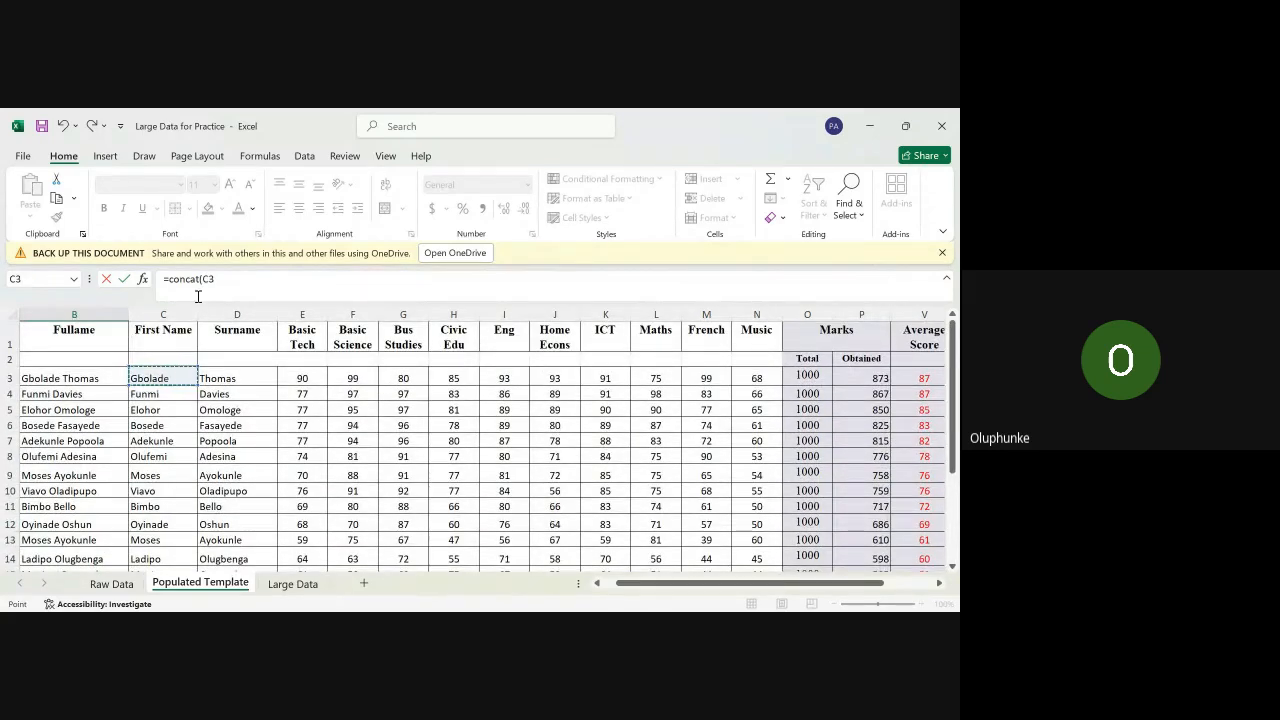
left_click(205, 280)
type("\"C3")
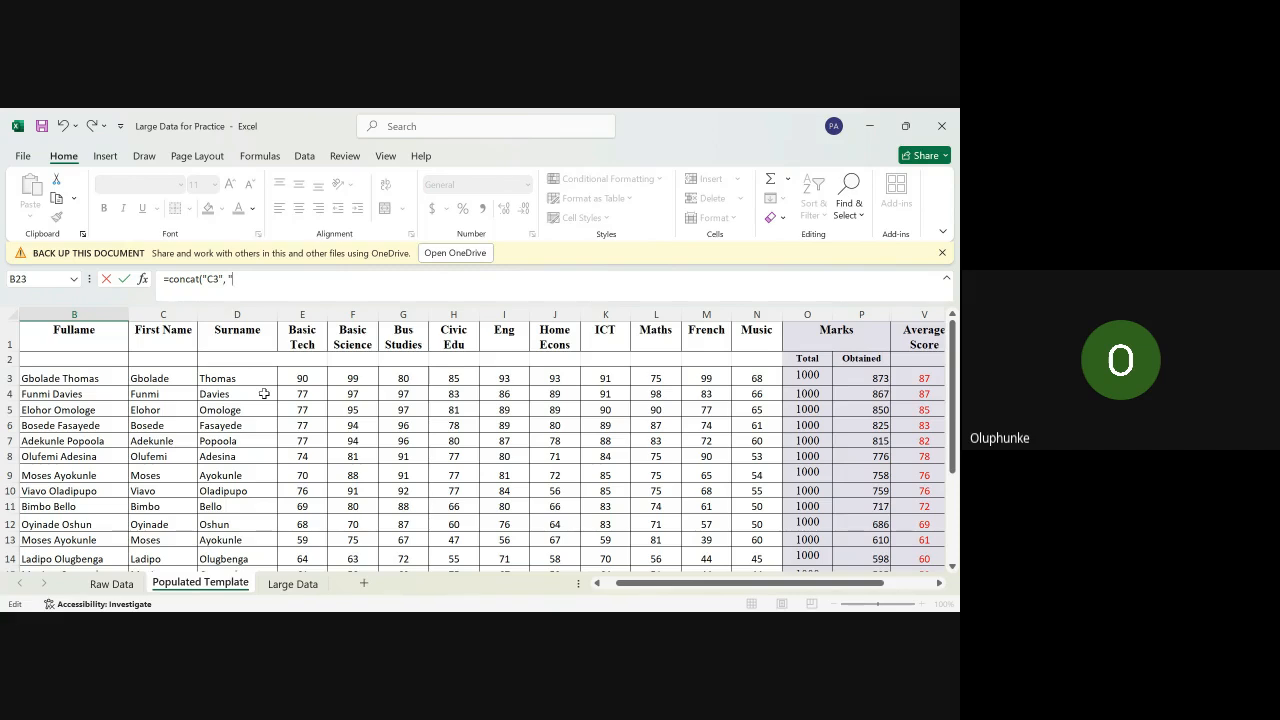
type("\",\"")
left_click(231, 378)
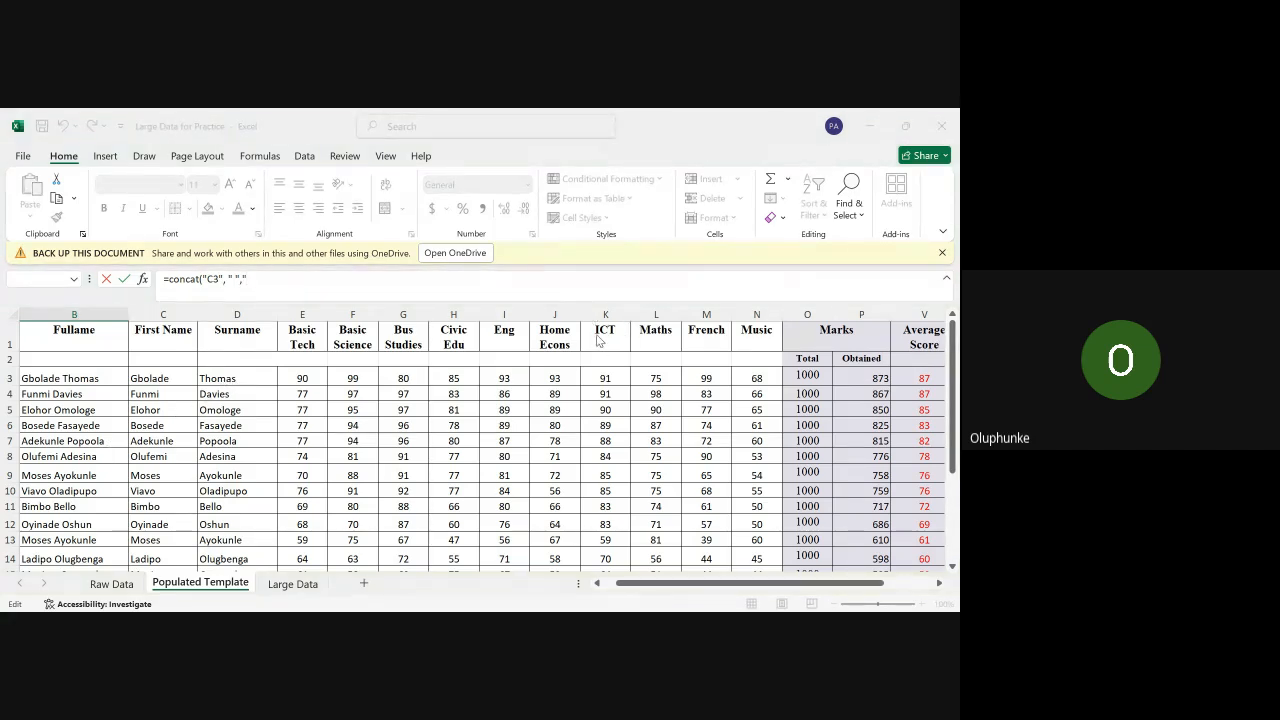
left_click(646, 316)
key("Escape")
Step: Examine the CONCAT formulas behind the full names in cells B3 and B6 and the cells they reference
scroll(257, 448, "up", 3)
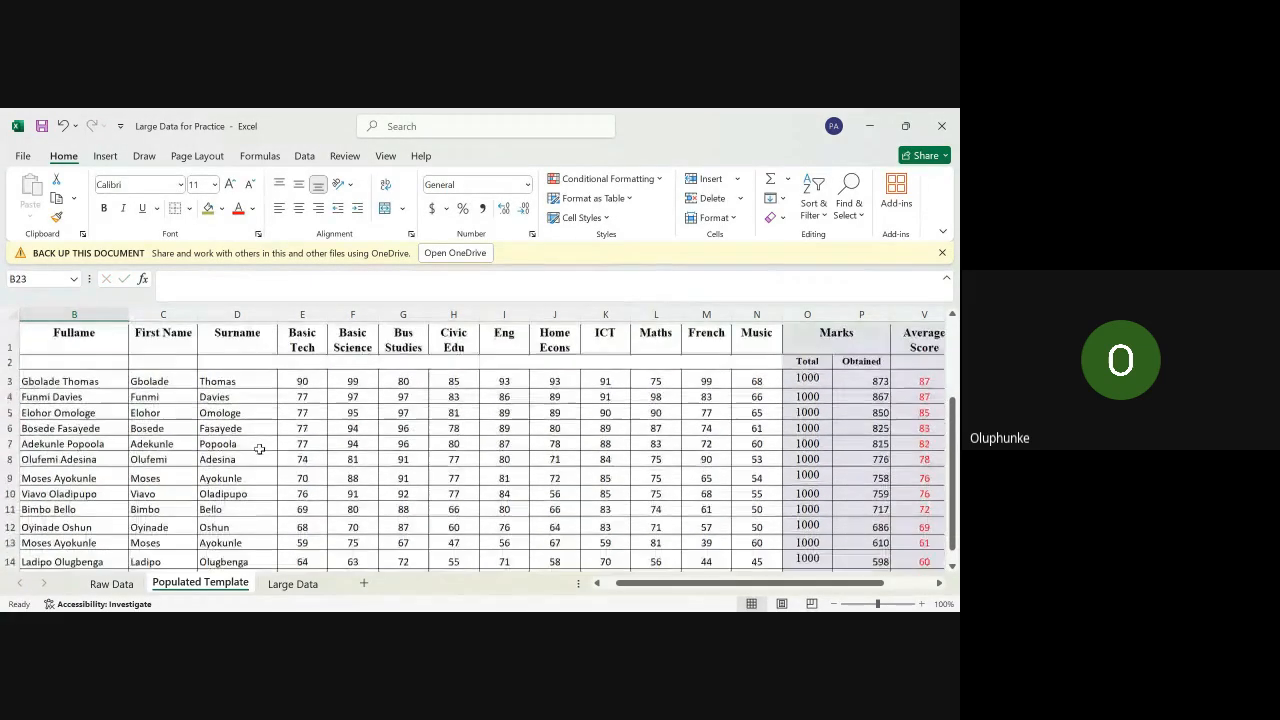
left_click(90, 377)
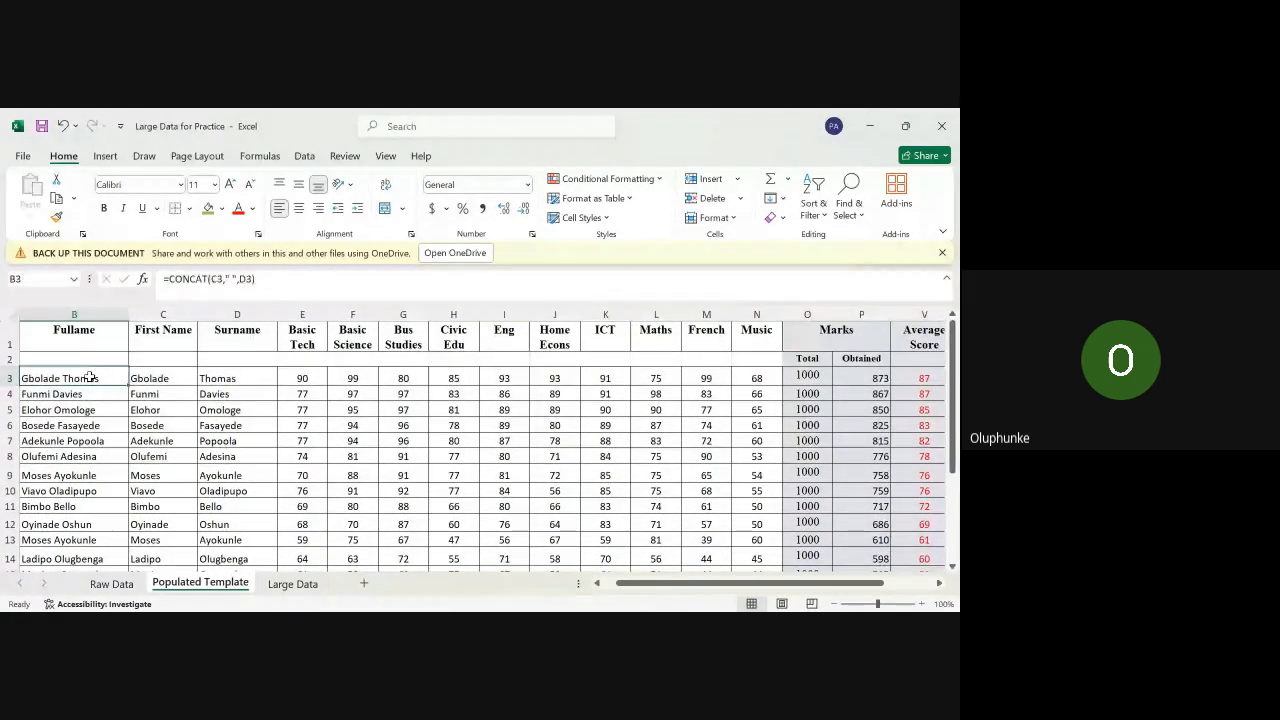
double_click(90, 377)
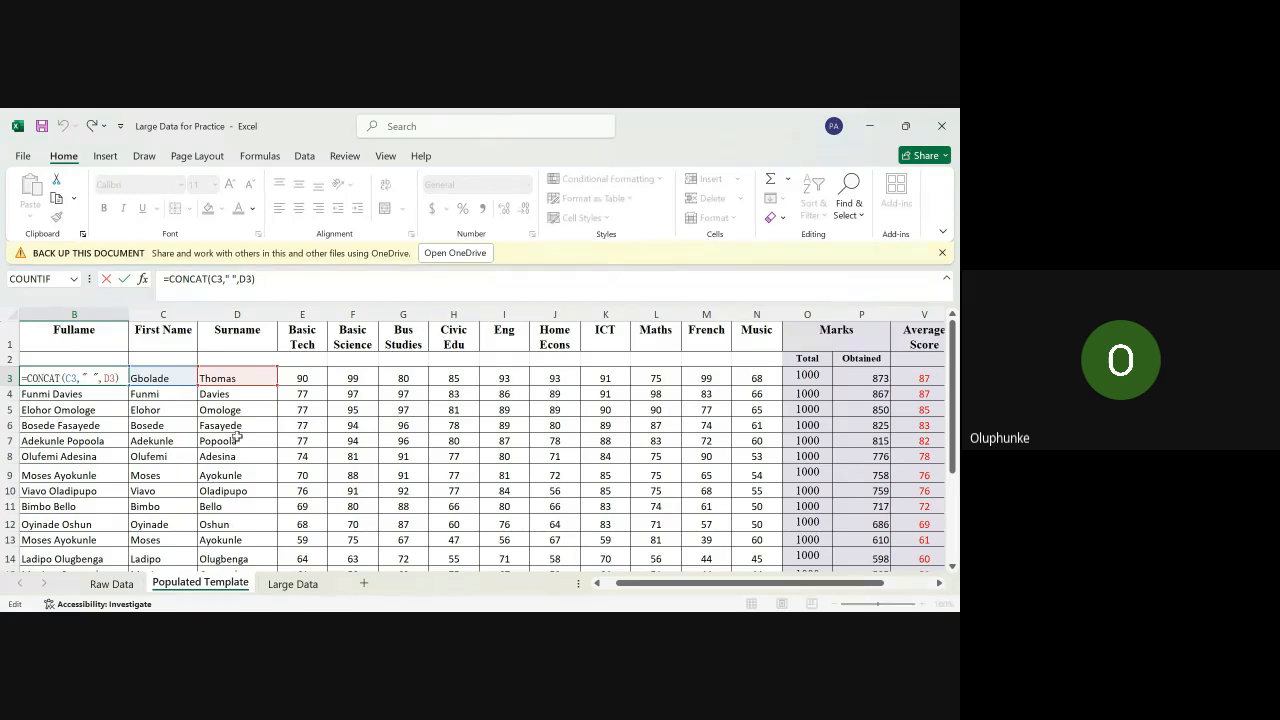
left_click(82, 426)
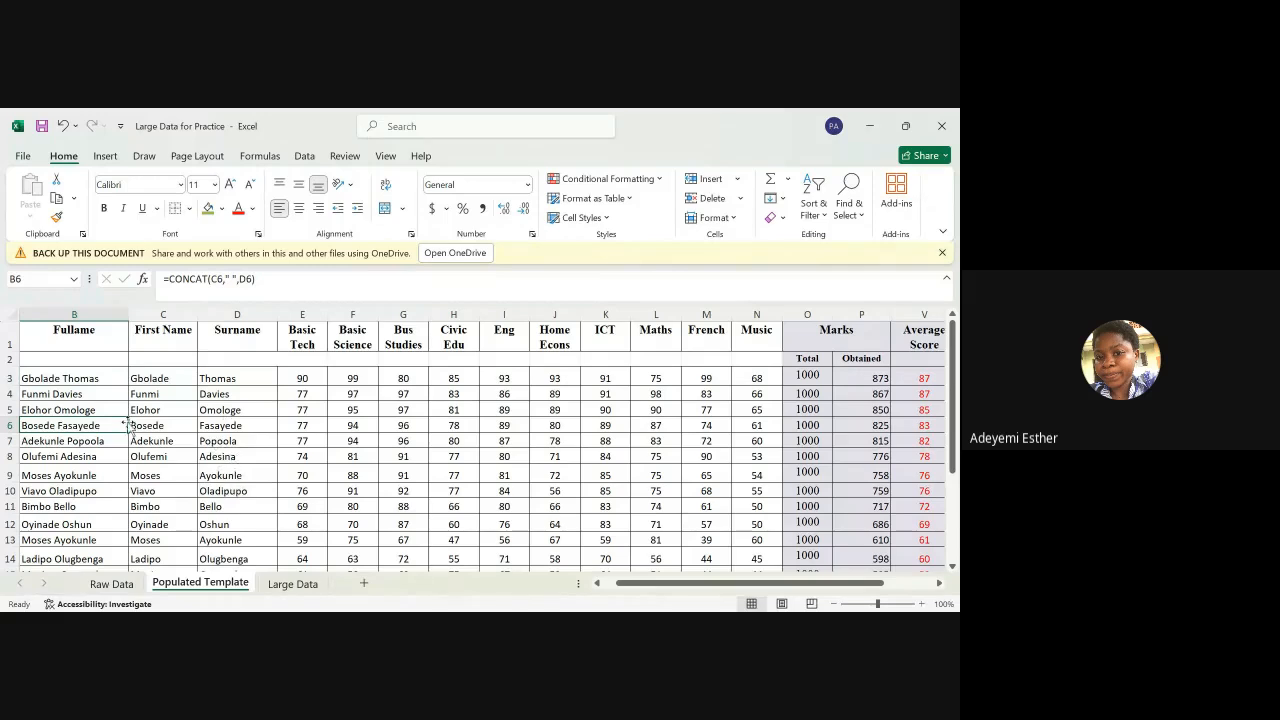
left_click(66, 374)
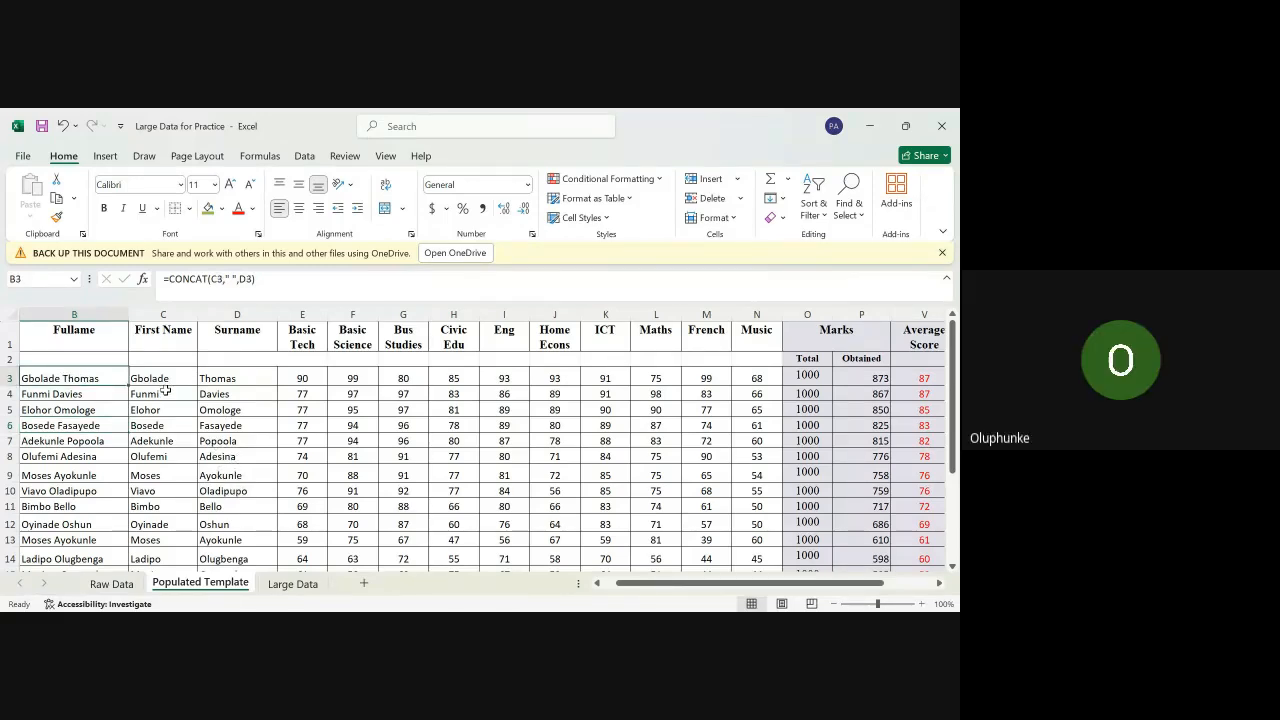
left_click(108, 364)
left_click_drag(91, 360, 93, 376)
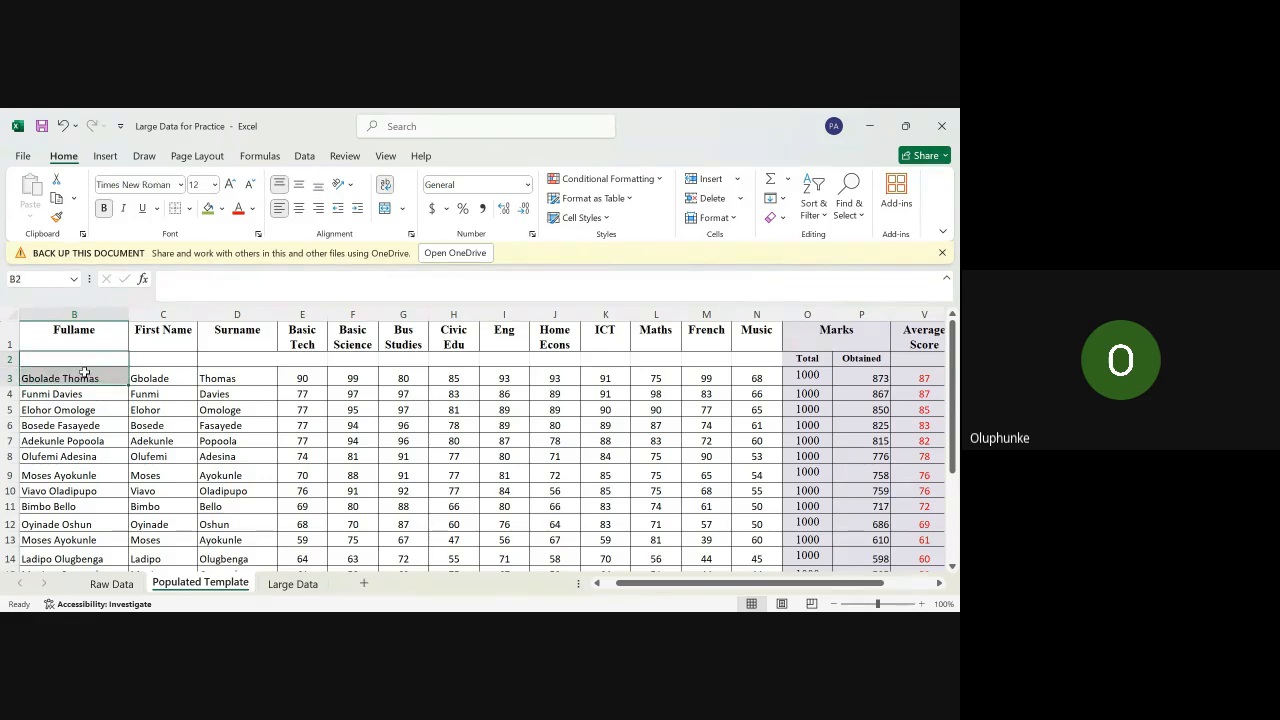
left_click(155, 475)
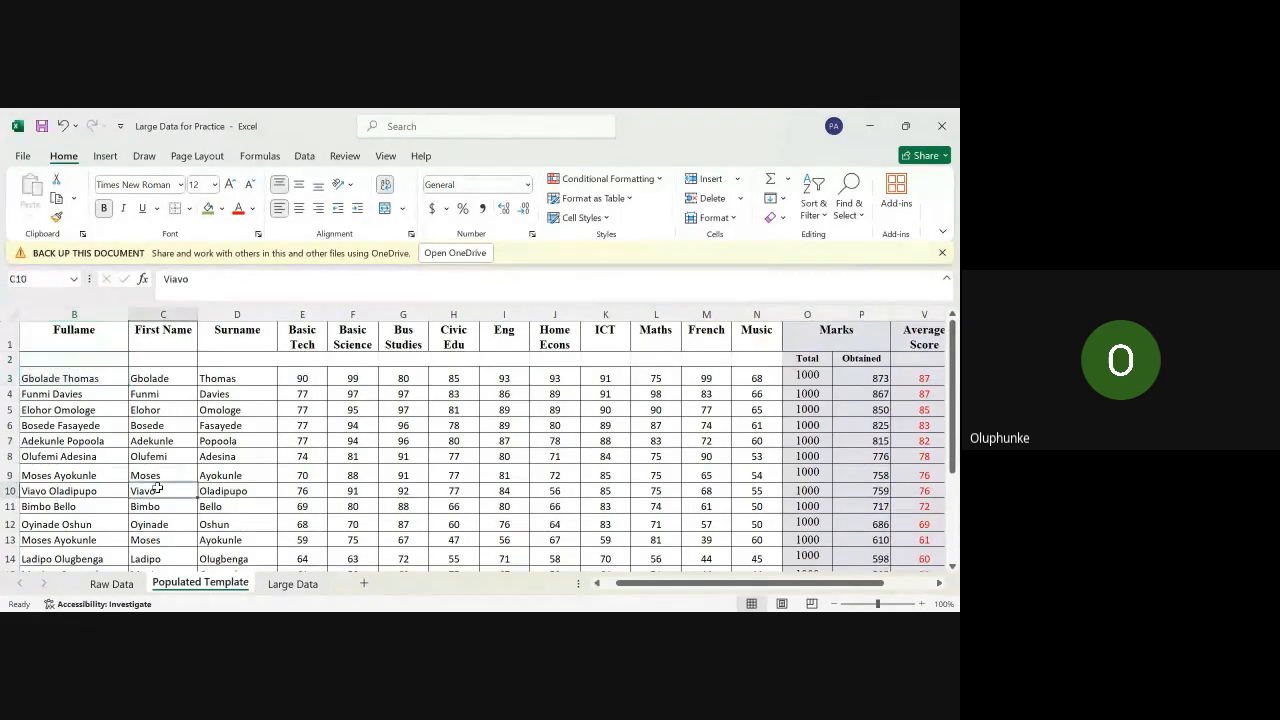
left_click(75, 372)
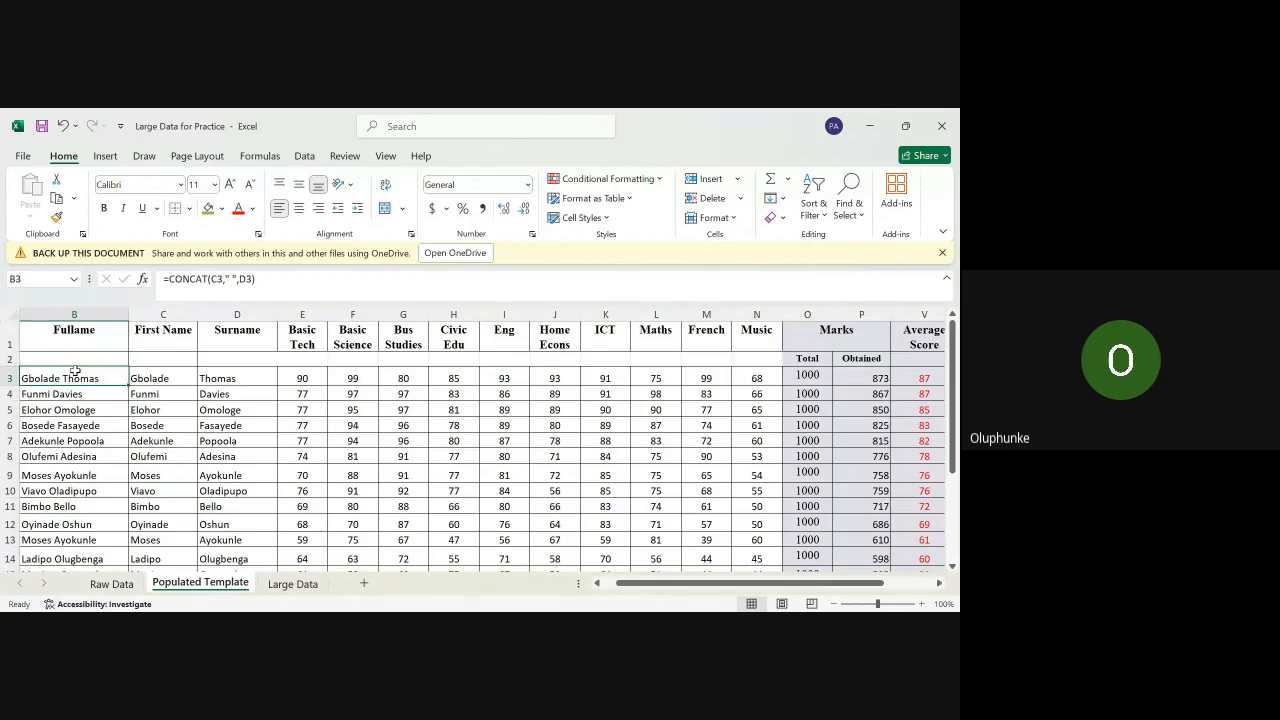
Step: Join the first name and surname from row 3 without a space by entering =CONCAT(C3,D3) in cell B2
left_click(80, 356)
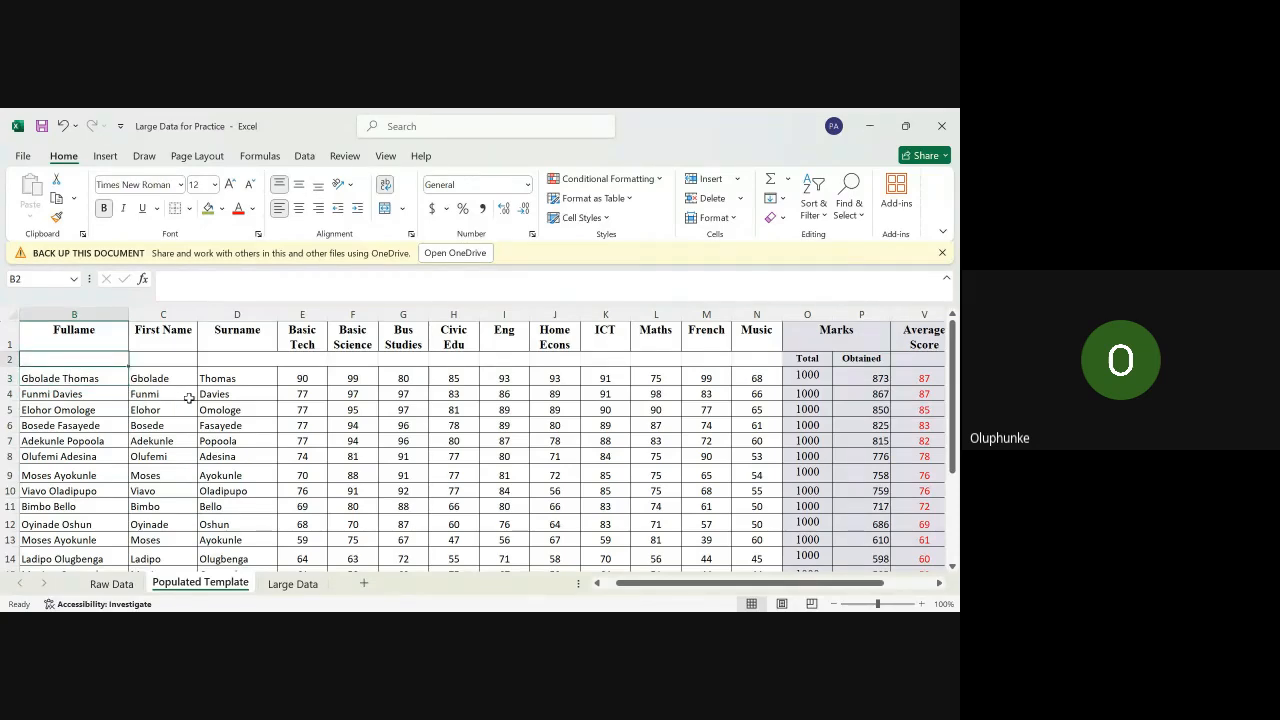
type("=")
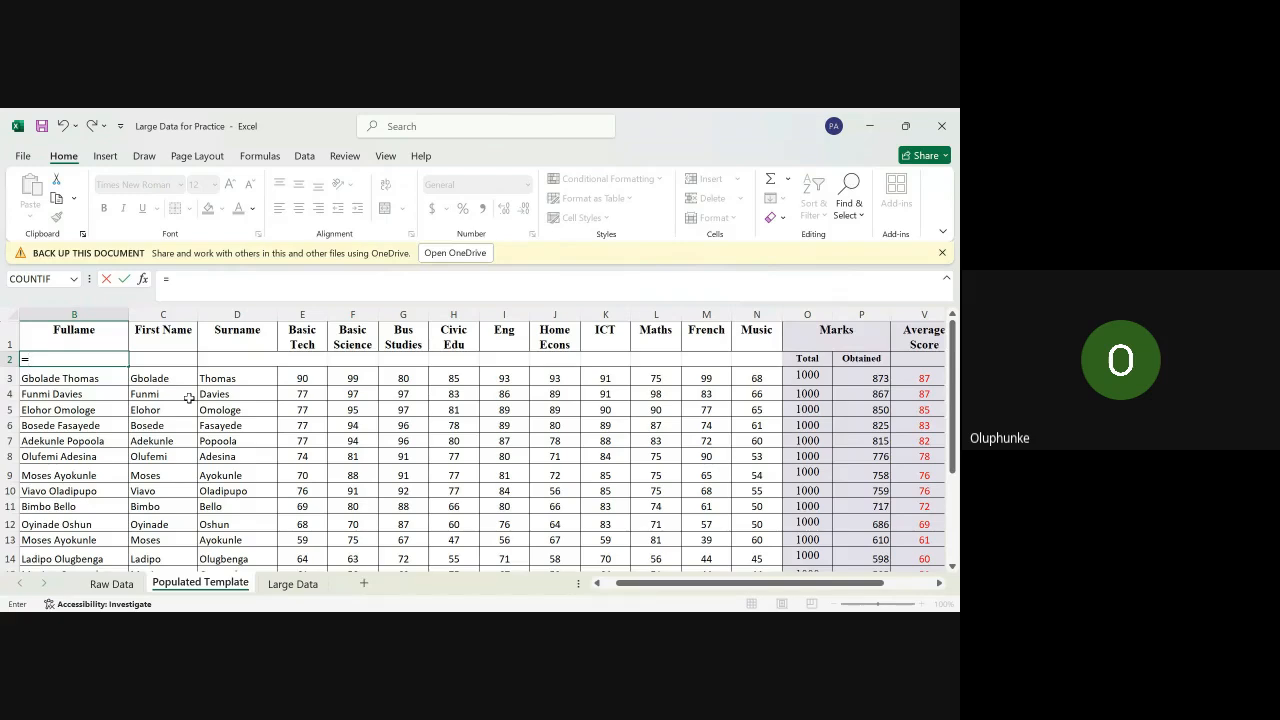
type("concat")
type("(")
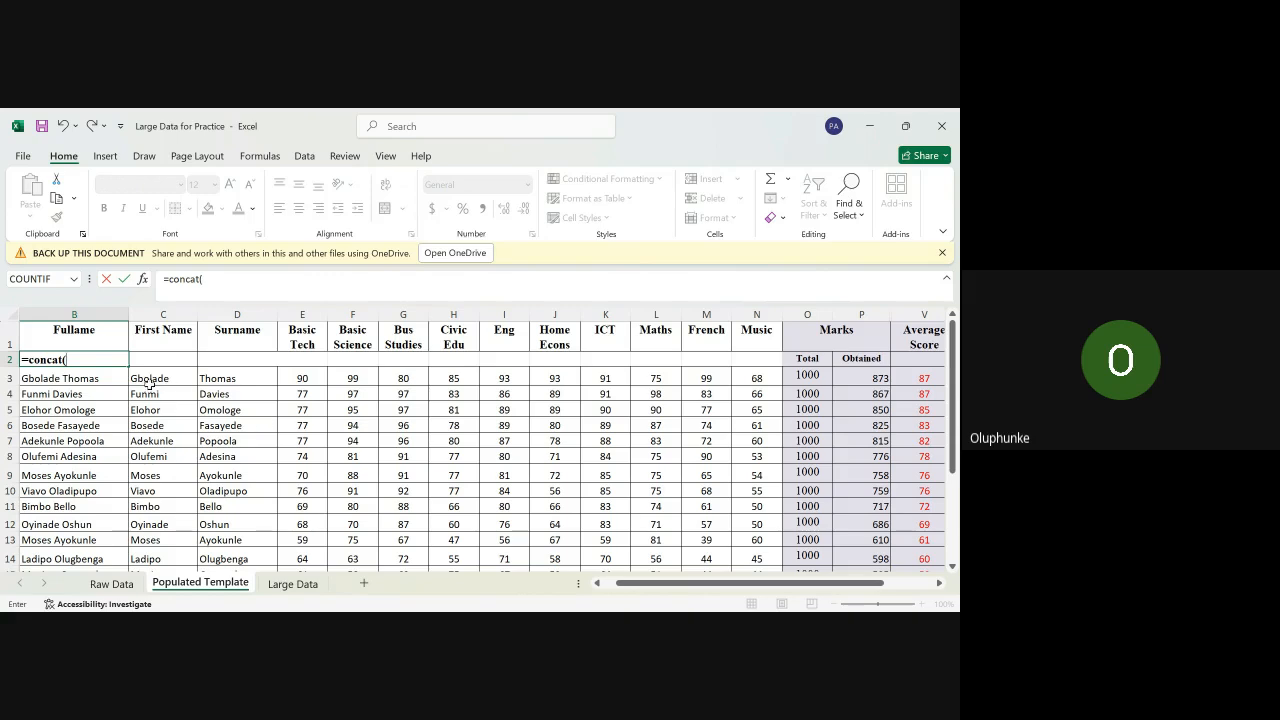
left_click(149, 378)
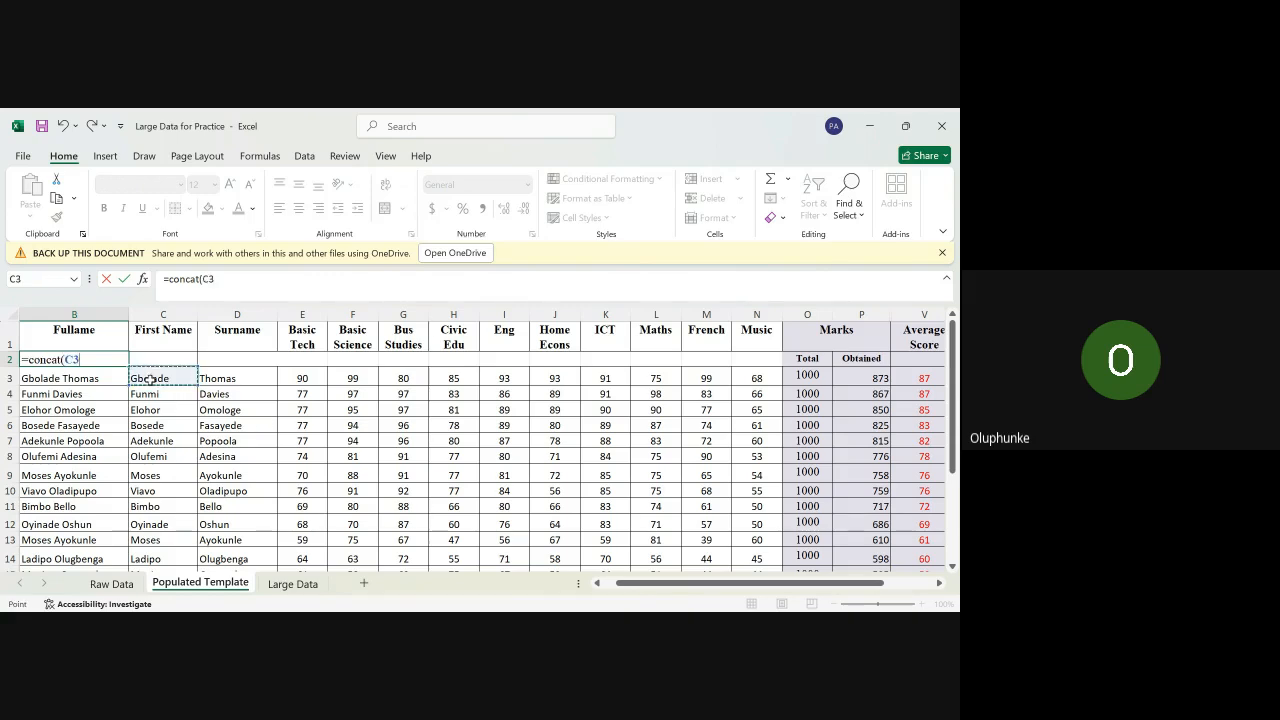
type(",")
left_click(239, 376)
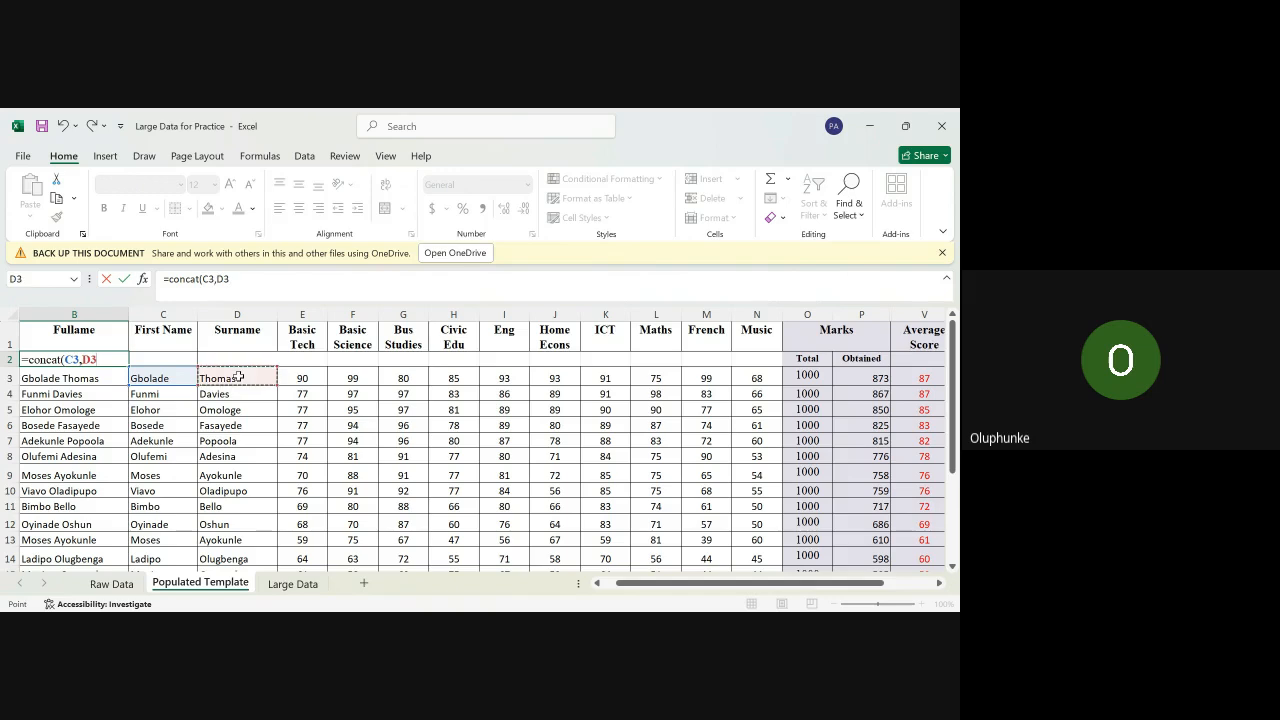
type(")")
key("Return")
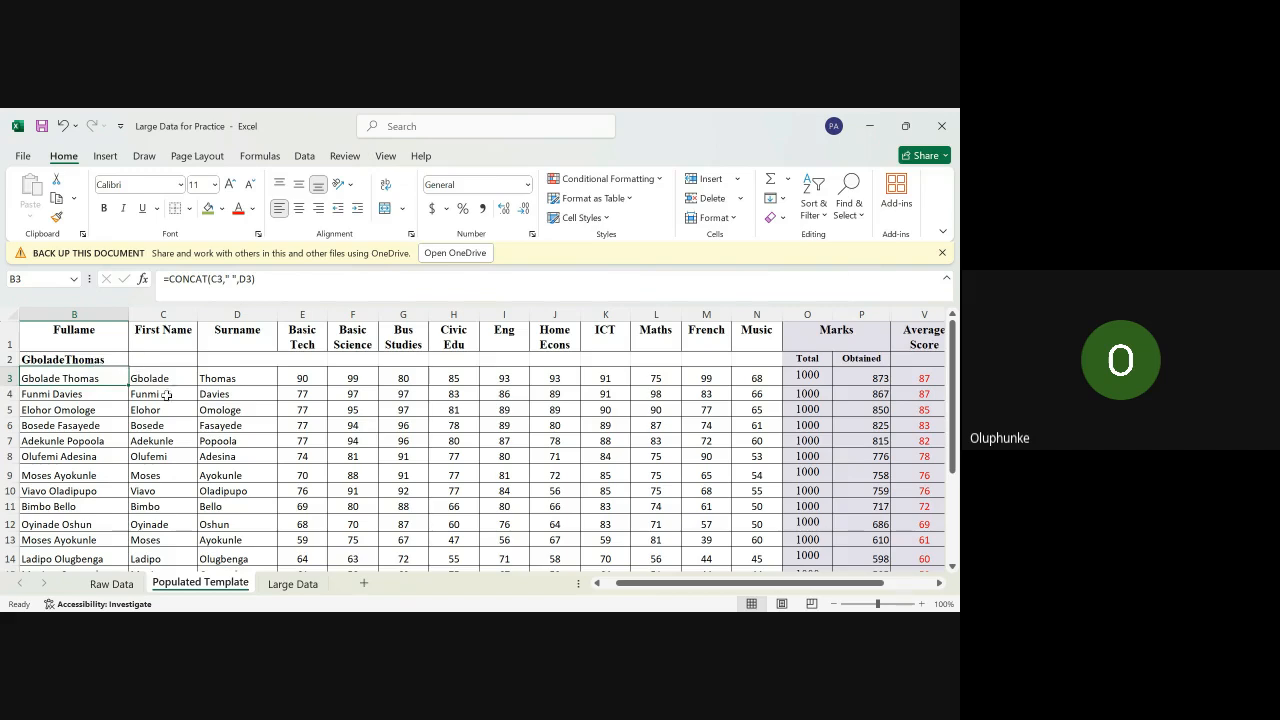
left_click(95, 360)
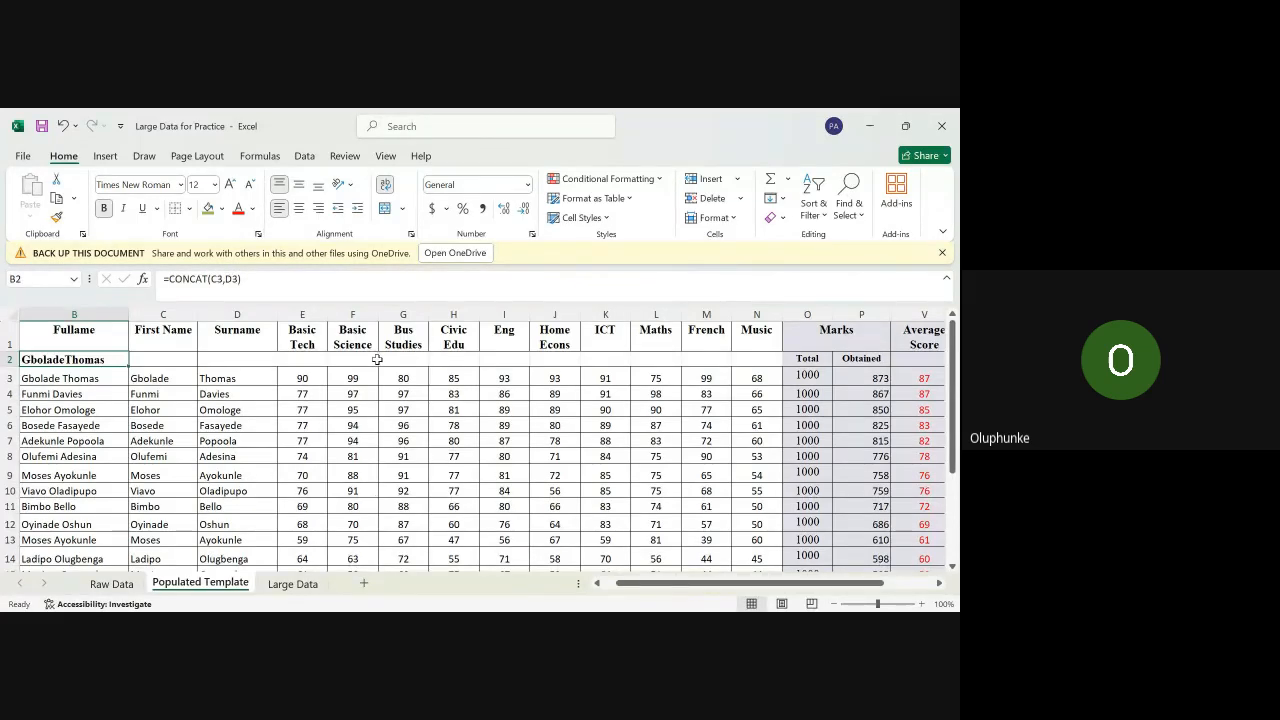
Step: Join the First Name and Surname headers by entering =CONCAT(C1,D1) in cell D2
left_click(305, 362)
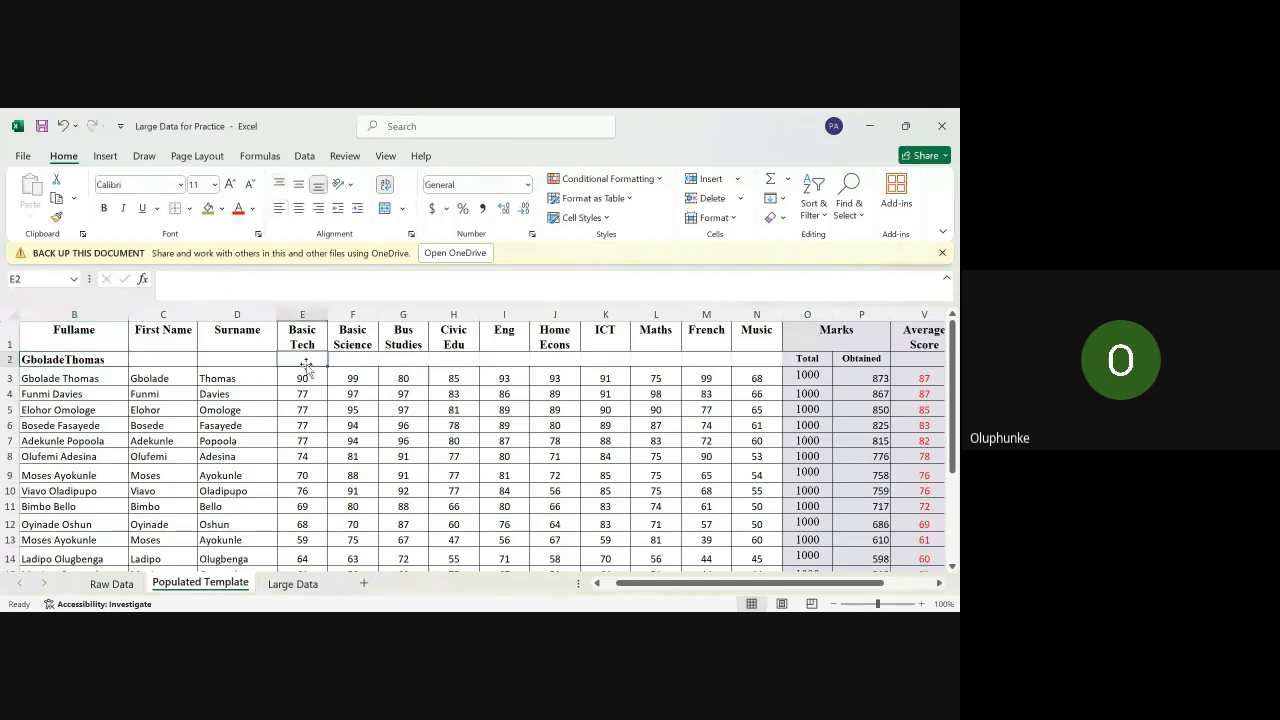
left_click(257, 357)
type("=")
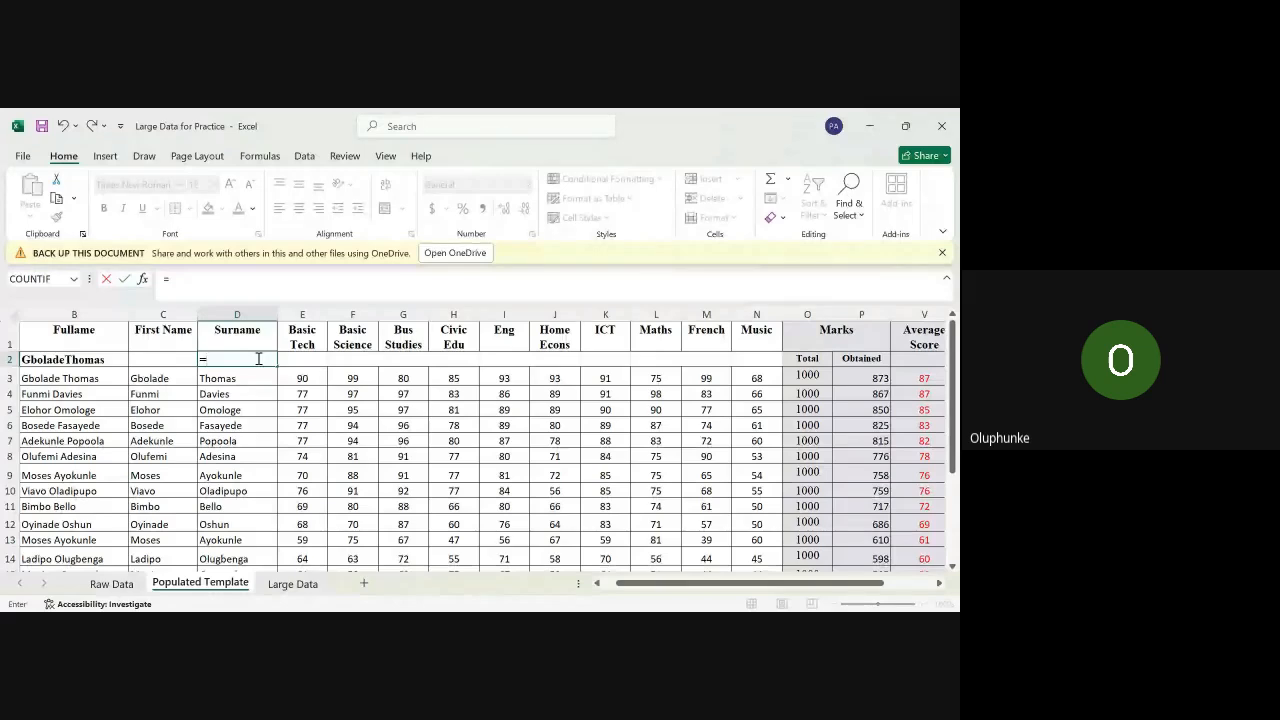
type("concat")
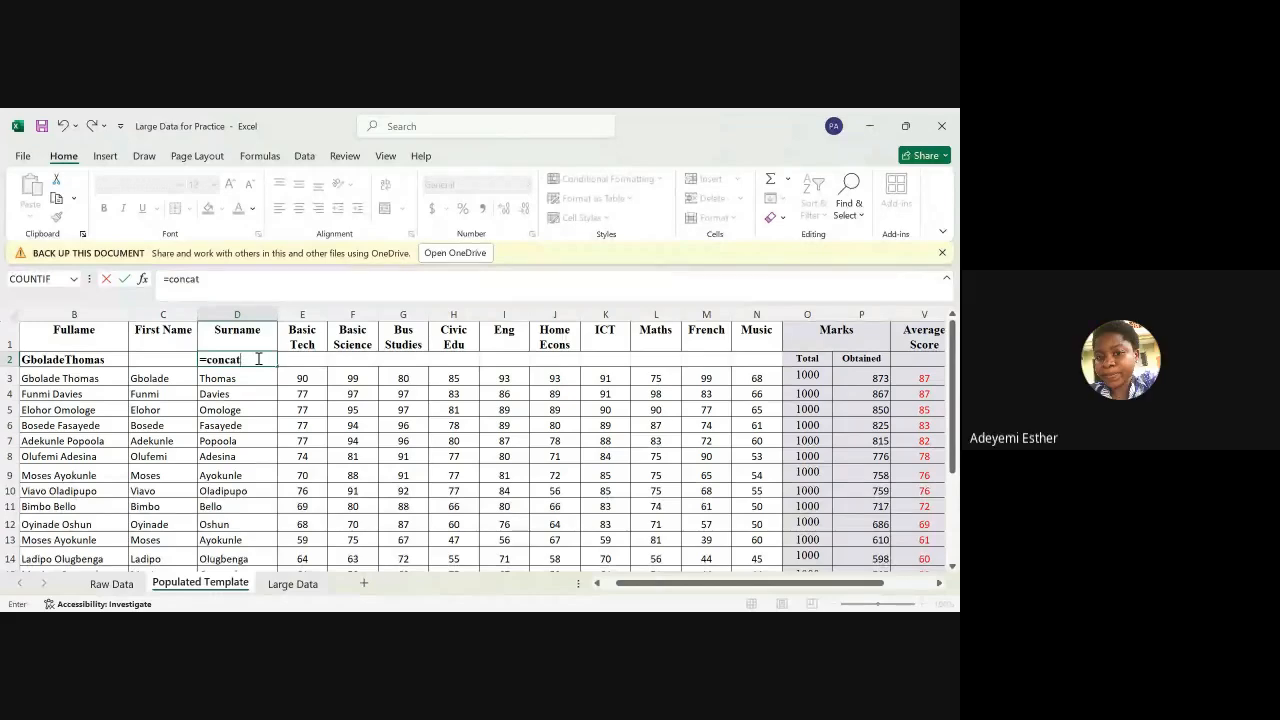
type("(")
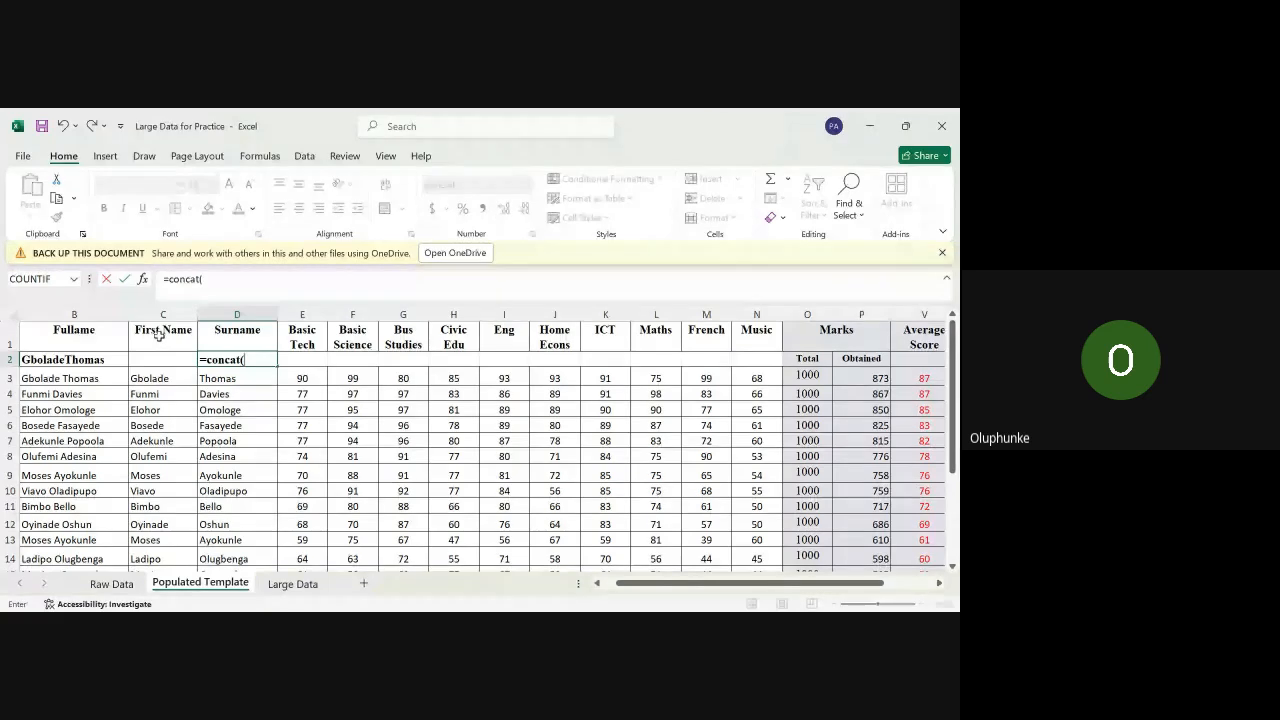
left_click(159, 336)
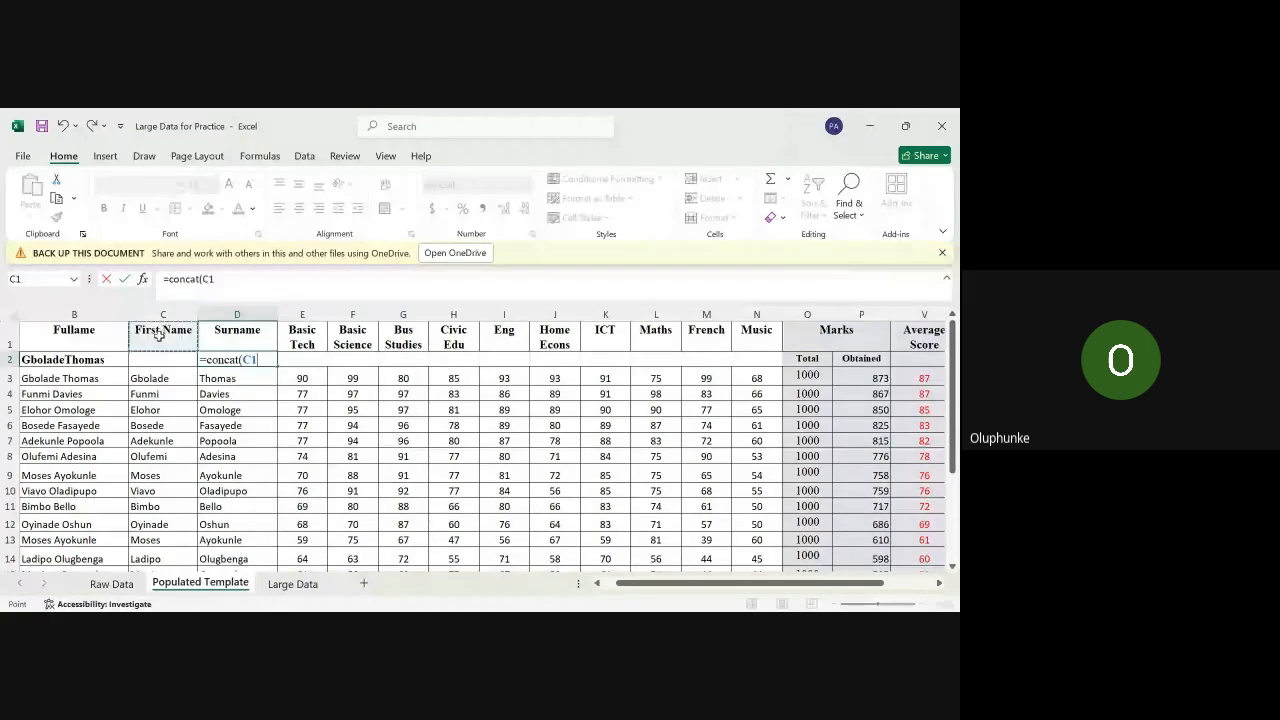
type(",")
left_click(247, 338)
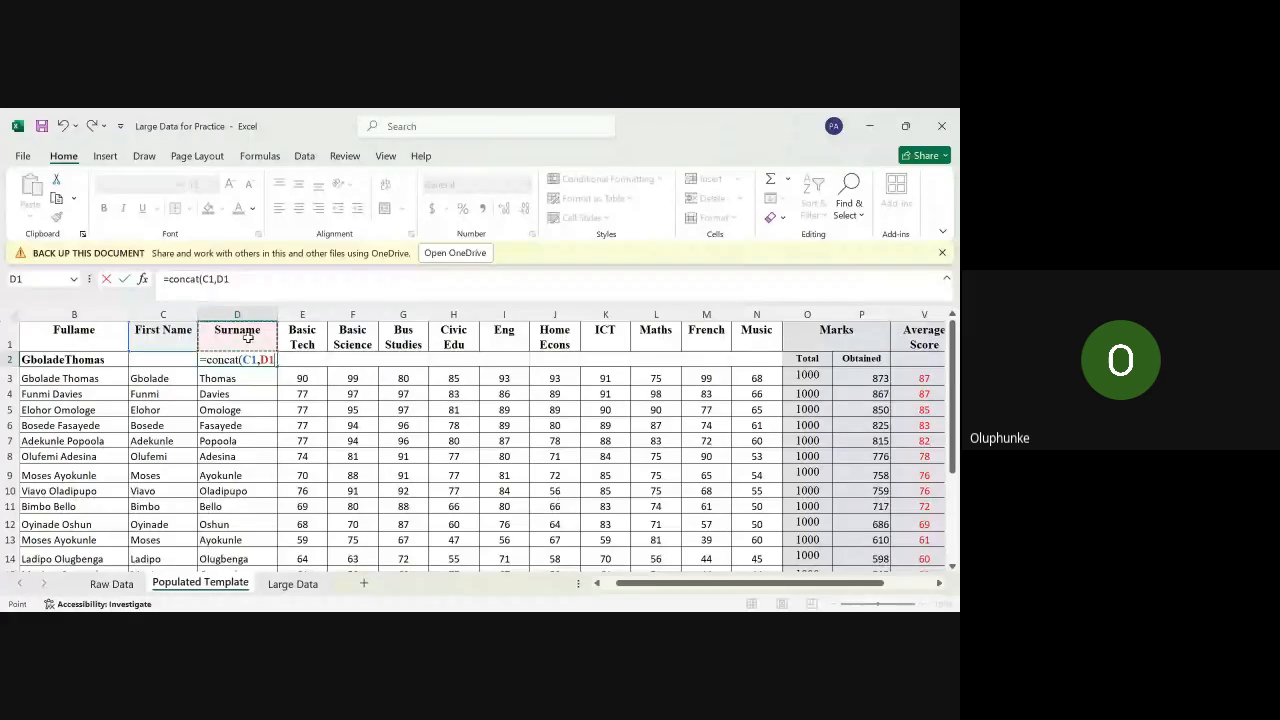
key("Return")
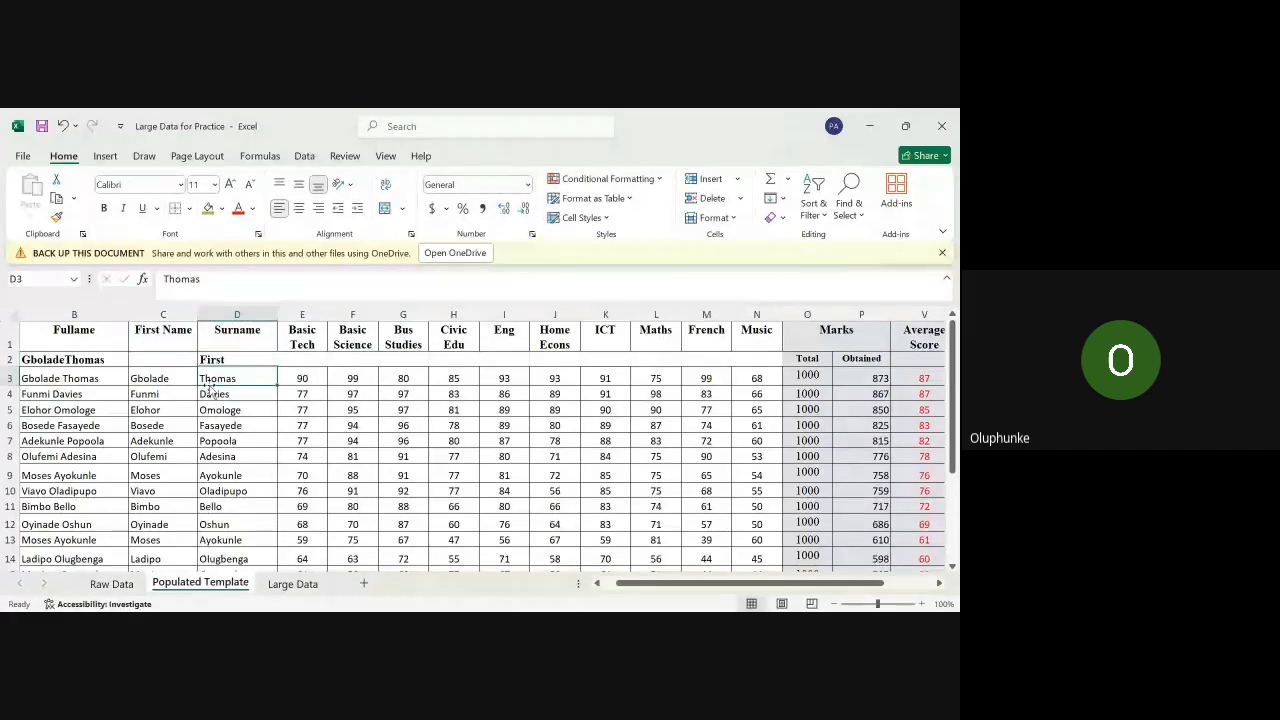
left_click(237, 361)
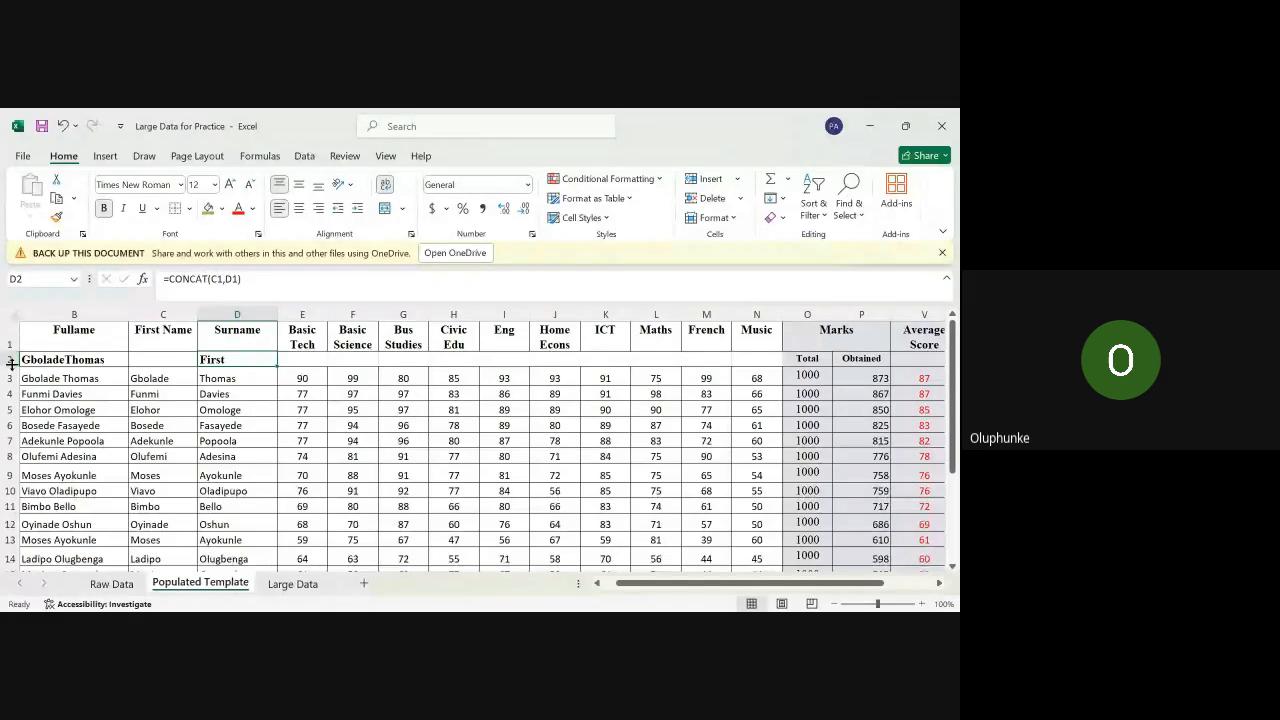
Step: Enlarge the height of row 2 and clear the CONCAT formulas from cells D2 and B2
left_click_drag(10, 366, 12, 430)
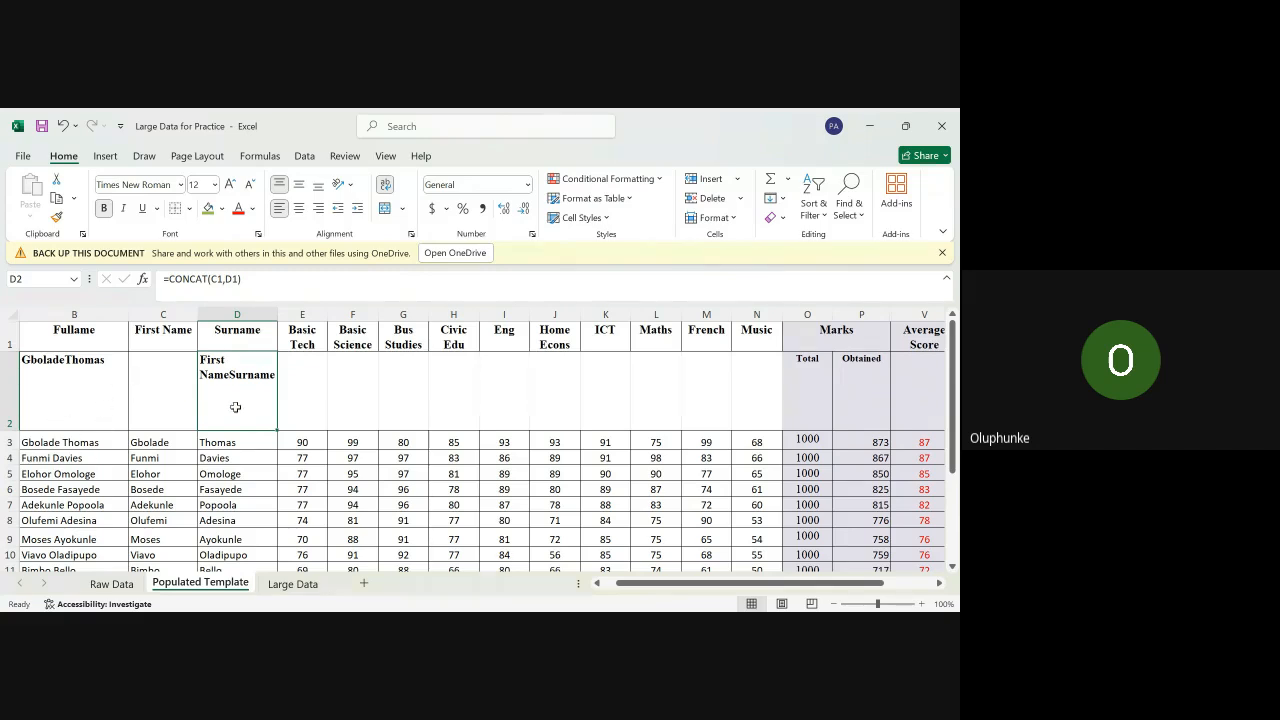
key("Delete")
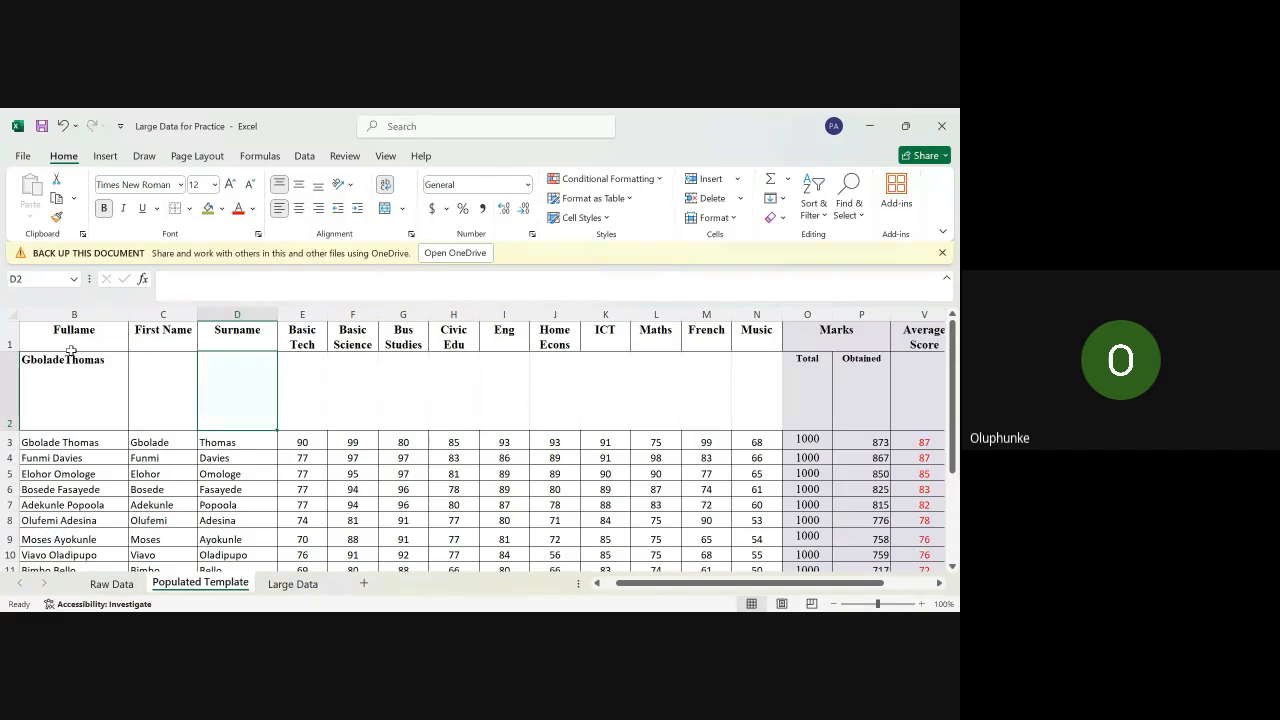
left_click(71, 349)
left_click(69, 360)
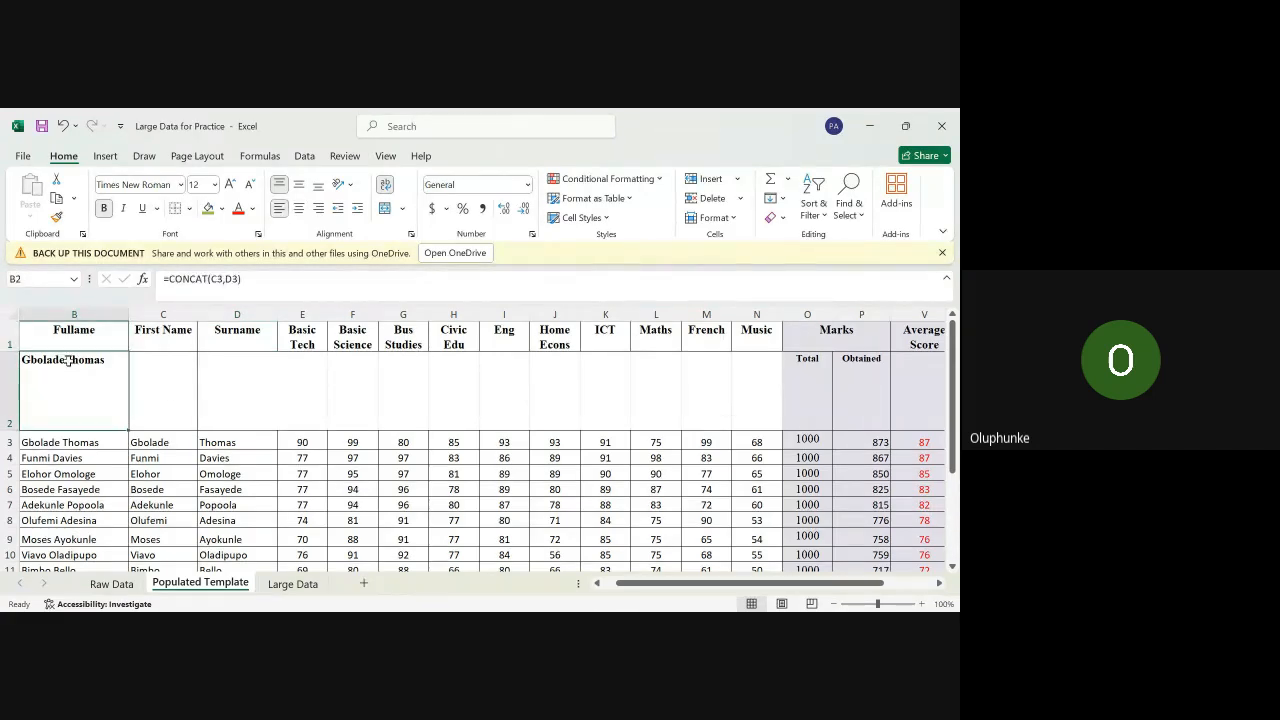
key("Delete")
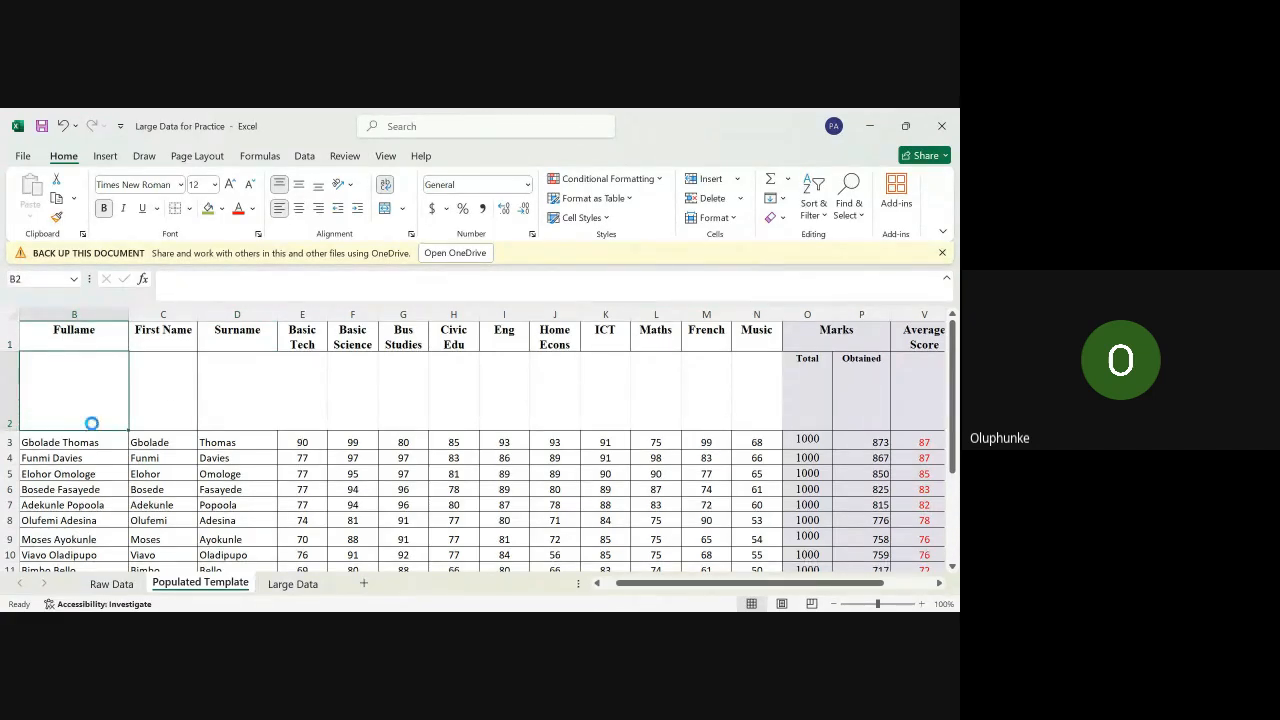
Step: Undo the clearing of cells B2 and D2 and the height change of row 2
key("ctrl+z")
key("ctrl+z")
key("ctrl+z")
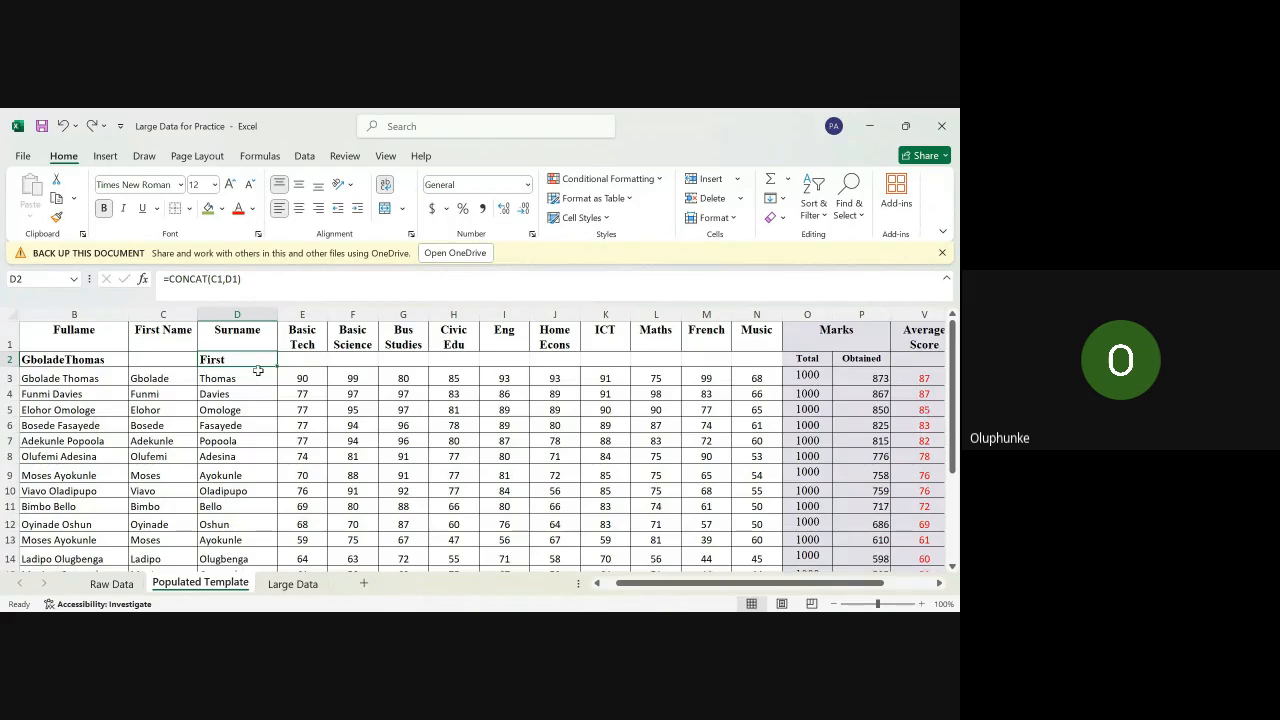
Step: Clear the CONCAT formulas from cells D2 and B2, comparing B2's formula with B3's before removing it
key("Delete")
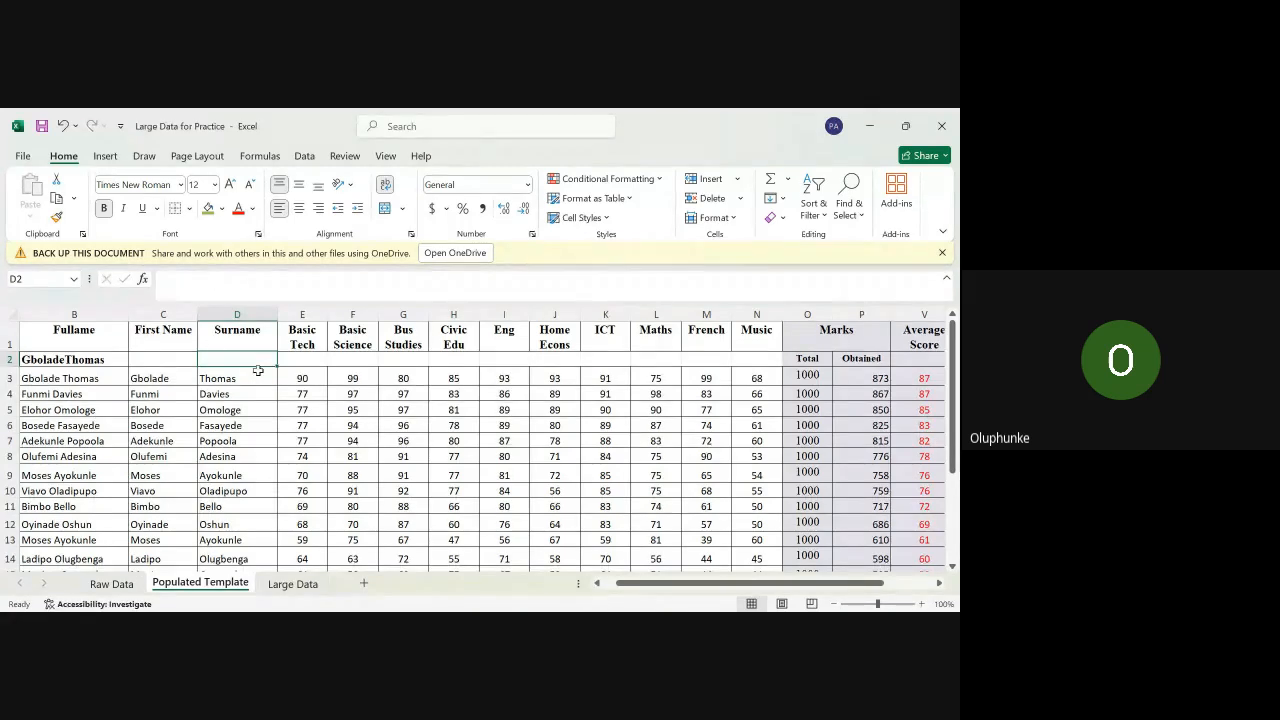
left_click(50, 360)
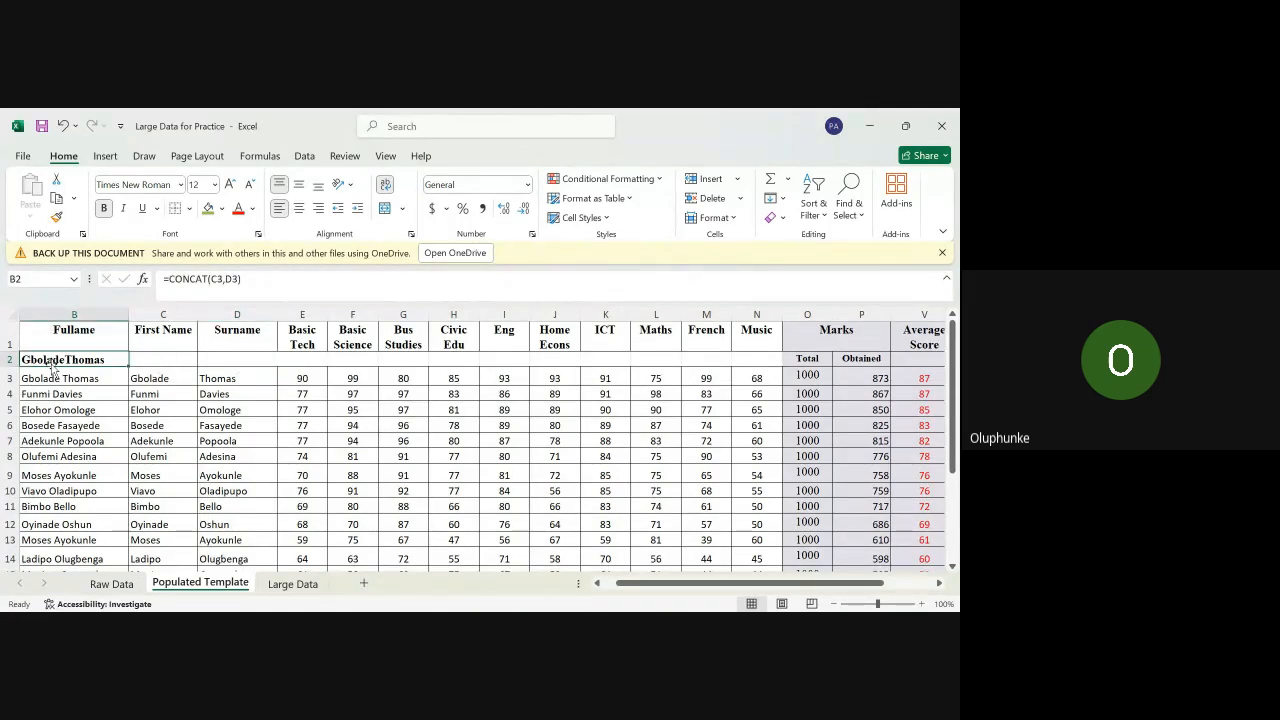
left_click(86, 378)
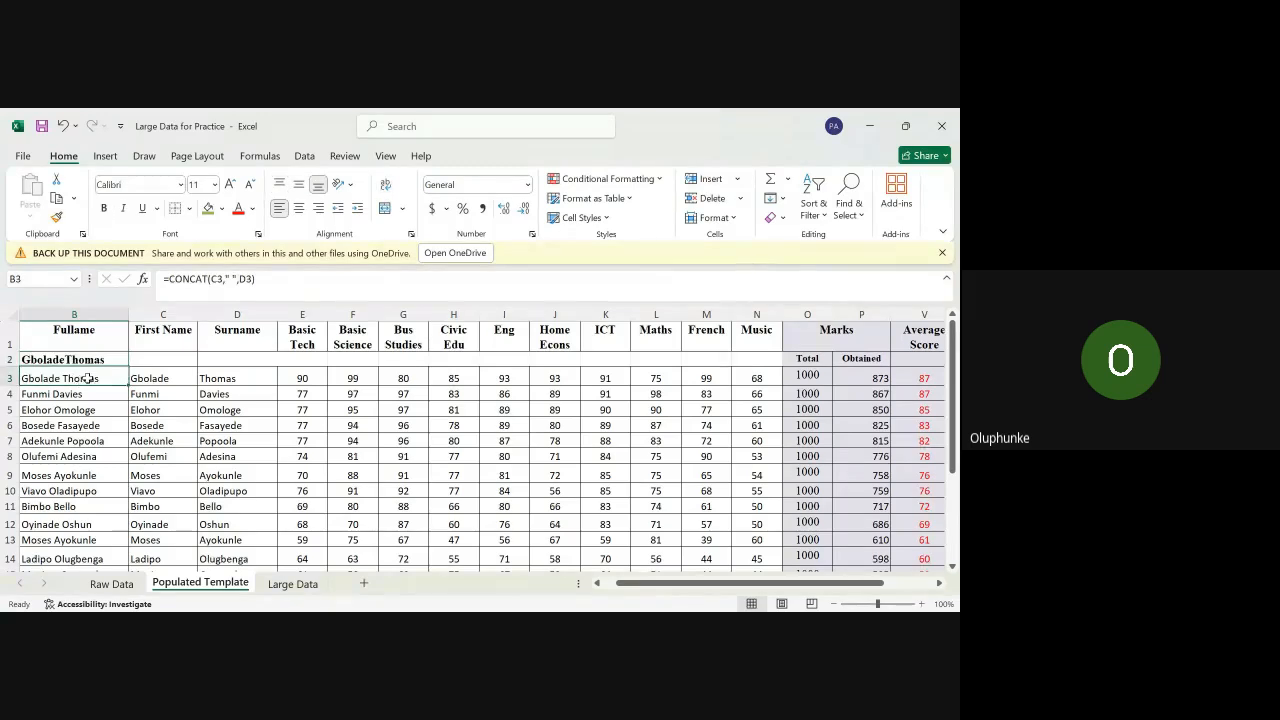
left_click(105, 359)
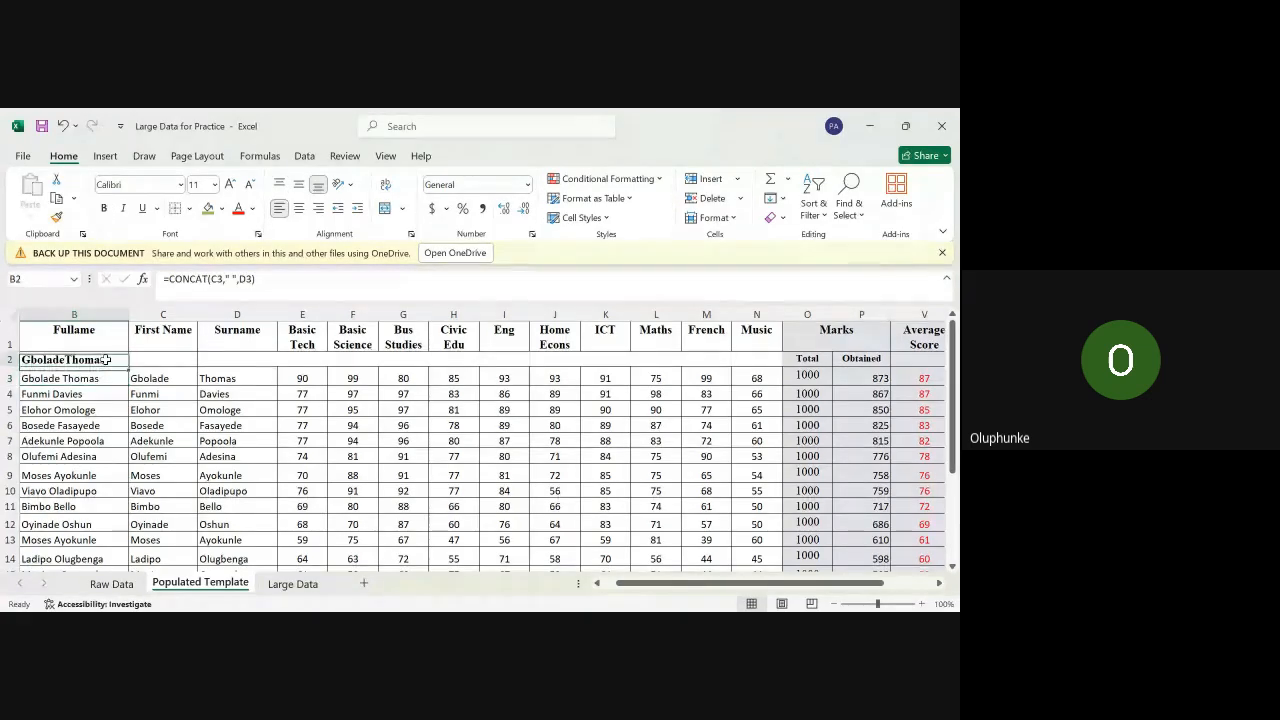
key("BackSpace")
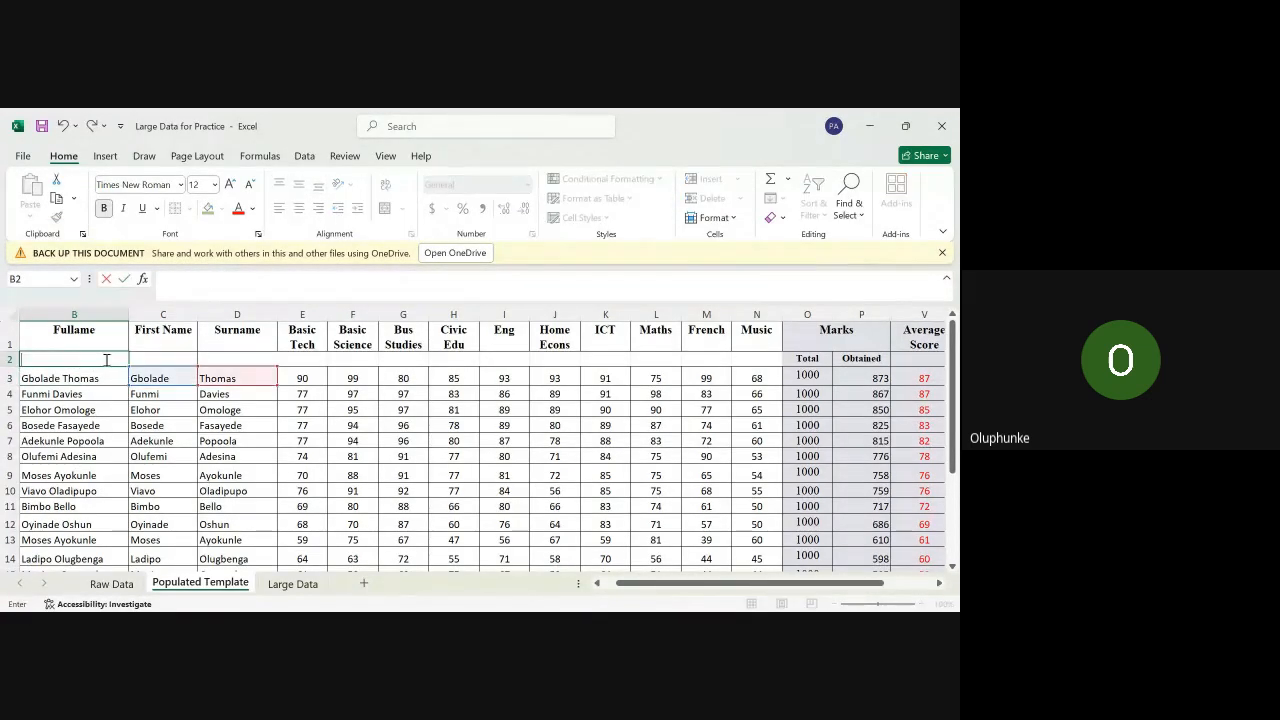
key("Escape")
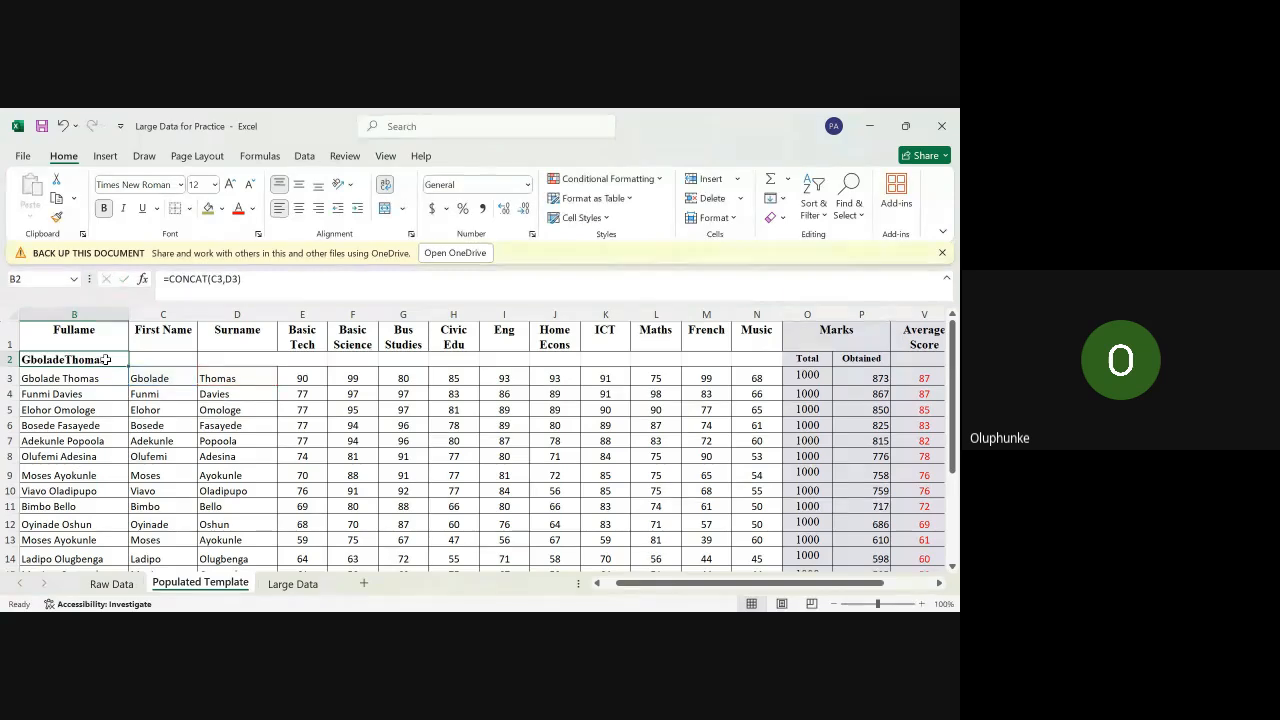
key("Delete")
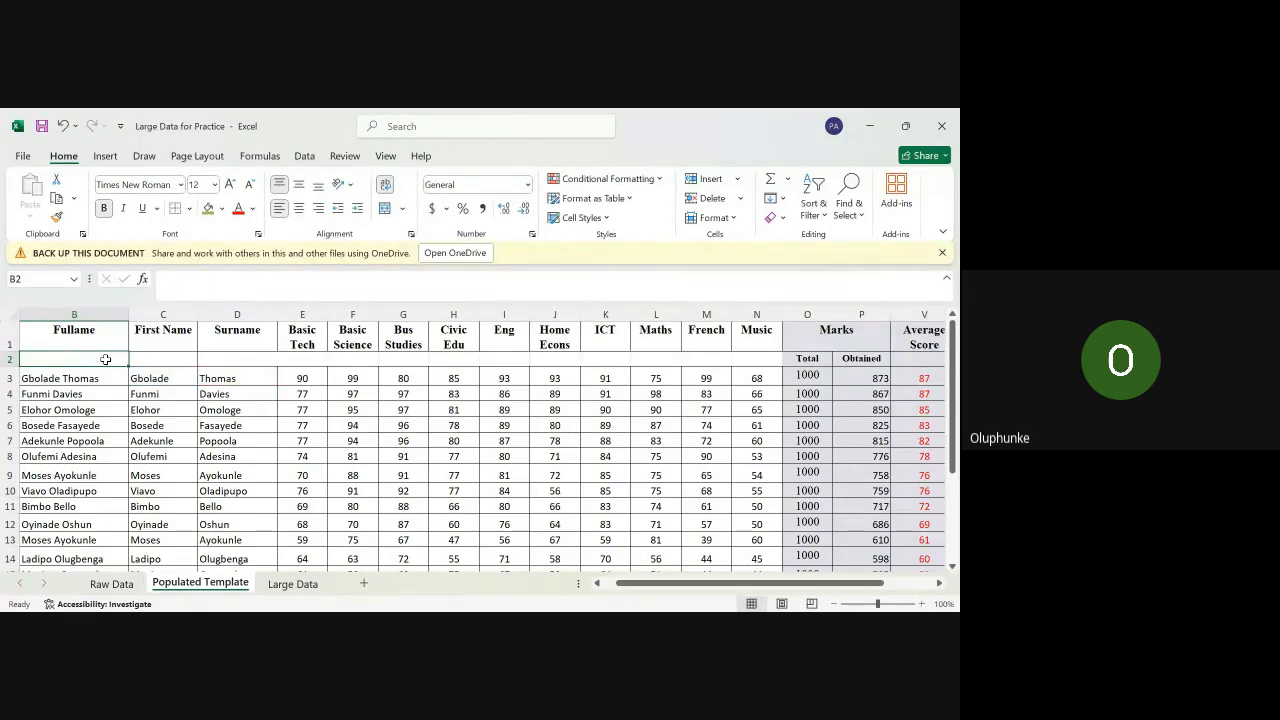
Step: Try to join the first name and surname from row 3 with a space by entering =caoncat(C3," ",D3) in cell B2
type("=")
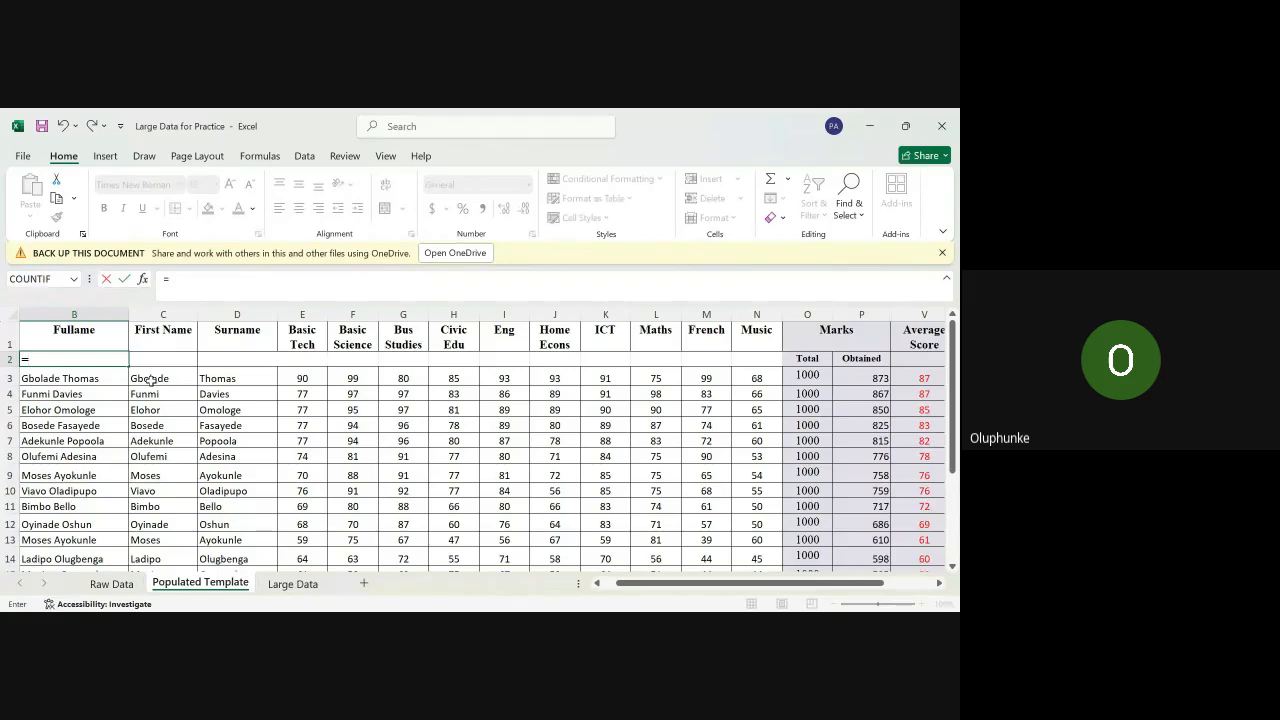
type("caoncat(")
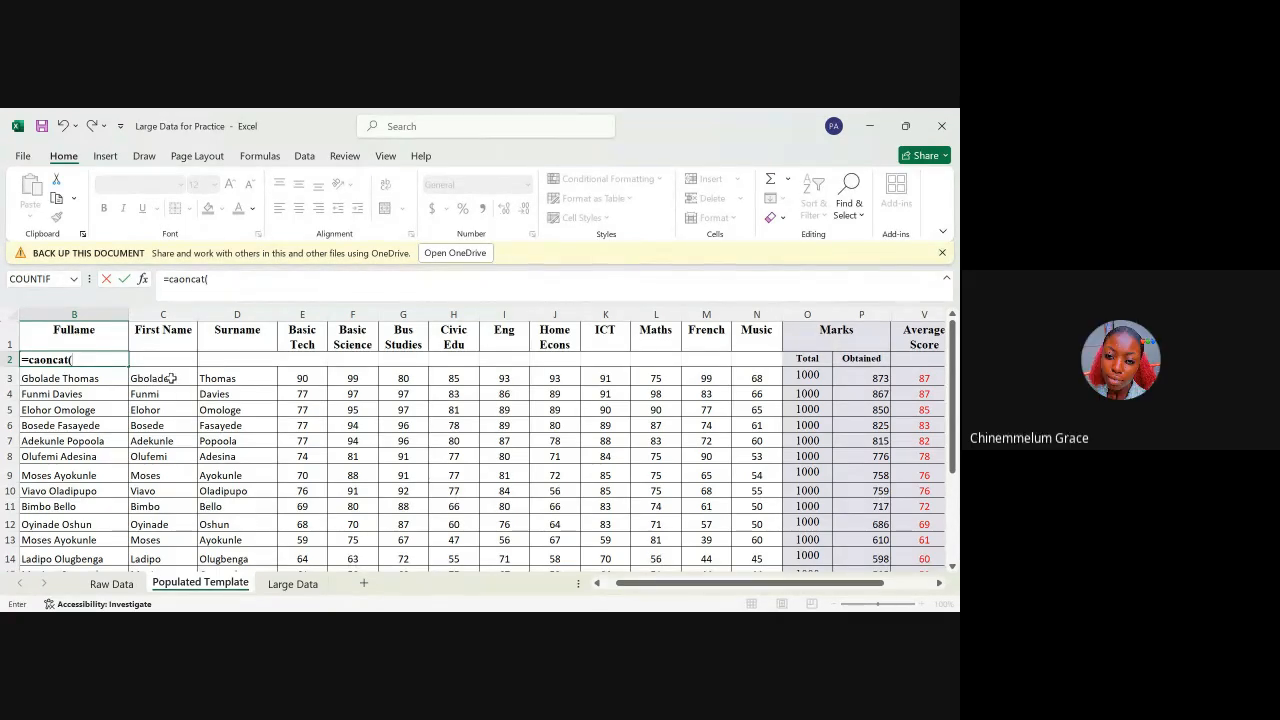
left_click(171, 378)
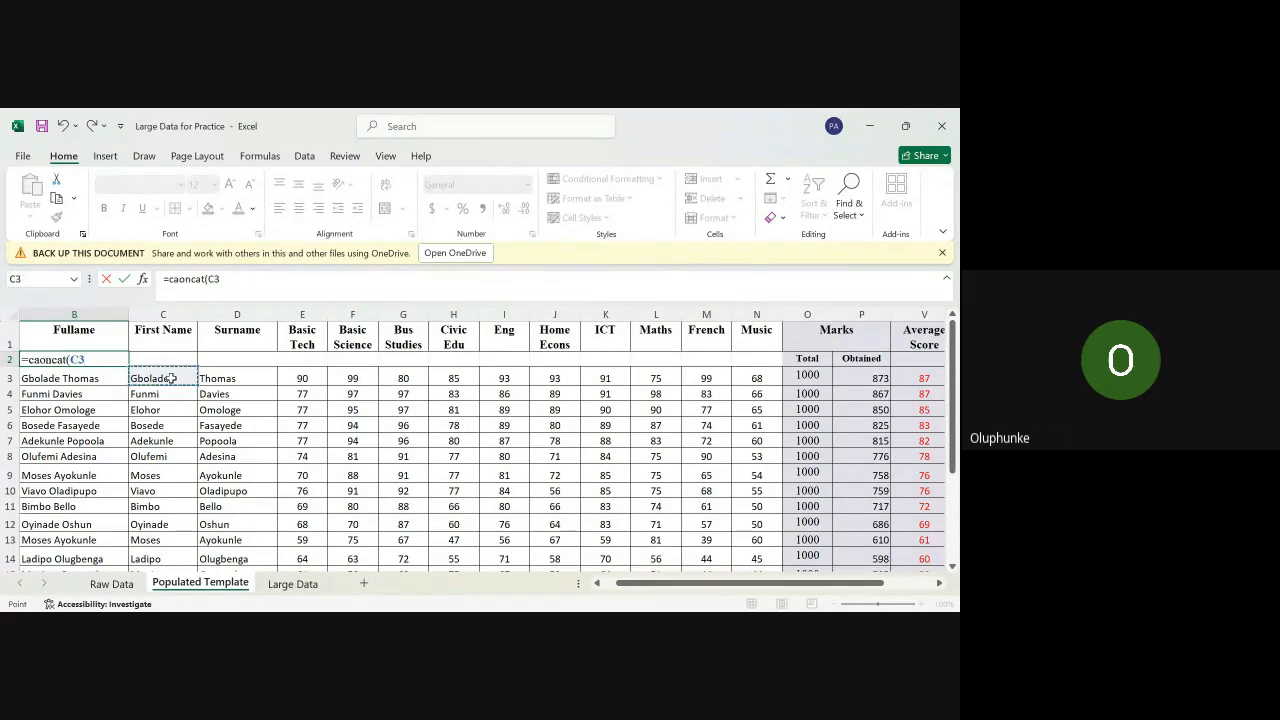
type(",")
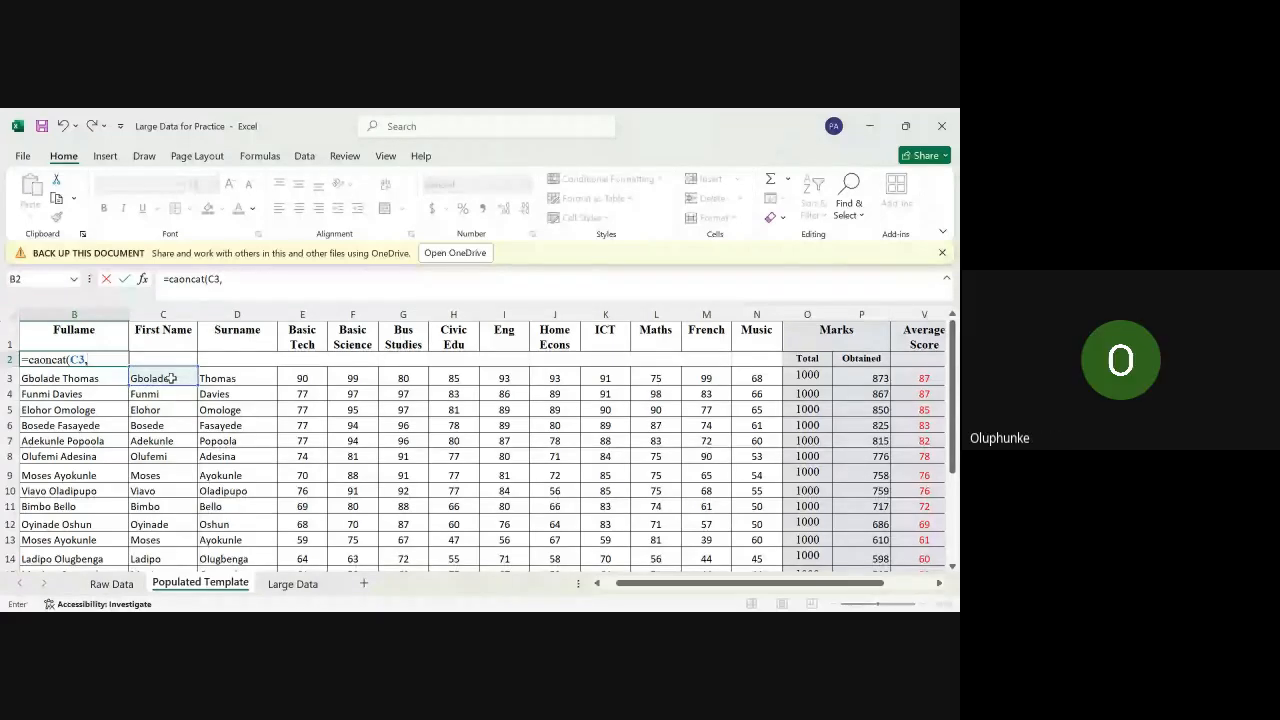
type("\" \"")
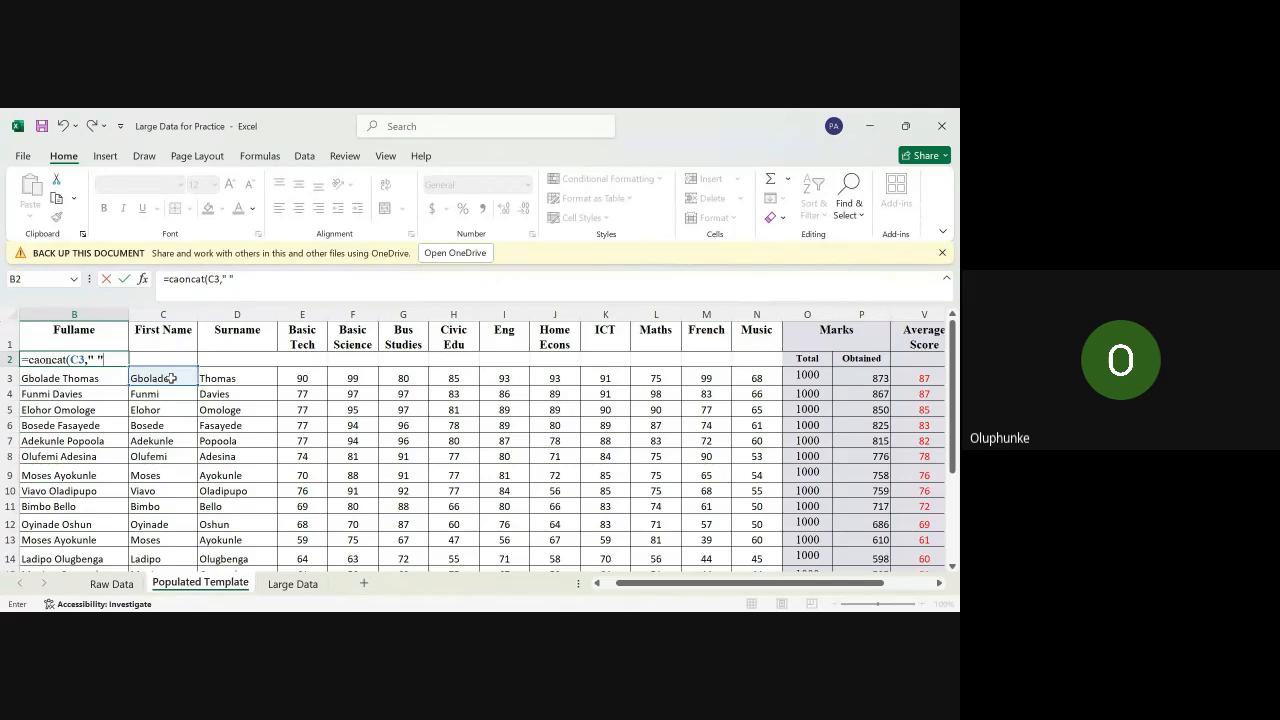
type(",")
left_click(222, 379)
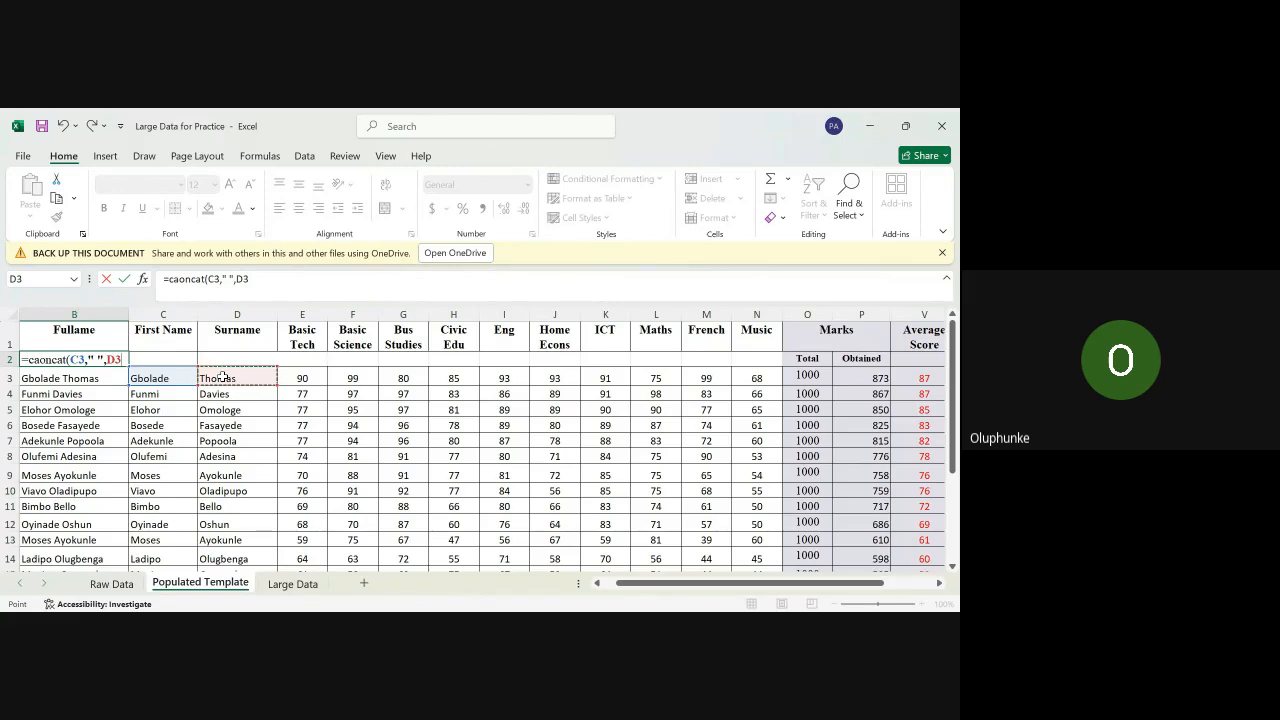
type(")")
key("Return")
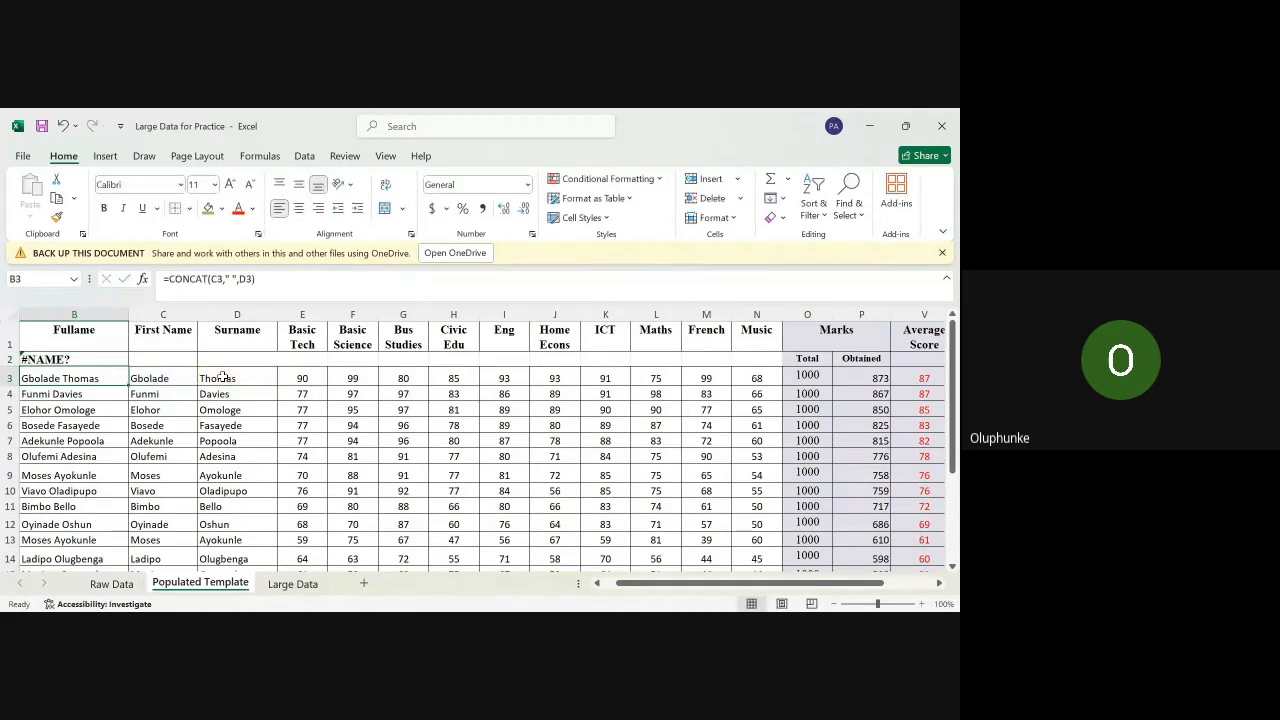
Step: Check the misspelled caoncat formula in cell B2 and delete it
double_click(72, 360)
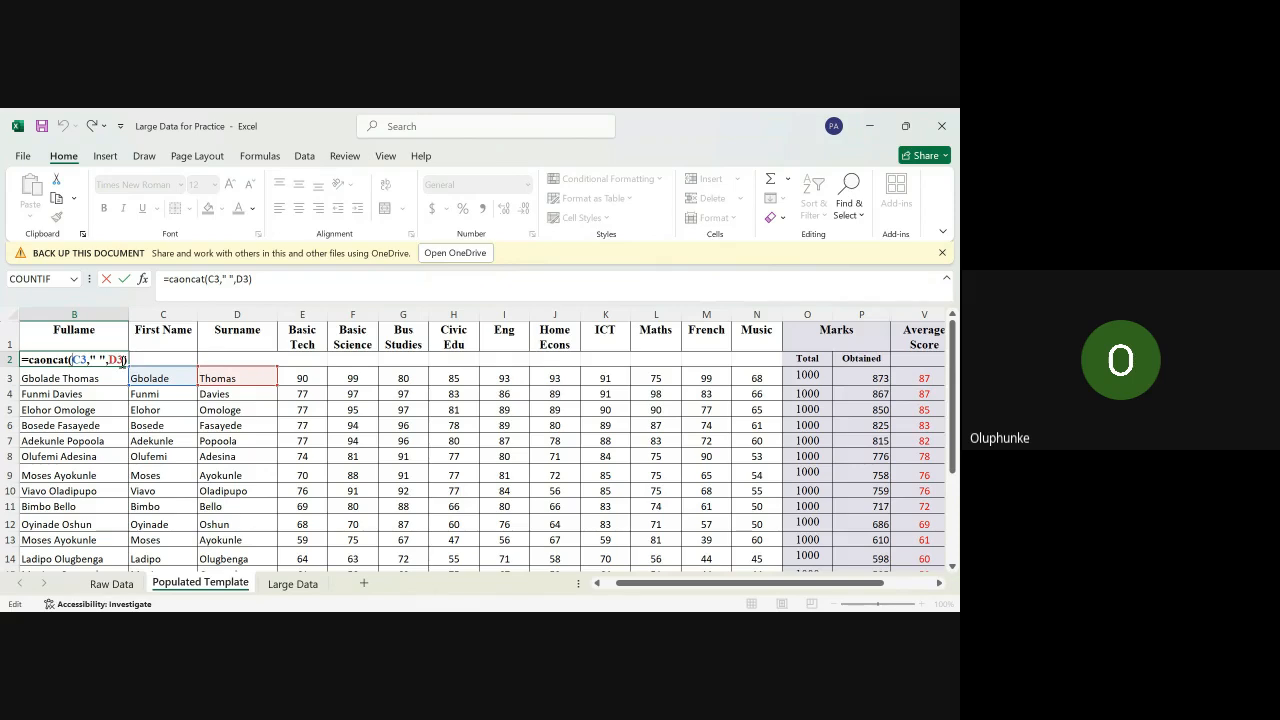
key("Escape")
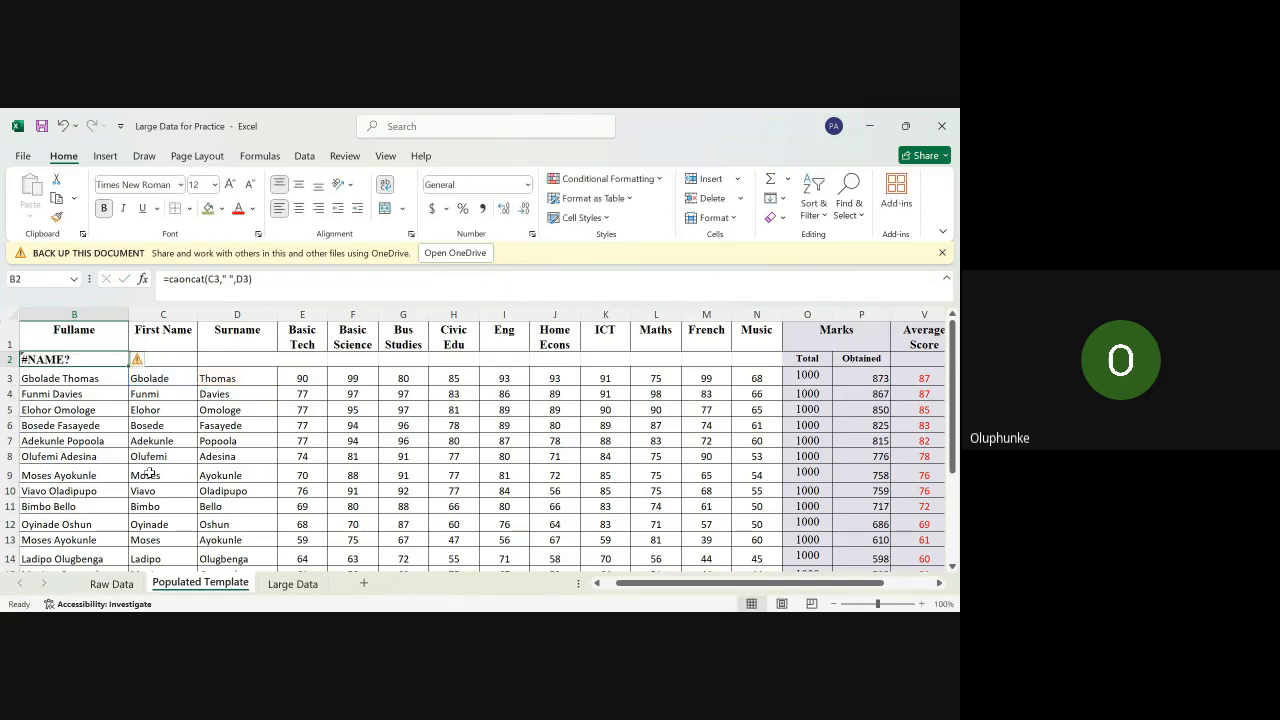
key("Delete")
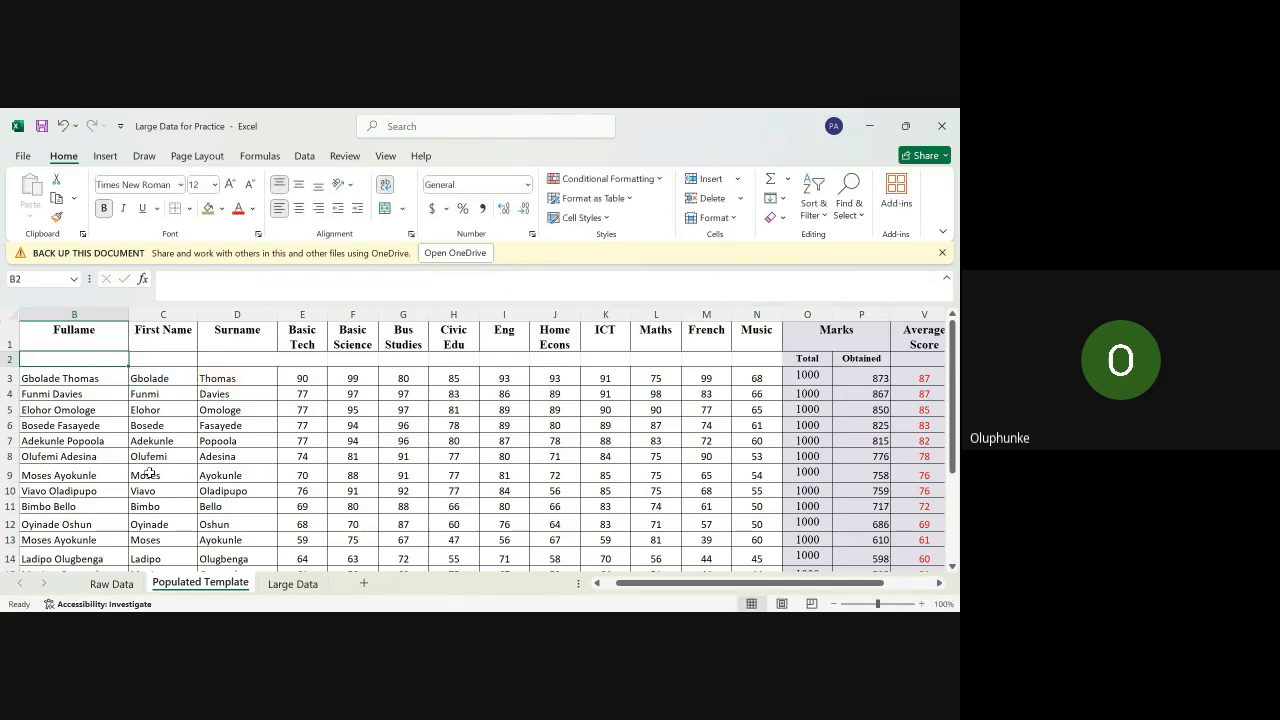
Step: Enter a single space character in cell C2 for use as a separator
left_click(166, 360)
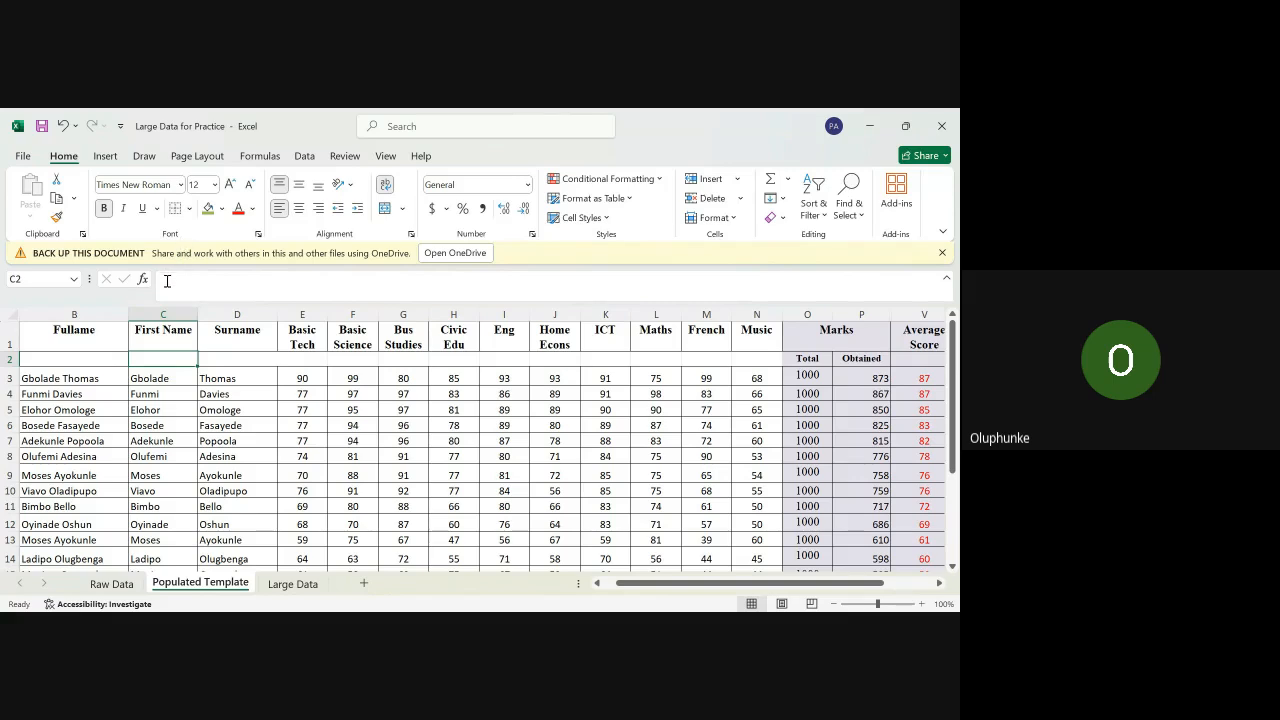
double_click(159, 361)
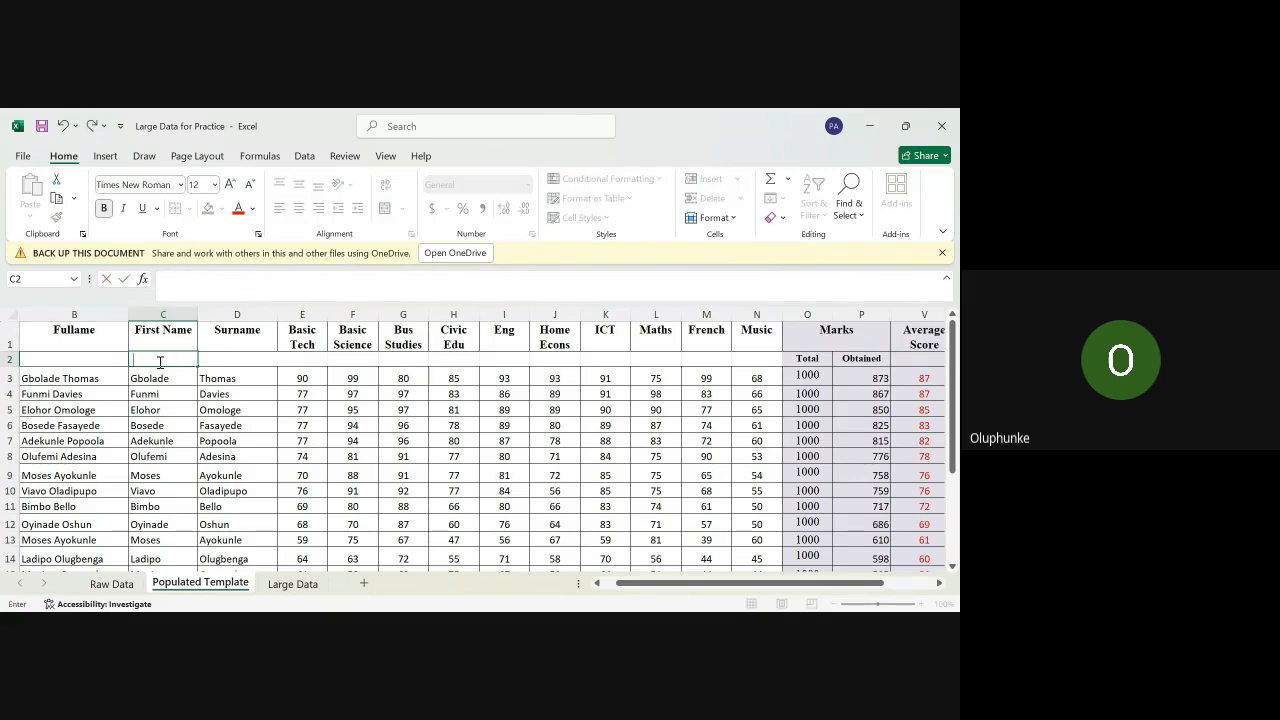
left_click(166, 424)
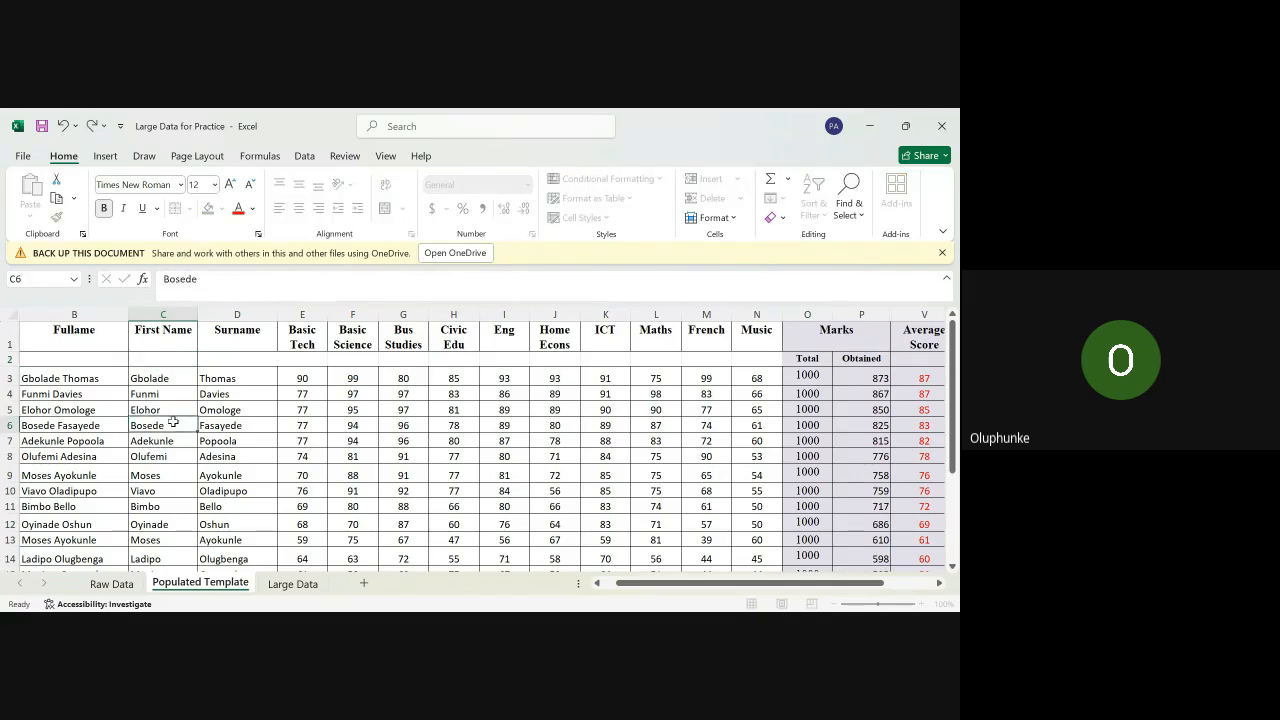
Step: Join the row 3 first name and surname using the separator cell by entering =Concat(C3,C2,D3) in cell B2
left_click(78, 355)
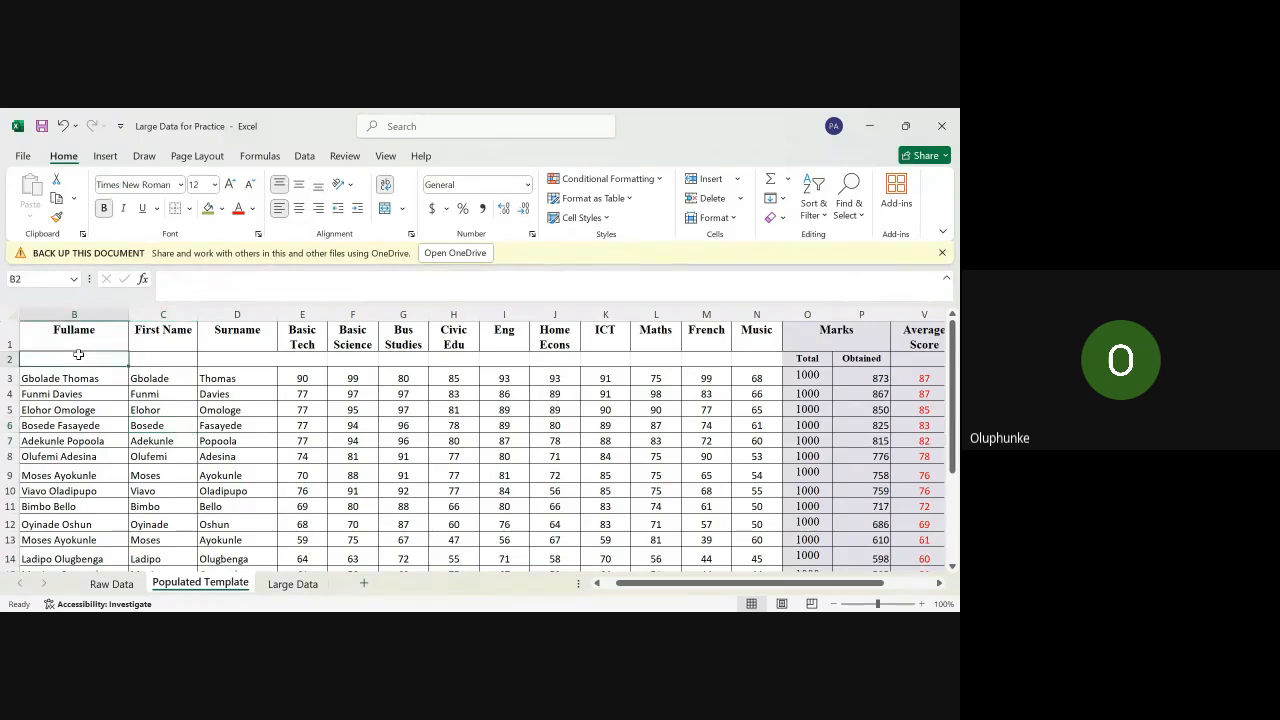
type("Concat(")
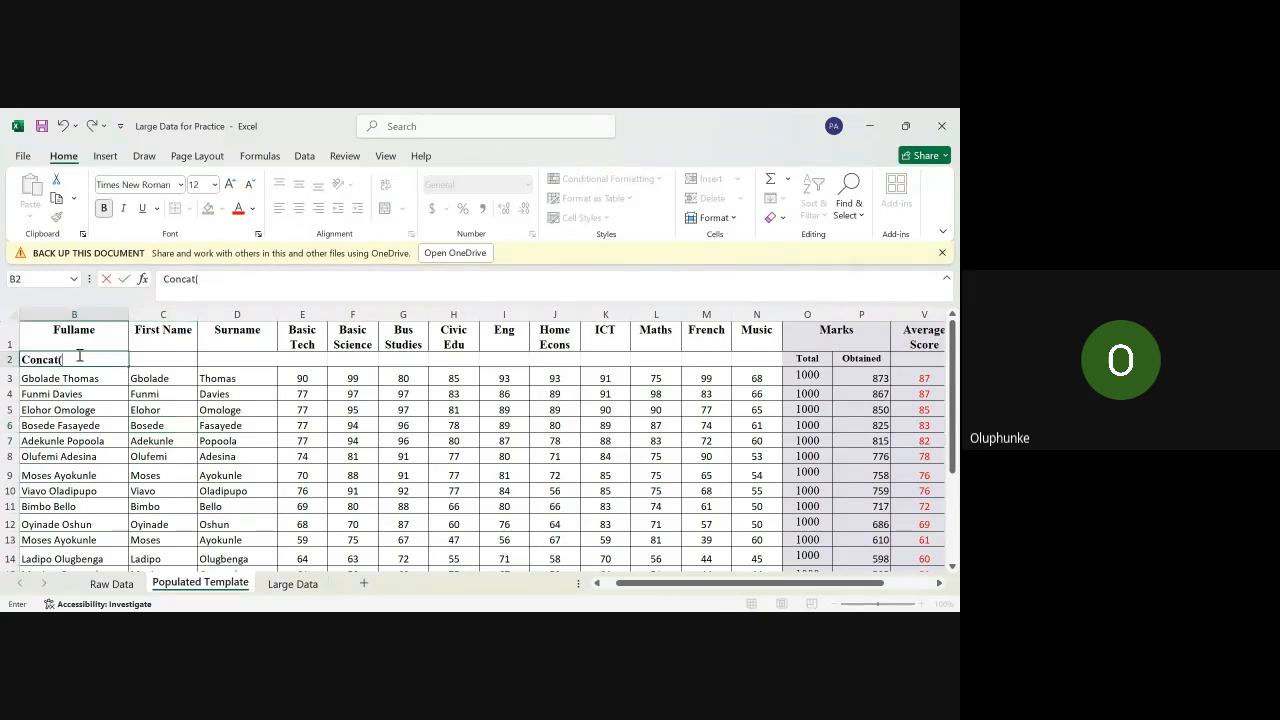
left_click(150, 377)
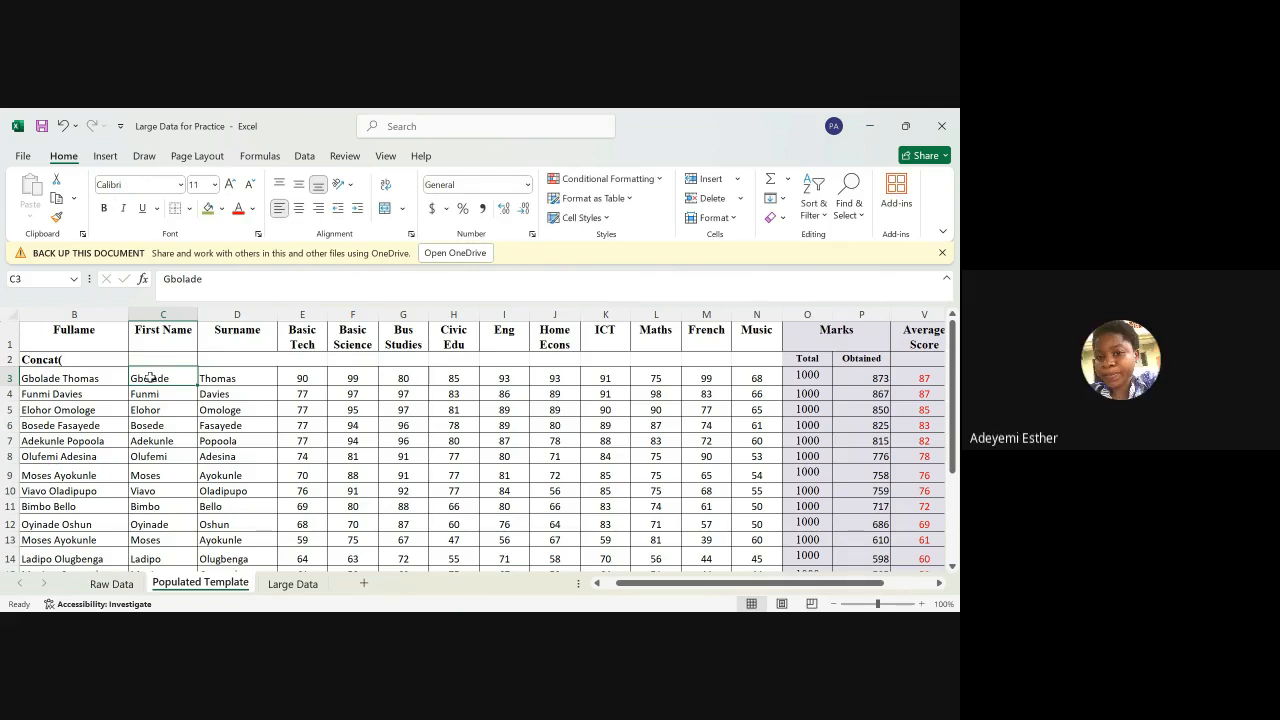
left_click(30, 358)
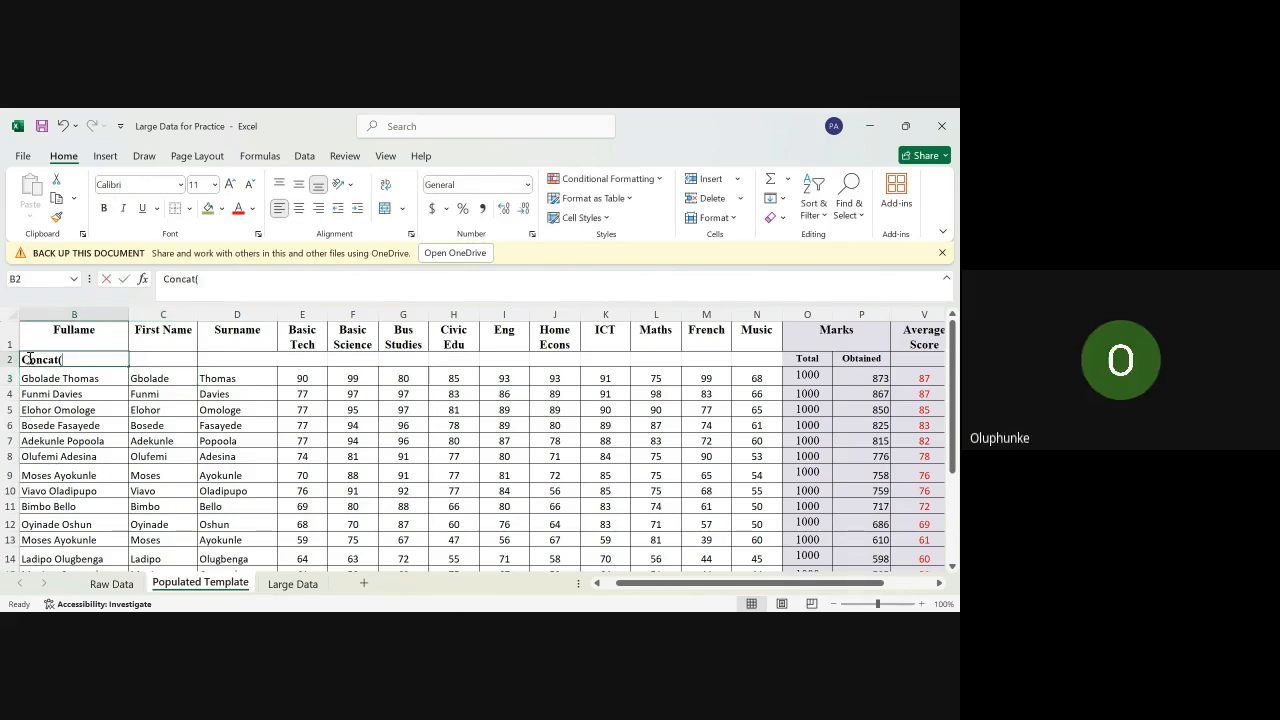
double_click(30, 358)
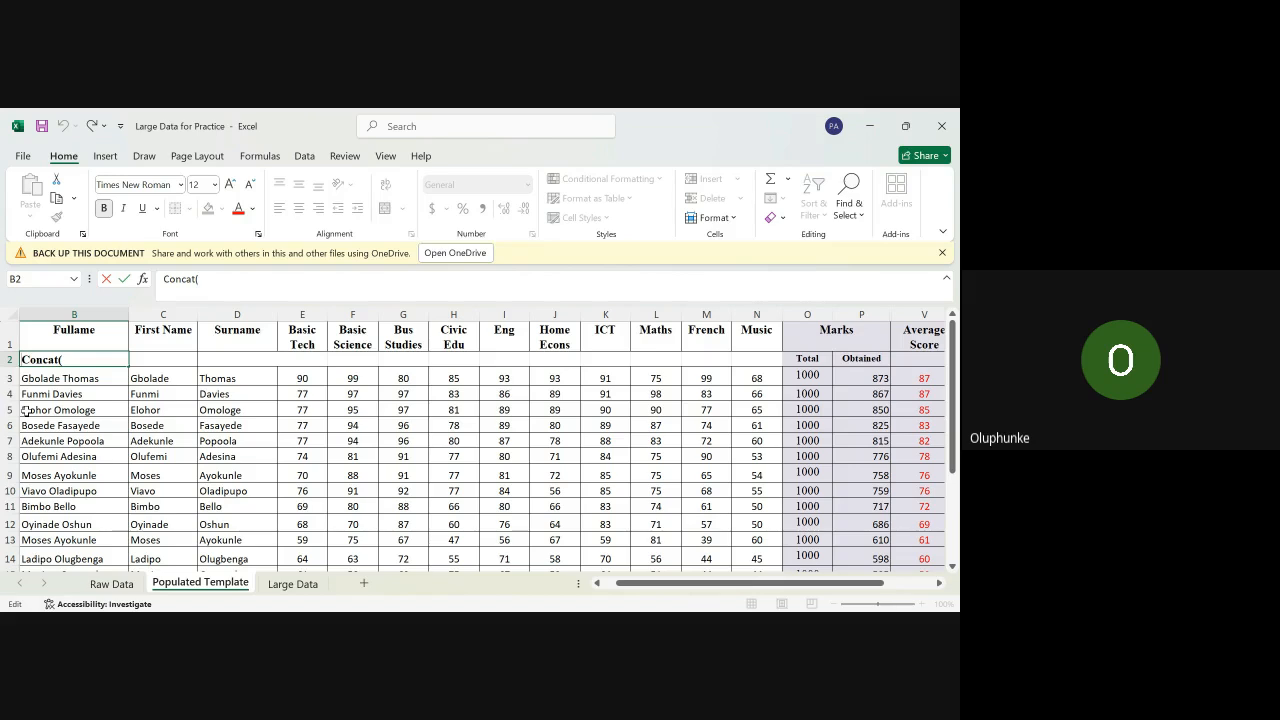
type("=")
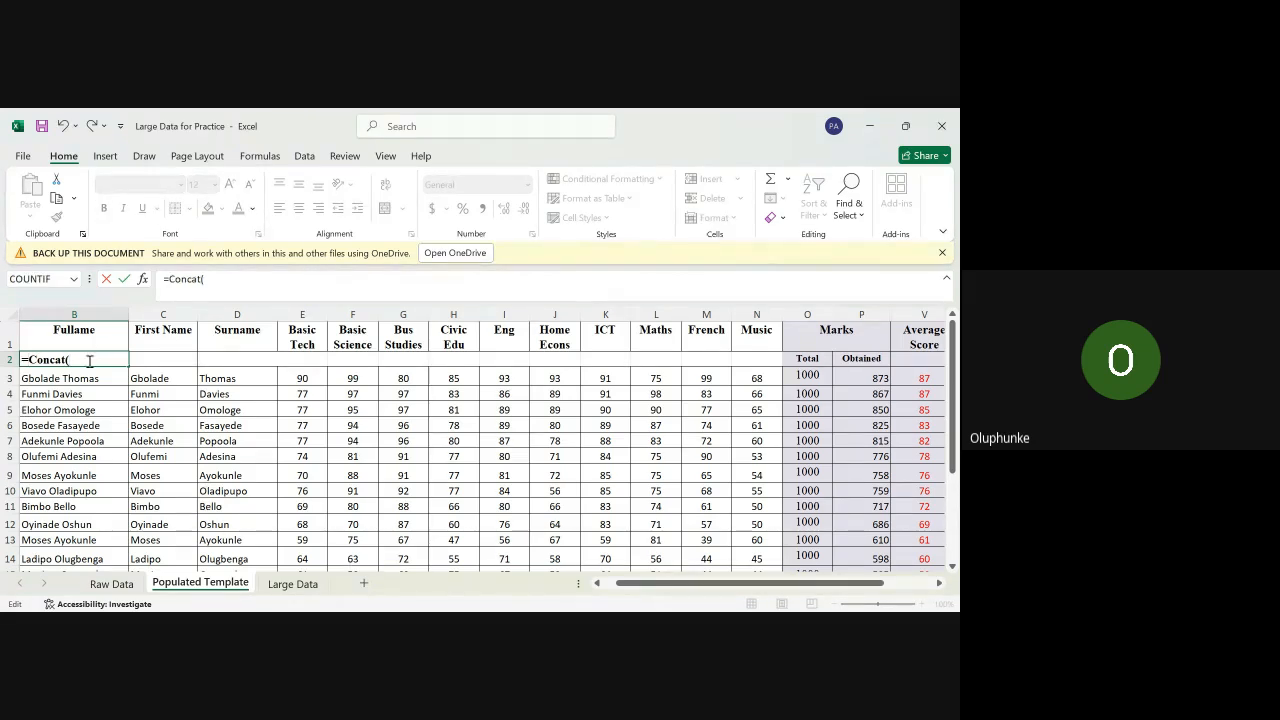
left_click(161, 379)
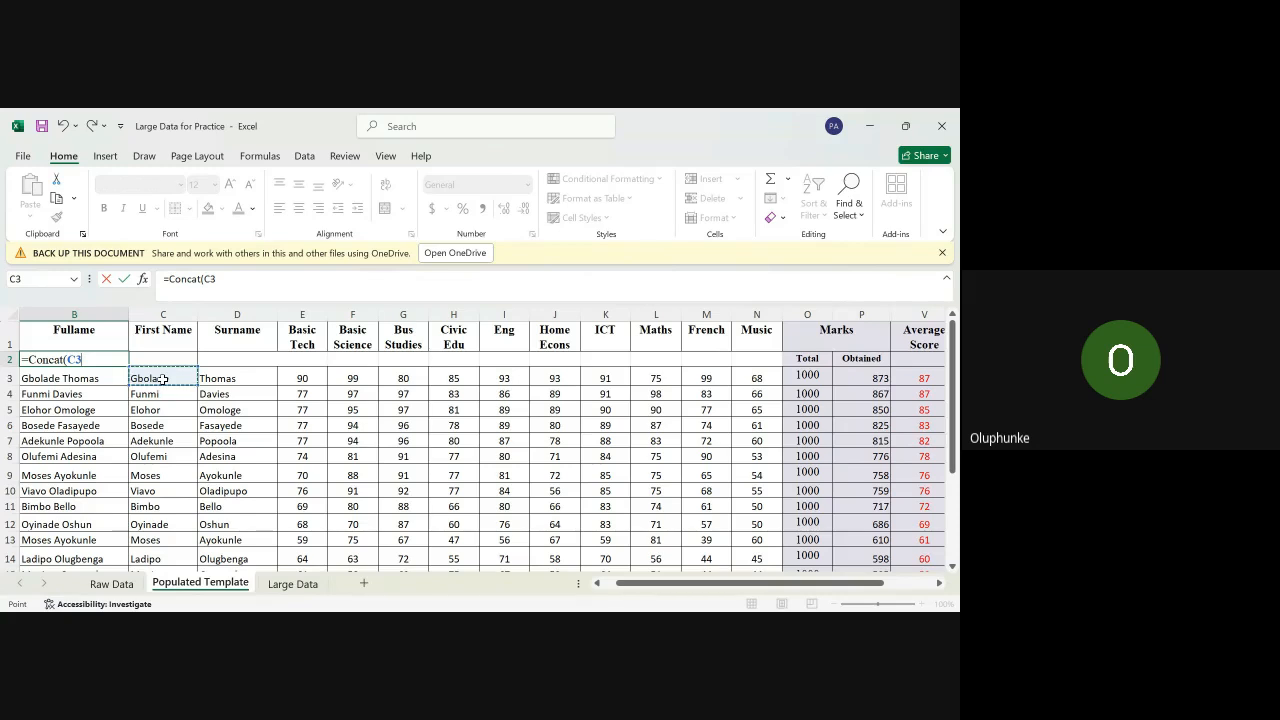
type(",")
left_click(164, 357)
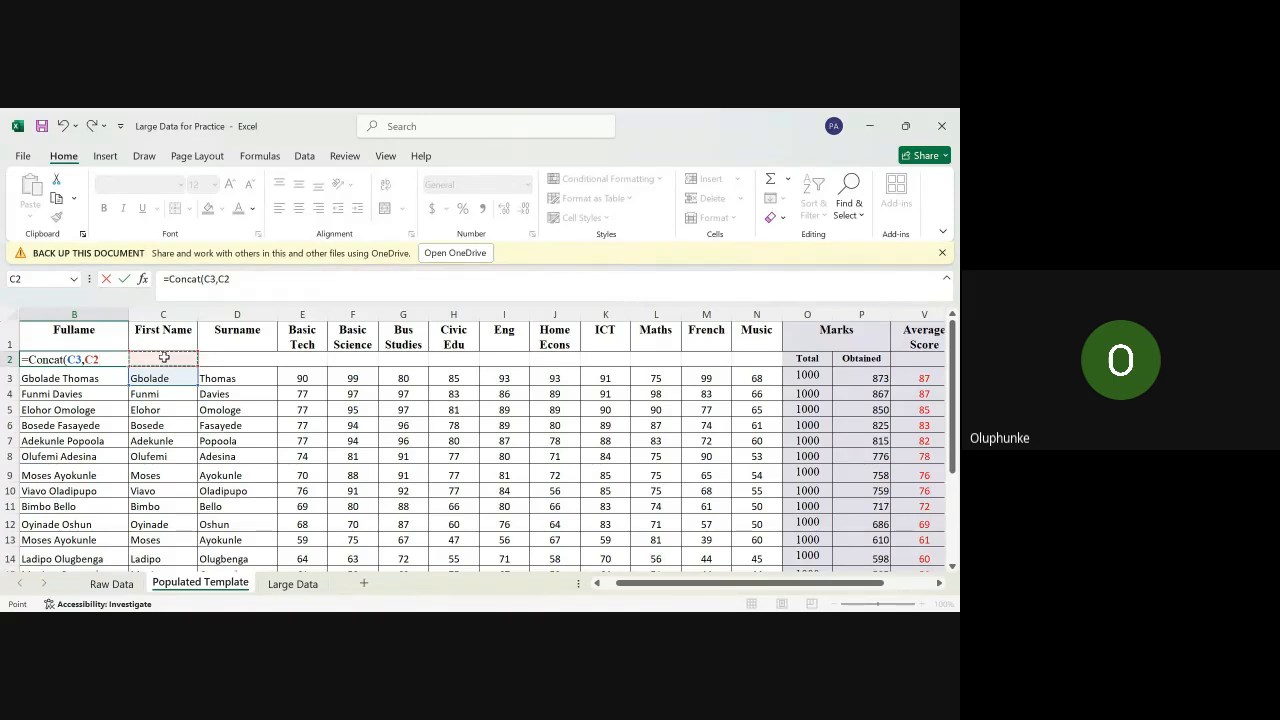
type(",")
left_click(237, 376)
type(")")
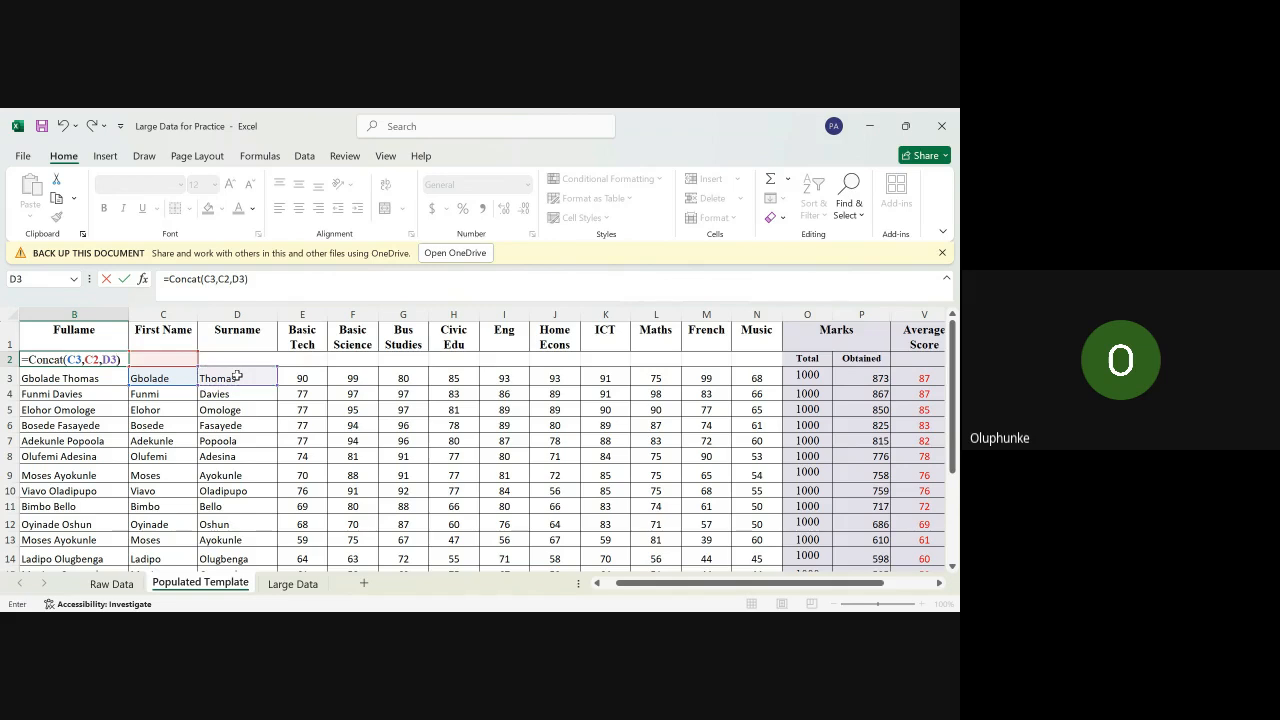
key("Return")
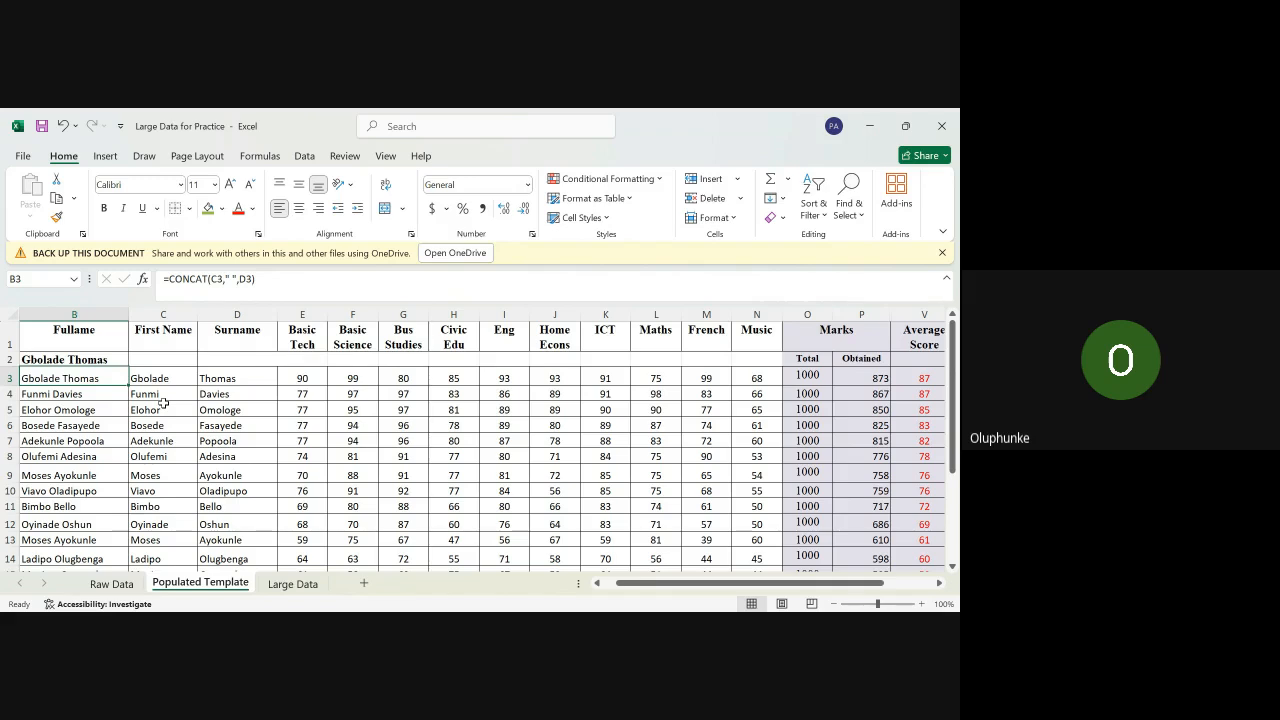
Step: Check the CONCAT formula in cell B2 and the separator cell C2 it refers to
left_click(77, 358)
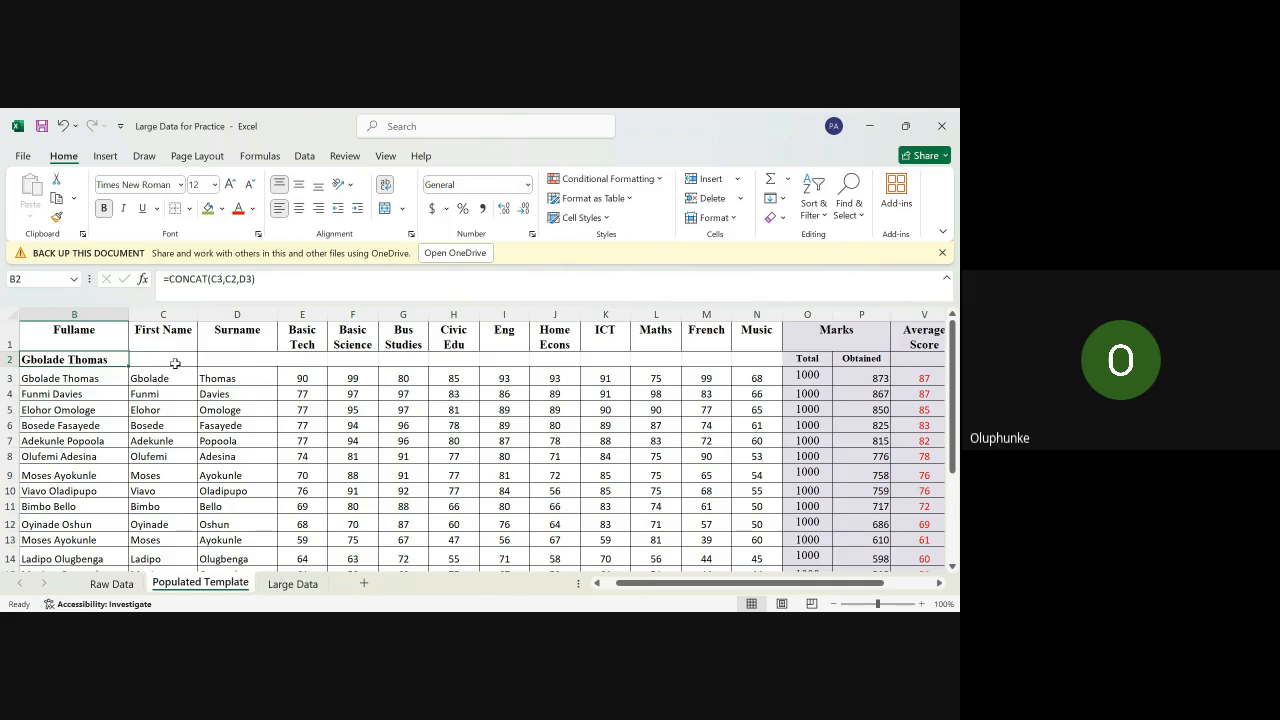
left_click(176, 357)
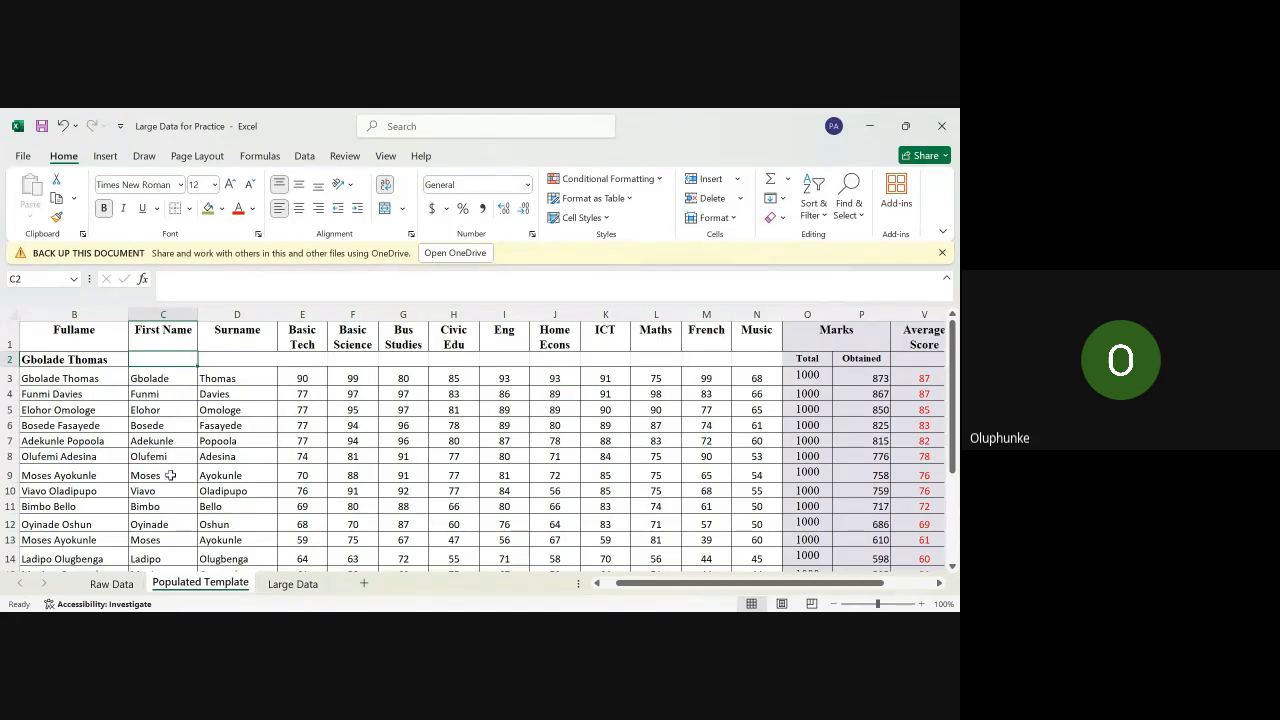
scroll(173, 485, "down", 1)
scroll(173, 485, "down", 2)
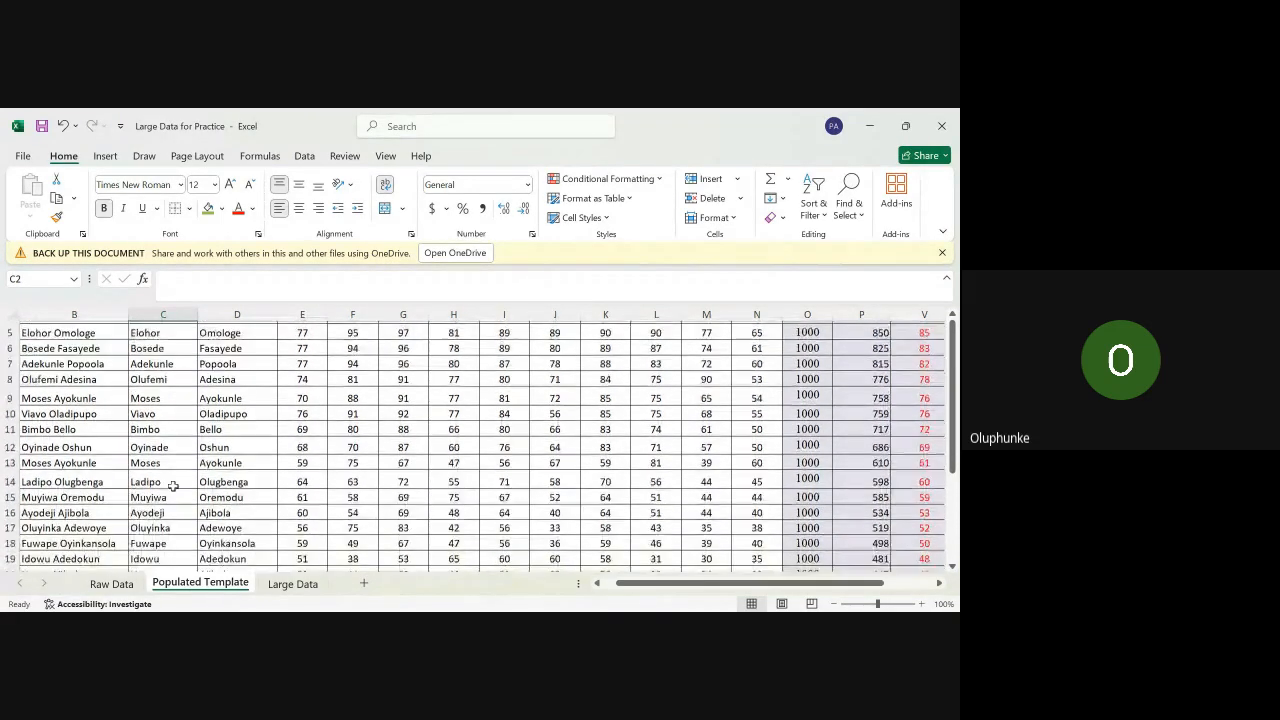
scroll(173, 485, "up", 3)
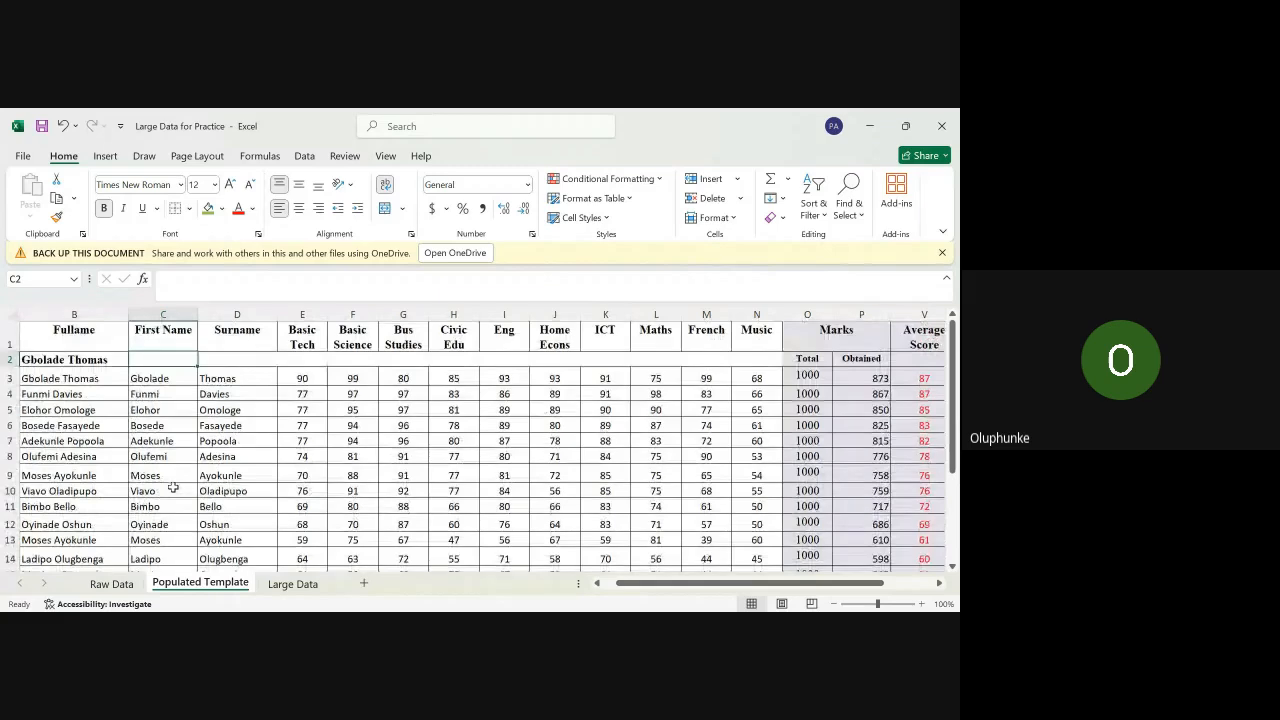
Step: Join the row 21 first name and surname using the separator cell by entering =concat(C21,C2,D21) in cell B23, and check the entered formula
scroll(173, 517, "down", 3)
scroll(173, 517, "down", 3)
scroll(171, 517, "up", 2)
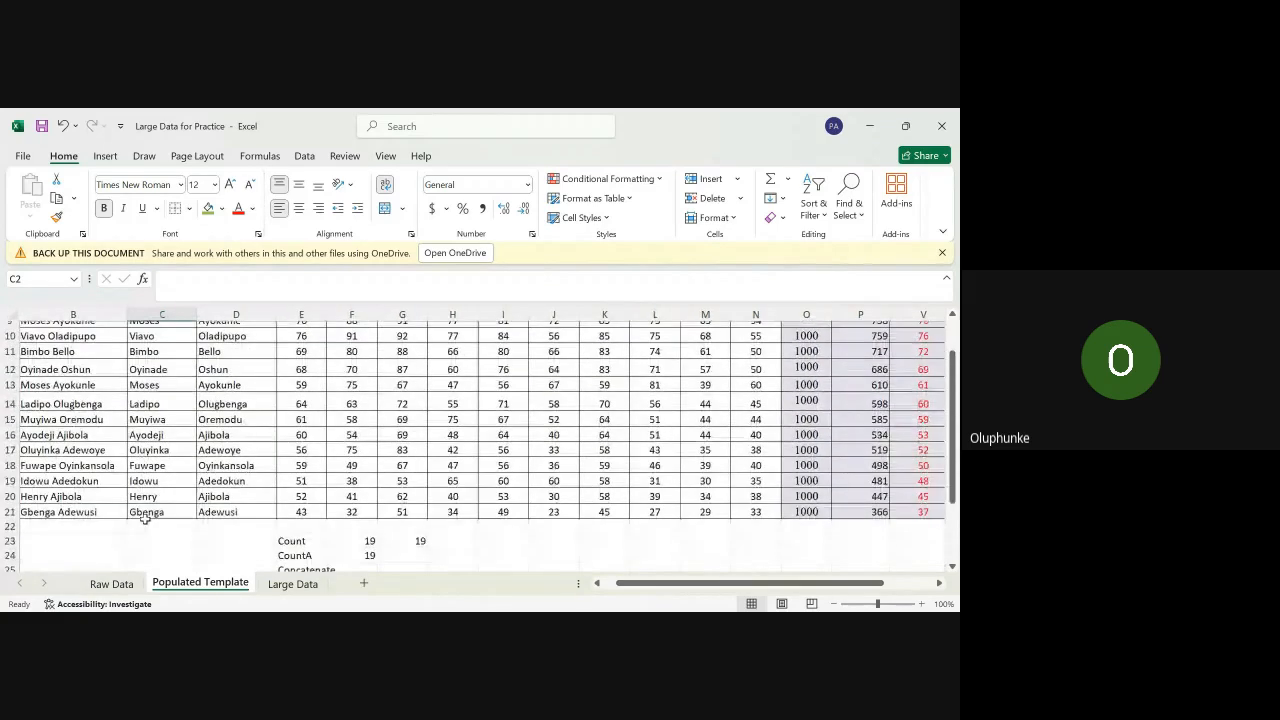
left_click(86, 533)
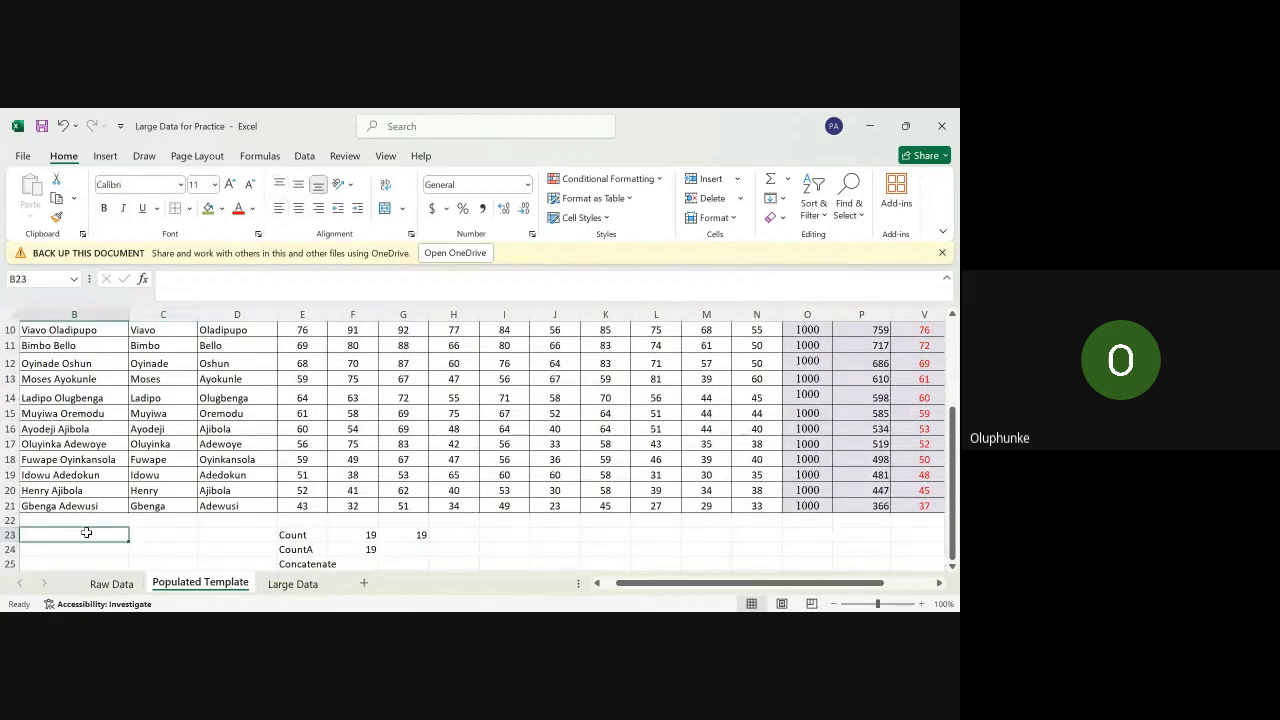
type("=con")
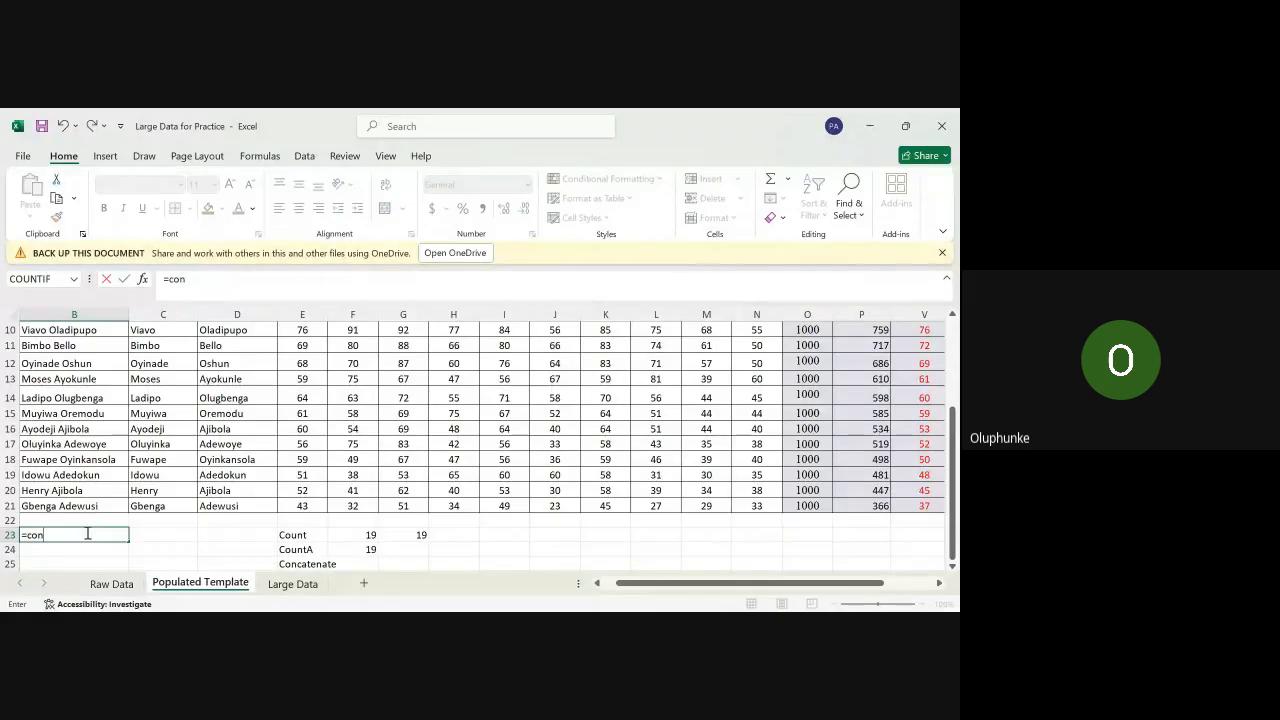
type("cat(")
left_click(148, 507)
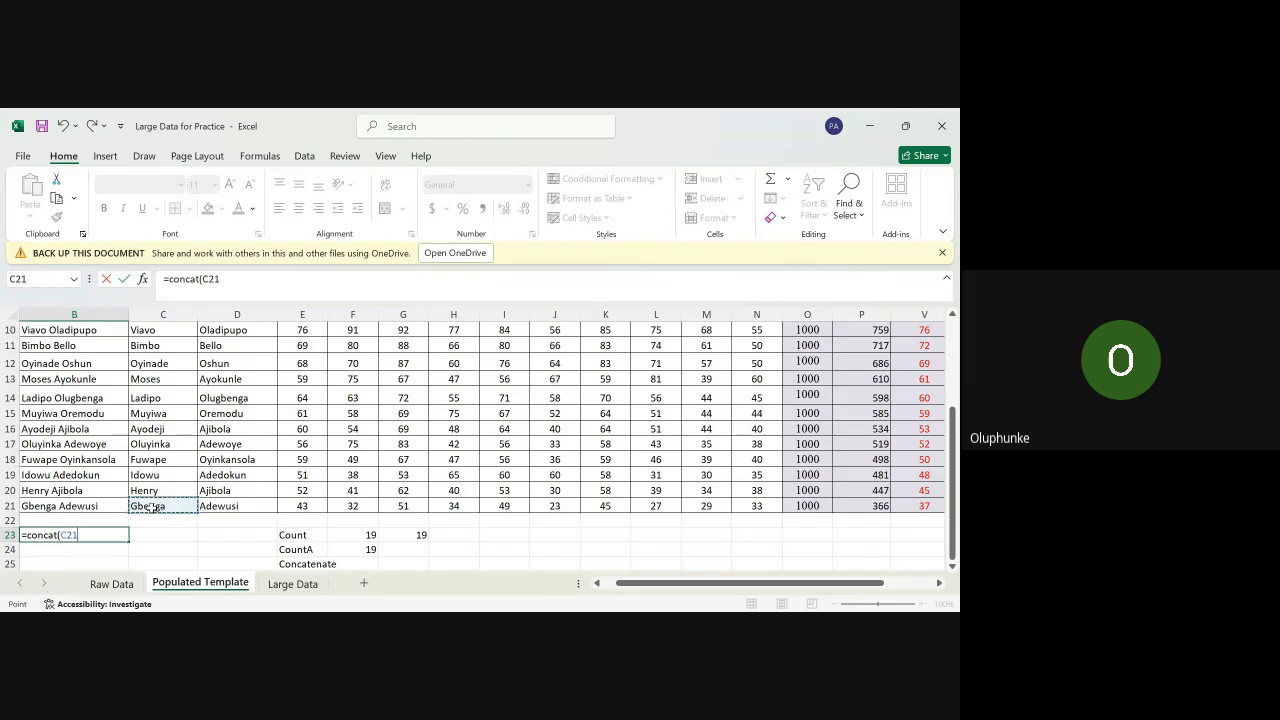
type(",")
scroll(224, 416, "up", 3)
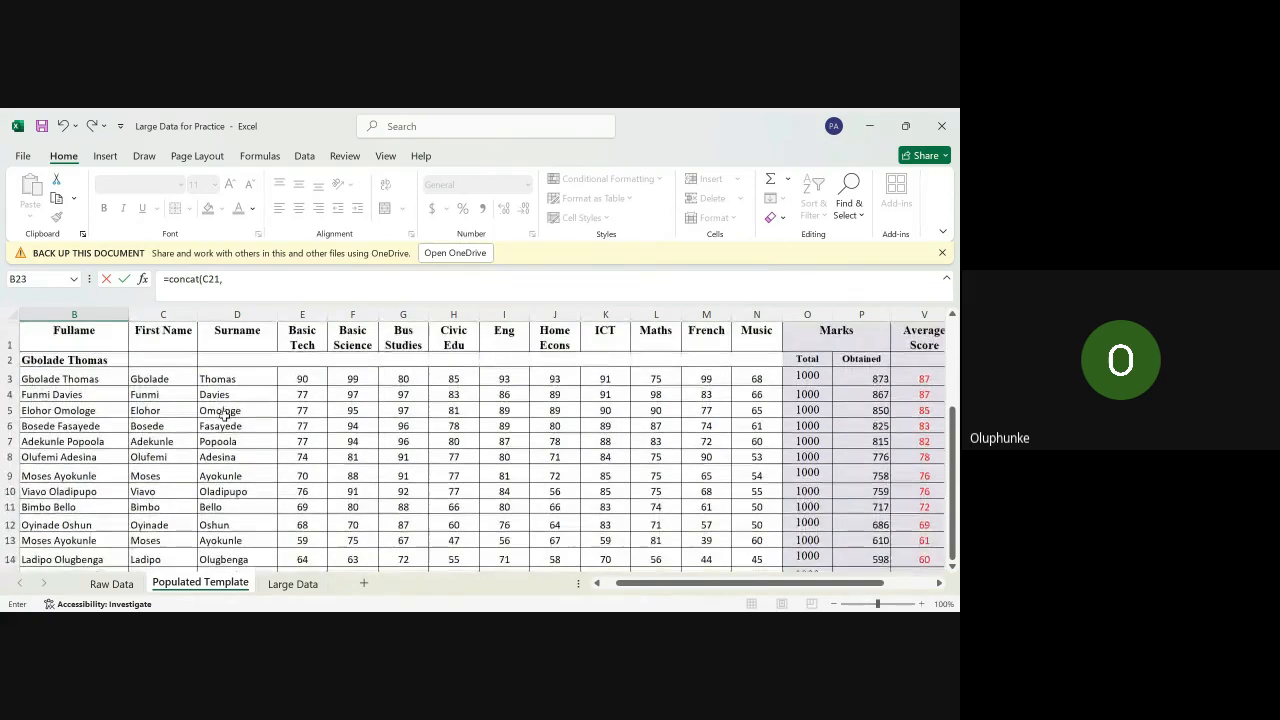
left_click(152, 360)
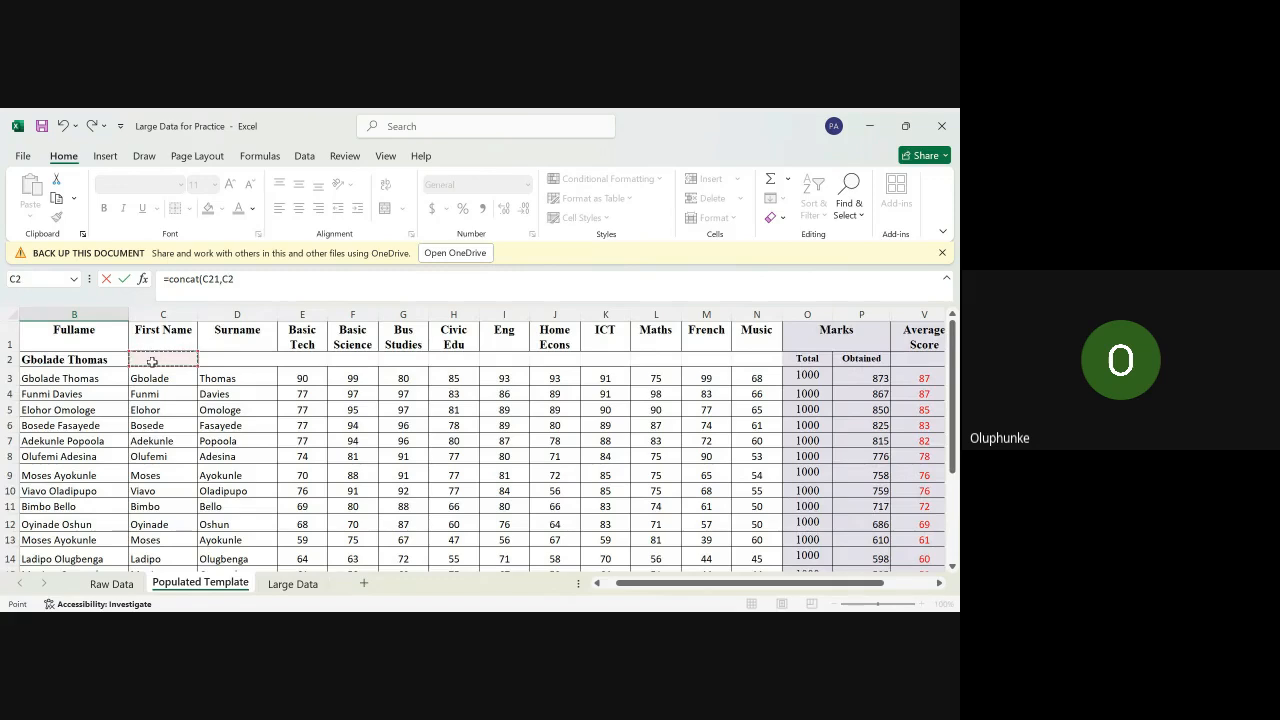
type(",")
scroll(152, 360, "down", 6)
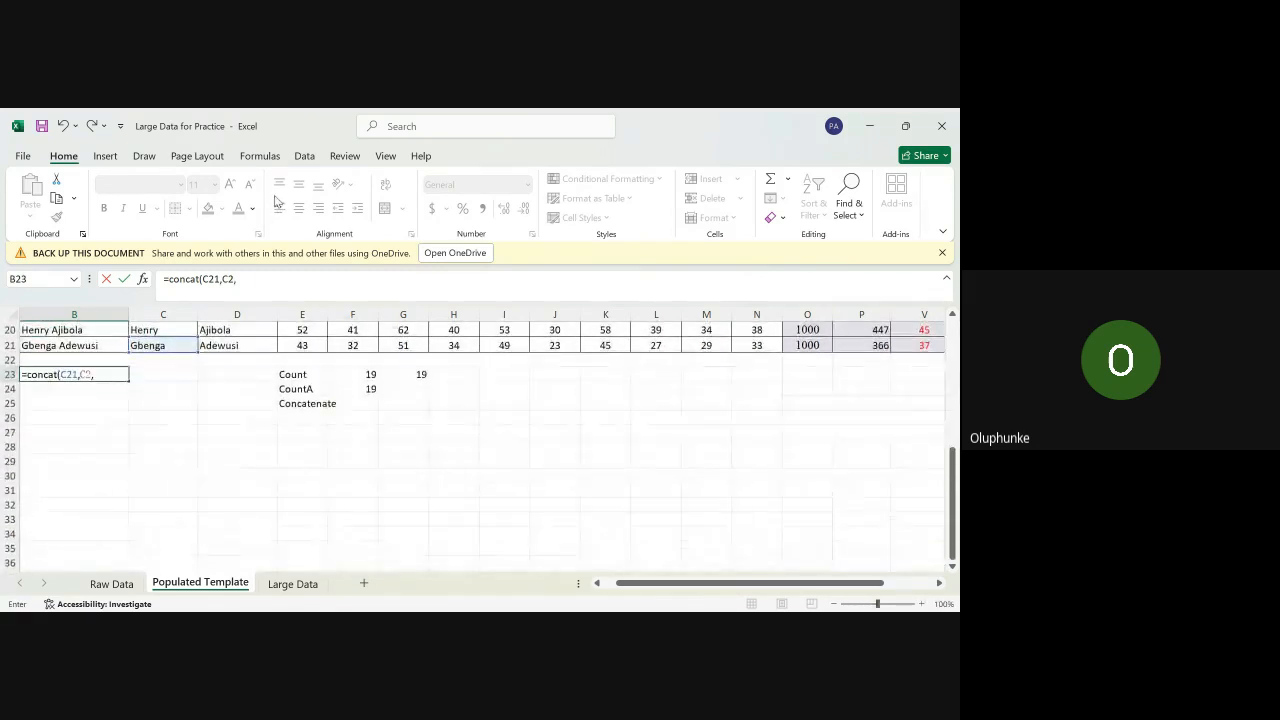
left_click(225, 347)
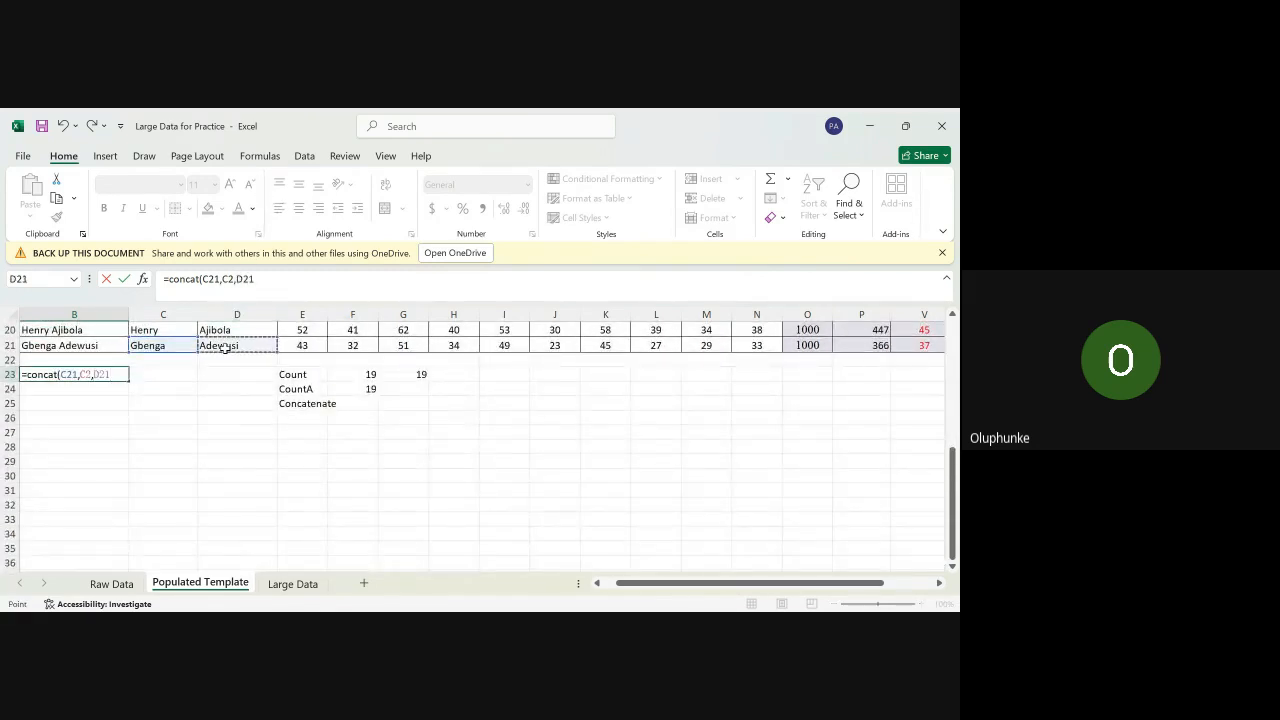
type(")")
key("Return")
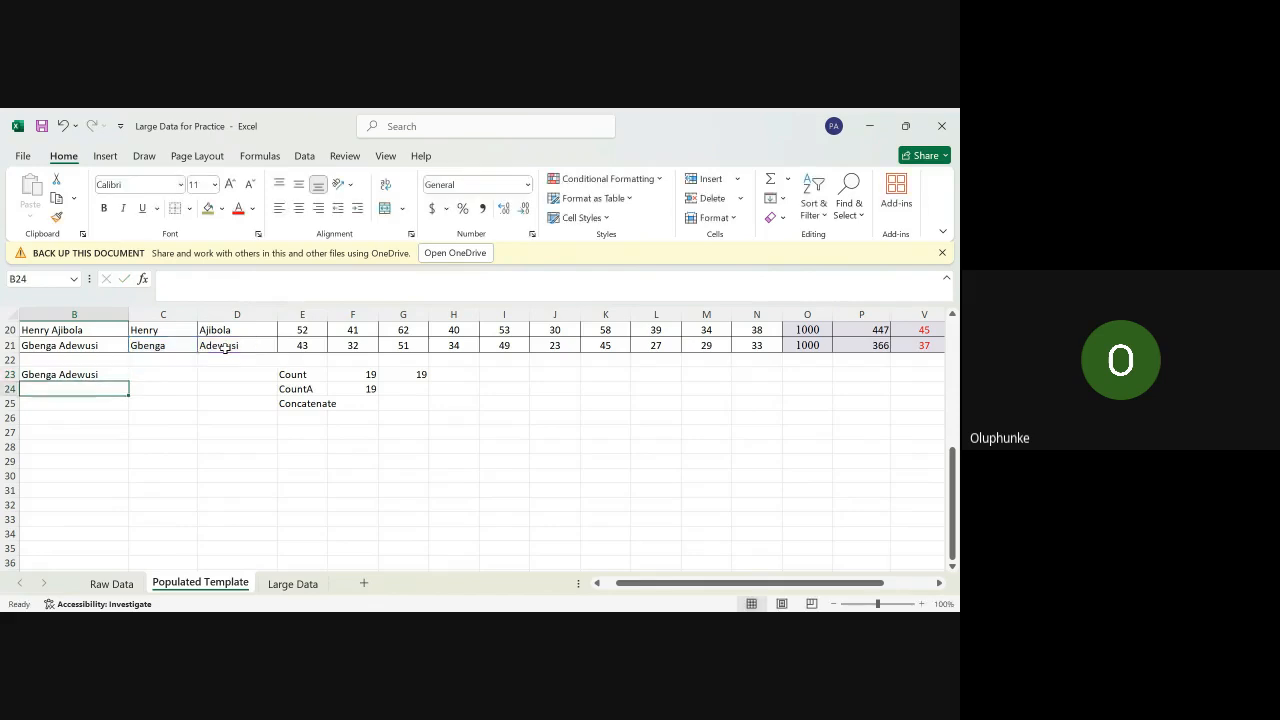
left_click(103, 372)
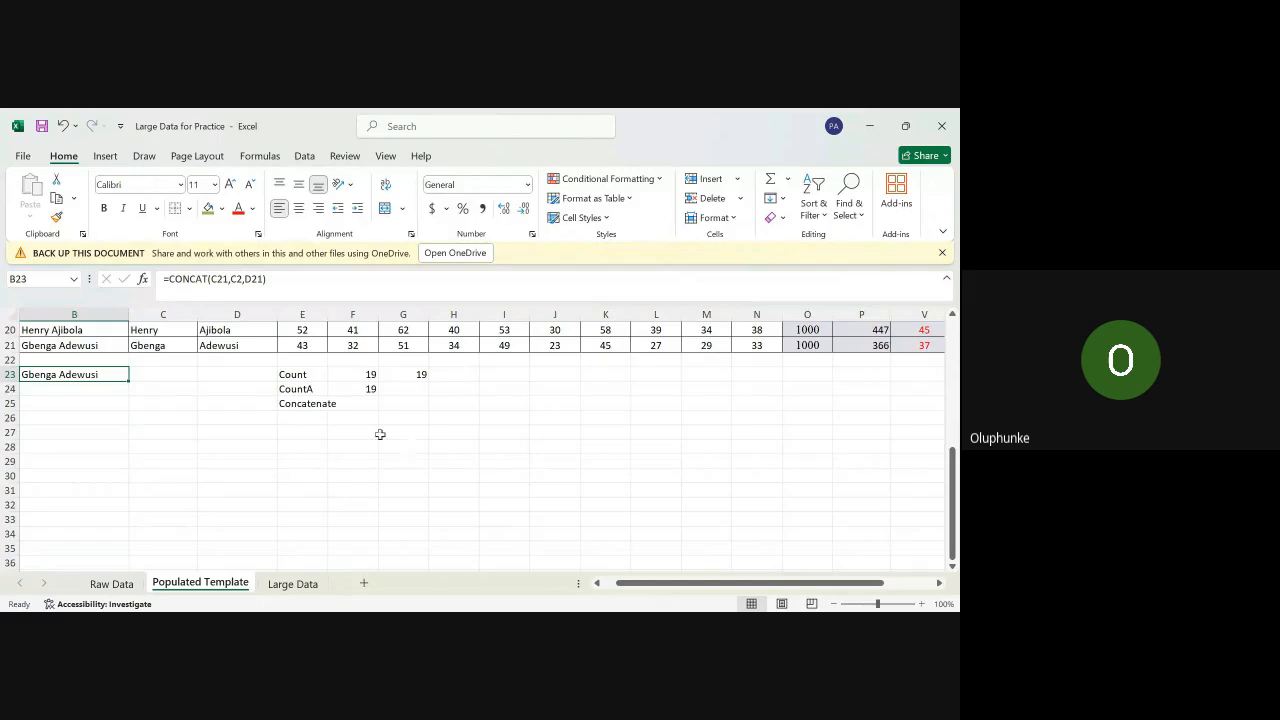
Step: Delete the CONCAT formula from cell B2 and check the quoted-space formula in cell B3
scroll(384, 434, "up", 6)
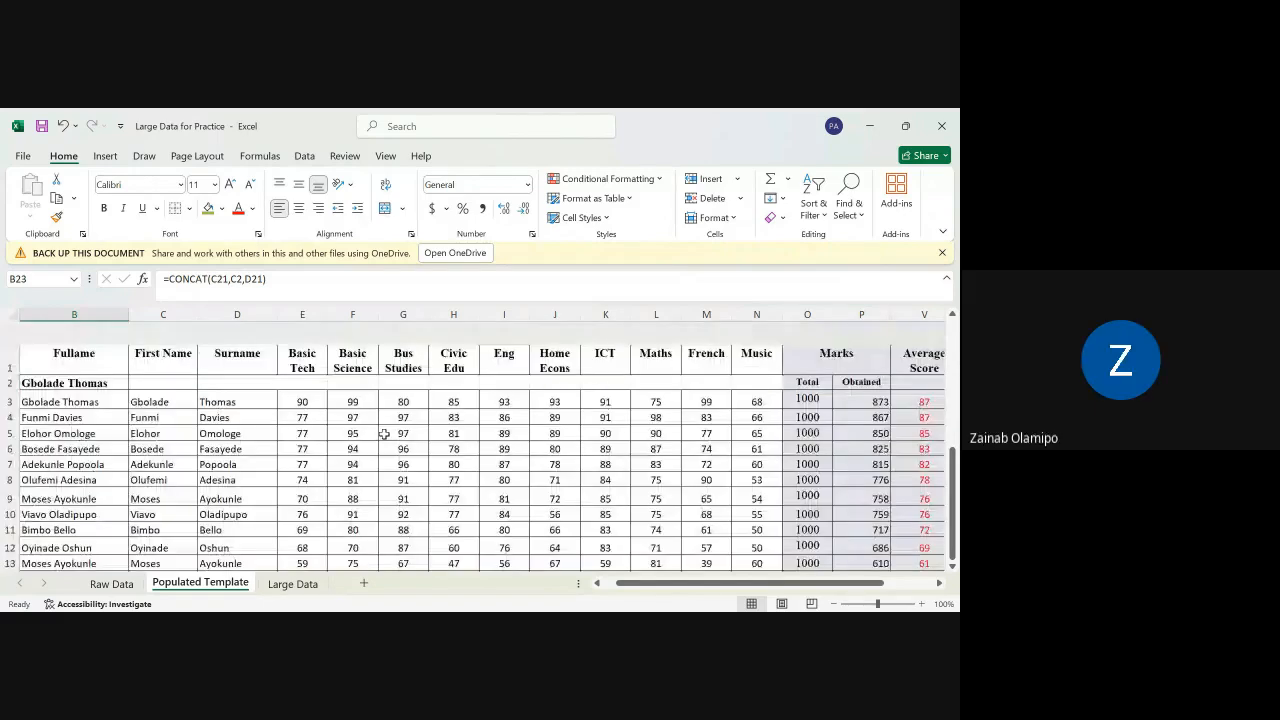
scroll(384, 434, "down", 1)
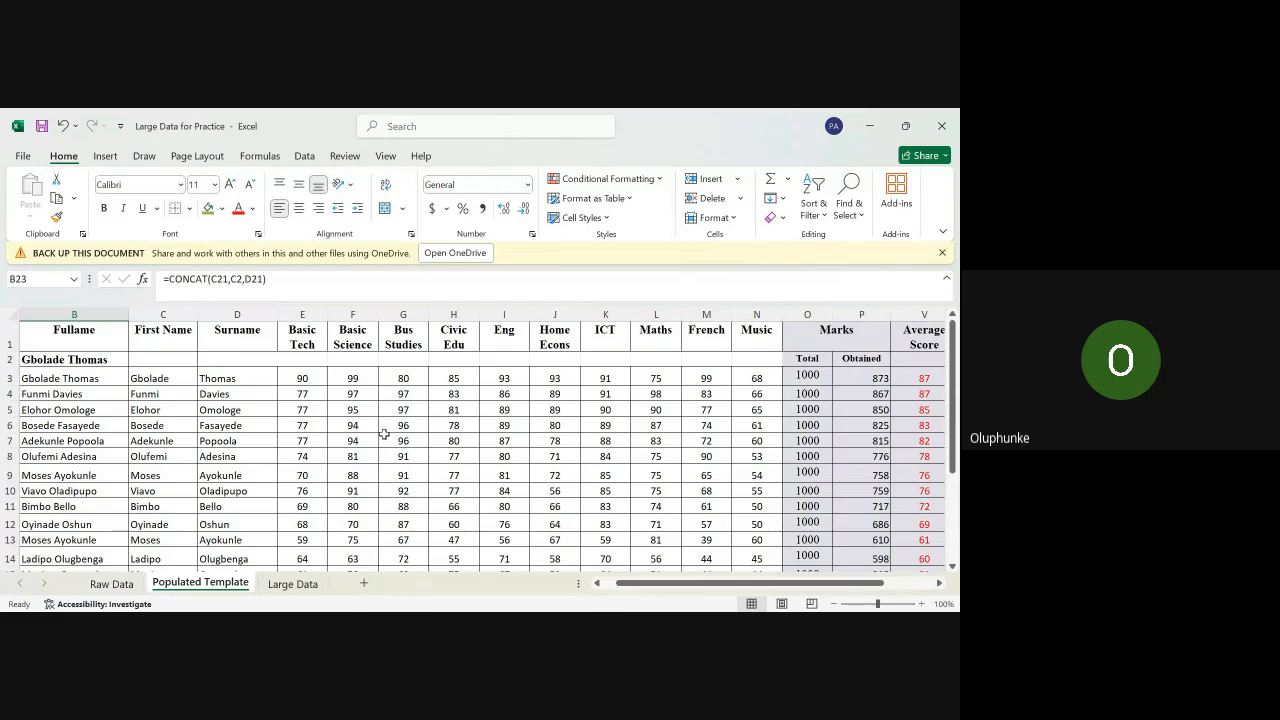
left_click(82, 360)
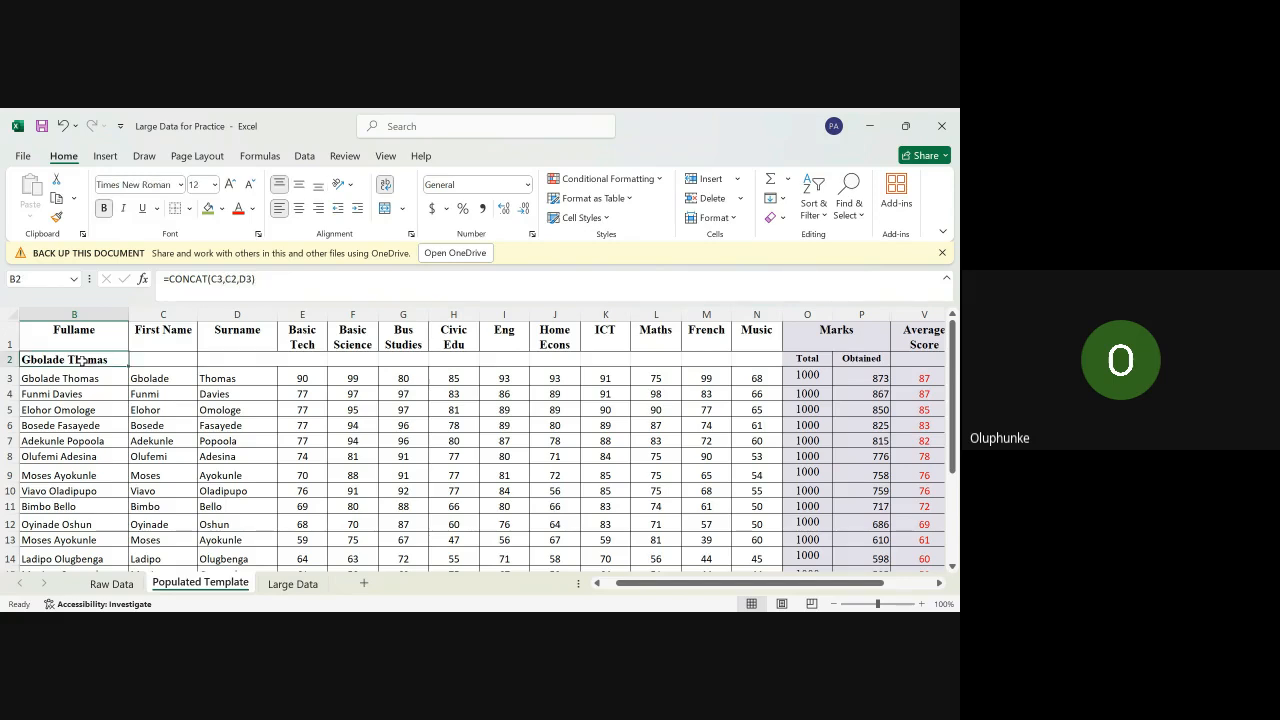
key("Delete")
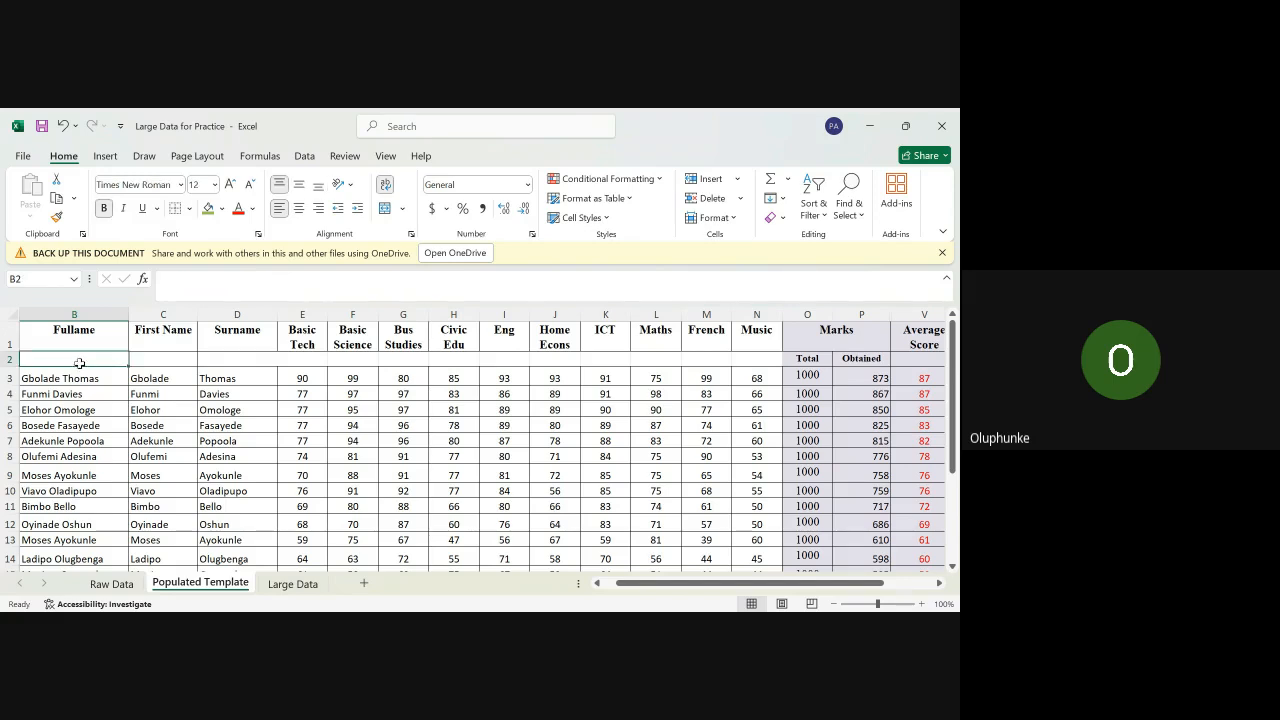
left_click(78, 378)
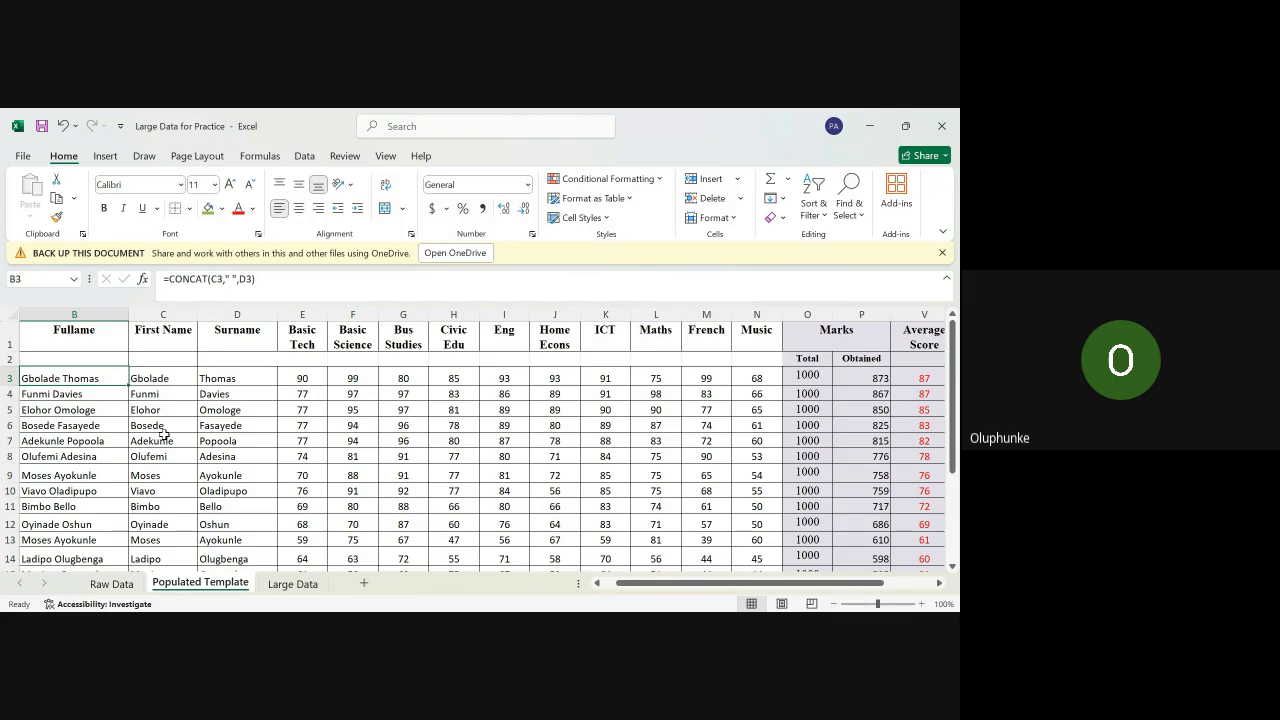
Step: Open the Large Data sheet and look across its columns from Order Date to Column1
left_click(293, 583)
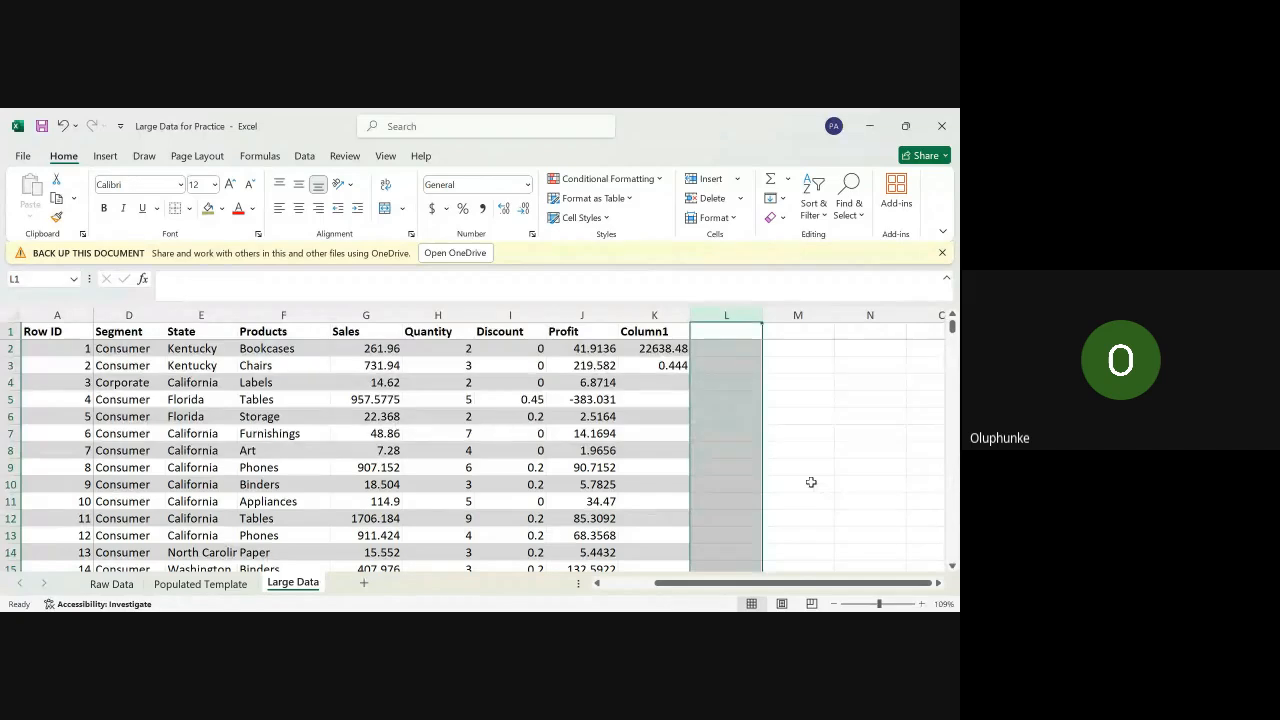
left_click(798, 465)
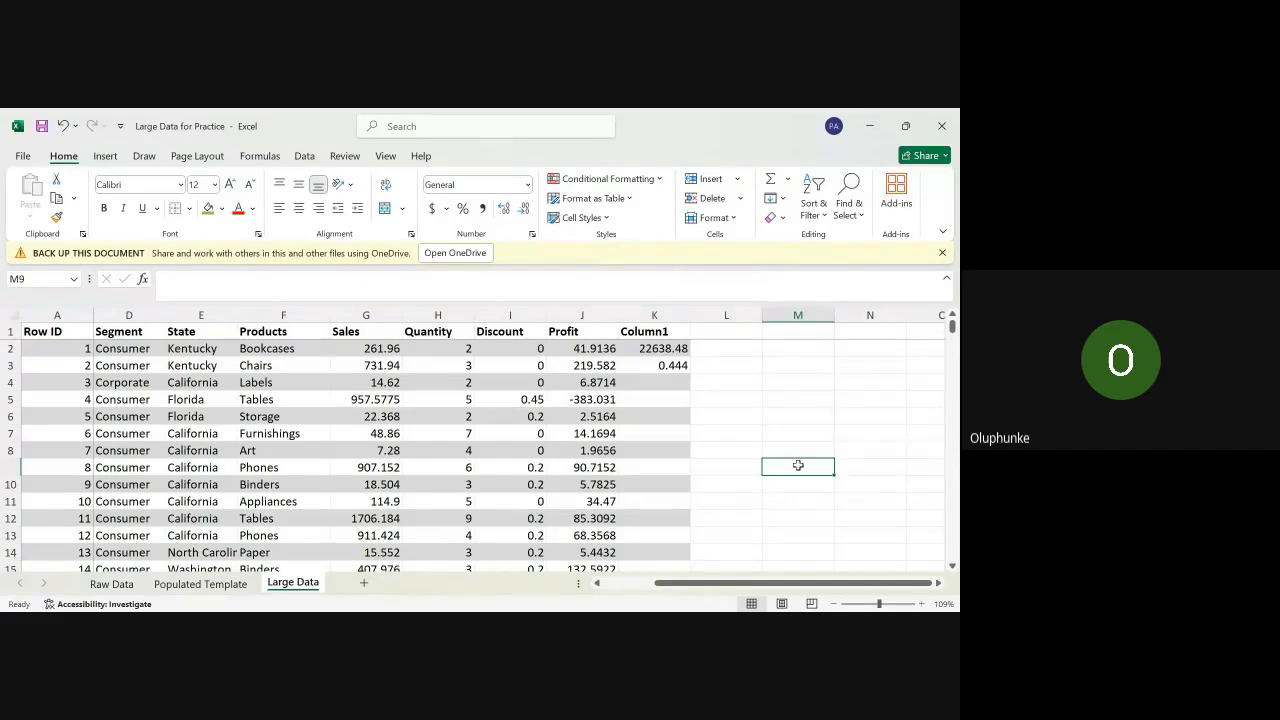
scroll(786, 465, "right", 2)
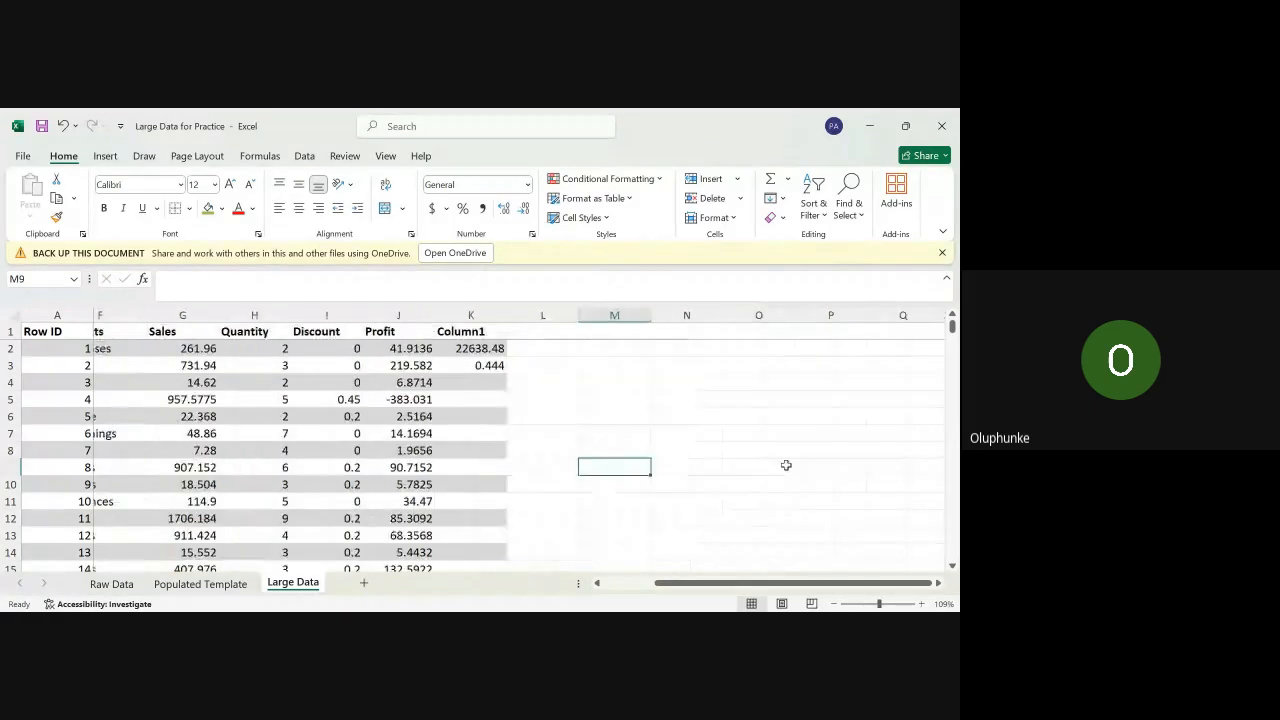
scroll(392, 508, "left", 3)
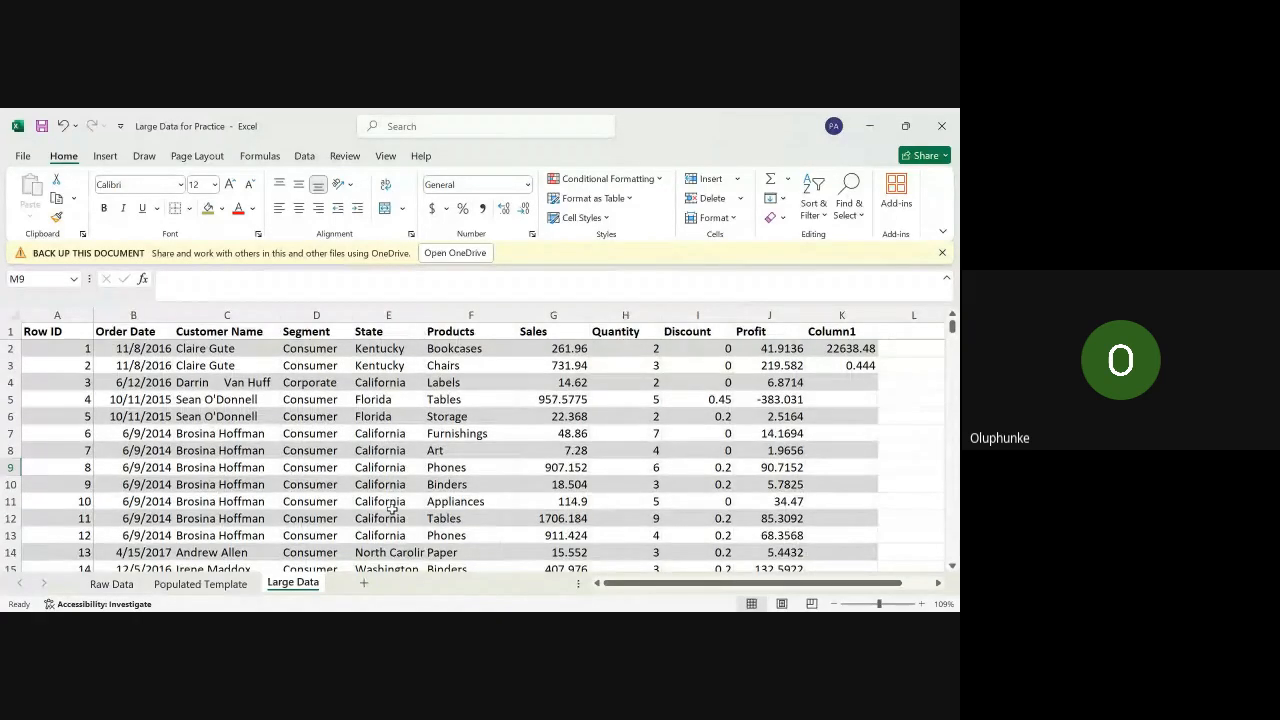
scroll(392, 508, "right", 1)
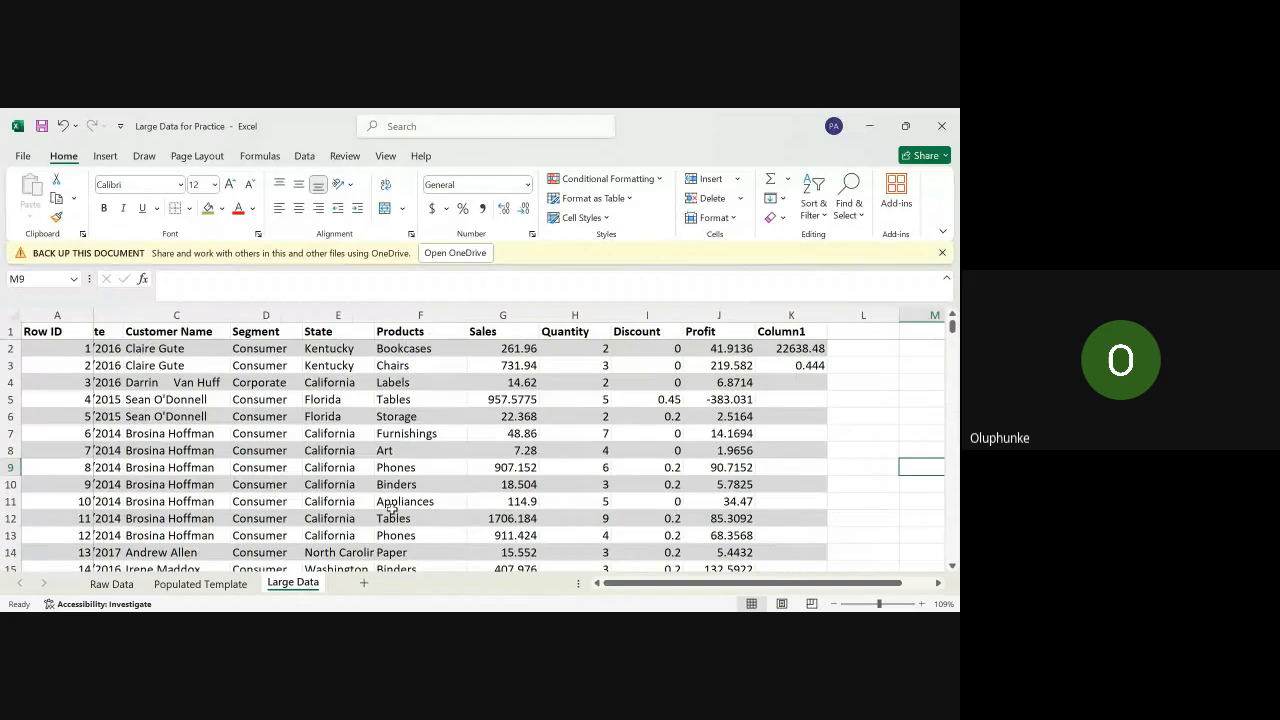
scroll(392, 508, "left", 1)
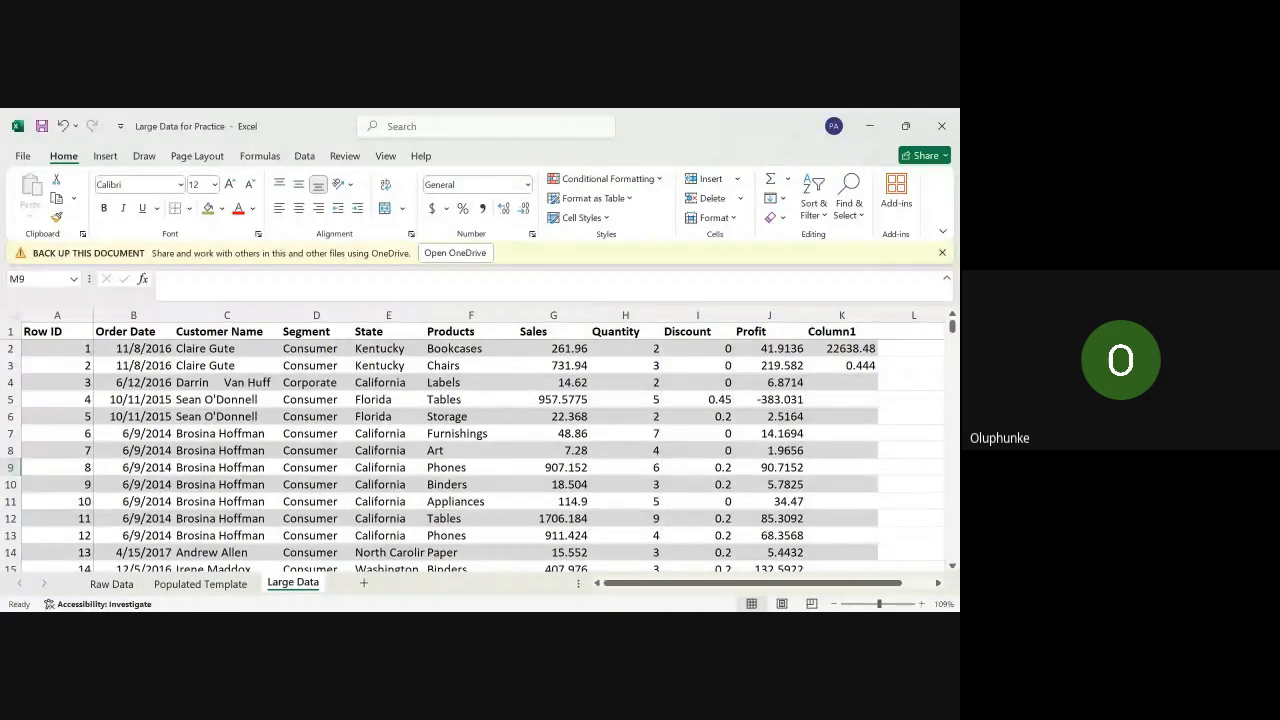
Step: Return to the Populated Template sheet and check the Obtained marks formula in P9 and the IF remark formula in W3
key("ctrl+Page_Up")
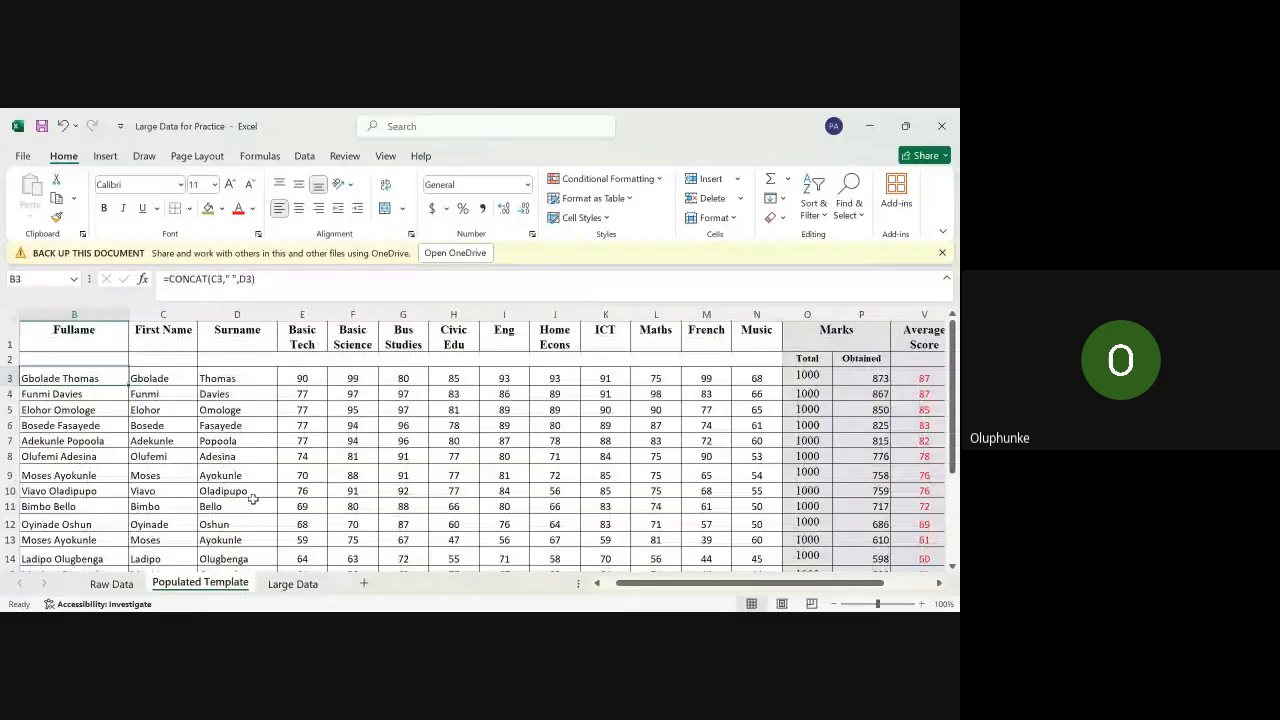
scroll(253, 499, "right", 1)
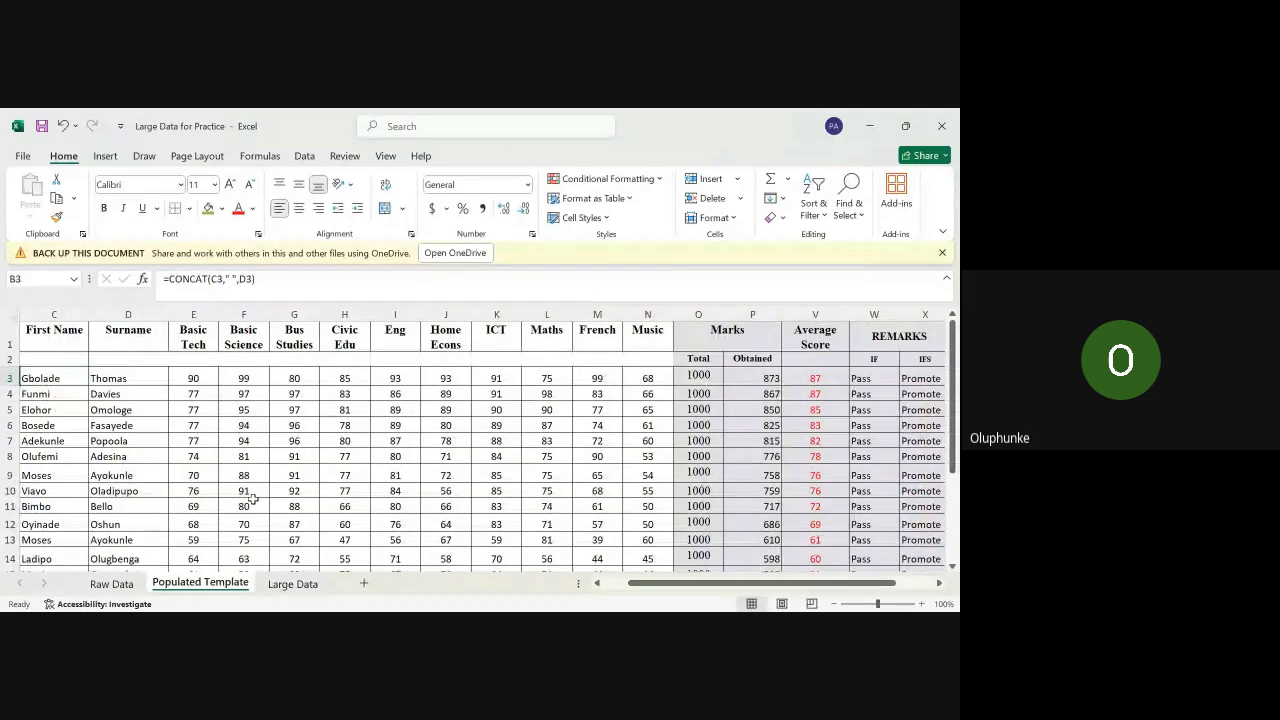
scroll(253, 499, "left", 1)
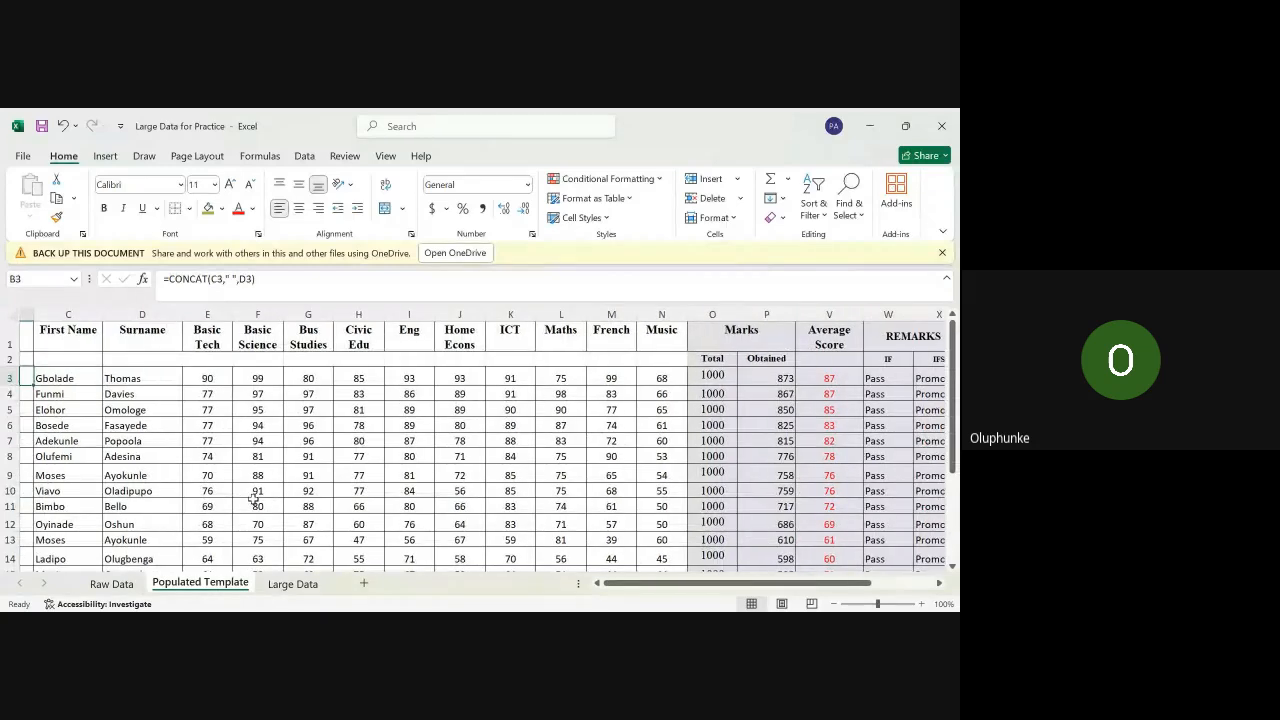
scroll(253, 499, "right", 1)
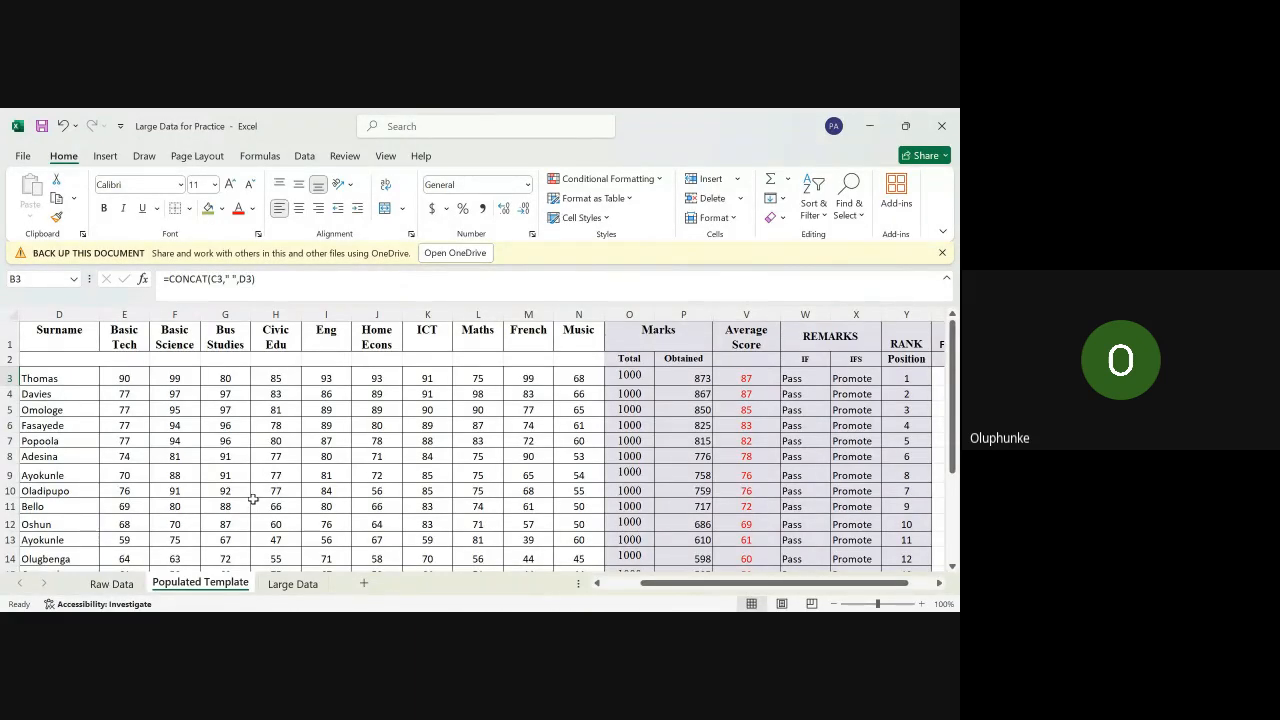
left_click(703, 467)
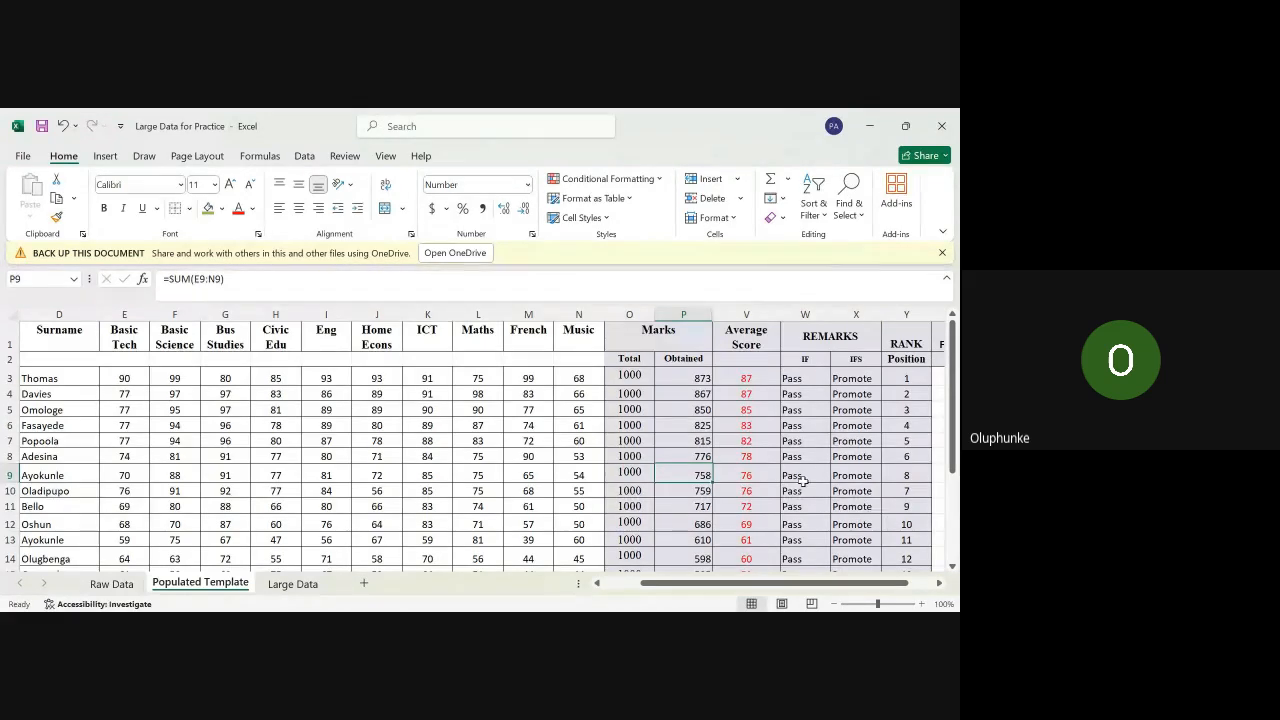
left_click(801, 381)
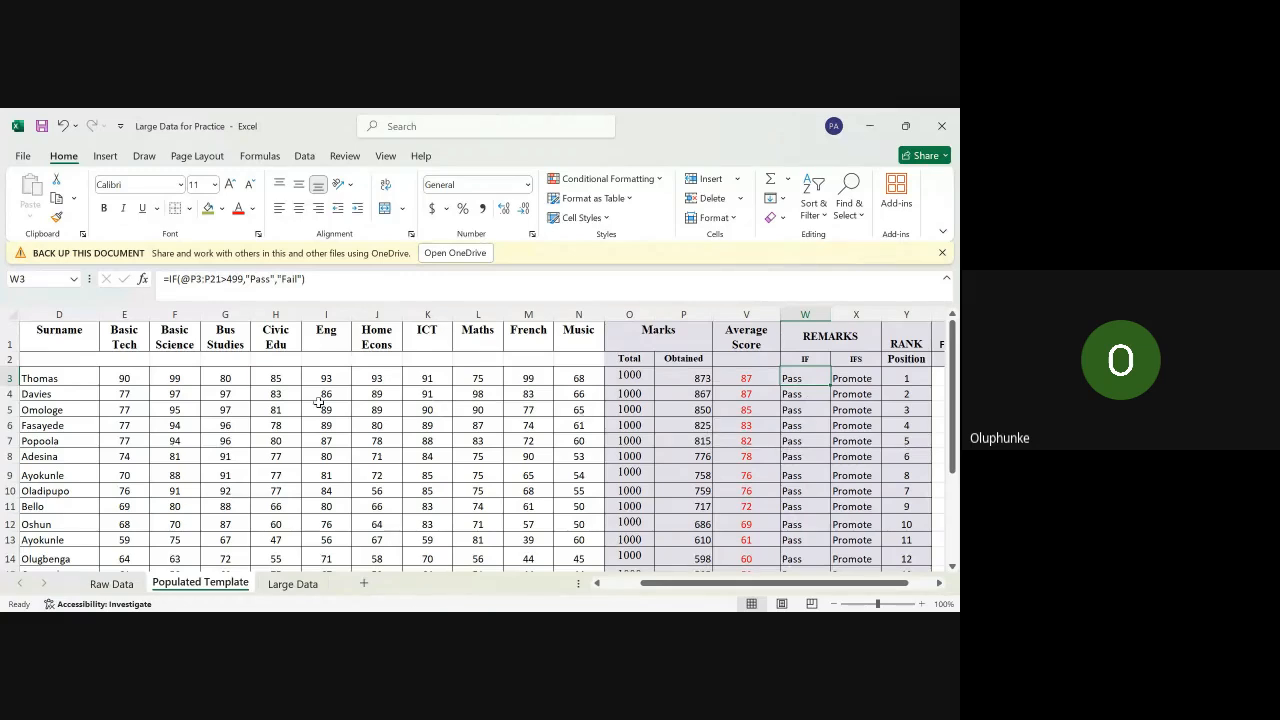
Step: Check the Obtained marks formula in cell P3 and view the neighbouring Average Score and Remarks columns
scroll(318, 402, "left", 3)
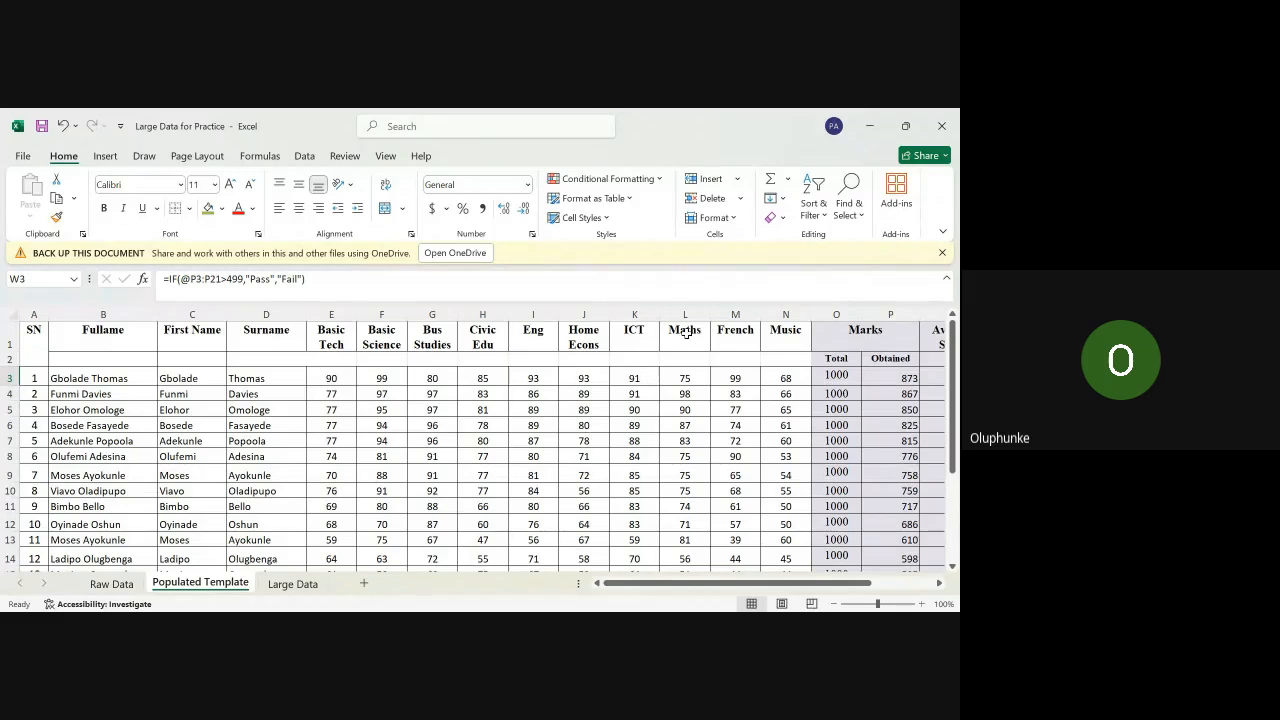
left_click(892, 378)
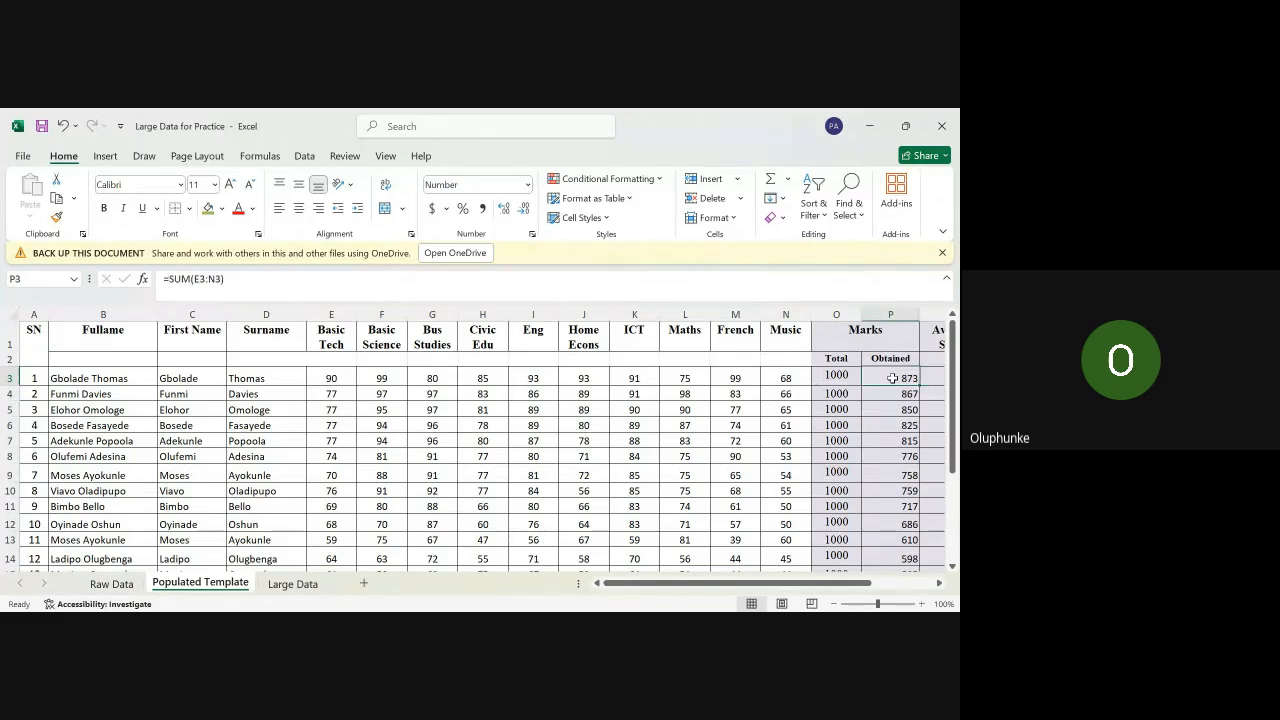
scroll(892, 378, "right", 2)
scroll(892, 378, "right", 1)
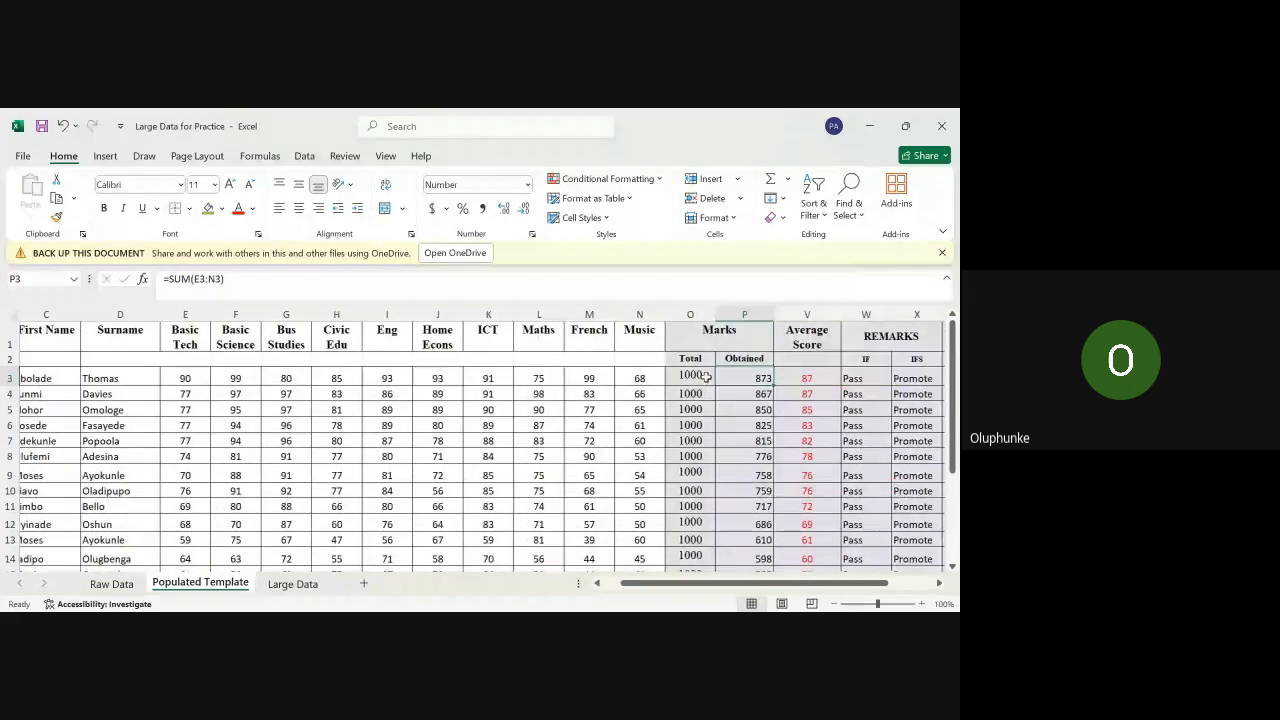
scroll(756, 390, "left", 1)
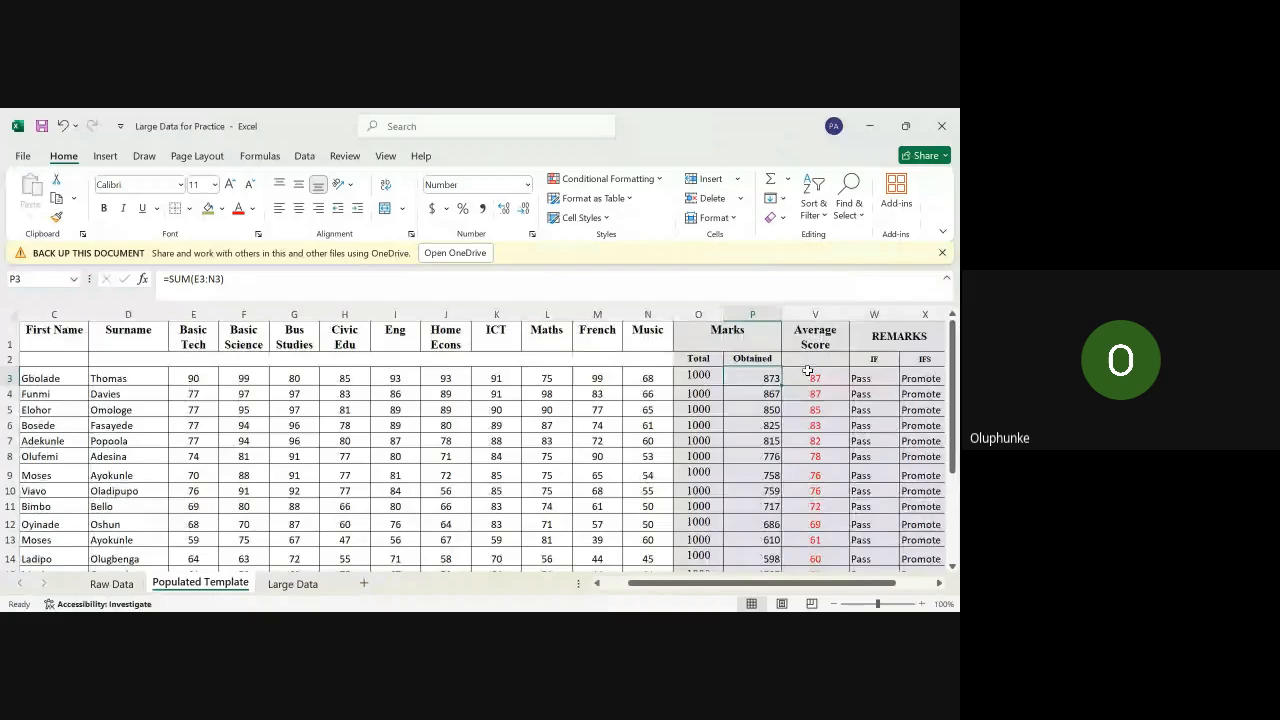
Step: Look across the Marks, Average Score, Remarks and Rank columns and check the Total formula in O3 and the Obtained formula in P3
scroll(823, 539, "down", 6)
scroll(823, 539, "up", 6)
scroll(823, 539, "right", 1)
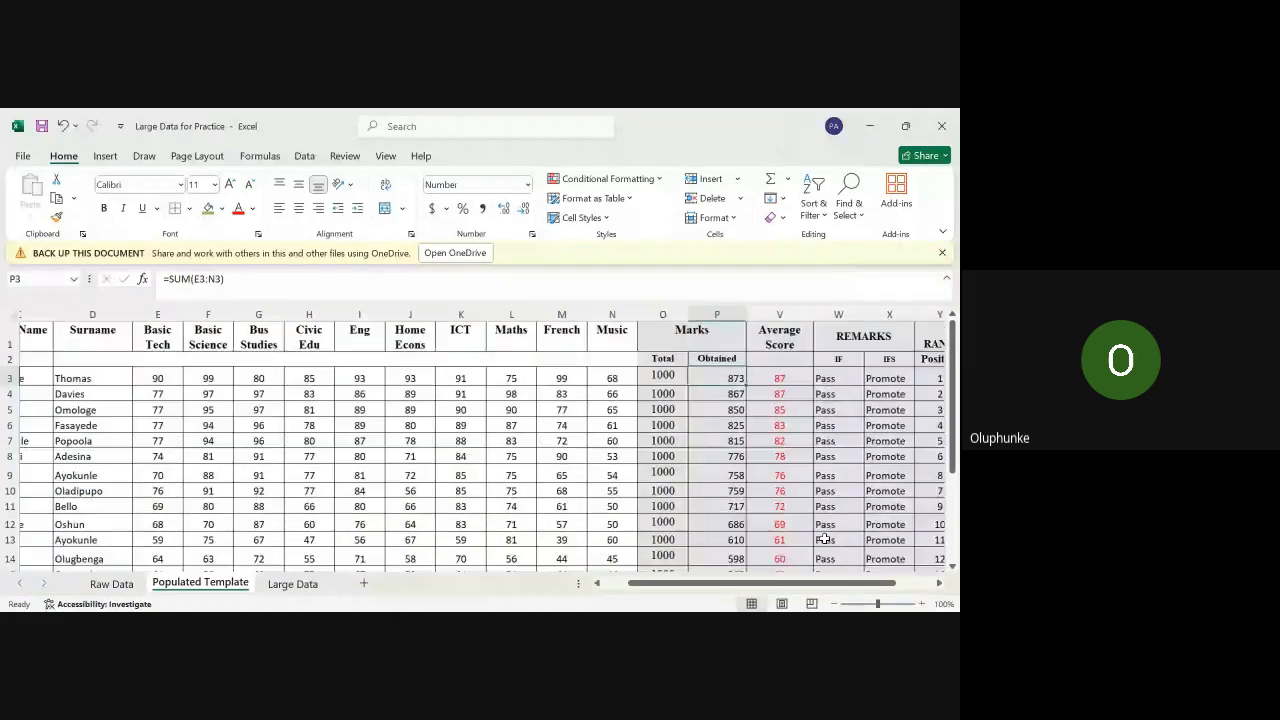
scroll(823, 539, "right", 1)
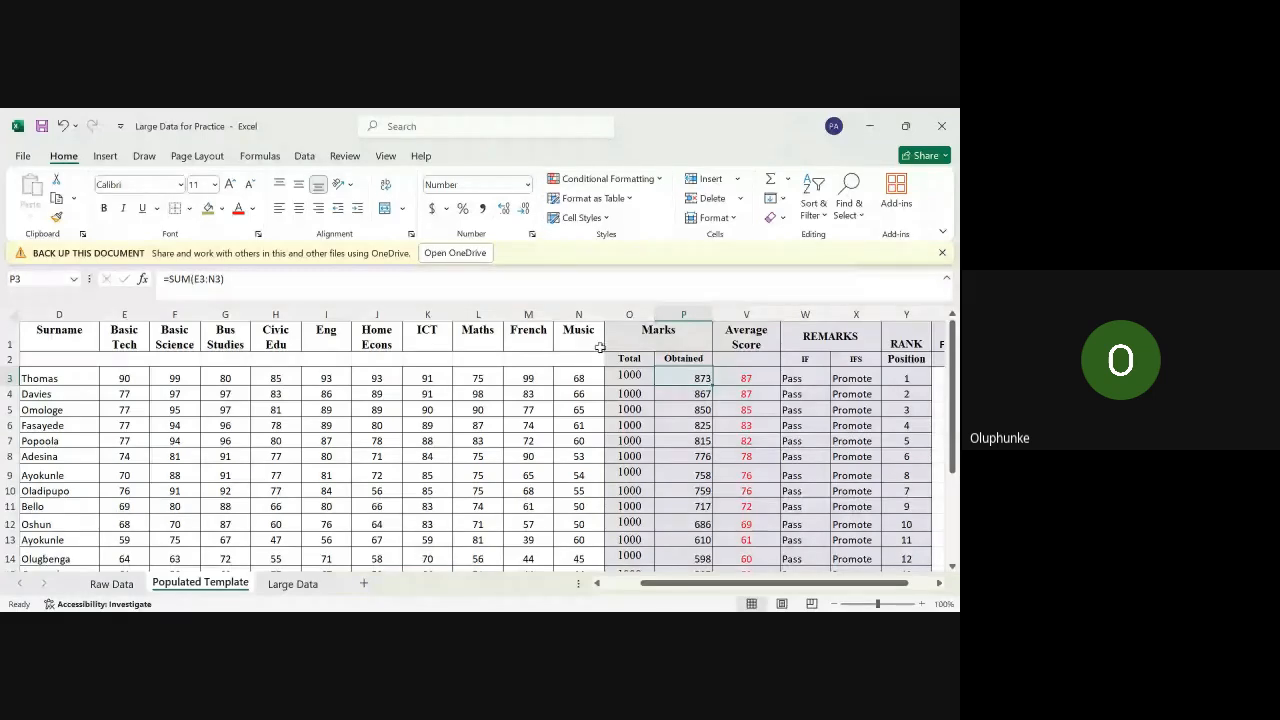
left_click(630, 374)
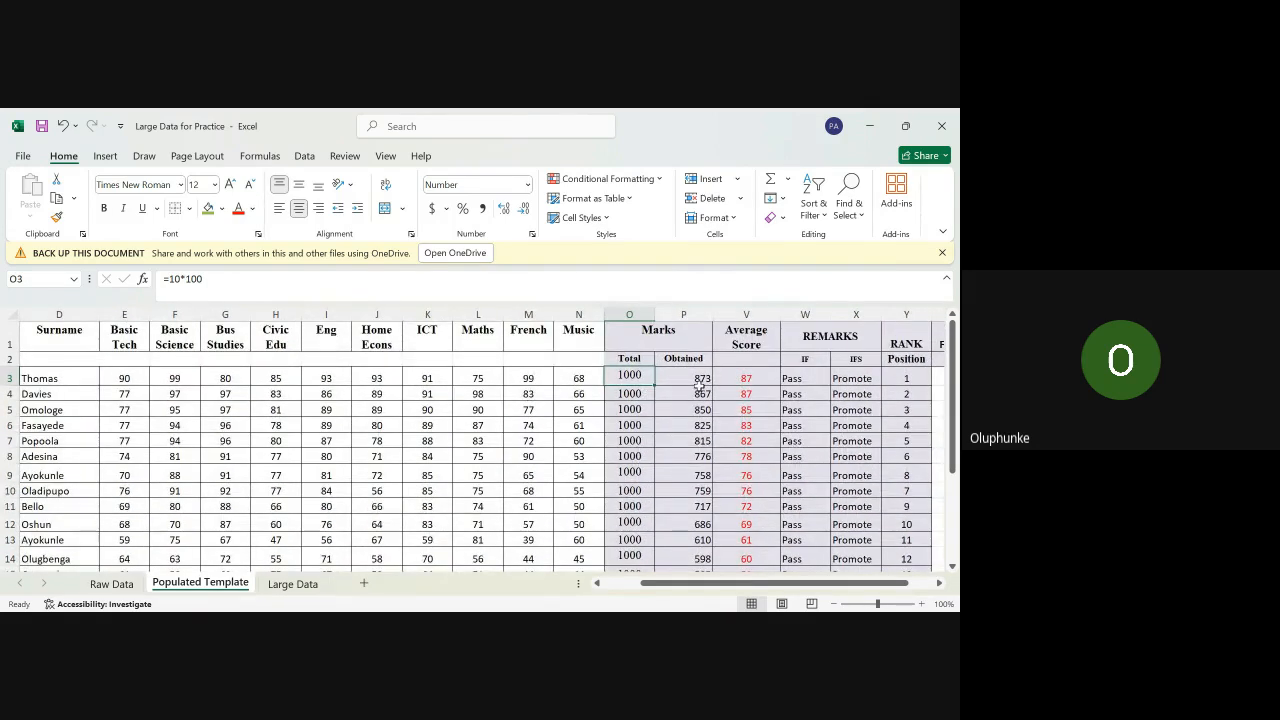
left_click_drag(703, 379, 700, 425)
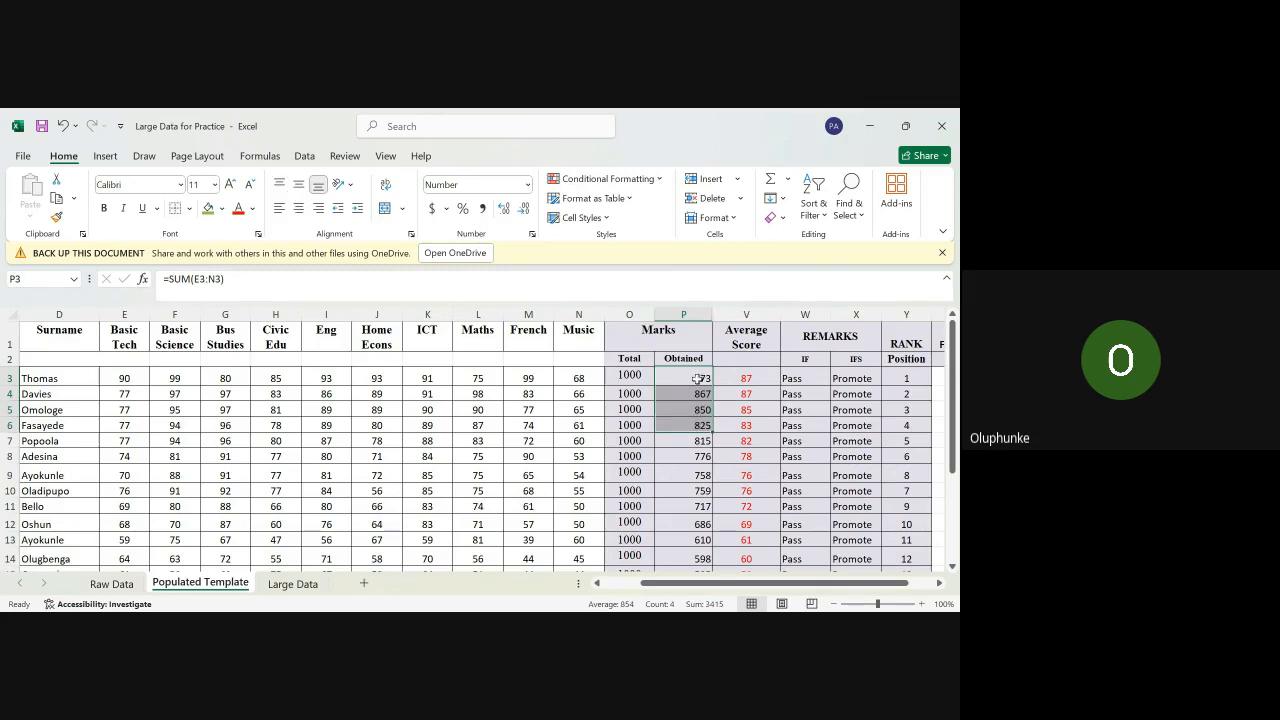
left_click(697, 374)
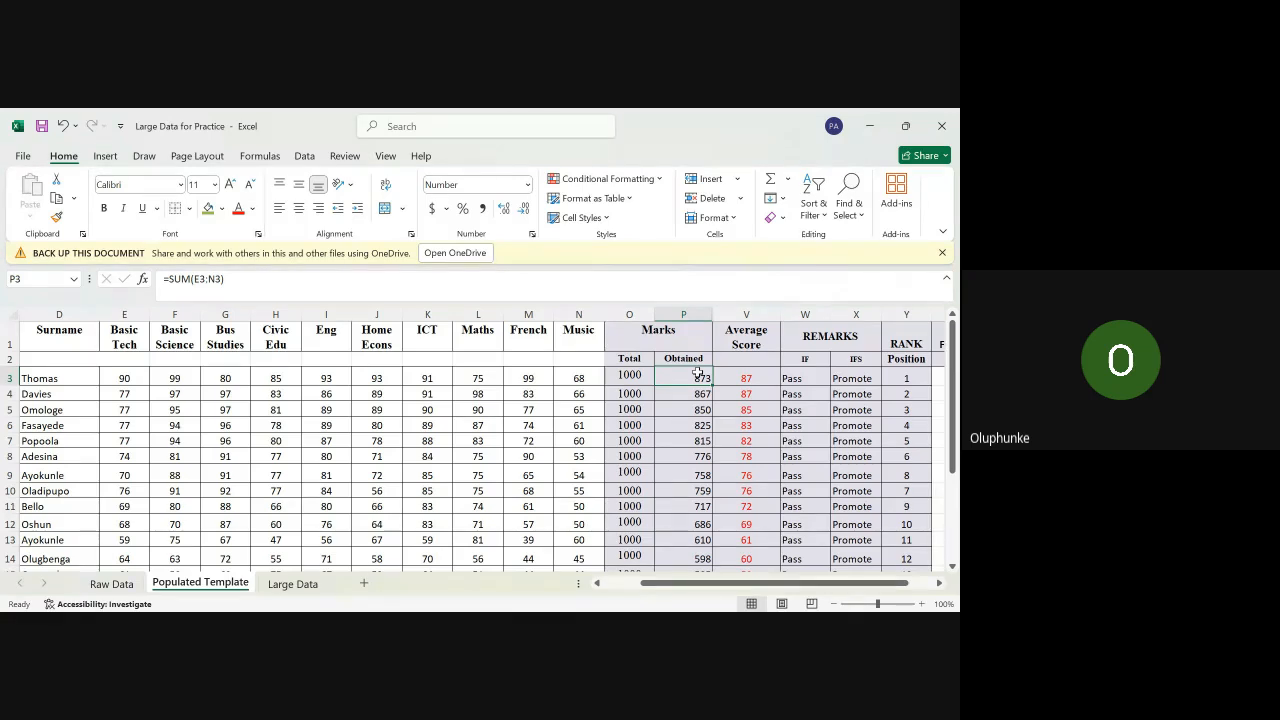
Step: Move the first student's scores from Bus Studies to Music (G3:N3) into the blank row starting at cell I30
left_click(592, 381)
left_click_drag(592, 381, 218, 388)
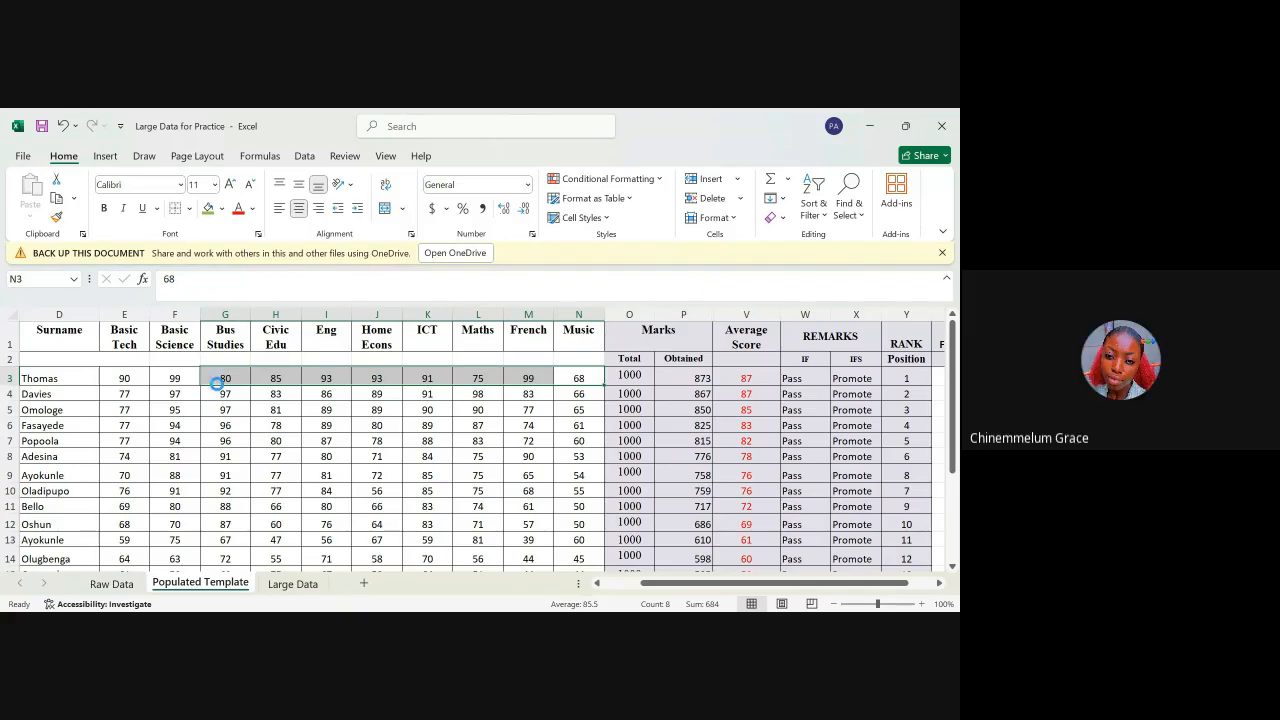
key("ctrl+c")
scroll(304, 520, "down", 5)
left_click(304, 520)
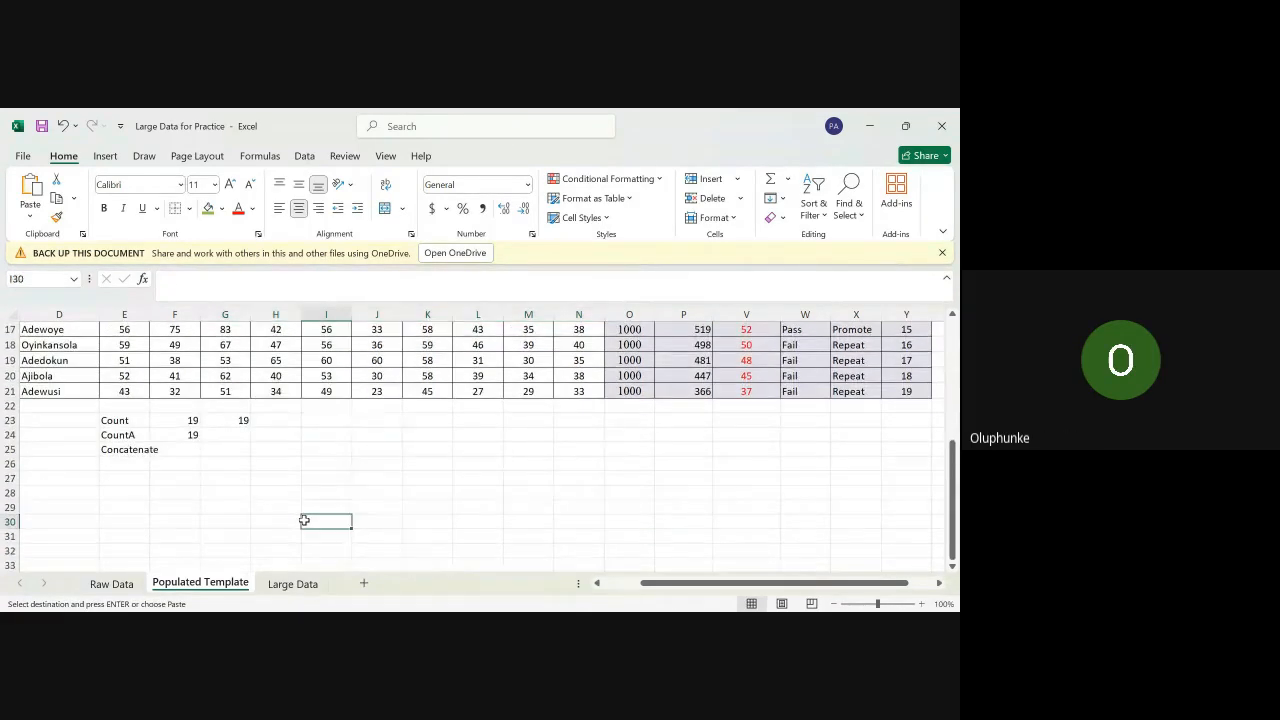
scroll(304, 520, "up", 6)
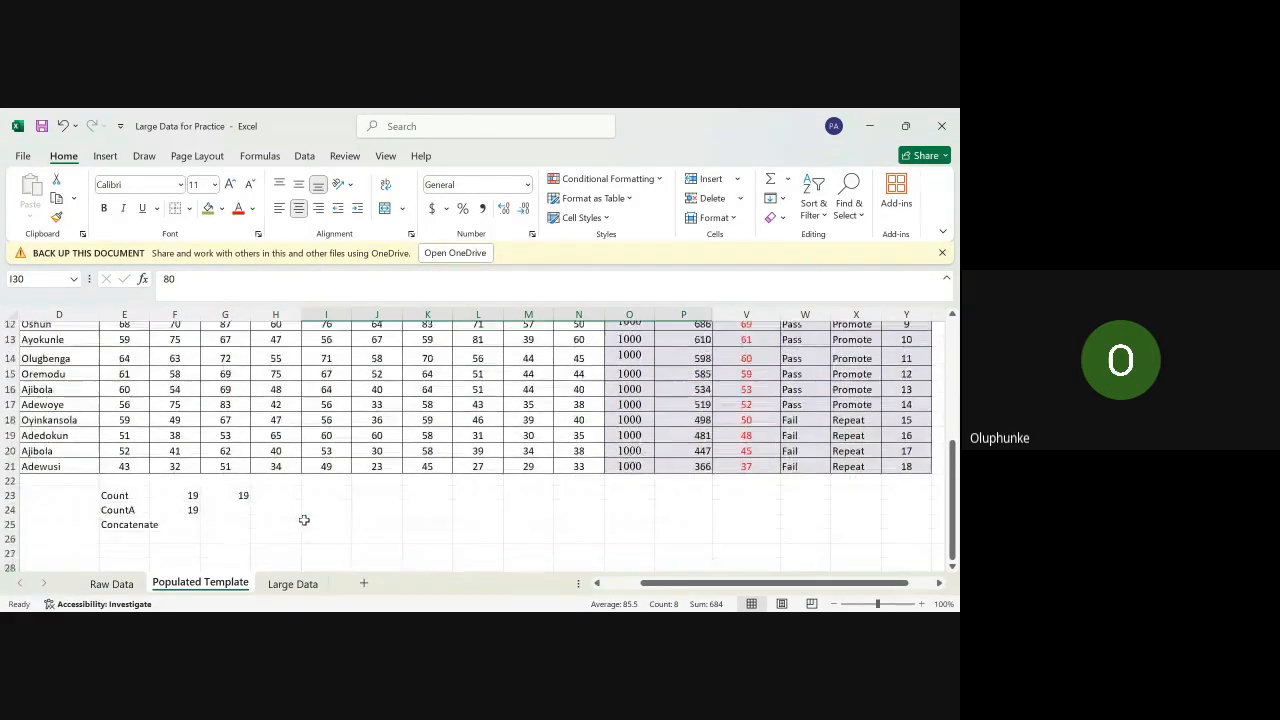
left_click(433, 436)
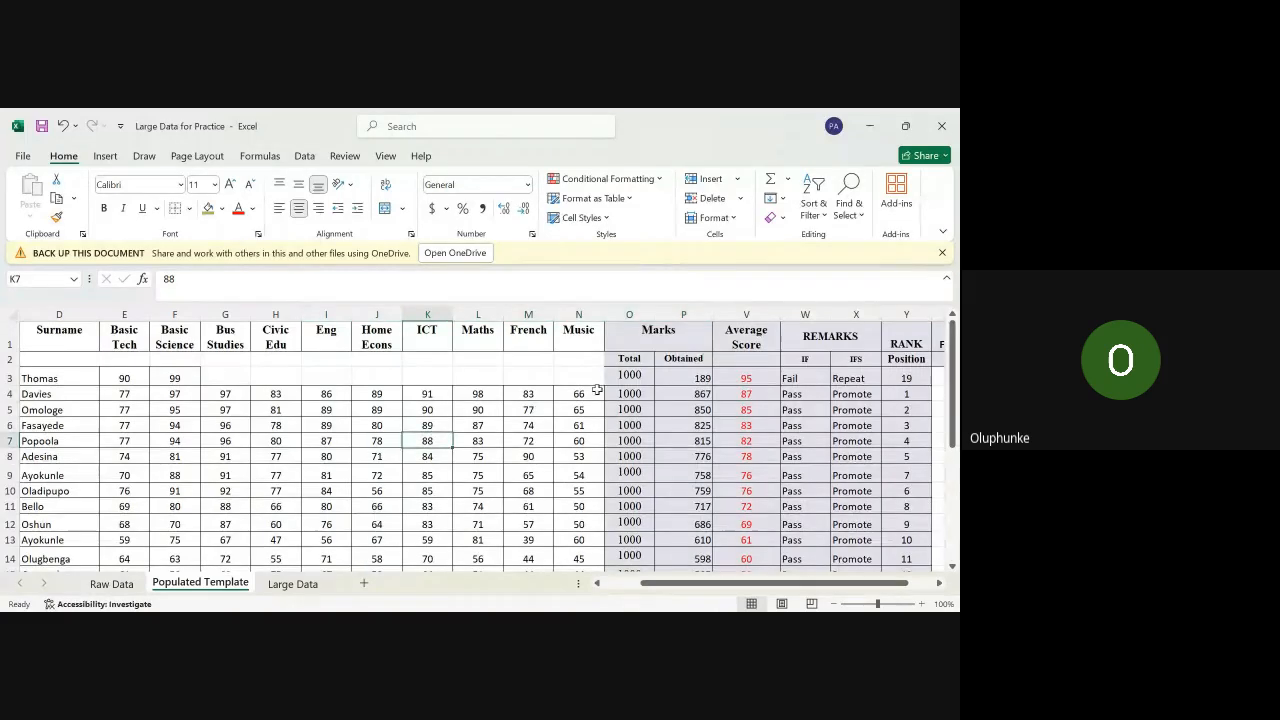
Step: Clear the second student's scores in H4:N4 and check the Average Score formulas in V4 and V3
left_click_drag(584, 394, 260, 394)
scroll(260, 394, "down", 6)
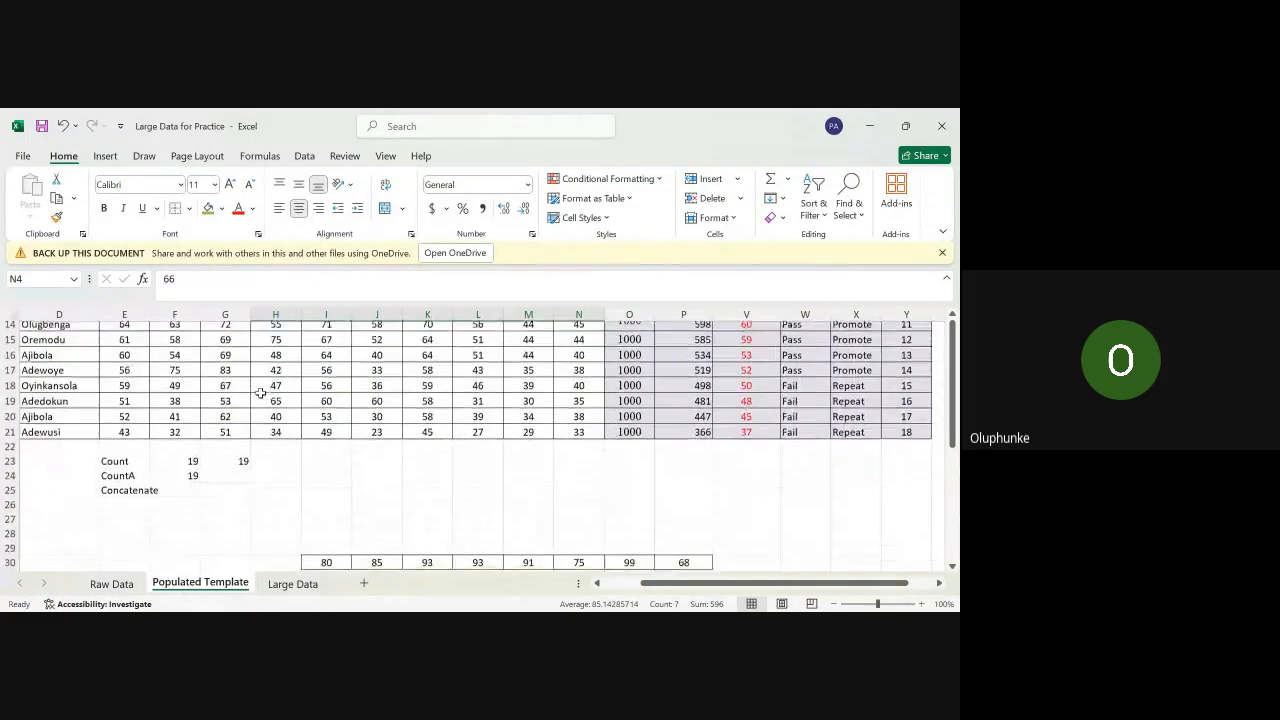
scroll(260, 394, "up", 4)
scroll(260, 394, "up", 1)
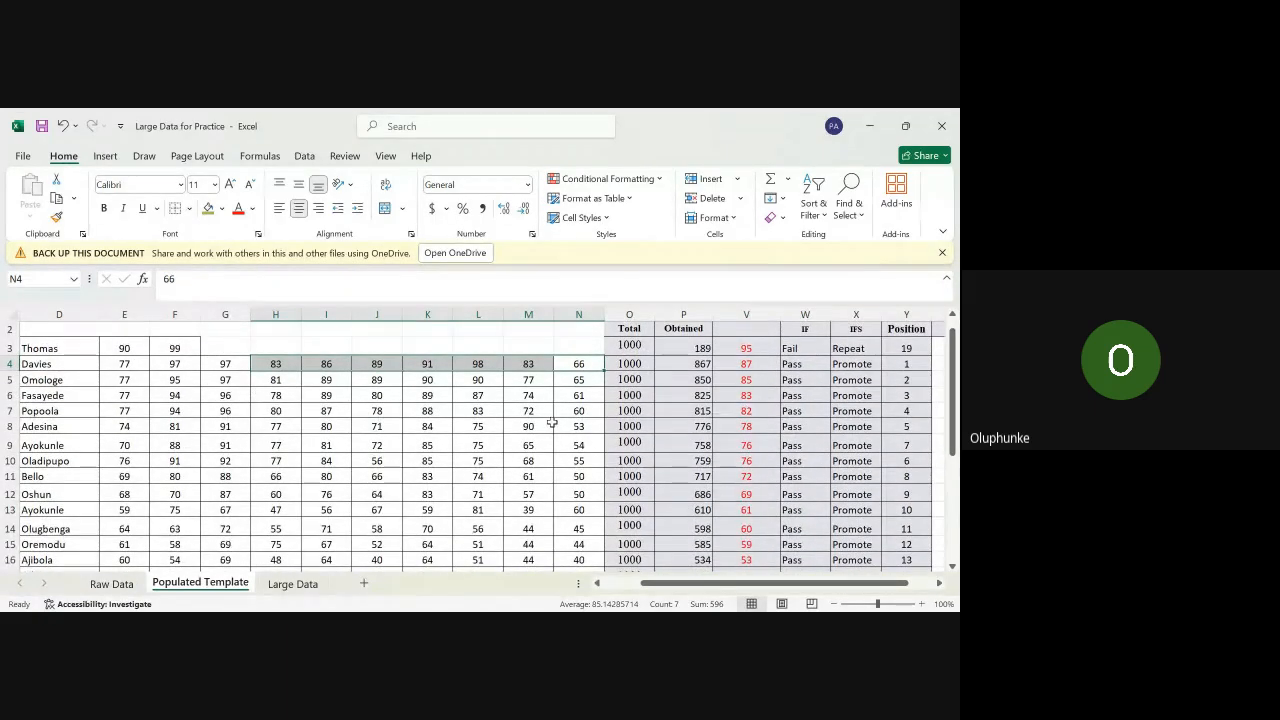
key("Delete")
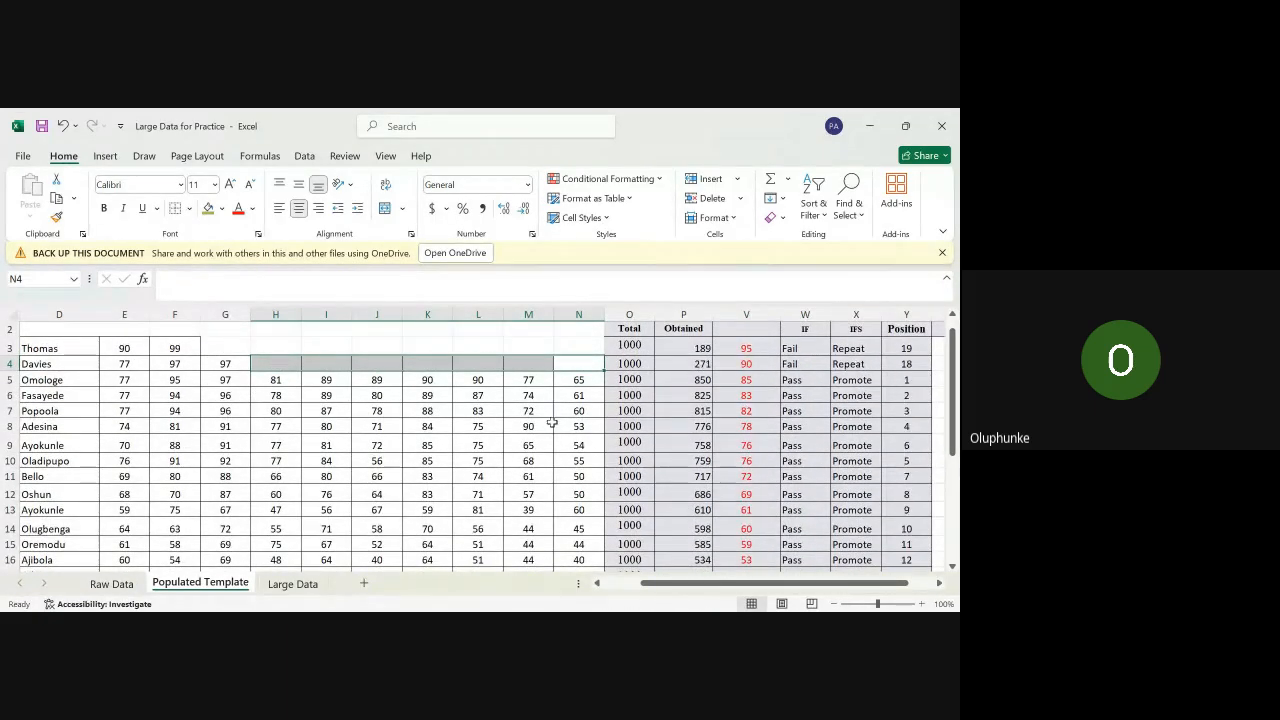
left_click(749, 363)
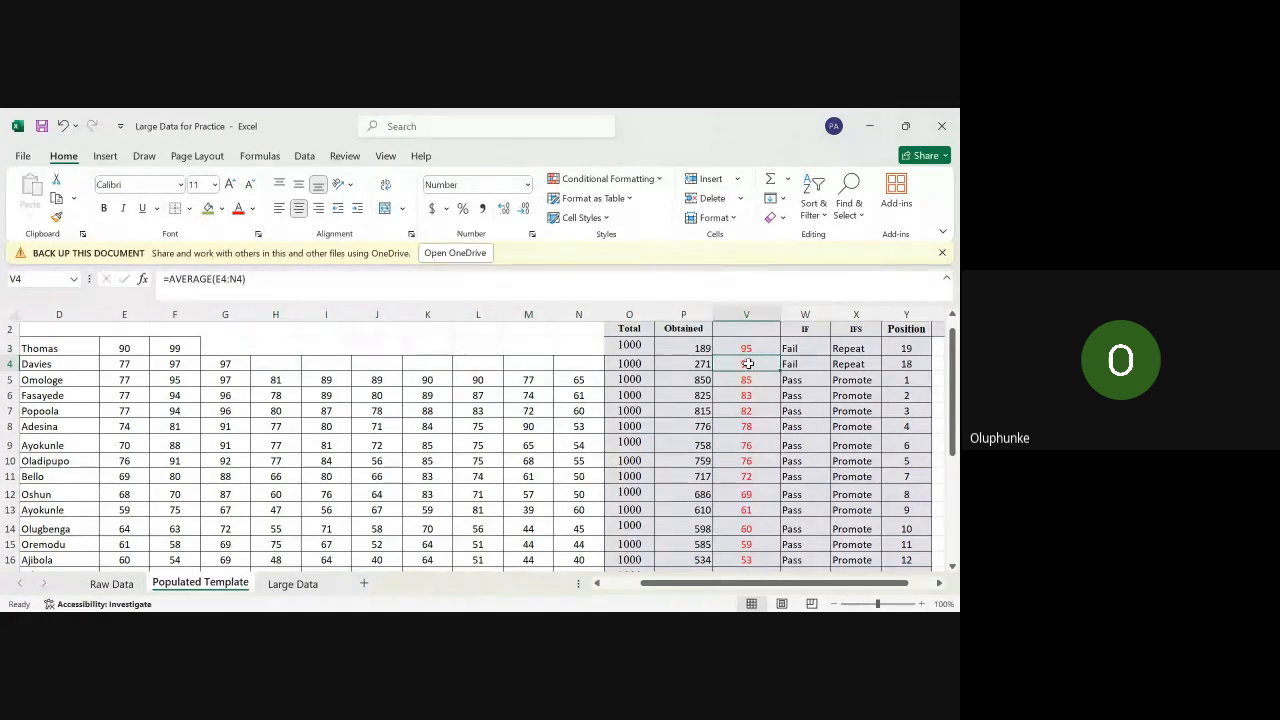
left_click(747, 346)
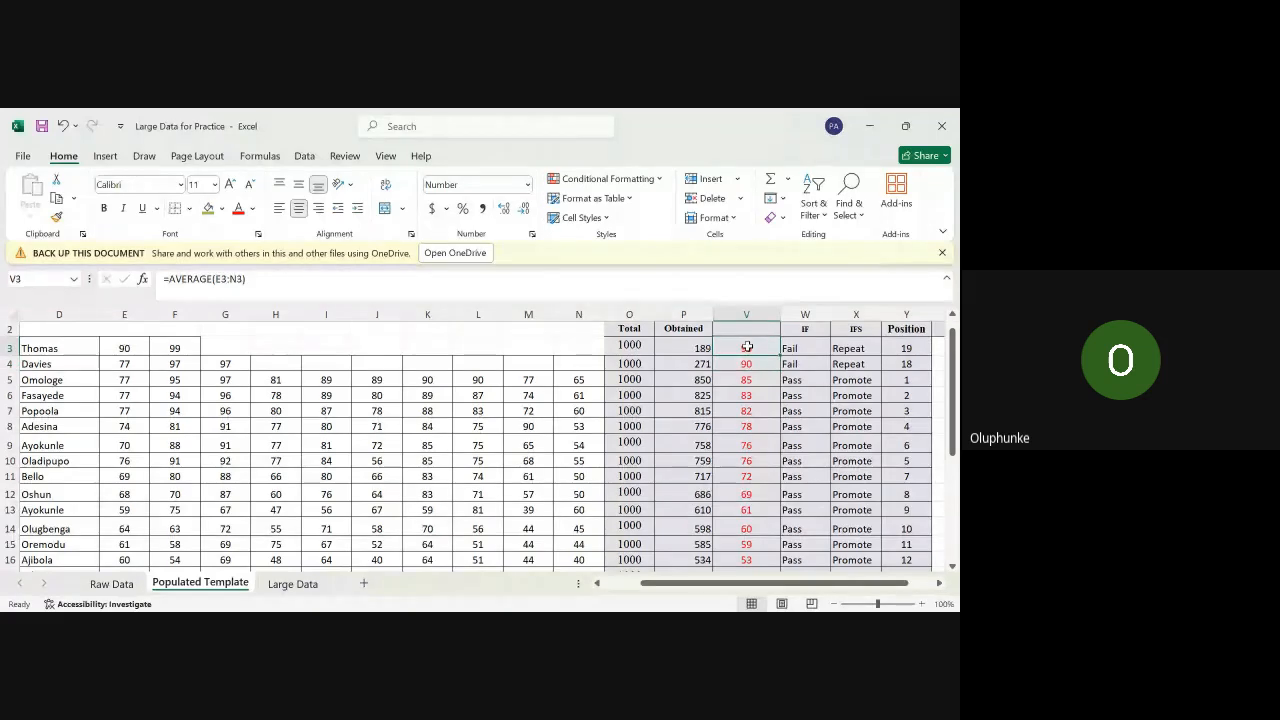
Step: Open the Obtained marks formula in P3, try inserting a reference to G3, and restore it to =SUM(E3:N3)
double_click(683, 348)
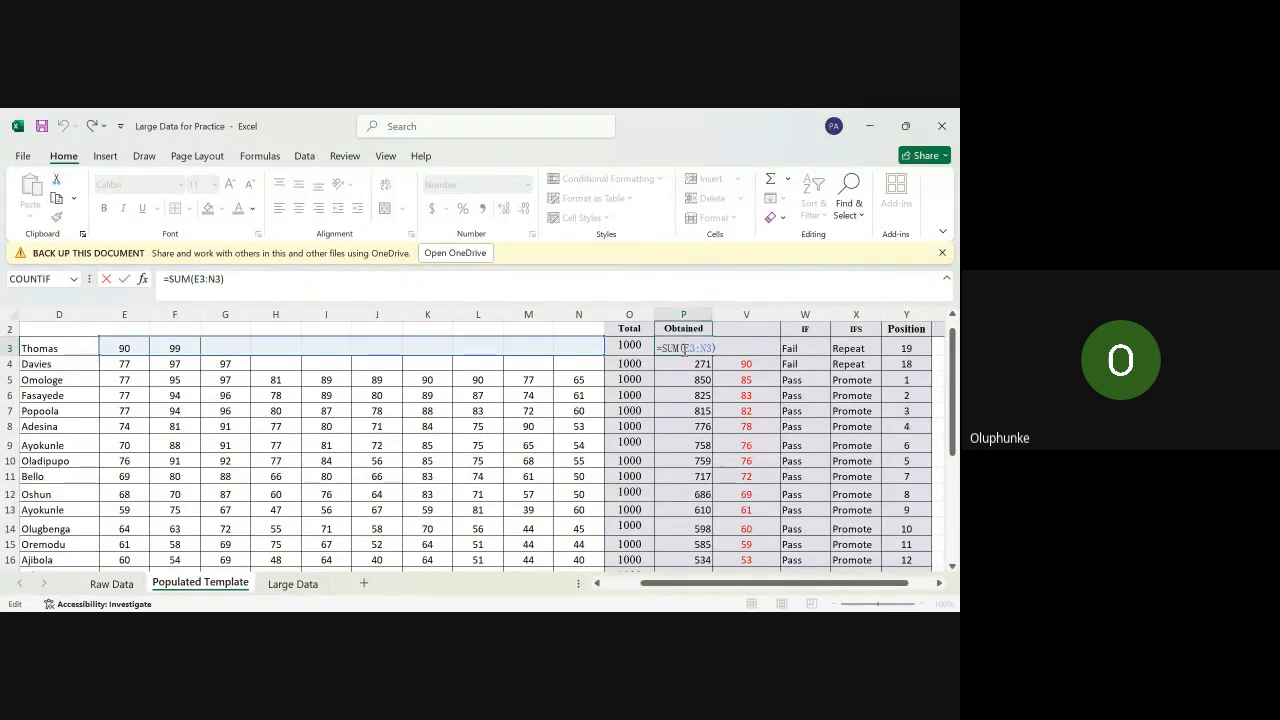
left_click(222, 348)
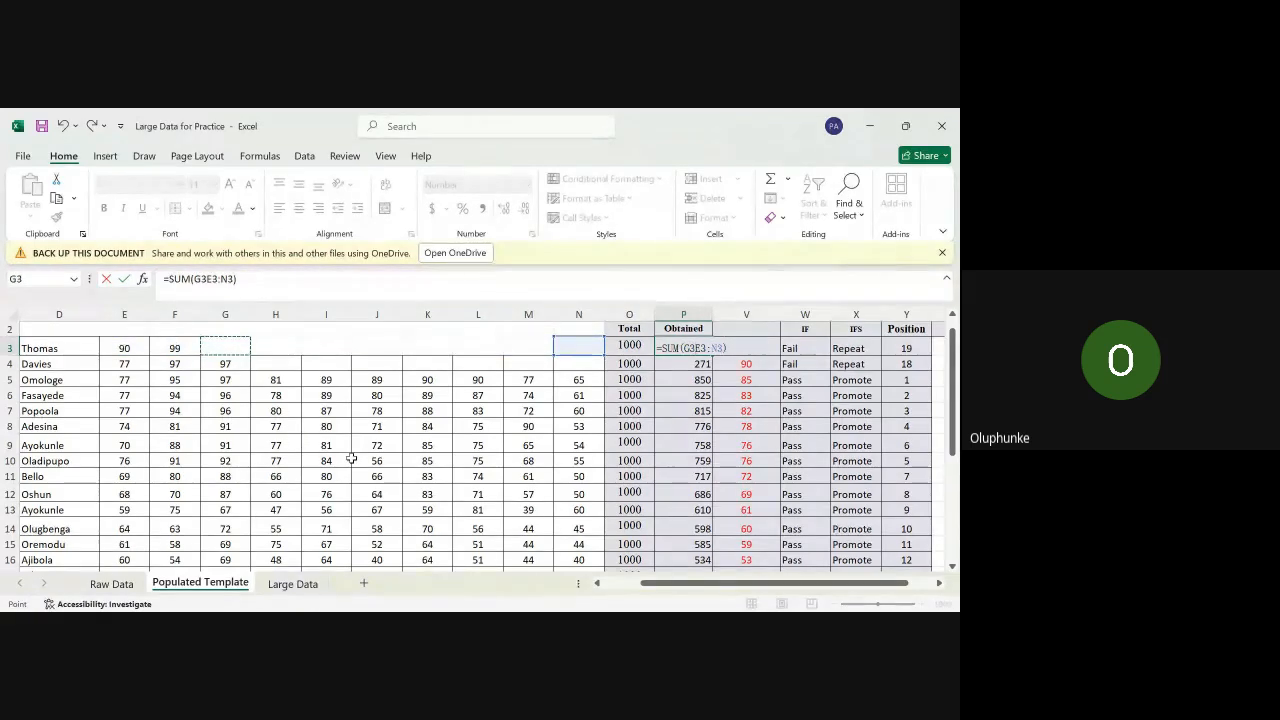
key("BackSpace")
key("BackSpace")
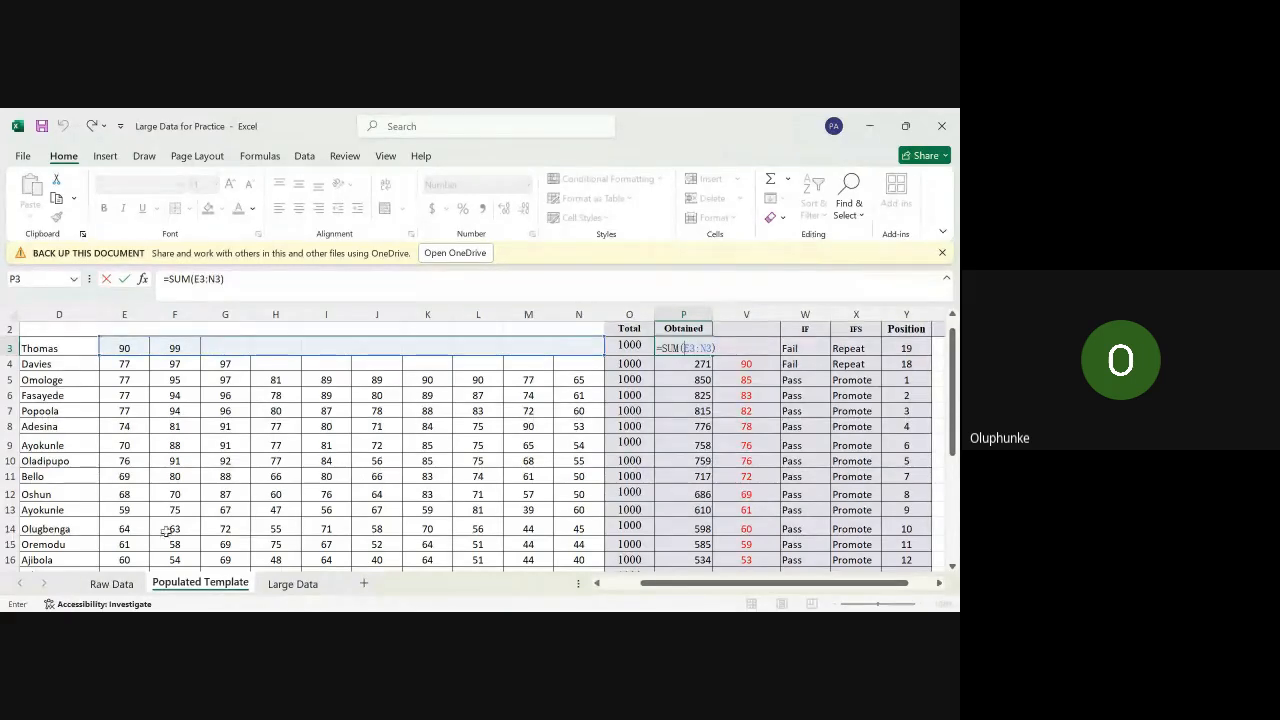
key("ctrl+Return")
Step: Undo the cleared scores in row 4 and the moved scores in row 3, and cancel the pending cut
key("ctrl+z")
key("ctrl+z")
key("ctrl+z")
key("ctrl+z")
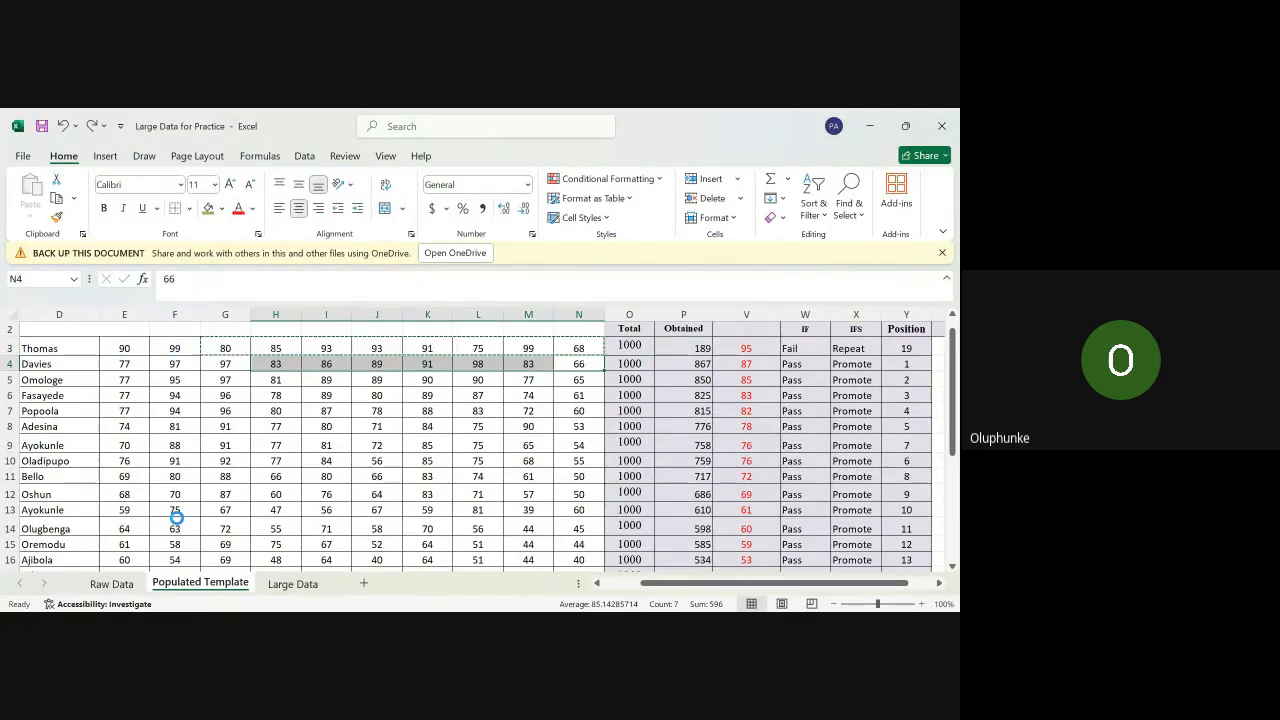
scroll(177, 519, "up", 5)
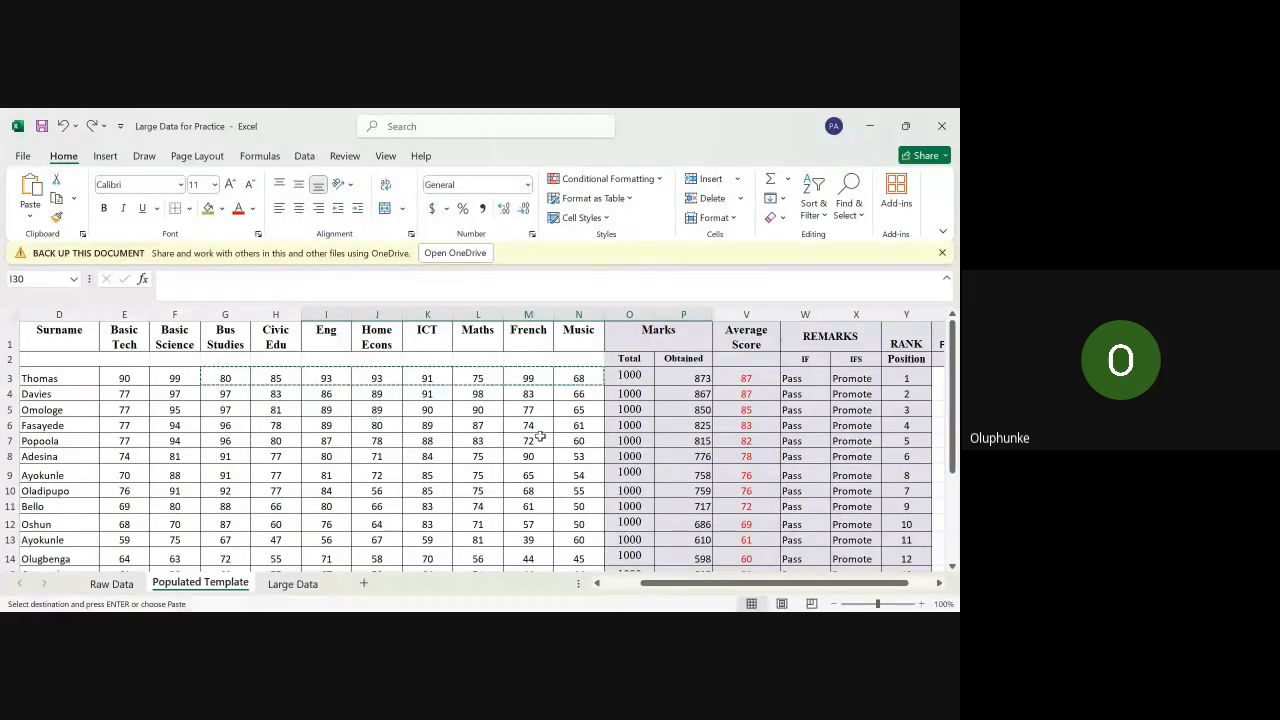
scroll(540, 430, "down", 7)
key("Escape")
left_click(530, 403)
scroll(530, 408, "up", 7)
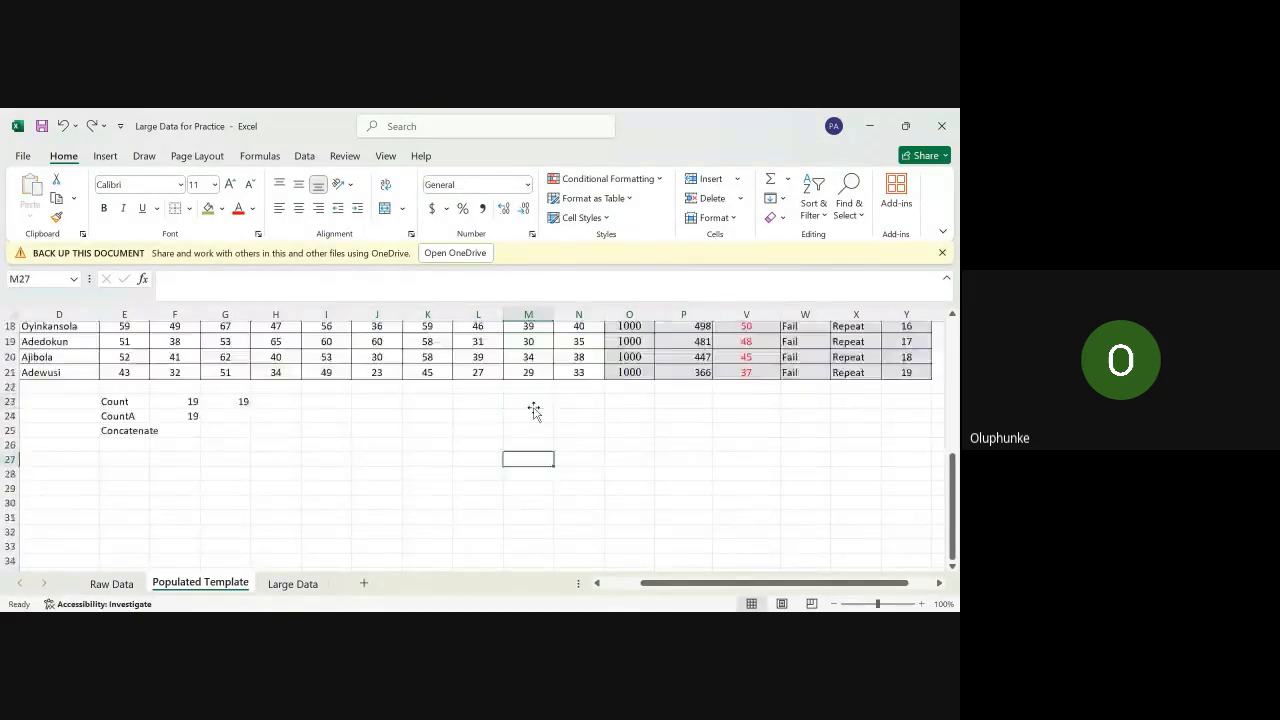
Step: Move the first student's scores from G3:N3 to I24:P24 and check the Obtained marks formula in P3
left_click_drag(588, 378, 212, 370)
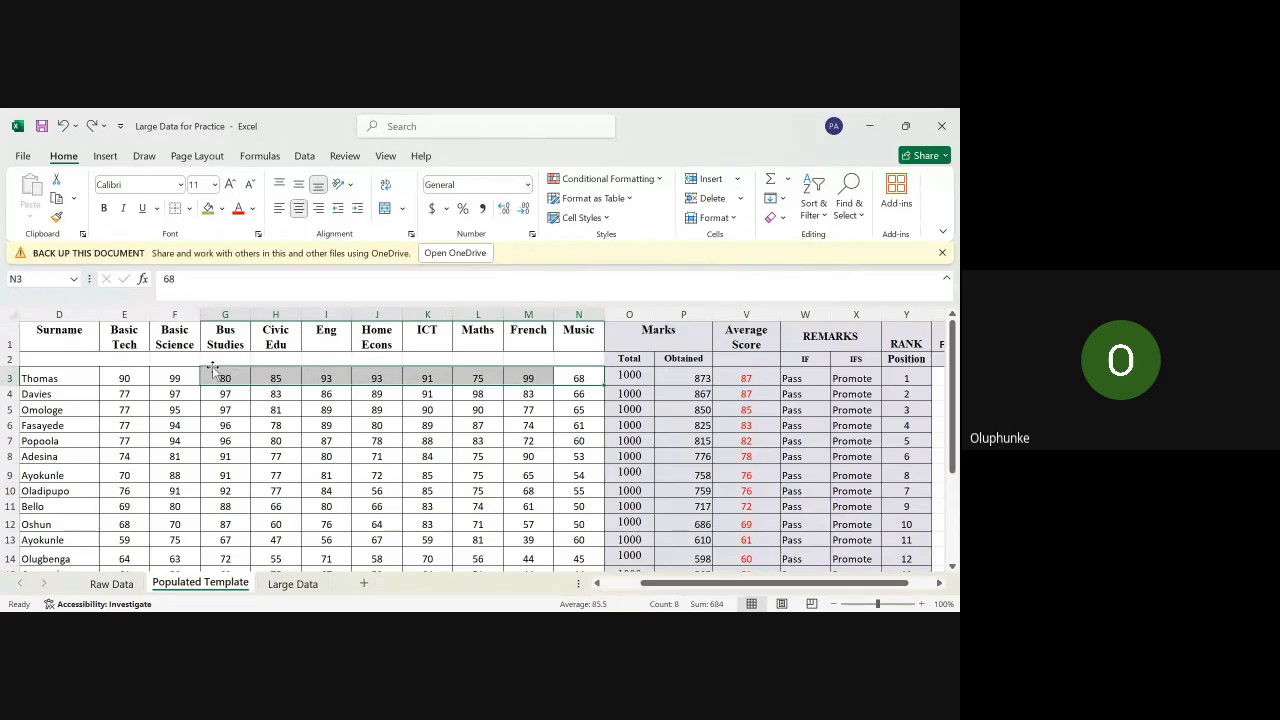
key("ctrl+c")
scroll(212, 370, "down", 6)
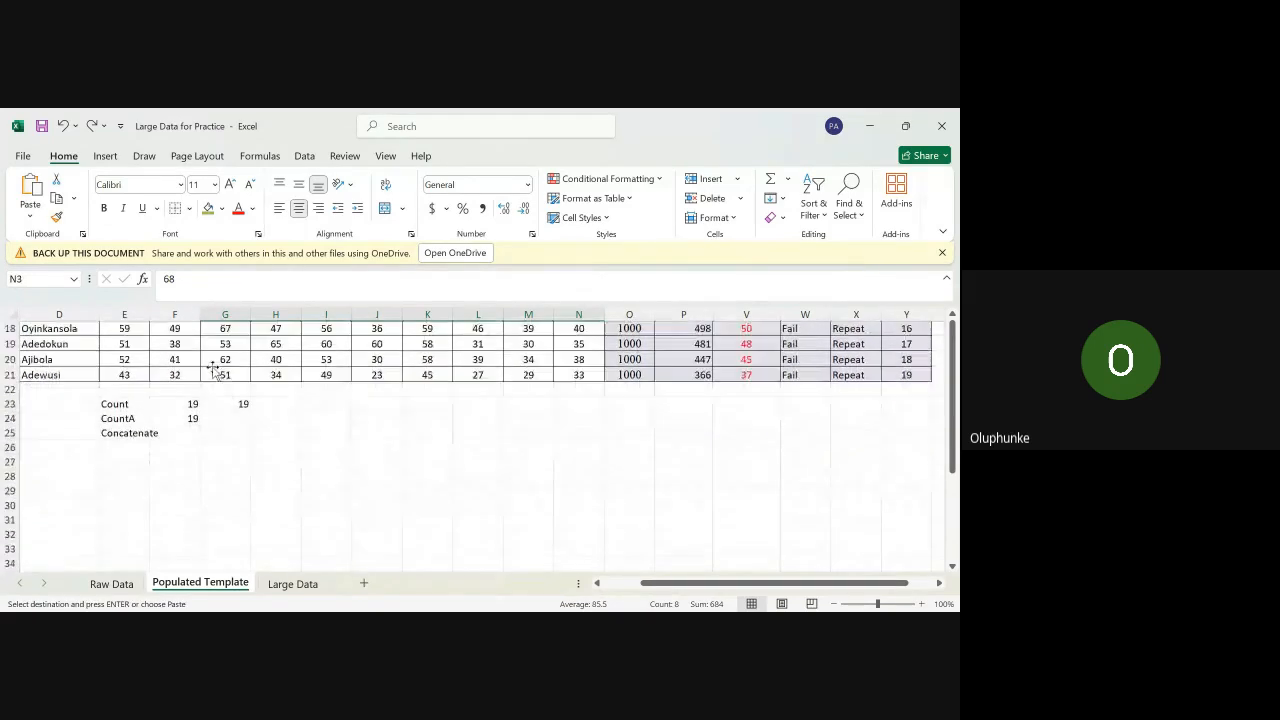
left_click(307, 421)
key("Return")
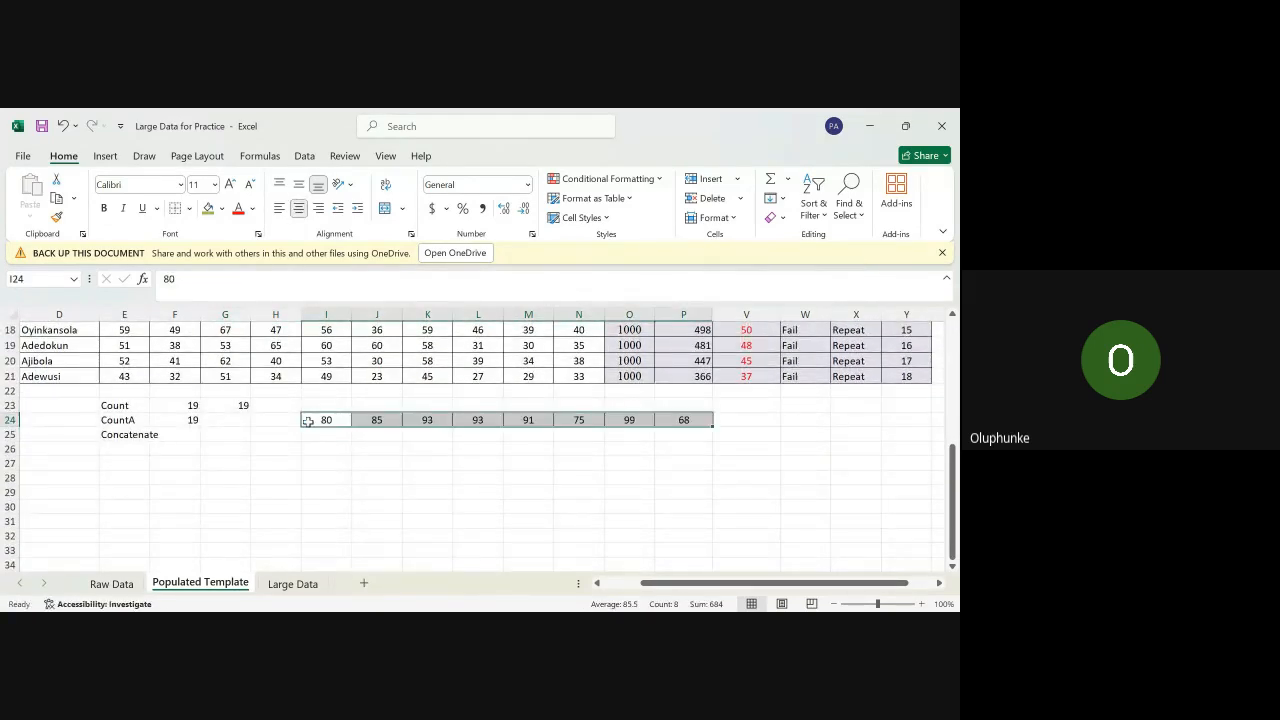
scroll(307, 421, "up", 6)
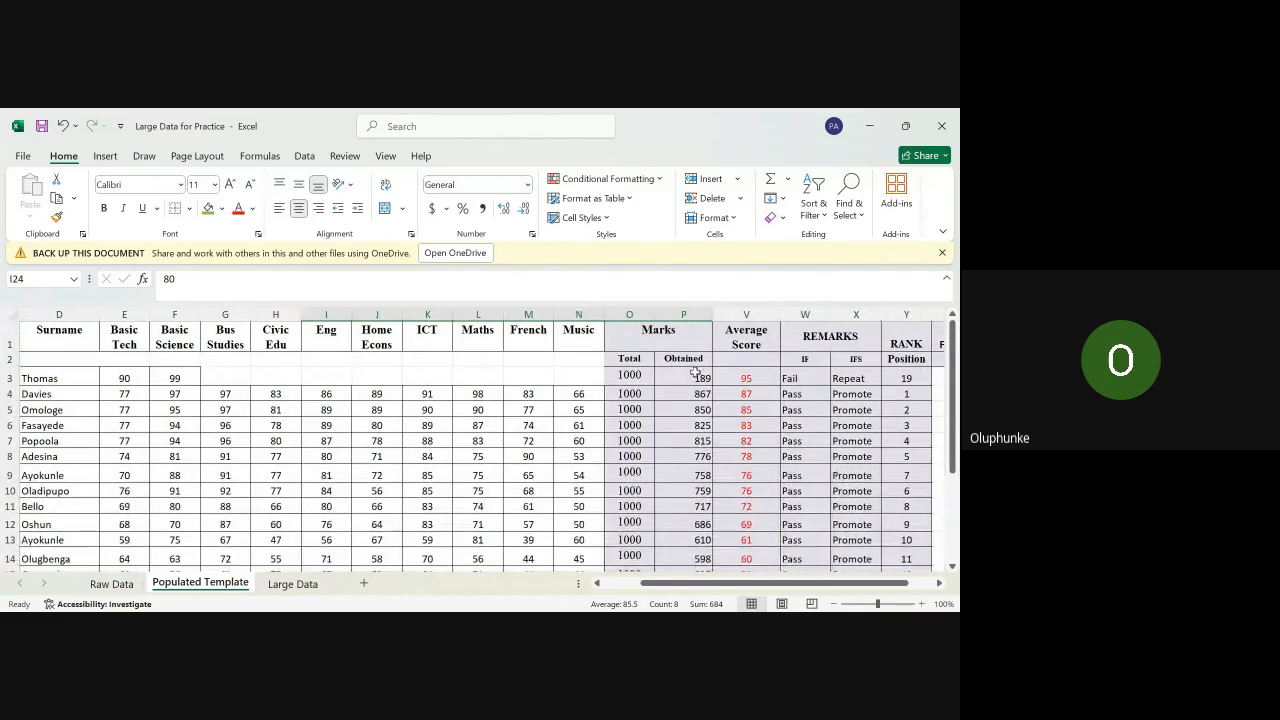
left_click(695, 376)
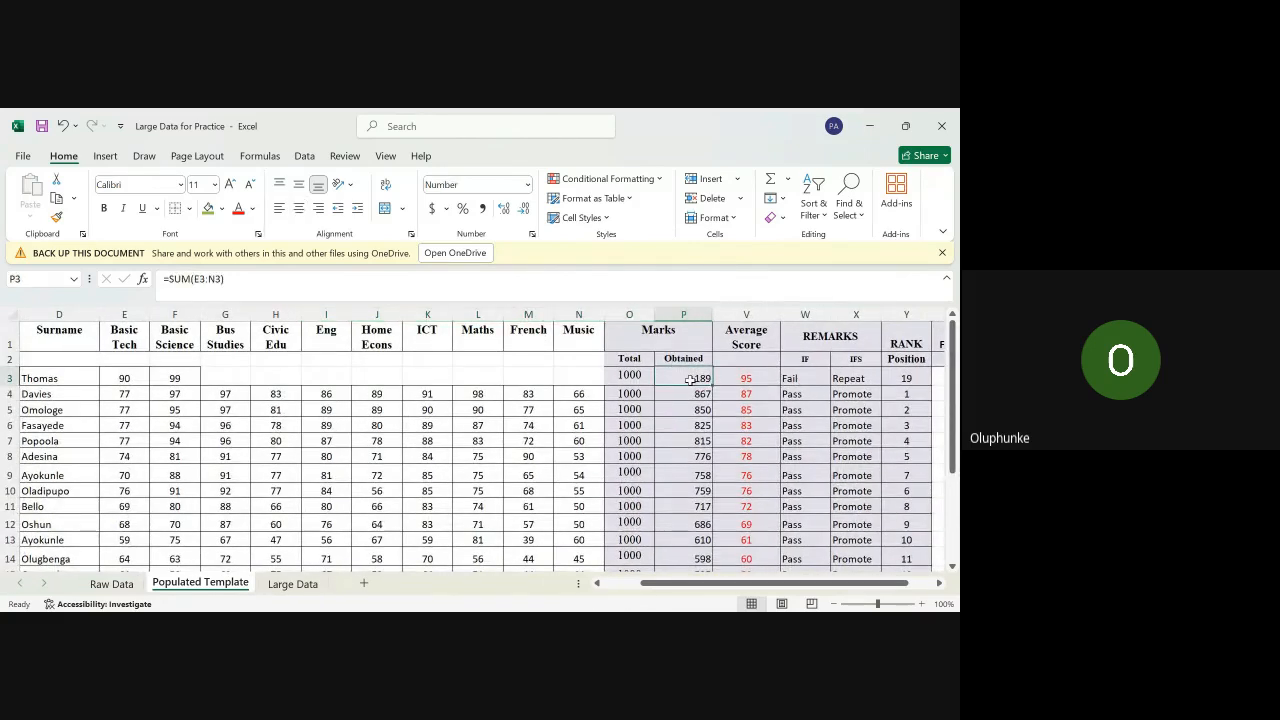
Step: Enter the first student's Bus Studies score of 80 in G3 and Civic Edu score of 85 in H3
left_click(230, 380)
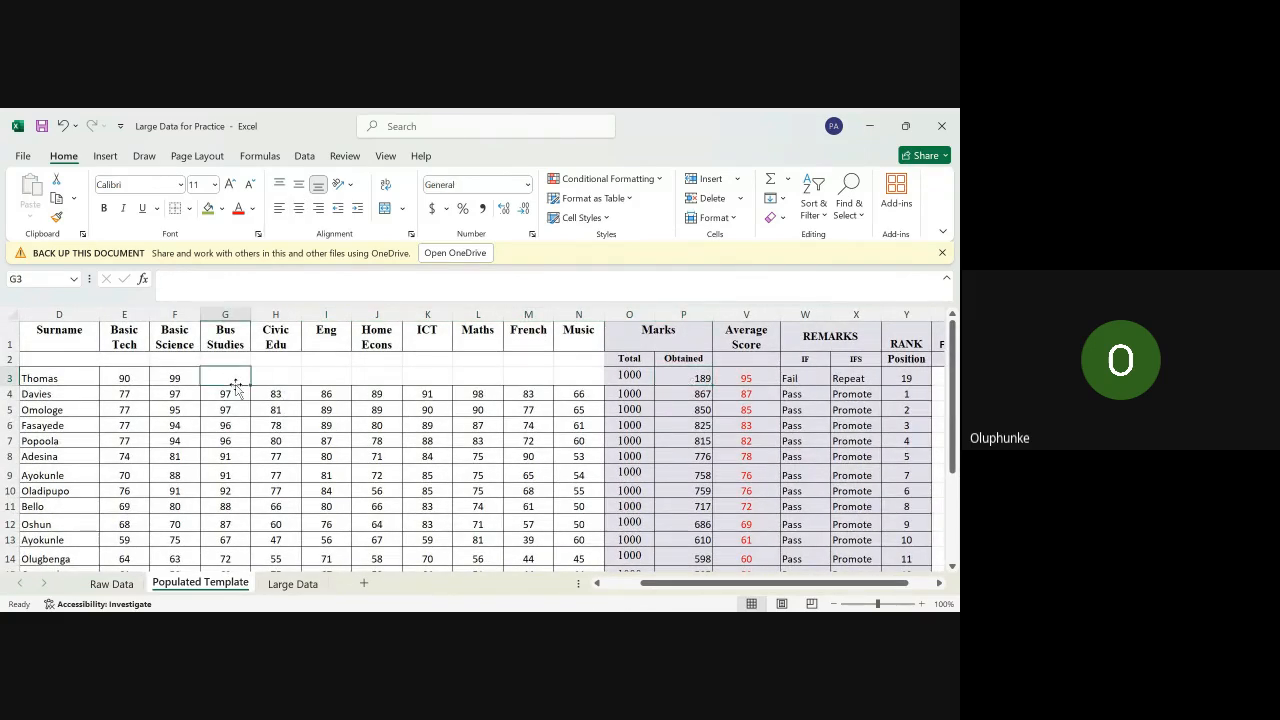
type("80")
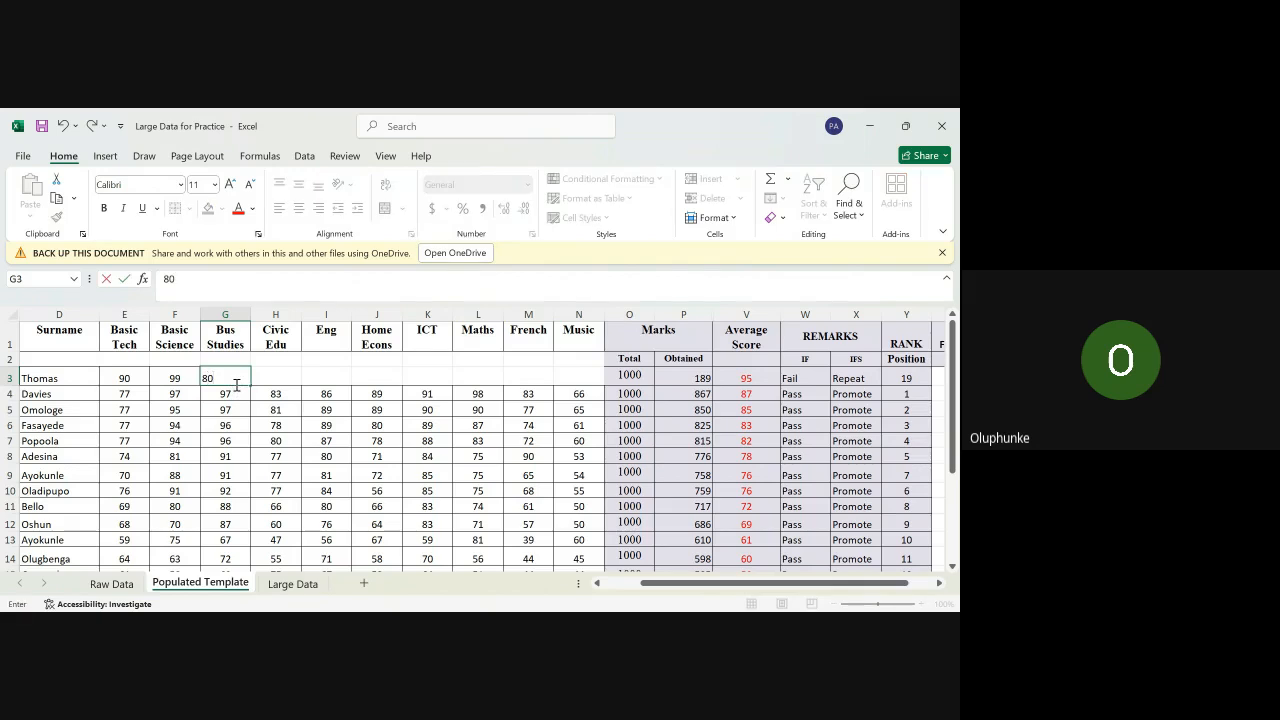
key("Tab")
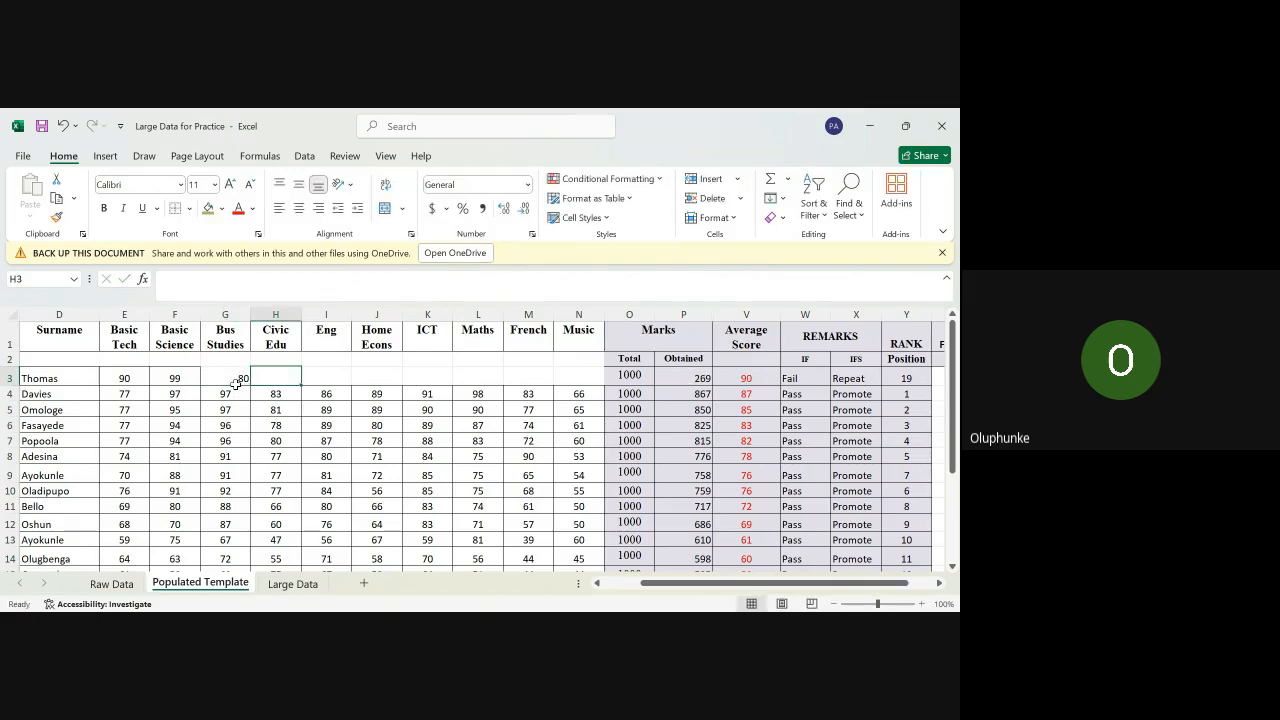
scroll(235, 384, "down", 6)
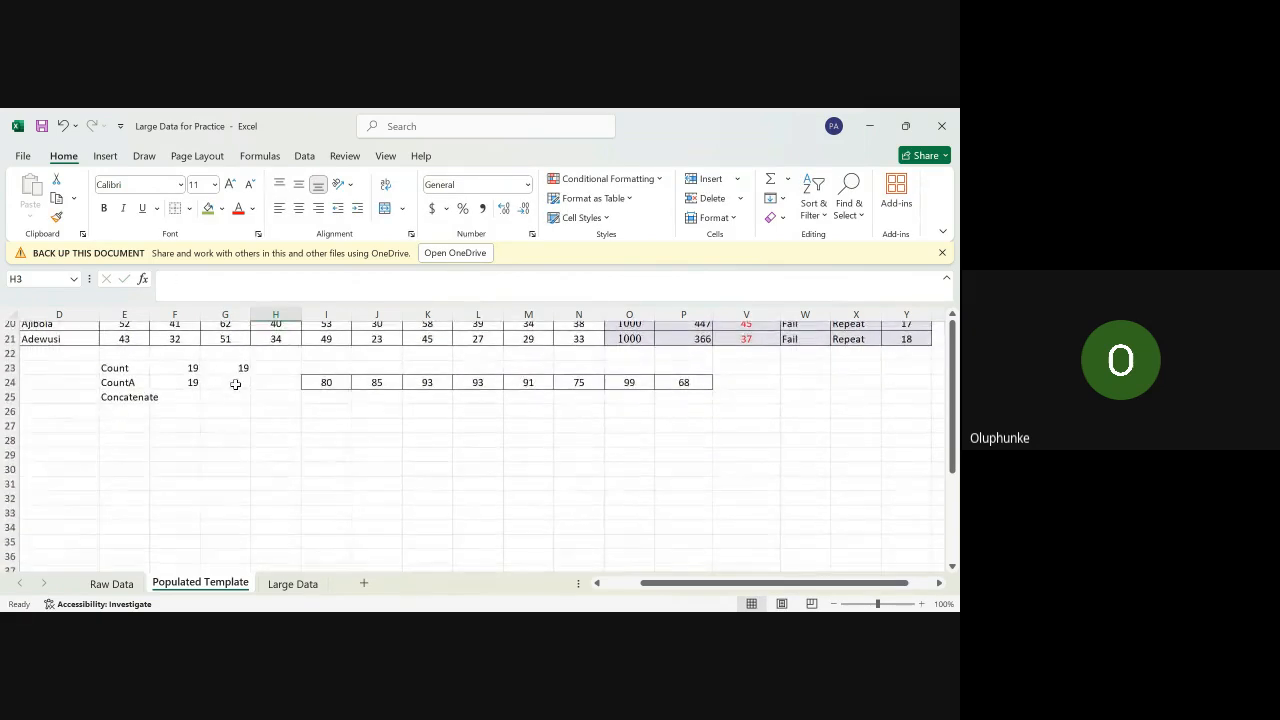
scroll(235, 386, "up", 6)
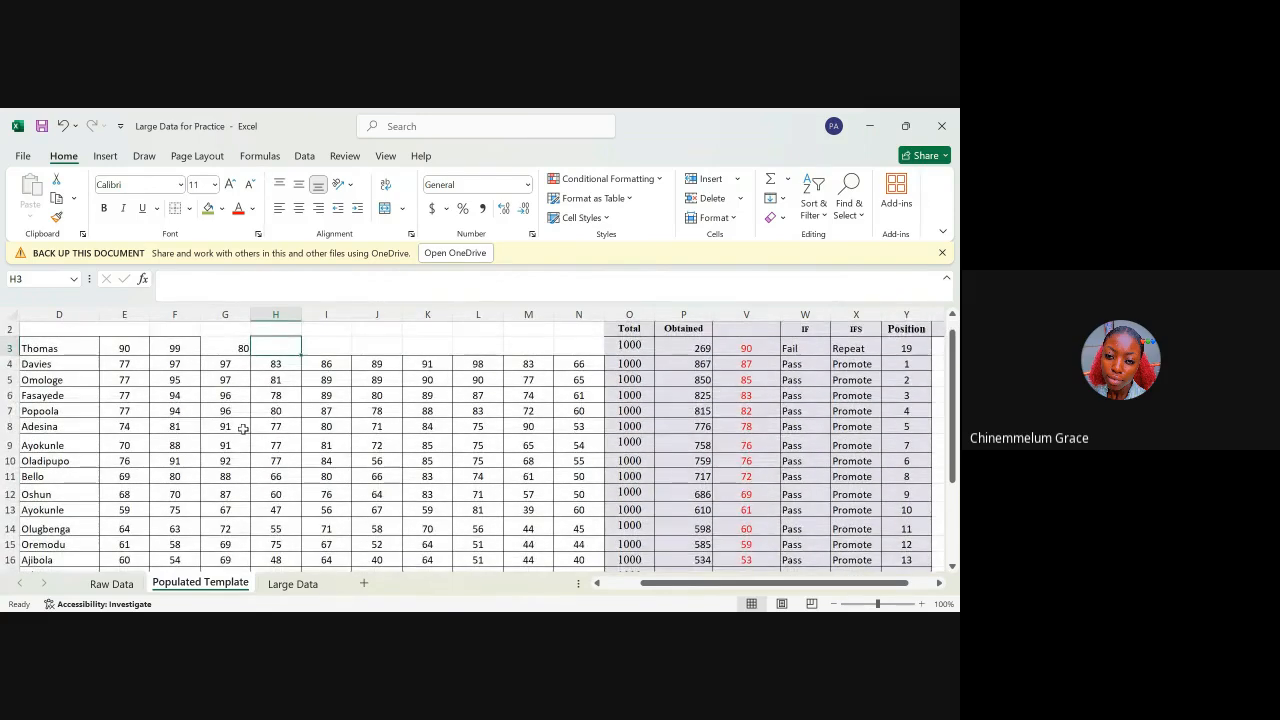
type("85")
key("Return")
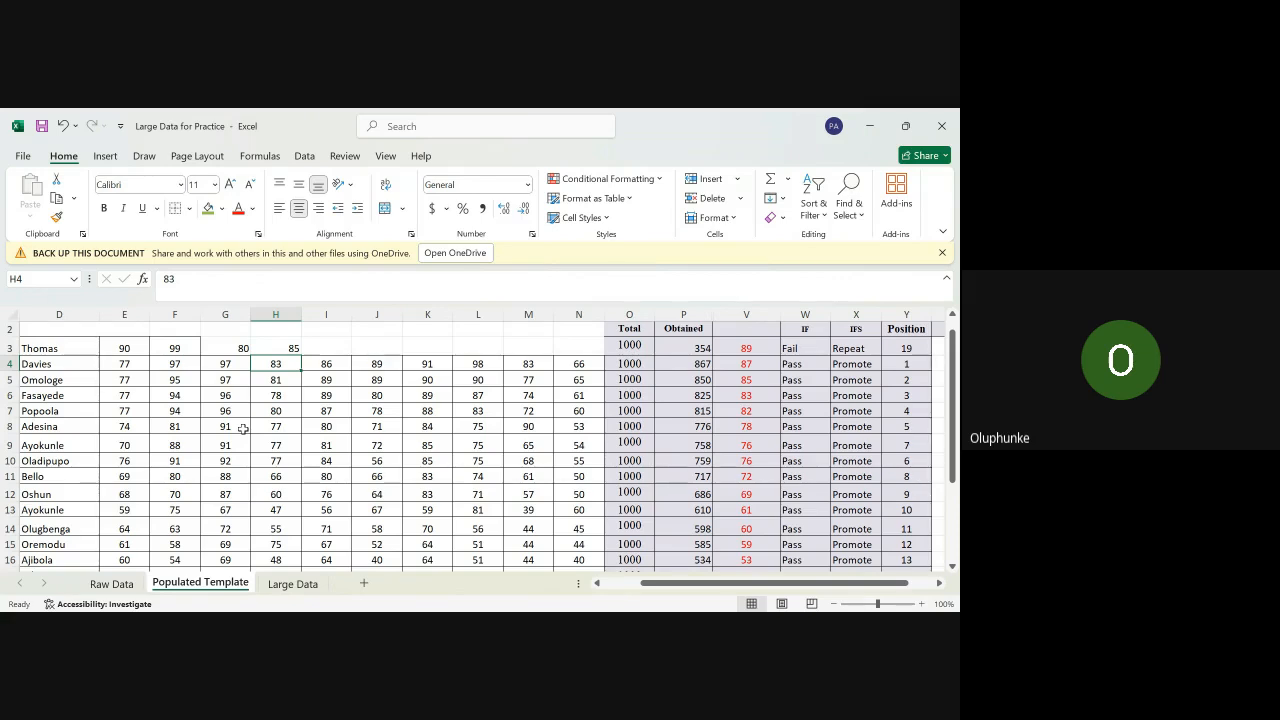
Step: Move the first student's scores from I24:P24 back to G3:N3, replacing the entered Bus Studies and Civic Edu scores
scroll(413, 498, "down", 3)
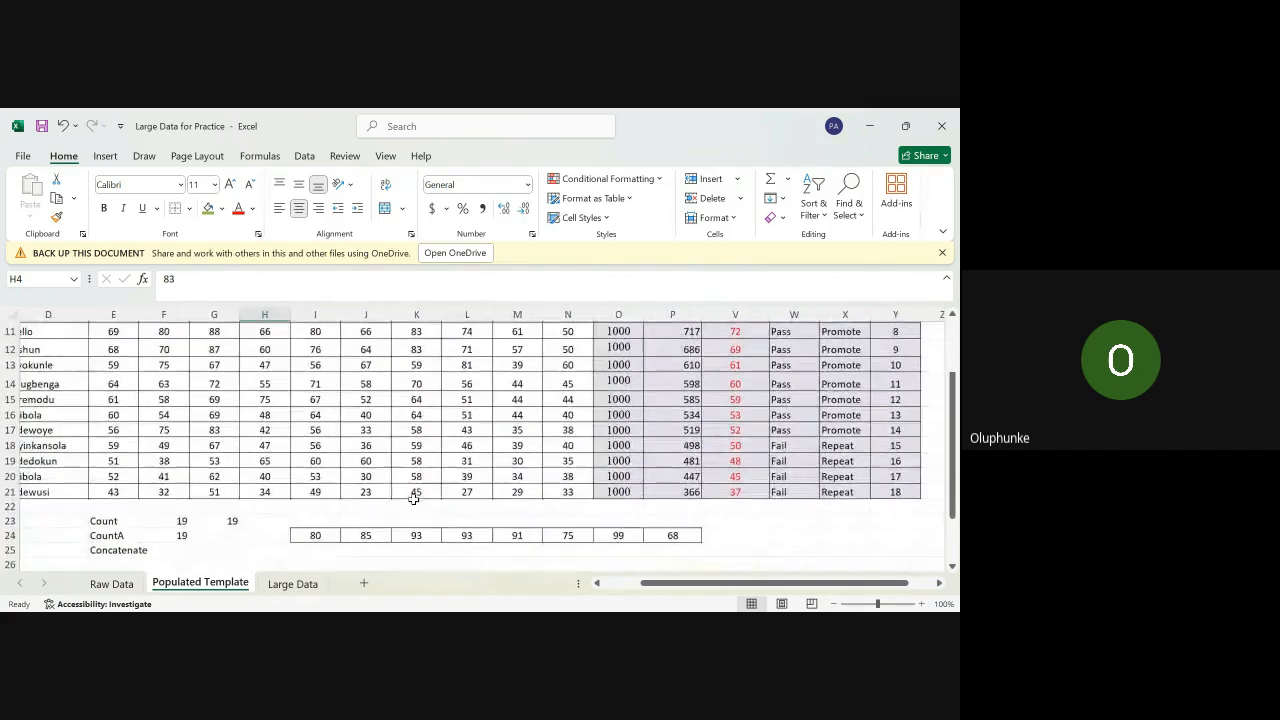
left_click_drag(314, 534, 680, 540)
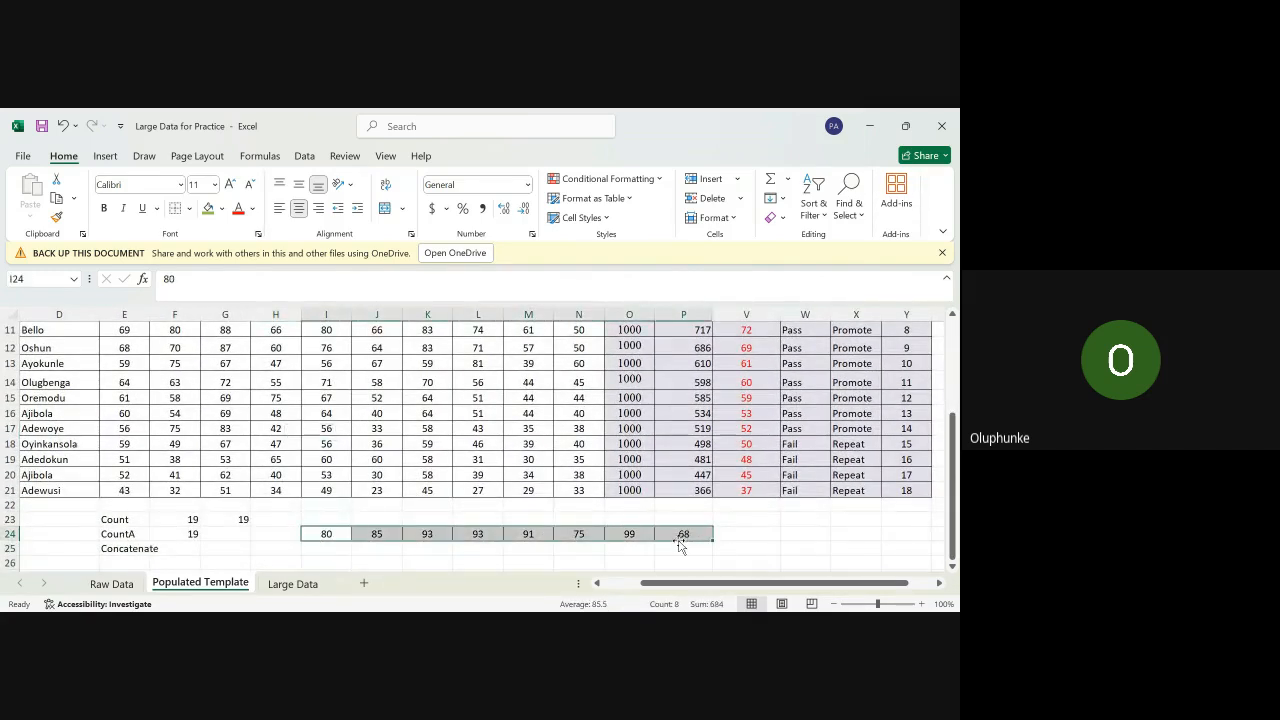
key("ctrl+c")
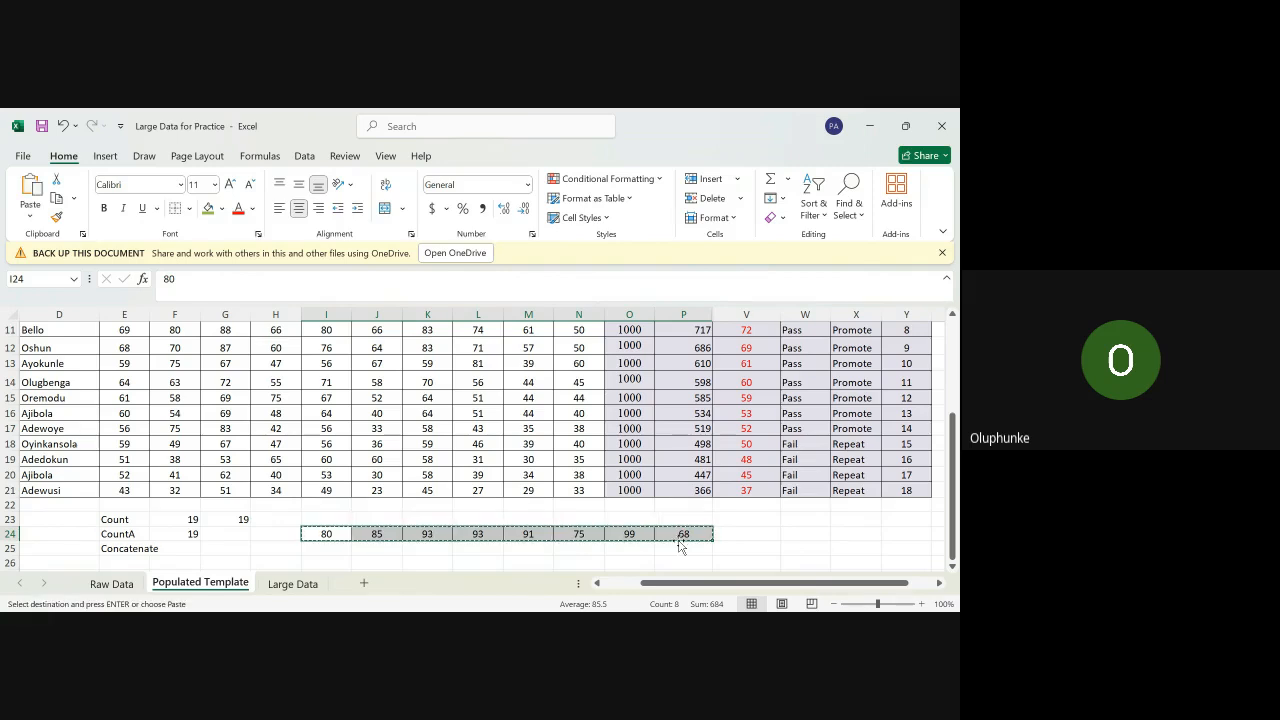
scroll(679, 546, "up", 4)
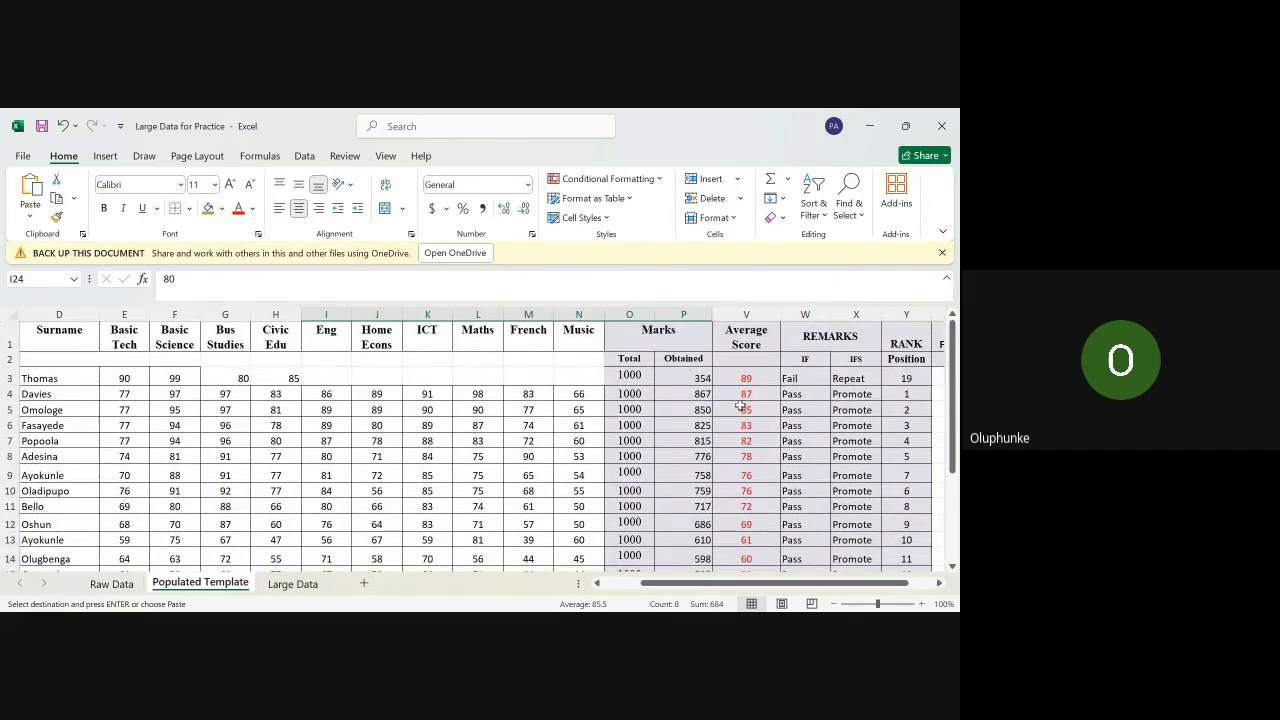
left_click(218, 375)
key("Return")
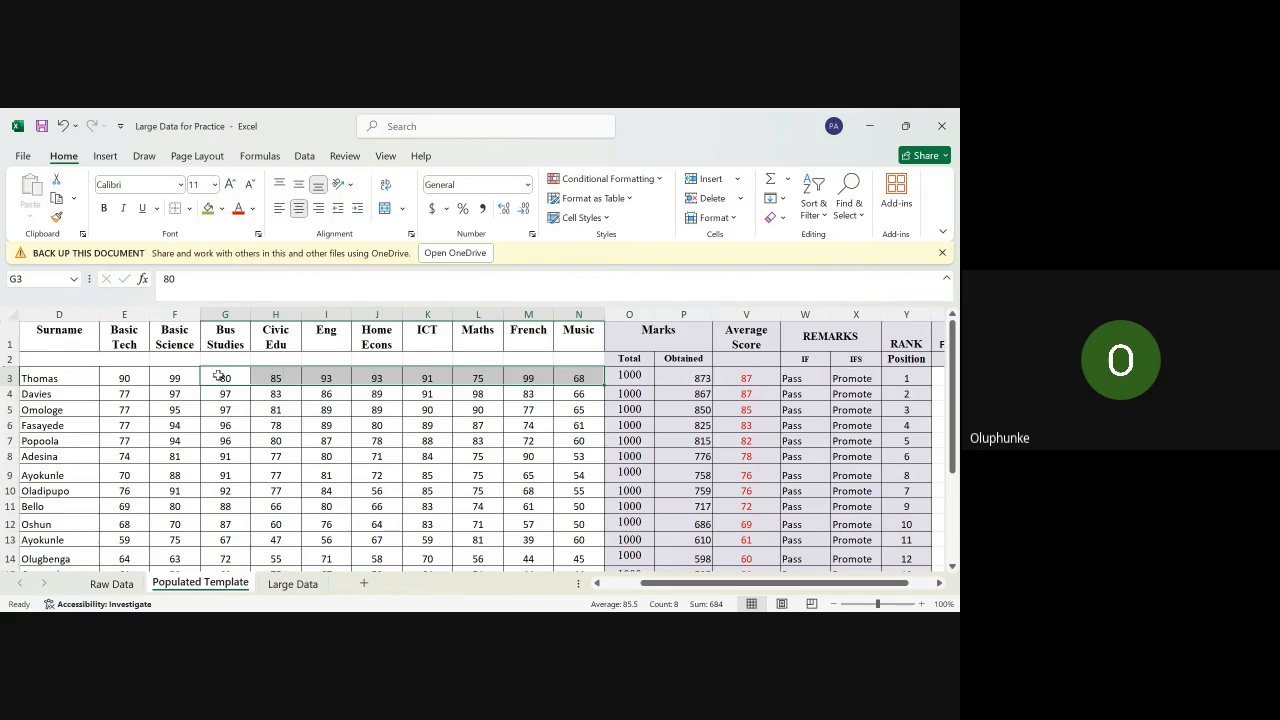
left_click(484, 485)
Step: Inspect the Obtained marks formula in P3 and the IF remark formula in W3, leaving both as they are
left_click(692, 378)
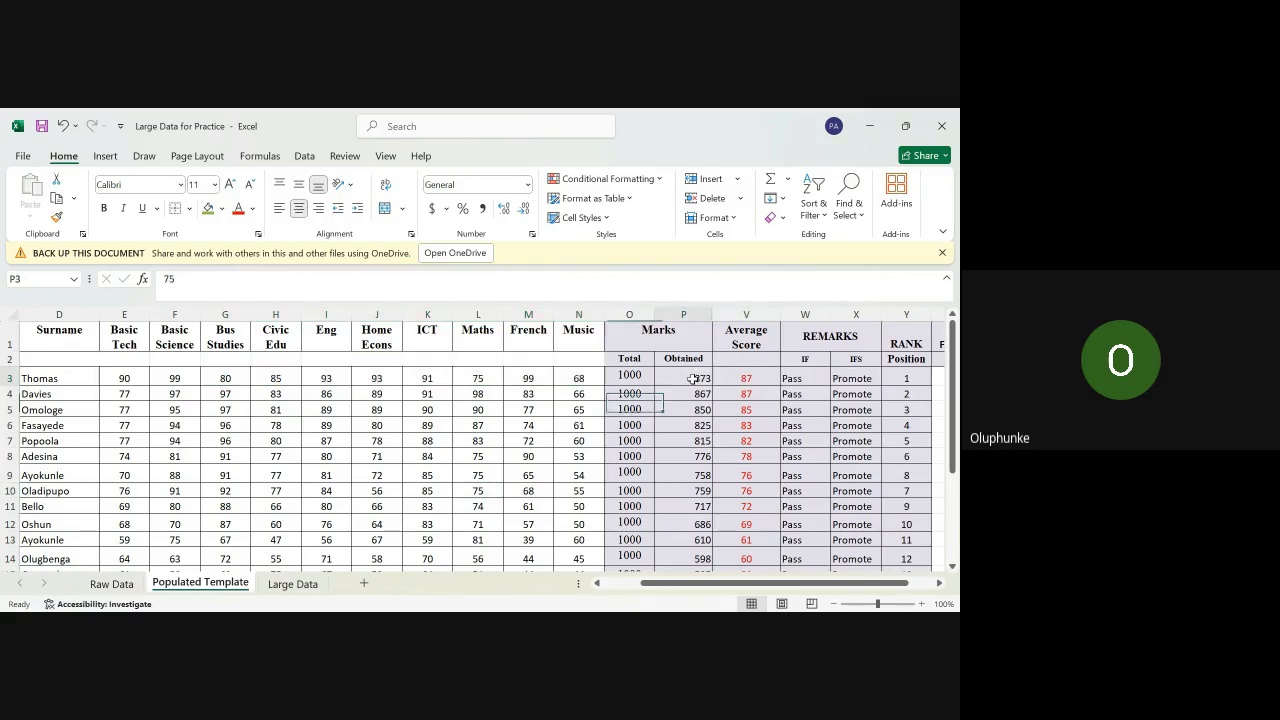
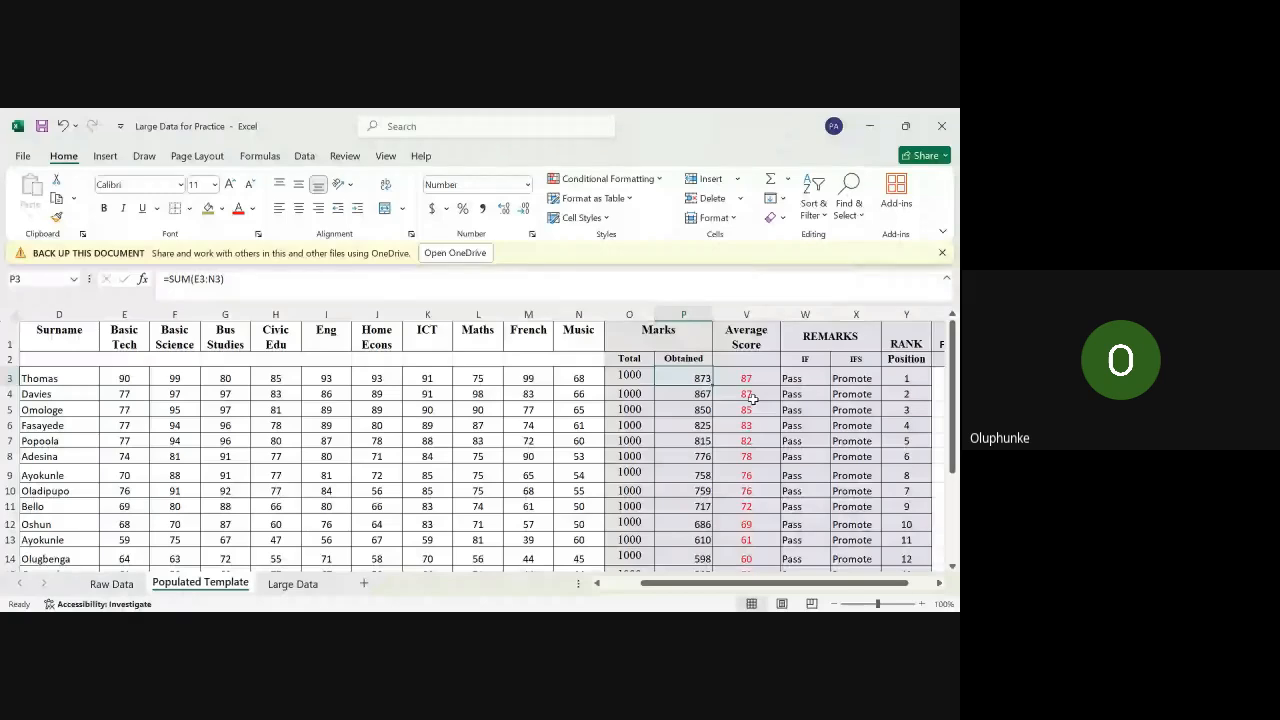
left_click(811, 380)
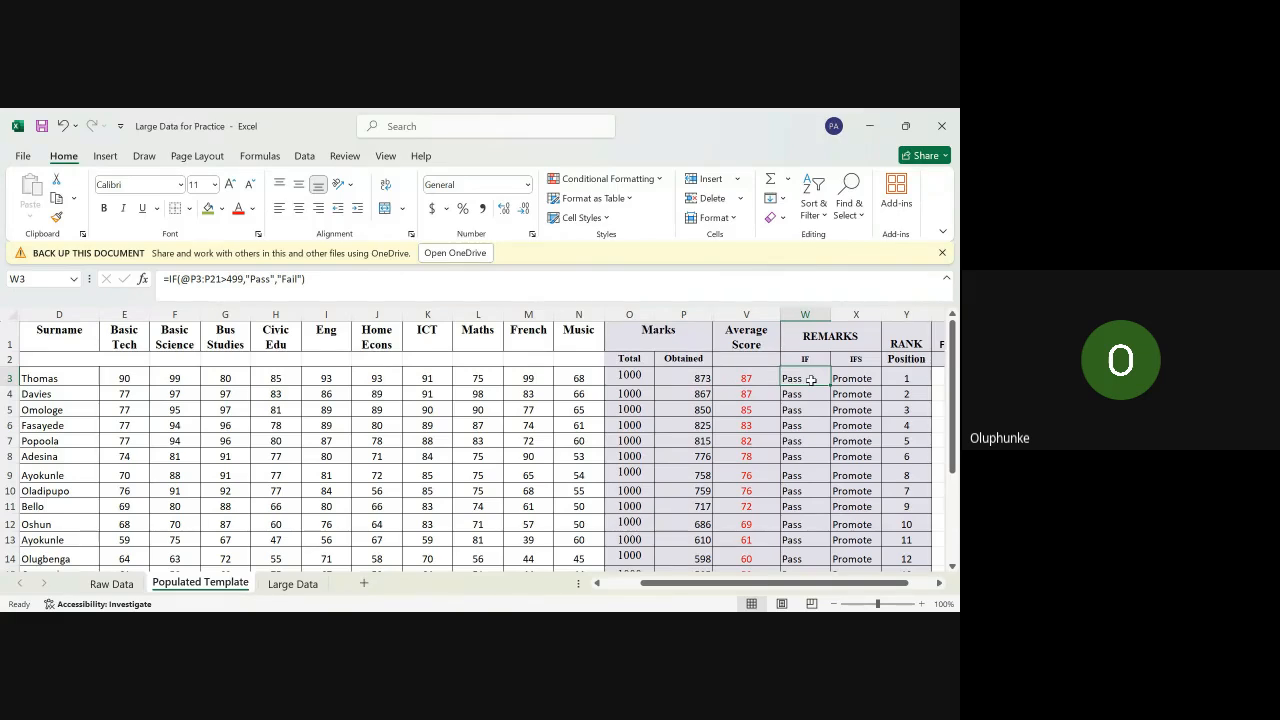
double_click(811, 380)
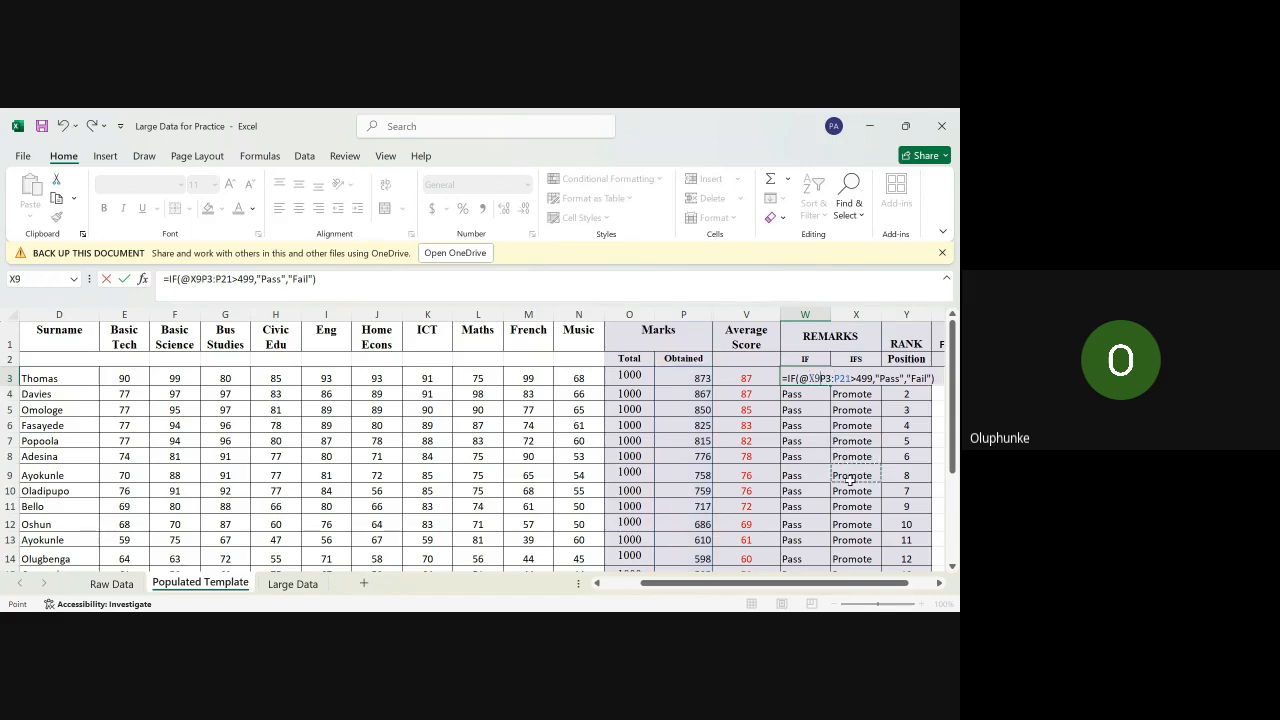
key("ctrl+Return")
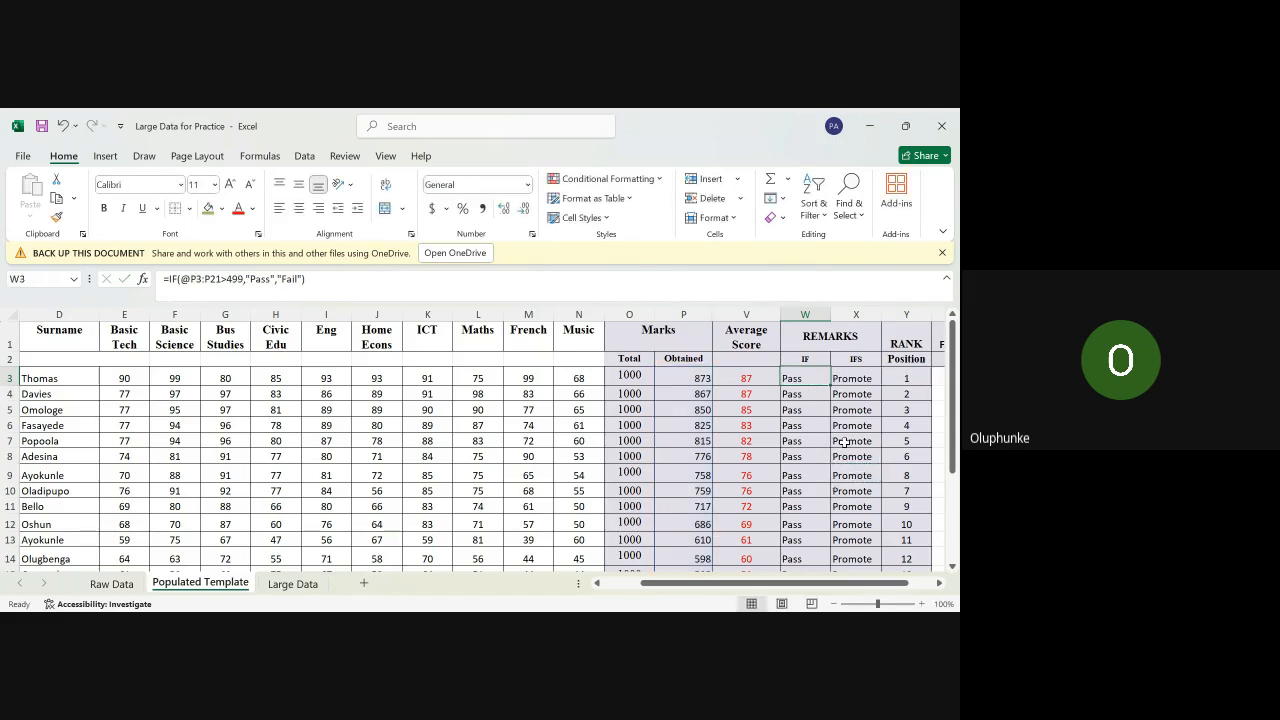
Step: Clear the first student's IF remark in W3 and enter the formula =IF(P3>499,"Pass","Fail")
key("Delete")
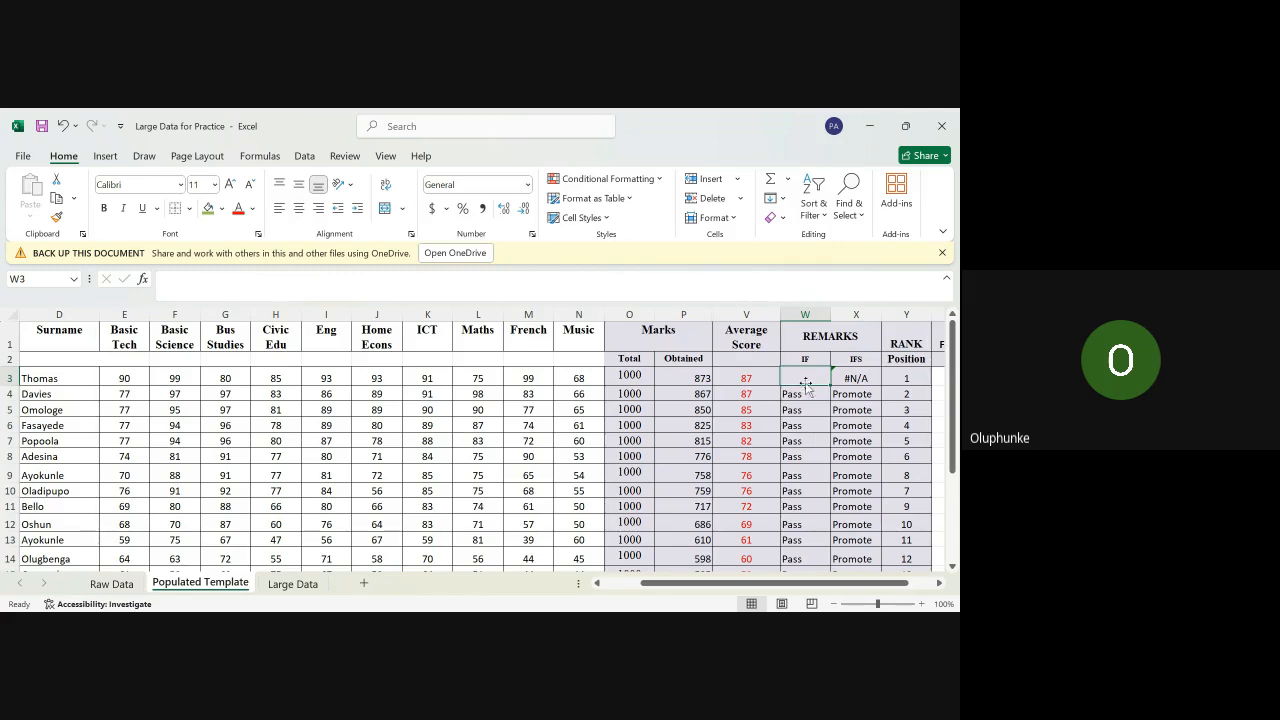
type("=")
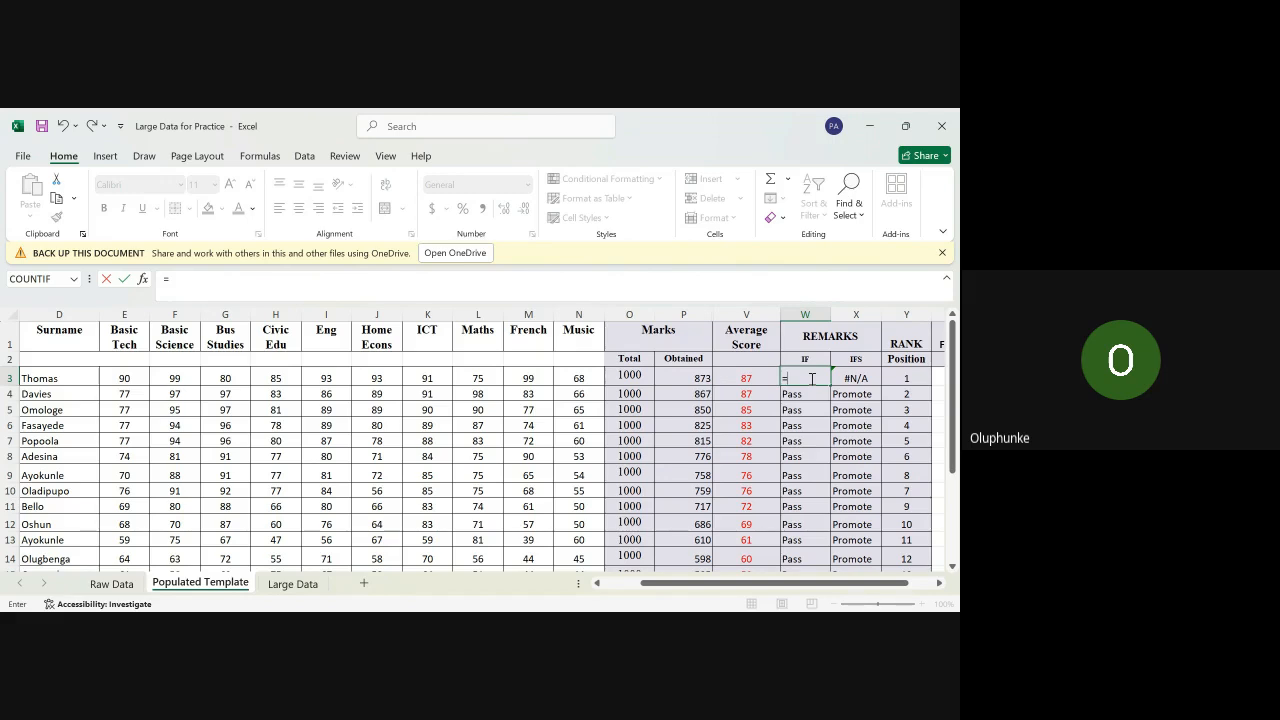
type("if(")
left_click(696, 379)
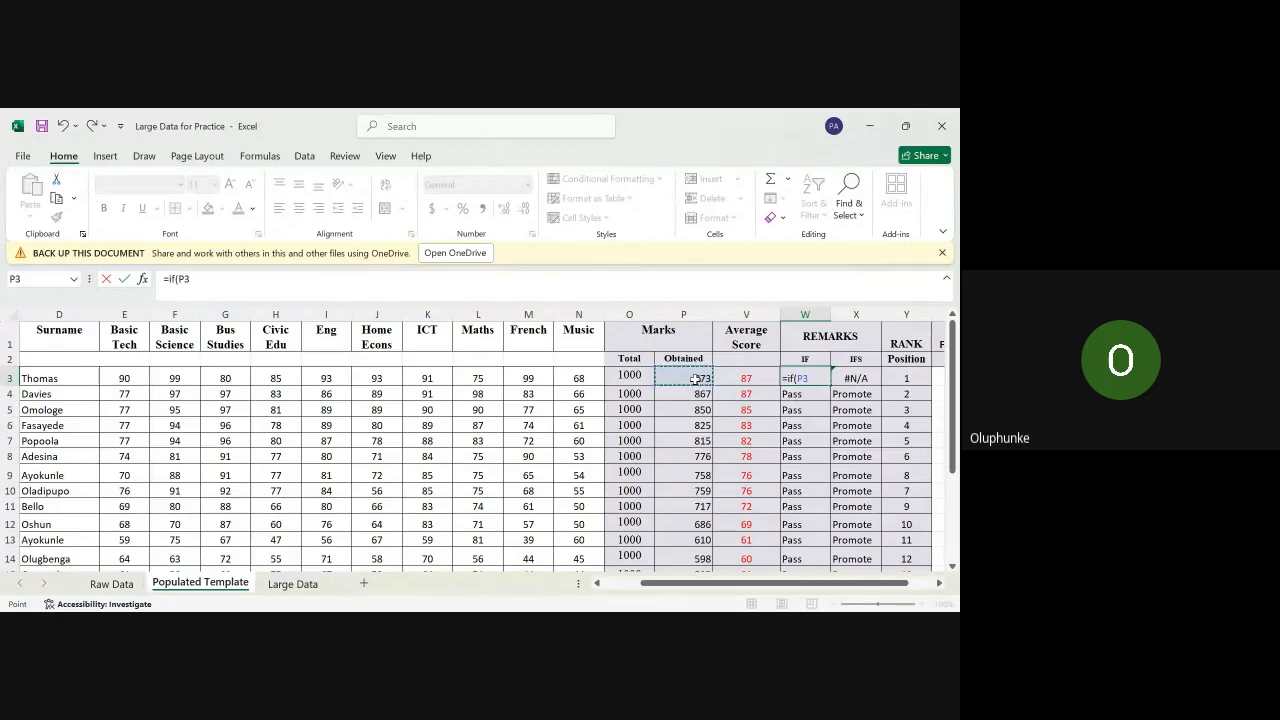
type(">499")
type(",")
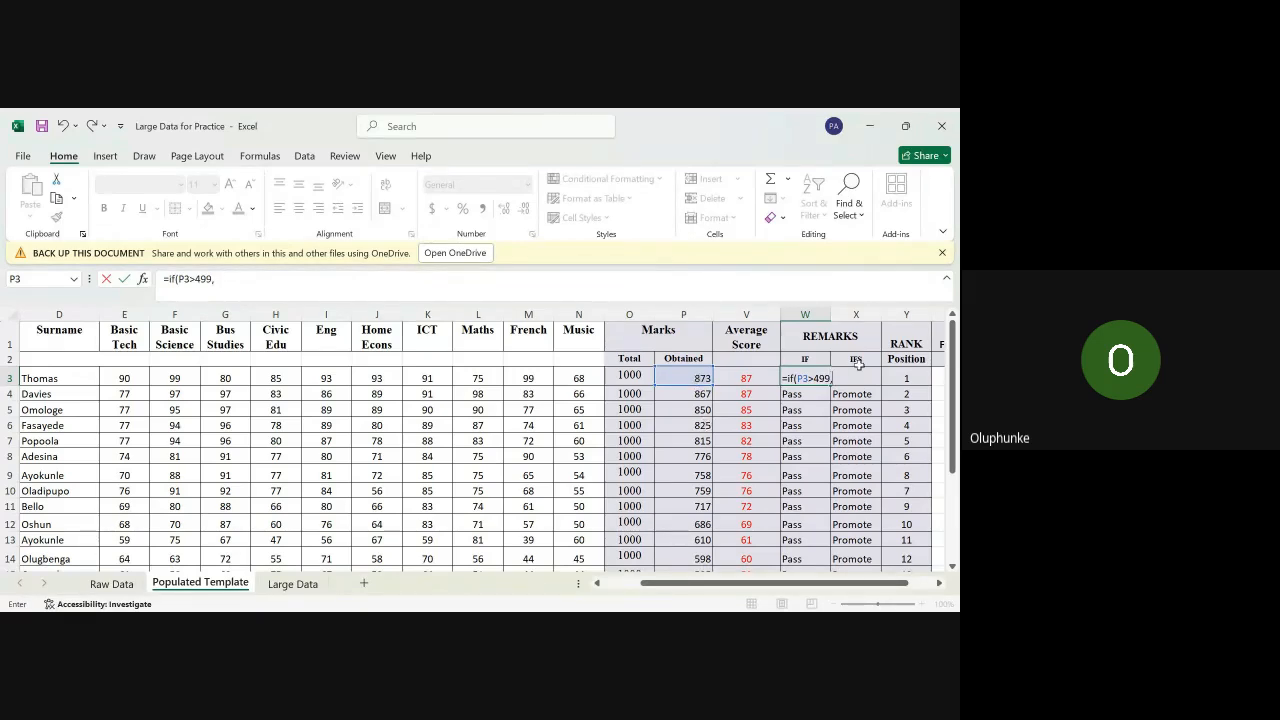
type("\"")
type("Pass\",Fail\"")
left_click(865, 380)
type("\"")
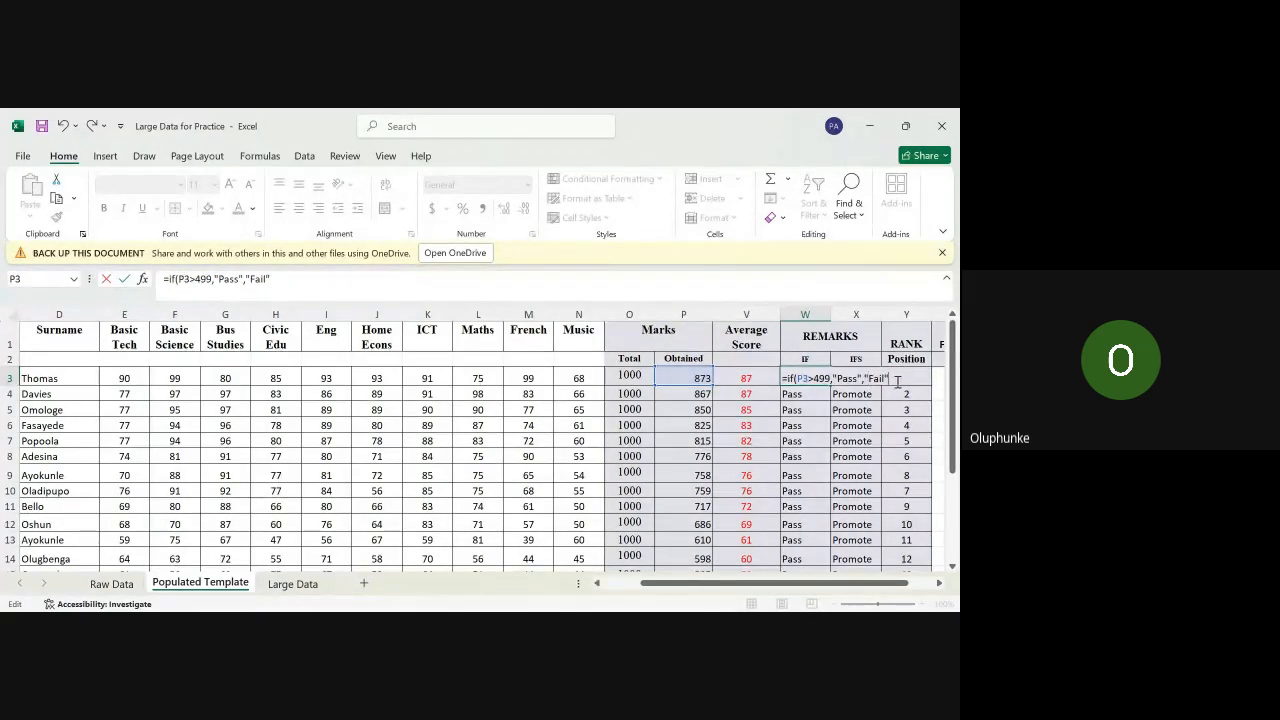
type(")")
key("Return")
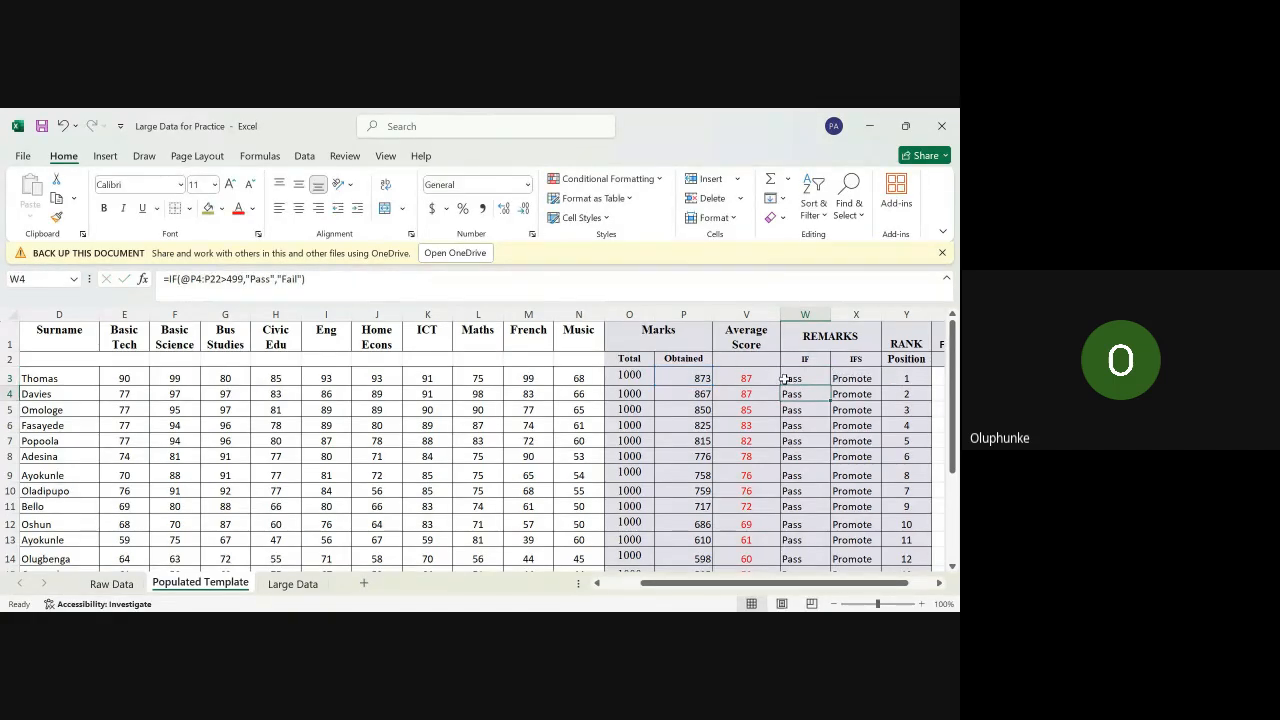
Step: Clear the IF remarks of all the other students in W4:W21
left_click_drag(797, 393, 816, 561)
key("Delete")
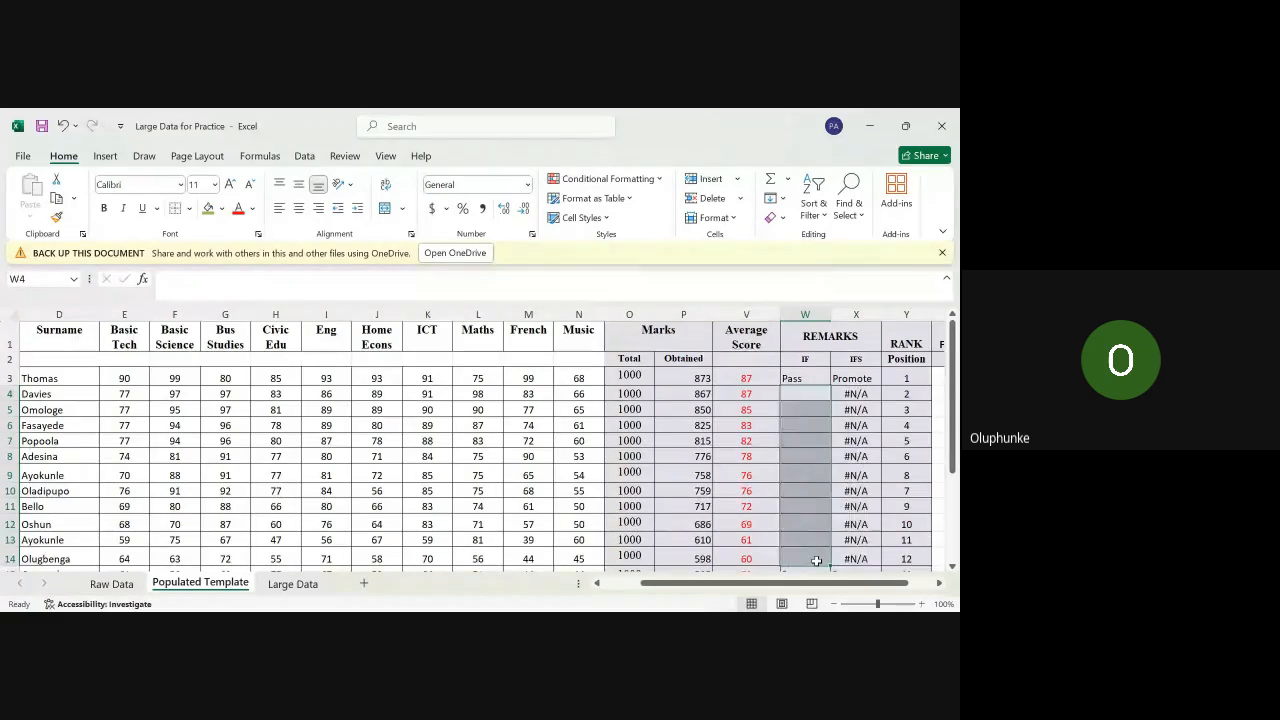
scroll(816, 561, "down", 5)
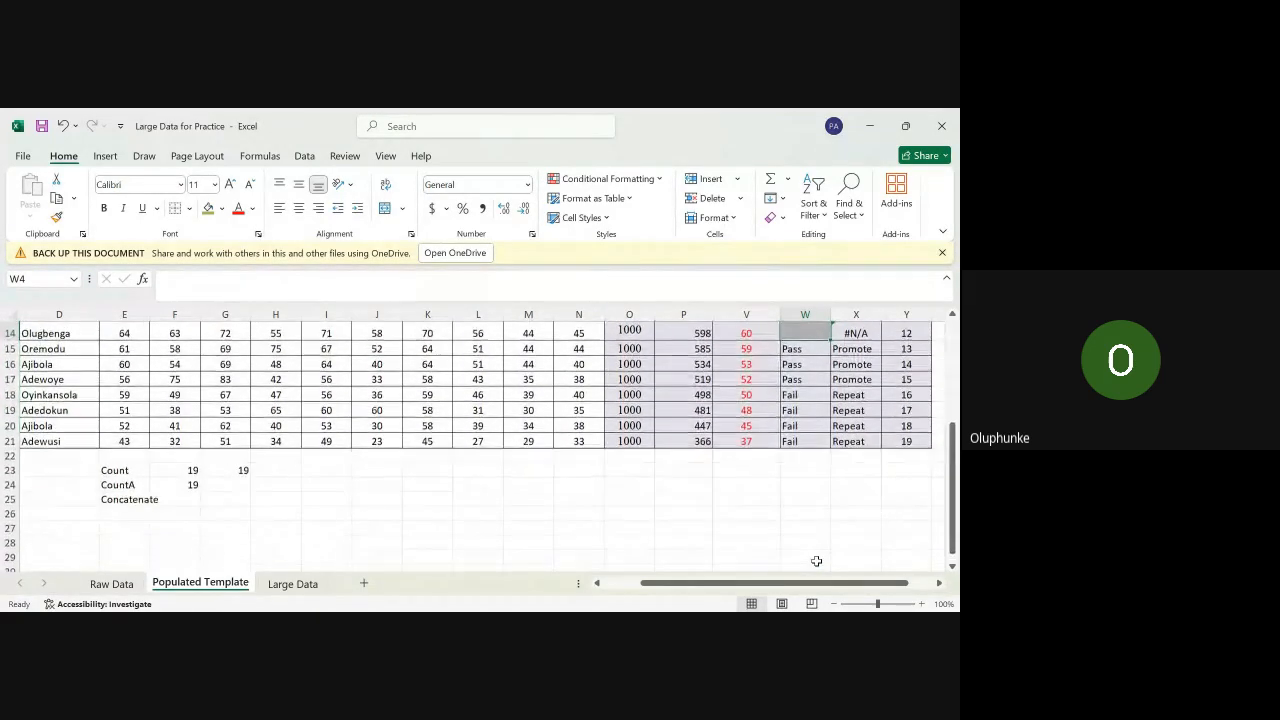
key("shift+Down")
key("shift+Down")
key("shift+Down")
key("shift+Down")
key("shift+Down")
key("shift+Down")
key("shift+Down")
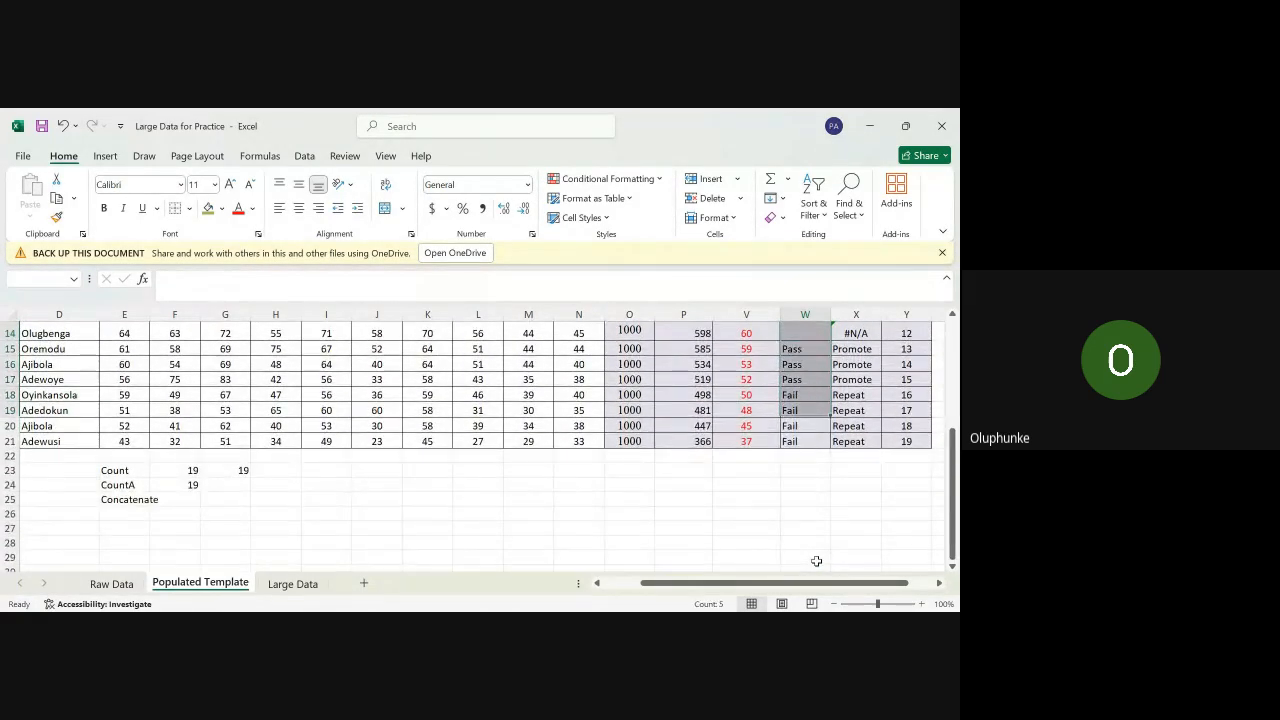
key("Delete")
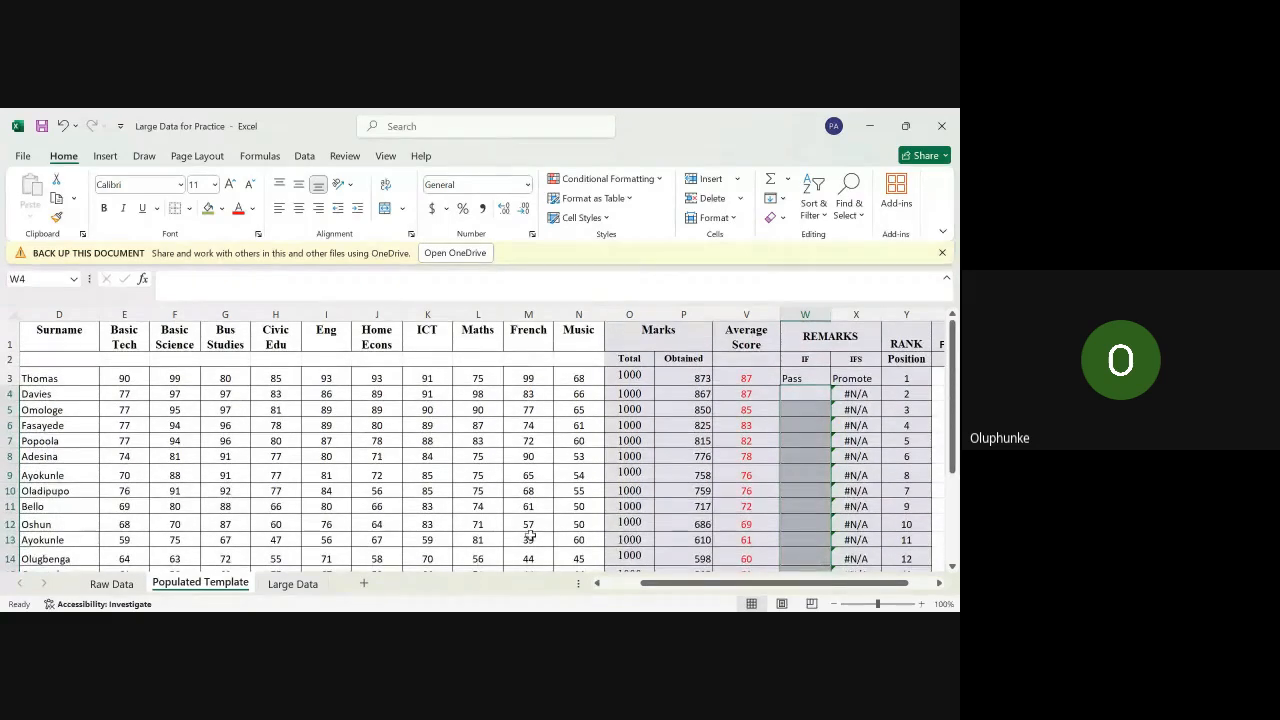
scroll(516, 535, "down", 2)
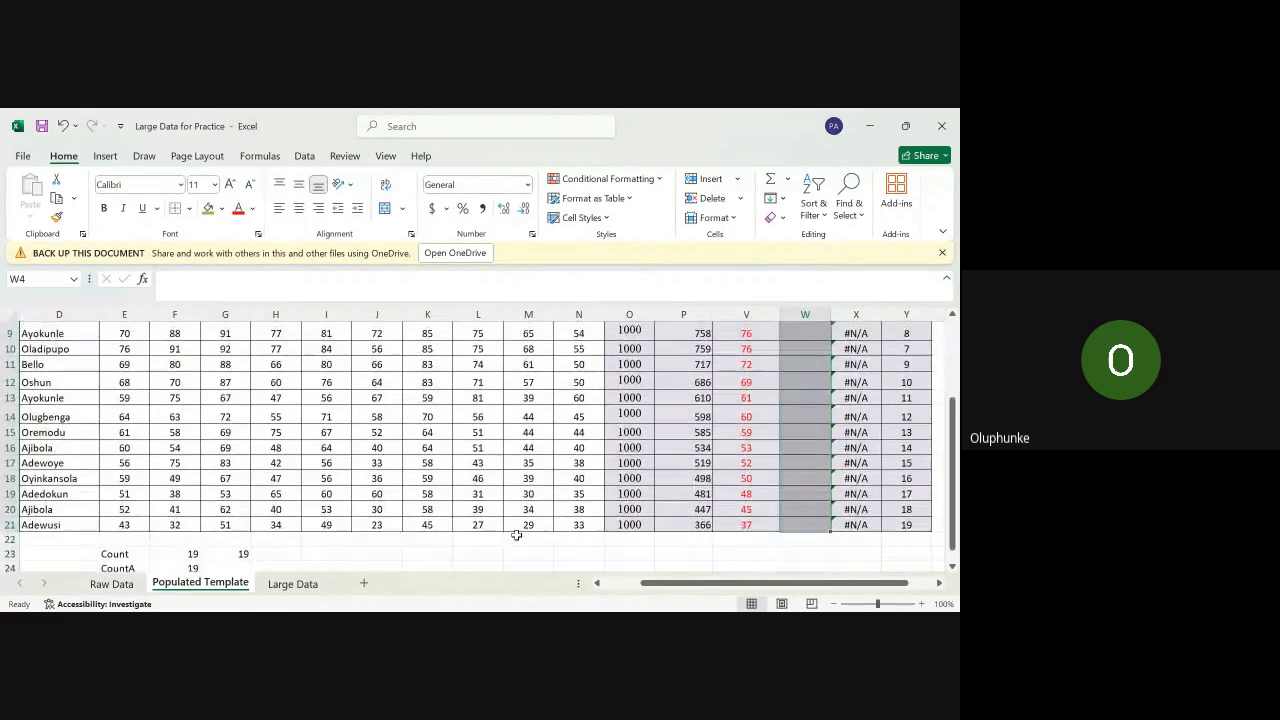
left_click(422, 556)
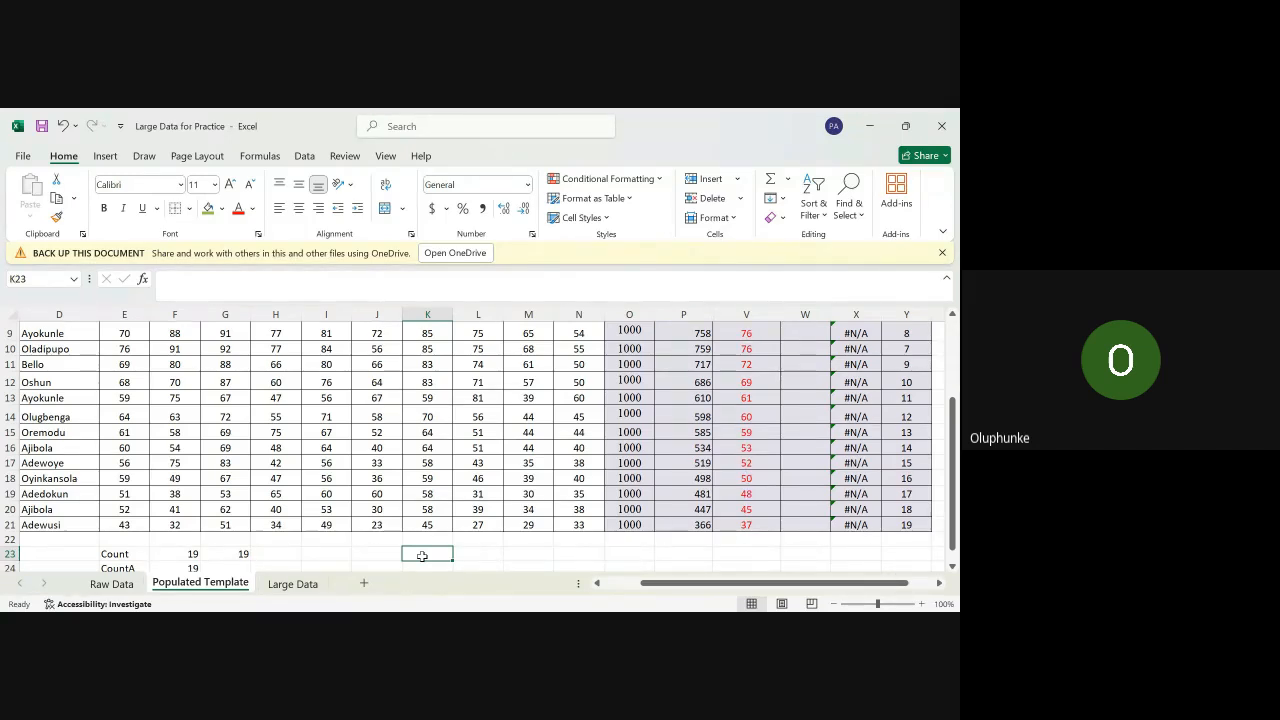
Step: Fill the last two students' scores in E20:N21 with green
scroll(422, 556, "down", 2)
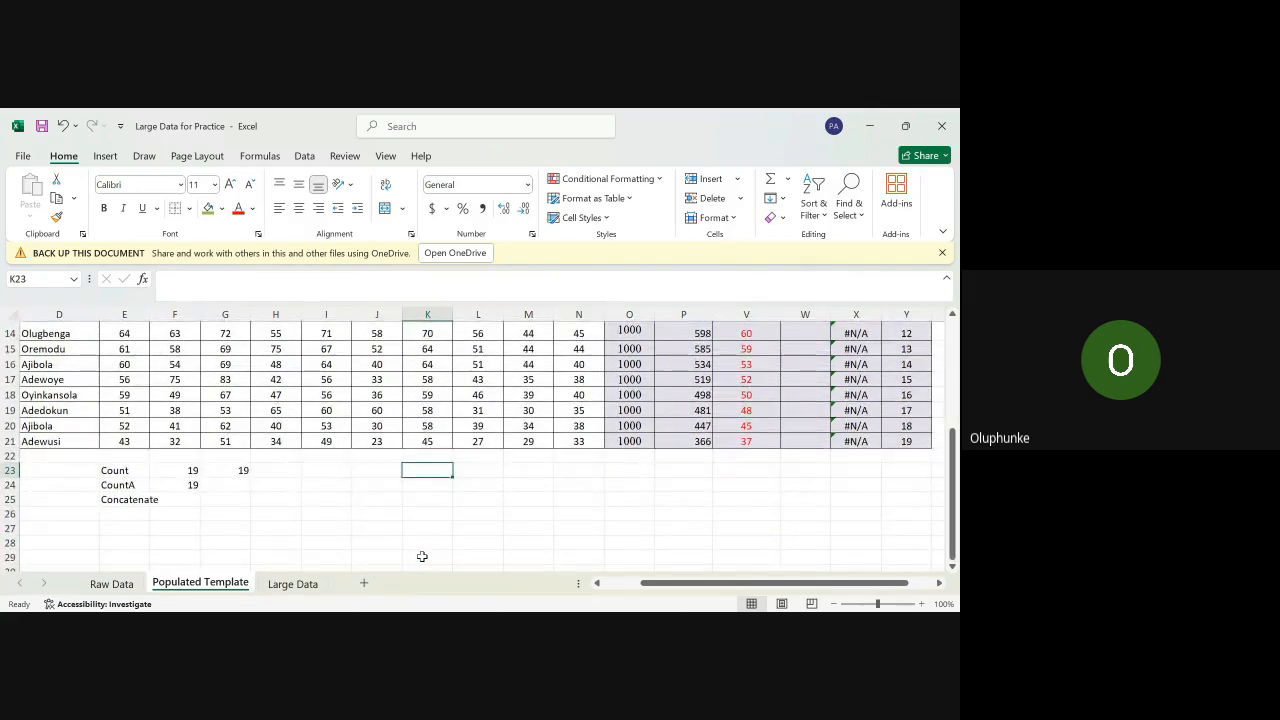
left_click_drag(141, 420, 580, 440)
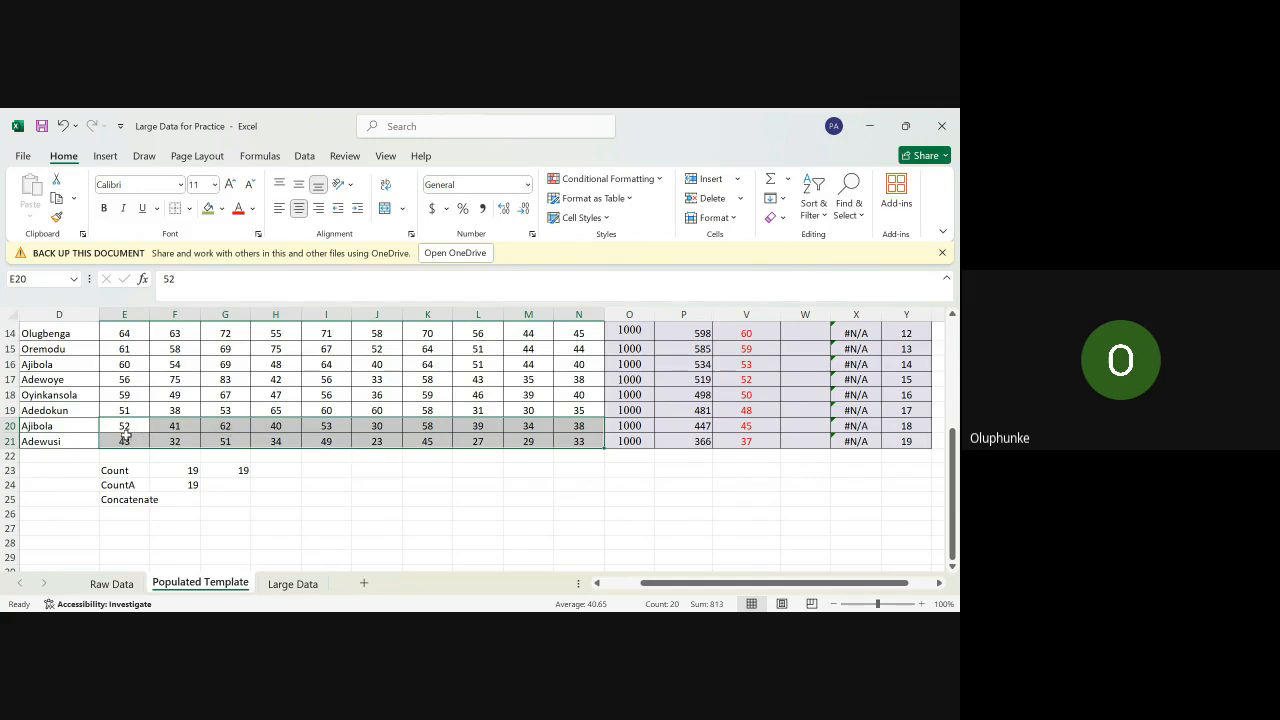
left_click(210, 208)
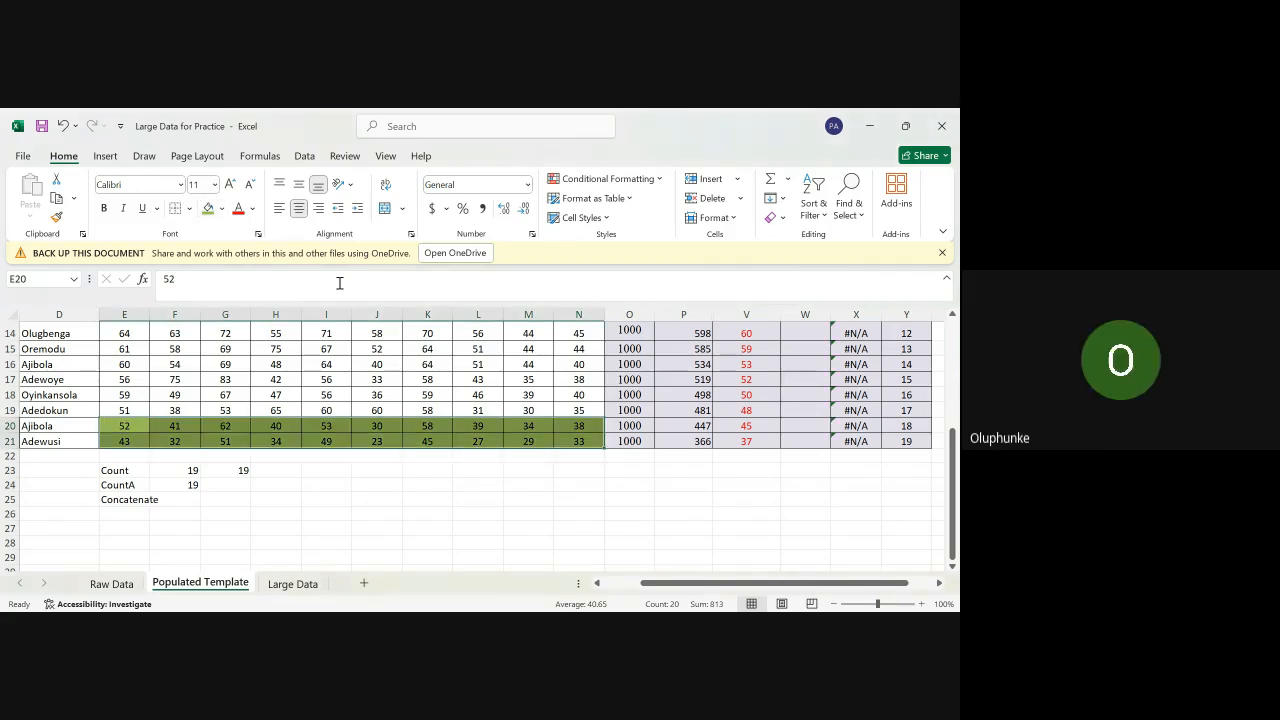
left_click(397, 496)
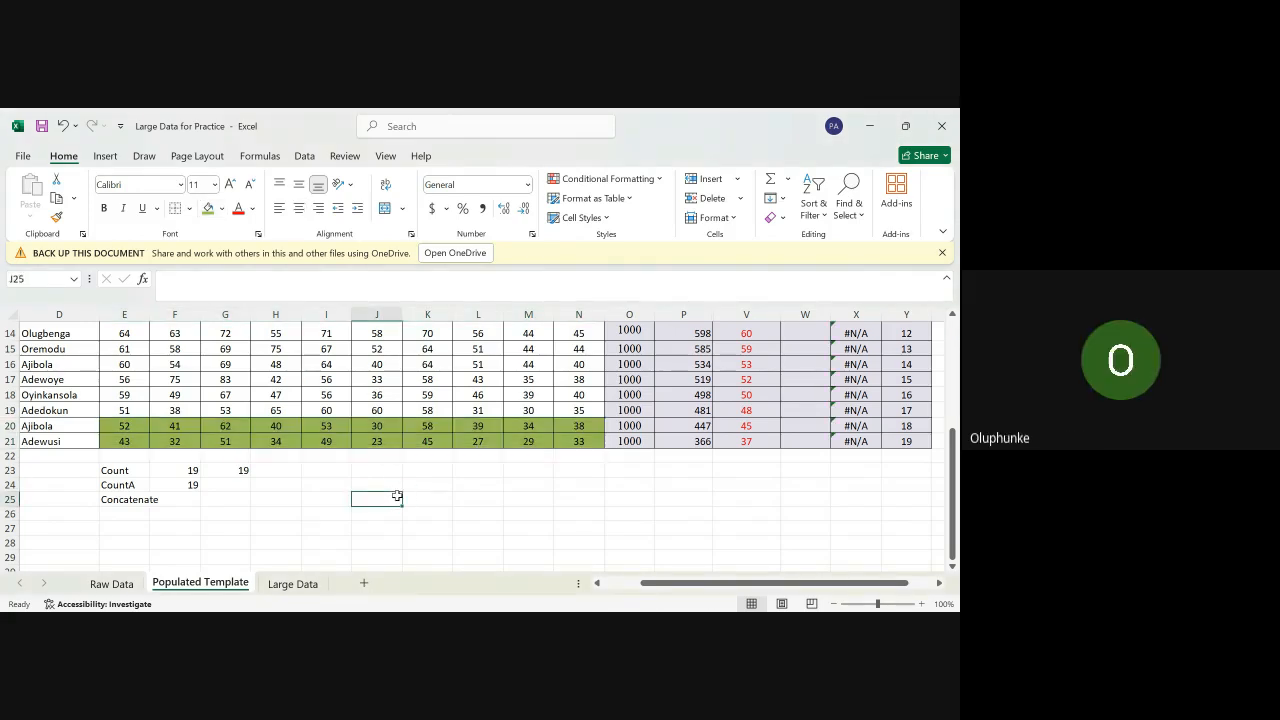
left_click(323, 484)
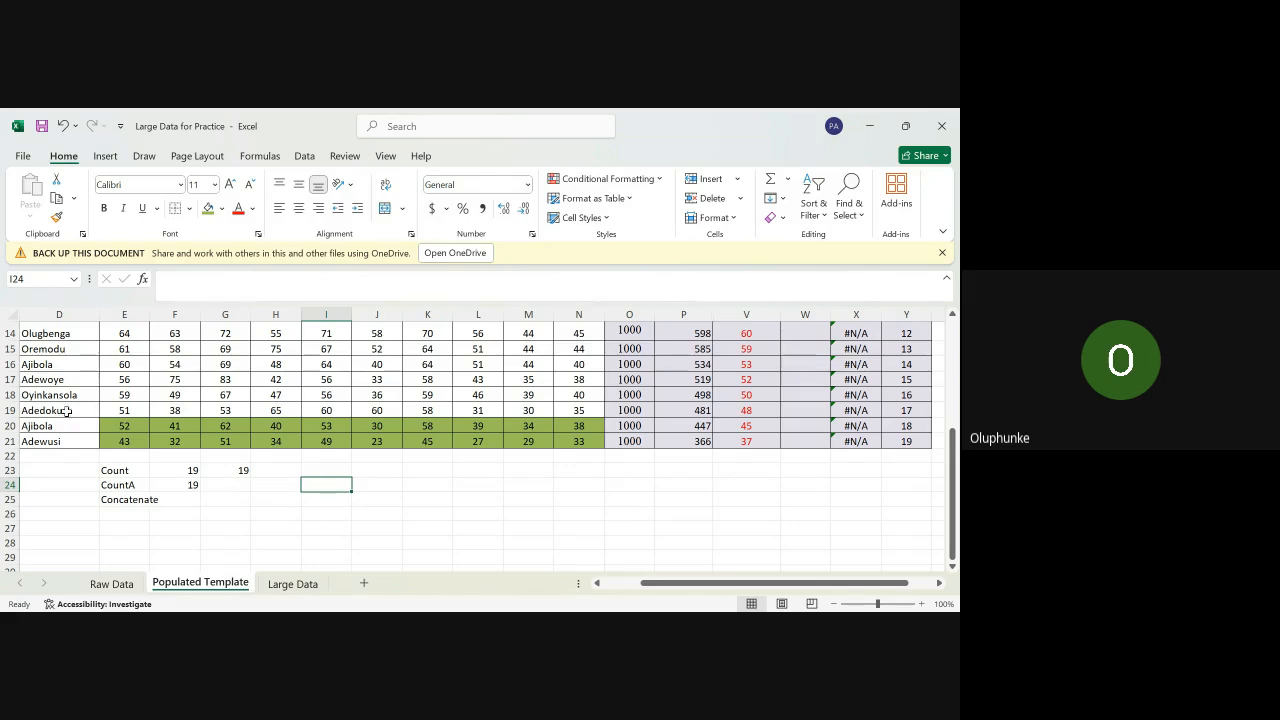
Step: Remove the green fill from the scores in E20:N20 and E21:N21
left_click_drag(130, 426, 580, 426)
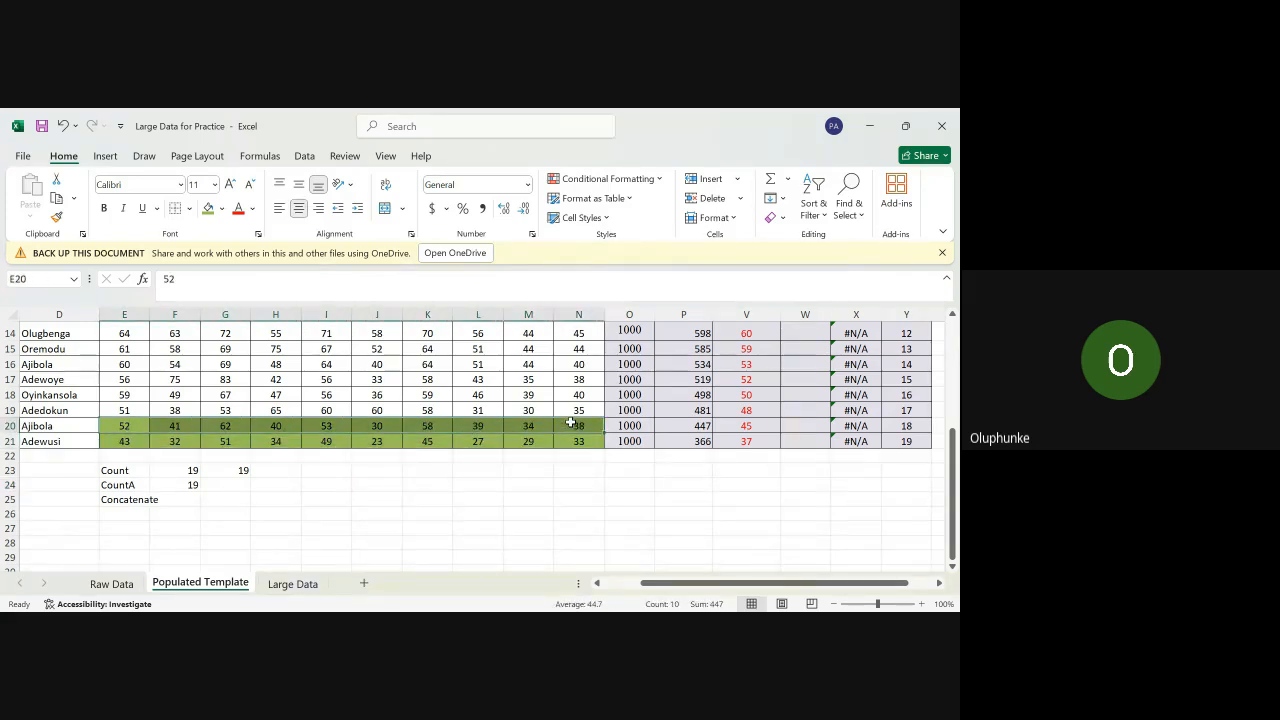
left_click(221, 209)
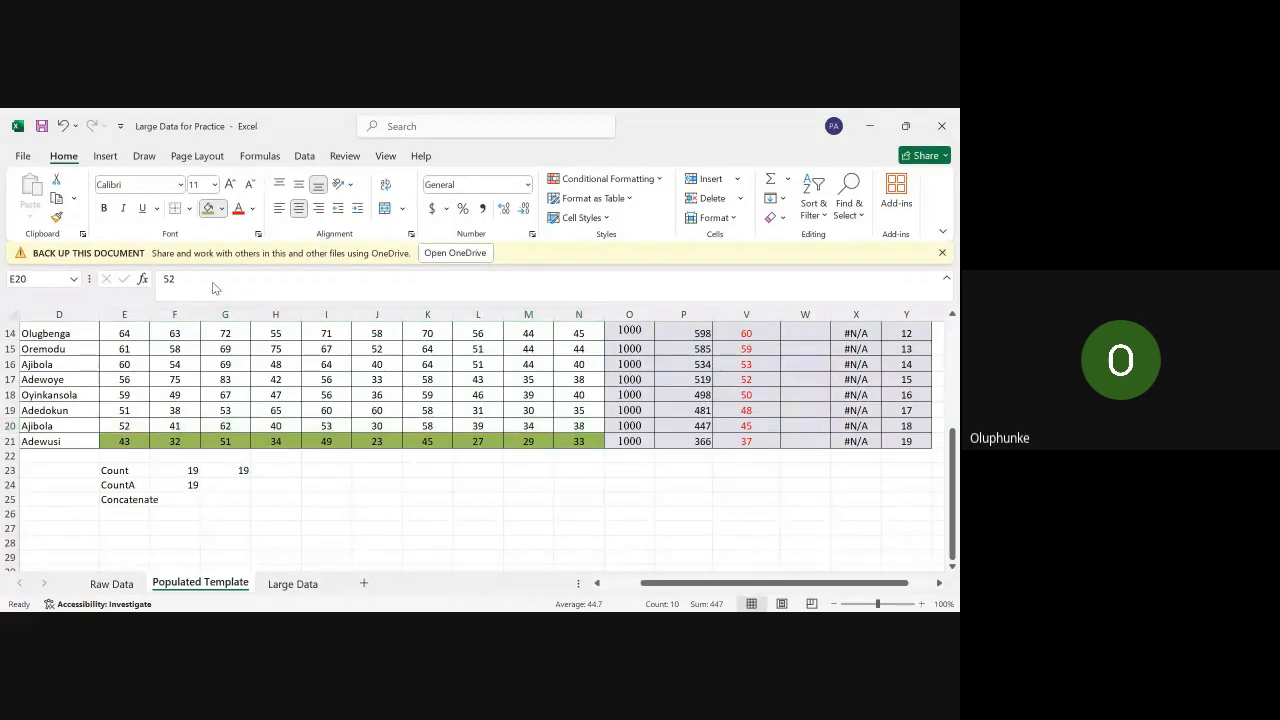
left_click(205, 316)
left_click(420, 526)
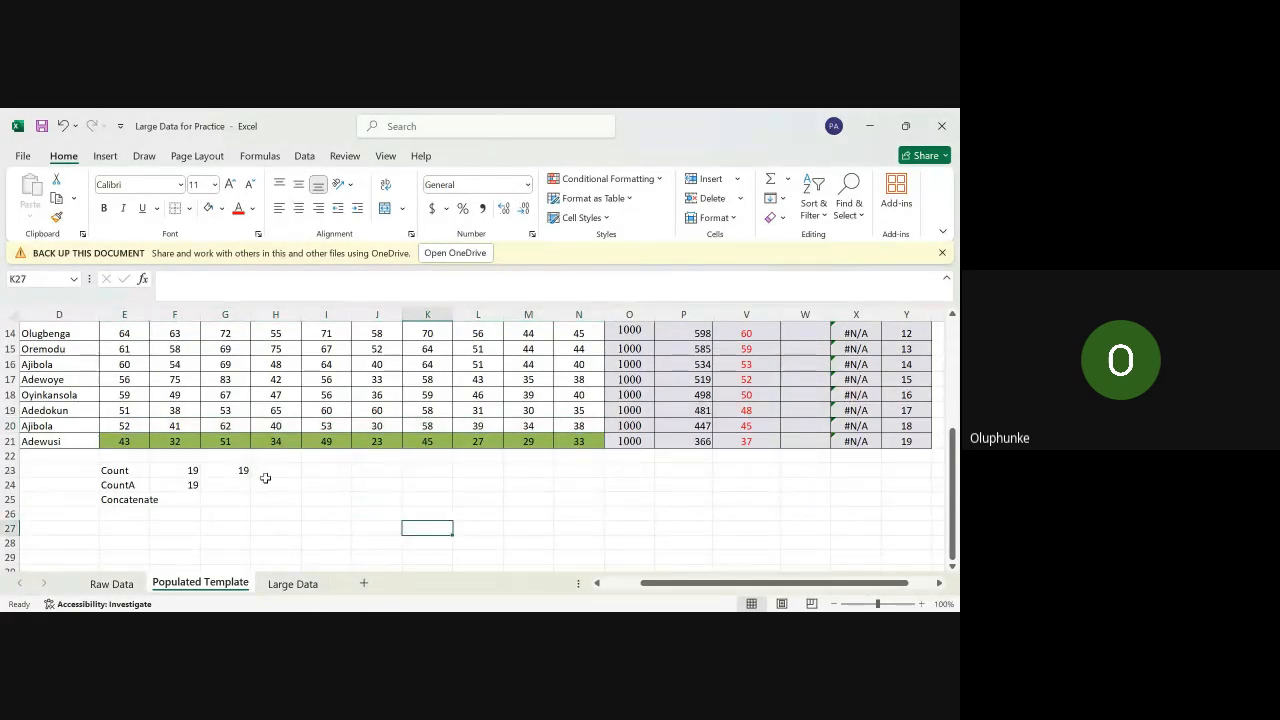
left_click(120, 442)
left_click_drag(120, 442, 587, 447)
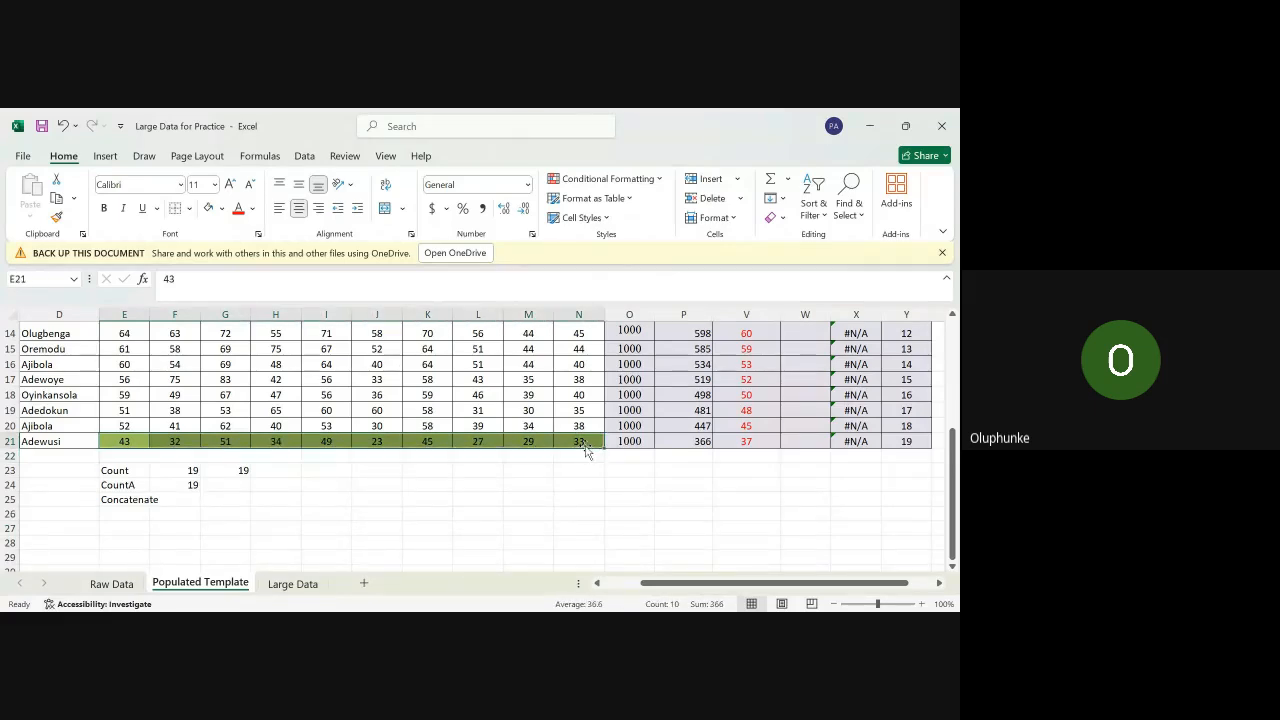
left_click(209, 210)
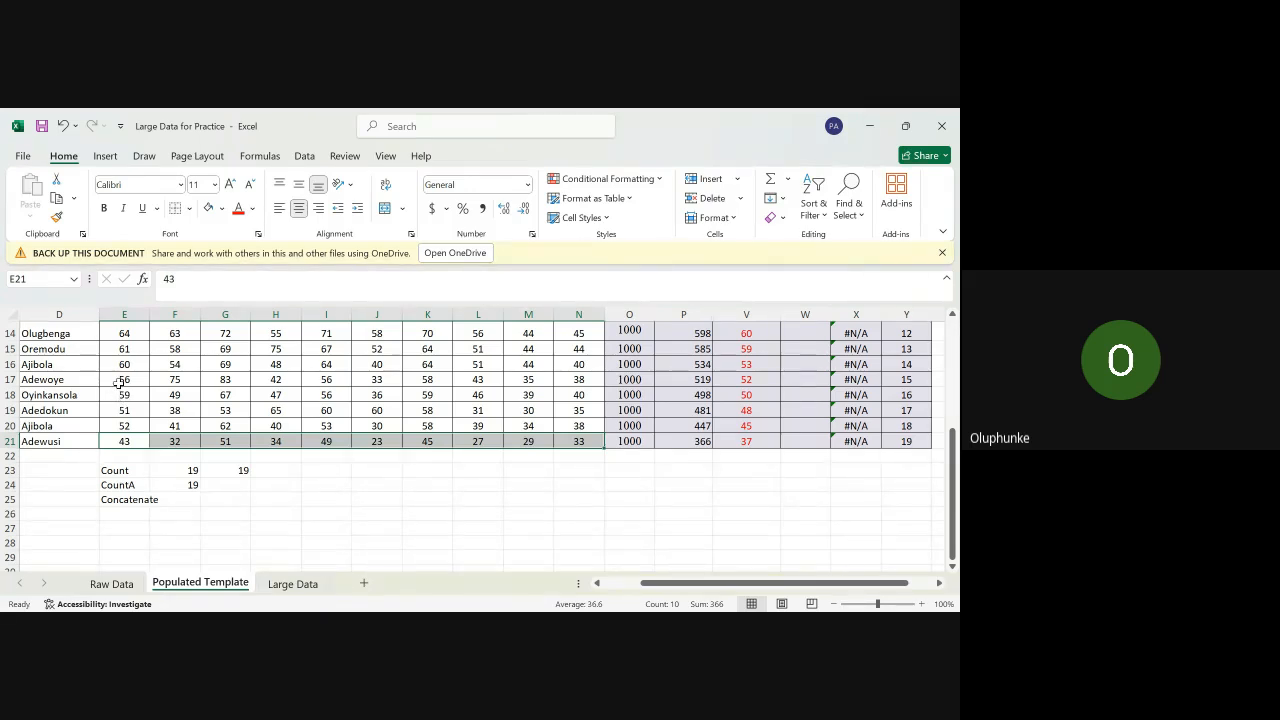
Step: Fill the student's scores in E17:N17 with light green
left_click_drag(121, 380, 590, 381)
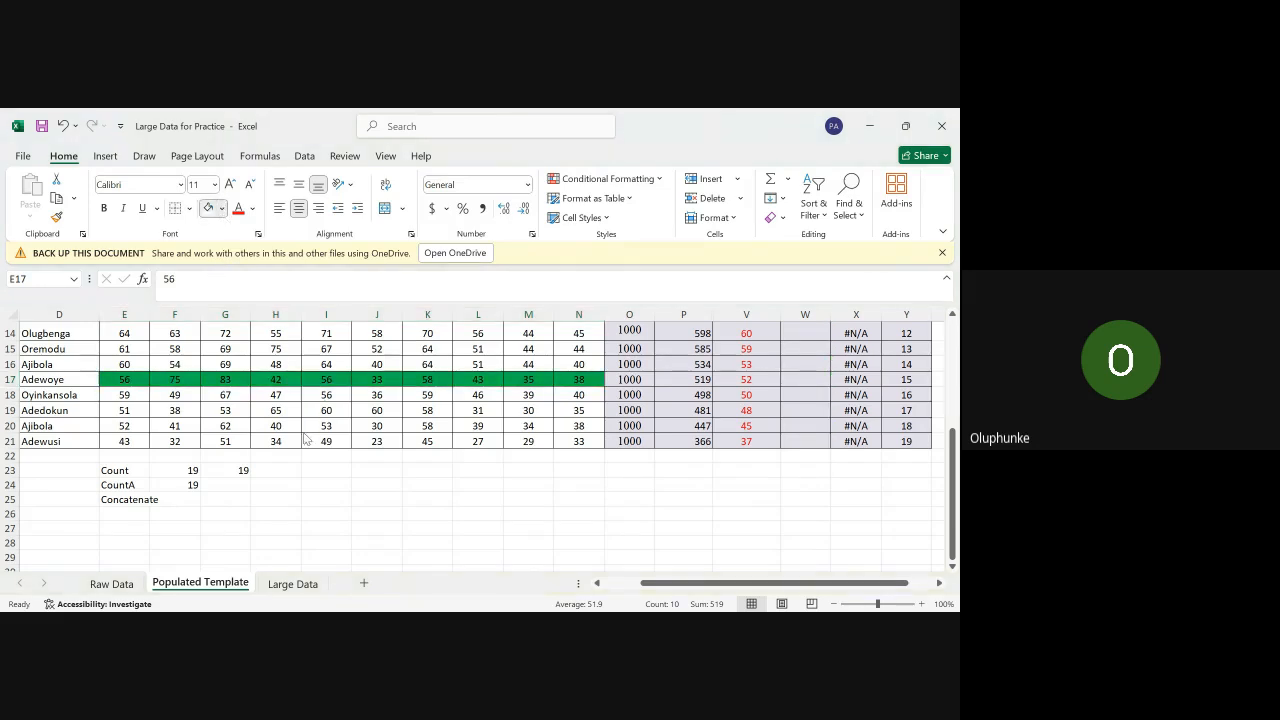
left_click(298, 444)
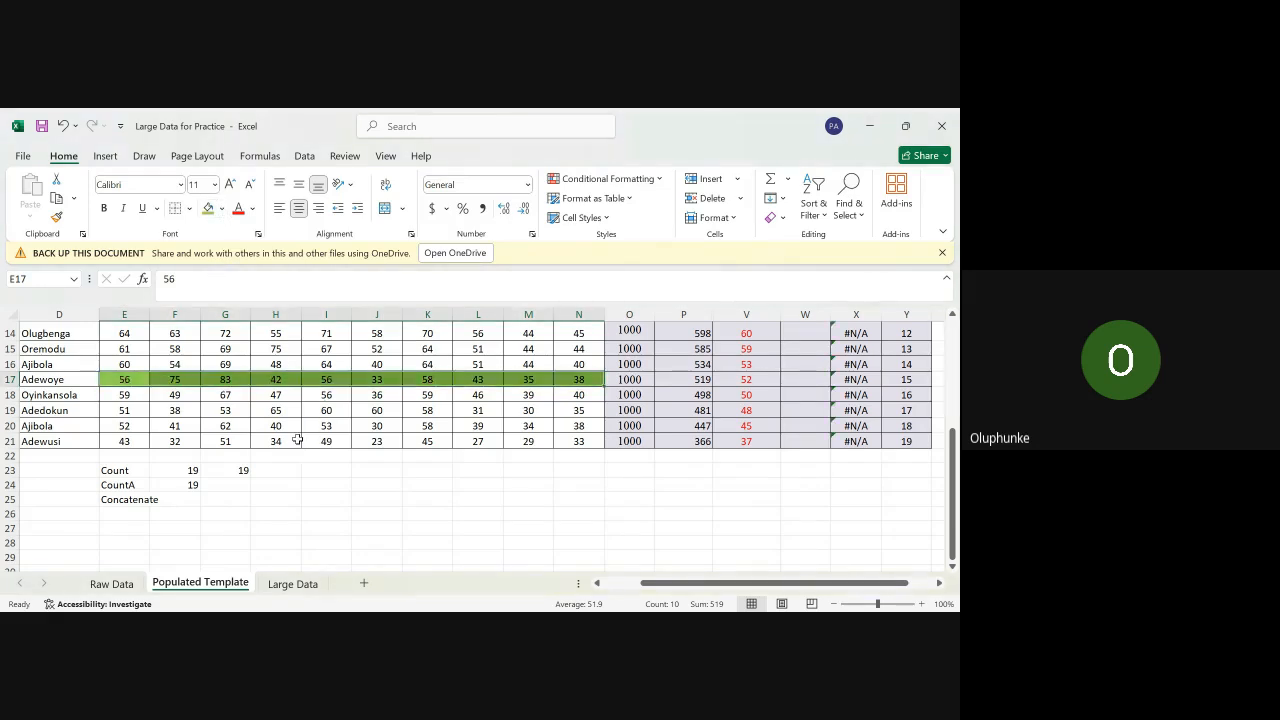
left_click(280, 489)
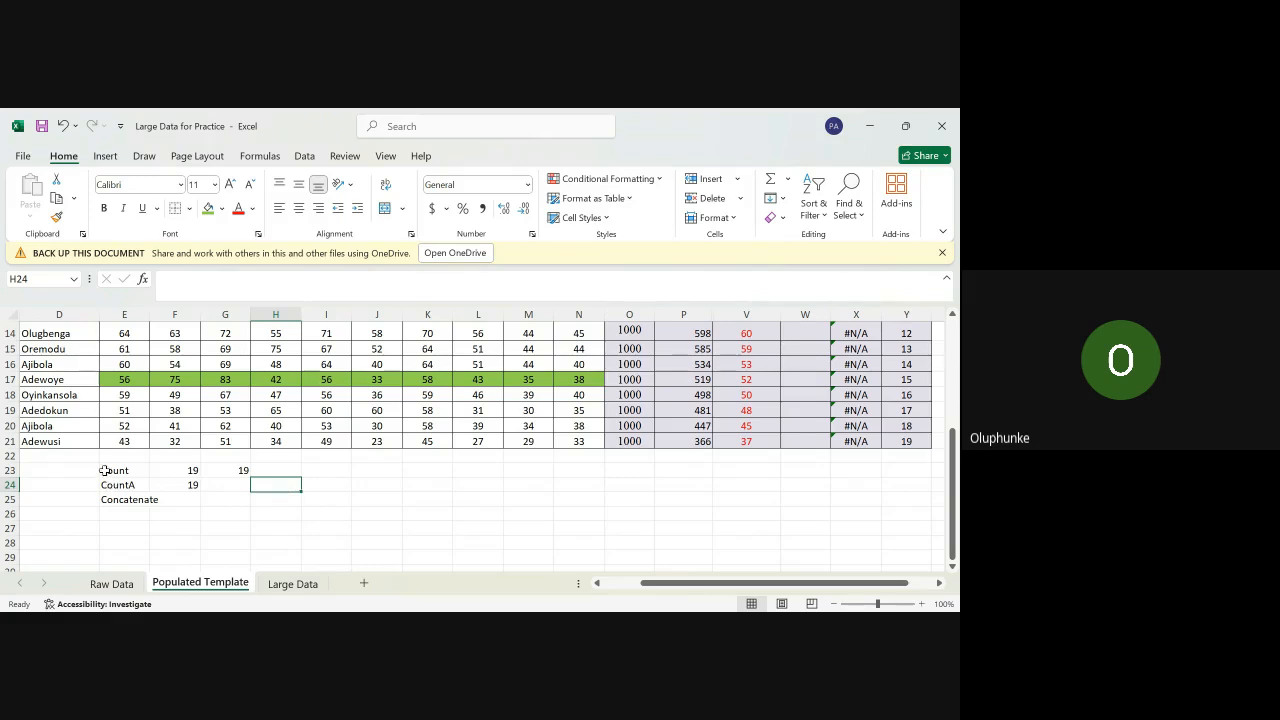
Step: Clear the count, CountA and Concatenate entries from E23:G25
left_click_drag(110, 470, 243, 503)
key("Delete")
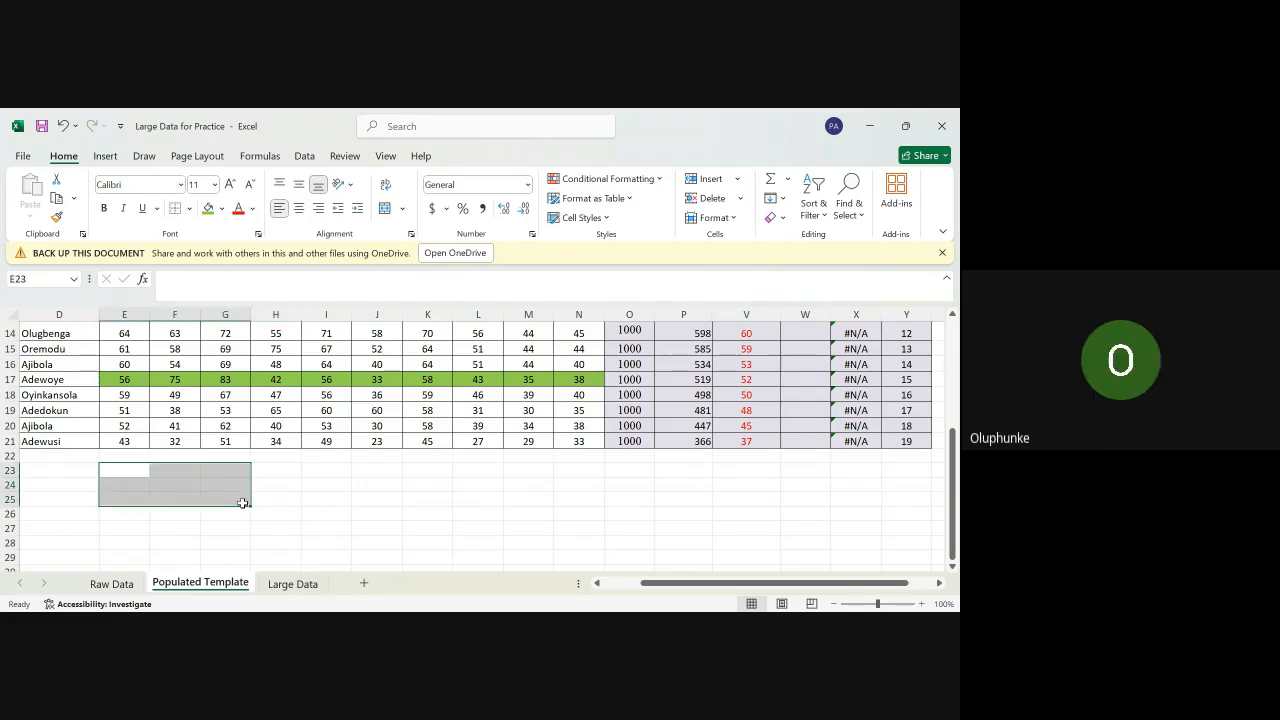
left_click(82, 471)
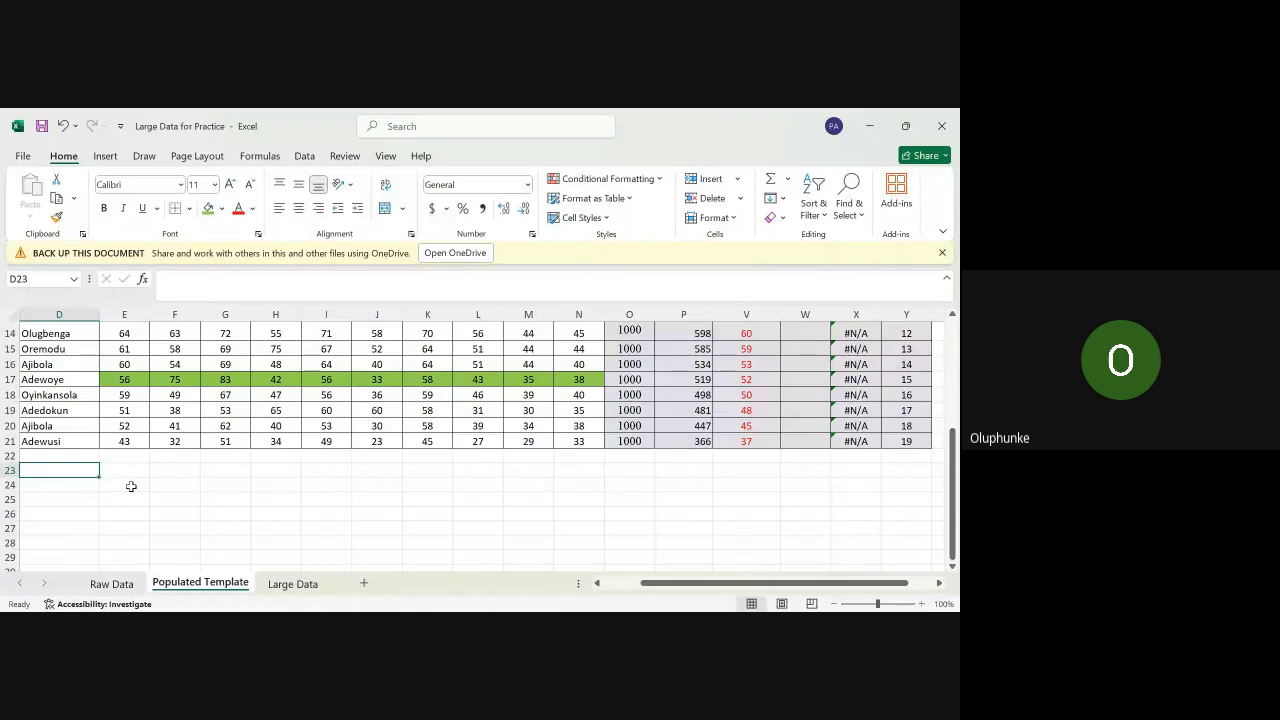
Step: Enter the formula =IF(E17>50,"Thumbs up", "Thumbs Down") in E23 to rate the Basic Tech score in the green row
key("Right")
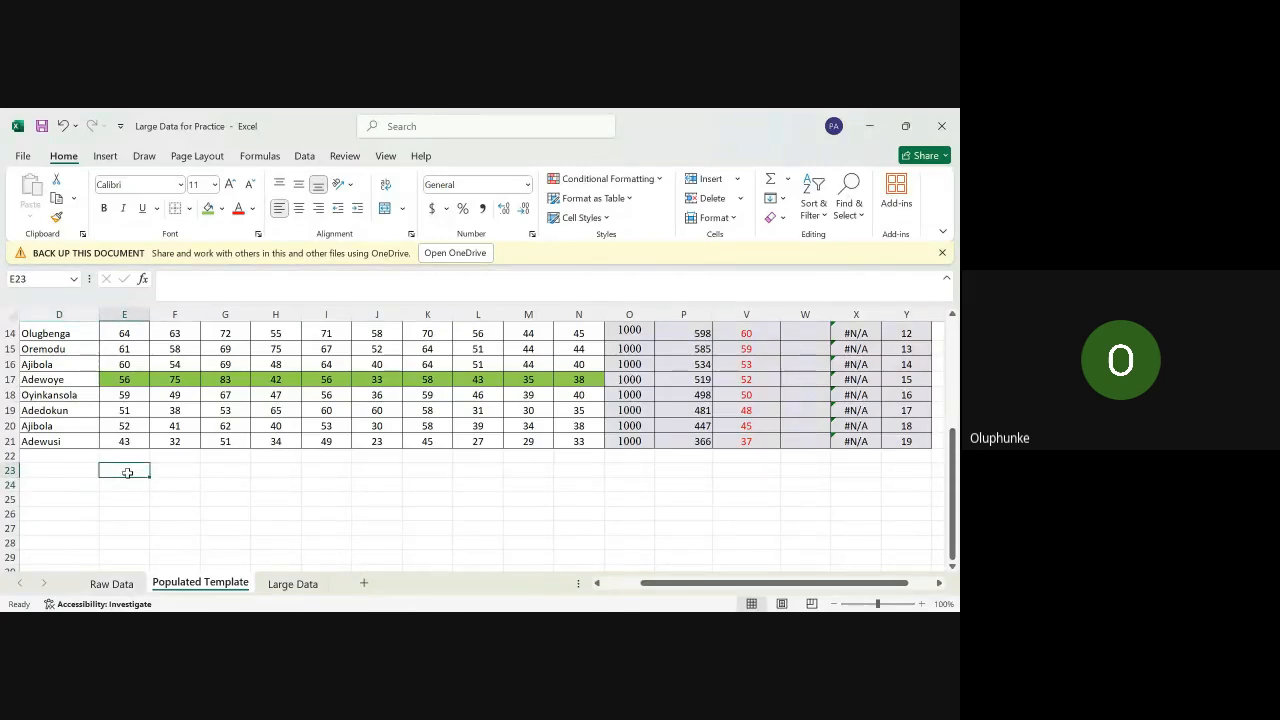
type("=")
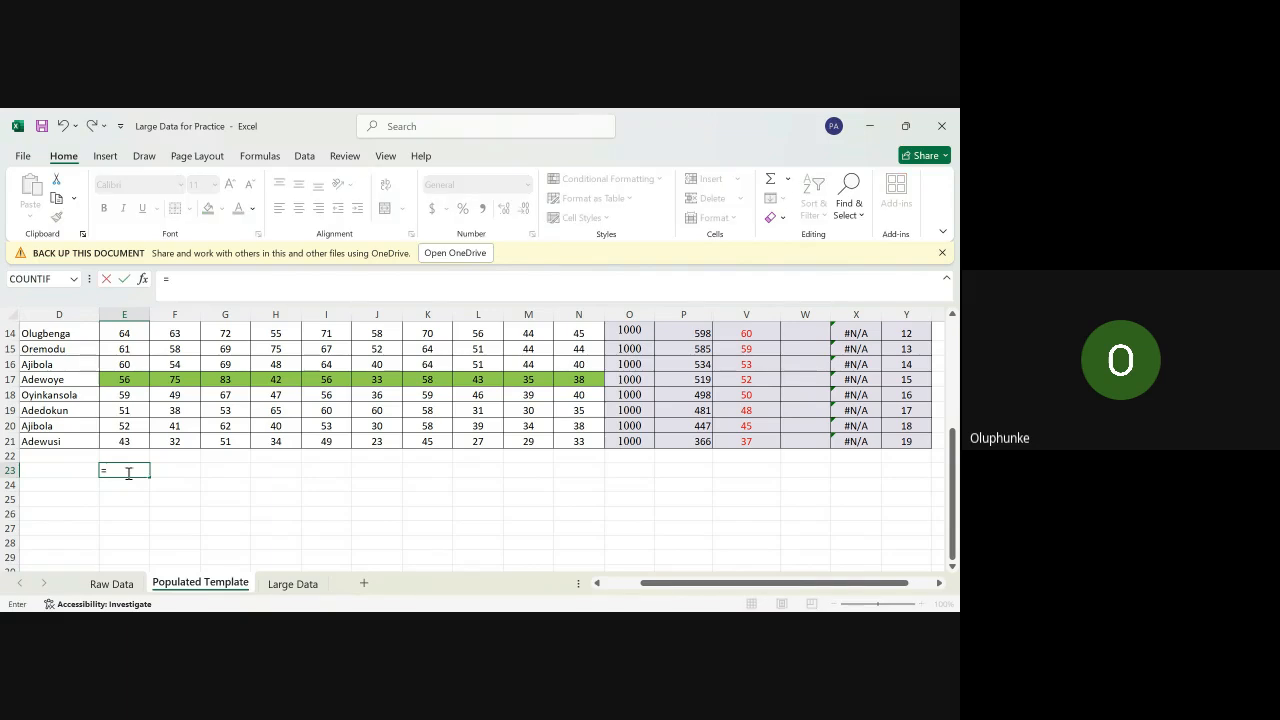
type("if")
type("(")
type(">")
type("50,")
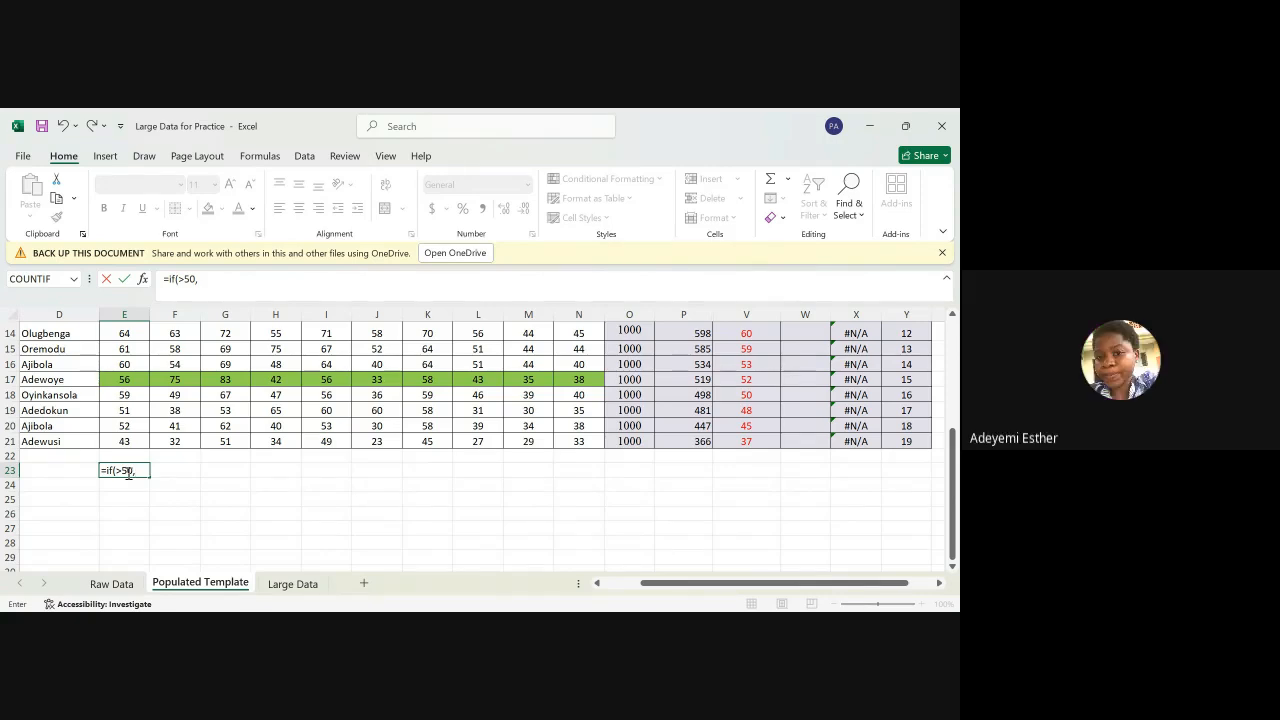
key("BackSpace")
key("BackSpace")
key("BackSpace")
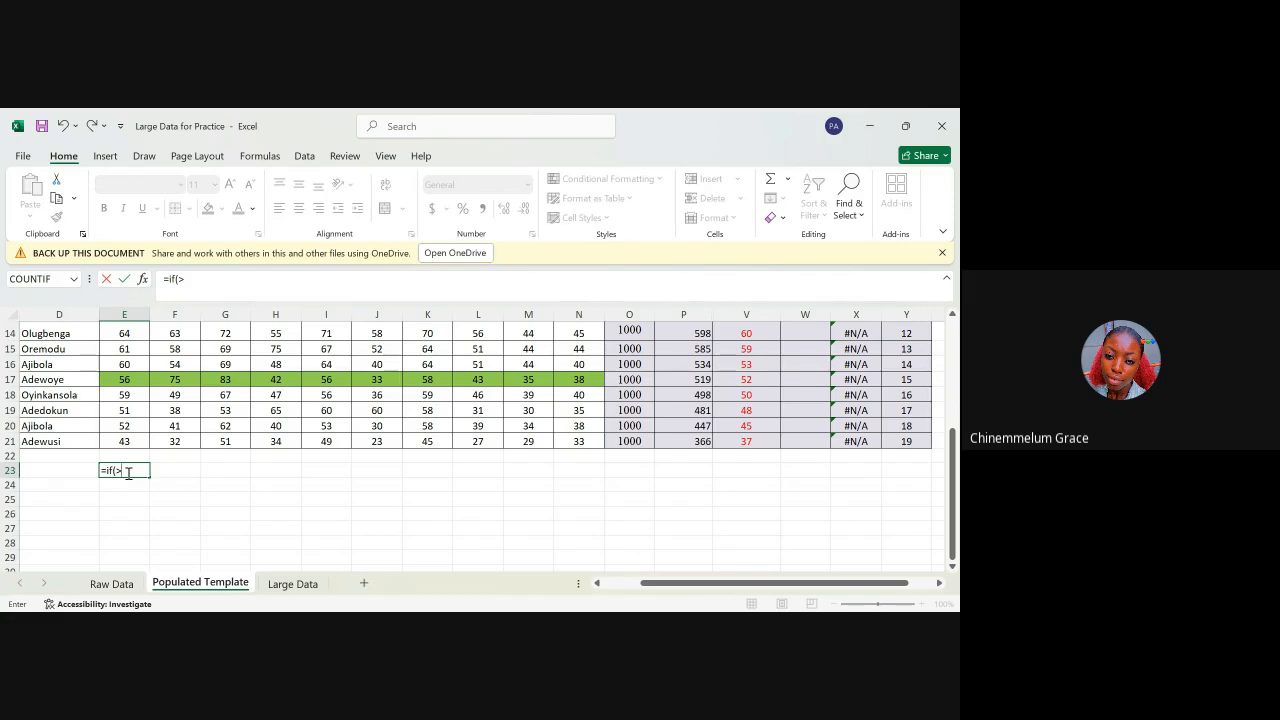
key("BackSpace")
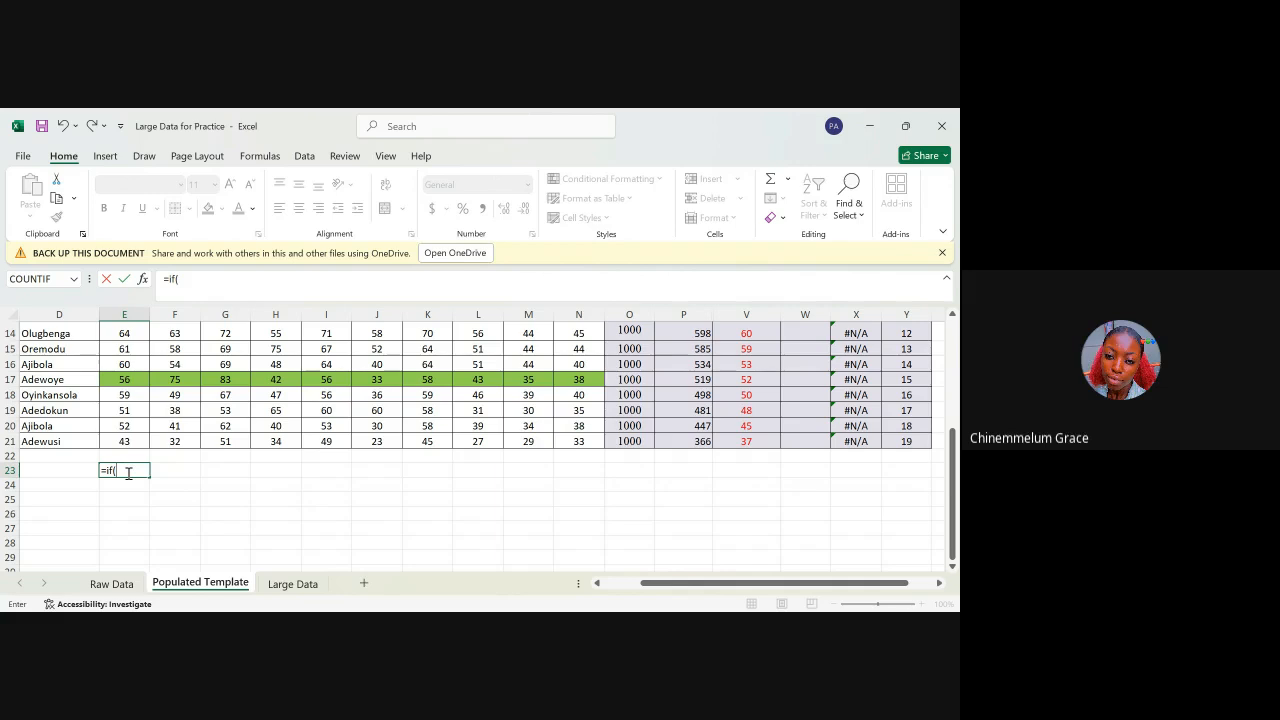
left_click(125, 380)
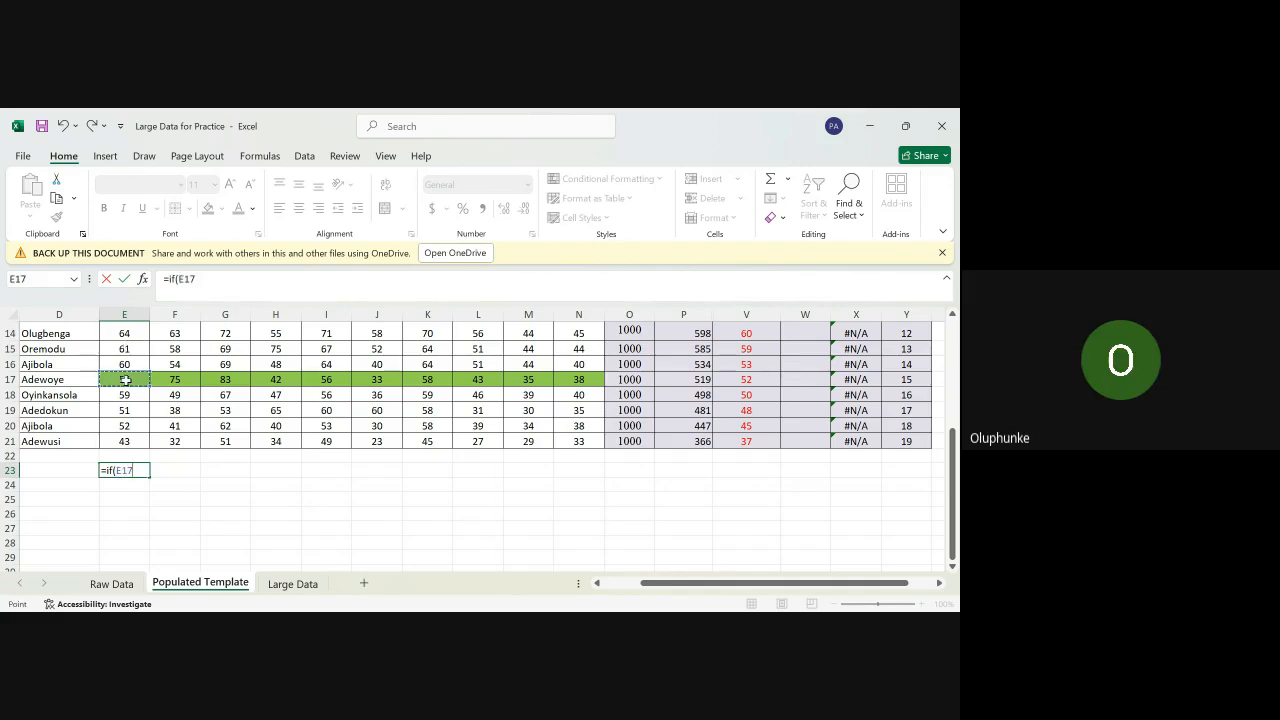
type(">50,")
type("\"Thumbs")
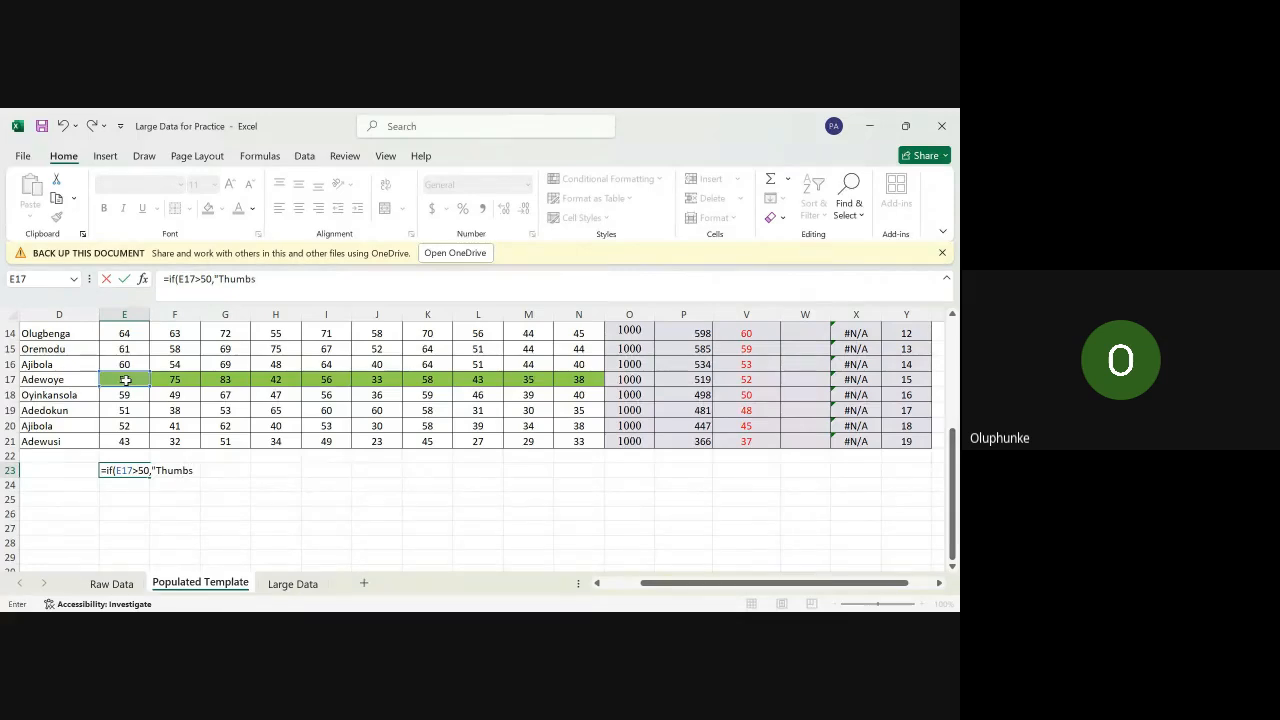
type(" up\",")
type("\"Thumbs")
type("D")
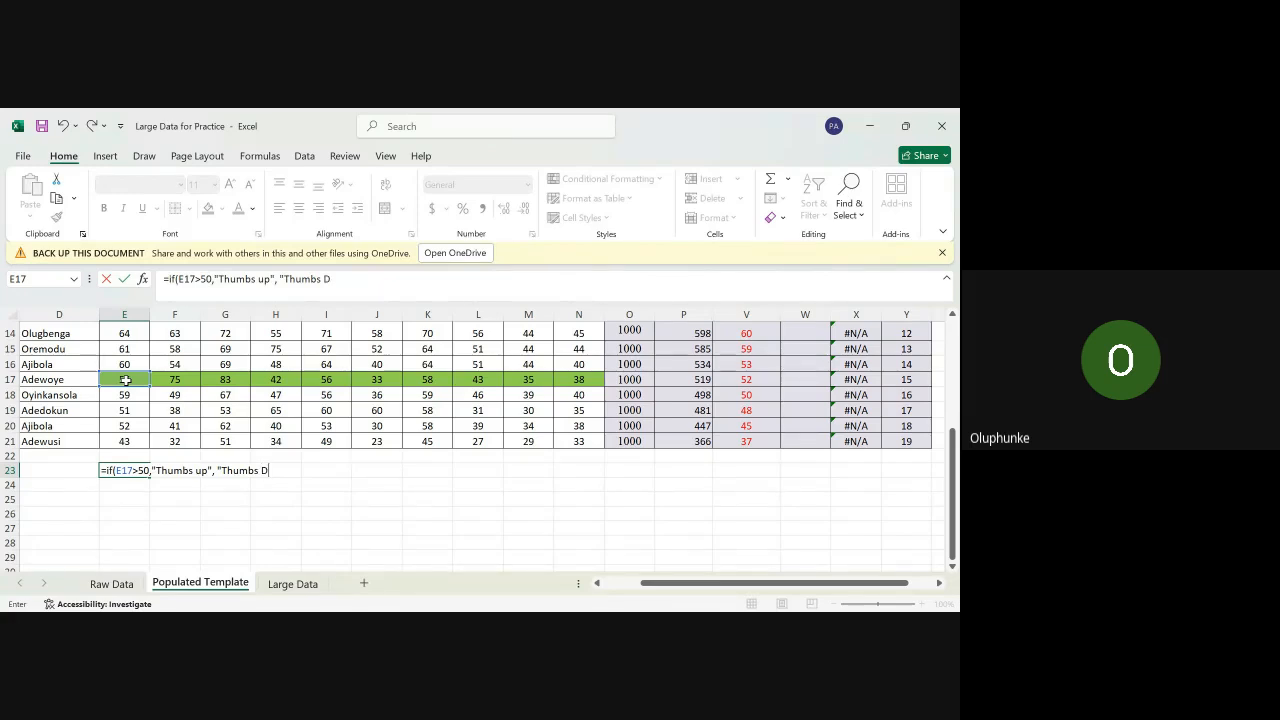
type("own")
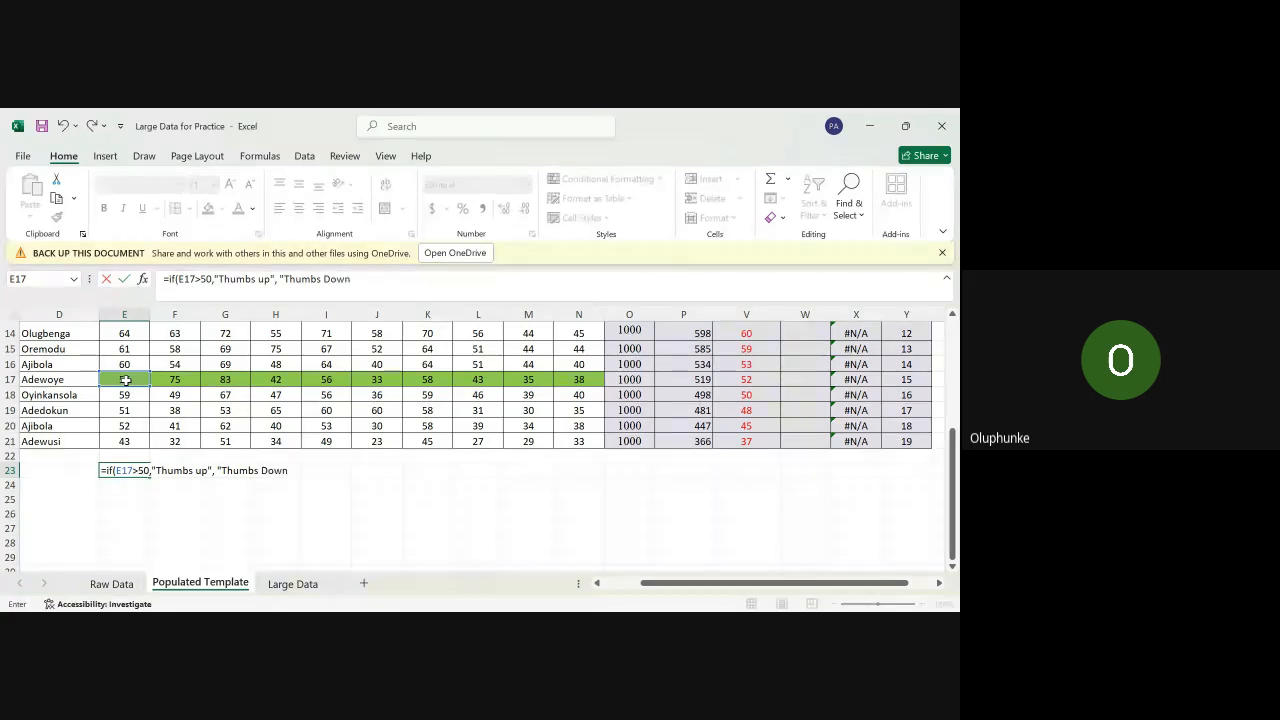
key("Return")
Step: Copy the Thumbs up/Thumbs Down formula from E23 across the subject columns to N23
left_click(125, 470)
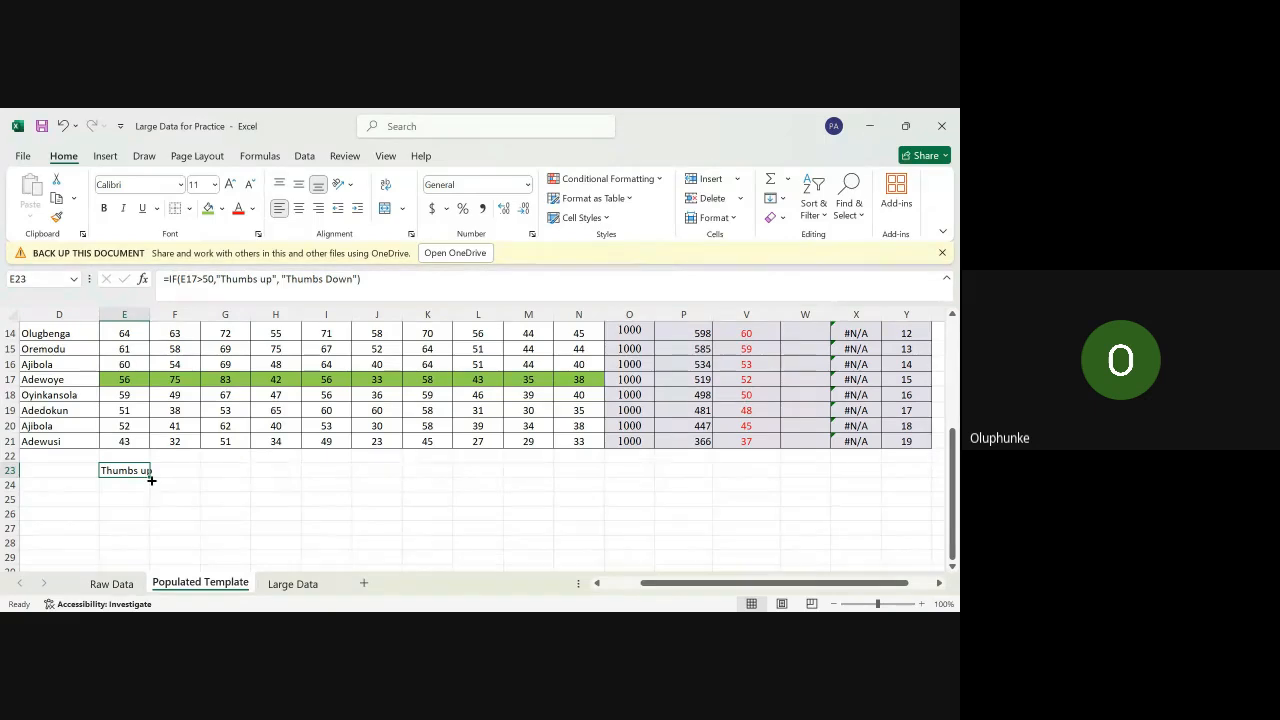
left_click_drag(151, 480, 590, 556)
left_click(240, 552)
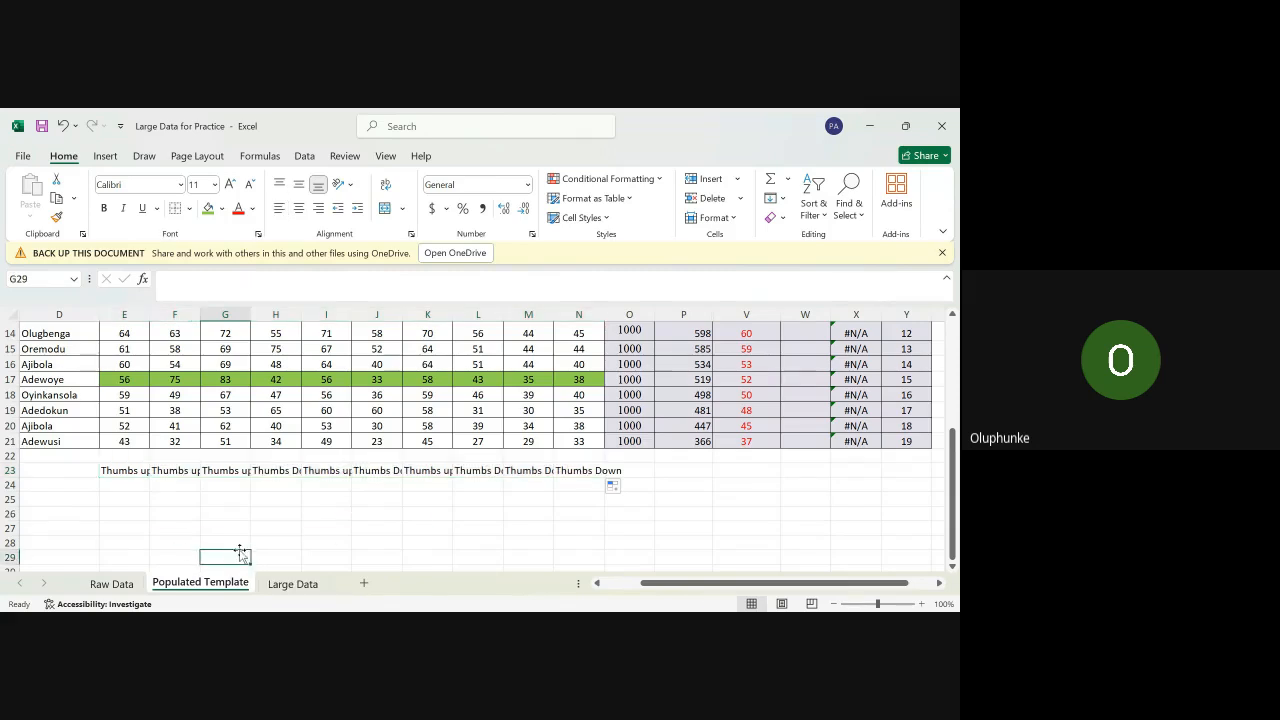
Step: Check the copied formulas in F23:H23 and widen column H to fit its full remark
left_click(168, 467)
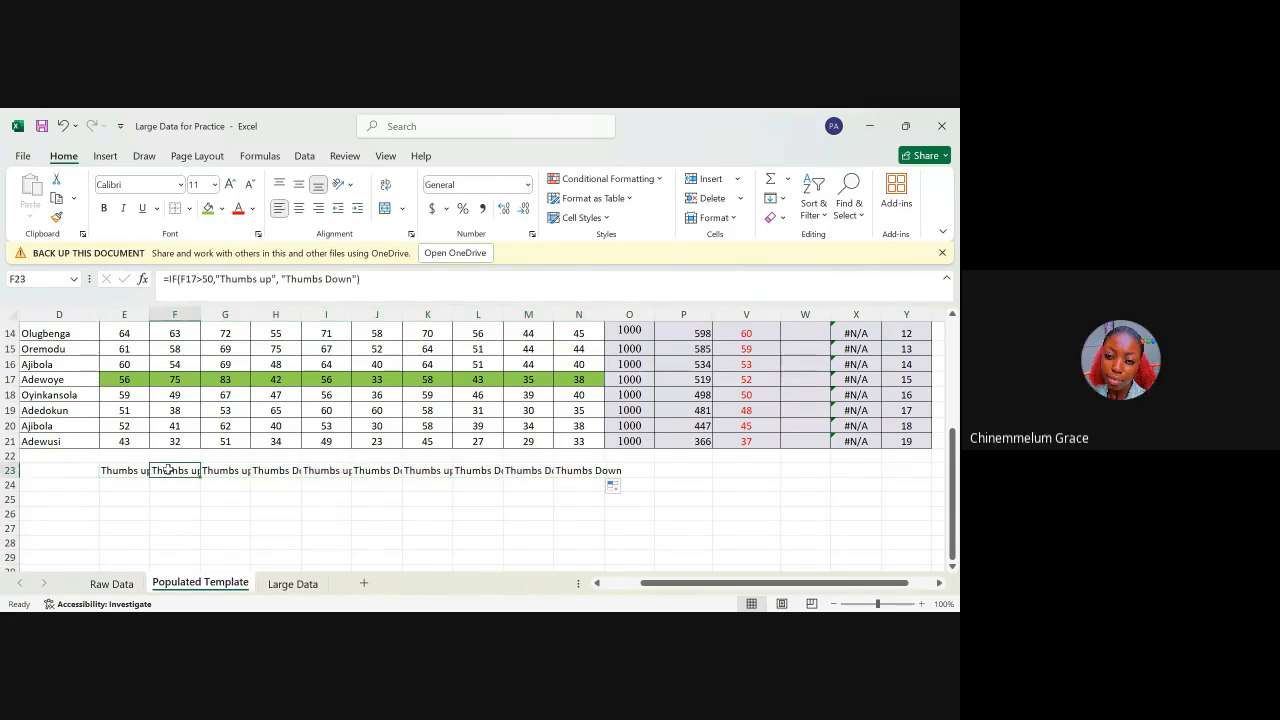
key("Right")
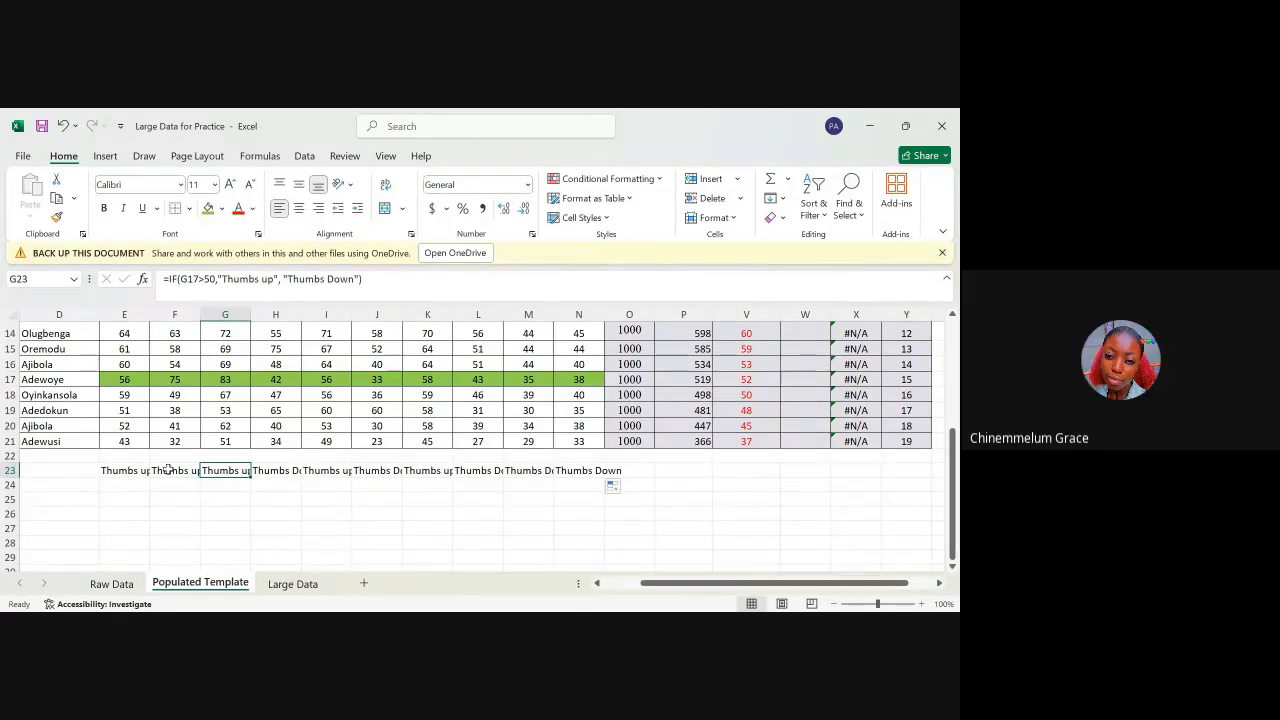
key("Right")
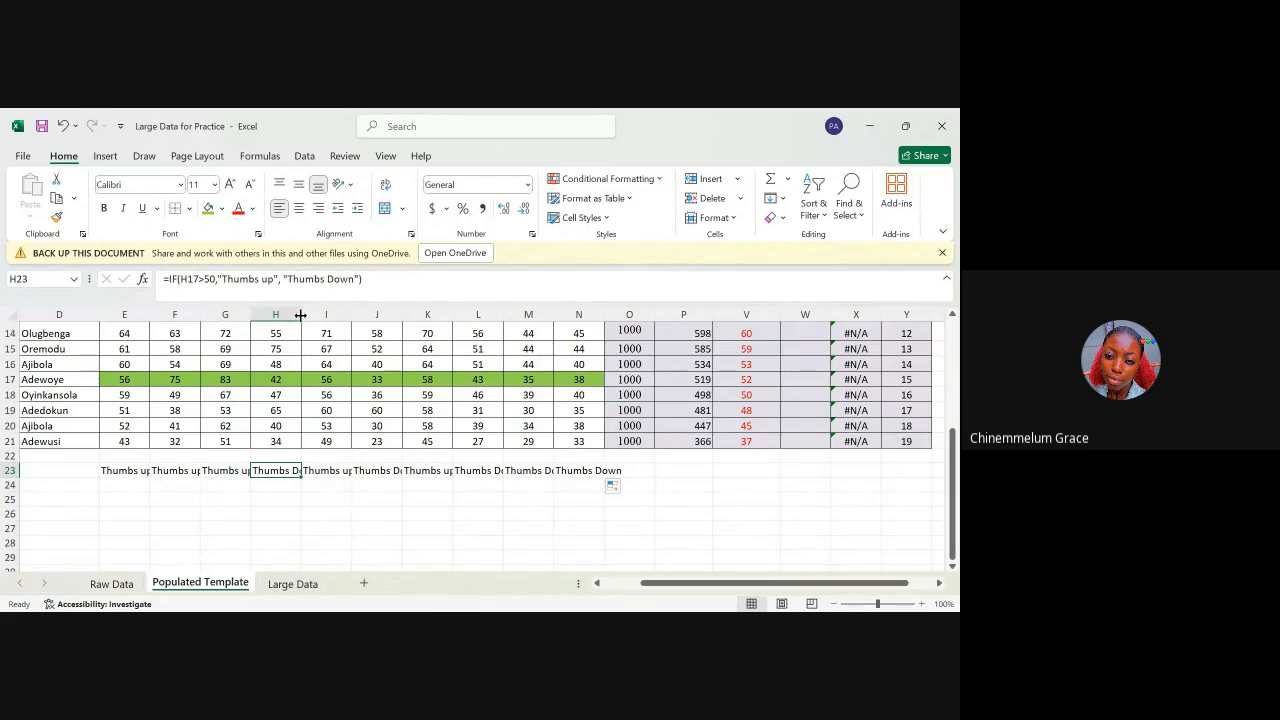
left_click_drag(300, 315, 324, 318)
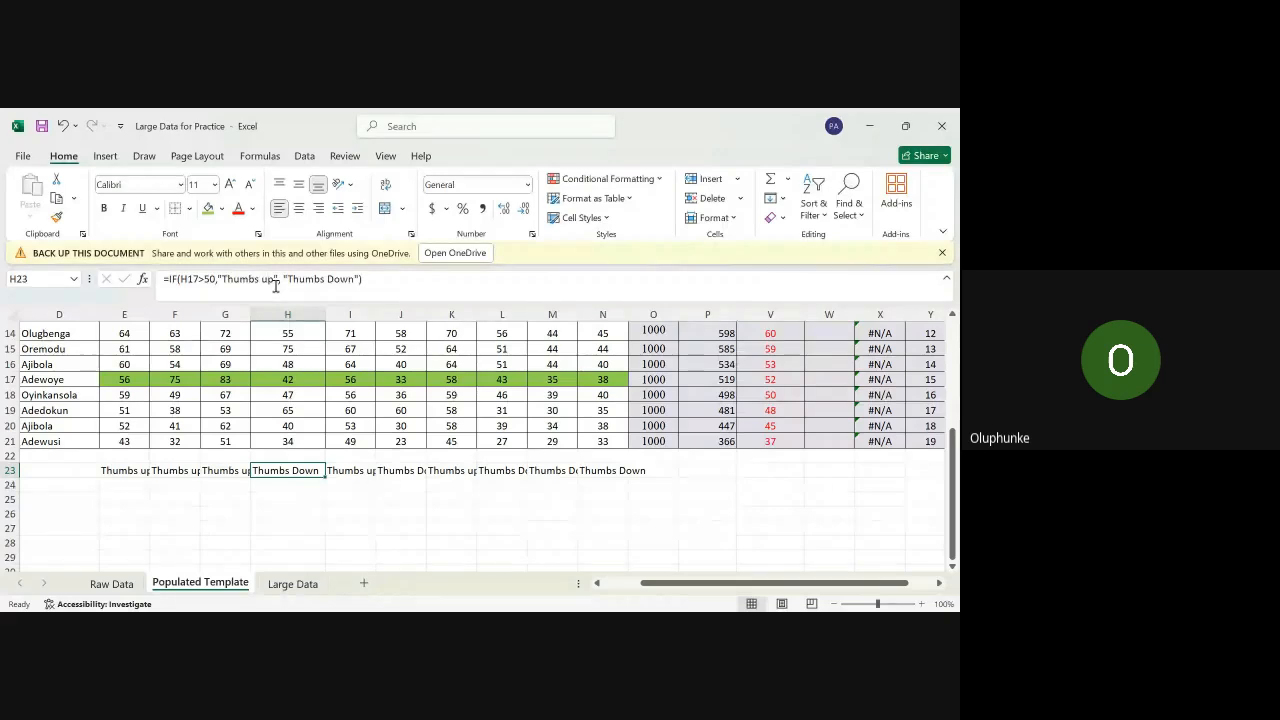
Step: Replace the true result in the E23 IF formula with "Girl"
left_click(136, 469)
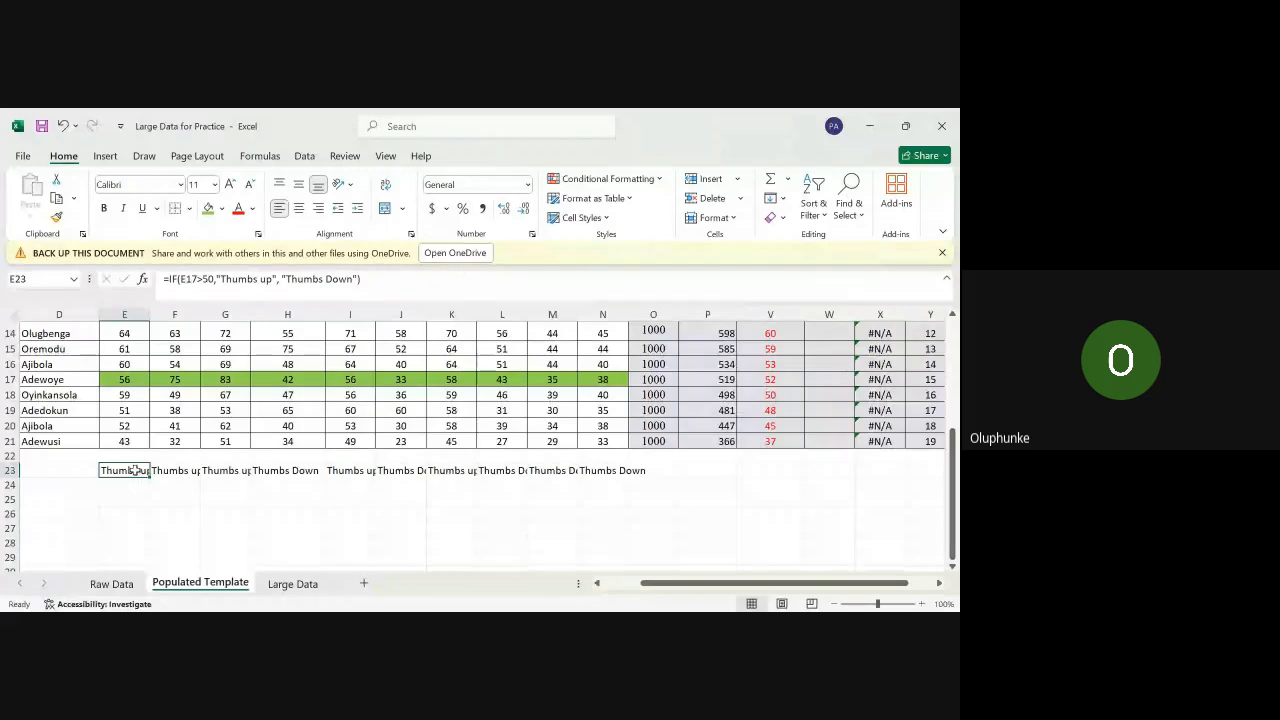
double_click(136, 469)
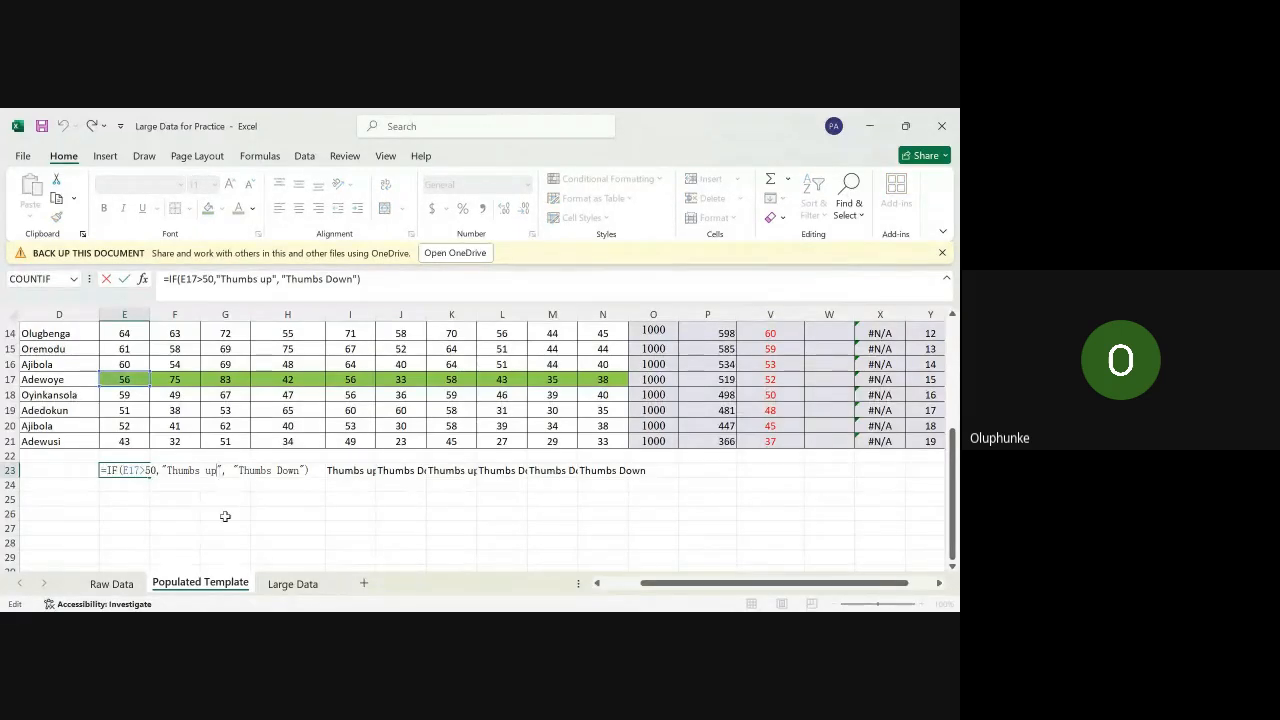
key("BackSpace")
key("BackSpace")
key("BackSpace")
key("BackSpace")
key("BackSpace")
key("BackSpace")
key("BackSpace")
key("BackSpace")
key("BackSpace")
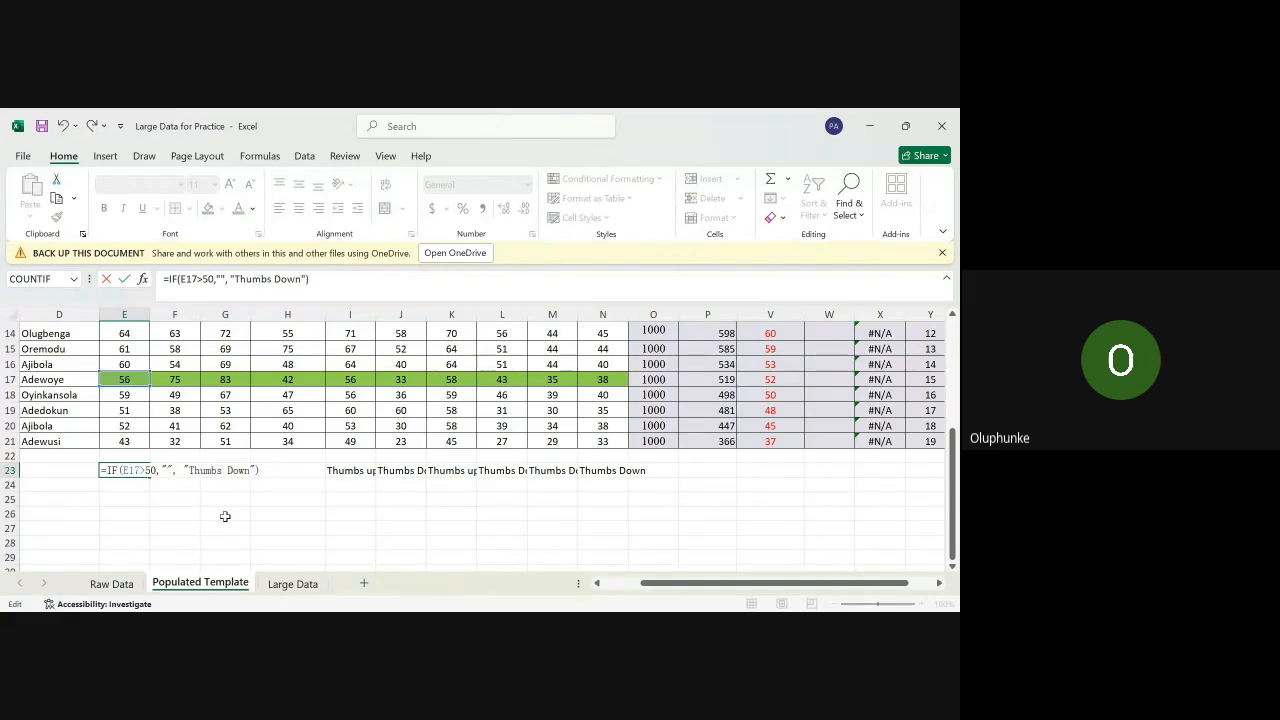
type("Girl")
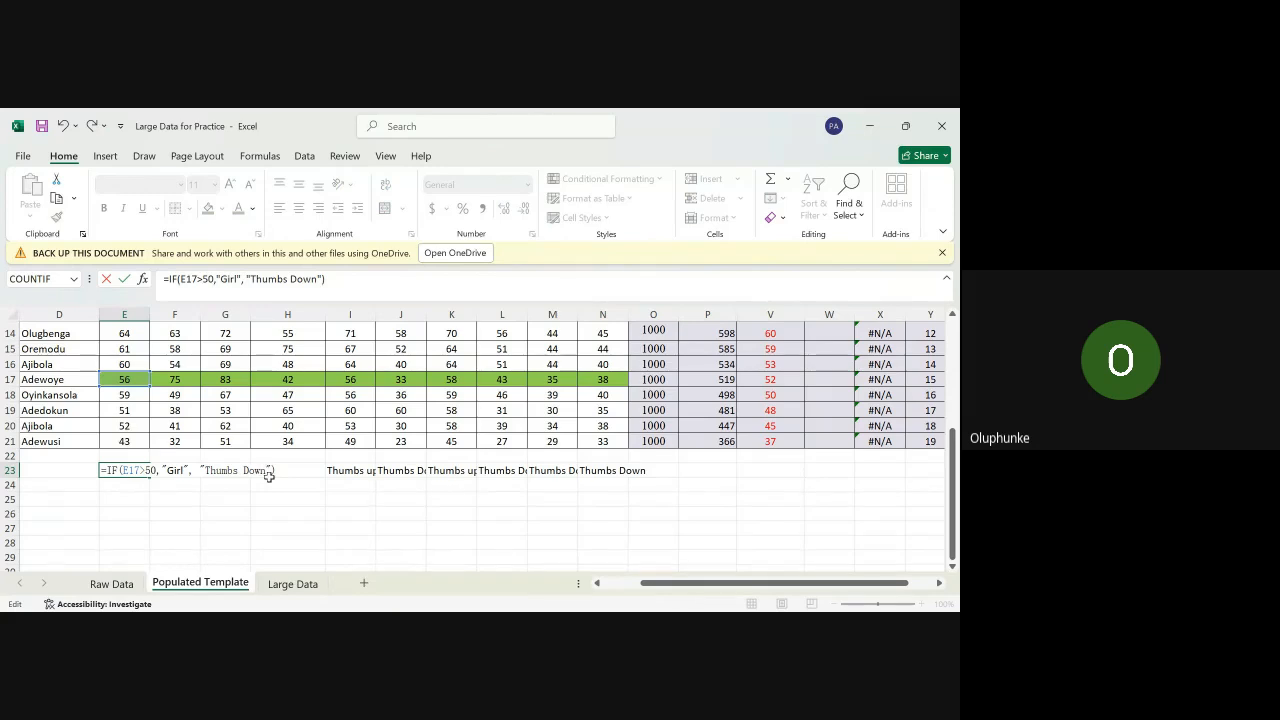
Step: Replace the false result "Thumbs Down" in the E23 IF formula with "Yellow"
key("BackSpace")
key("BackSpace")
key("BackSpace")
key("BackSpace")
key("BackSpace")
key("BackSpace")
key("BackSpace")
key("BackSpace")
key("BackSpace")
key("BackSpace")
key("BackSpace")
type("Yello")
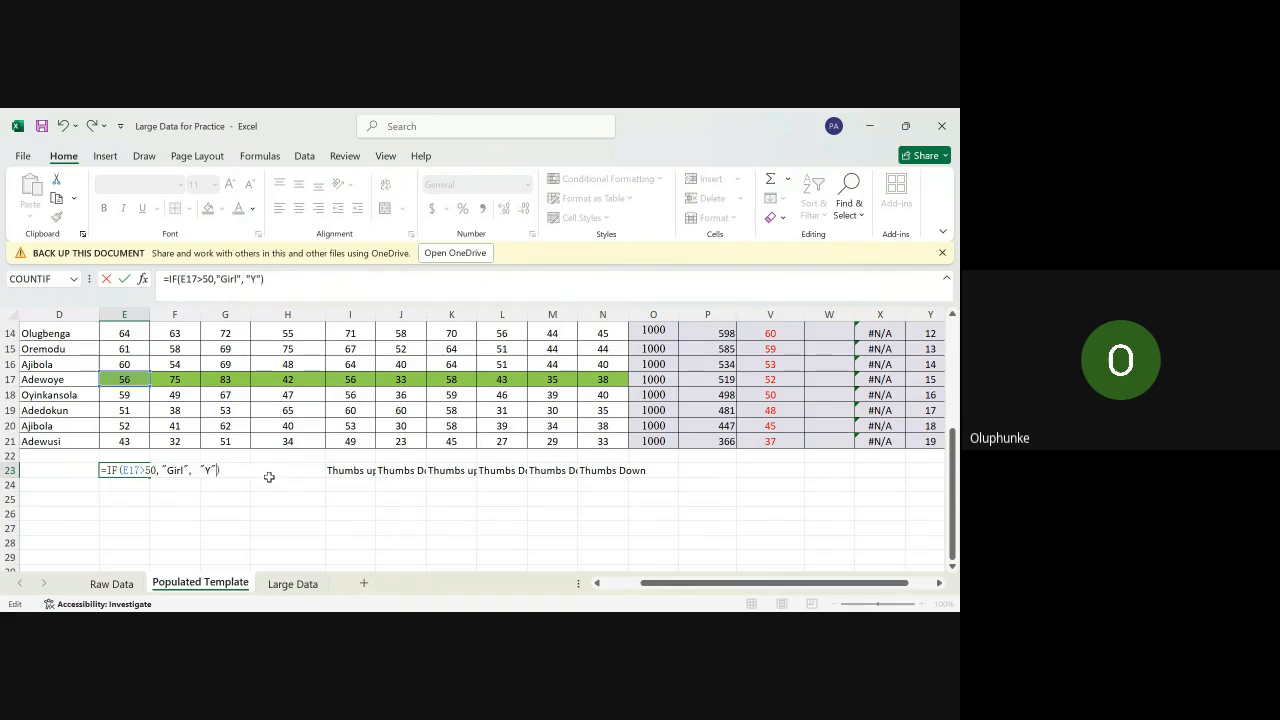
type("w")
Step: Change the true result in E23 to "Green" so the formula reads =IF(E17>50,"Green", "Yellow")
left_click(185, 470)
key("BackSpace")
key("BackSpace")
key("BackSpace")
key("BackSpace")
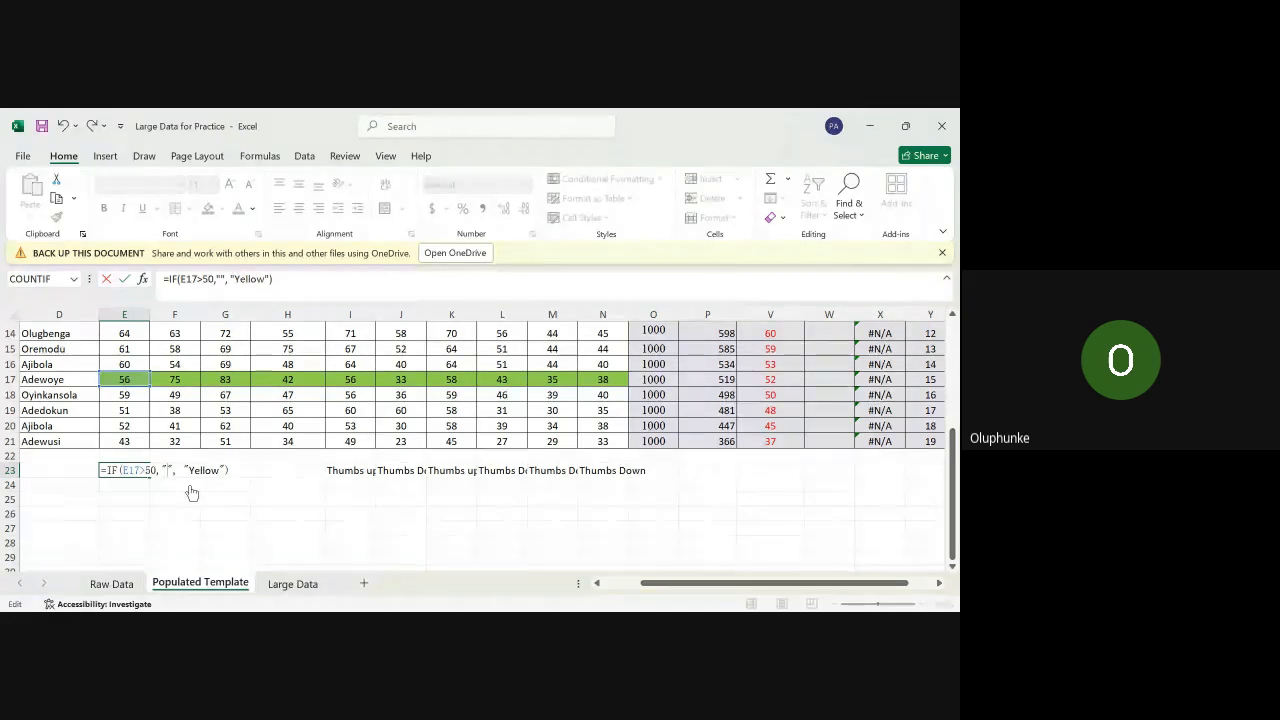
type("Re")
key("BackSpace")
key("BackSpace")
type("Green")
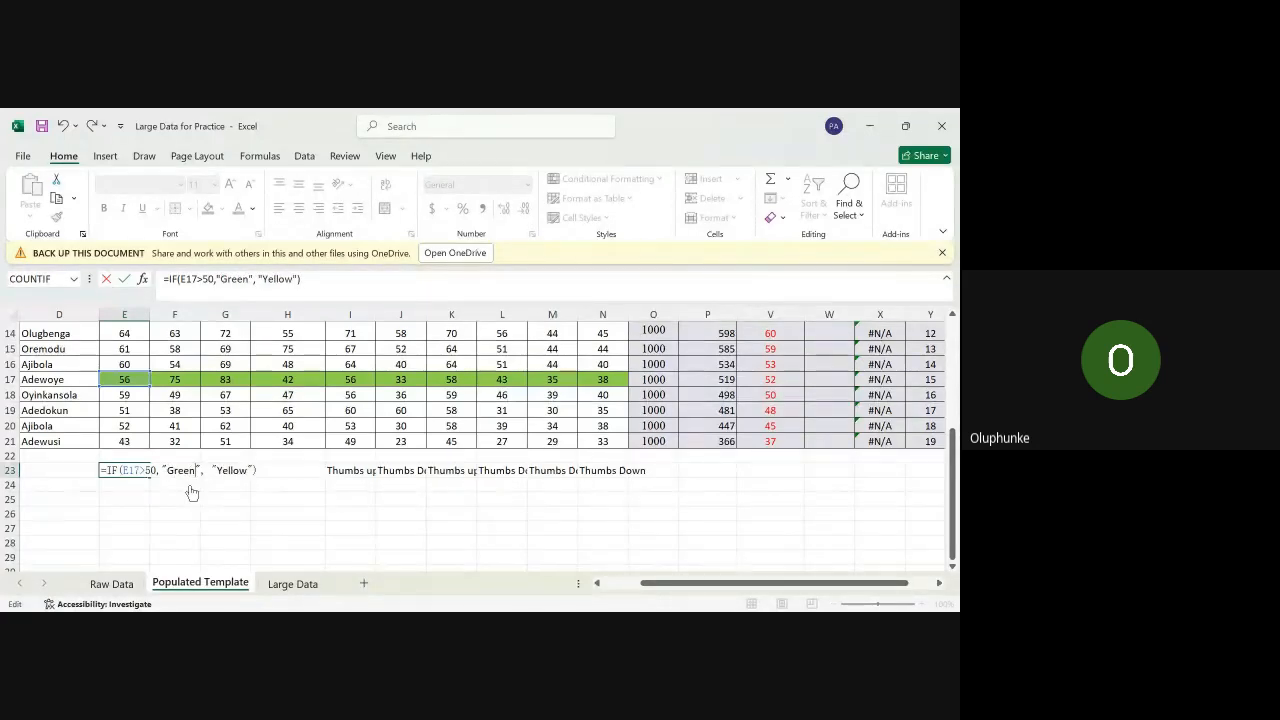
key("ctrl+Return")
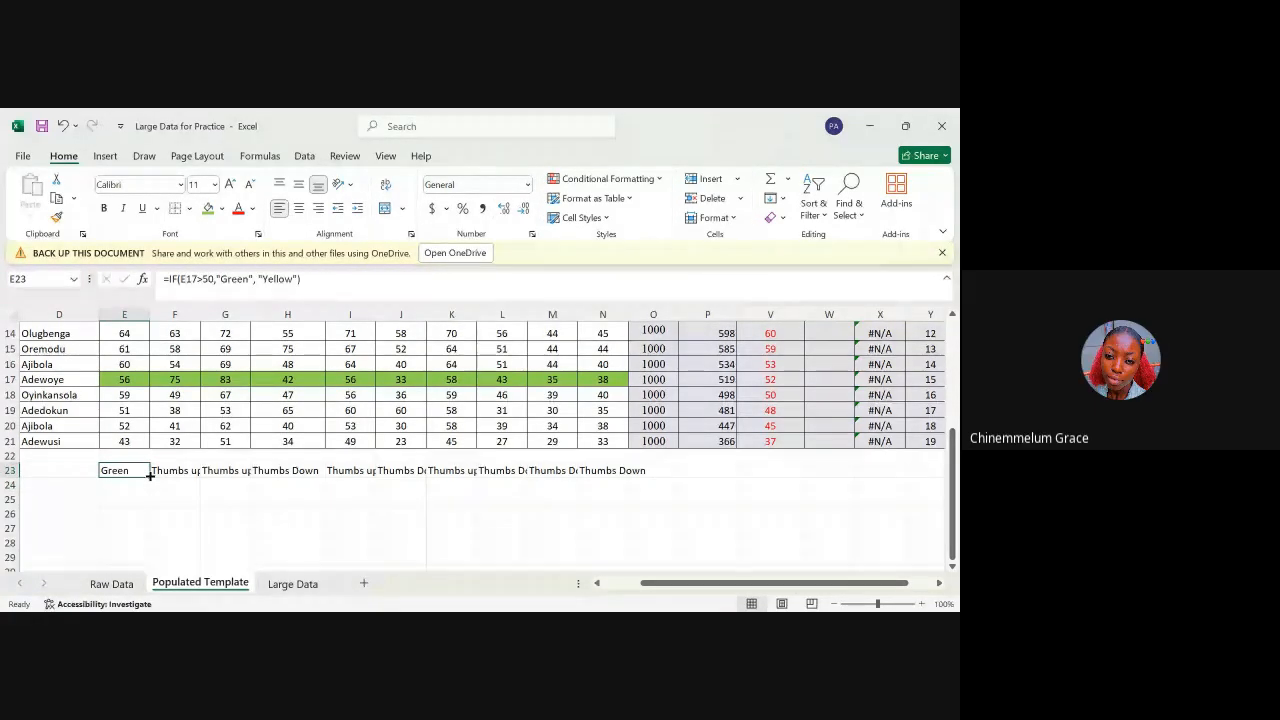
Step: Copy the Green/Yellow formula from E23 across to N23 and check the formulas in E23:H23
left_click_drag(148, 481, 640, 477)
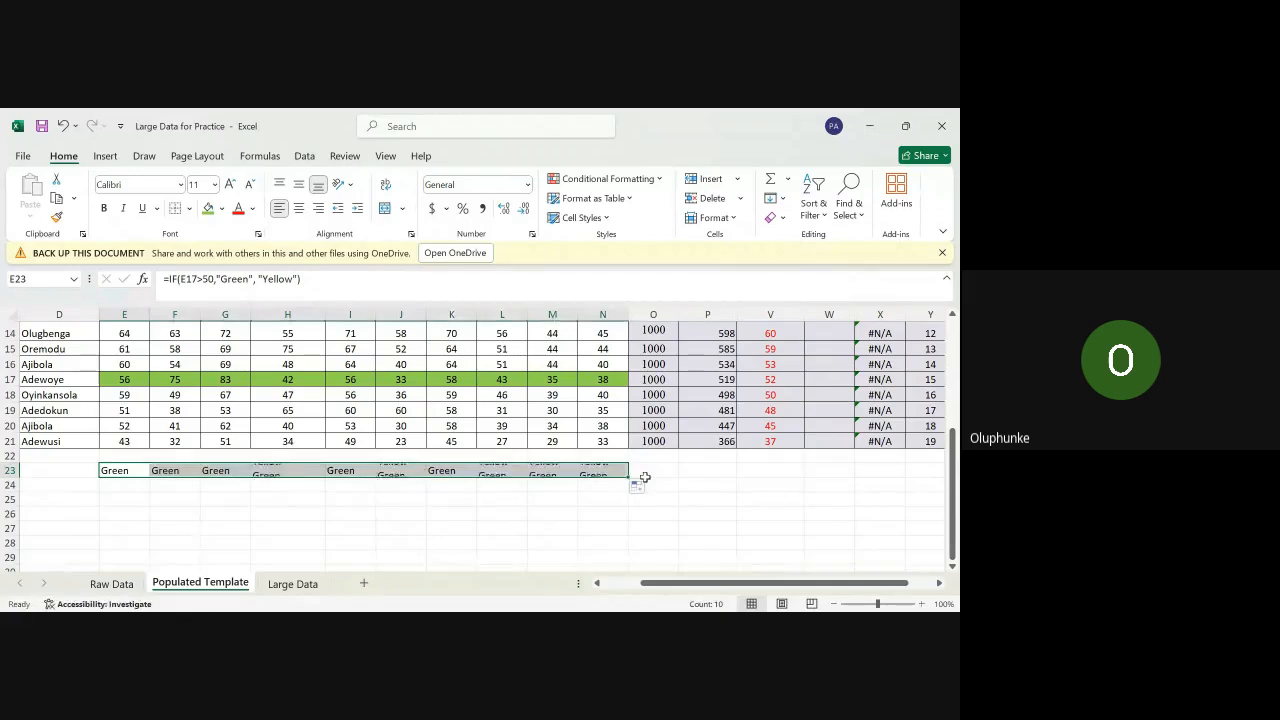
left_click(512, 511)
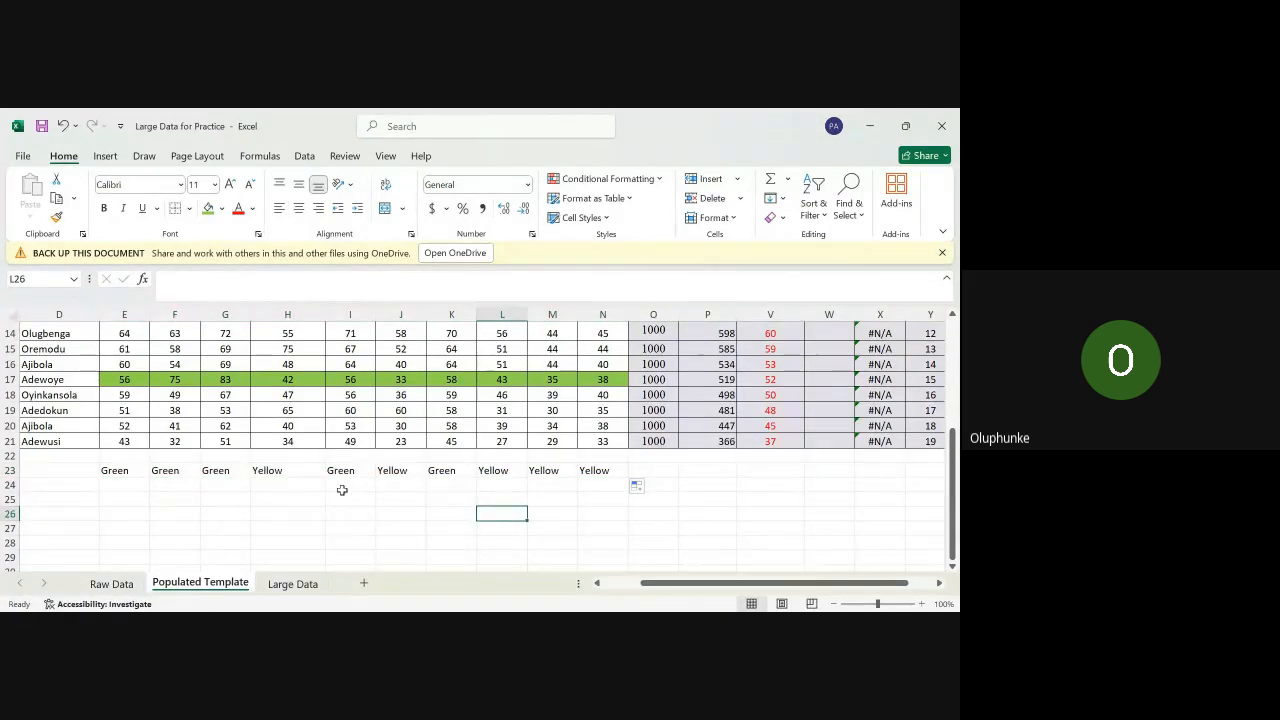
left_click(285, 472)
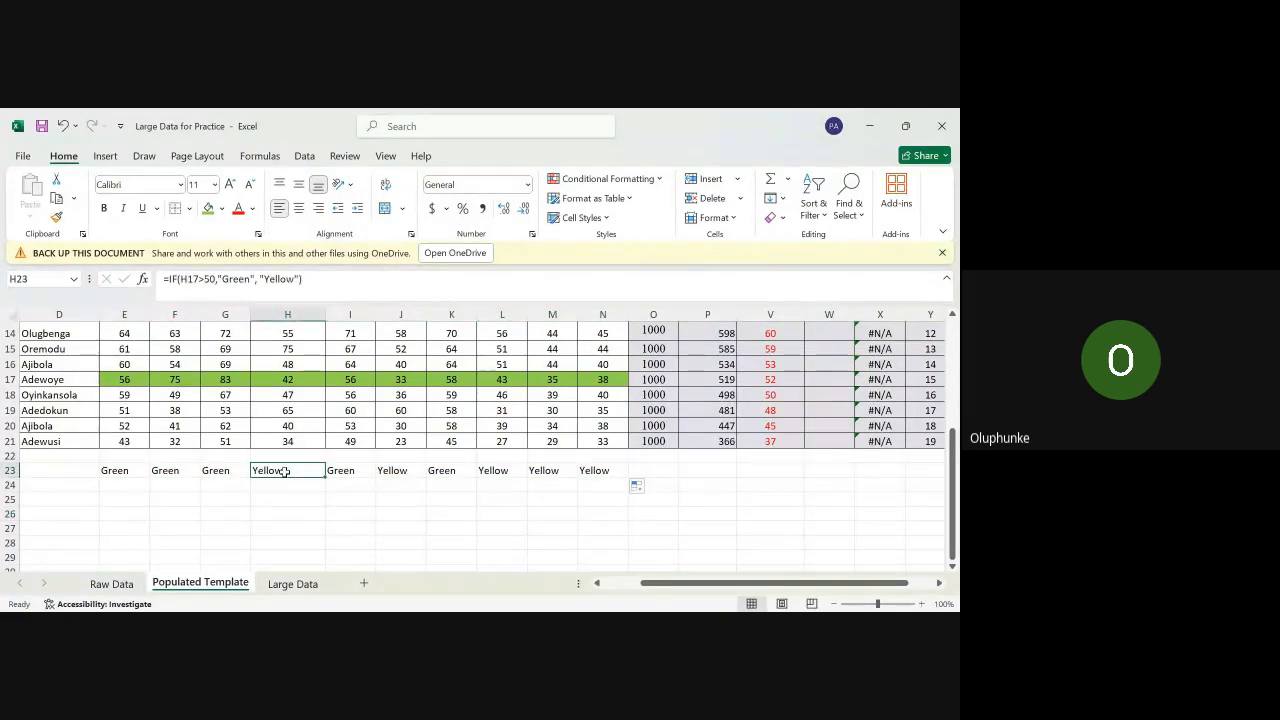
left_click(115, 470)
left_click(172, 468)
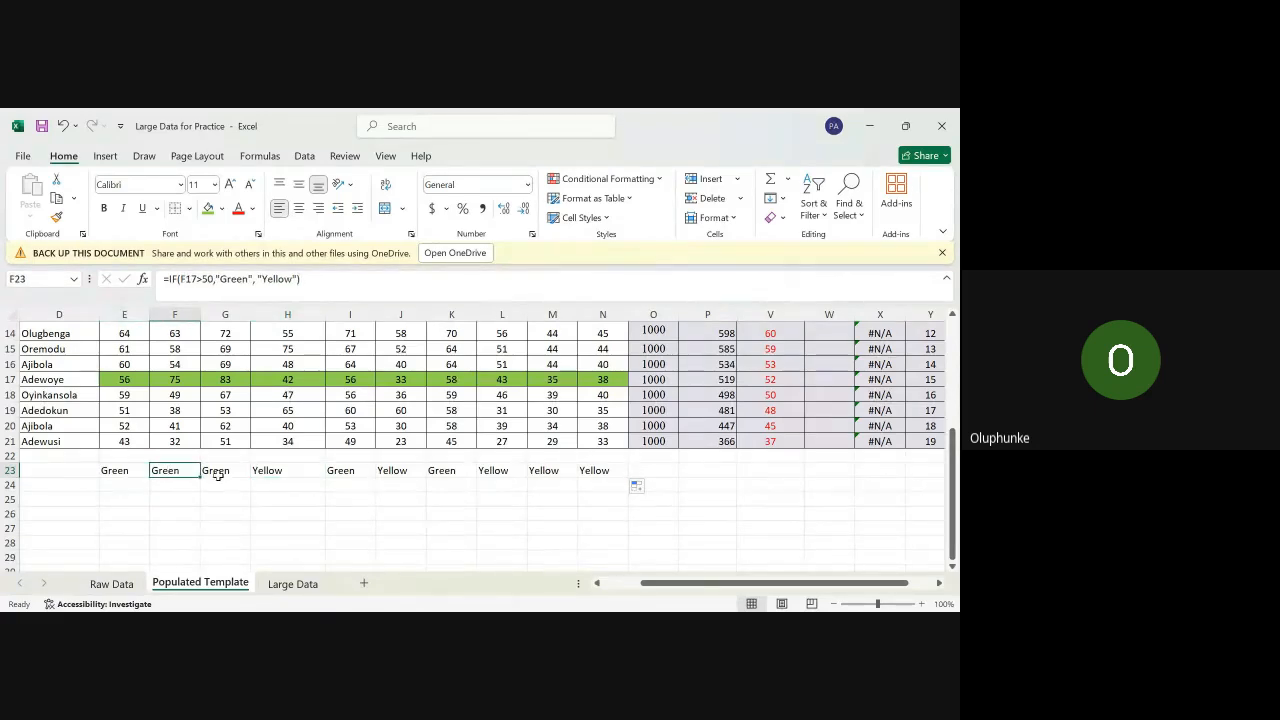
left_click(218, 475)
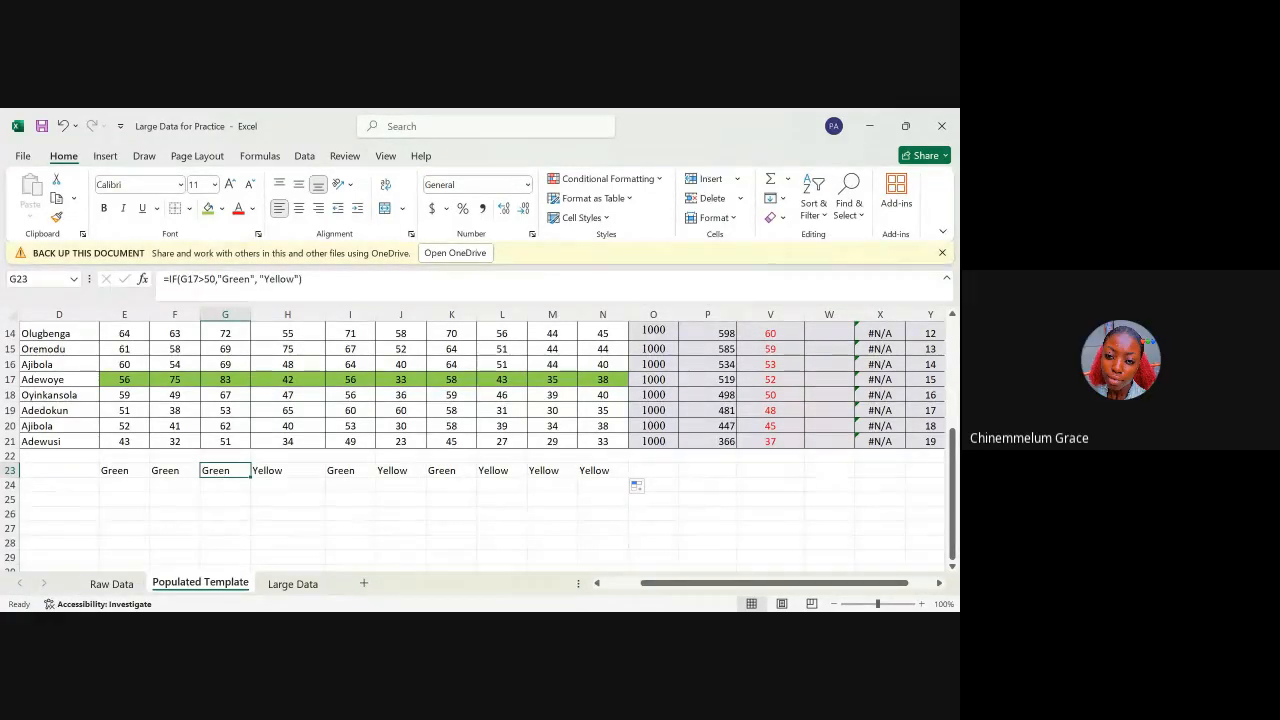
Step: Examine the first student's IF remark formula in W3 and the obtained-marks formula in P3 that it tests
left_click(377, 567)
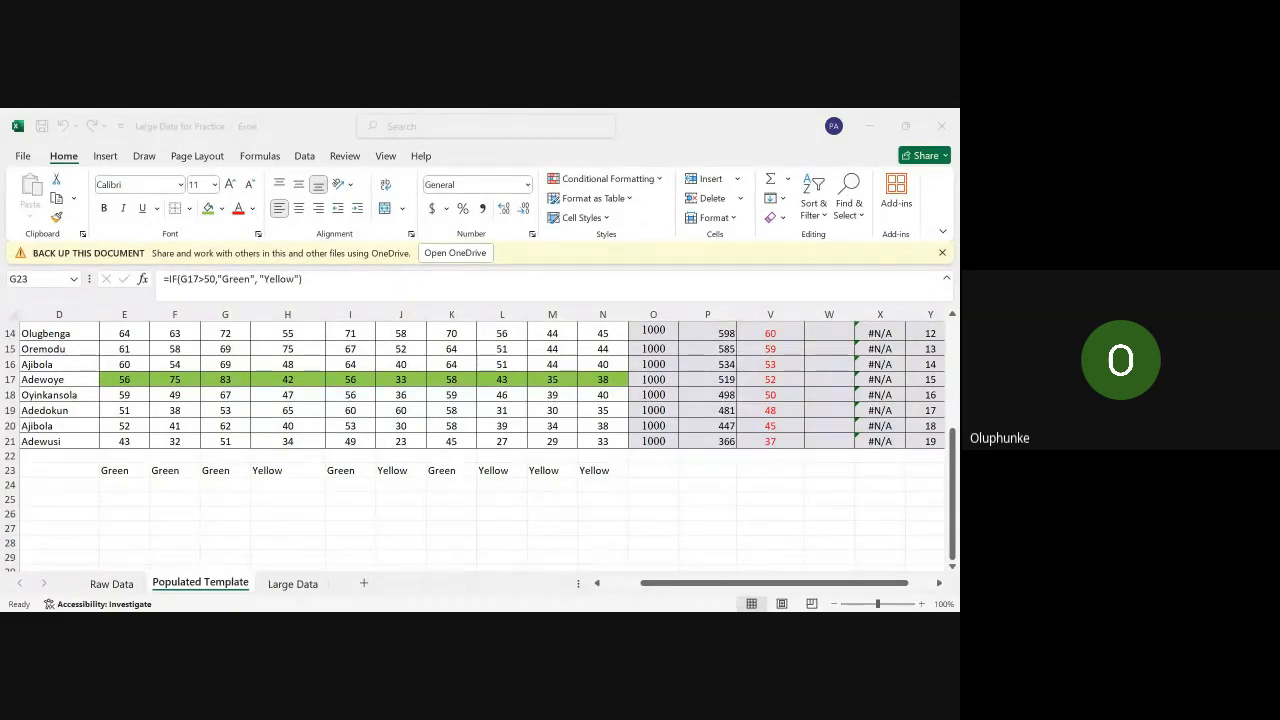
left_click(315, 566)
scroll(605, 488, "up", 5)
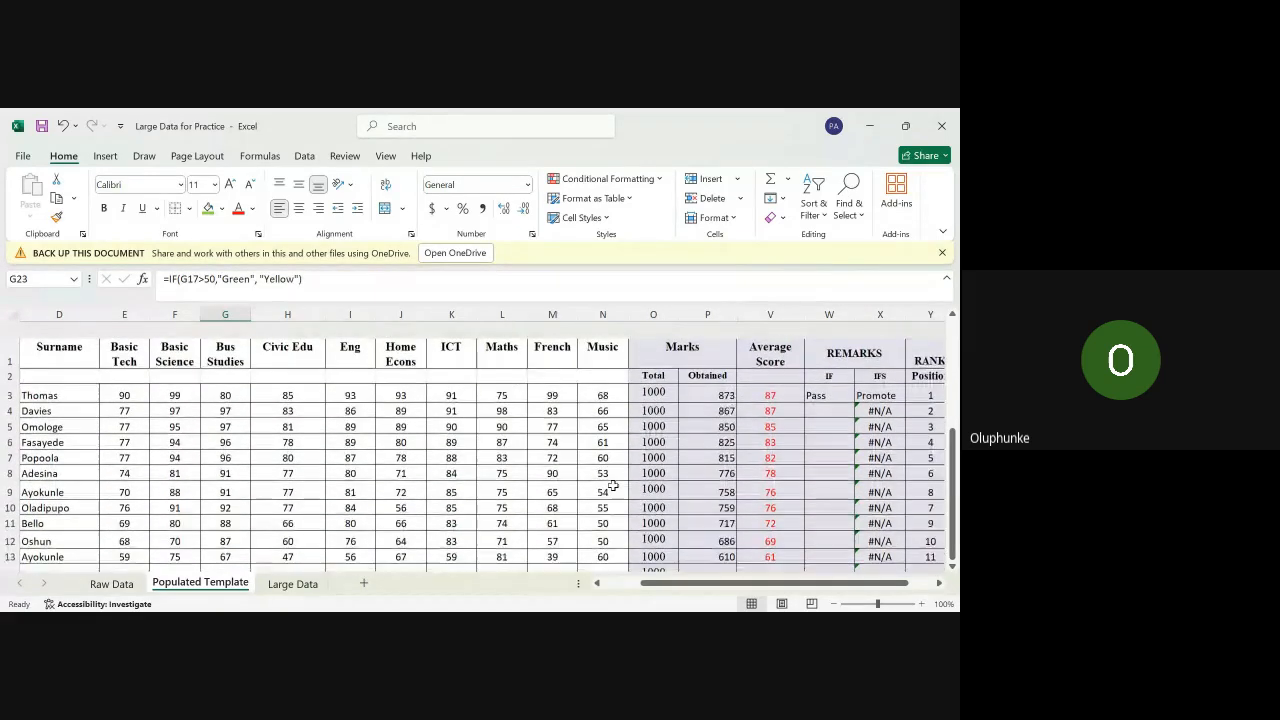
scroll(612, 487, "down", 1)
left_click(824, 384)
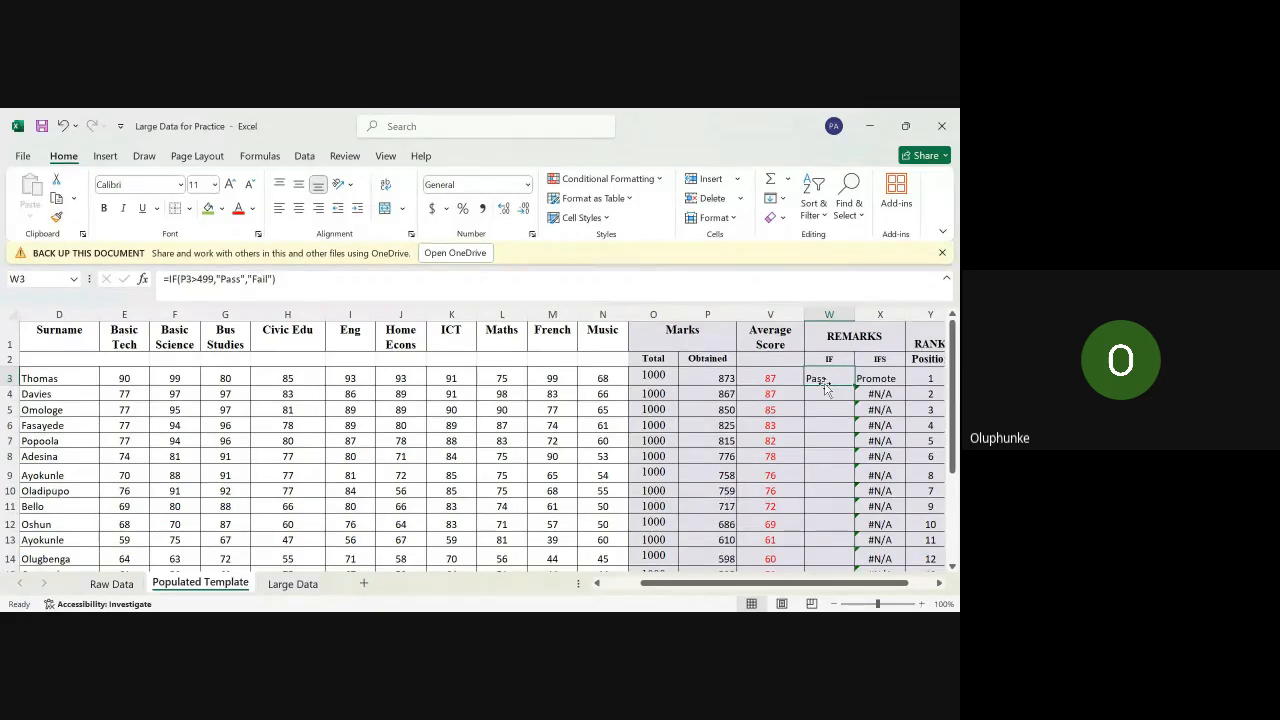
left_click(707, 377)
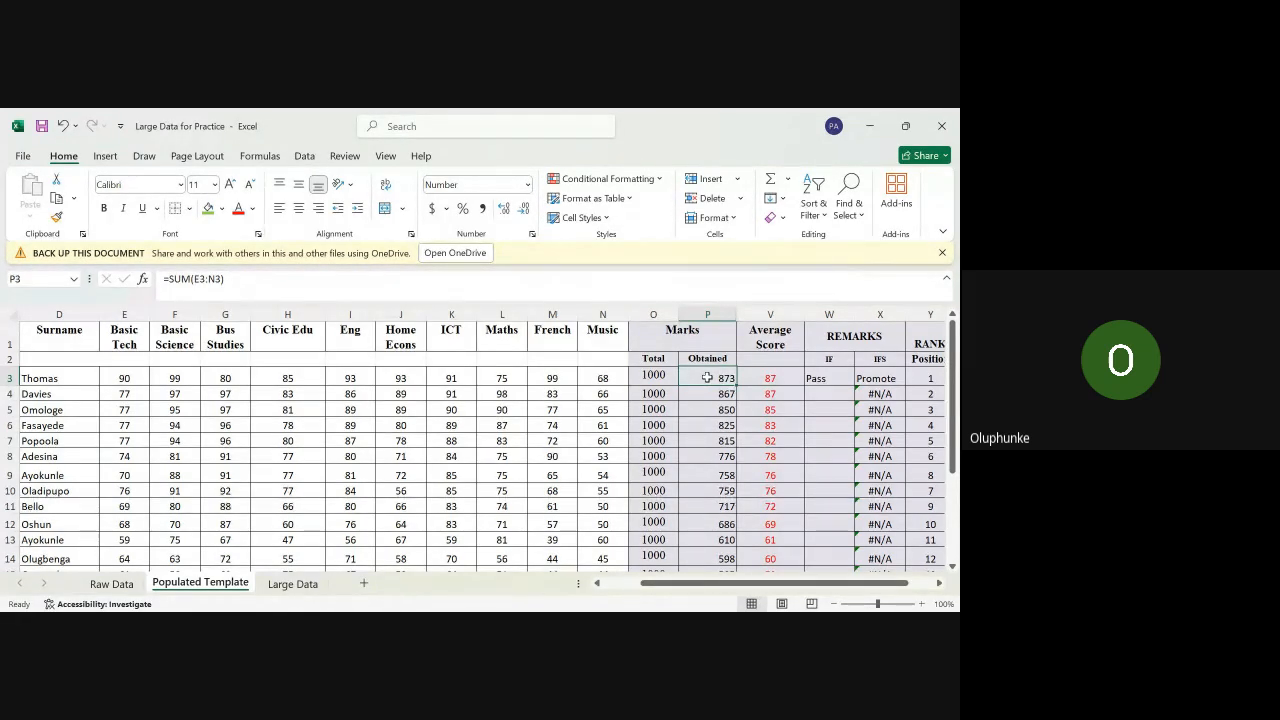
left_click(831, 378)
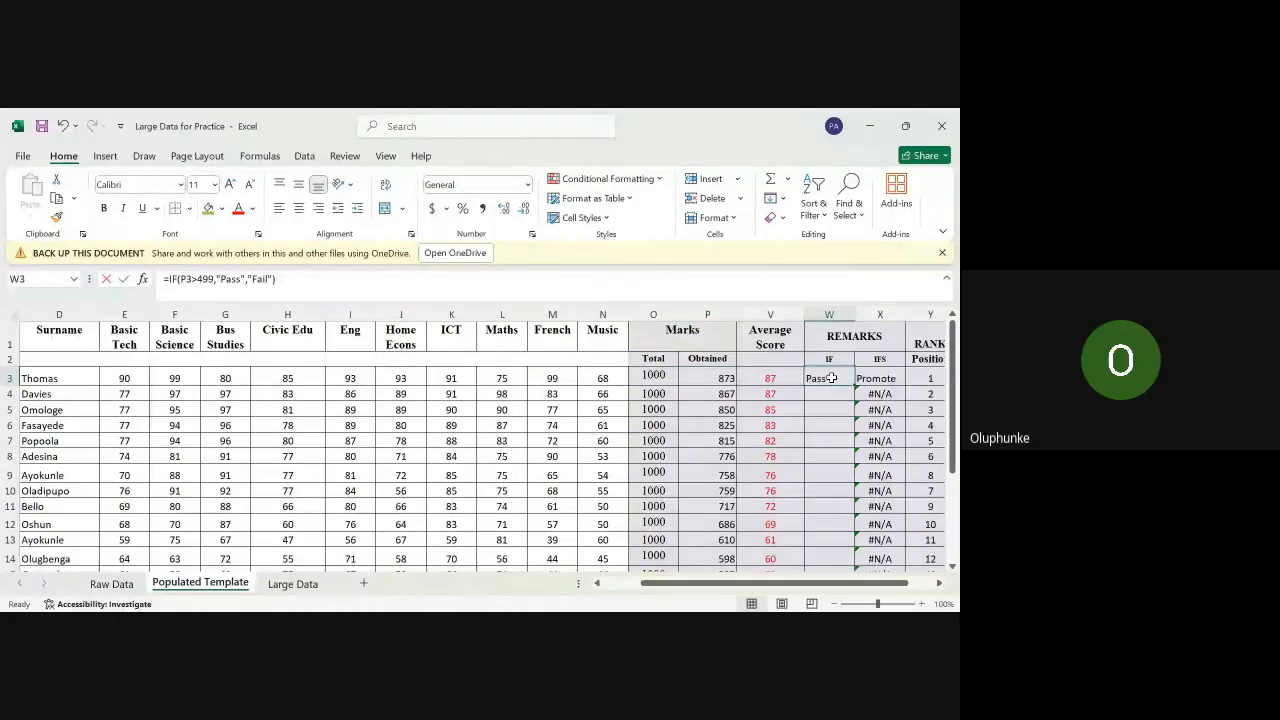
Step: Clear the existing IF remark formula from W3 for the first student
type("=")
key("Escape")
key("Delete")
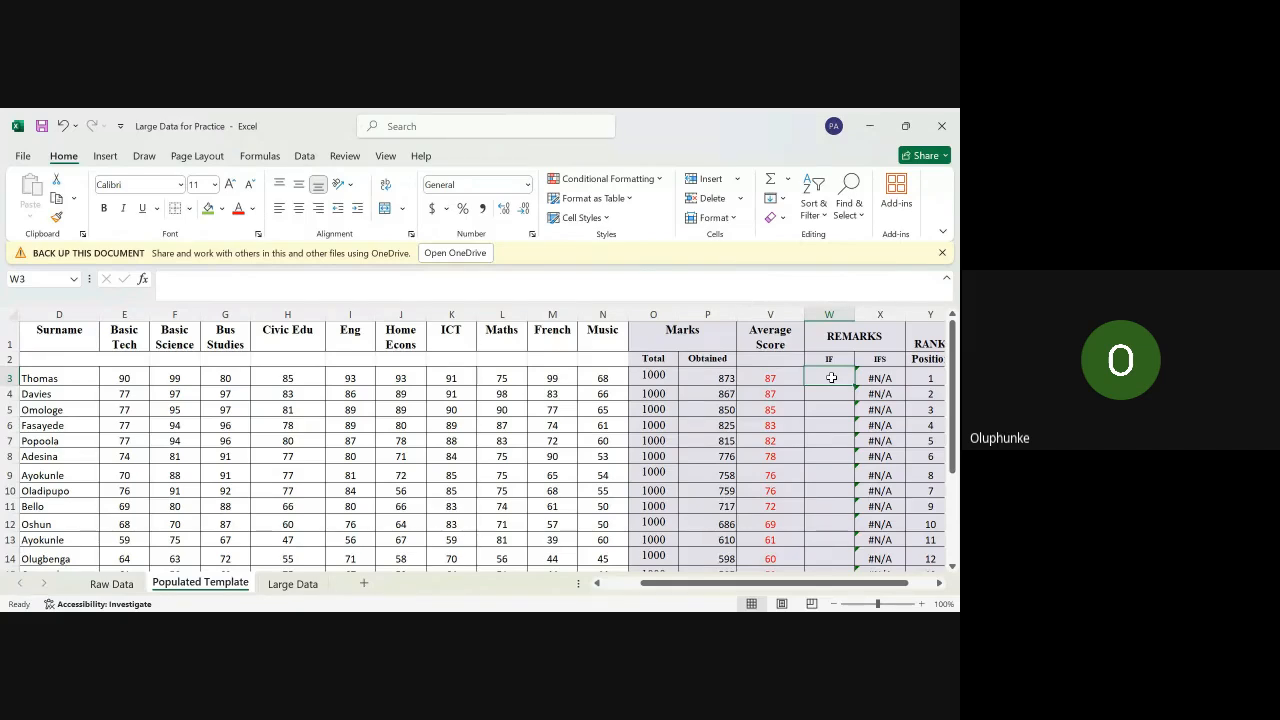
Step: Start an IF formula in W3 that tests whether the obtained marks exceed 499 (P3>499)
type("=")
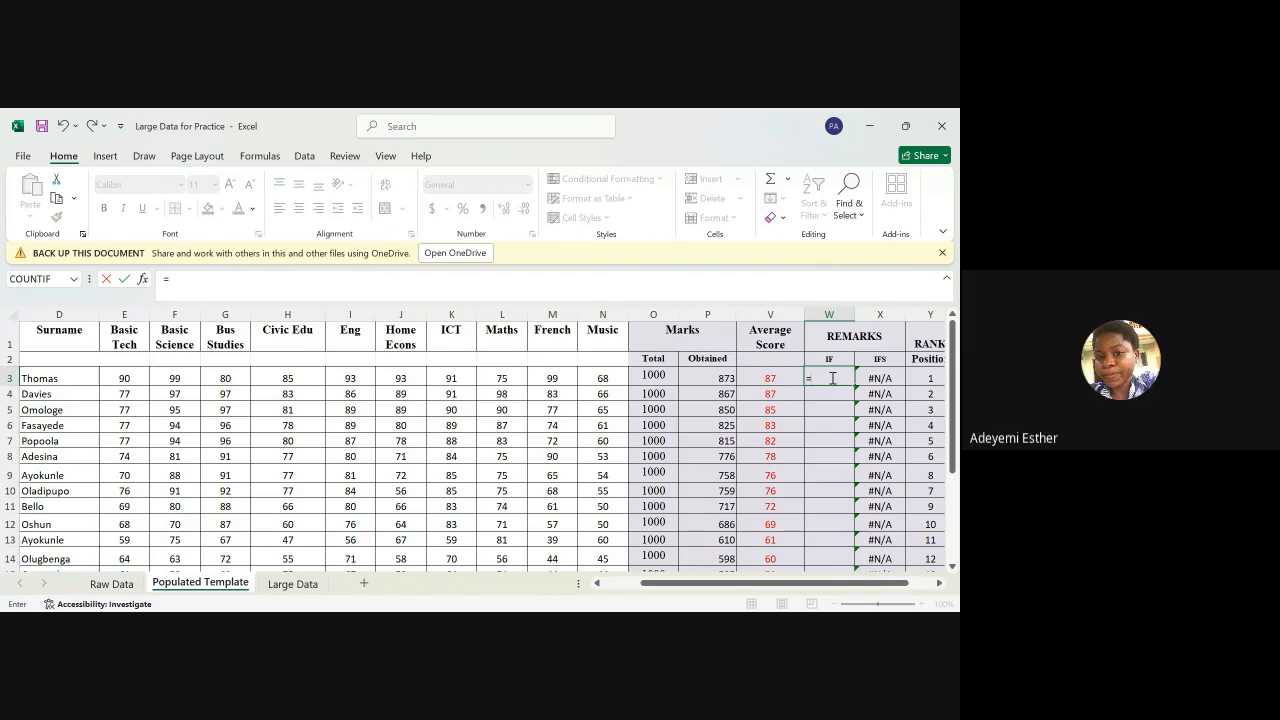
type("if")
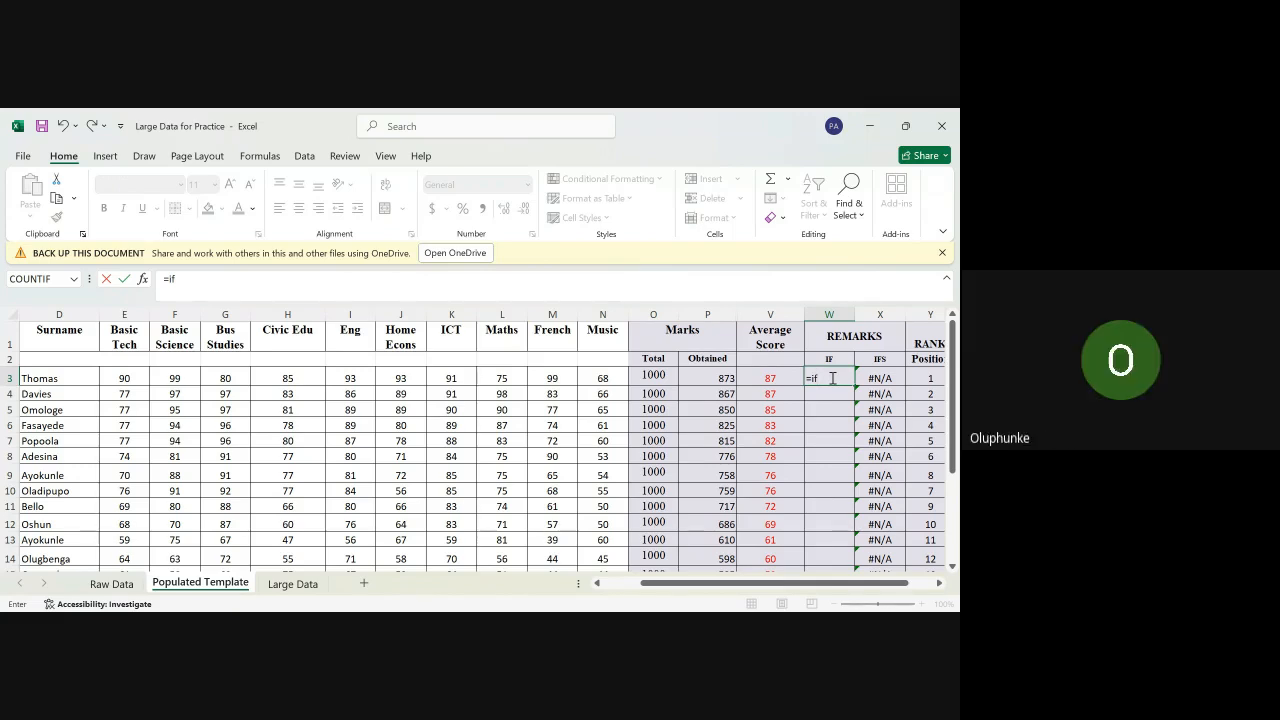
type("(")
left_click(713, 380)
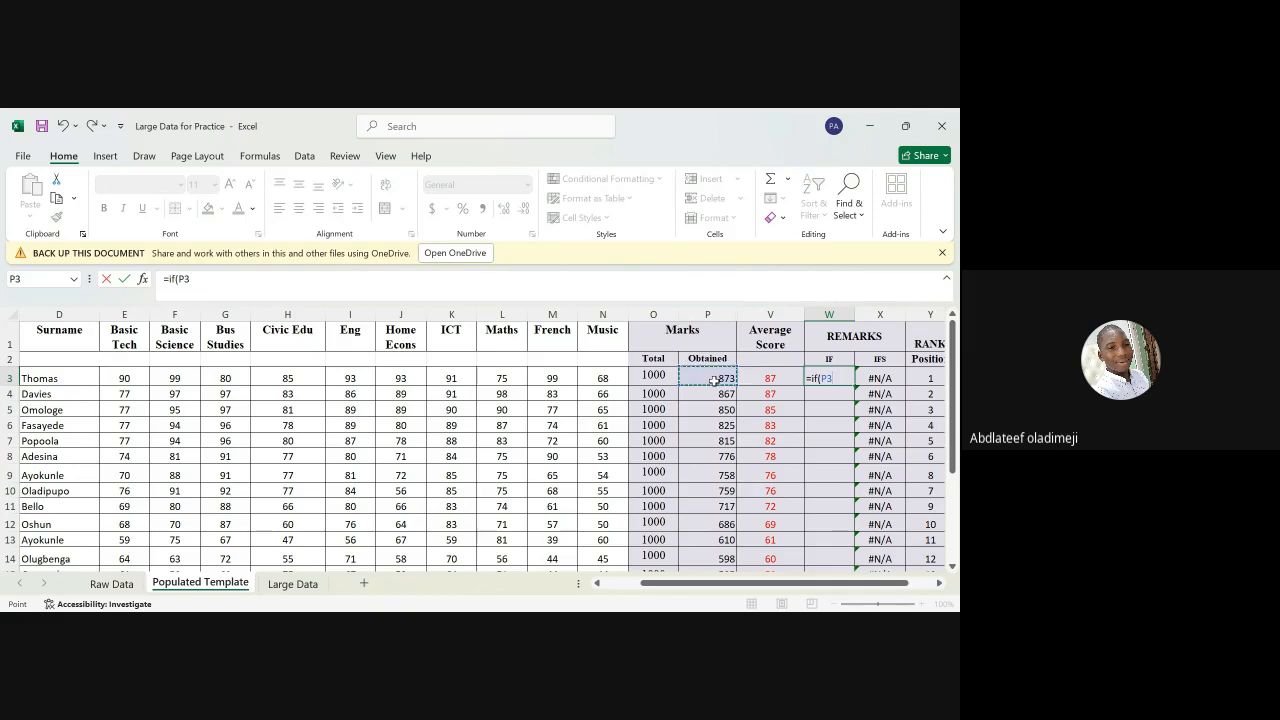
type(">4")
type("99")
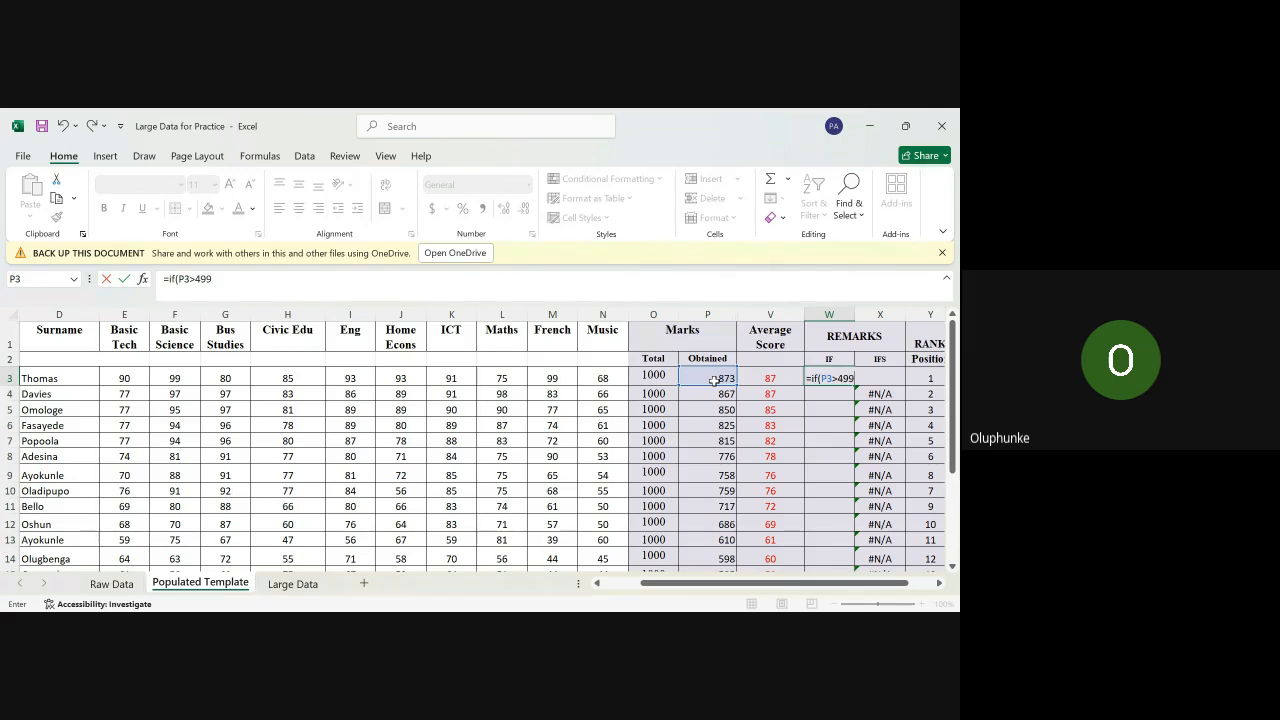
Step: Complete the W3 formula with the results "Pass" and "Fail" so it reads =IF(P3>499,"Pass", "Fail")
type(",")
type("\"")
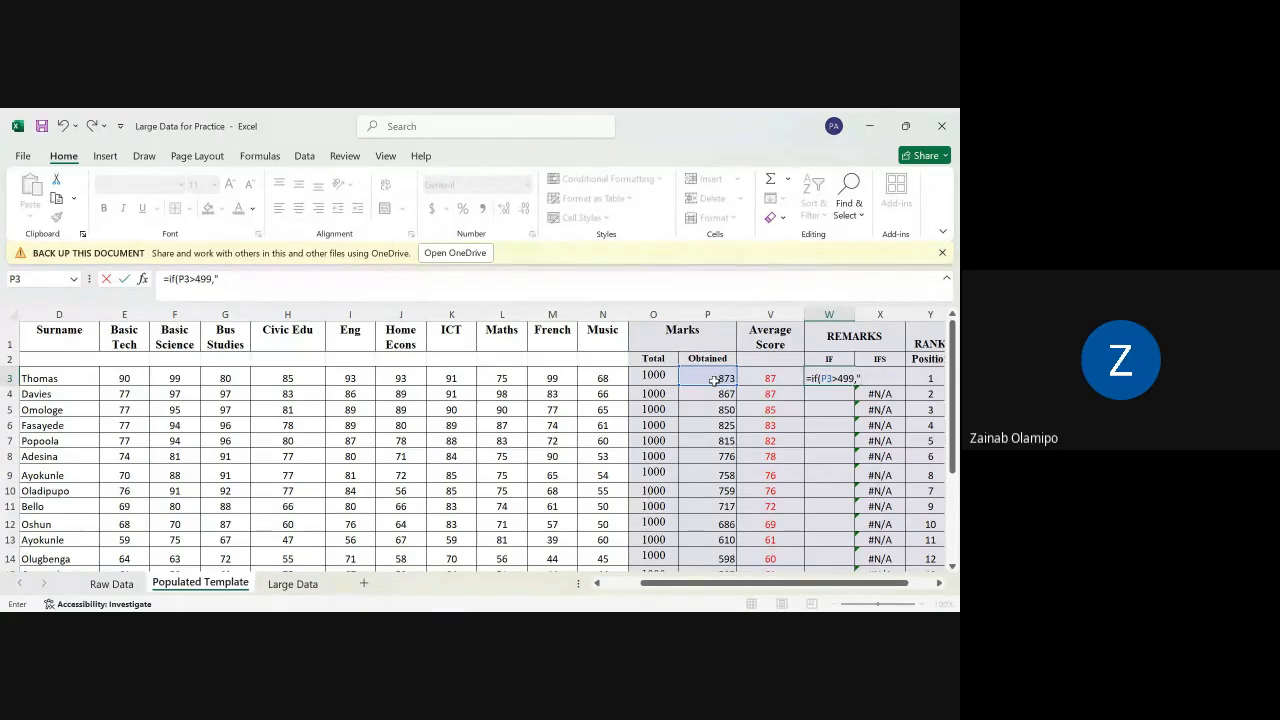
type("Pass")
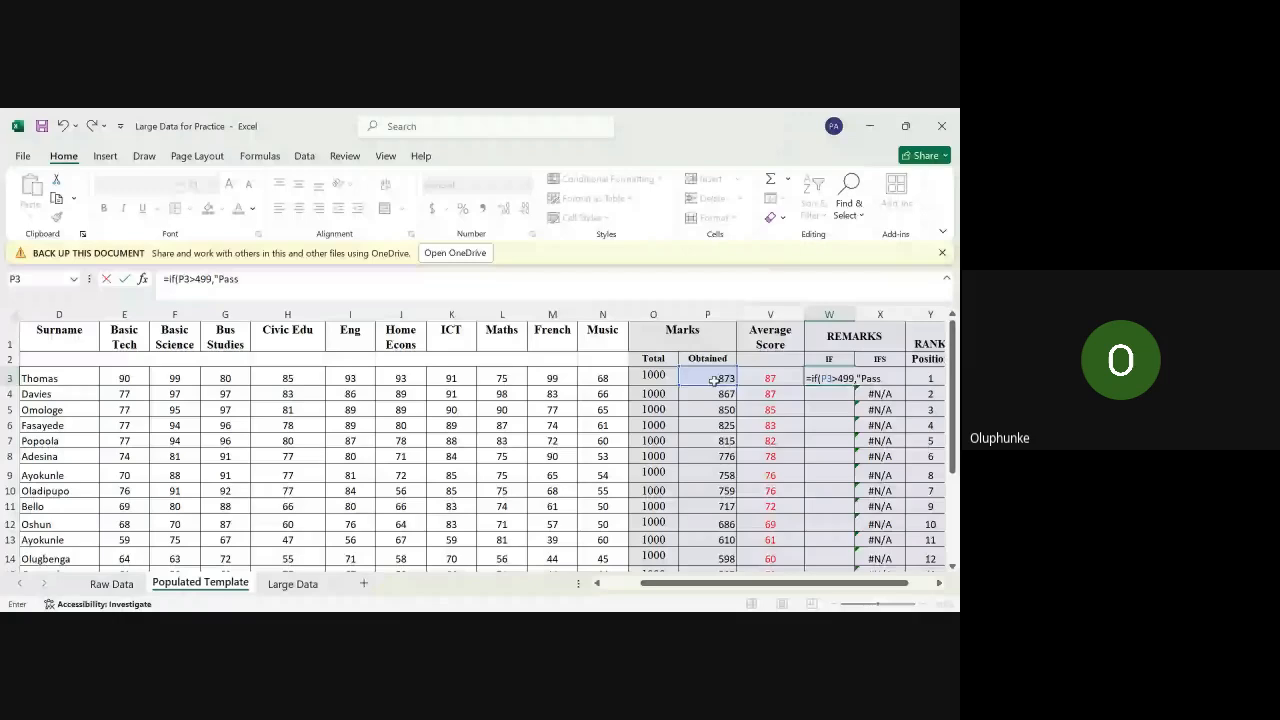
type("\",")
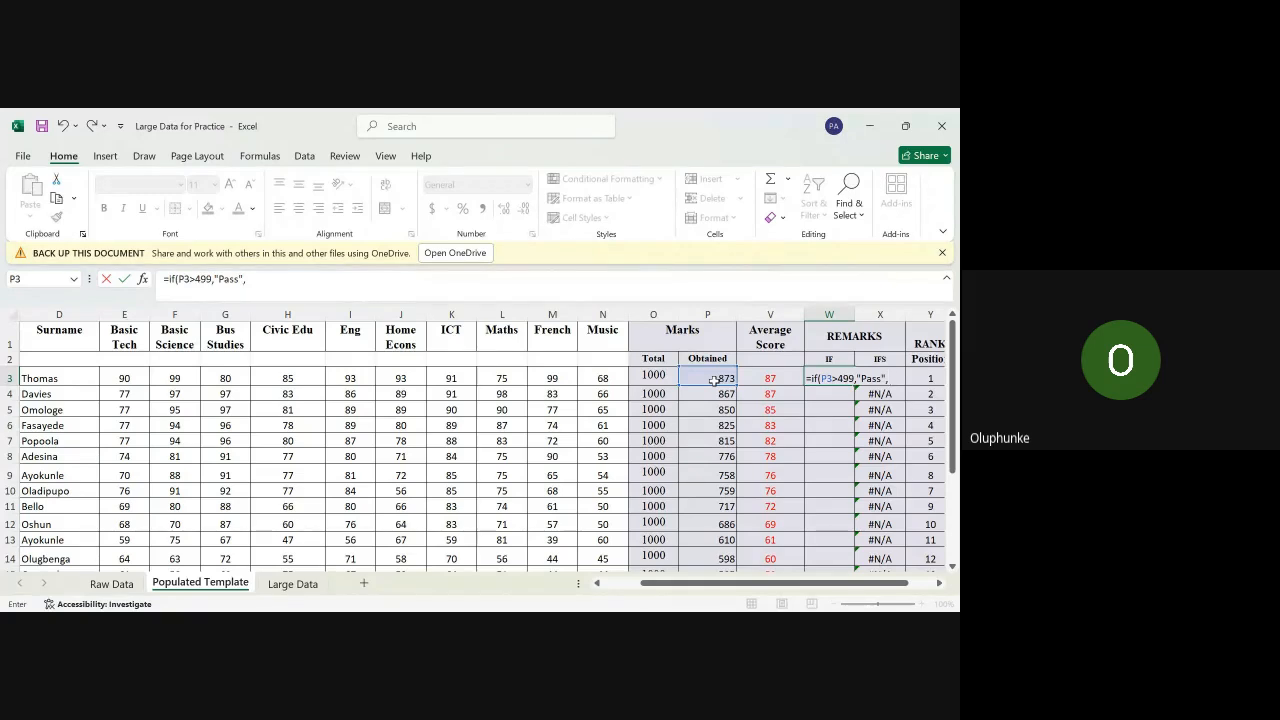
type("\"")
type("Fa")
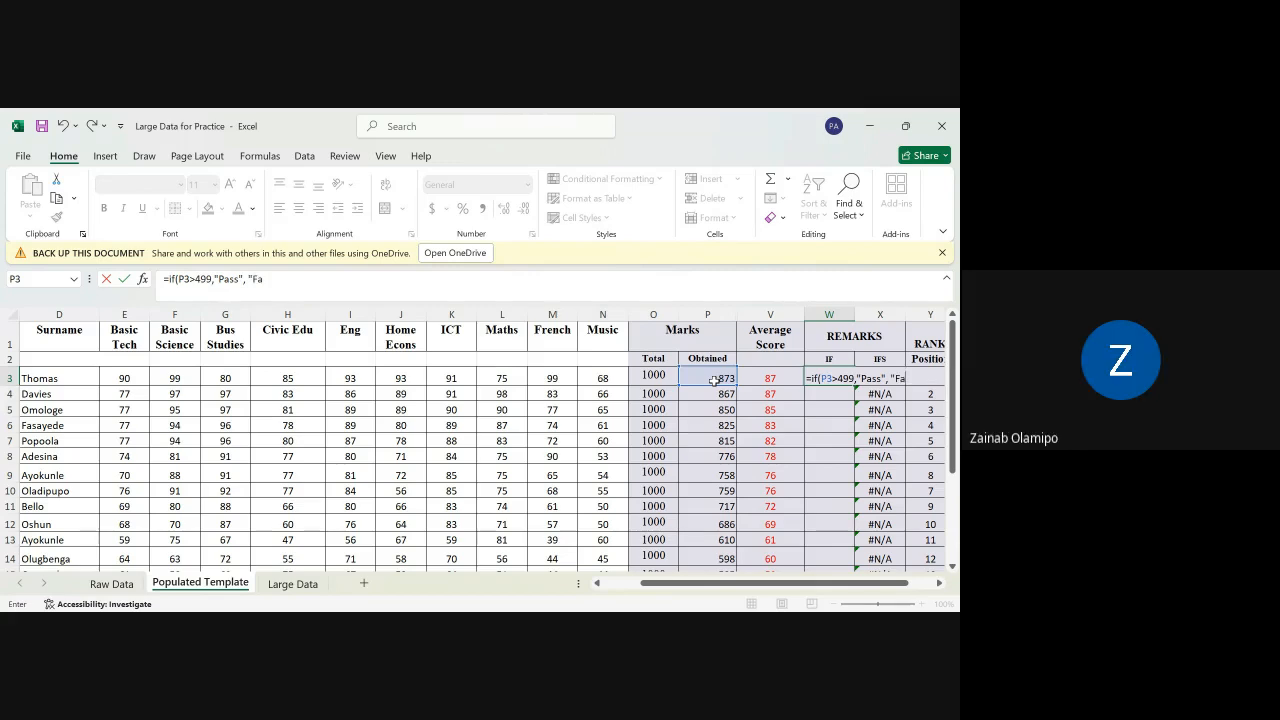
type("il")
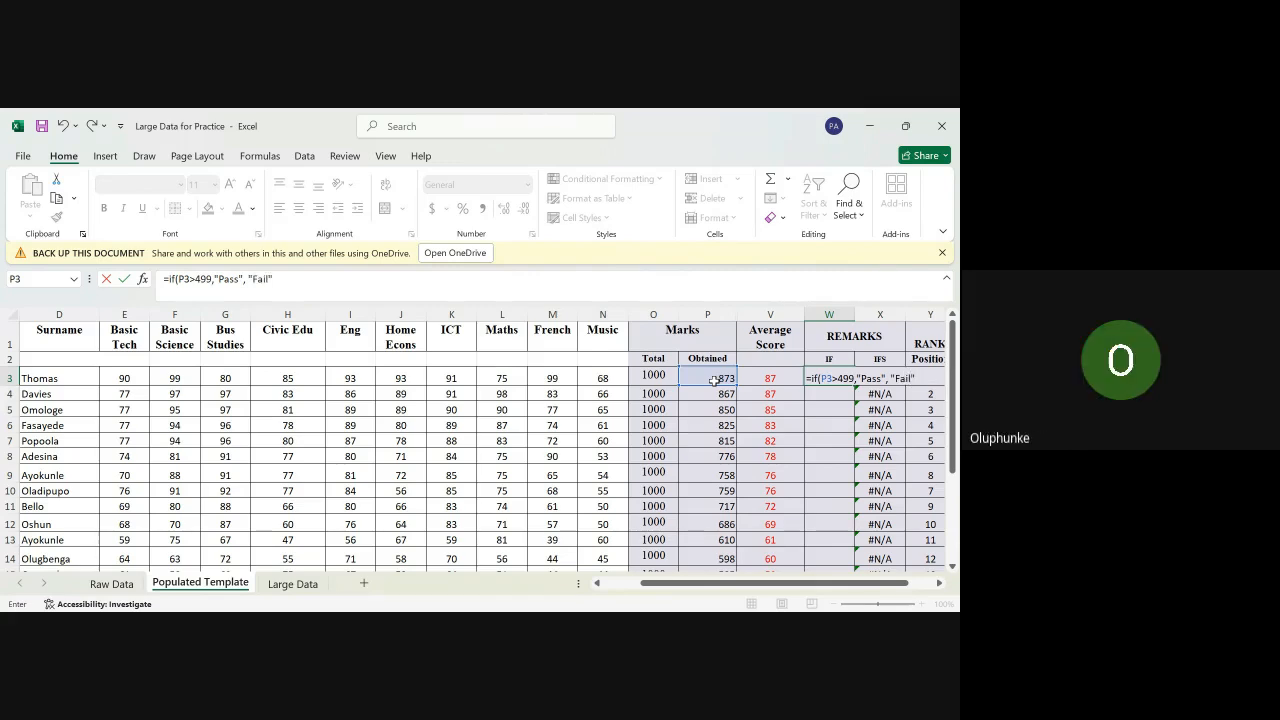
type("\")")
key("Return")
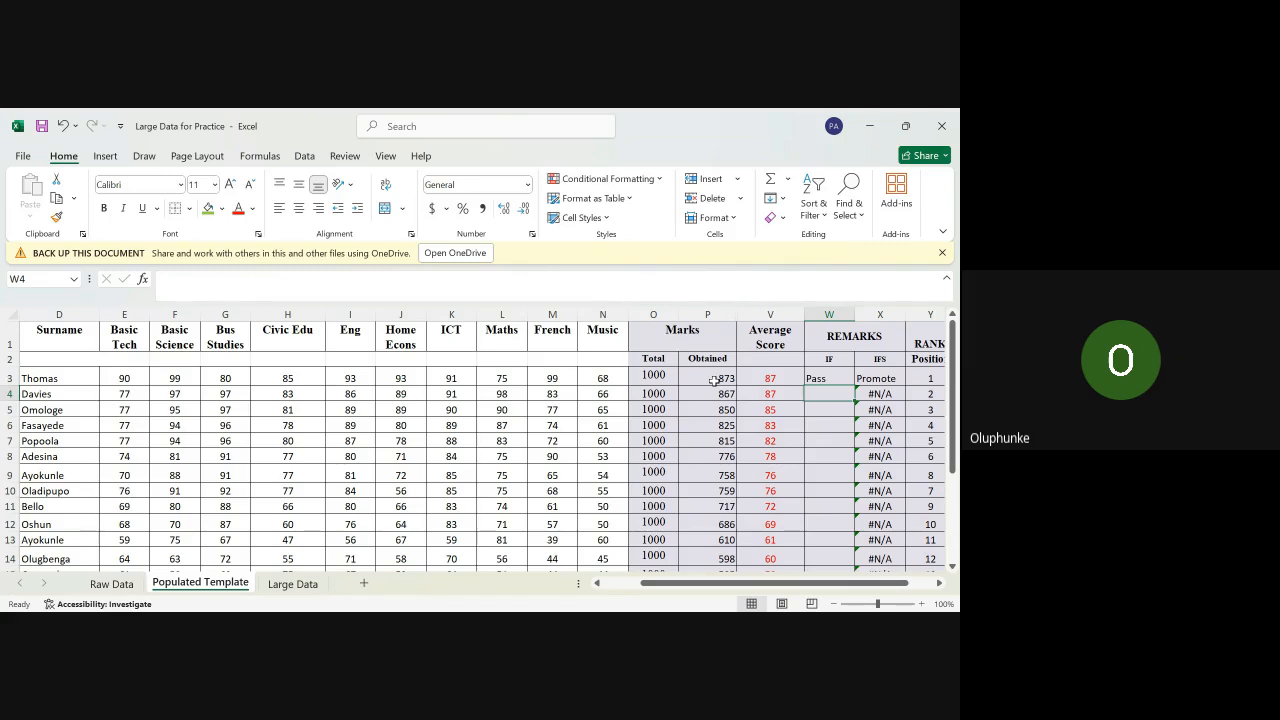
Step: Copy the Pass/Fail formula from W3 down the IF remarks column to W21
left_click(818, 381)
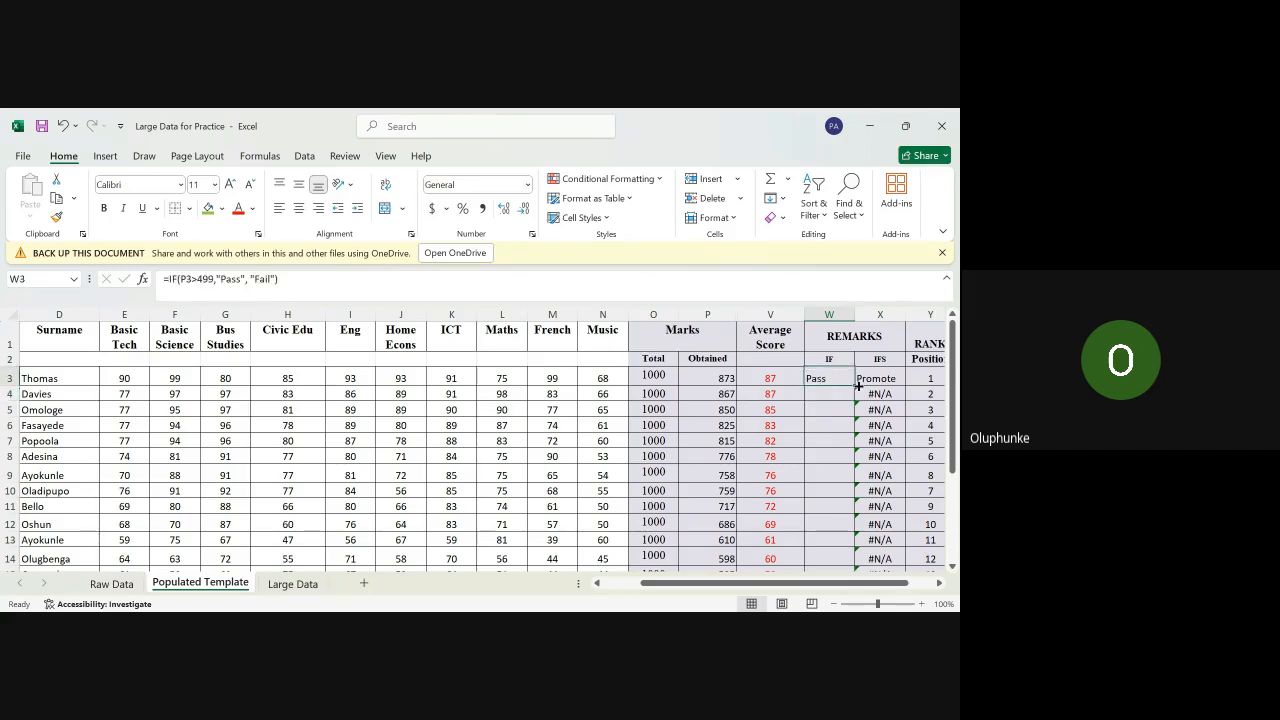
double_click(857, 385)
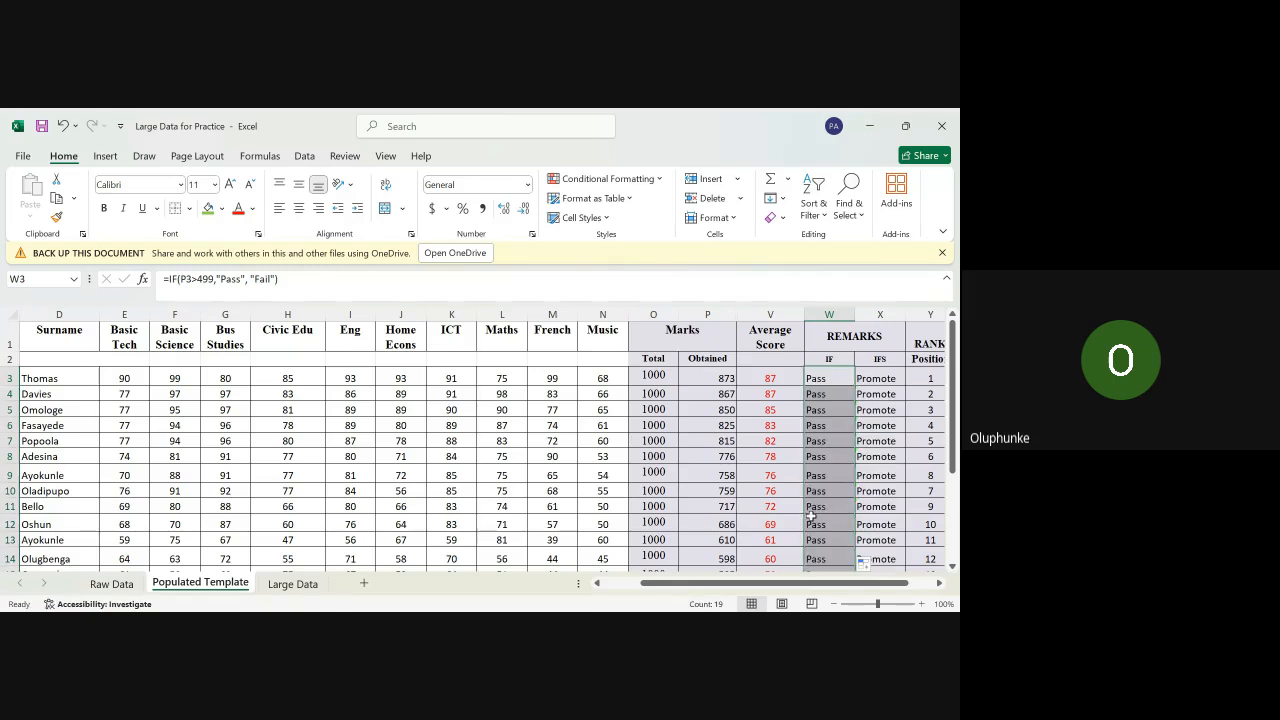
scroll(800, 541, "down", 1)
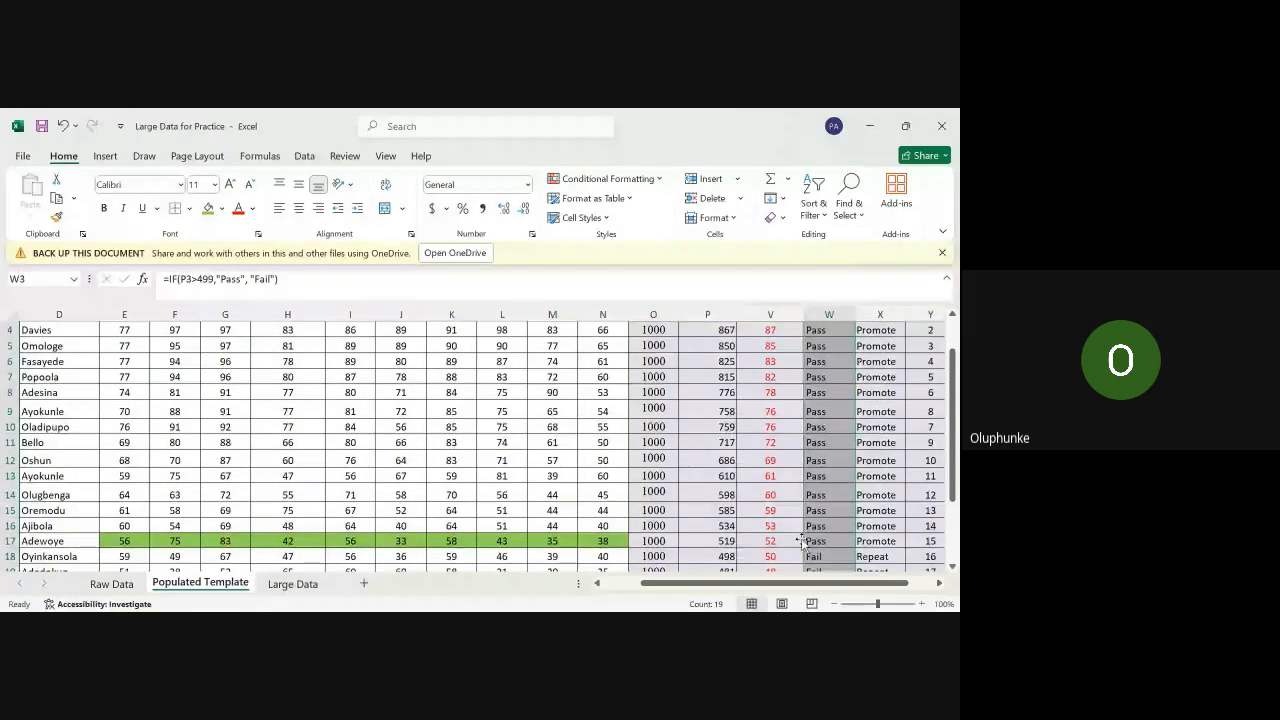
Step: Delete the Green/Yellow rating formulas from E23:N23 below the score table
key("alt+Tab")
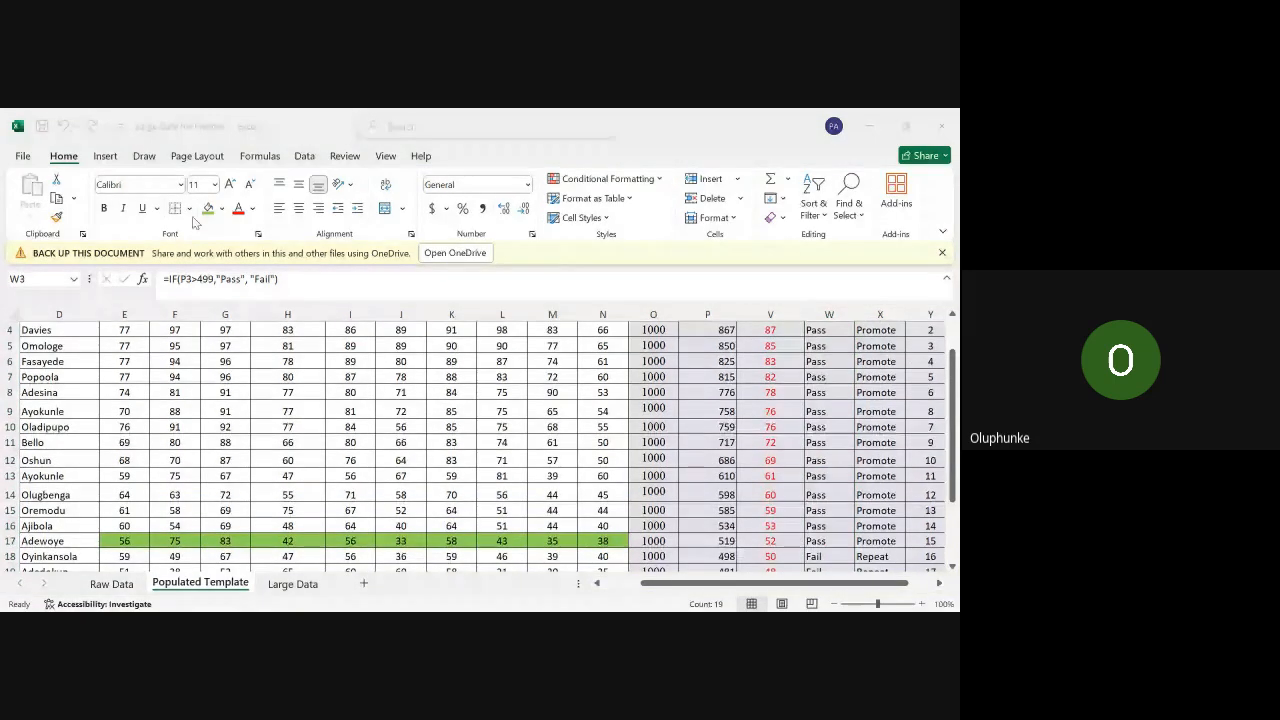
key("alt+Tab")
left_click(640, 541)
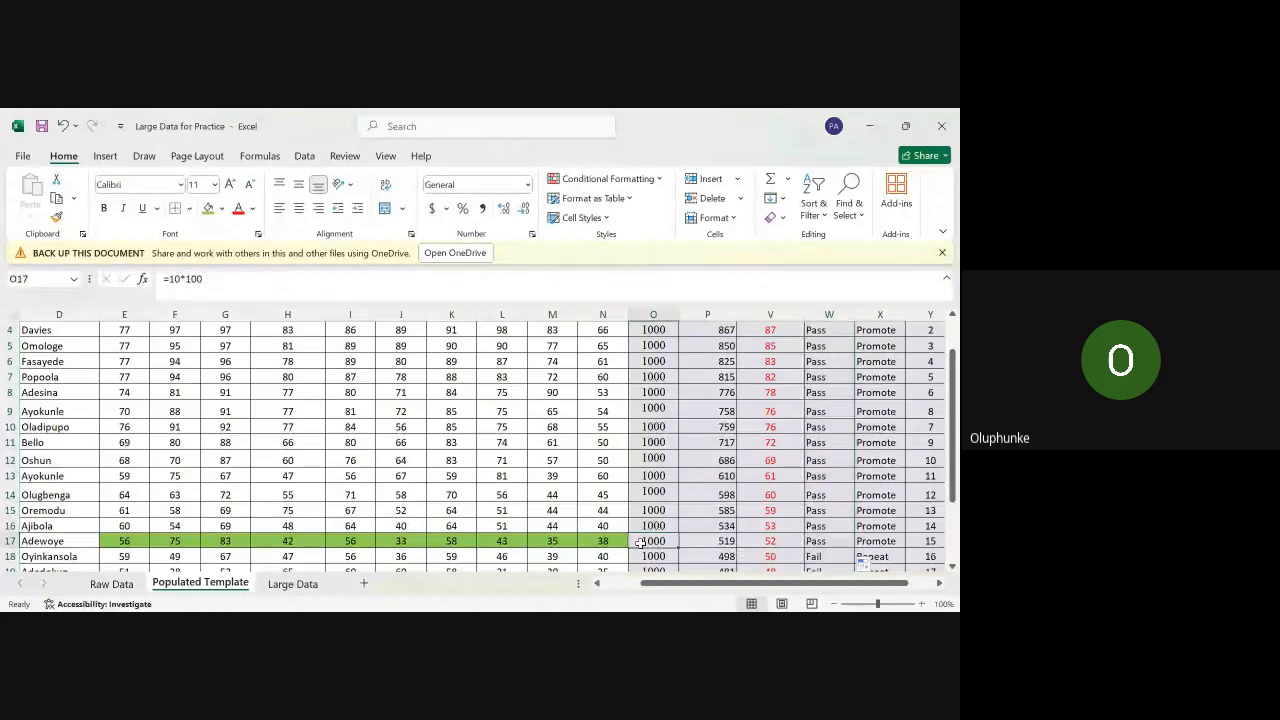
scroll(640, 542, "up", 1, "ctrl")
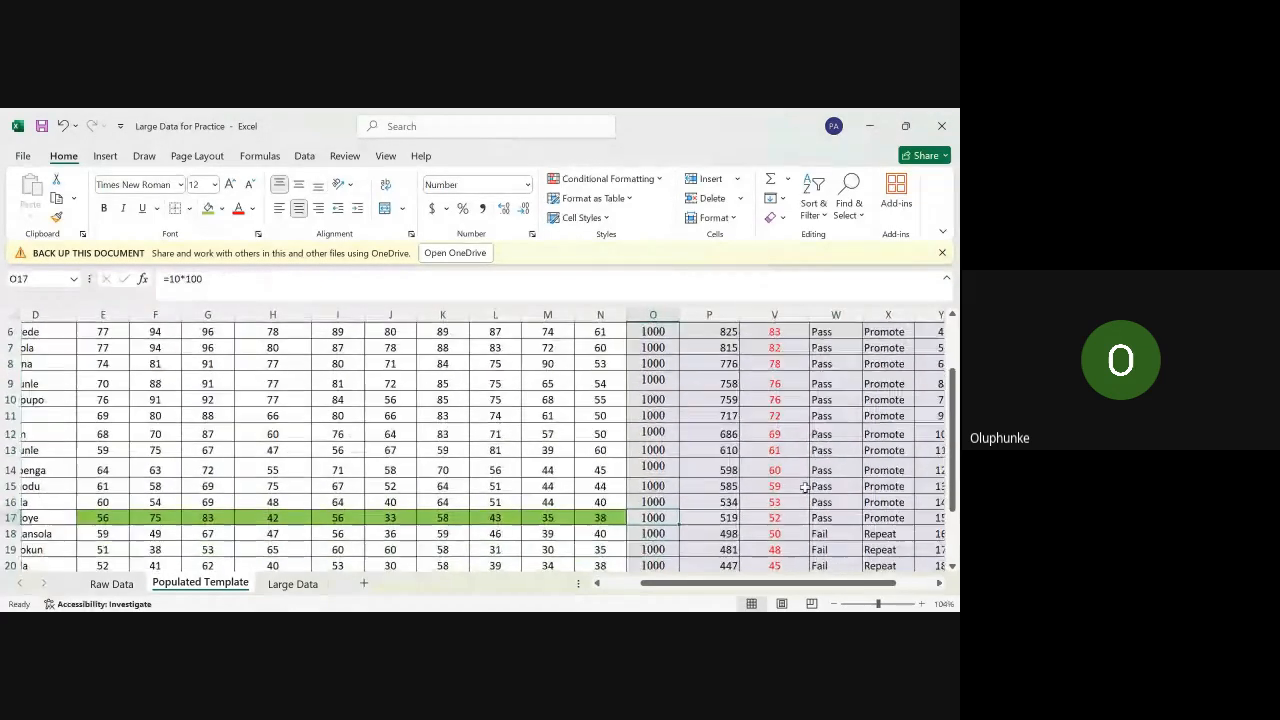
scroll(805, 487, "down", 3)
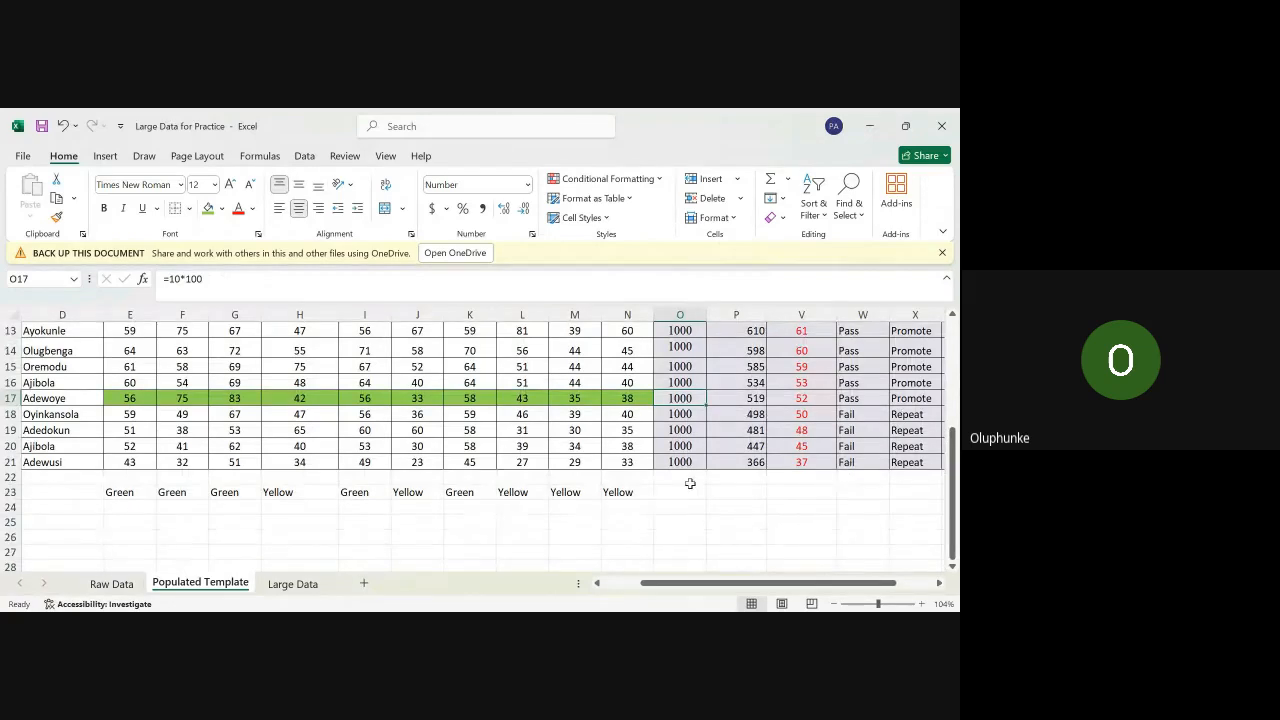
left_click_drag(640, 498, 109, 490)
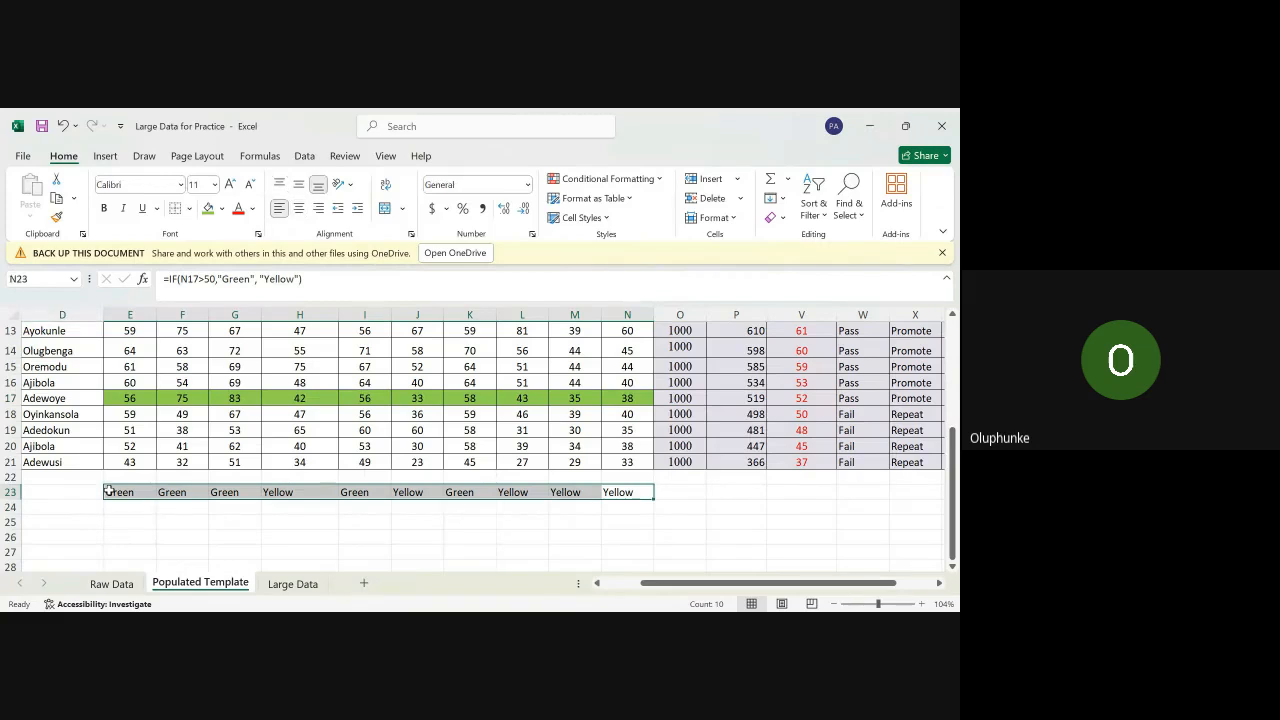
key("Delete")
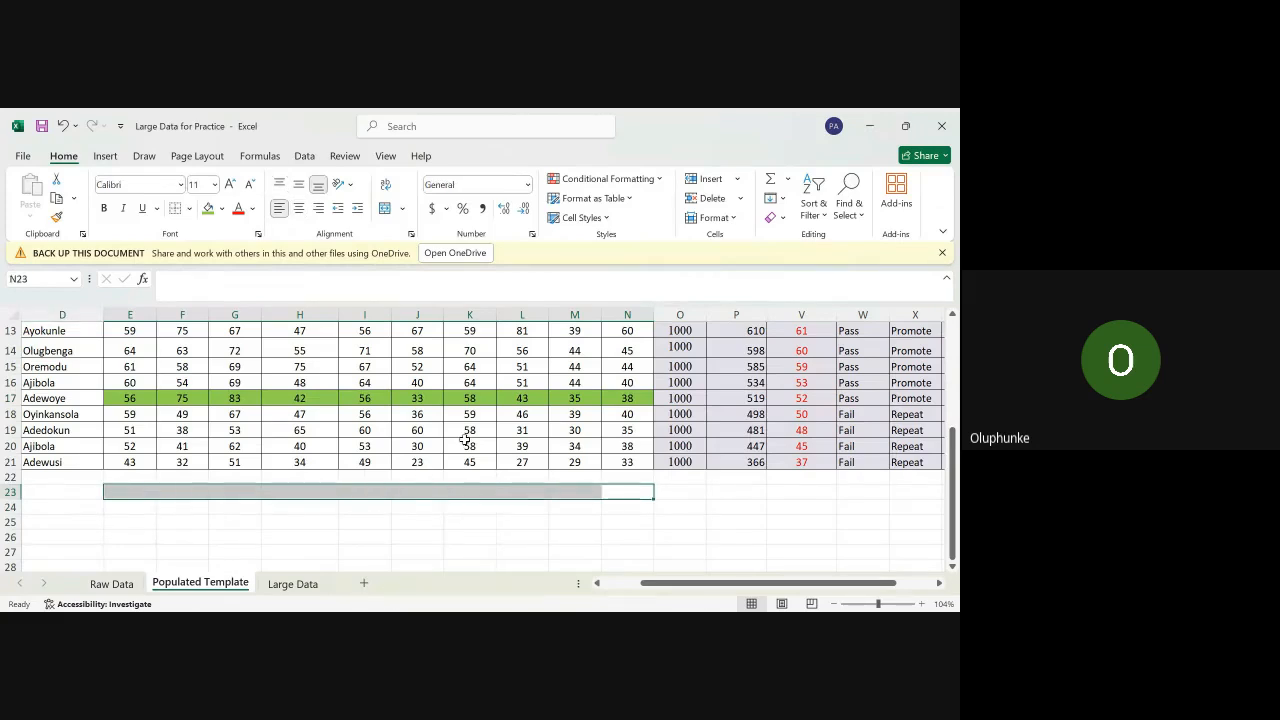
scroll(709, 470, "up", 4)
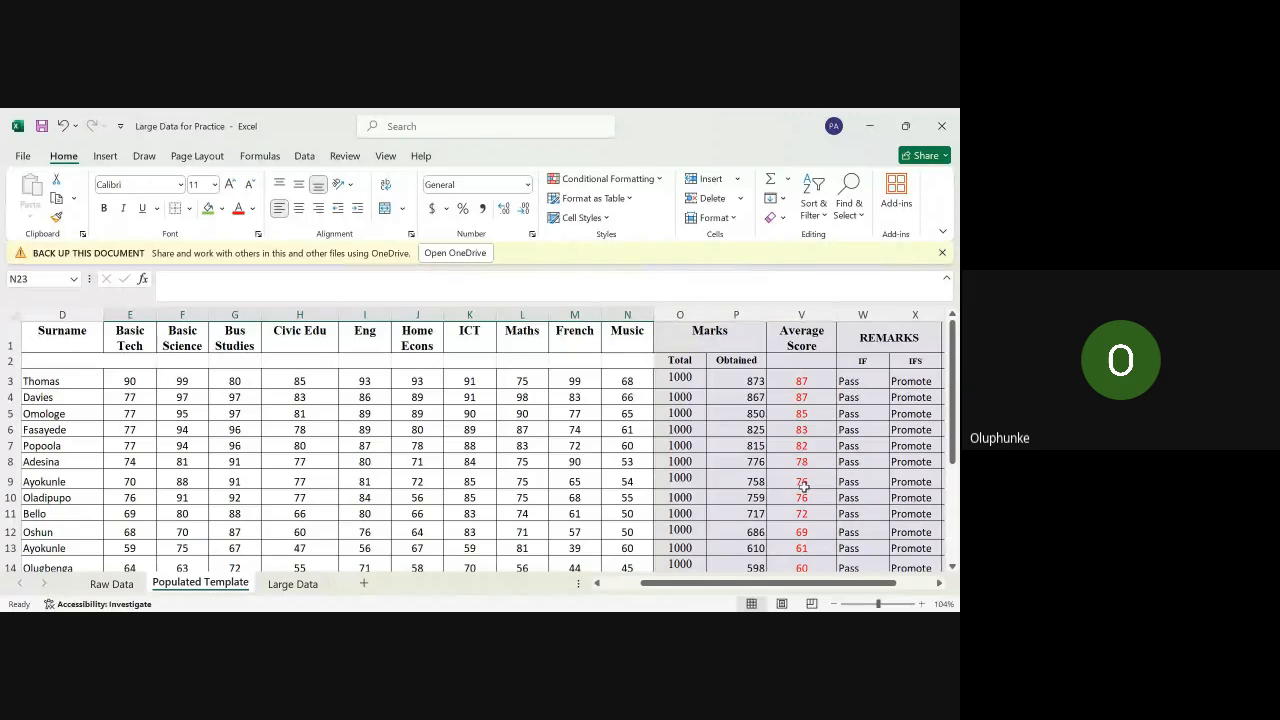
scroll(803, 485, "down", 4)
scroll(803, 485, "down", 1)
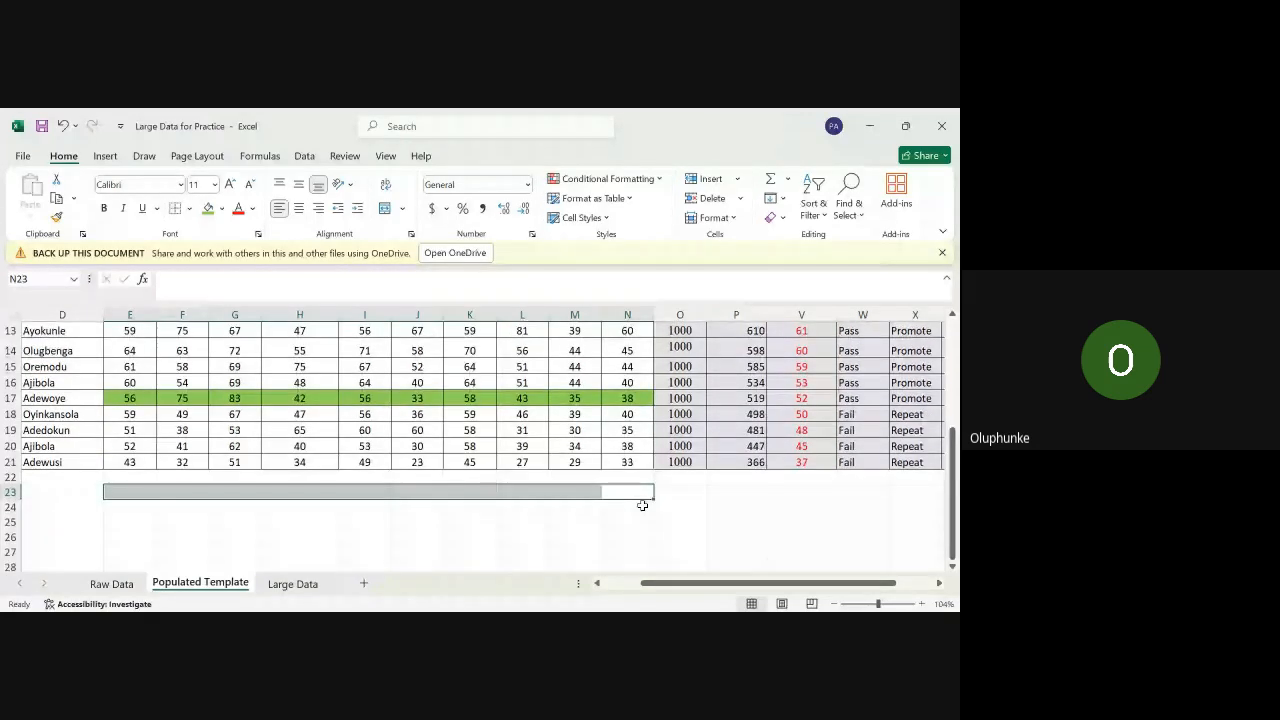
key("Down")
left_click(683, 493)
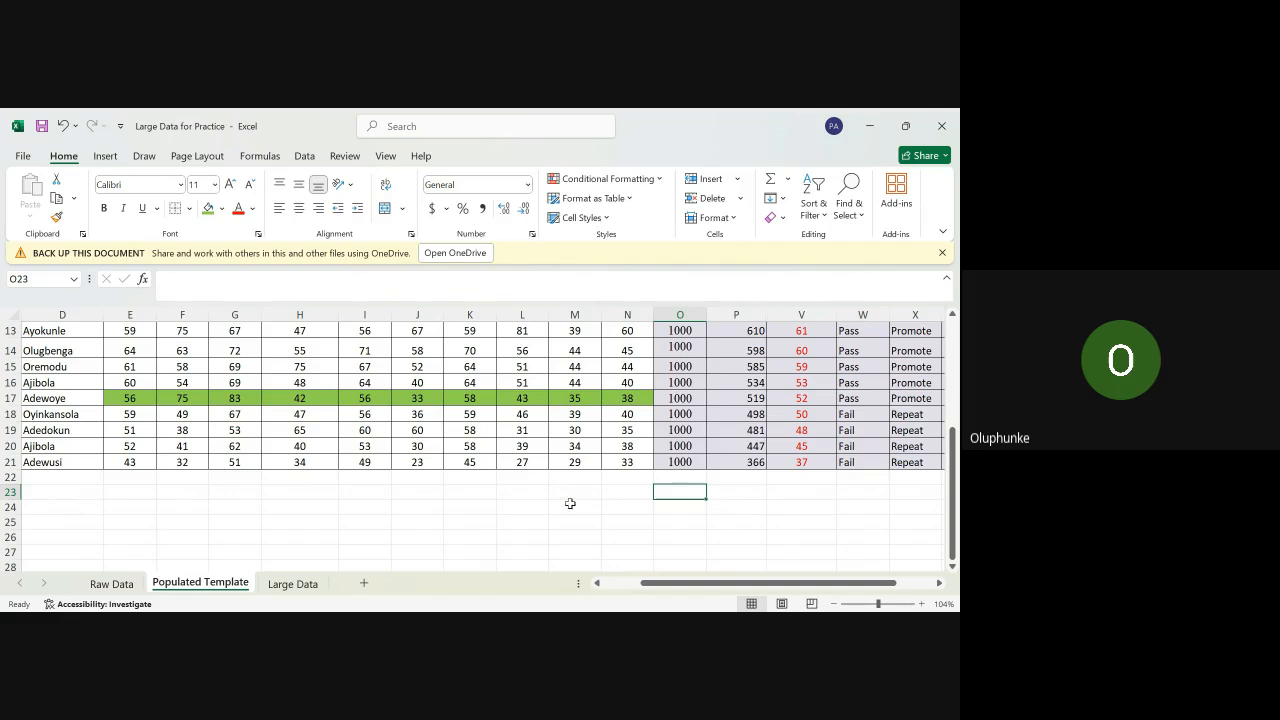
scroll(570, 503, "up", 3)
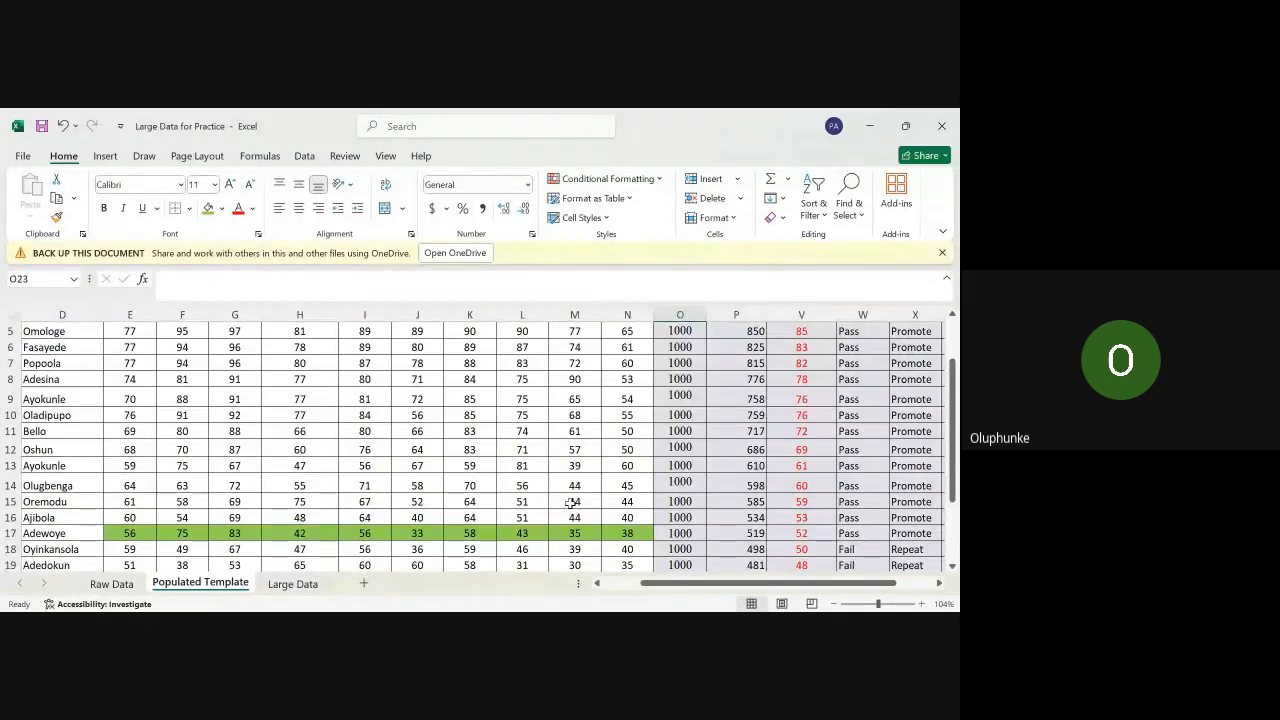
scroll(570, 502, "down", 4)
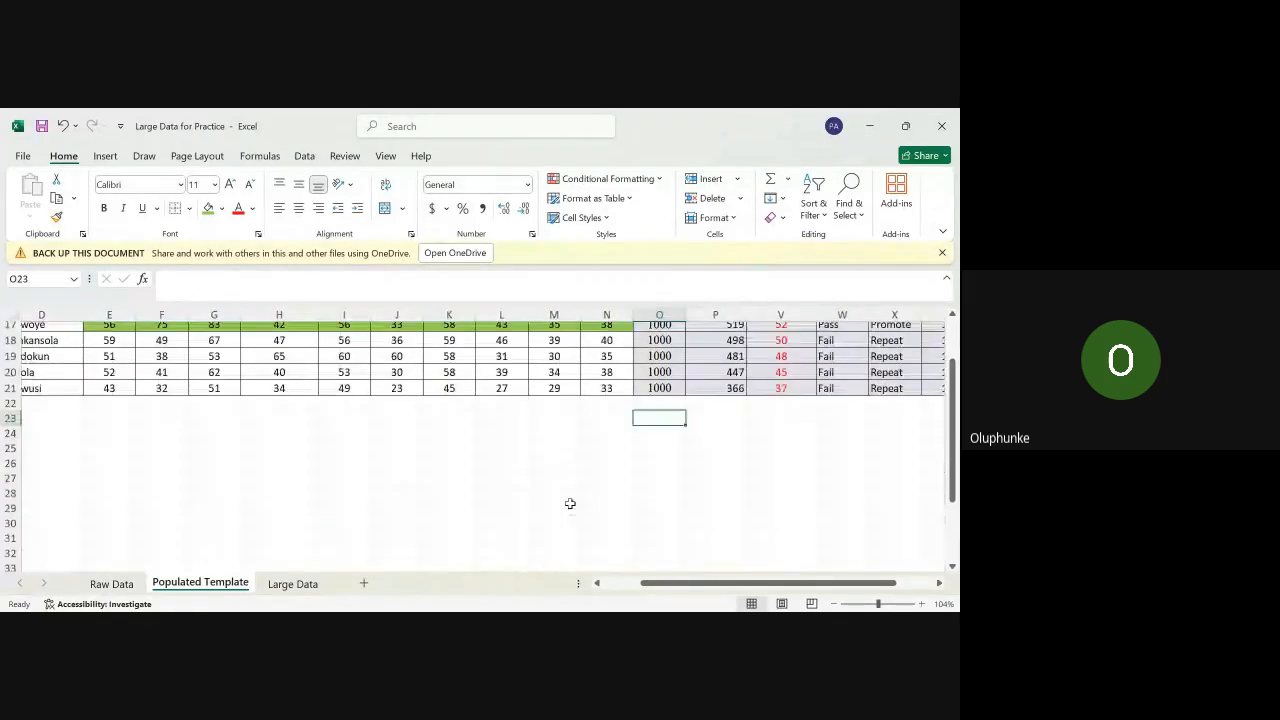
left_click(490, 427)
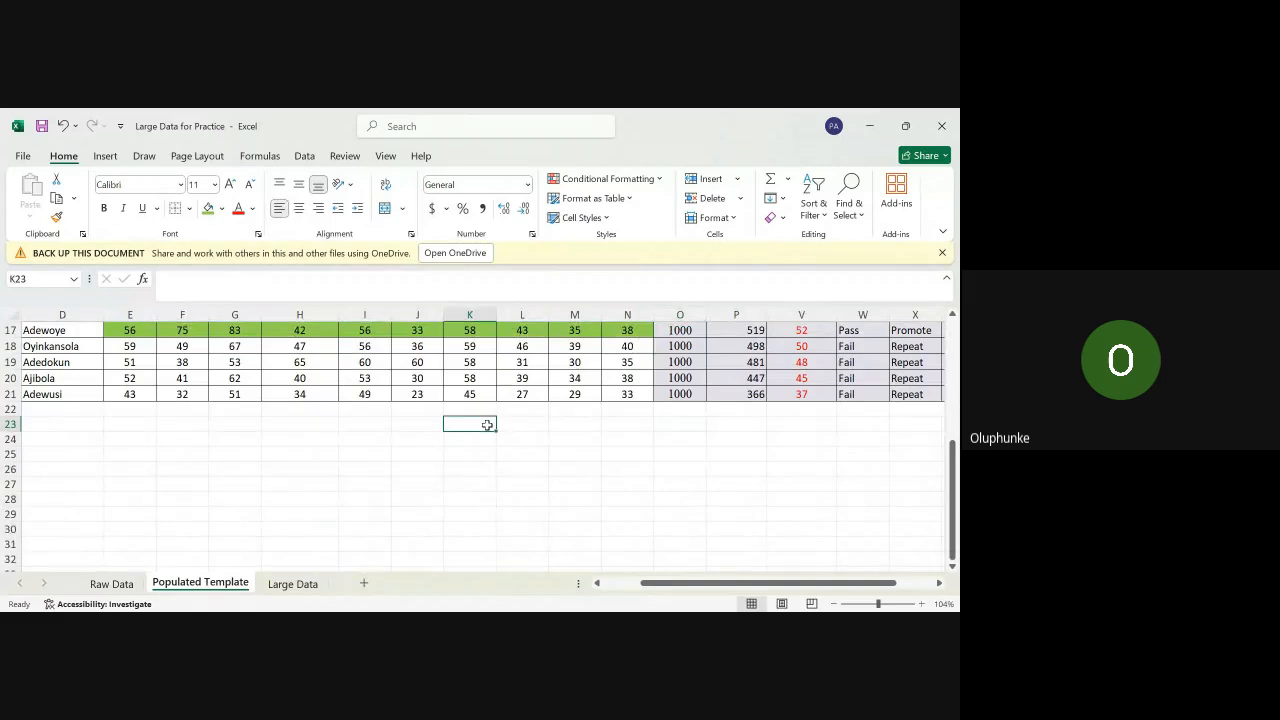
Step: Start a COUNTIF formula in V24 that covers the IF remarks range W3:W21
left_click(782, 437)
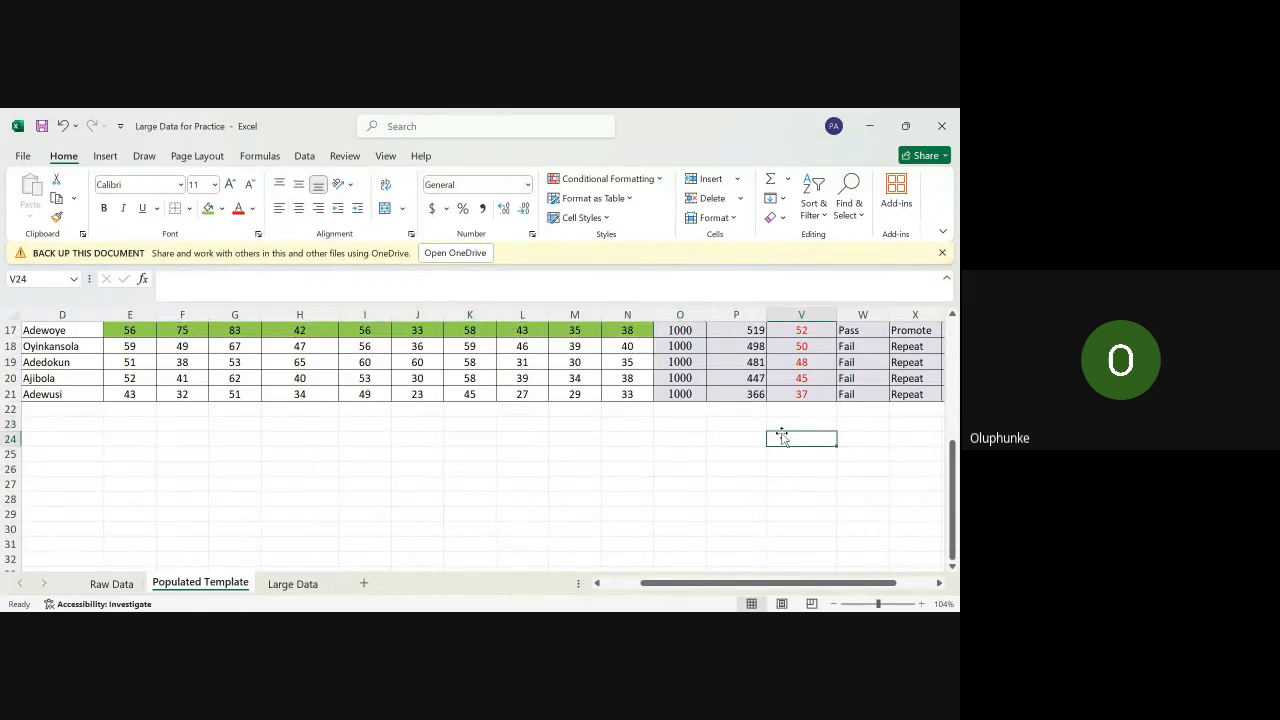
type("=c")
type("o")
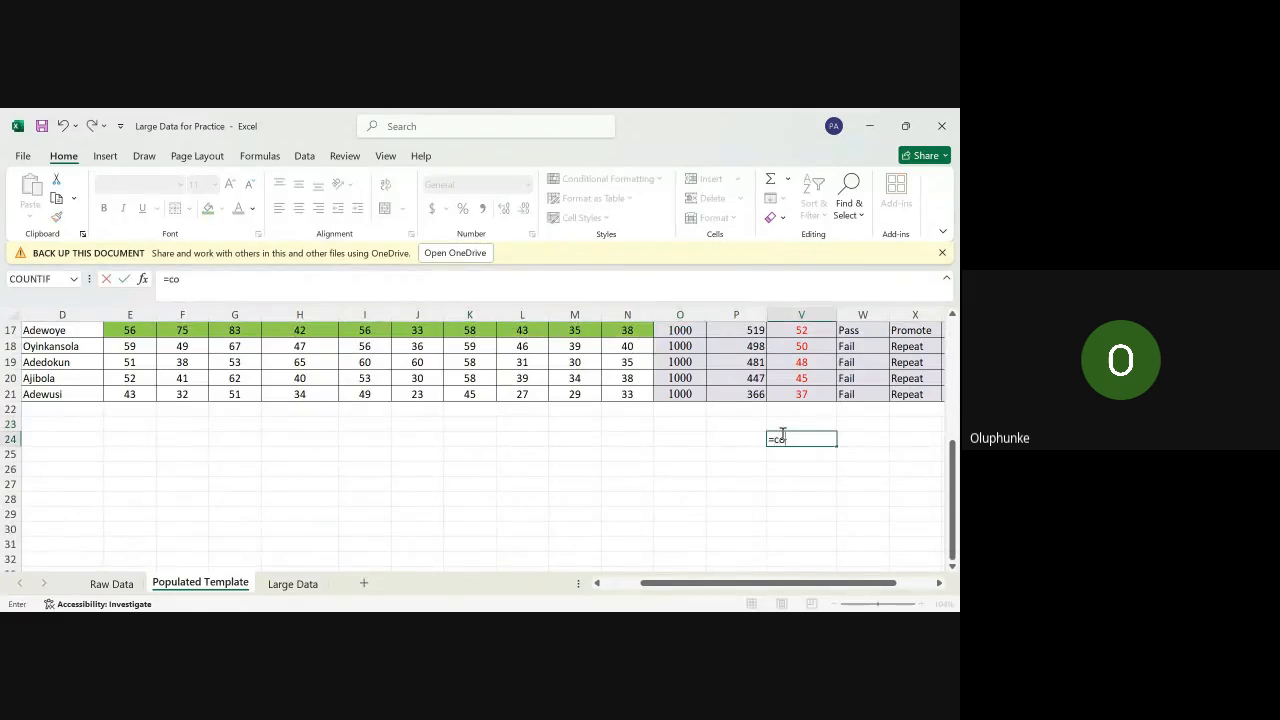
type("untif(")
scroll(854, 405, "up", 1)
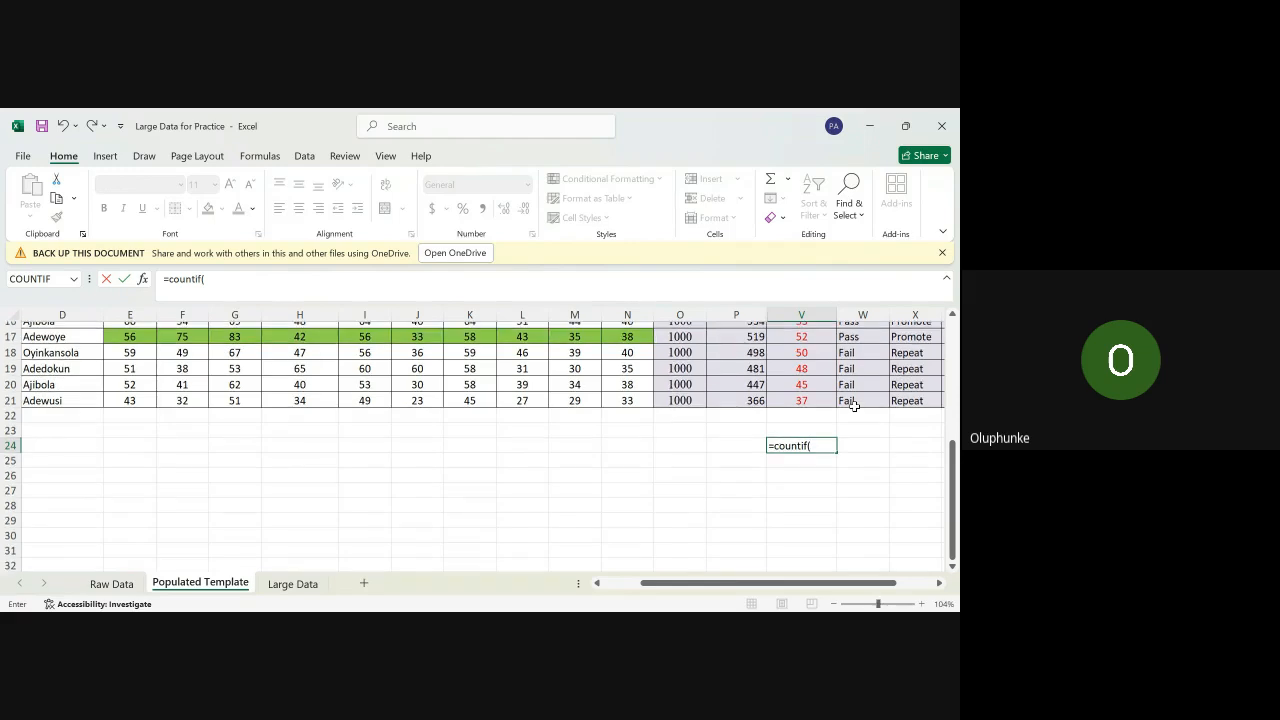
scroll(854, 405, "up", 3)
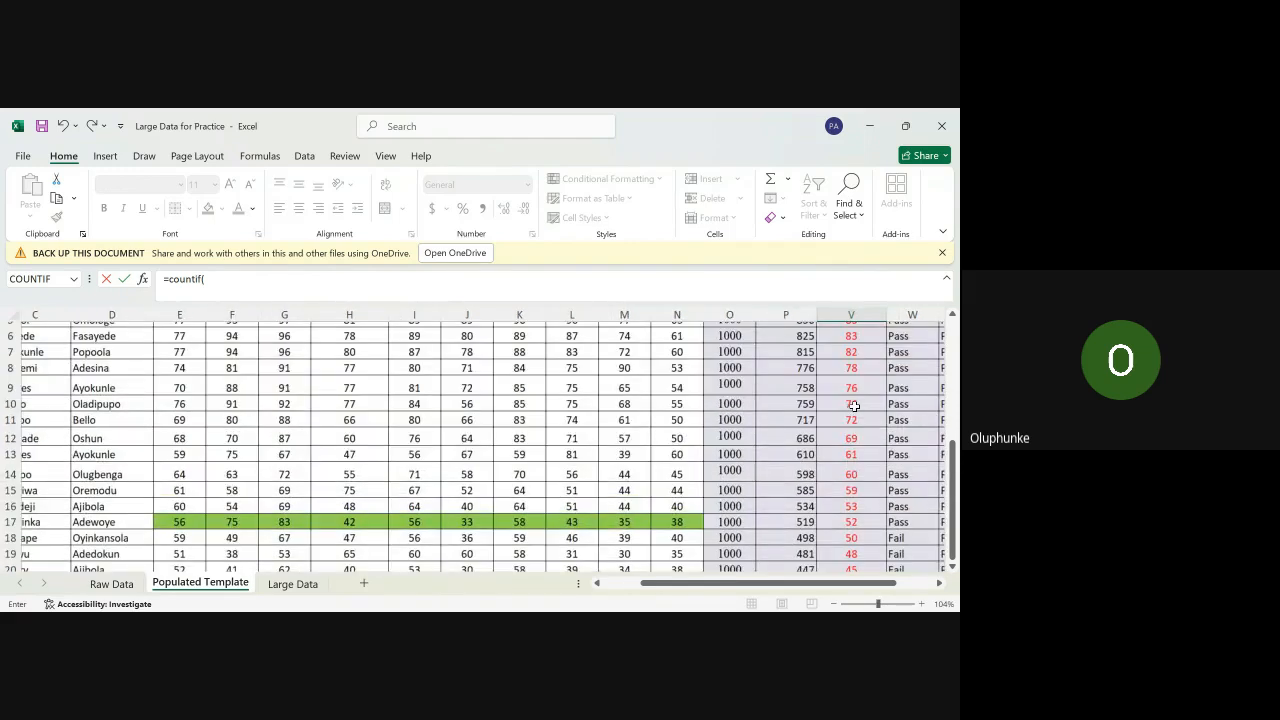
scroll(854, 405, "up", 1)
scroll(748, 380, "right", 1)
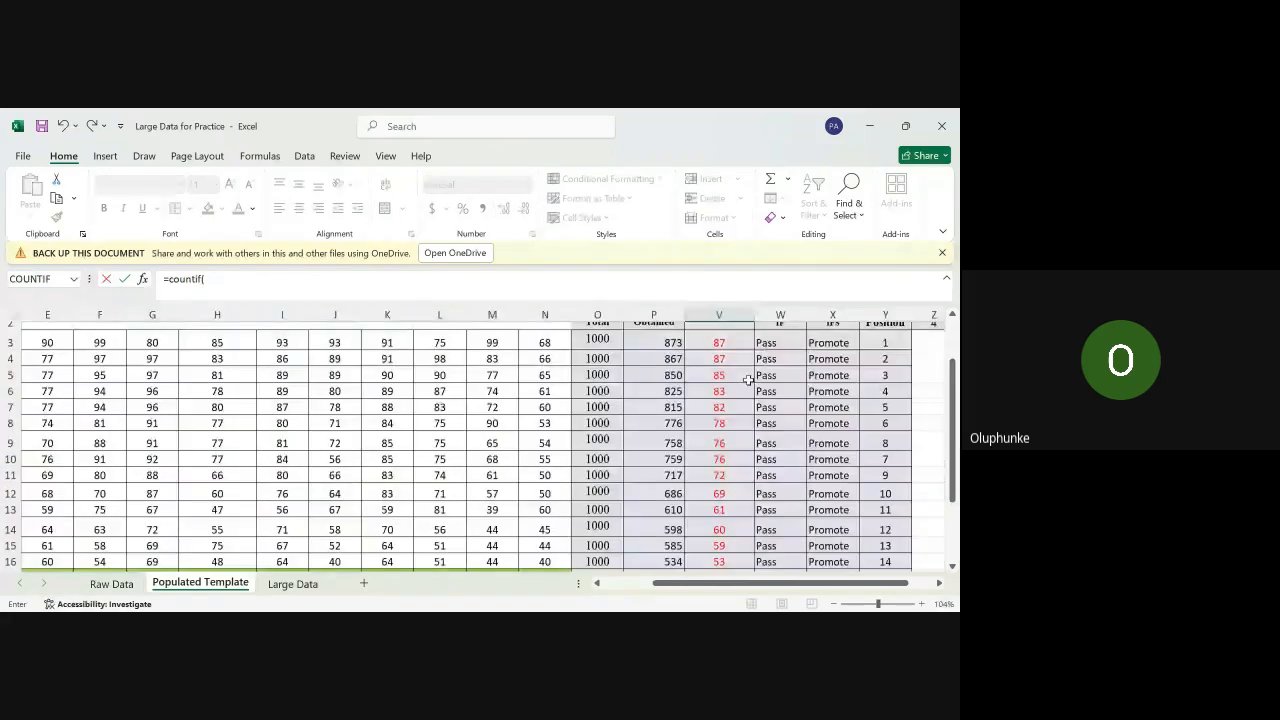
scroll(760, 378, "up", 1)
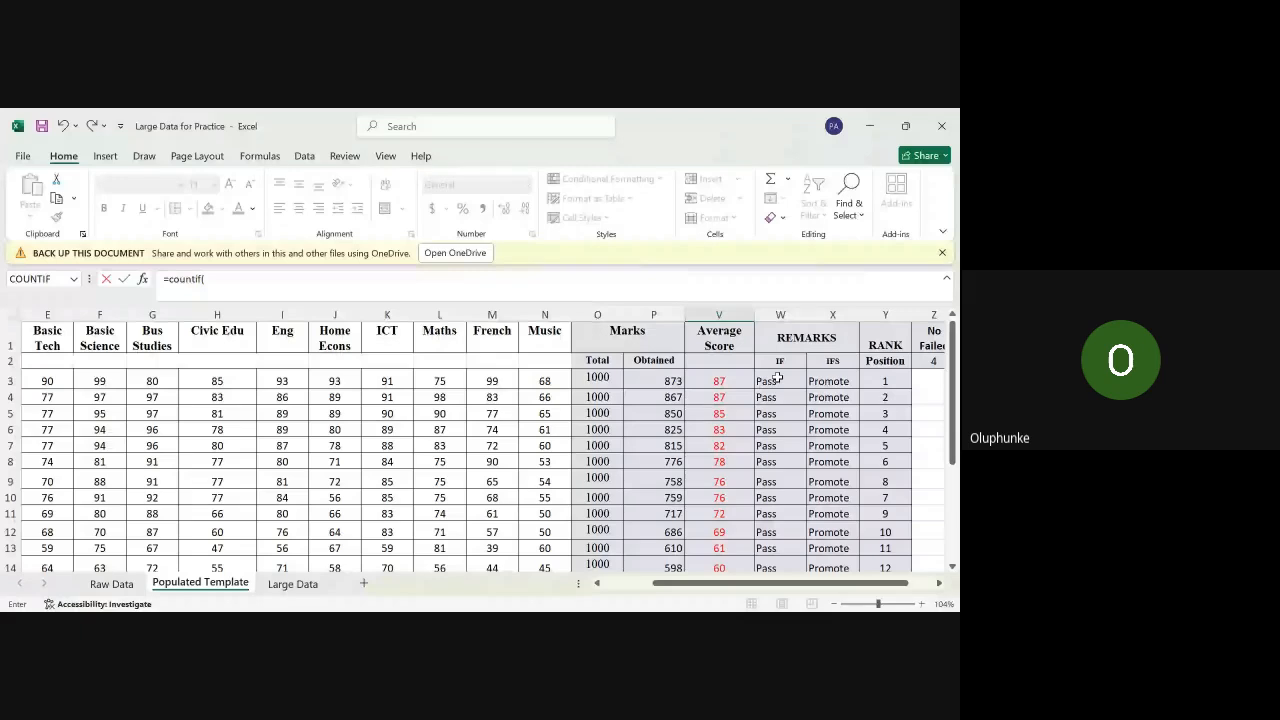
left_click_drag(777, 378, 772, 553)
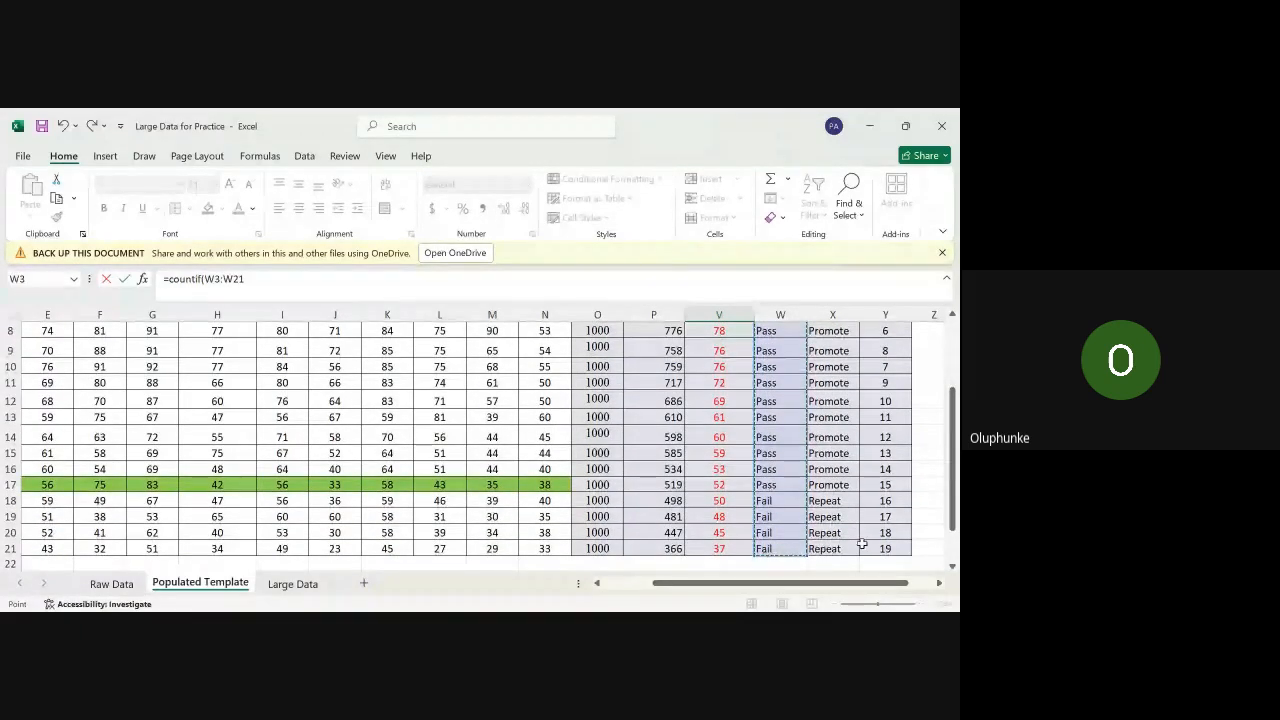
Step: Complete the V24 formula with the criterion "Pass" so it reads =COUNTIF(W3:W21,"Pass"), and check it against the IF remarks column
scroll(846, 511, "down", 3)
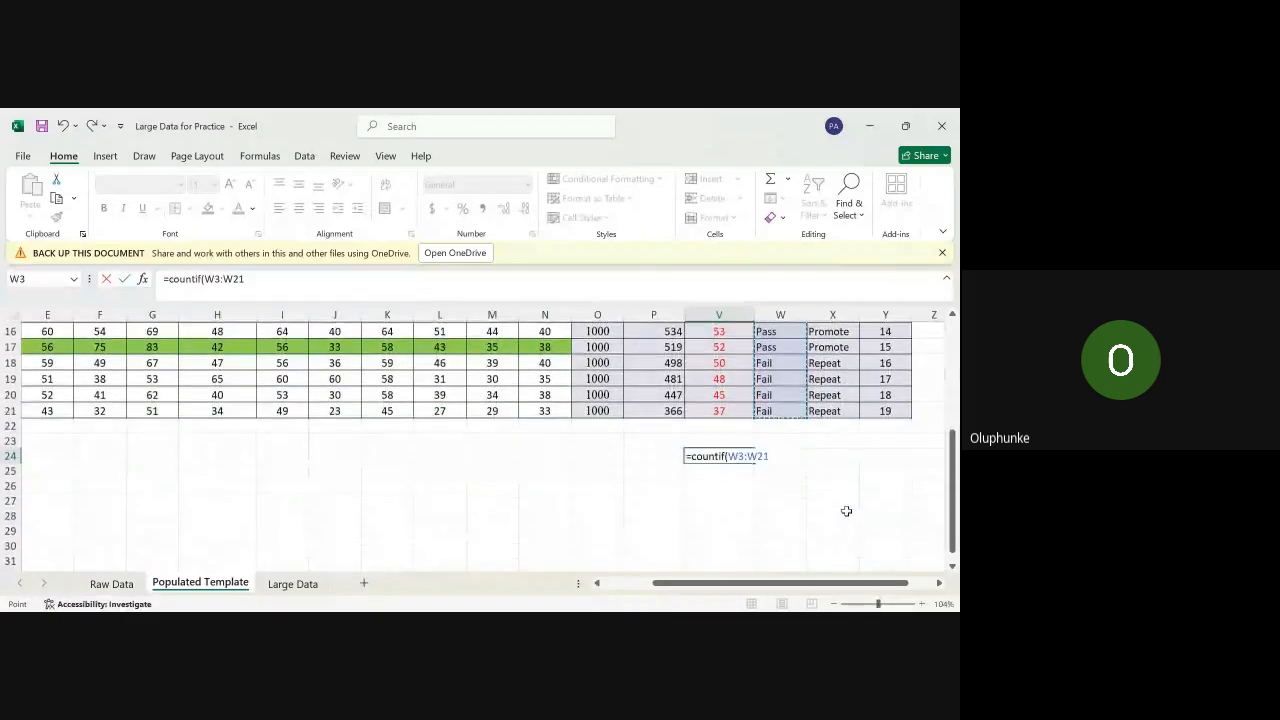
type(",")
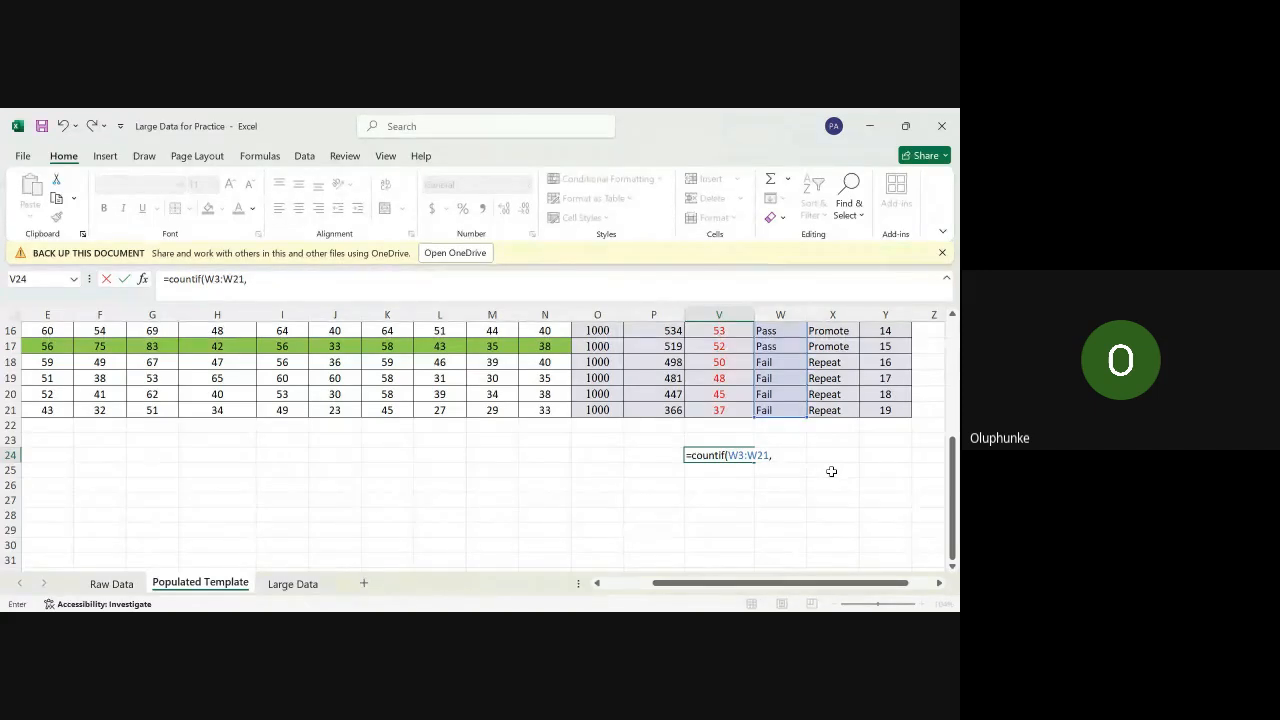
type("\"Pass\")")
key("Return")
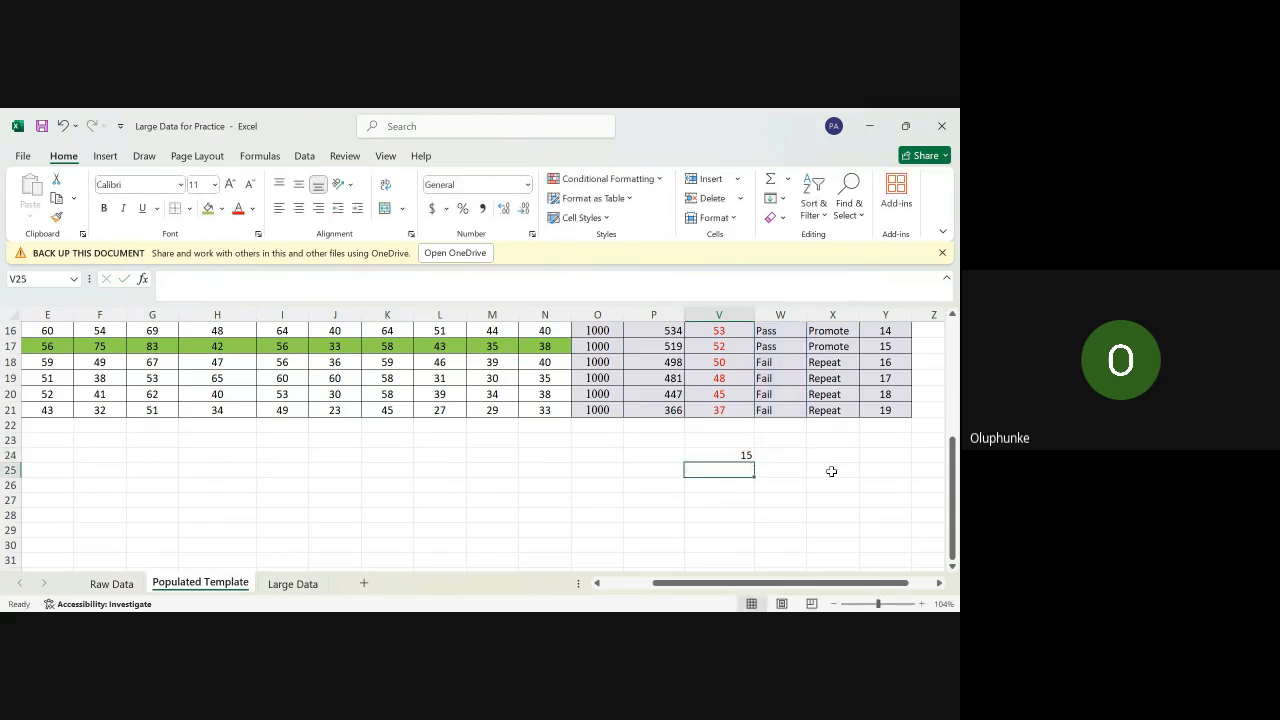
left_click(735, 456)
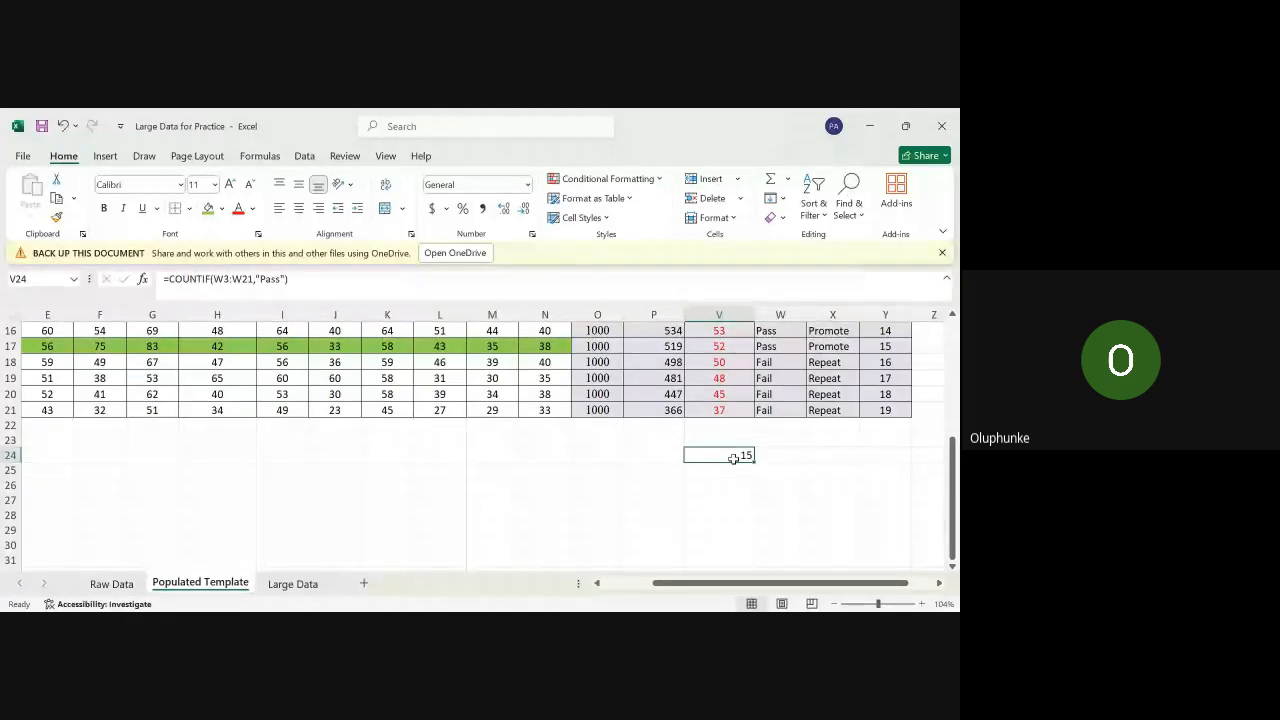
scroll(792, 390, "up", 4)
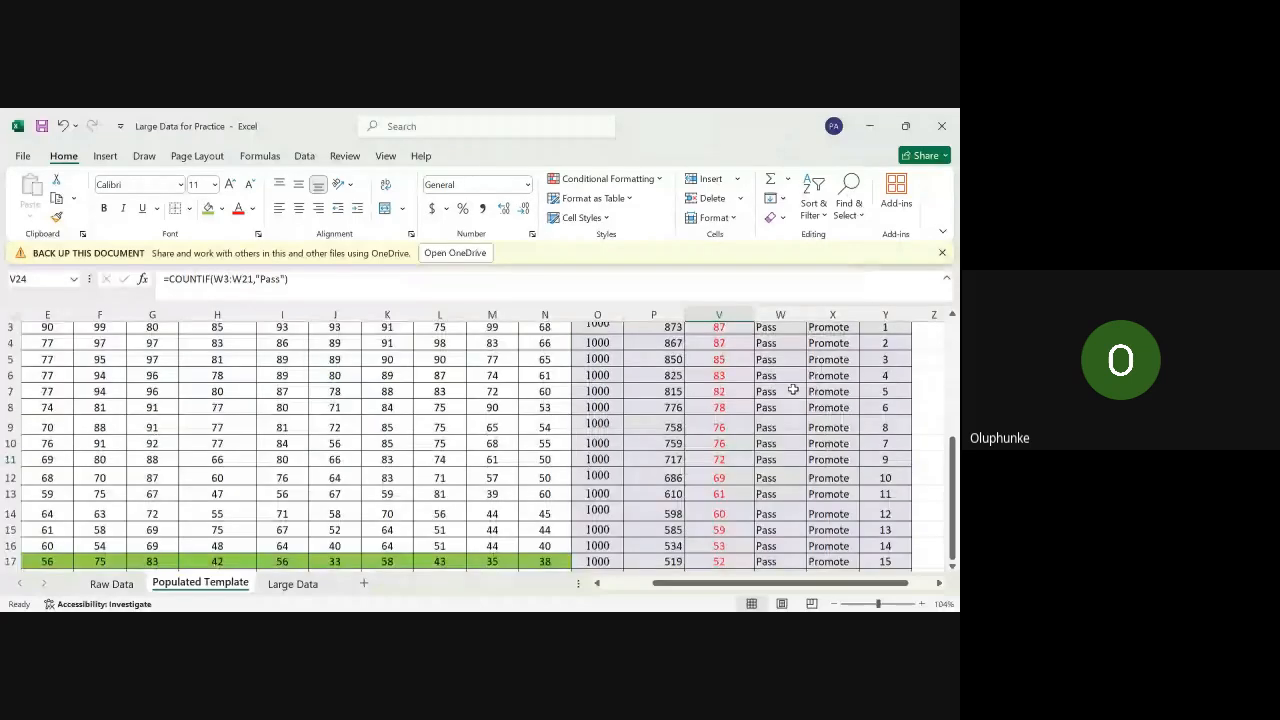
scroll(792, 390, "up", 1)
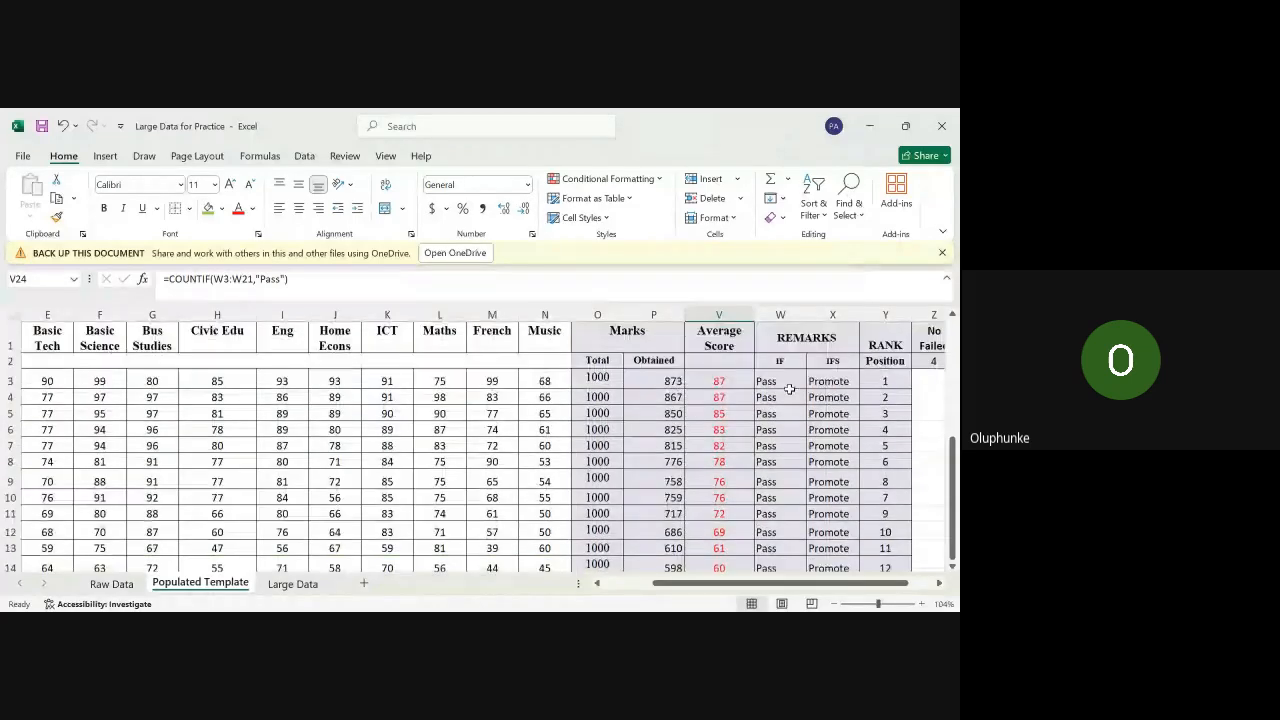
scroll(790, 389, "down", 5)
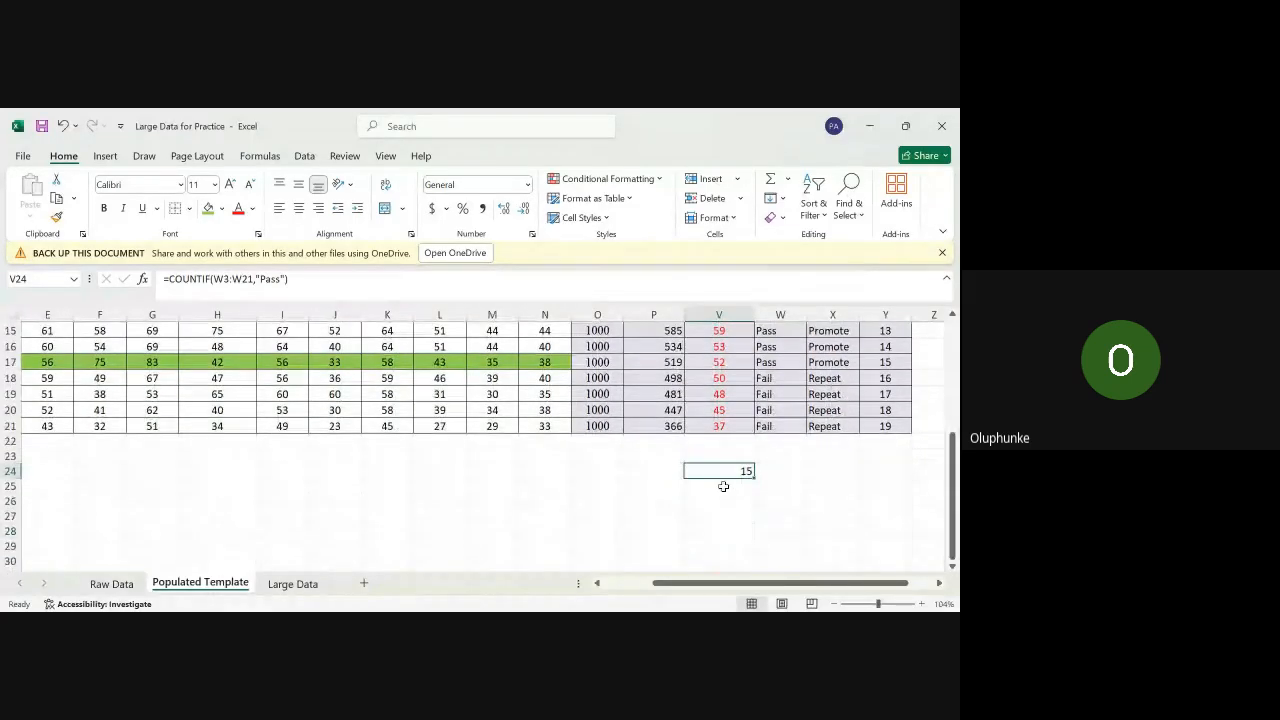
Step: Enter a COUNTIF formula in V25 over the IF remarks W3:W21 with the unquoted criterion Fail
left_click(715, 488)
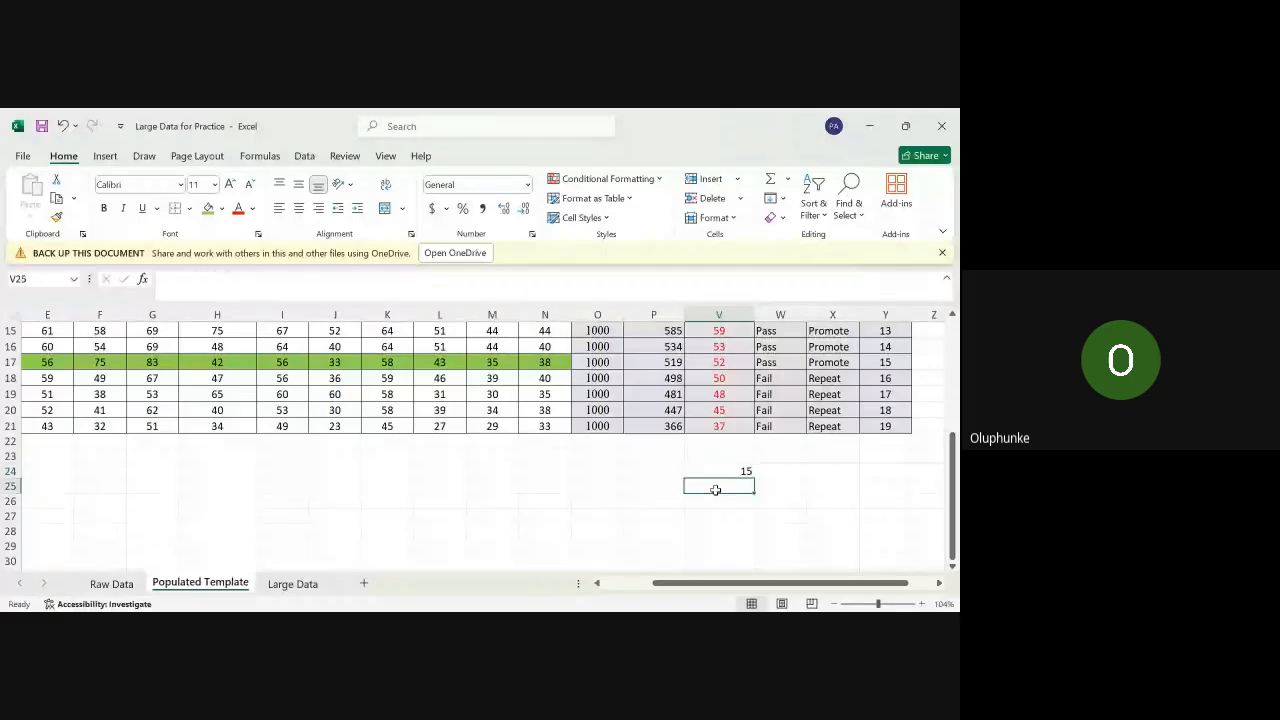
type("=co")
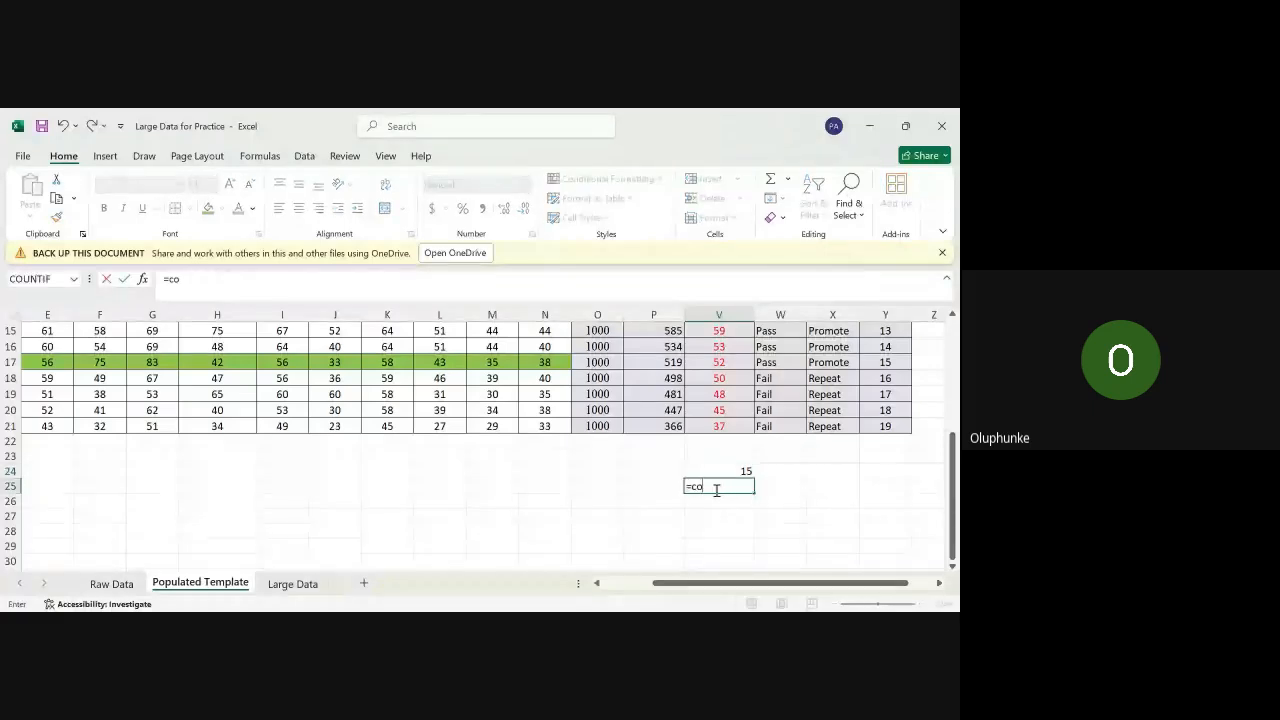
type("untif(")
left_click_drag(772, 424, 774, 383)
scroll(787, 485, "down", 4)
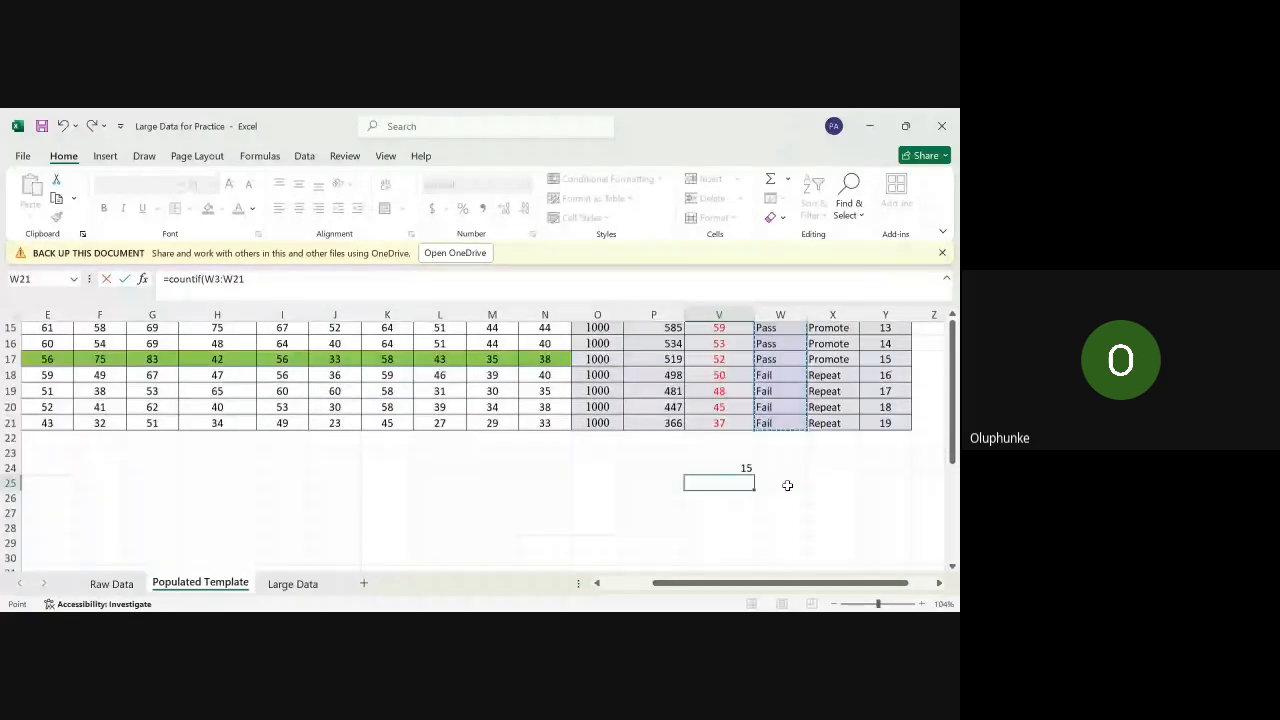
scroll(787, 485, "up", 1)
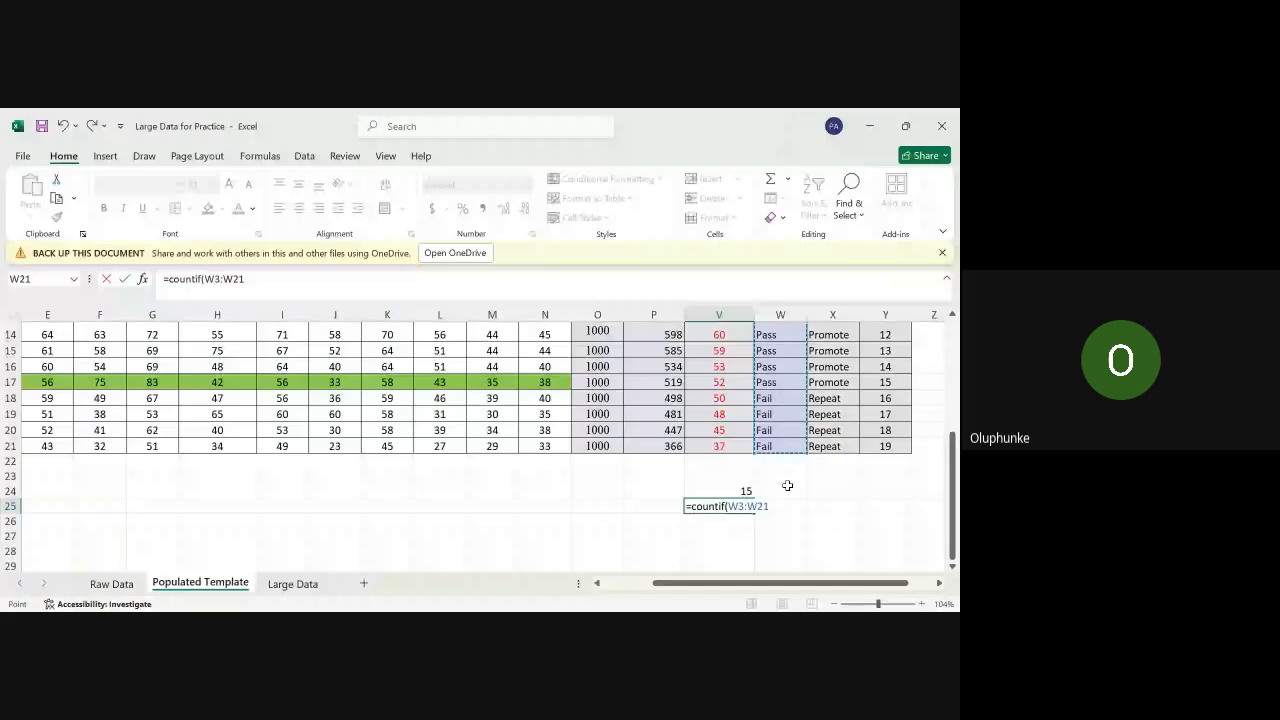
type(",")
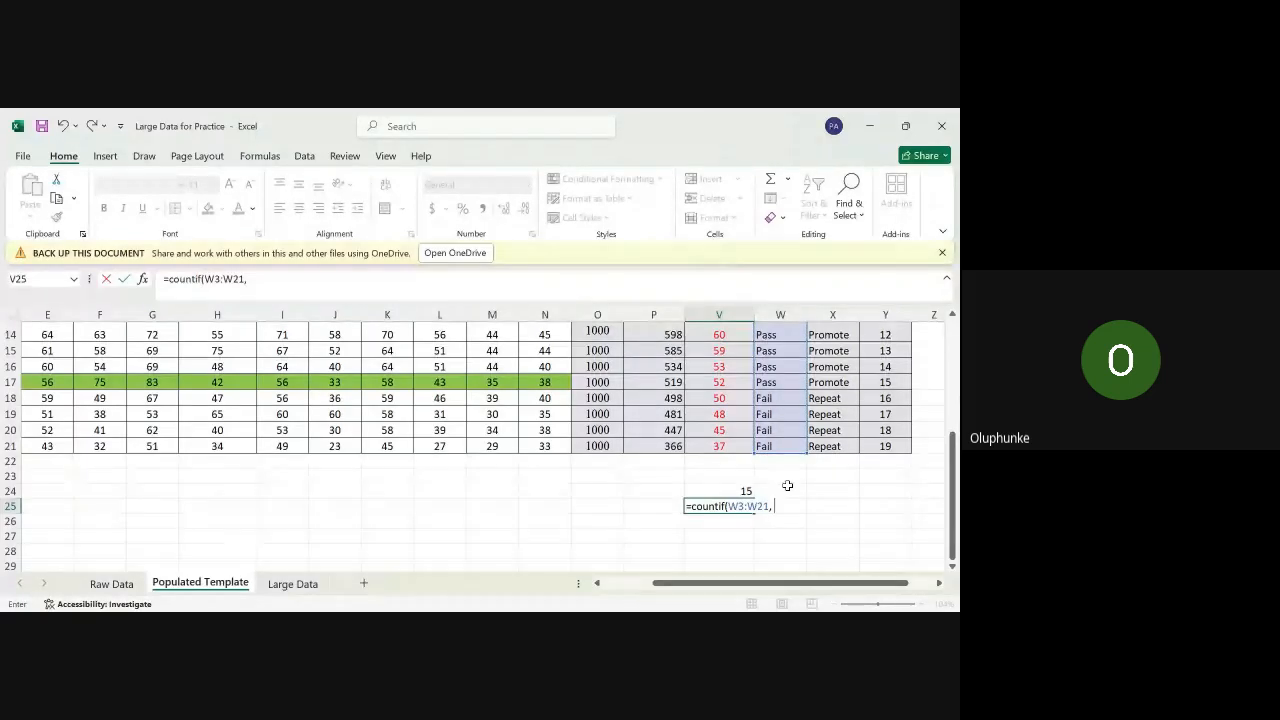
type(" fail)")
key("Return")
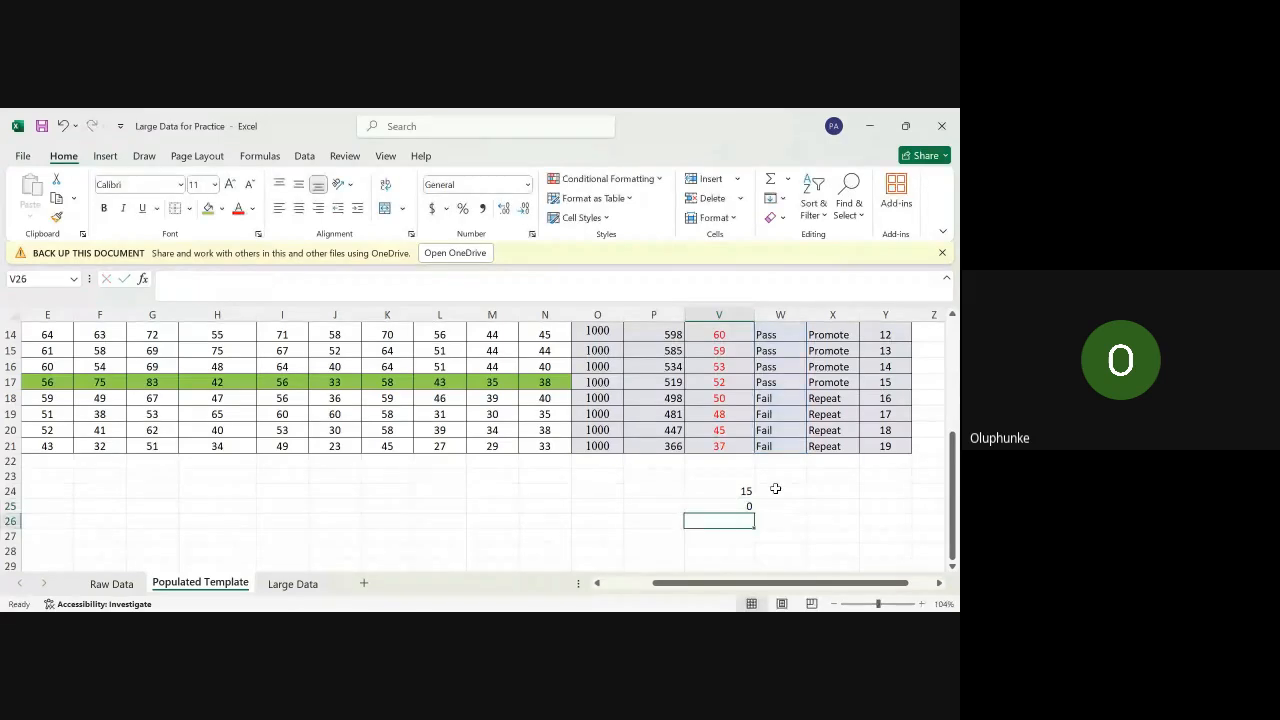
Step: Open the COUNTIF formula in V25 for editing
double_click(724, 509)
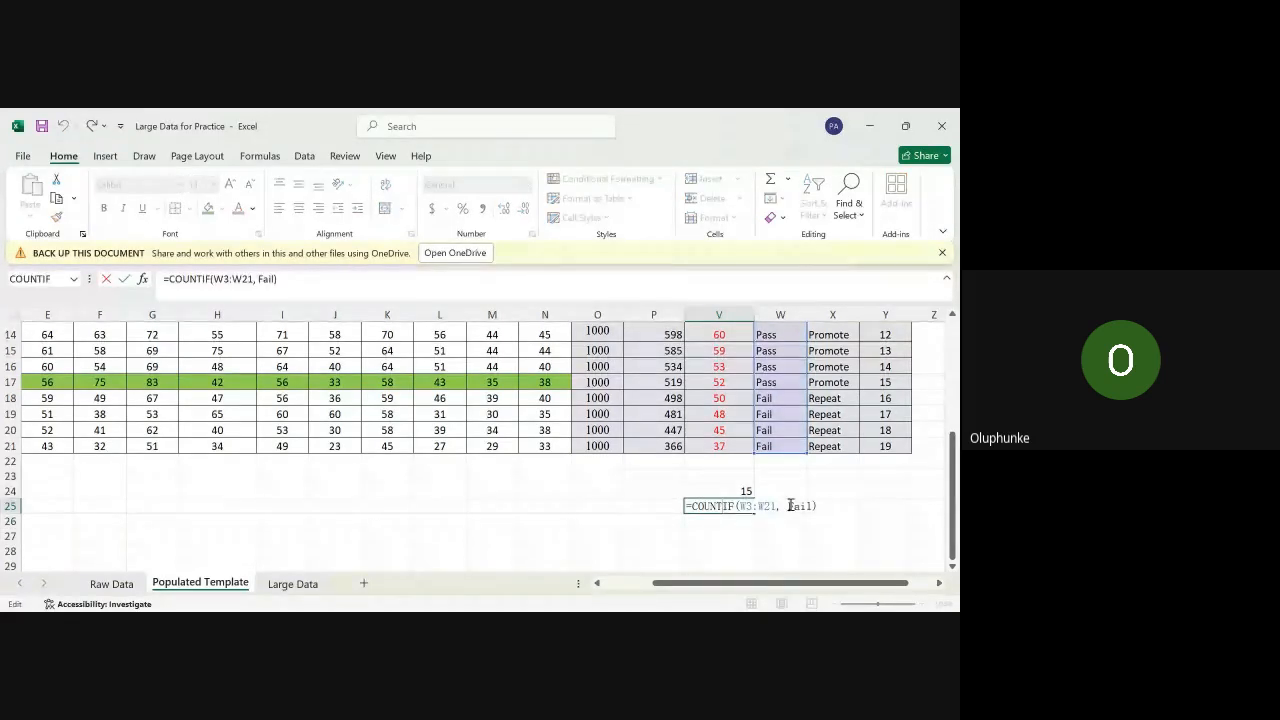
Step: Complete the COUNTIF formula in V25 by enclosing its Fail criterion in double quotes, giving =COUNTIF(W3:W21, "Fail")
left_click_drag(784, 506, 816, 537)
left_click(804, 506)
type("\"")
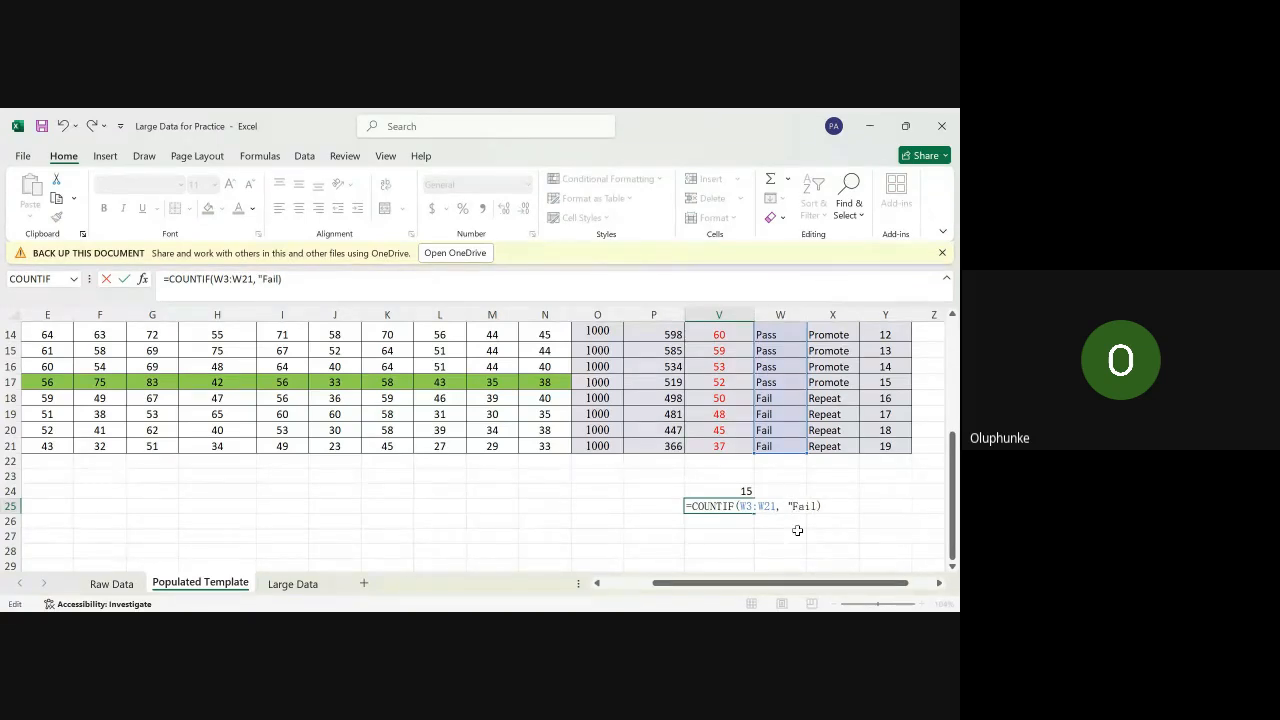
type("\"")
key("Return")
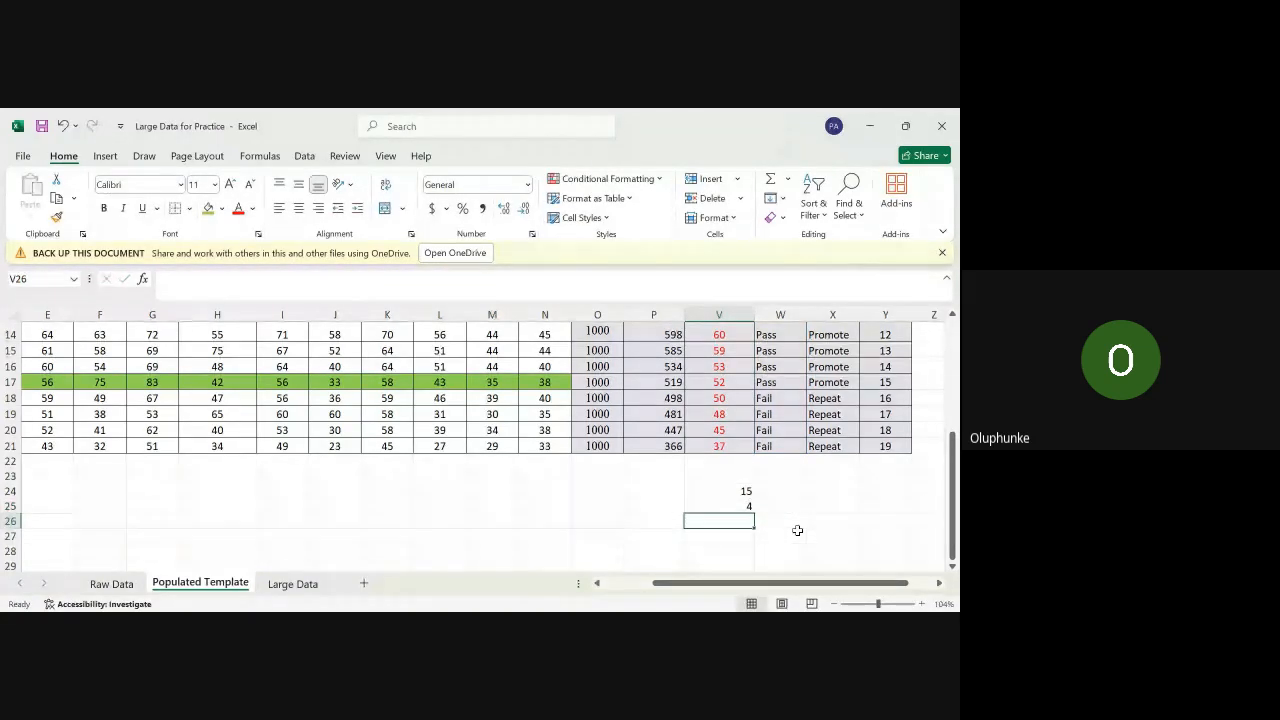
Step: Examine the Pass and Fail remarks and their IF formulas in column W, from W3 down to the end of the table
left_click(803, 505)
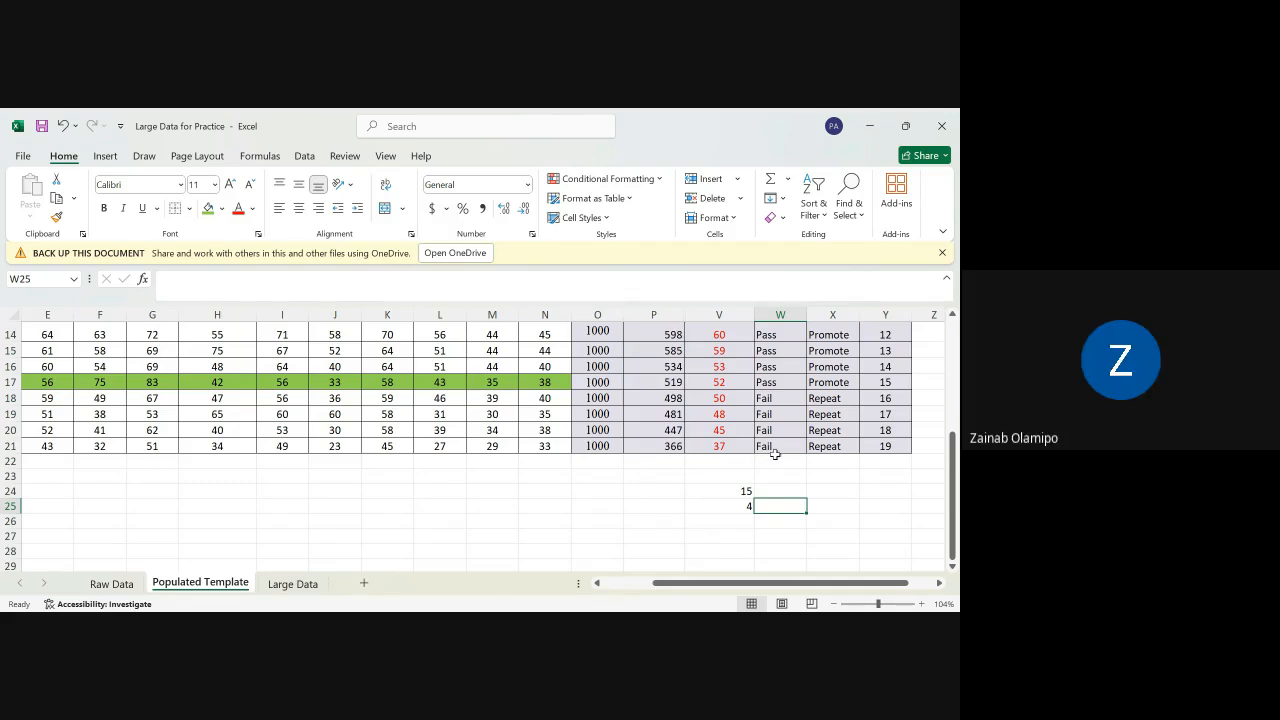
scroll(780, 451, "up", 2)
scroll(780, 451, "up", 3)
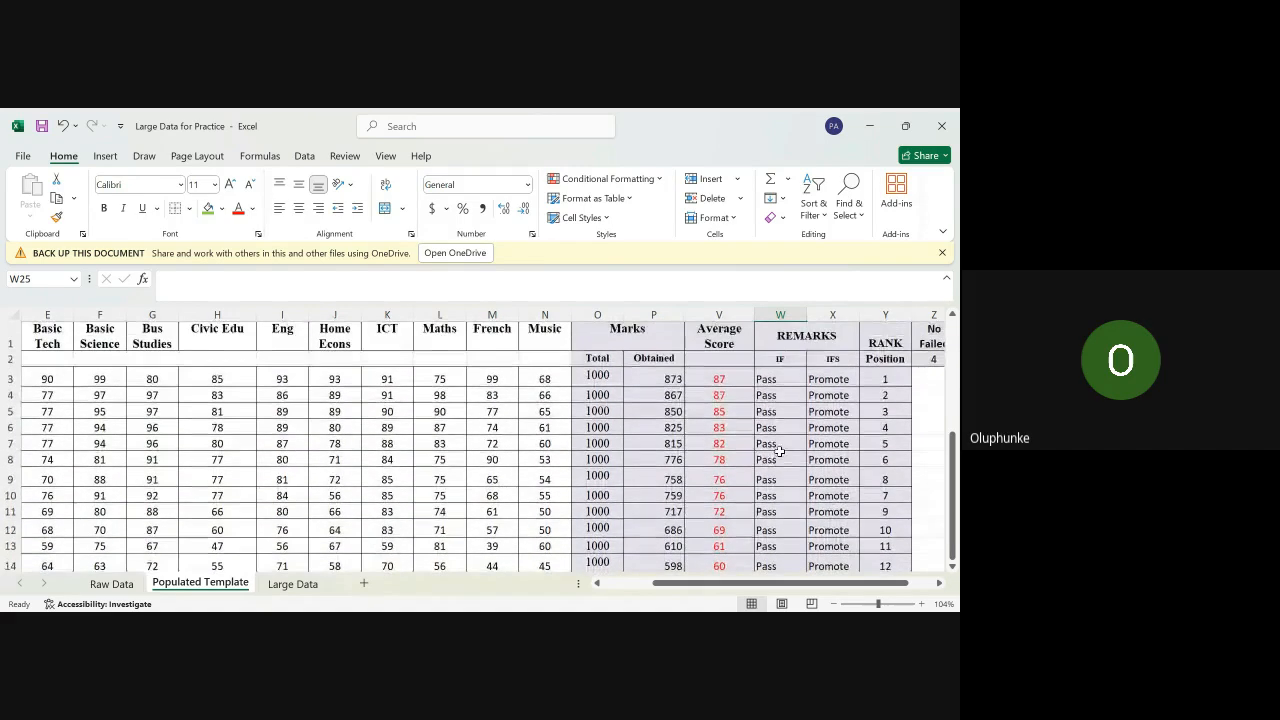
left_click(773, 380)
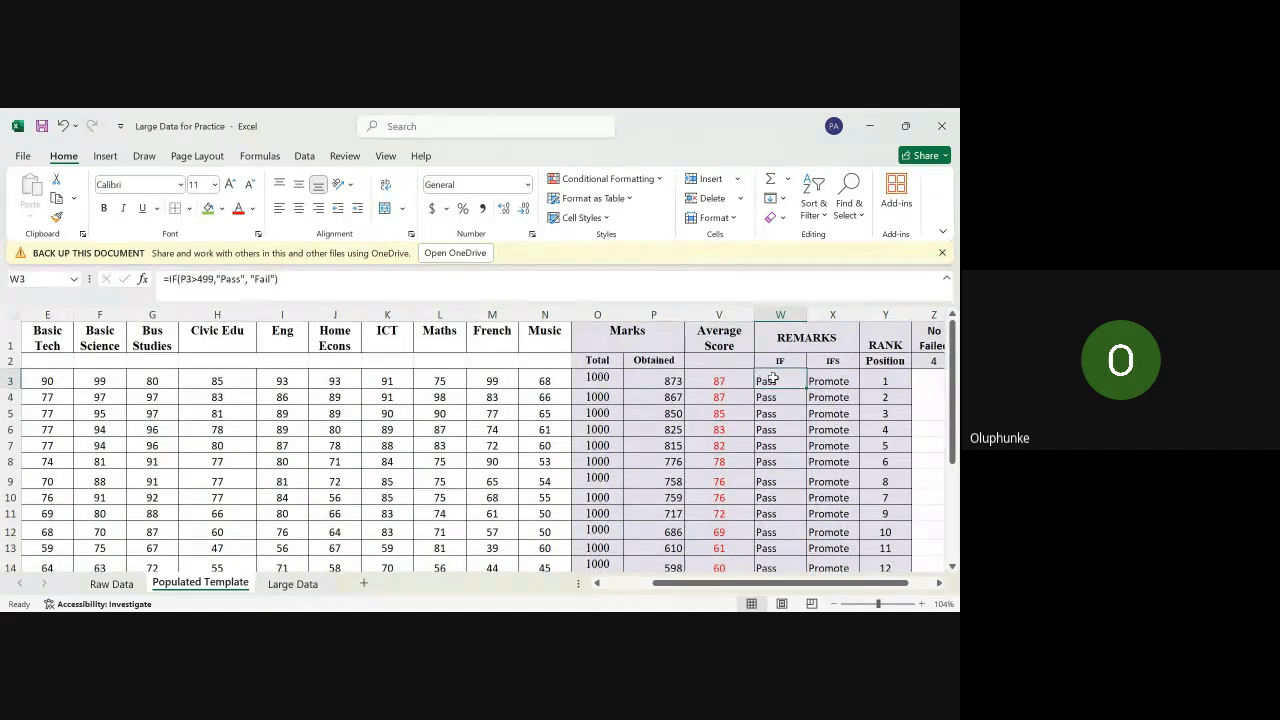
key("Down")
key("Down")
key("Down")
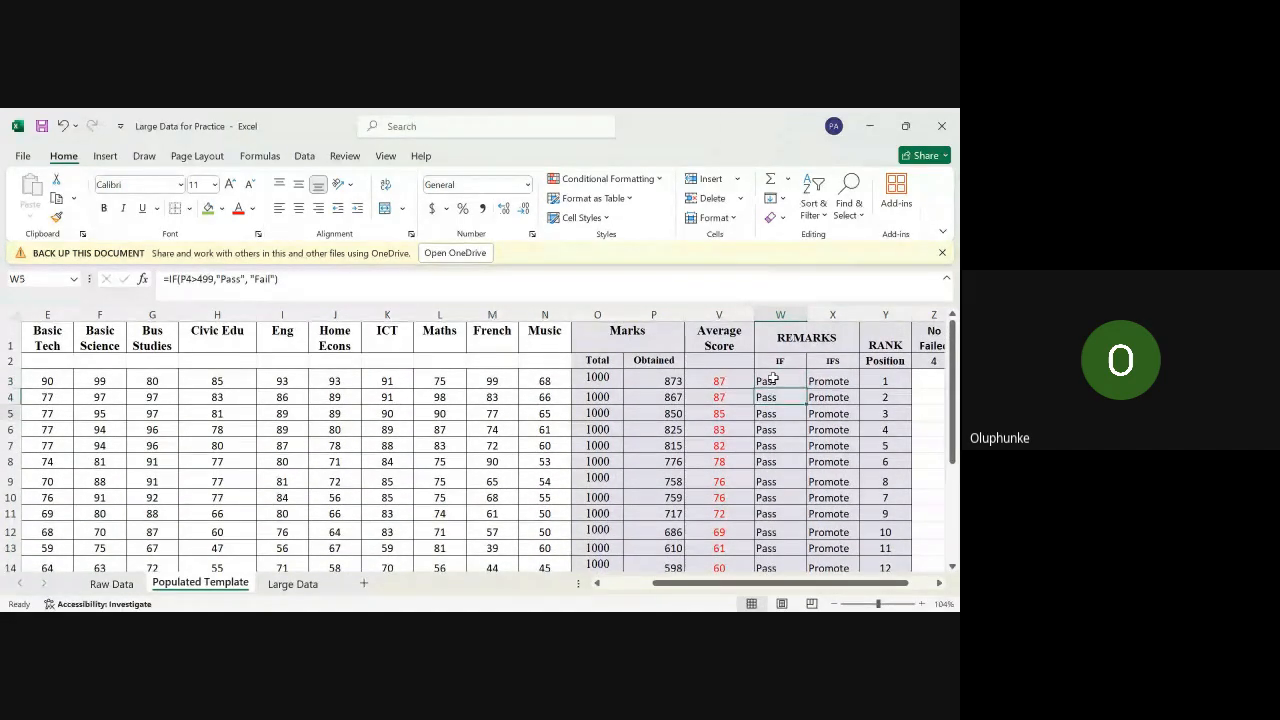
key("Down")
key("Down")
key("Down")
key("Down")
key("Down")
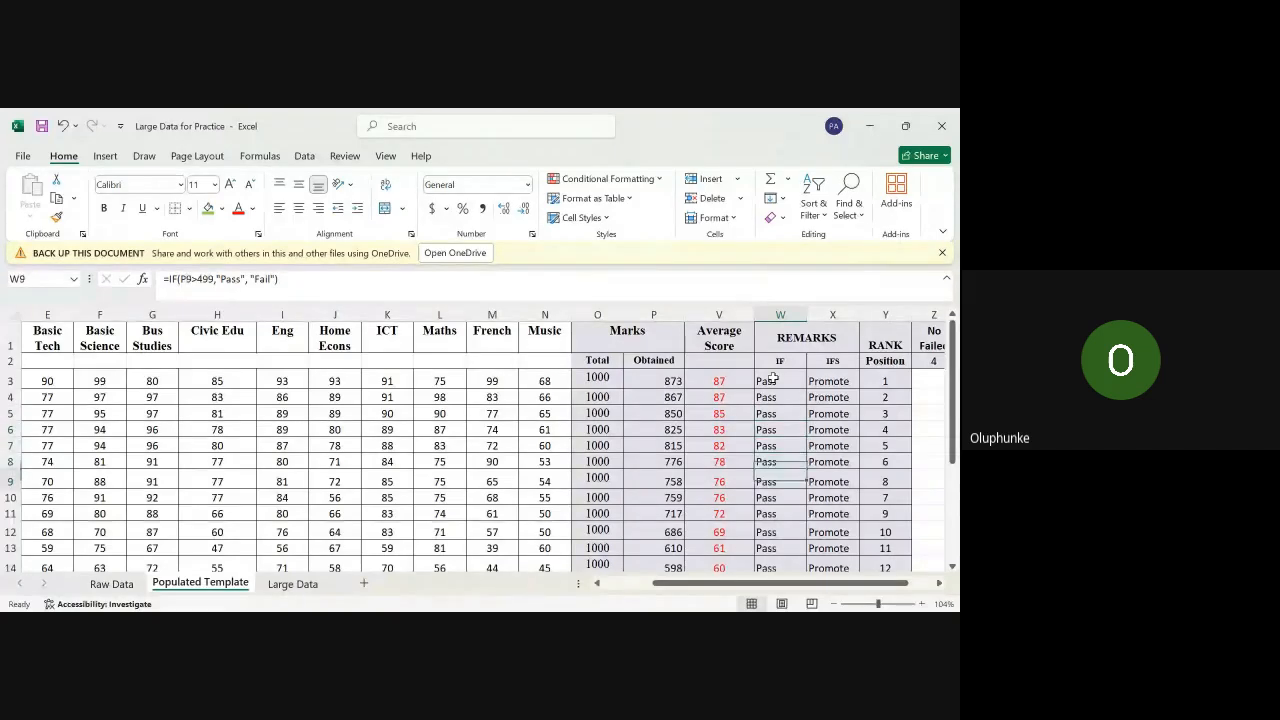
key("Down")
key("Down")
key("Down")
key("Down")
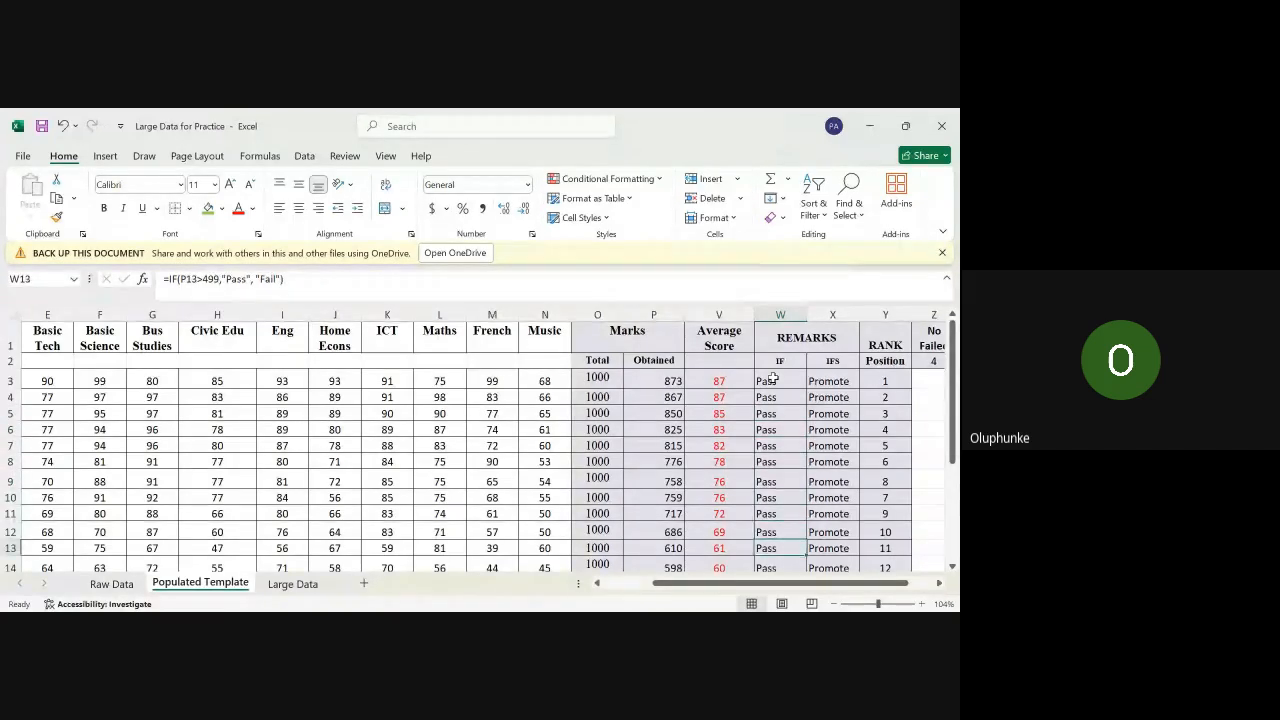
key("Down")
key("Down")
key("Down")
key("Down")
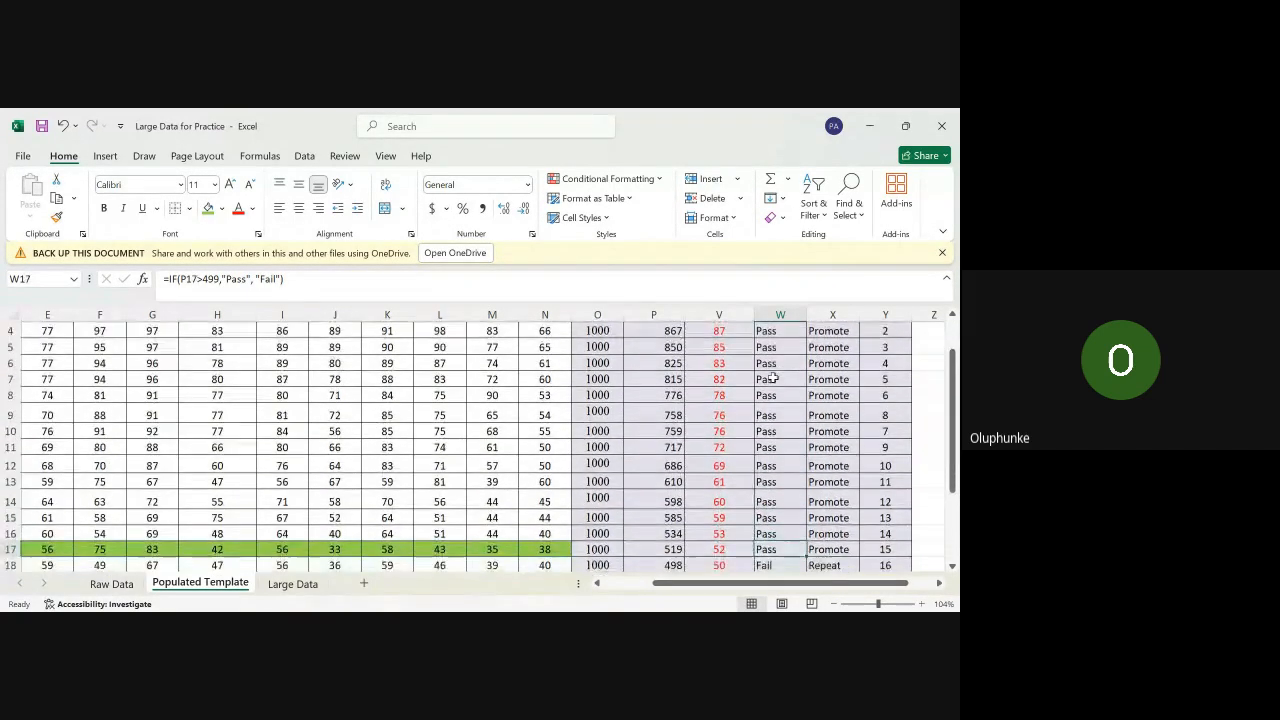
key("Down")
key("Down")
key("Down")
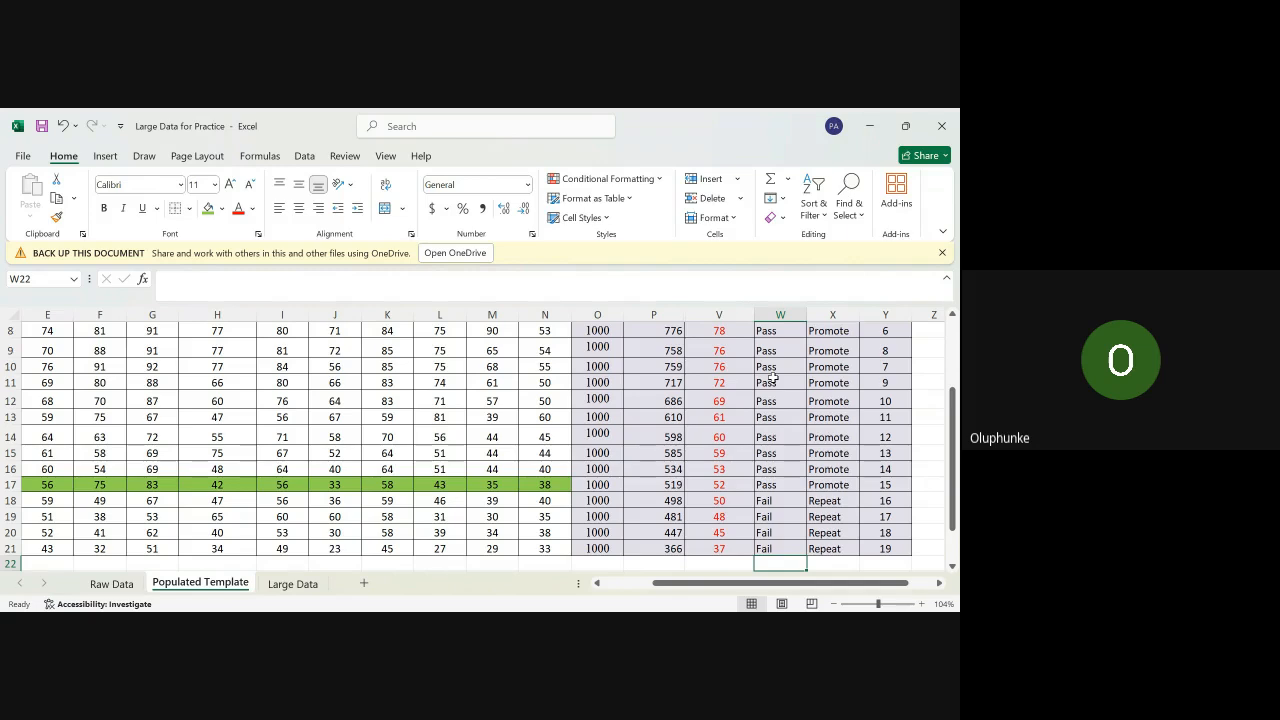
Step: Go to the Large Data sheet and look through its order records, including the Products and State columns
left_click(296, 584)
scroll(627, 518, "right", 1)
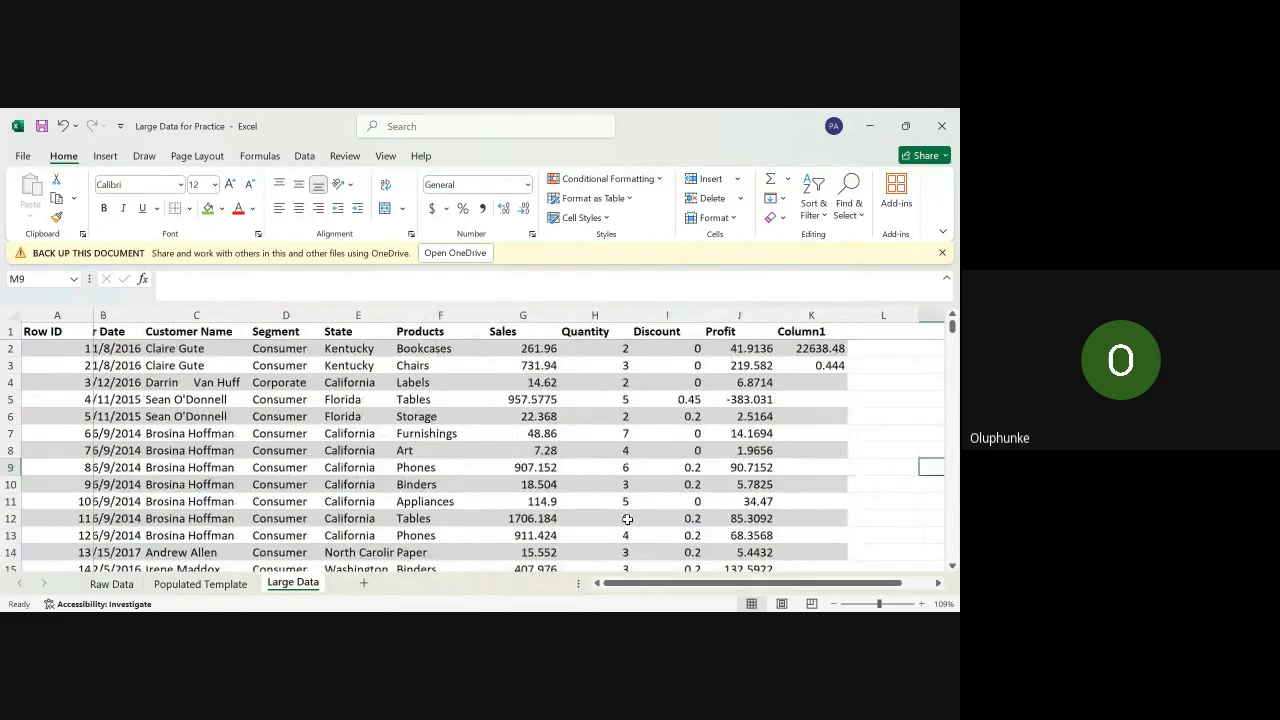
scroll(402, 487, "left", 1)
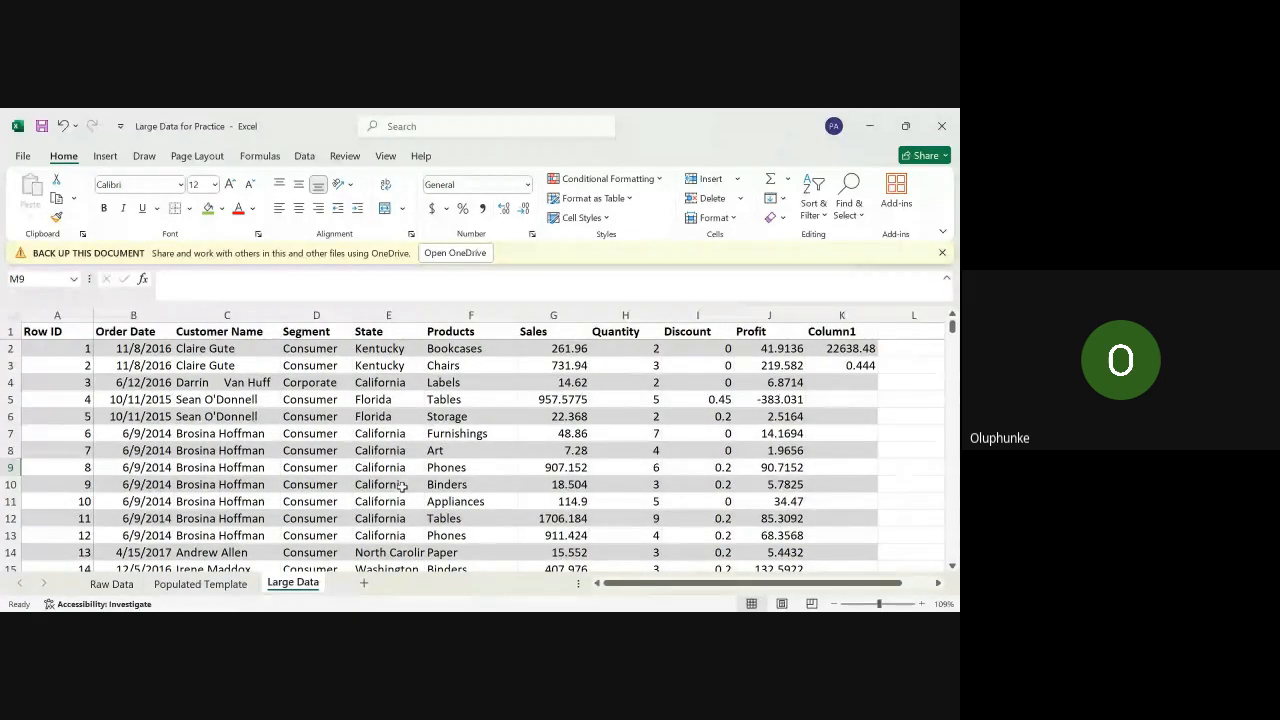
scroll(402, 487, "down", 3)
scroll(402, 487, "up", 4)
scroll(402, 487, "left", 1)
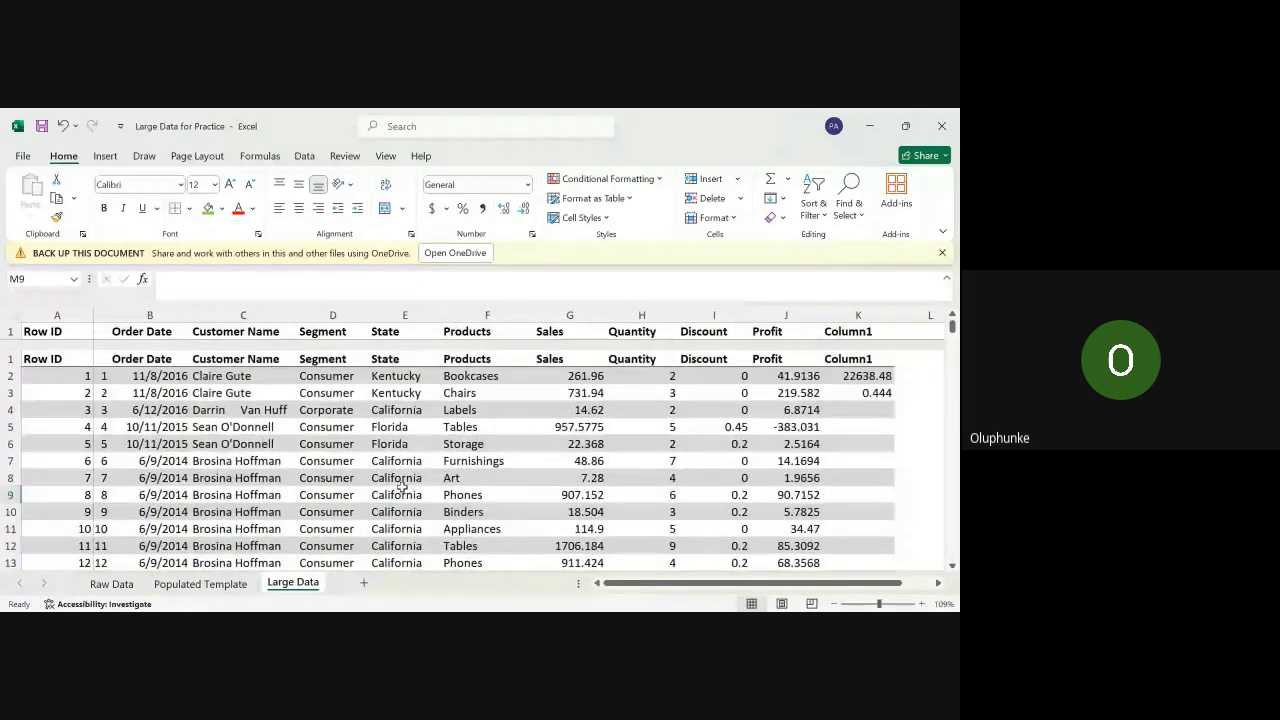
scroll(402, 487, "down", 9)
scroll(402, 487, "down", 8)
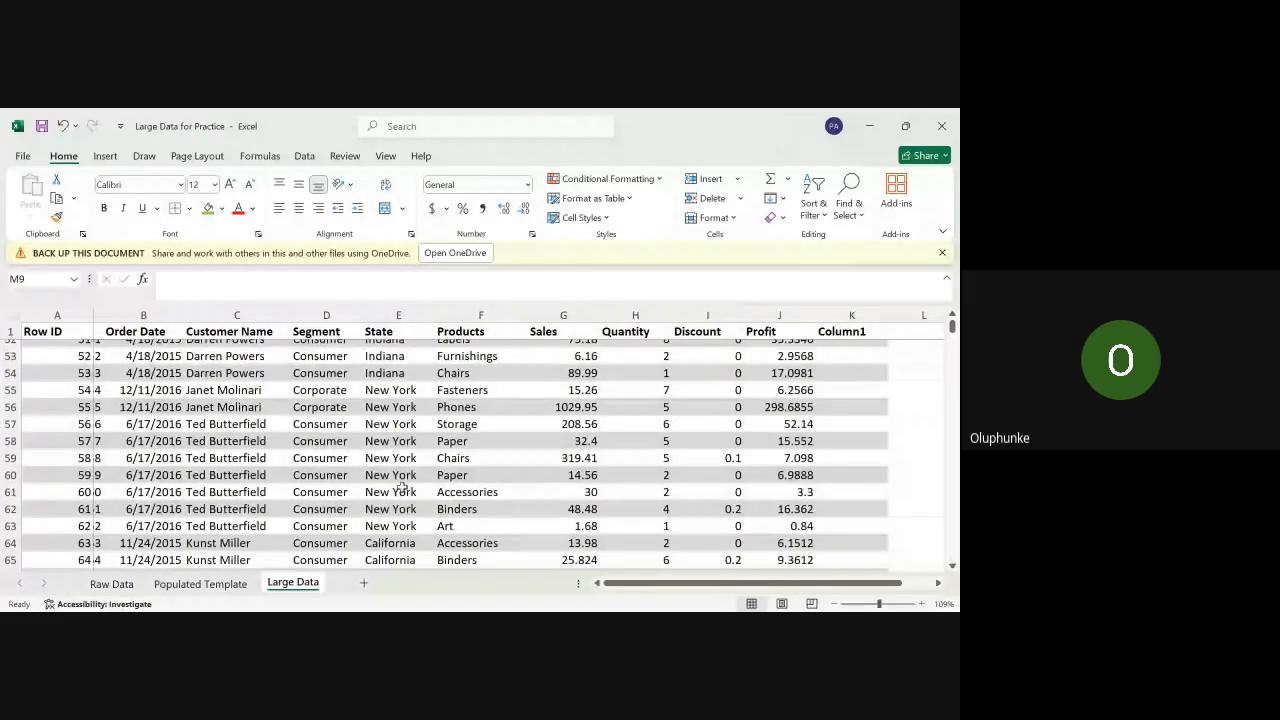
scroll(402, 487, "up", 18)
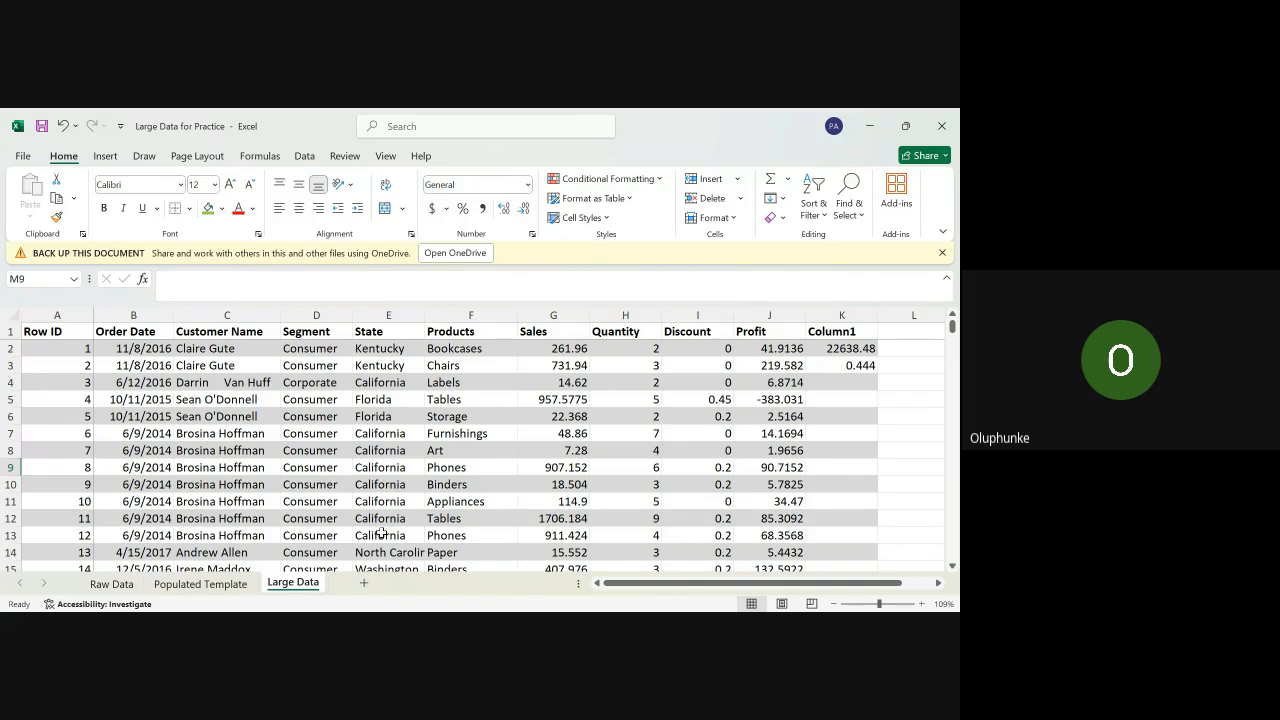
left_click(449, 366)
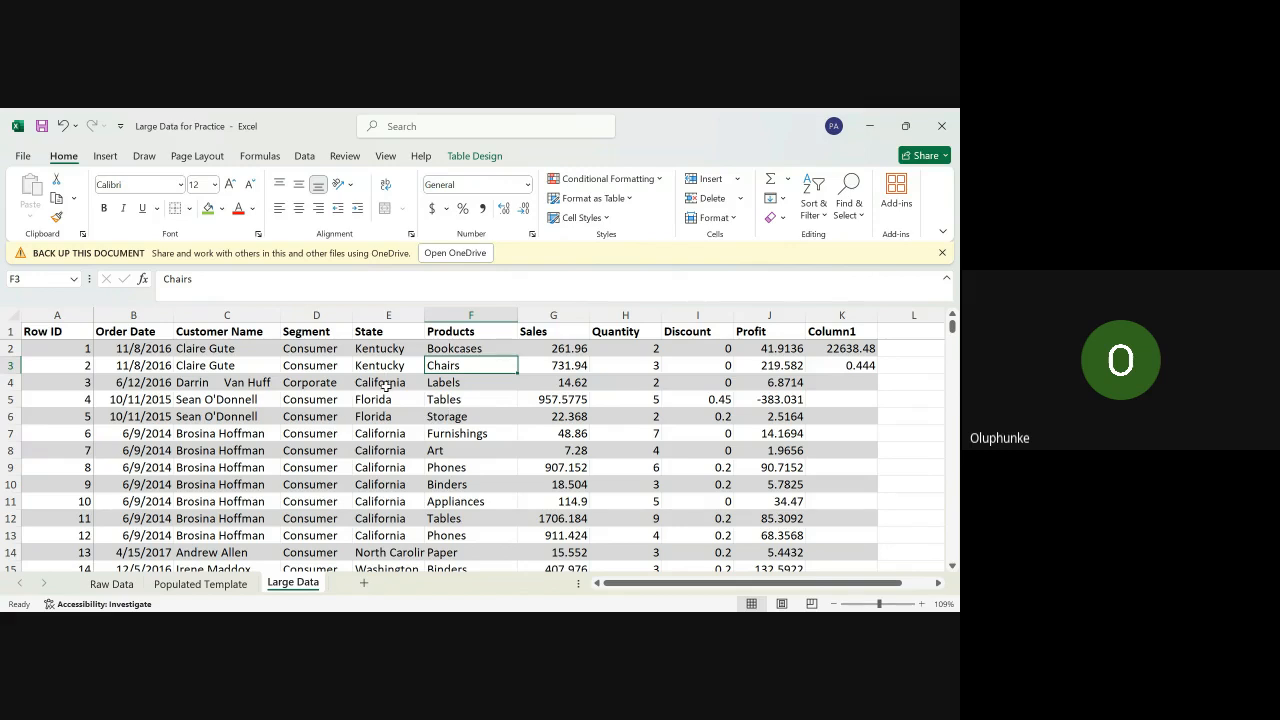
left_click(386, 384)
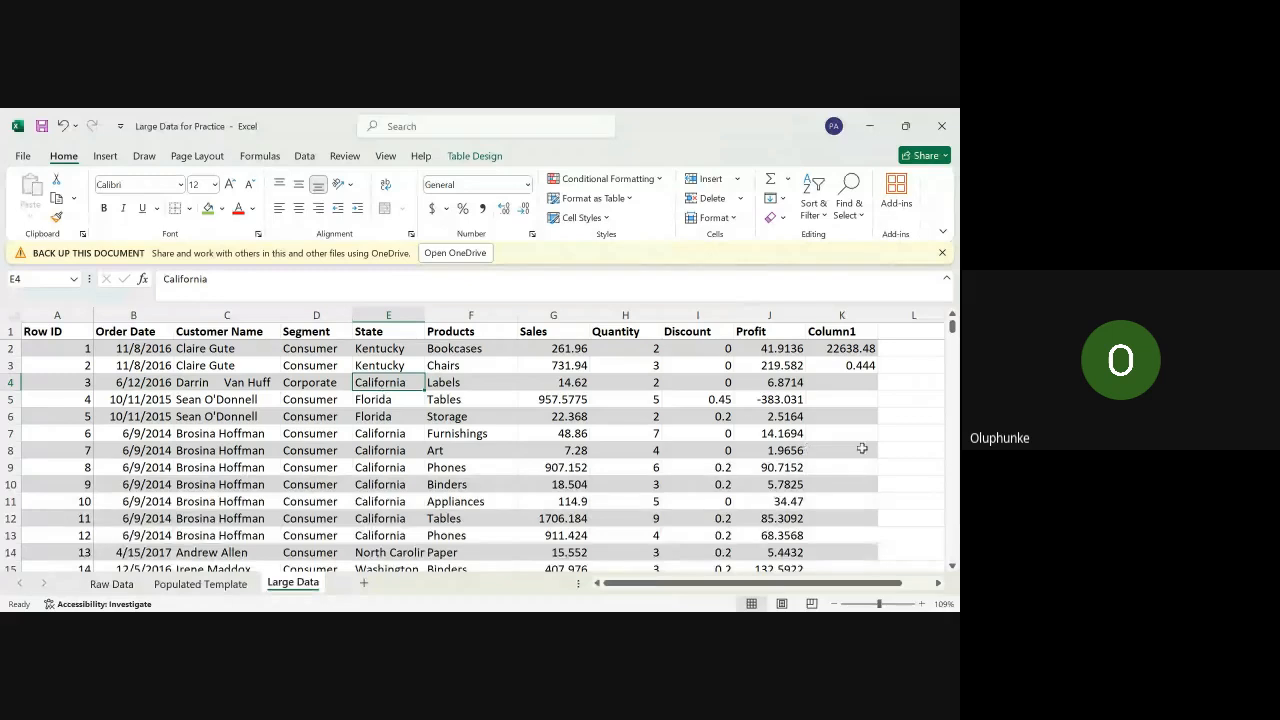
Step: Enter =COUNTIF(Table1[State],"Califonia") in the empty cell N4 beside the table, selecting all the data in the State column as the range
scroll(927, 433, "right", 1)
scroll(927, 433, "right", 1)
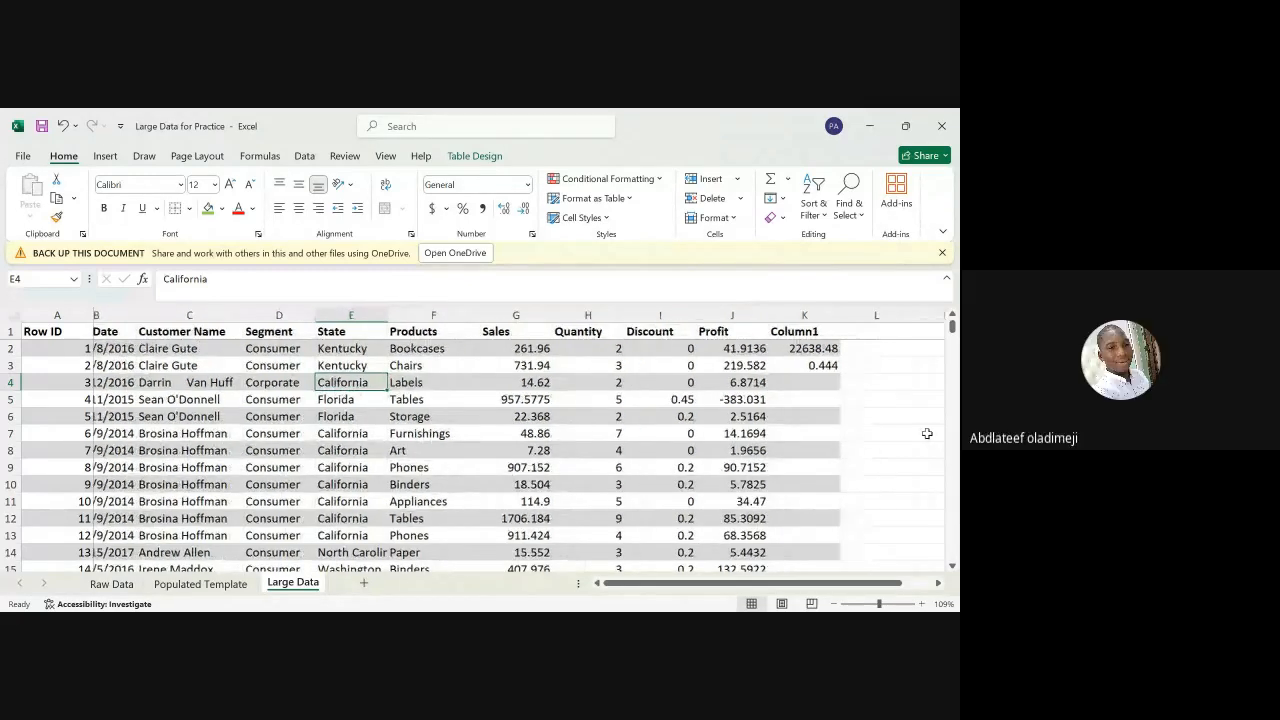
scroll(927, 433, "right", 2)
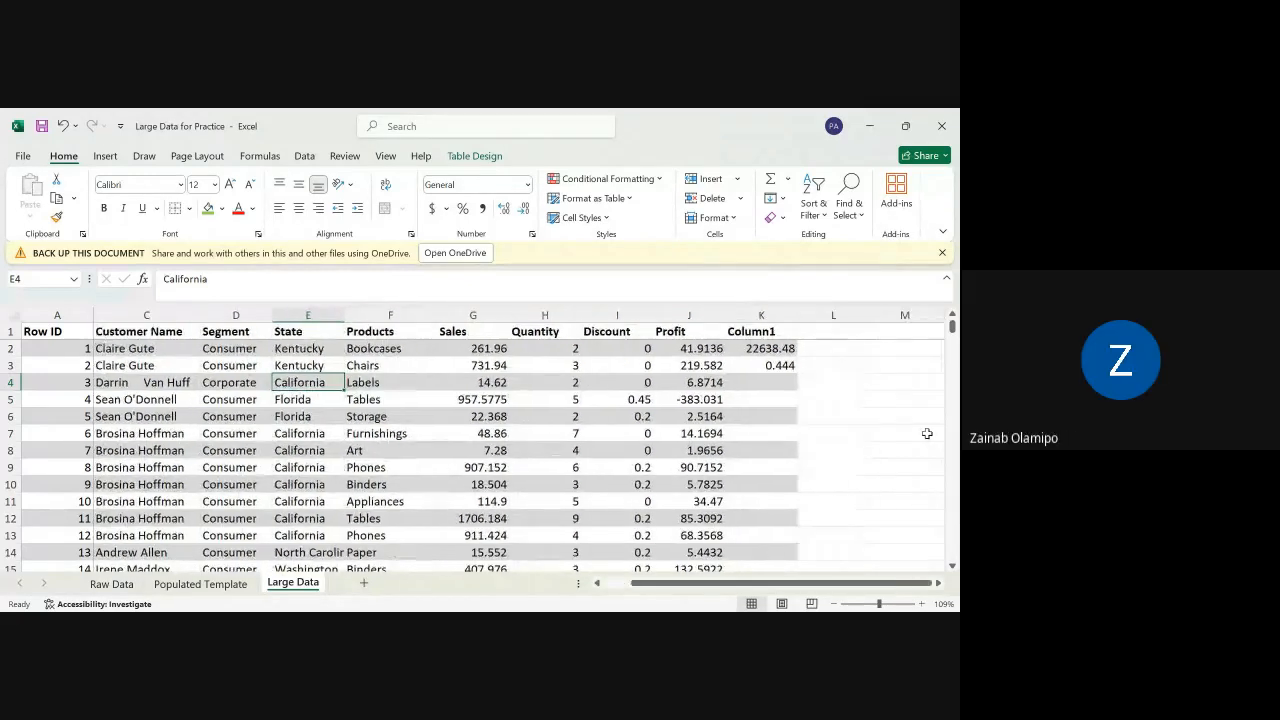
left_click(835, 383)
left_click(881, 383)
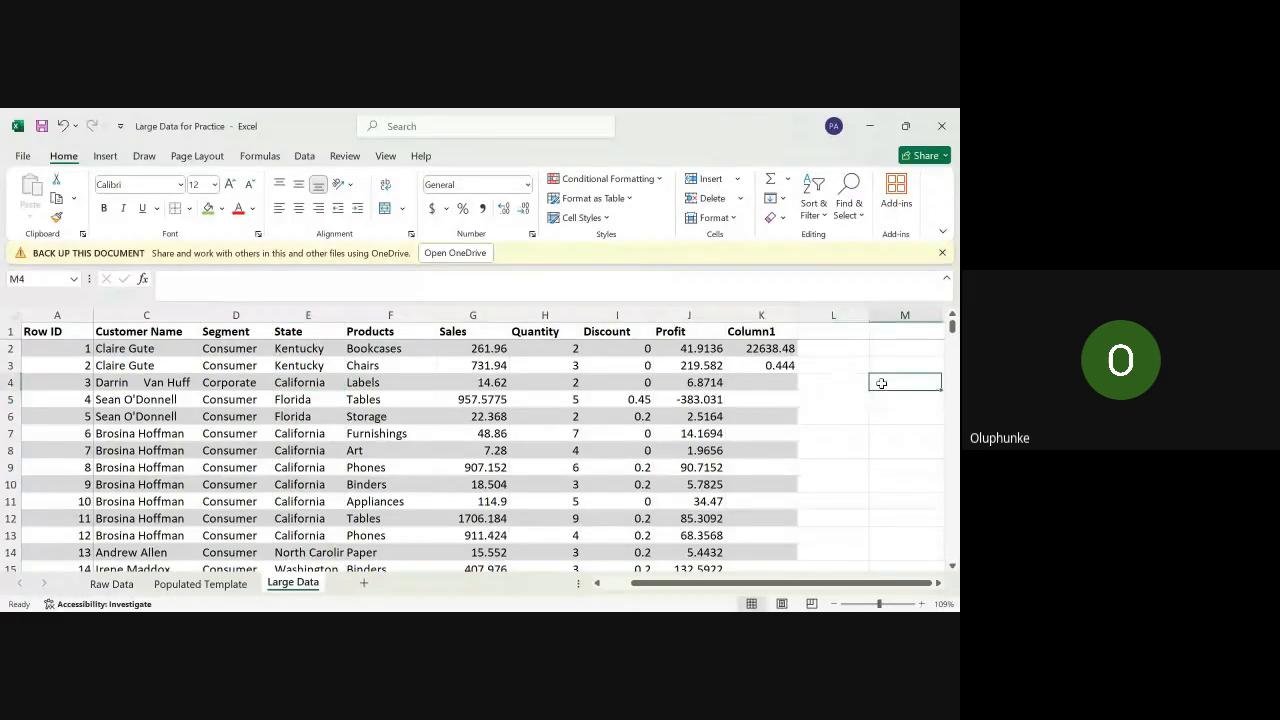
scroll(903, 395, "right", 2)
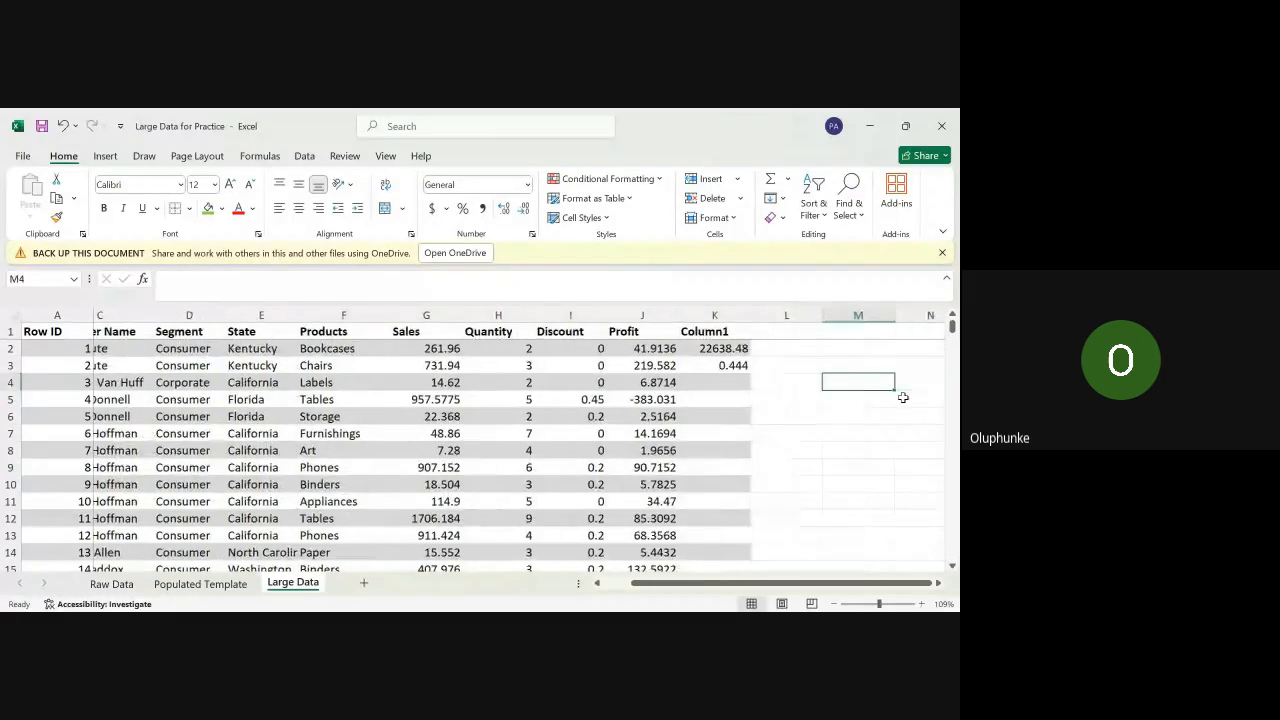
scroll(903, 397, "right", 3)
left_click(861, 378)
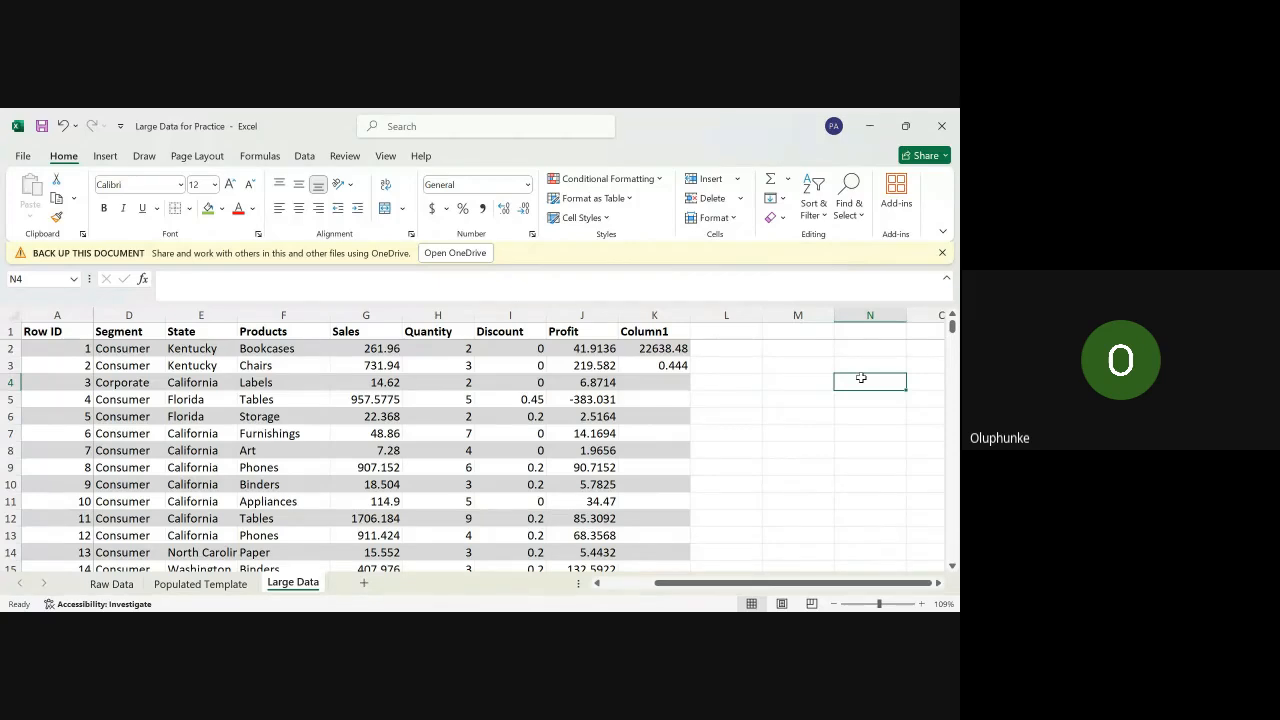
type("=Cou")
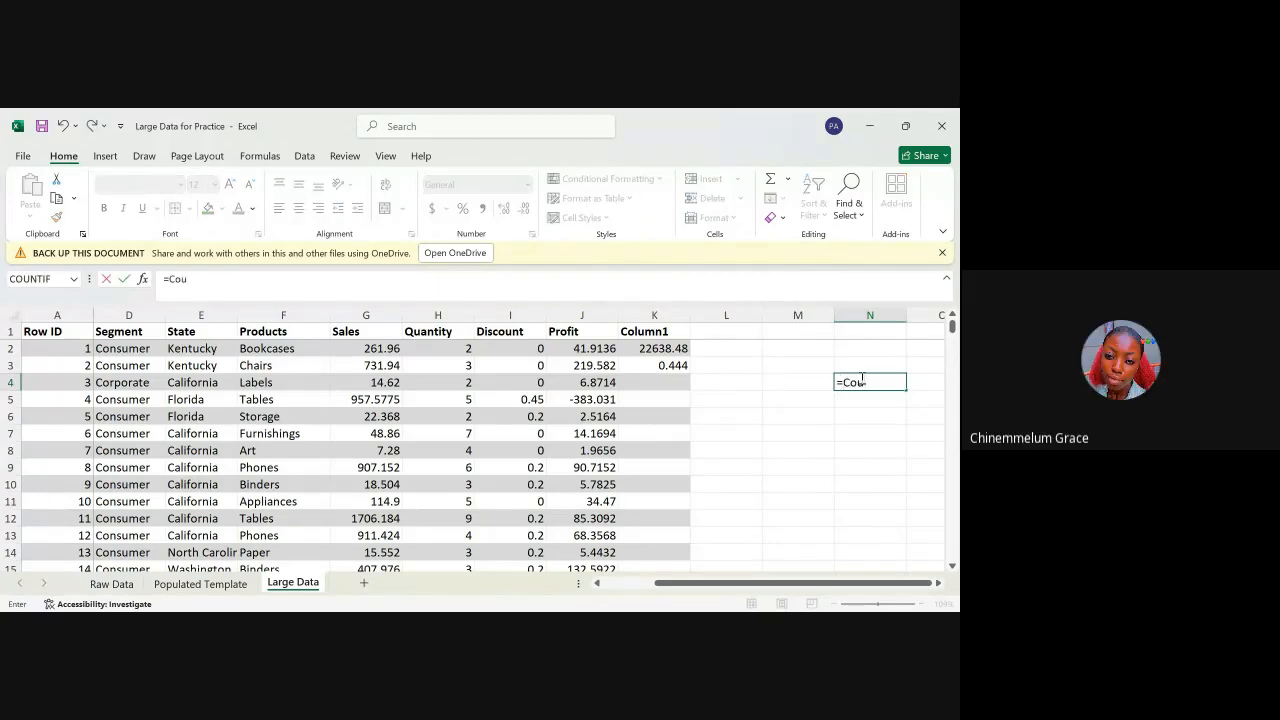
type("nti")
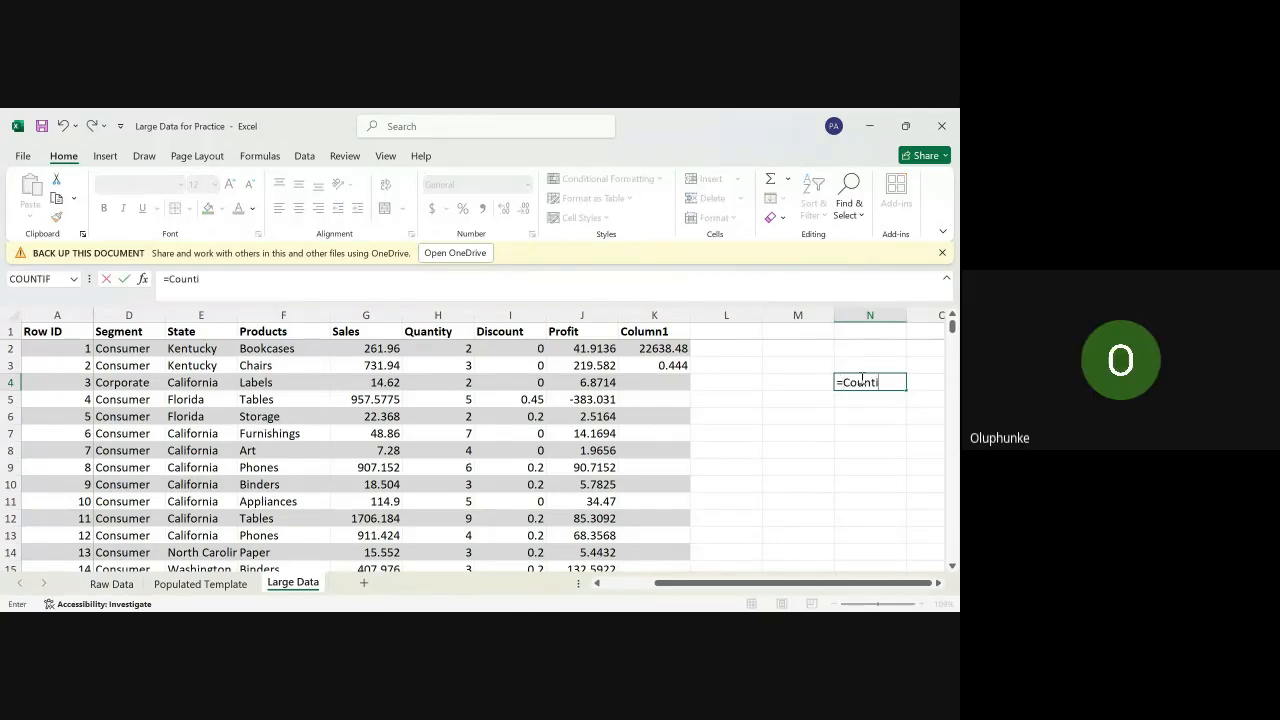
type("f(")
left_click(189, 348)
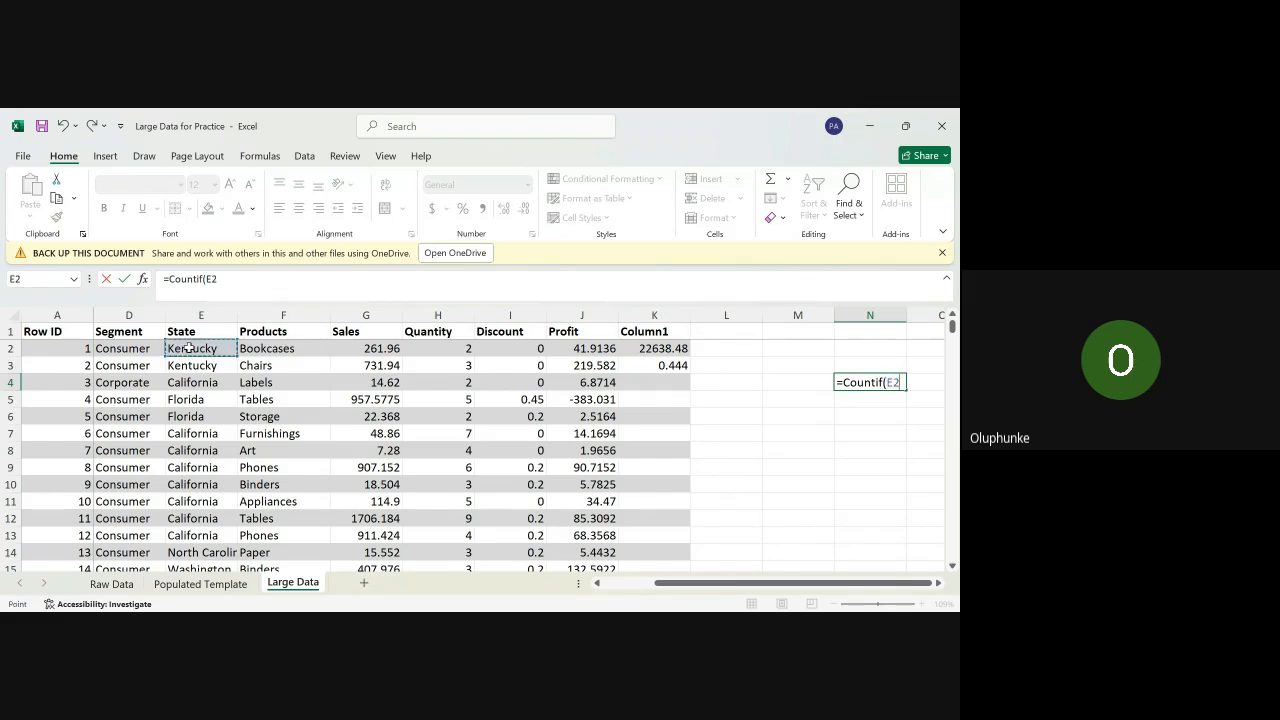
key("ctrl+shift+Down")
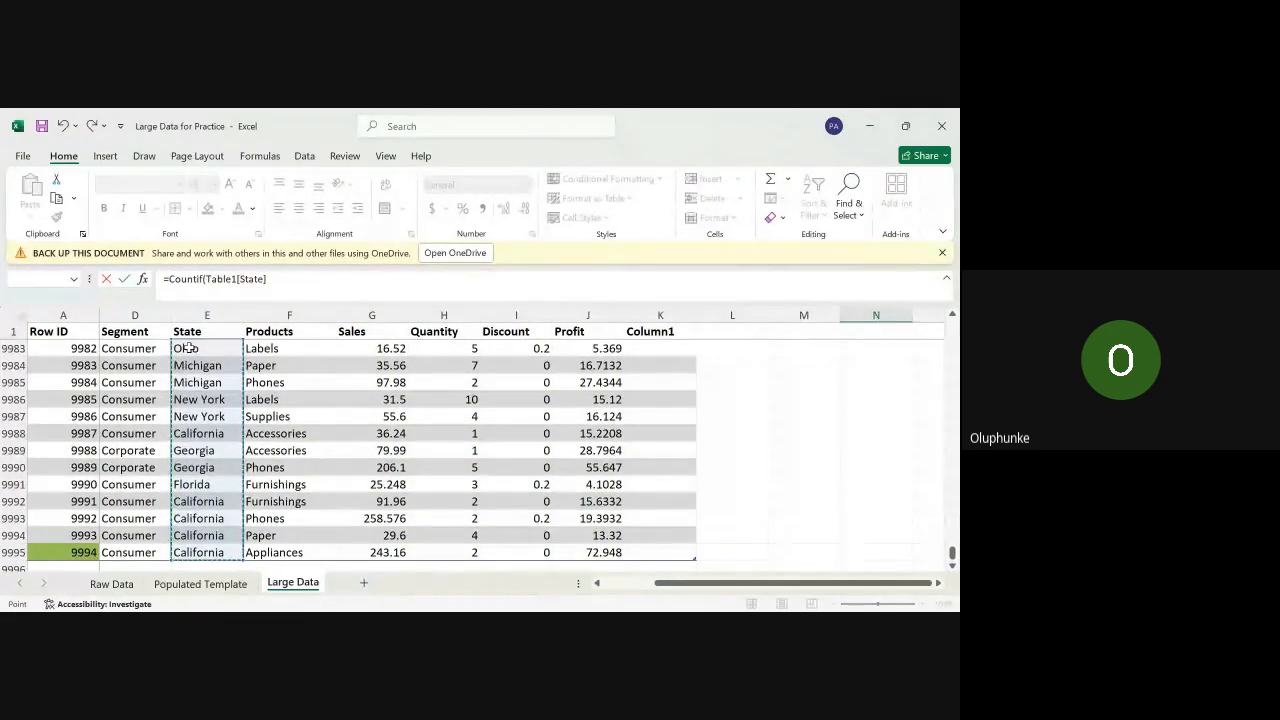
type(",")
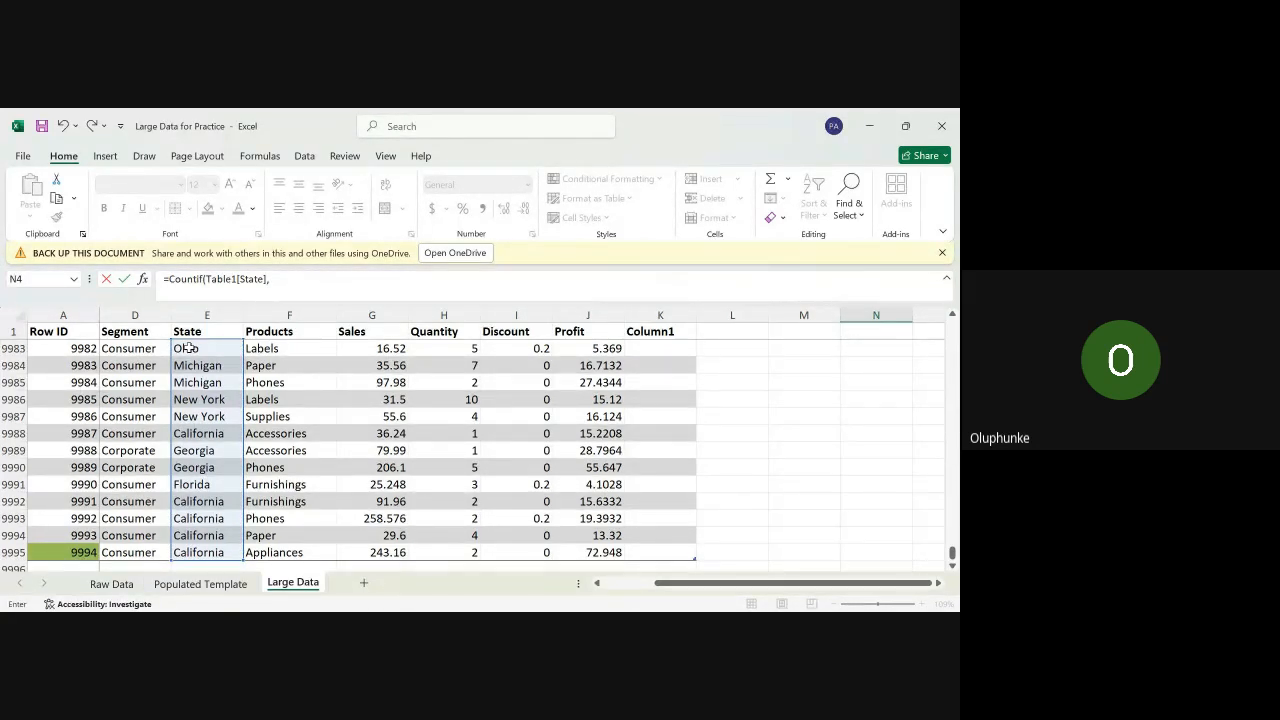
type("Califonia\")")
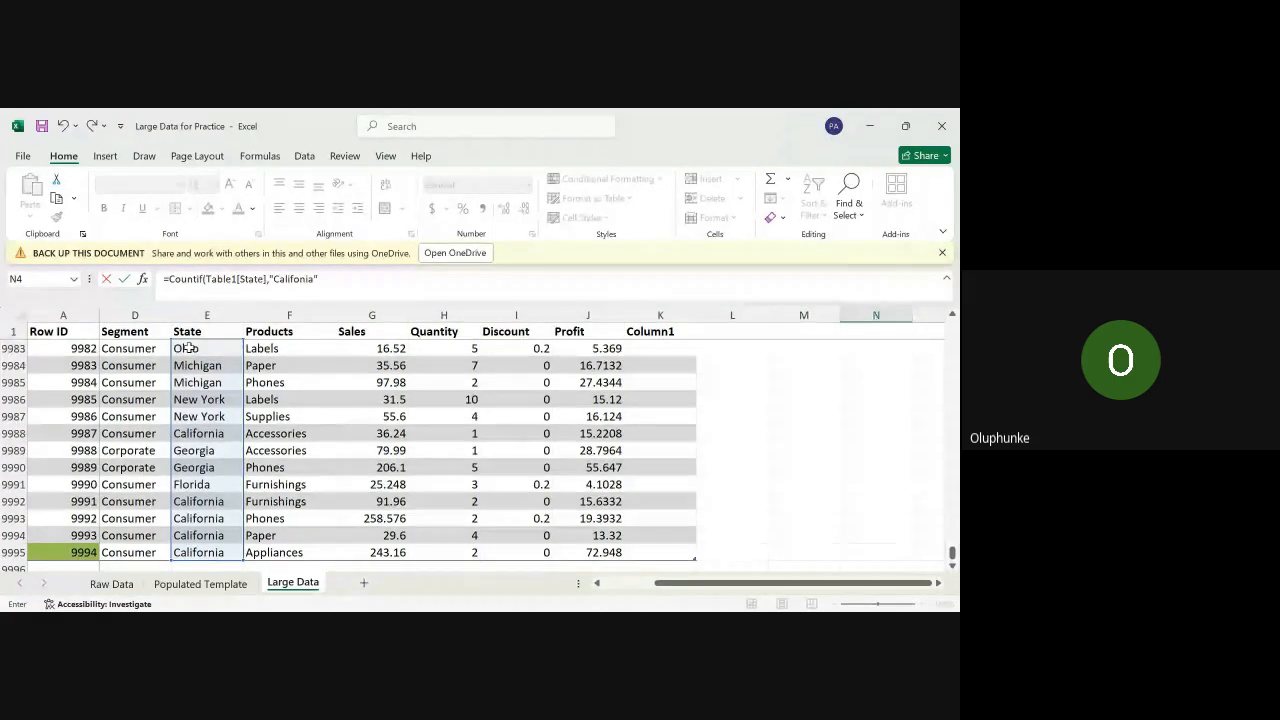
key("Return")
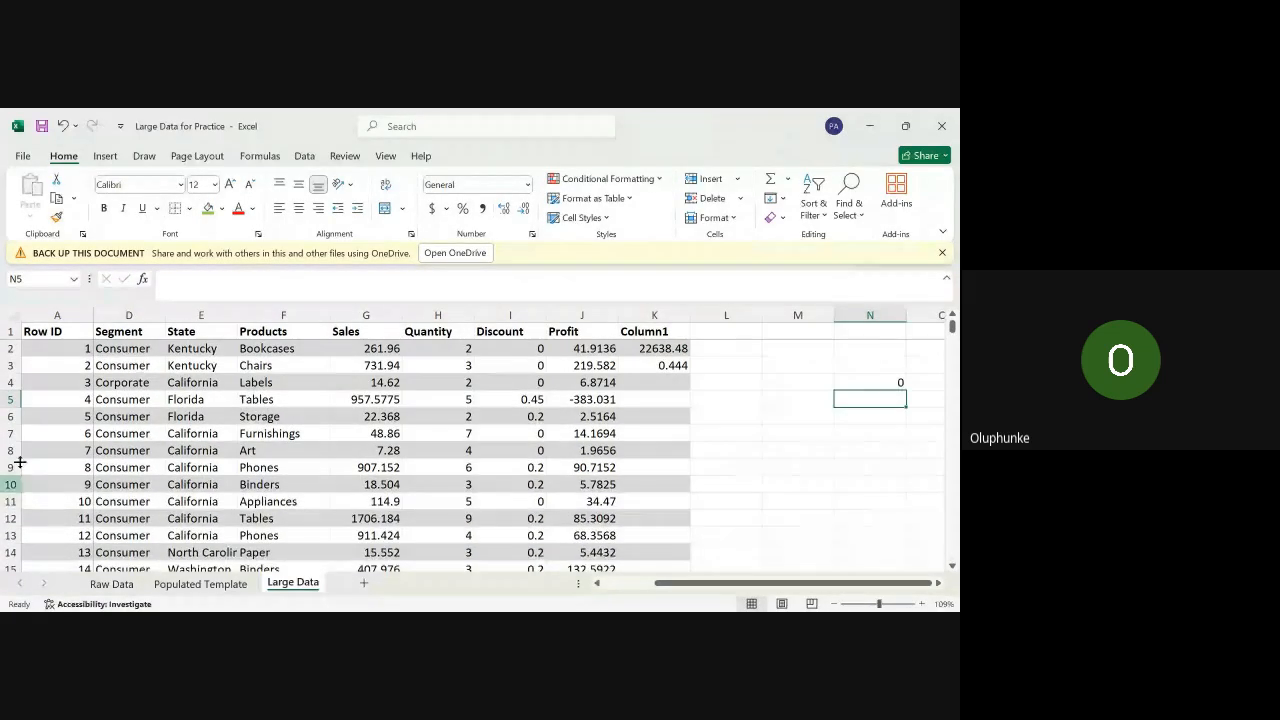
Step: Correct the spelling of the criterion in the N4 COUNTIF formula to "California" and select the cell again
double_click(857, 386)
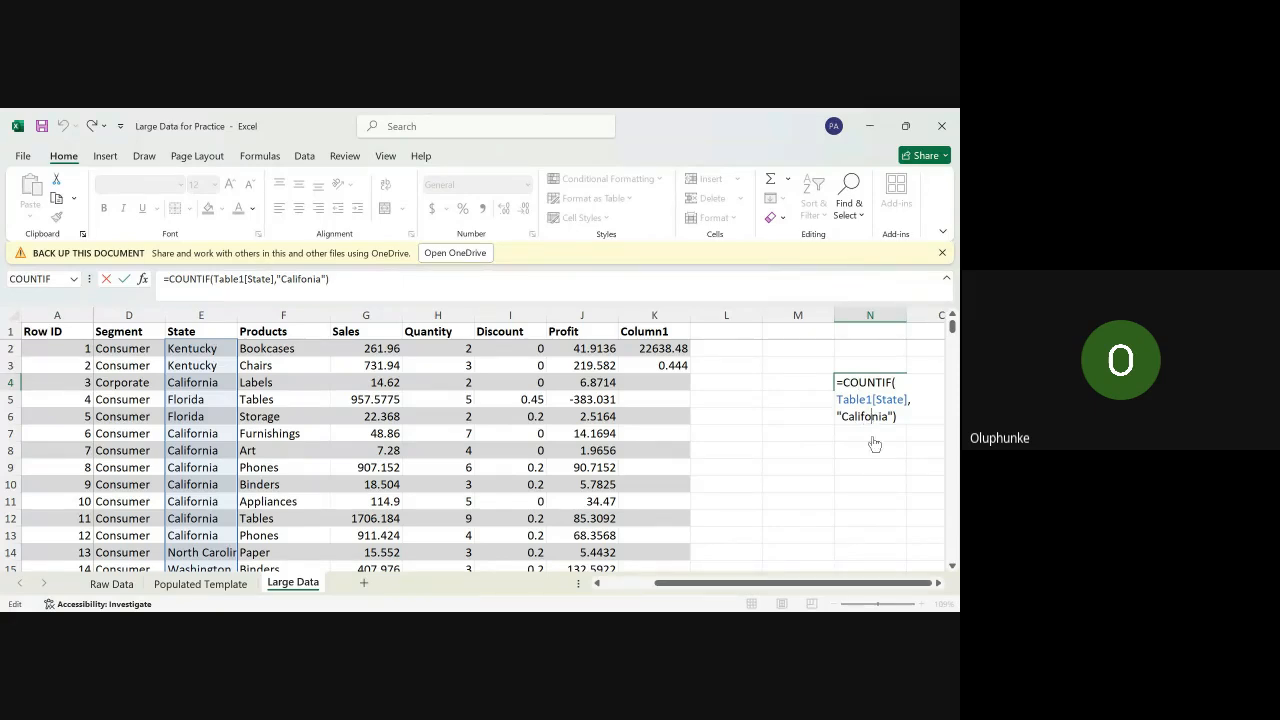
type("r")
key("Return")
left_click(861, 383)
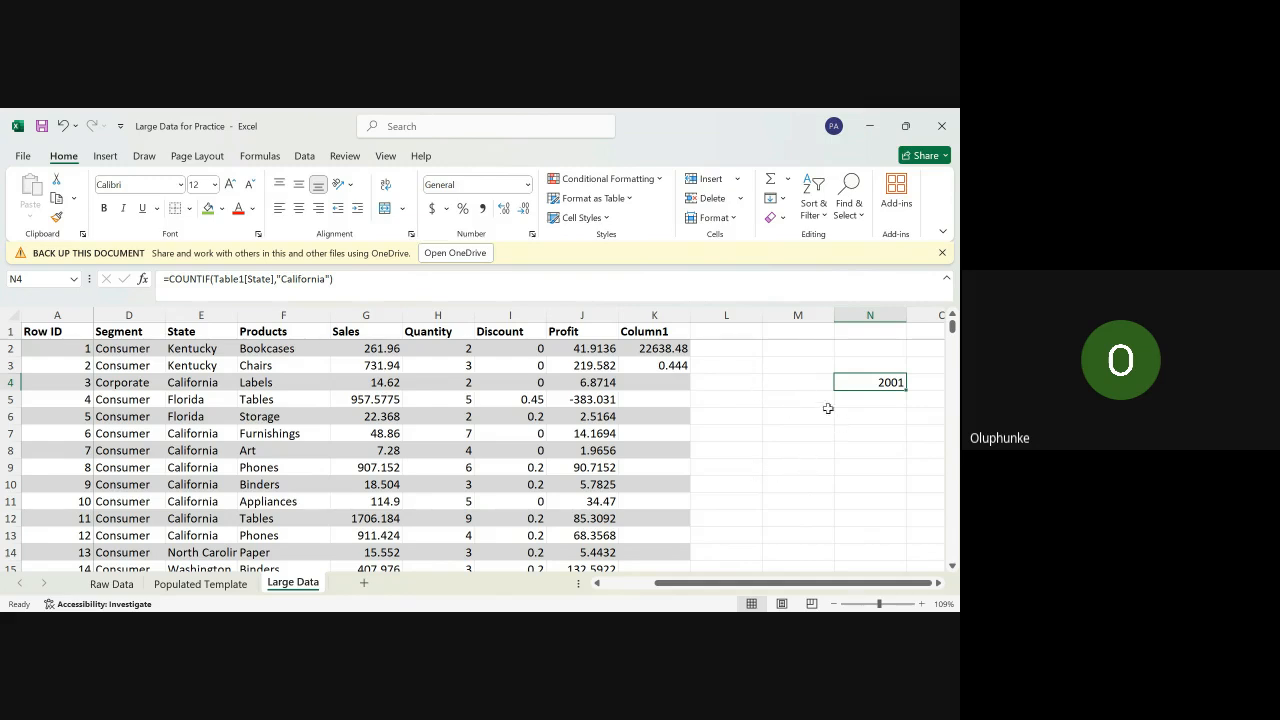
Step: Enter =COUNTIF(Table1[Products], "Chairs") in cell N6, taking all the data in the Products column as the range, and select the cell again
left_click(869, 416)
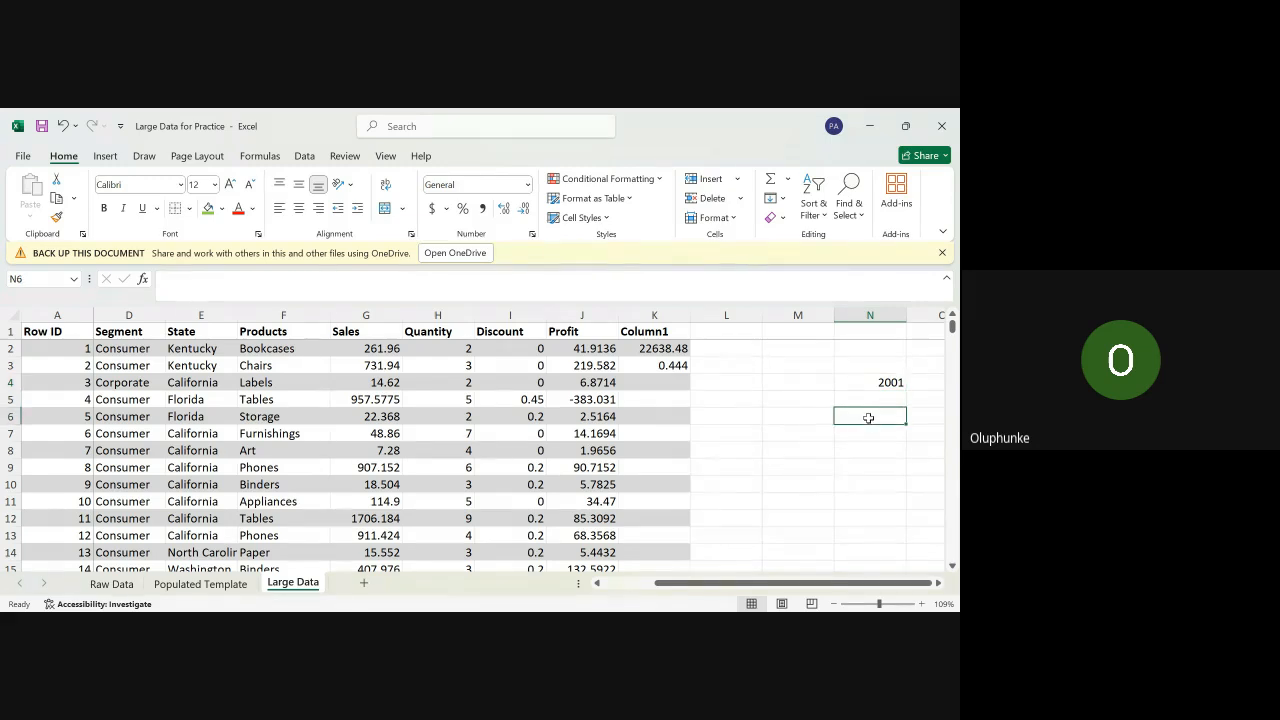
type("=")
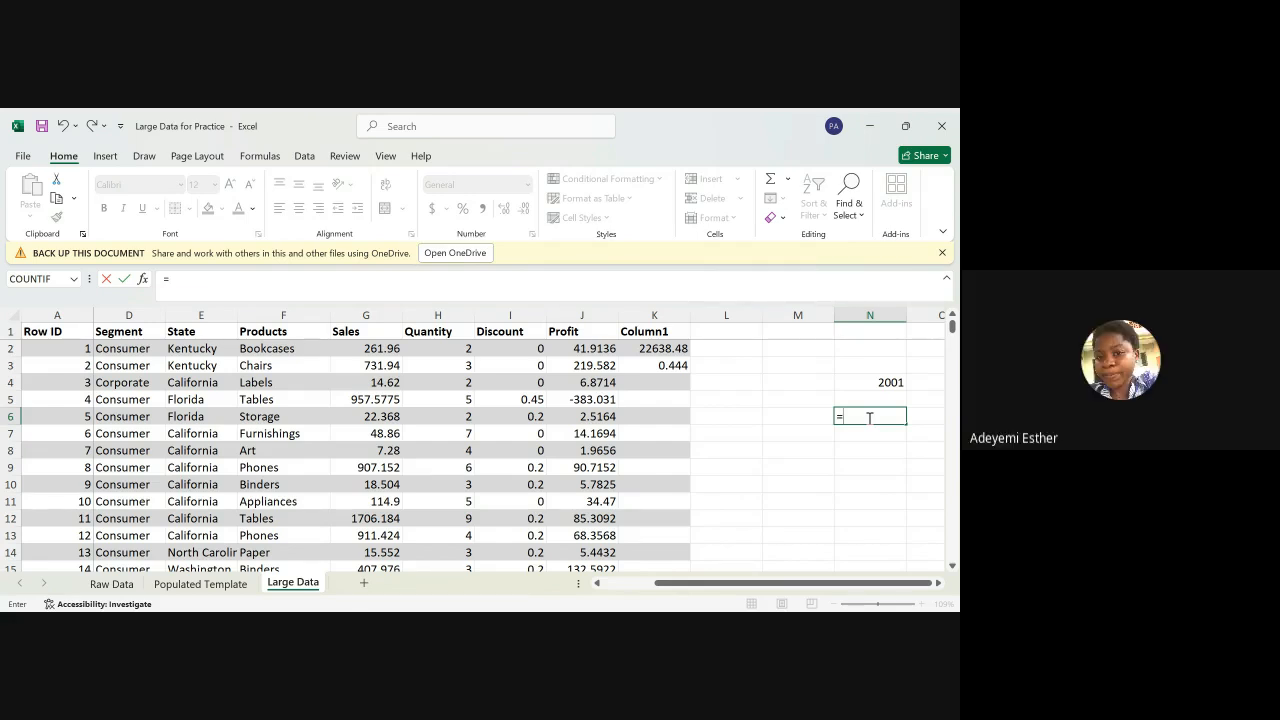
type("countif")
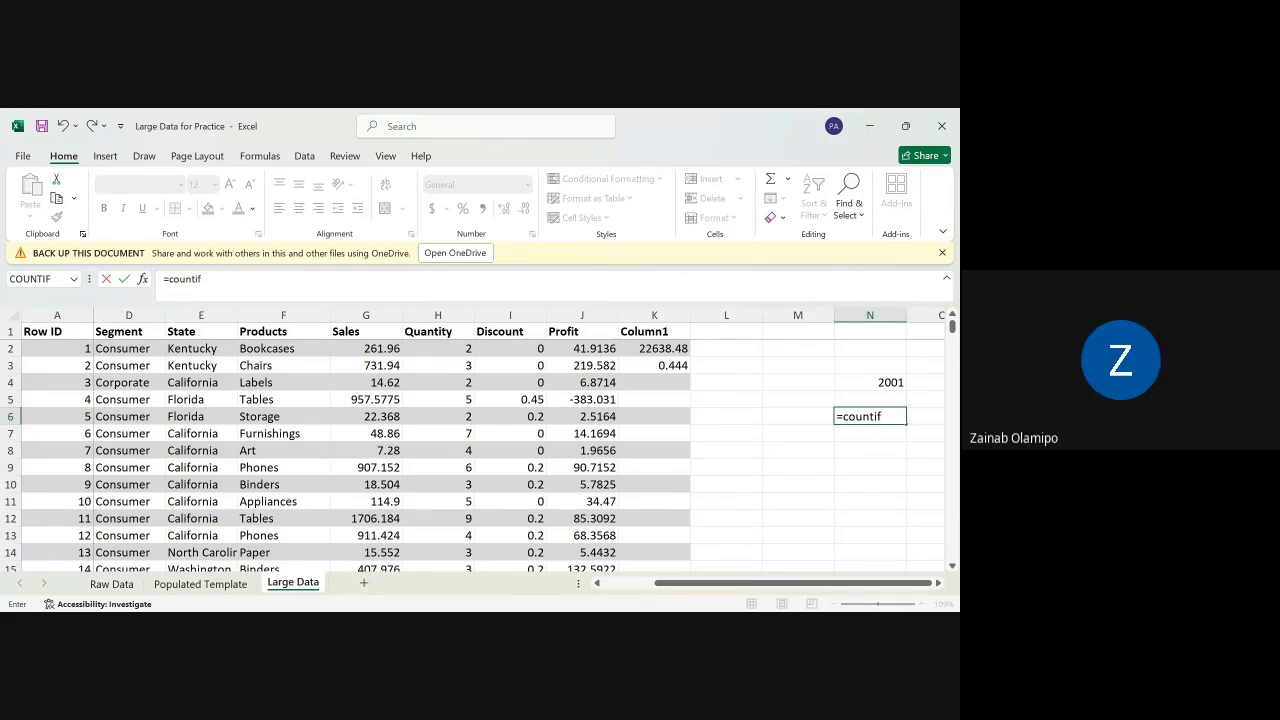
type("(")
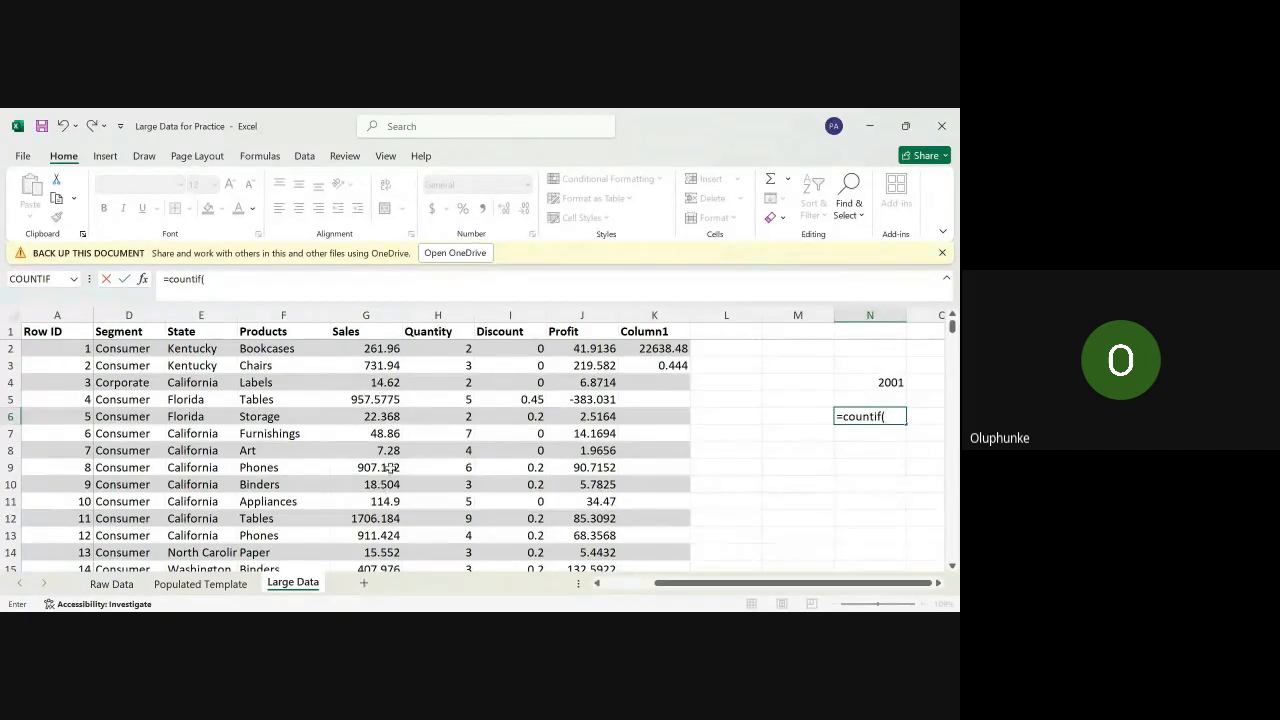
scroll(417, 438, "up", 1)
scroll(417, 438, "down", 1)
left_click(268, 350)
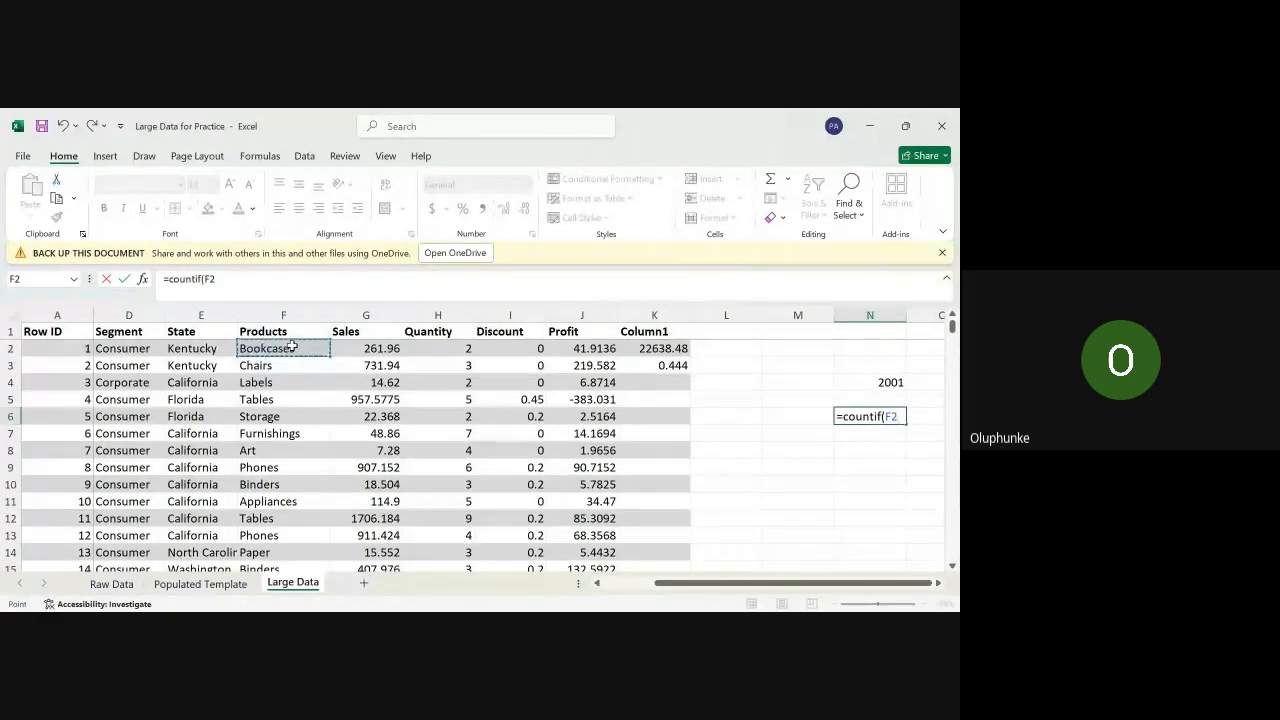
key("ctrl+shift+Down")
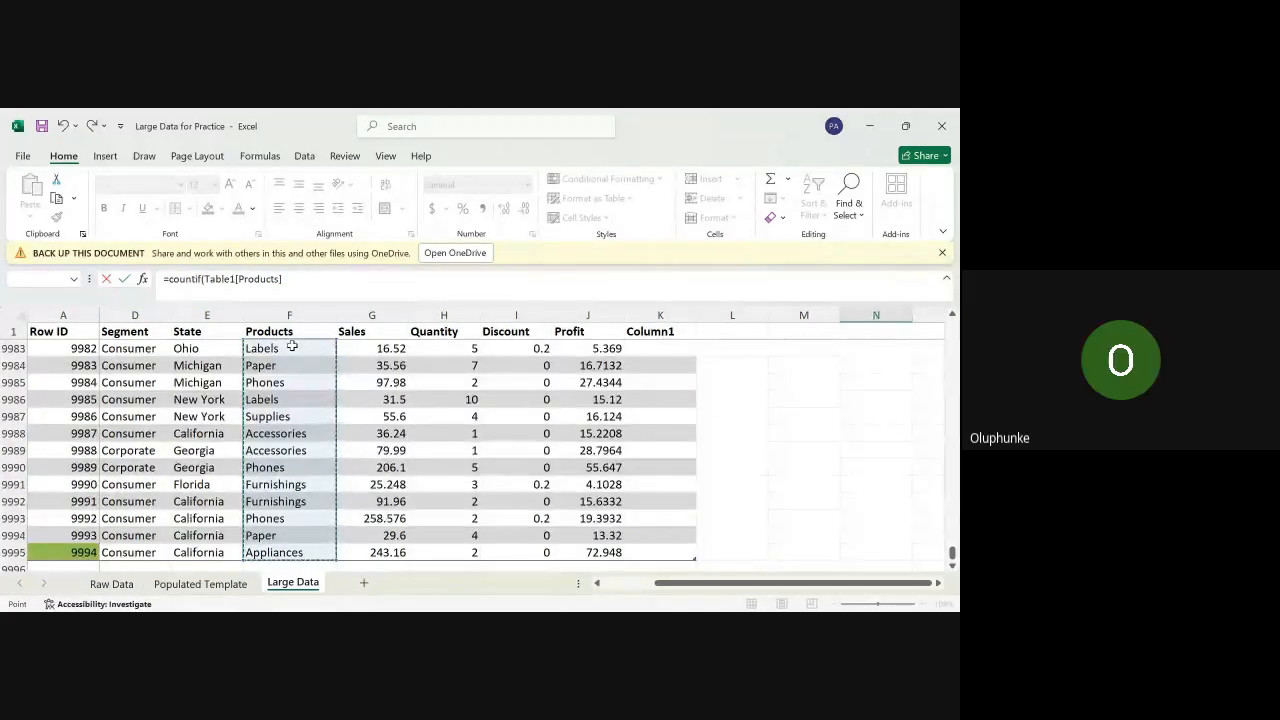
type(",")
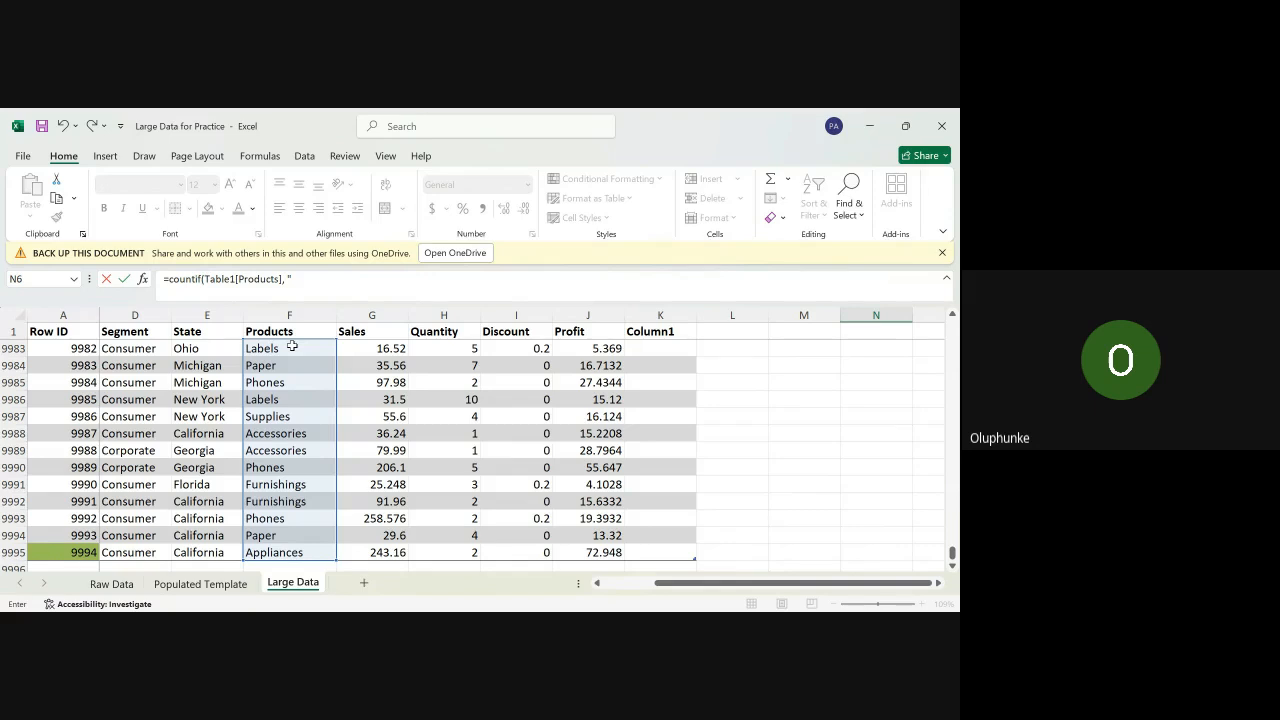
type("hairs")
key("Return")
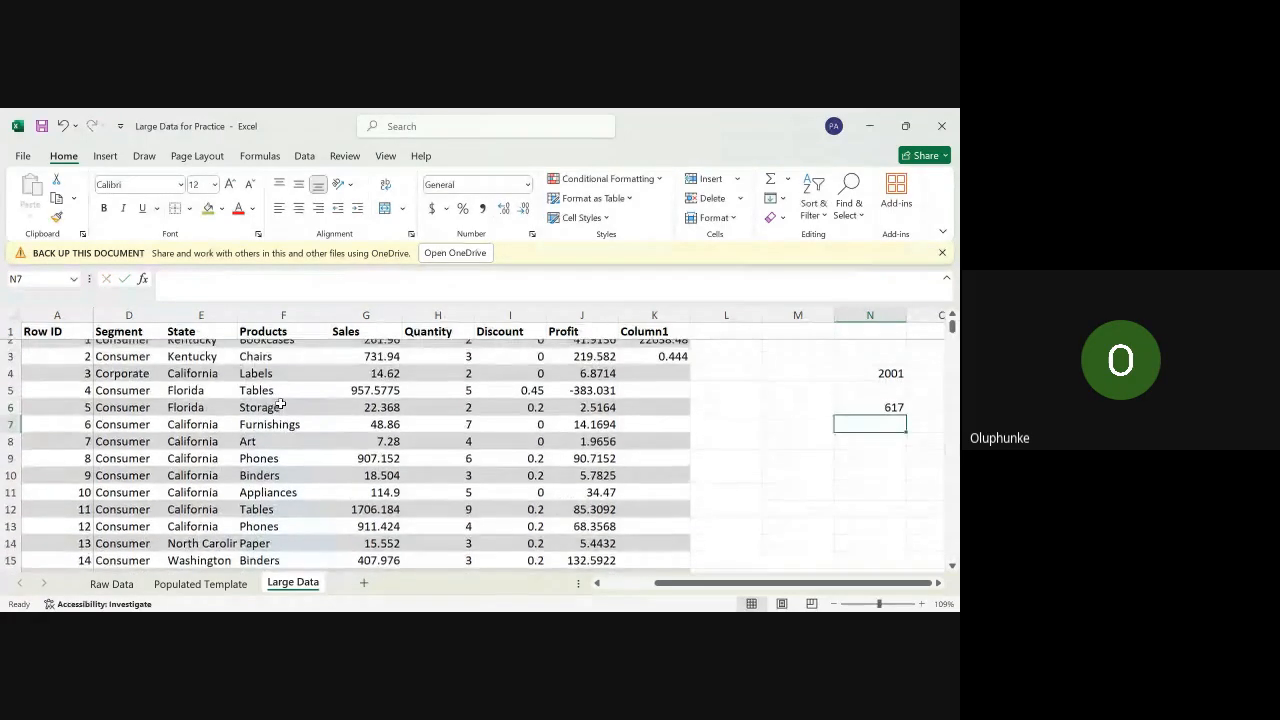
left_click(864, 416)
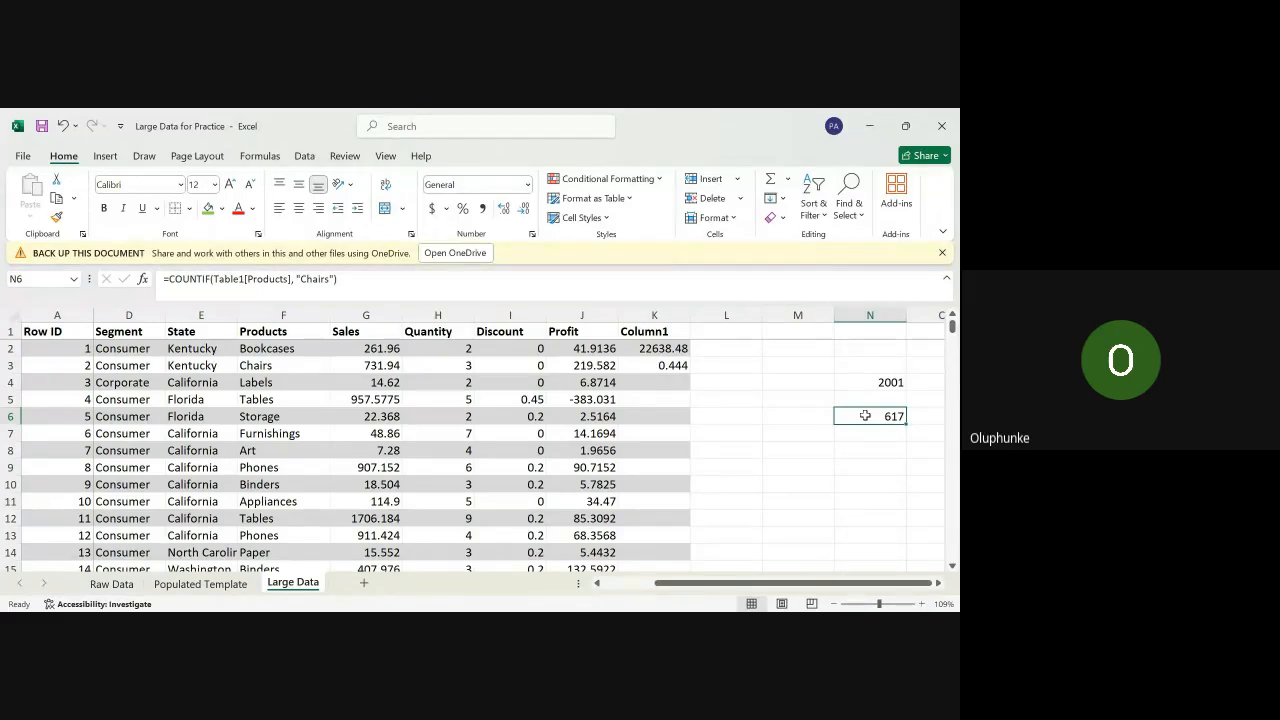
Step: Go to the Populated Template sheet and enter the label Count in cell AA5, beside the results table
left_click(200, 584)
scroll(776, 465, "up", 5)
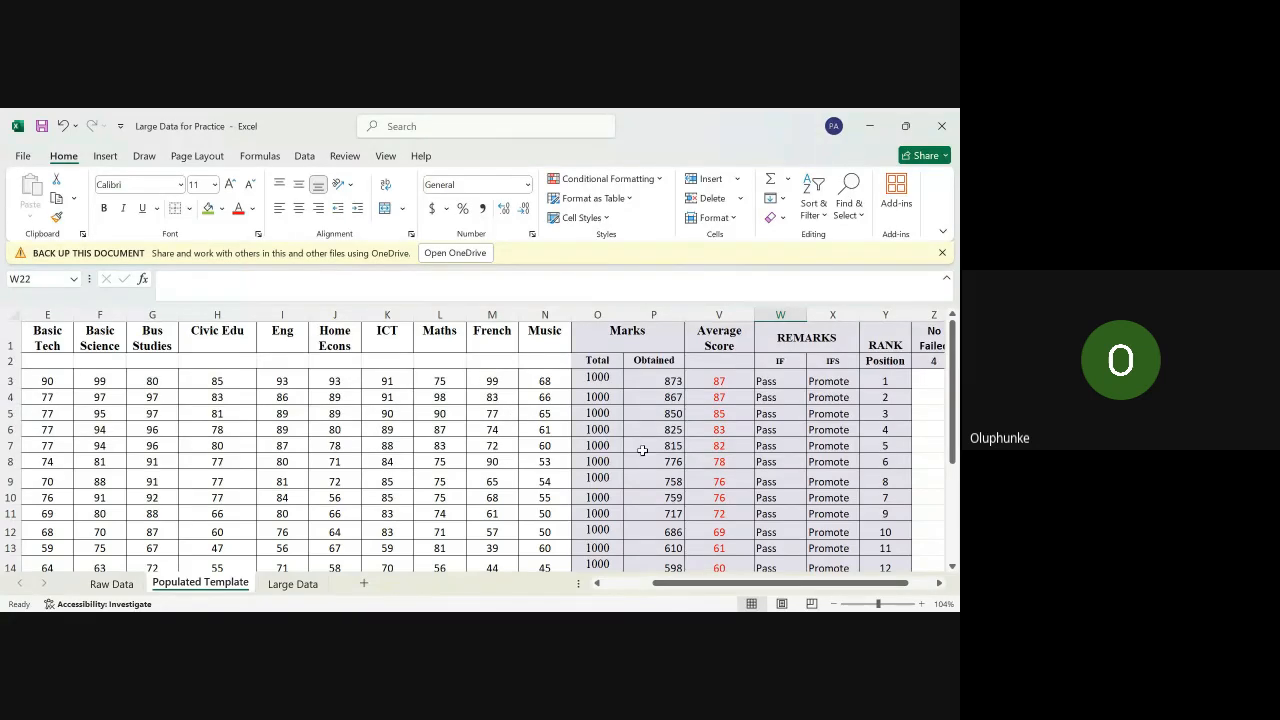
scroll(662, 454, "right", 3)
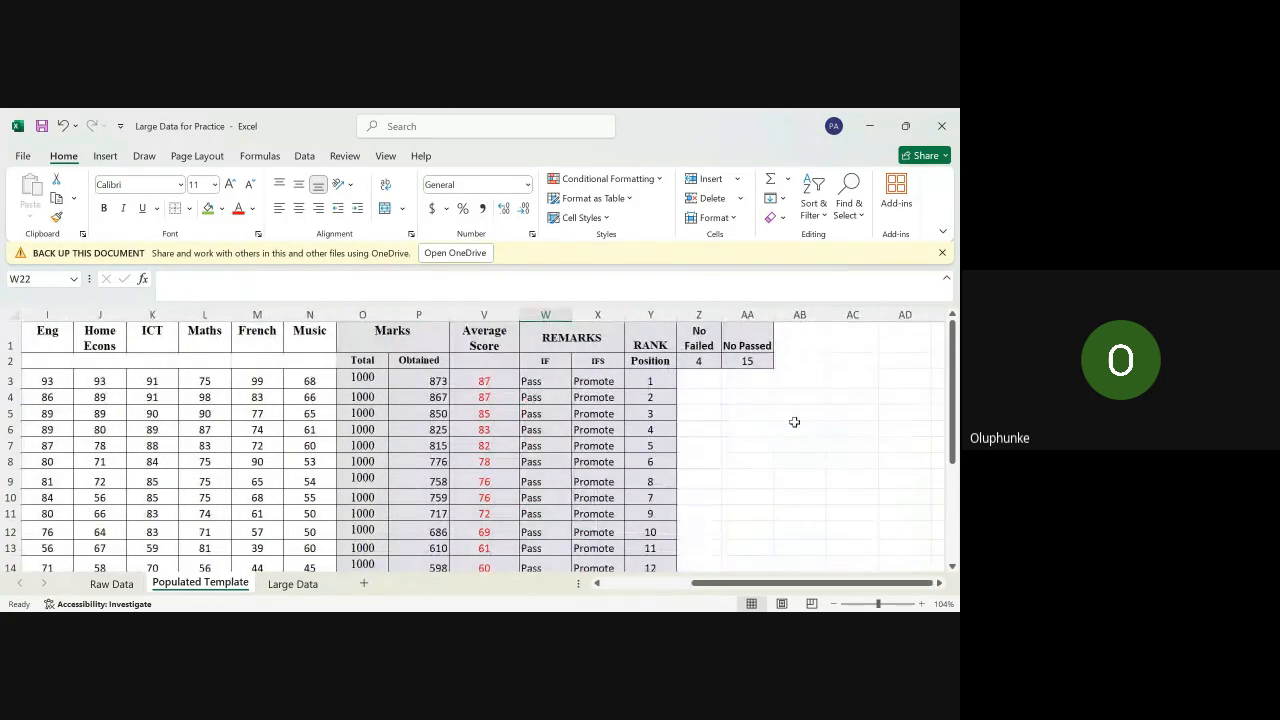
scroll(660, 449, "left", 1)
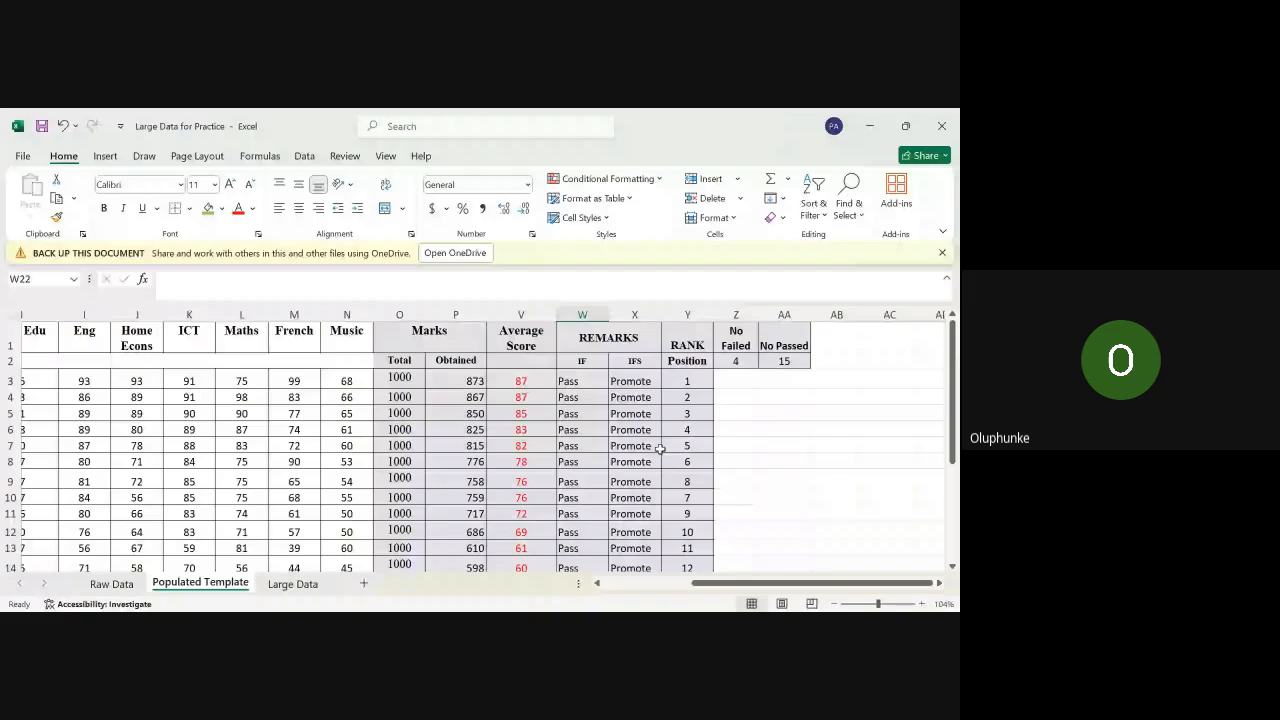
scroll(660, 449, "right", 1)
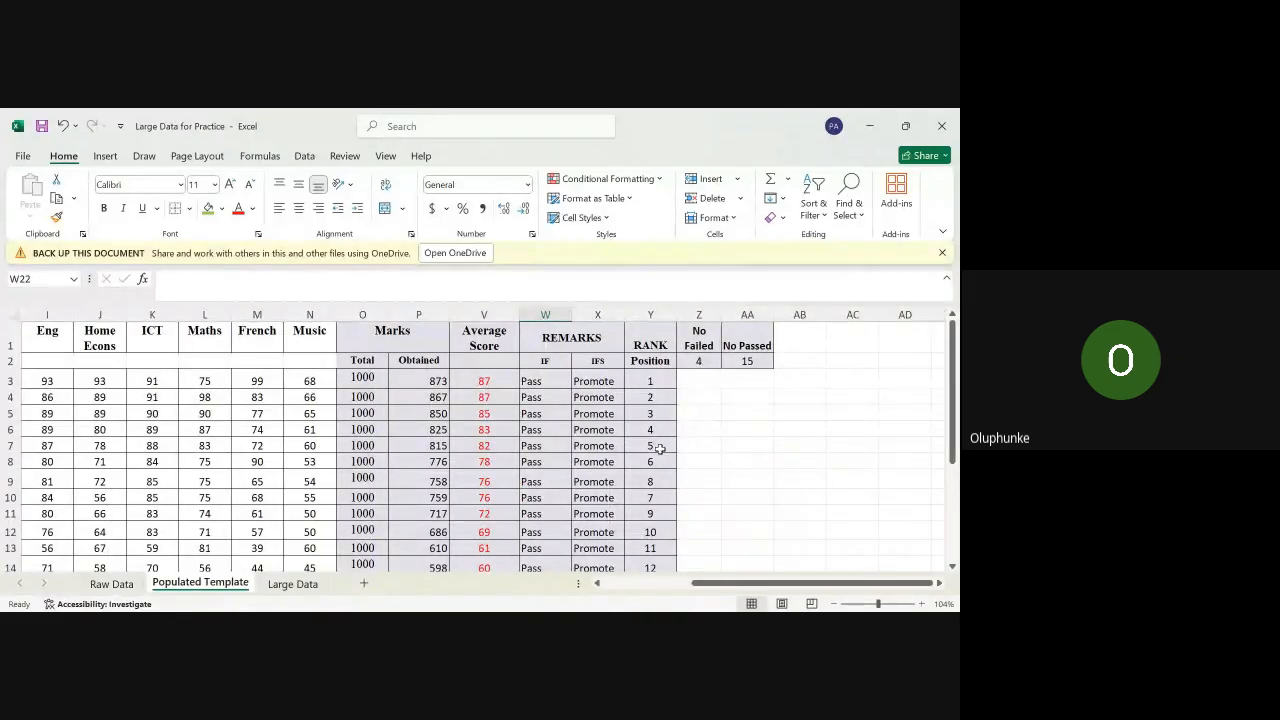
left_click(744, 410)
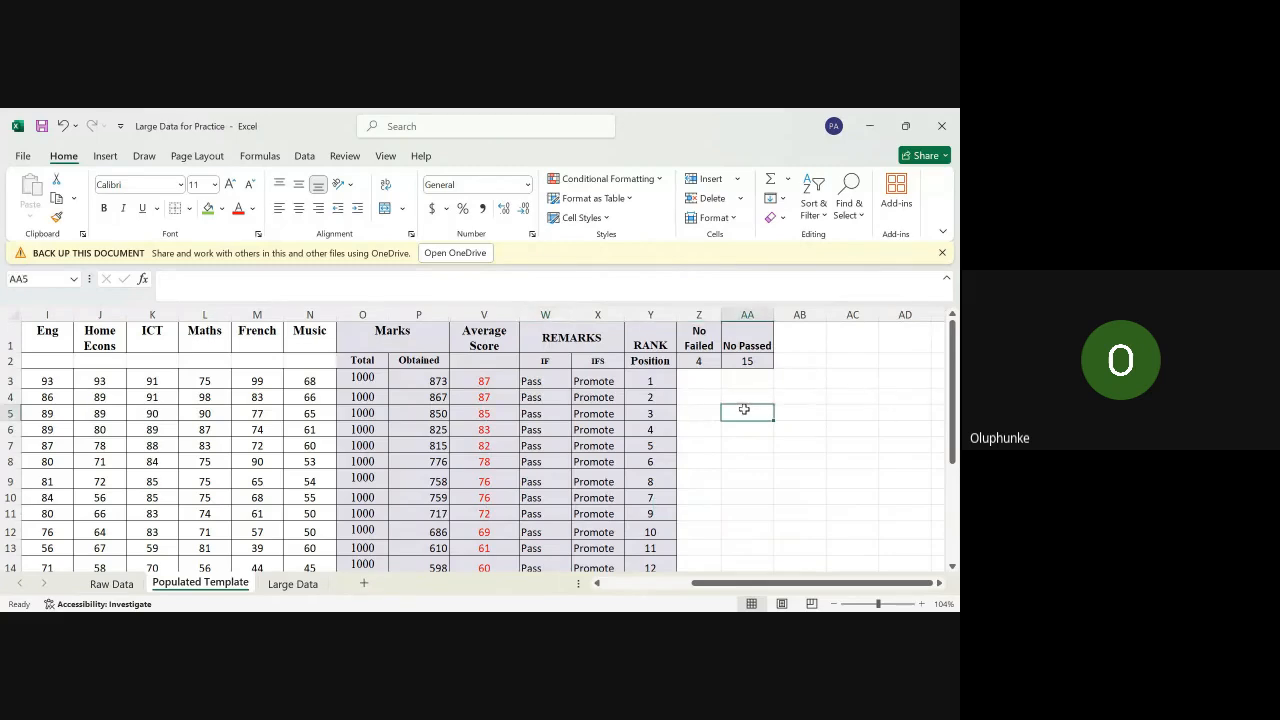
type("Cou")
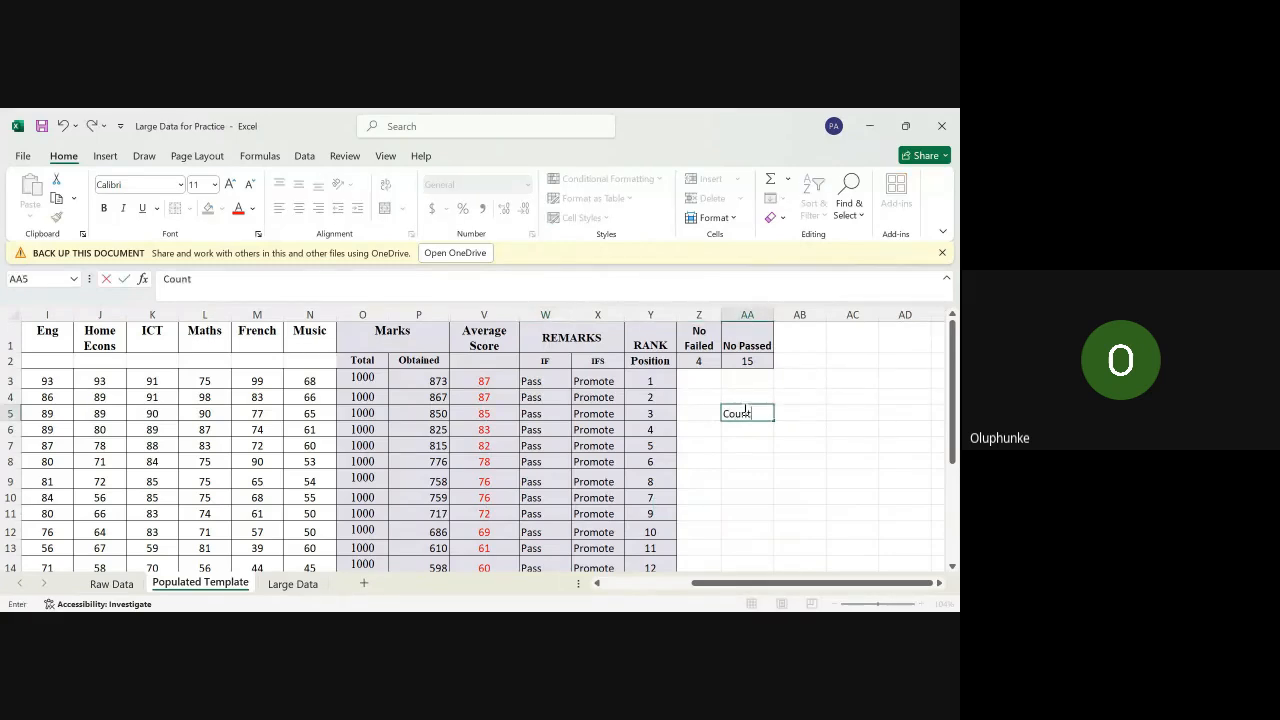
type("nt")
key("Return")
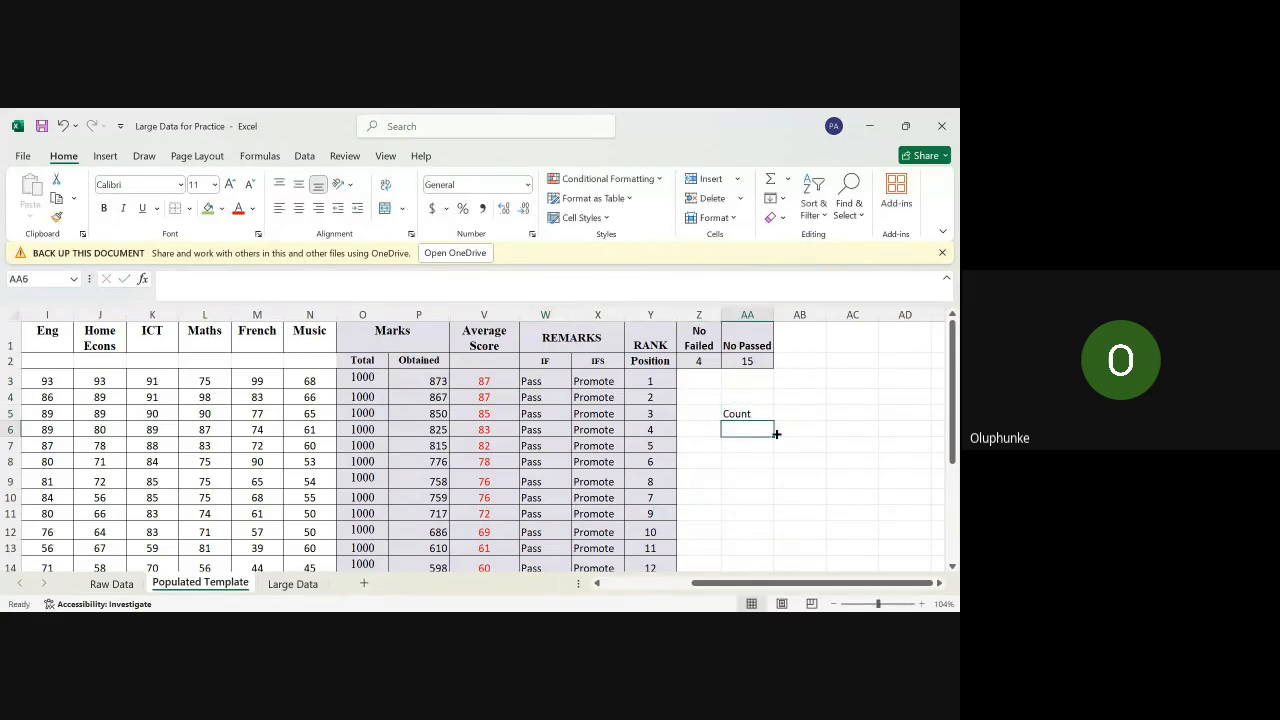
Step: Enter the labels CountA in cell AA6 and Countif in cell AA7, below the Count label
type("C")
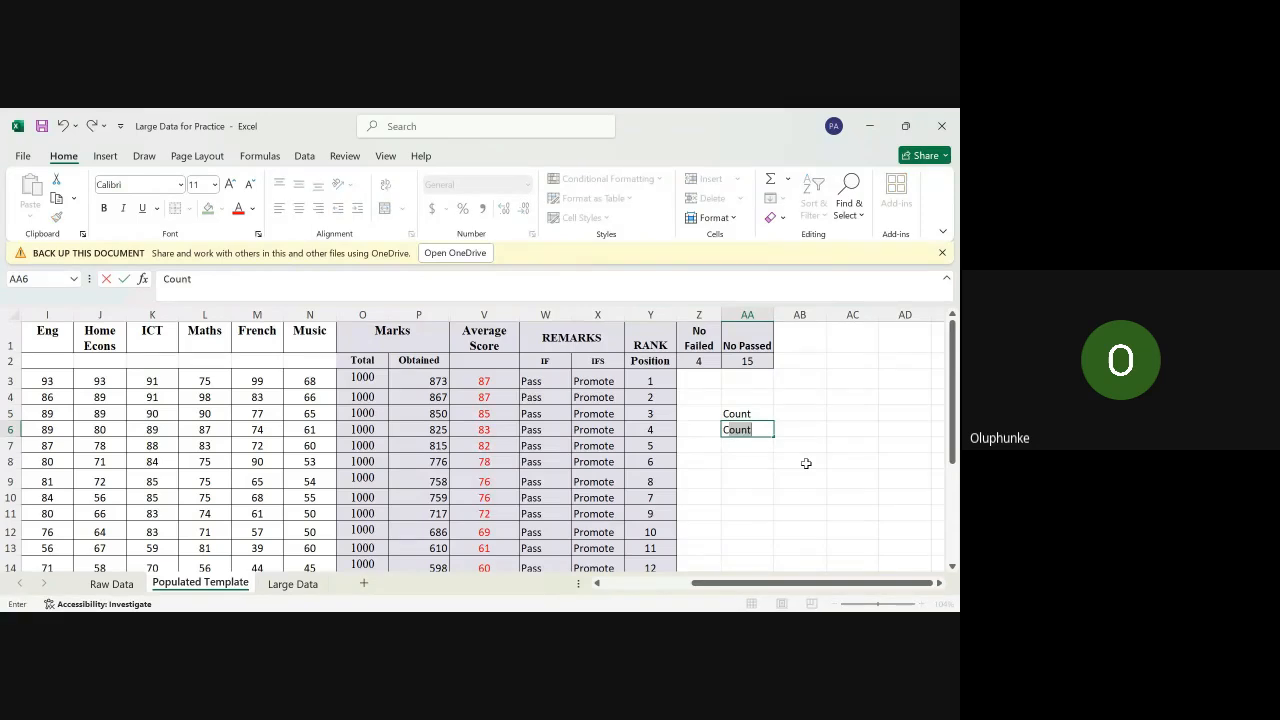
type("ountA")
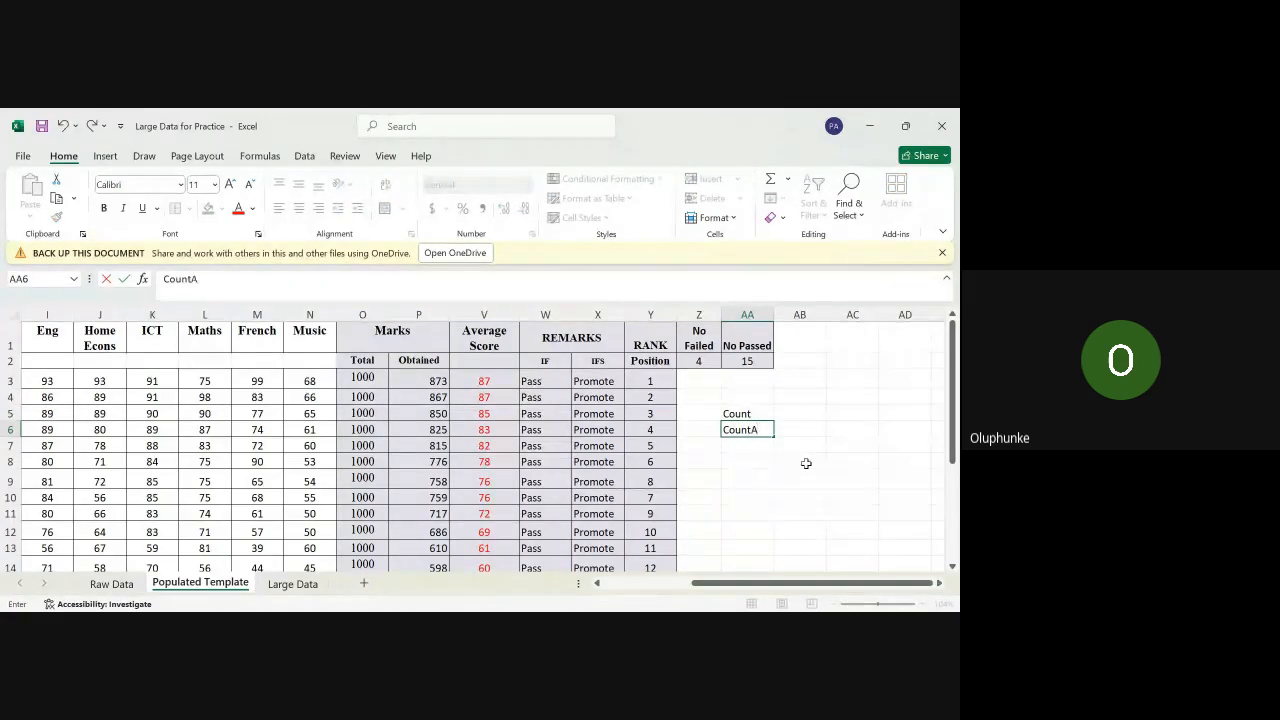
left_click(751, 451)
type("C")
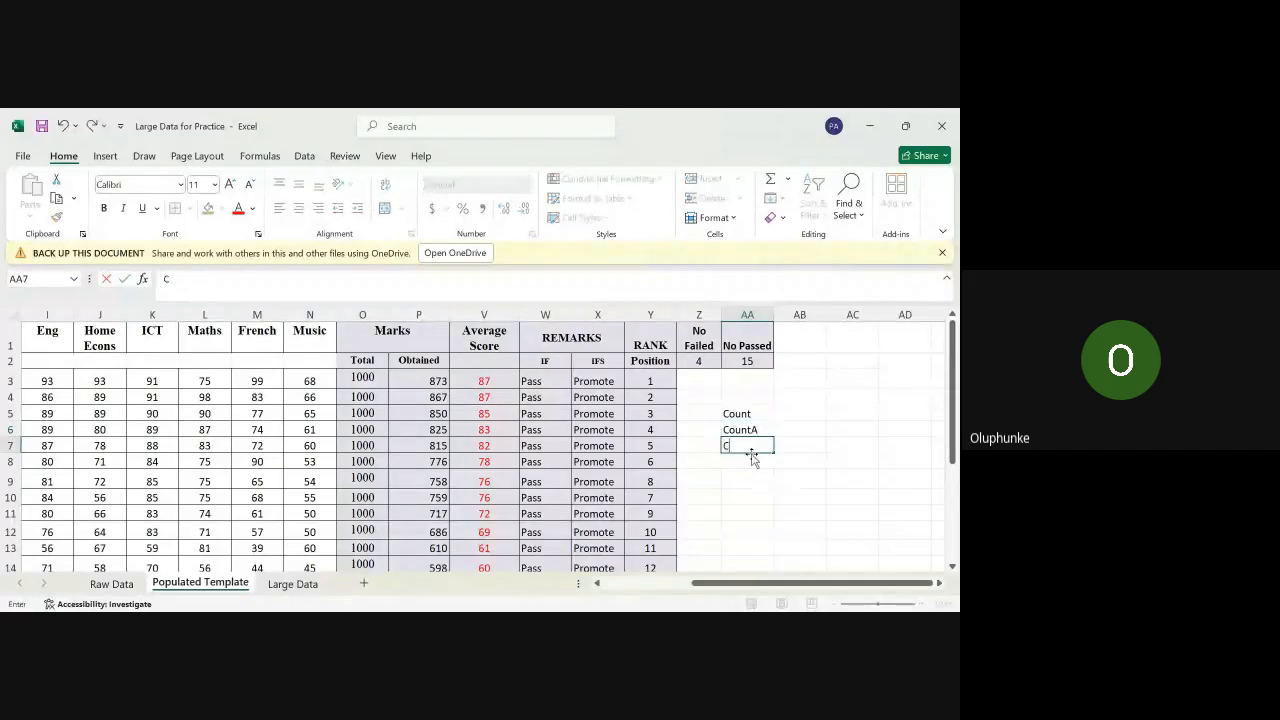
type("ountif")
left_click(753, 459)
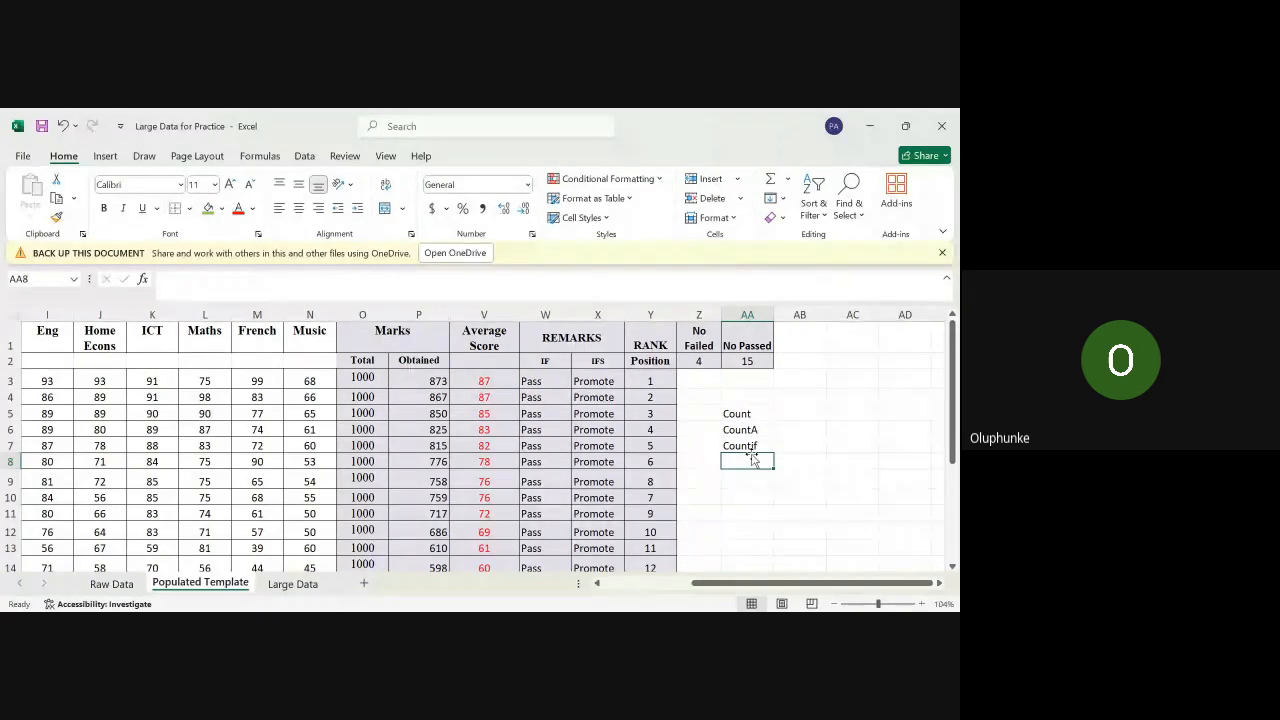
left_click_drag(752, 413, 745, 442)
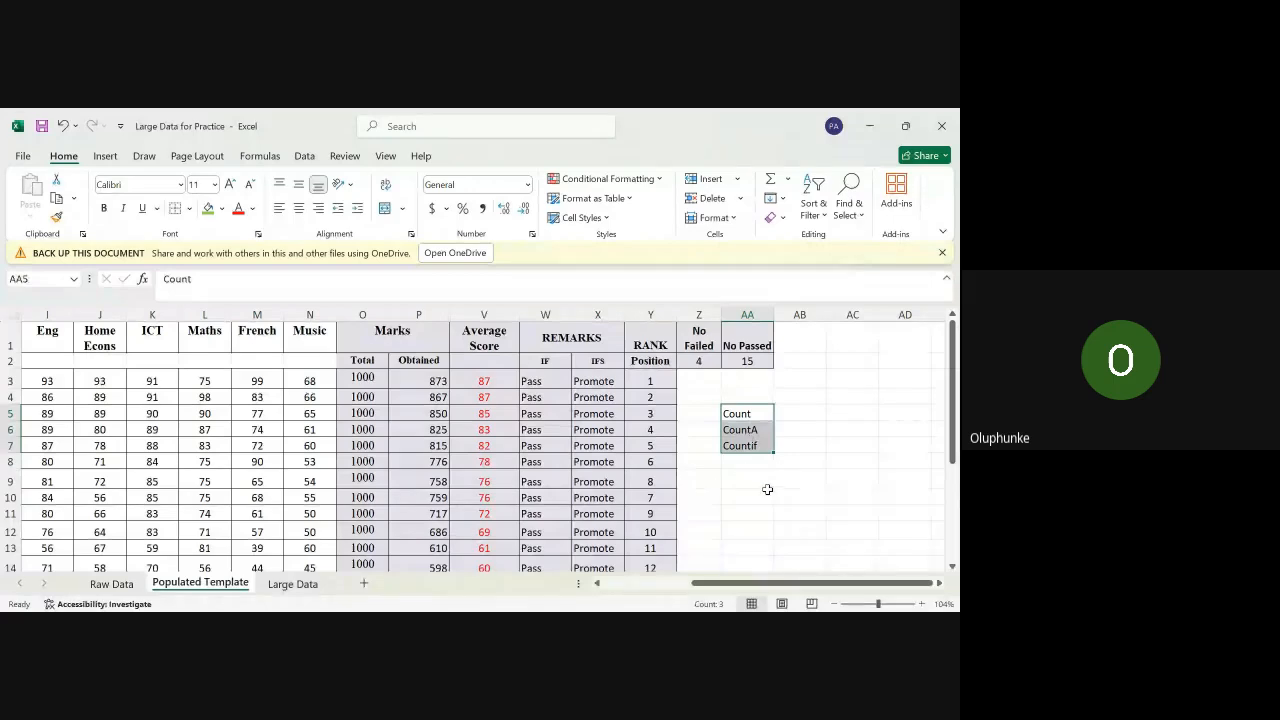
left_click(762, 493)
Step: Insert the COUNT function in cell AB5 beside the Count label, using the subject scores E3:N21 as its range
left_click(807, 408)
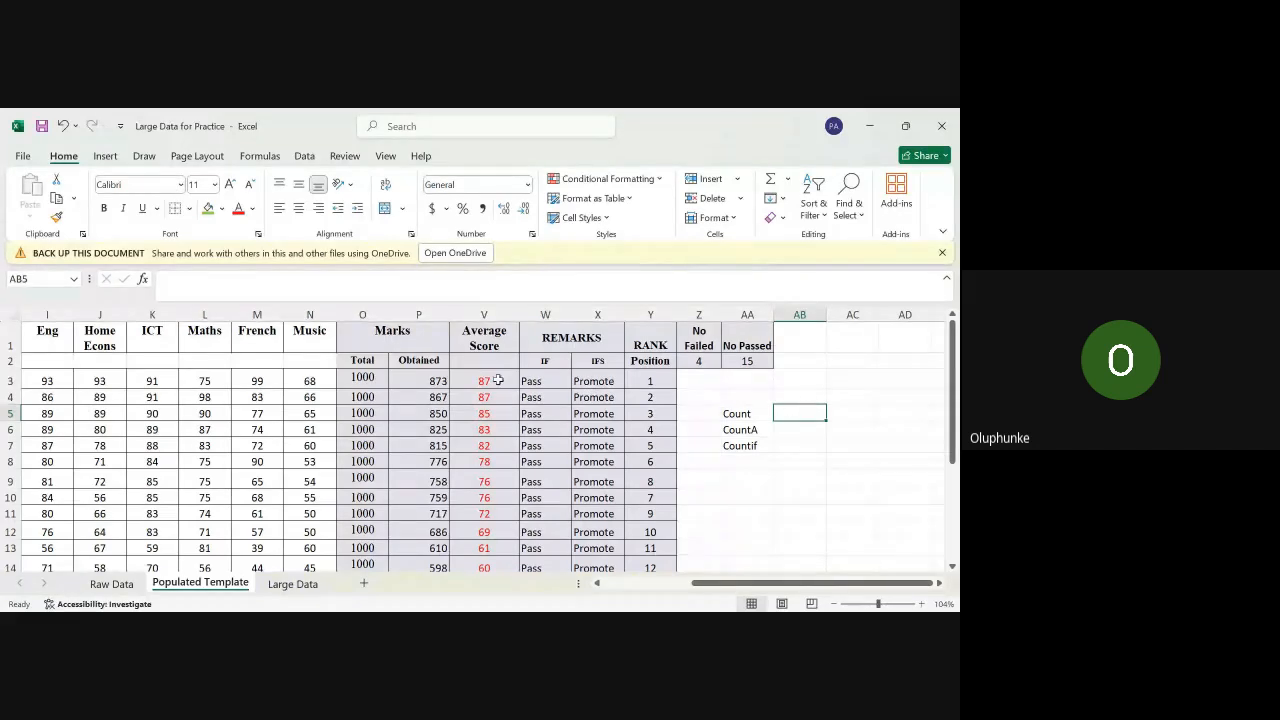
left_click(142, 280)
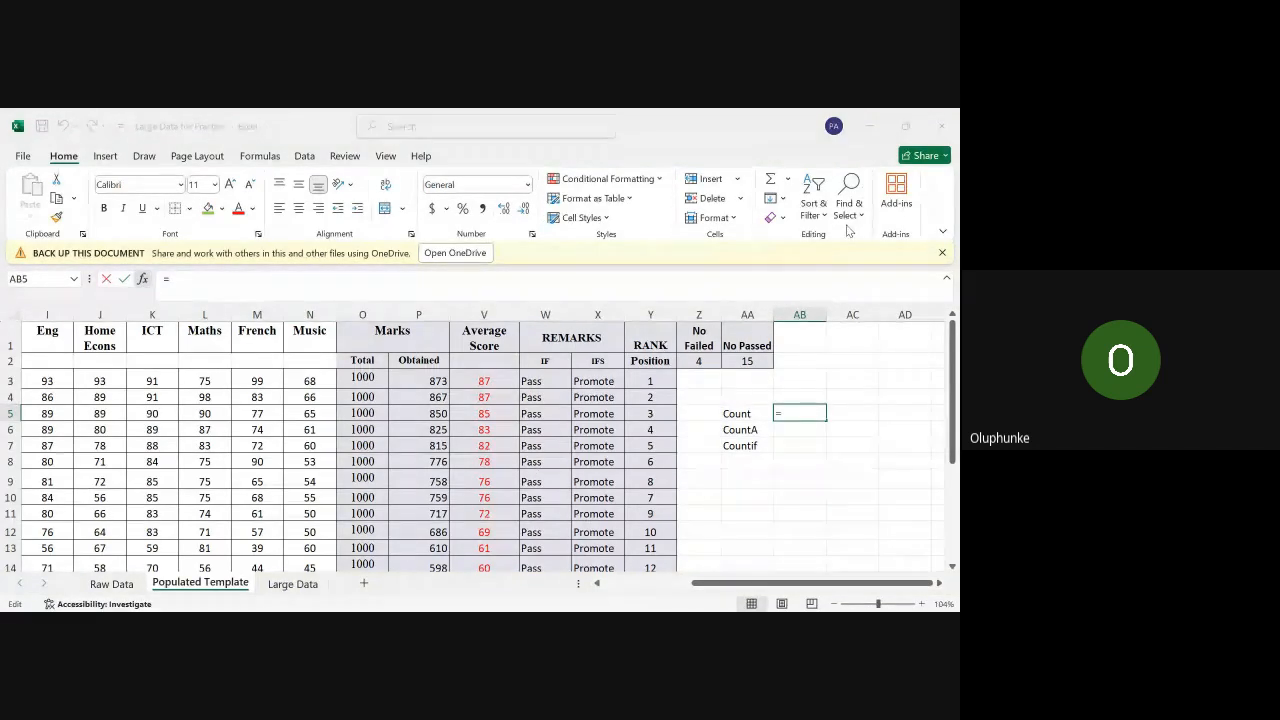
key("Escape")
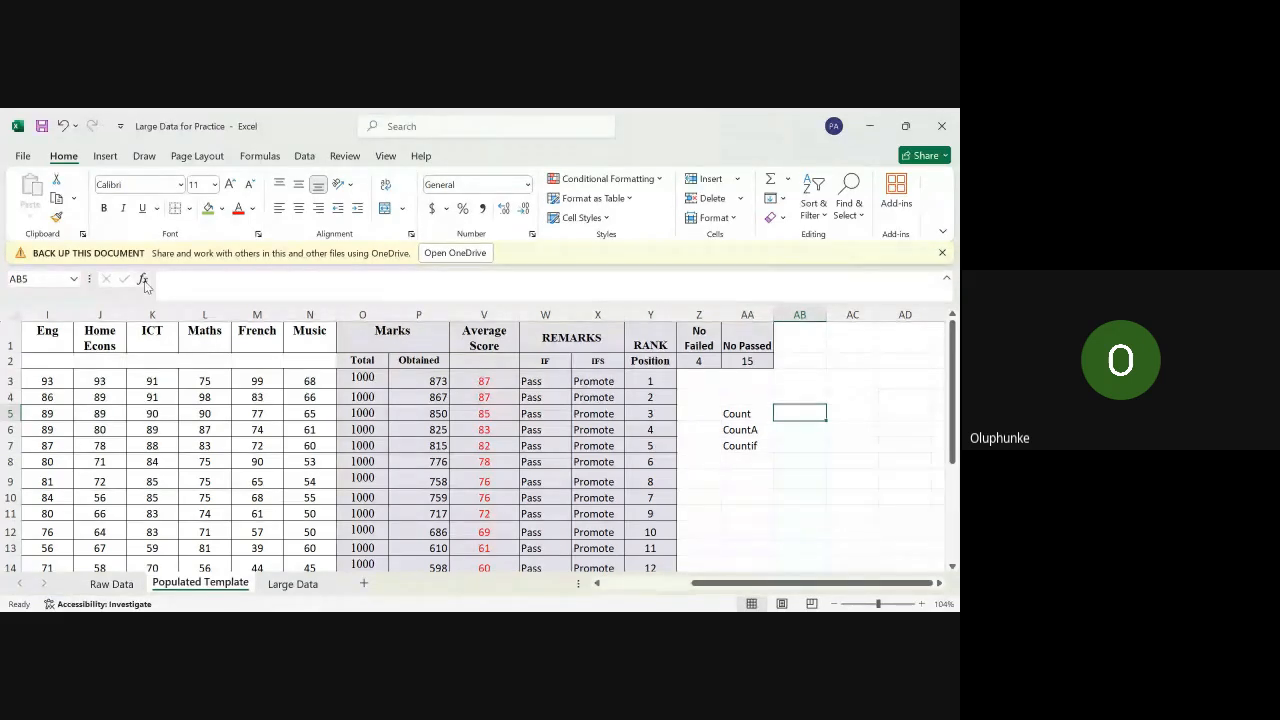
type("=")
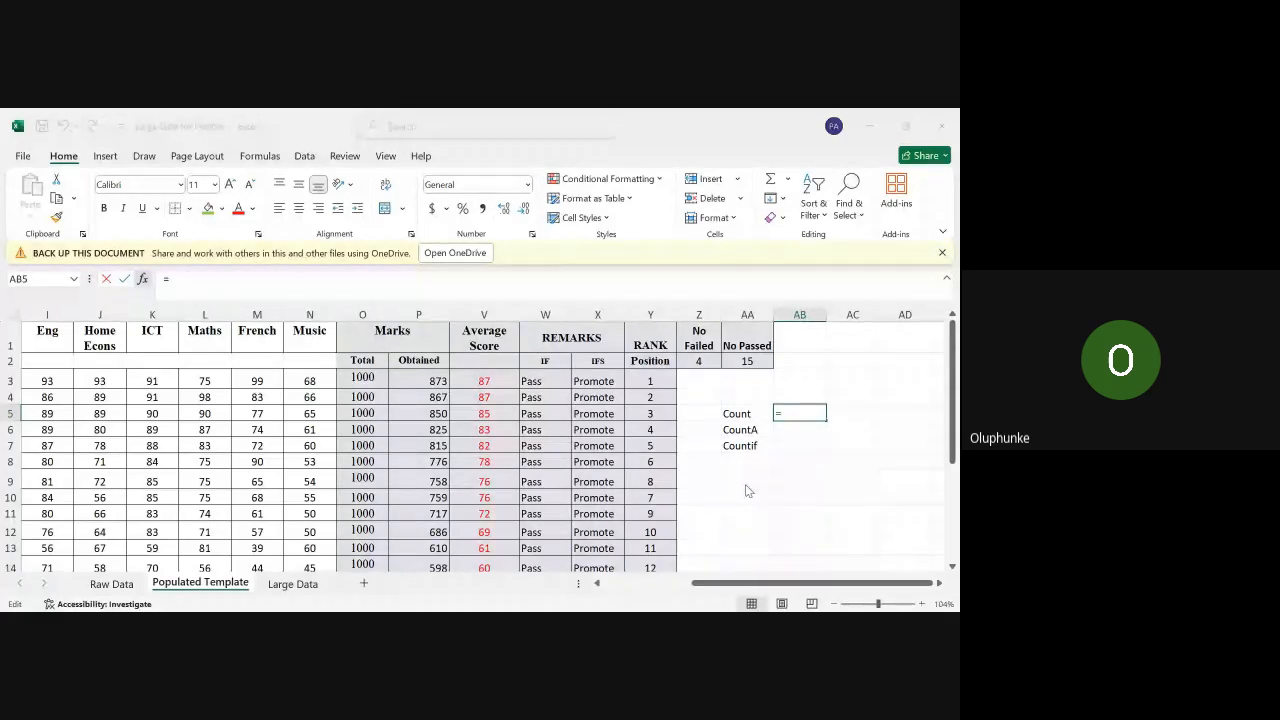
type("COUNT(Y5:AA5)")
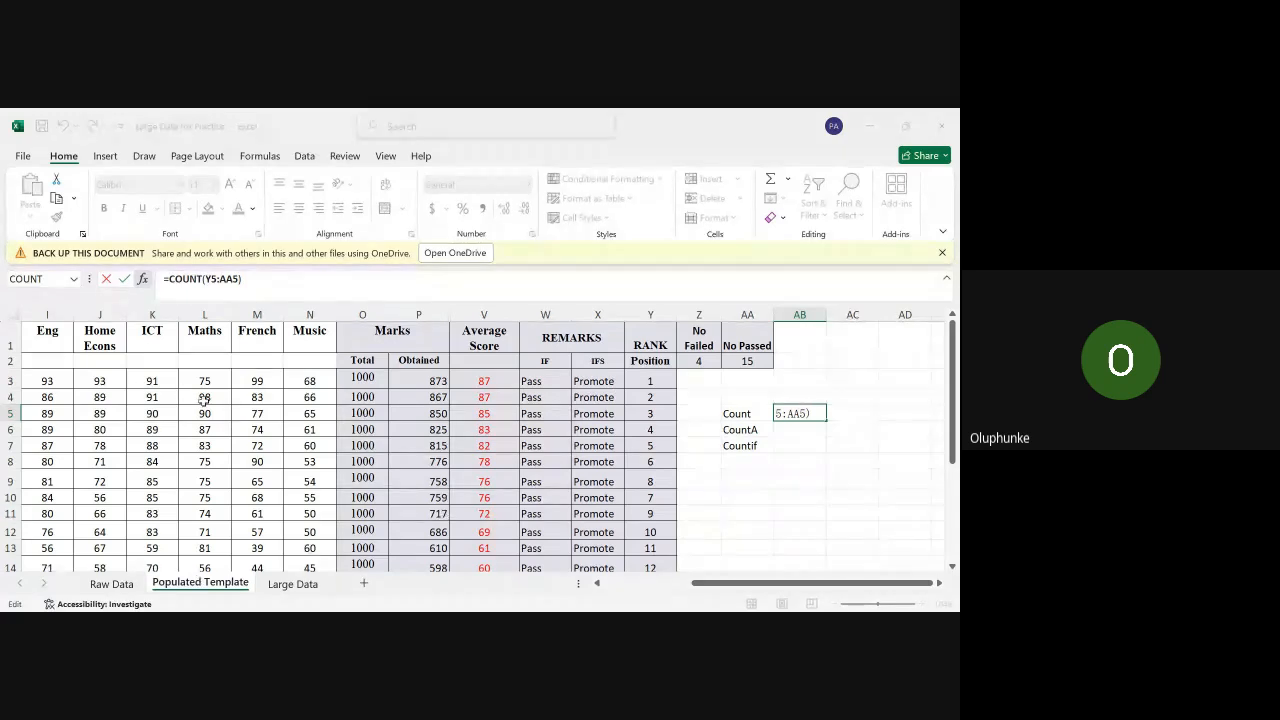
scroll(134, 402, "left", 3)
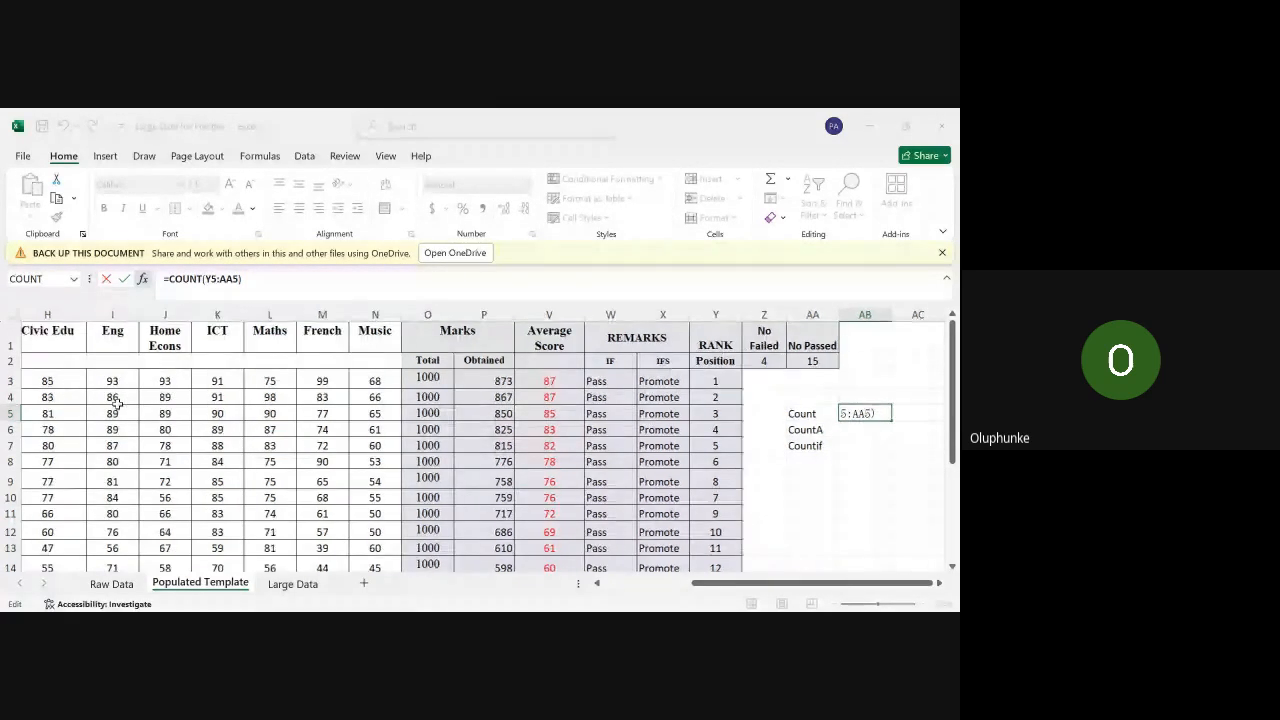
scroll(117, 404, "right", 1)
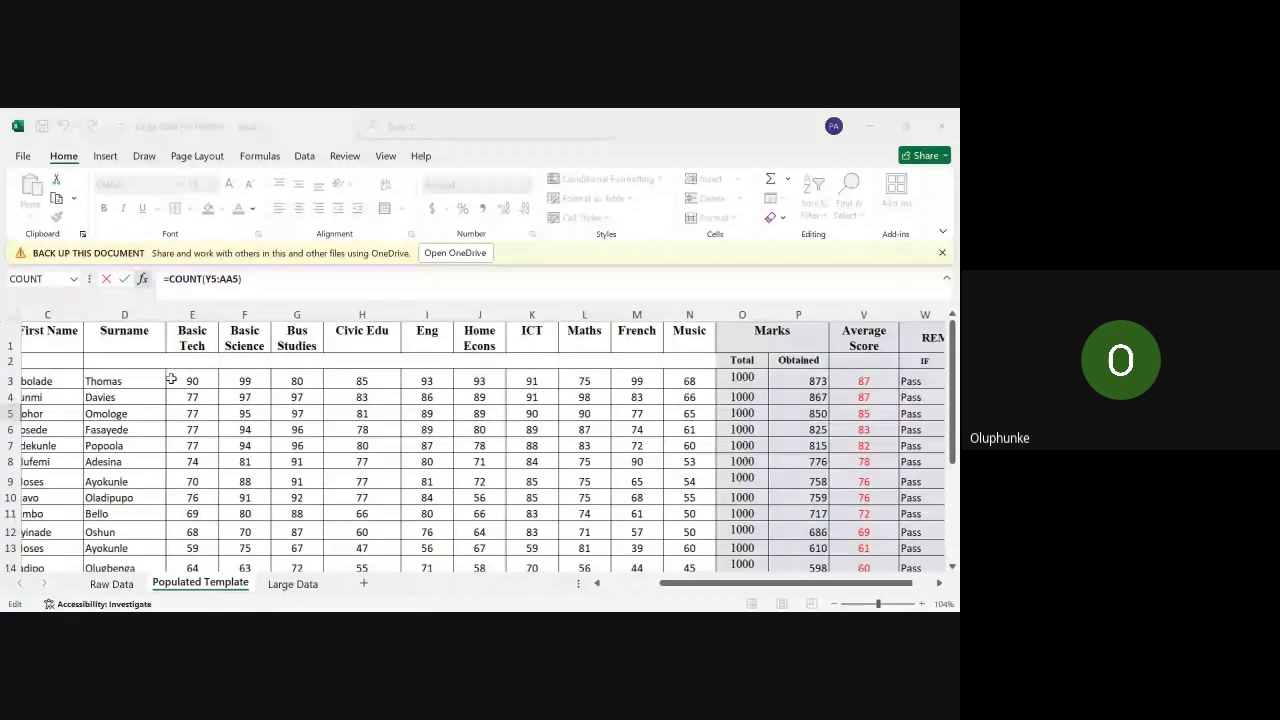
scroll(171, 381, "left", 1)
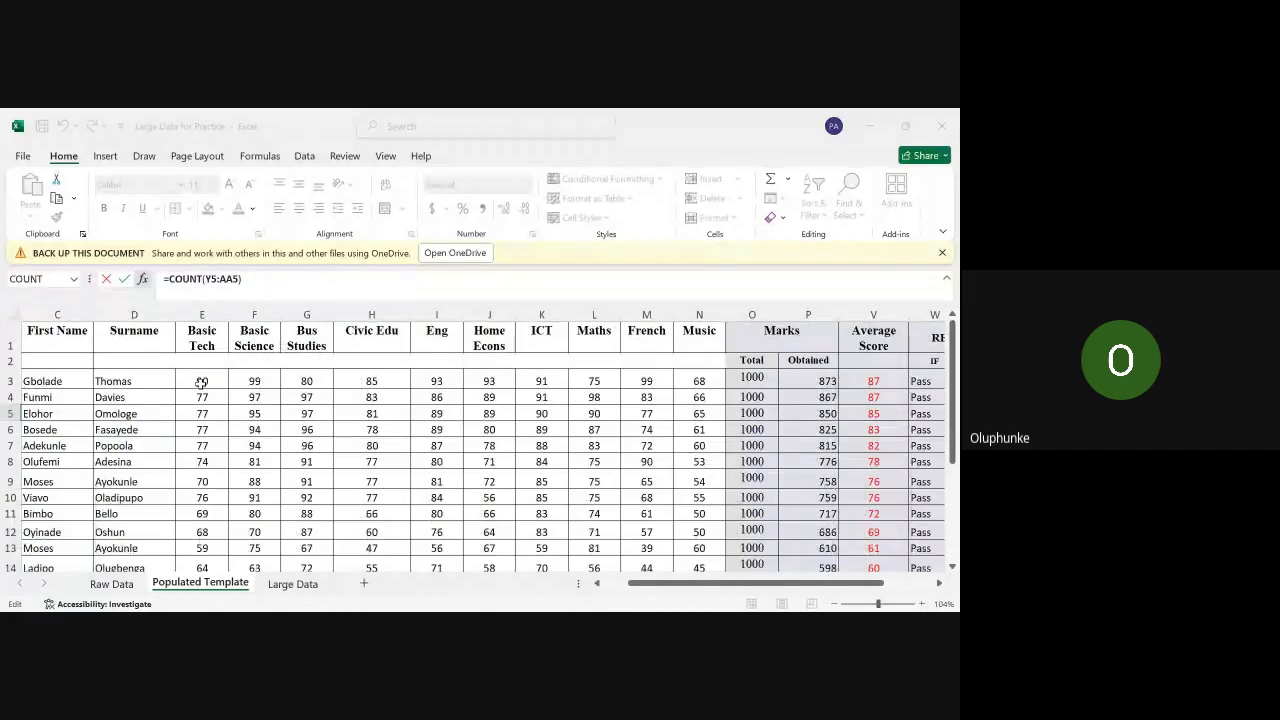
left_click_drag(201, 383, 699, 560)
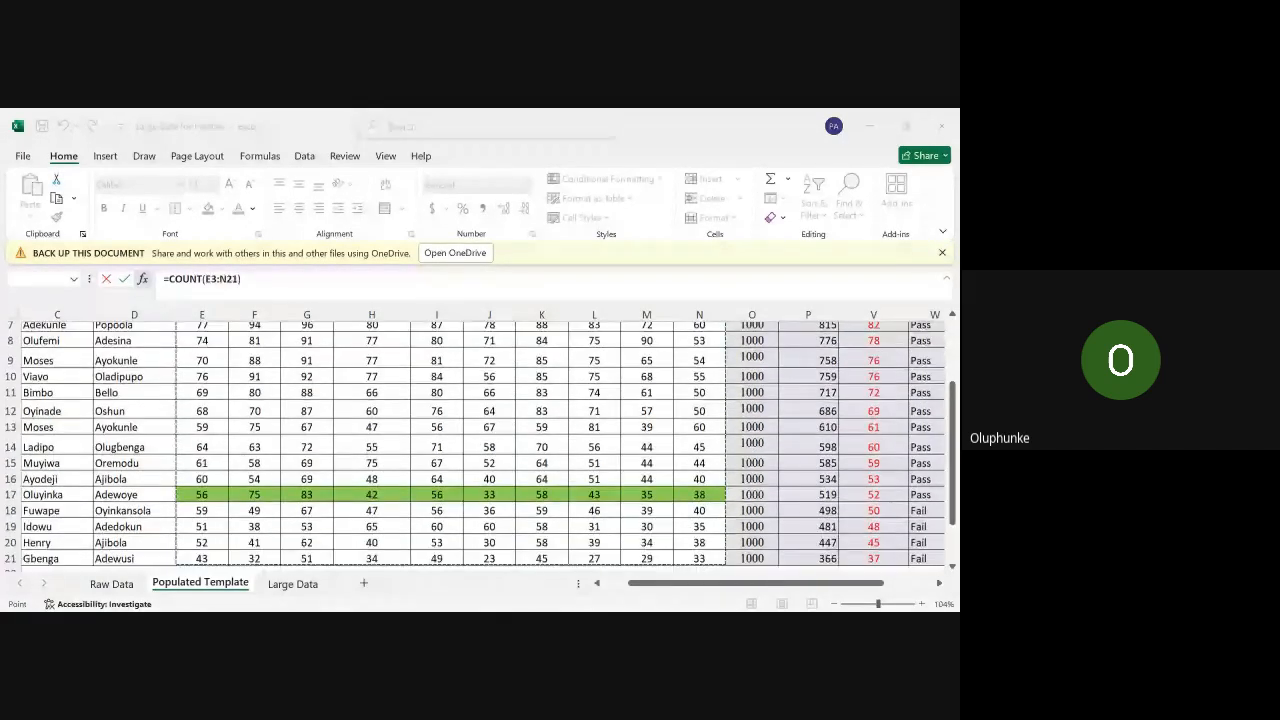
scroll(701, 505, "down", 1)
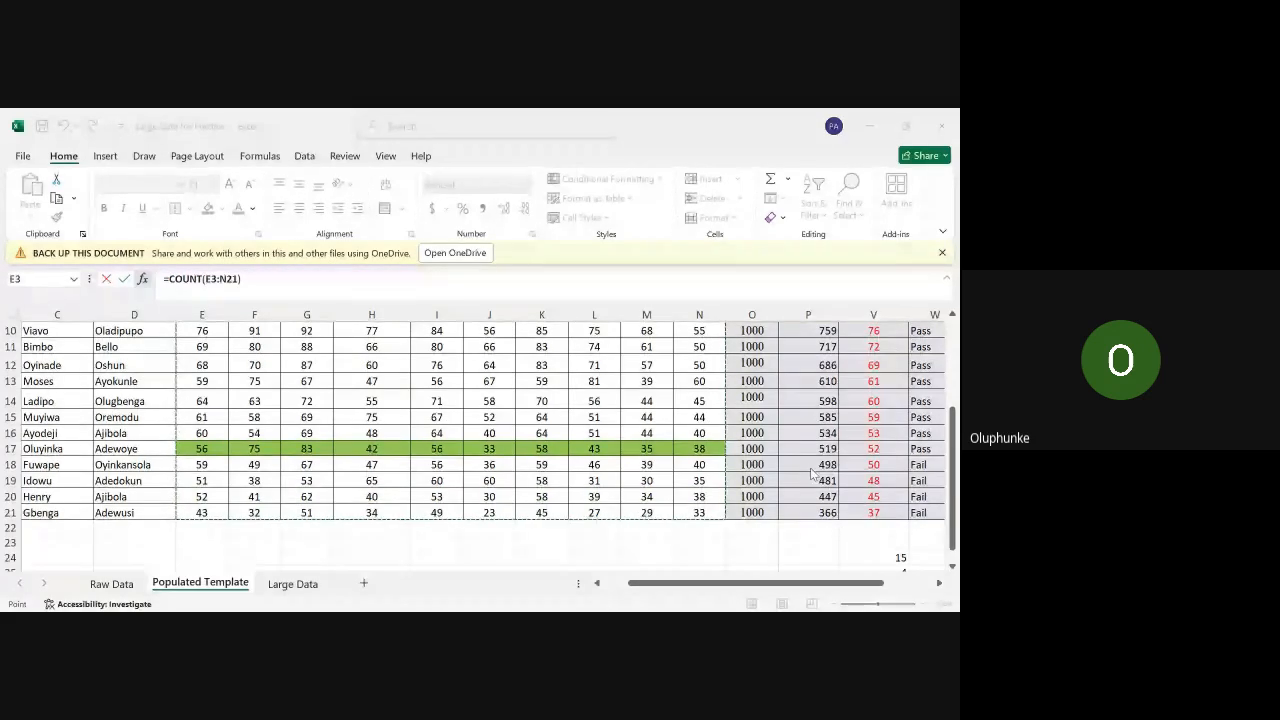
key("ctrl+Return")
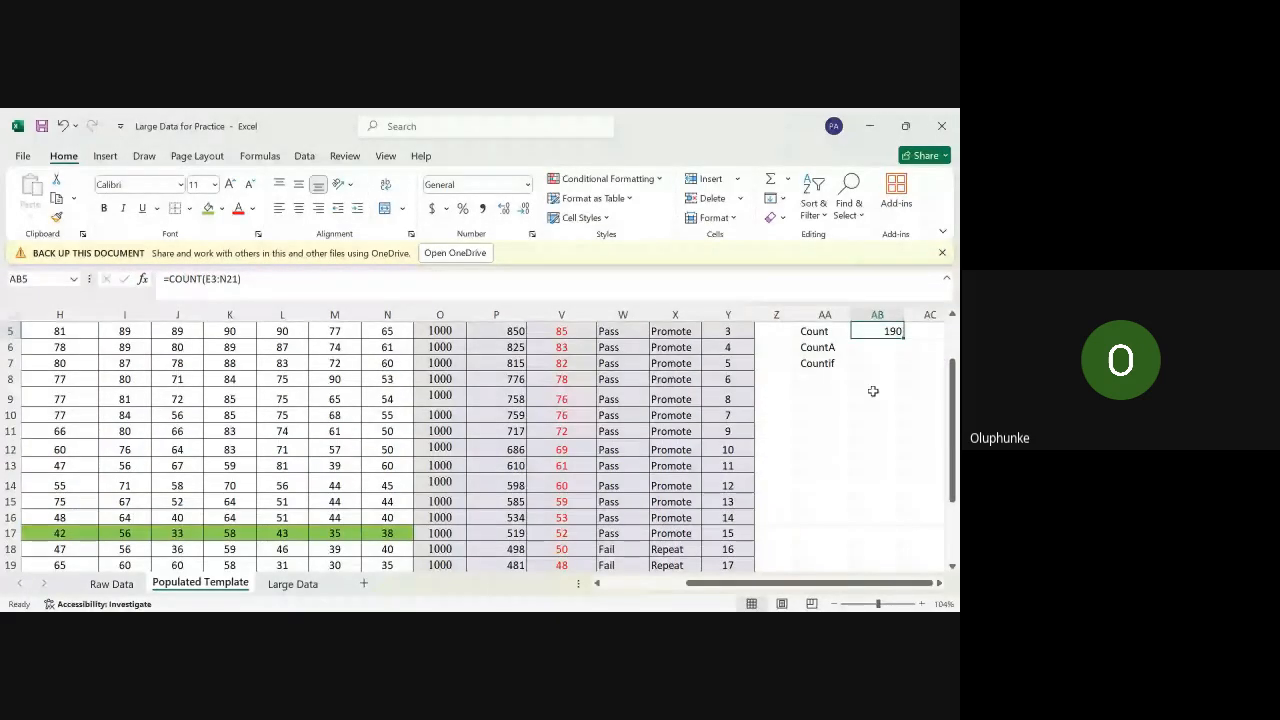
Step: Begin the COUNT formula again in cell AB5, taking the subject scores E3:N21 as its range
scroll(873, 391, "right", 1)
scroll(873, 391, "up", 1)
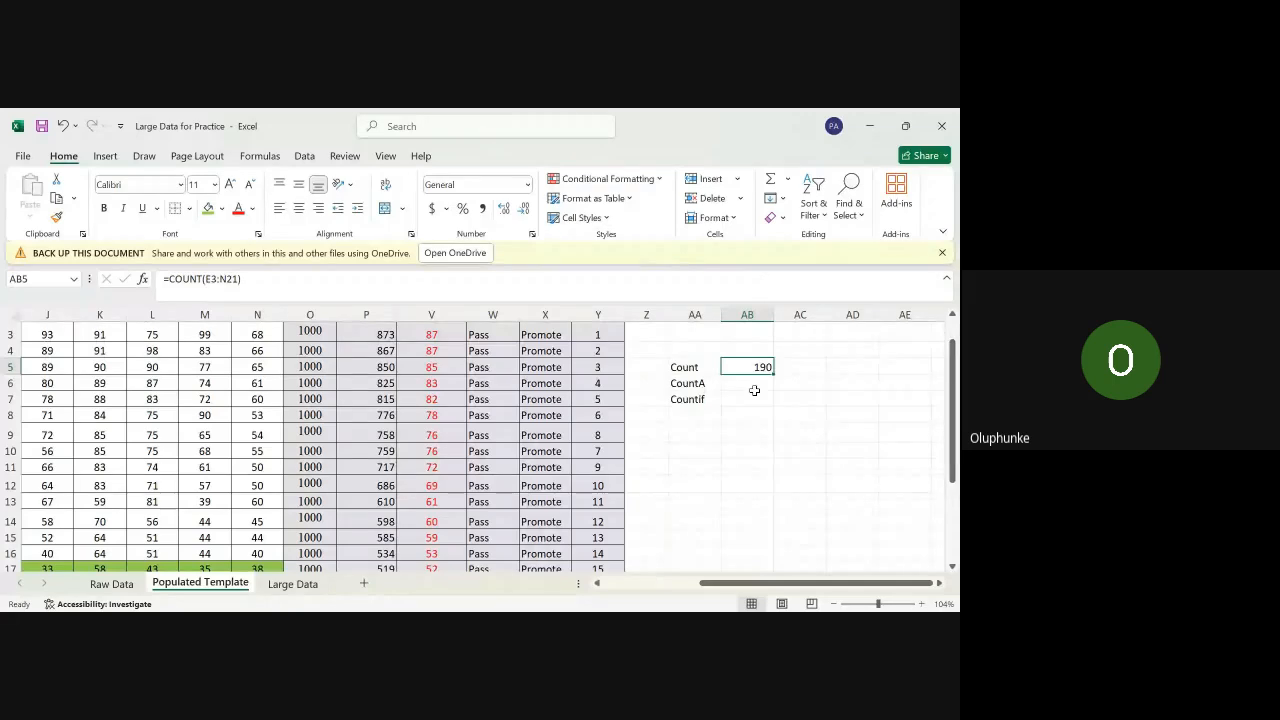
type("=")
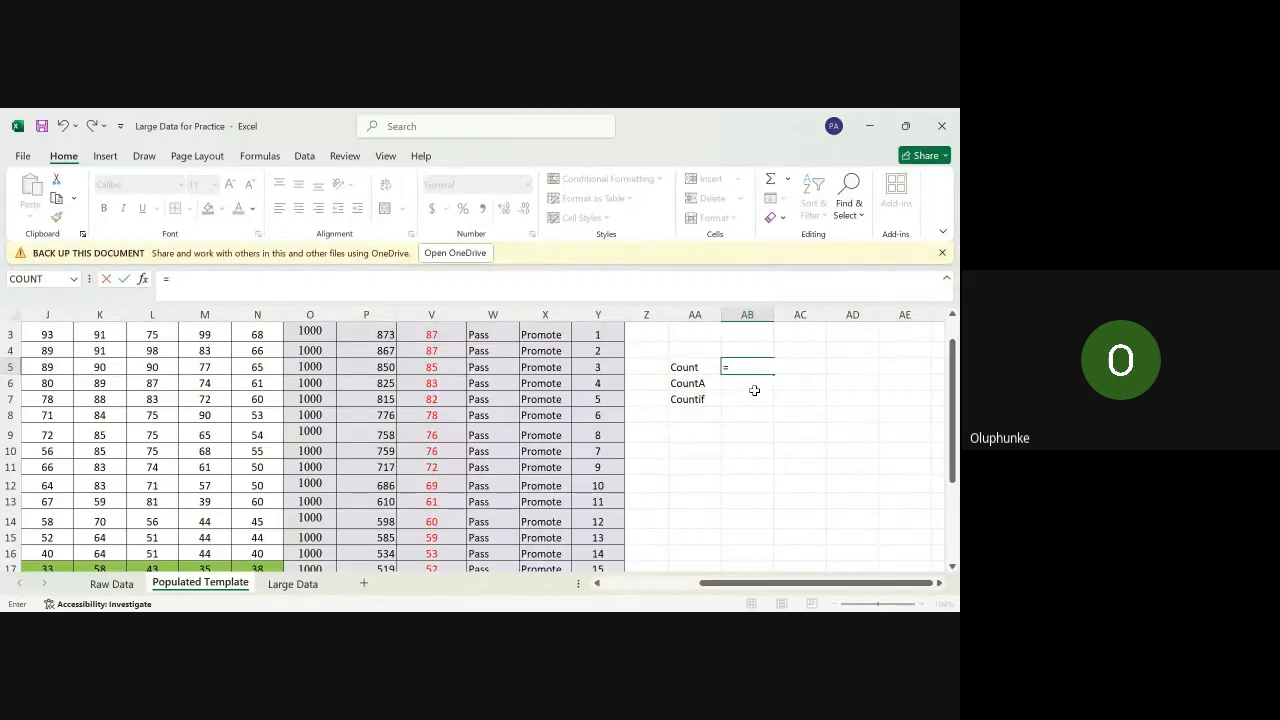
type("count(")
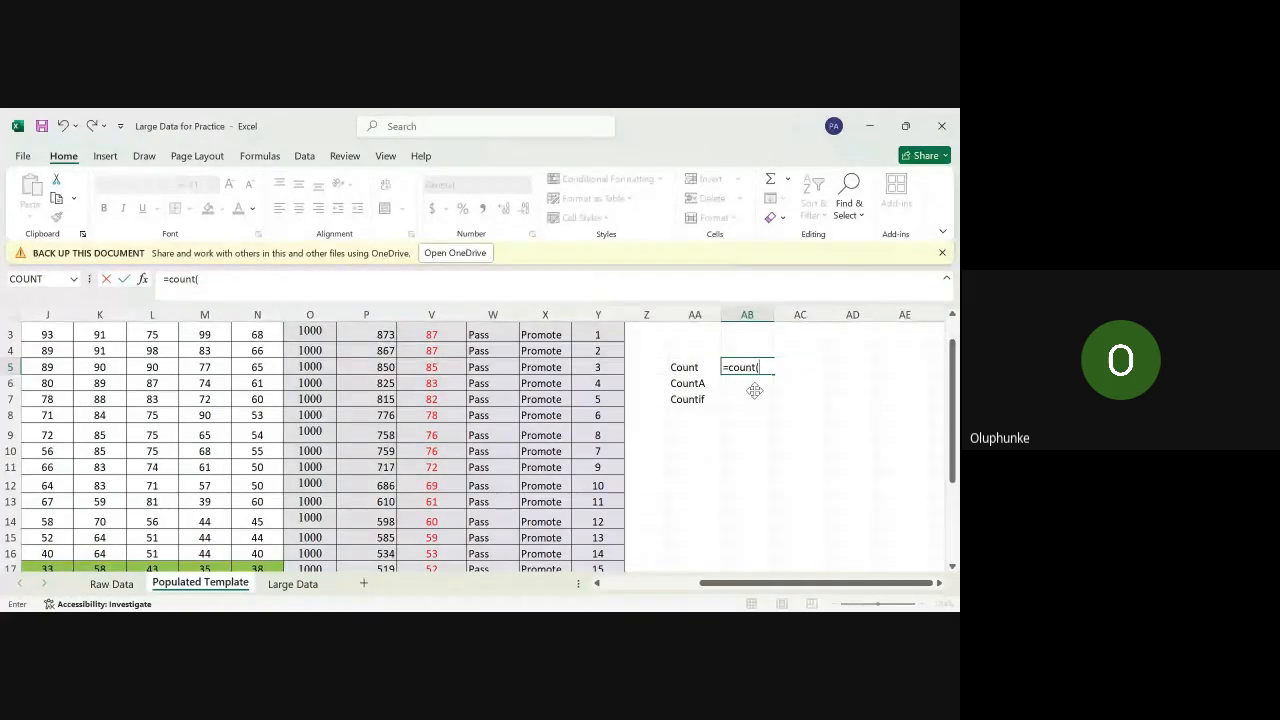
scroll(195, 430, "left", 5)
scroll(210, 437, "up", 1)
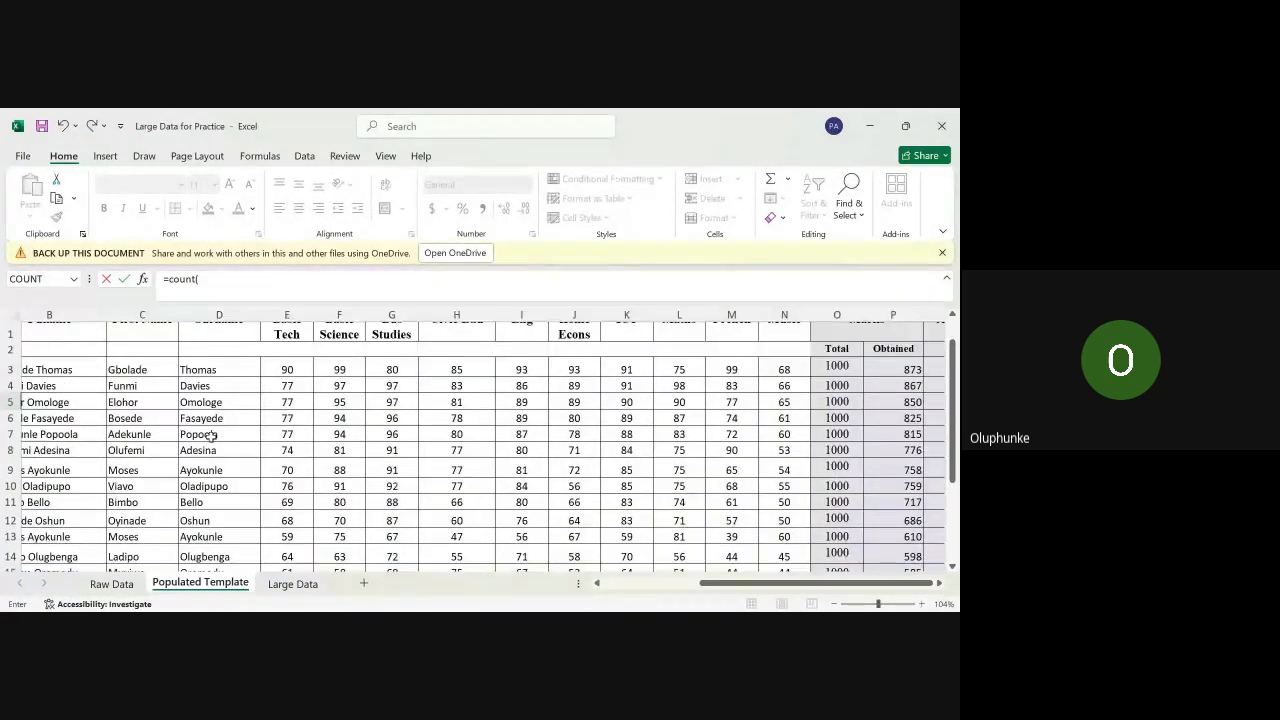
left_click_drag(309, 374, 819, 486)
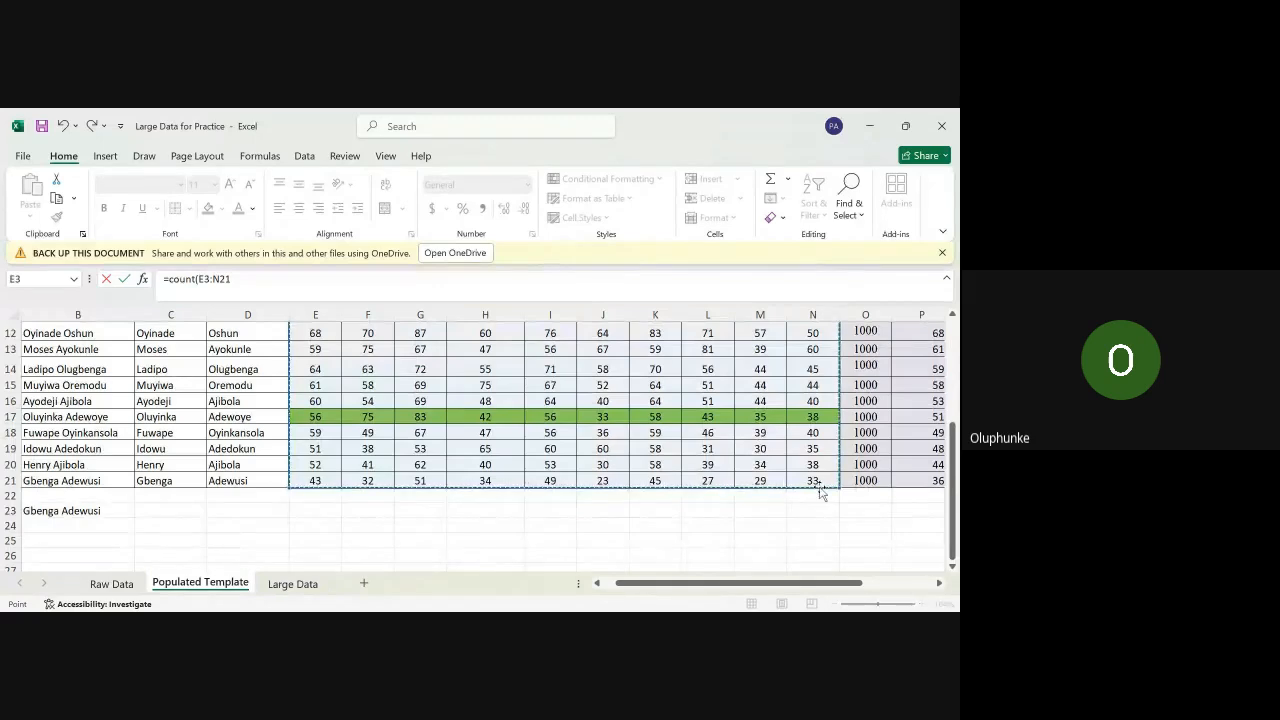
scroll(819, 487, "up", 4)
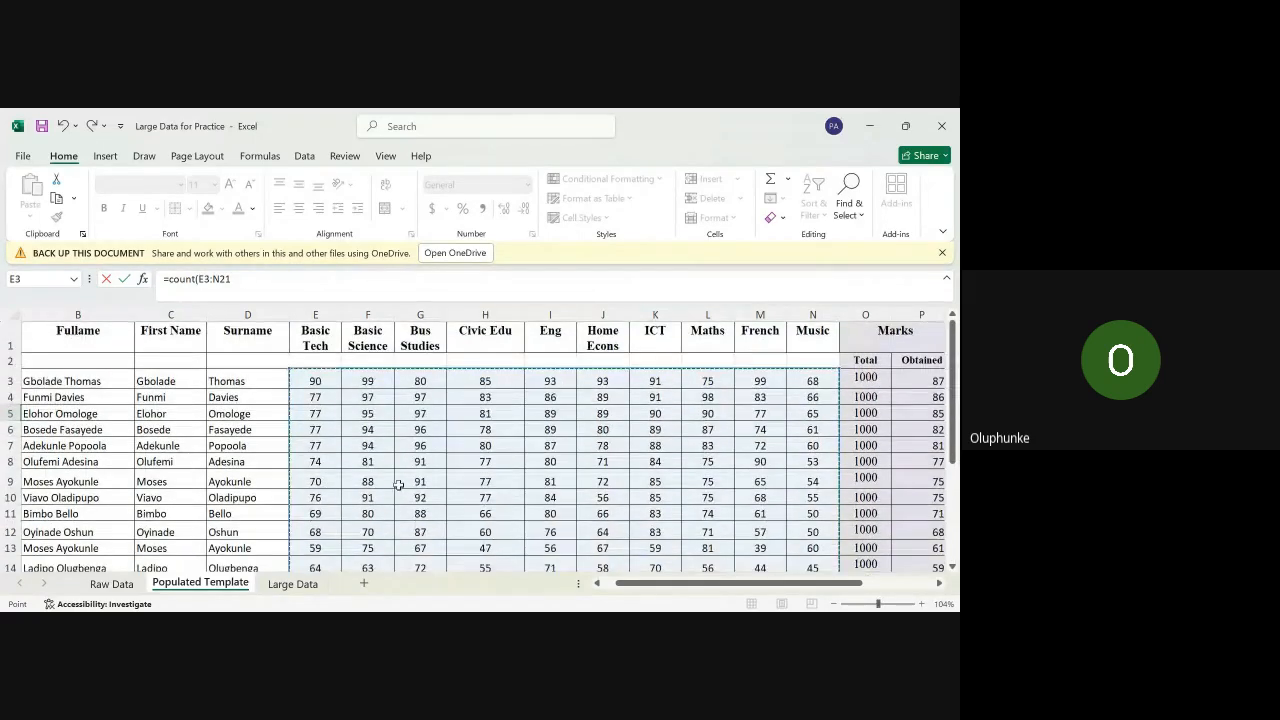
Step: Widen the COUNT range in cell AB5 to C3:N21, including the first names and surnames, and enter the formula
left_click(352, 425)
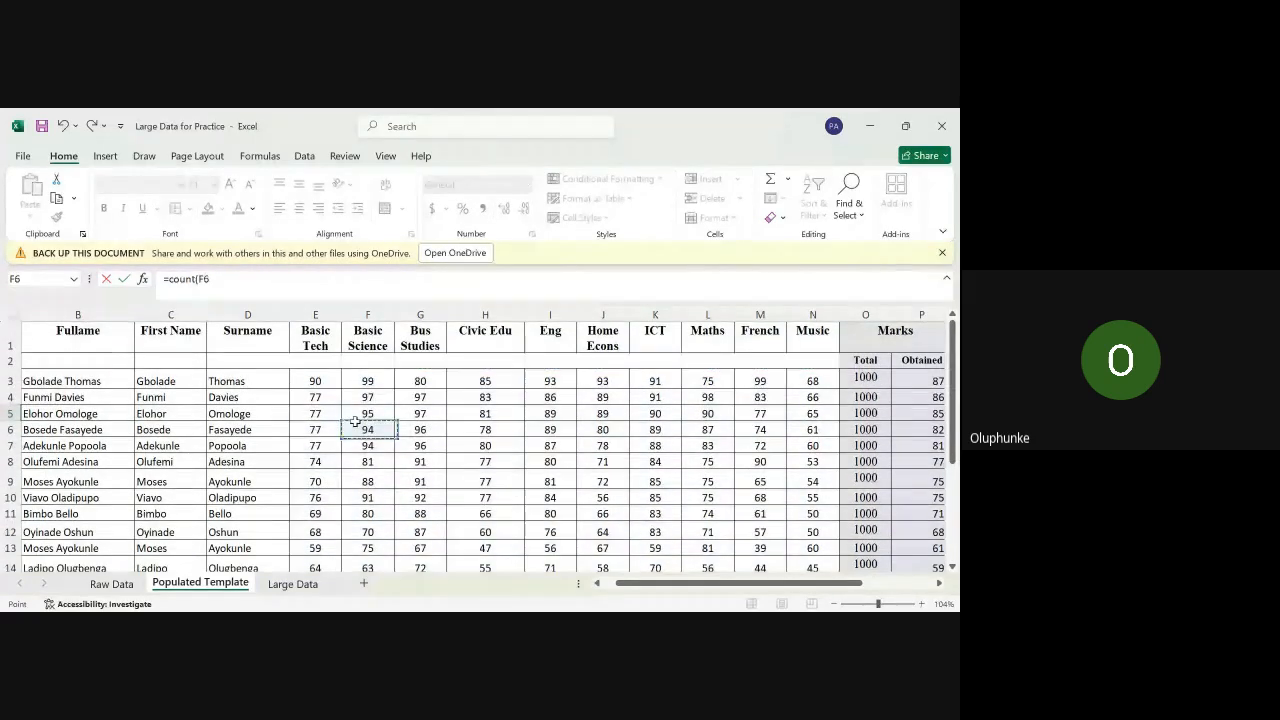
left_click(188, 388)
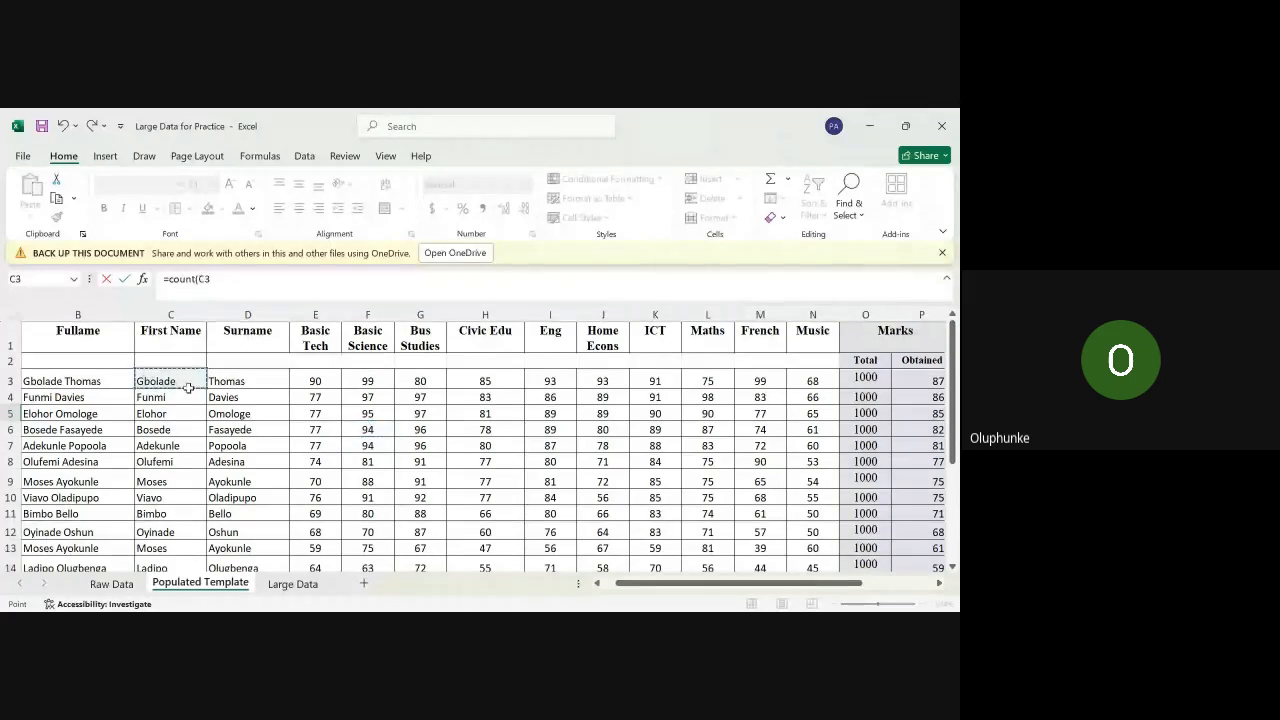
left_click_drag(188, 388, 793, 482)
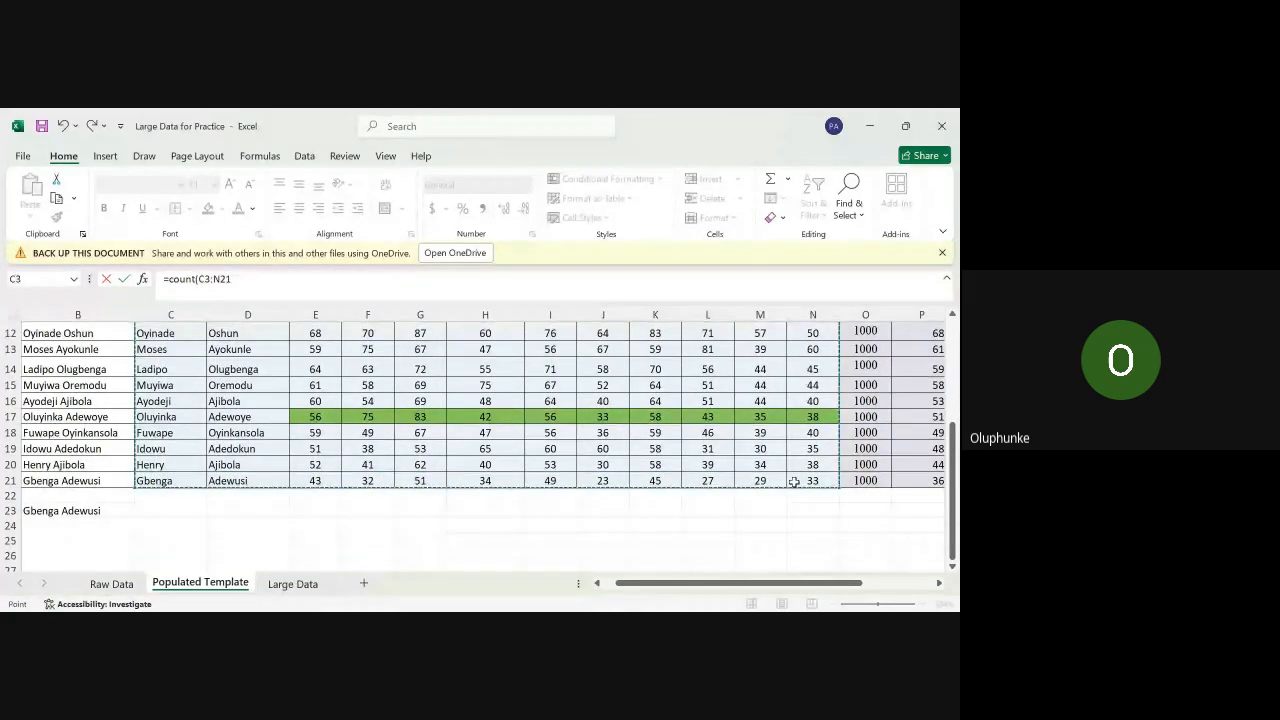
scroll(793, 482, "right", 3)
scroll(793, 482, "up", 4)
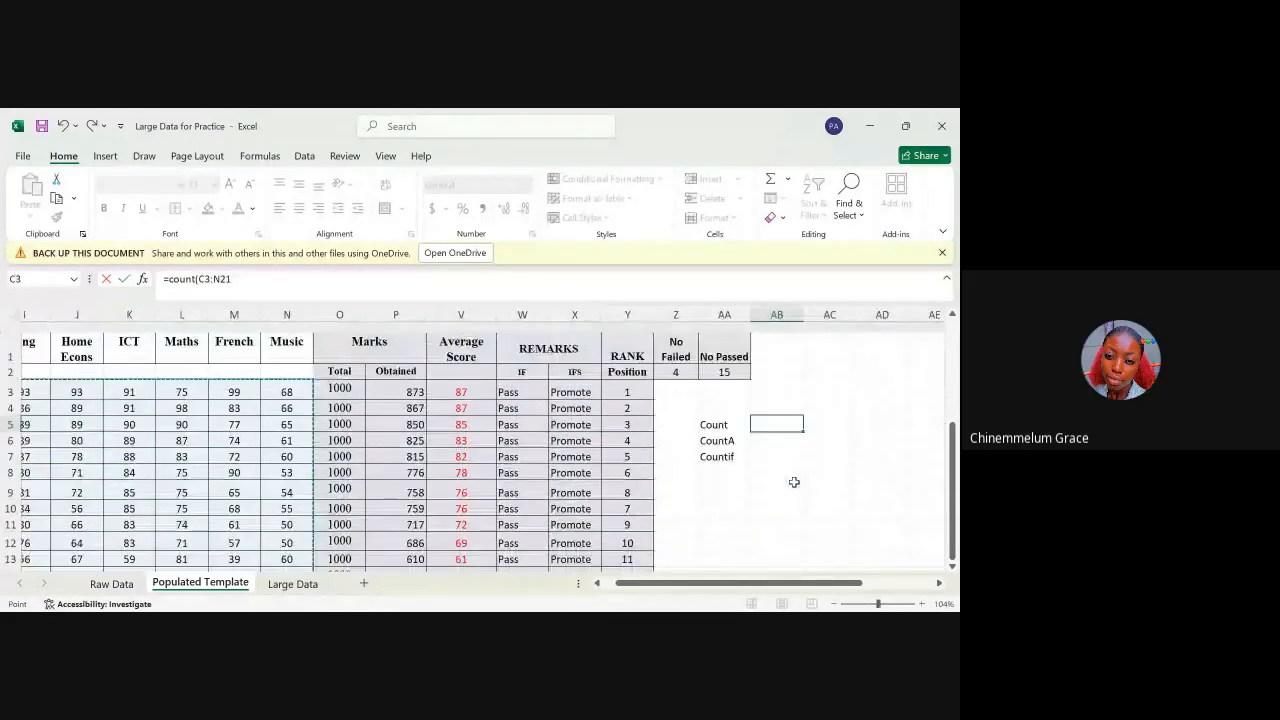
scroll(871, 471, "left", 1)
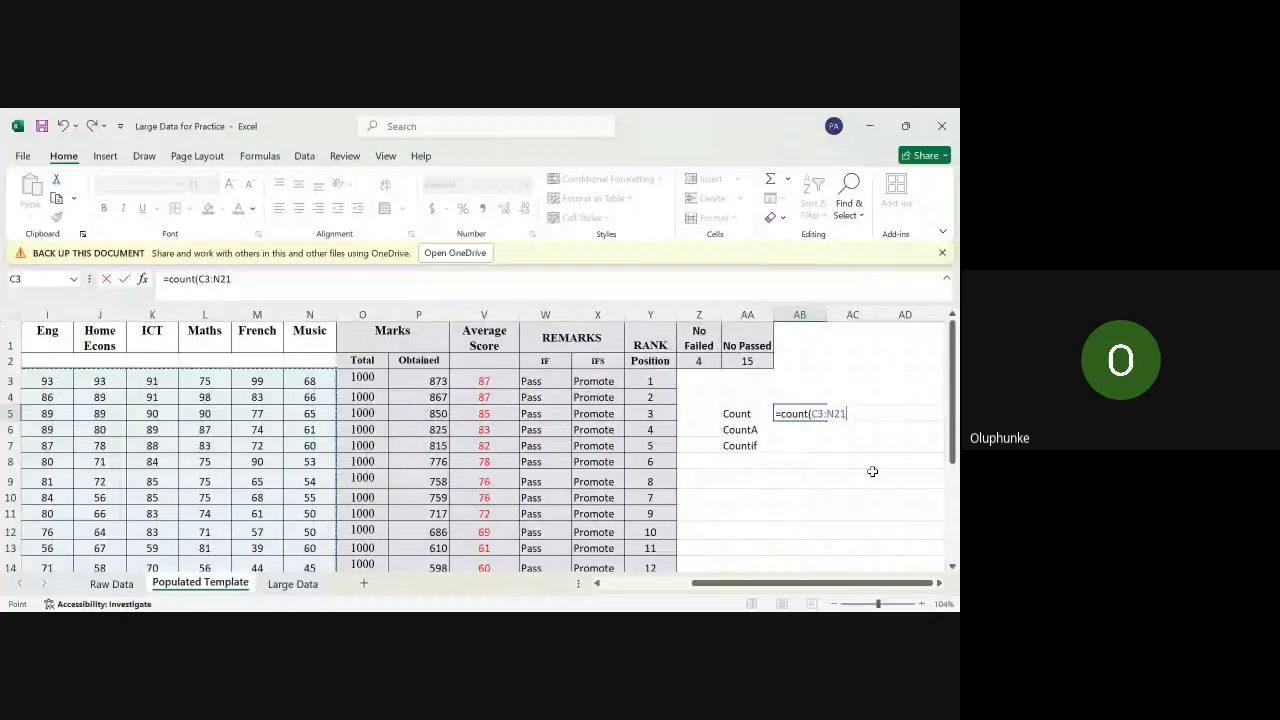
type(")")
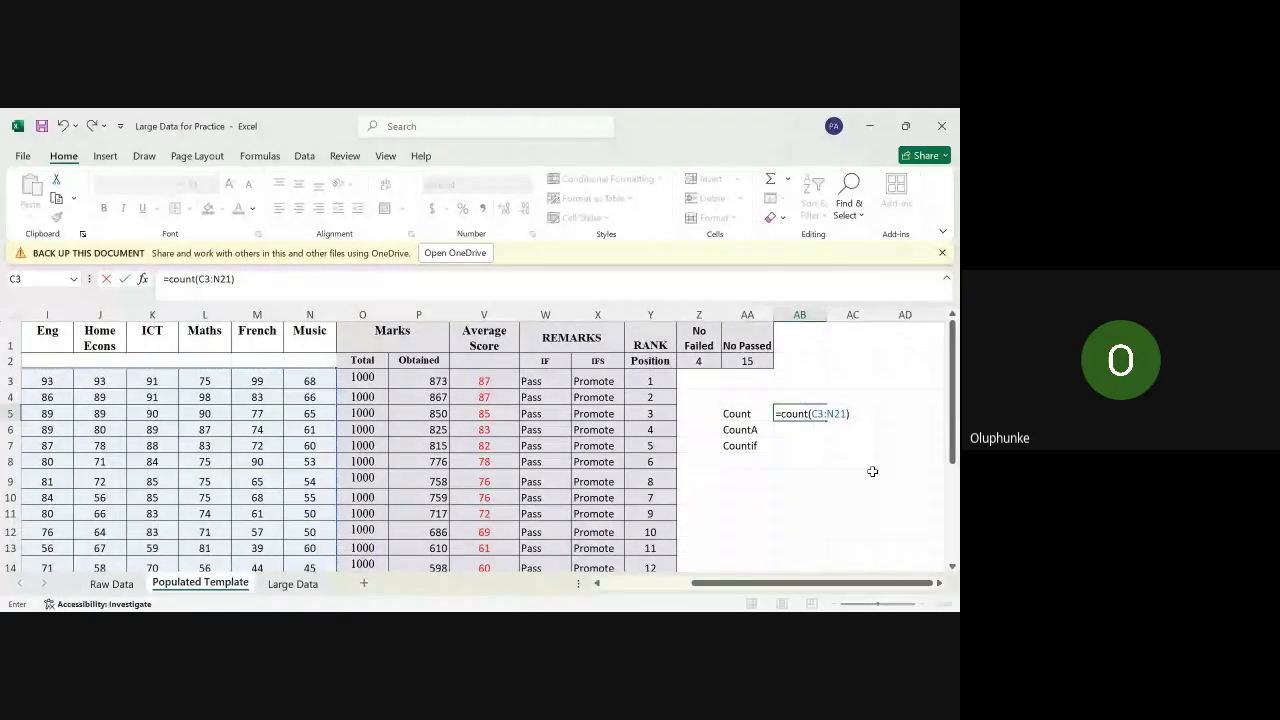
key("Return")
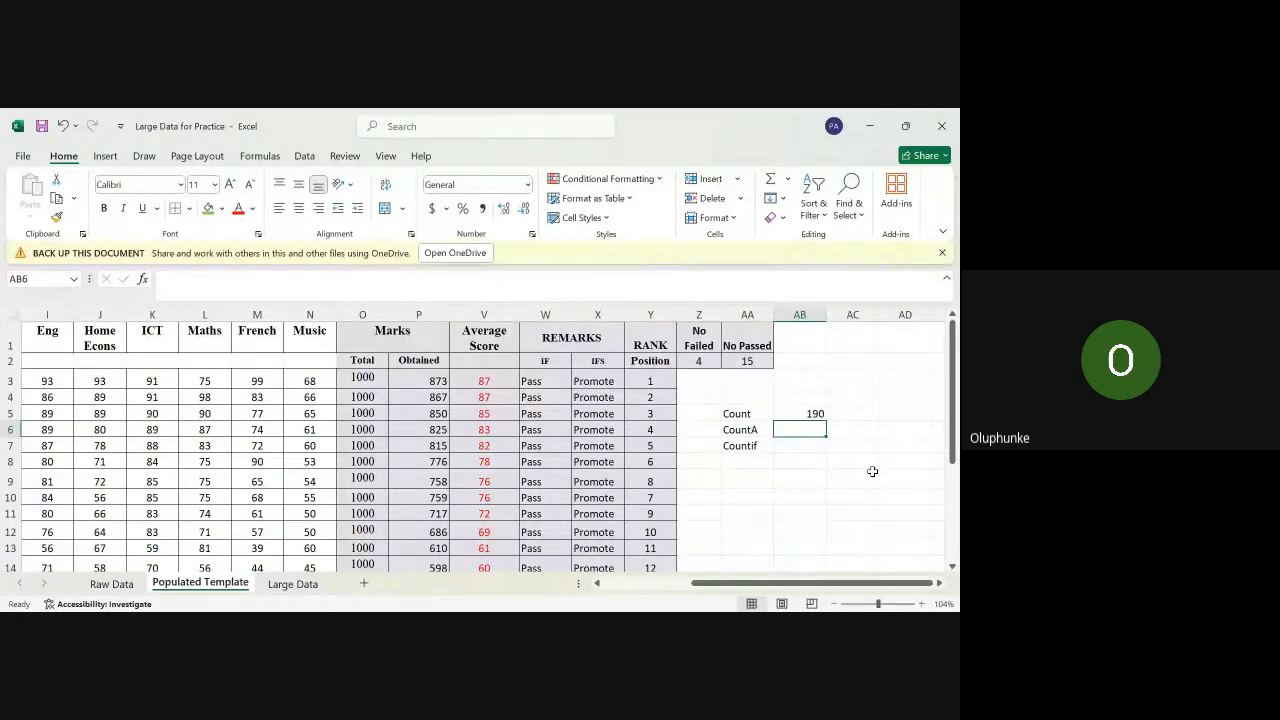
Step: Enter =COUNTA(C3:N21) in cell AB6 beside the CountA label, covering first names, surnames and subject scores
type("=")
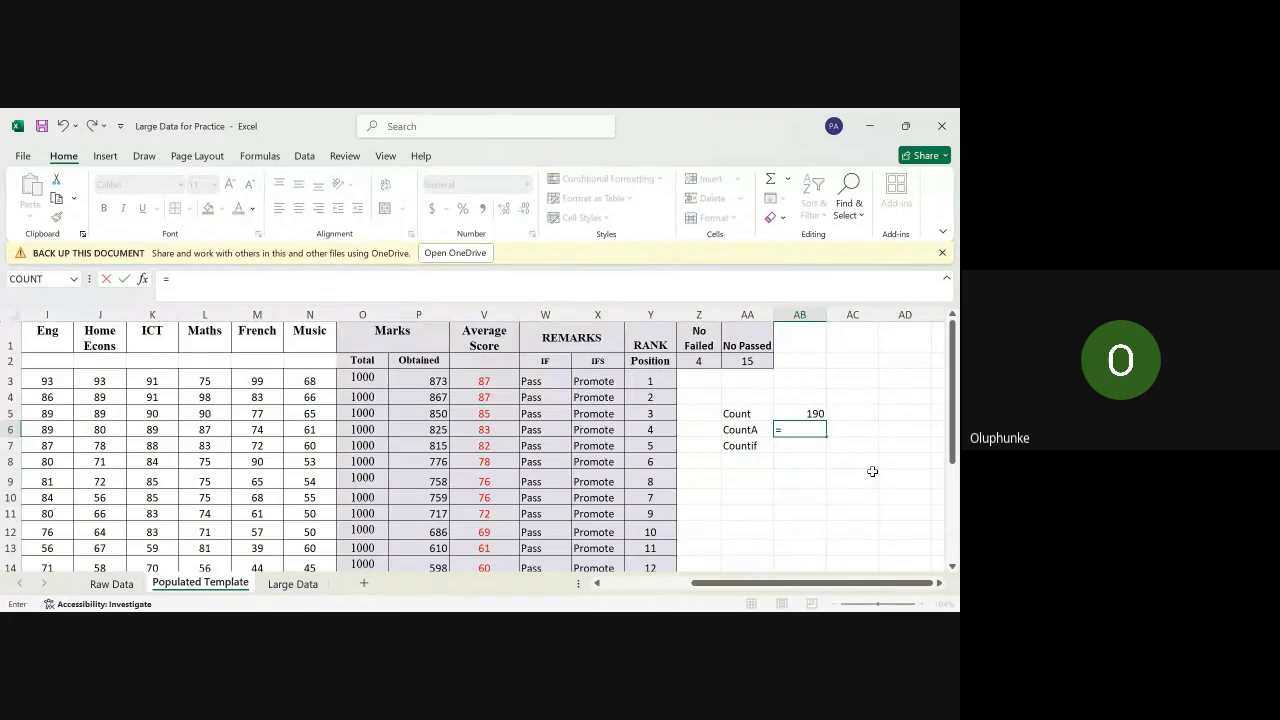
type("counta(")
scroll(594, 494, "left", 5)
scroll(594, 494, "left", 1)
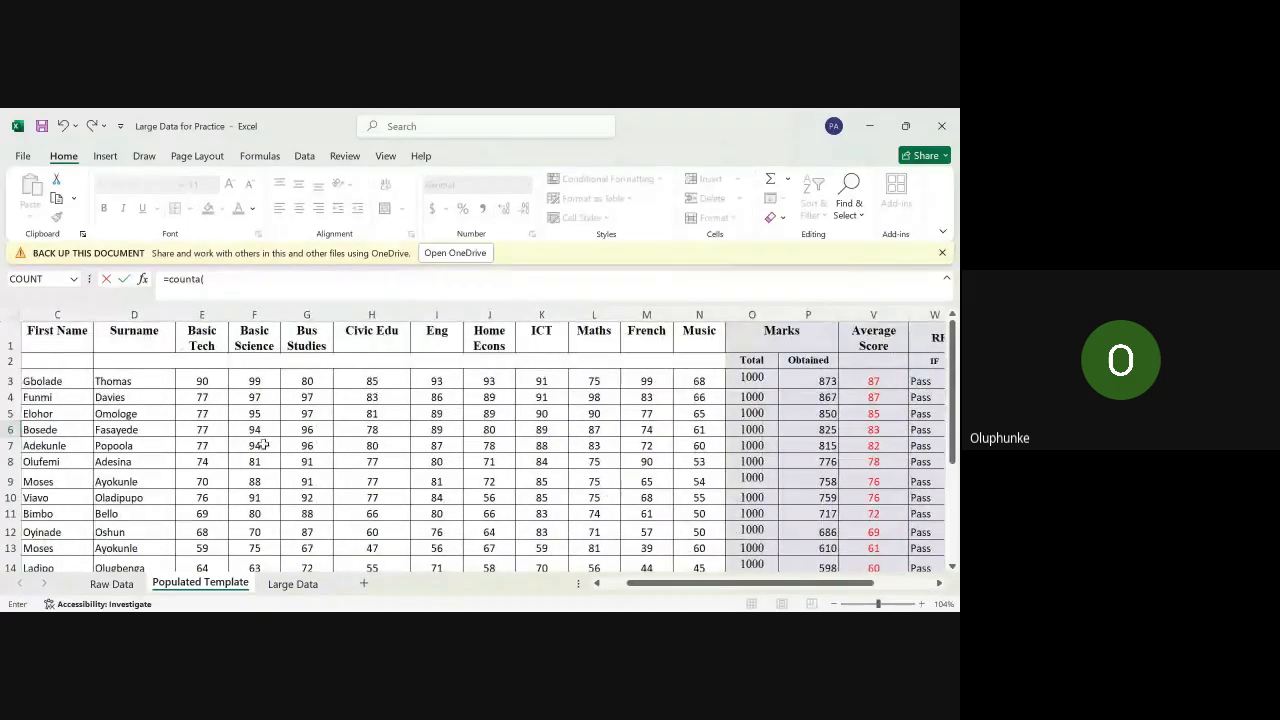
scroll(262, 444, "left", 1)
left_click_drag(160, 374, 822, 505)
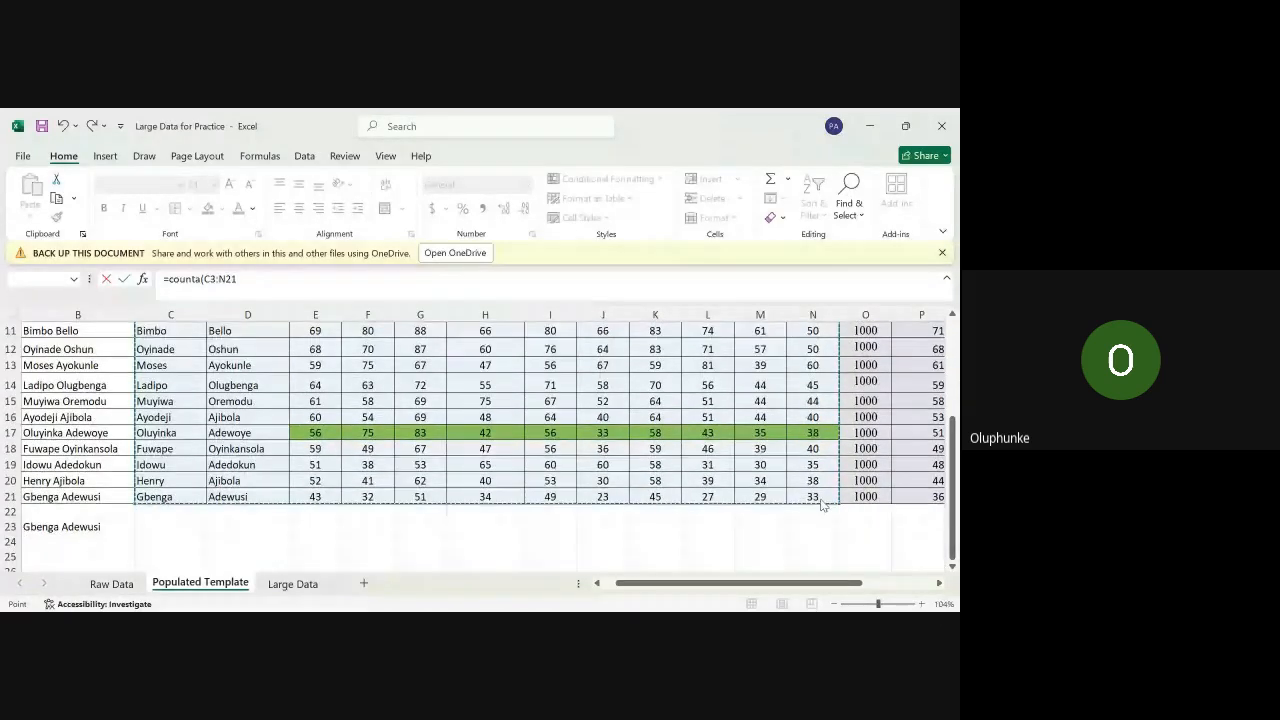
scroll(820, 500, "right", 3)
scroll(820, 500, "up", 4)
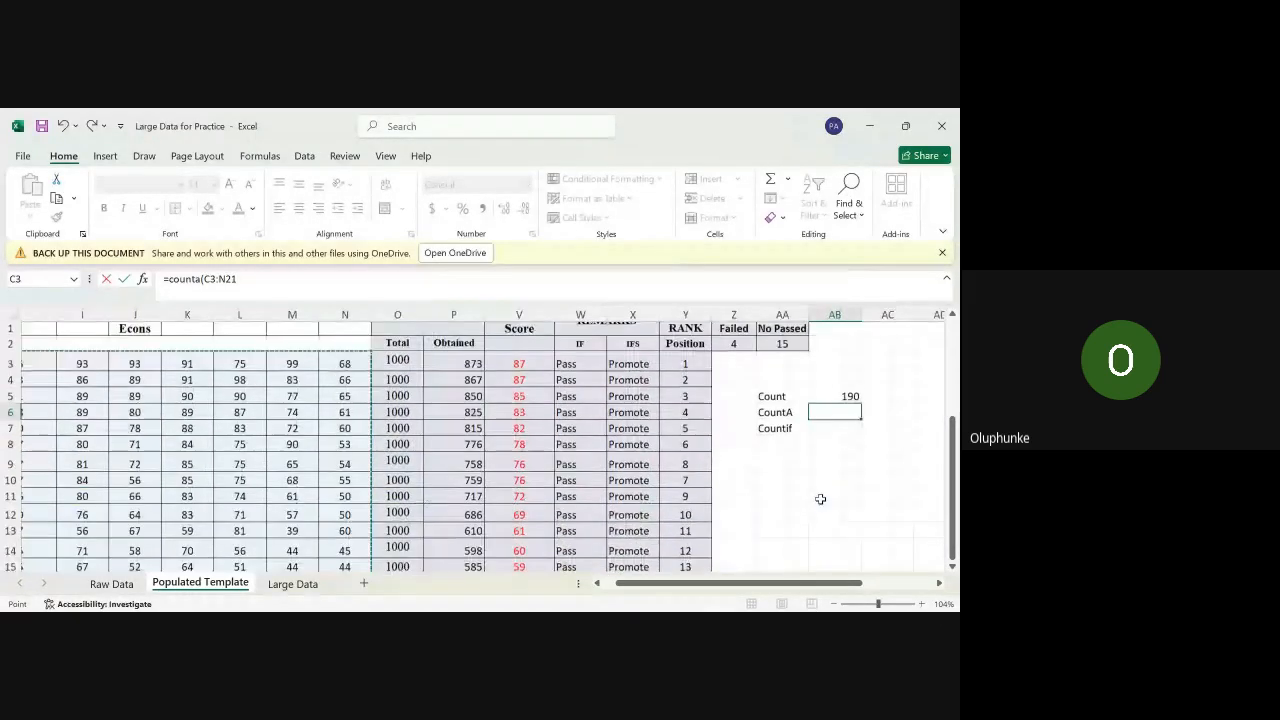
type(")")
key("Return")
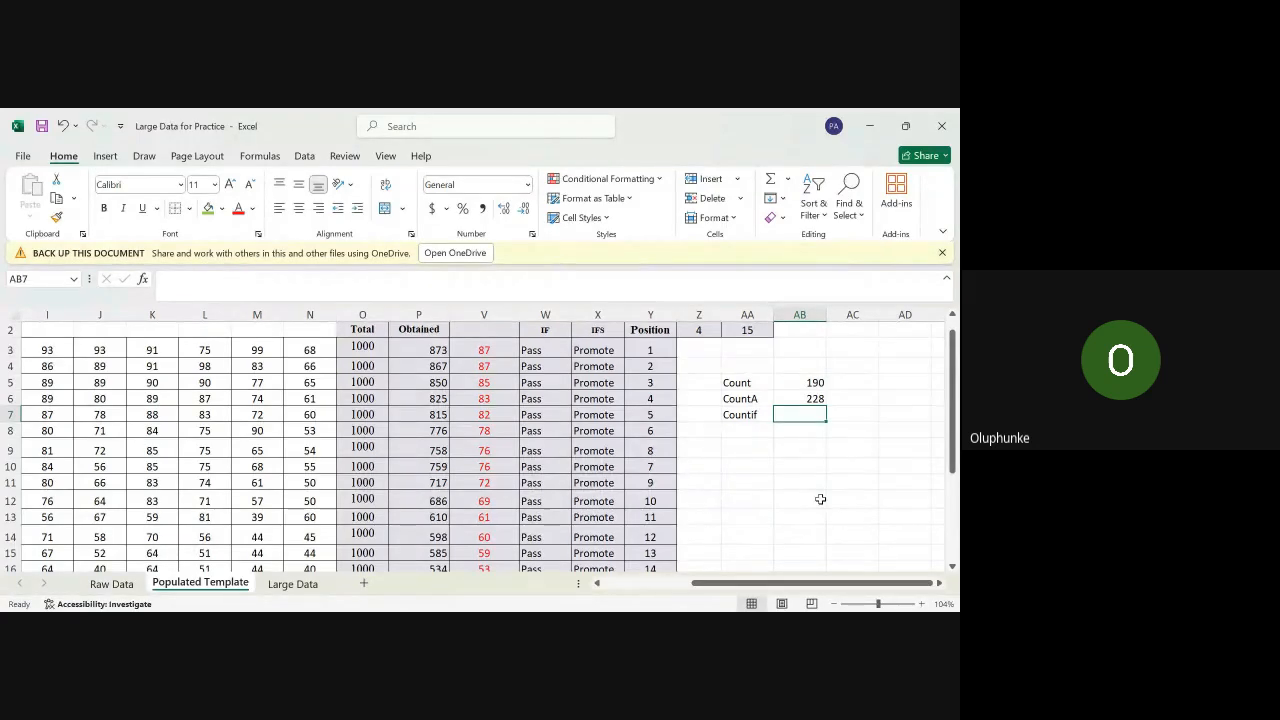
Step: Test the COUNT and COUNTA results by clearing the surname in cell D9 and the French score in cell M9
scroll(820, 499, "left", 3)
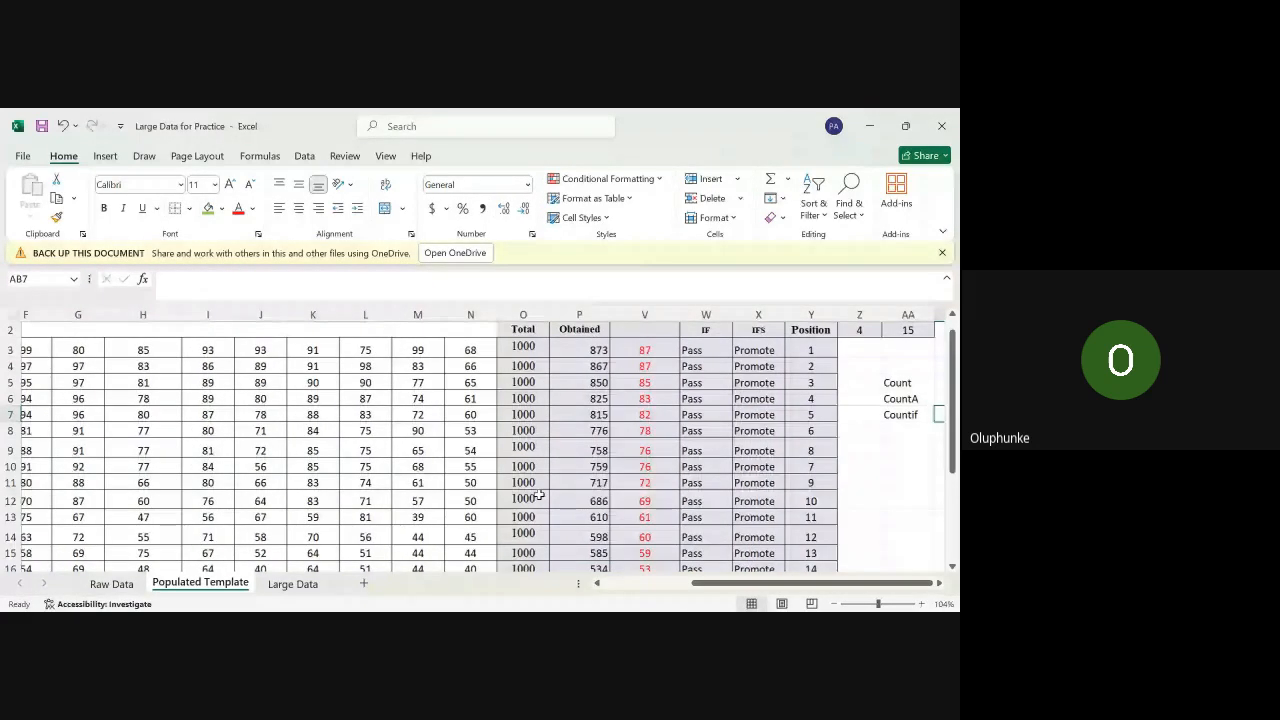
scroll(539, 496, "left", 5)
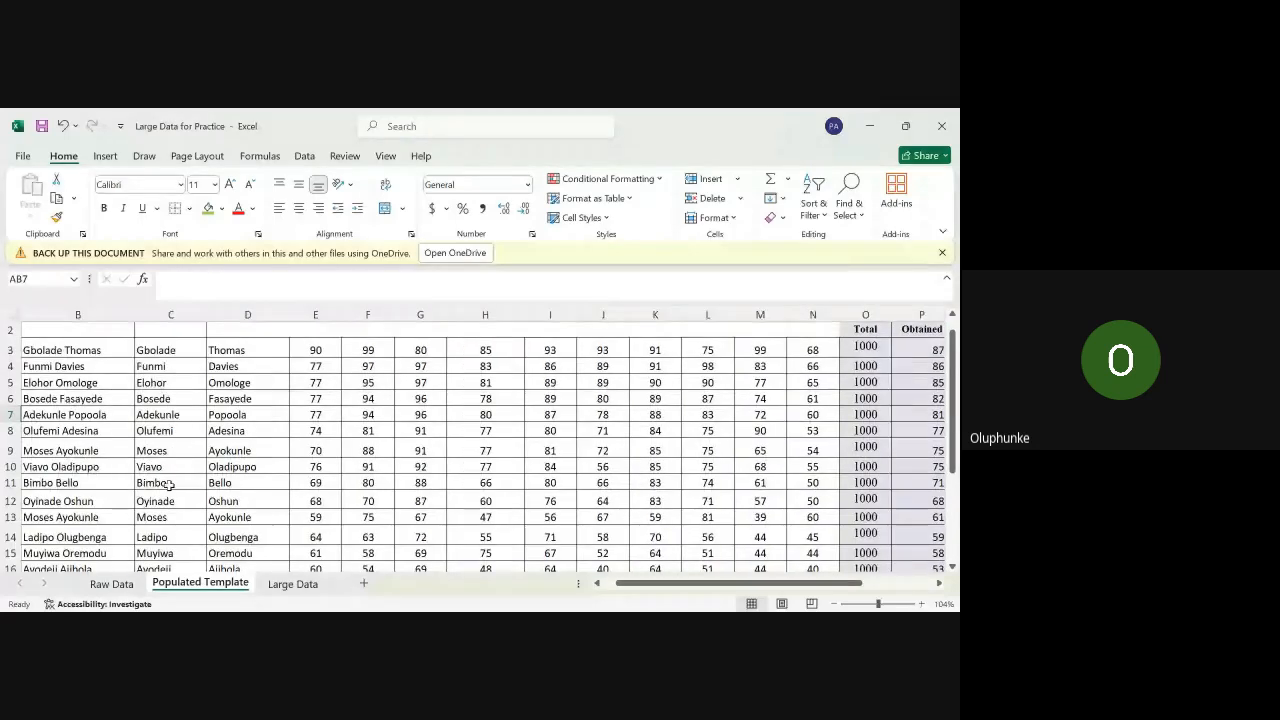
left_click(161, 482)
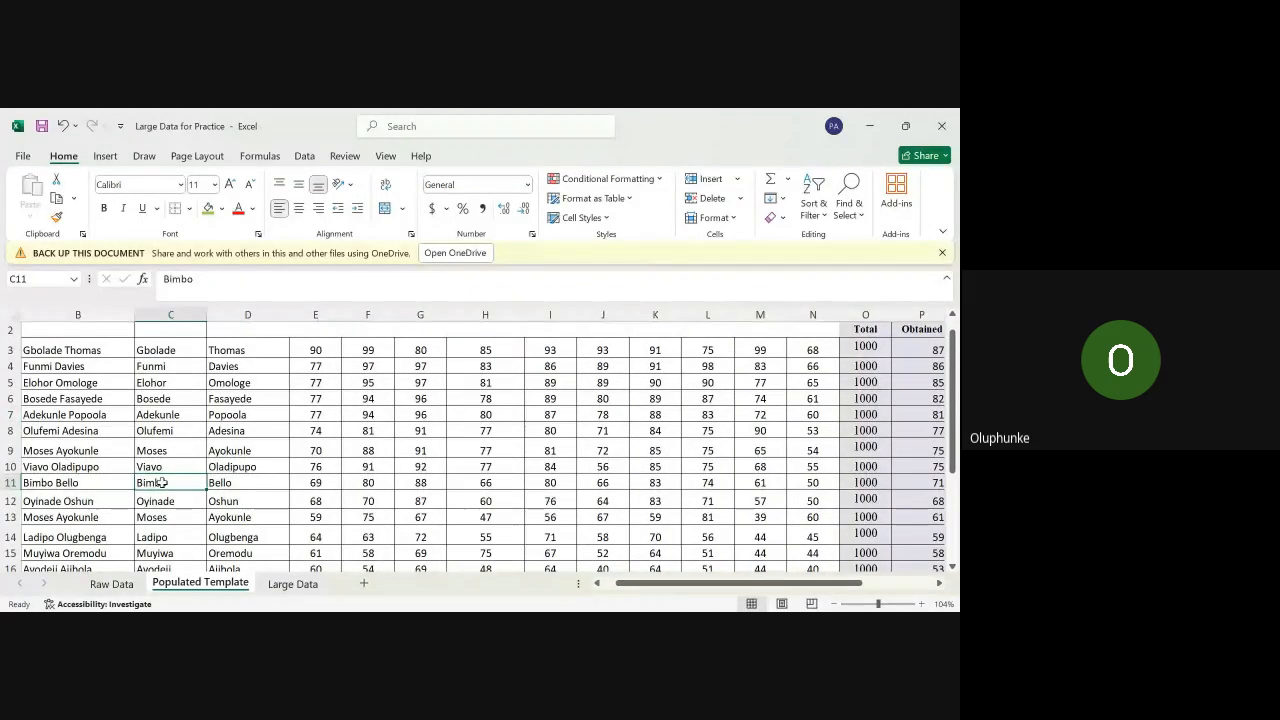
left_click(249, 450)
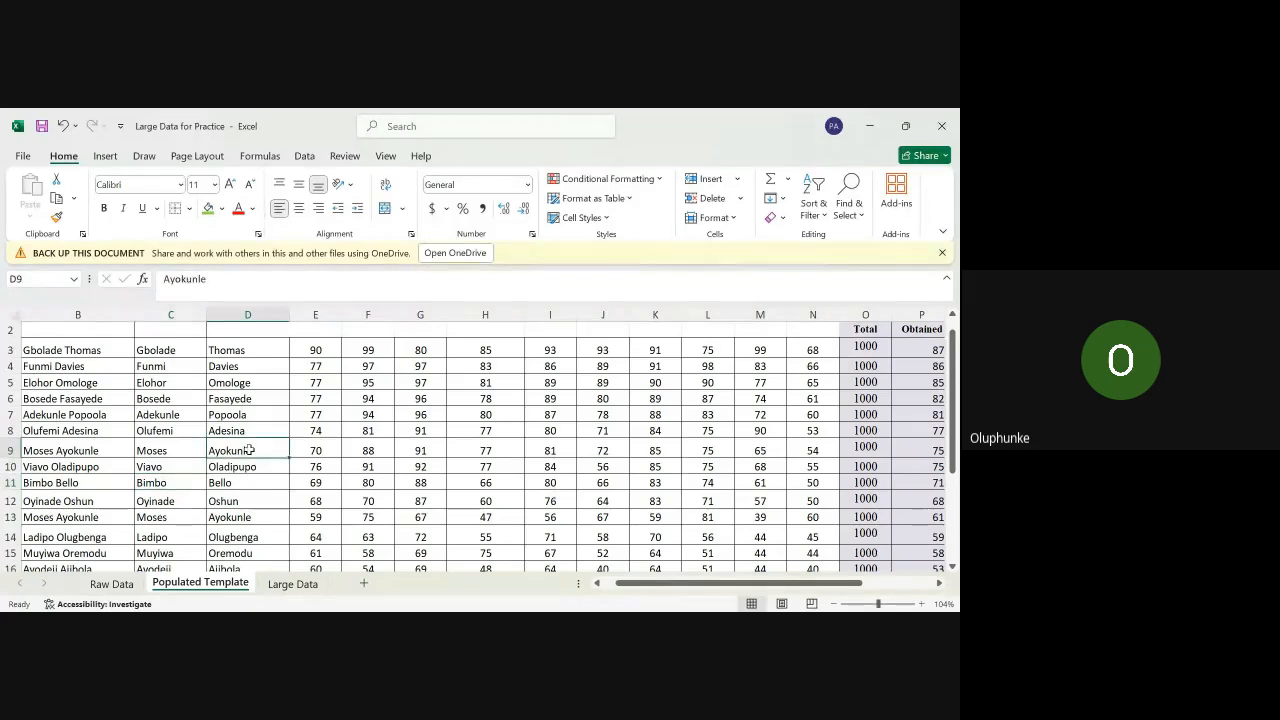
key("Delete")
scroll(249, 450, "right", 5)
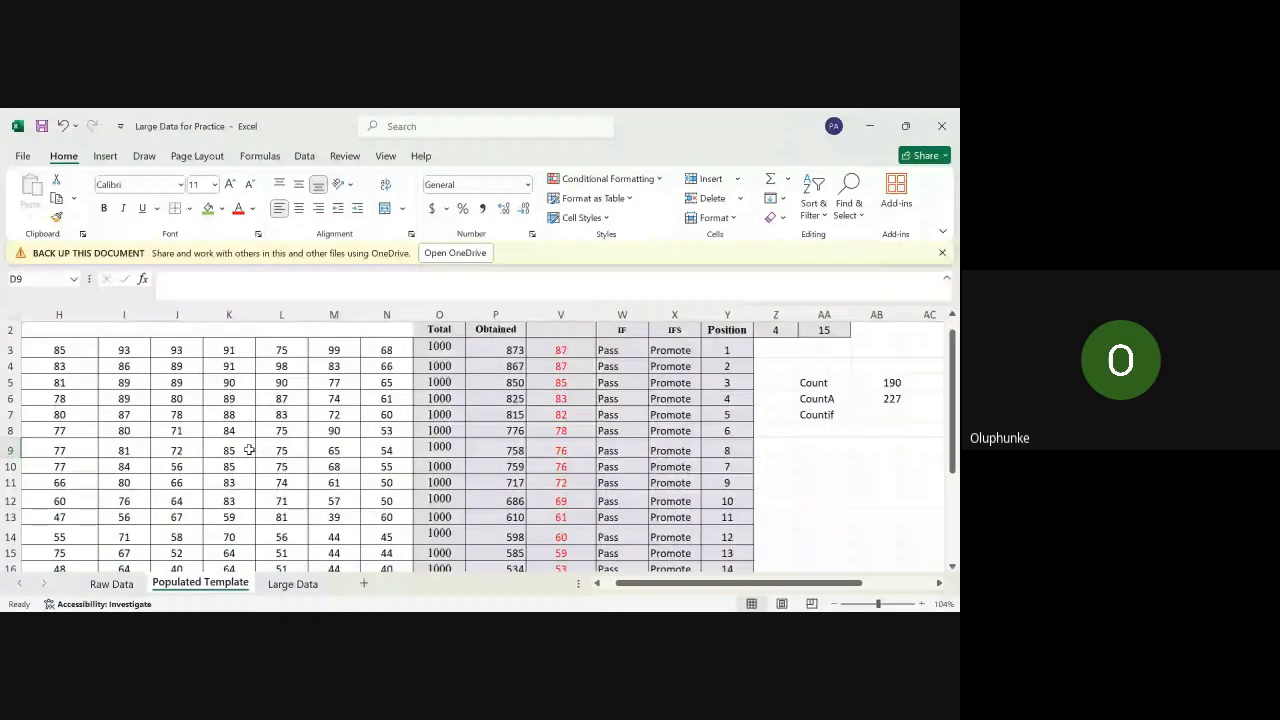
scroll(249, 450, "right", 2)
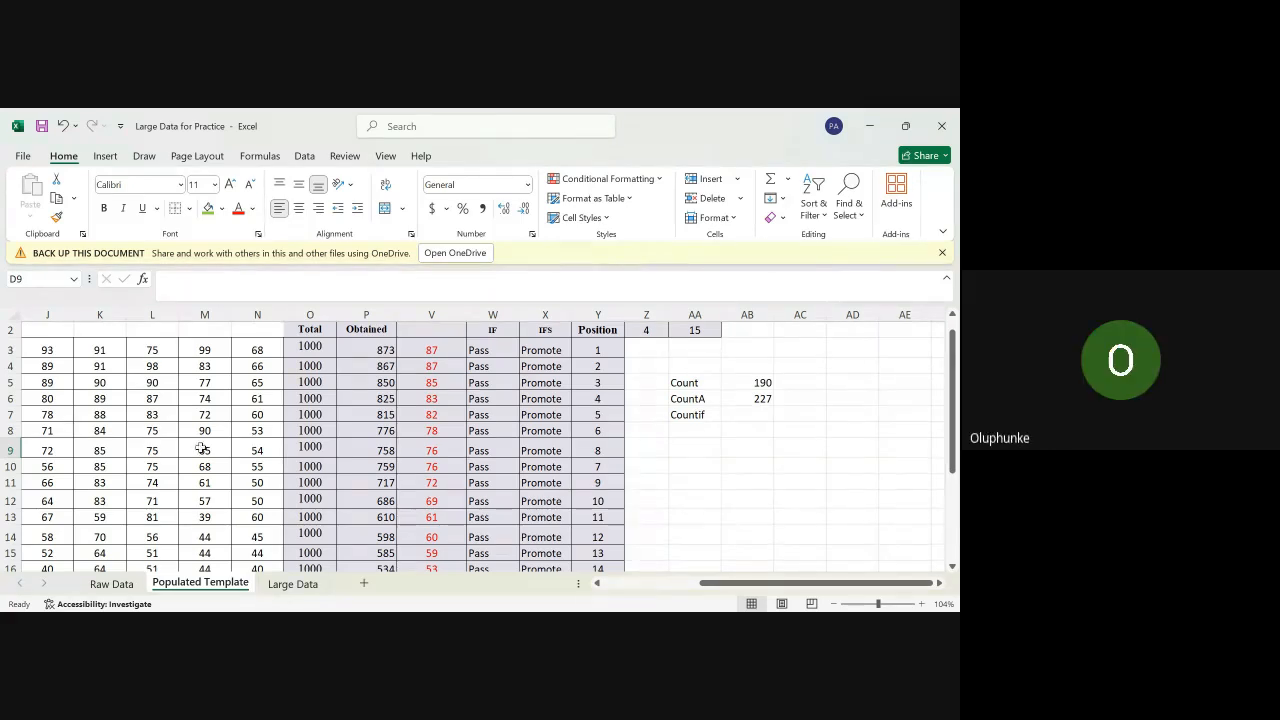
left_click(201, 448)
key("Delete")
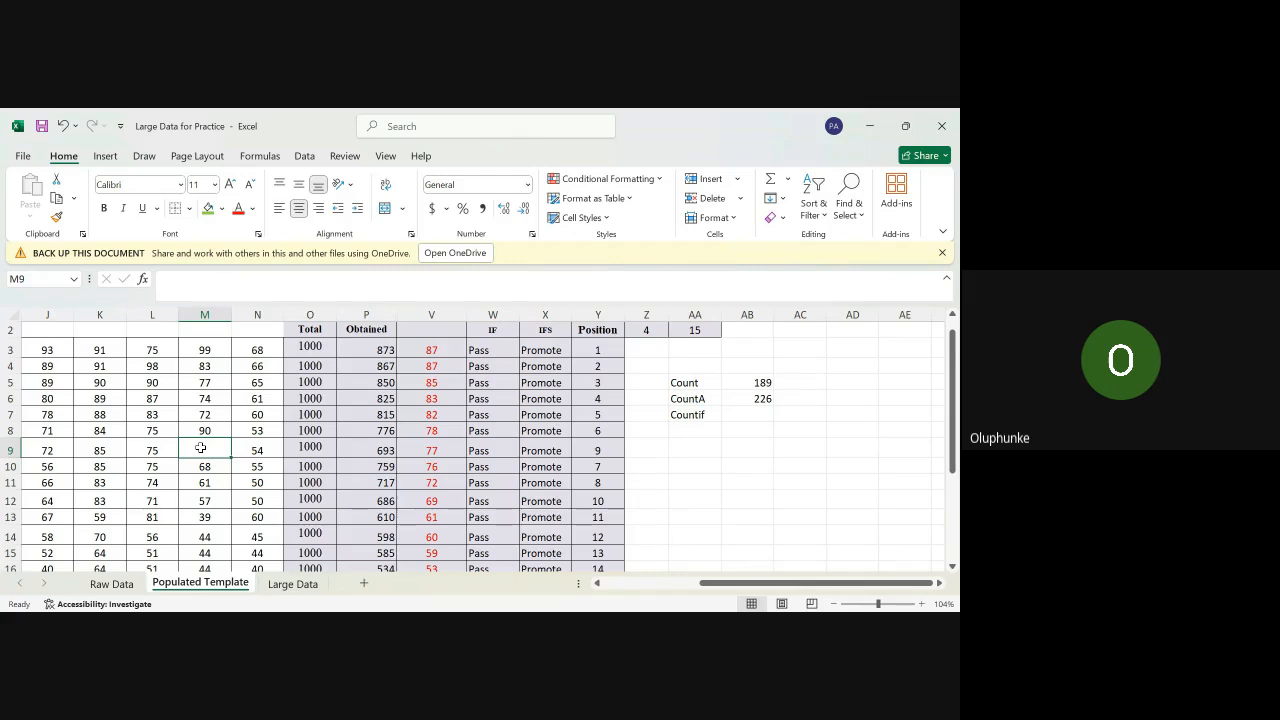
Step: Undo the clearing of cells M9 and D9 and the formulas entered in AB6 and AB5
key("ctrl+z")
key("ctrl+z")
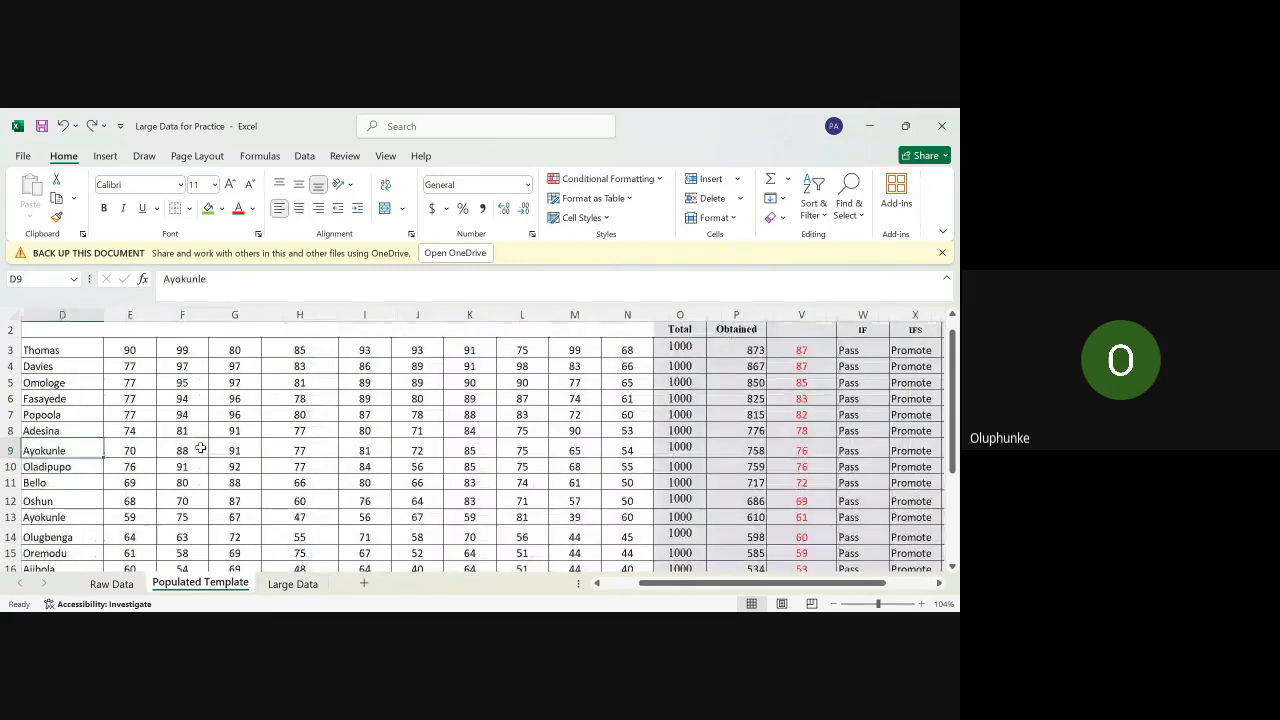
key("ctrl+z")
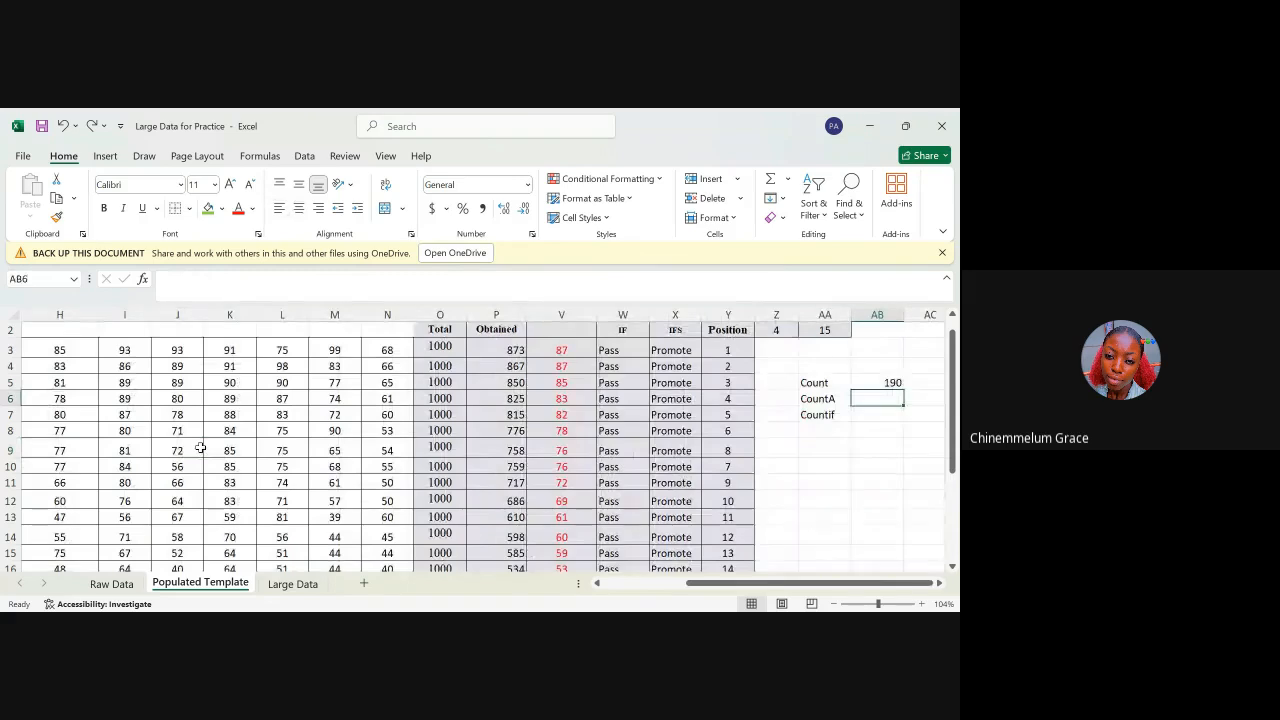
key("ctrl+z")
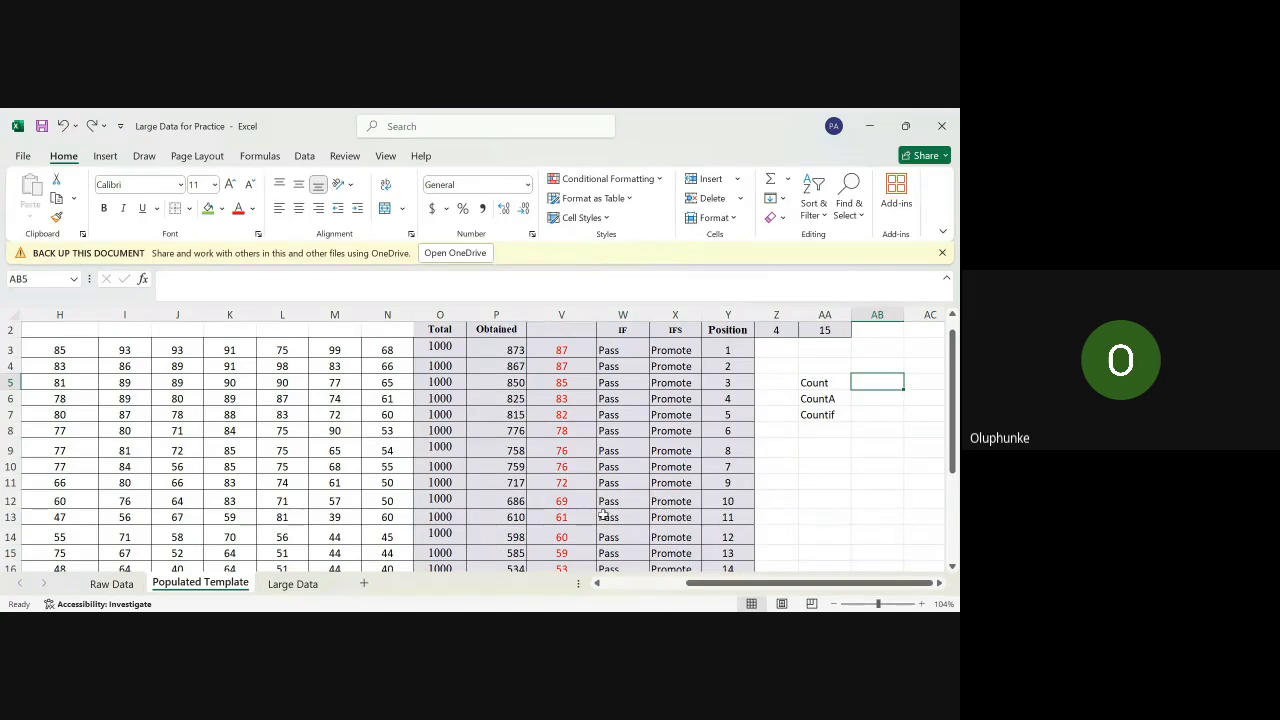
Step: Delete the Count, CountA and Countif labels from the cells AA5:AA8 beside the results table
scroll(596, 517, "up", 1)
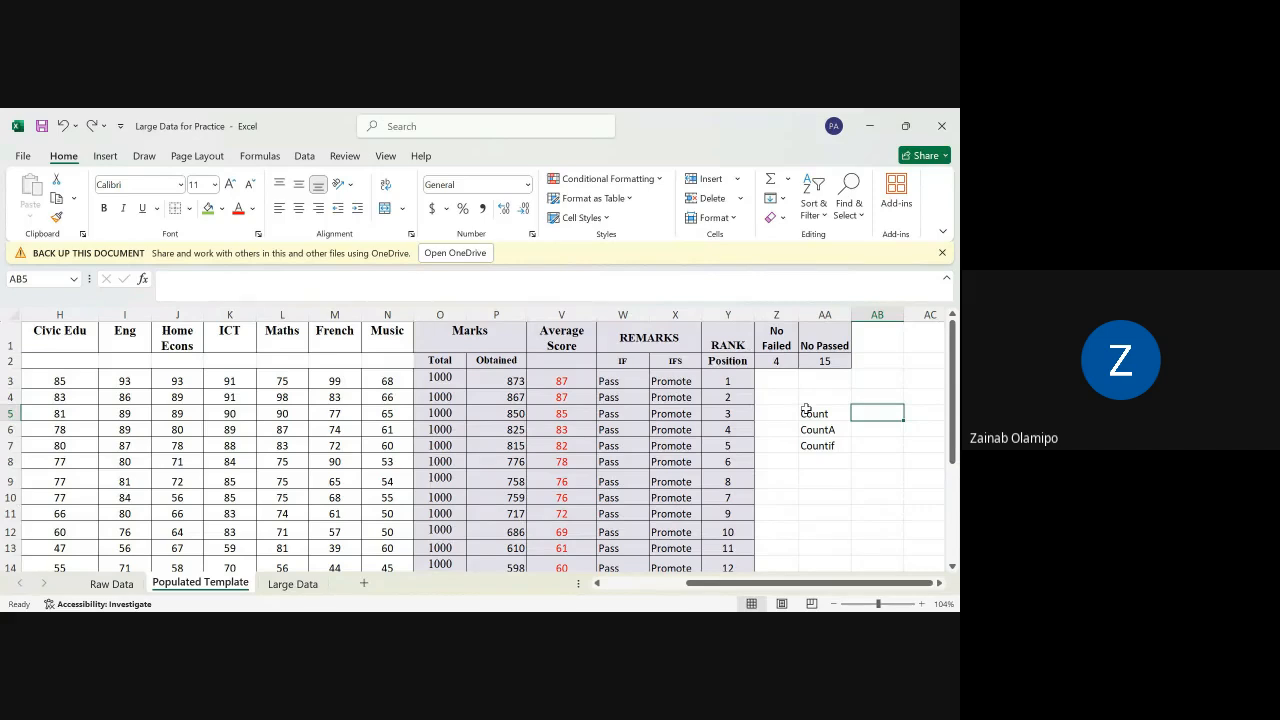
left_click_drag(806, 410, 806, 452)
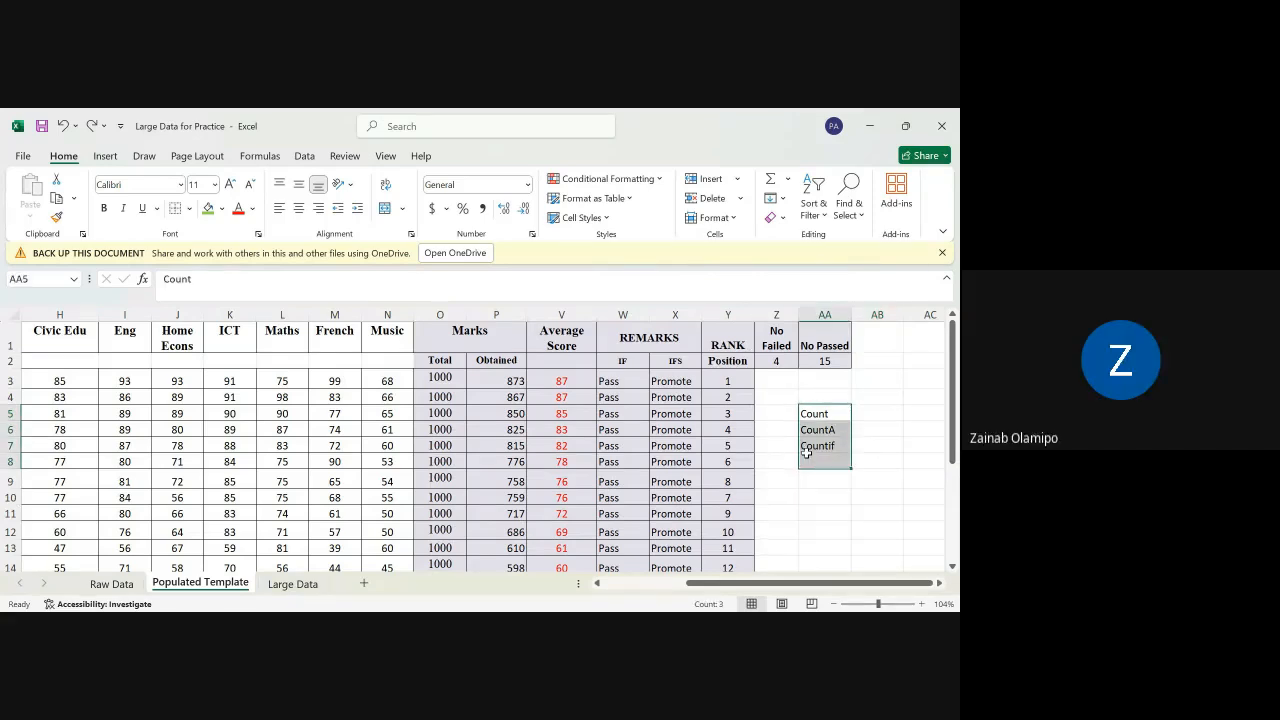
key("Delete")
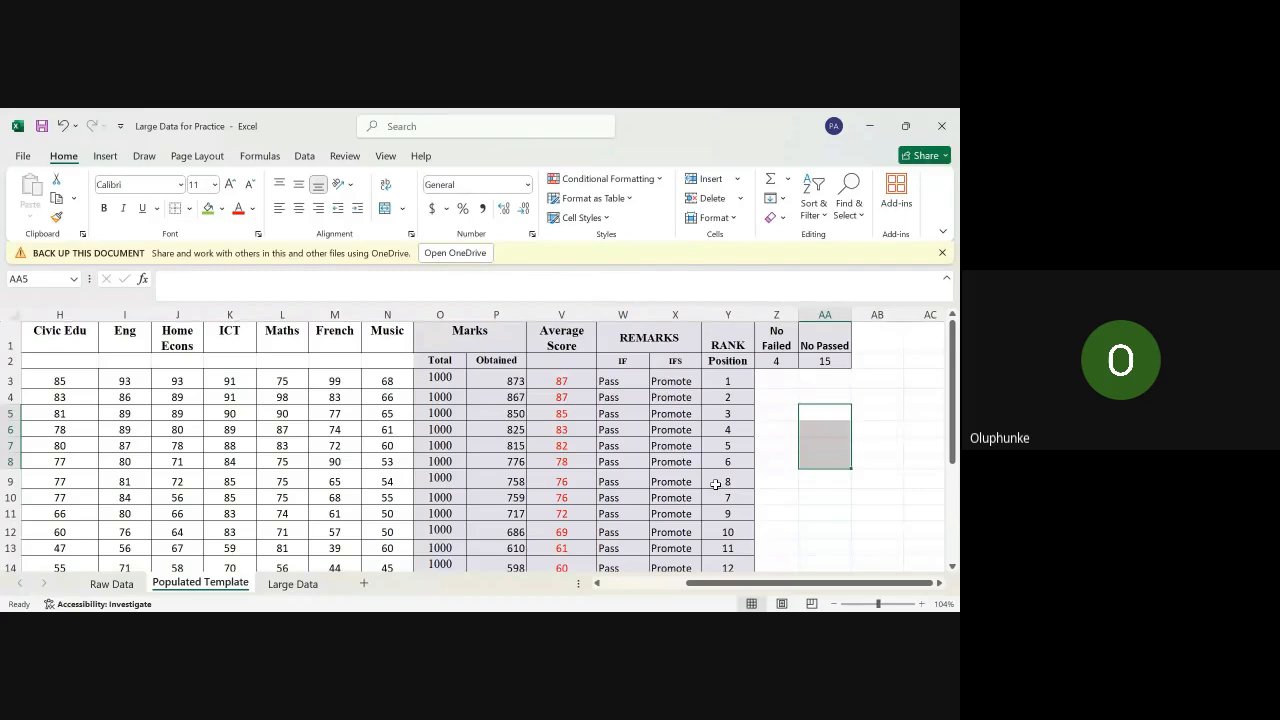
Step: Examine the IFS formula in cell X3 of the Remarks column and the RANK formula in cell Y3
left_click(681, 380)
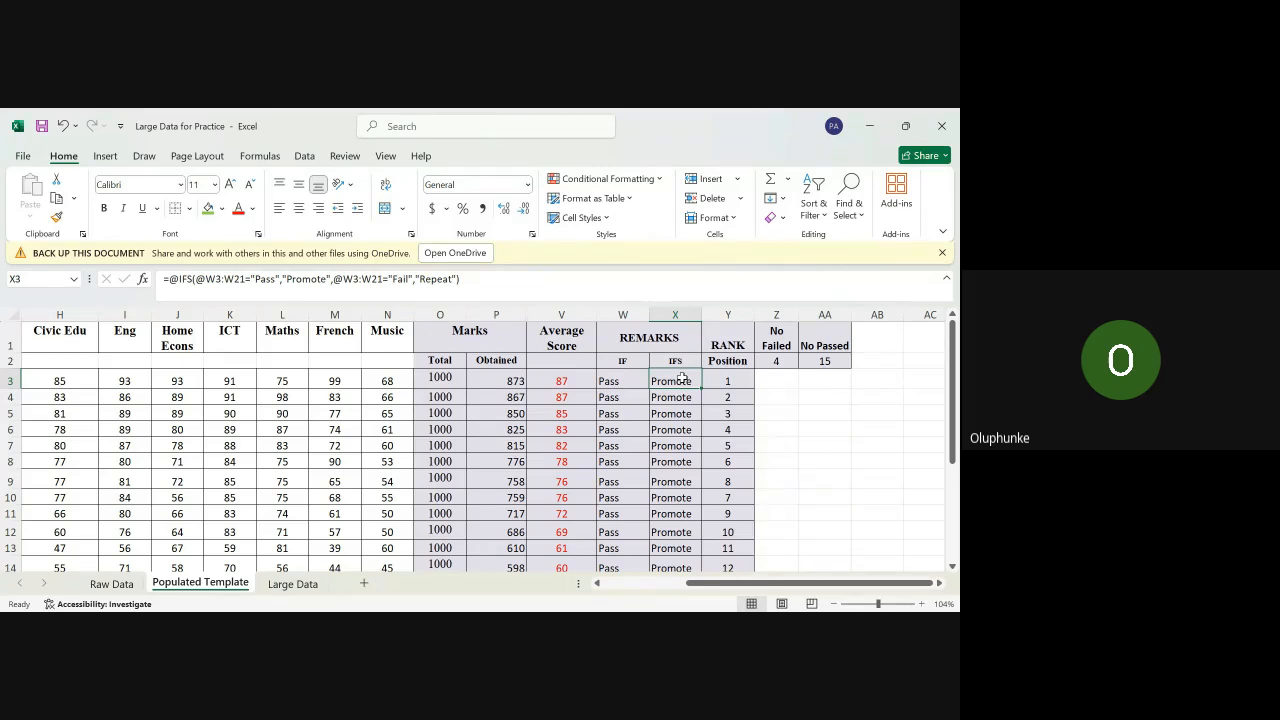
double_click(680, 378)
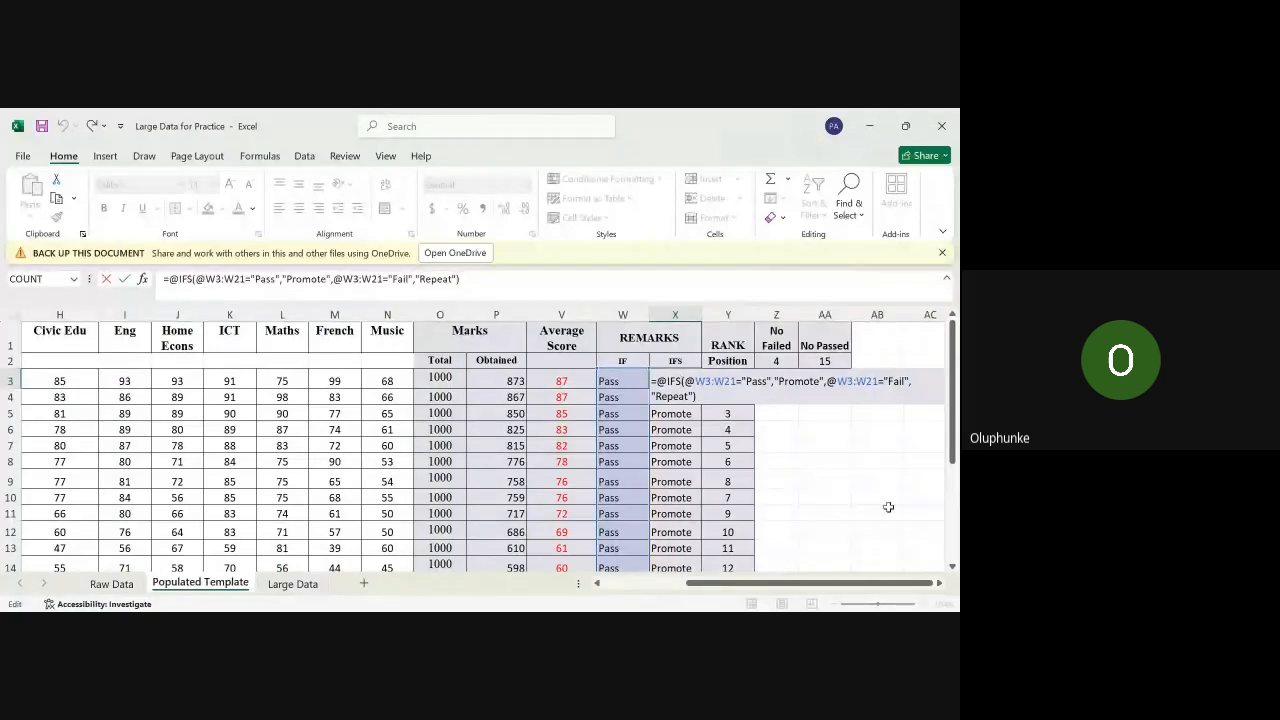
key("ctrl+Return")
left_click(740, 384)
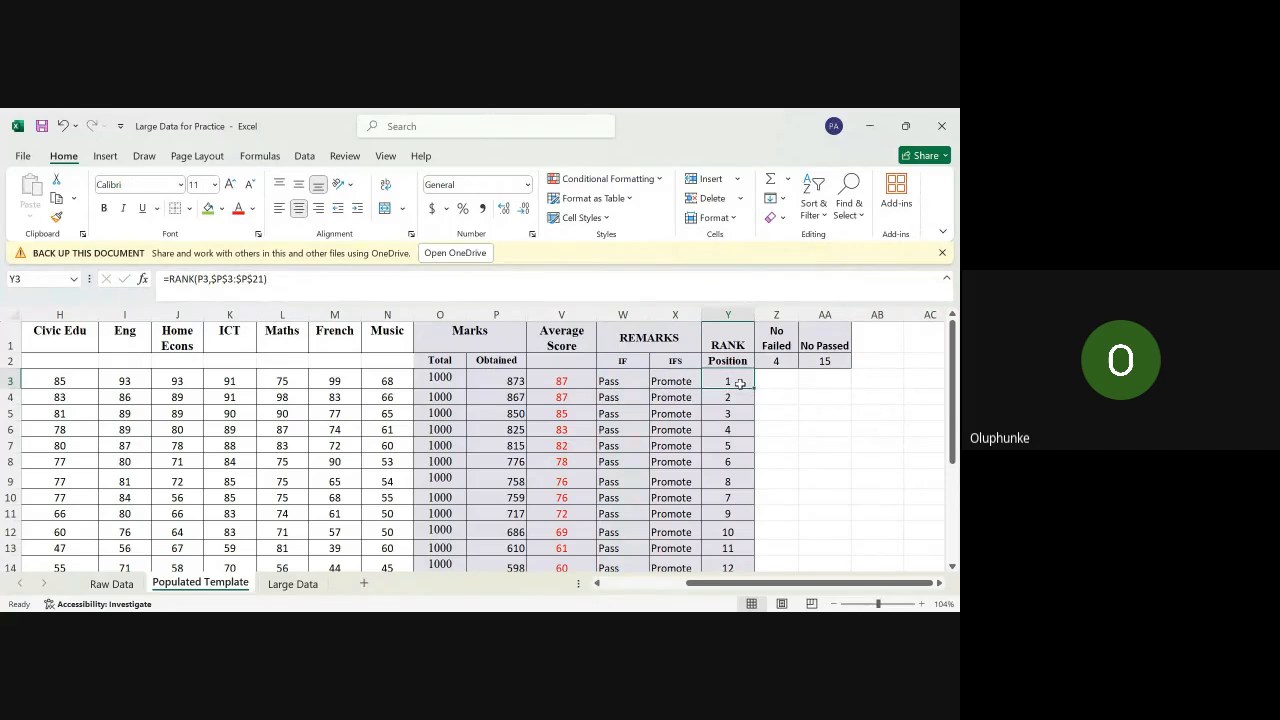
left_click(668, 384)
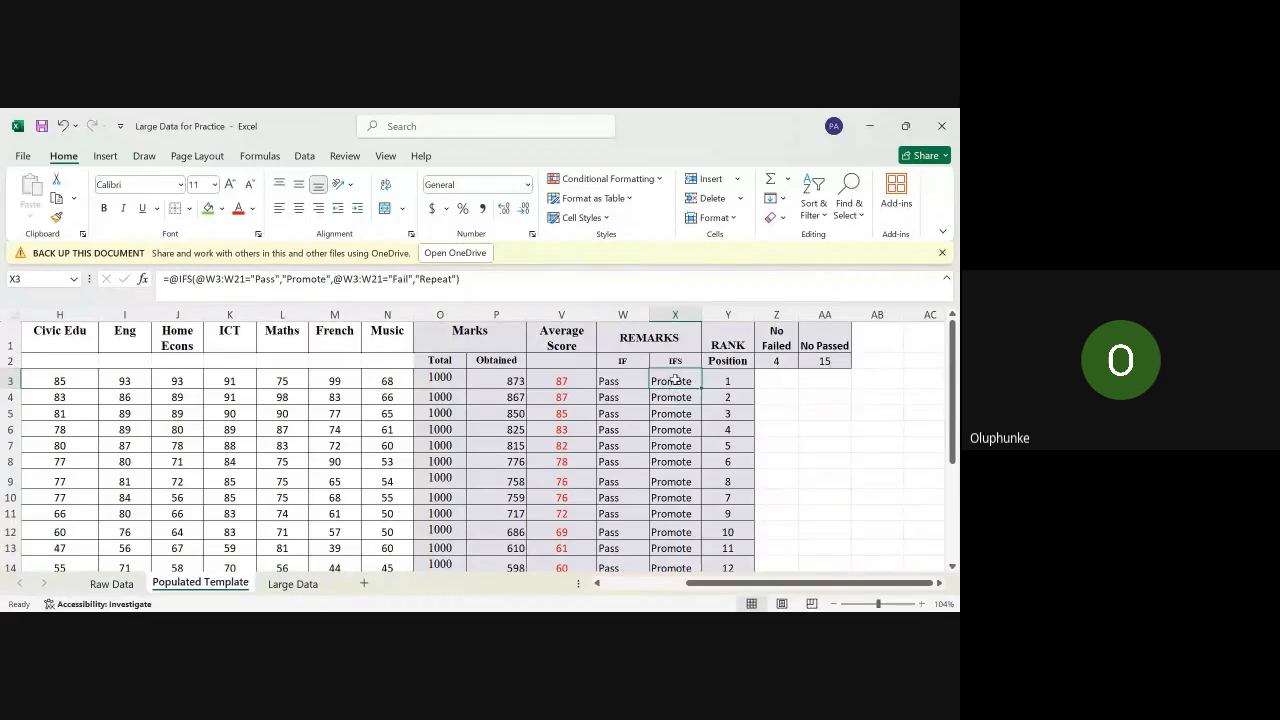
Step: Highlight the cell range referenced by the IFS formula in cell X3 of the Remarks column
double_click(673, 388)
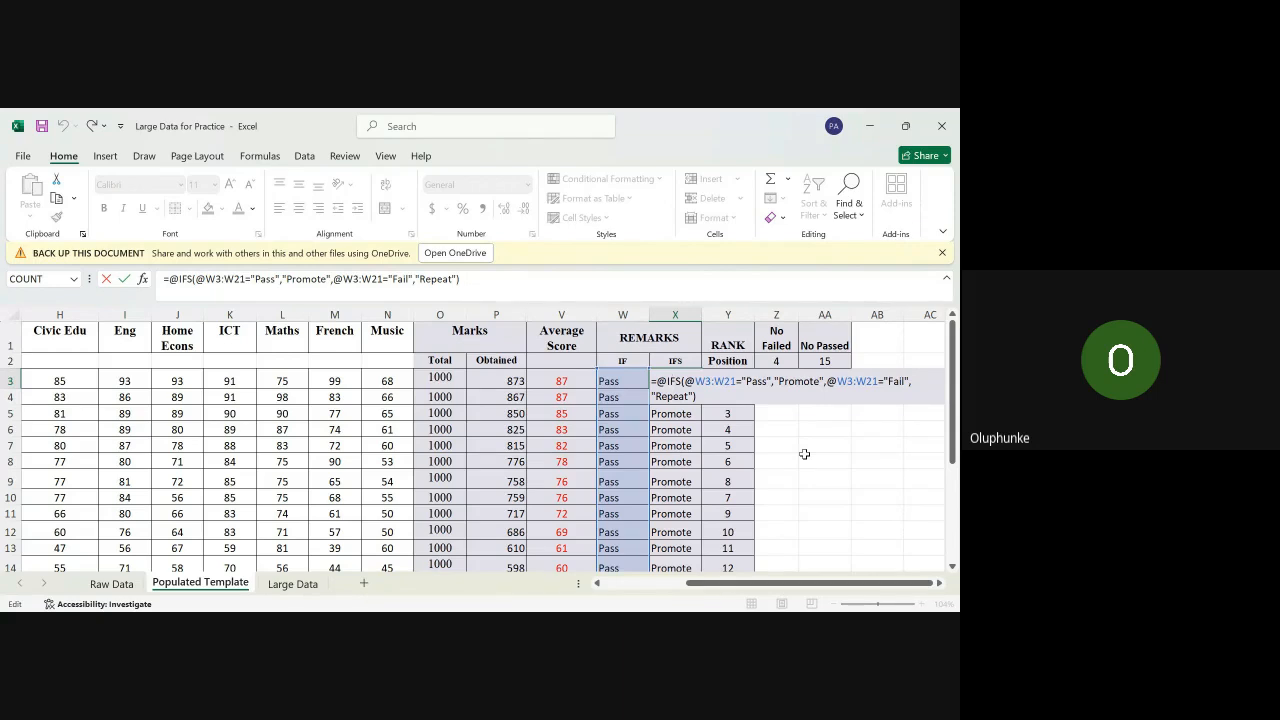
left_click(804, 454)
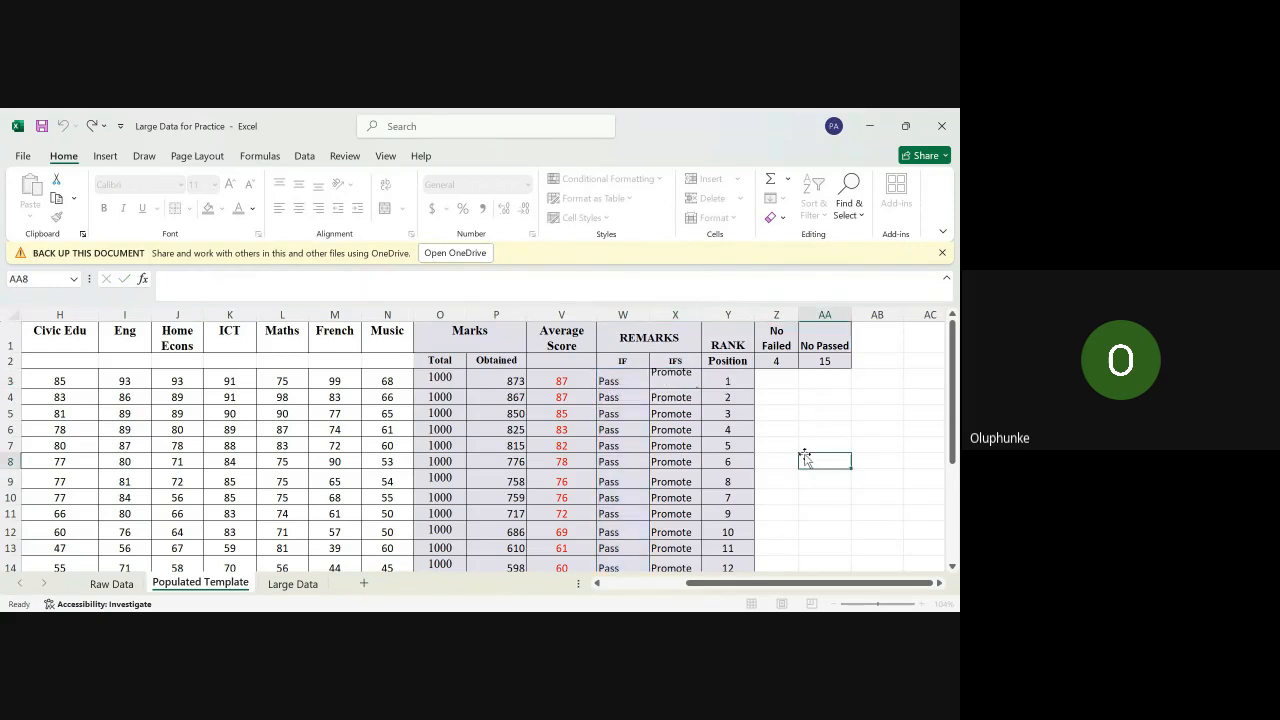
left_click(769, 381)
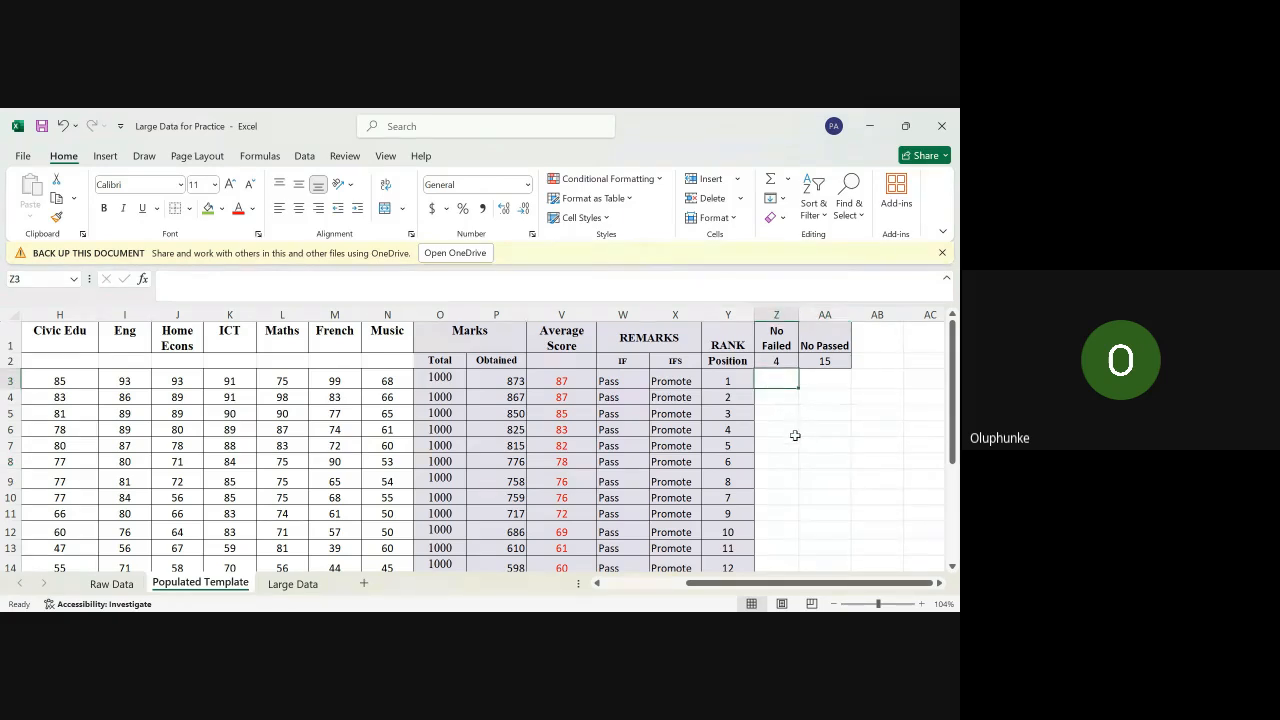
type("=")
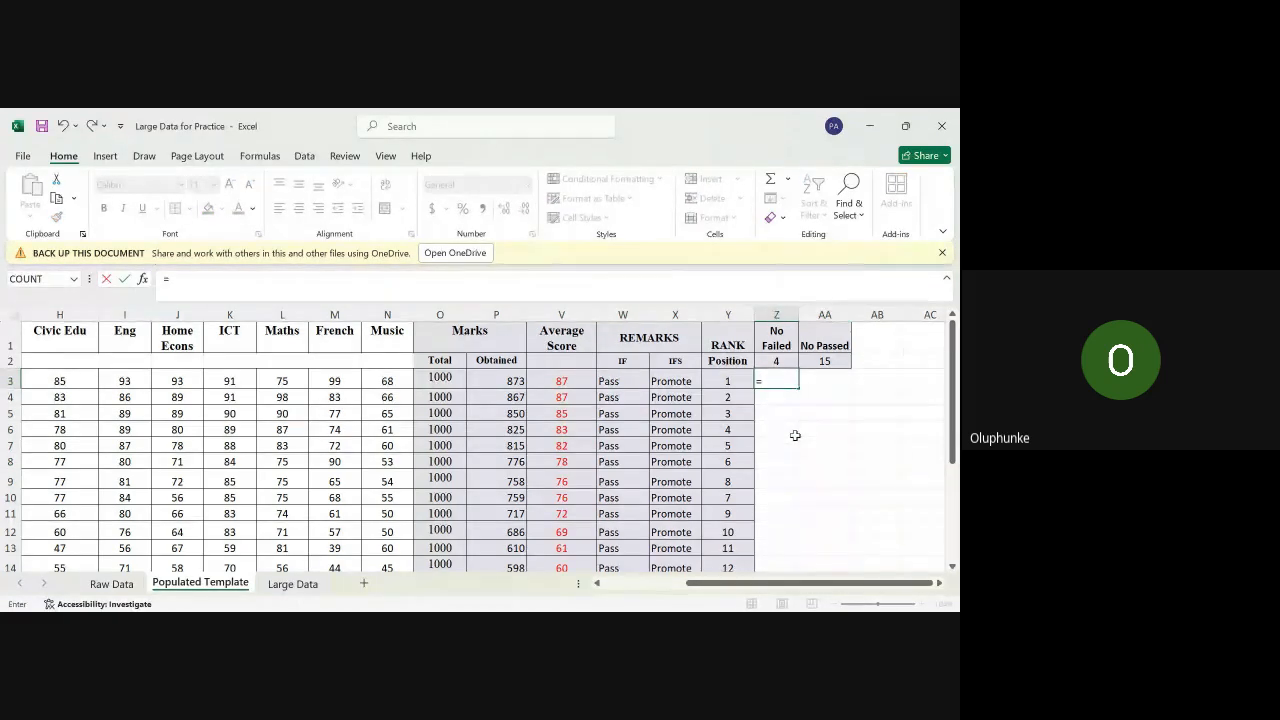
type("ifs(")
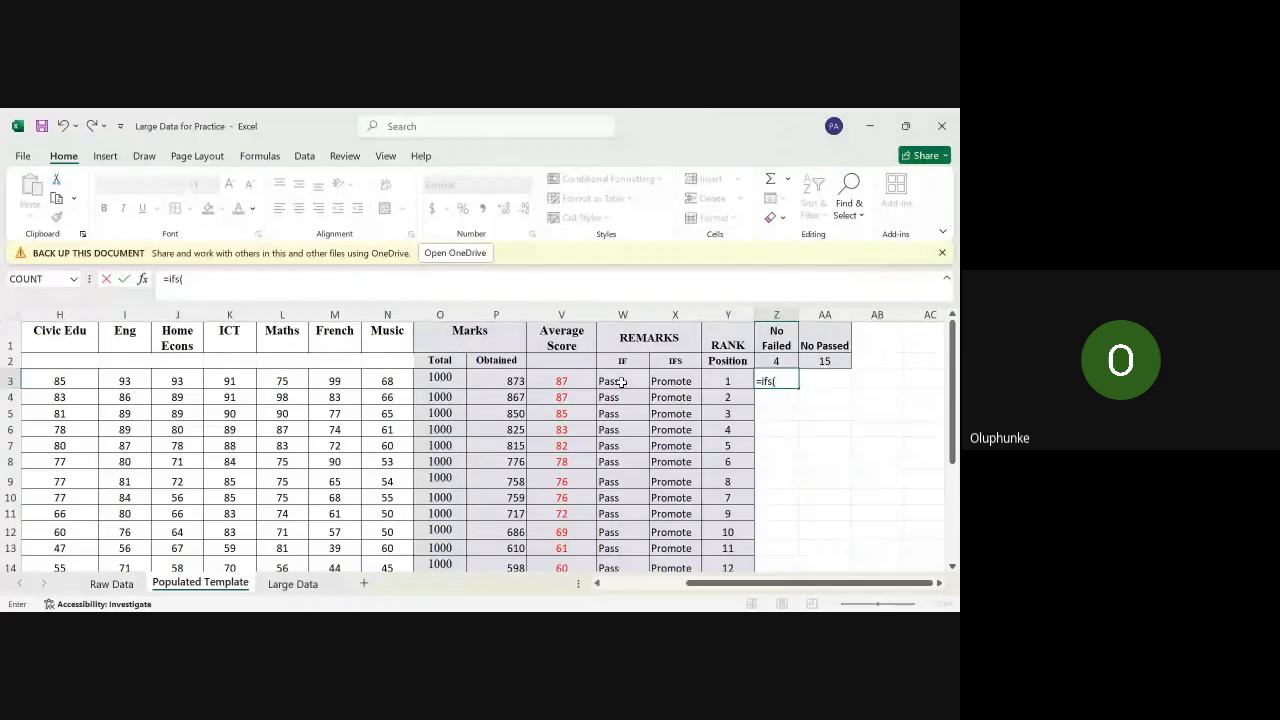
left_click_drag(622, 381, 622, 497)
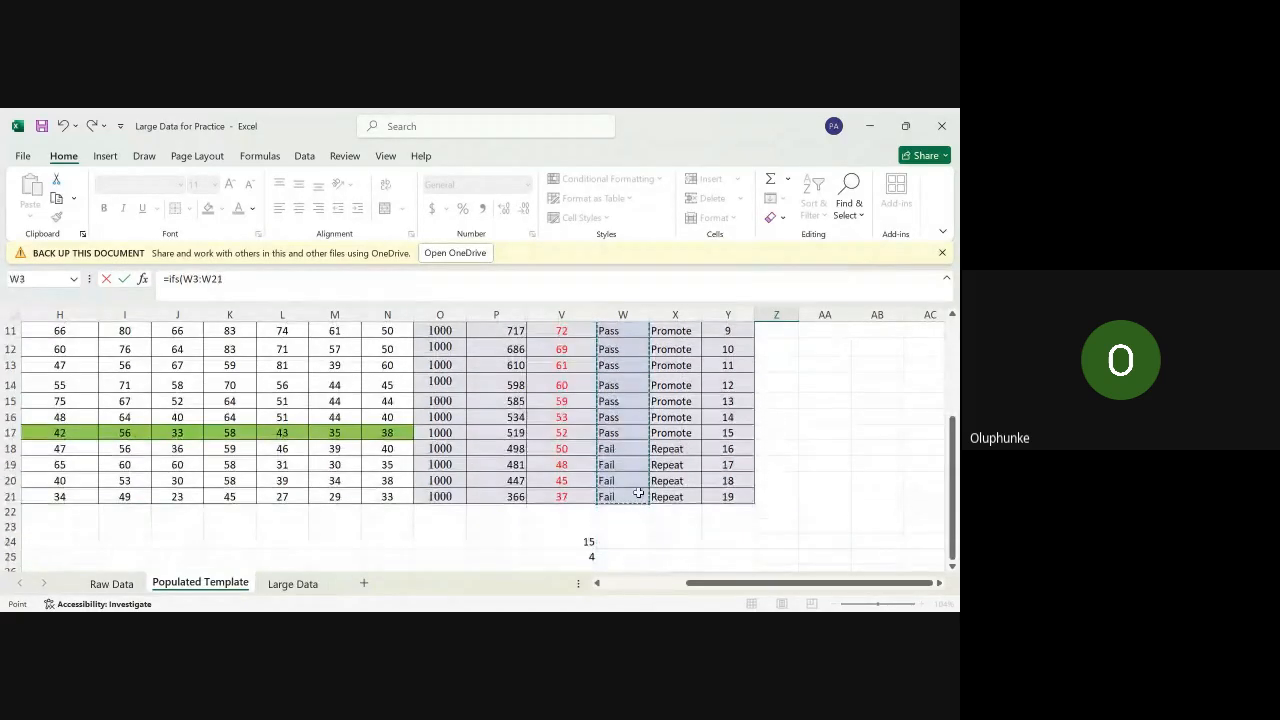
scroll(842, 396, "up", 3)
scroll(842, 396, "up", 1)
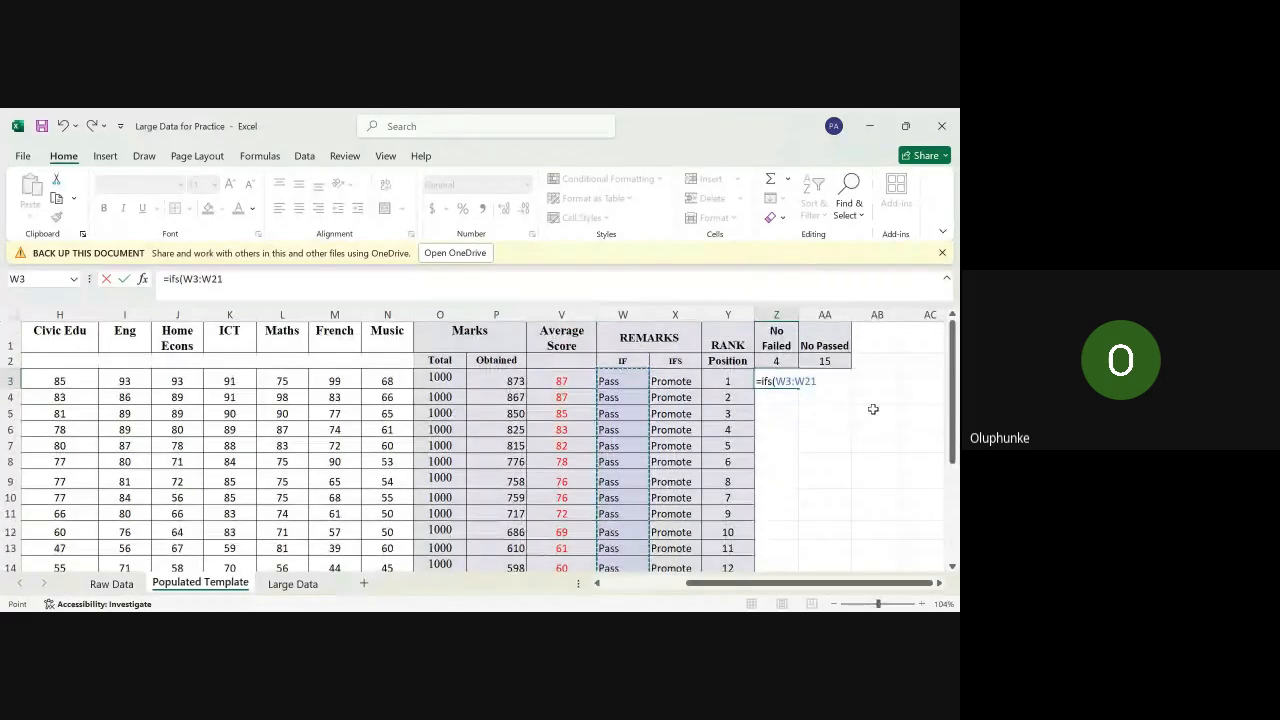
type("=\"")
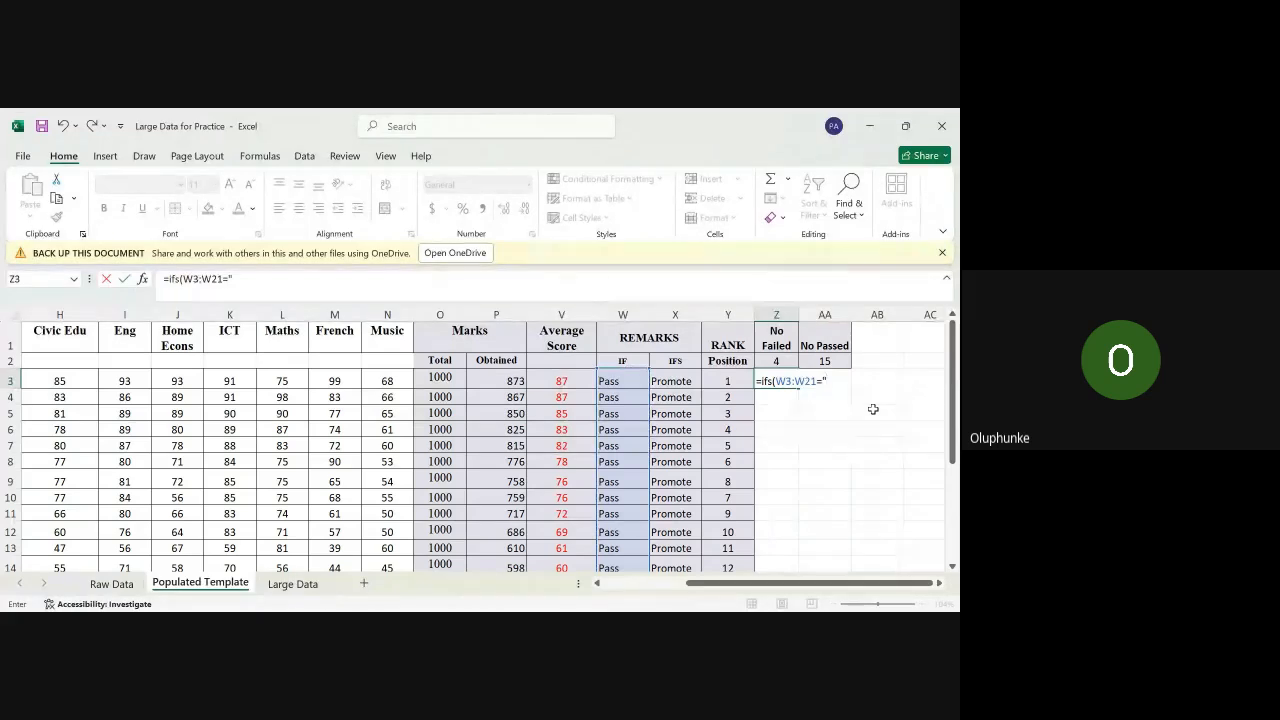
type("pass")
type("\"")
type("promo")
type("te")
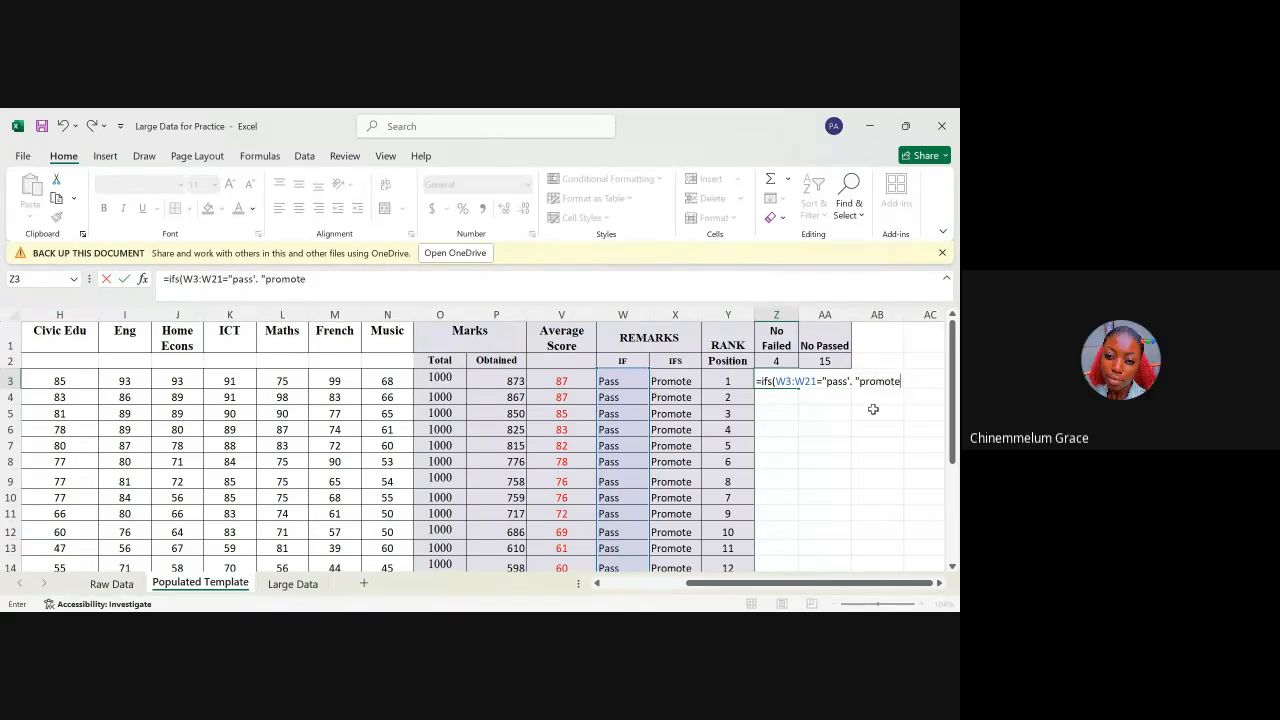
type("\",")
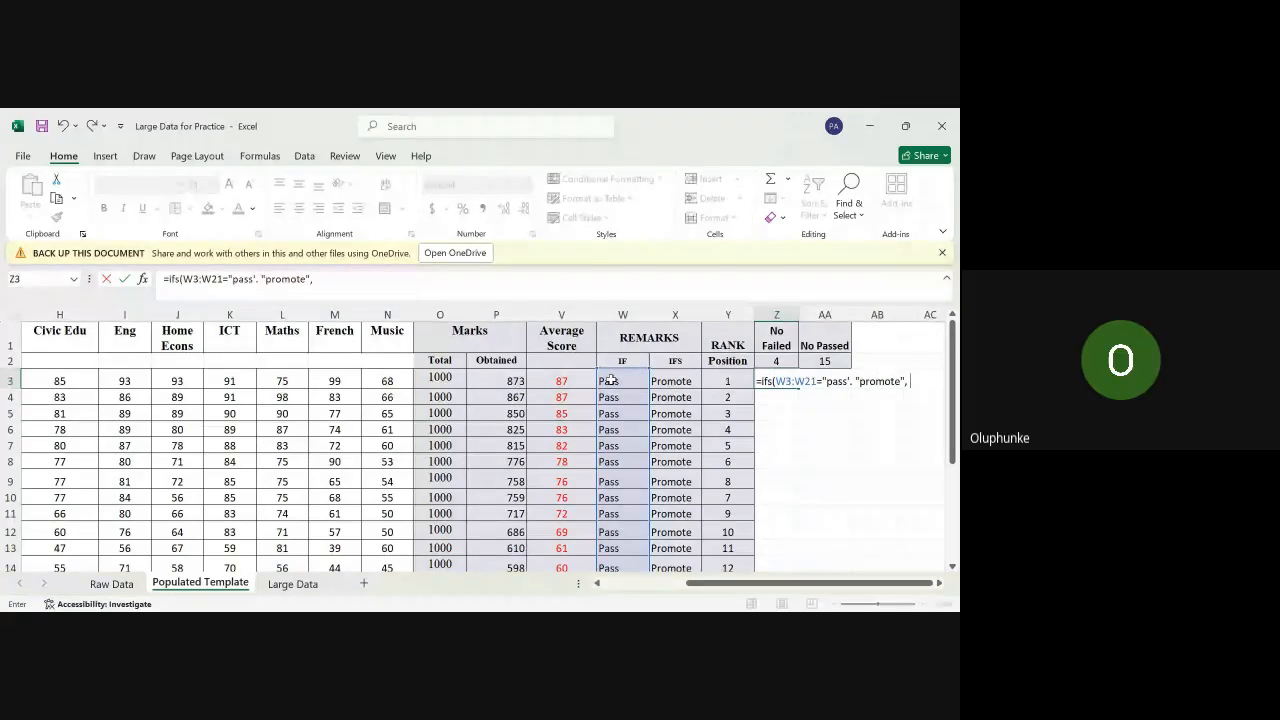
left_click_drag(610, 381, 614, 532)
scroll(865, 412, "up", 3)
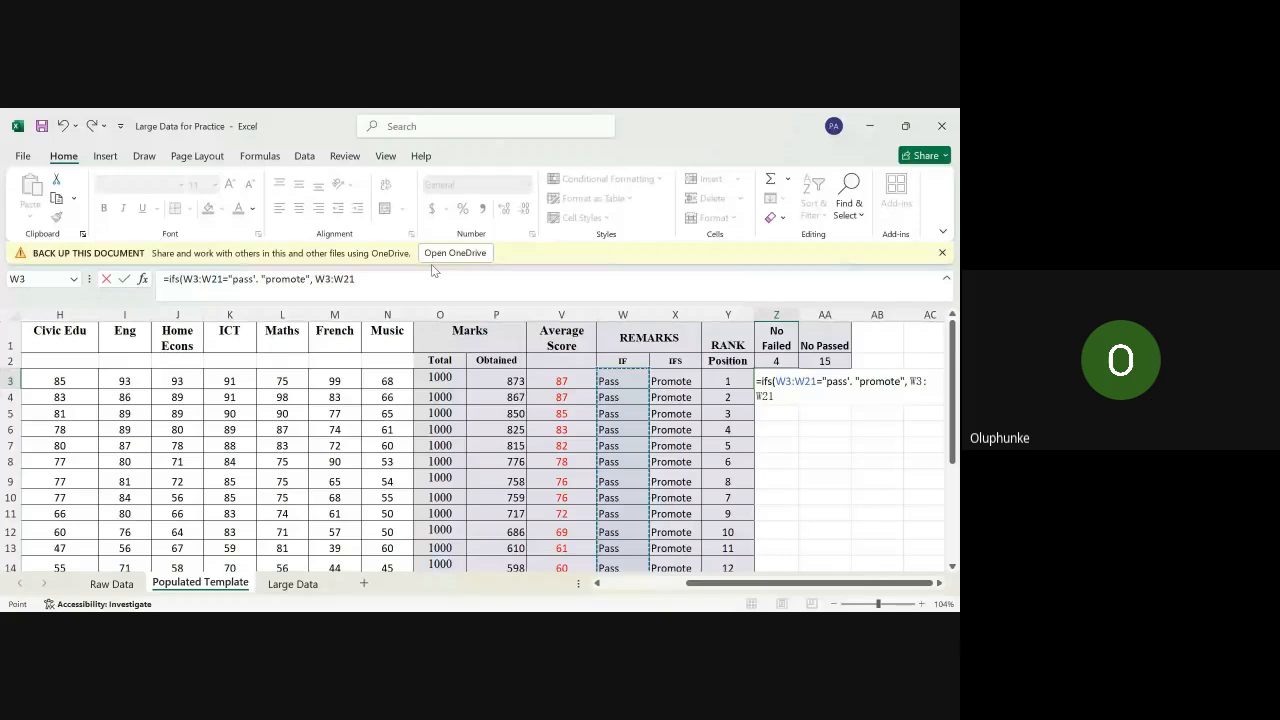
type("=fail")
left_click(812, 403)
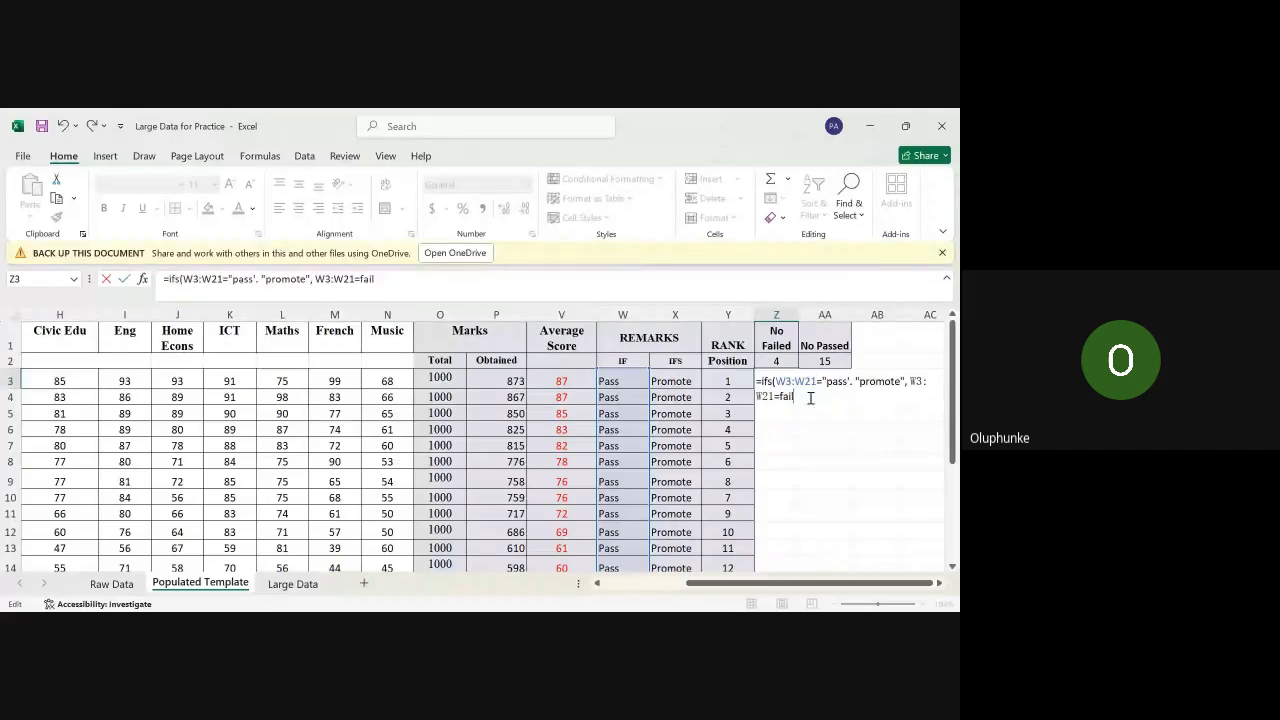
key("BackSpace")
key("BackSpace")
key("BackSpace")
key("BackSpace")
key("BackSpace")
key("BackSpace")
key("BackSpace")
key("BackSpace")
key("BackSpace")
key("BackSpace")
key("BackSpace")
key("BackSpace")
key("BackSpace")
key("BackSpace")
key("BackSpace")
key("BackSpace")
key("BackSpace")
key("BackSpace")
key("BackSpace")
key("BackSpace")
key("BackSpace")
key("BackSpace")
key("BackSpace")
key("BackSpace")
key("BackSpace")
key("BackSpace")
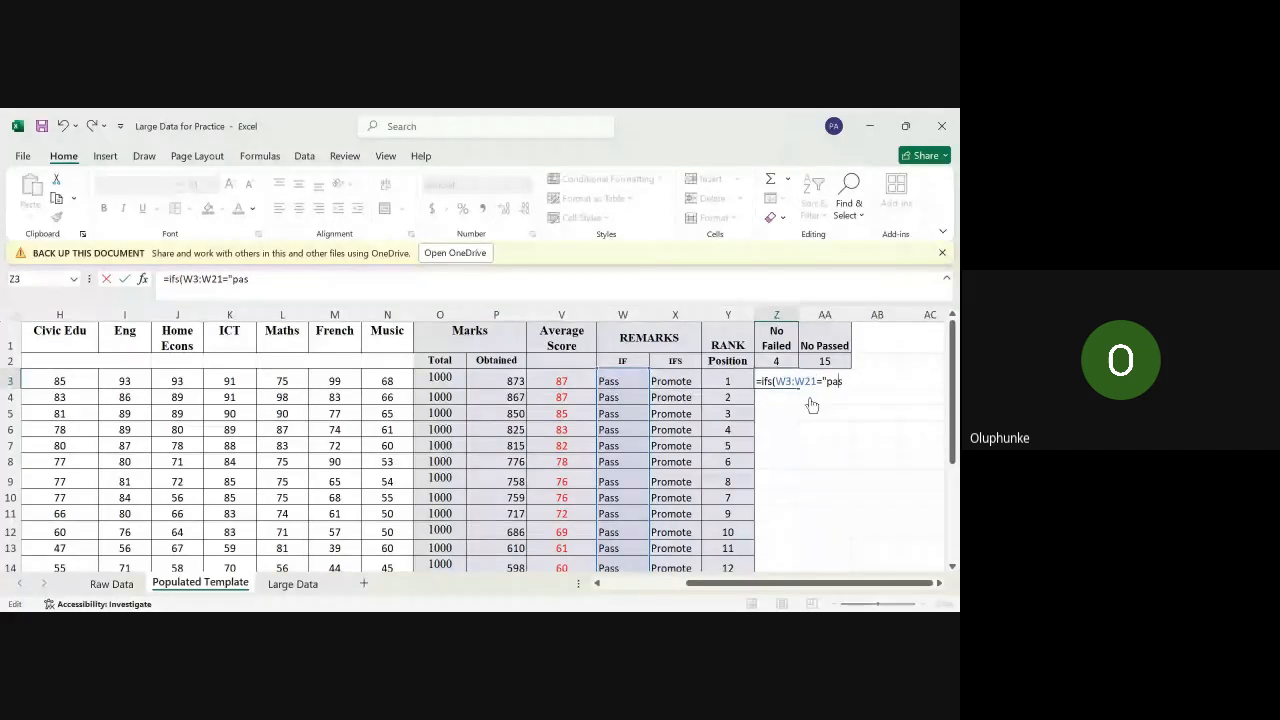
key("BackSpace")
key("BackSpace")
key("BackSpace")
key("BackSpace")
key("BackSpace")
key("BackSpace")
key("BackSpace")
key("BackSpace")
key("BackSpace")
key("BackSpace")
key("BackSpace")
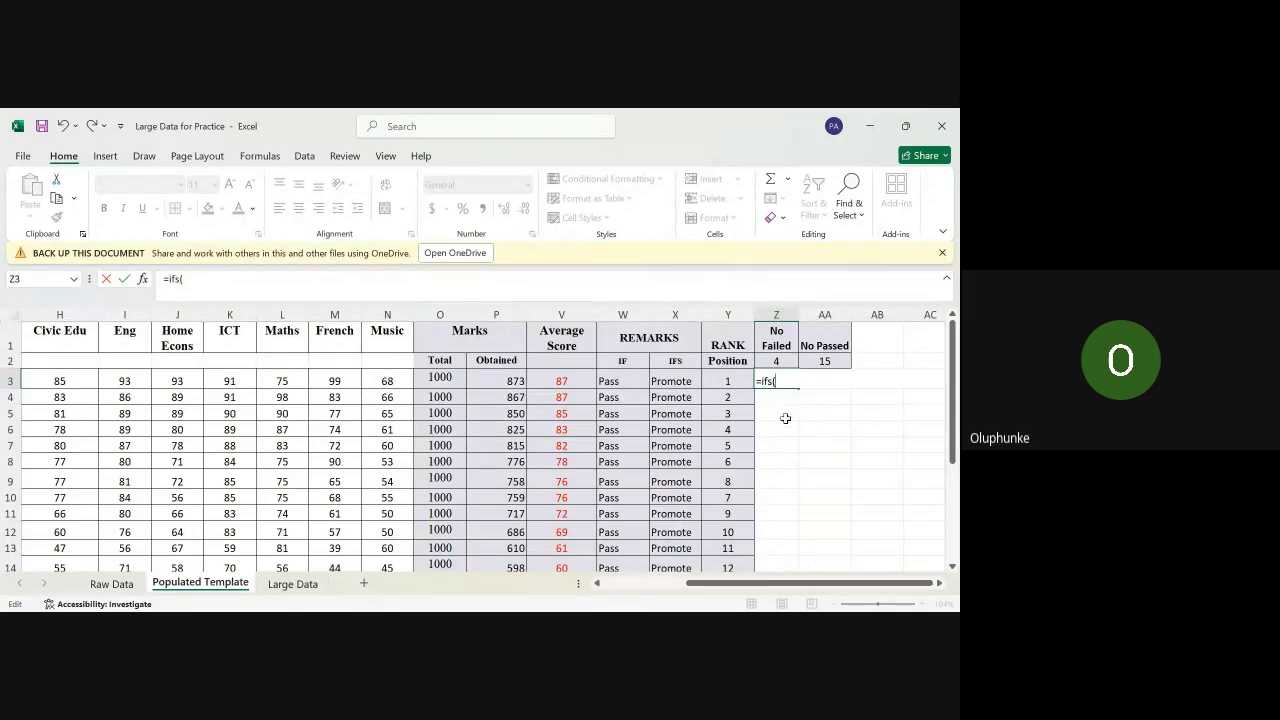
left_click(672, 383)
left_click_drag(672, 383, 676, 514)
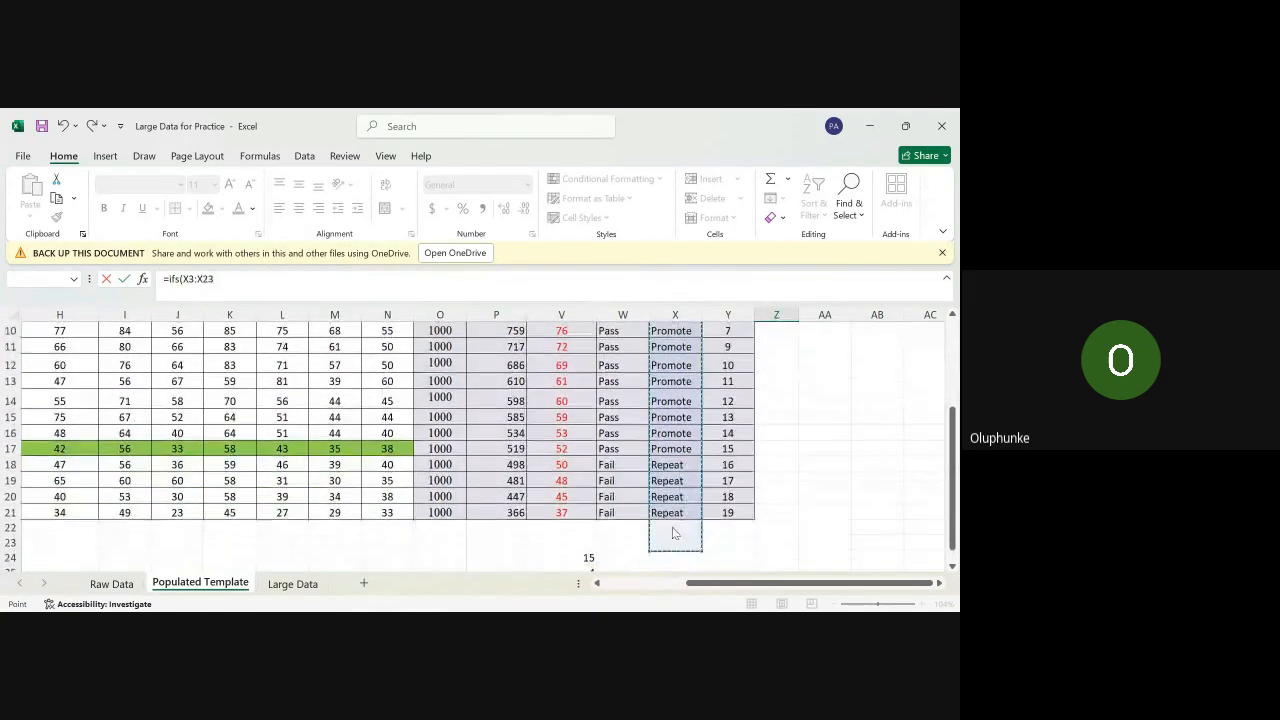
type("=")
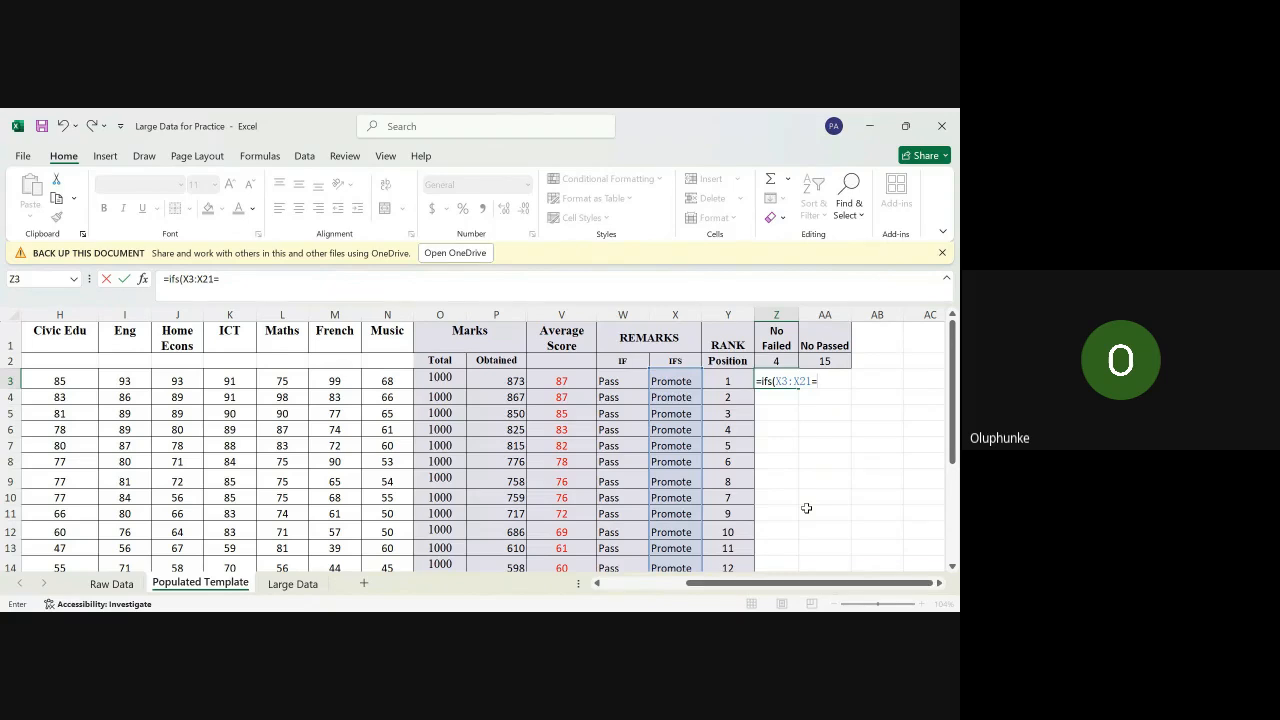
type("pass\"")
left_click(776, 381)
type("\"")
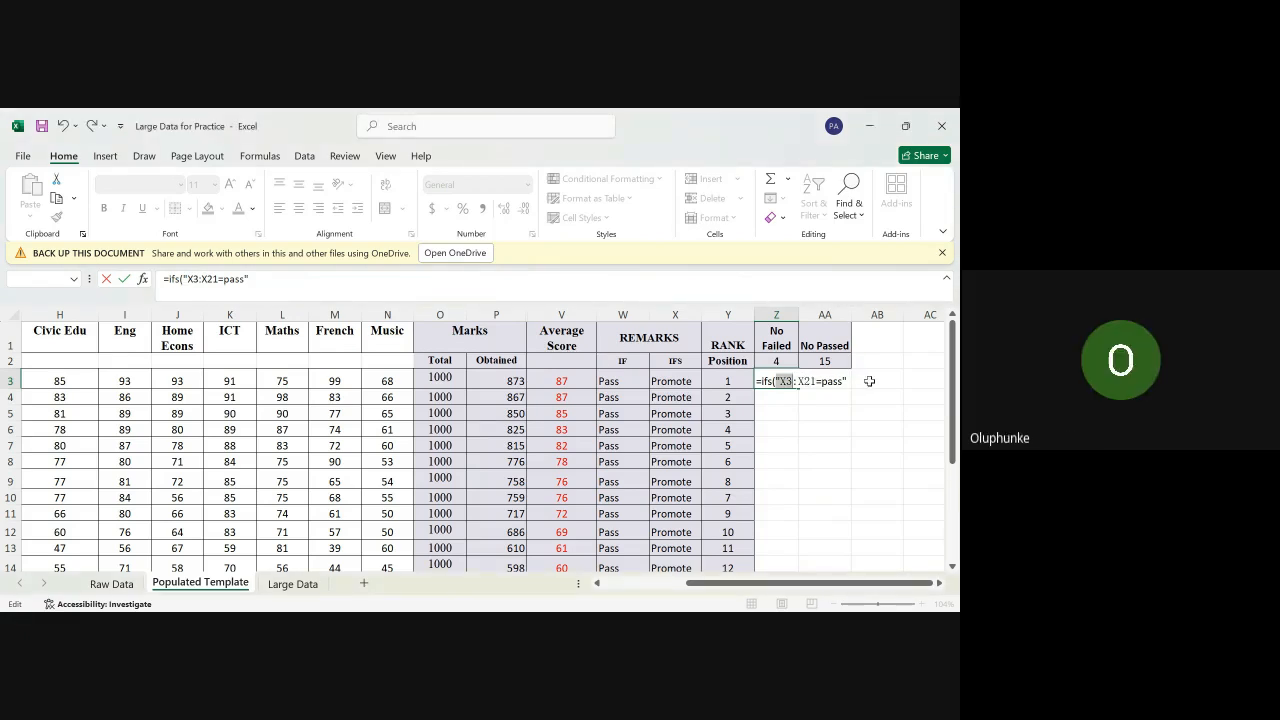
key("BackSpace")
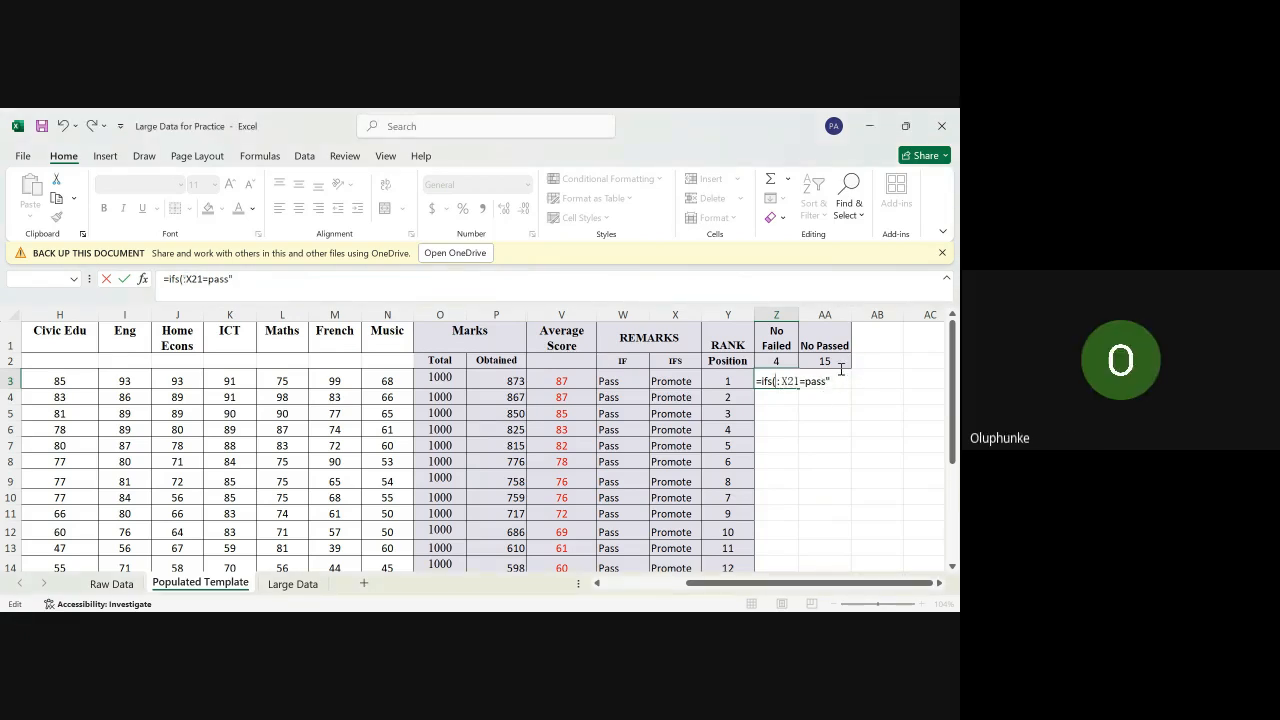
key("BackSpace")
key("BackSpace")
key("BackSpace")
key("BackSpace")
key("BackSpace")
key("BackSpace")
key("BackSpace")
key("BackSpace")
key("BackSpace")
key("BackSpace")
key("BackSpace")
key("BackSpace")
key("BackSpace")
key("BackSpace")
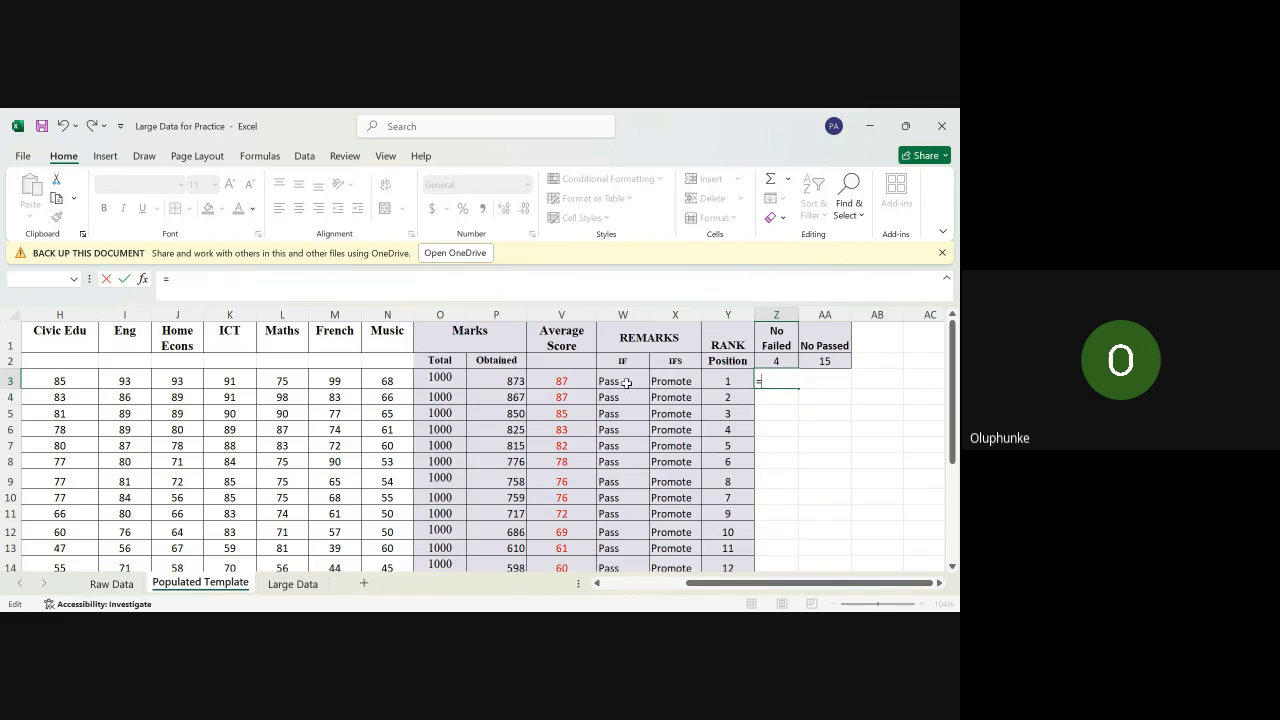
left_click(682, 374)
key("Escape")
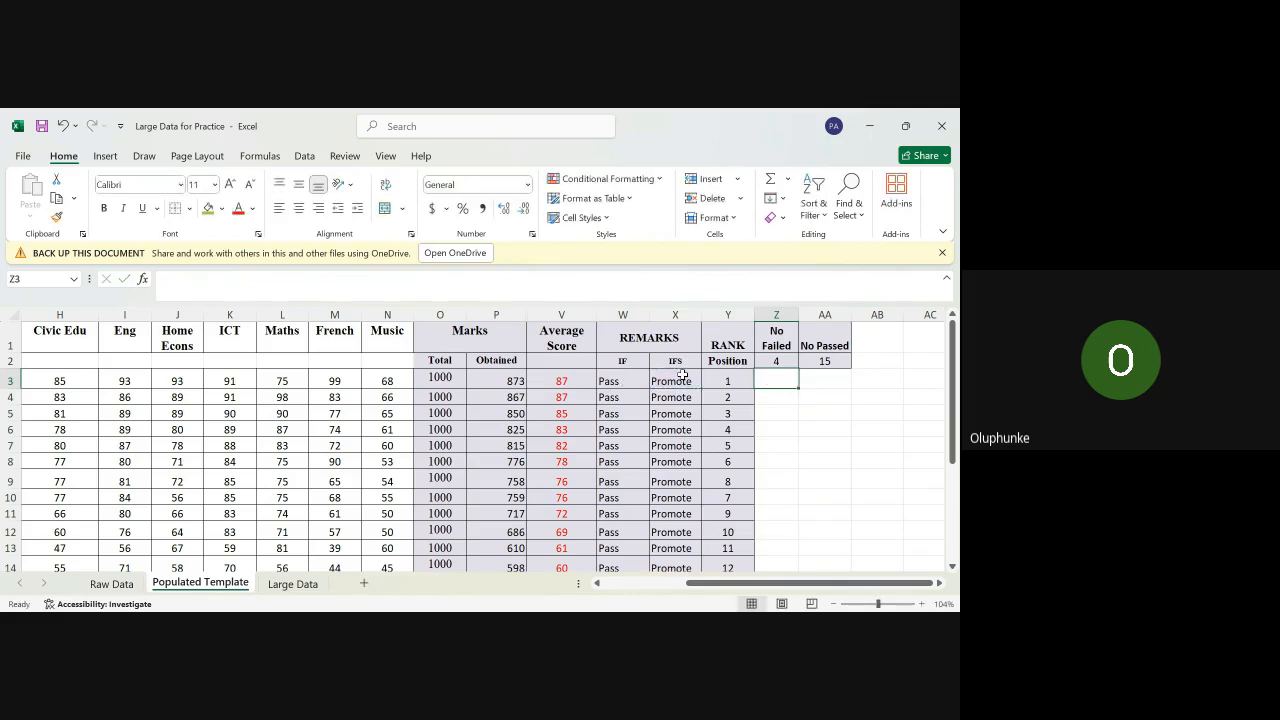
Step: Check the IFS formula in X3 and begin an IFS formula in Z3 returning "Promote" where W3:W21 equals "pass"
left_click(680, 381)
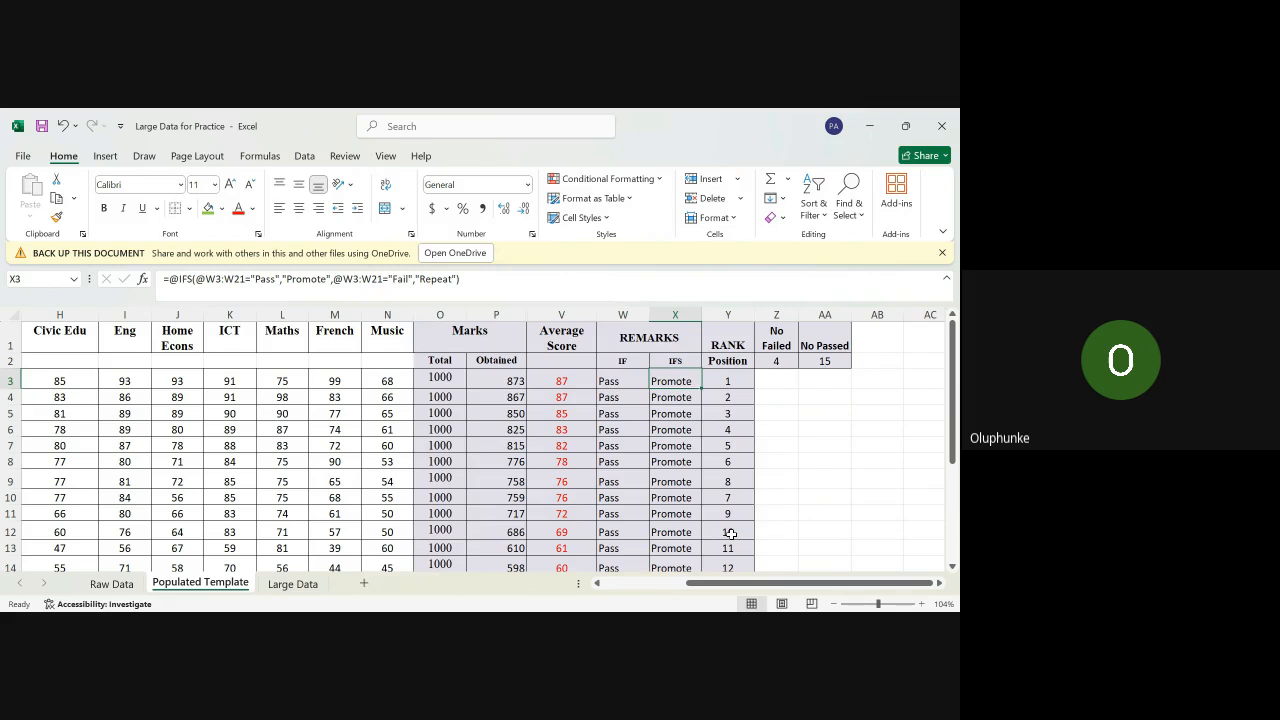
left_click(782, 378)
type("=")
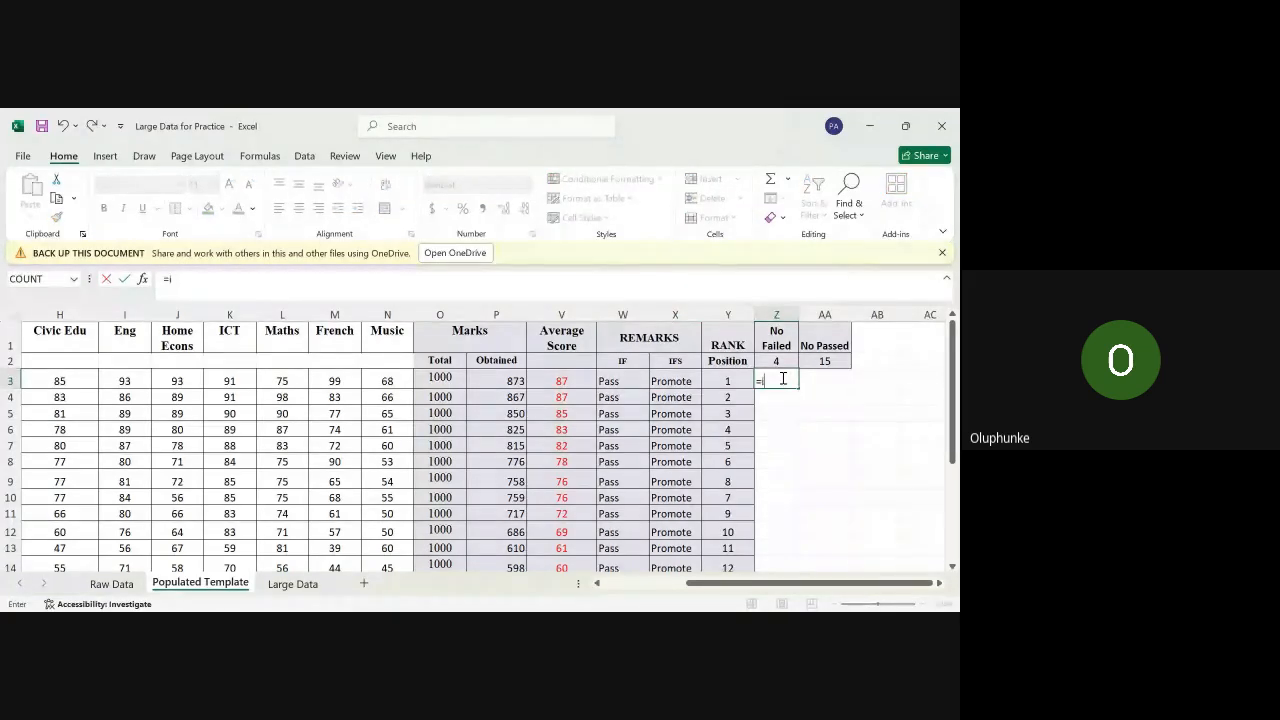
type("ifs(")
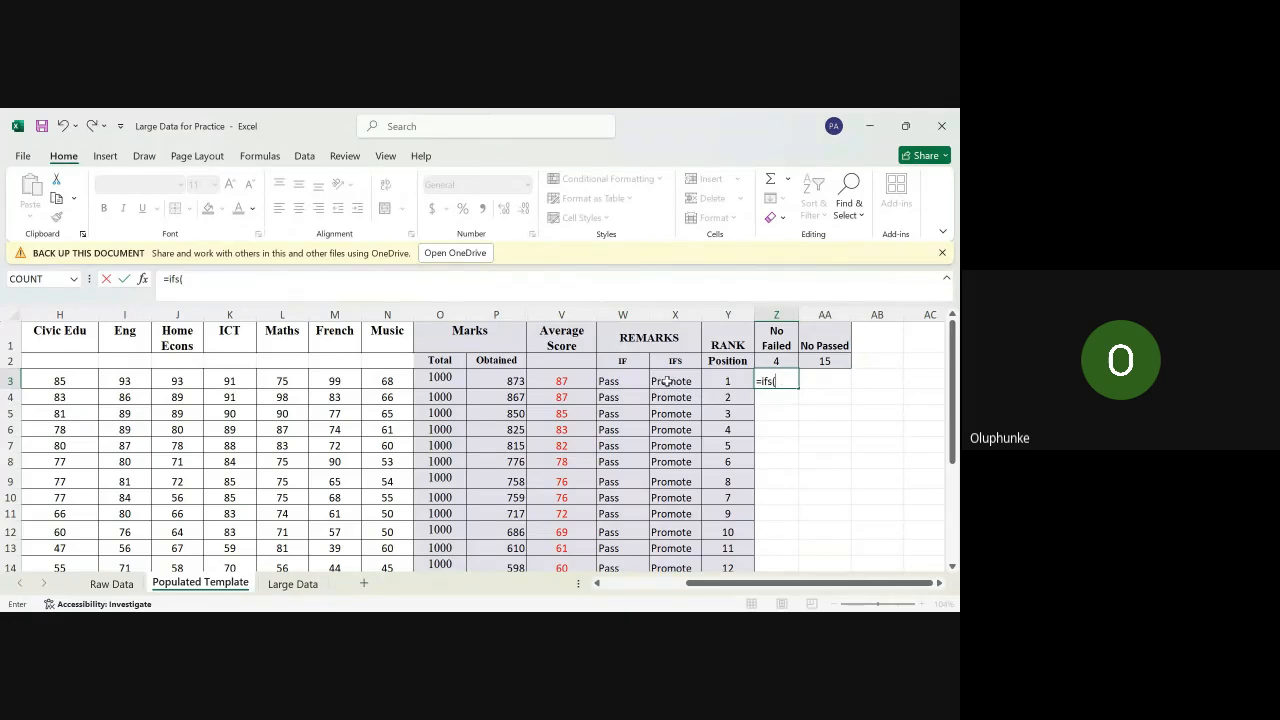
left_click_drag(622, 381, 623, 561)
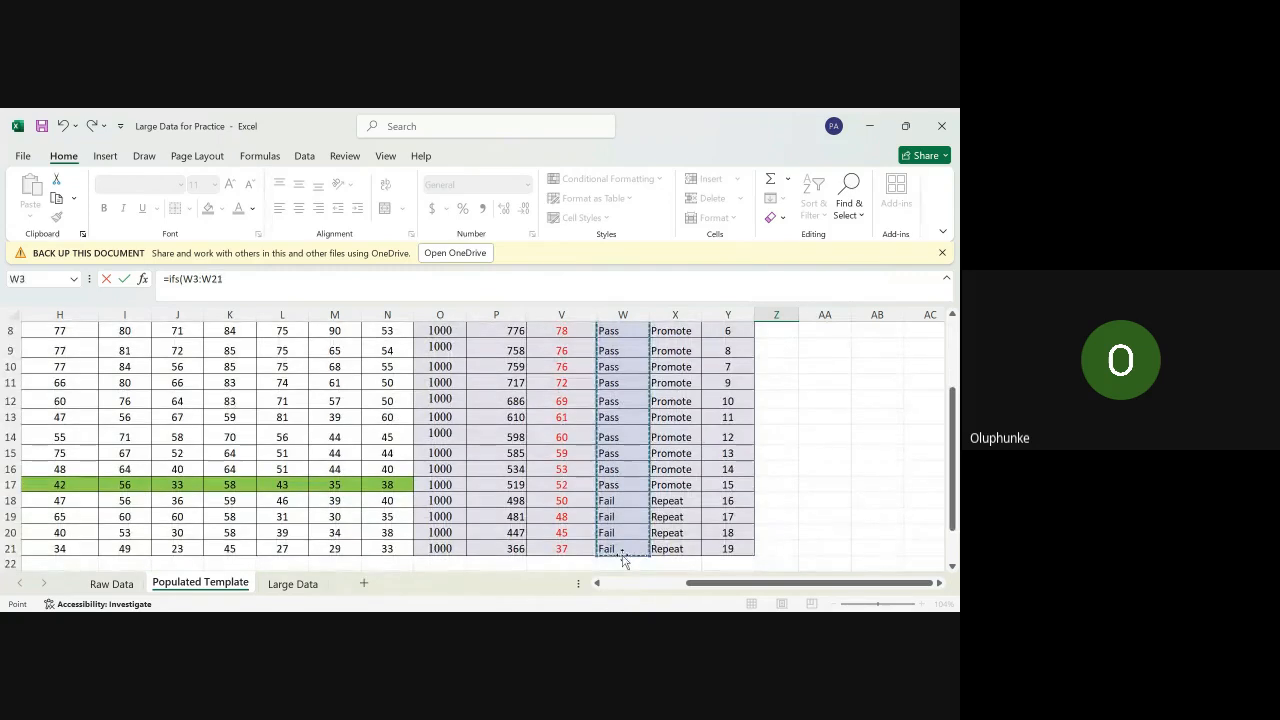
type("=")
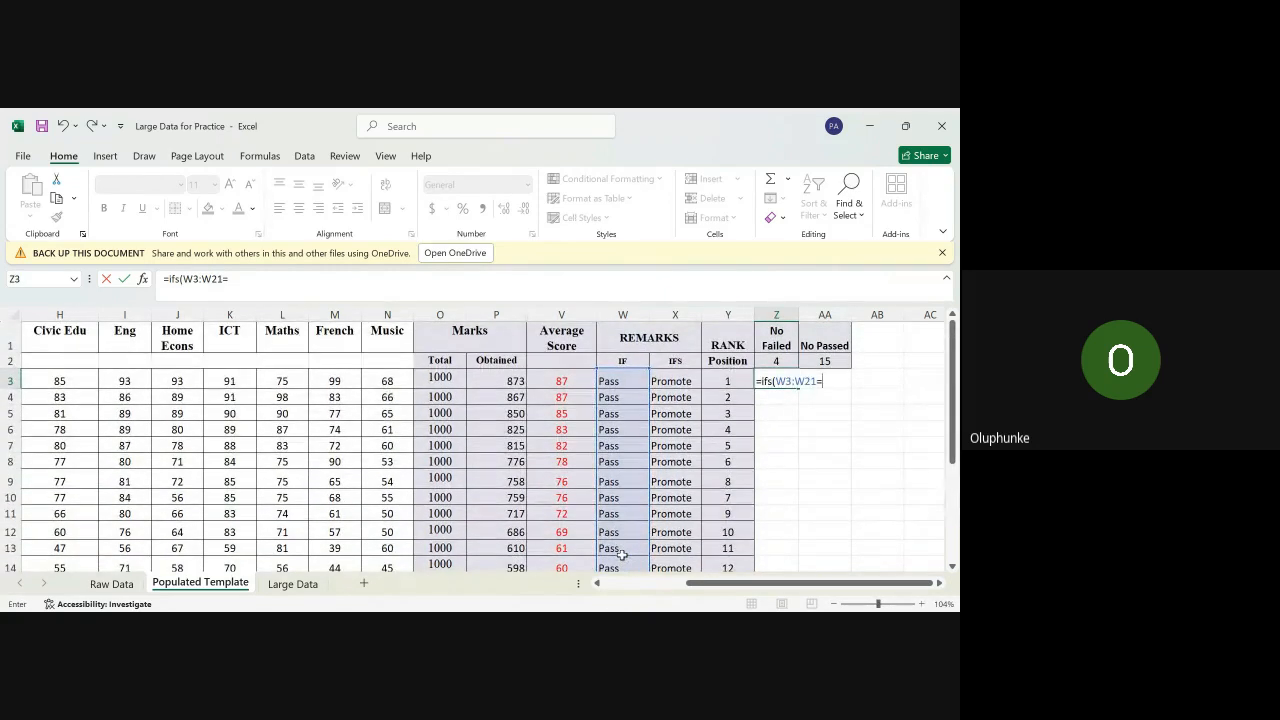
type("\"pass")
type("\", \"Promote")
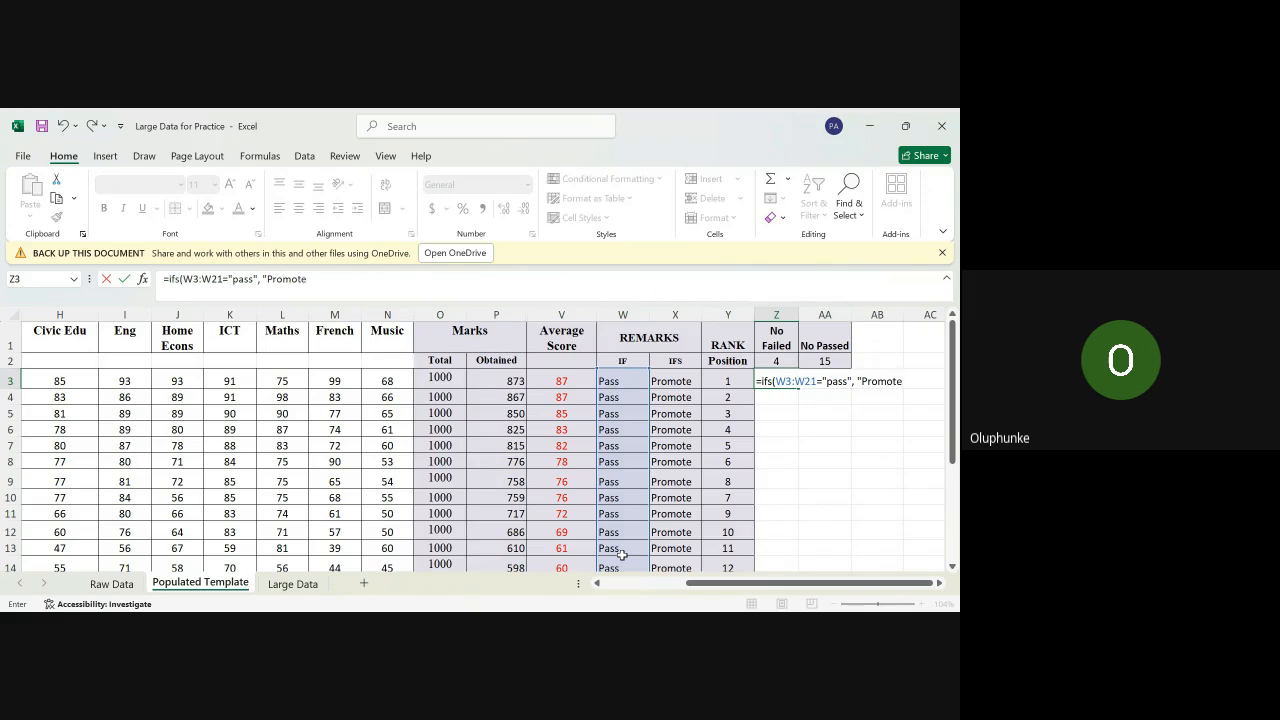
type("\"")
type(",")
Step: Complete the IFS formula in Z3 with a second condition returning "repeat" where W3:W21 equals "fail", and review the entered formula
left_click(621, 382)
left_click_drag(621, 382, 622, 533)
scroll(851, 418, "up", 3)
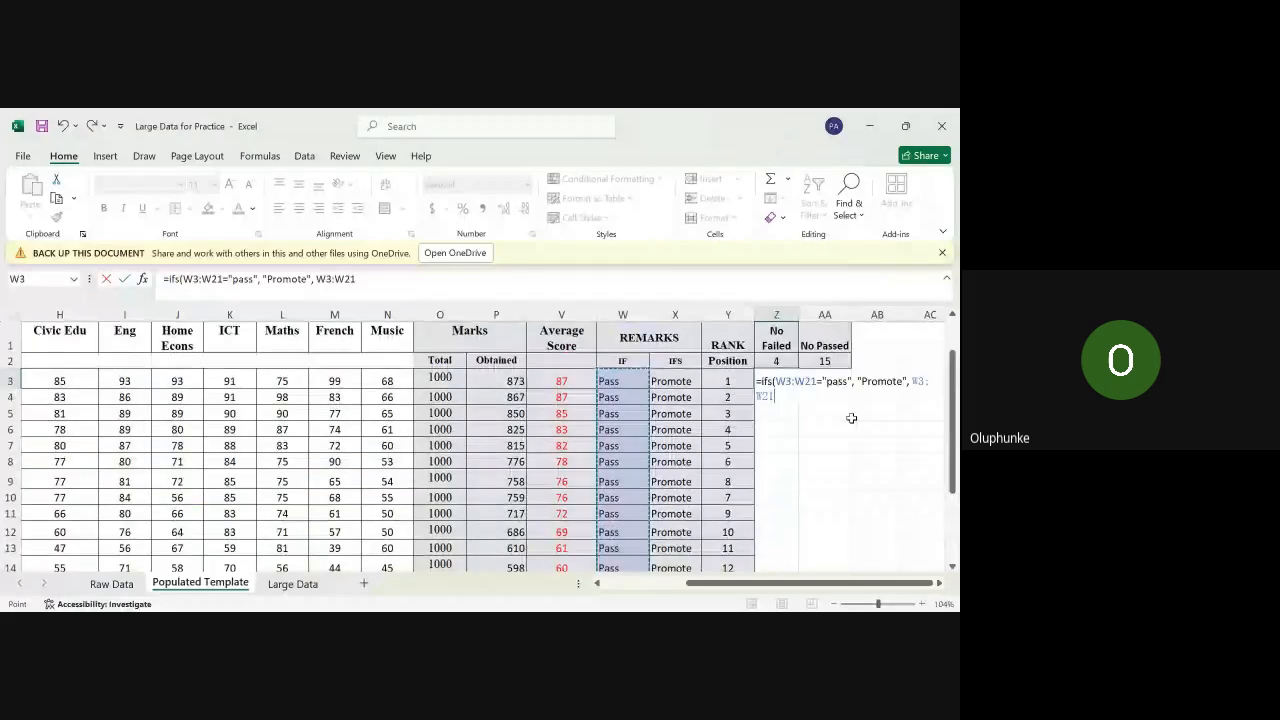
type("=")
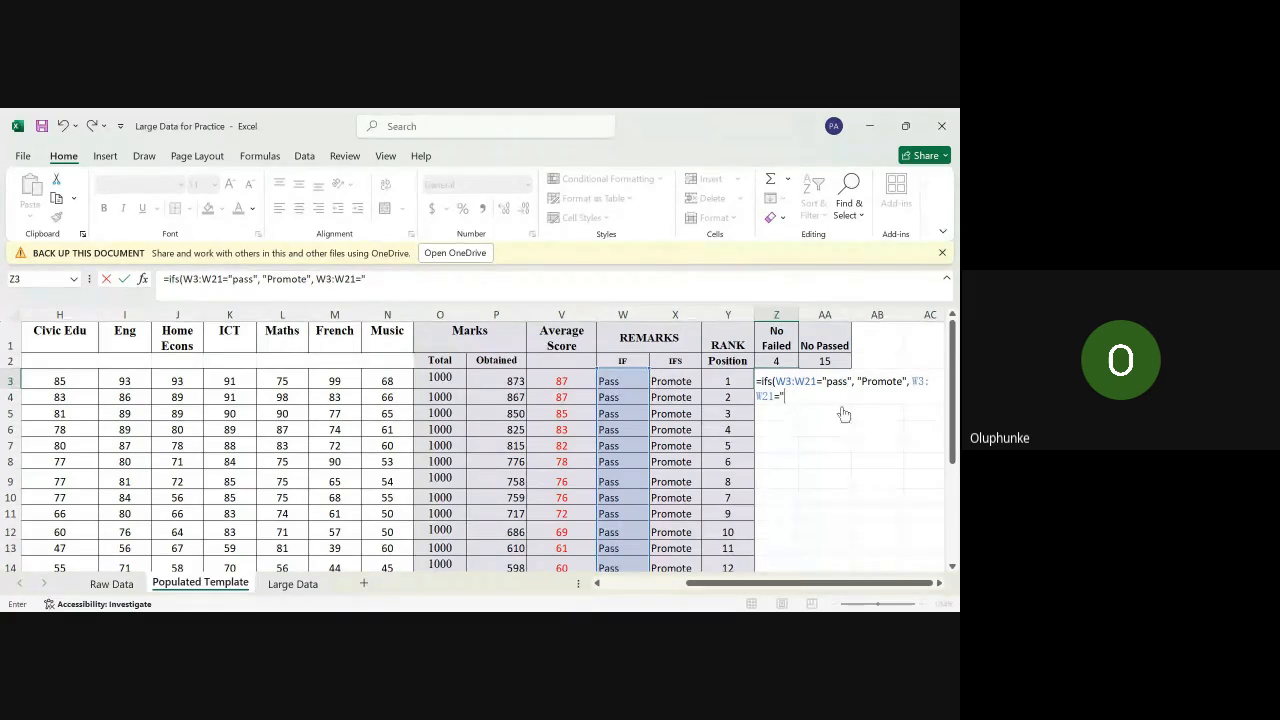
type("\"fail\"")
type(", \"rep")
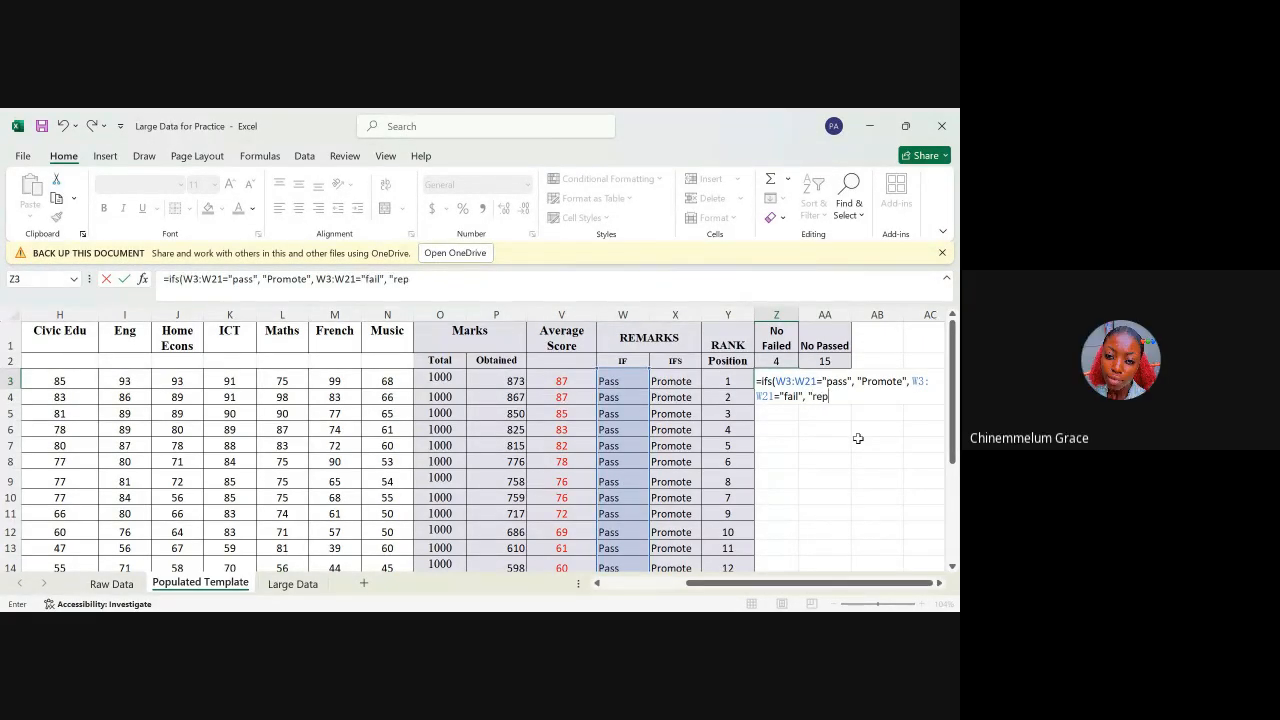
type("eat\"")
key("Return")
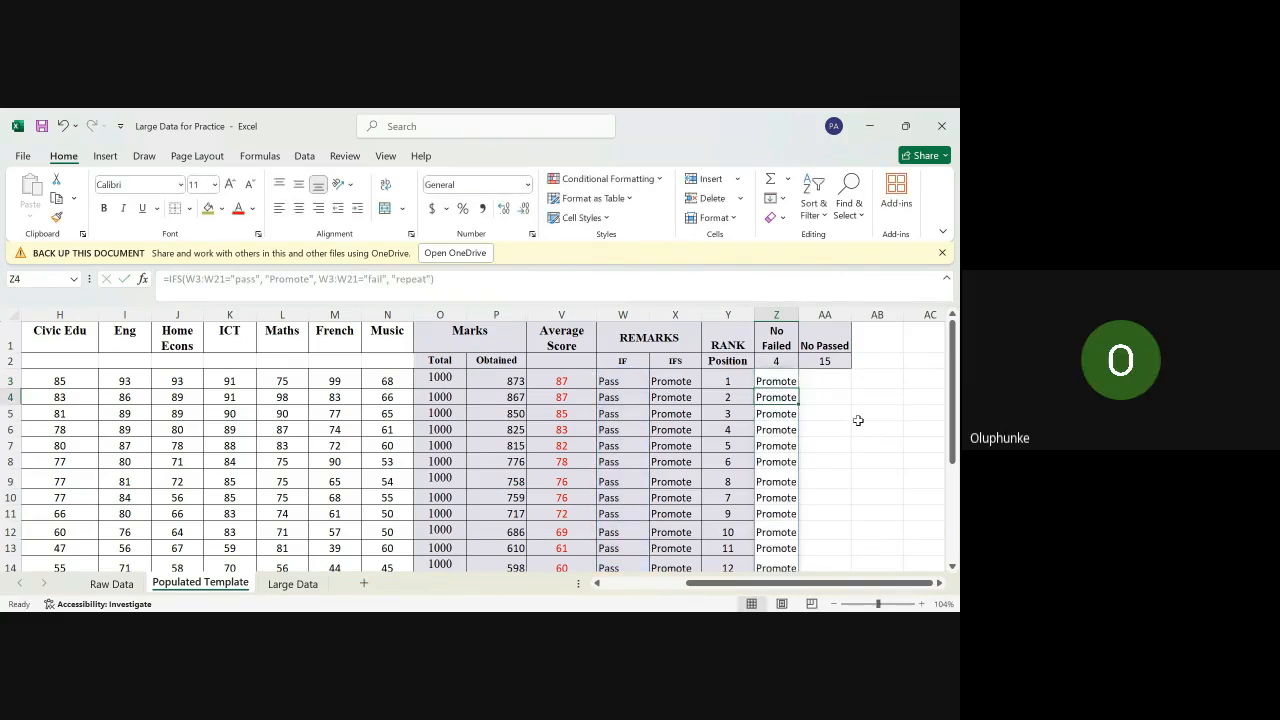
left_click(788, 377)
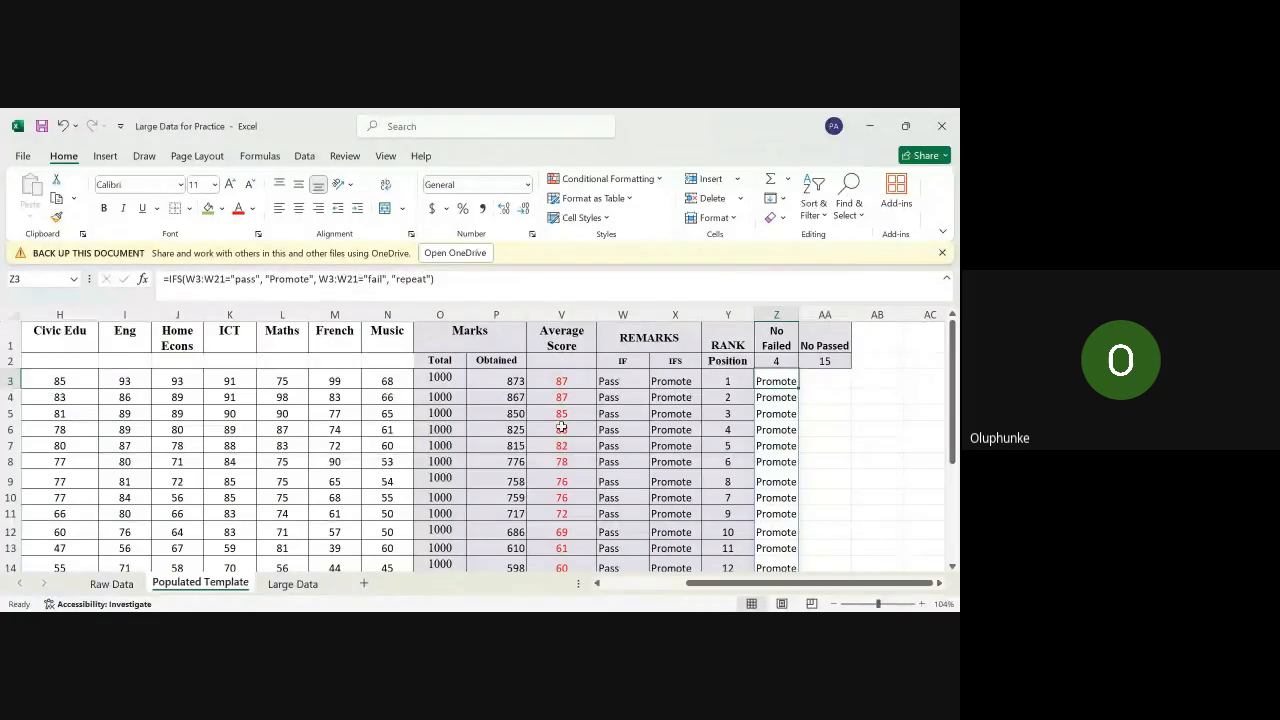
left_click(838, 456)
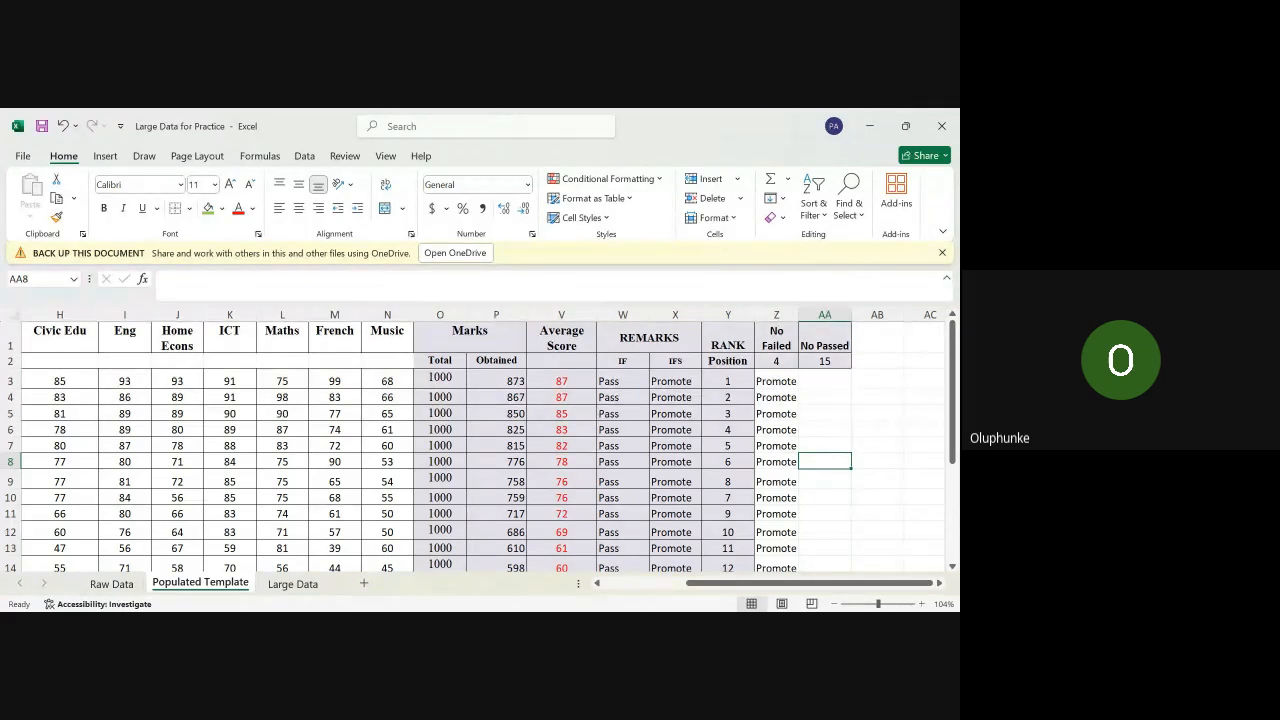
Step: Examine the COUNTIF formulas in N4:N6 on the Large Data sheet and browse the table's records
left_click(294, 584)
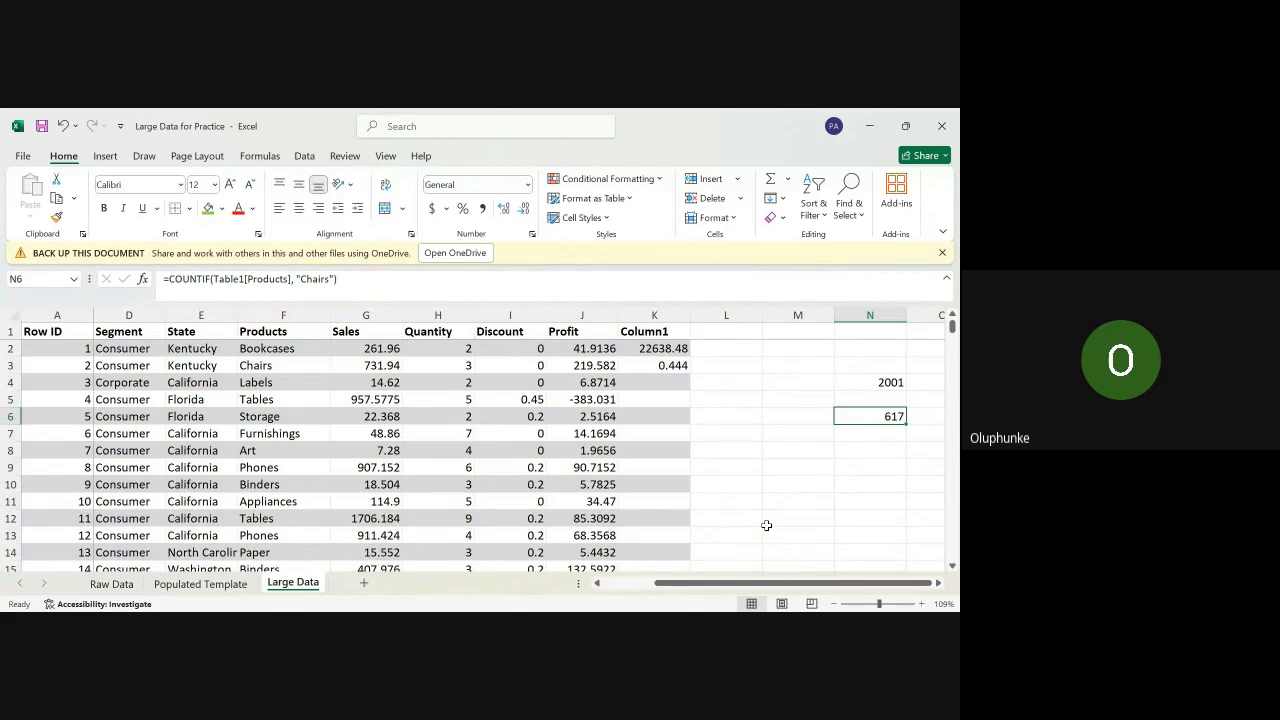
left_click_drag(886, 386, 881, 419)
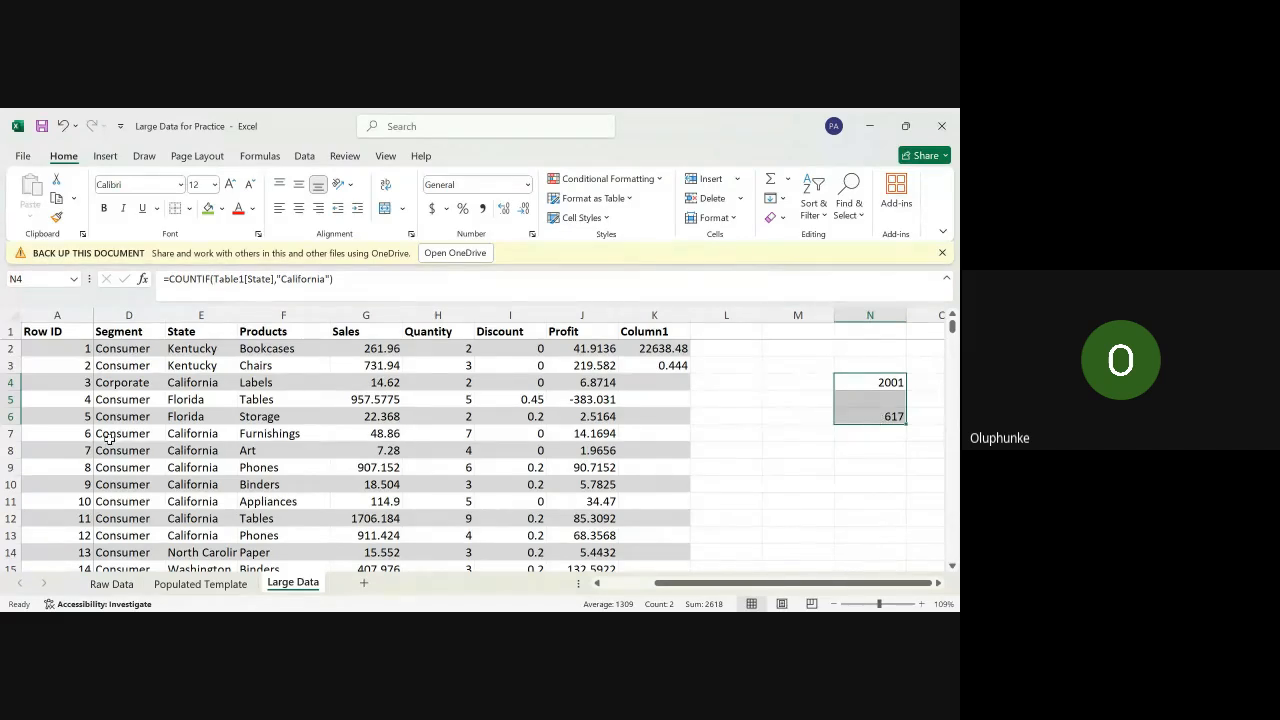
scroll(130, 448, "left", 2)
scroll(130, 448, "left", 2)
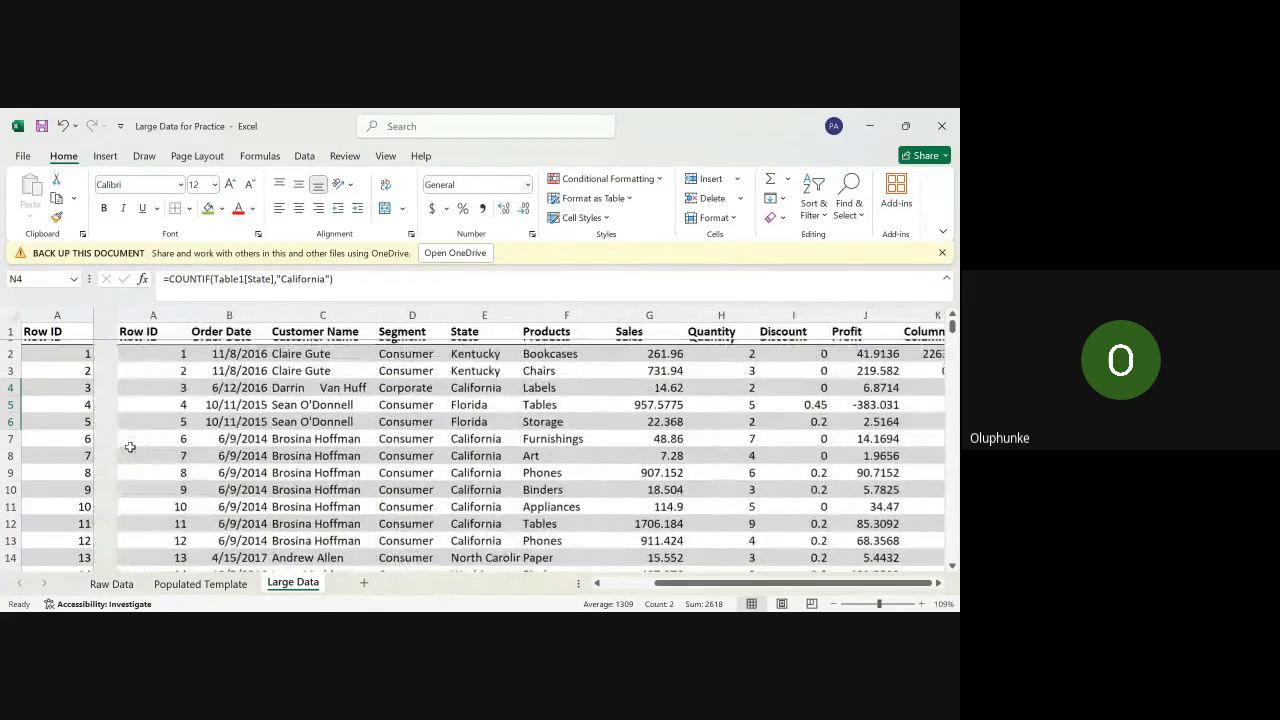
scroll(357, 389, "up", 2)
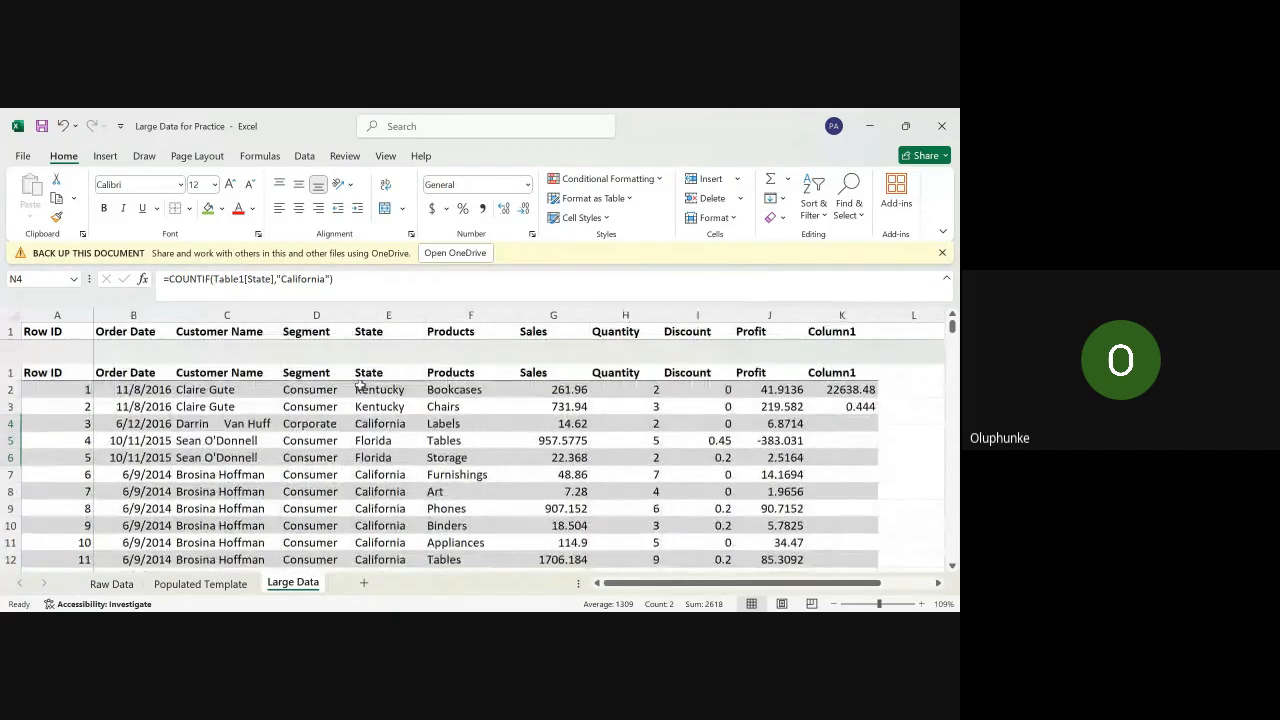
scroll(357, 389, "down", 20)
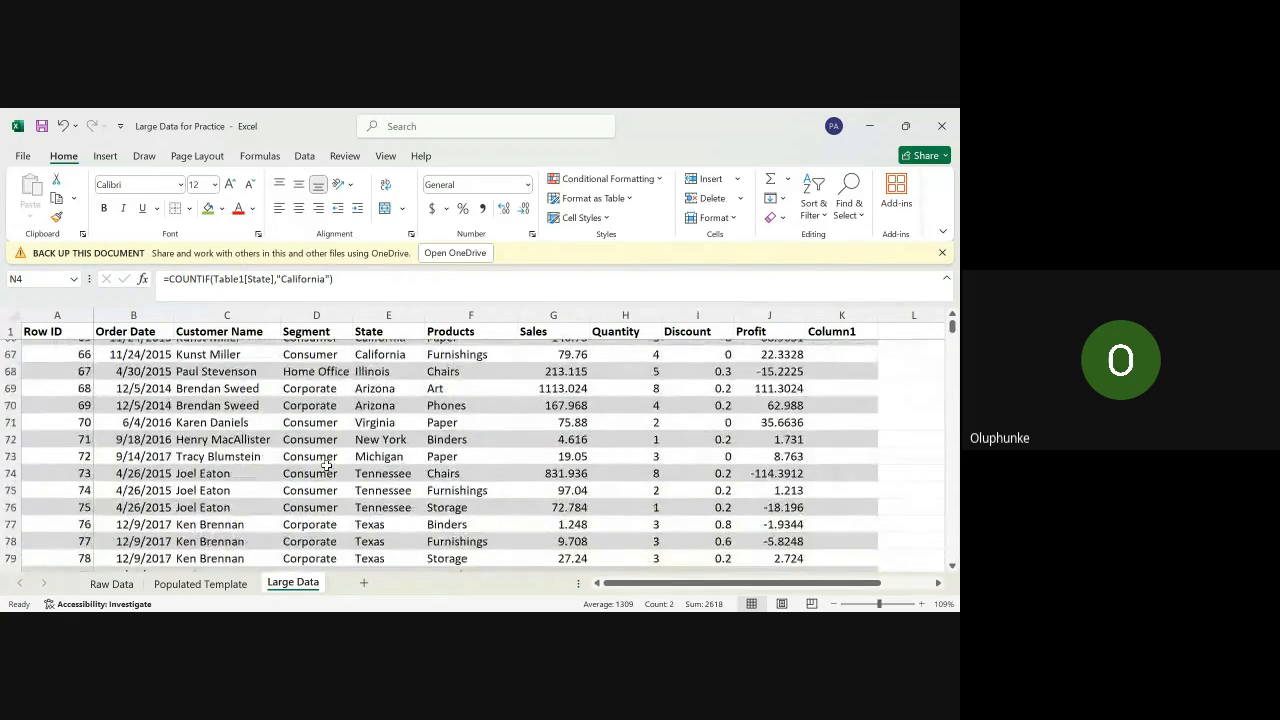
scroll(326, 466, "down", 20)
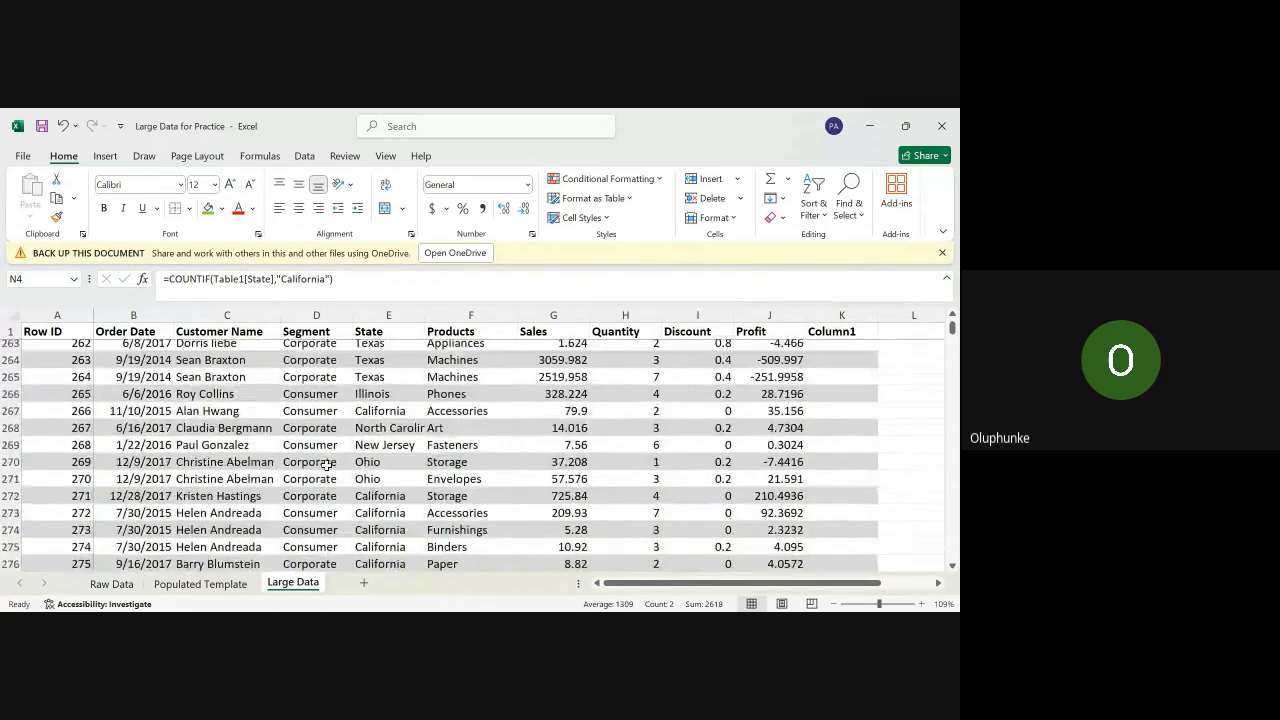
scroll(326, 466, "down", 20)
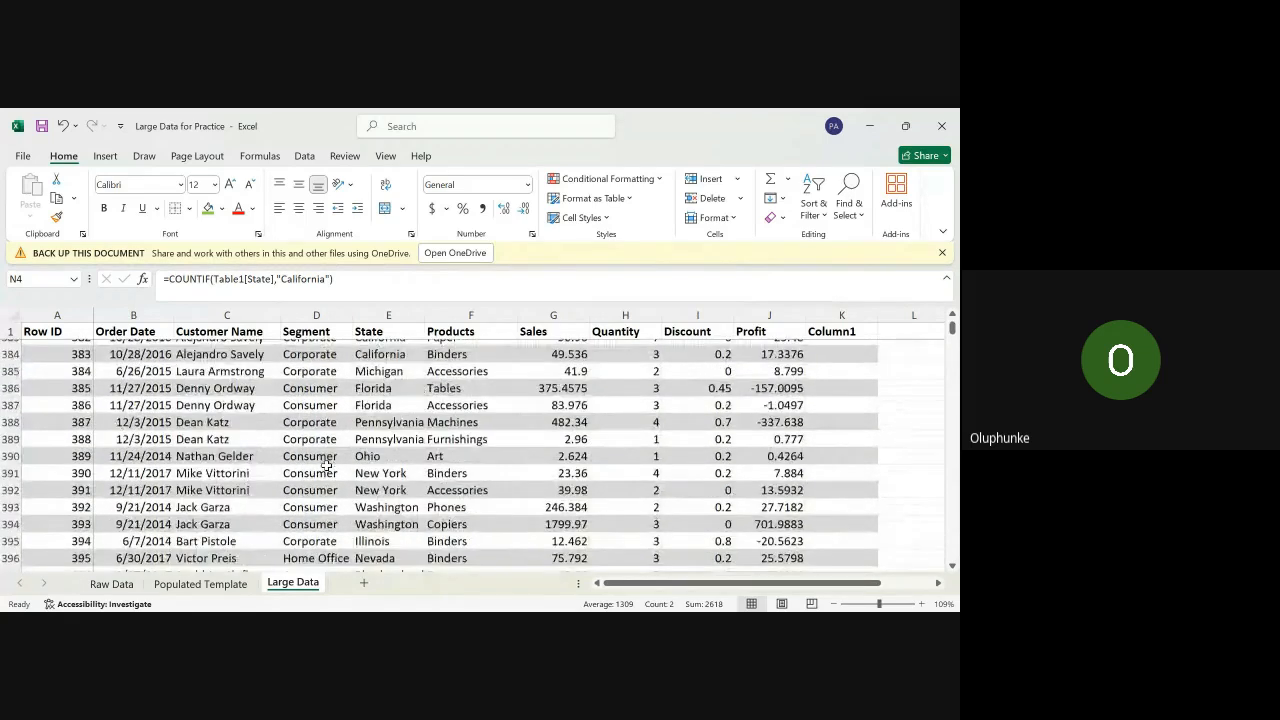
scroll(326, 466, "down", 20)
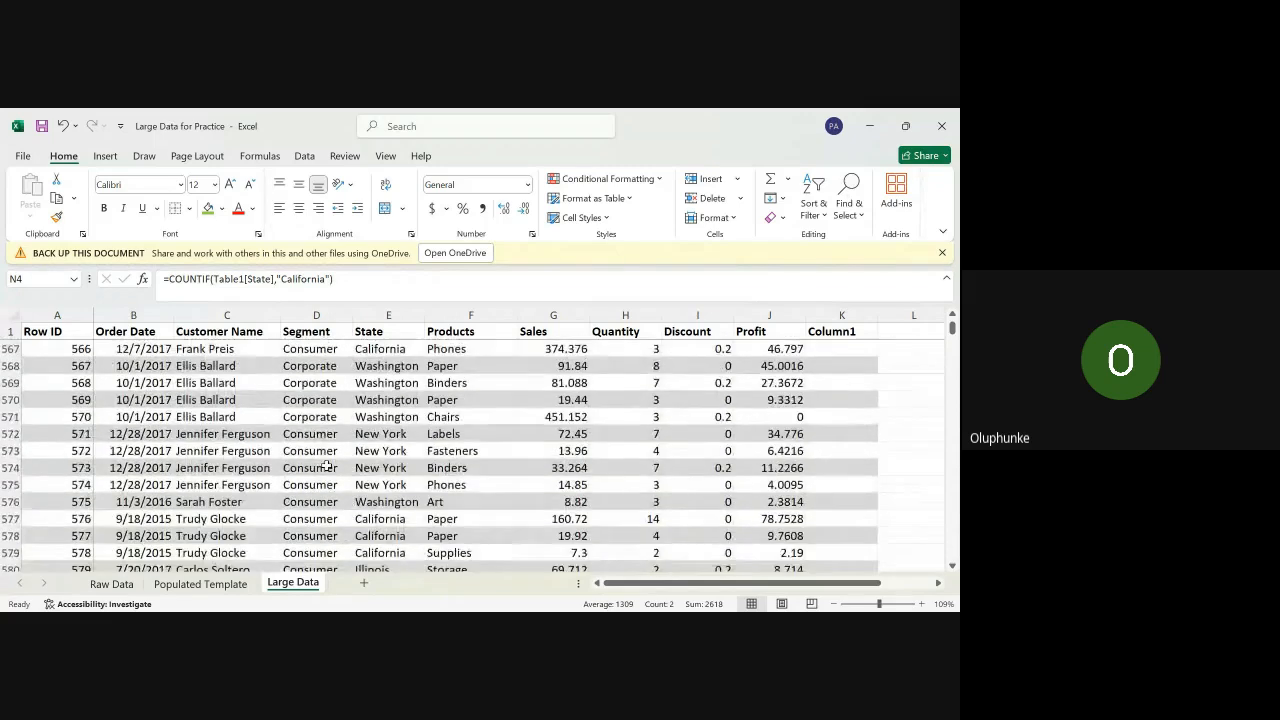
scroll(326, 466, "up", 20)
scroll(326, 466, "up", 20)
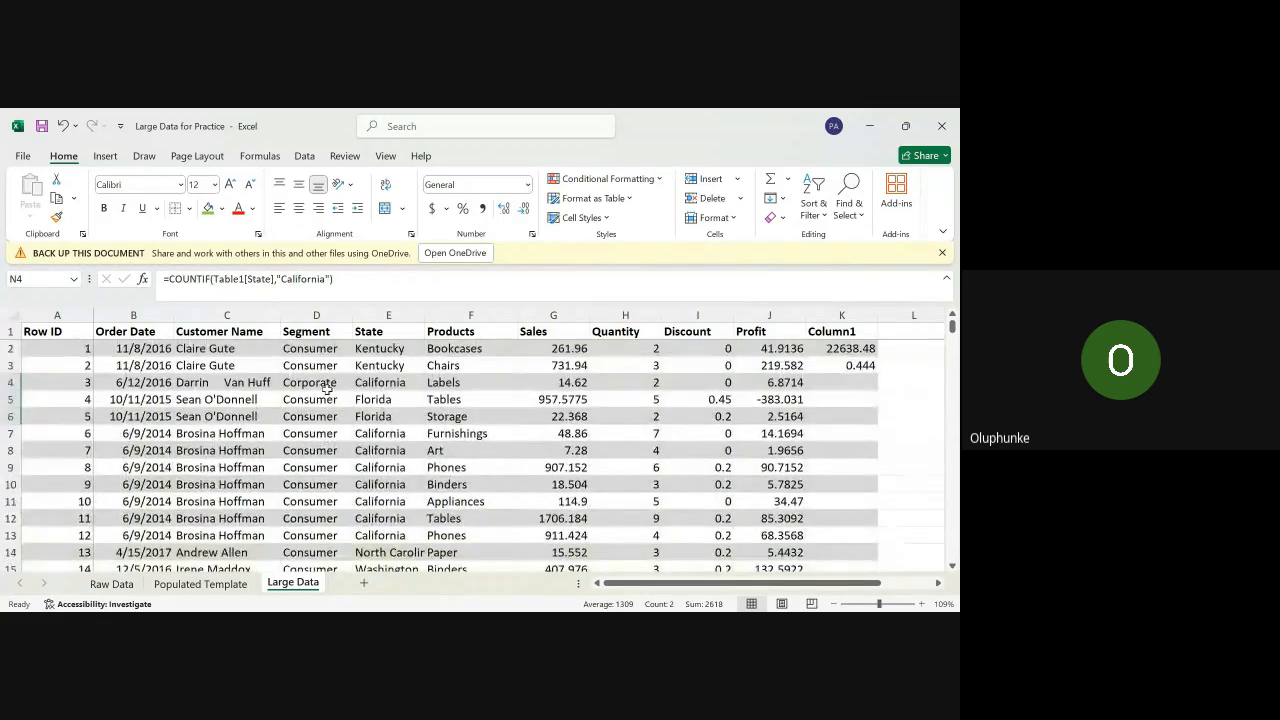
Step: Enable filtering on the Large Data table and sort it by Segment from Z to A
left_click(312, 382)
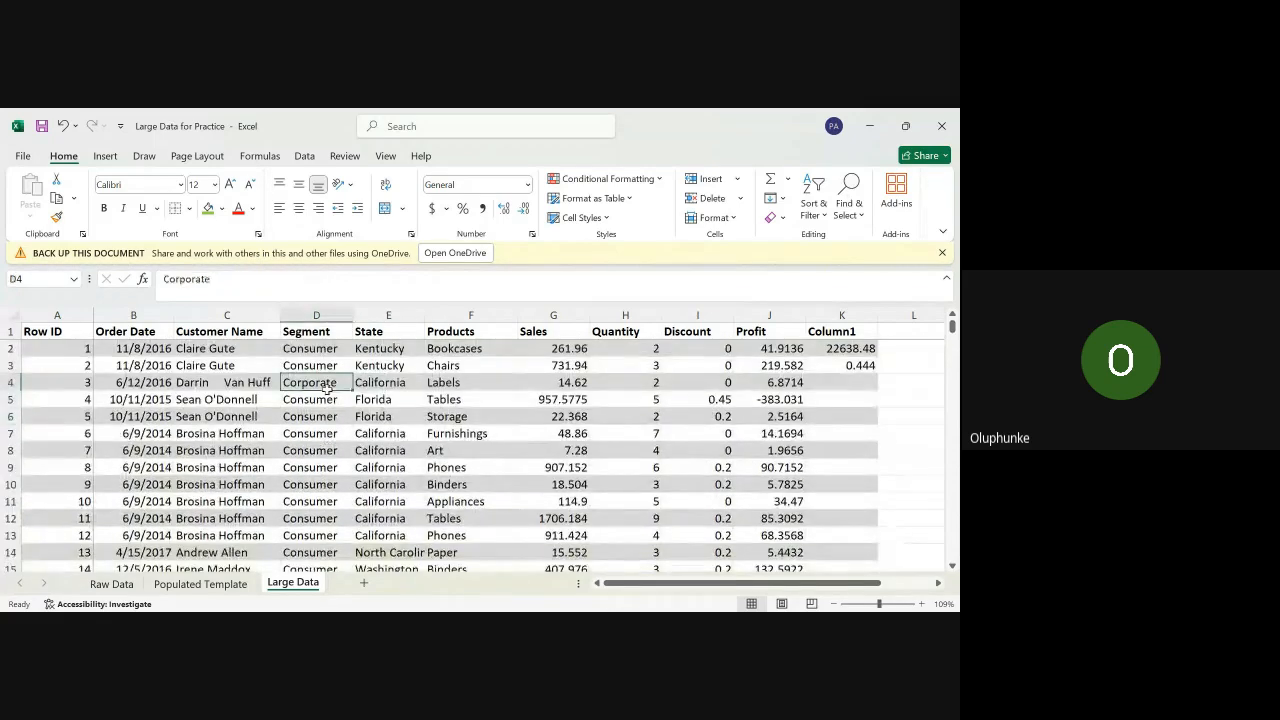
left_click(106, 156)
left_click(304, 156)
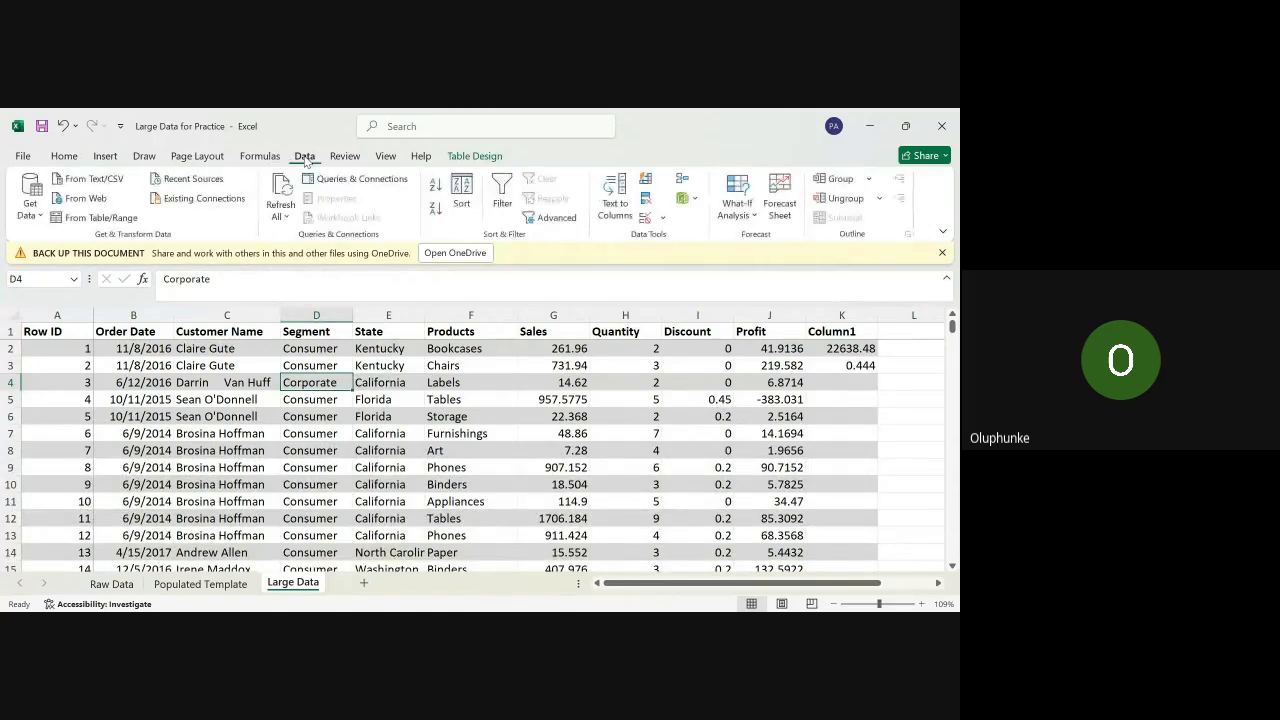
left_click(501, 198)
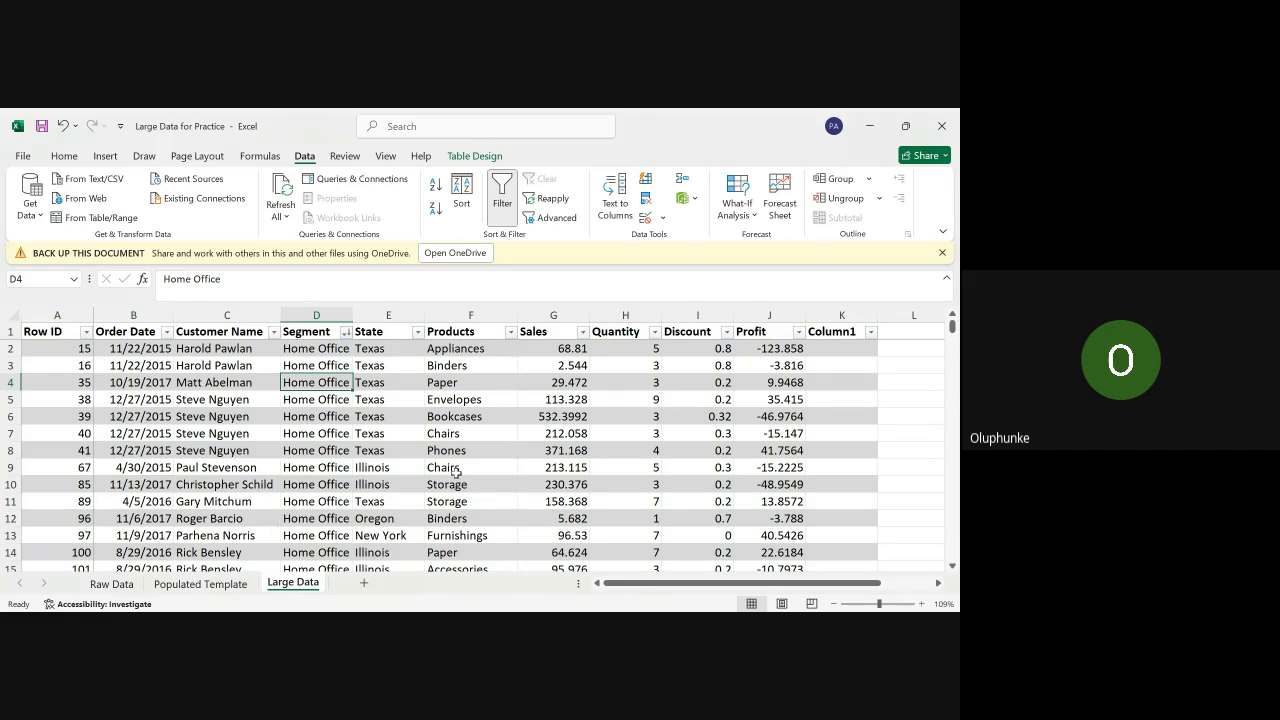
scroll(860, 437, "up", 1)
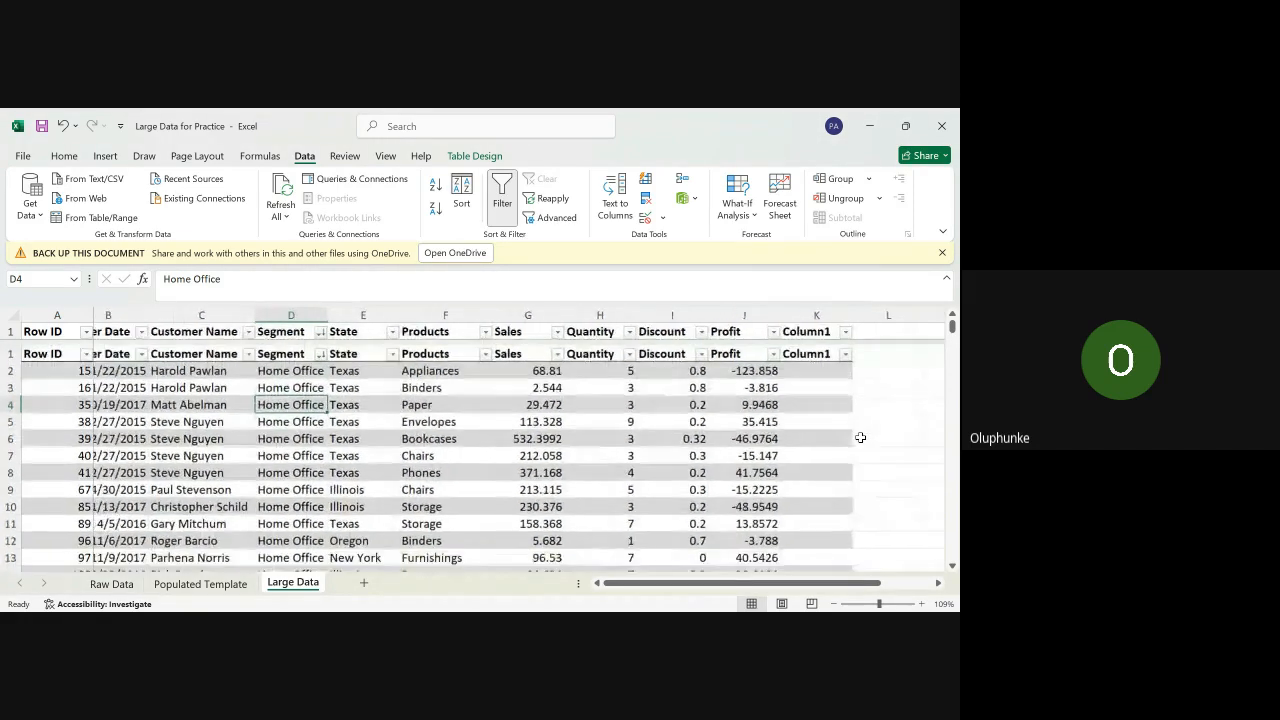
scroll(860, 437, "left", 2)
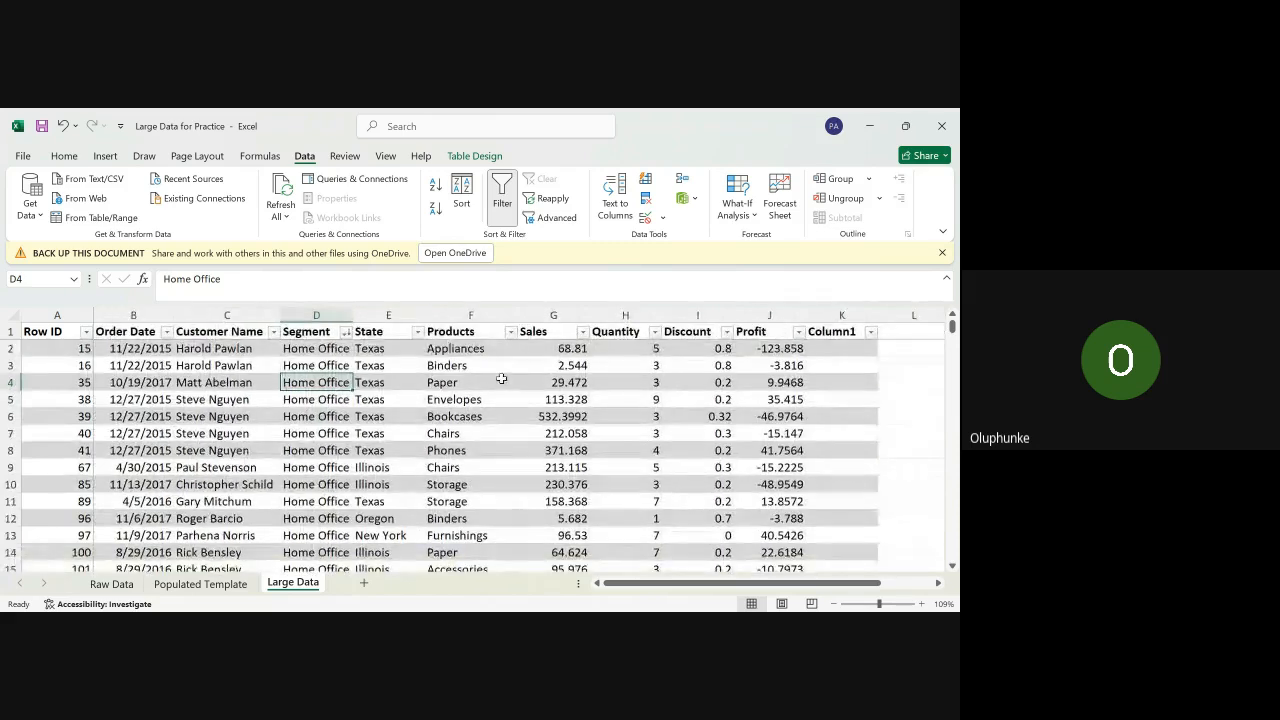
scroll(540, 406, "up", 1)
scroll(540, 406, "left", 1)
scroll(399, 487, "up", 1)
scroll(399, 487, "left", 1)
Step: Look at the Populated Template sheet, return to Large Data, and browse the records sorted by Segment
left_click(222, 588)
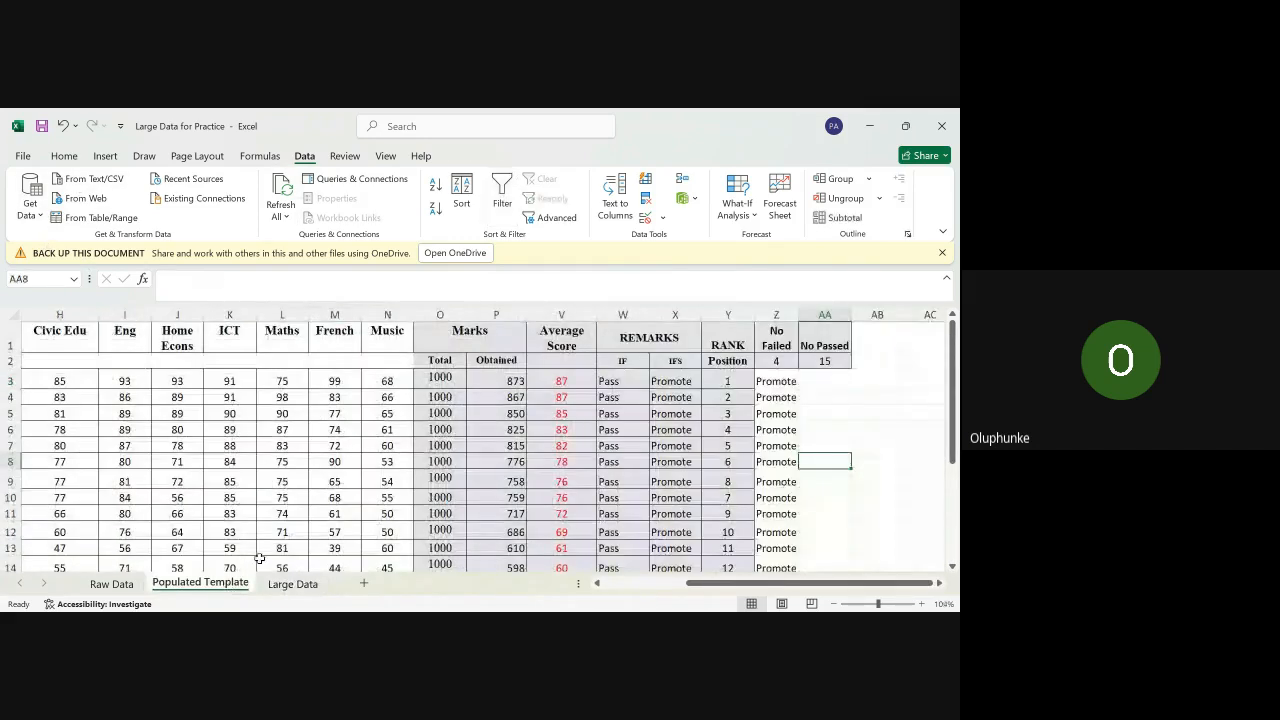
left_click(293, 584)
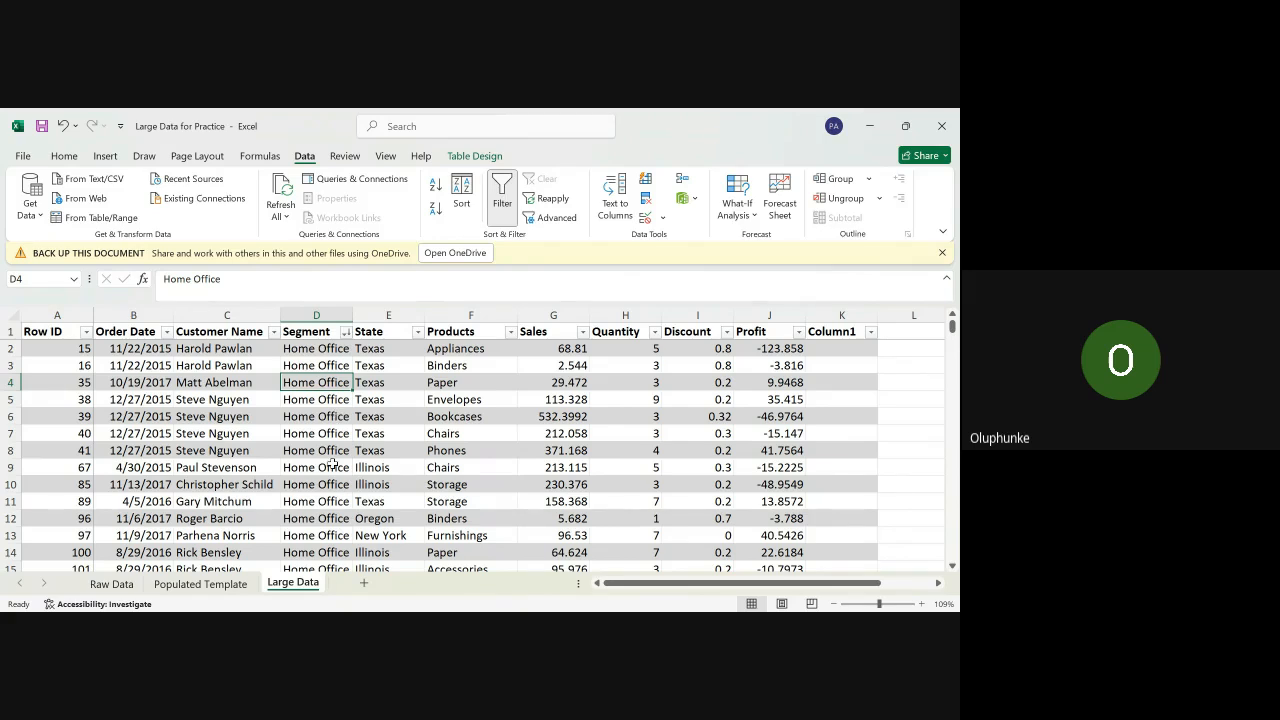
left_click(304, 451)
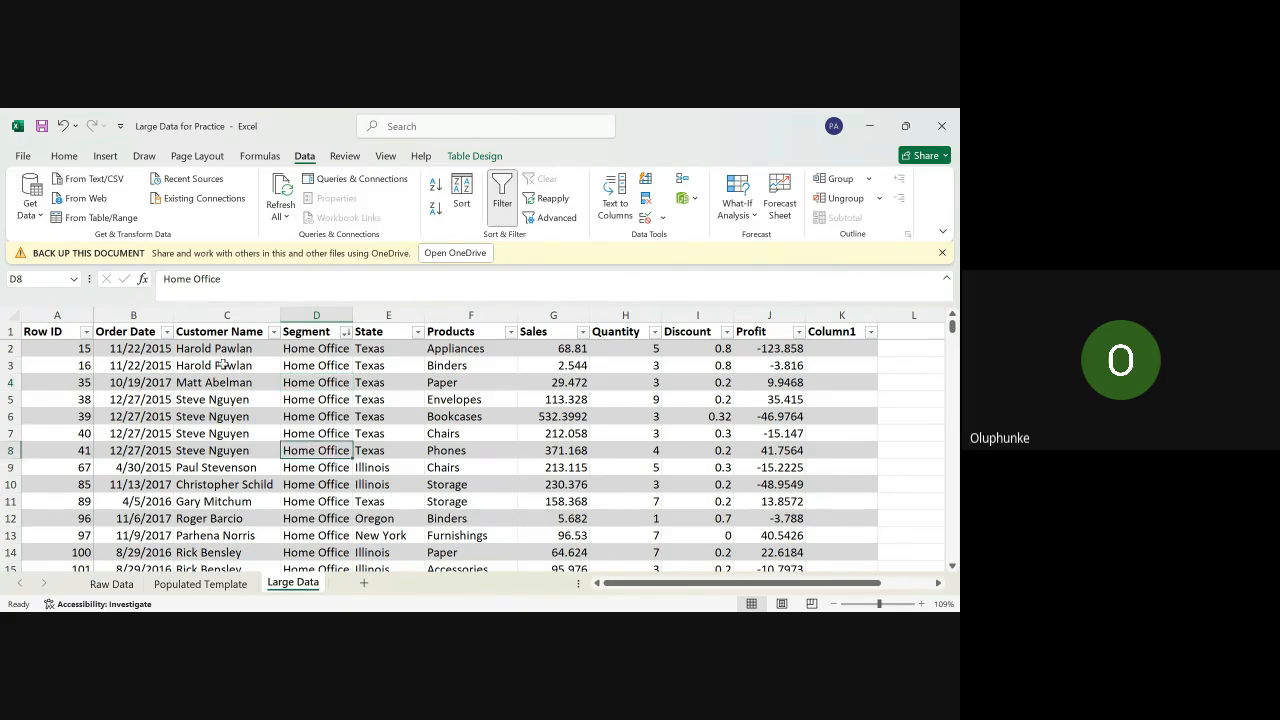
left_click(458, 362)
scroll(430, 400, "down", 1)
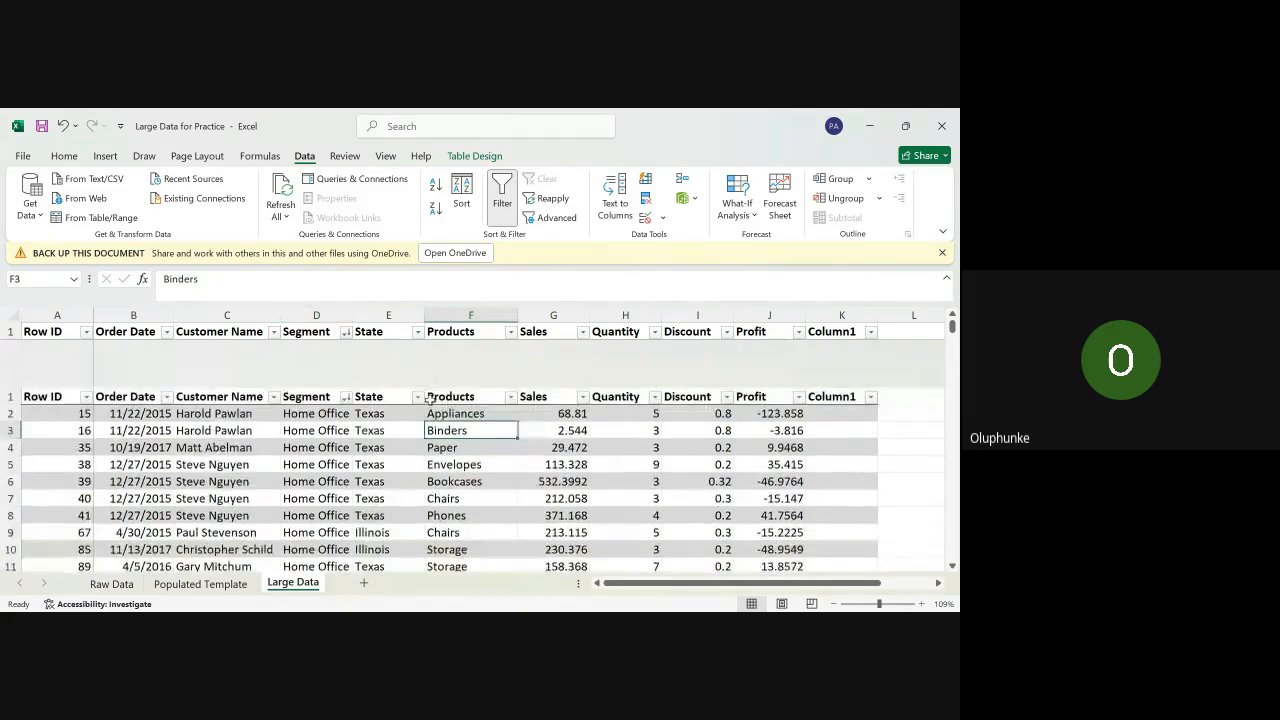
scroll(430, 400, "down", 20)
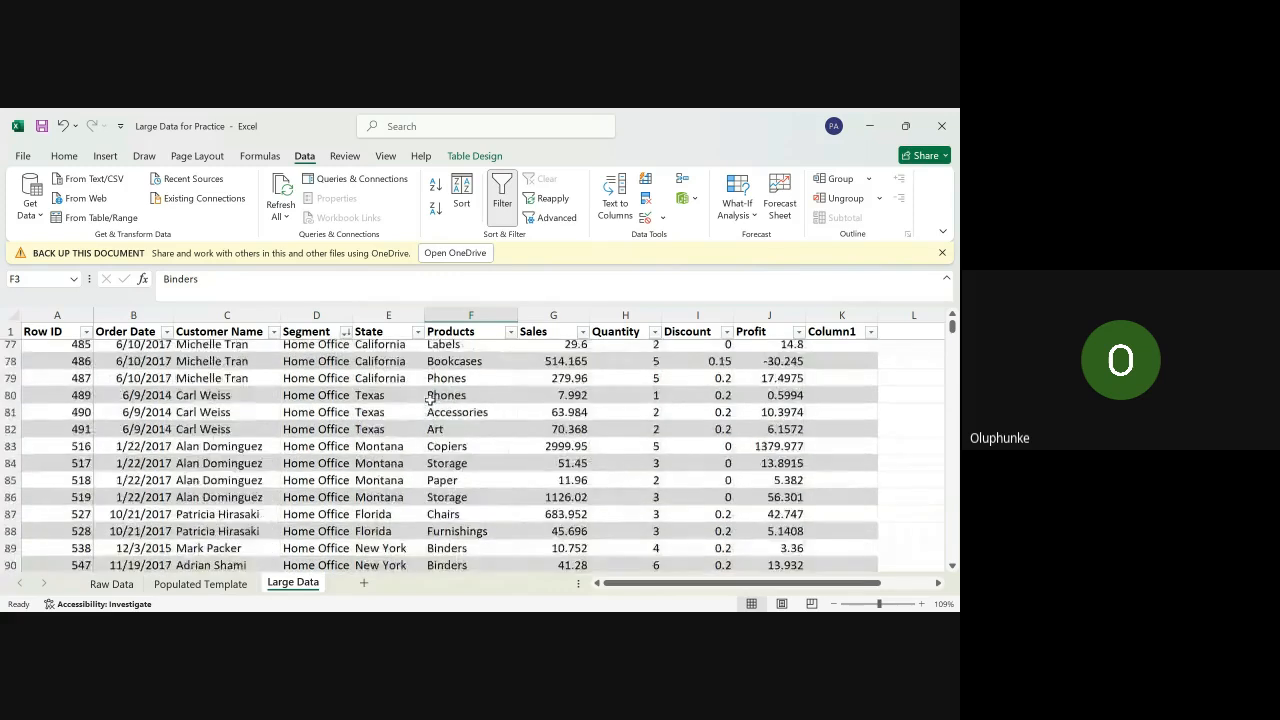
scroll(430, 400, "down", 20)
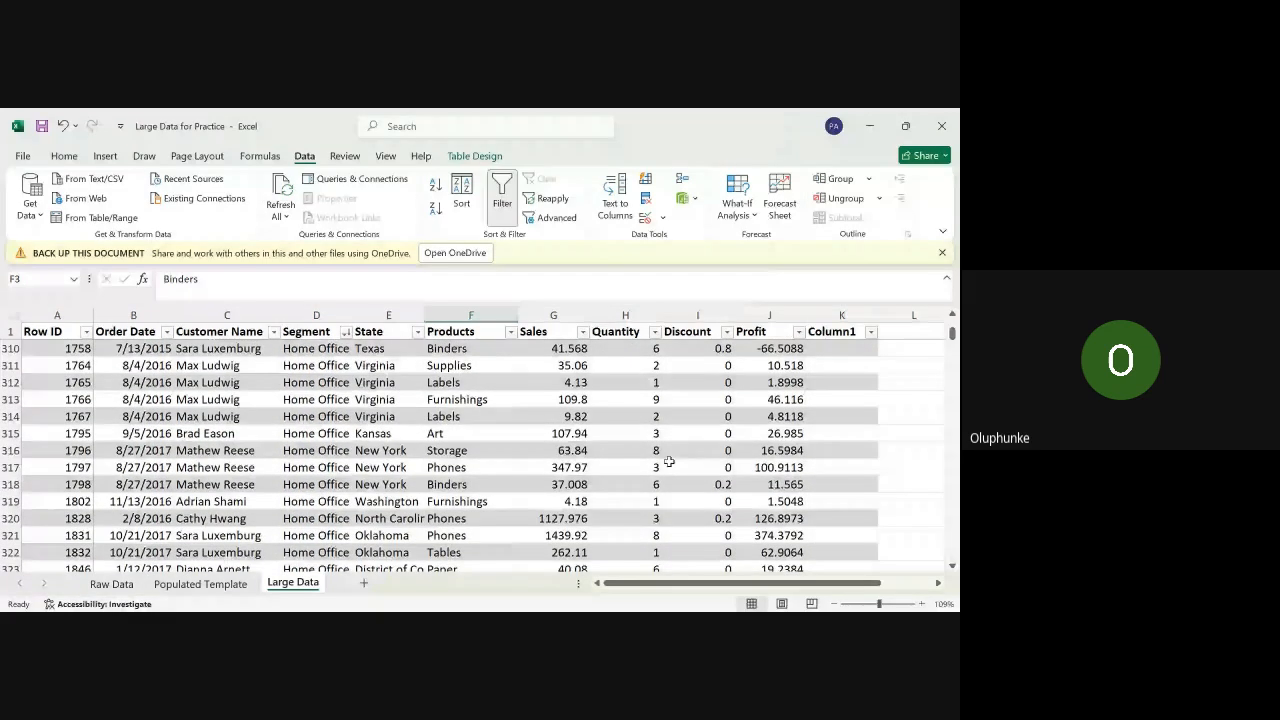
scroll(411, 466, "up", 20)
scroll(411, 466, "up", 20)
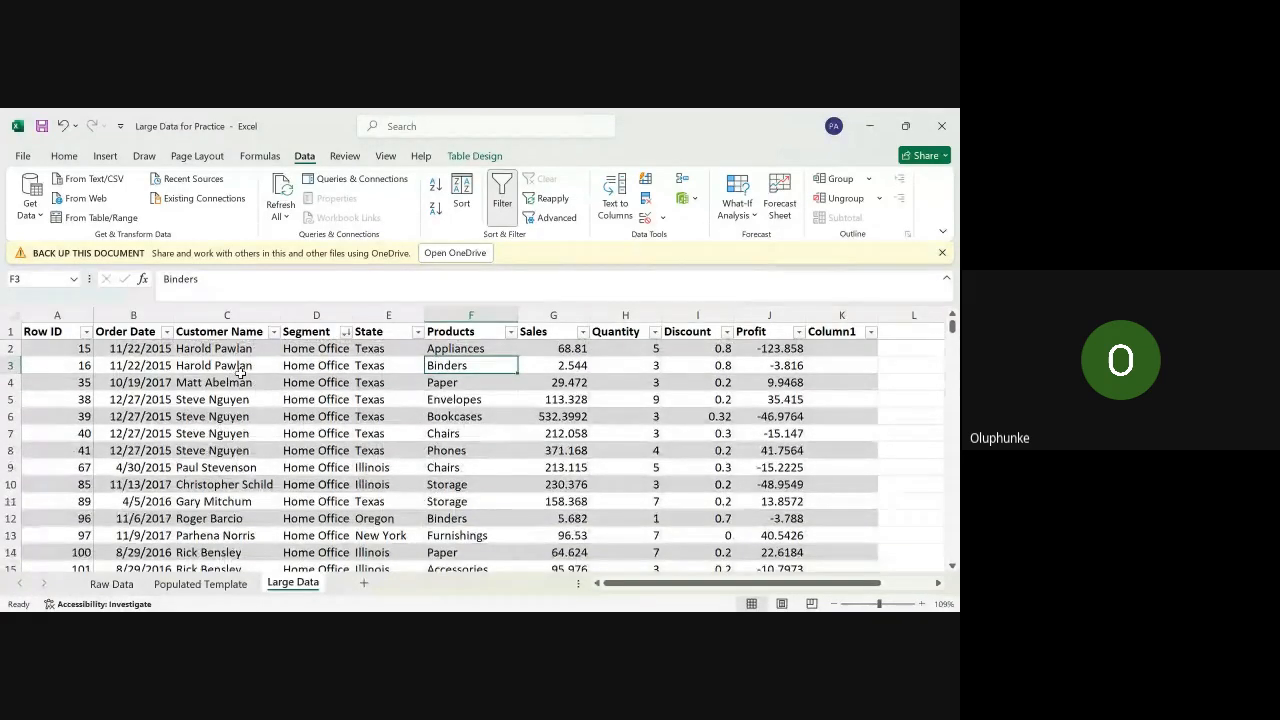
left_click(234, 380)
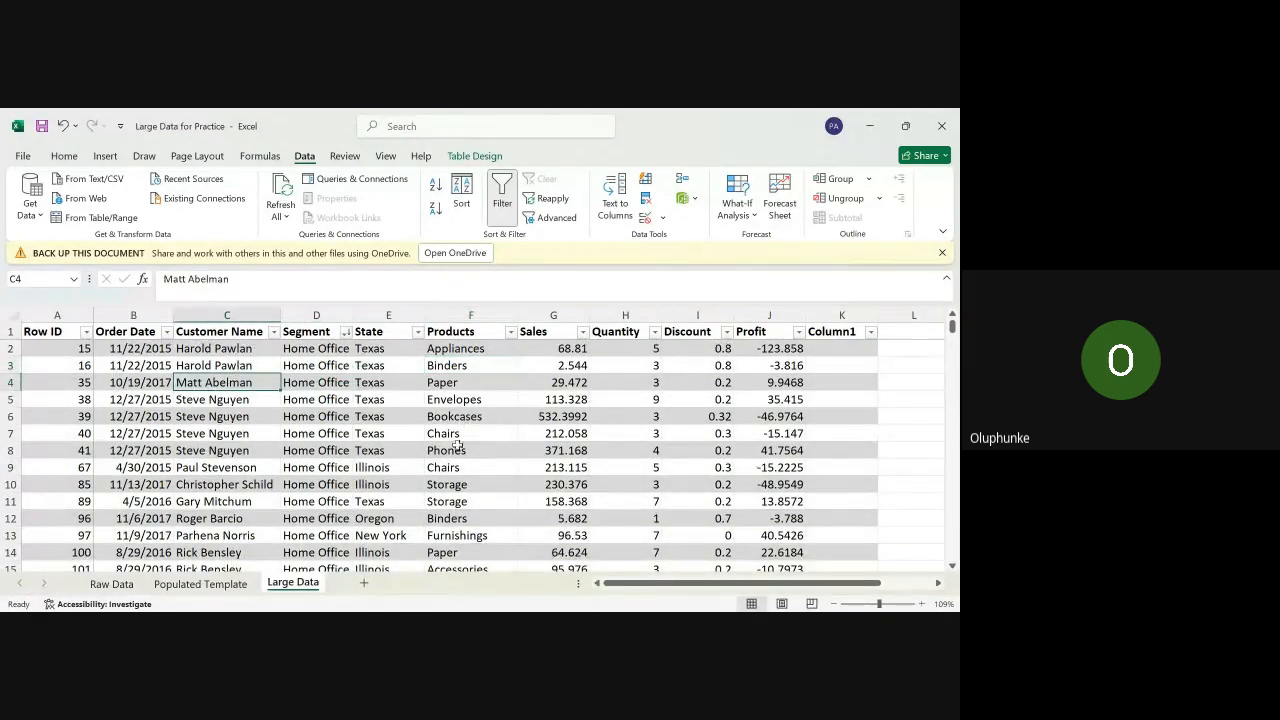
Step: Sort the Large Data table by State from A to Z and look through the first sorted records
left_click(363, 363)
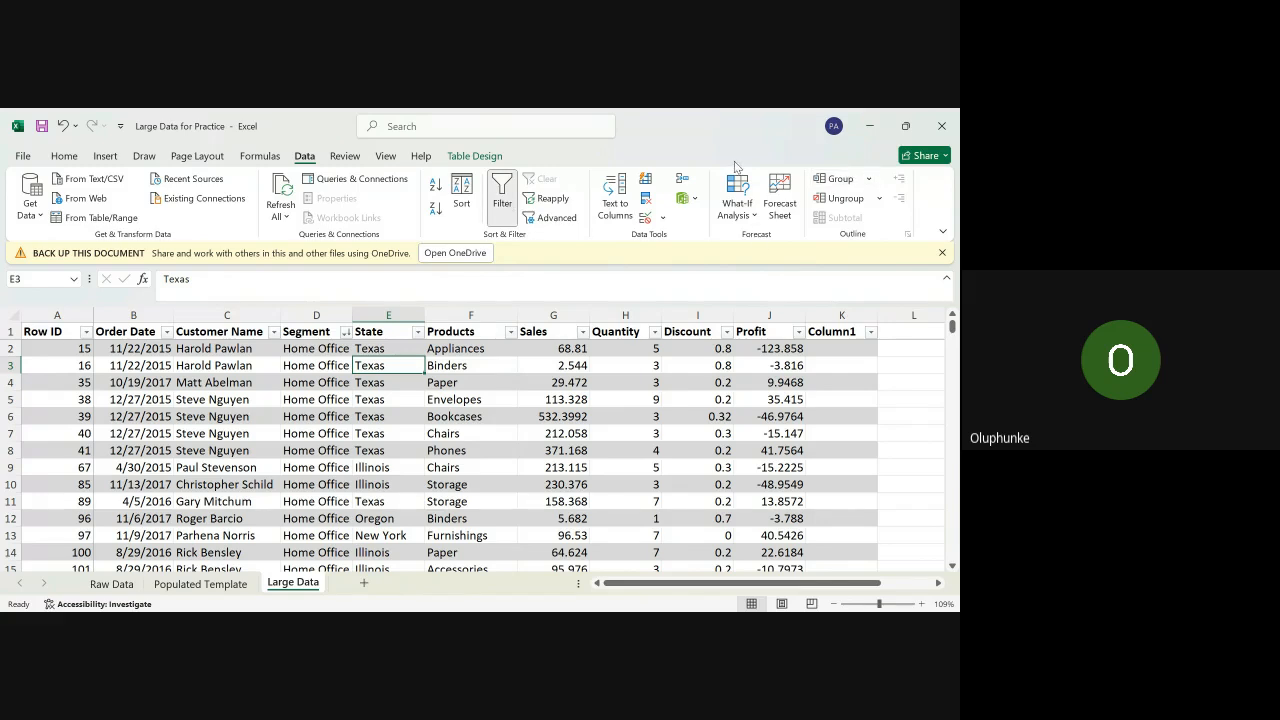
left_click(506, 131)
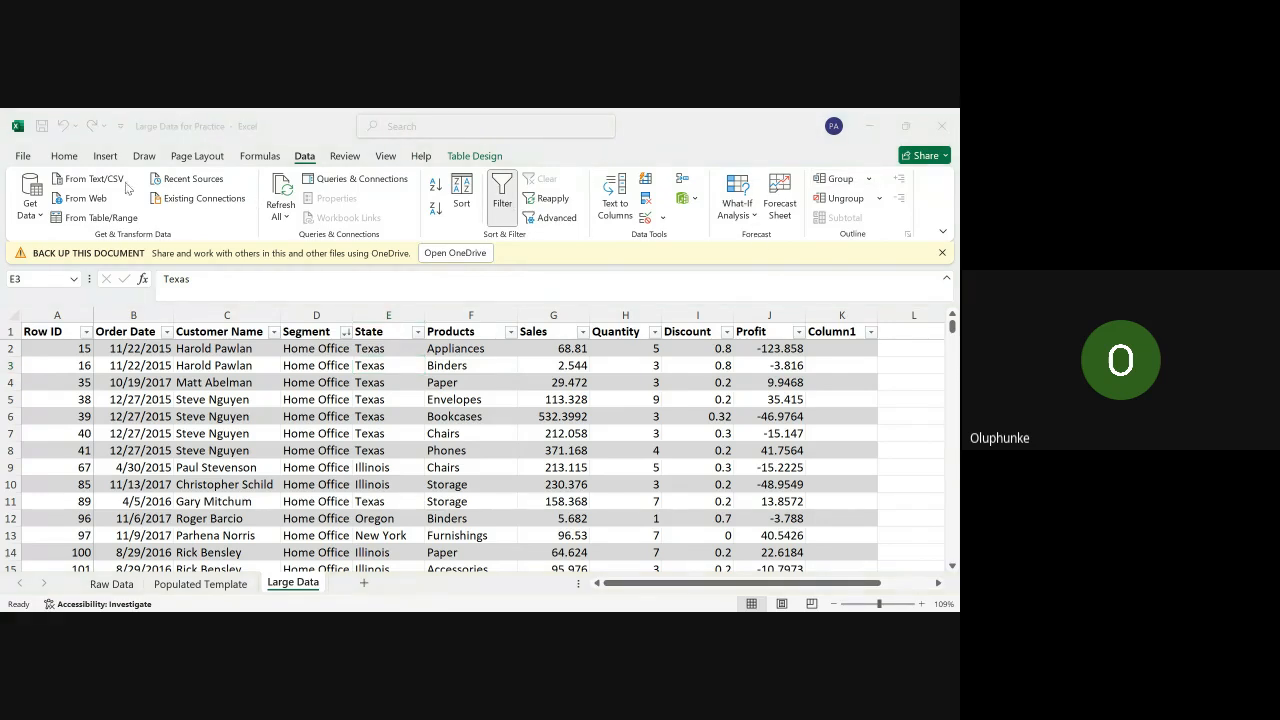
left_click(72, 160)
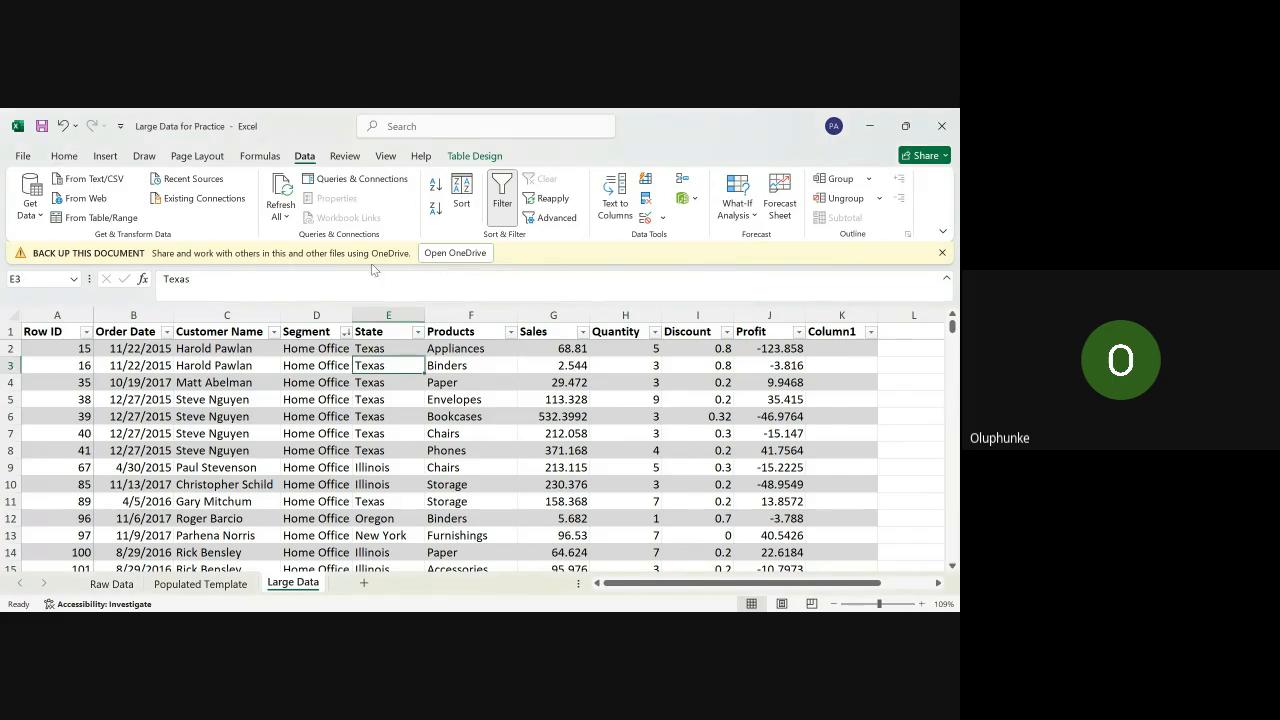
left_click(68, 158)
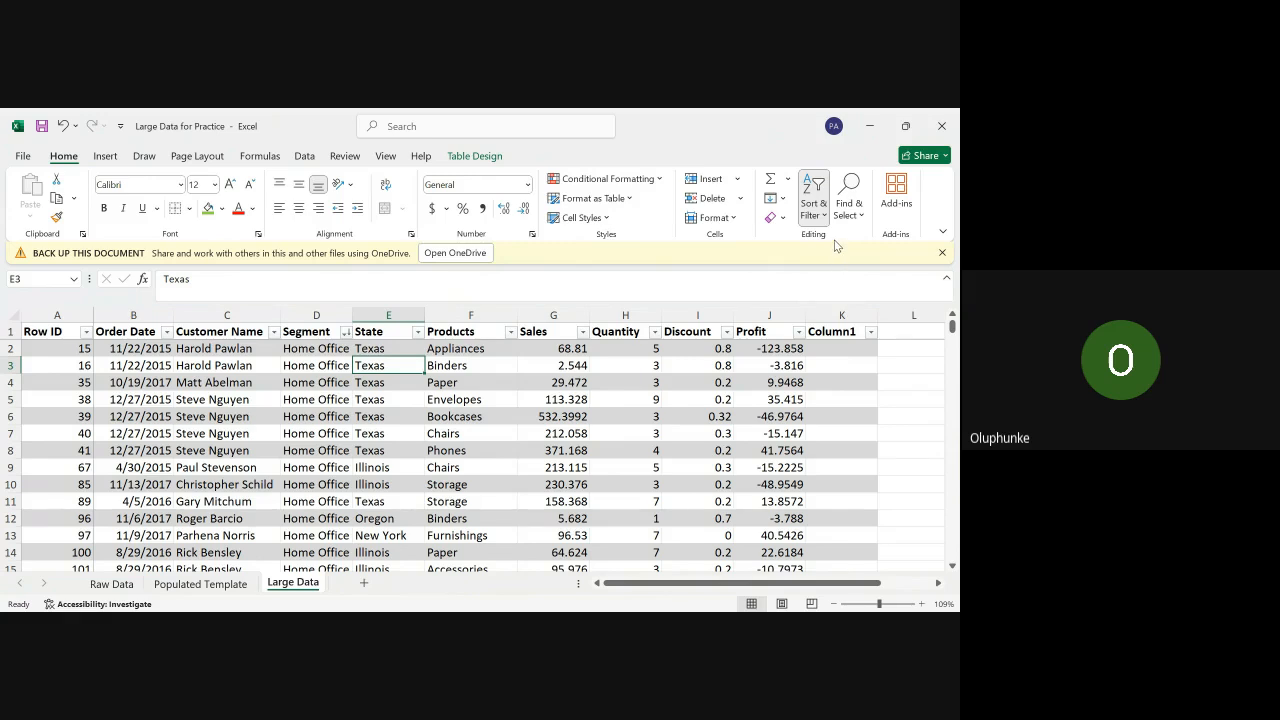
left_click(837, 245)
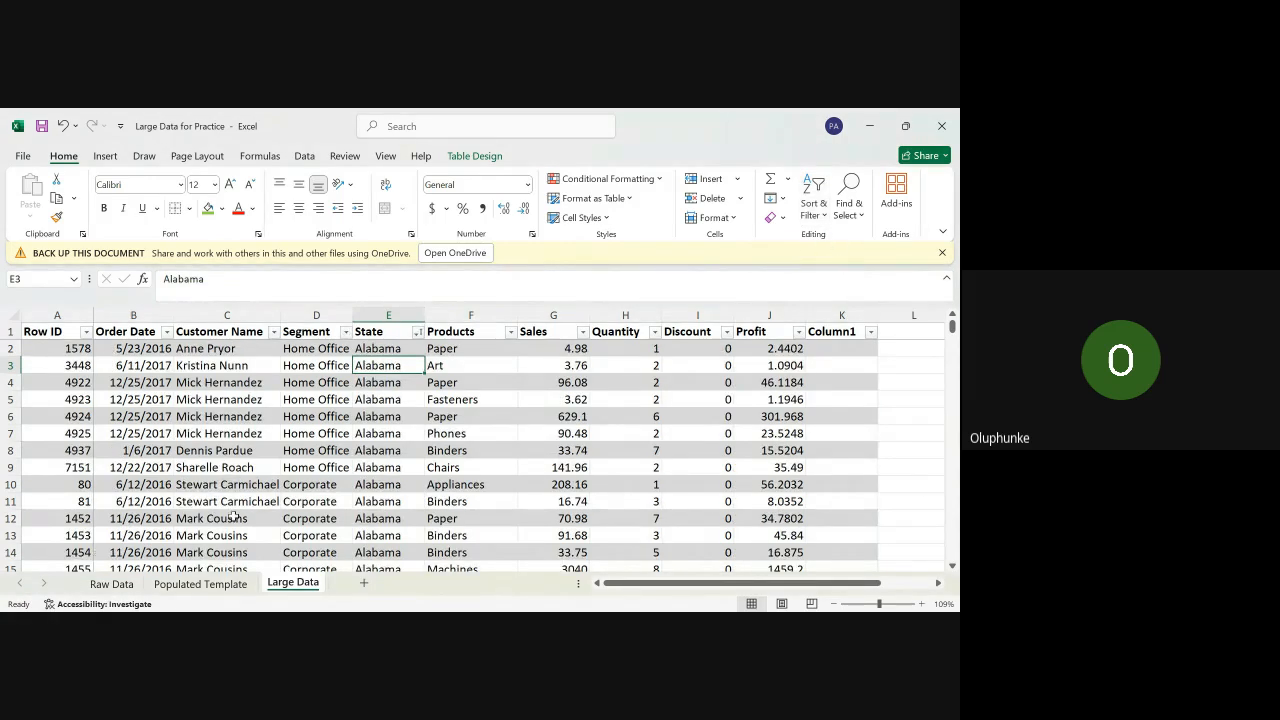
scroll(329, 424, "down", 4)
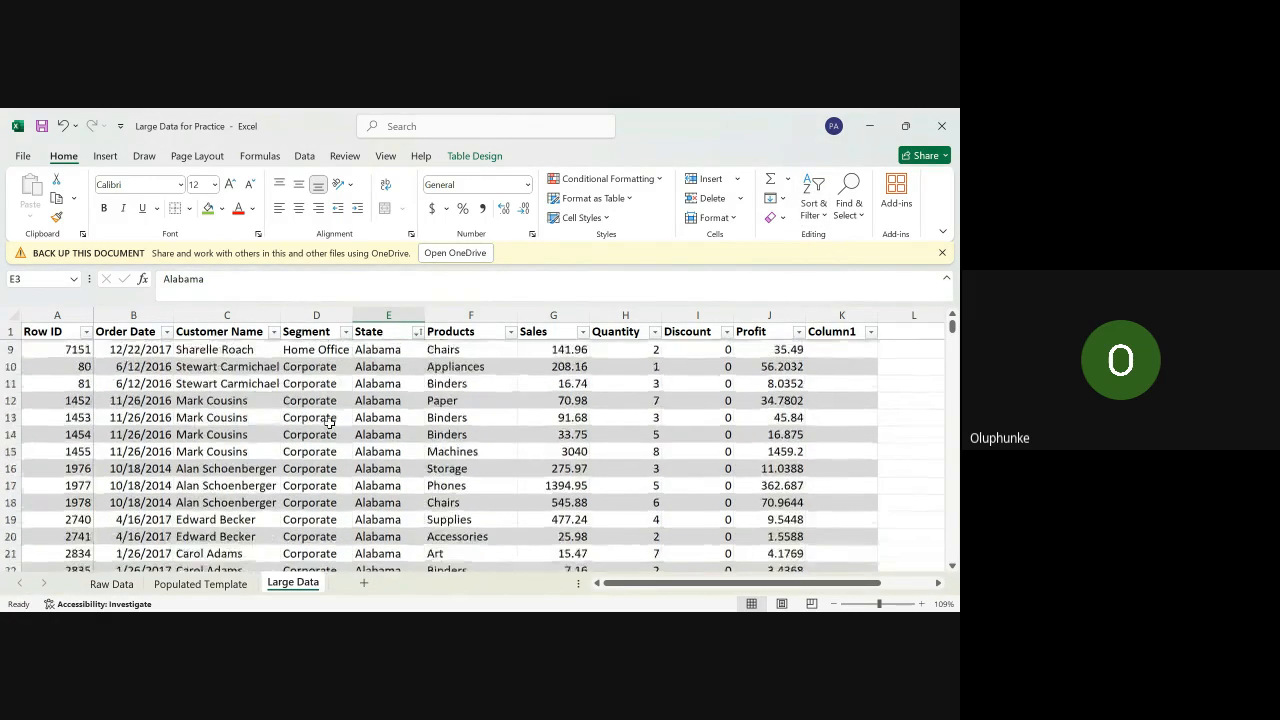
scroll(329, 424, "down", 4)
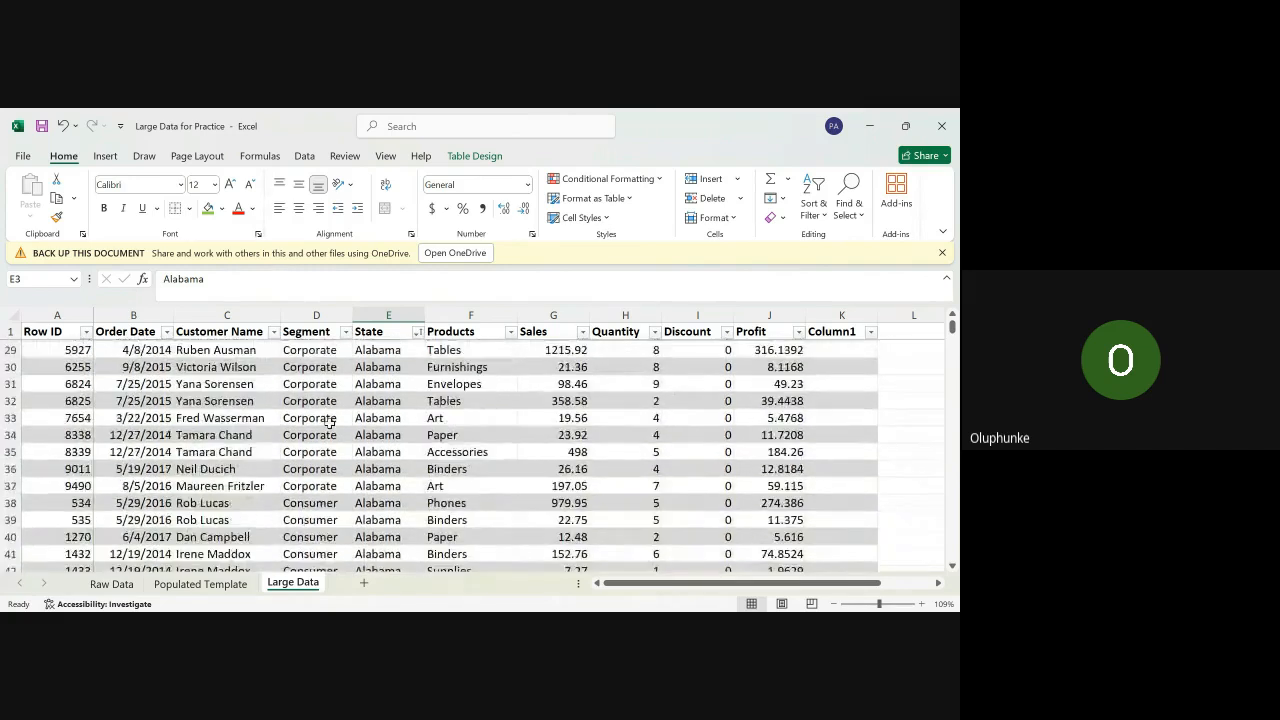
scroll(329, 424, "up", 6)
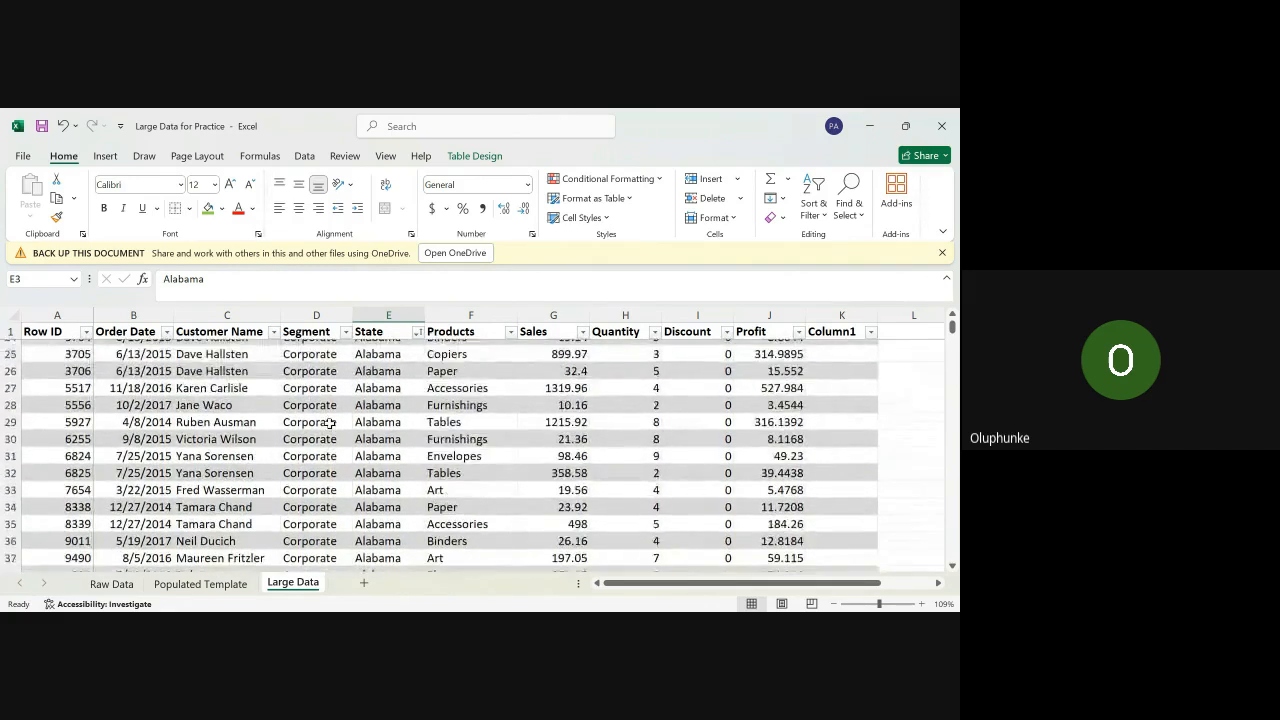
scroll(329, 424, "up", 3)
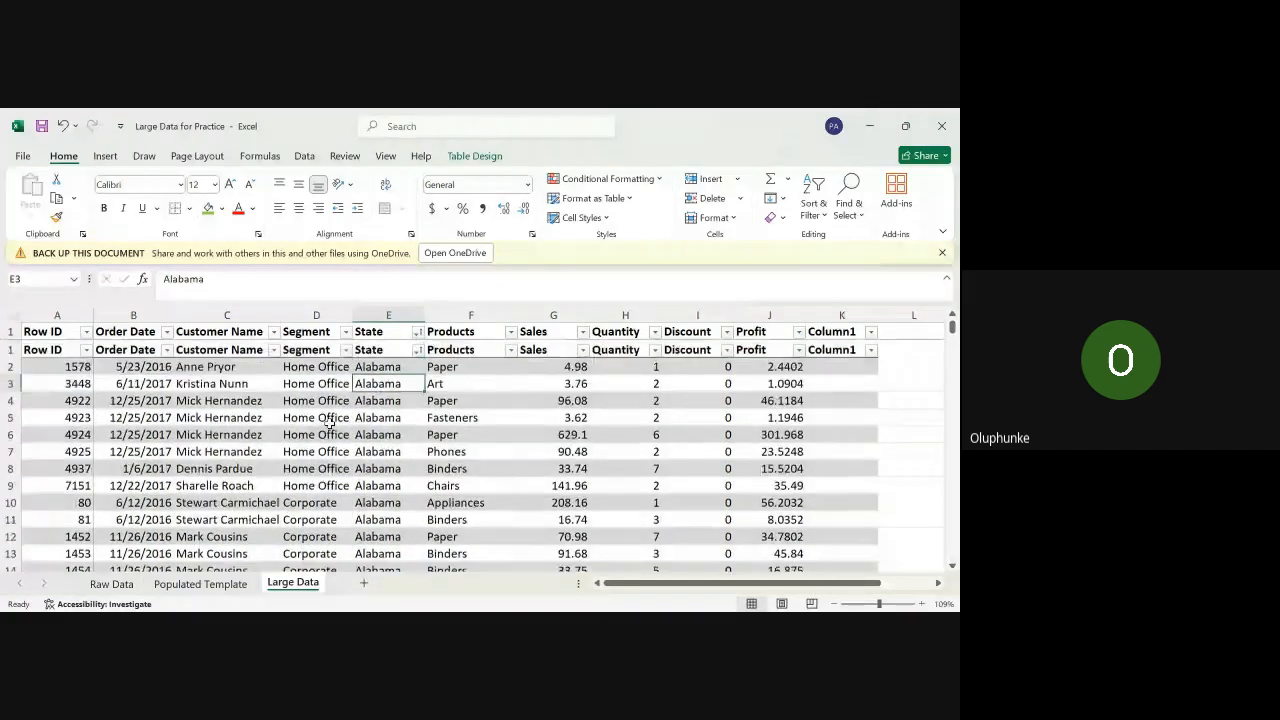
Step: Enter "c" in Segment cell D5 and select the empty cell N10 beside the table
left_click(320, 402)
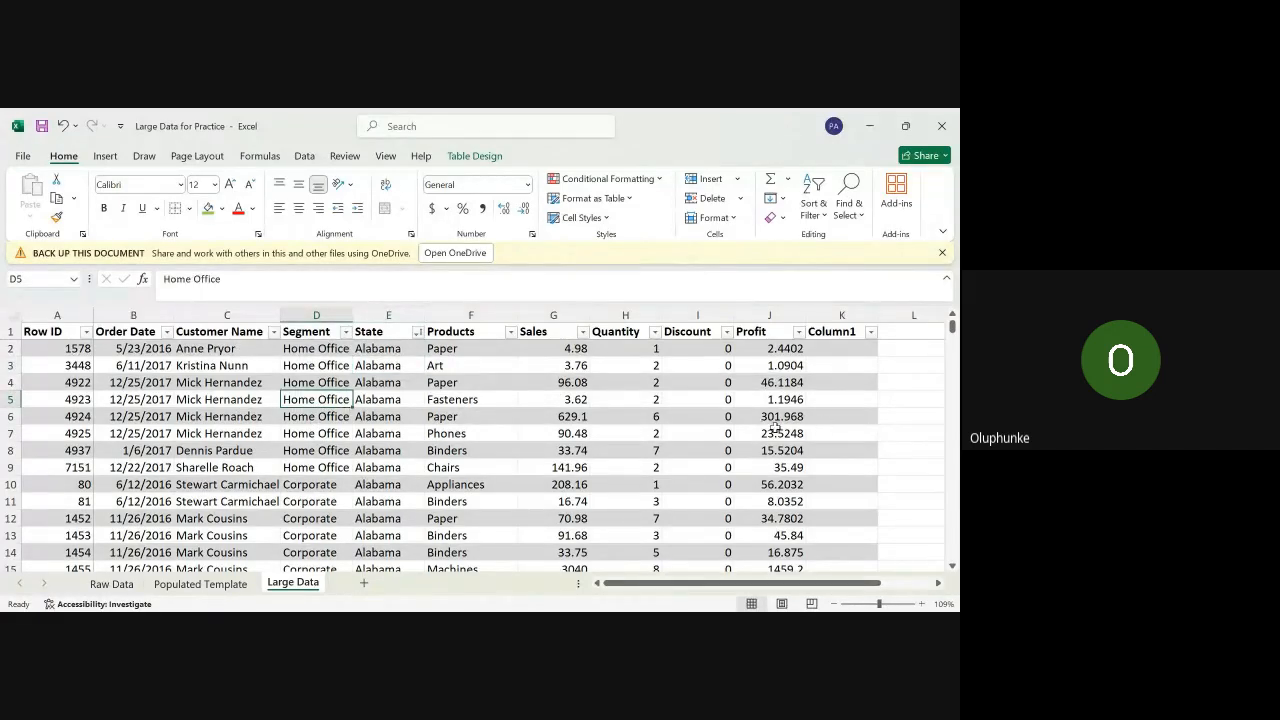
type("c")
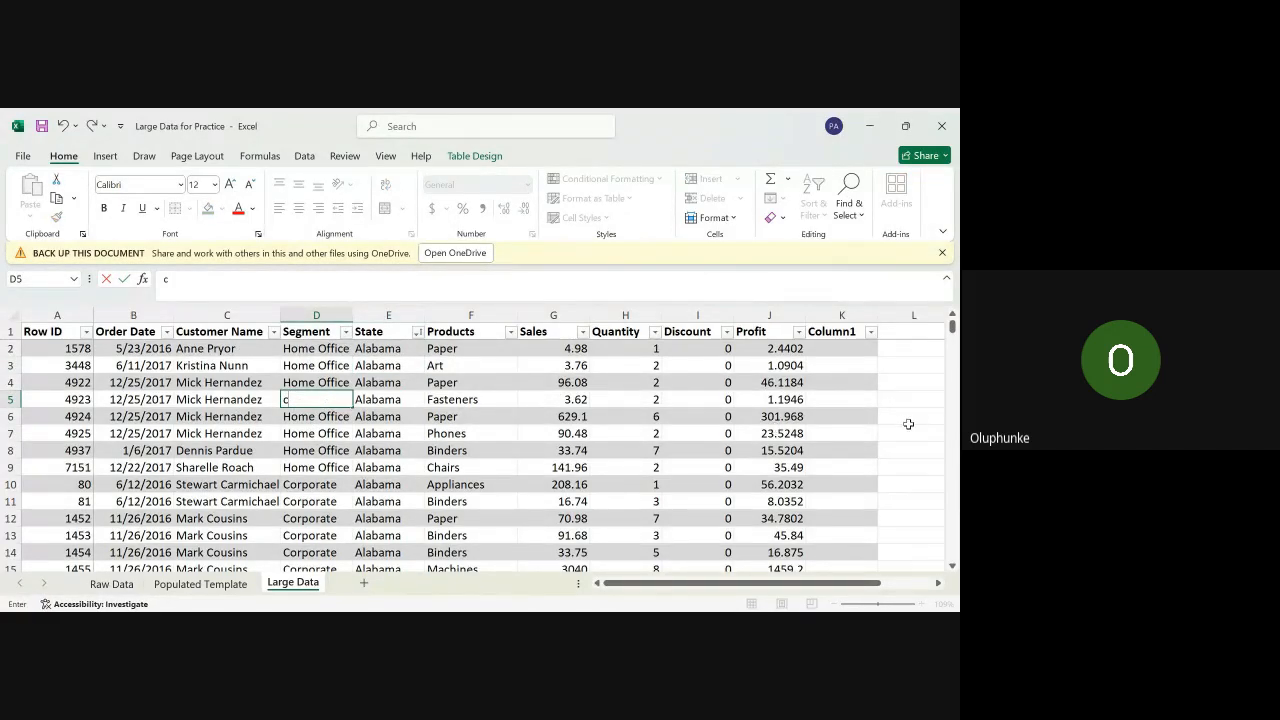
scroll(908, 424, "right", 2)
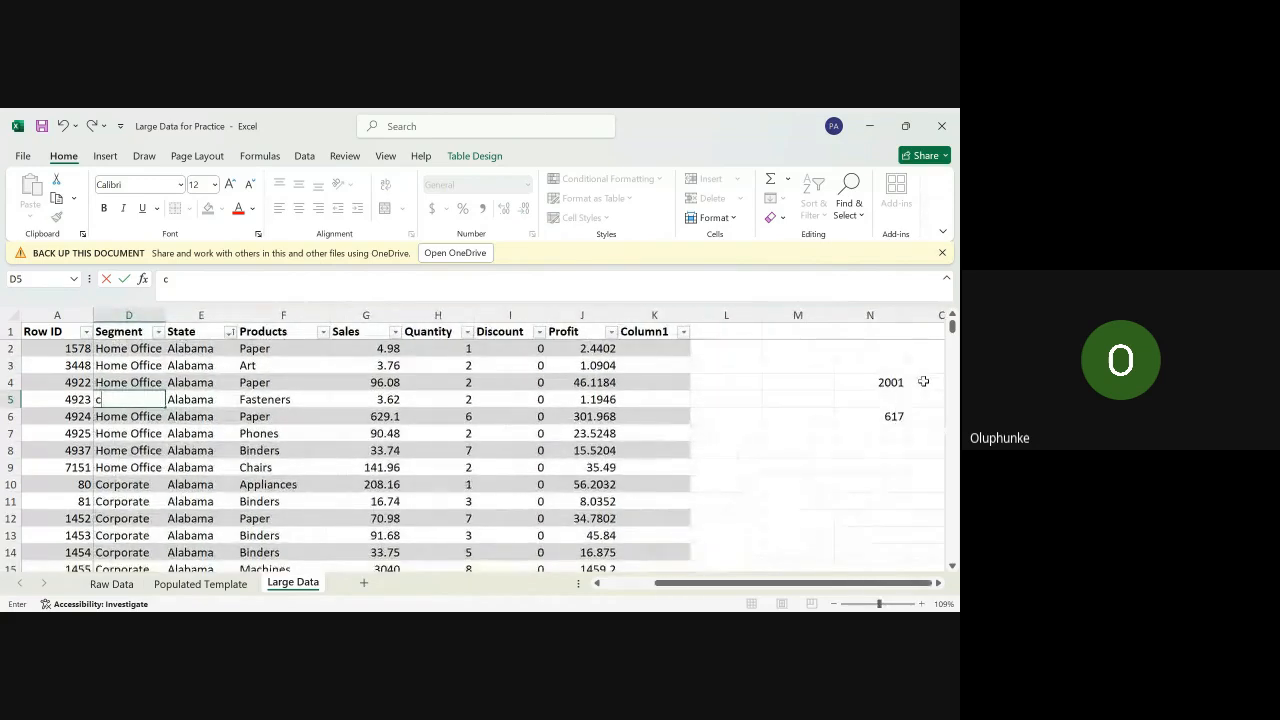
left_click(885, 483)
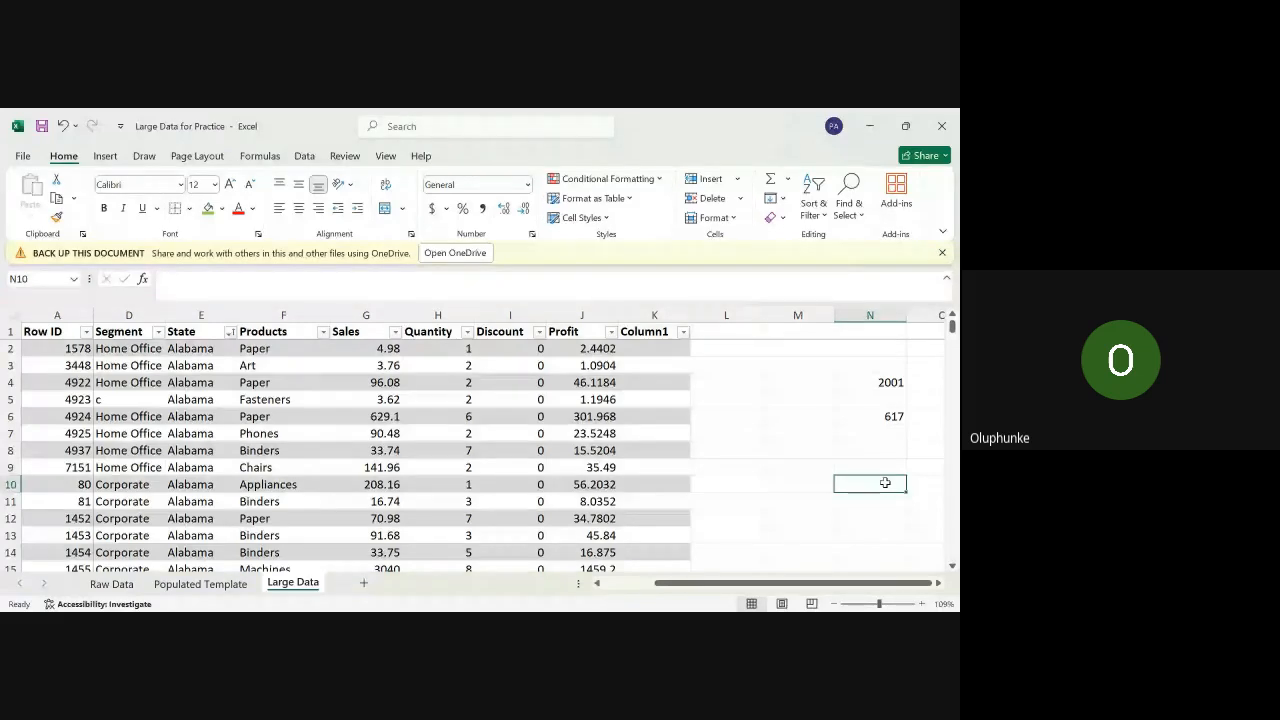
Step: Undo the "c" entry in Segment cell D5 and copy that cell's Home Office value into N8
key("ctrl+z")
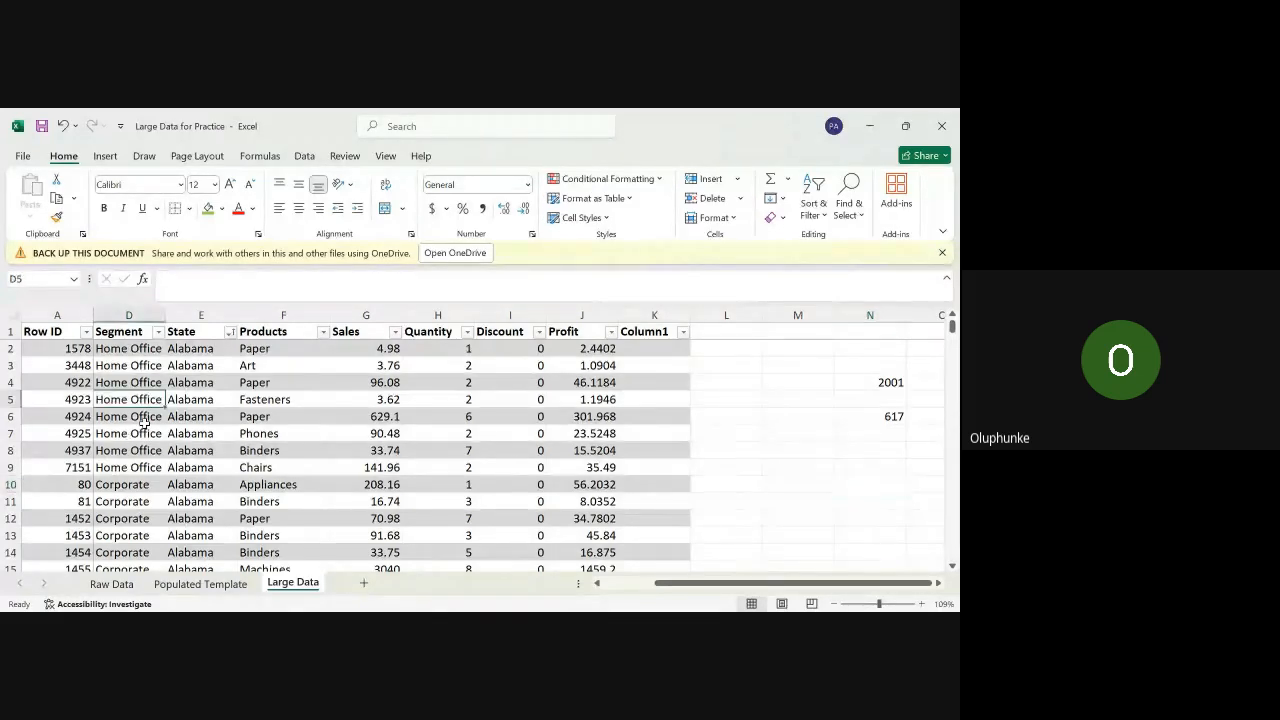
key("ctrl+c")
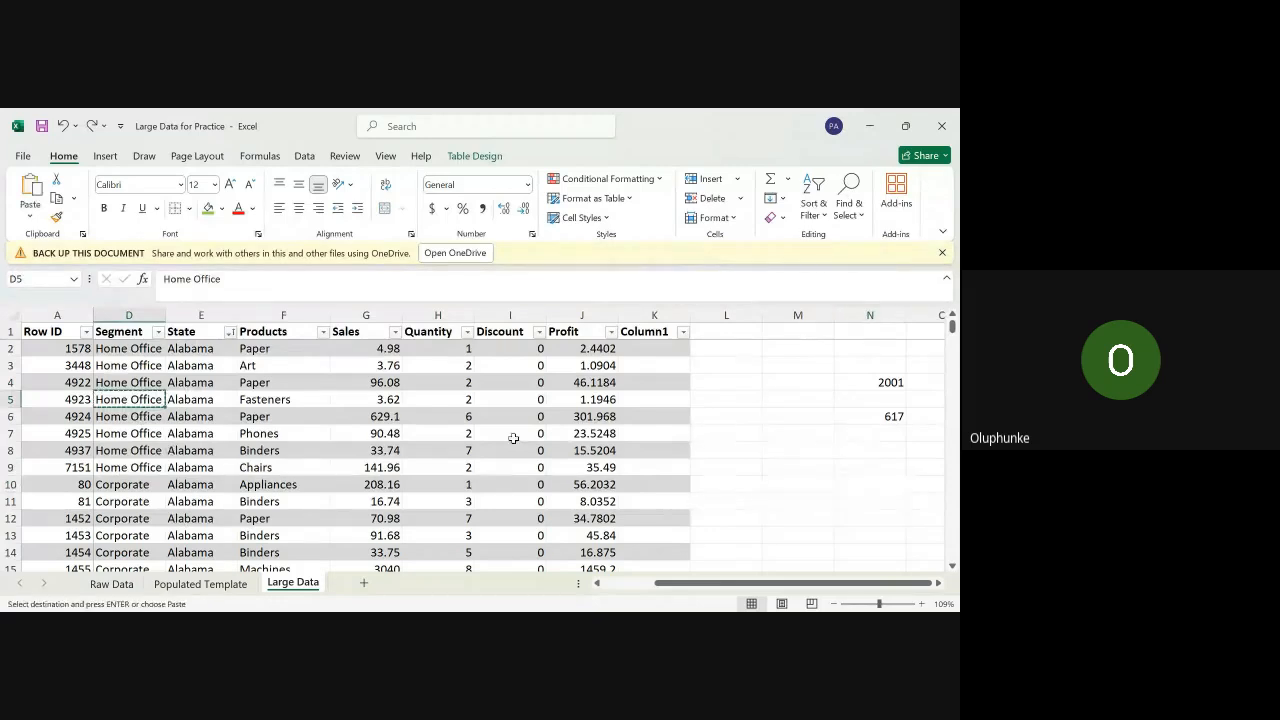
left_click(870, 450)
key("ctrl+v")
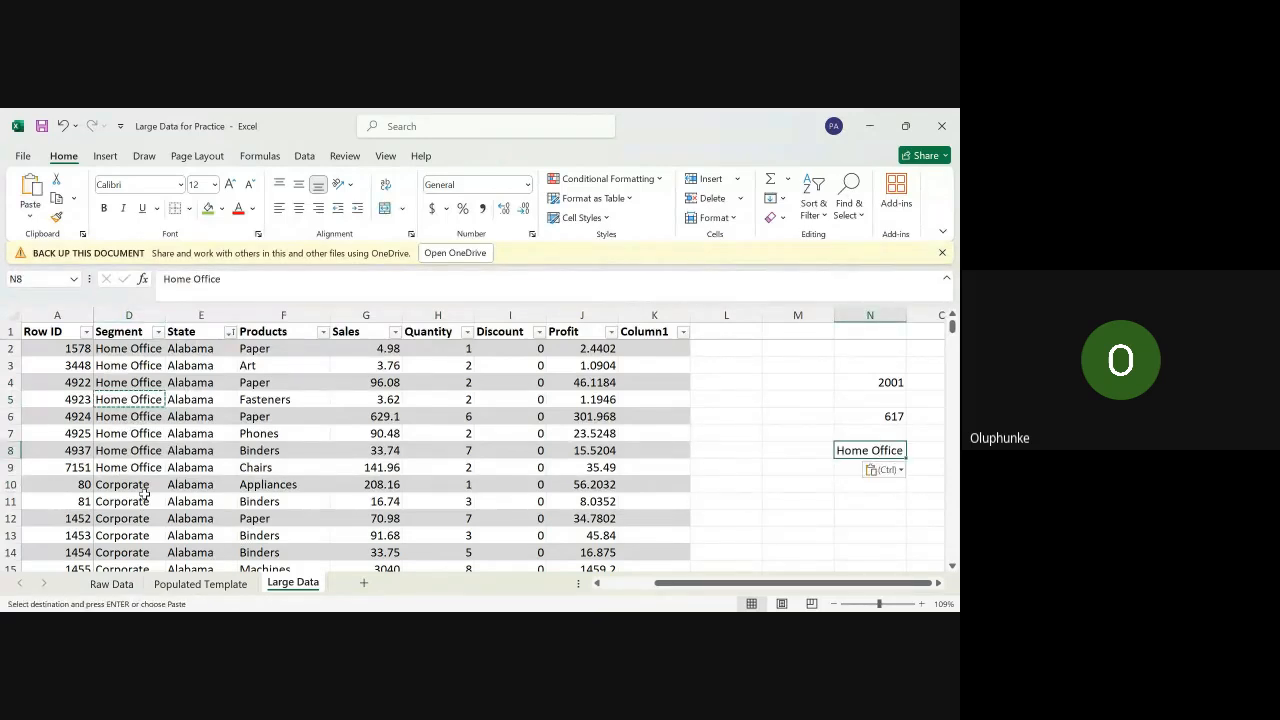
Step: Copy the Corporate value from Segment cell D10 into N9
left_click(143, 487)
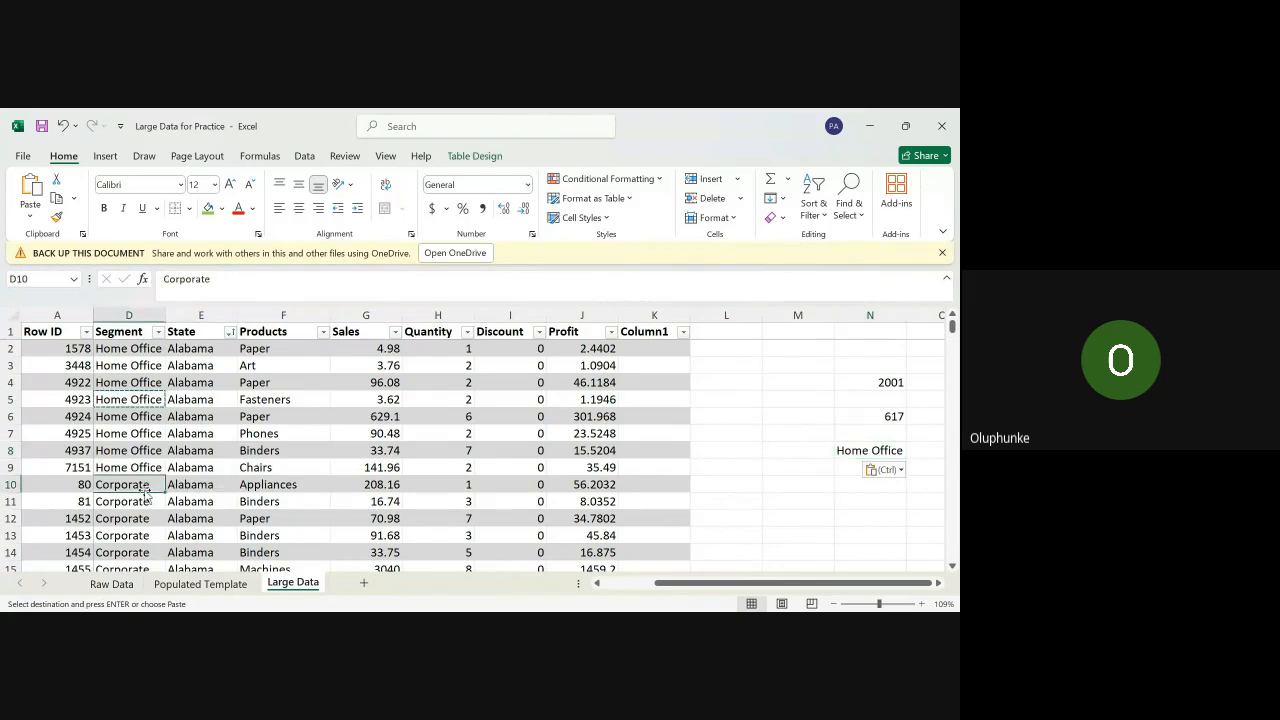
key("ctrl+c")
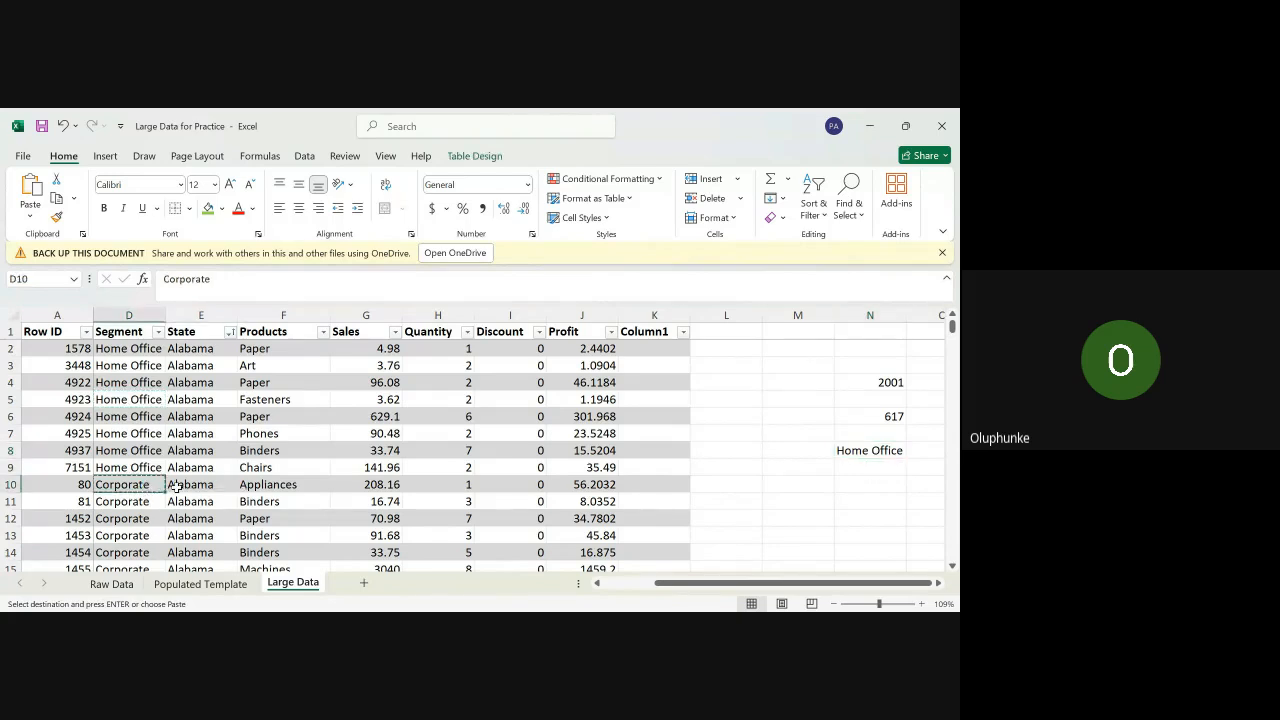
left_click(885, 462)
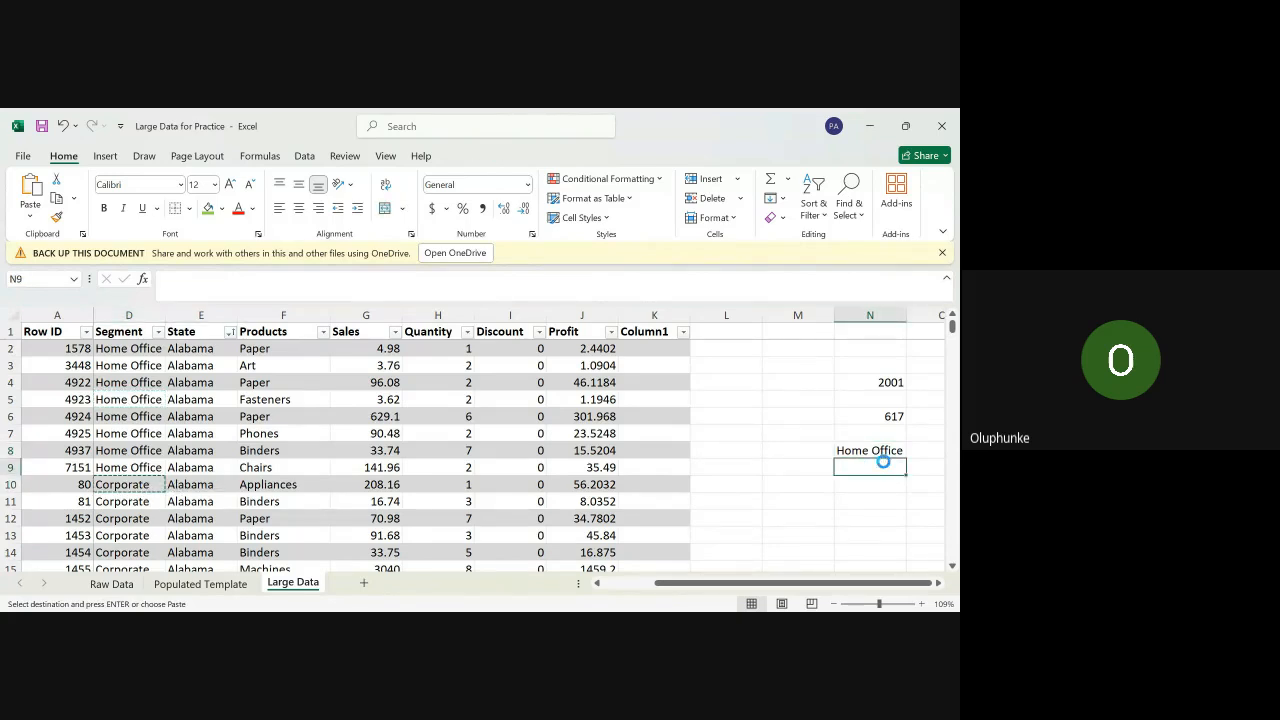
key("ctrl+v")
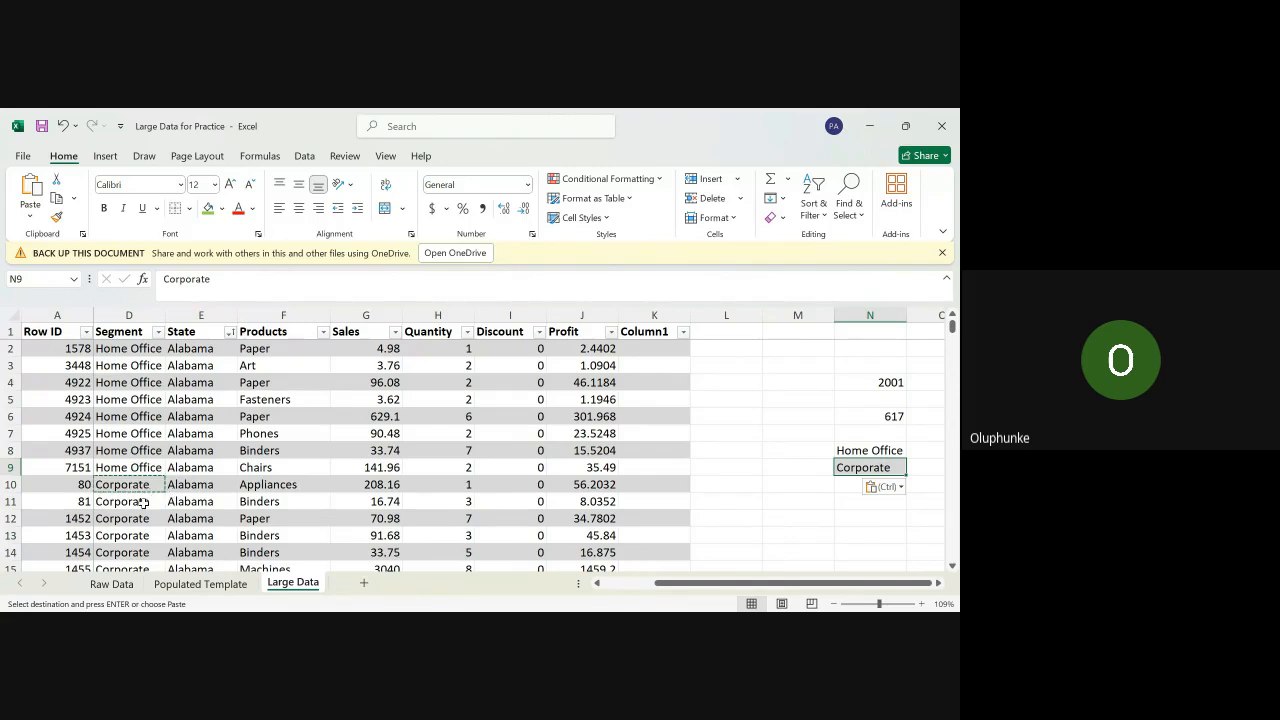
Step: Find a Consumer record among the Alabama rows and copy its Segment value from D59 into N10
scroll(133, 553, "down", 1)
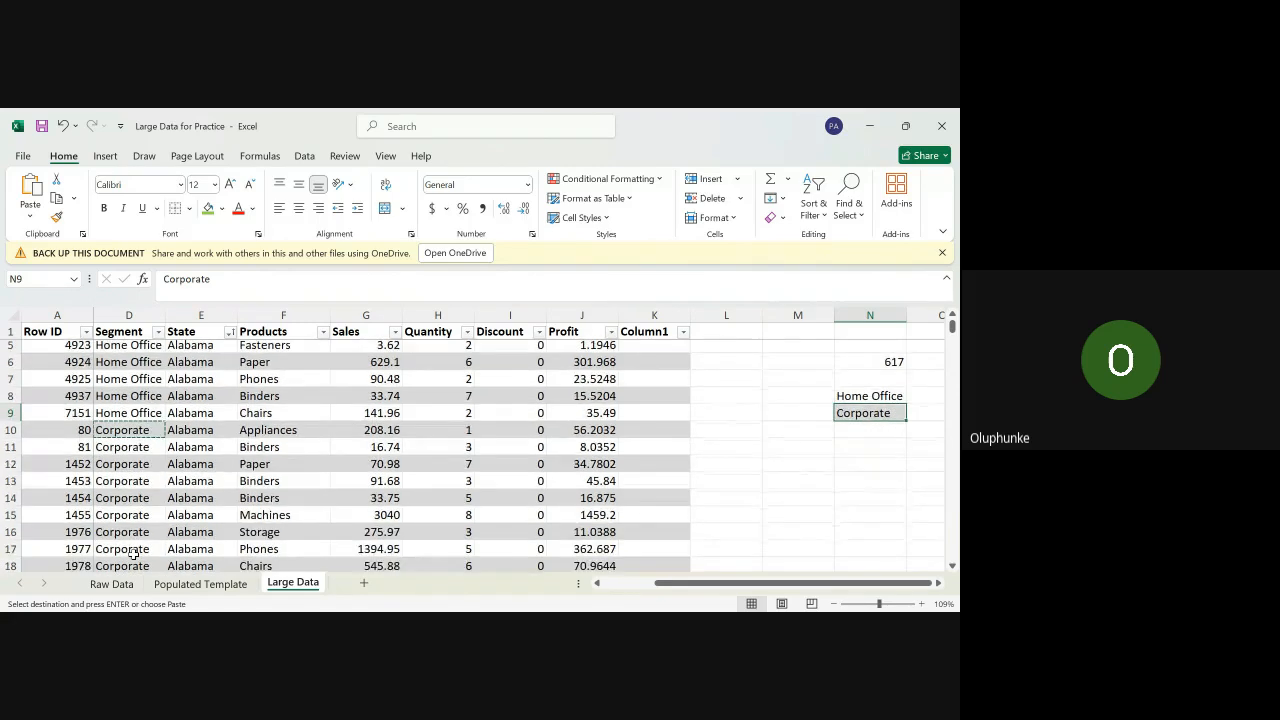
scroll(133, 553, "down", 2)
scroll(133, 553, "down", 13)
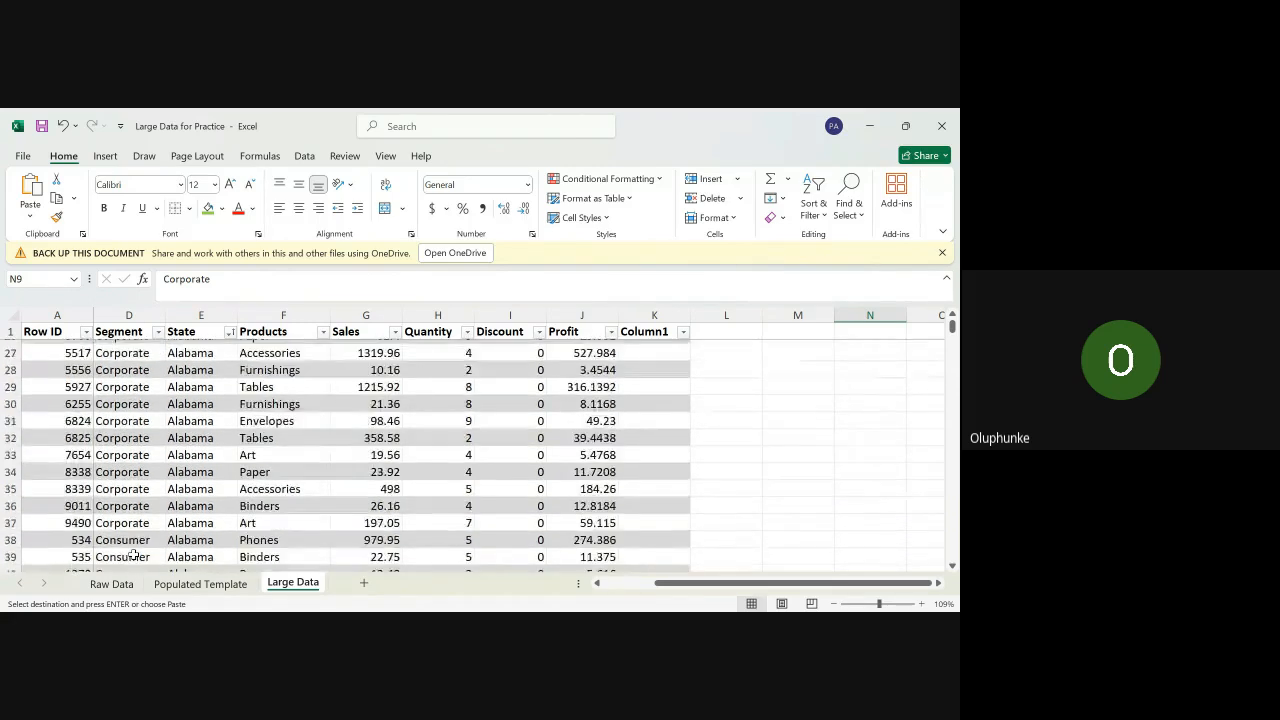
scroll(133, 553, "down", 4)
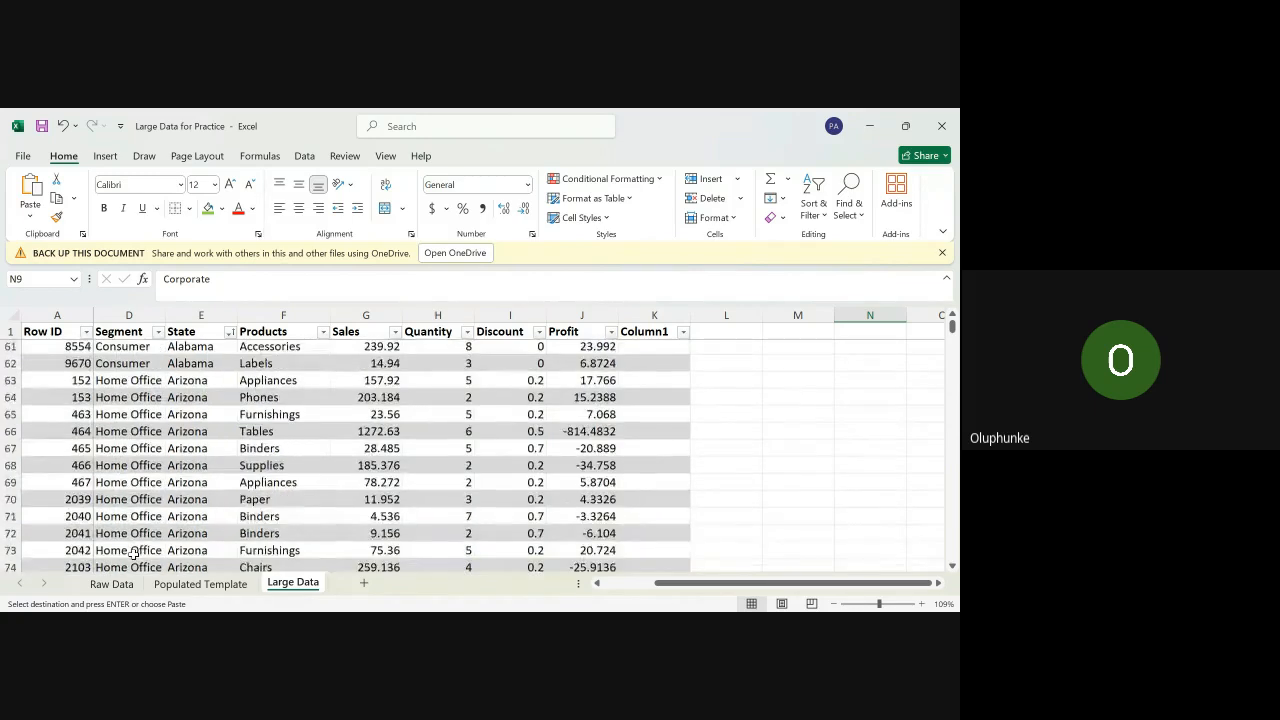
scroll(133, 553, "up", 3)
left_click(120, 467)
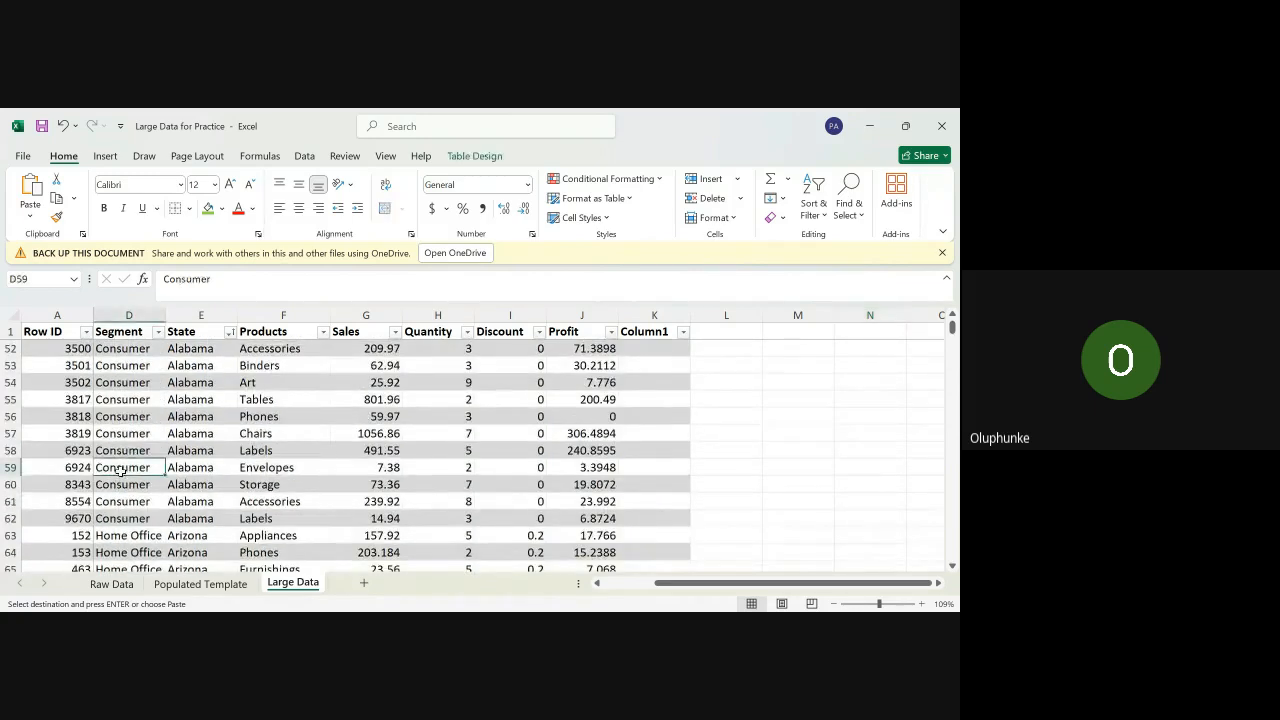
scroll(849, 370, "up", 17)
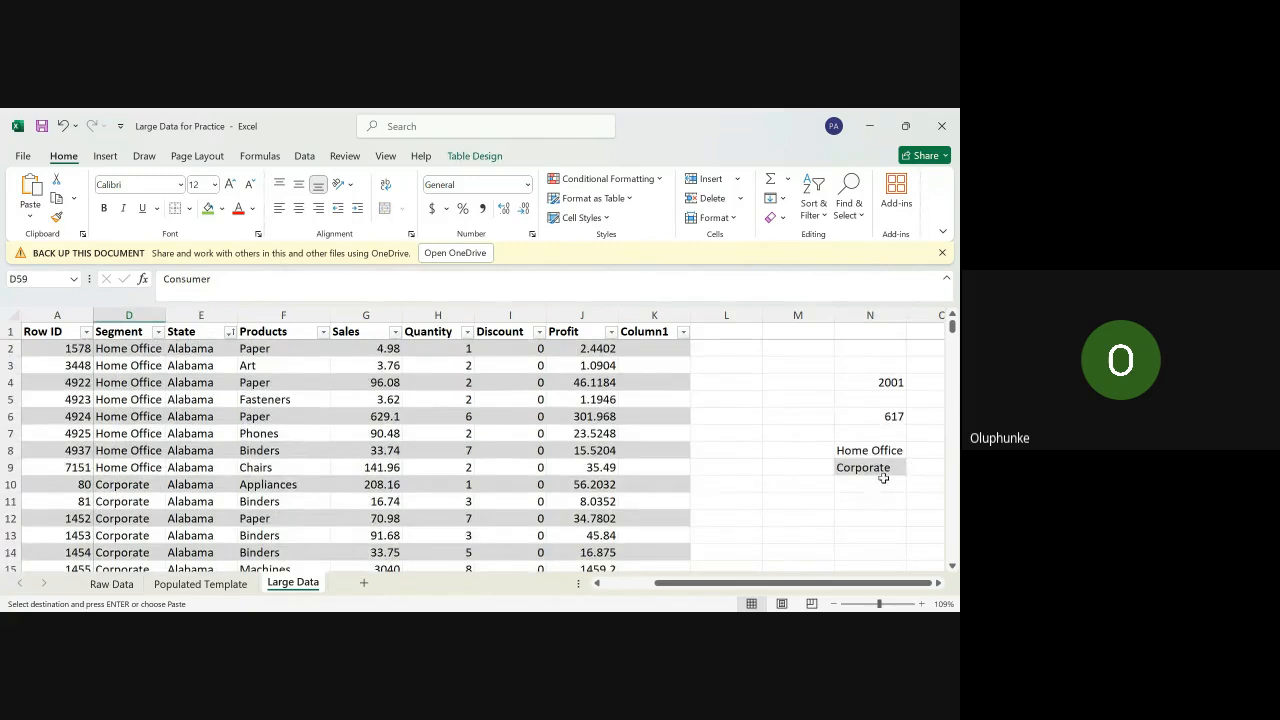
left_click(882, 467)
left_click(882, 488)
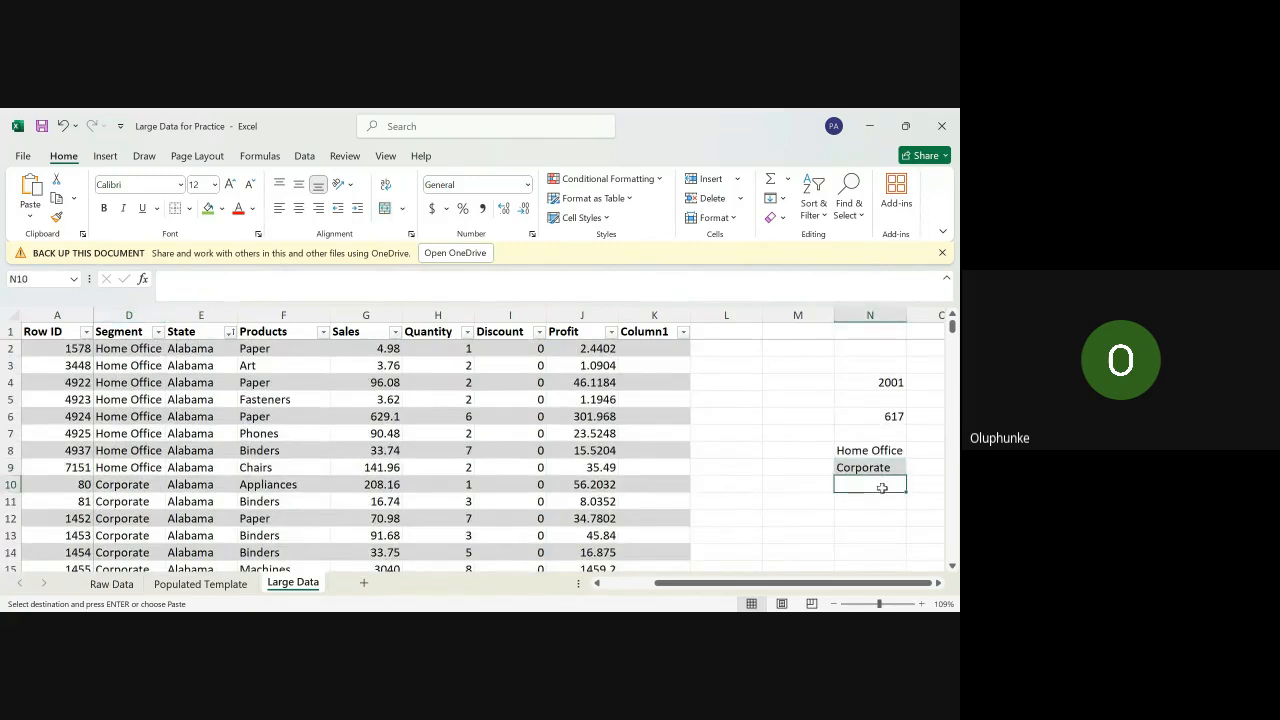
key("ctrl+v")
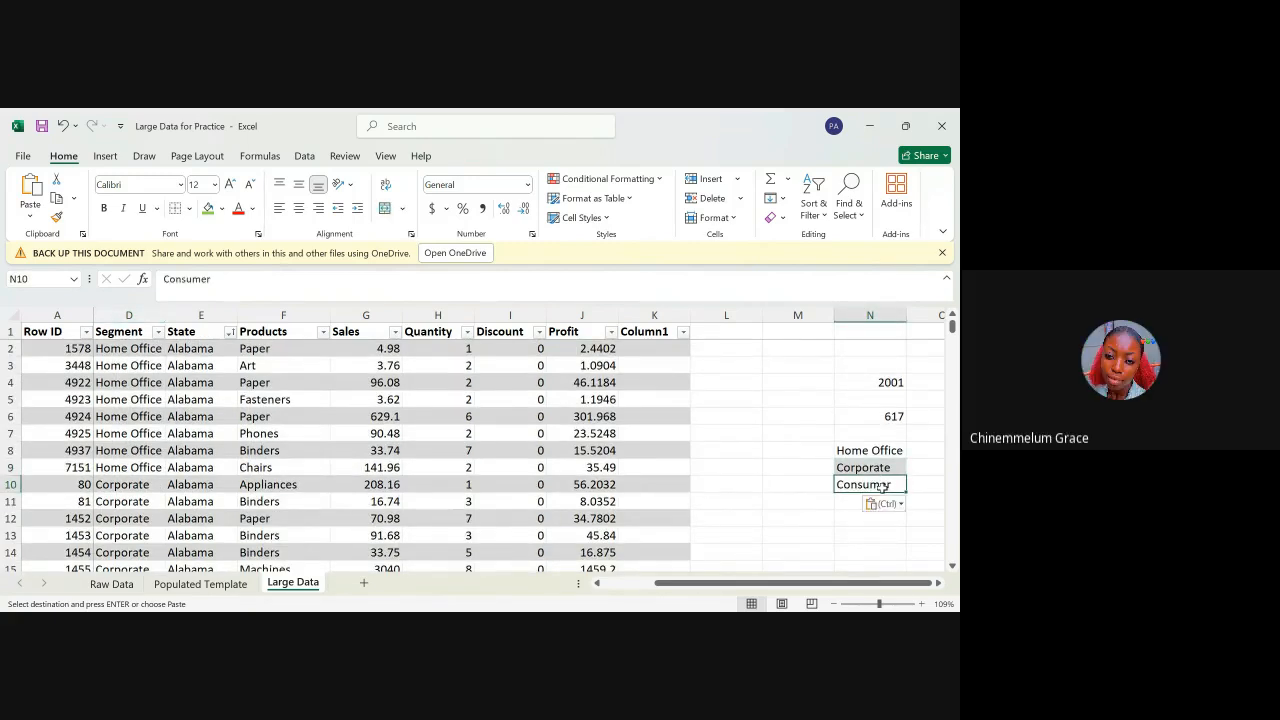
left_click(866, 552)
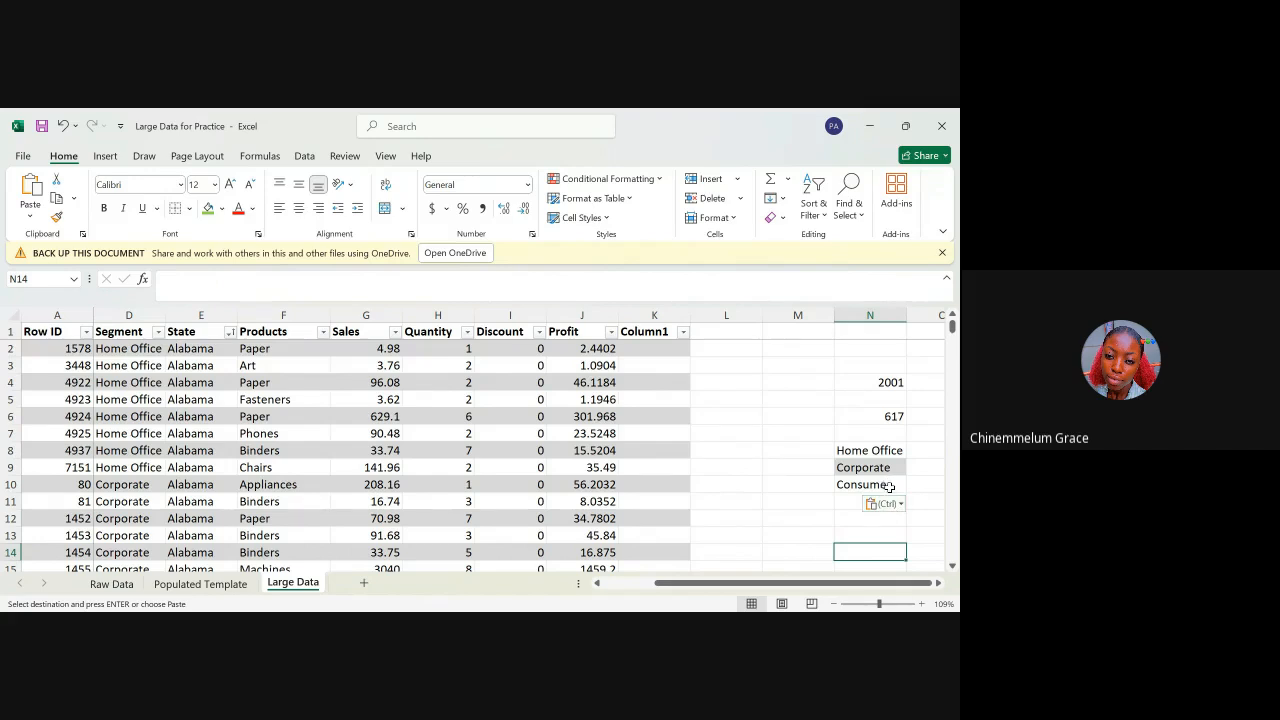
Step: Move the three segment names to L8:L10, undo the automatic table expansion, and clear the old results in N4:N7
left_click_drag(888, 500, 838, 455)
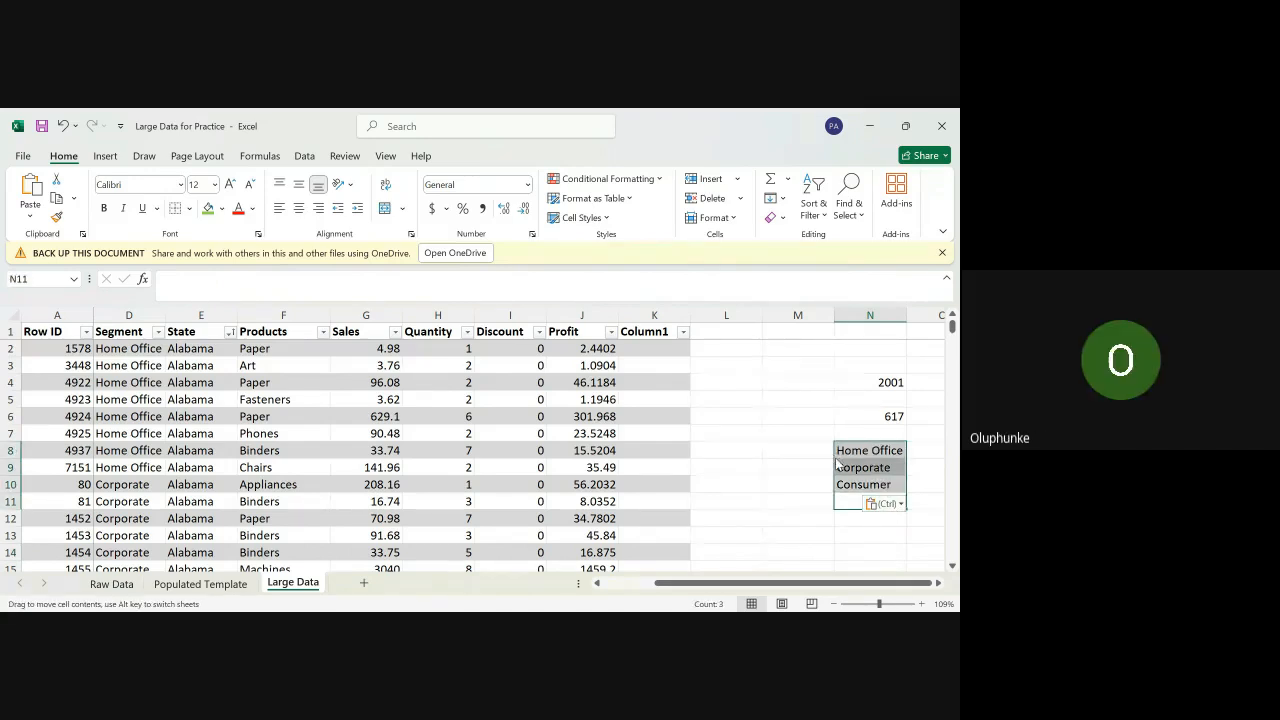
left_click_drag(838, 463, 694, 463)
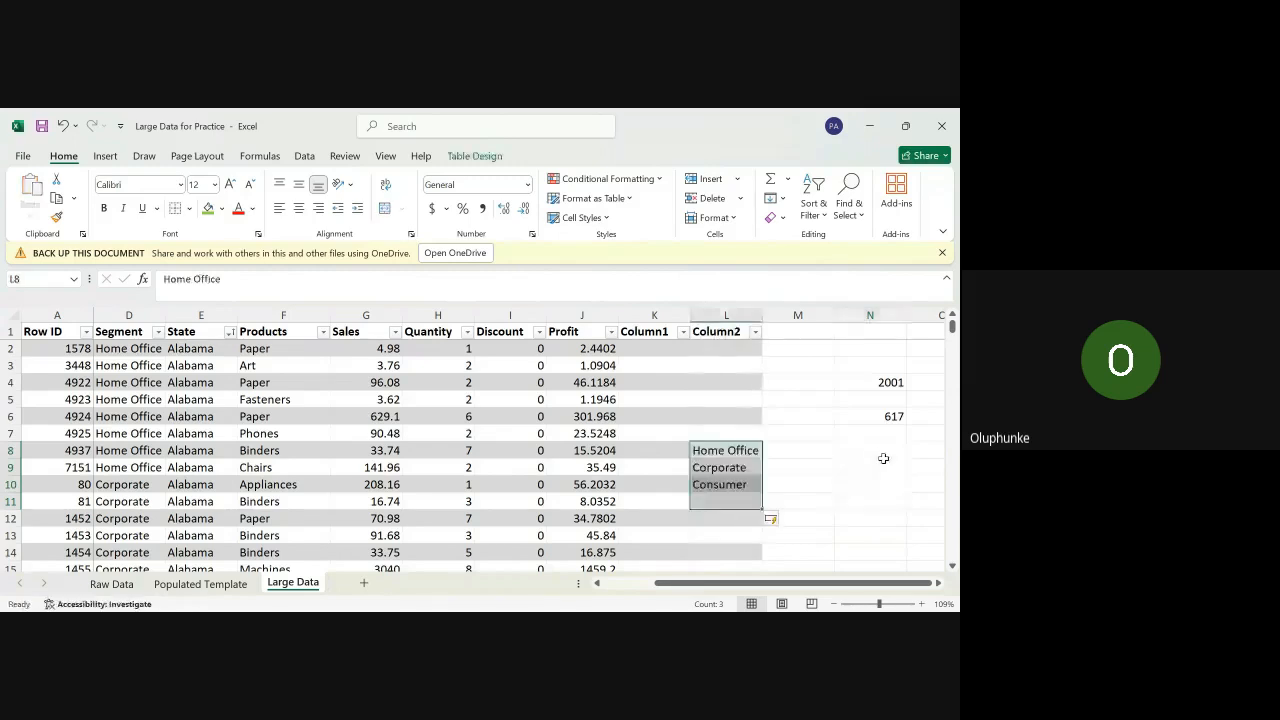
left_click(883, 460)
key("ctrl+z")
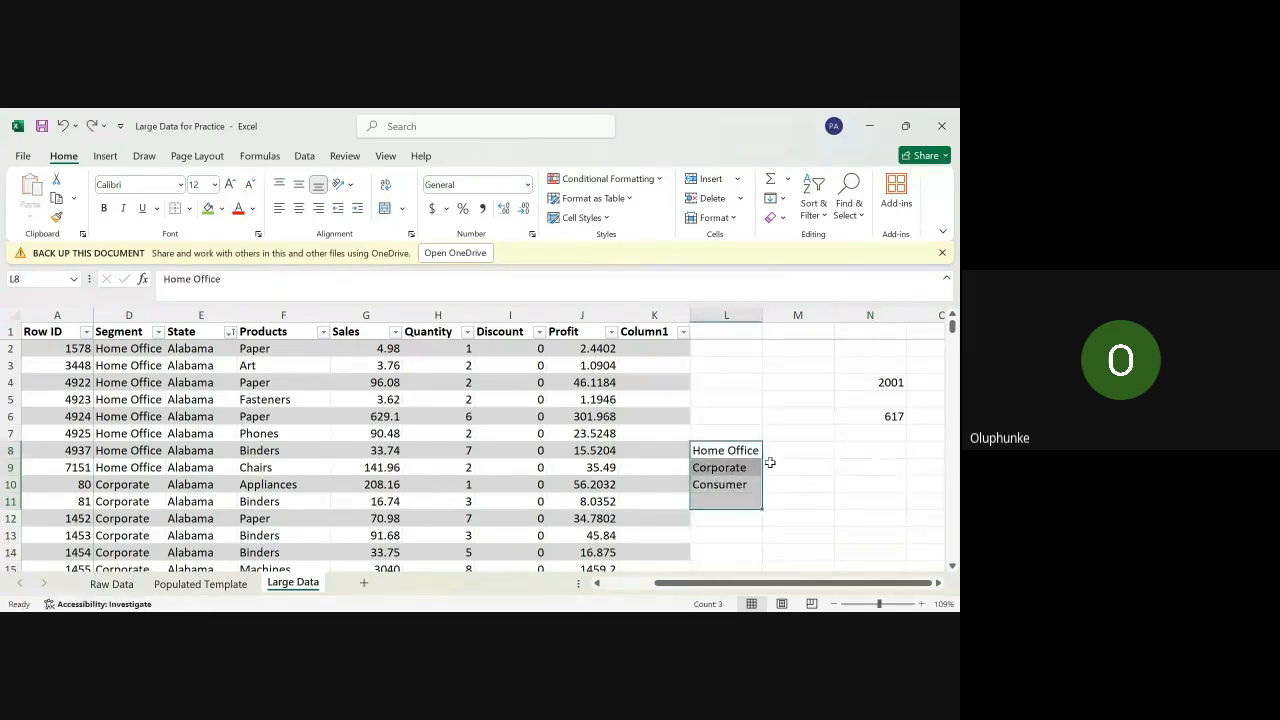
left_click(812, 470)
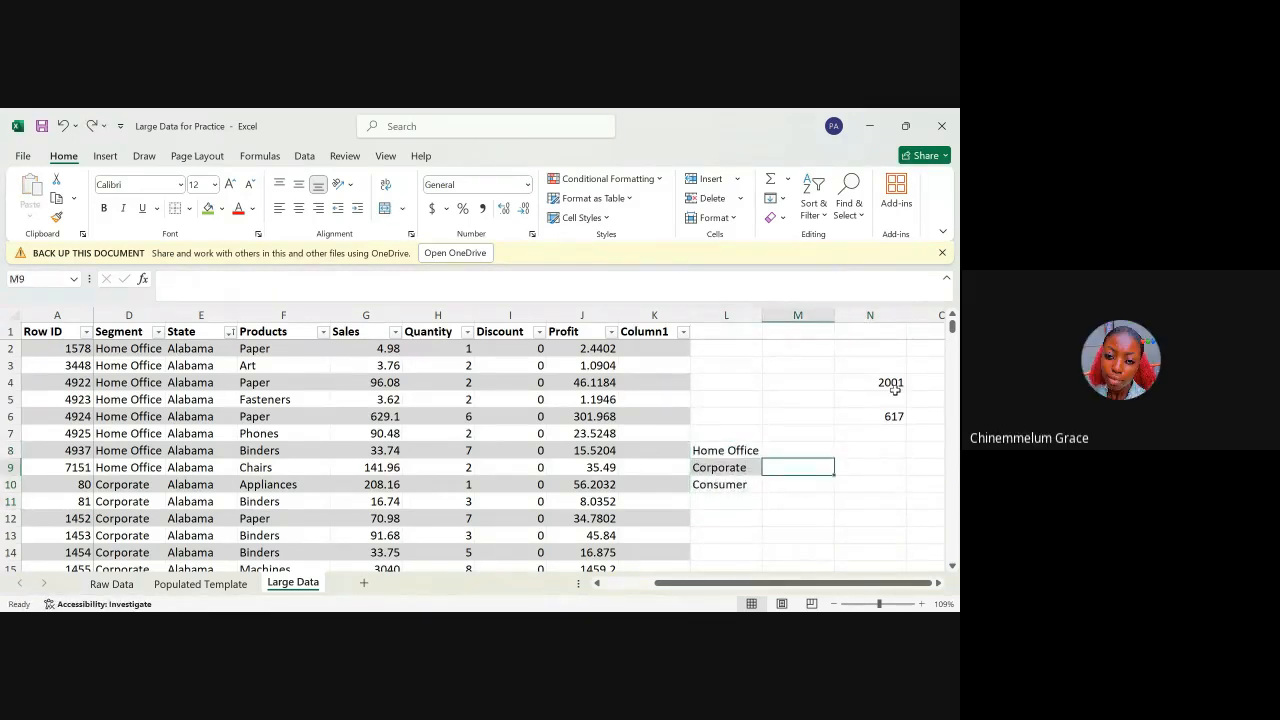
left_click_drag(888, 382, 890, 422)
key("Delete")
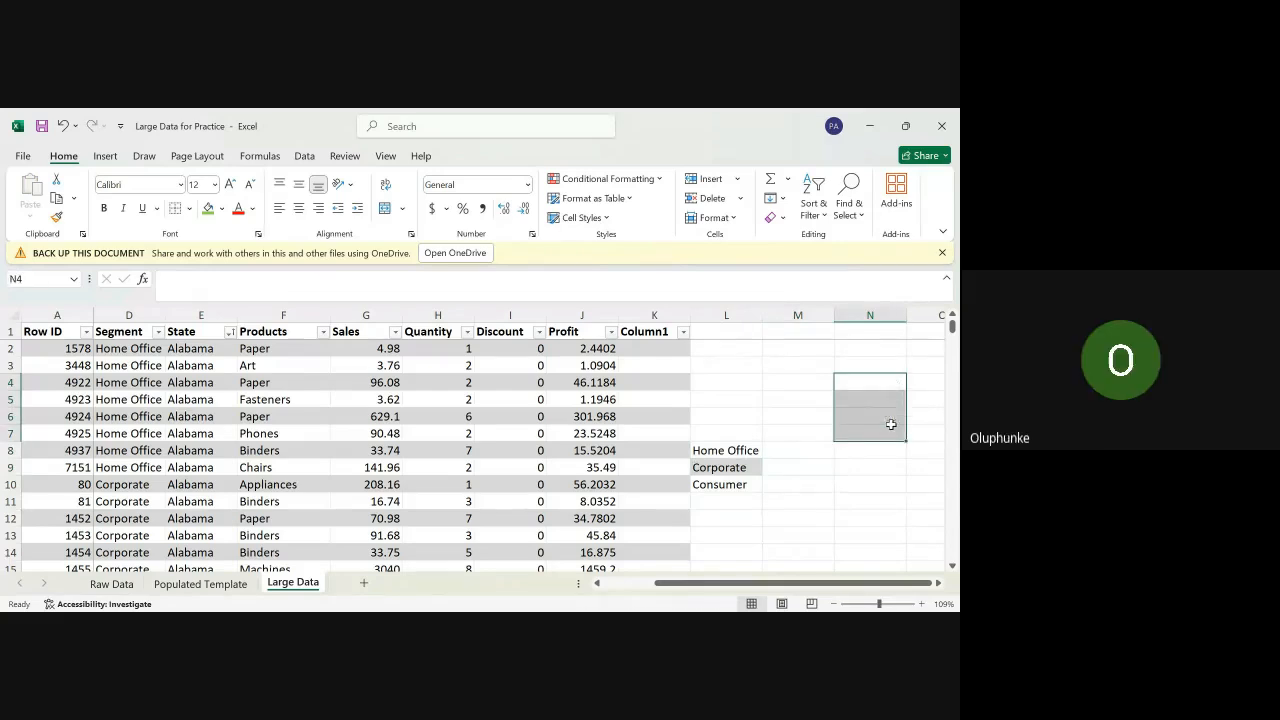
Step: Start an IFS formula in M2 that returns "One" where the table's whole Segment column equals "Home Office"
left_click(788, 349)
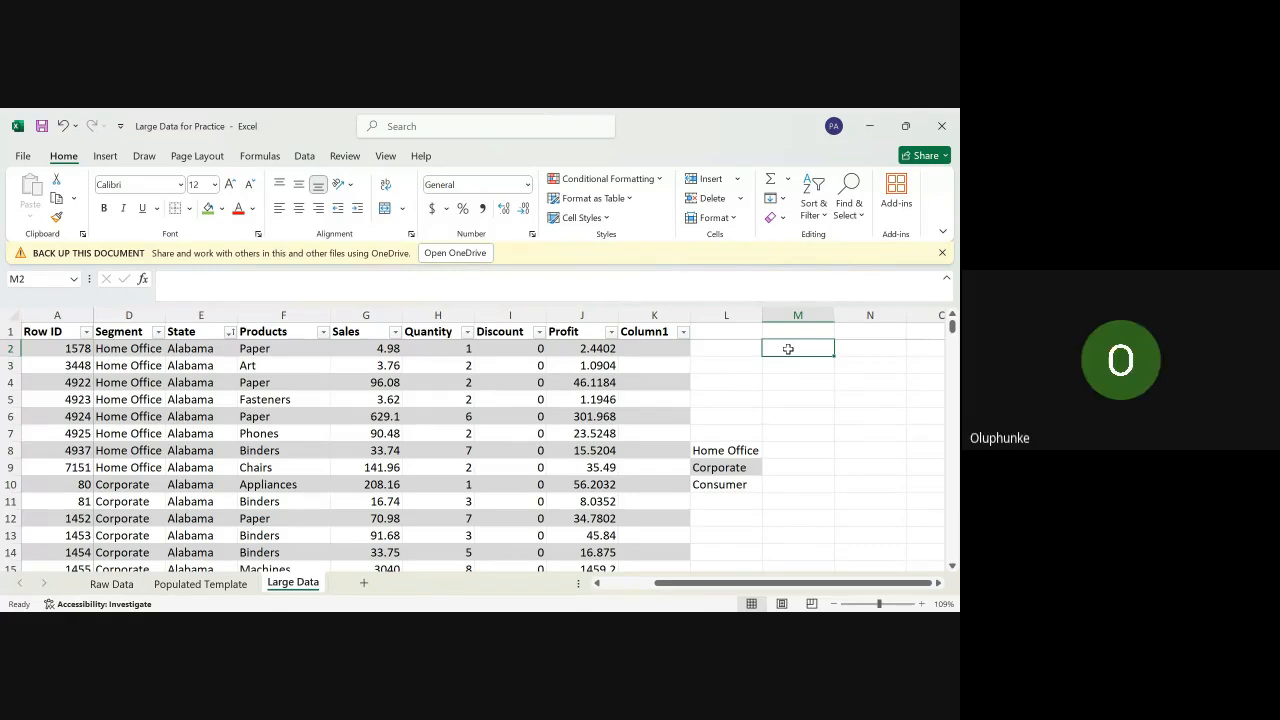
type("=")
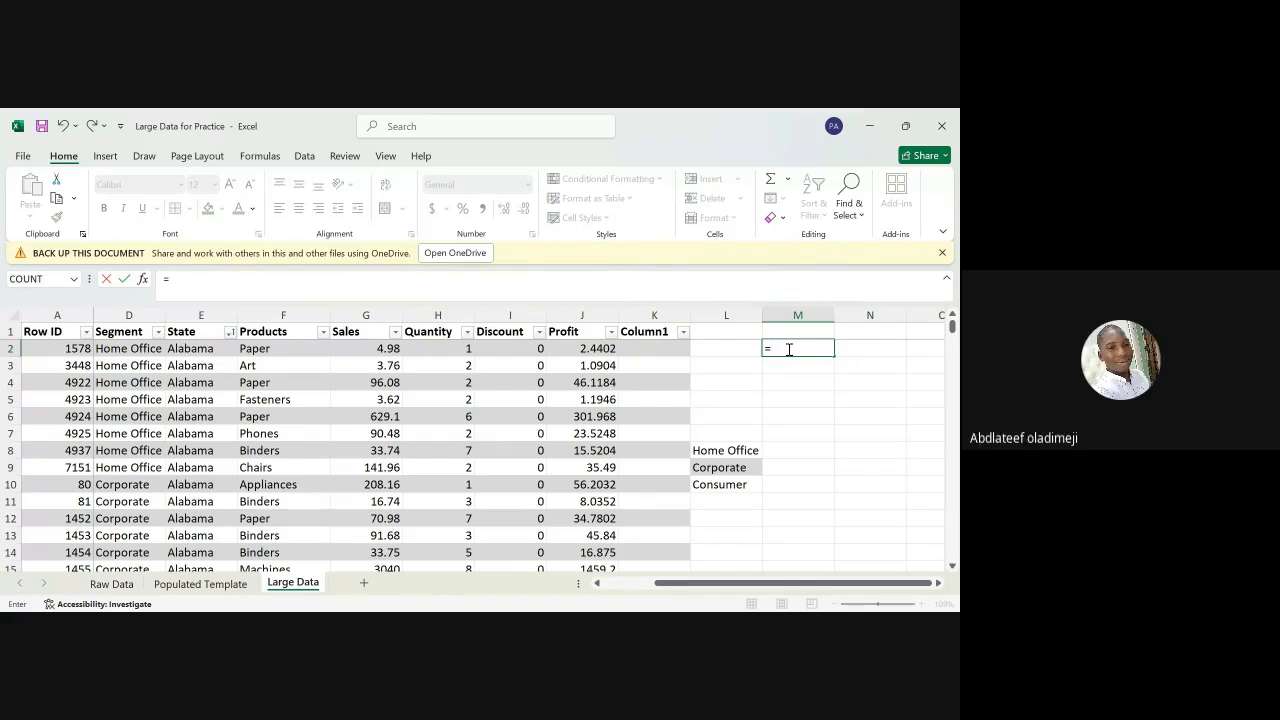
type("if")
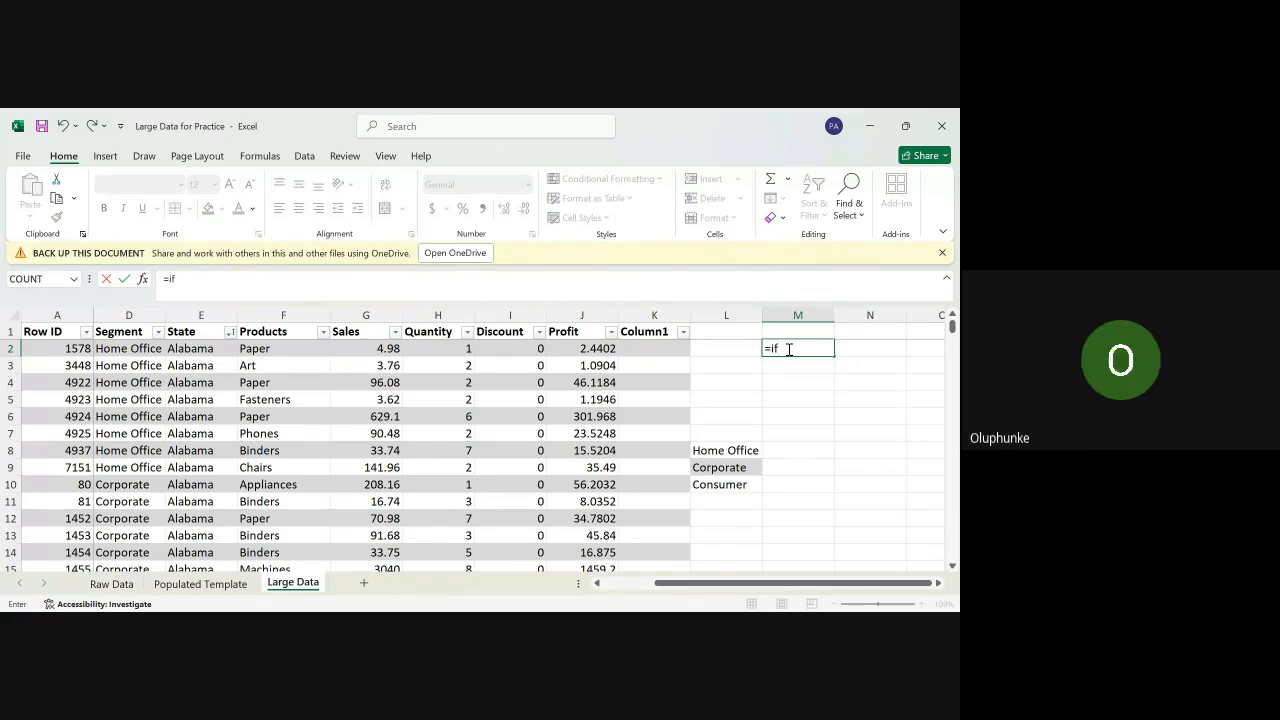
type("s(")
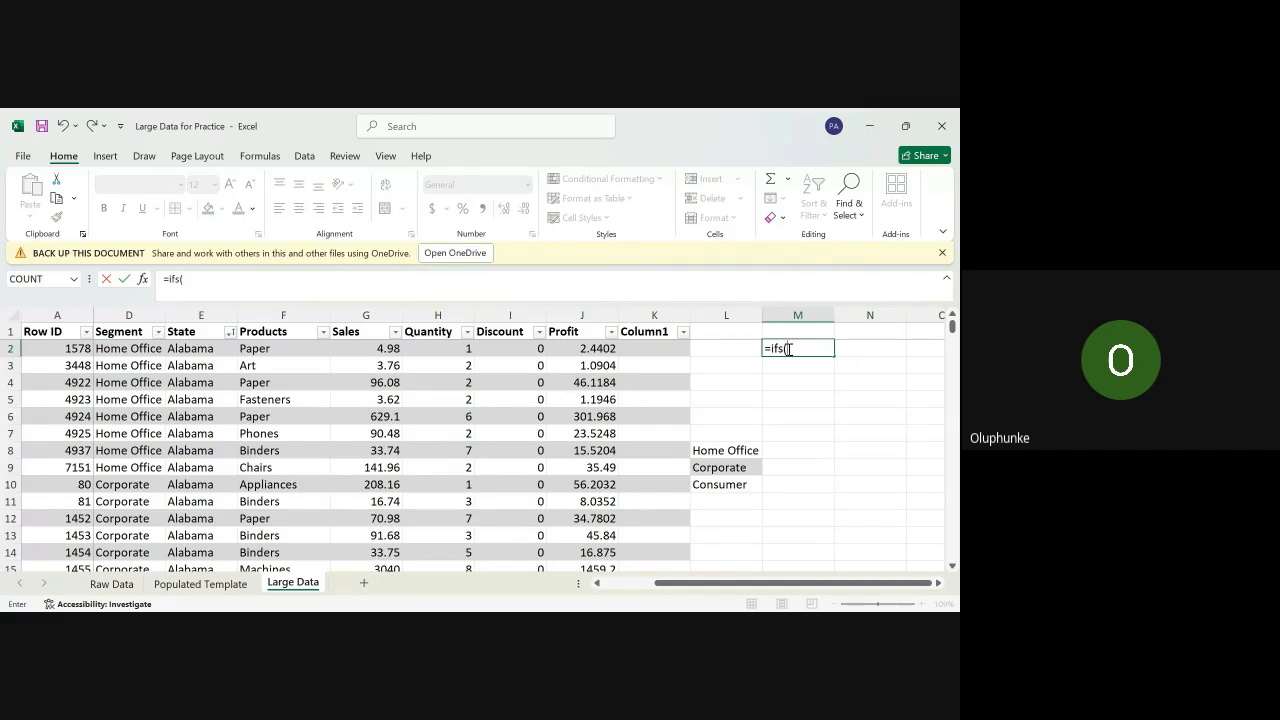
left_click(122, 352)
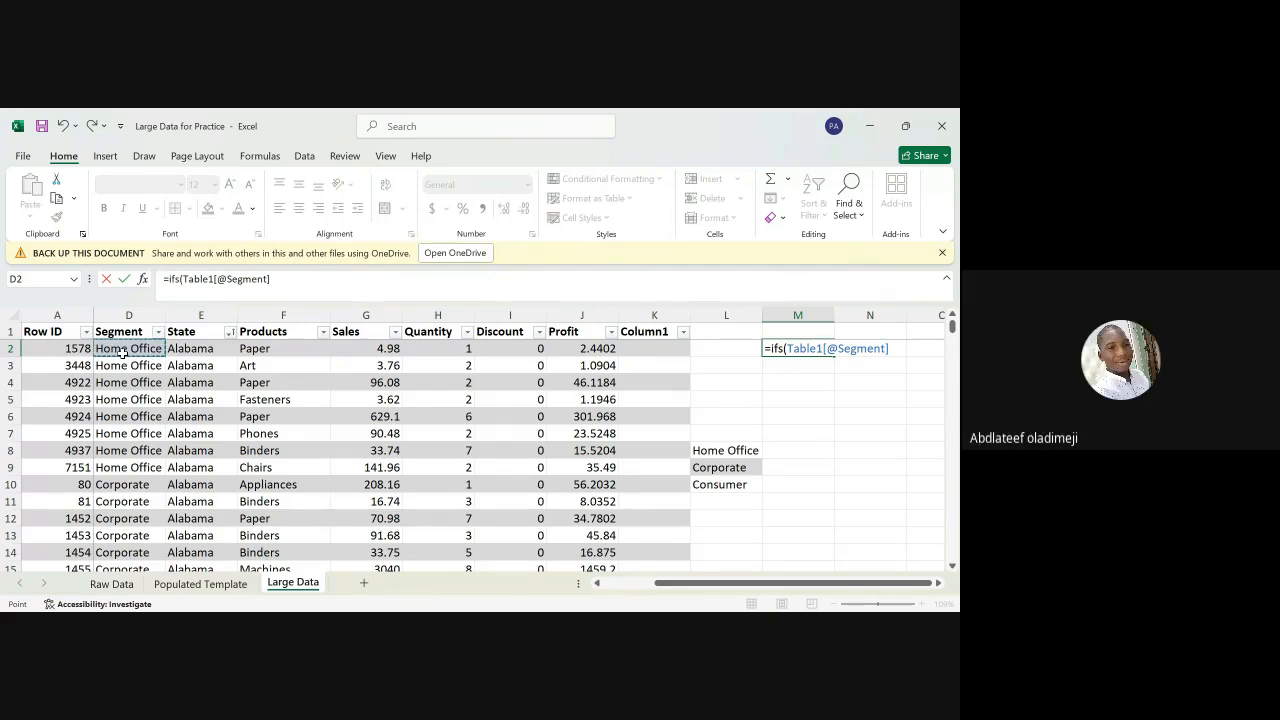
key("ctrl+shift+Down")
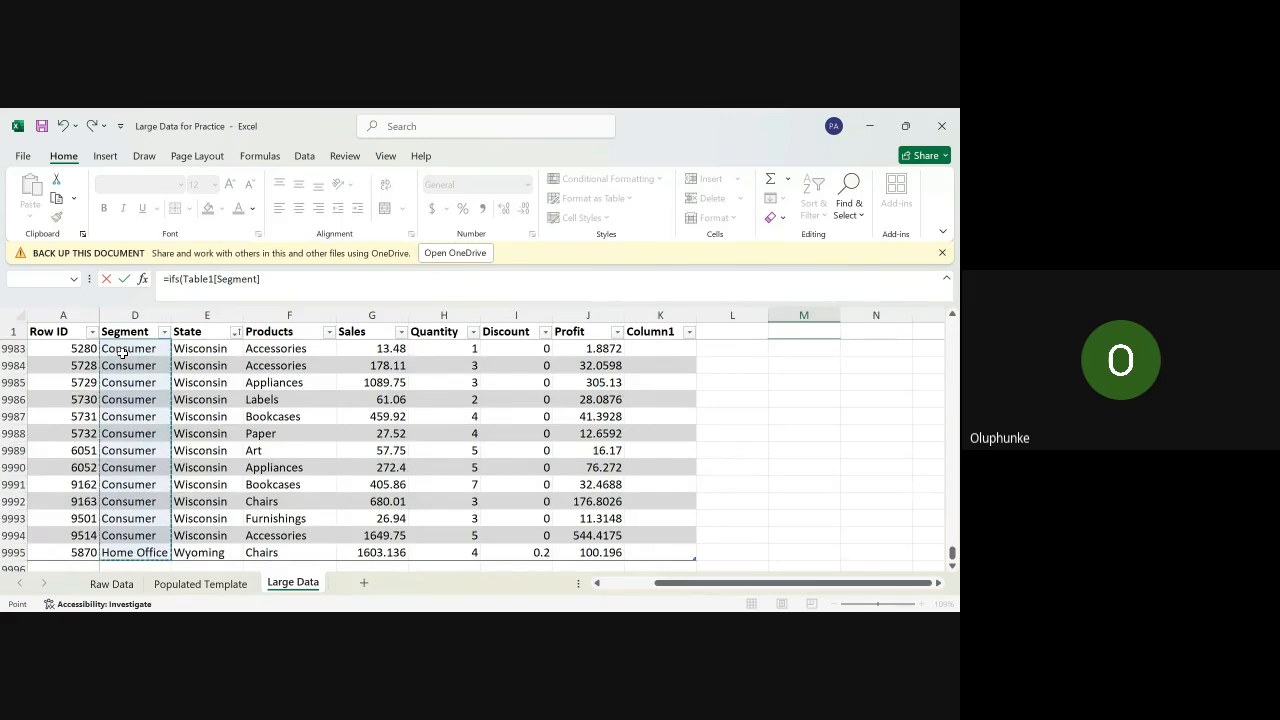
type("=")
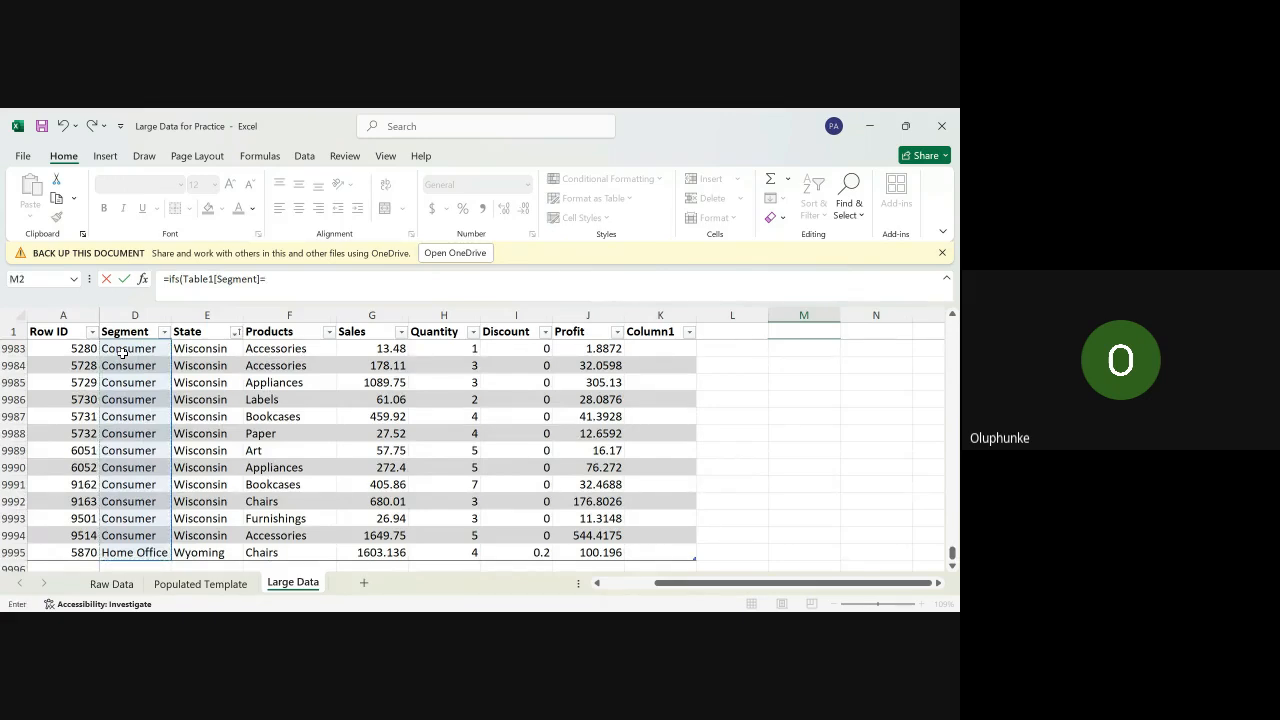
left_click(952, 563)
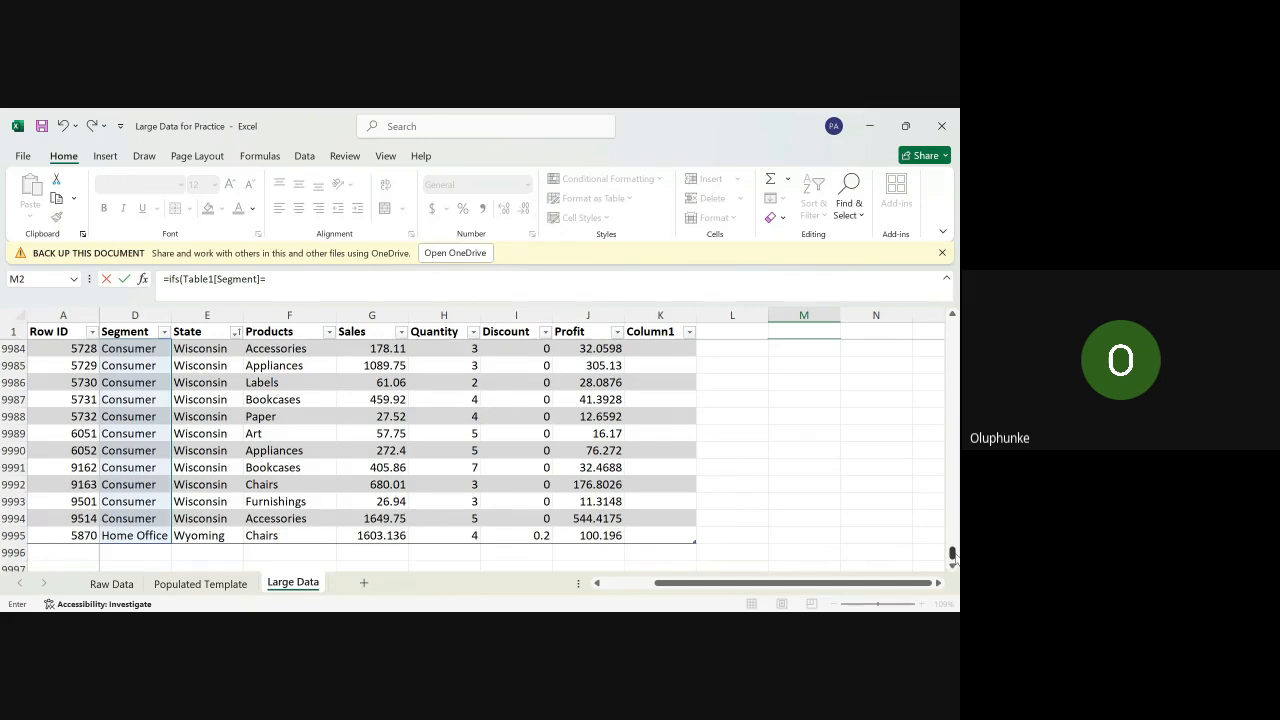
left_click_drag(953, 556, 763, 571)
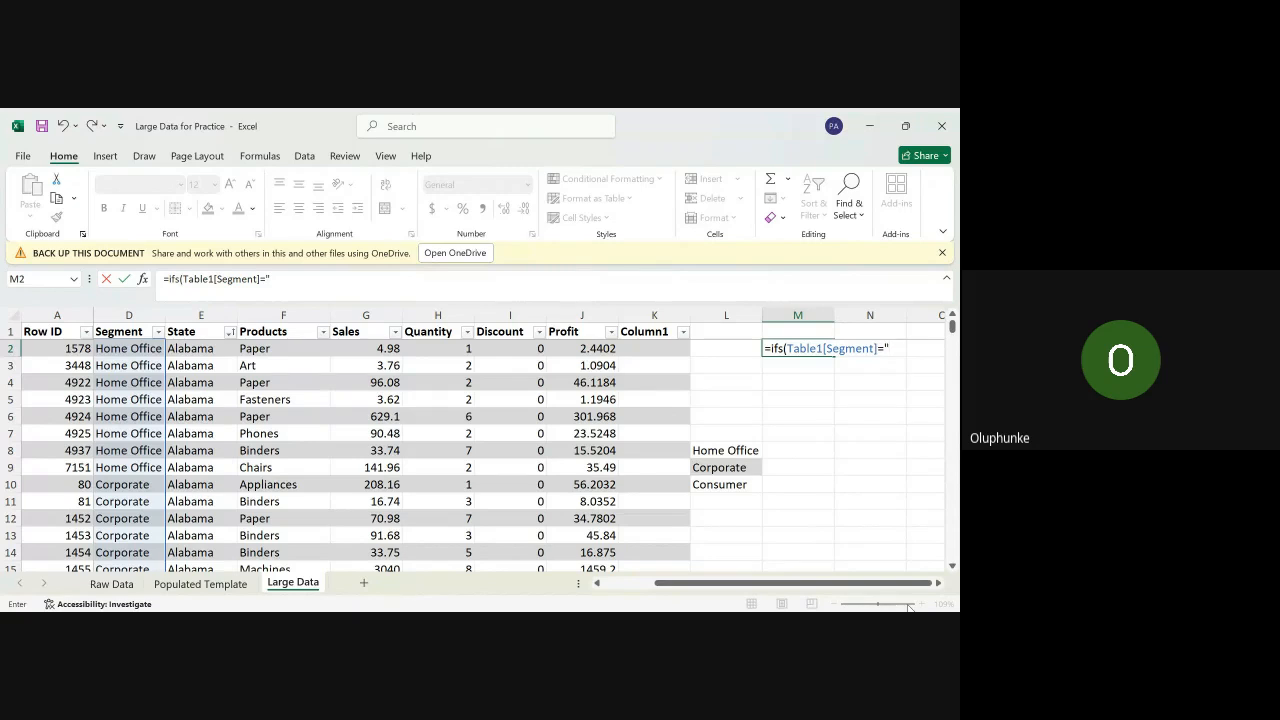
type("Home Office\",")
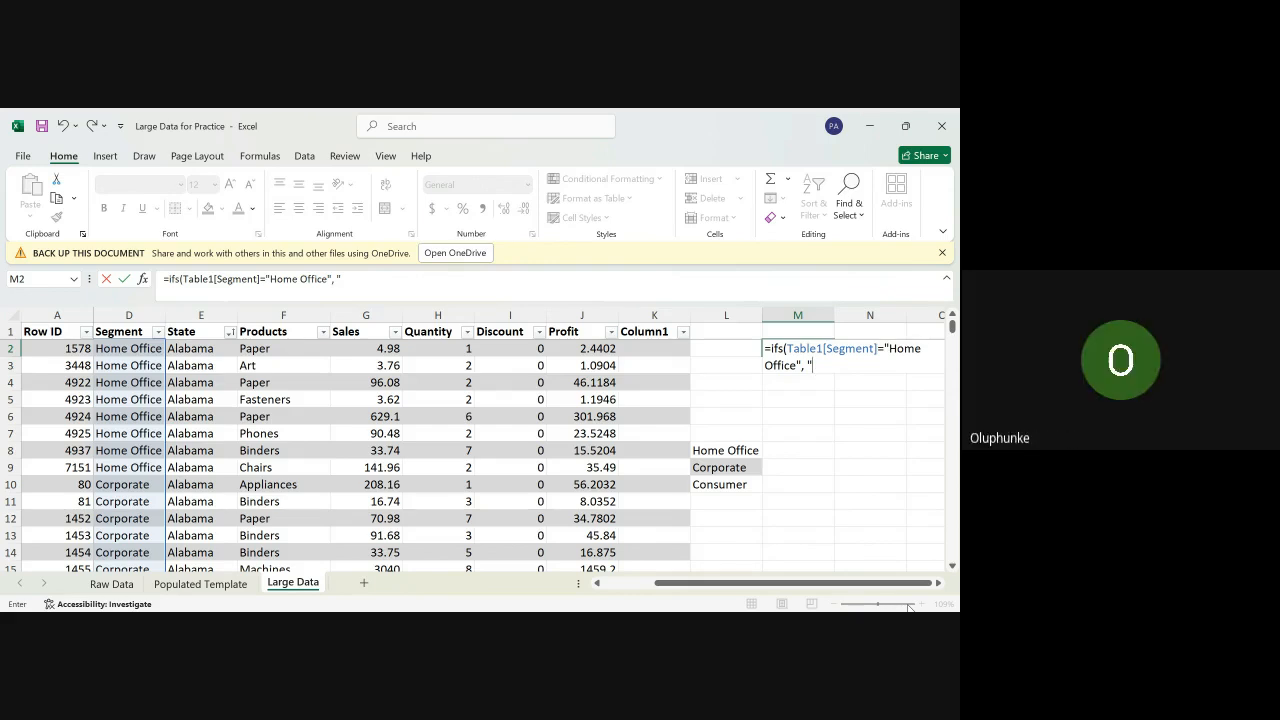
type("One")
type("\",")
Step: Extend the IFS formula in M2 to return "two" where the table's whole Segment column equals "Corporate"
left_click(117, 348)
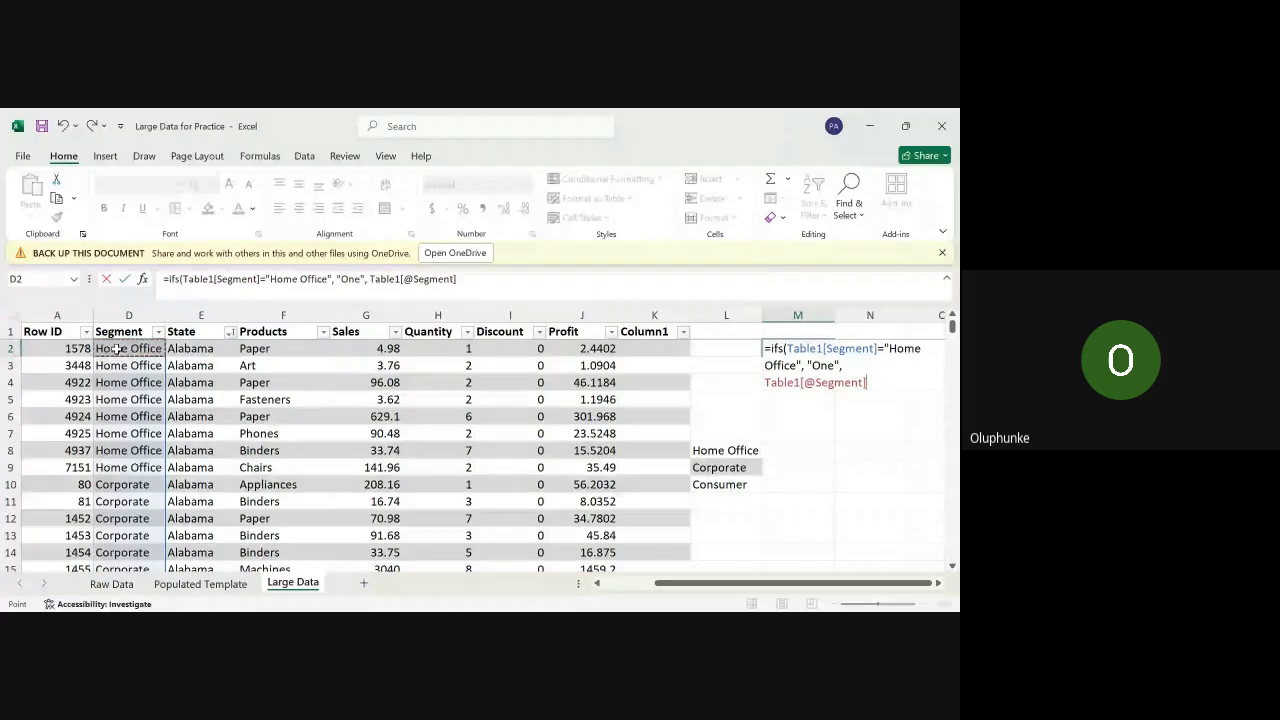
key("ctrl+shift+Down")
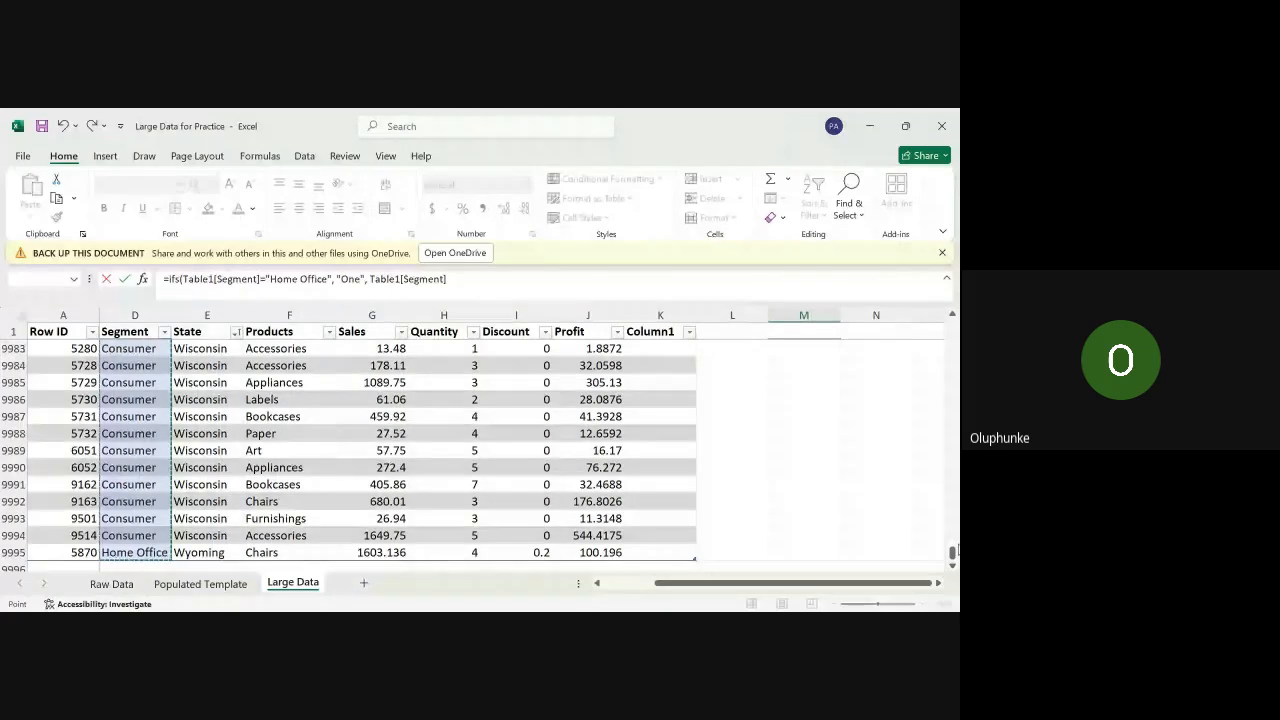
left_click_drag(955, 551, 955, 326)
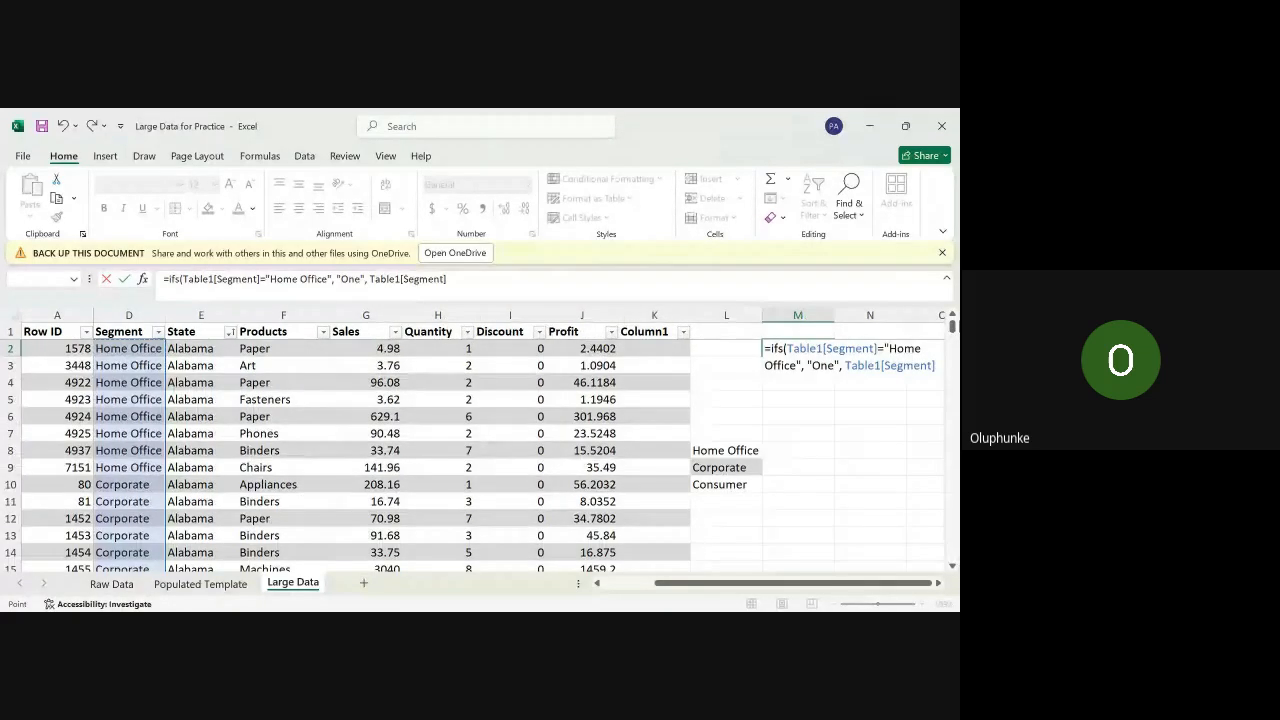
type("=\"")
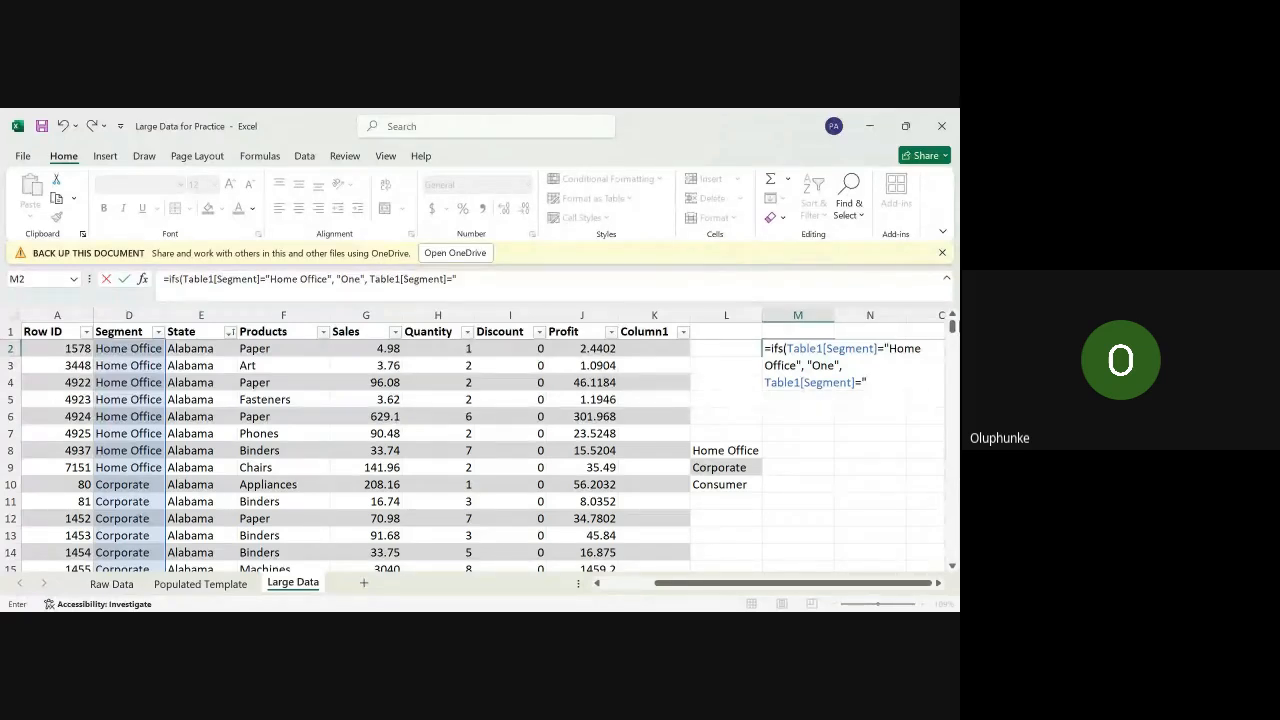
type("Corporate\",")
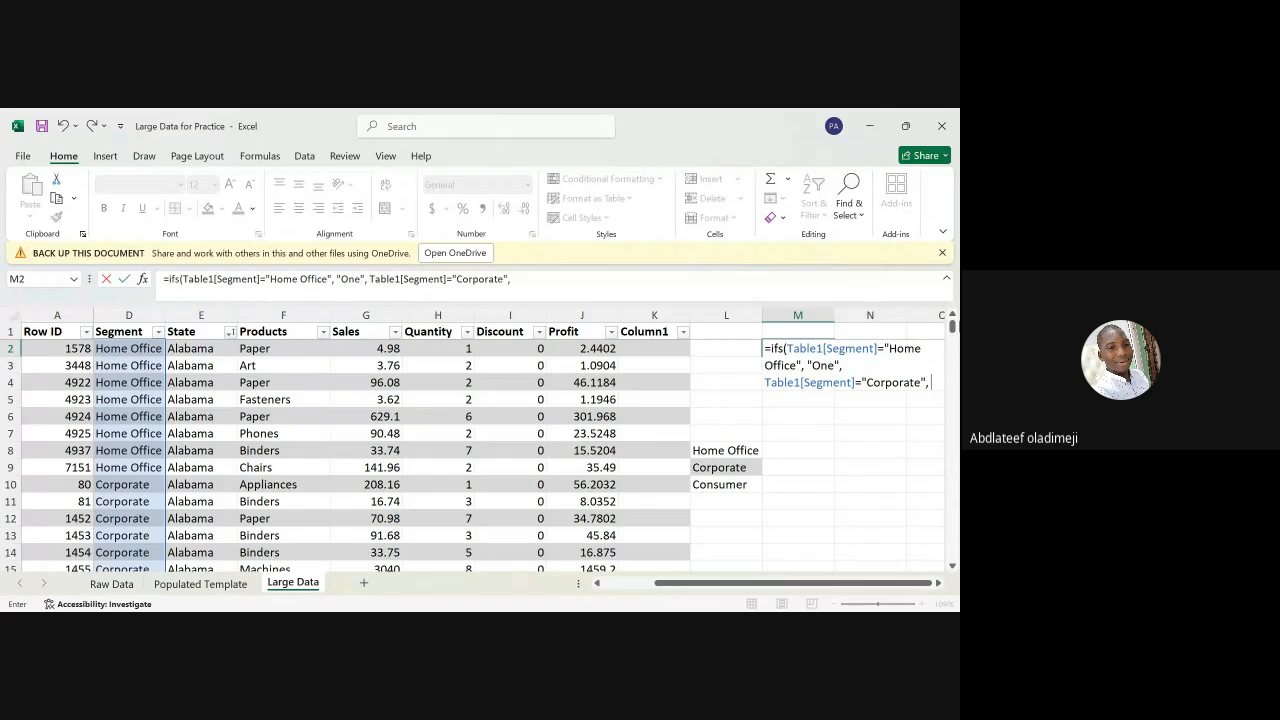
type(" \"two")
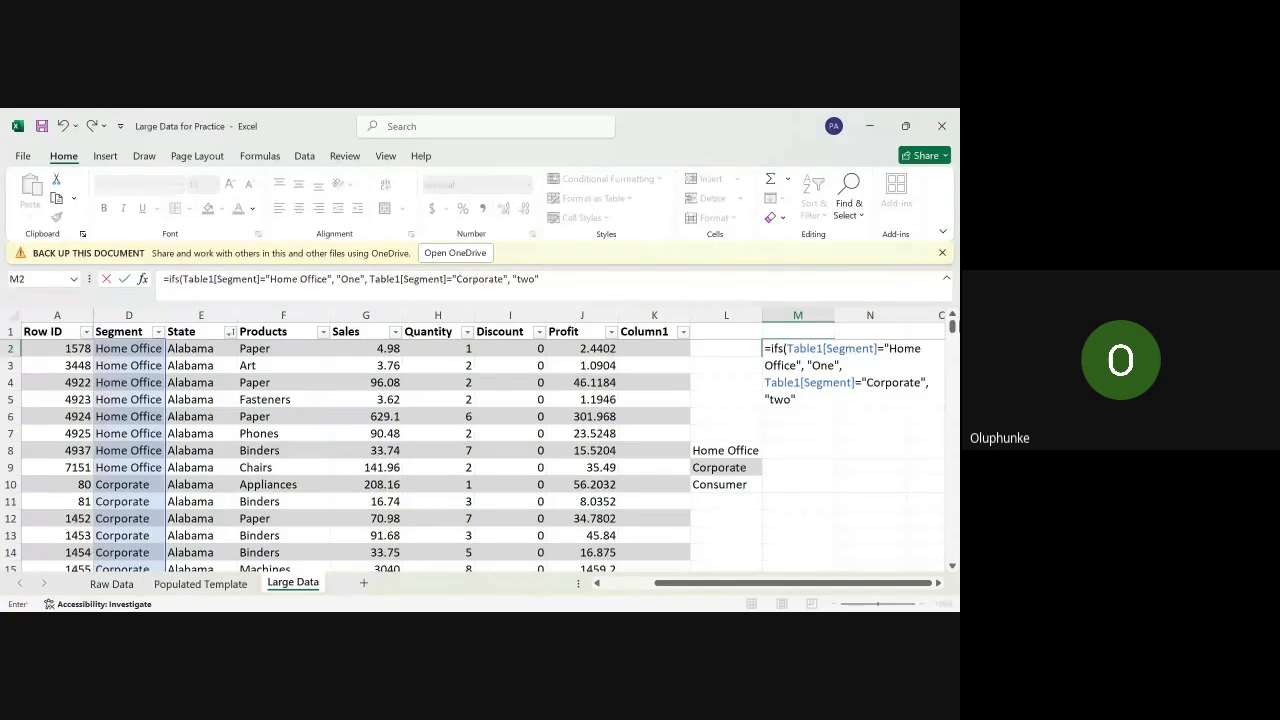
type("\",")
Step: Begin a third IFS condition in M2 that tests the table's whole Segment column for equality with a text value
left_click(120, 346)
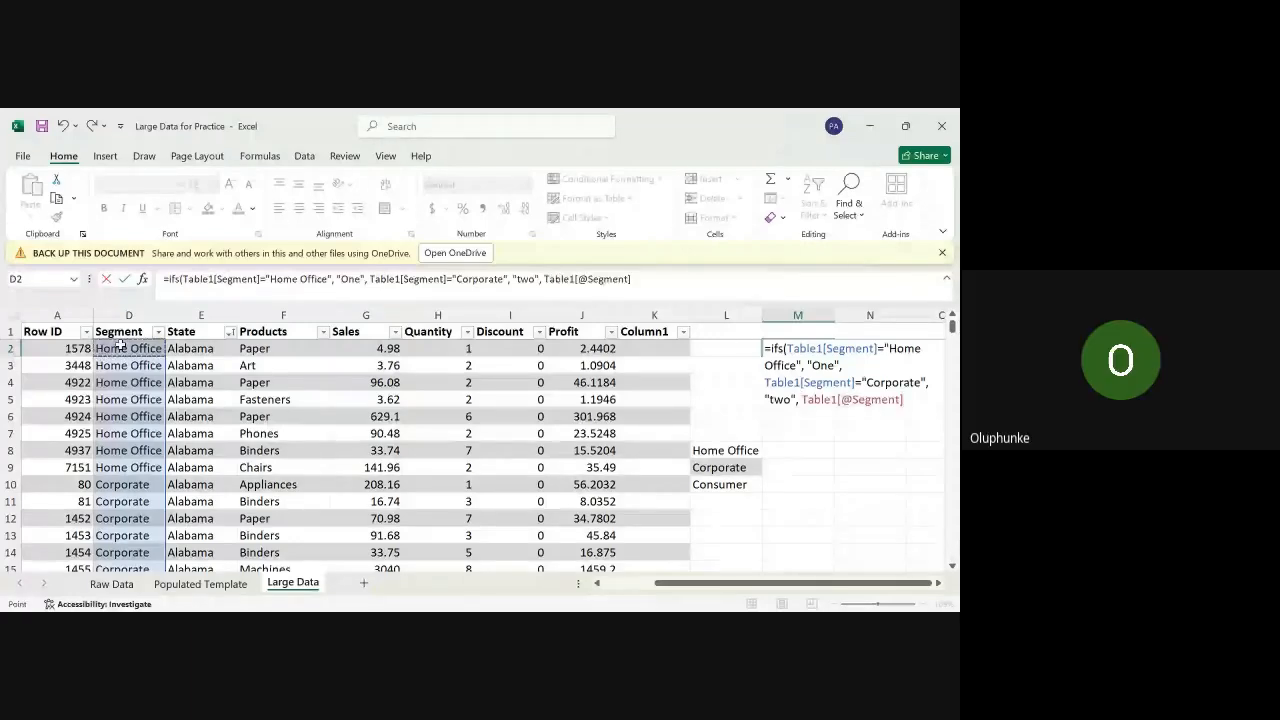
key("ctrl+shift+Down")
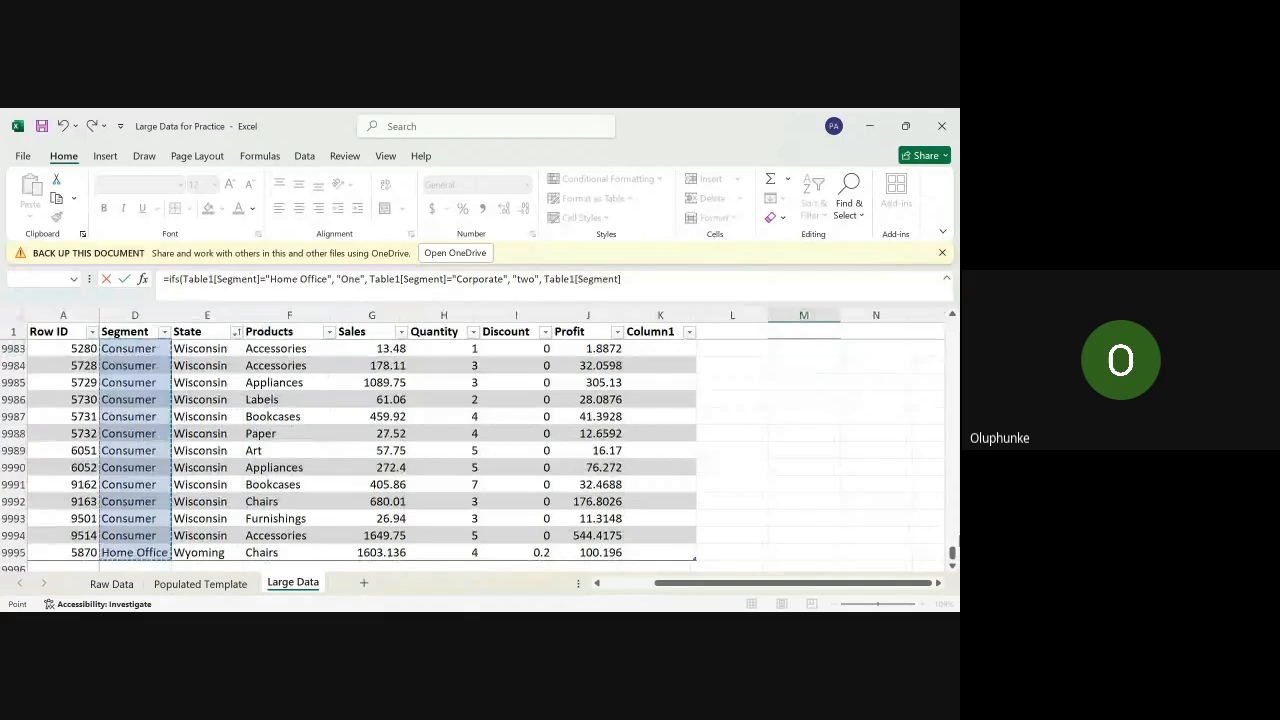
left_click_drag(952, 552, 952, 326)
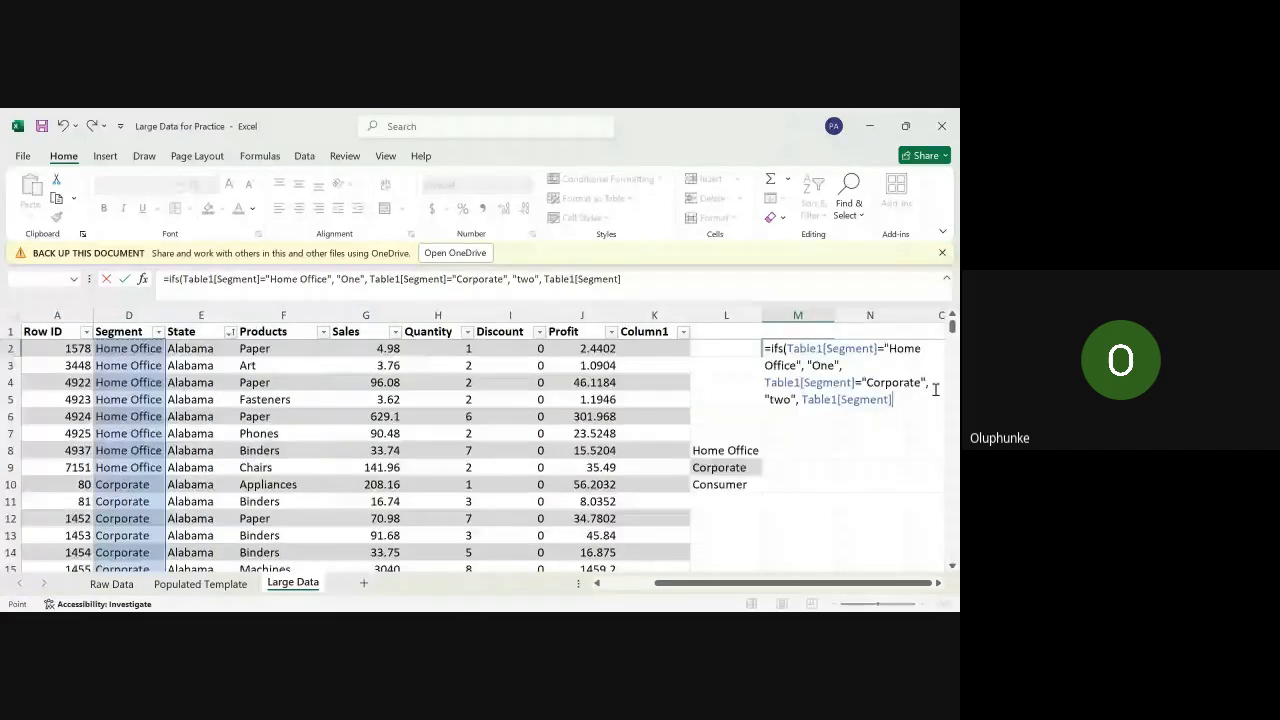
type("=\"")
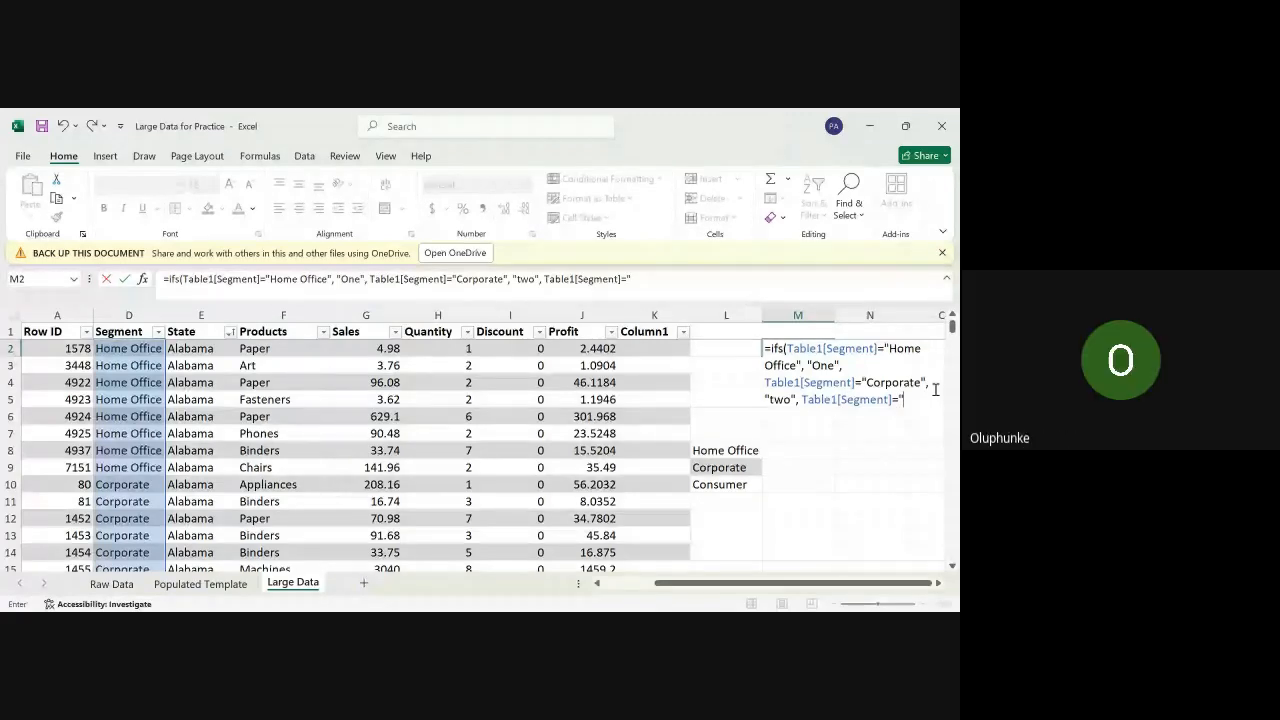
type("t")
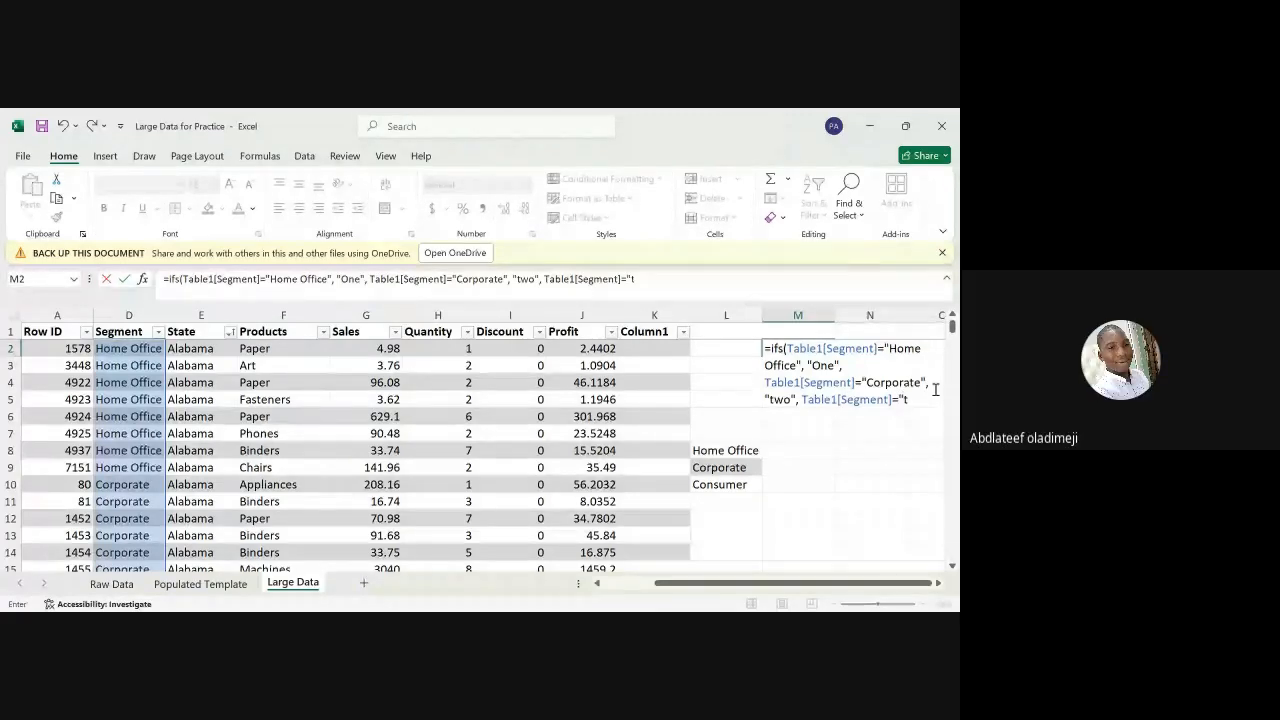
type("hree\"")
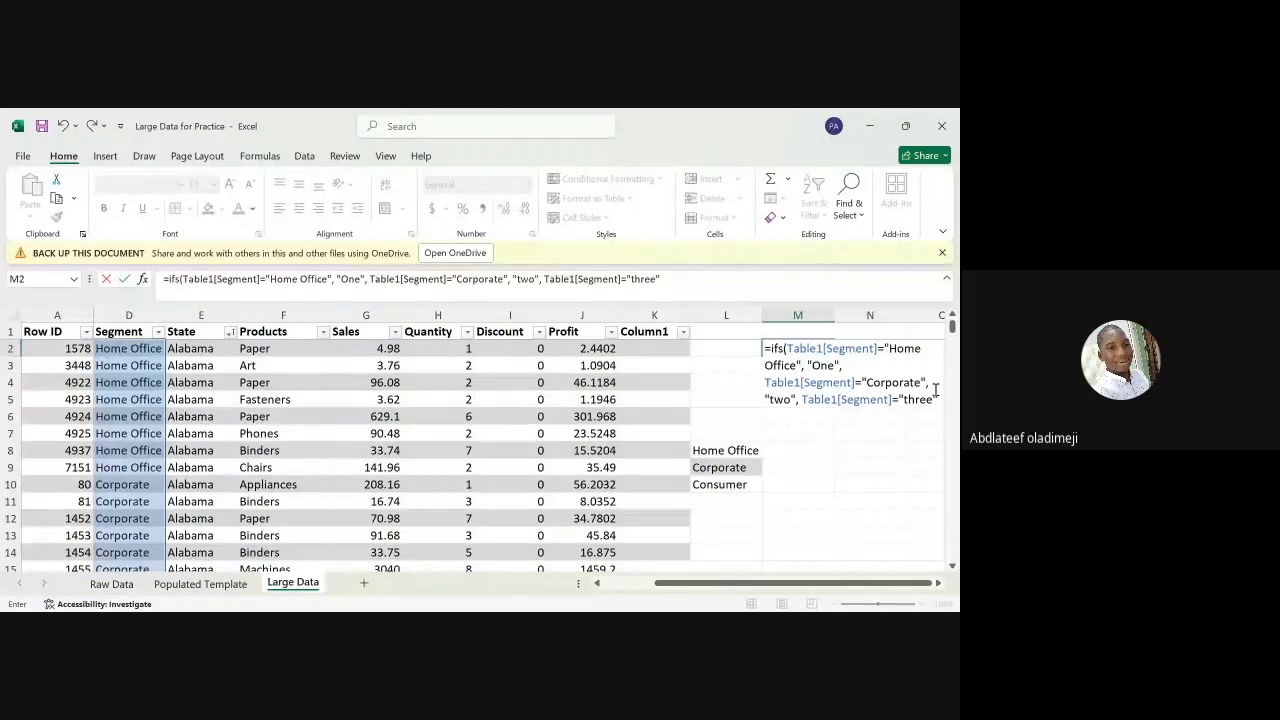
key("BackSpace")
key("BackSpace")
key("BackSpace")
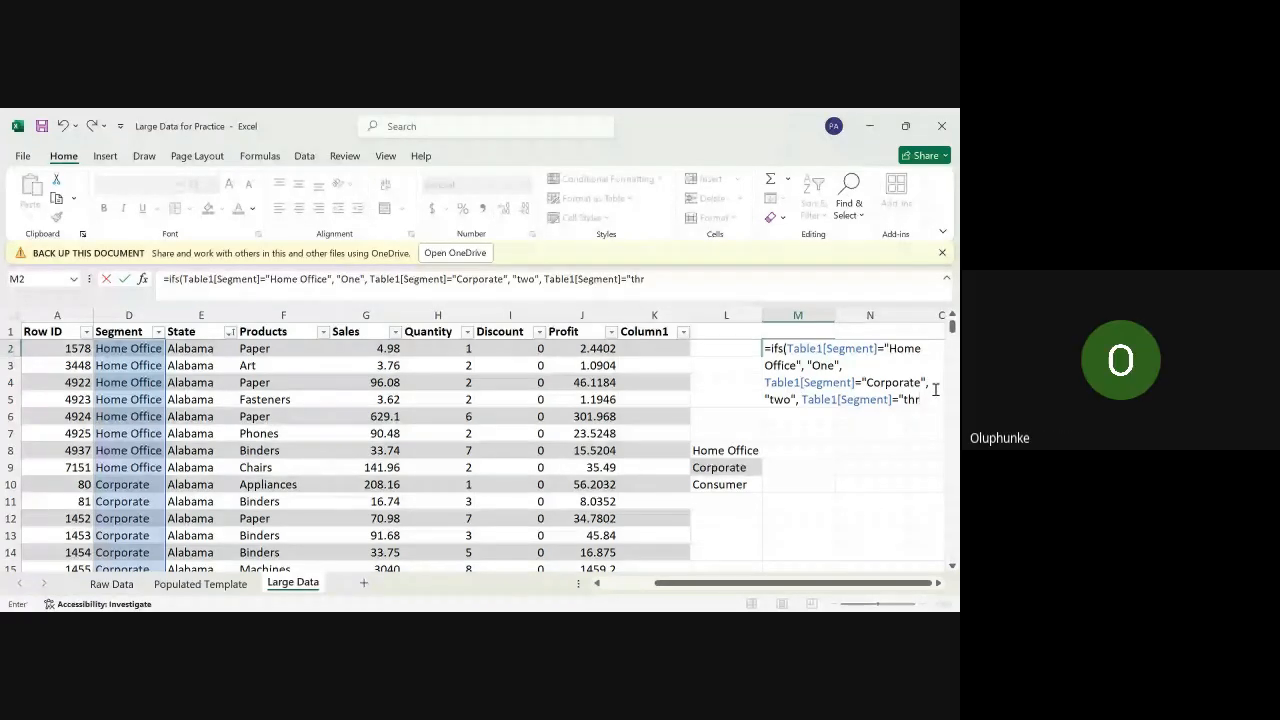
key("BackSpace")
key("BackSpace")
key("BackSpace")
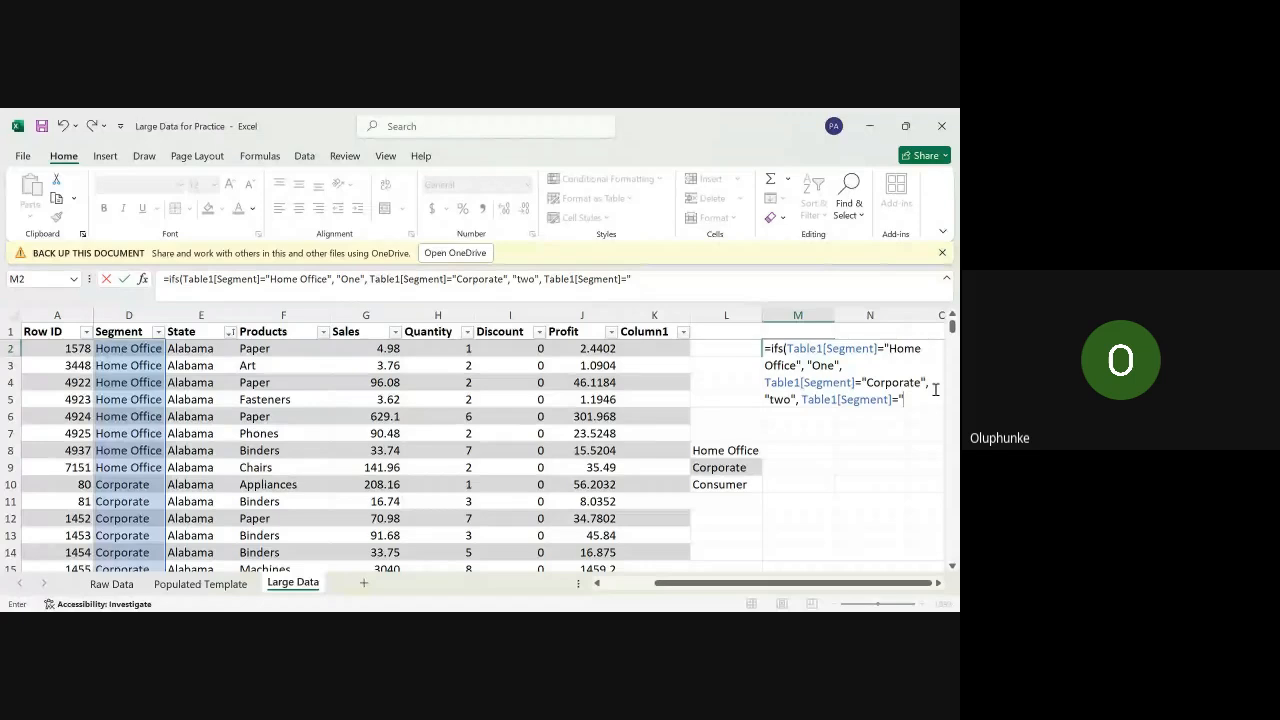
Step: Complete the third condition with "Consumer" returning "Three", and enter the IFS formula in M2
type("Consumer")
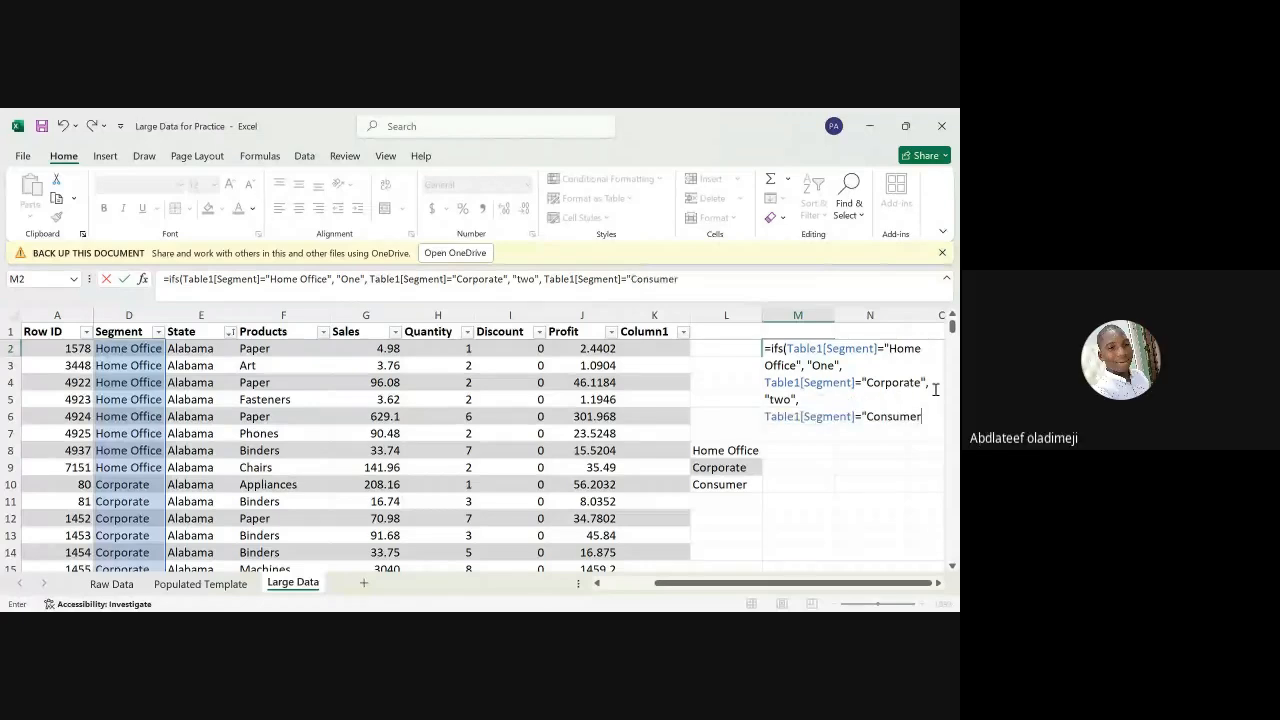
type("\"")
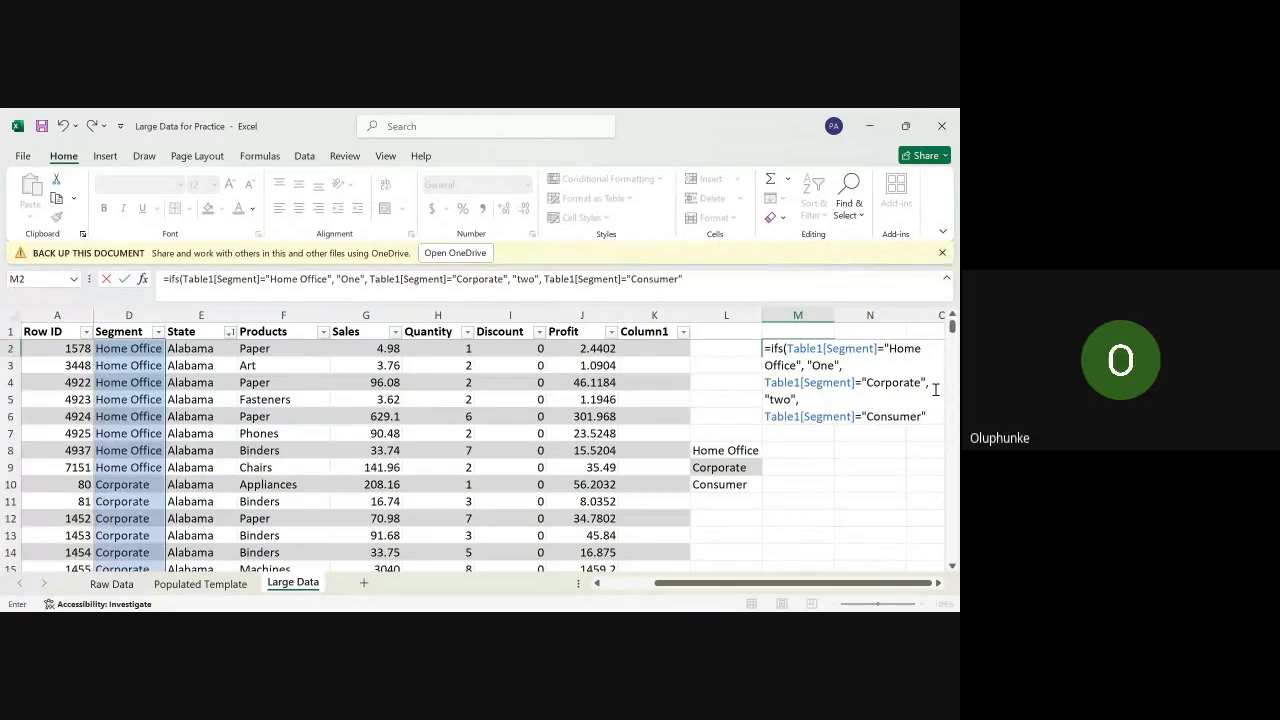
type(", \"Three\"")
key("Return")
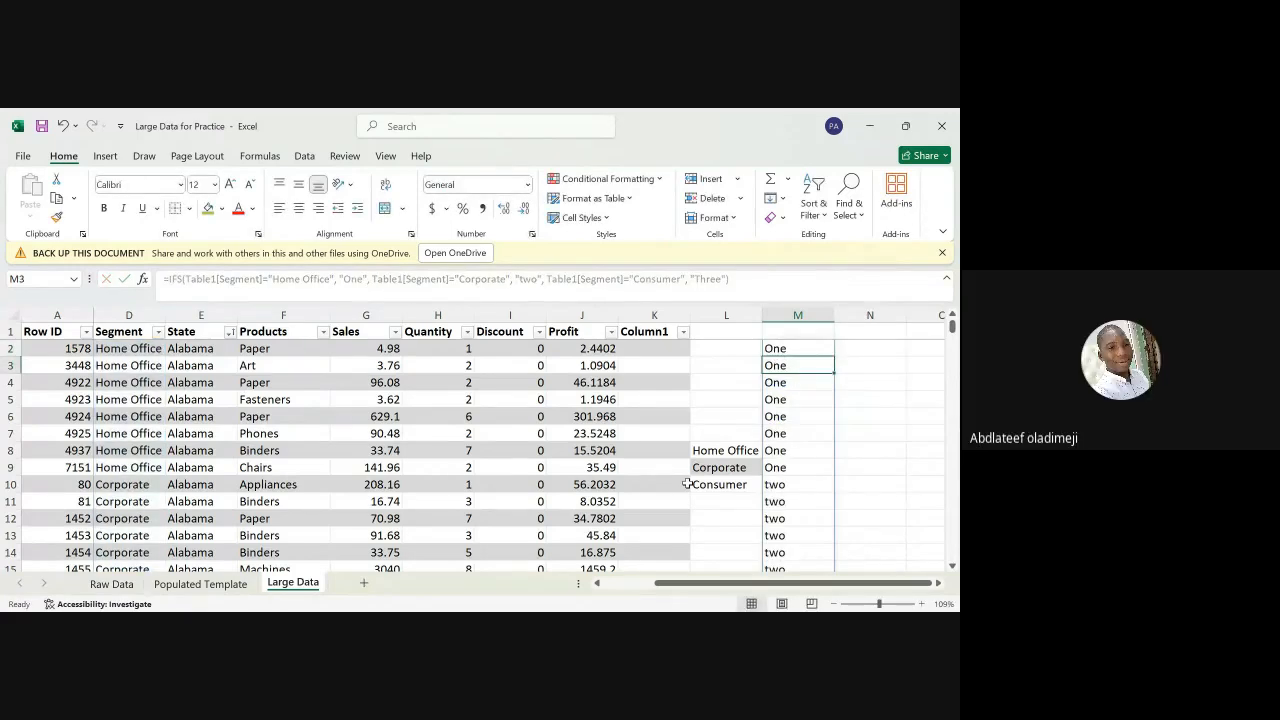
left_click(907, 471)
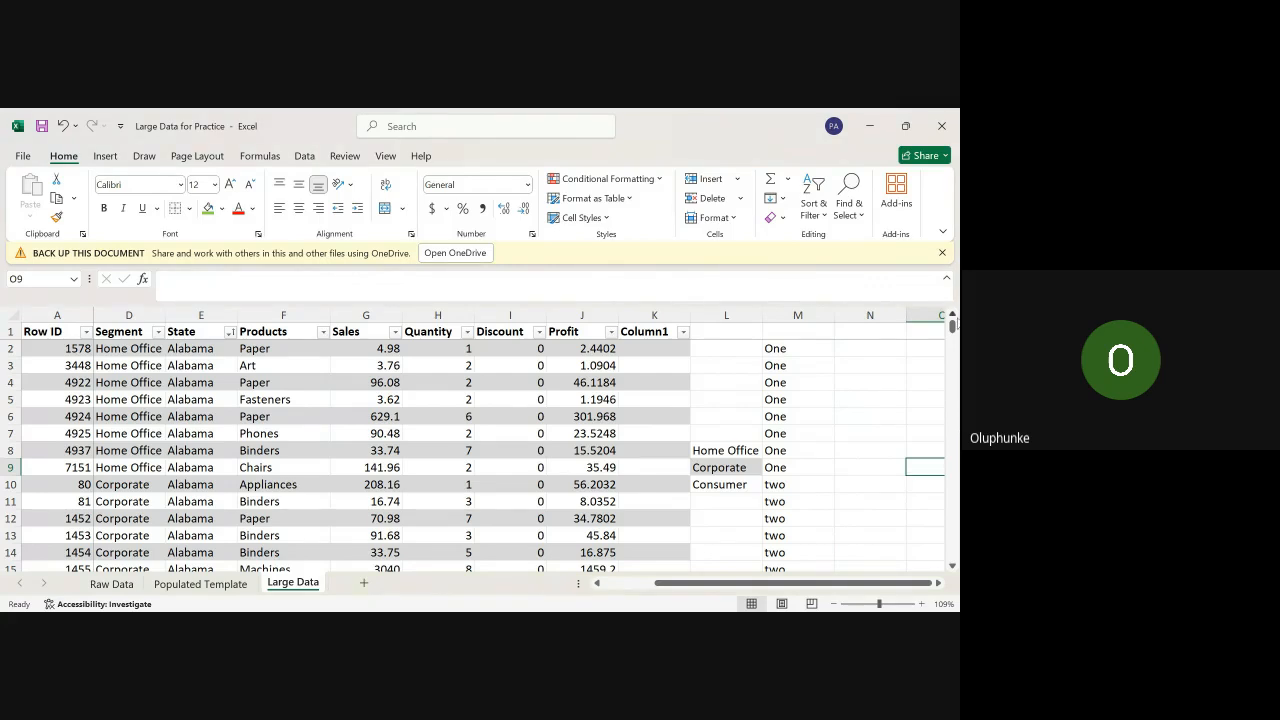
mouse_move(953, 333)
left_mouse_down()
mouse_move(953, 546)
mouse_move(944, 330)
left_mouse_up()
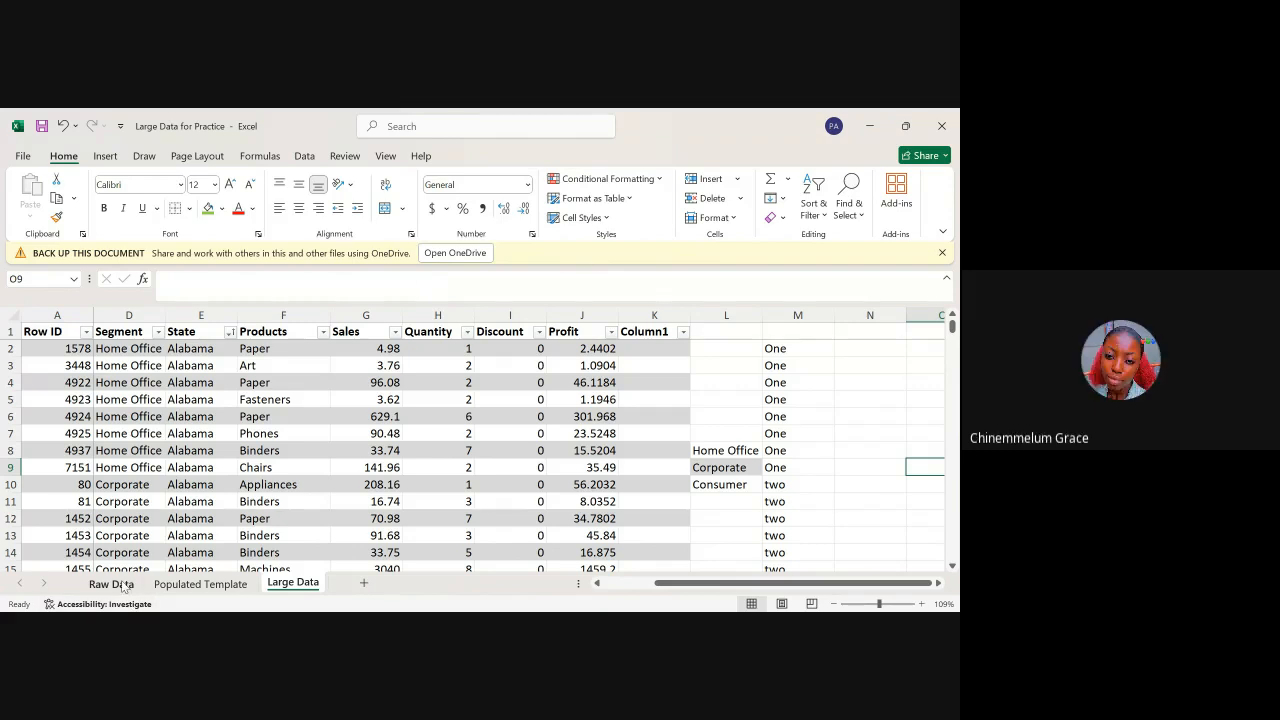
Step: Compare the IFS formula in Z3 of the Populated Template sheet with the one in M2 of Large Data
left_click(205, 584)
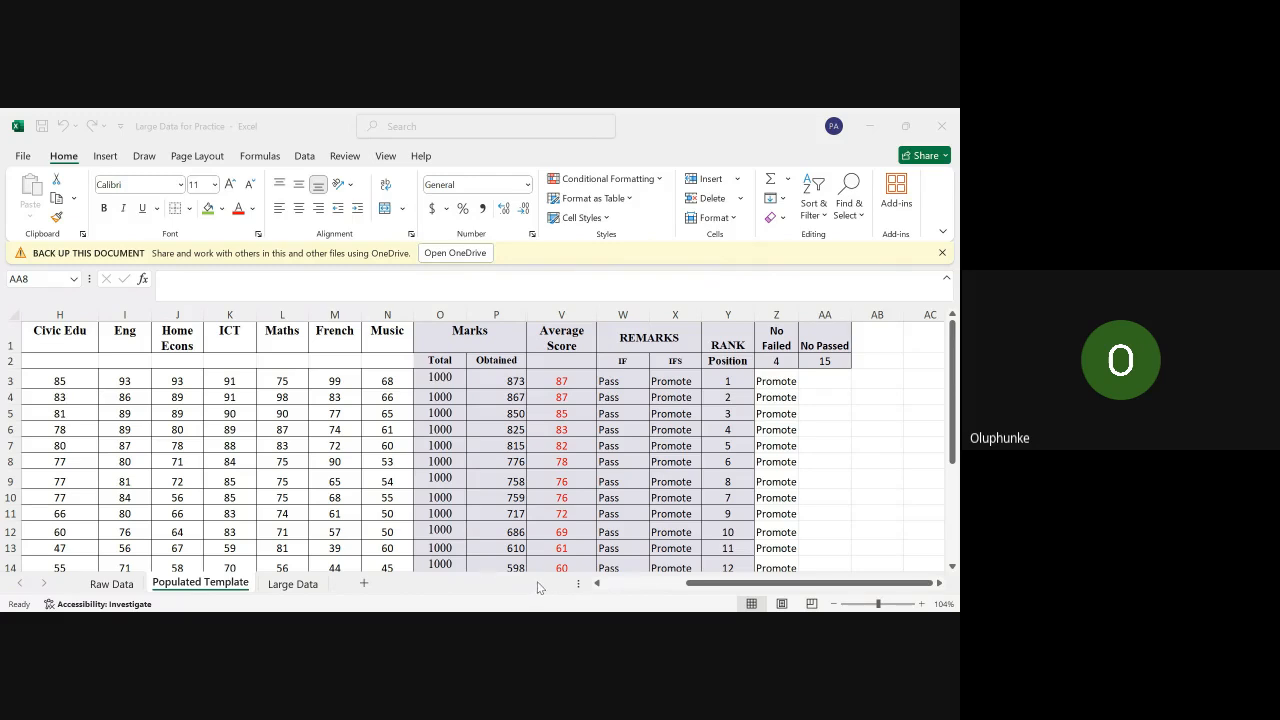
left_click(320, 568)
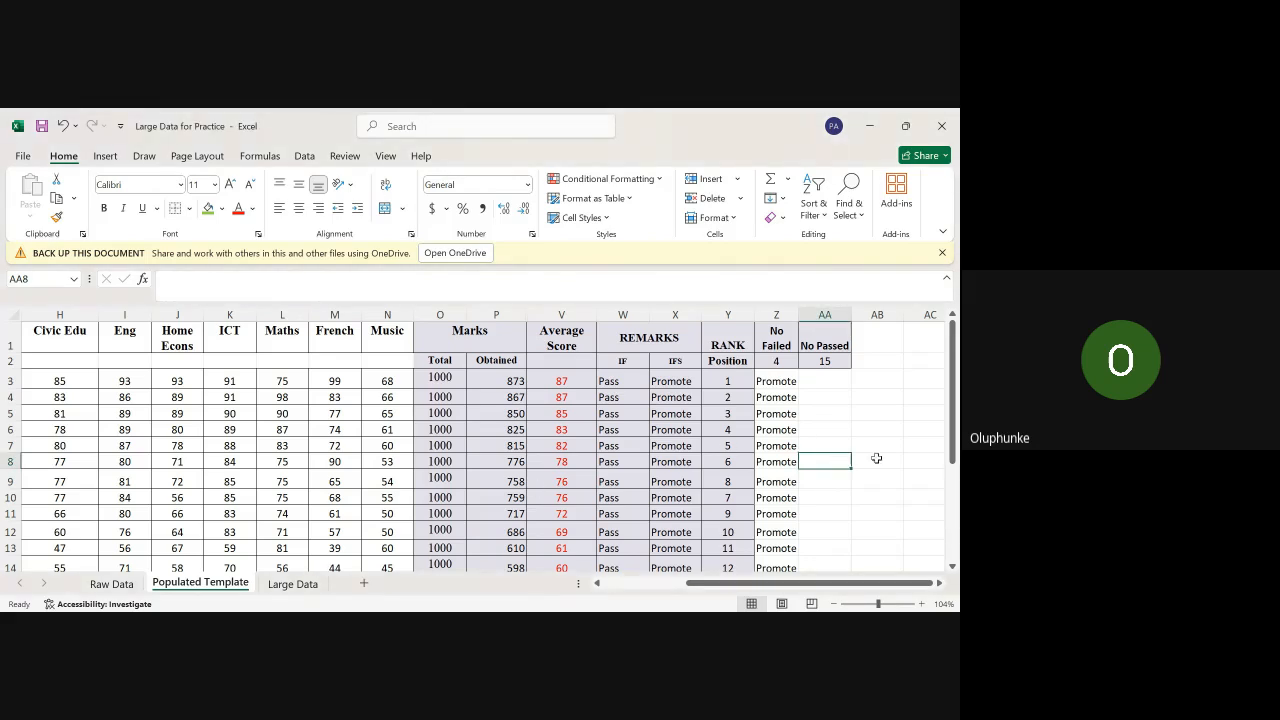
left_click(845, 432)
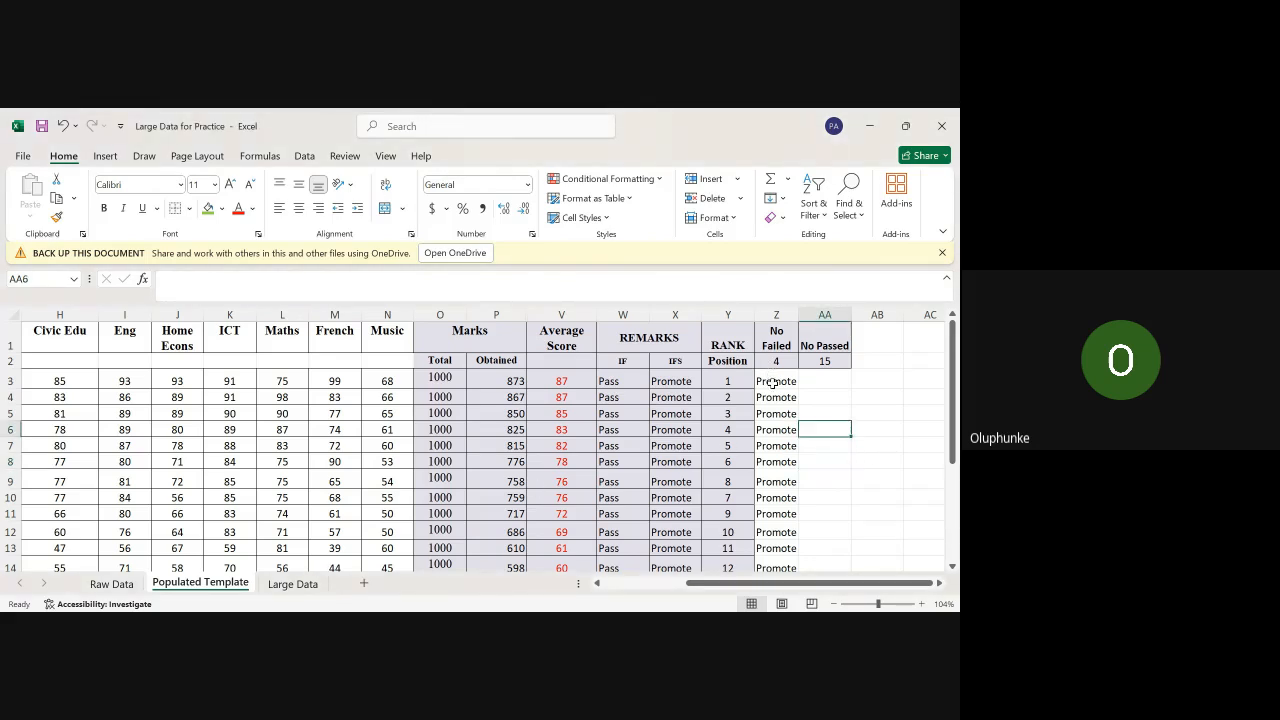
left_click(773, 382)
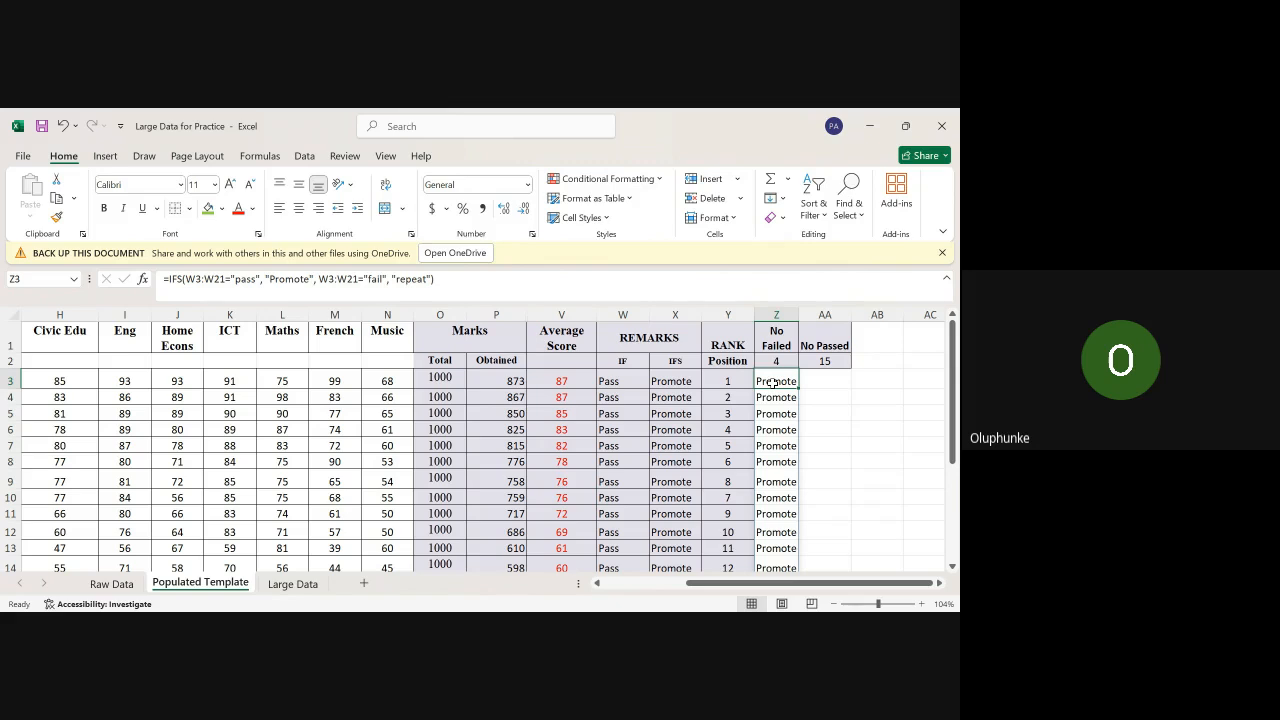
left_click(297, 585)
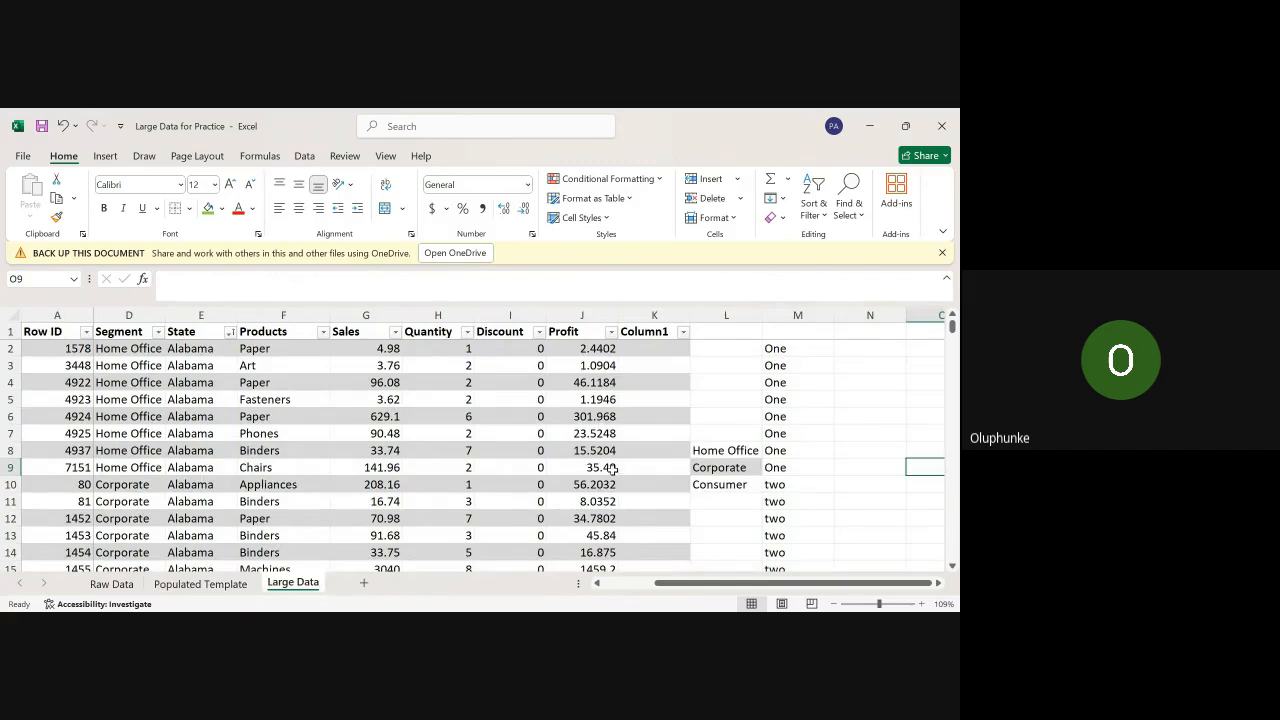
left_click(213, 584)
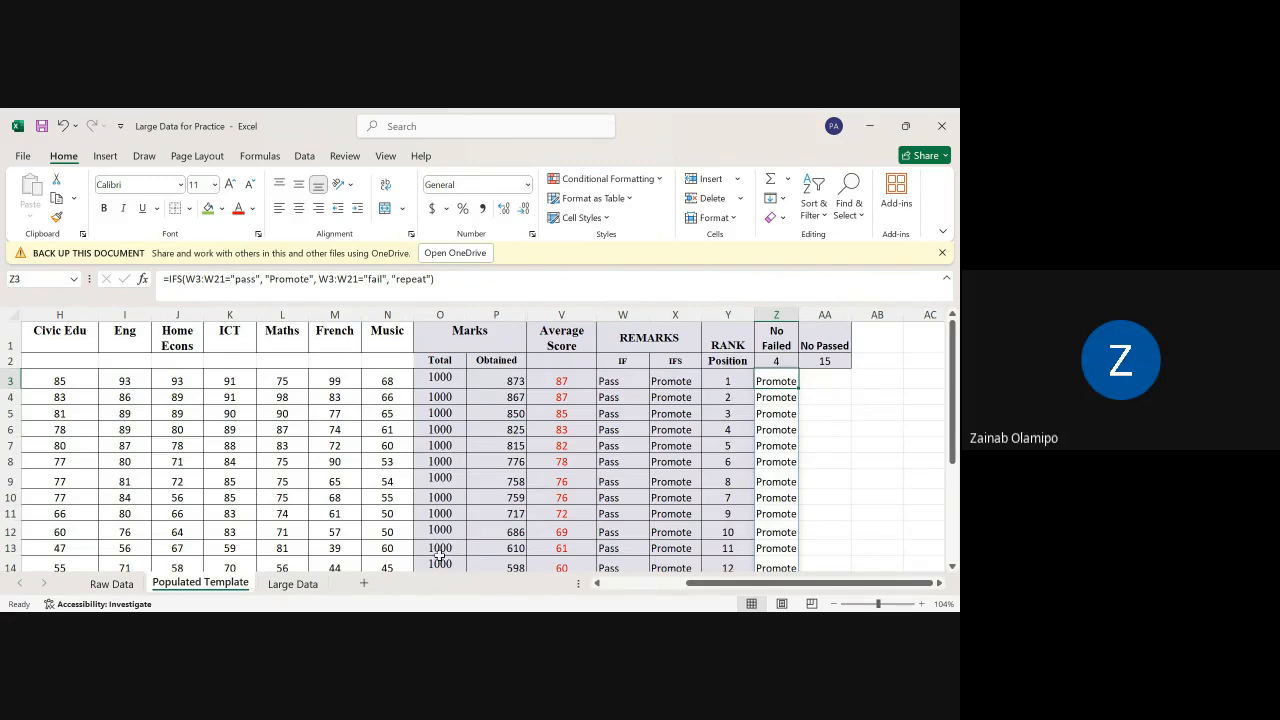
left_click(290, 584)
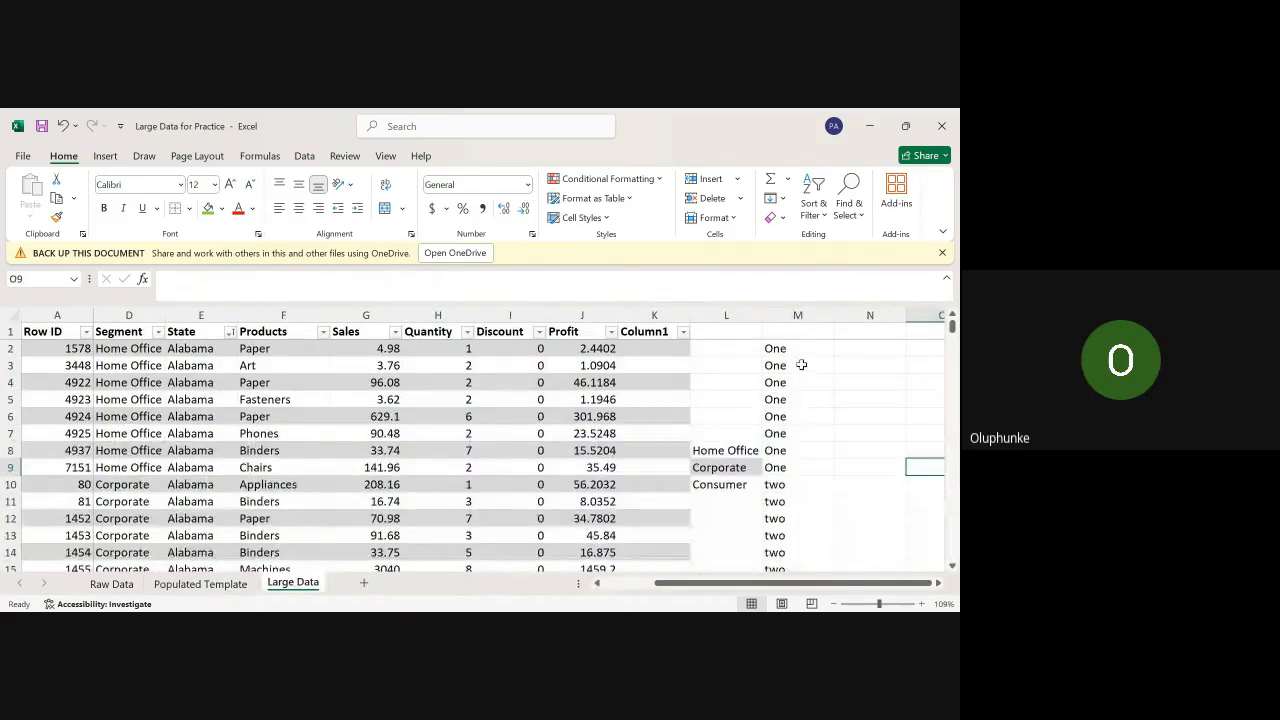
left_click(782, 351)
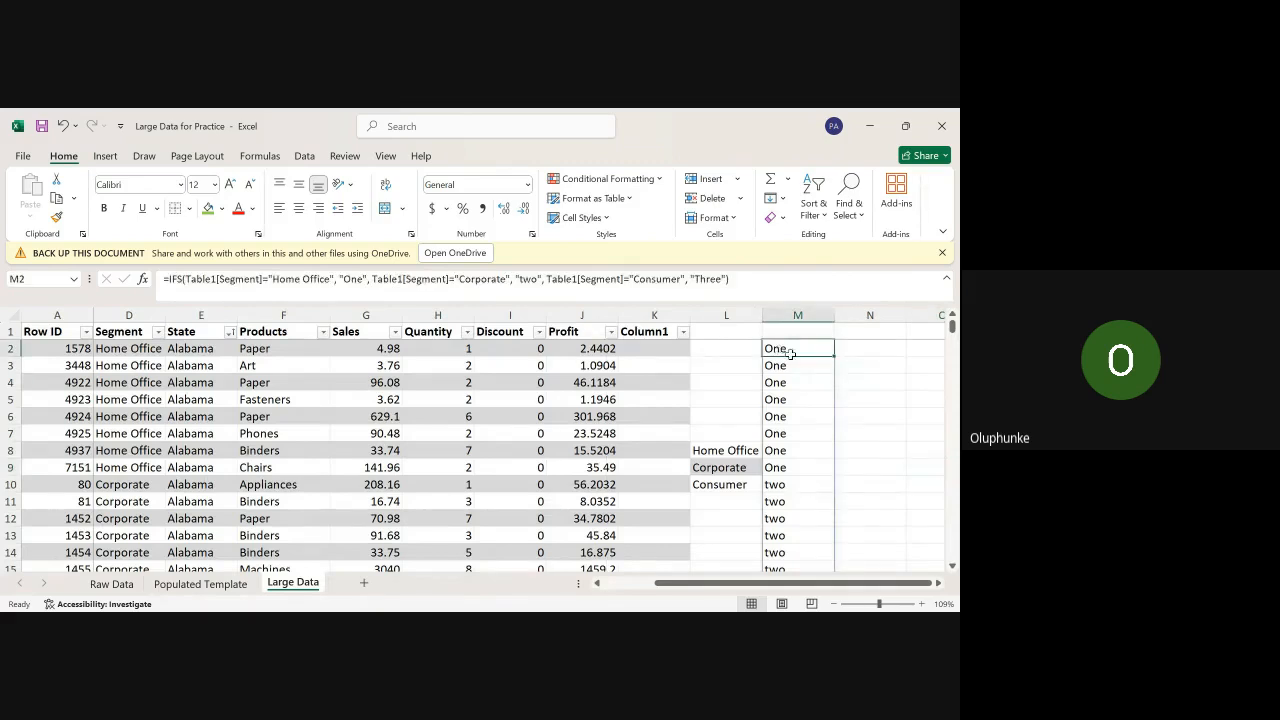
left_click(872, 405)
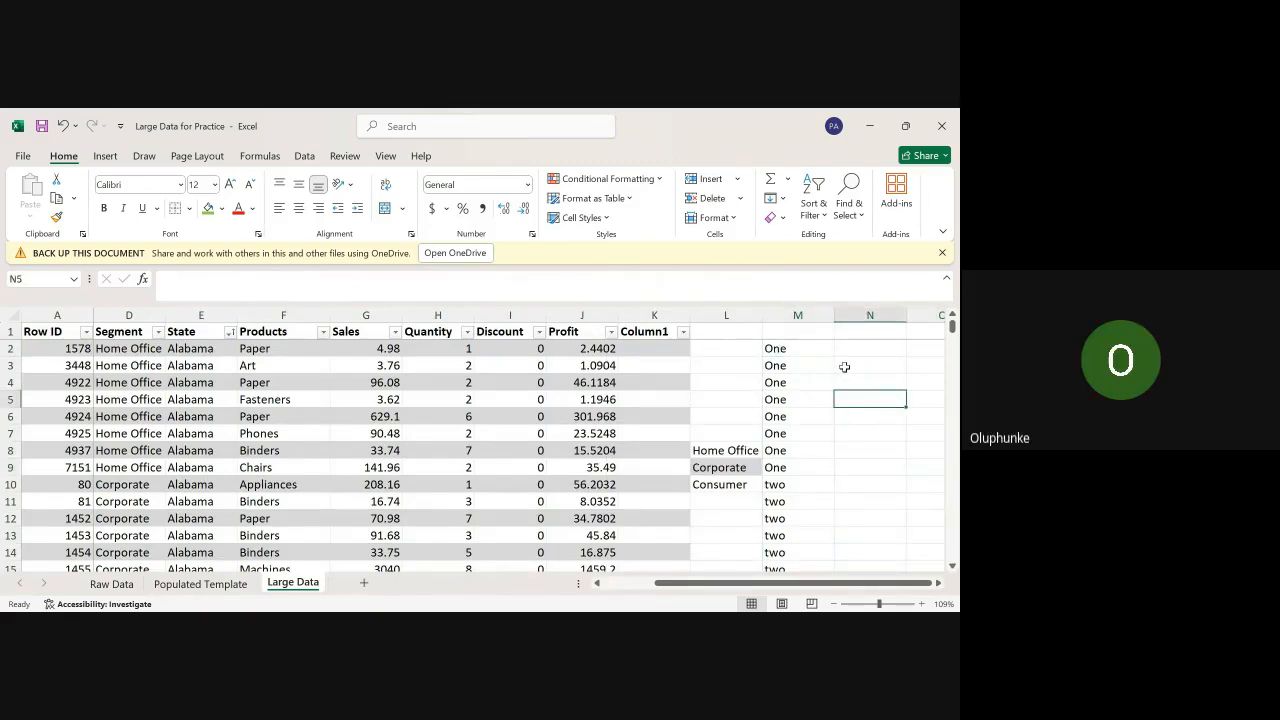
Step: Review the IFS formula in M2 of Large Data and the IF remark formula in W3 of Populated Template
left_click(789, 347)
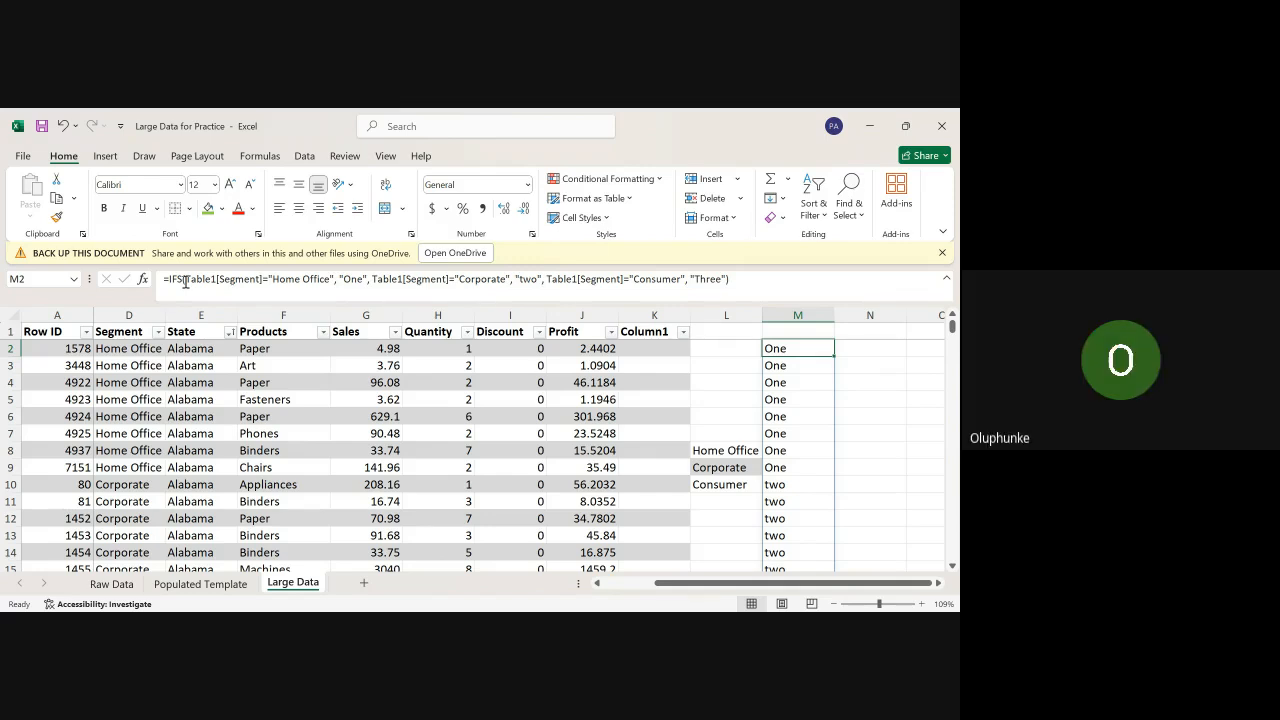
left_click(196, 584)
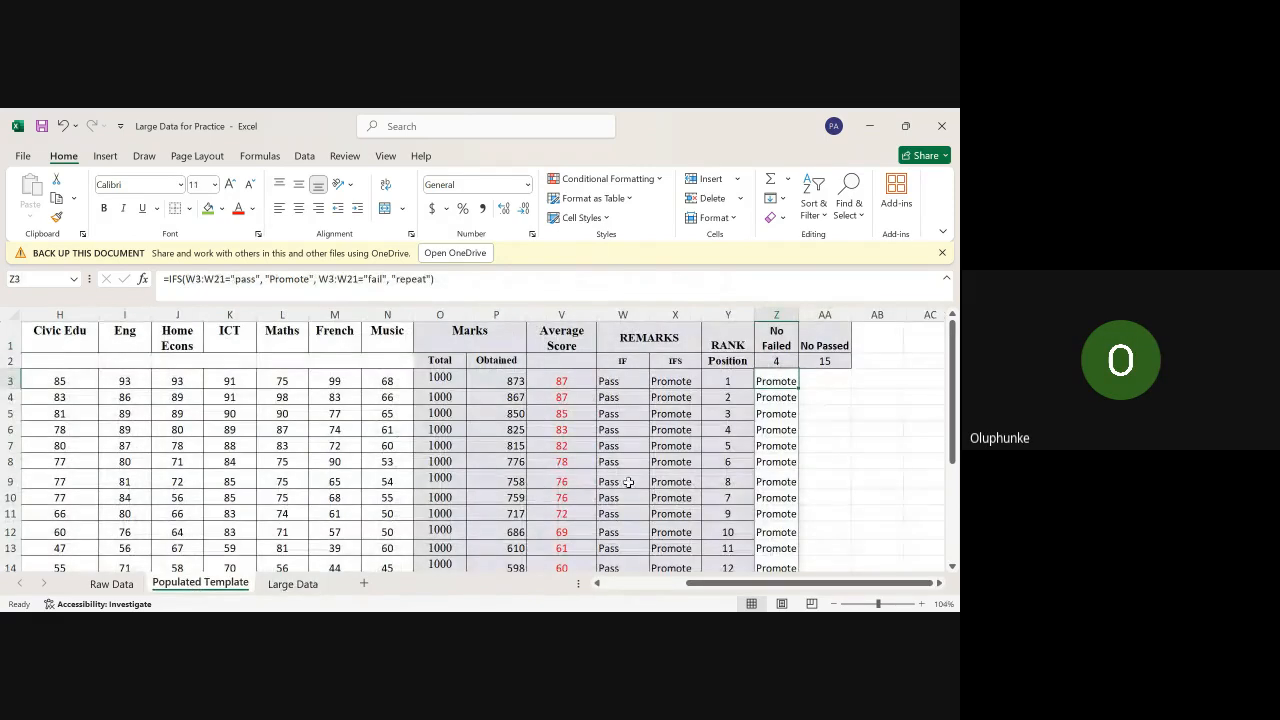
left_click(617, 377)
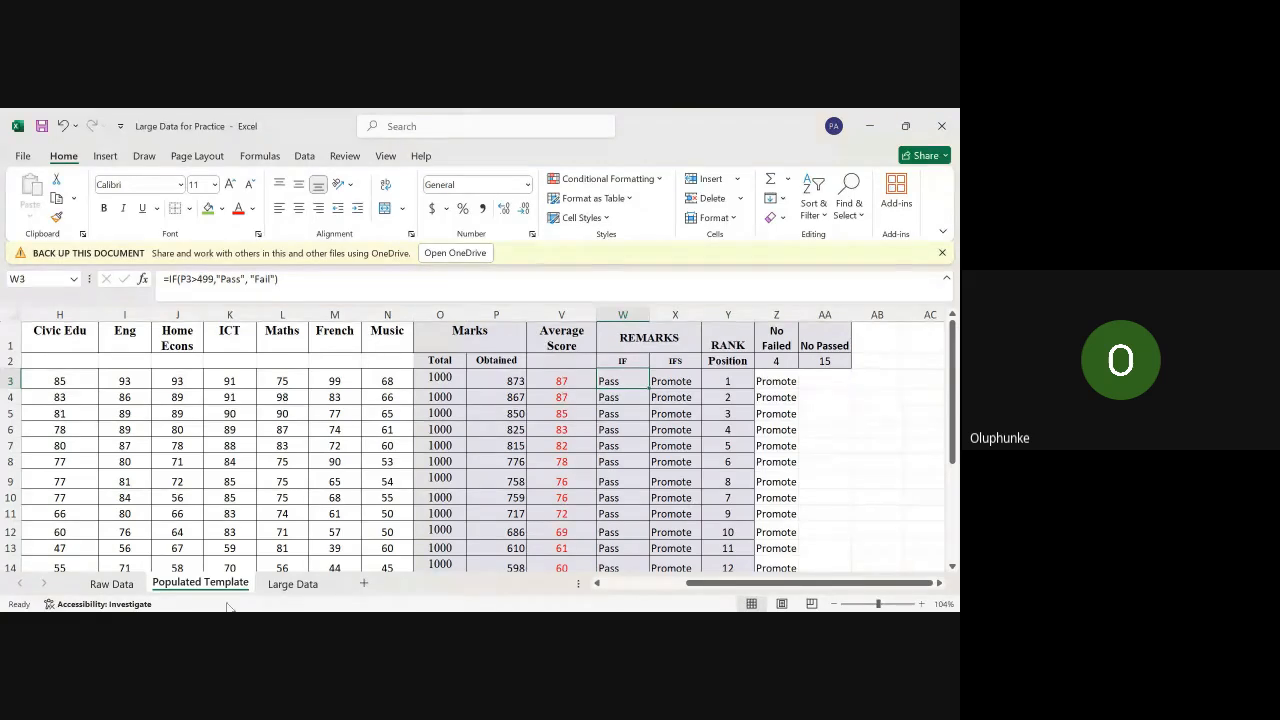
Step: Hide columns E to K on the Large Data sheet, from State through Column1
left_click(290, 584)
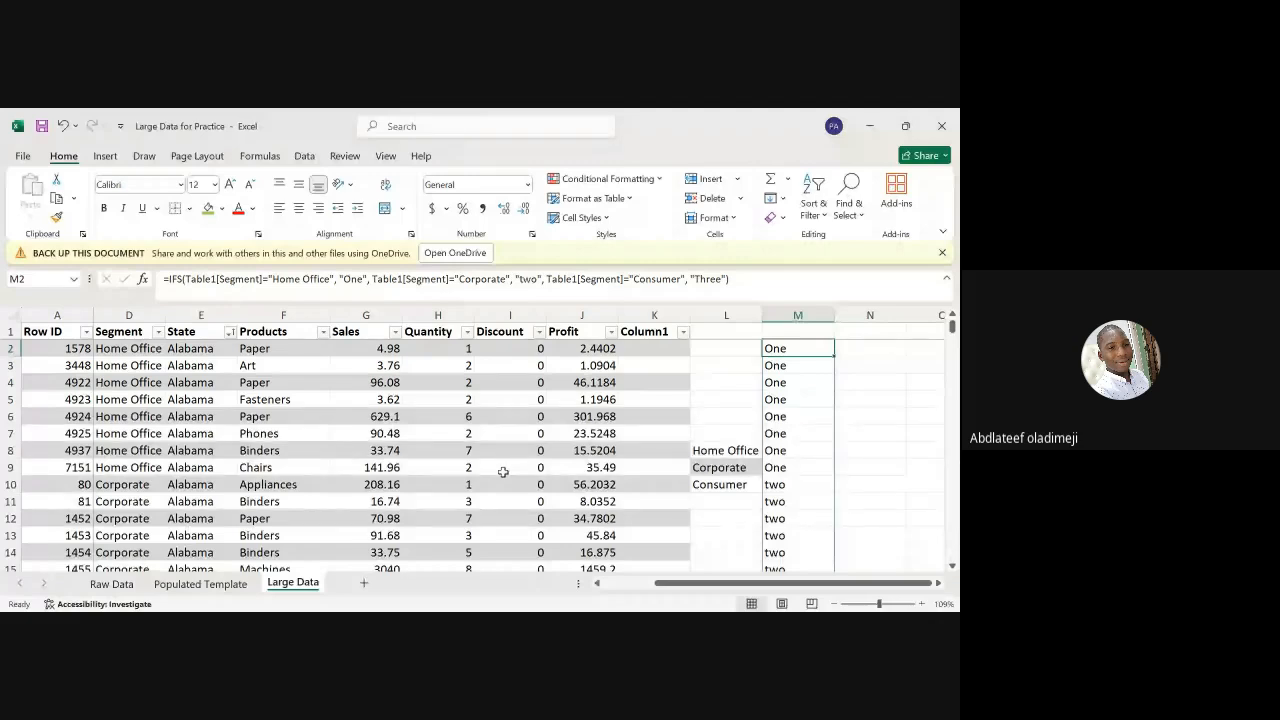
left_click_drag(214, 315, 652, 322)
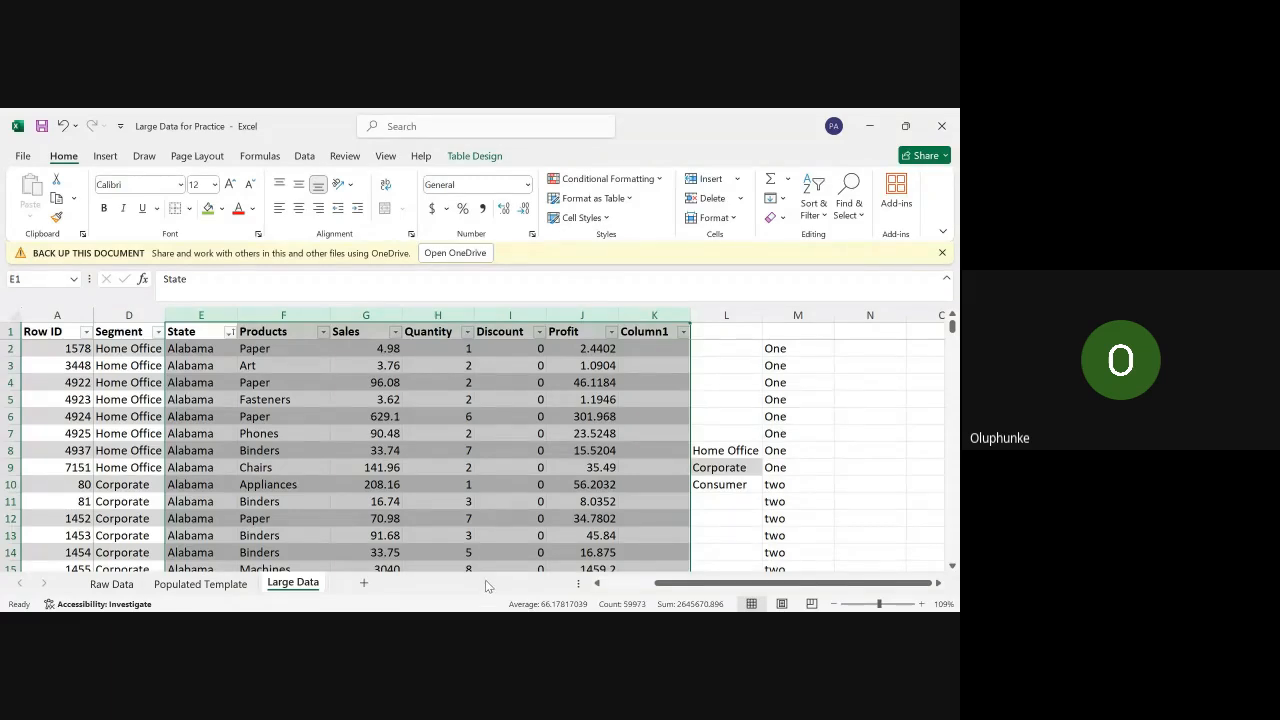
key("ctrl+0")
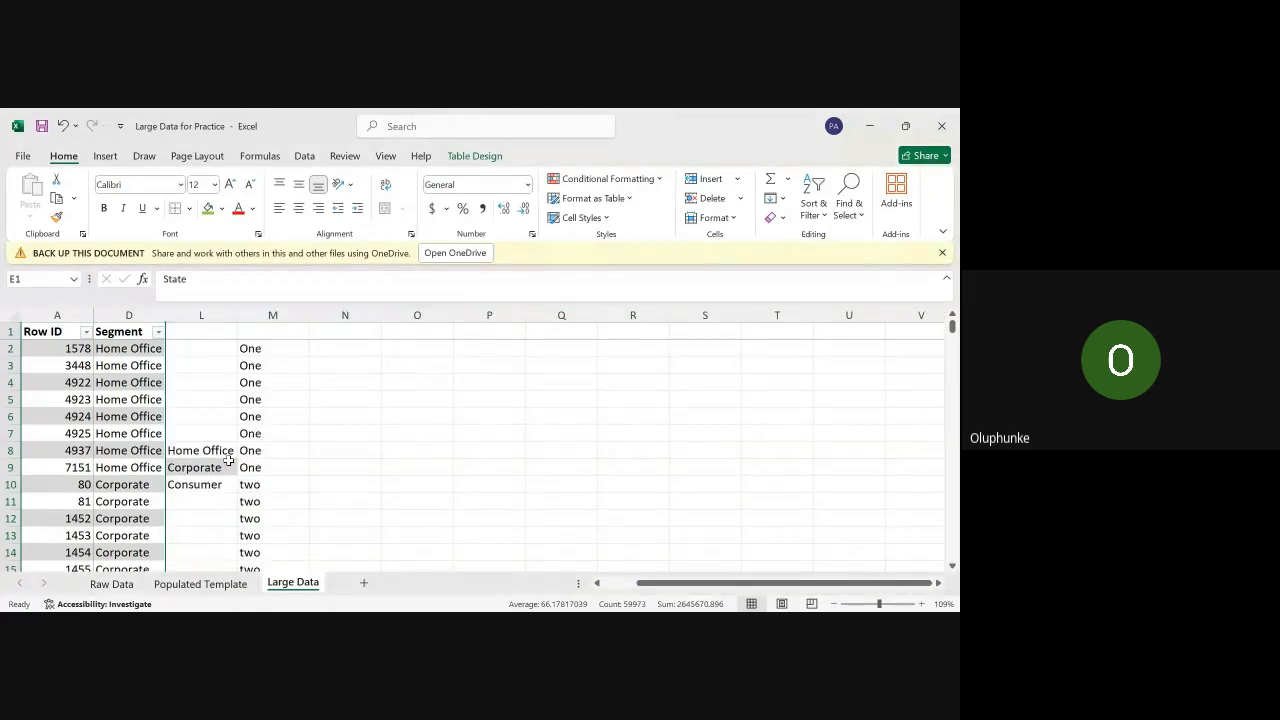
left_click(345, 433)
scroll(166, 443, "left", 1)
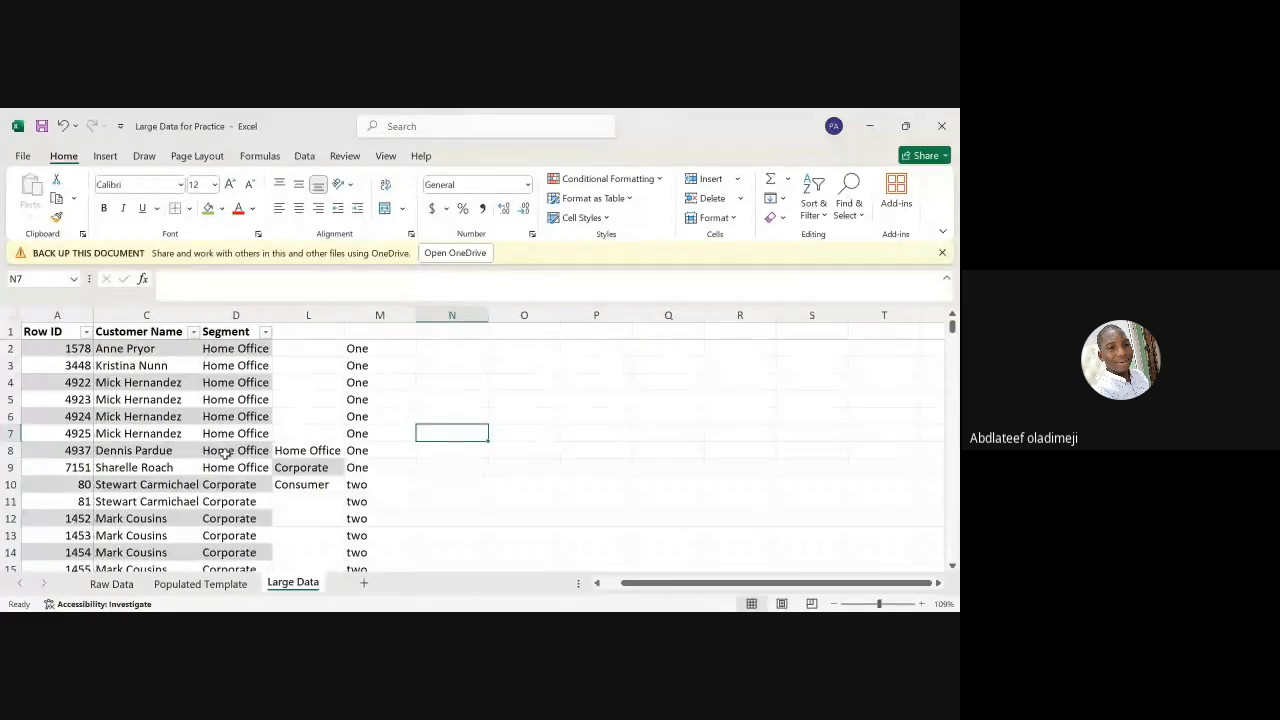
Step: Clear the stray Home Office, Corporate and Consumer labels from L8:L11 on the Large Data sheet
left_click(236, 350)
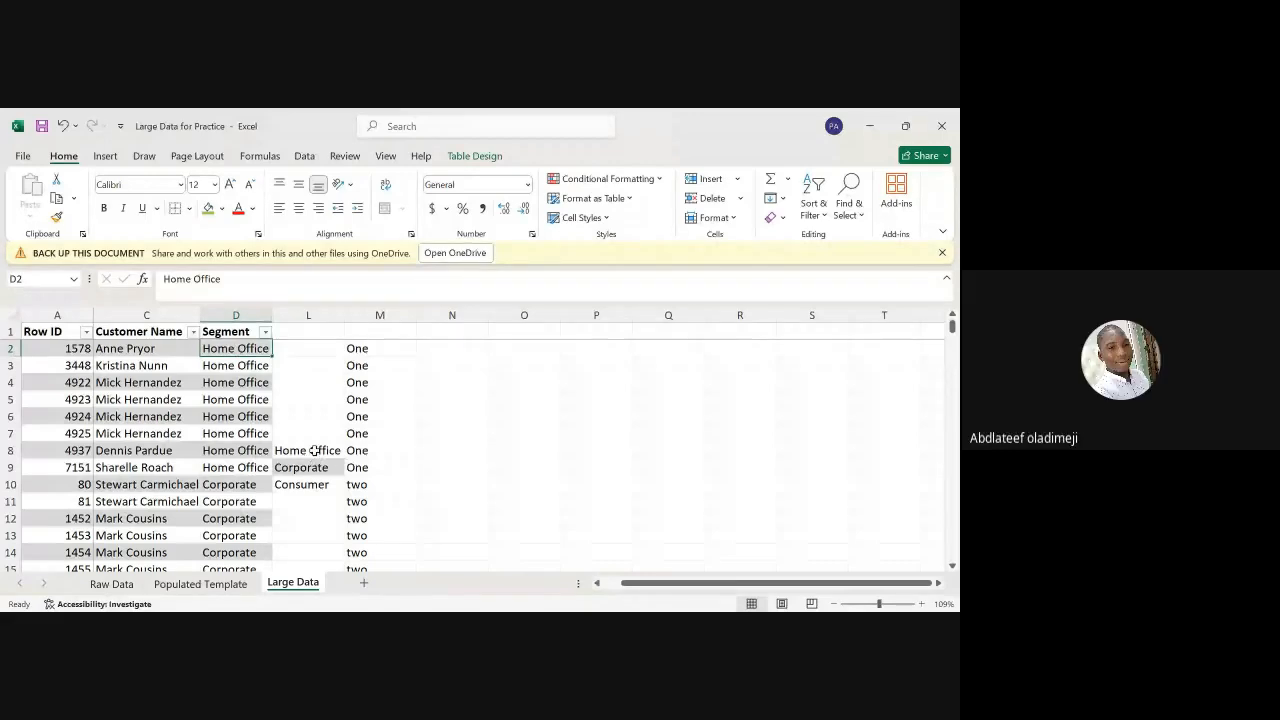
left_click_drag(313, 451, 309, 490)
key("Delete")
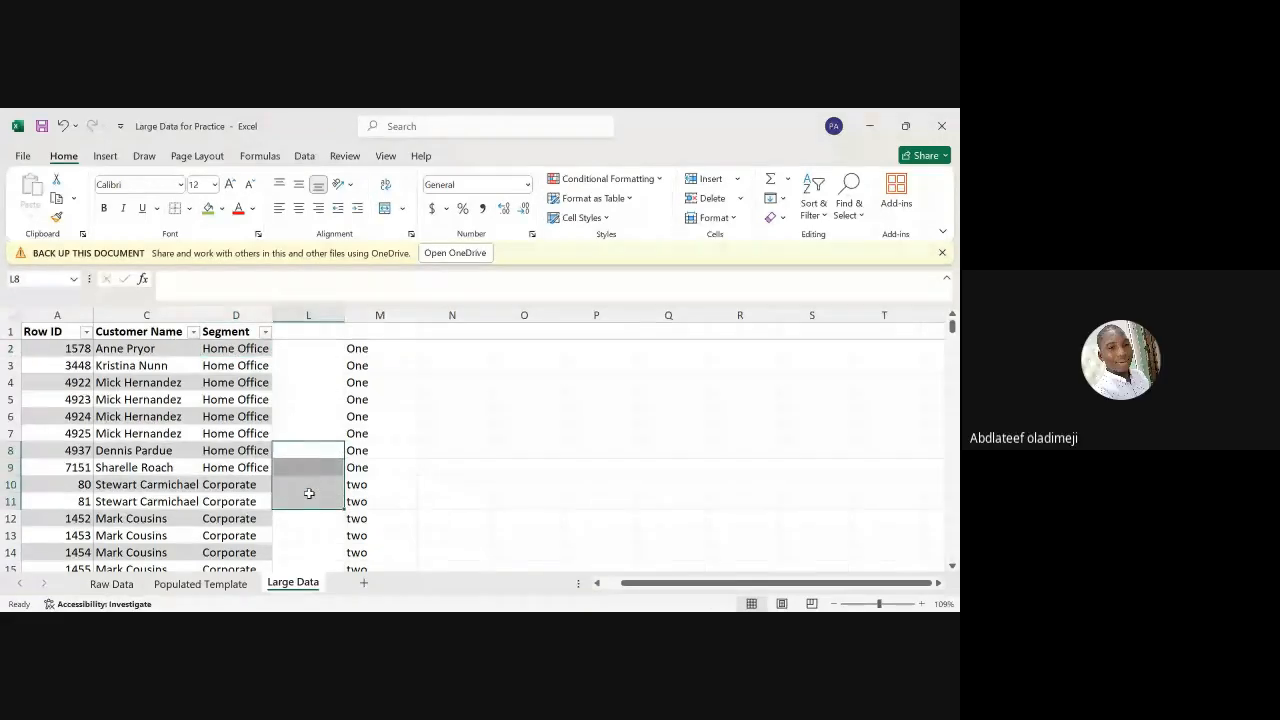
left_click(500, 487)
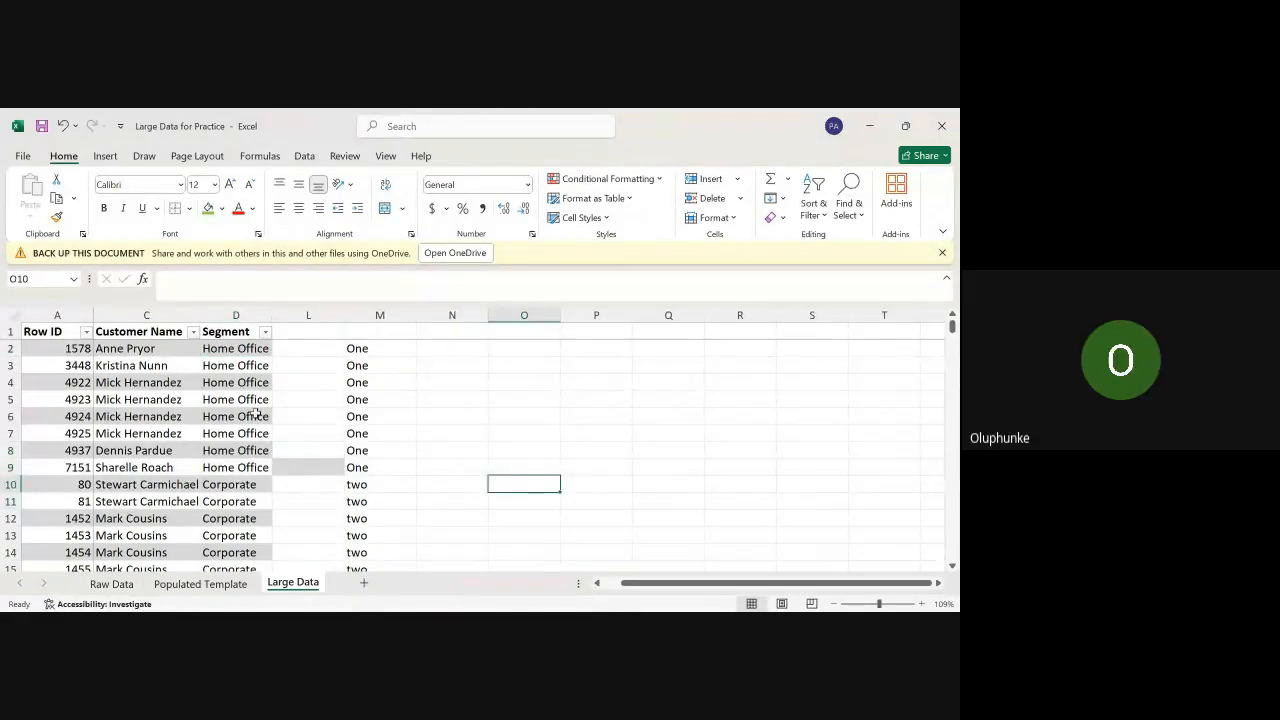
Step: Compare the Segment value in D2 with the IFS formula in M2 of Large Data
scroll(256, 414, "left", 1)
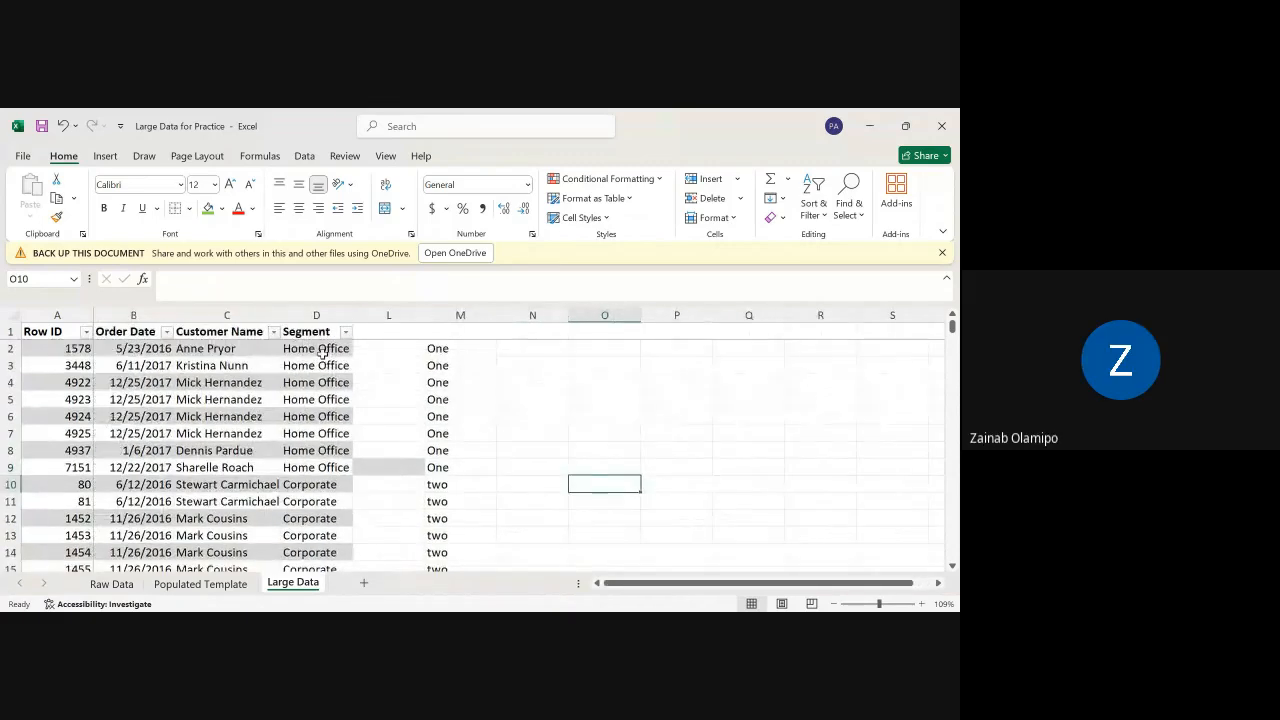
left_click(322, 350)
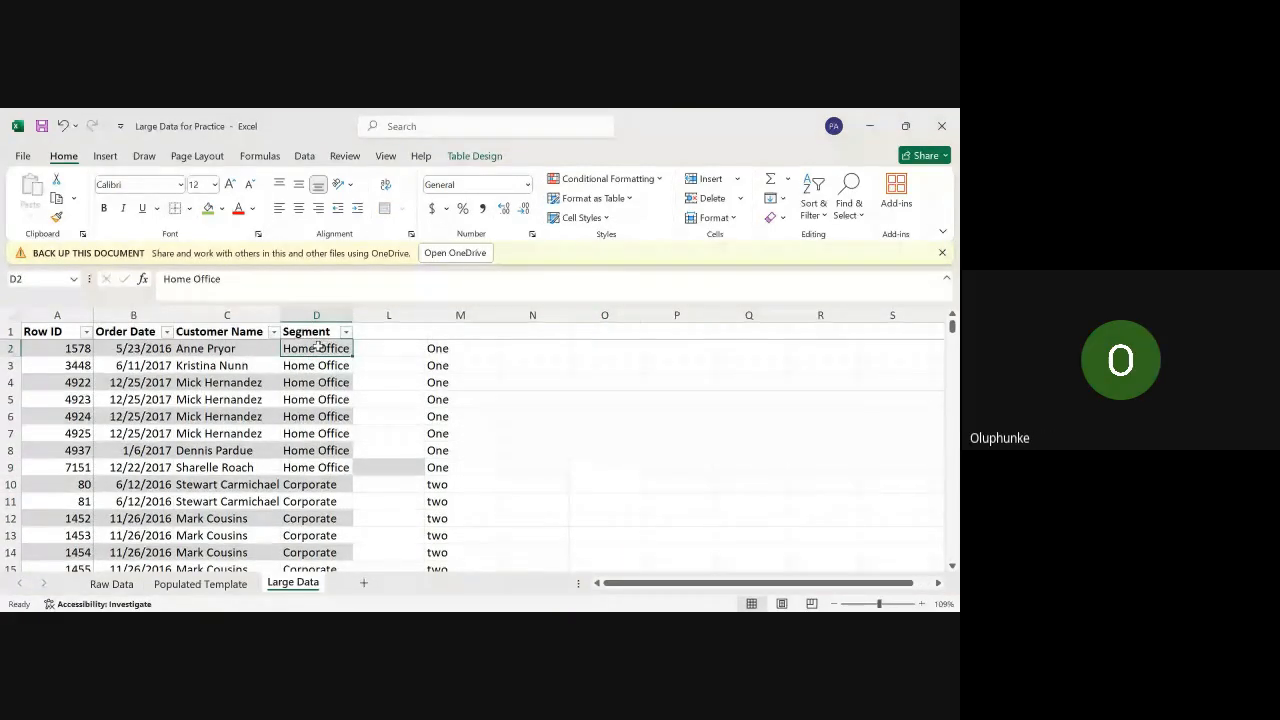
left_click(464, 348)
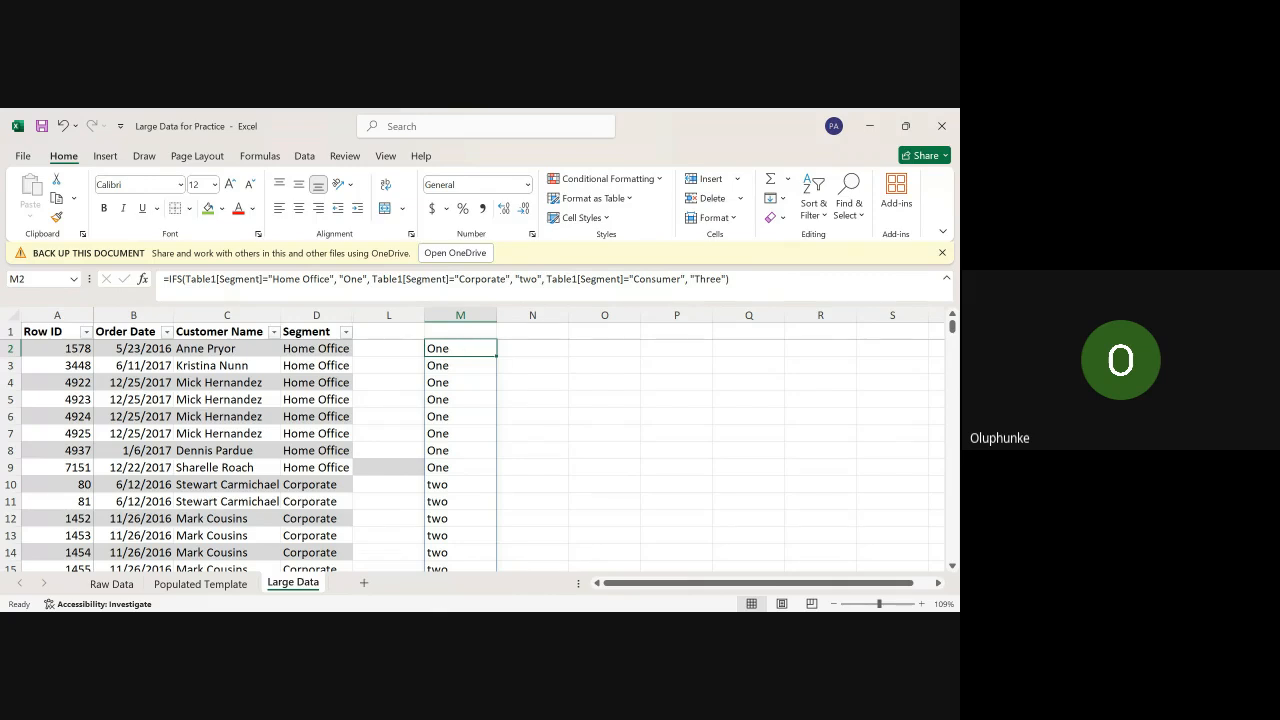
left_click(338, 578)
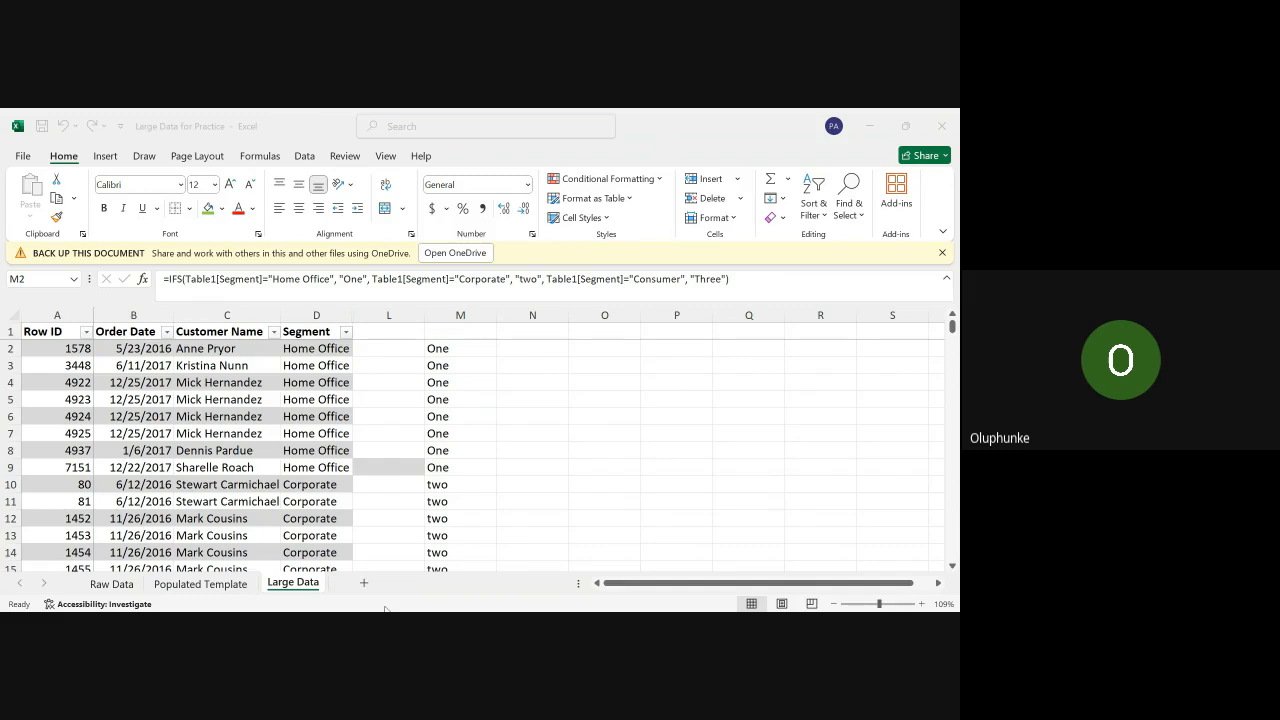
left_click(287, 568)
left_click(558, 441)
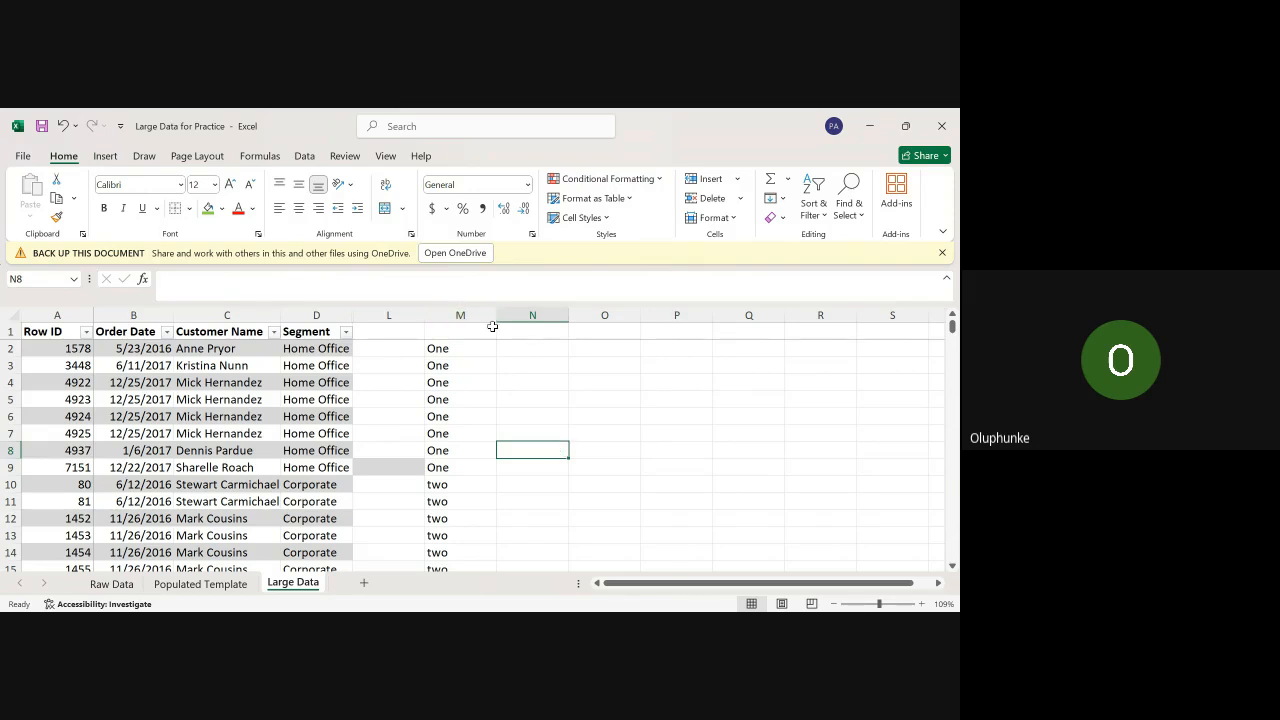
left_click(522, 346)
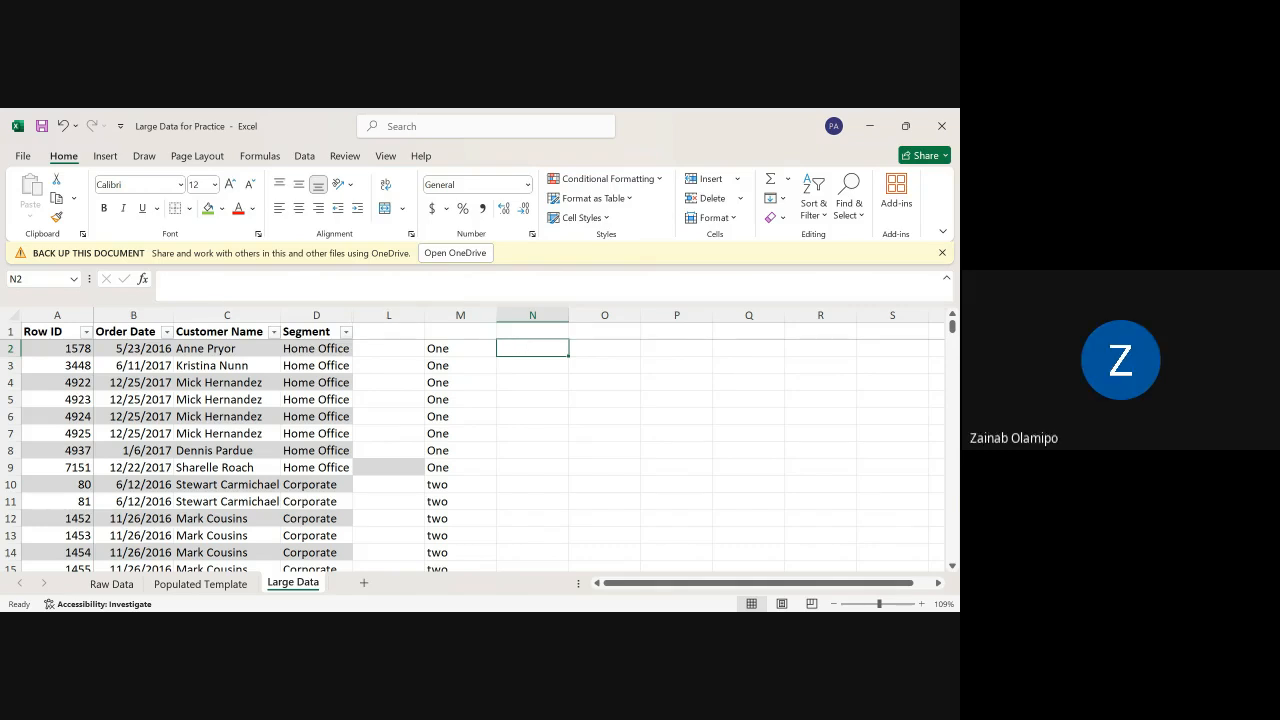
Step: Review the IF formula in W3 and the IFS formula in X3 on the Populated Template sheet
left_click(200, 584)
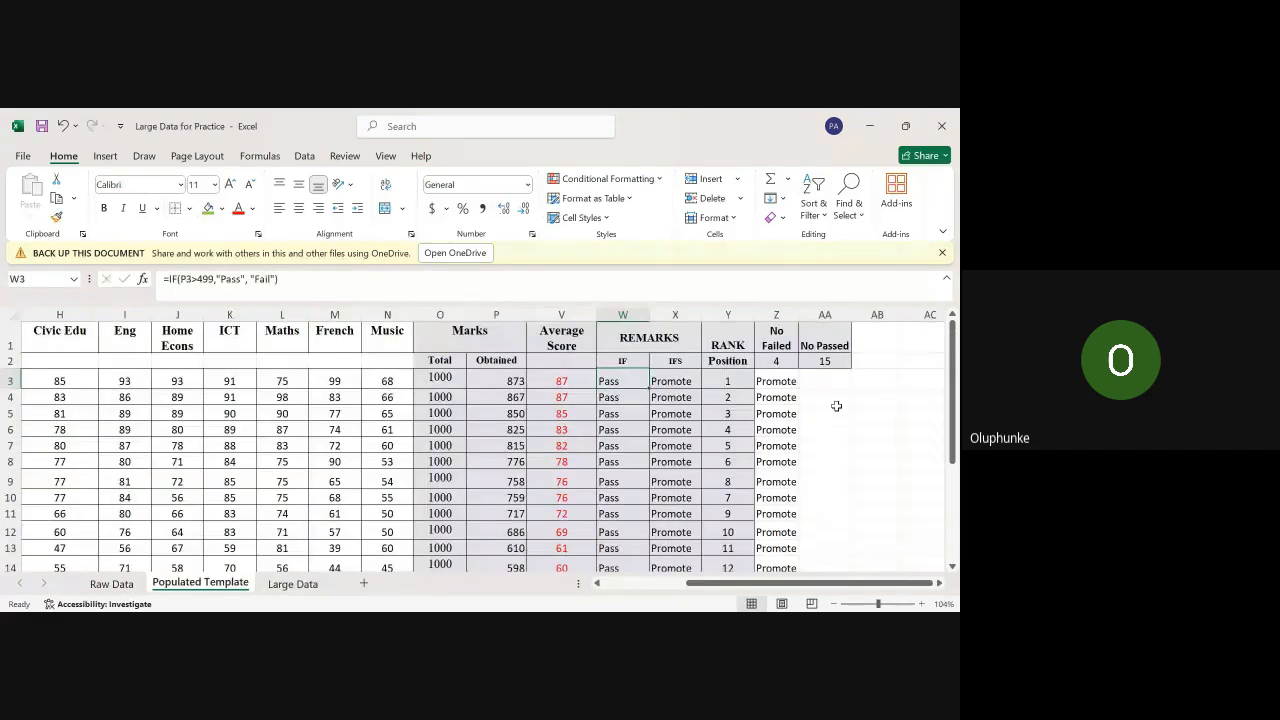
left_click(836, 382)
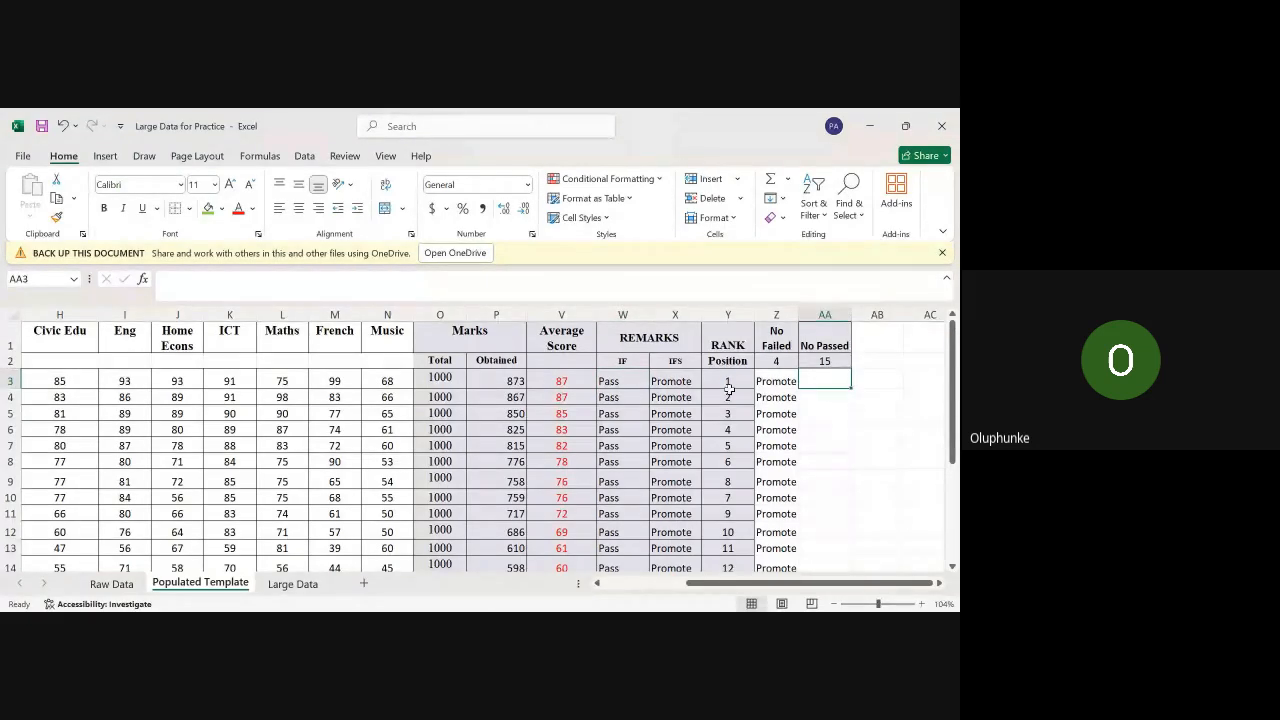
left_click(610, 380)
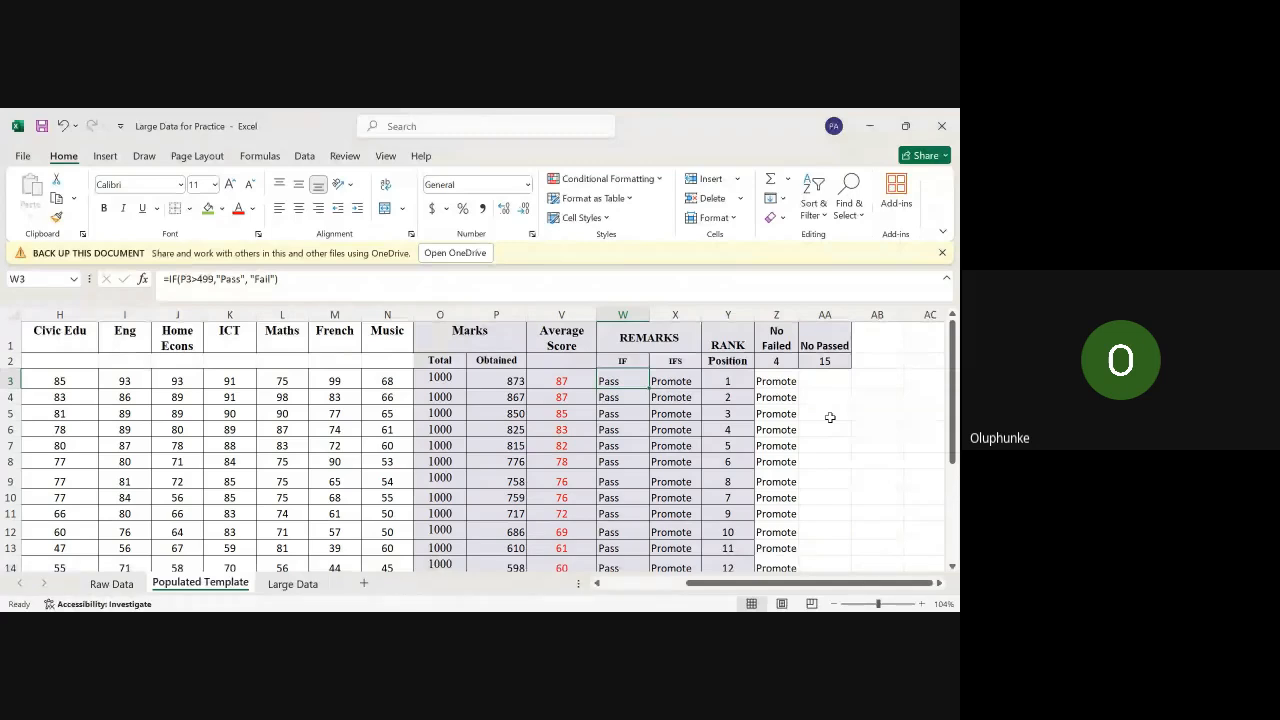
left_click(831, 379)
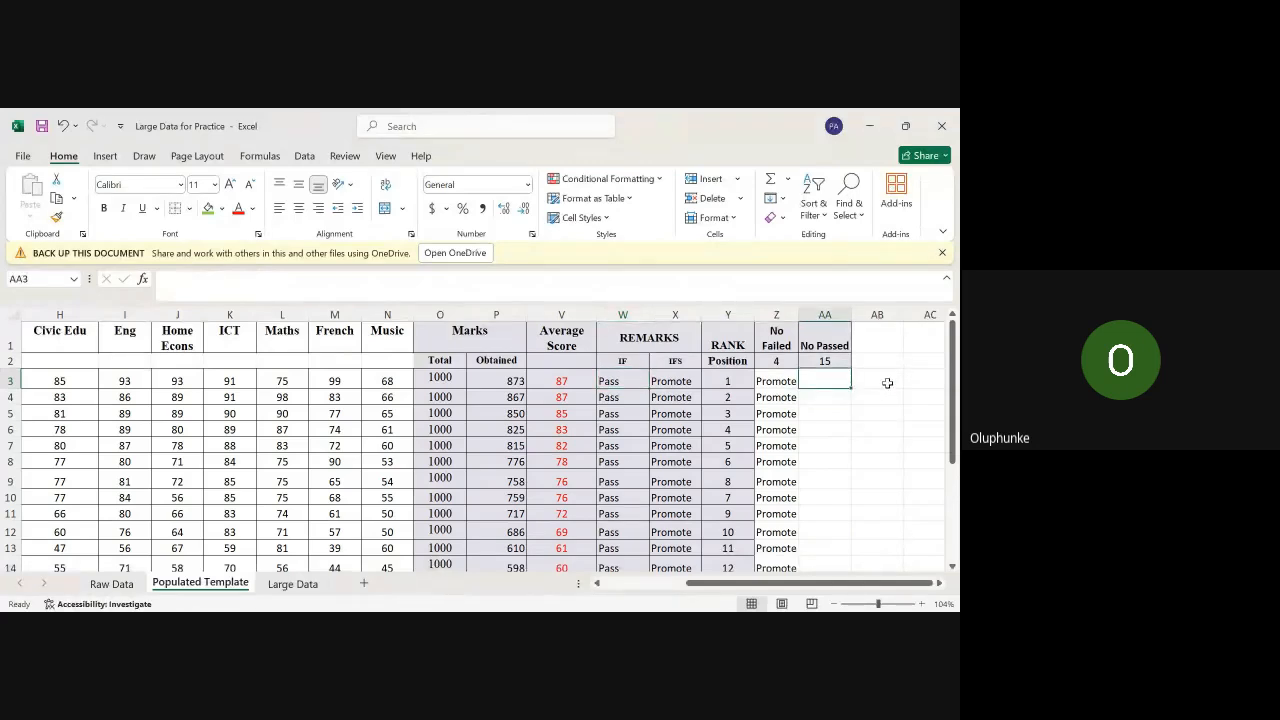
left_click(880, 377)
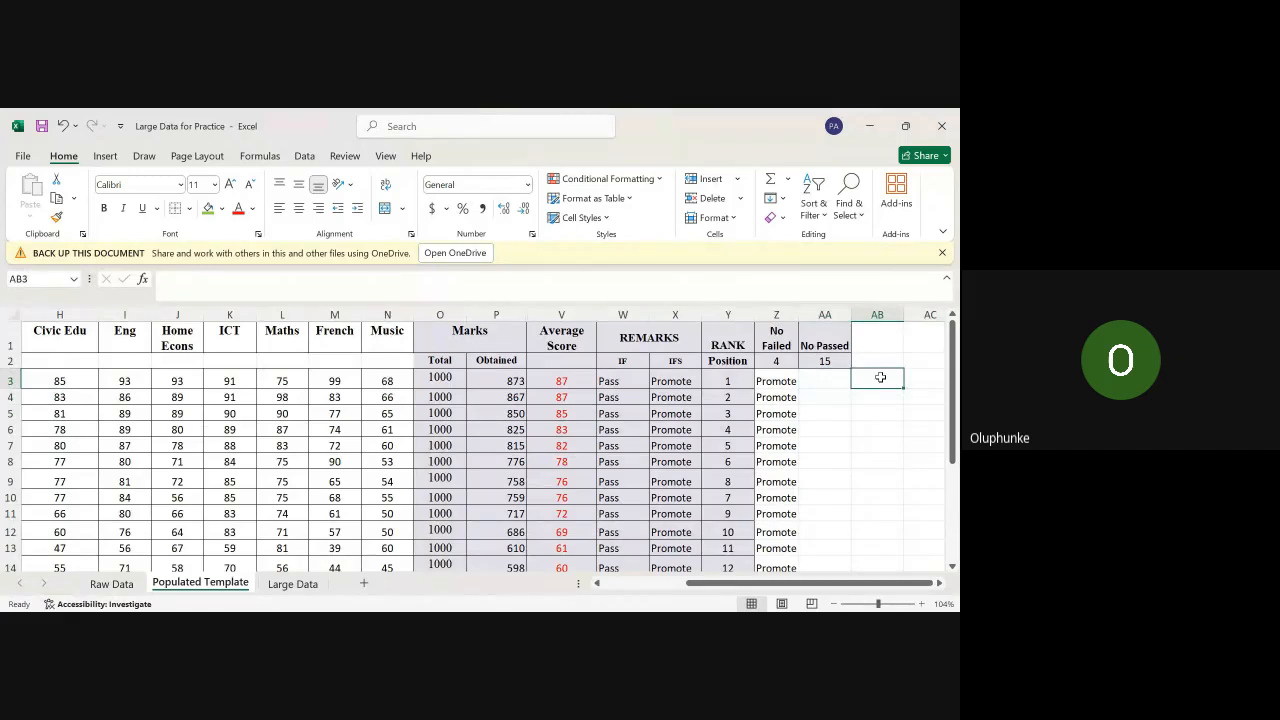
left_click(675, 380)
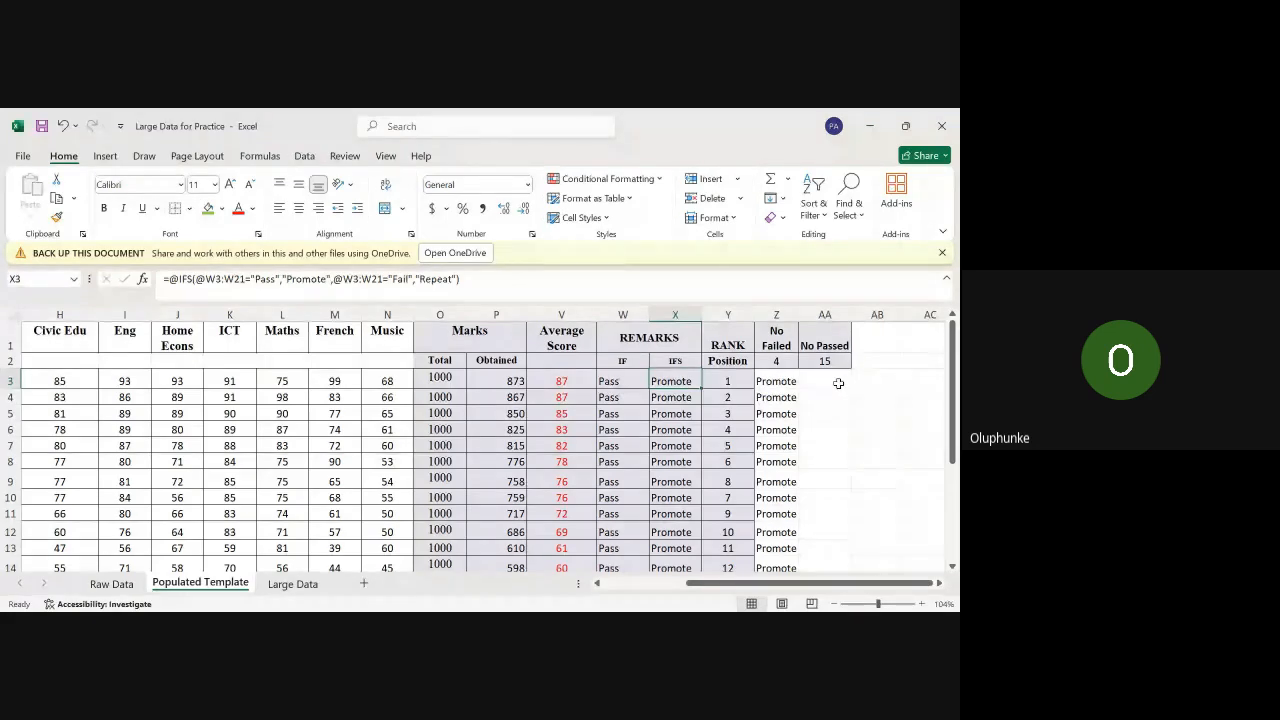
Step: Begin an IFS formula in AA3 of Populated Template with the remarks range W3:W21 as its first test range
left_click(838, 383)
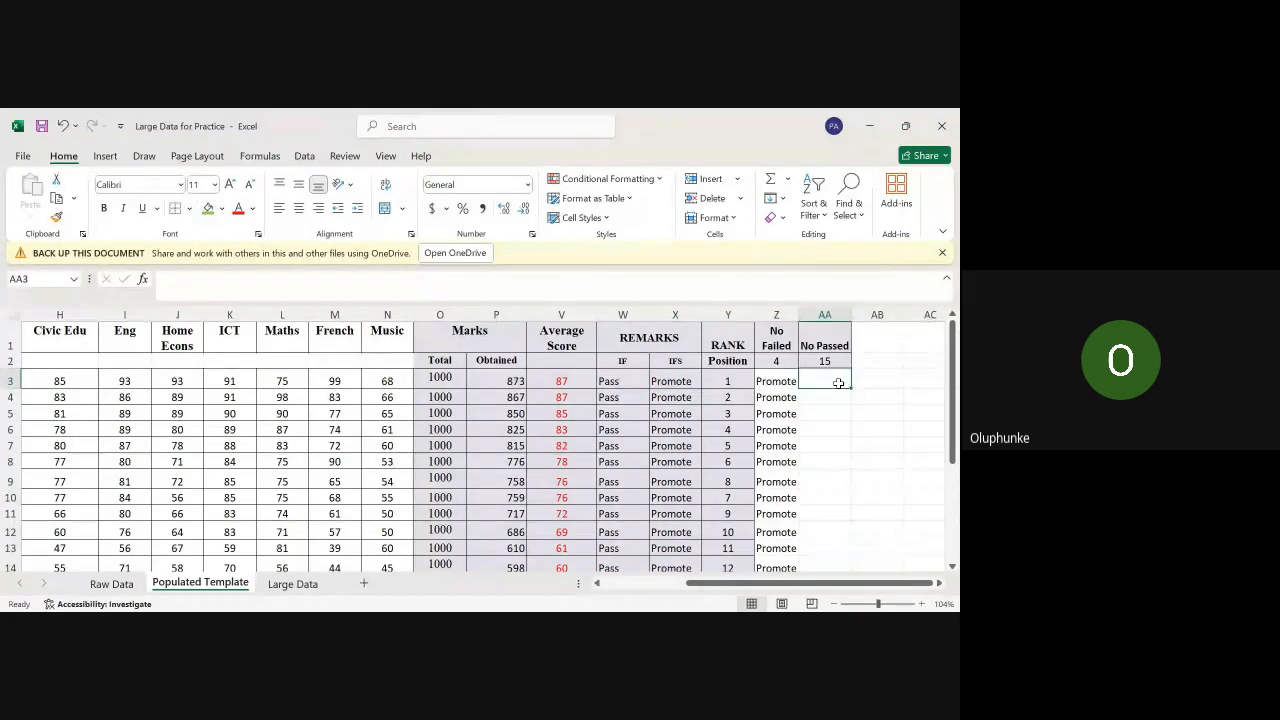
type("=")
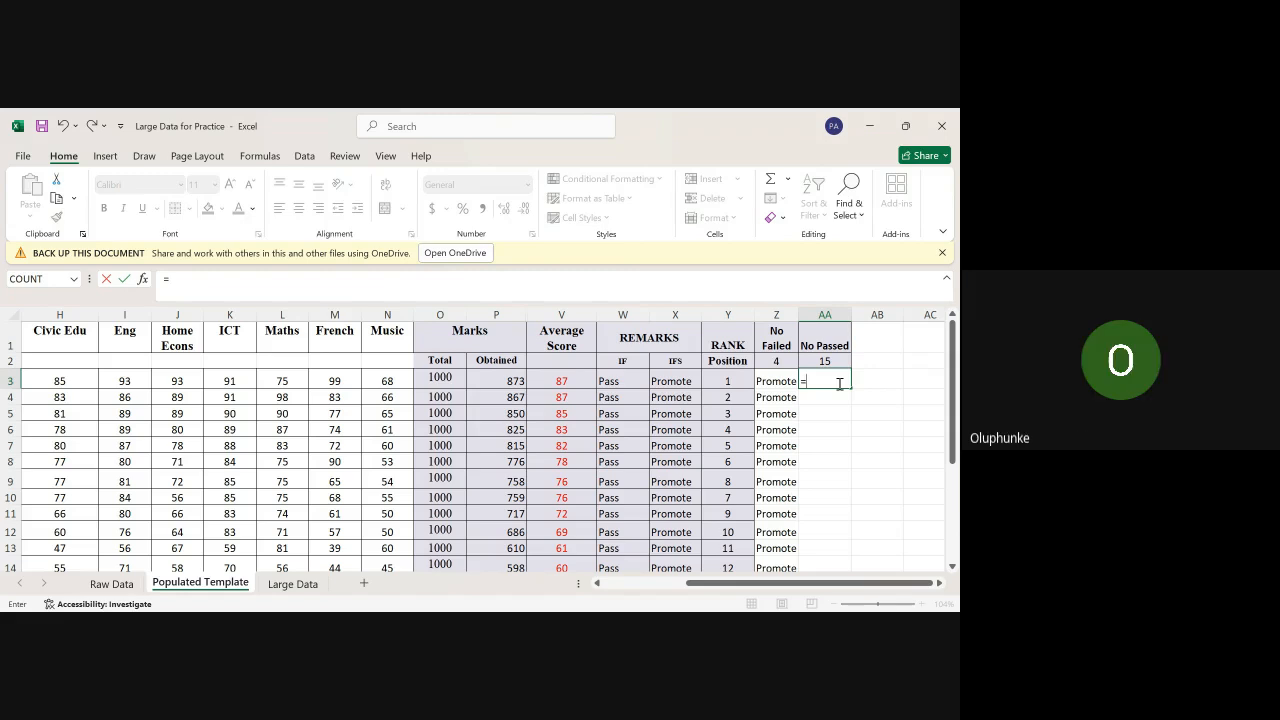
type("ifs")
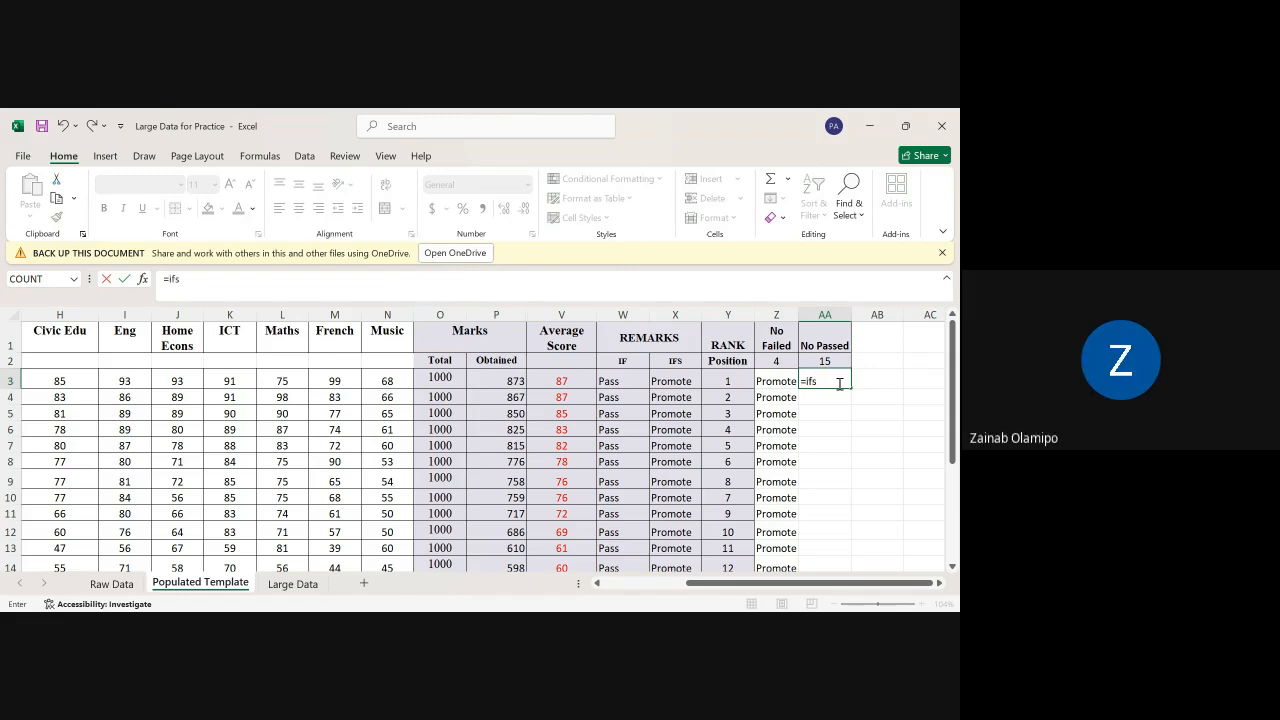
type(")")
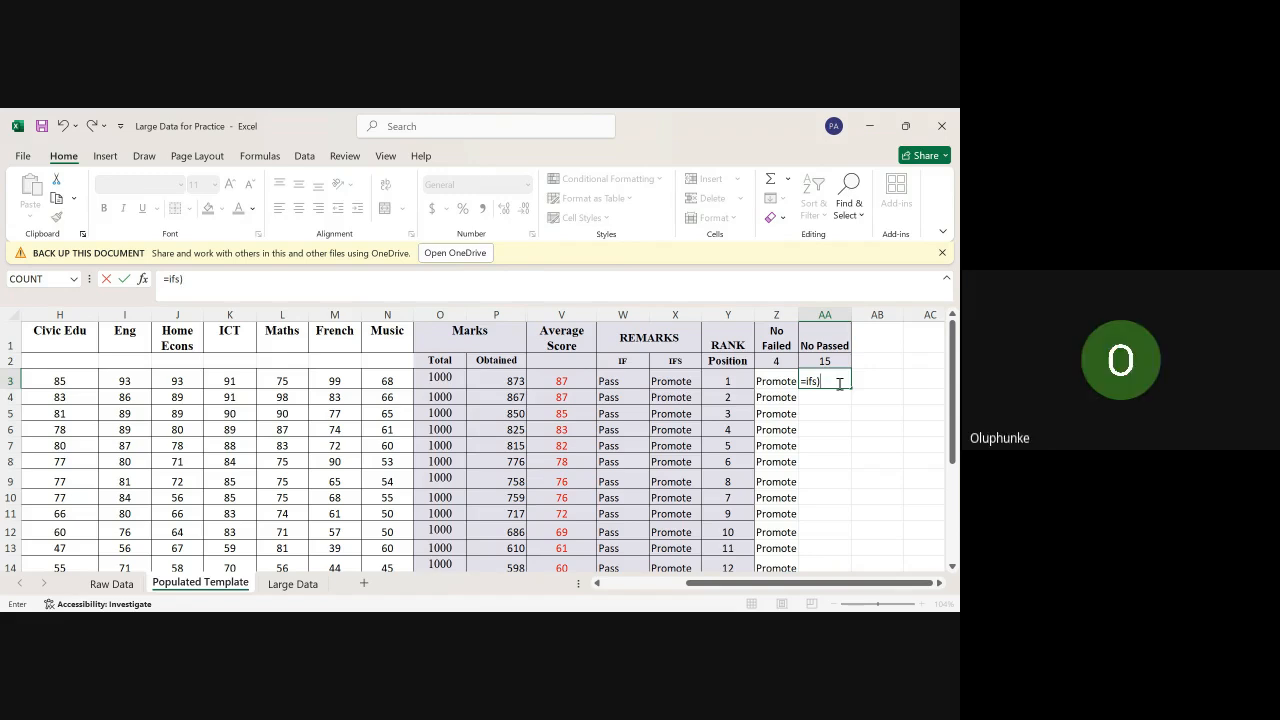
key("BackSpace")
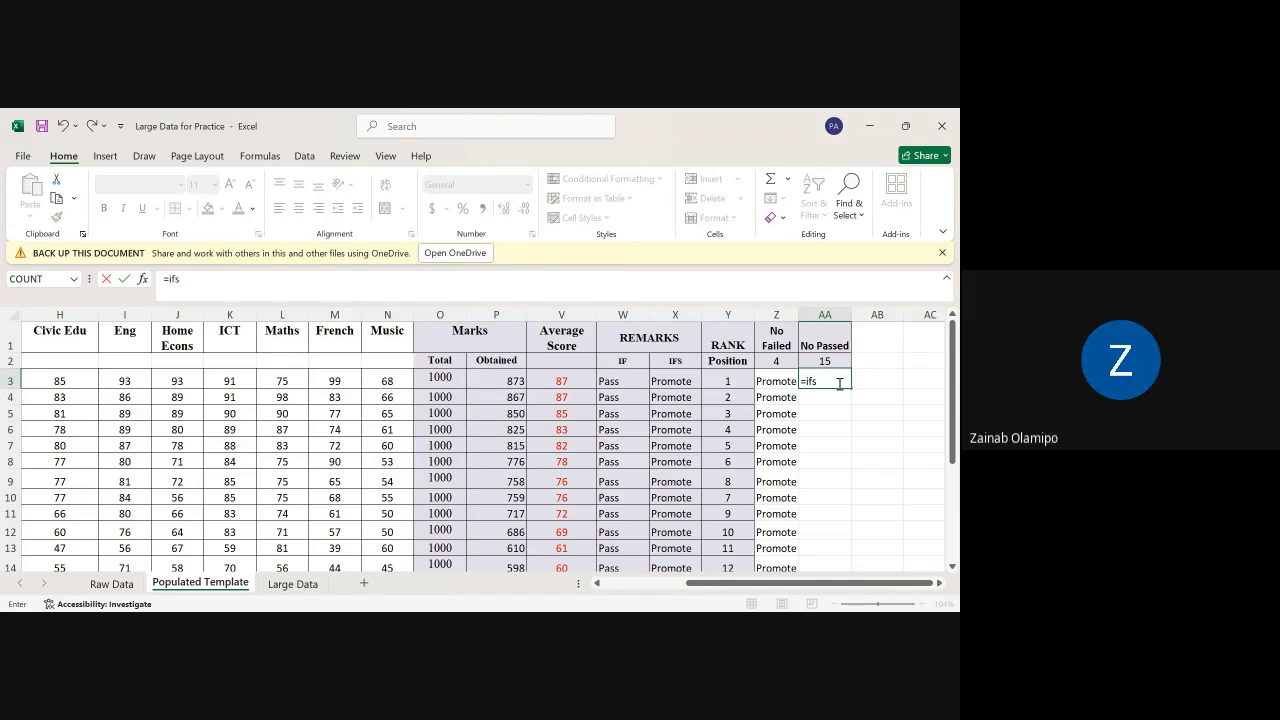
type("(")
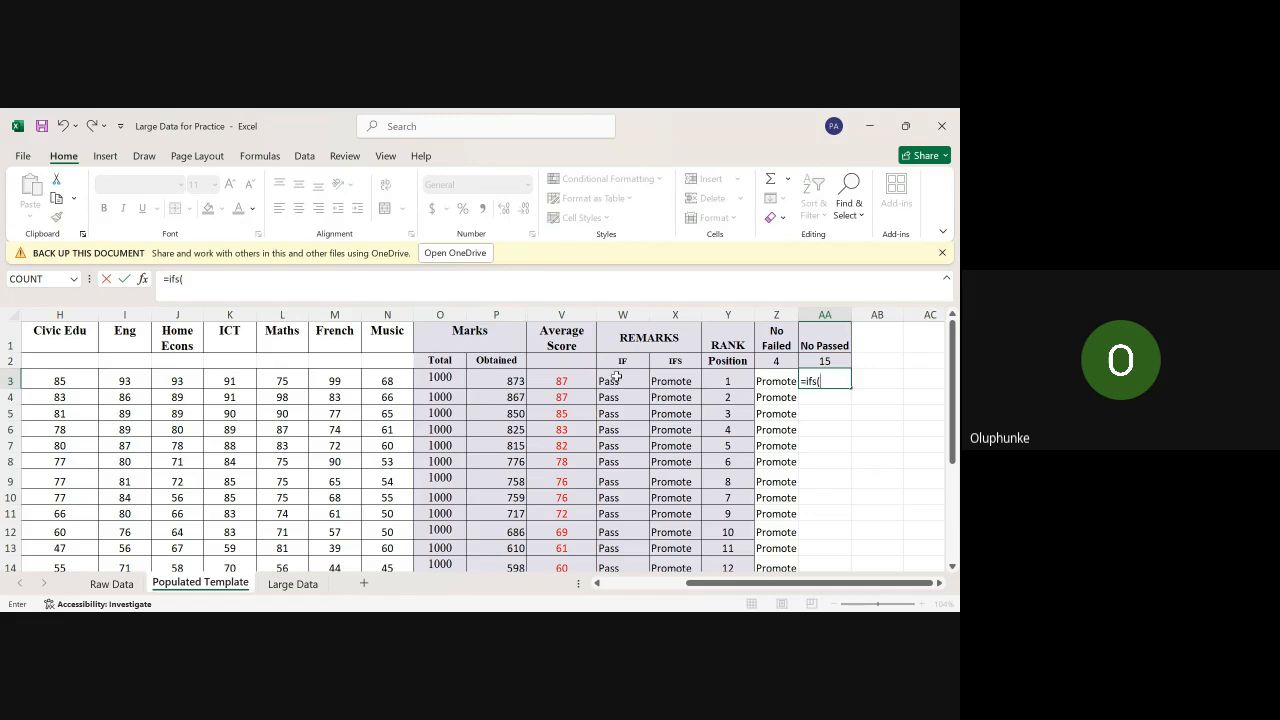
left_click_drag(617, 377, 610, 505)
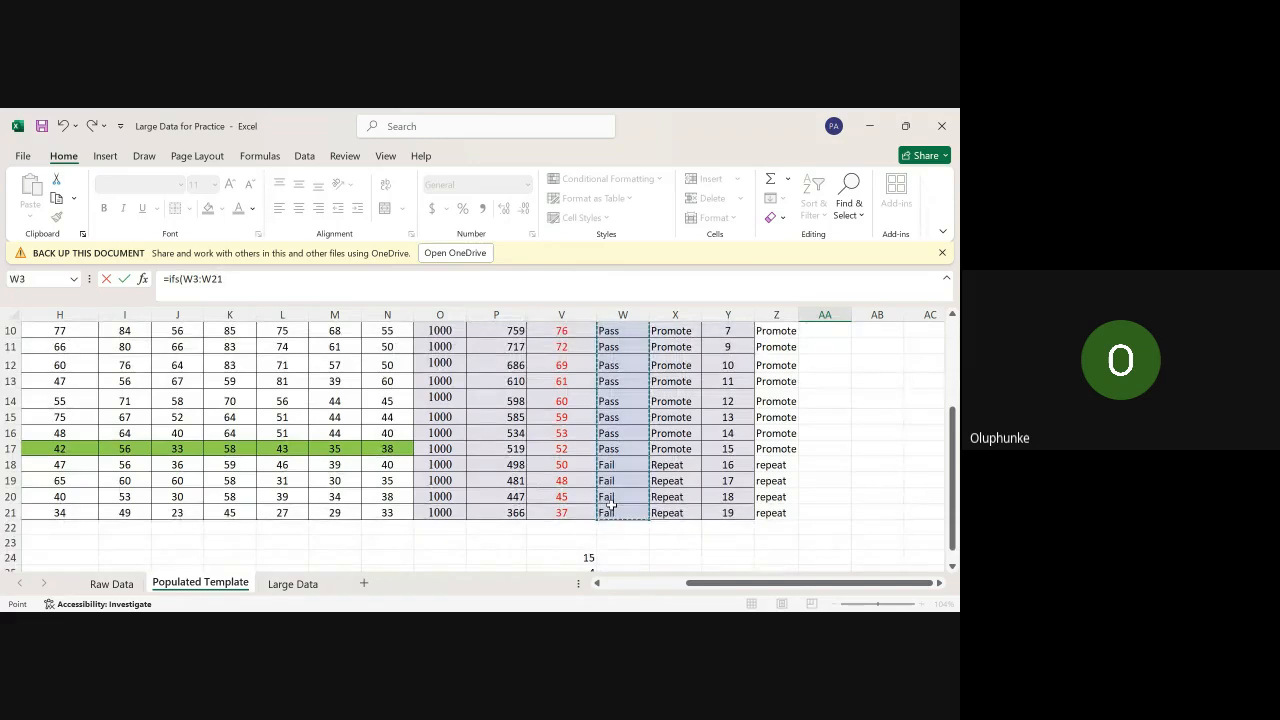
scroll(790, 500, "up", 3)
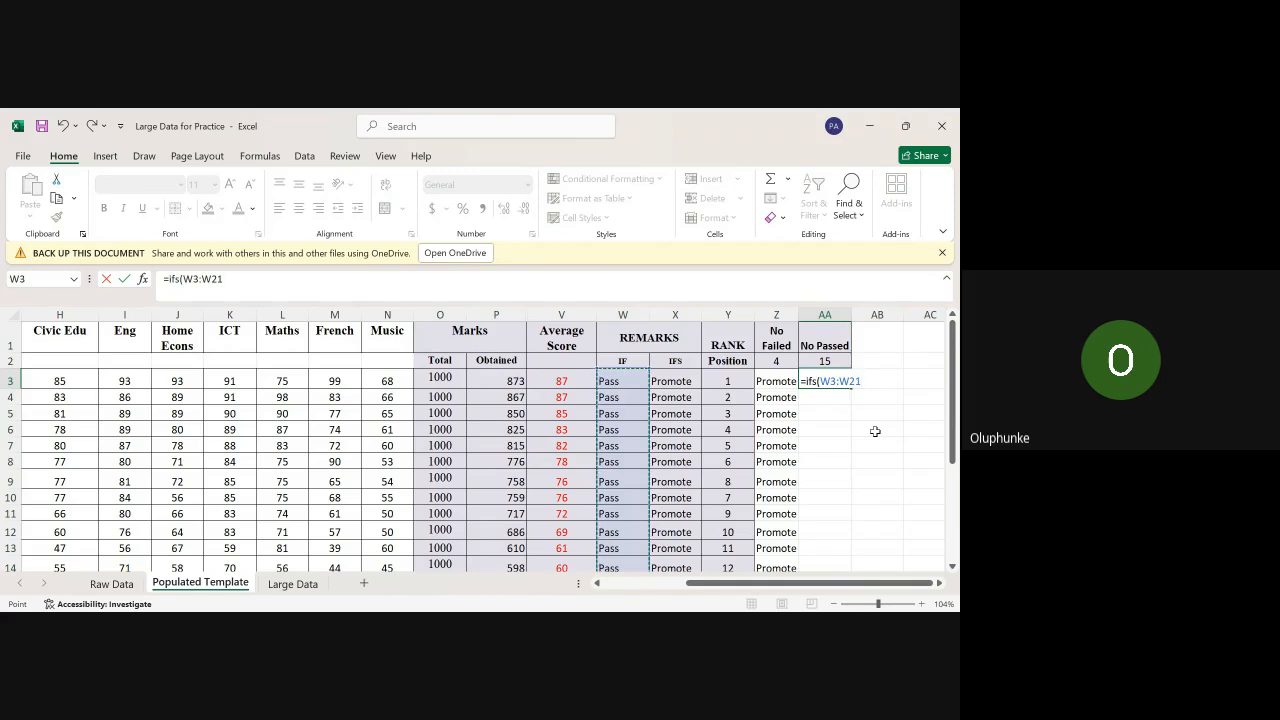
scroll(875, 431, "down", 4)
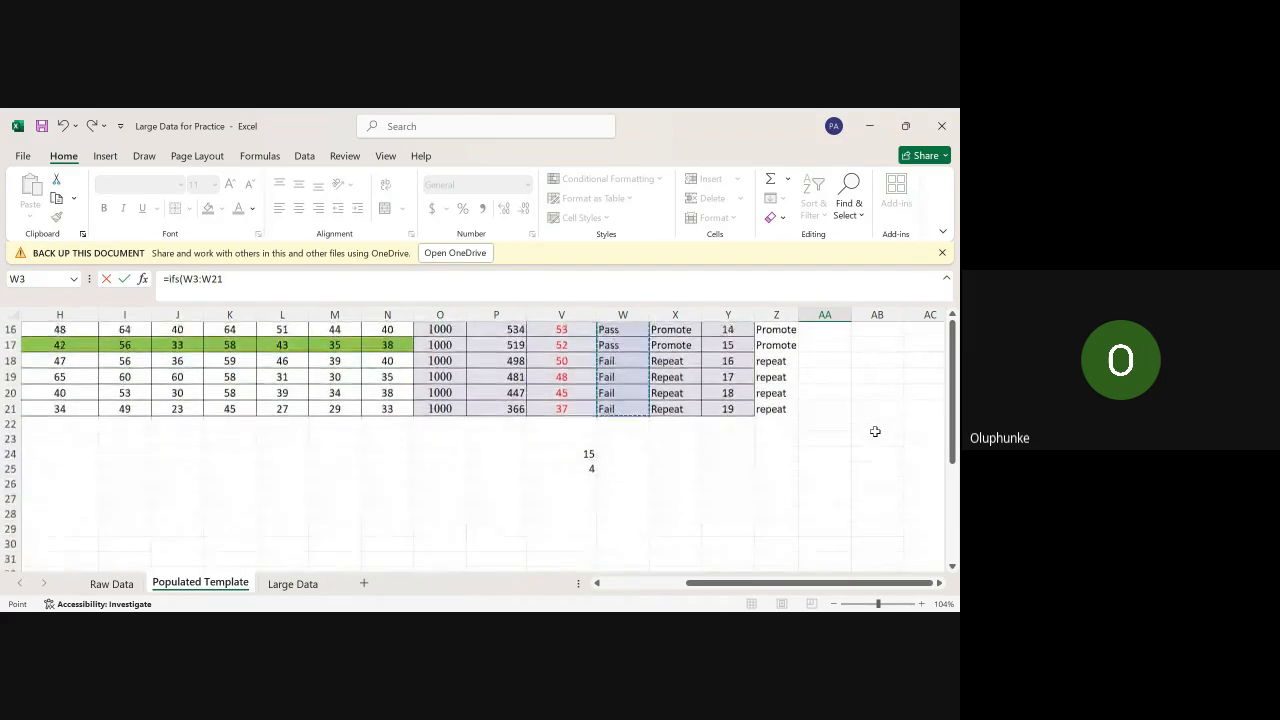
scroll(875, 431, "up", 2)
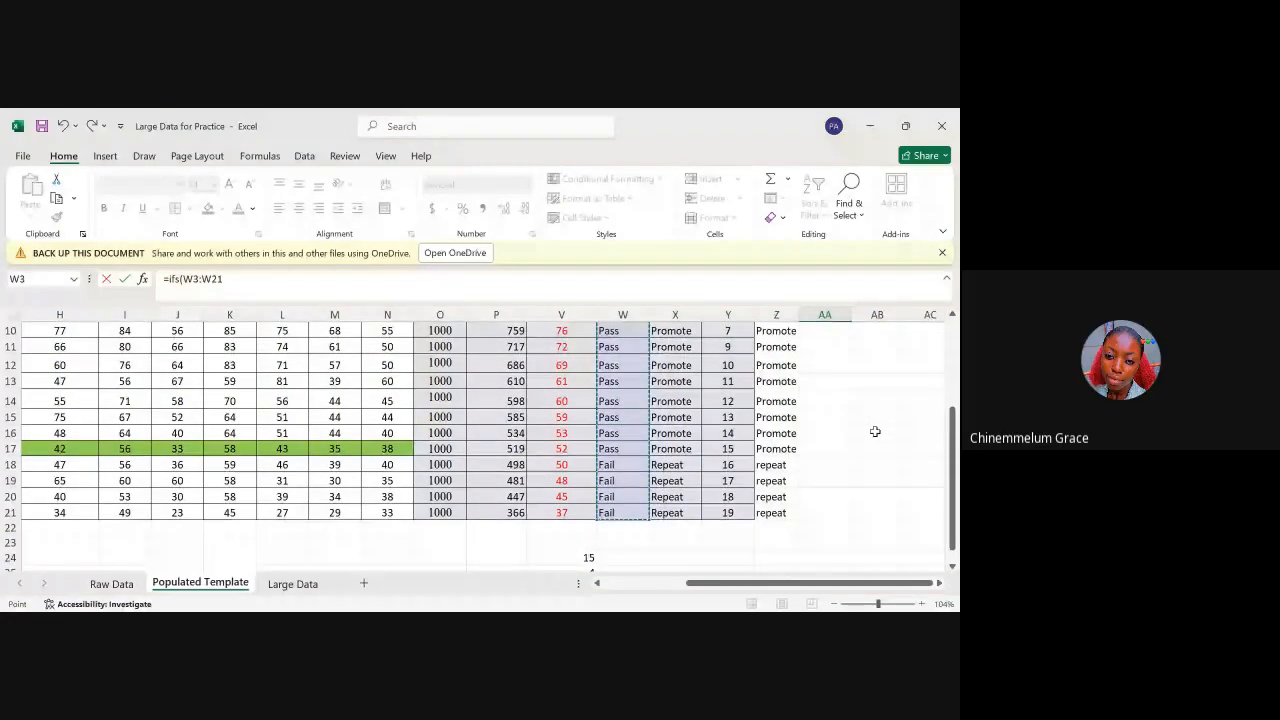
scroll(875, 431, "up", 3)
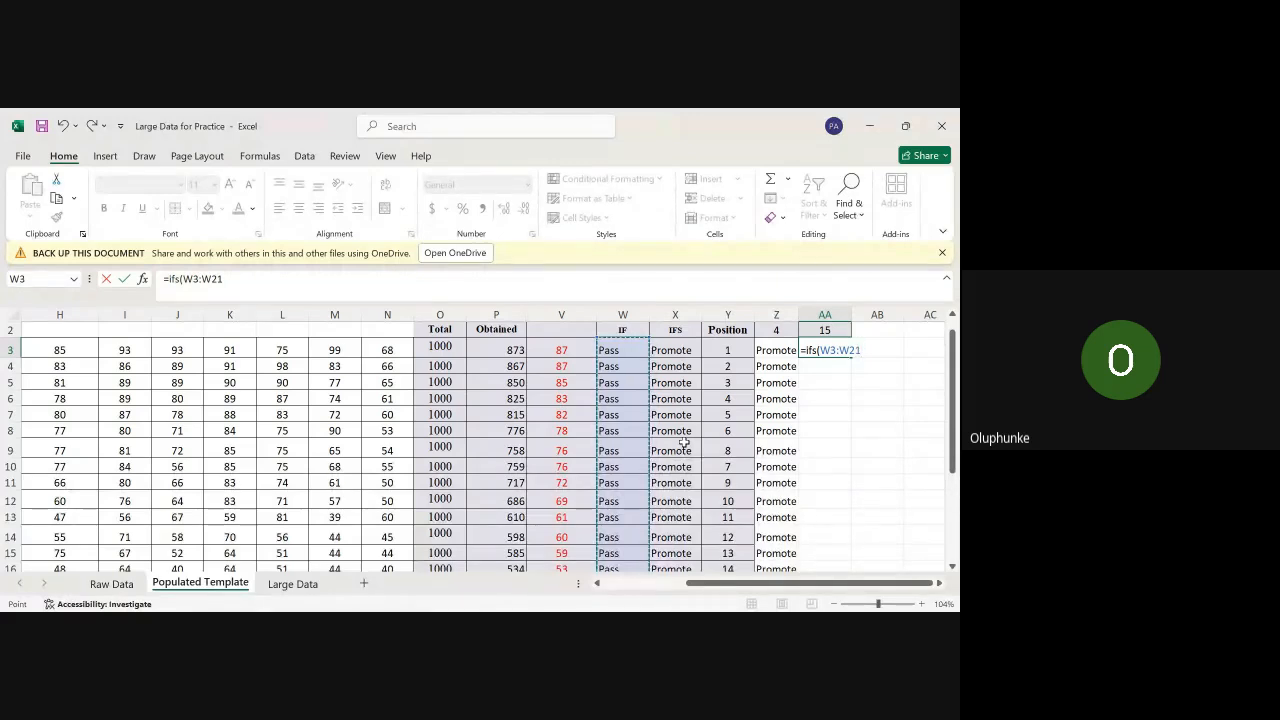
Step: Complete the first IFS condition in AA3 as equal to Pass, without quotation marks, returning "Promote"
type("=")
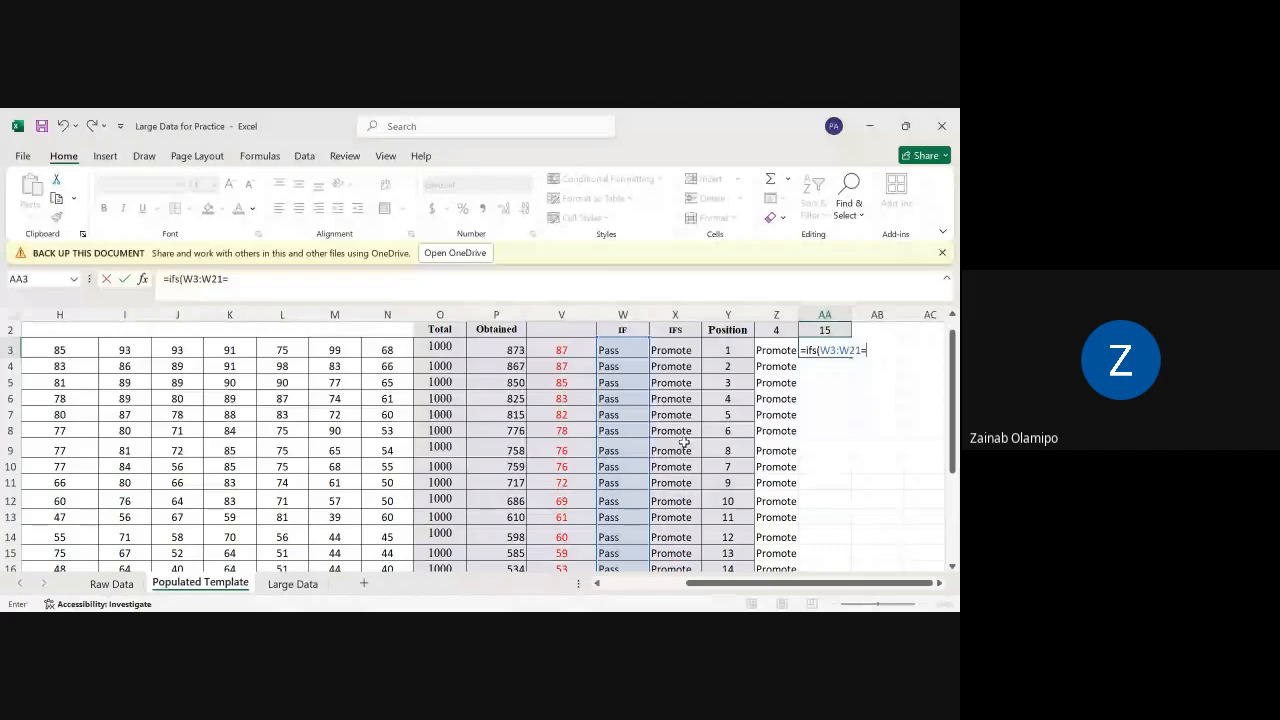
type("Pass")
type(",")
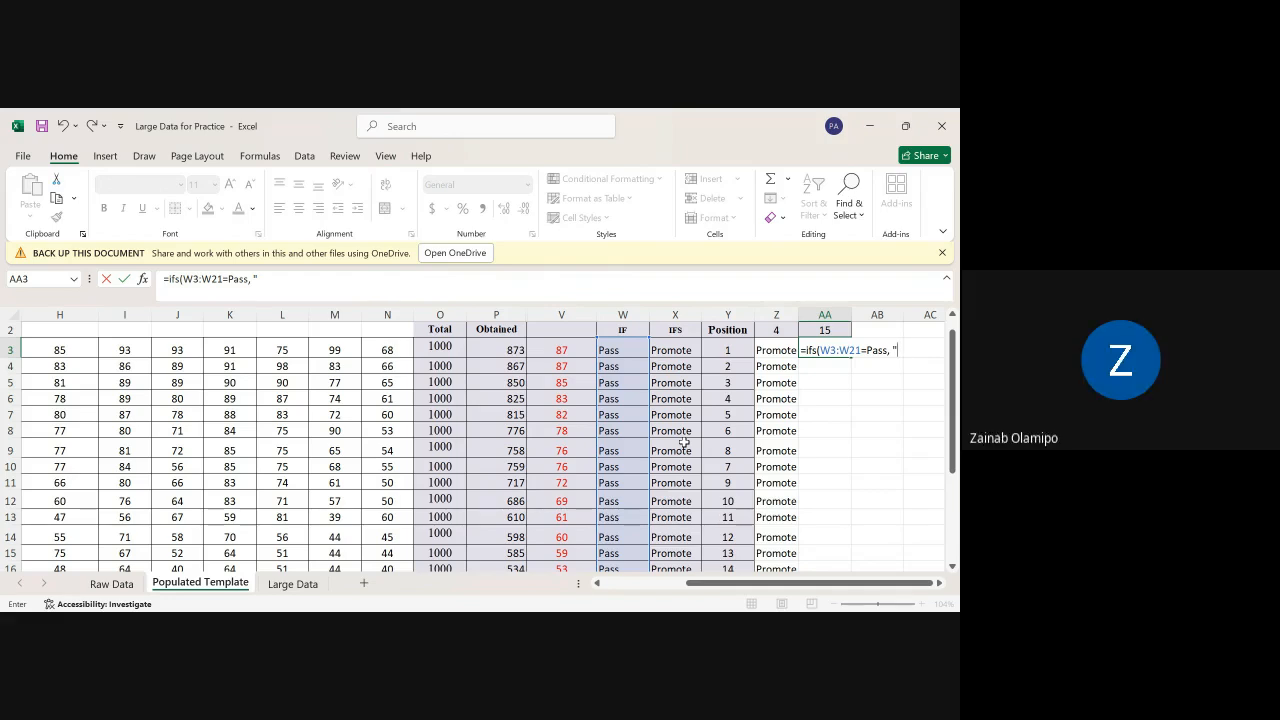
type("Pr")
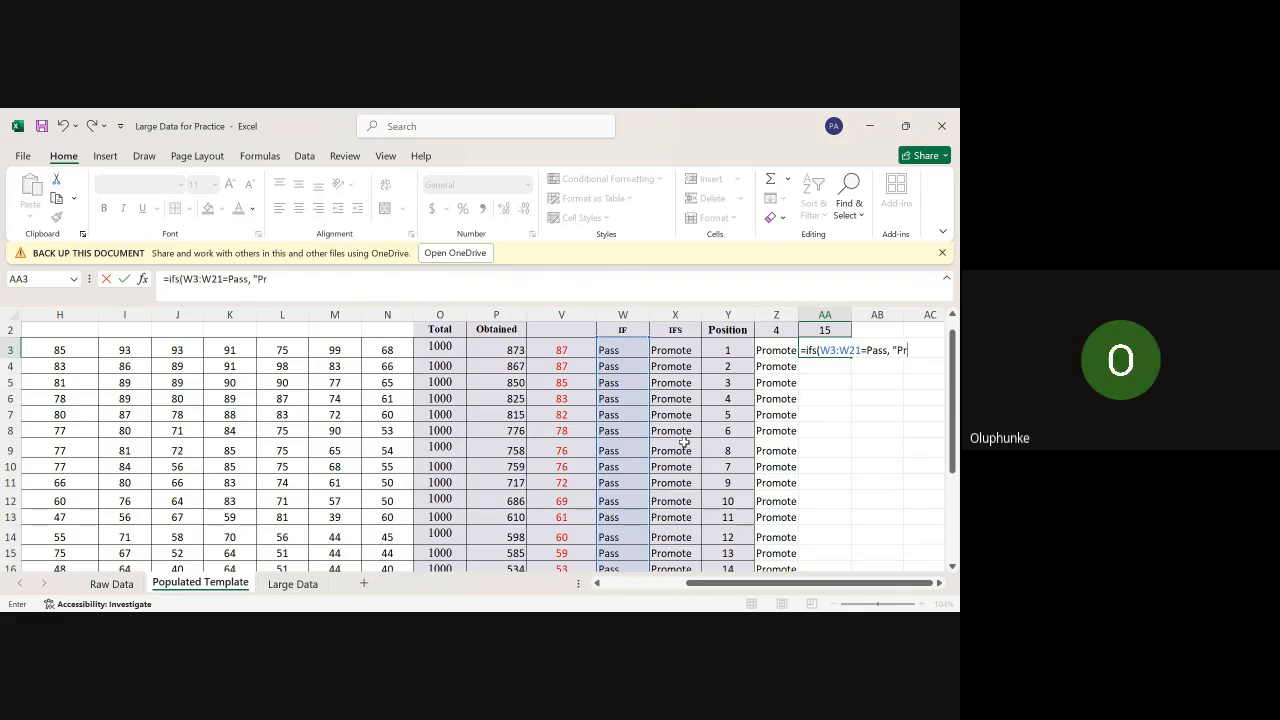
type("omote\"")
type(",")
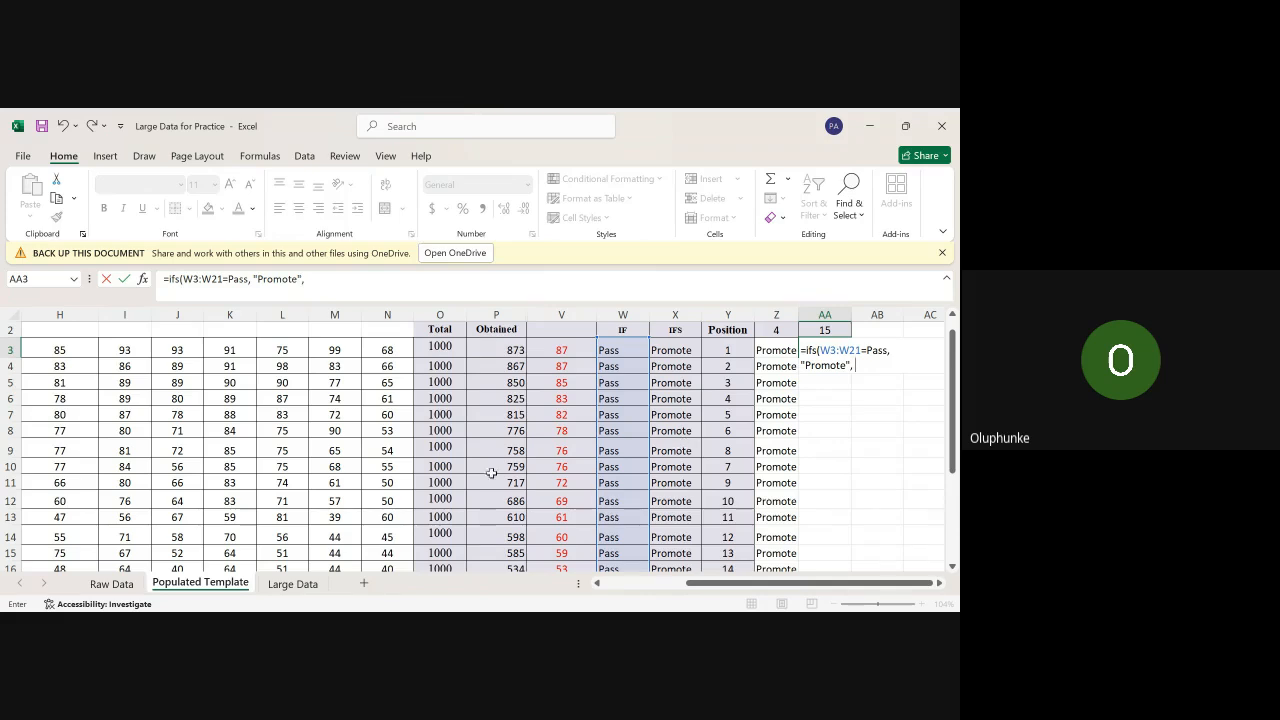
Step: Add the second condition W3:W21=Fail, with Fail unquoted, returning "Reapeat", and enter the IFS formula in AA3
left_click(623, 345)
left_click_drag(623, 345, 634, 531)
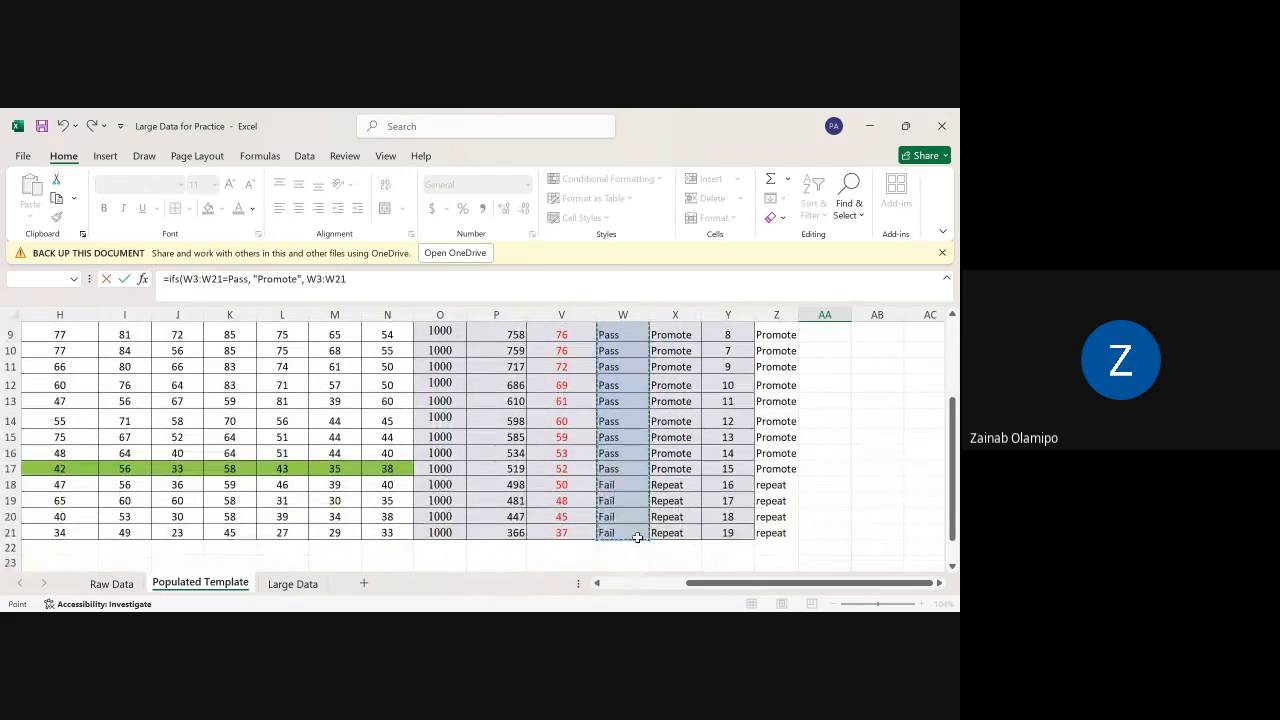
scroll(810, 455, "up", 3)
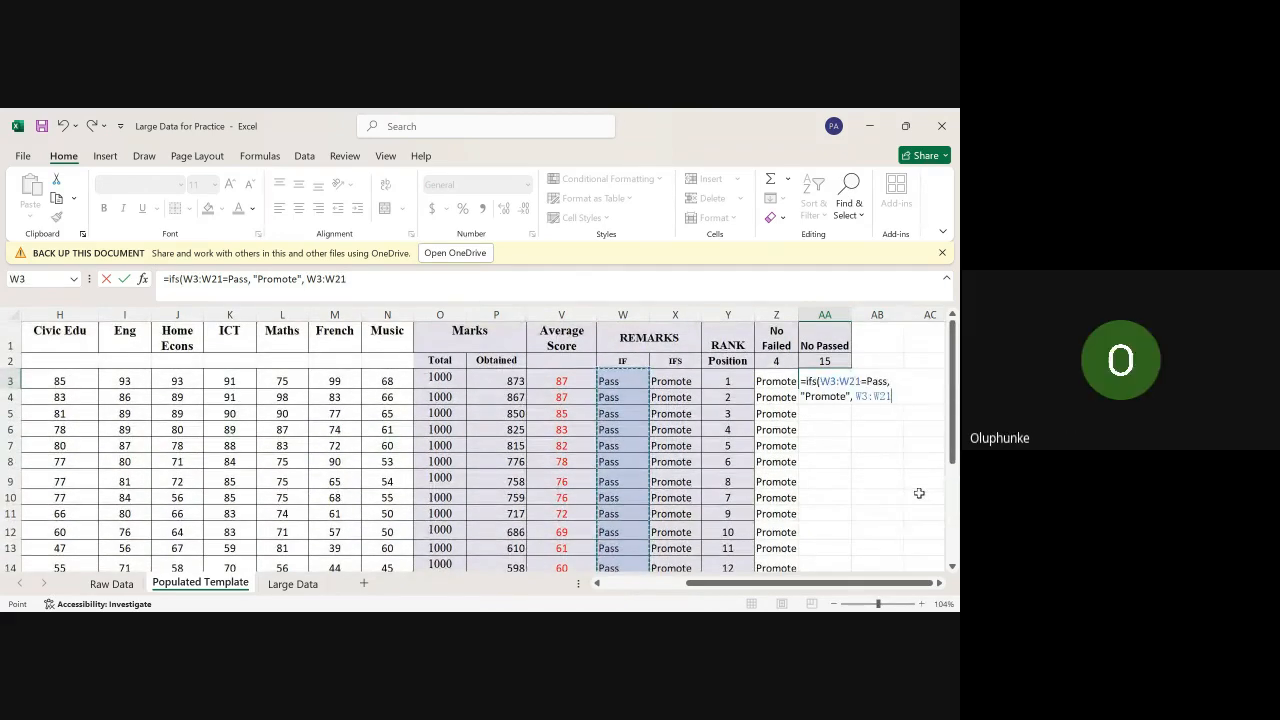
type("=Fail,")
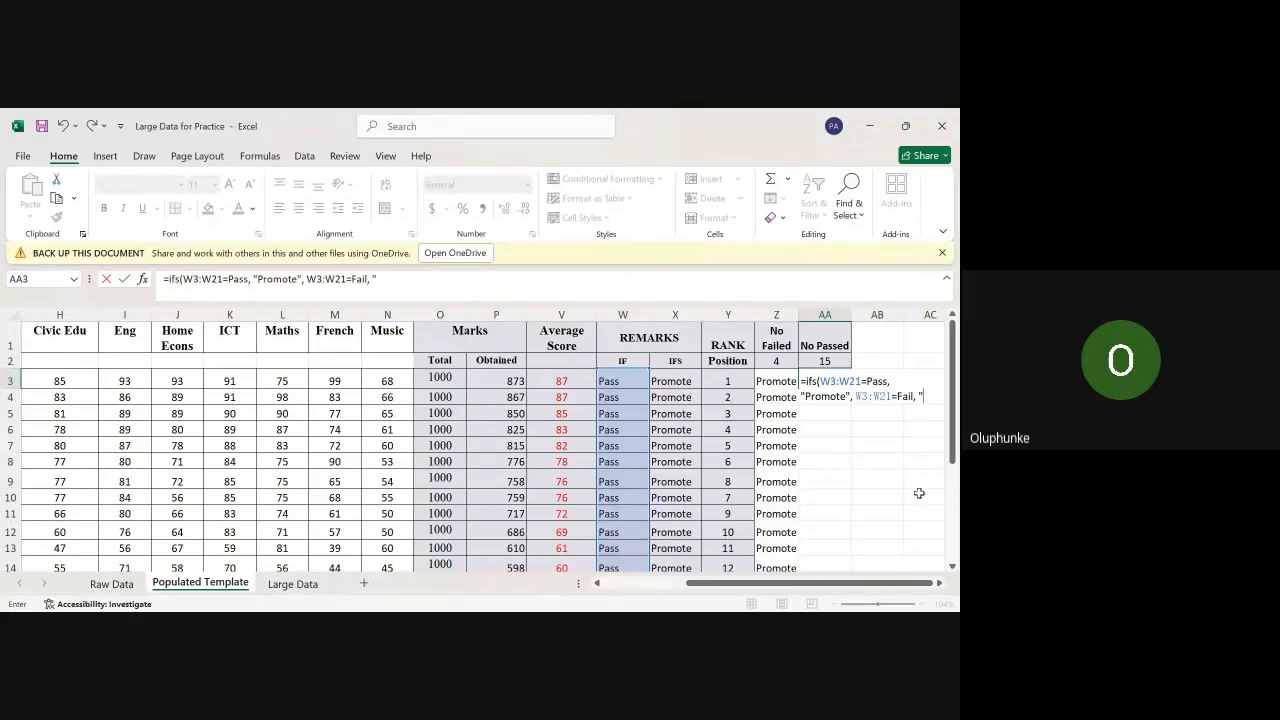
type("Reapeat")
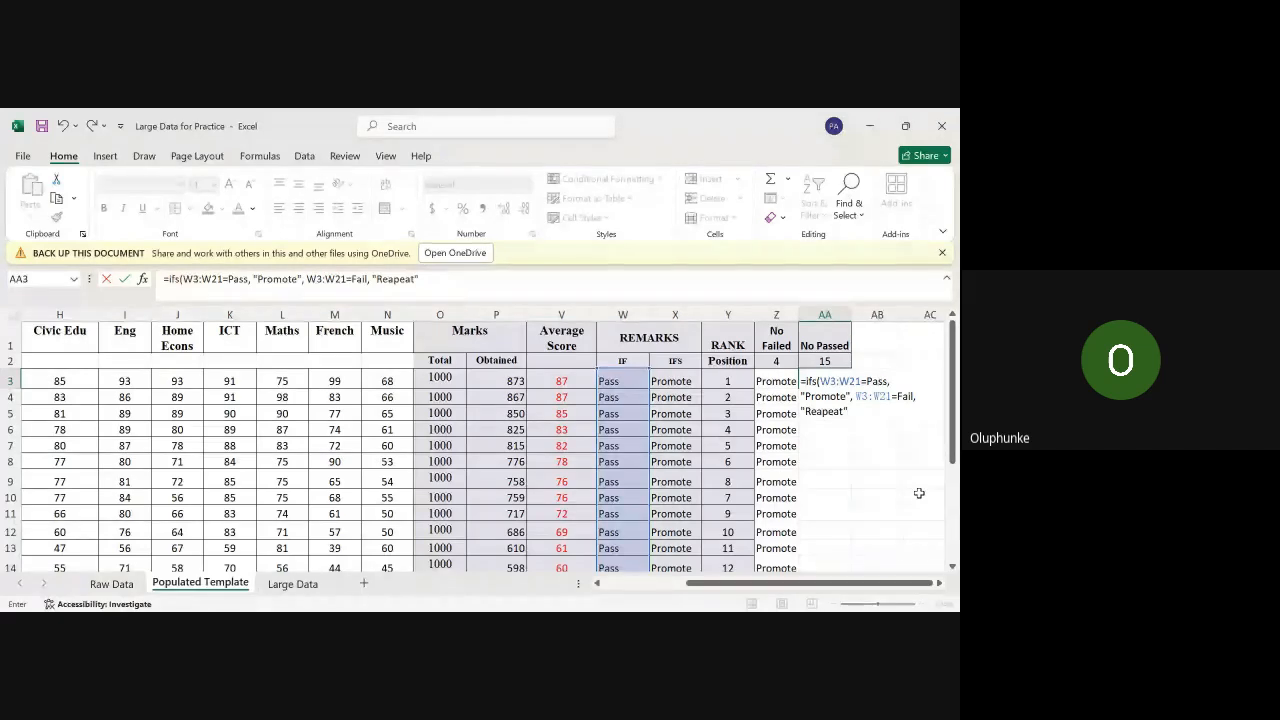
type(")")
key("Return")
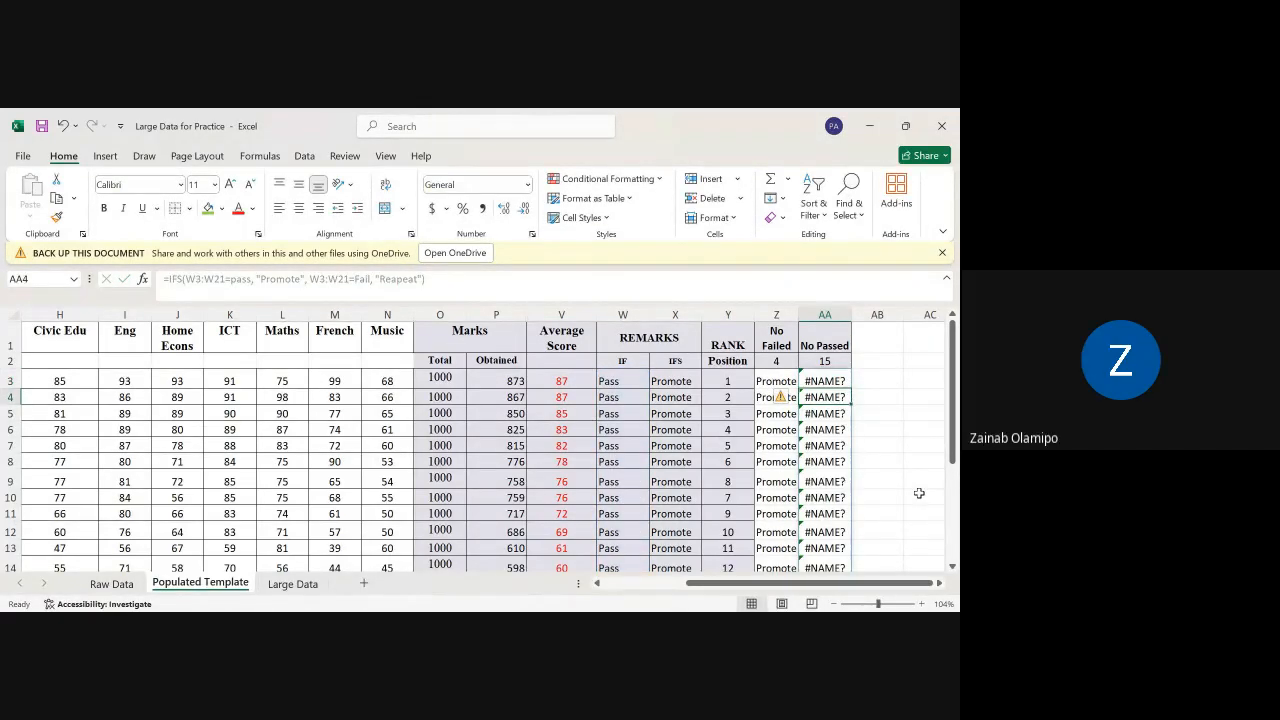
left_click(836, 418)
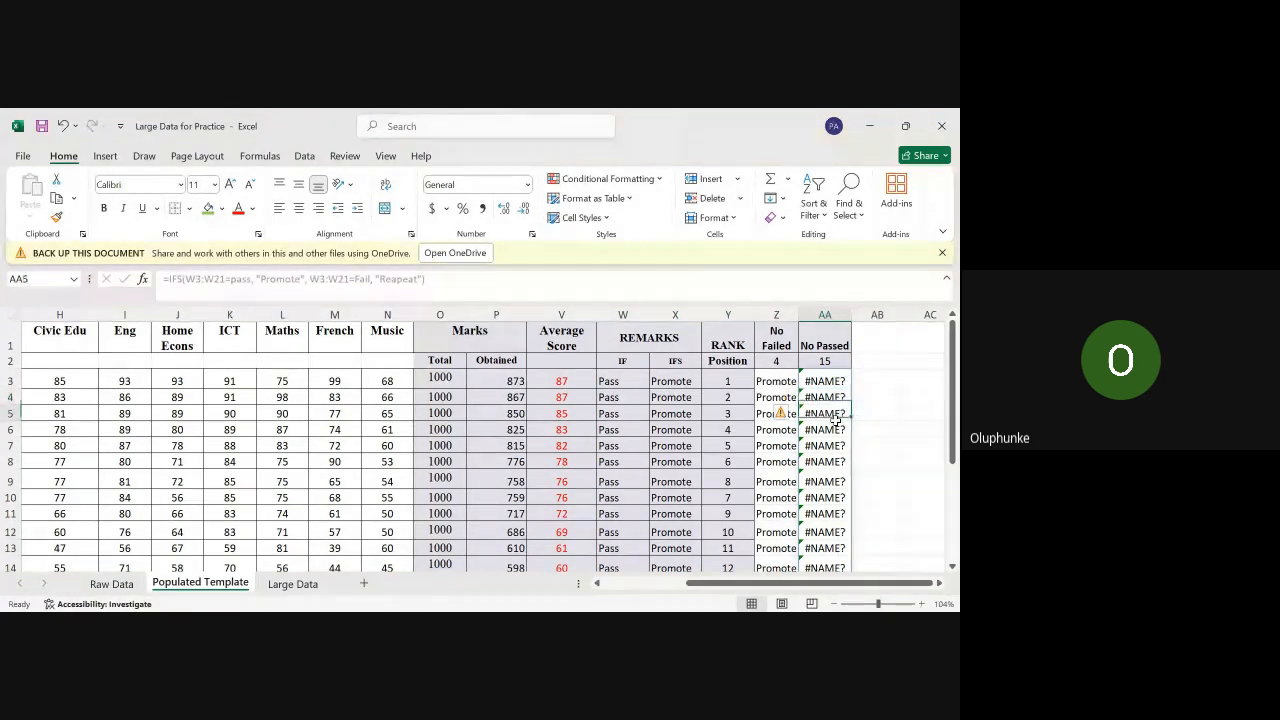
scroll(836, 420, "down", 4)
left_click(806, 382)
key("BackSpace")
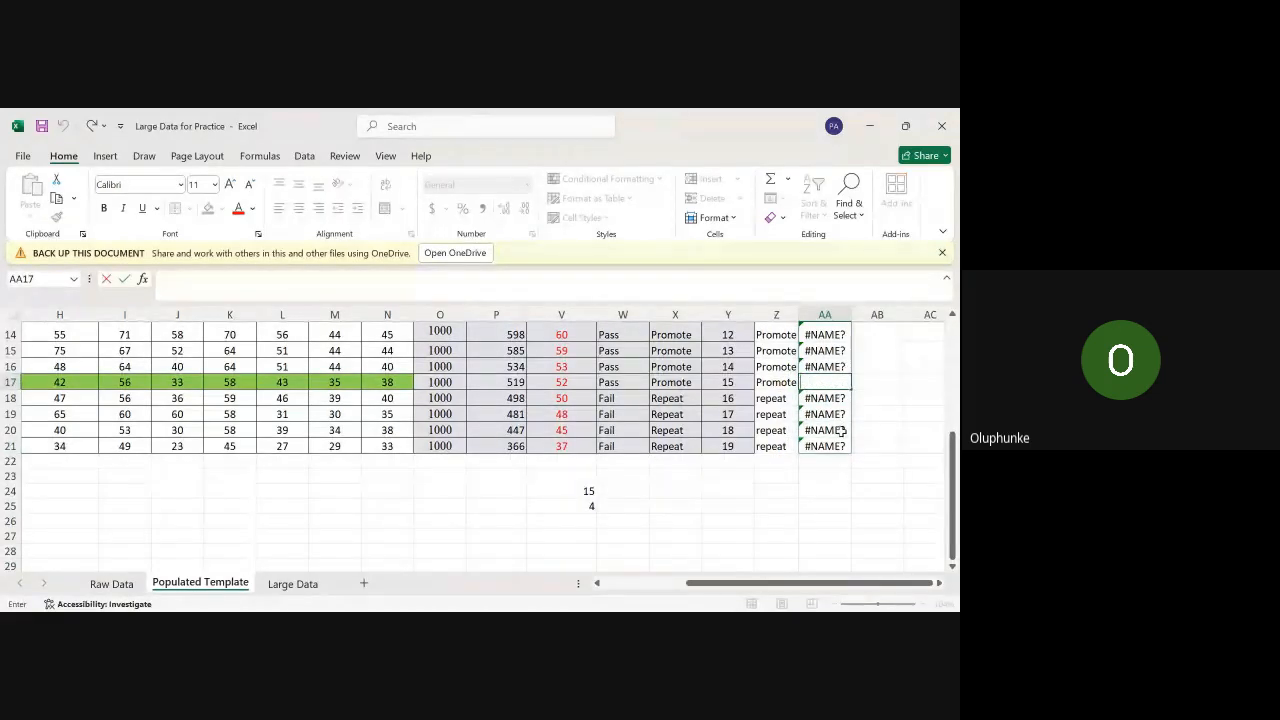
Step: Compare the IFS formula in AA3 with the IFS formula in X3, checking how each writes its criteria
scroll(841, 431, "up", 5)
double_click(831, 385)
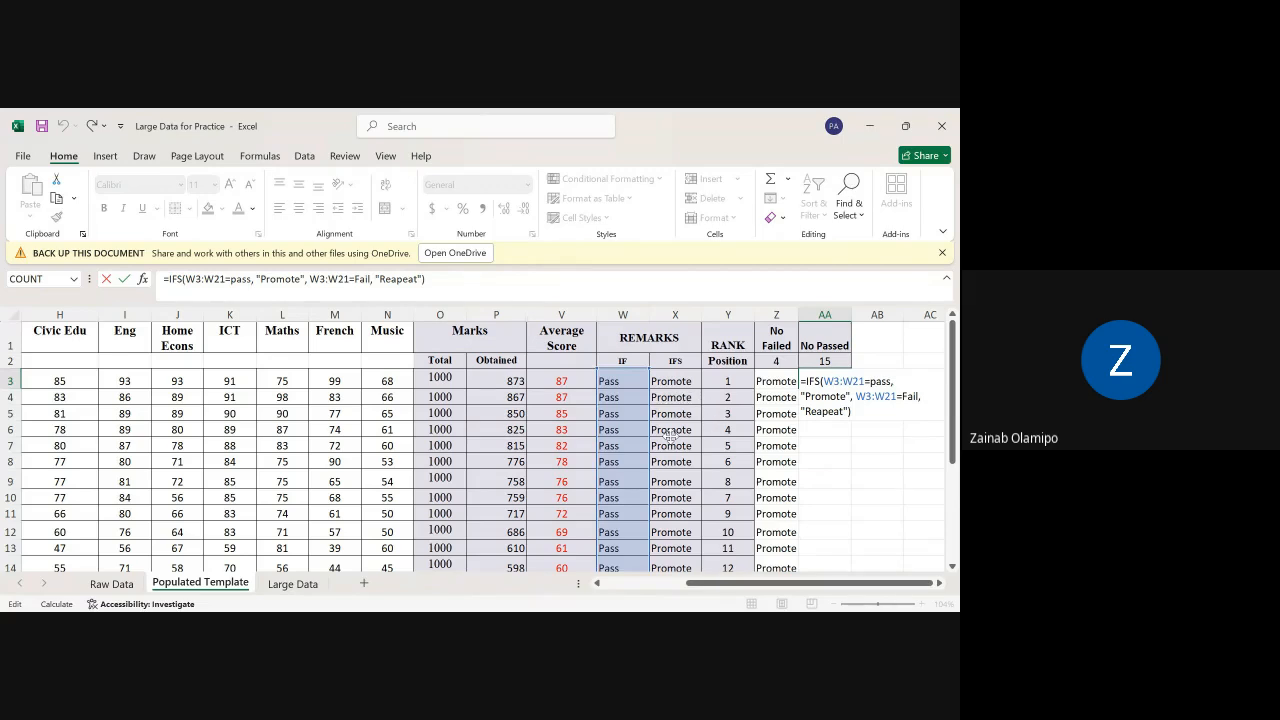
key("ctrl+Return")
left_click(676, 380)
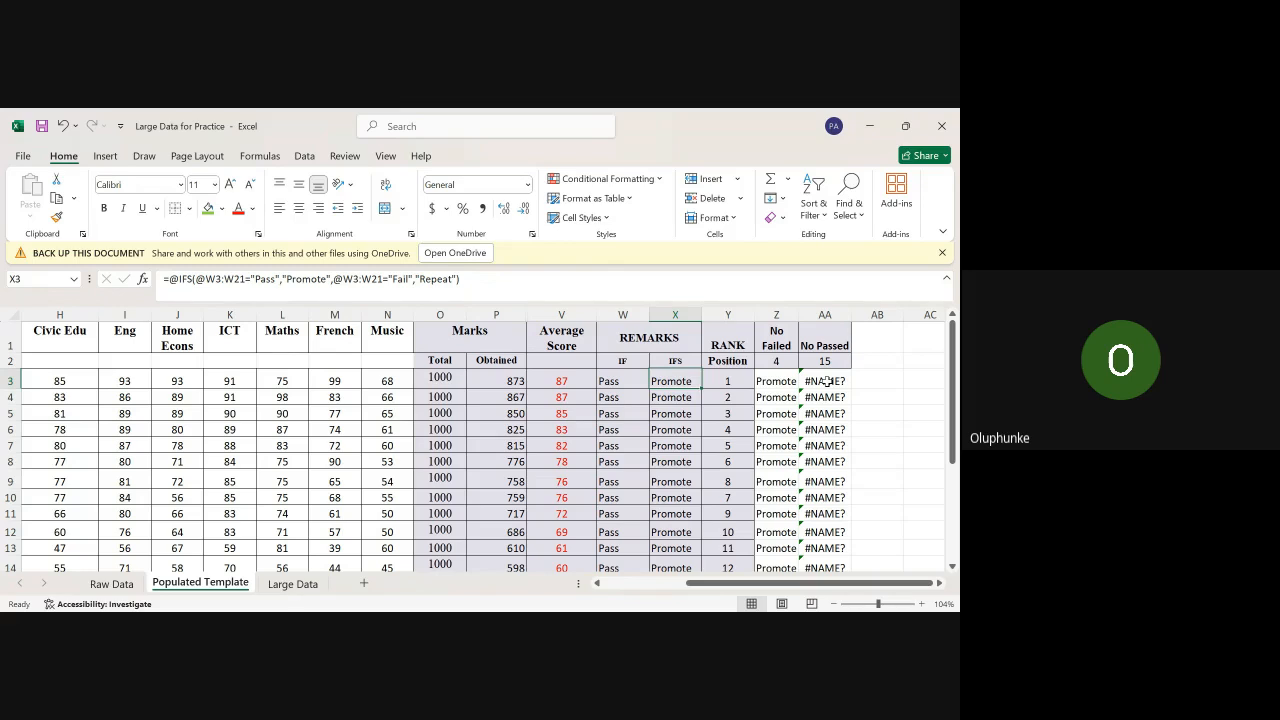
Step: Correct the first criterion of the IFS formula in AA3 to "Pass", enclosed in quotation marks
double_click(826, 381)
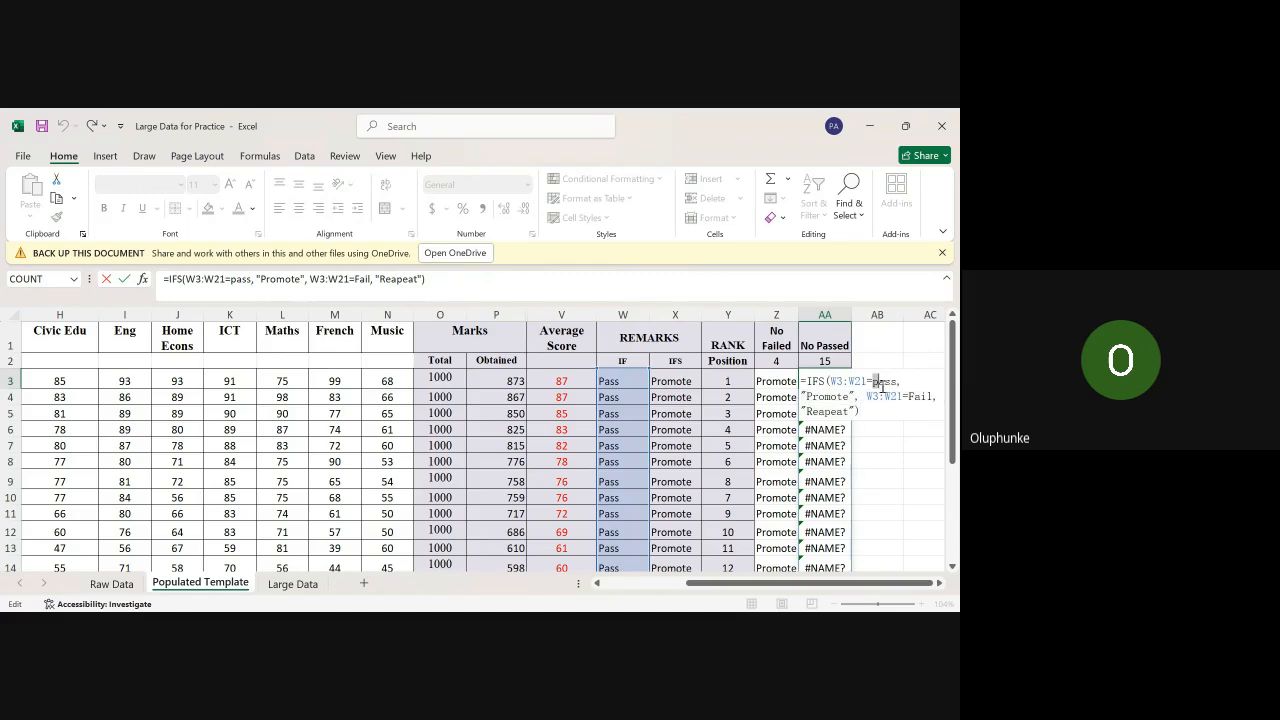
left_click(880, 382)
key("BackSpace")
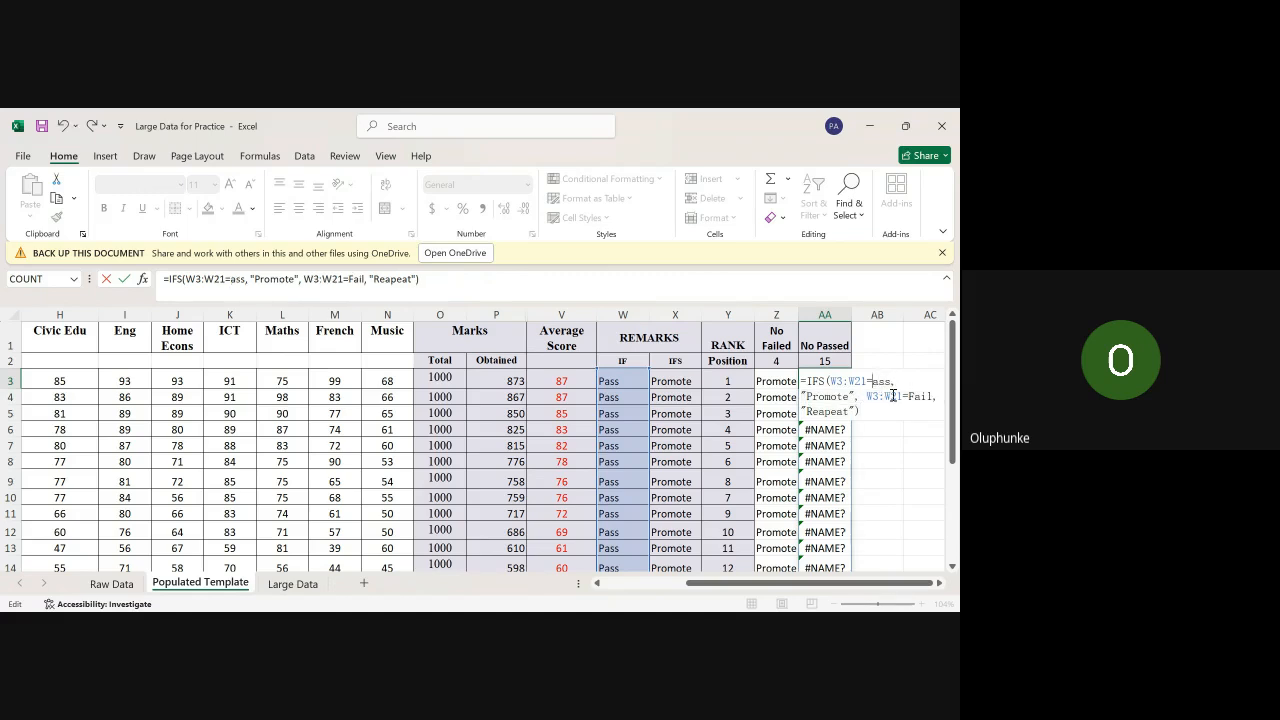
type("\"Pass")
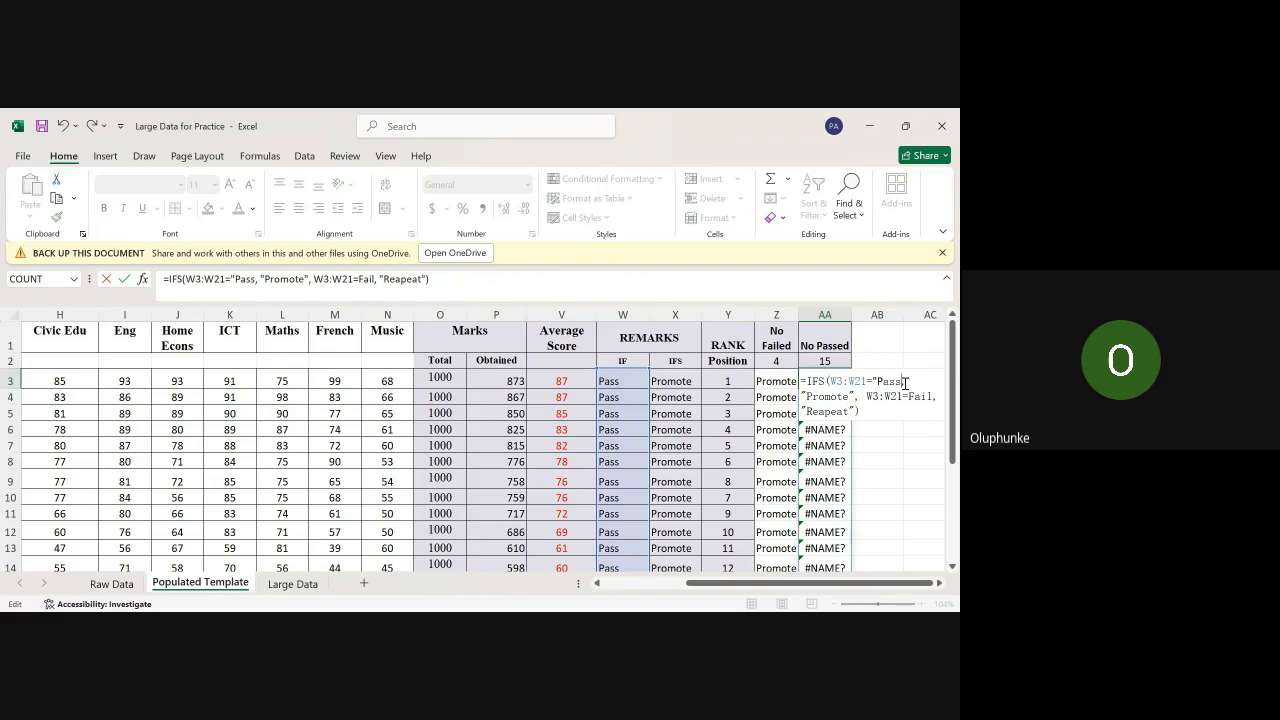
type("\"")
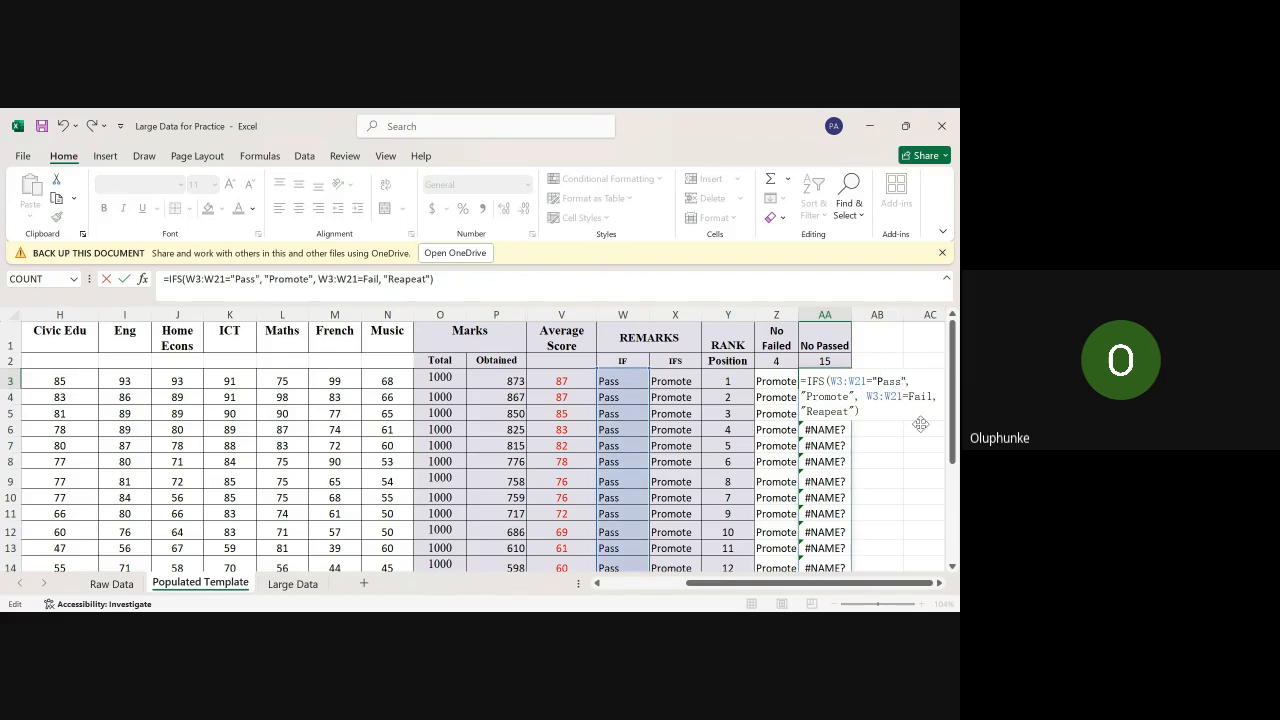
Step: Enclose the second criterion, Fail, in quotation marks and enter the corrected IFS formula in AA3
left_click(910, 398)
type("\"")
type("\"")
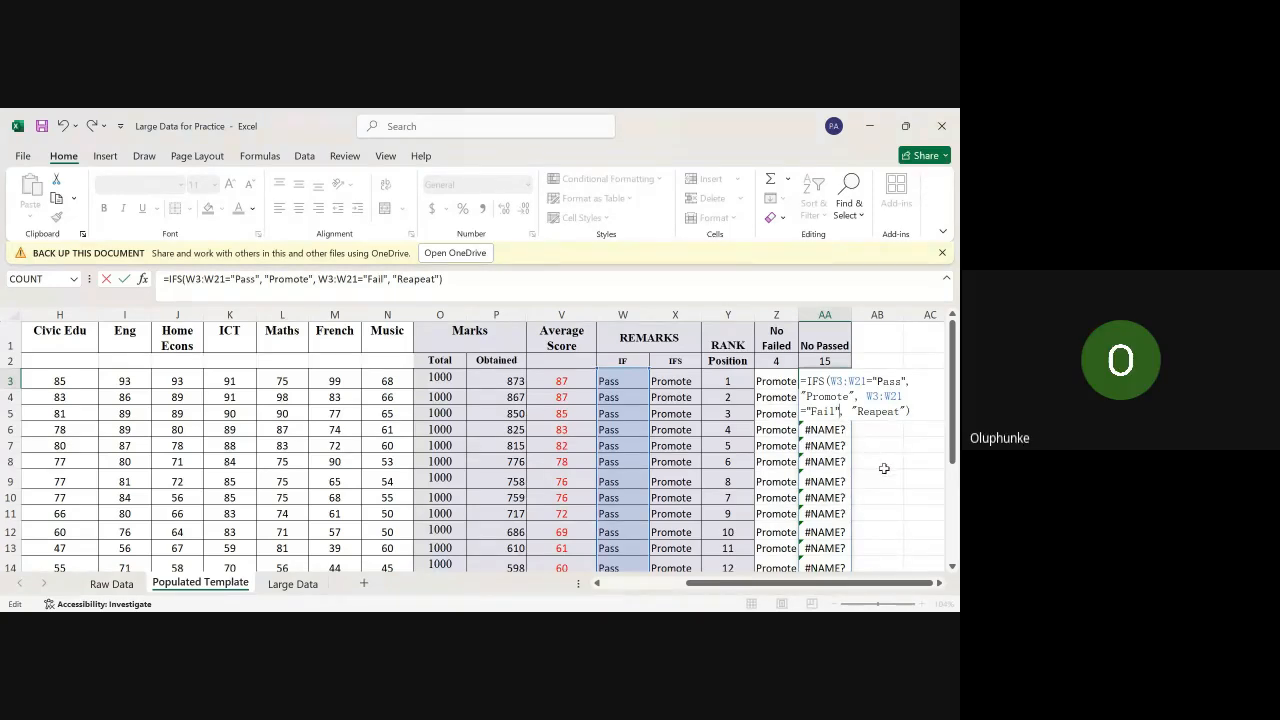
key("Return")
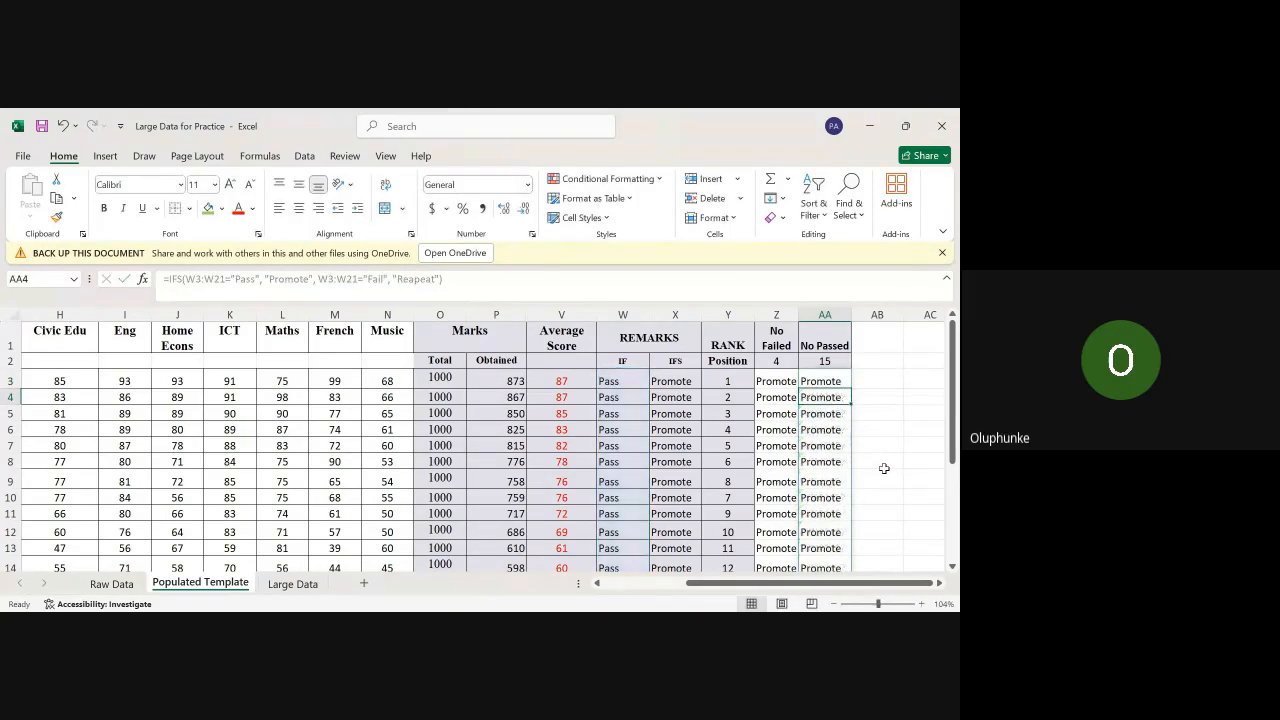
Step: Review the corrected IFS formula in AA3 and its cell references, leaving the cell without changes
left_click(832, 381)
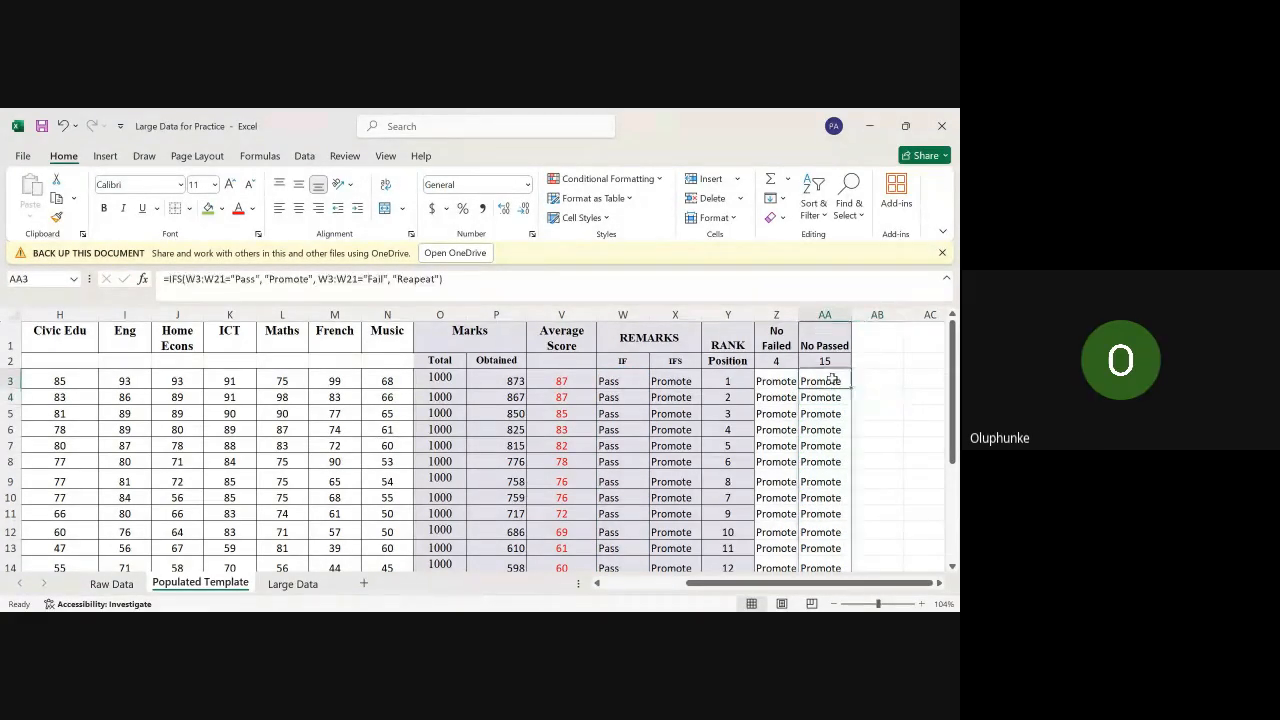
double_click(832, 381)
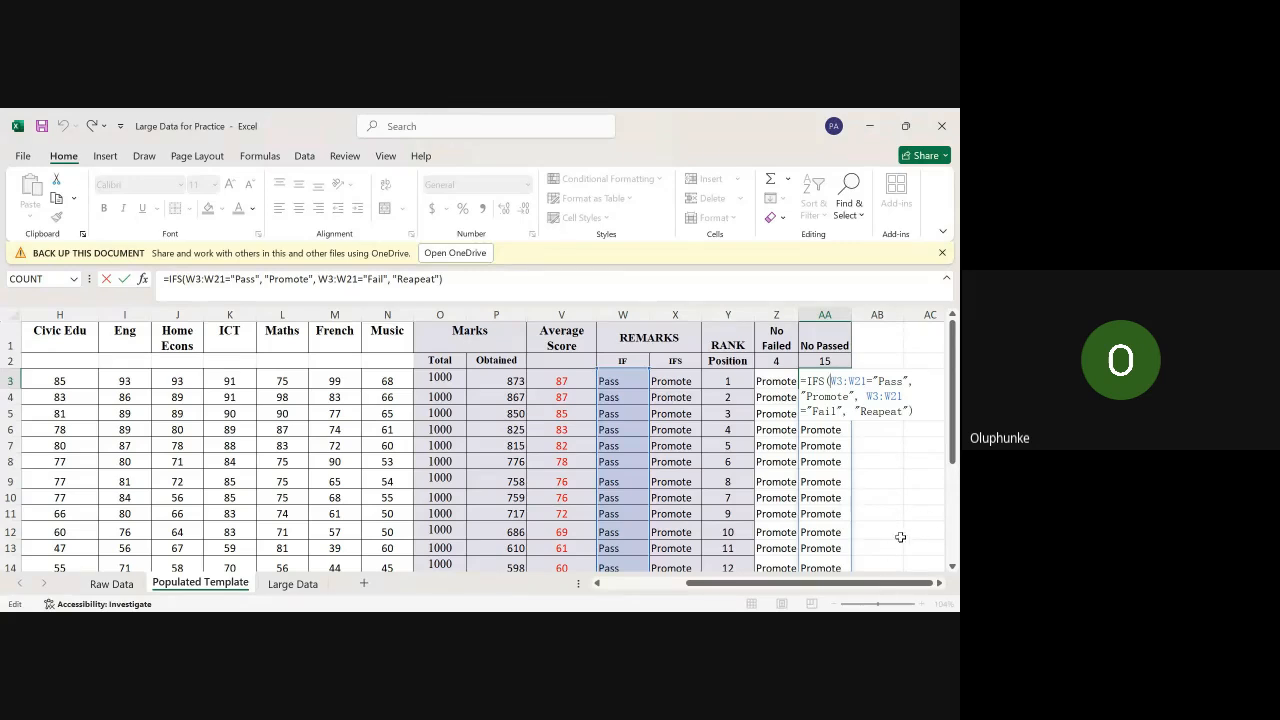
left_click(917, 483)
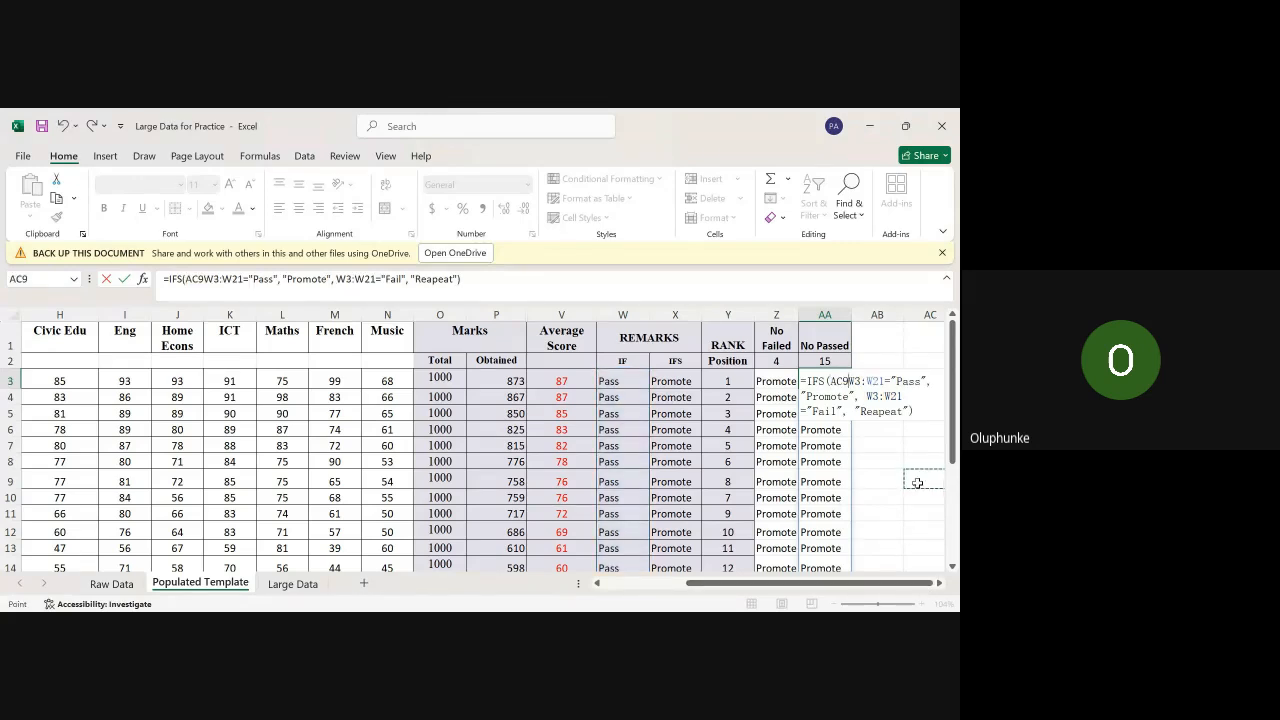
key("Escape")
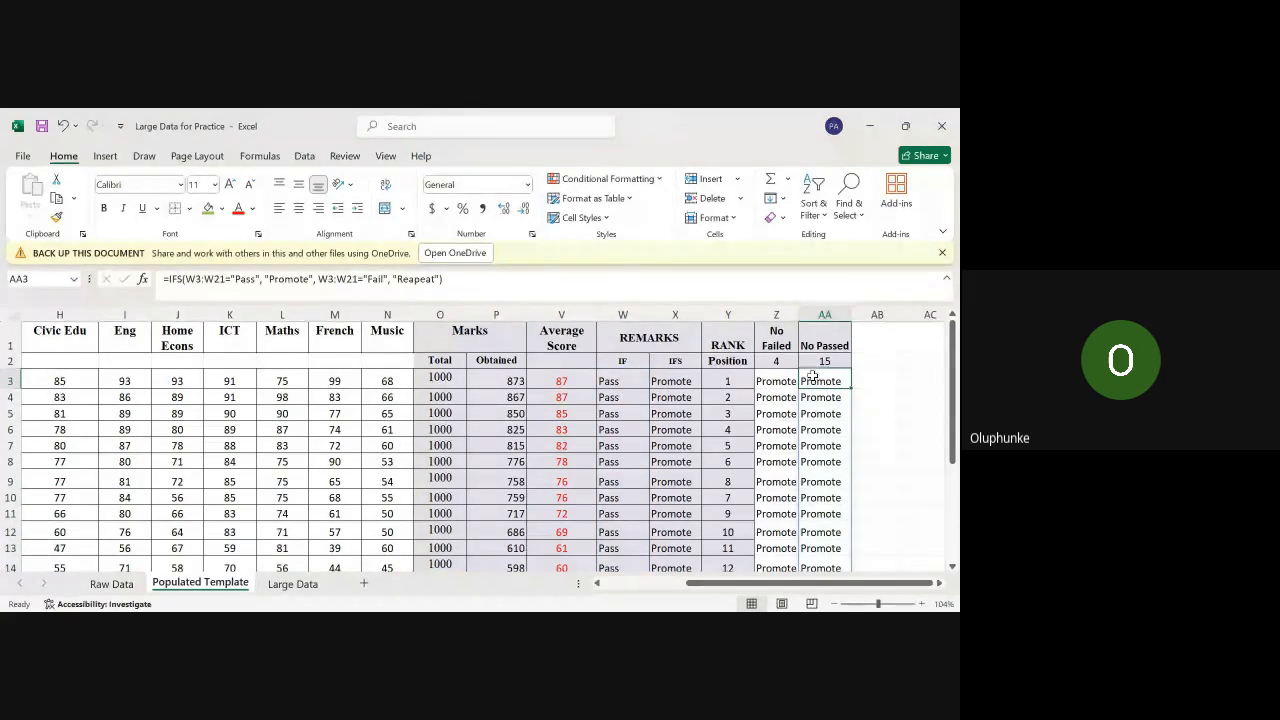
double_click(812, 378)
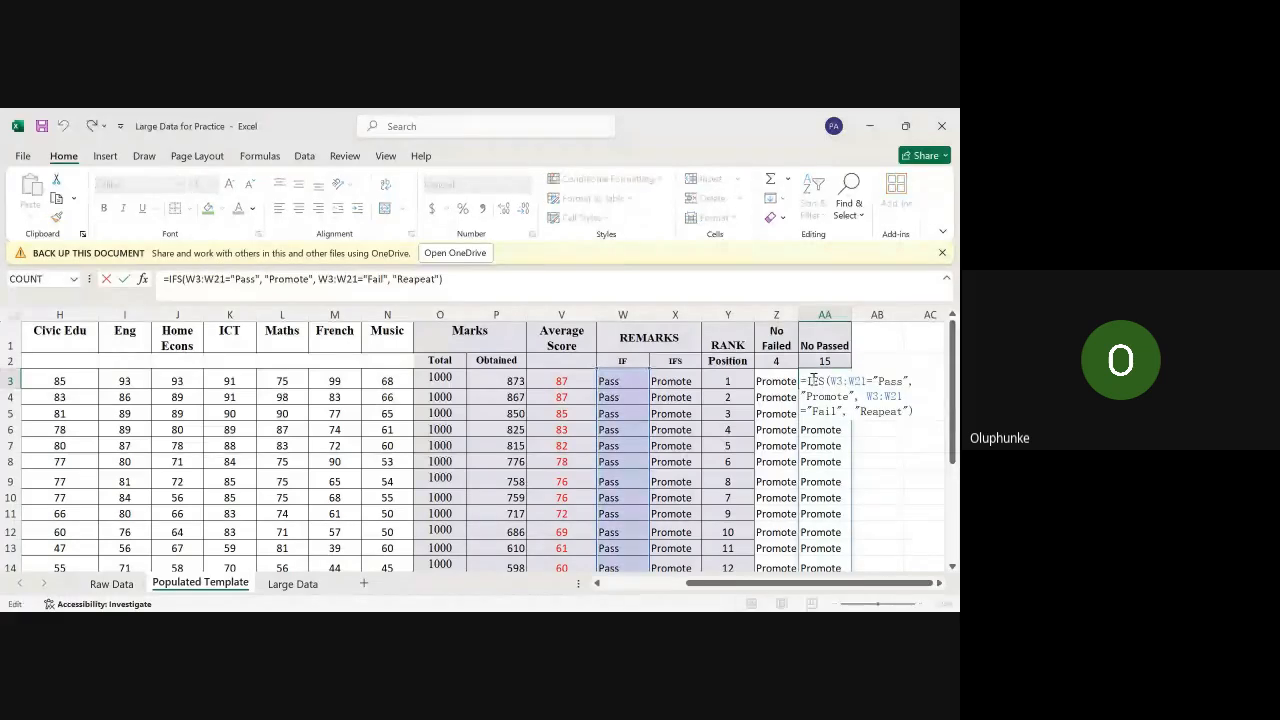
left_click(894, 510)
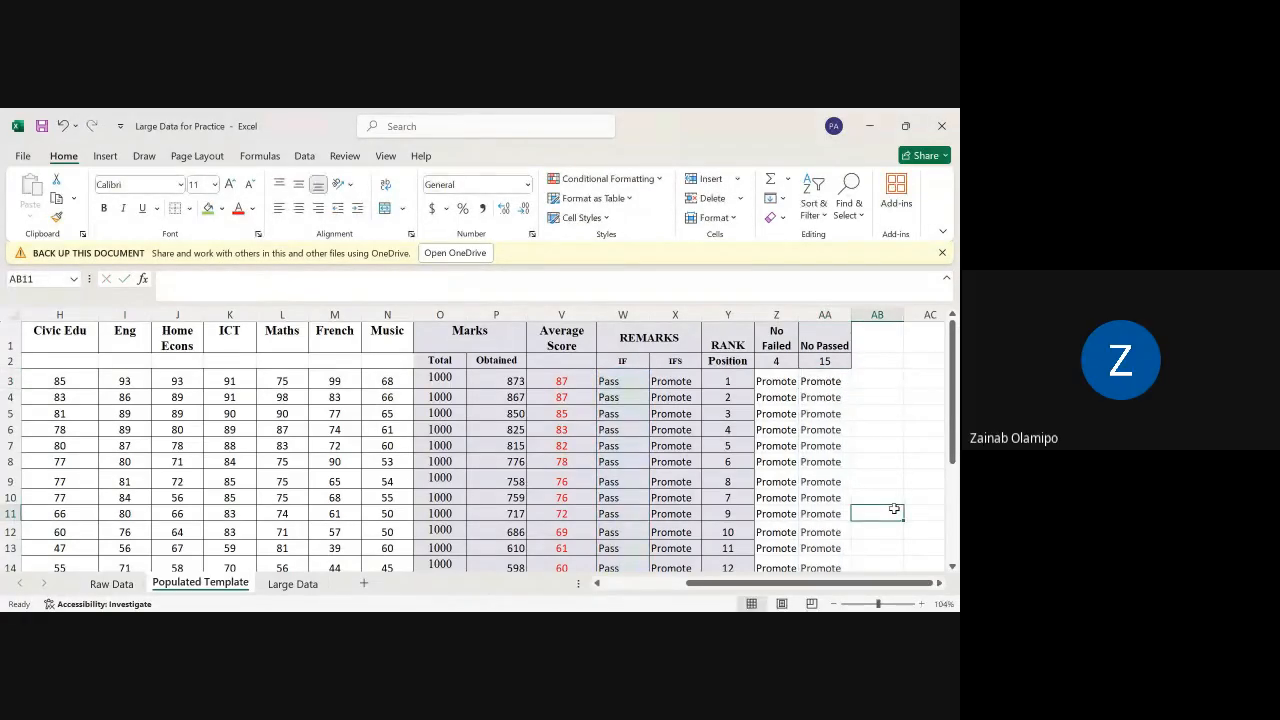